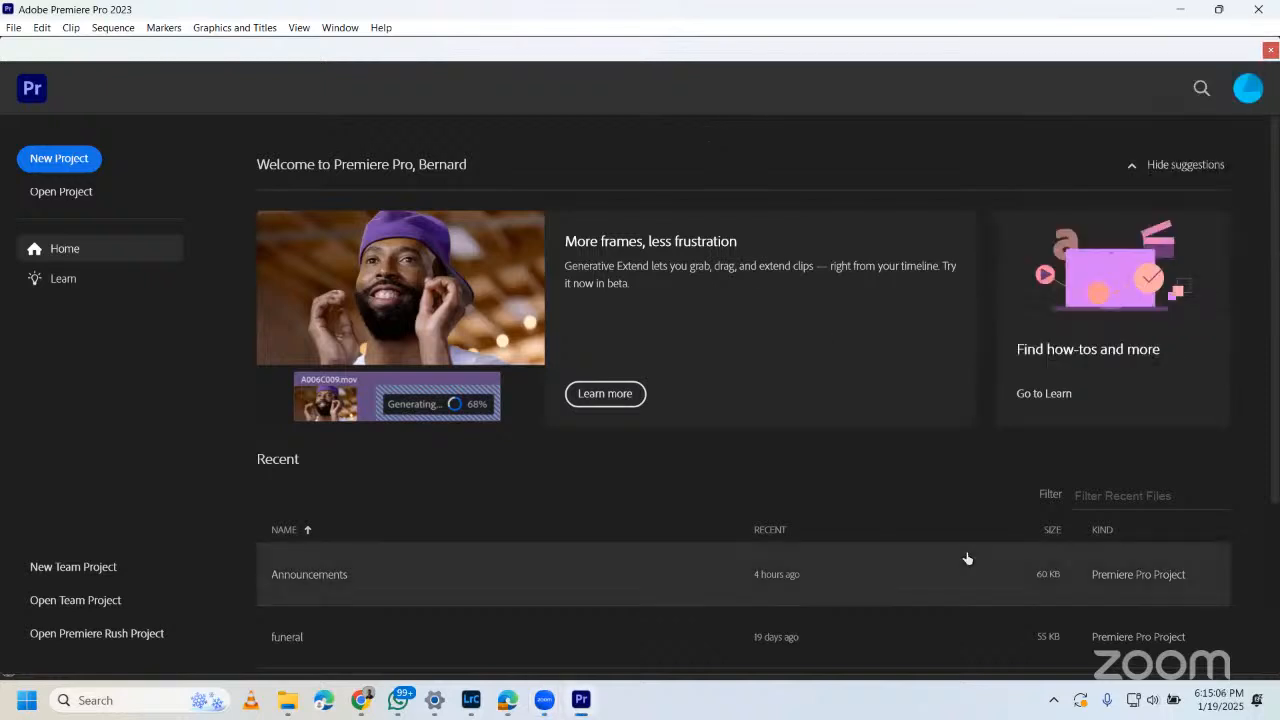
# Step: Switch to Chrome, bring up the YouTube live stream of the Zoom meeting, and mute its player
pyautogui.click(361, 700)
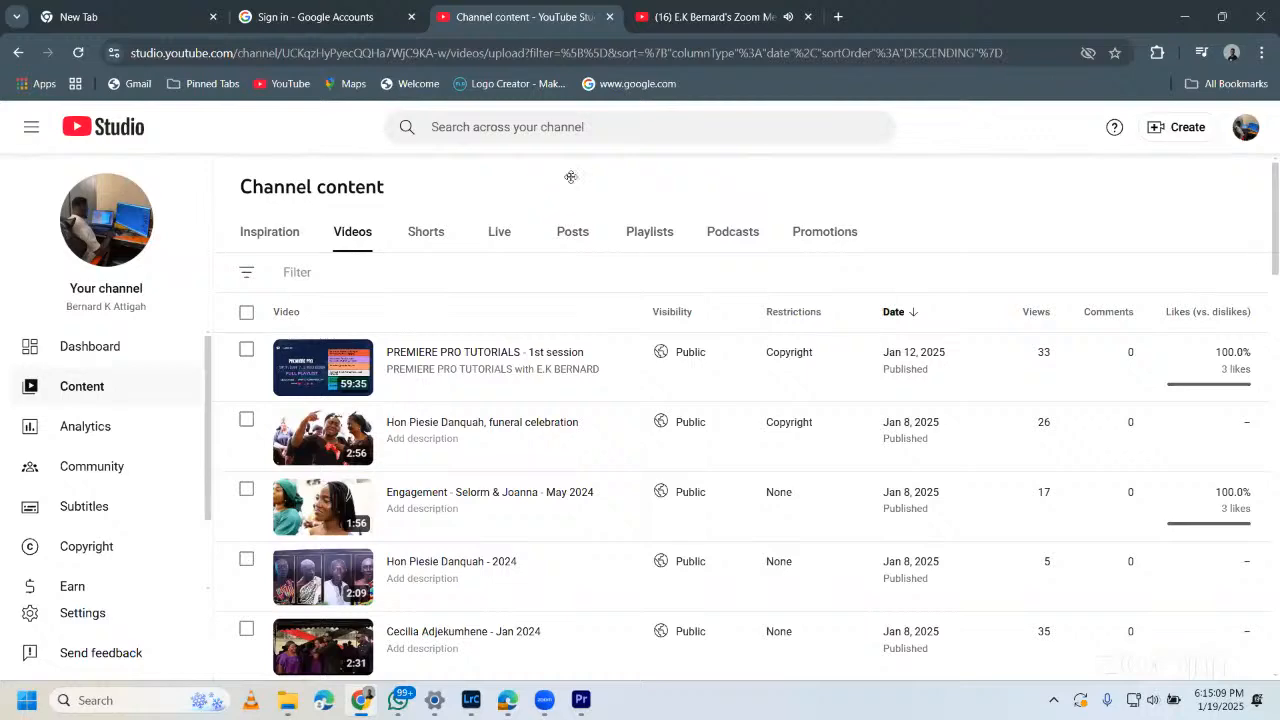
pyautogui.click(1208, 15)
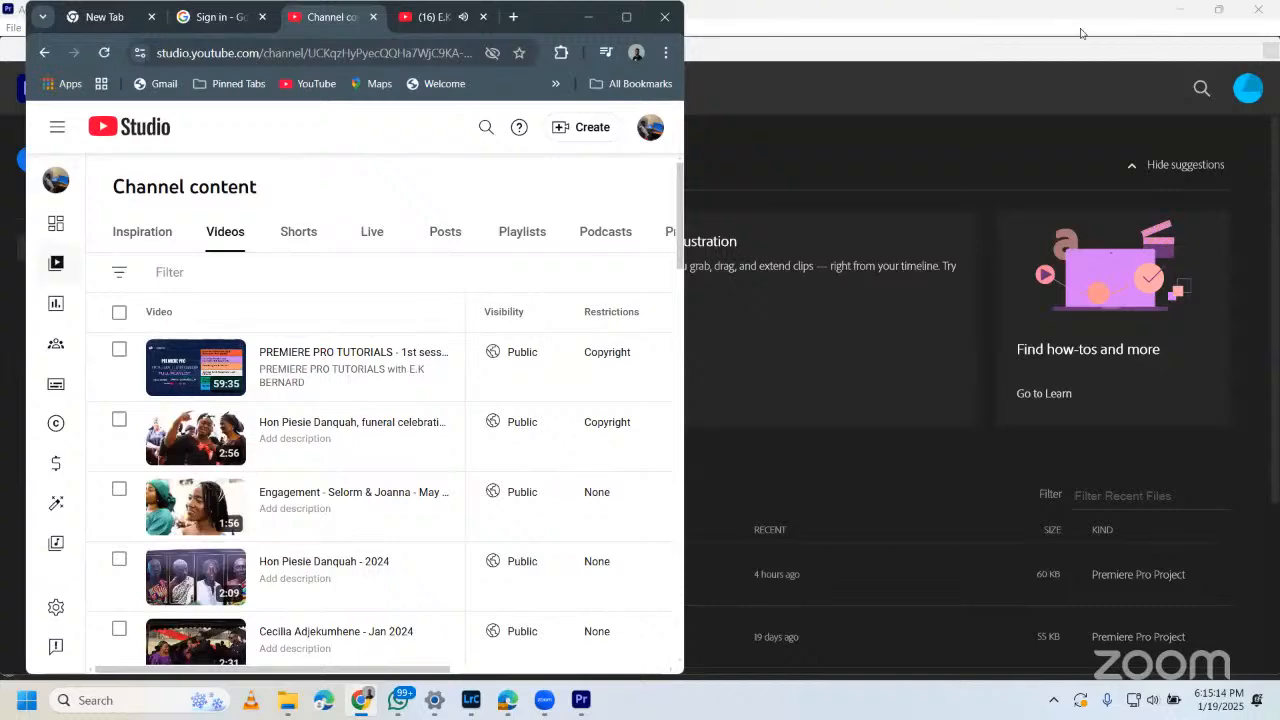
pyautogui.click(626, 17)
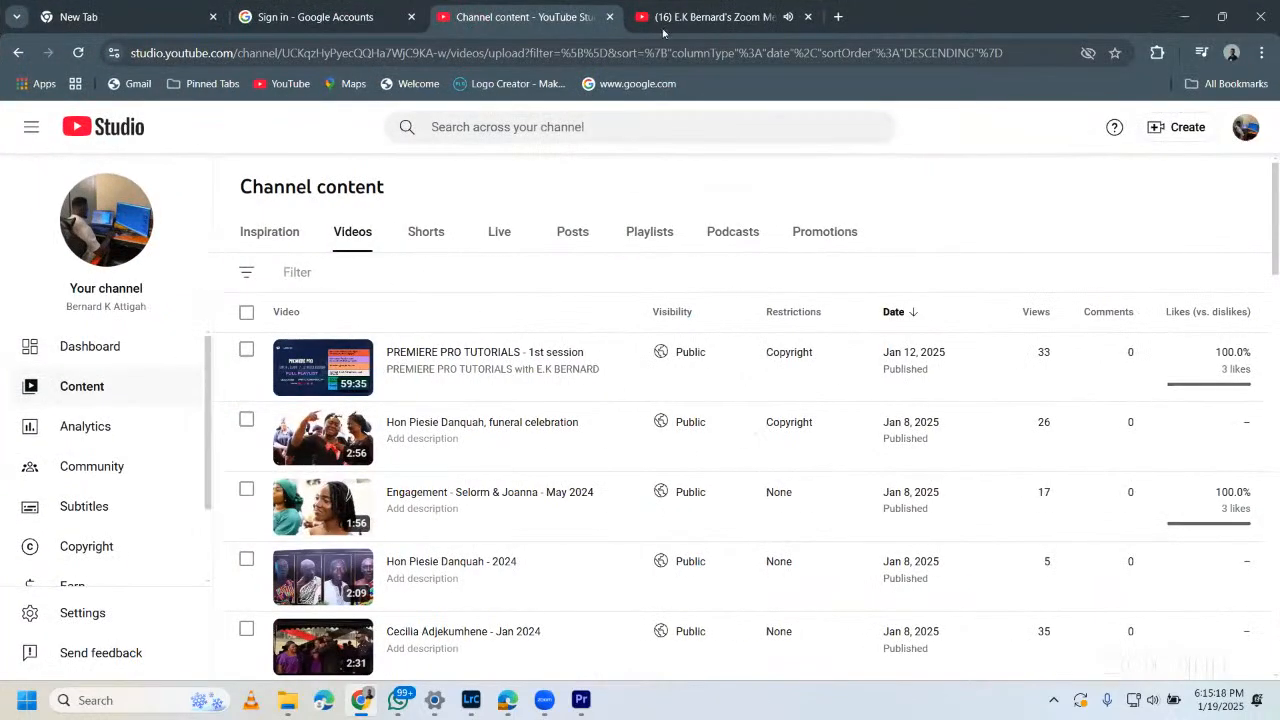
pyautogui.click(665, 18)
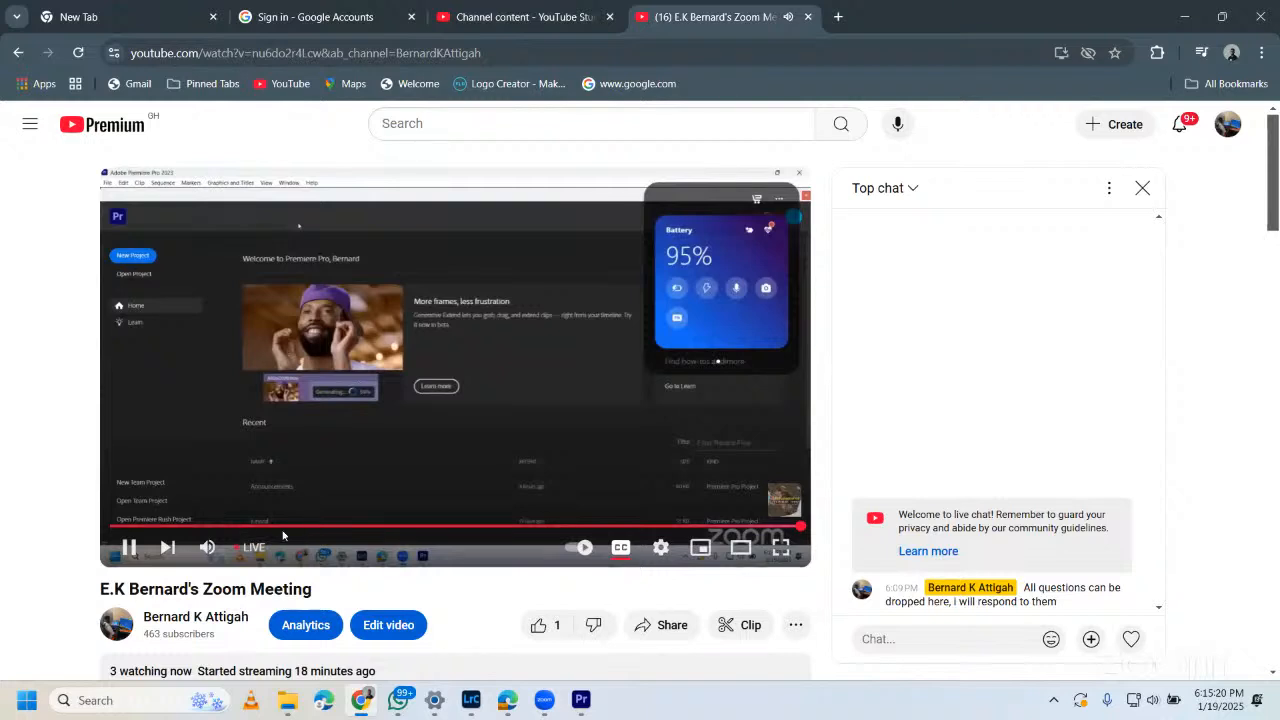
pyautogui.click(206, 548)
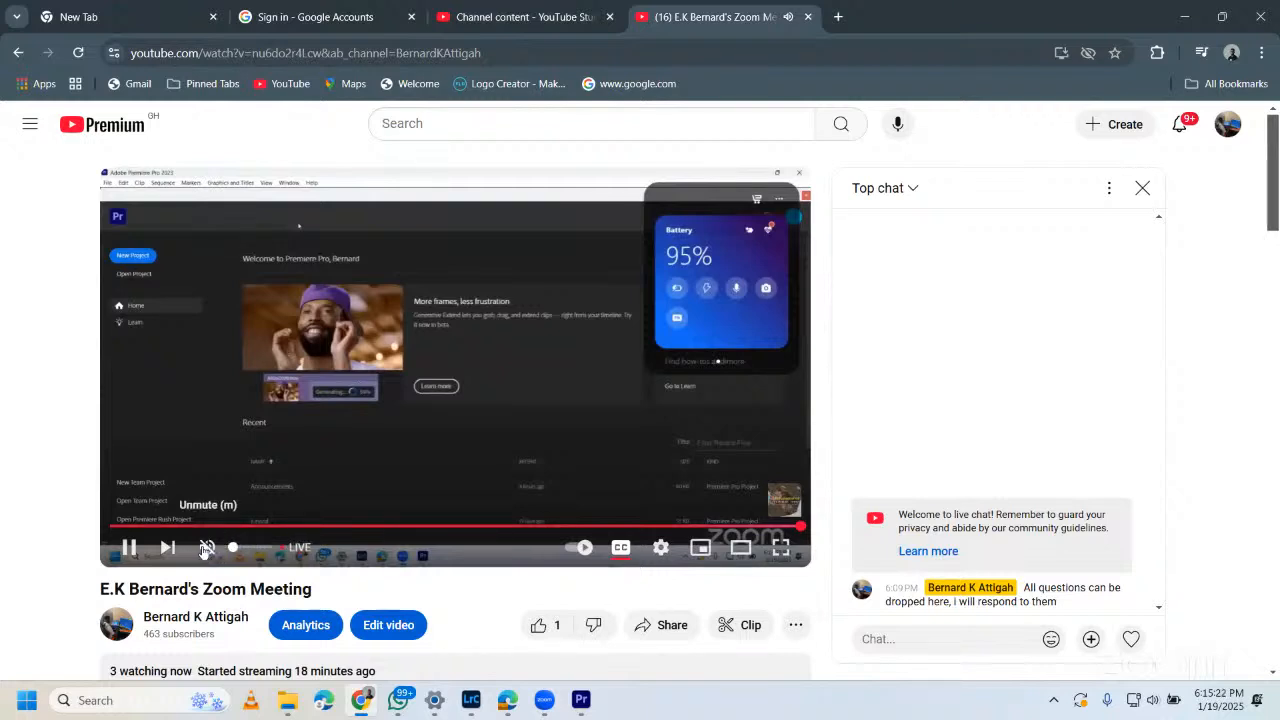
pyautogui.click(206, 548)
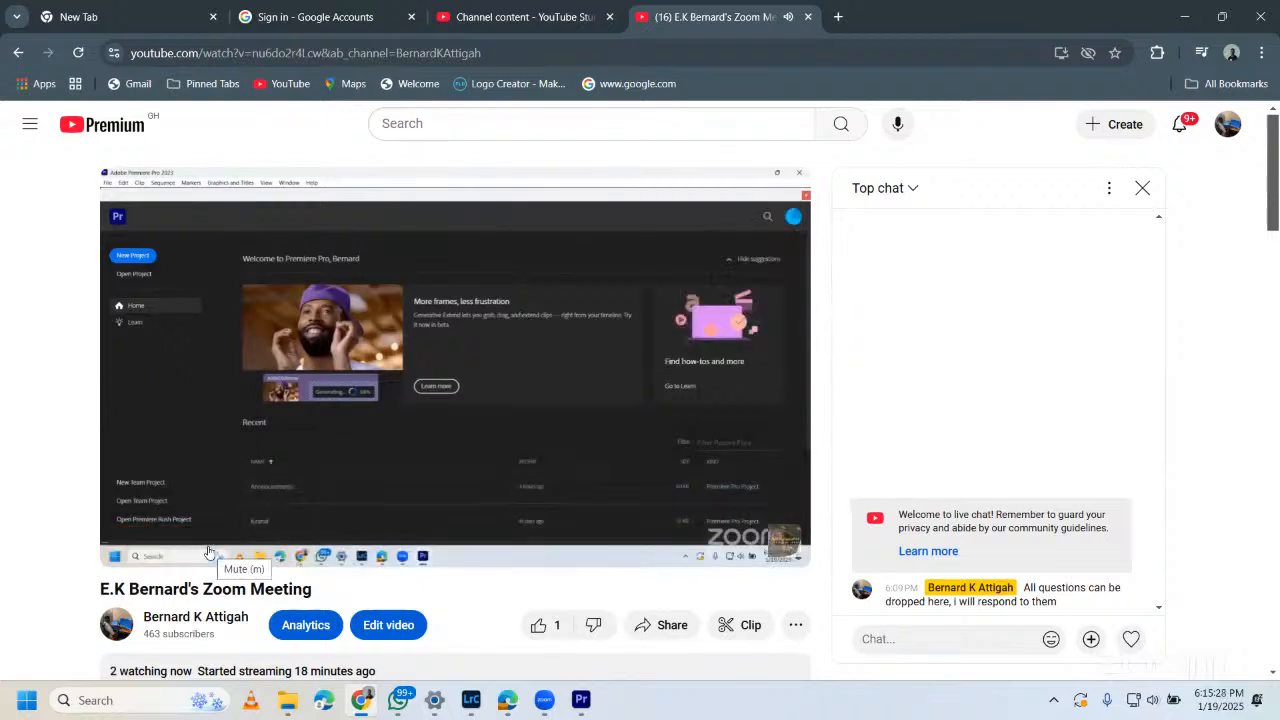
pyautogui.click(207, 547)
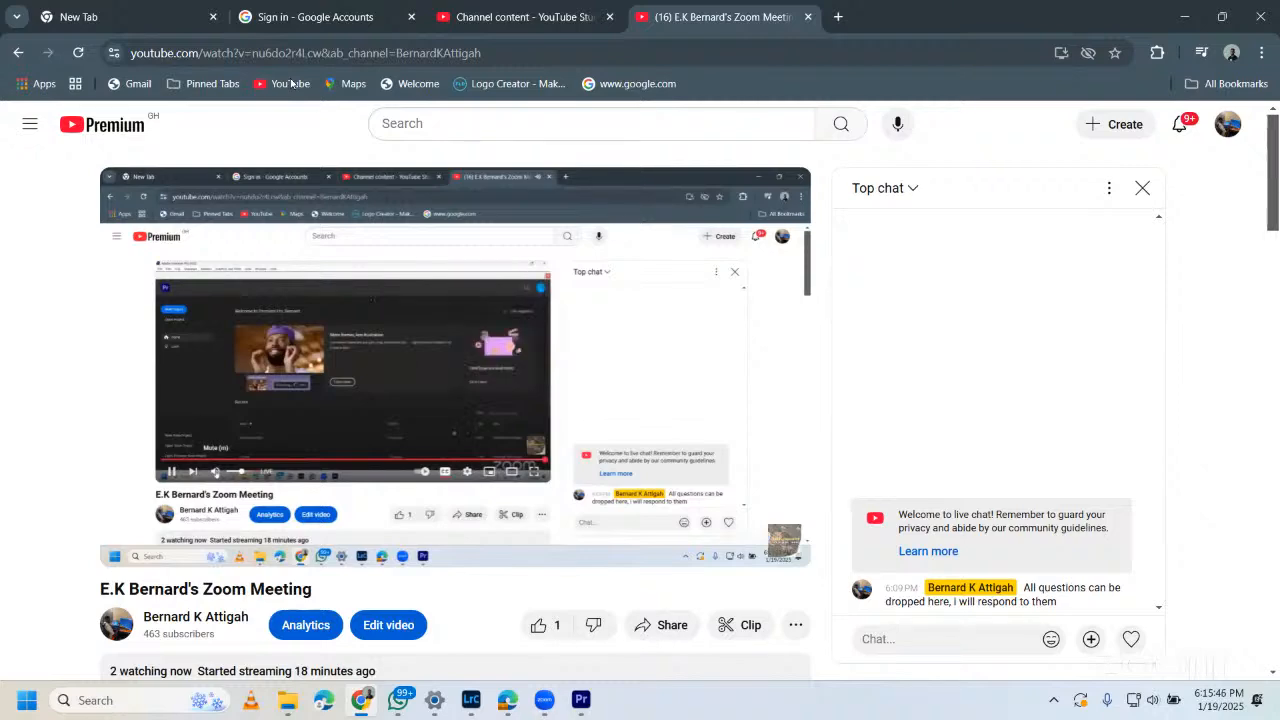
pyautogui.click(1184, 16)
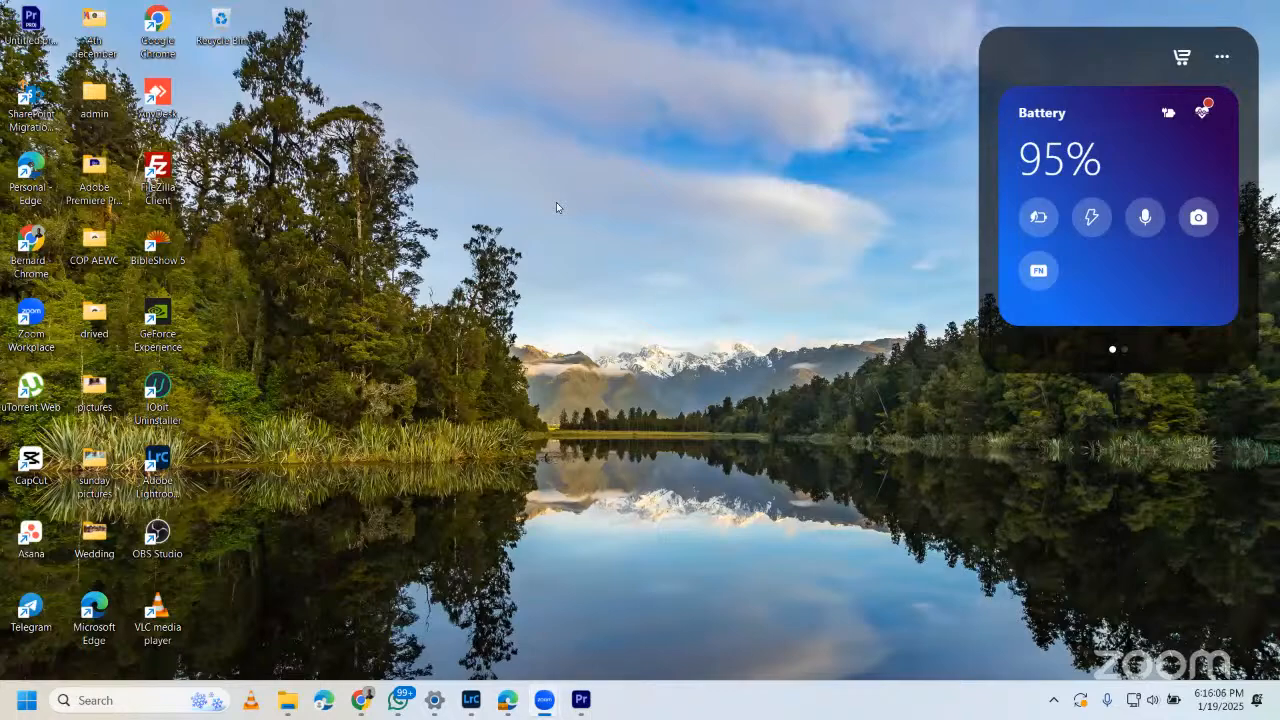
# Step: Switch to Premiere Pro and examine the list of recent projects on the Home screen
pyautogui.click(583, 702)
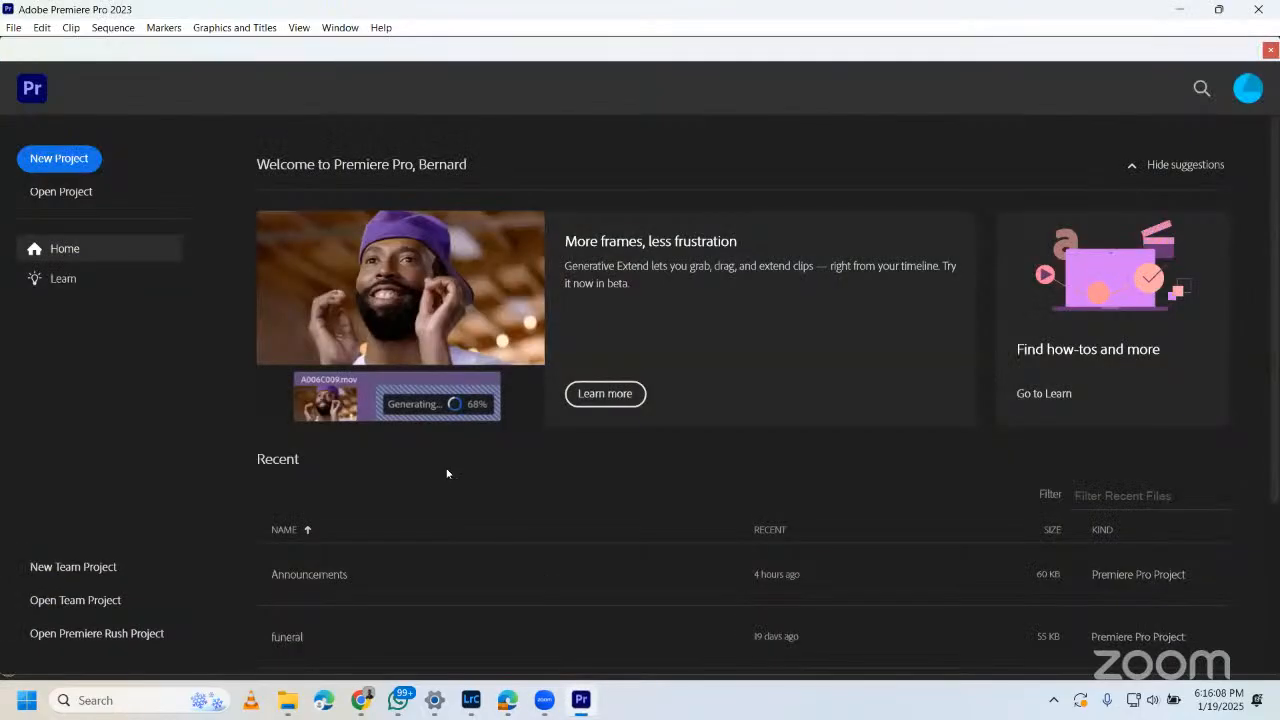
pyautogui.scroll(-2, 446, 477)
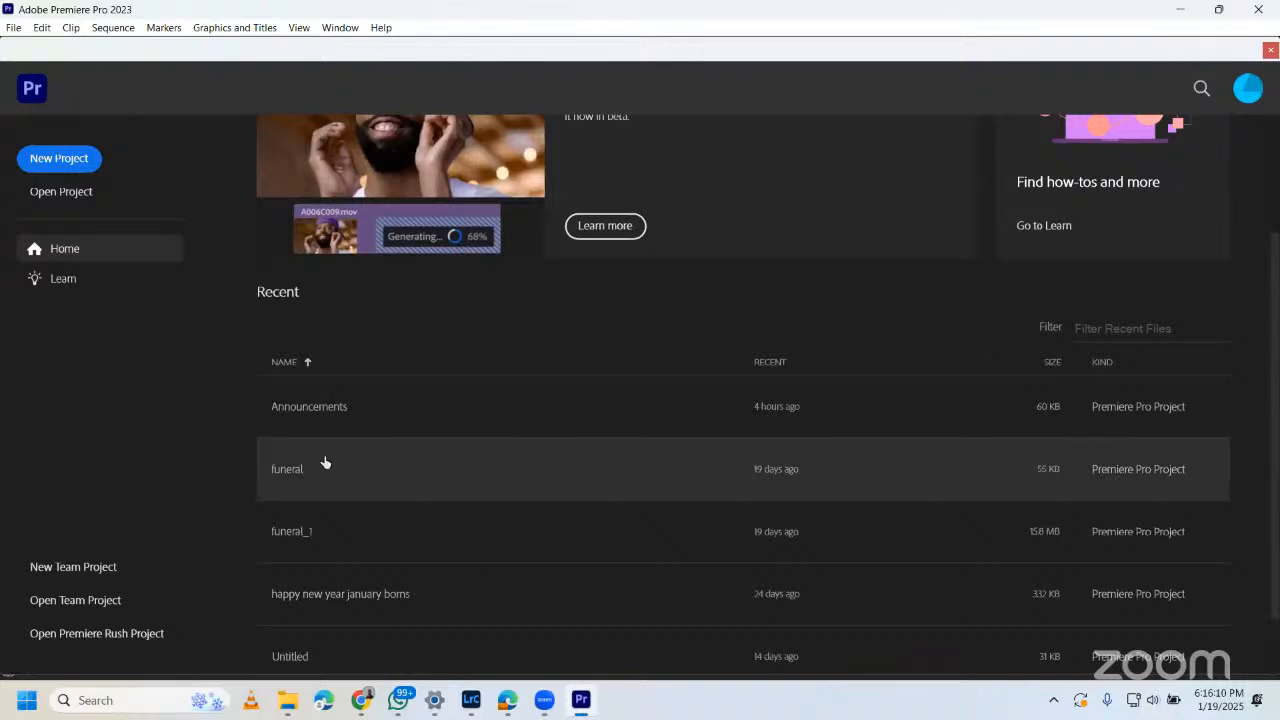
pyautogui.scroll(-1, 326, 480)
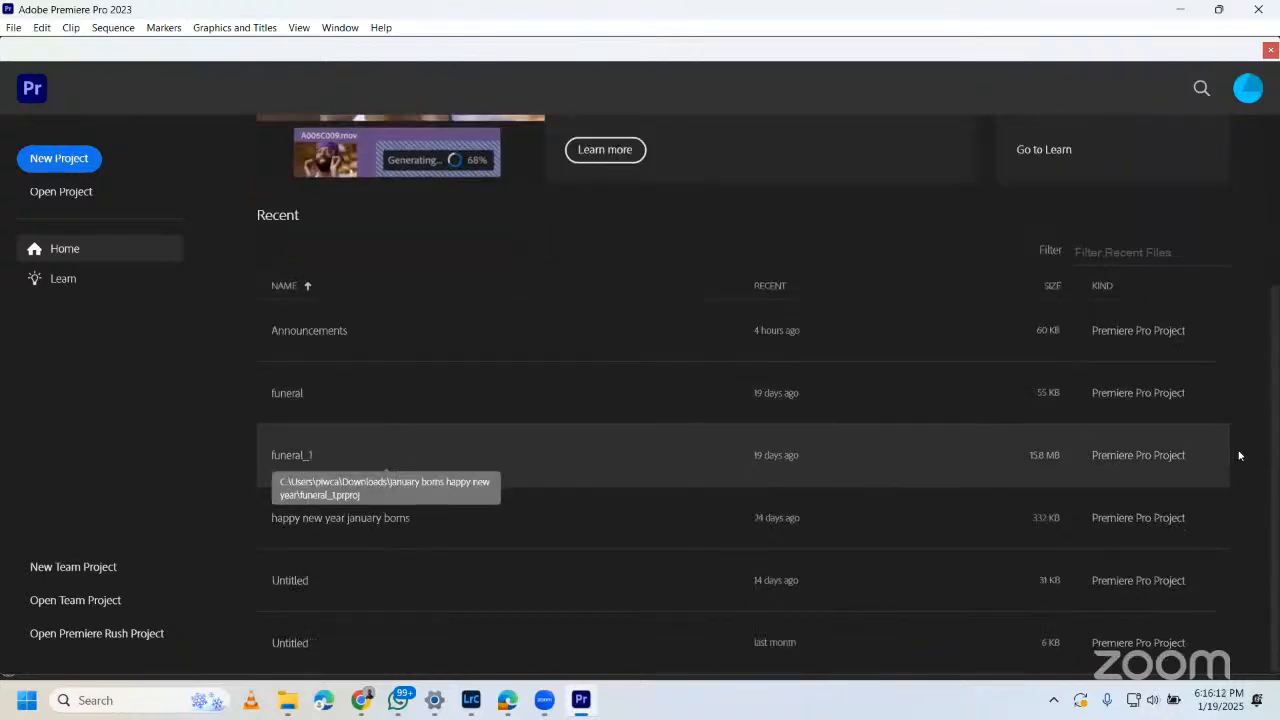
pyautogui.scroll(3, 1244, 393)
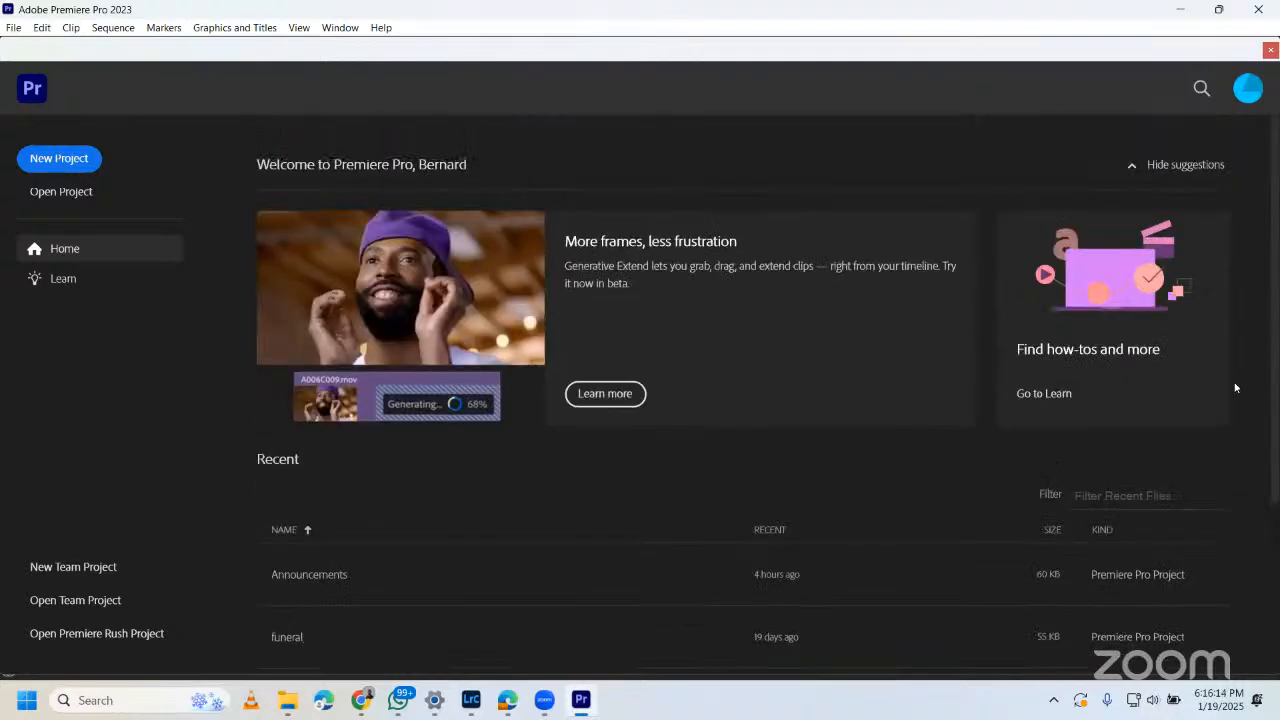
pyautogui.scroll(-3, 430, 507)
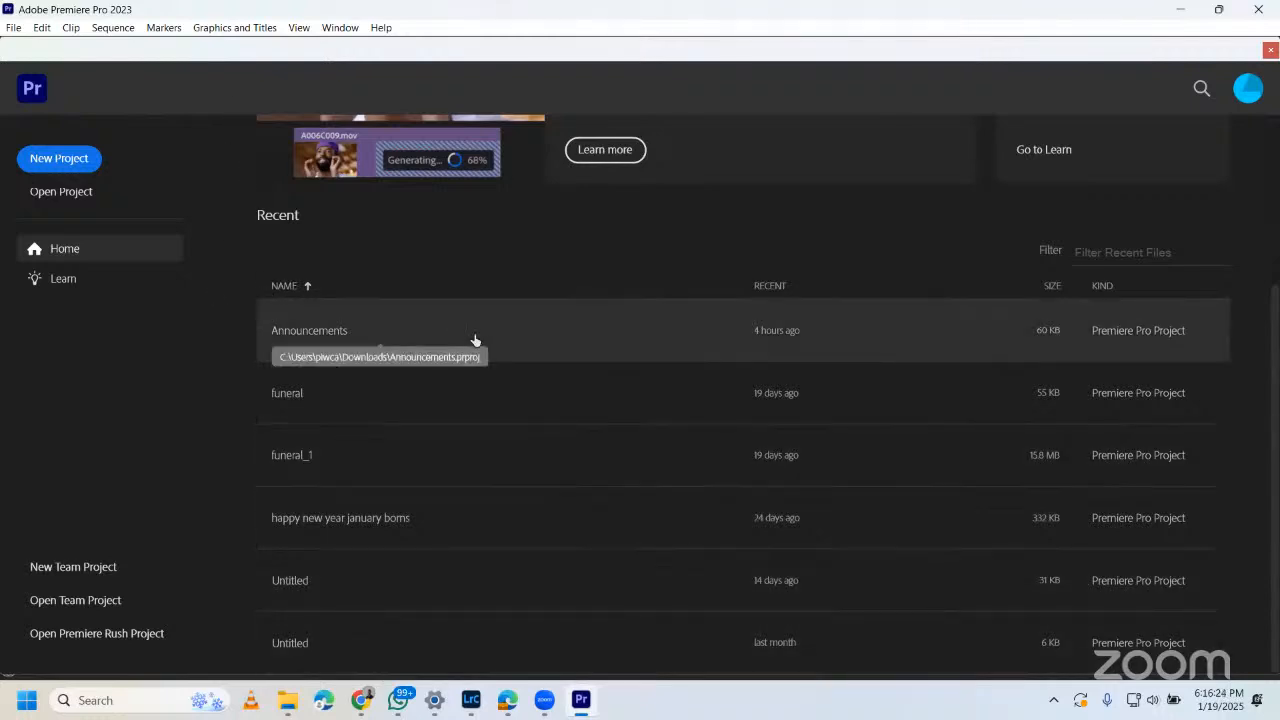
pyautogui.click(990, 181)
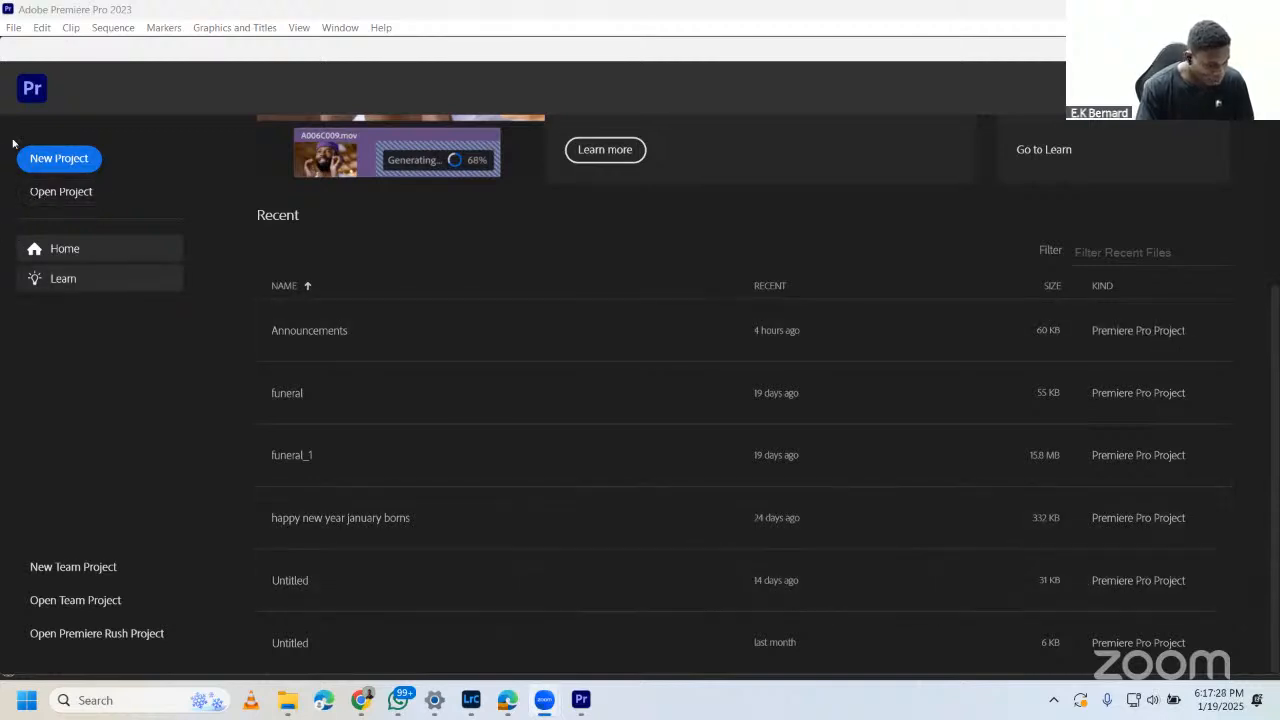
# Step: Start opening an existing project and browse to Local Disk (E:), Personal Files, Premiere pro tutorials day 1
pyautogui.click(62, 192)
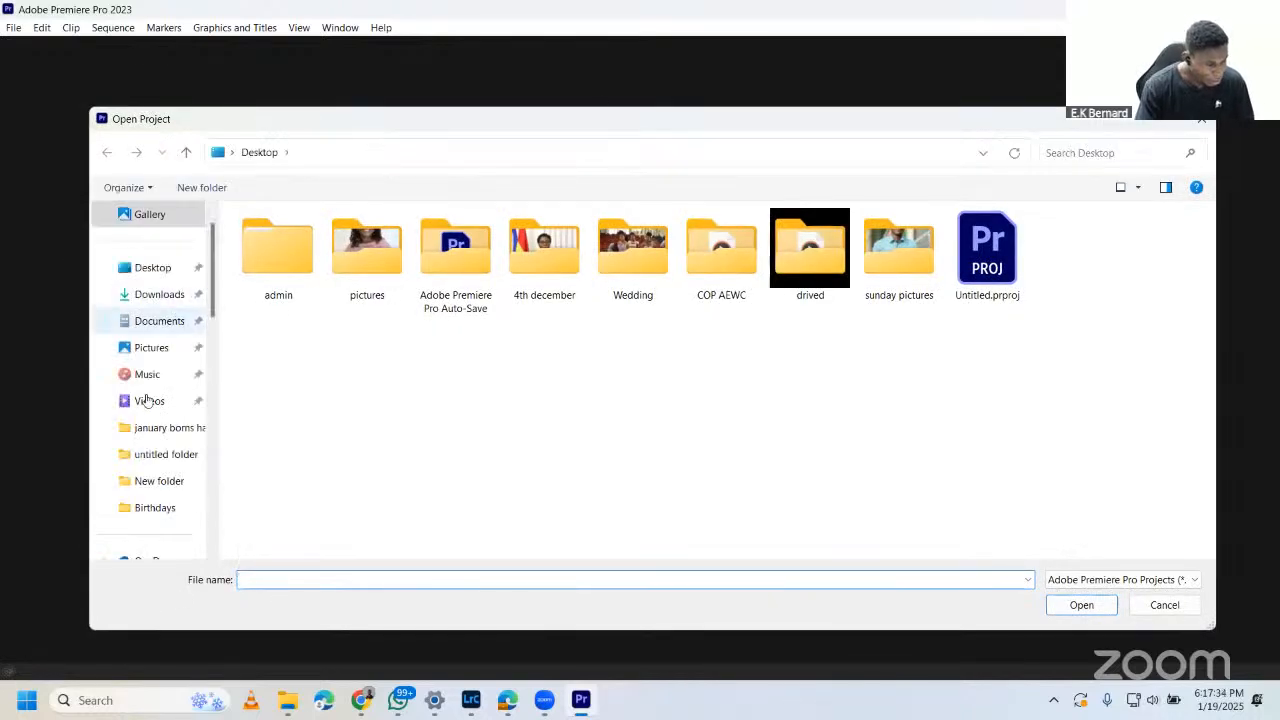
pyautogui.scroll(-5, 150, 390)
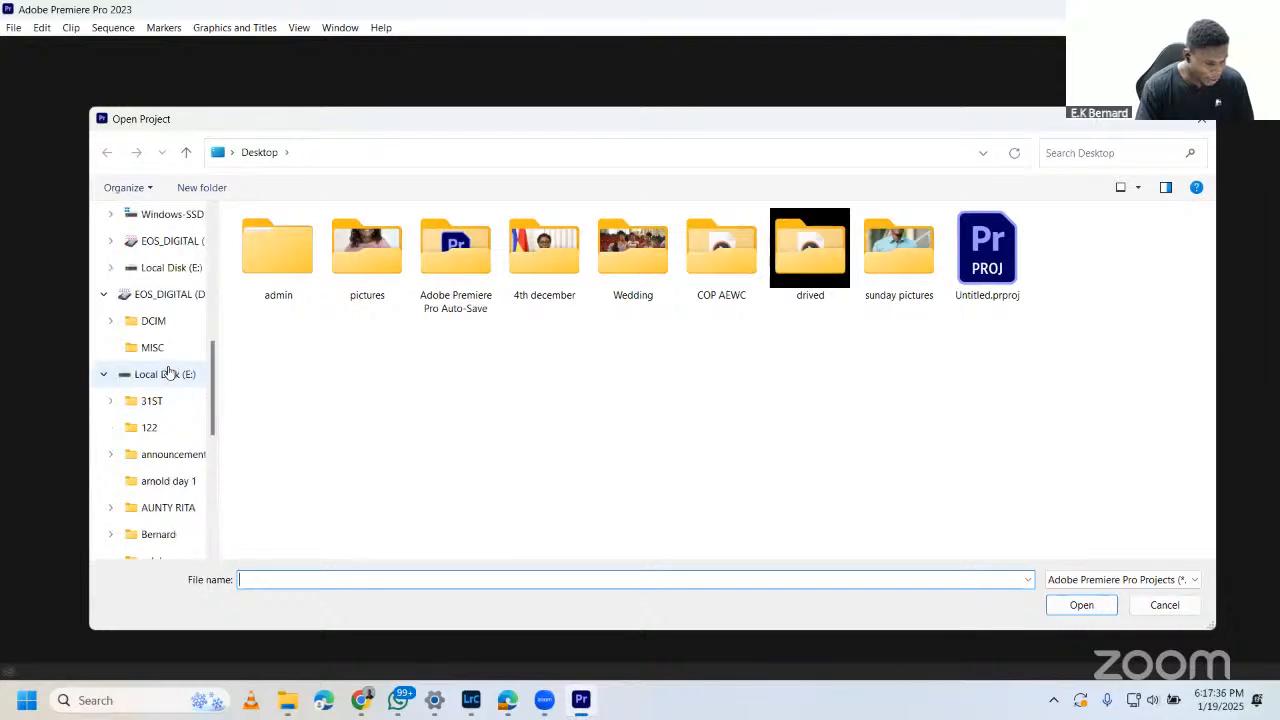
pyautogui.click(168, 374)
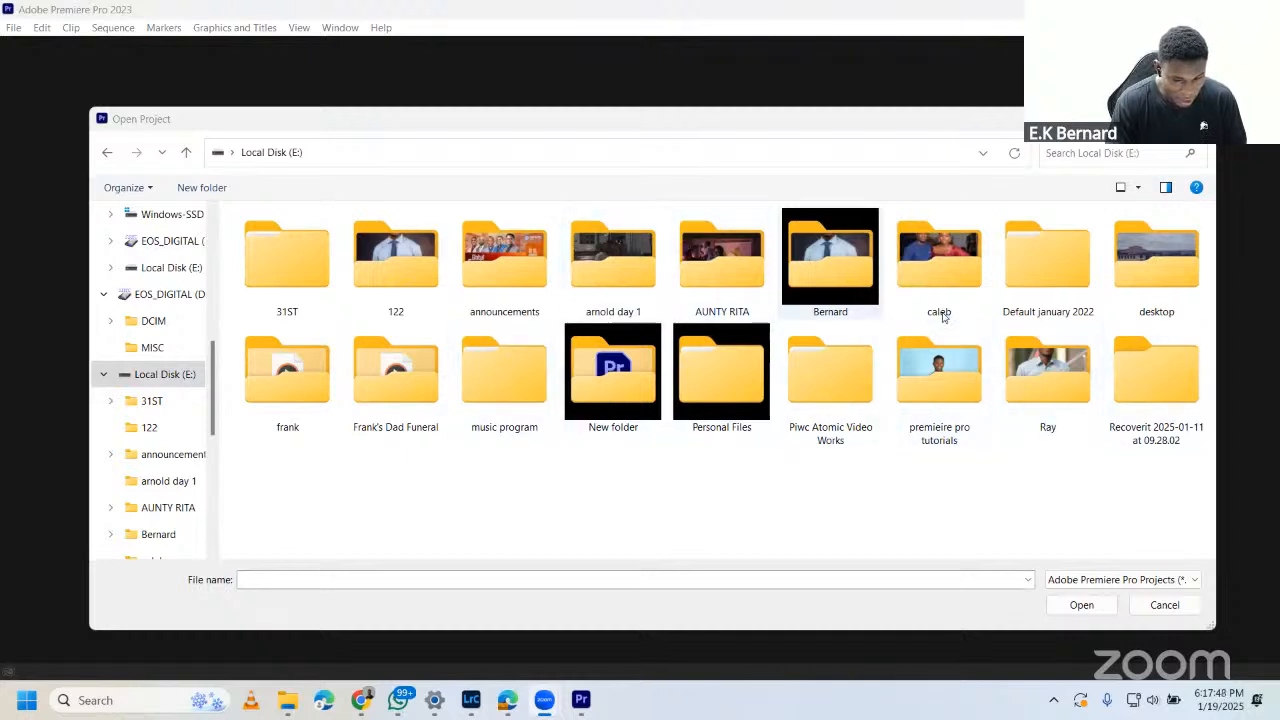
pyautogui.doubleClick(740, 392)
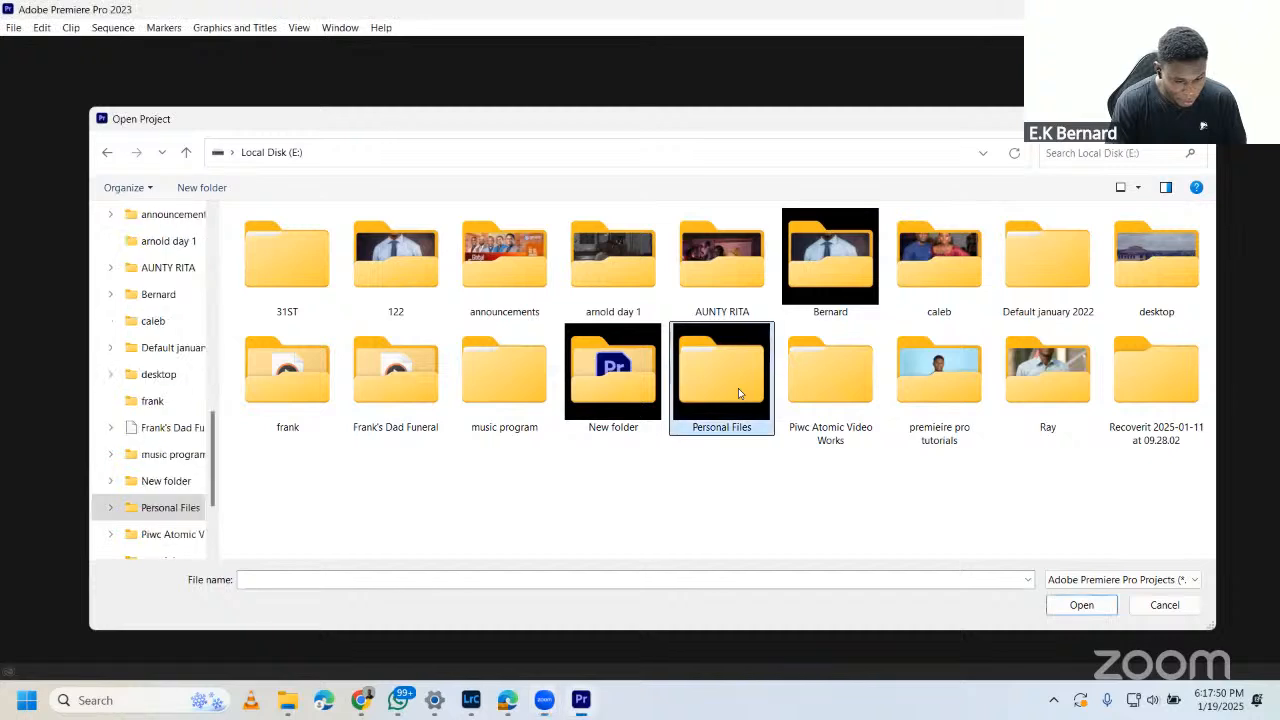
pyautogui.scroll(-3, 494, 366)
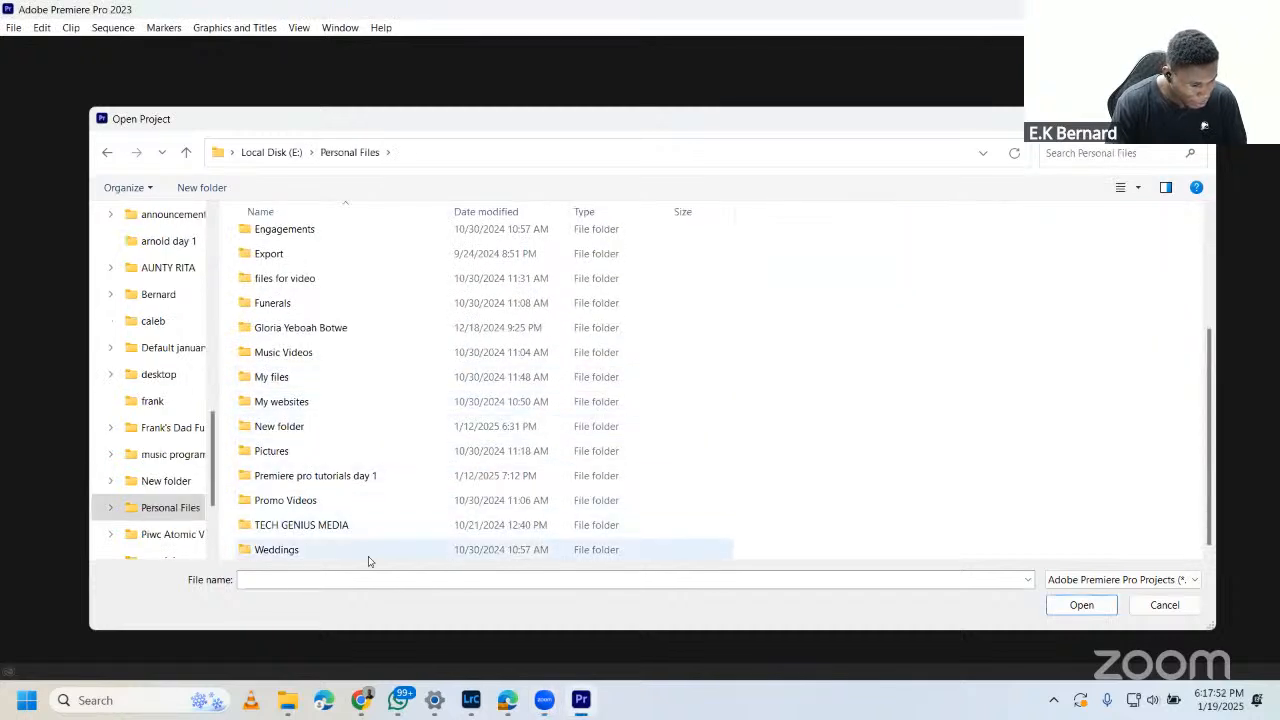
pyautogui.doubleClick(400, 478)
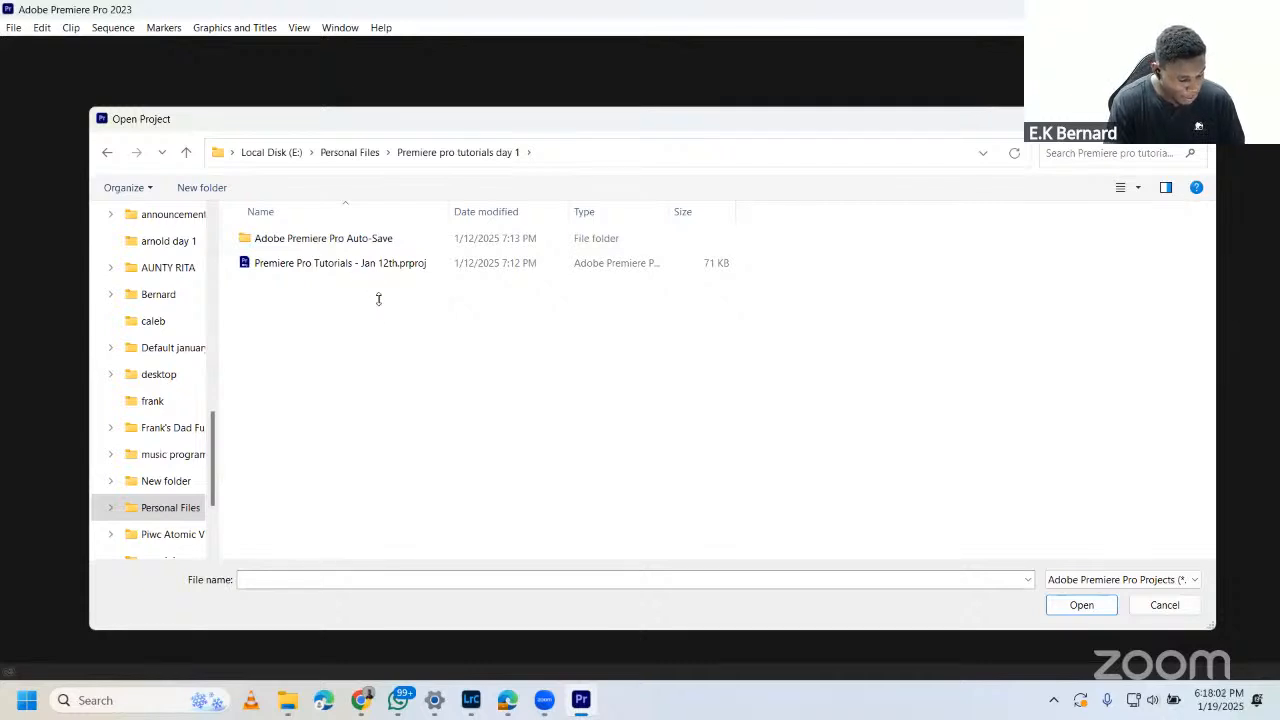
# Step: Try larger icons for the folder's files and restore the Details view
pyautogui.keyDown('ctrl'); pyautogui.scroll(5, 378, 298); pyautogui.keyUp('ctrl')
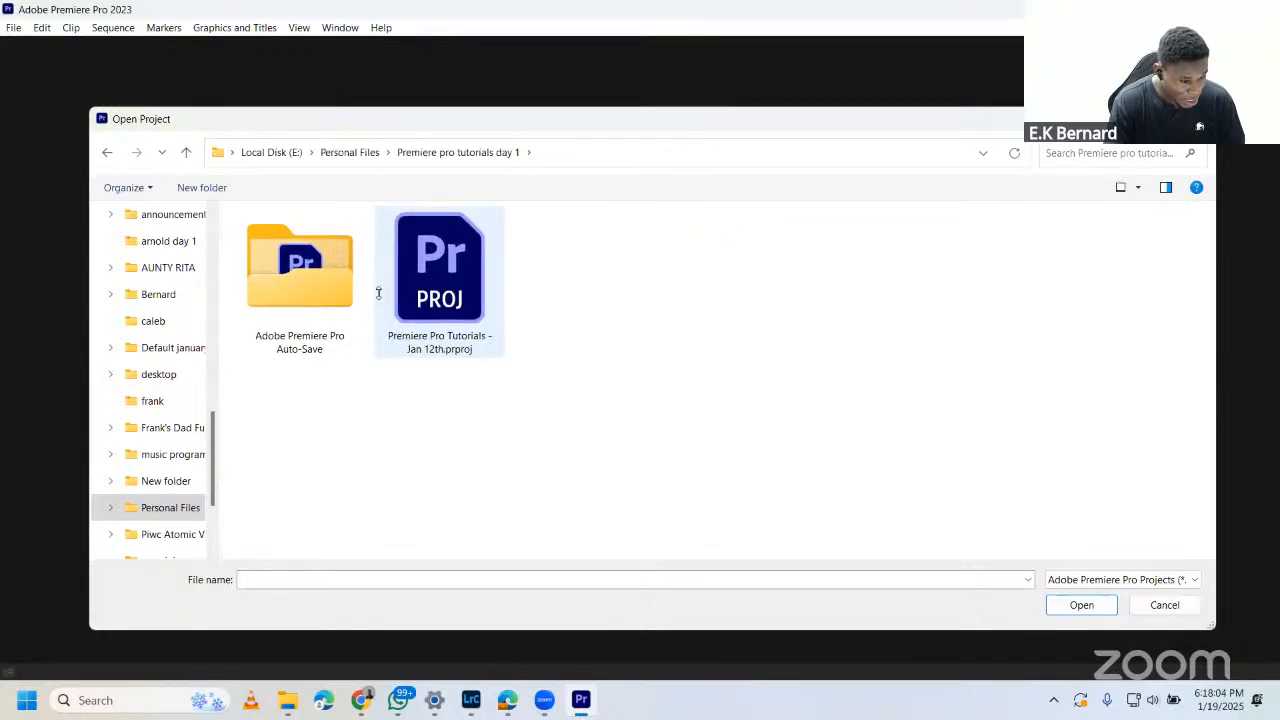
pyautogui.keyDown('ctrl'); pyautogui.scroll(2, 494, 314); pyautogui.keyUp('ctrl')
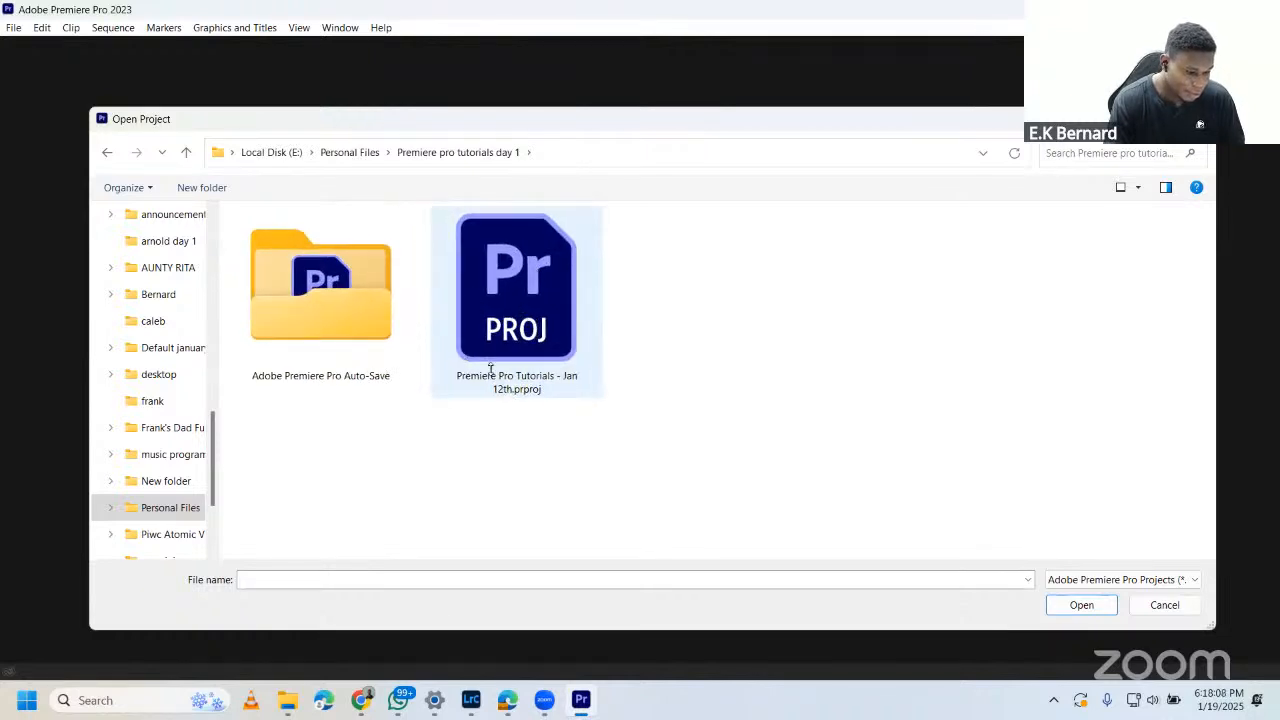
pyautogui.rightClick(624, 304)
pyautogui.moveTo(686, 318)
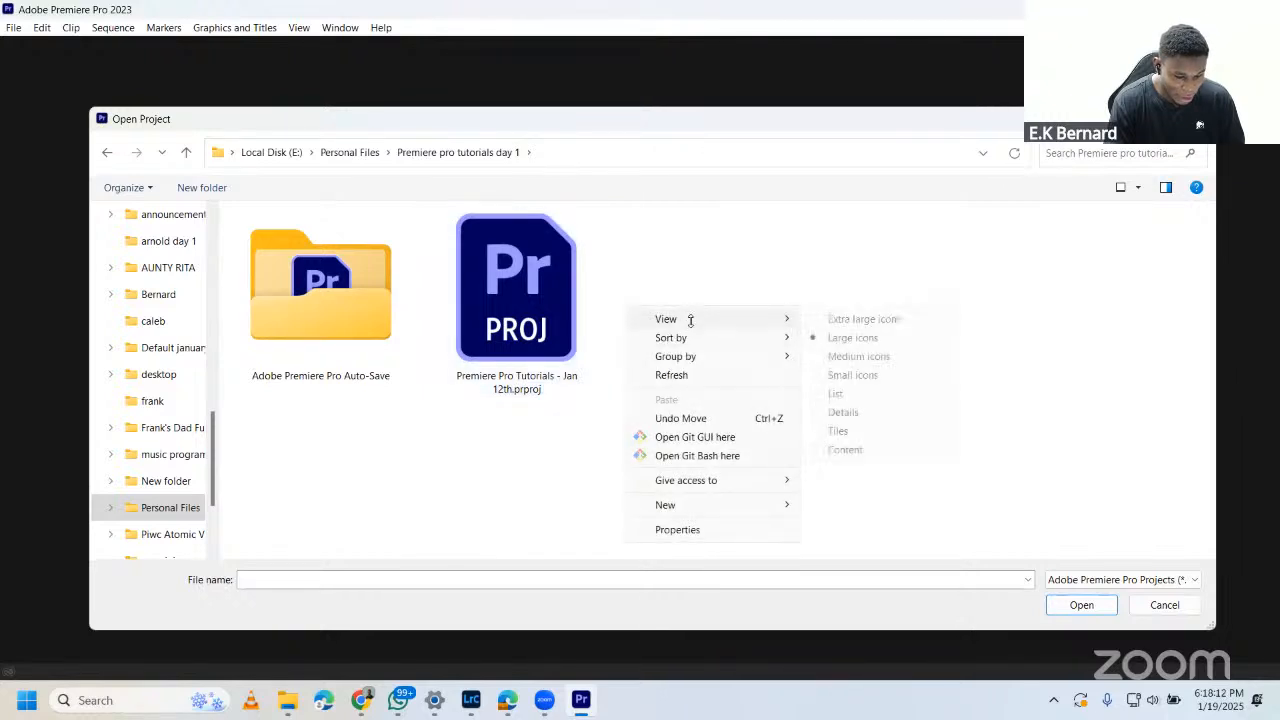
pyautogui.click(840, 411)
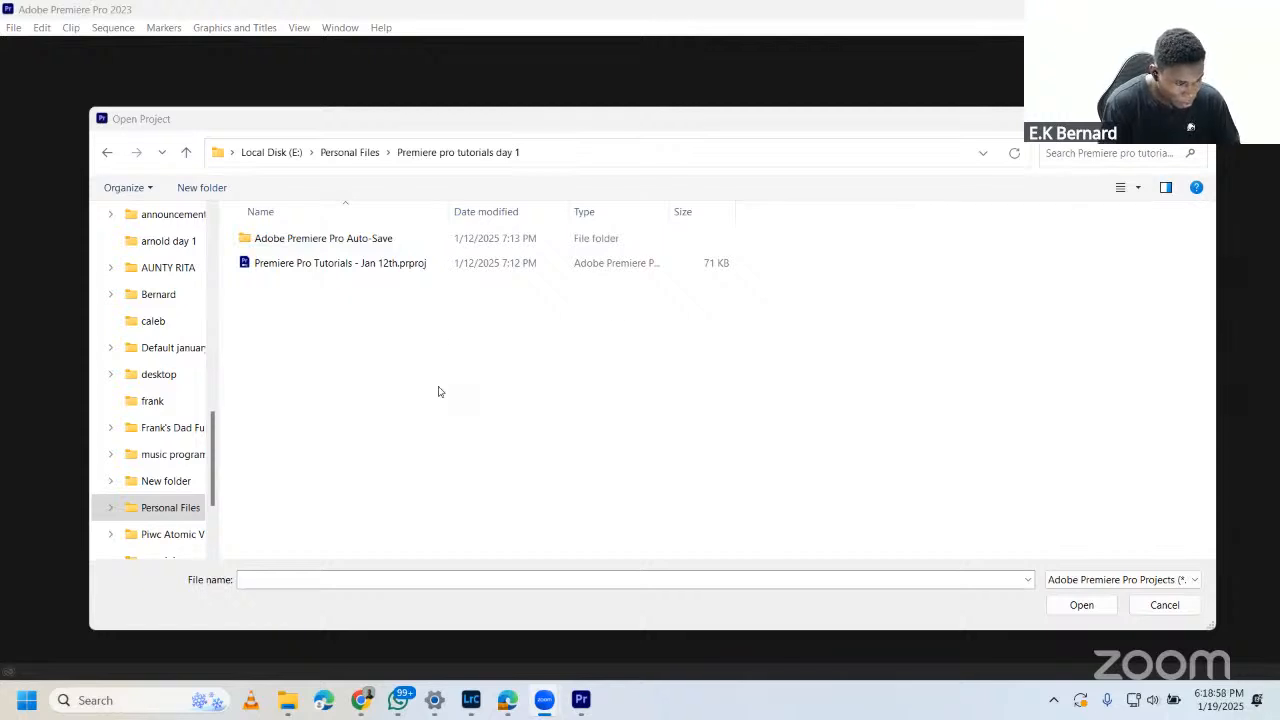
# Step: Open the project file Premiere Pro Tutorials - Jan 12th.prproj
pyautogui.click(421, 265)
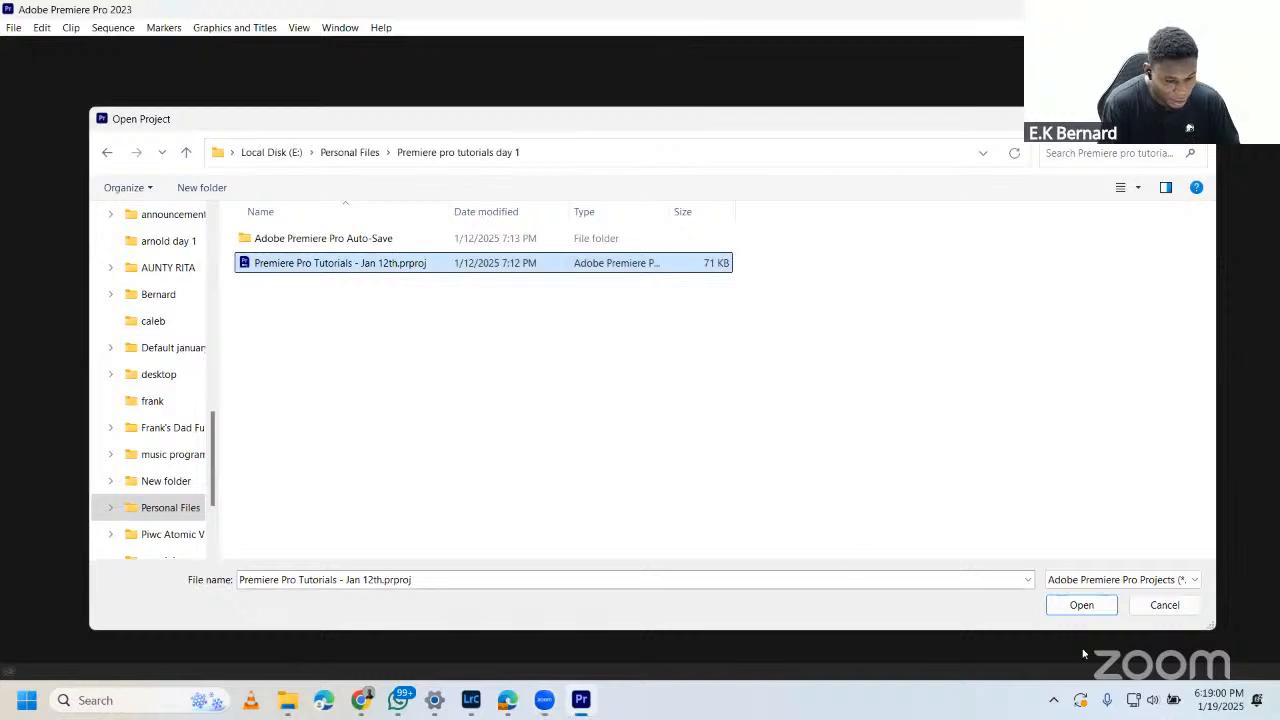
pyautogui.click(1081, 605)
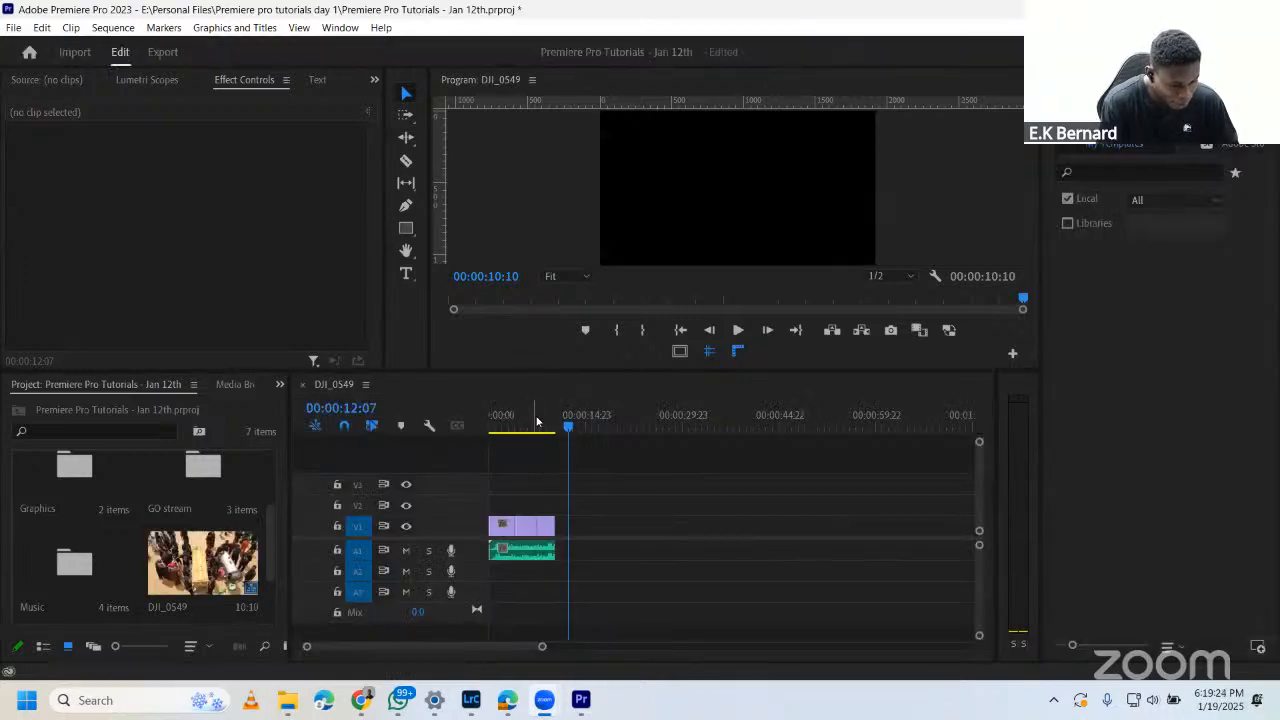
# Step: Play the DJI_0549 sequence from its beginning
pyautogui.click(496, 433)
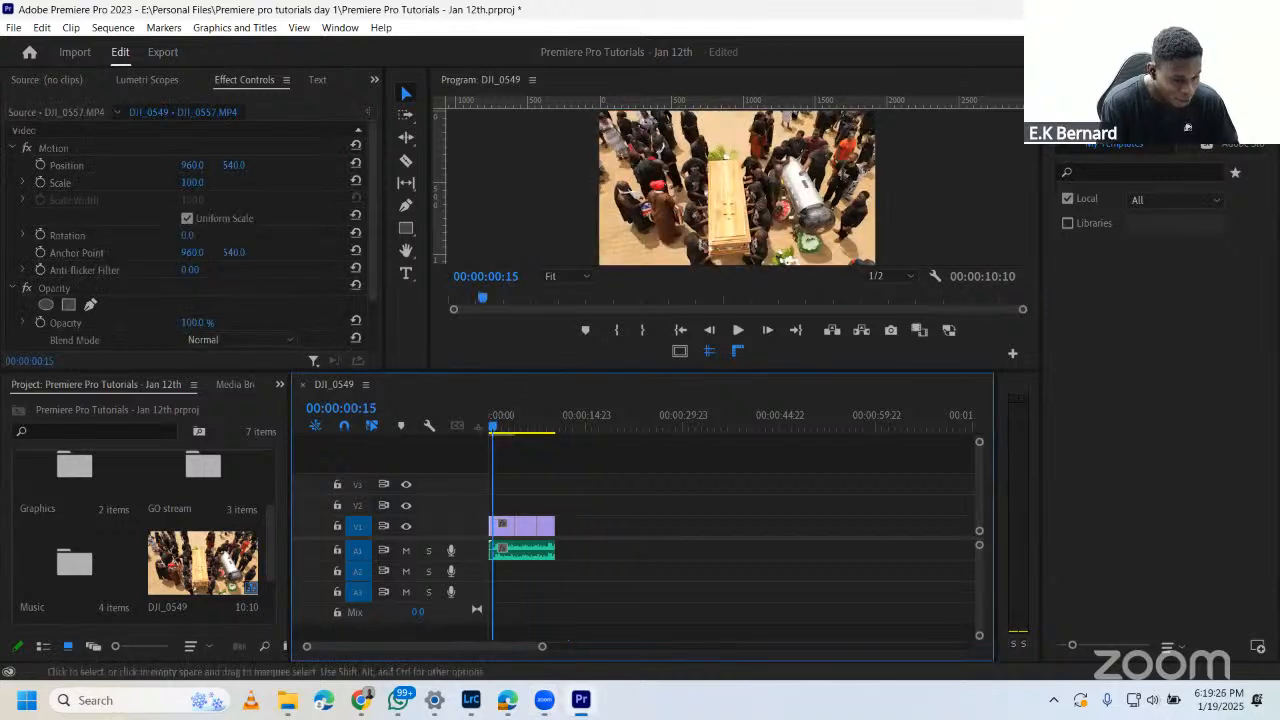
pyautogui.moveTo(493, 428); pyautogui.dragTo(480, 424)
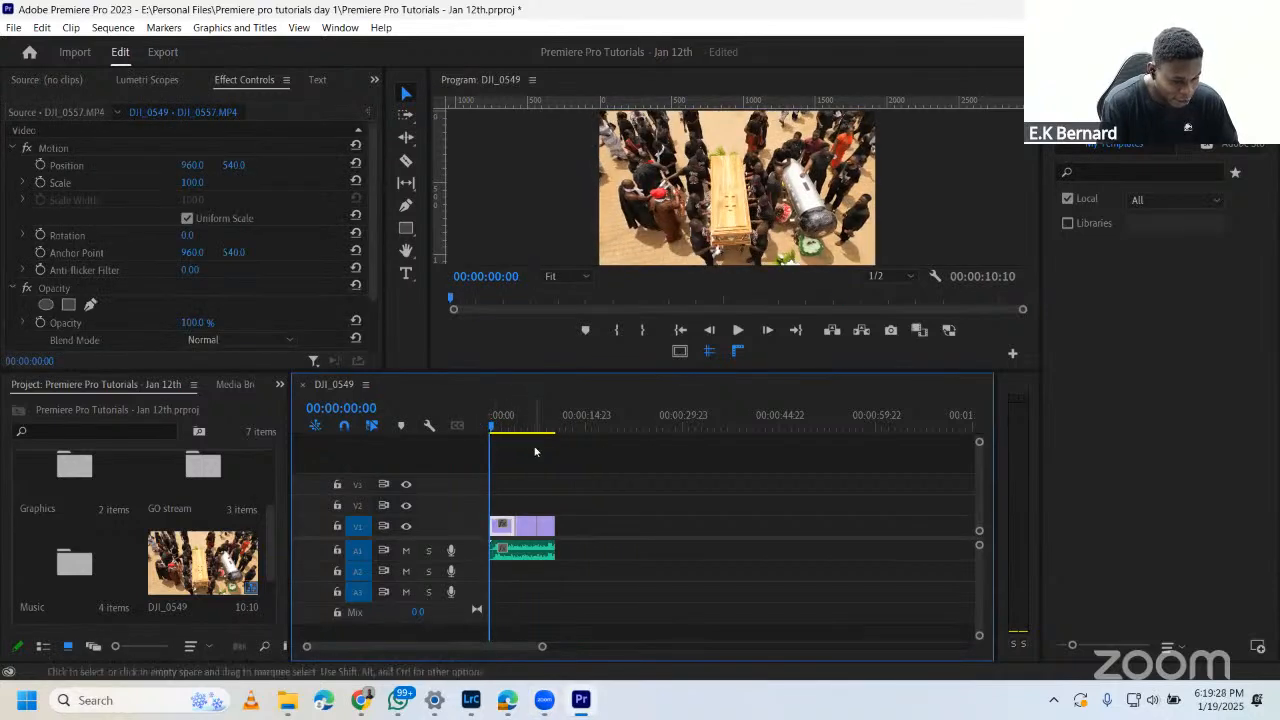
pyautogui.press('space')
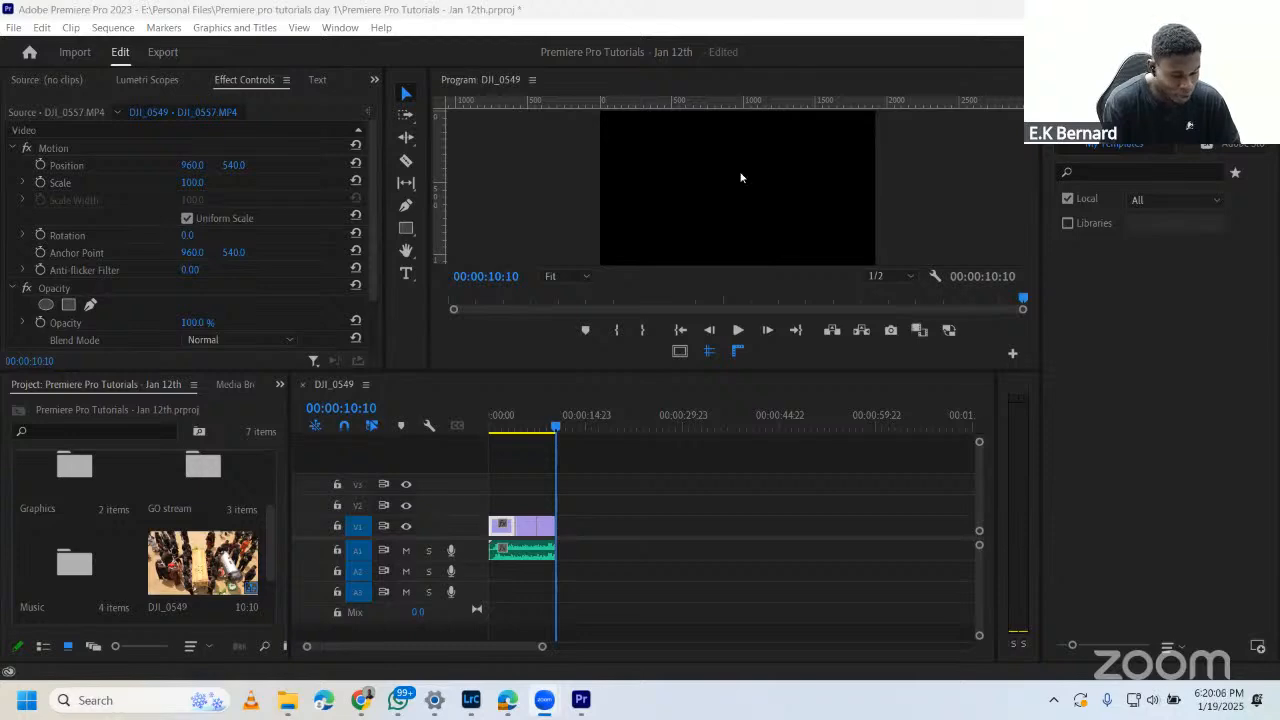
pyautogui.press('super')
pyautogui.click(660, 53)
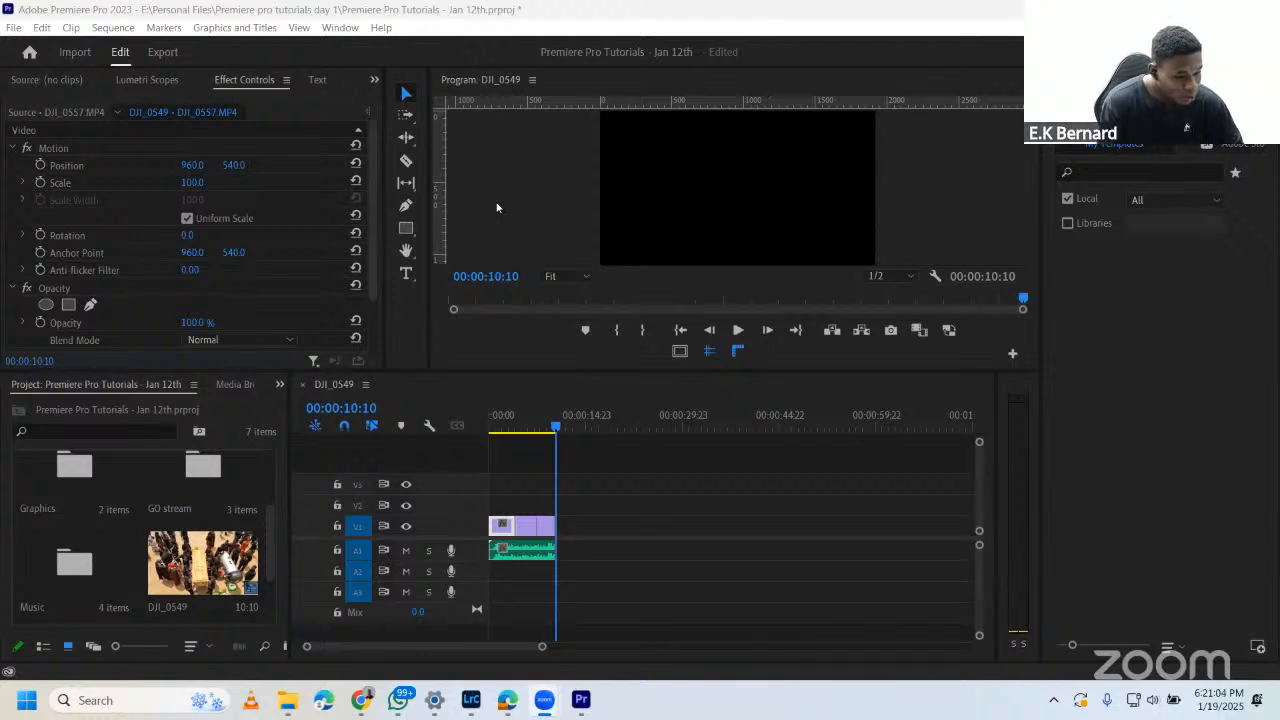
# Step: Return the playhead to the start of the DJI_0549 sequence at 00:00:00:00
pyautogui.click(500, 209)
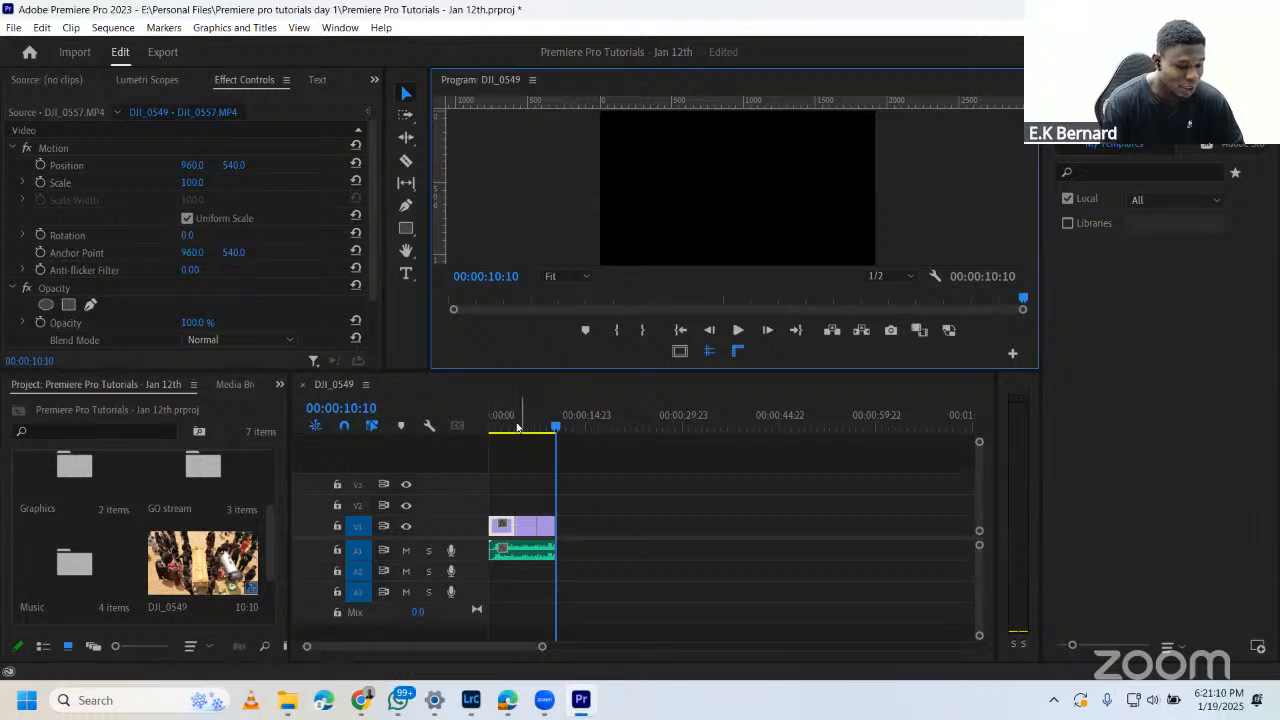
pyautogui.click(493, 428)
pyautogui.moveTo(493, 428); pyautogui.dragTo(488, 430)
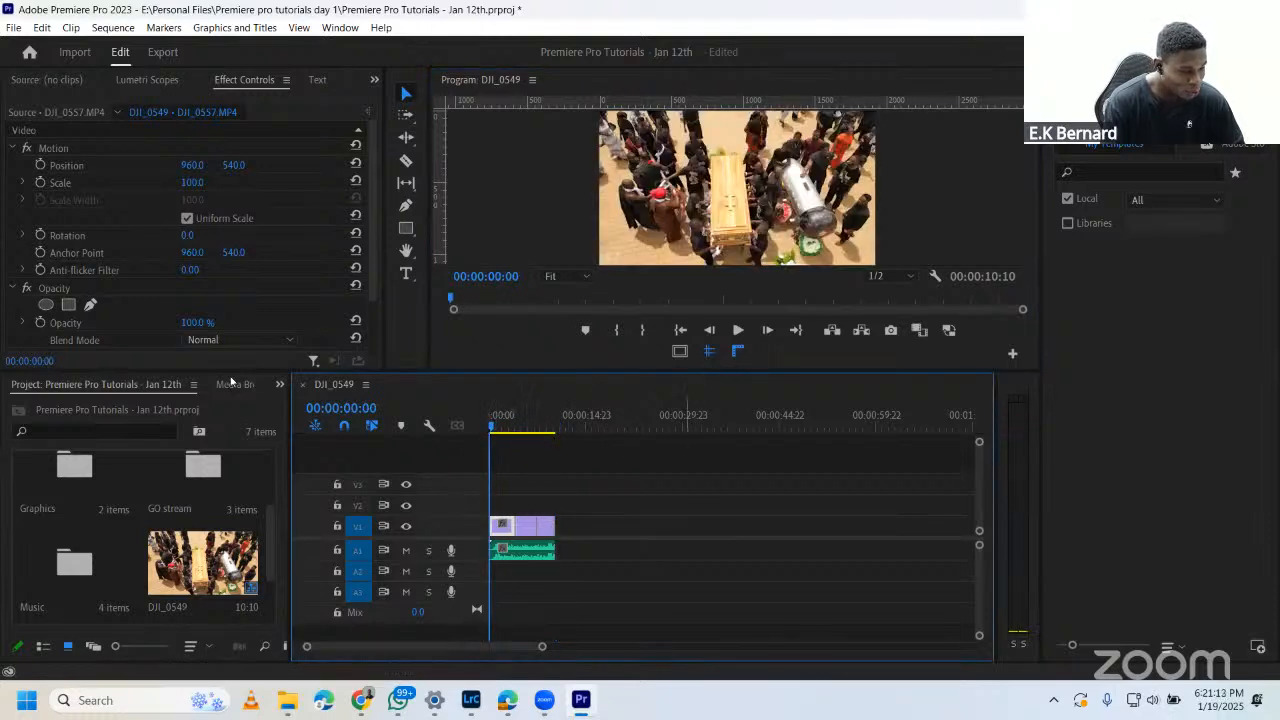
pyautogui.click(14, 27)
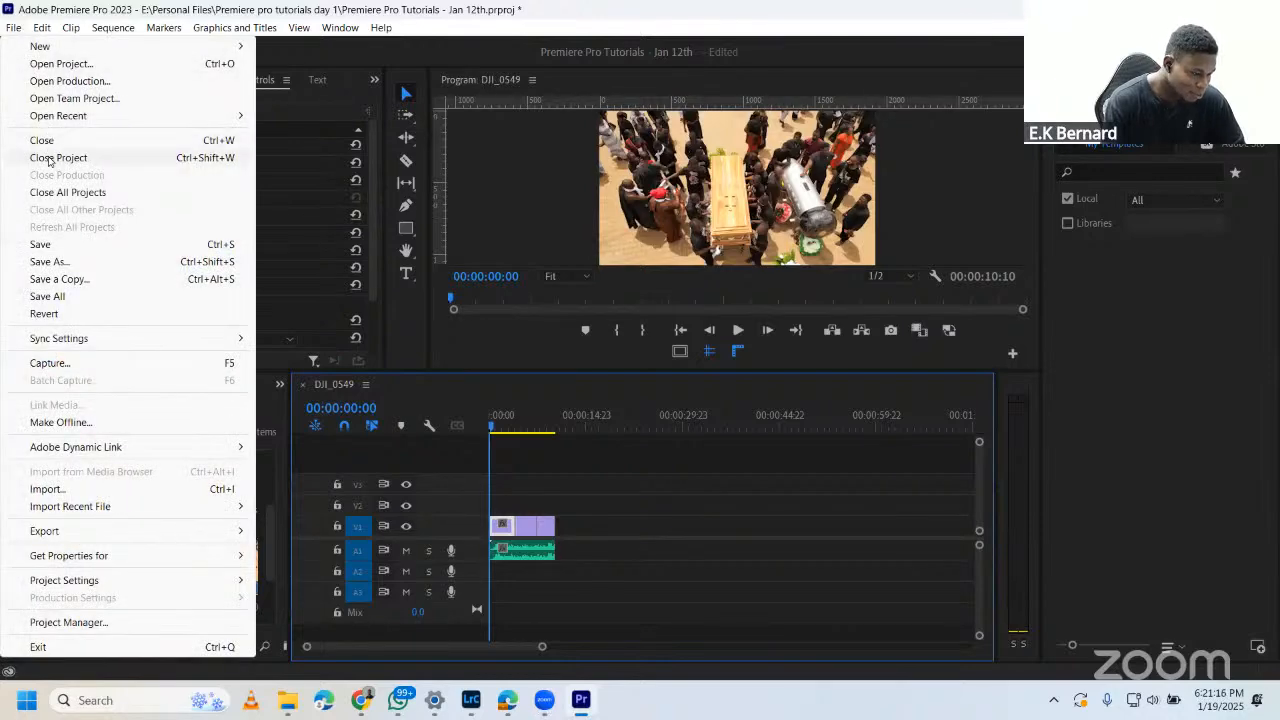
pyautogui.click(13, 30)
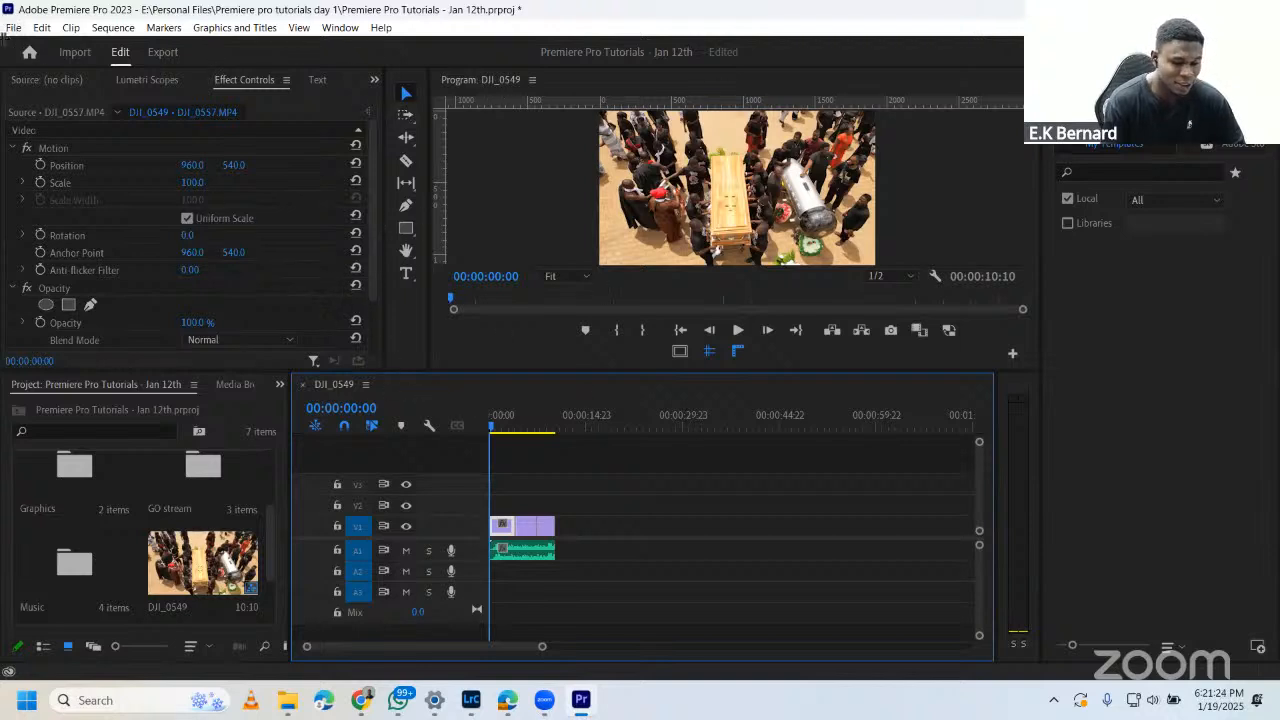
pyautogui.click(13, 25)
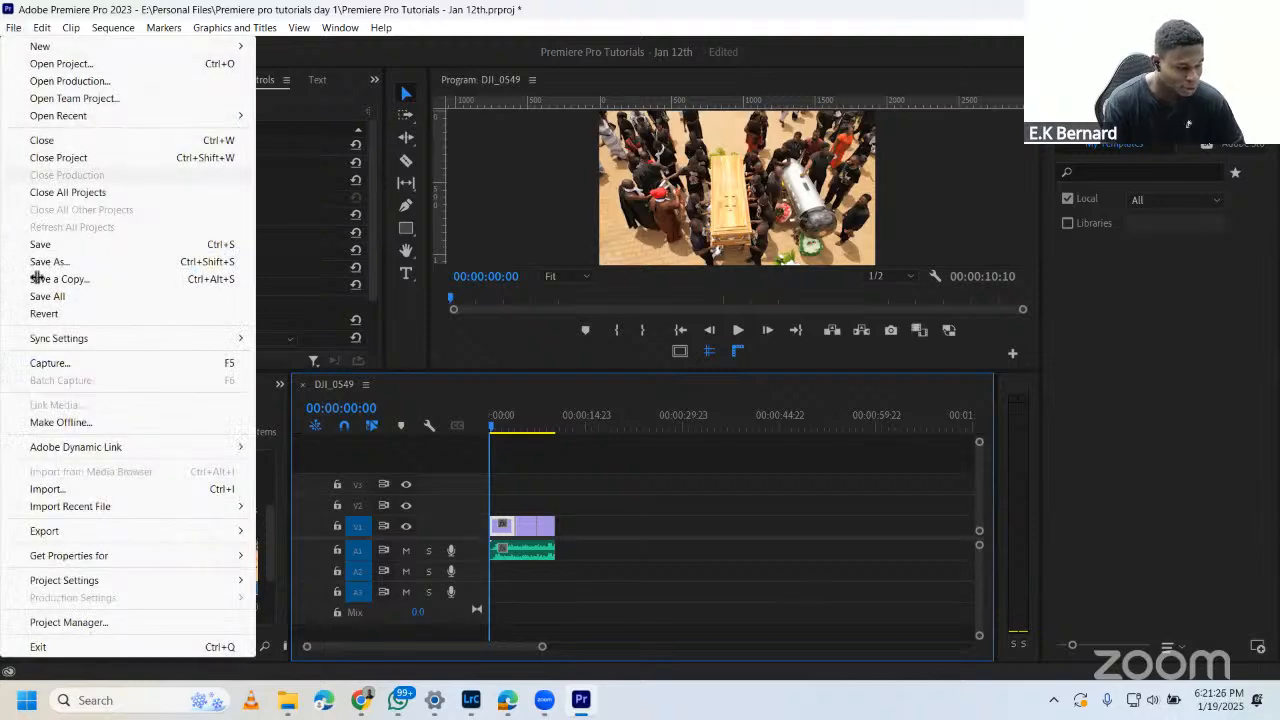
pyautogui.click(8, 8)
pyautogui.click(14, 27)
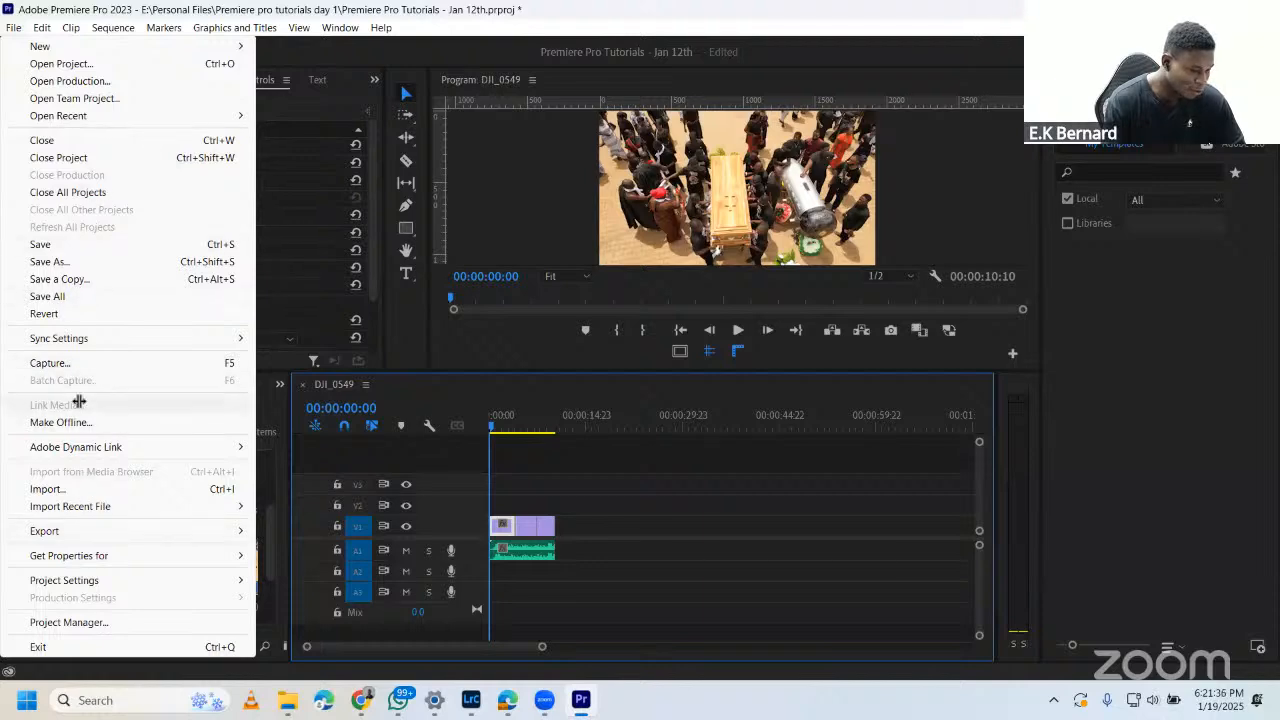
pyautogui.moveTo(289, 24)
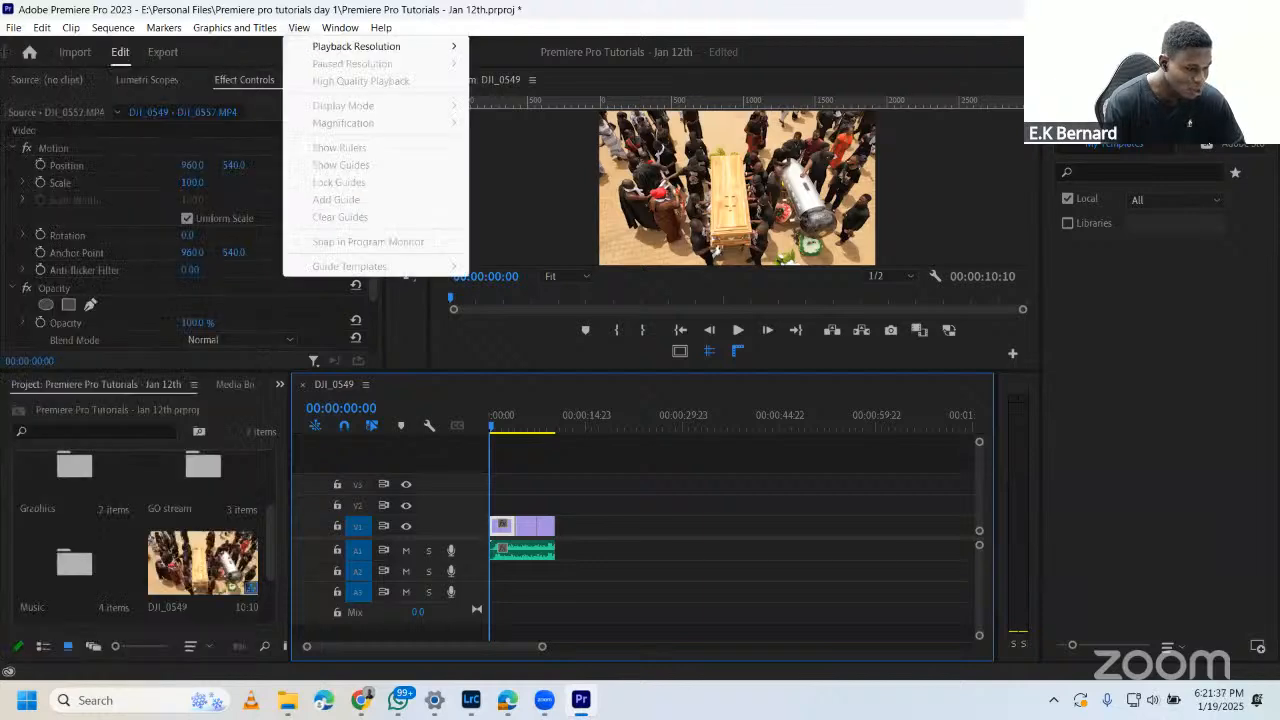
pyautogui.click(12, 30)
# Step: Close all open projects, saving the changes to Premiere Pro Tutorials - Jan 12th.prproj
pyautogui.click(12, 27)
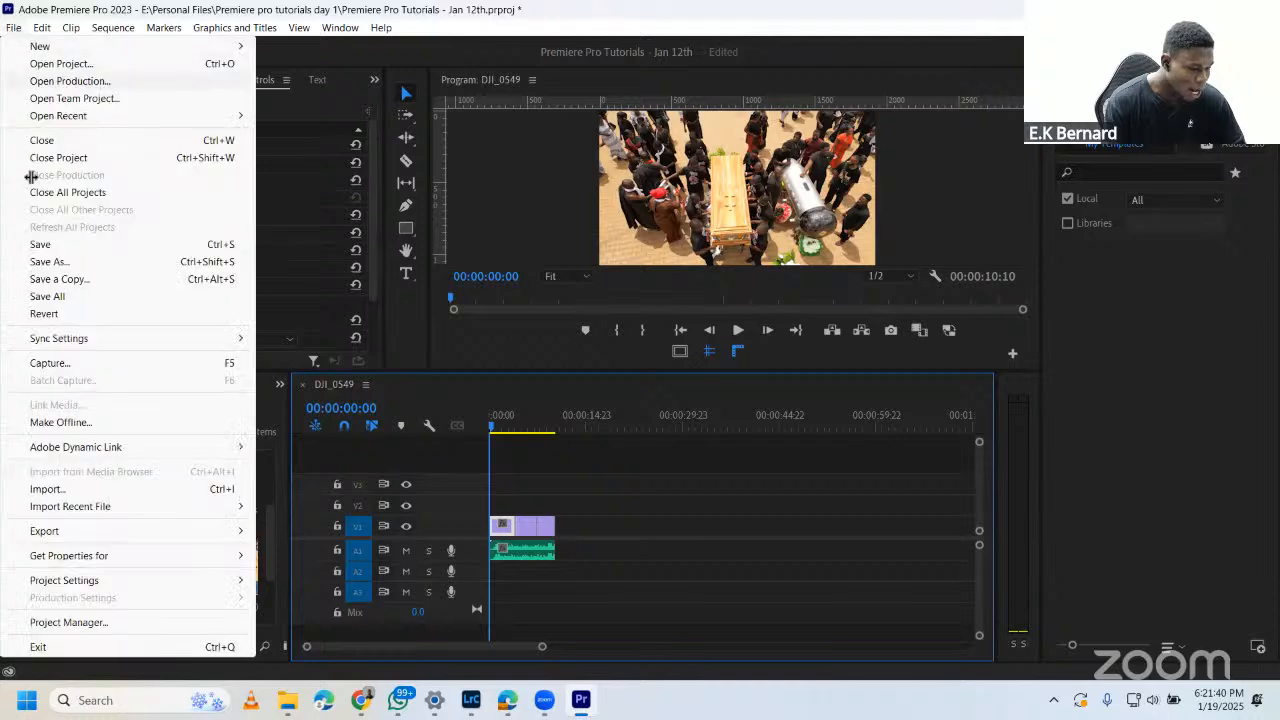
pyautogui.click(40, 189)
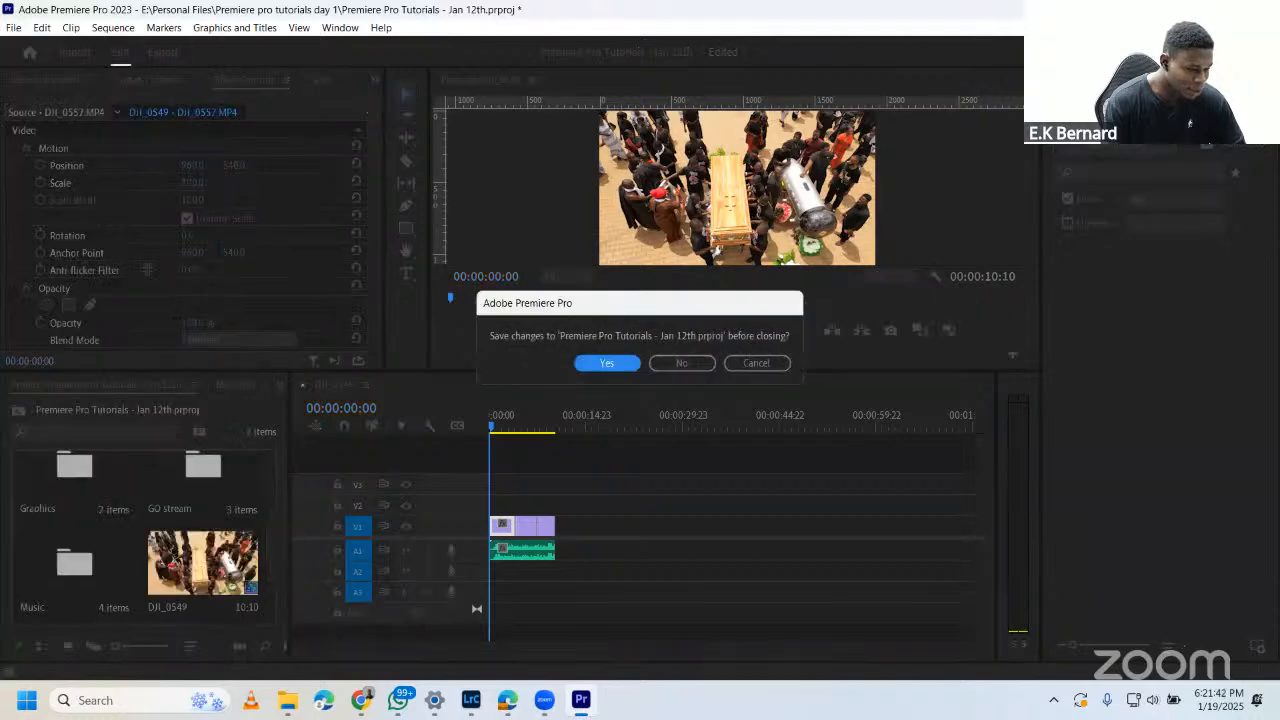
pyautogui.click(600, 362)
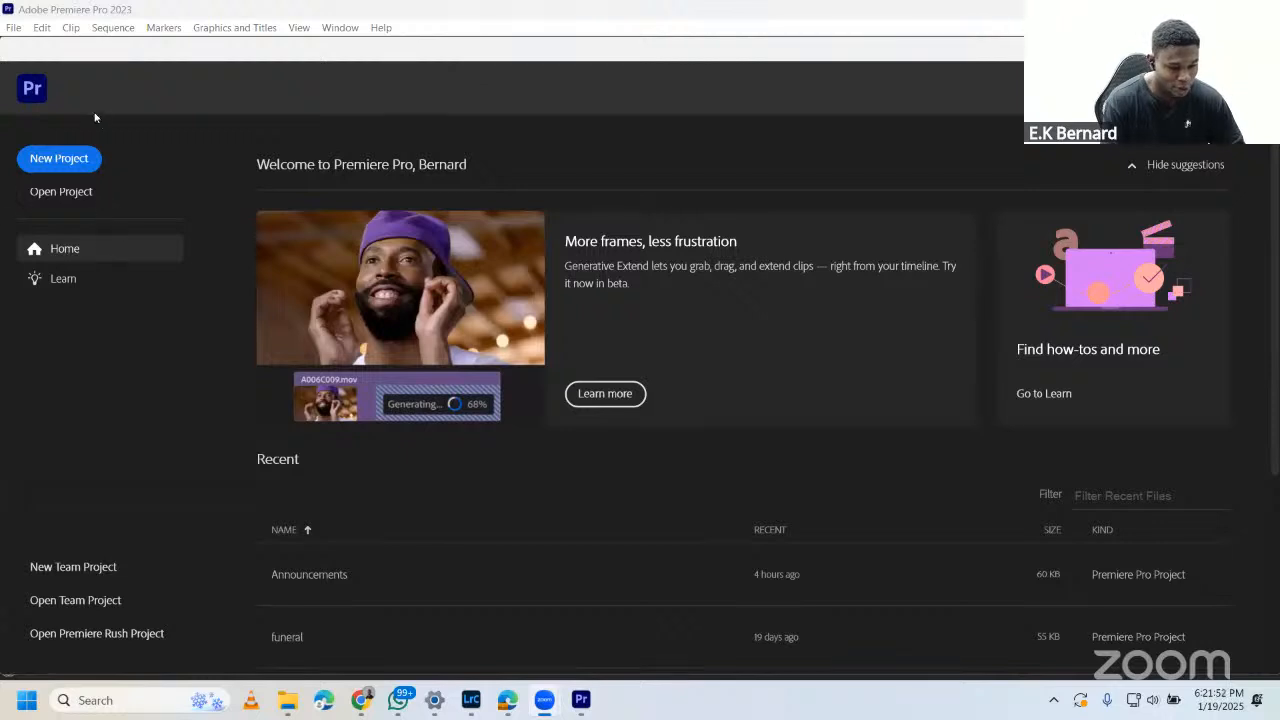
# Step: Start a new project and name it "Capcut tutotrials"
pyautogui.click(59, 159)
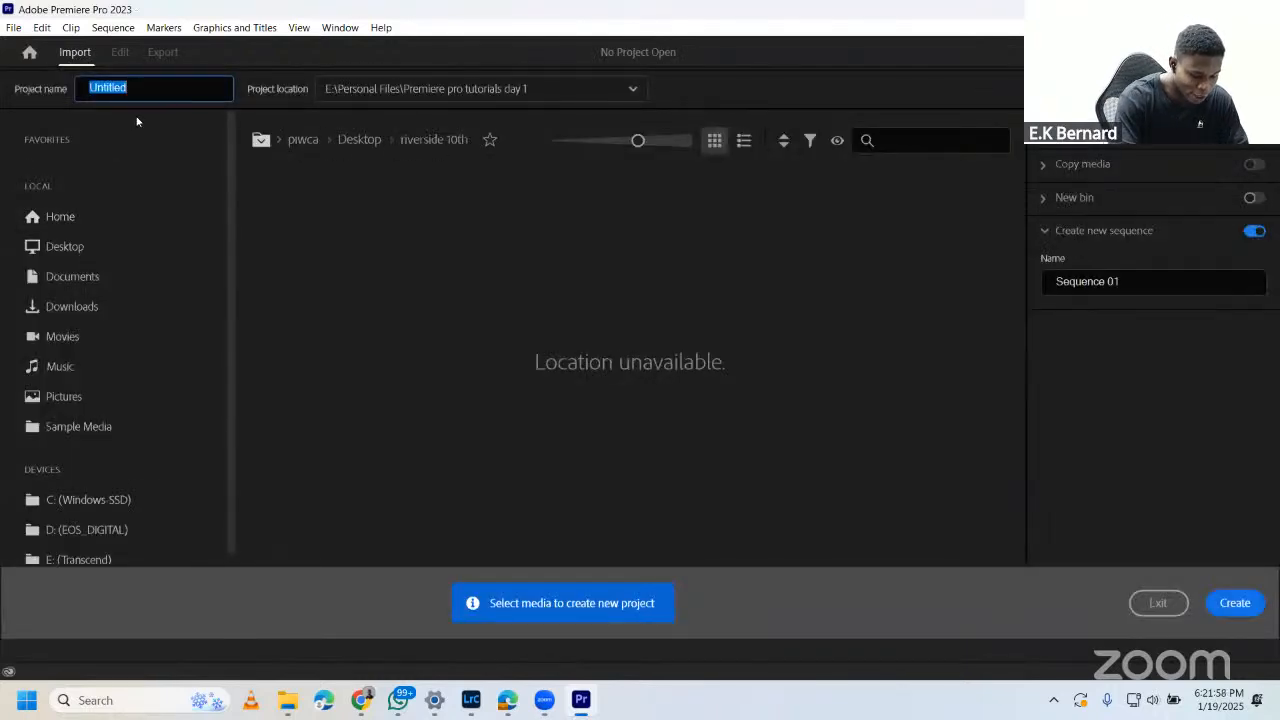
pyautogui.write('Ca')
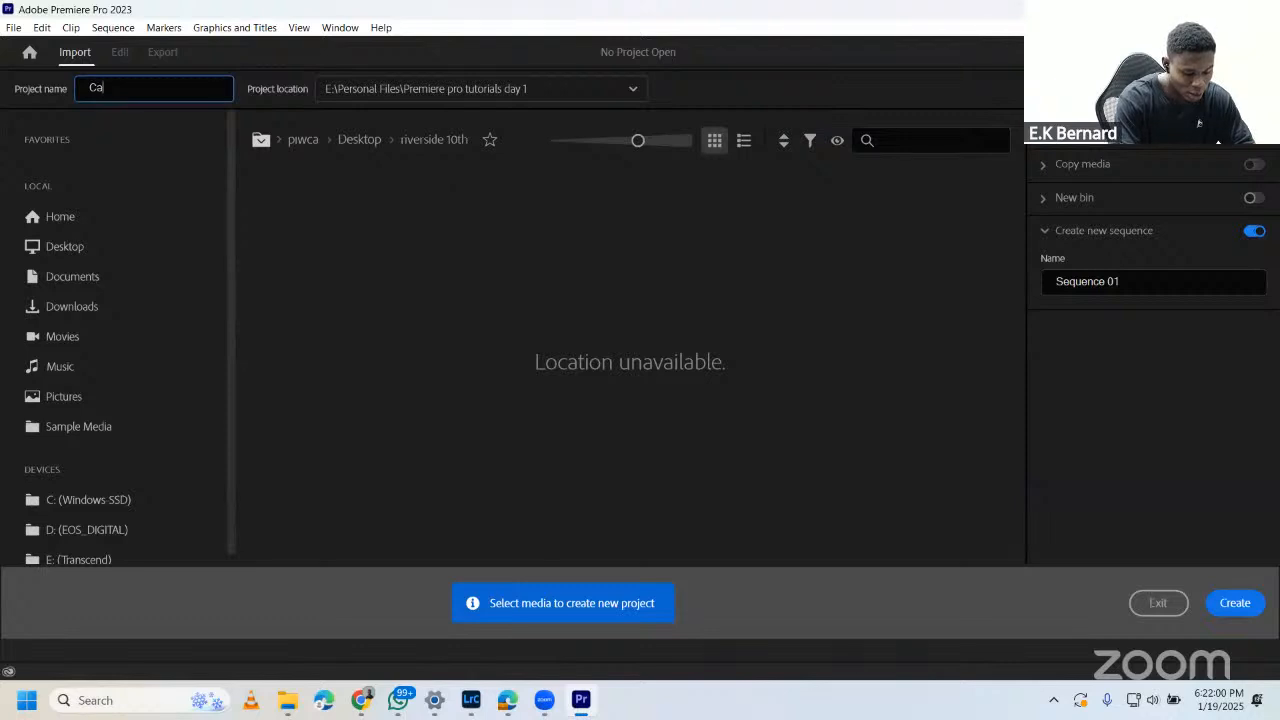
pyautogui.write('pcut ')
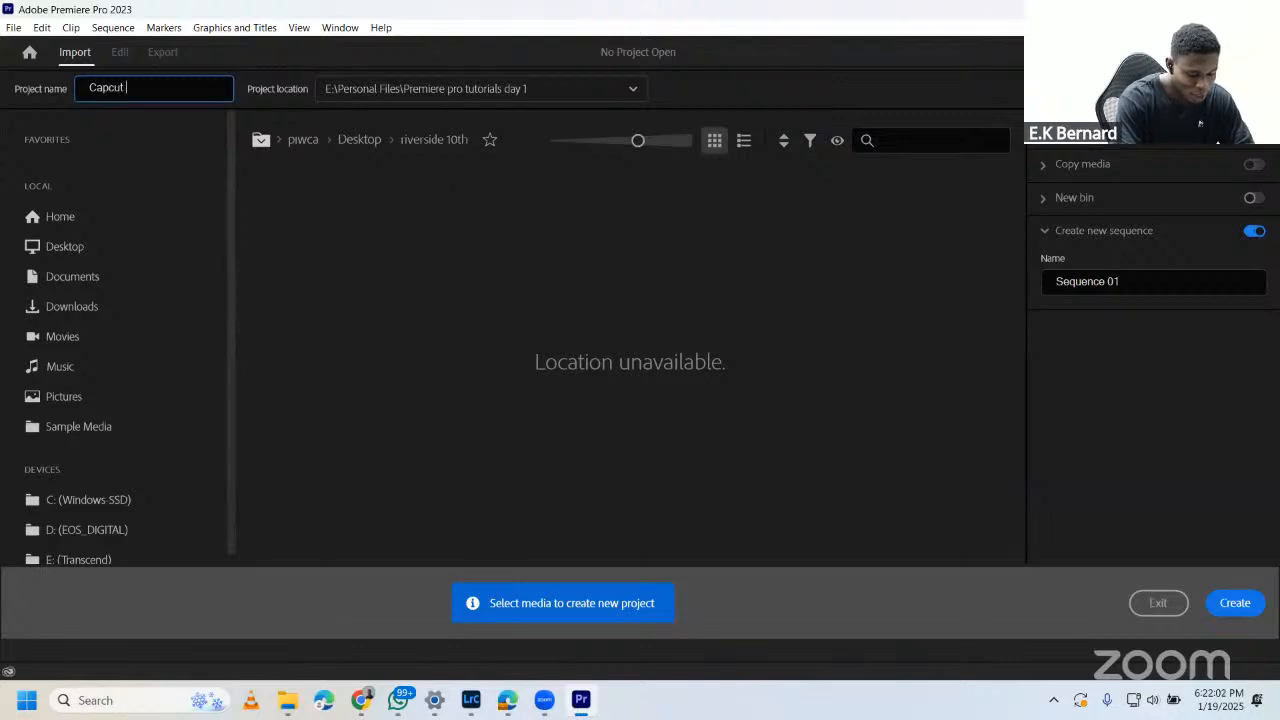
pyautogui.write('tutotirals')
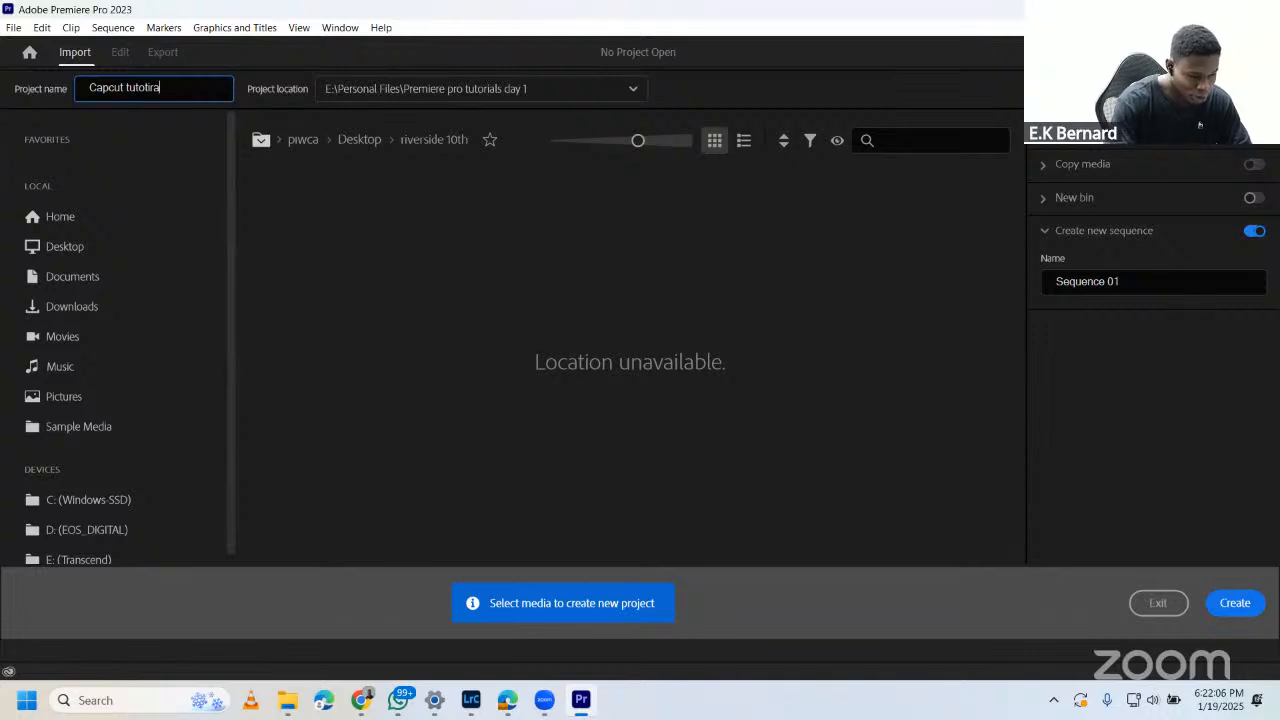
pyautogui.press('BackSpace')
pyautogui.press('BackSpace')
pyautogui.press('BackSpace')
pyautogui.write('ri')
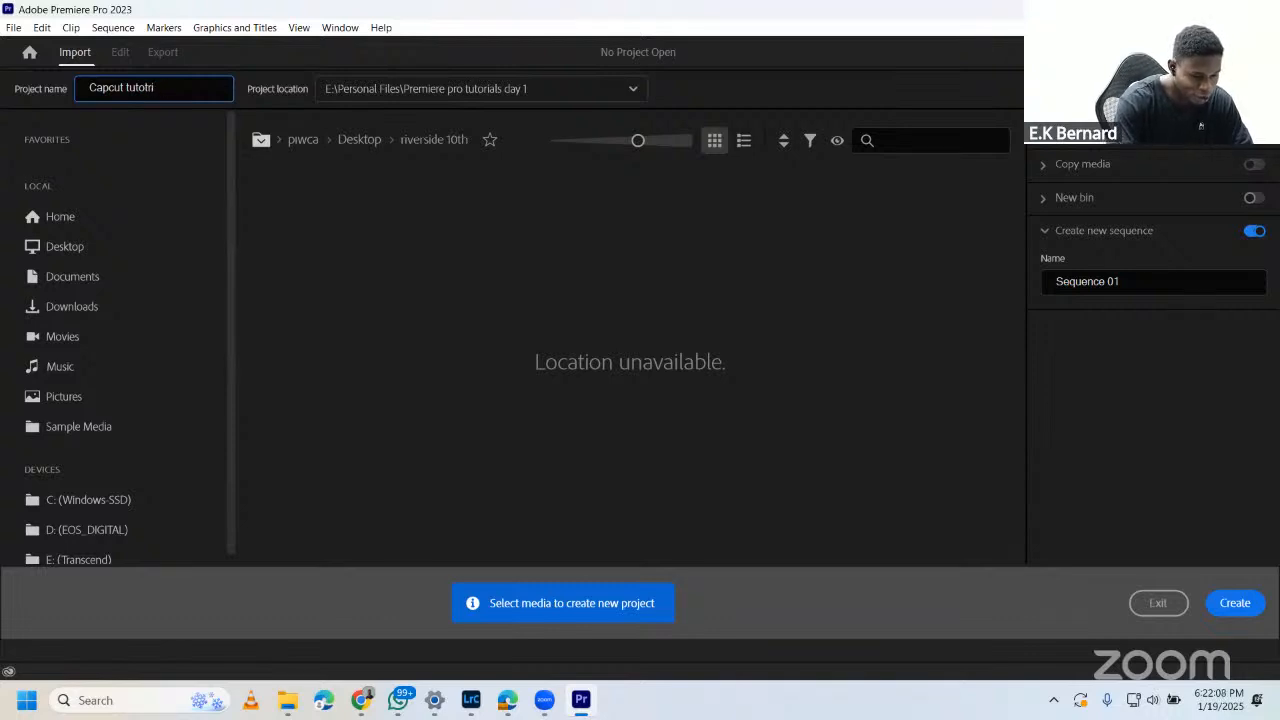
pyautogui.write('als')
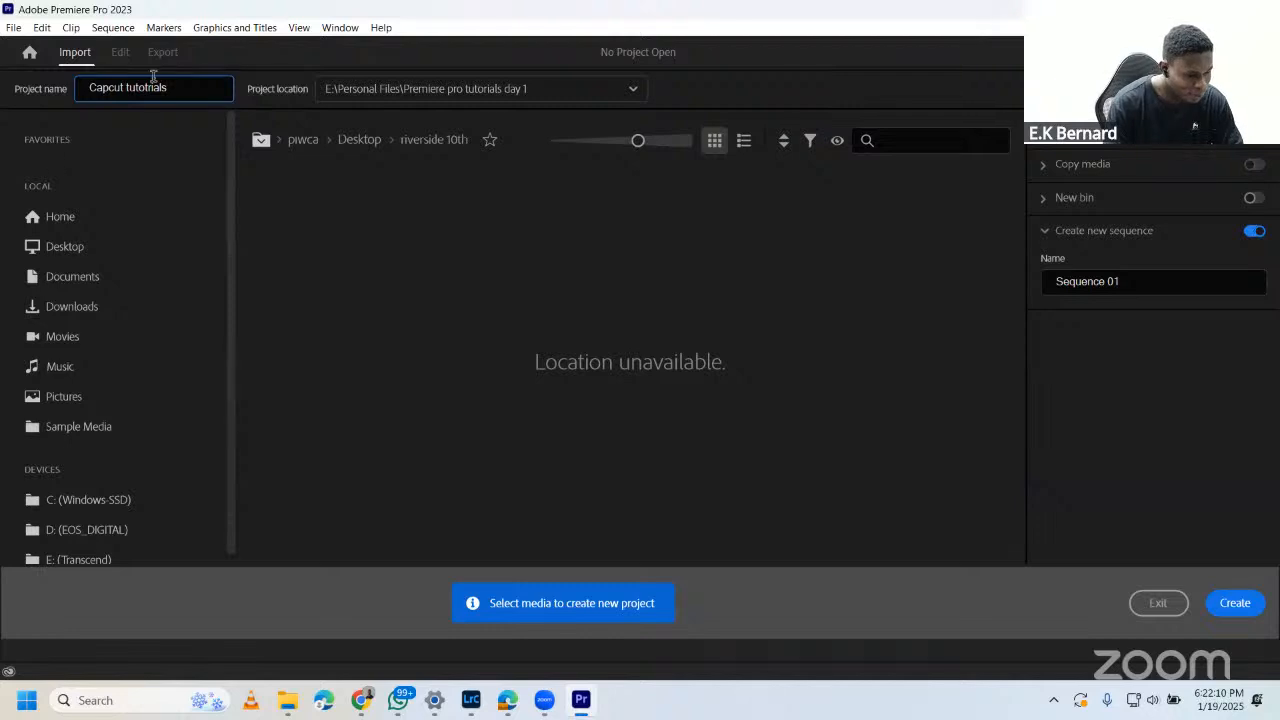
pyautogui.click(629, 109)
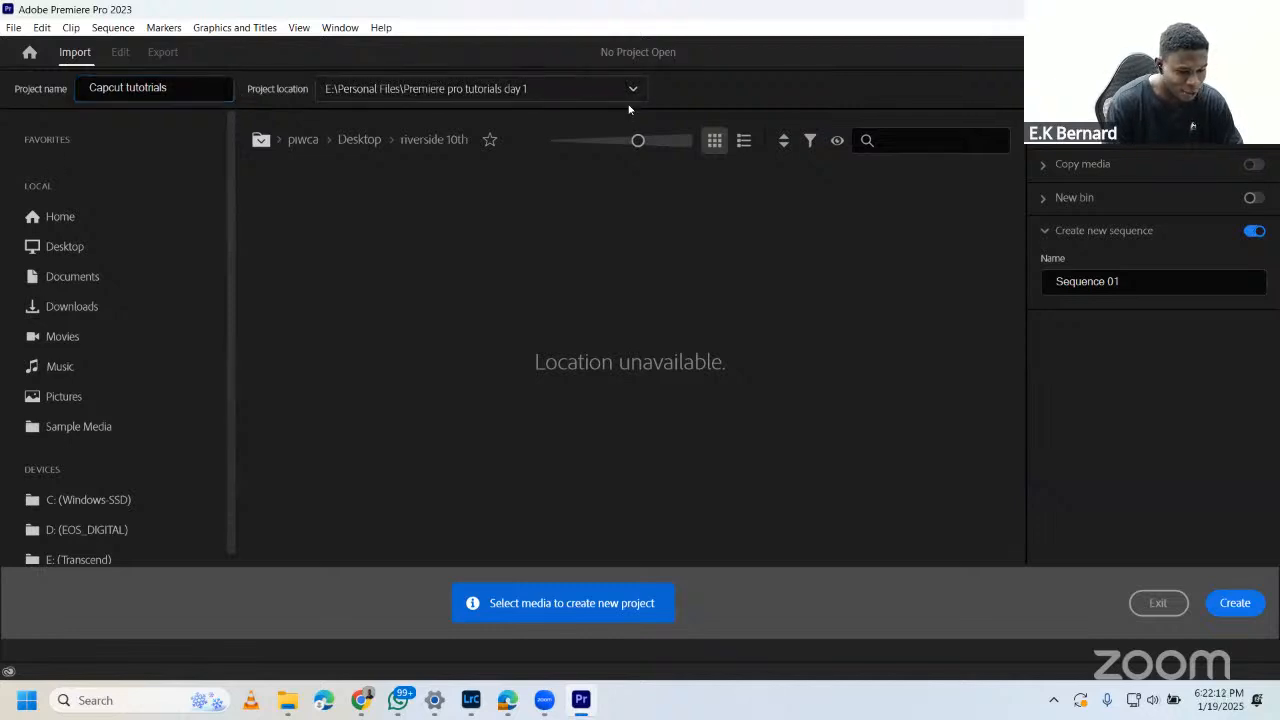
# Step: Set the project location to the "premieire pro tutorials" folder on Local Disk (E:) and create the project
pyautogui.click(633, 89)
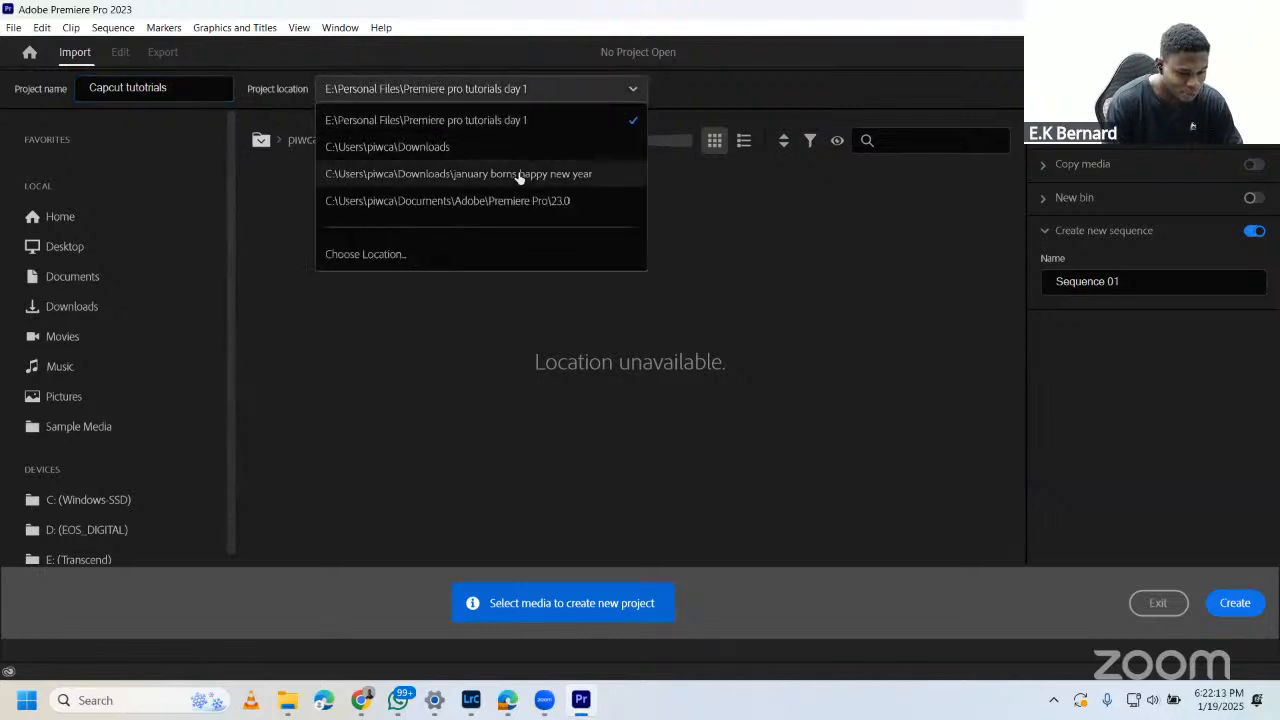
pyautogui.click(367, 254)
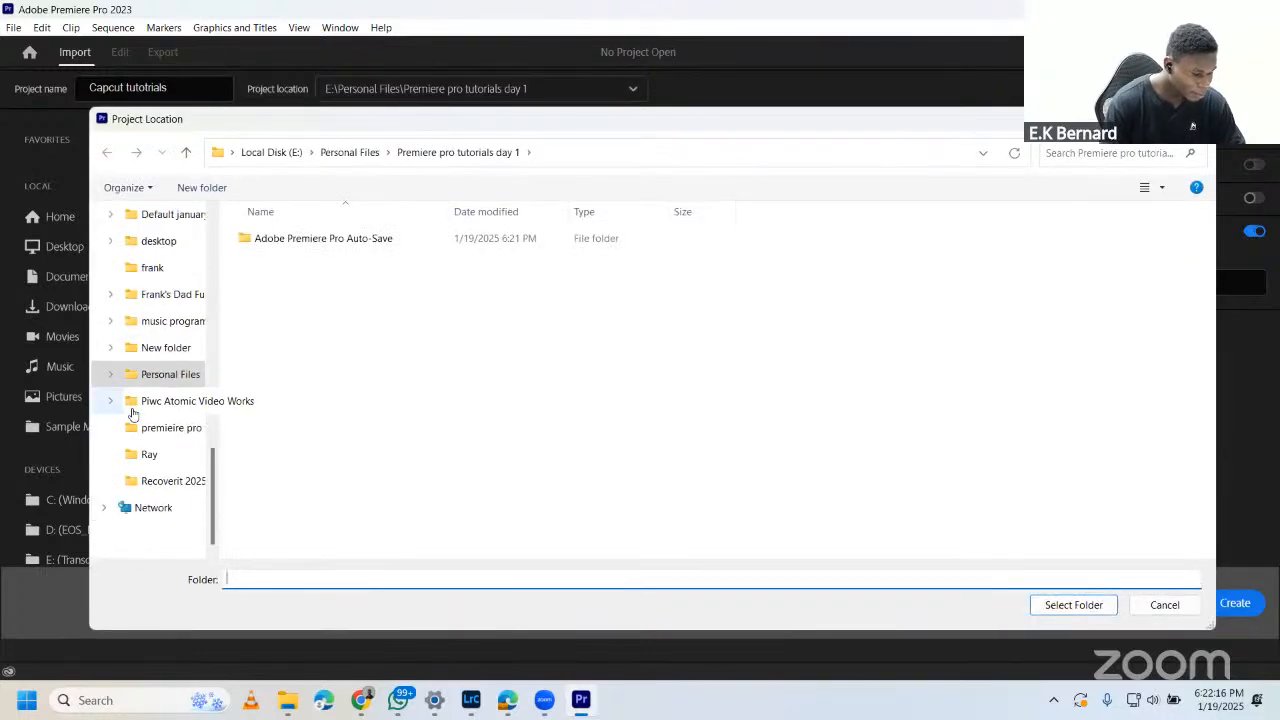
pyautogui.scroll(10, 140, 420)
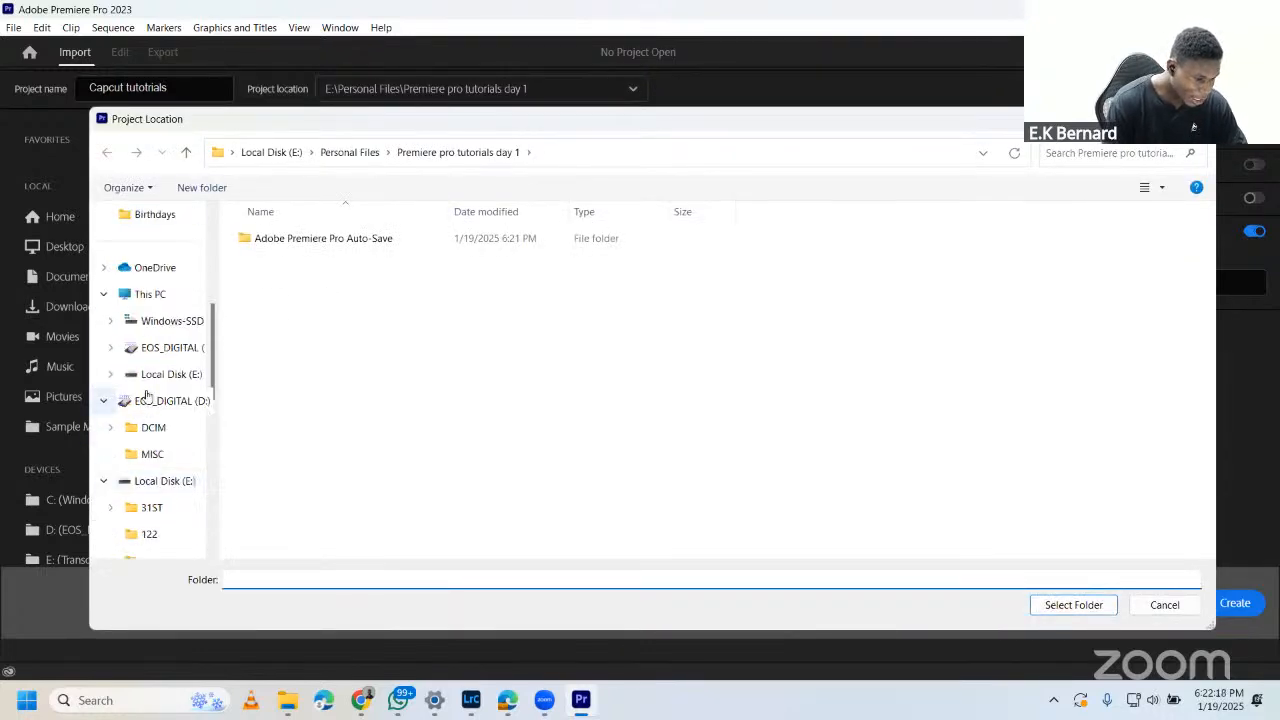
pyautogui.scroll(2, 146, 396)
pyautogui.click(140, 374)
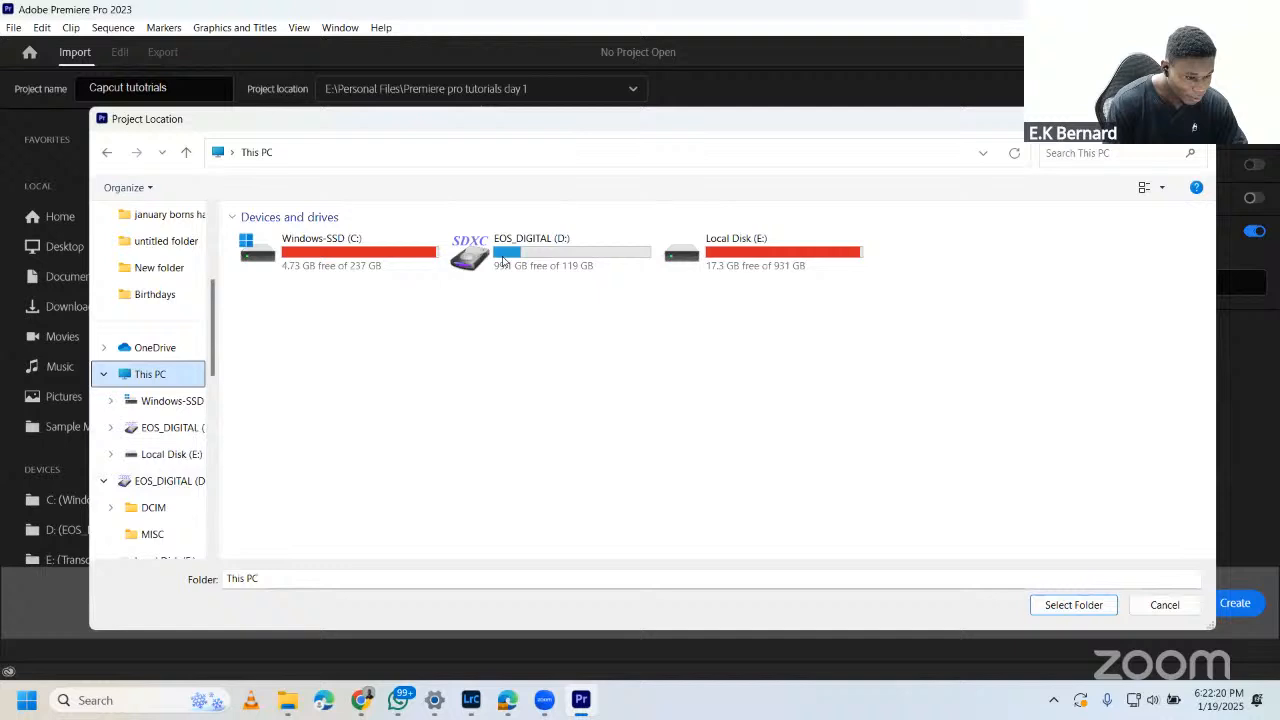
pyautogui.doubleClick(718, 238)
pyautogui.scroll(-2, 643, 357)
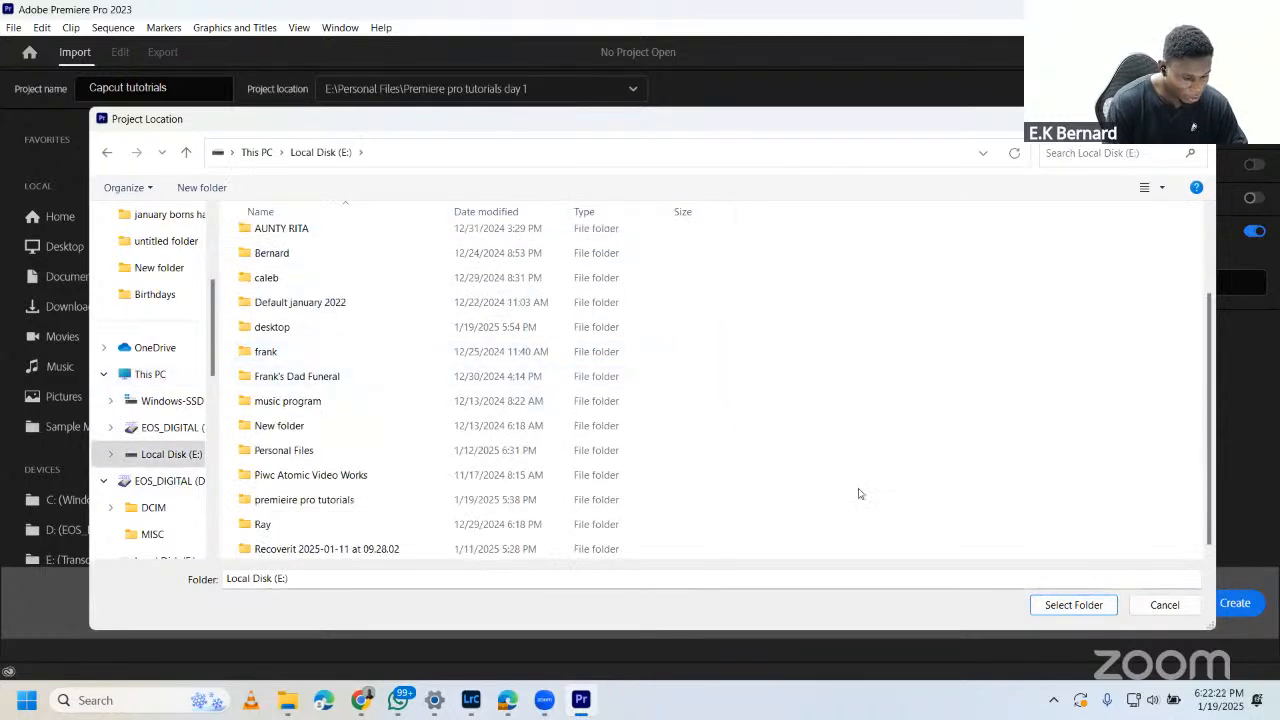
pyautogui.scroll(6, 743, 485)
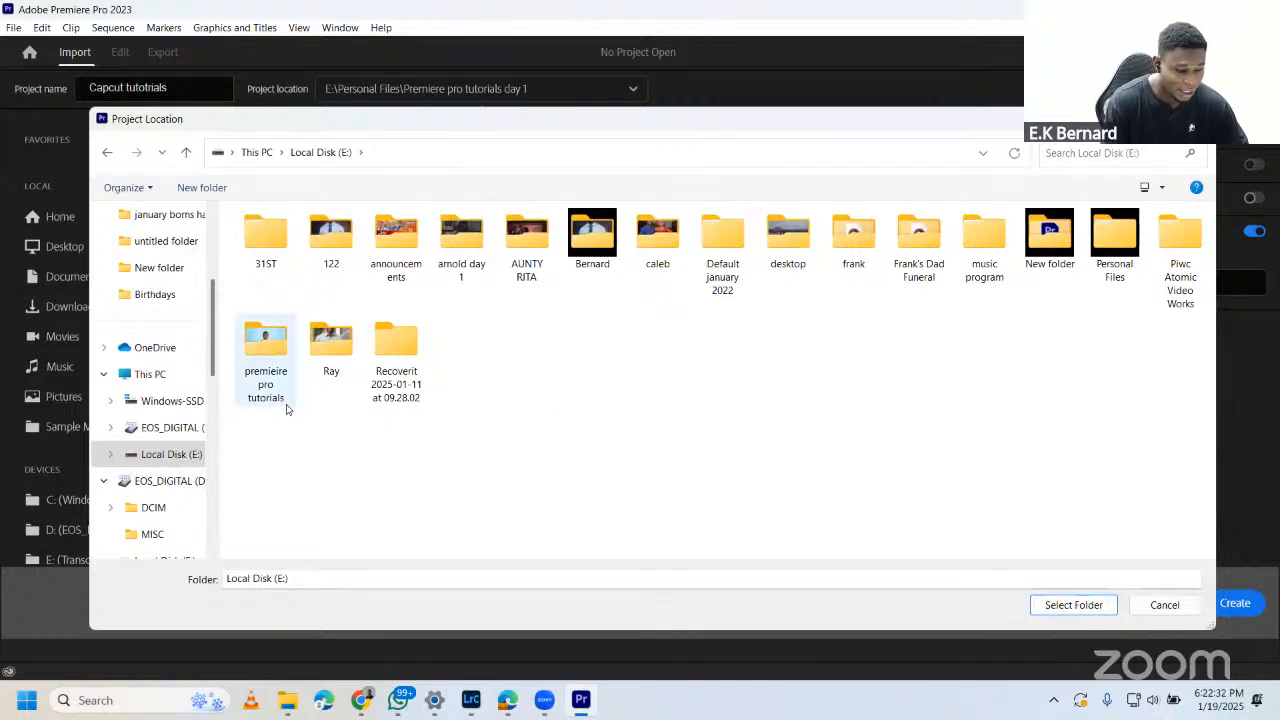
pyautogui.doubleClick(258, 342)
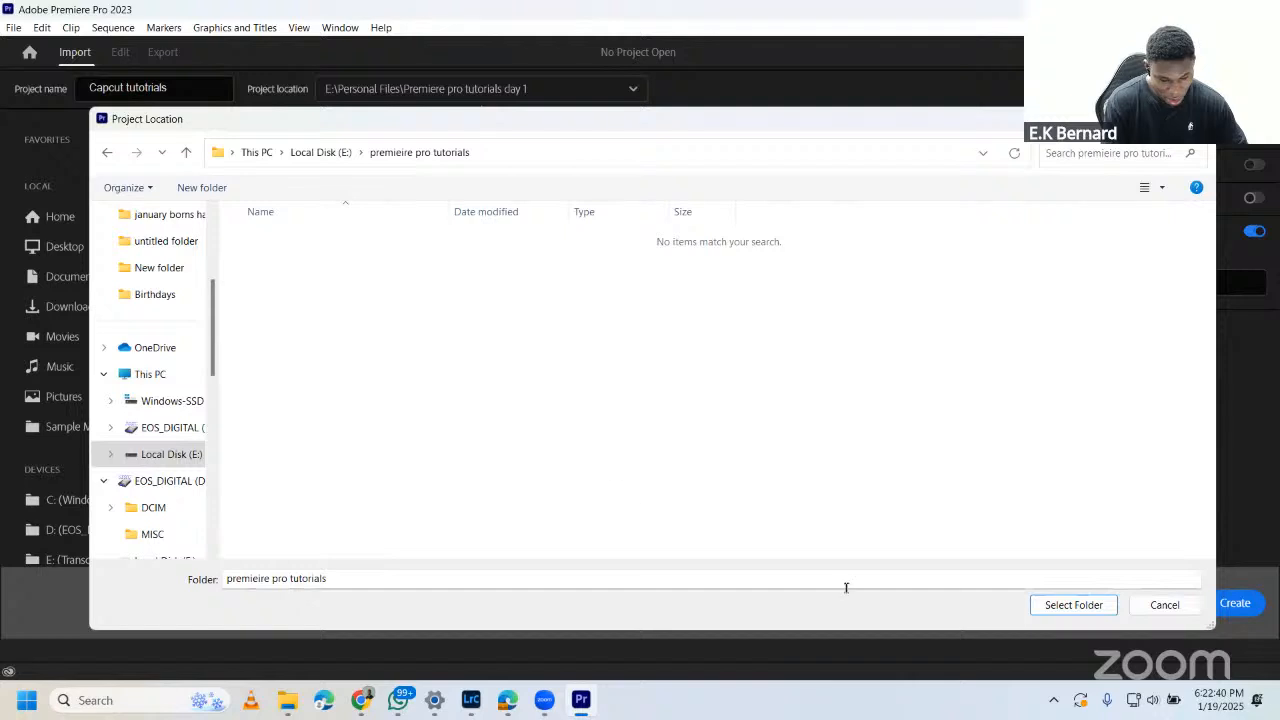
pyautogui.click(1072, 602)
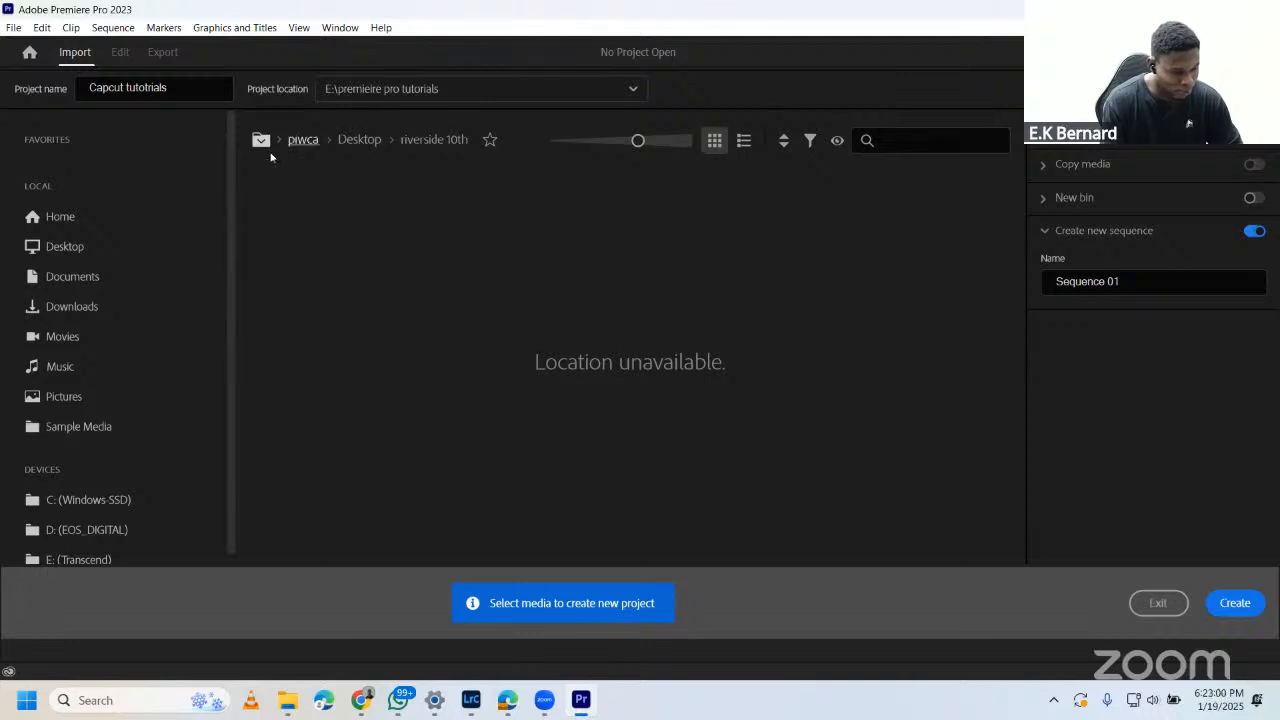
pyautogui.click(175, 87)
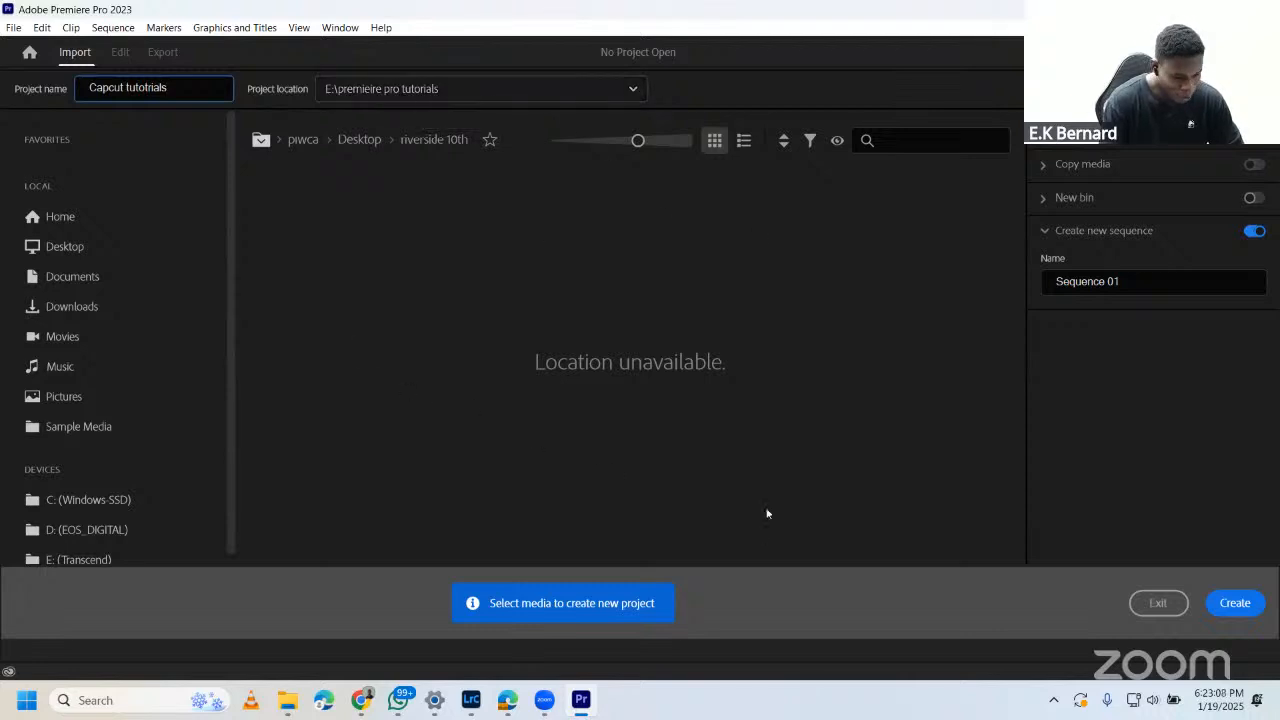
pyautogui.click(1237, 610)
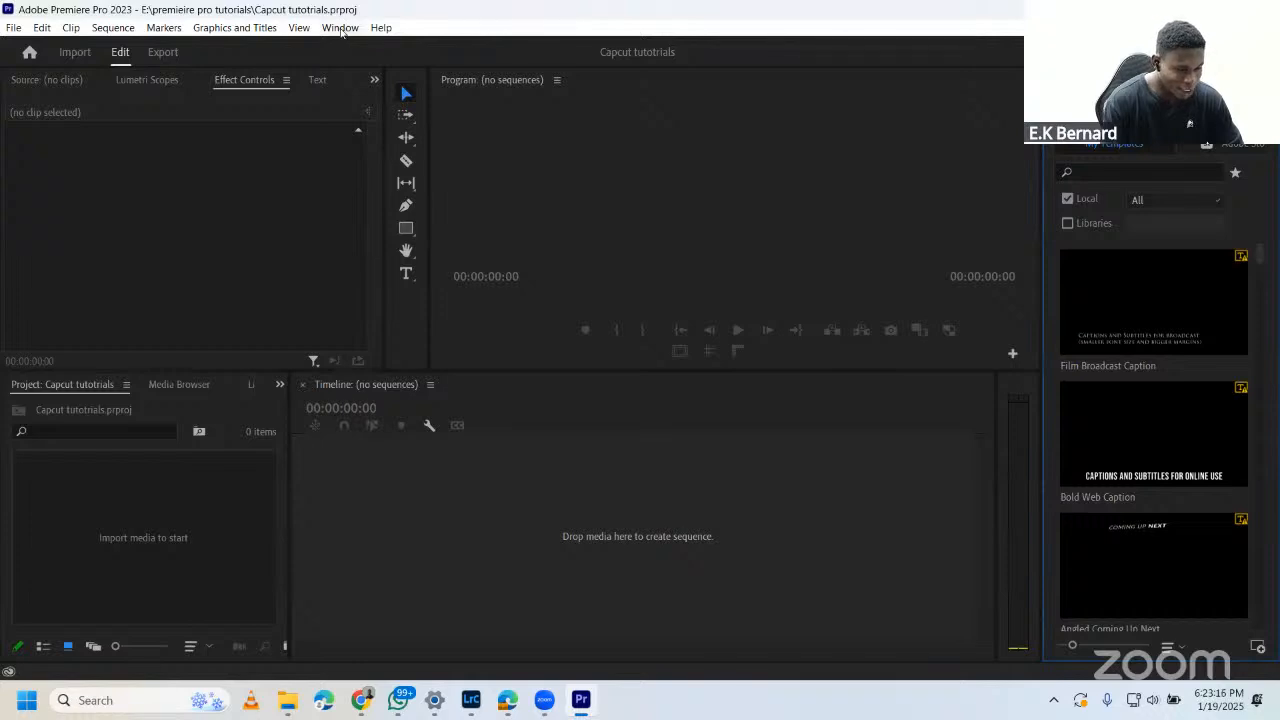
# Step: Switch the new project to the Editing workspace
pyautogui.click(340, 28)
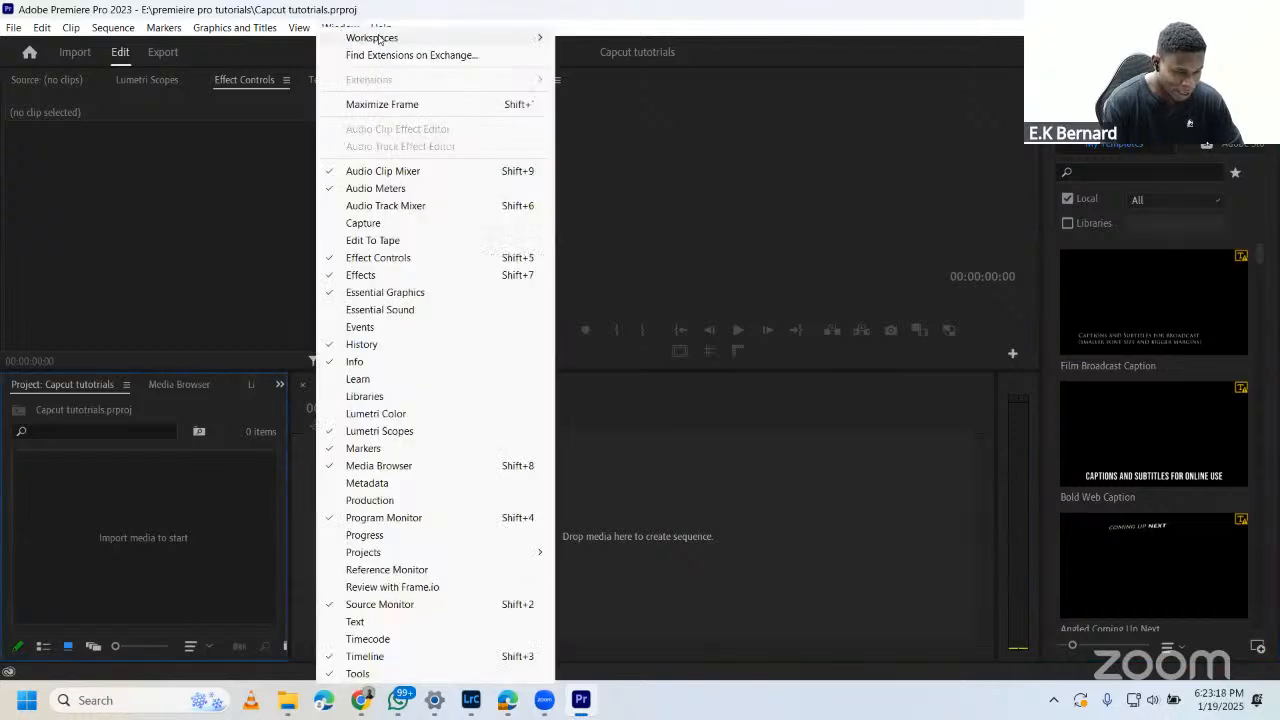
pyautogui.moveTo(414, 37)
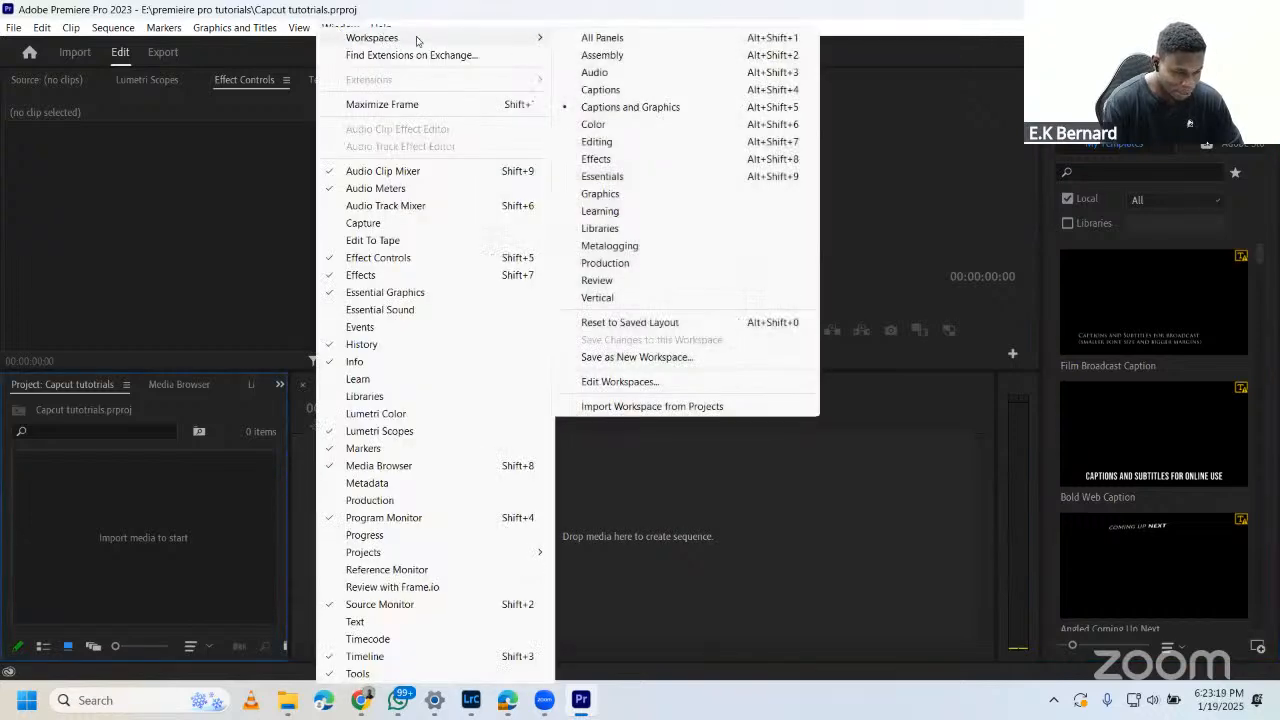
pyautogui.click(634, 142)
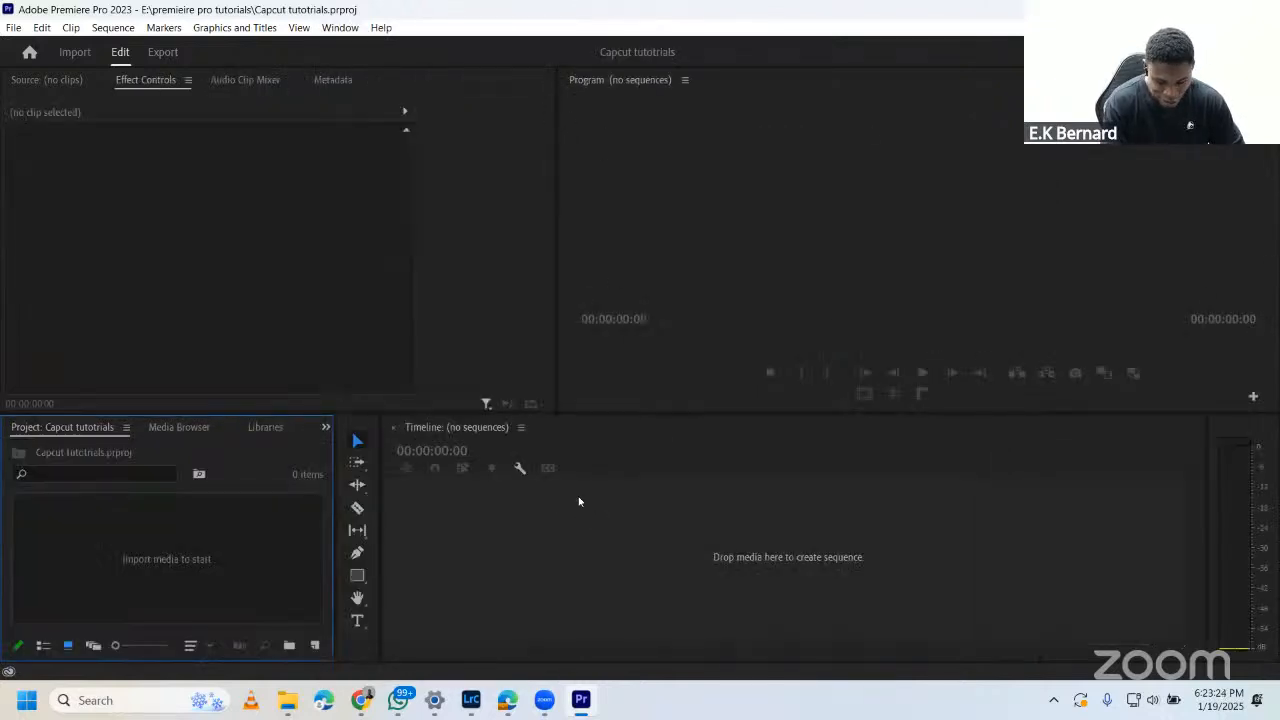
# Step: Import the clips DM7A0695.MP4, DM7A0696.MP4 and DM7A0697.MP4 from the "premieire pro tutorials" folder on drive E into the project
pyautogui.doubleClick(172, 558)
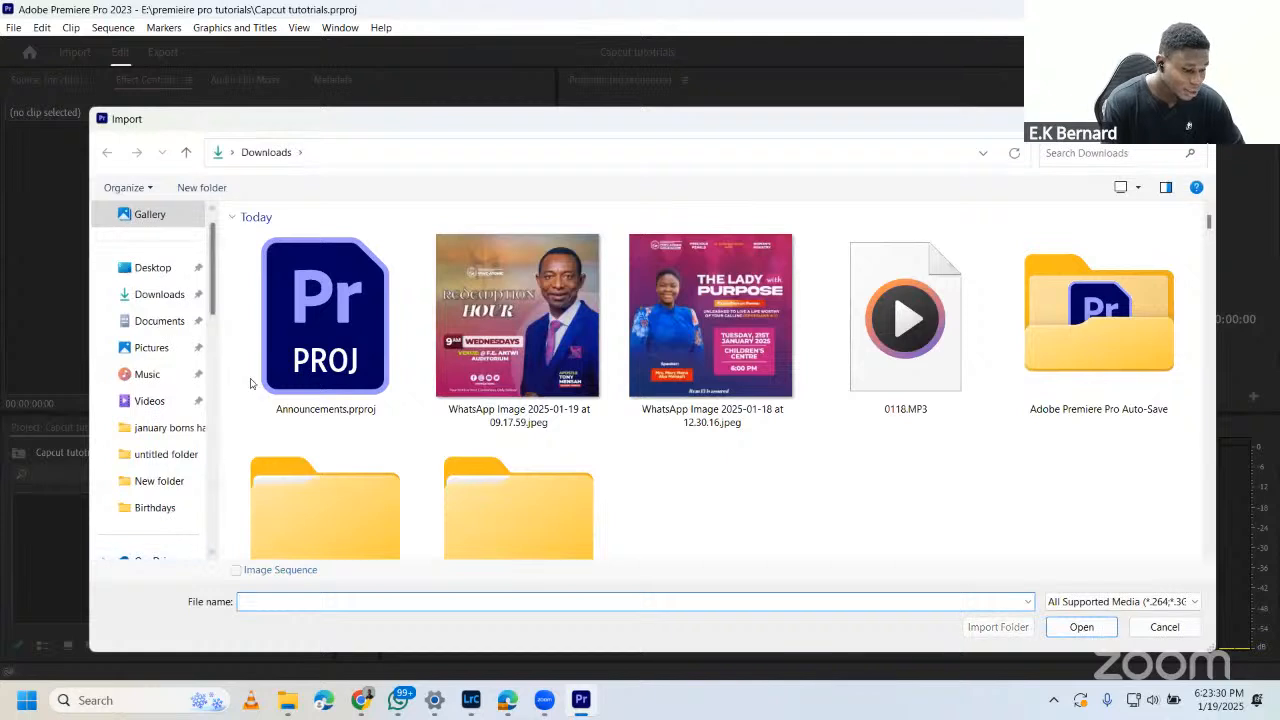
pyautogui.scroll(-3, 165, 422)
pyautogui.scroll(-5, 165, 422)
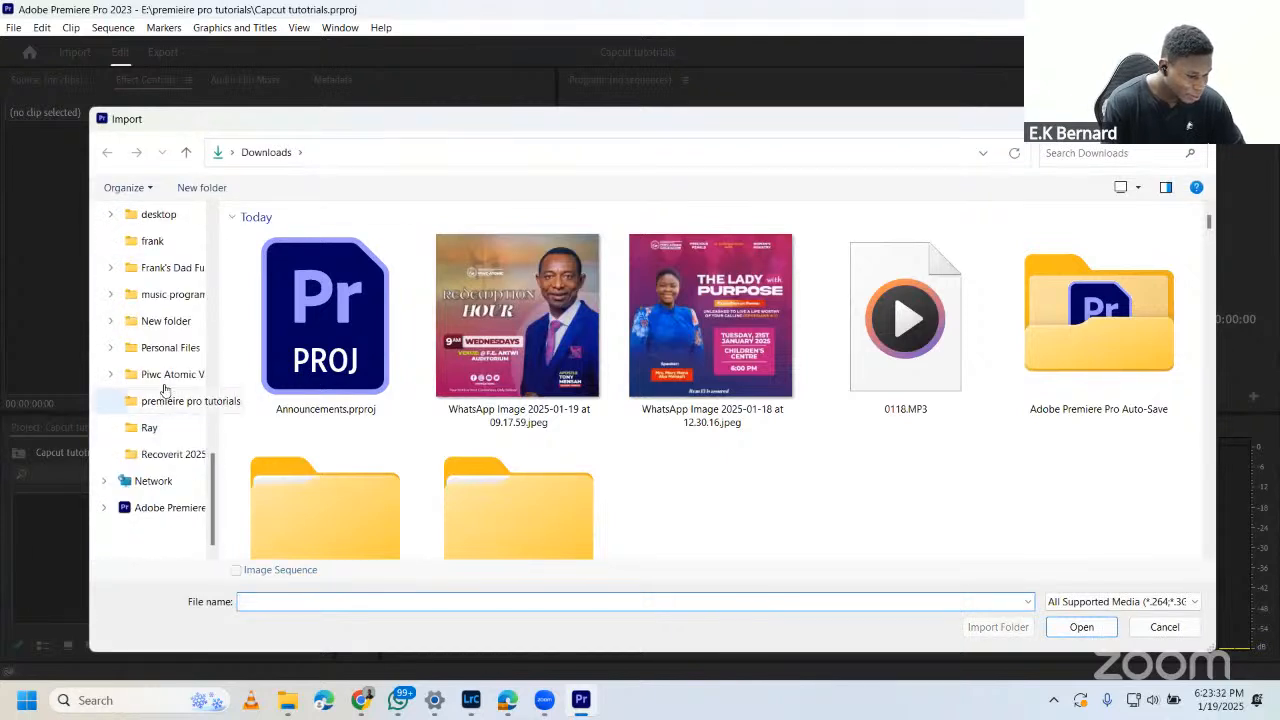
pyautogui.click(165, 401)
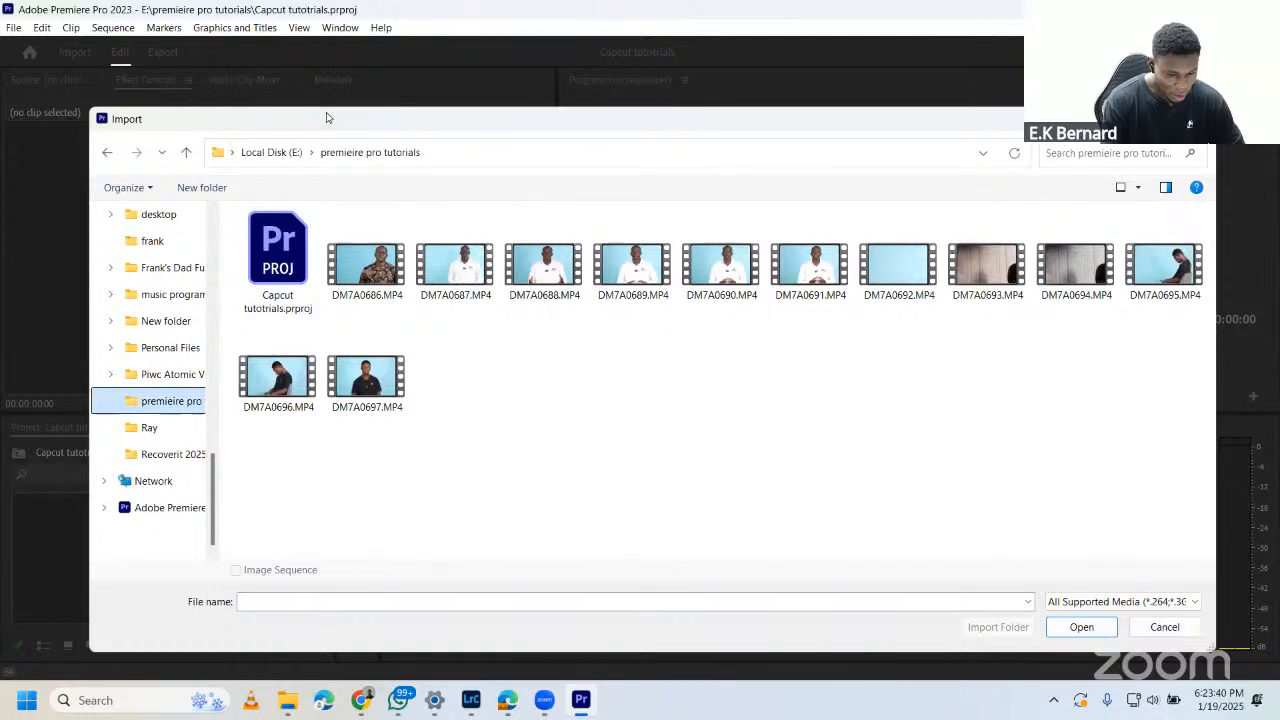
pyautogui.click(1046, 363)
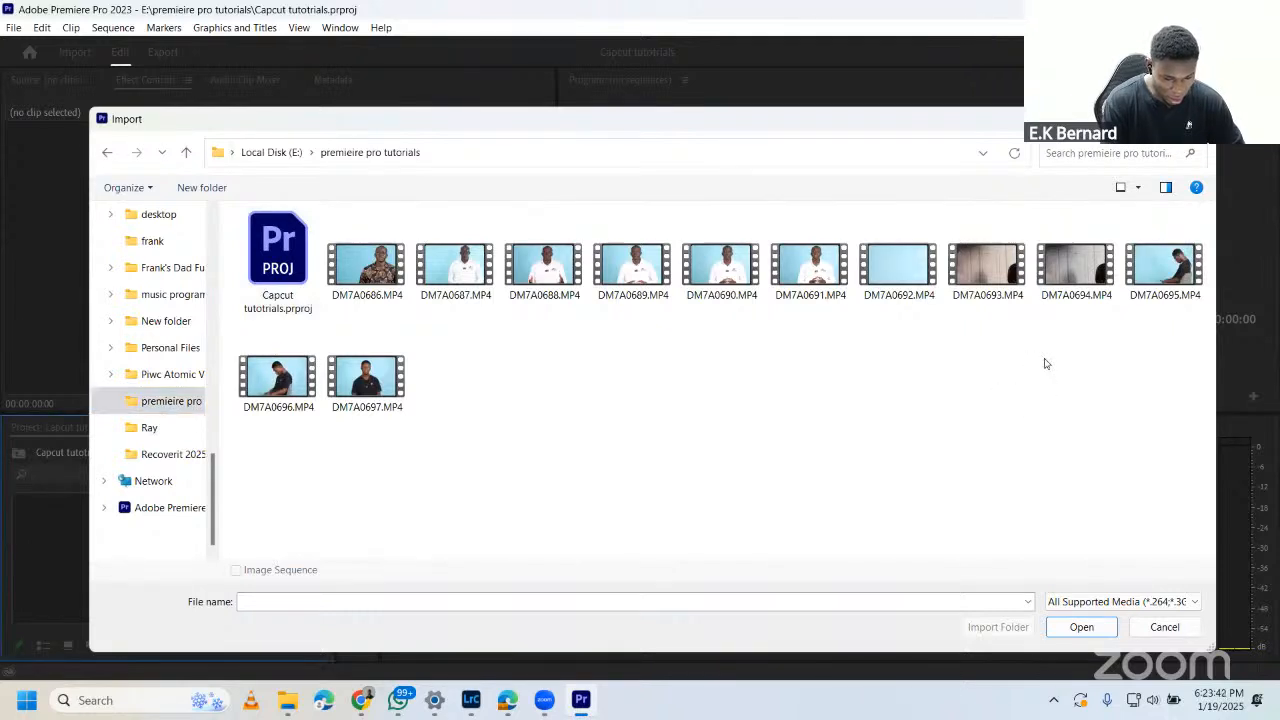
pyautogui.click(1137, 281)
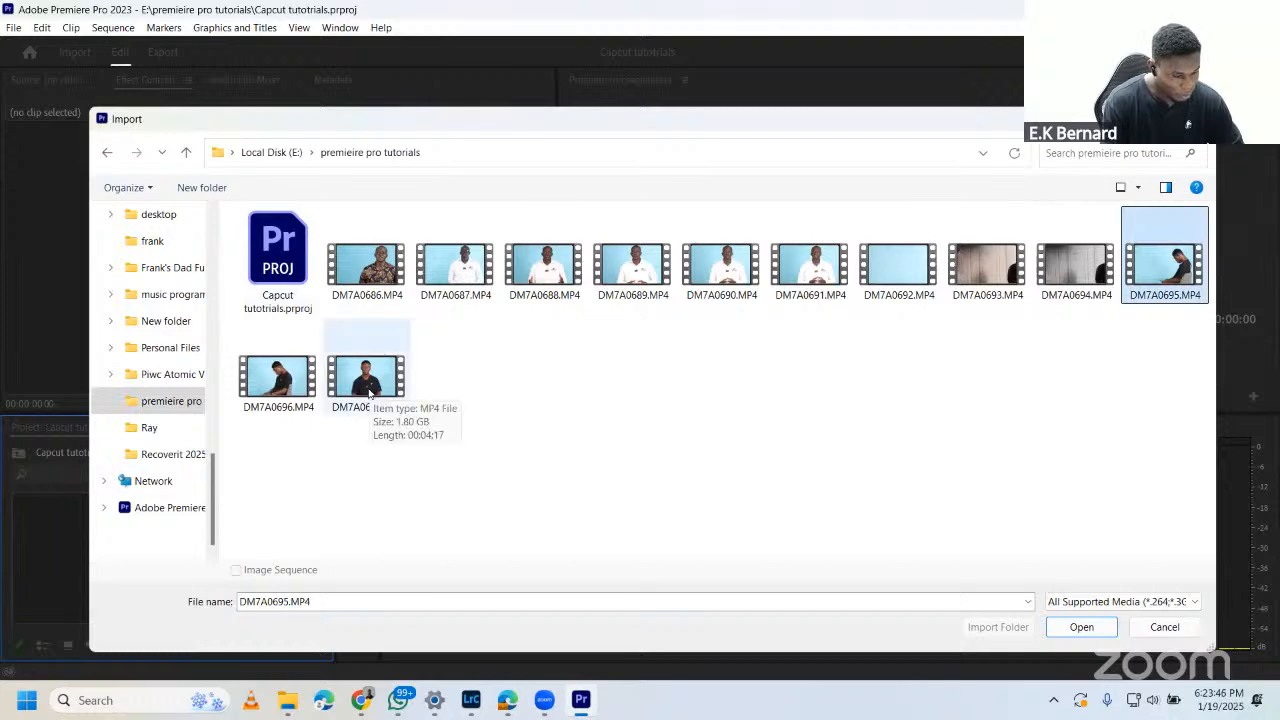
pyautogui.keyDown('shift'); pyautogui.click(369, 388); pyautogui.keyUp('shift')
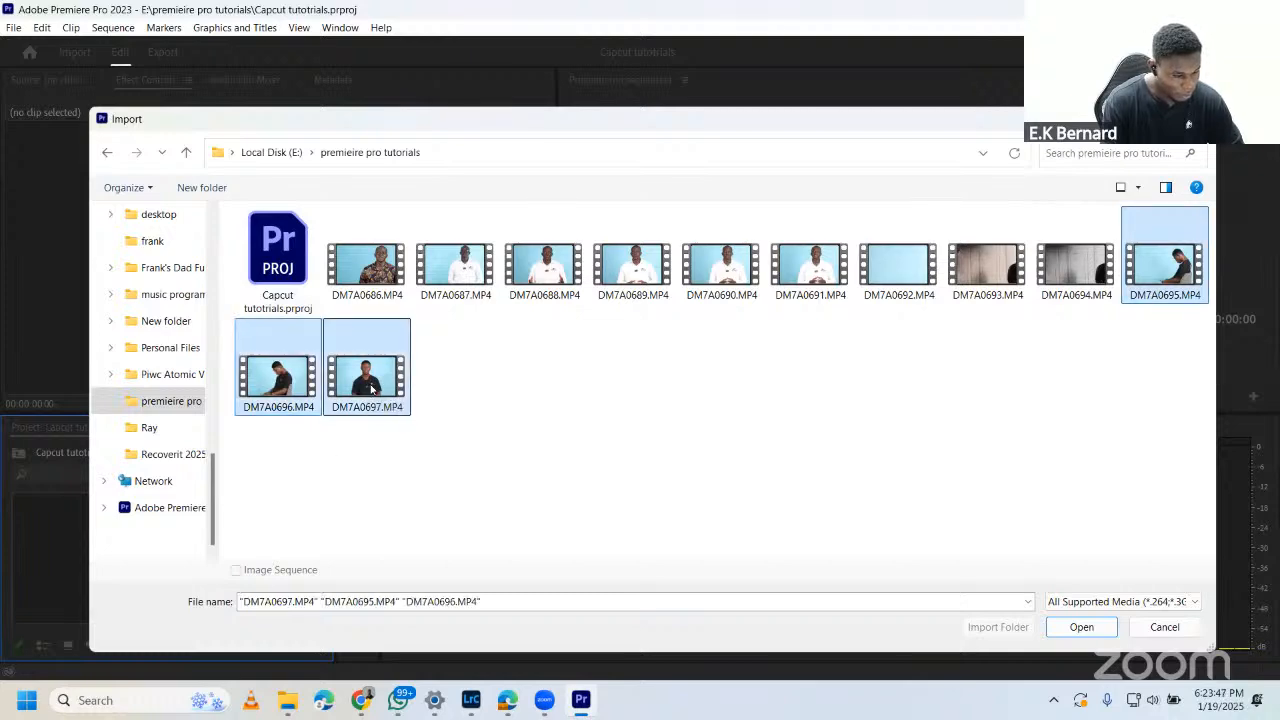
pyautogui.click(1078, 622)
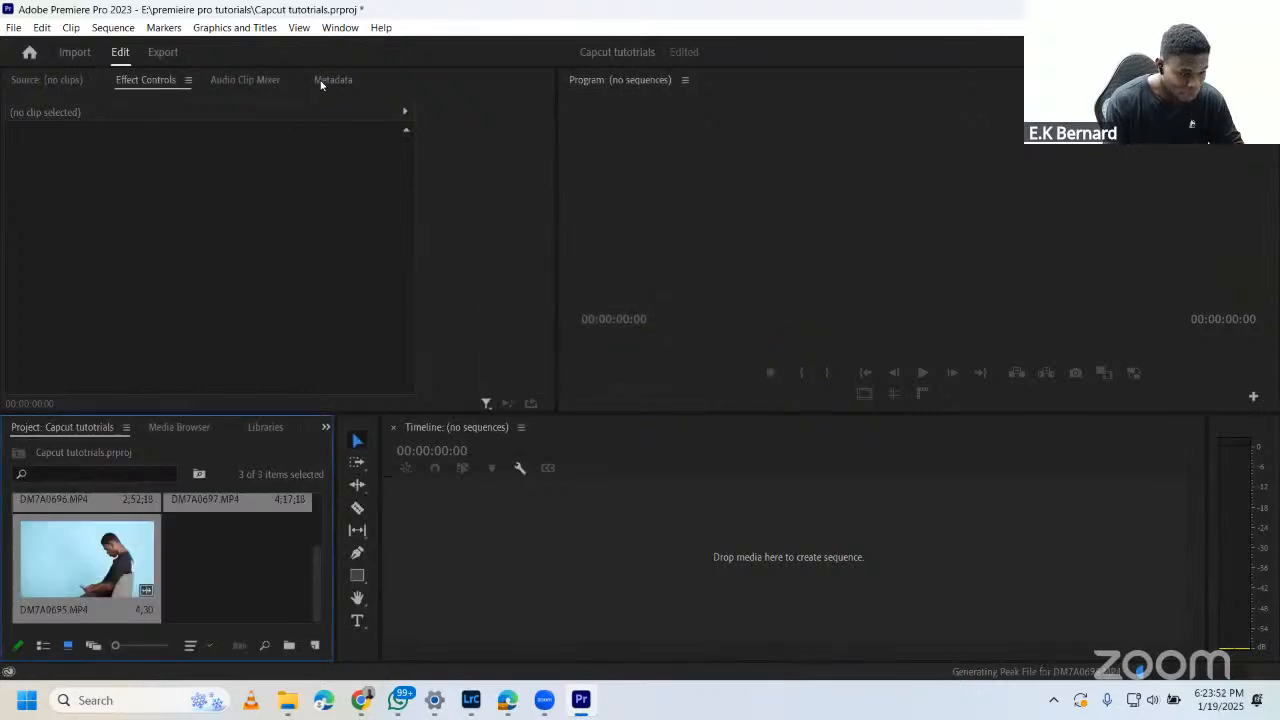
pyautogui.scroll(2, 216, 567)
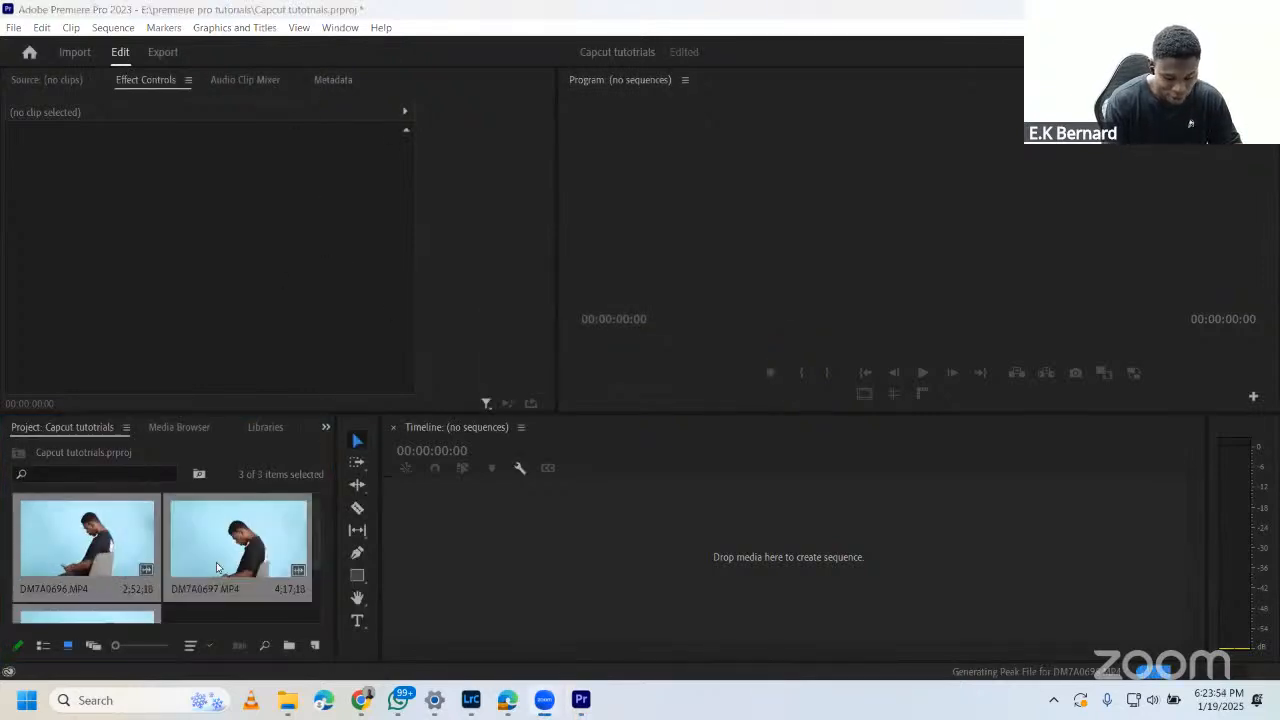
pyautogui.scroll(-2, 205, 615)
pyautogui.scroll(2, 205, 608)
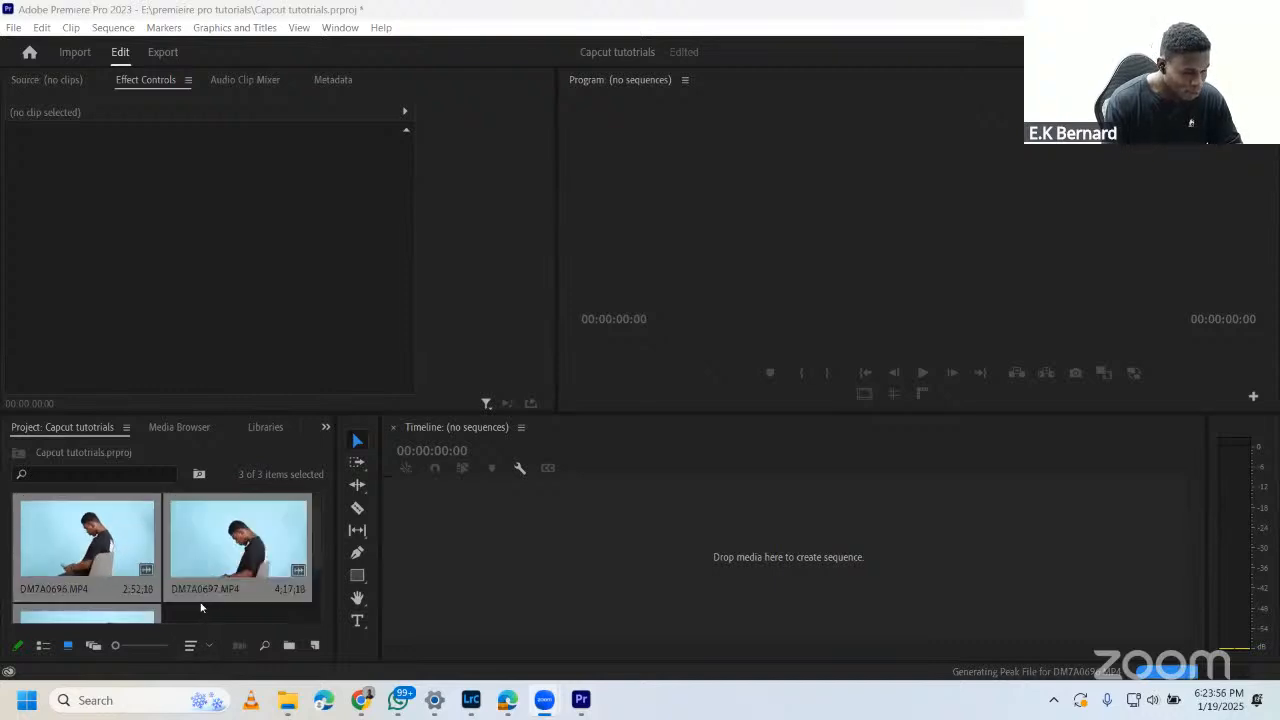
pyautogui.scroll(-2, 220, 585)
pyautogui.scroll(2, 230, 573)
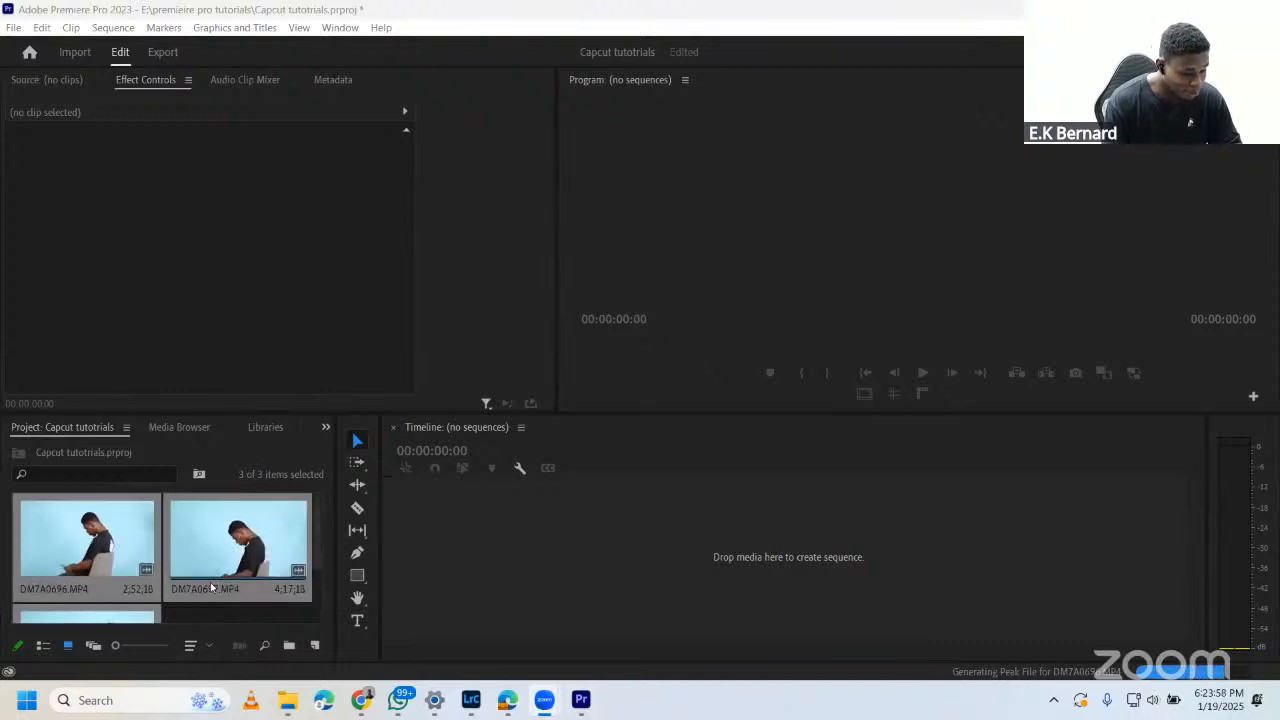
pyautogui.scroll(-2, 239, 550)
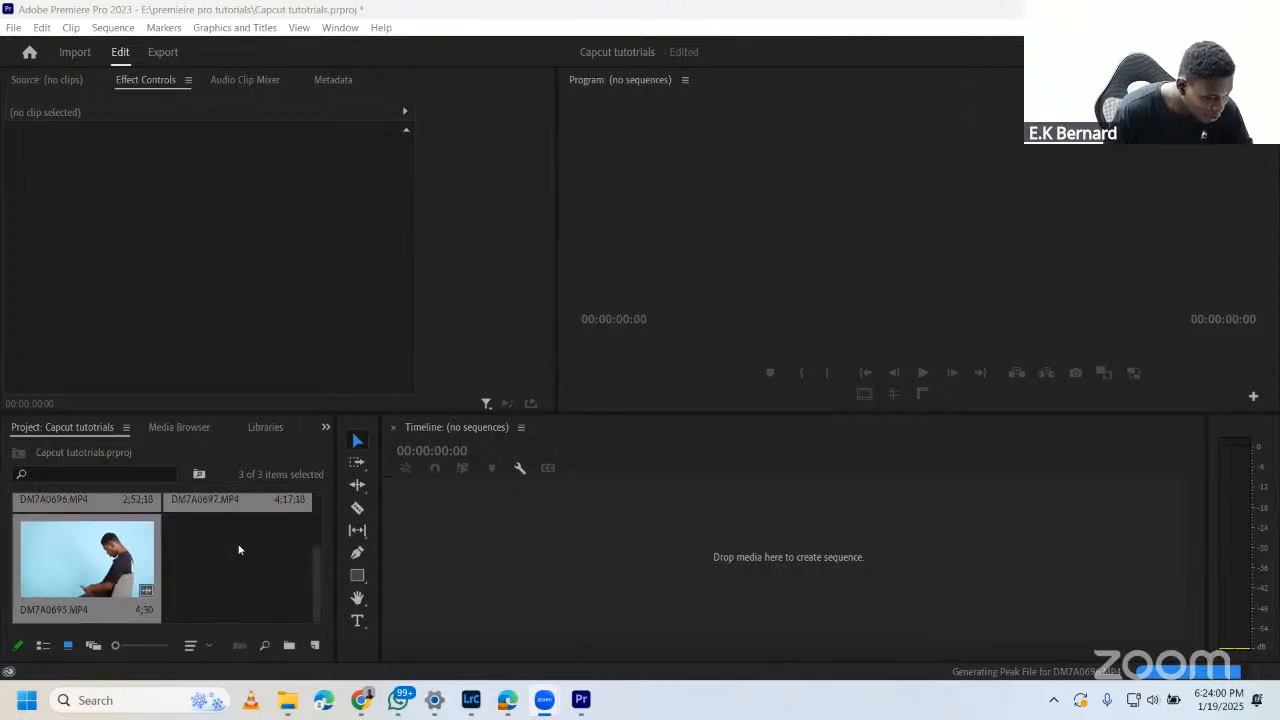
# Step: Deselect the clips and create a new bin named "Graphics" in the project
pyautogui.click(239, 550)
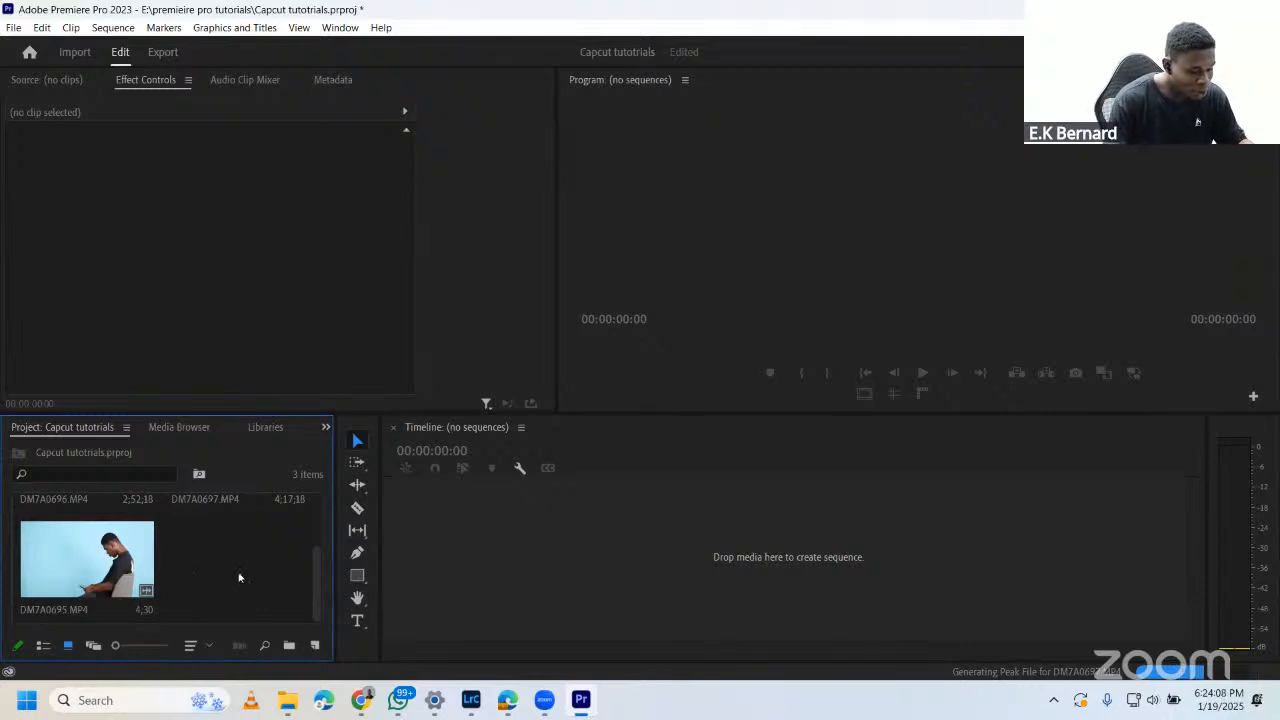
pyautogui.click(289, 647)
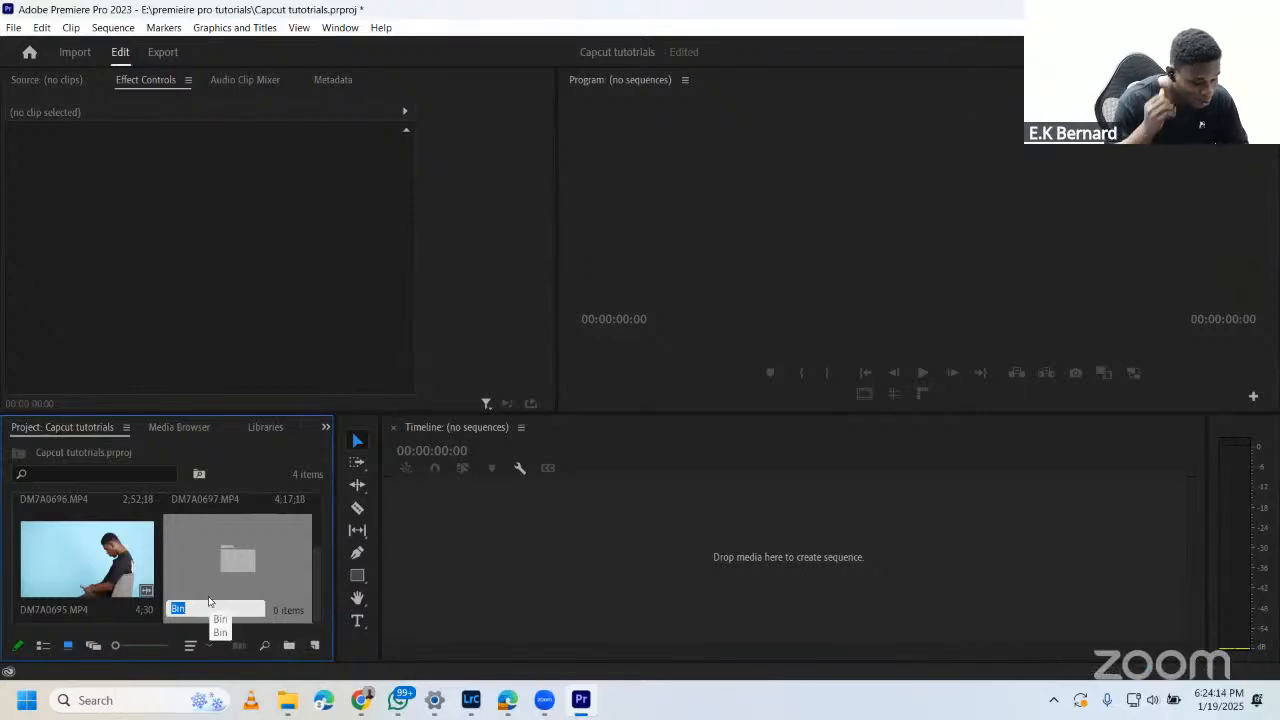
pyautogui.write('B')
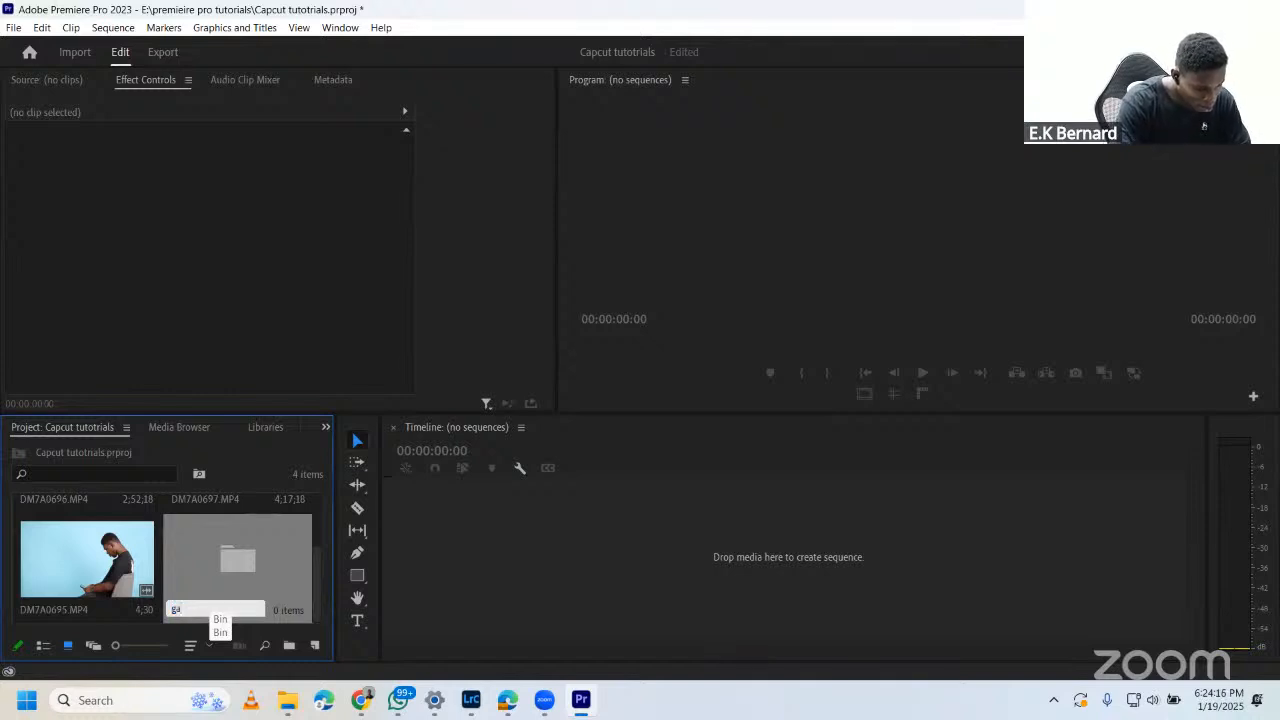
pyautogui.write('Gra')
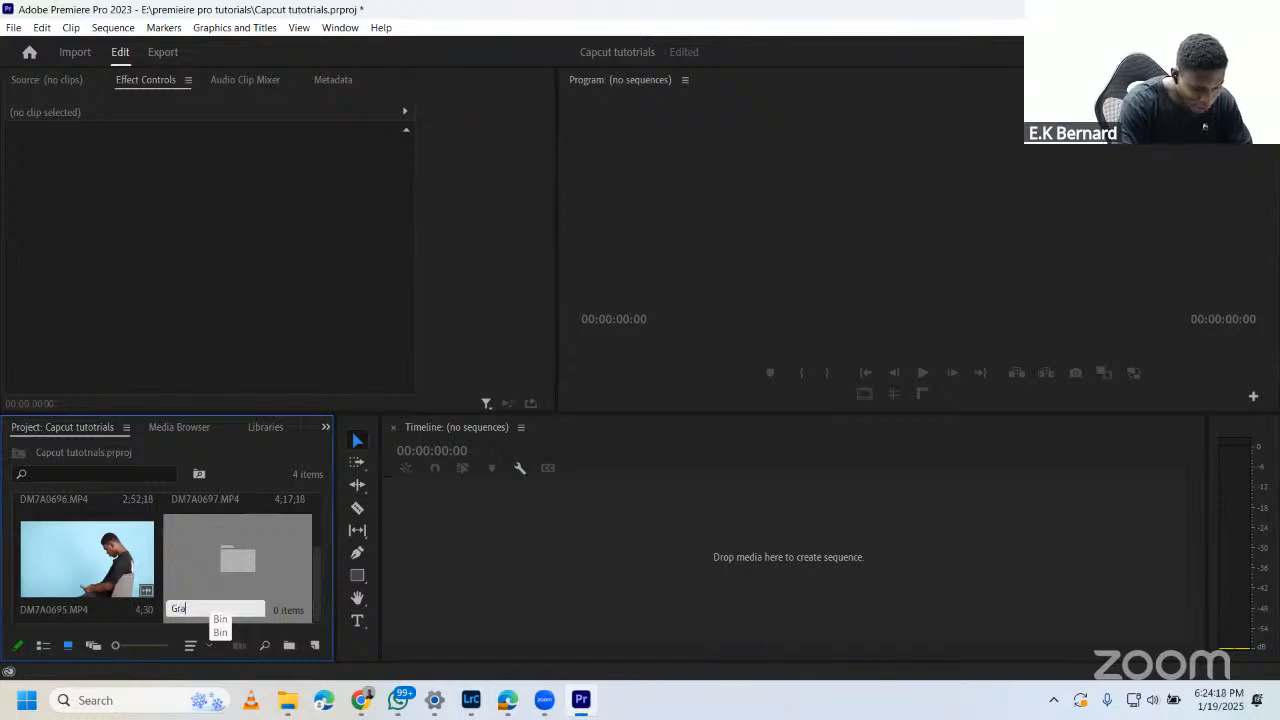
pyautogui.write('ph')
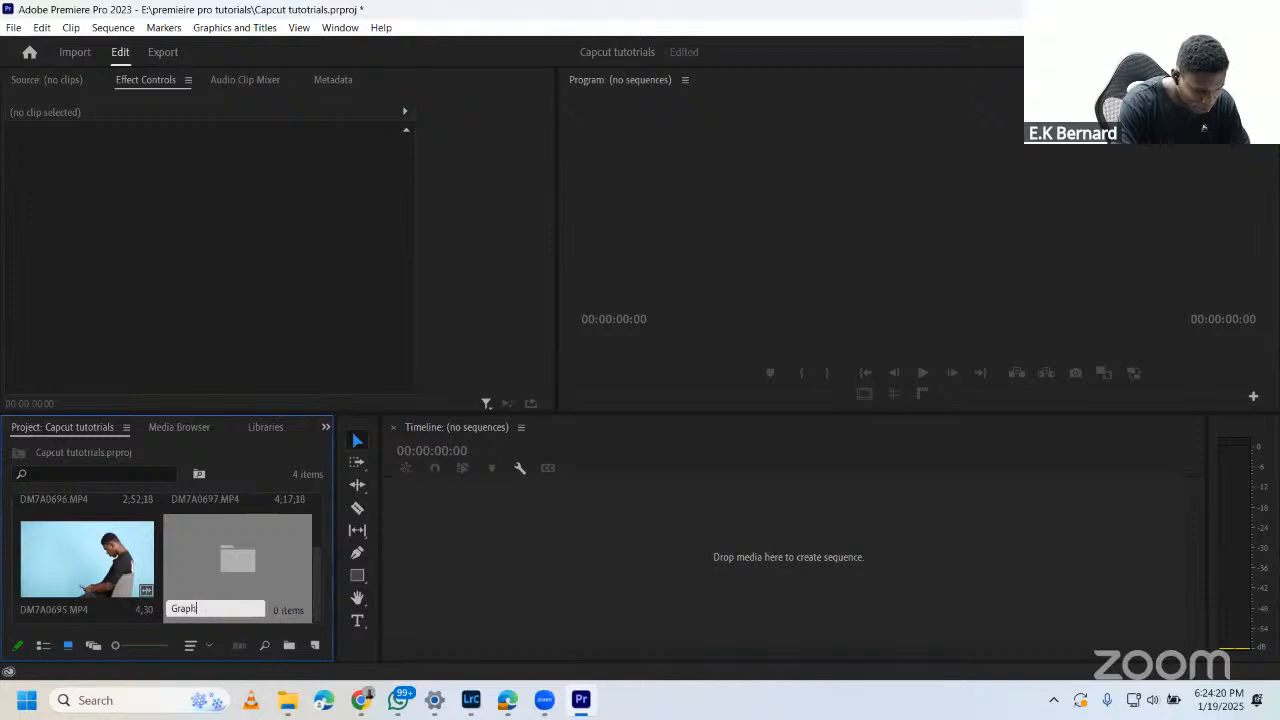
pyautogui.write('cics')
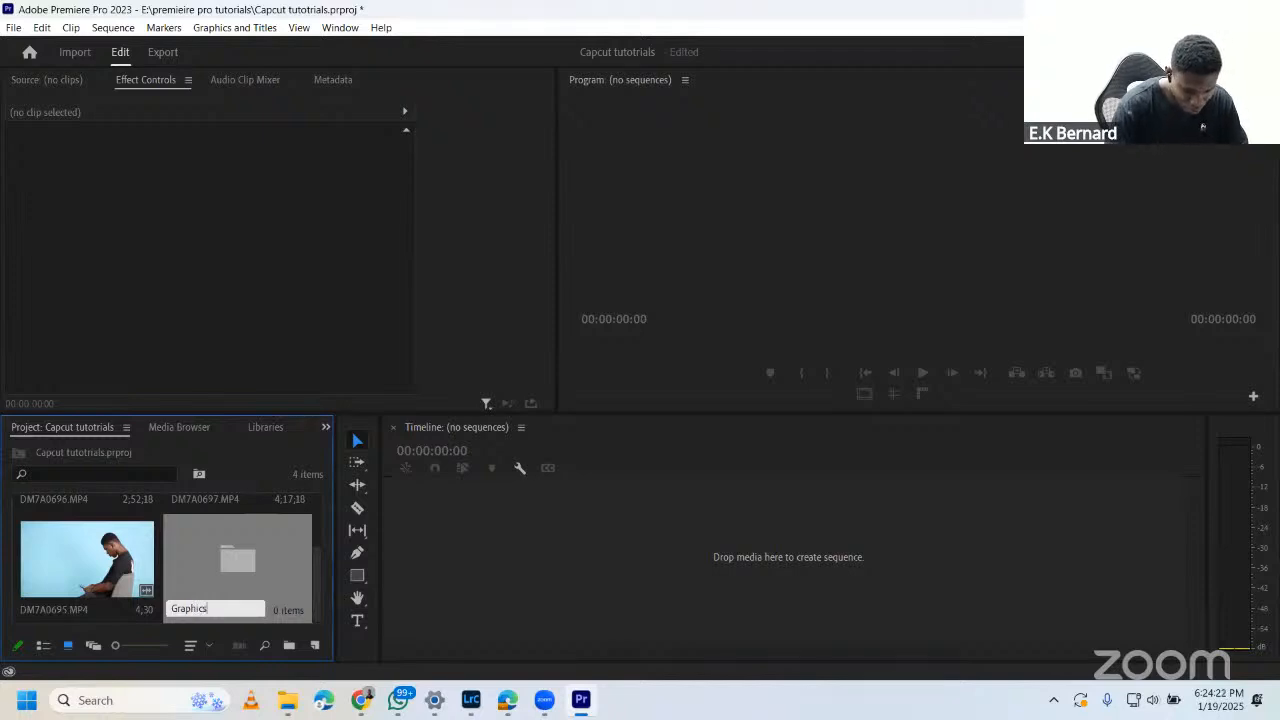
pyautogui.press('Tab')
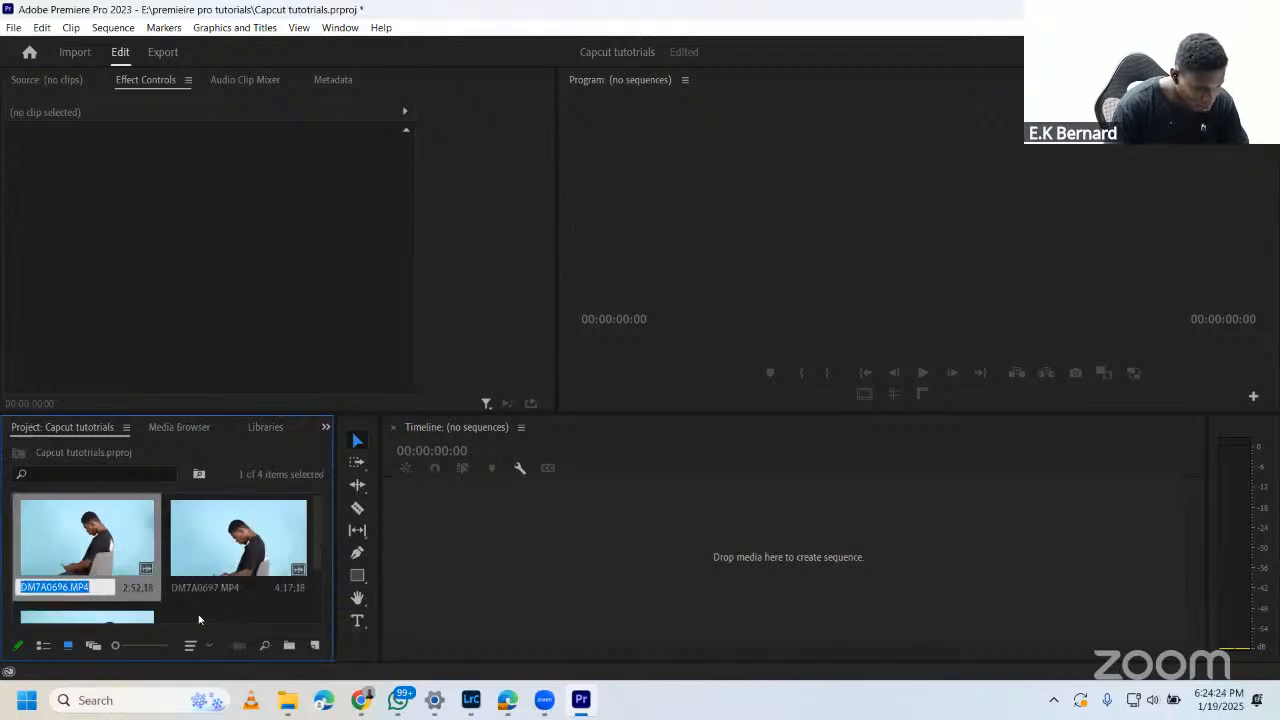
pyautogui.scroll(-2, 202, 595)
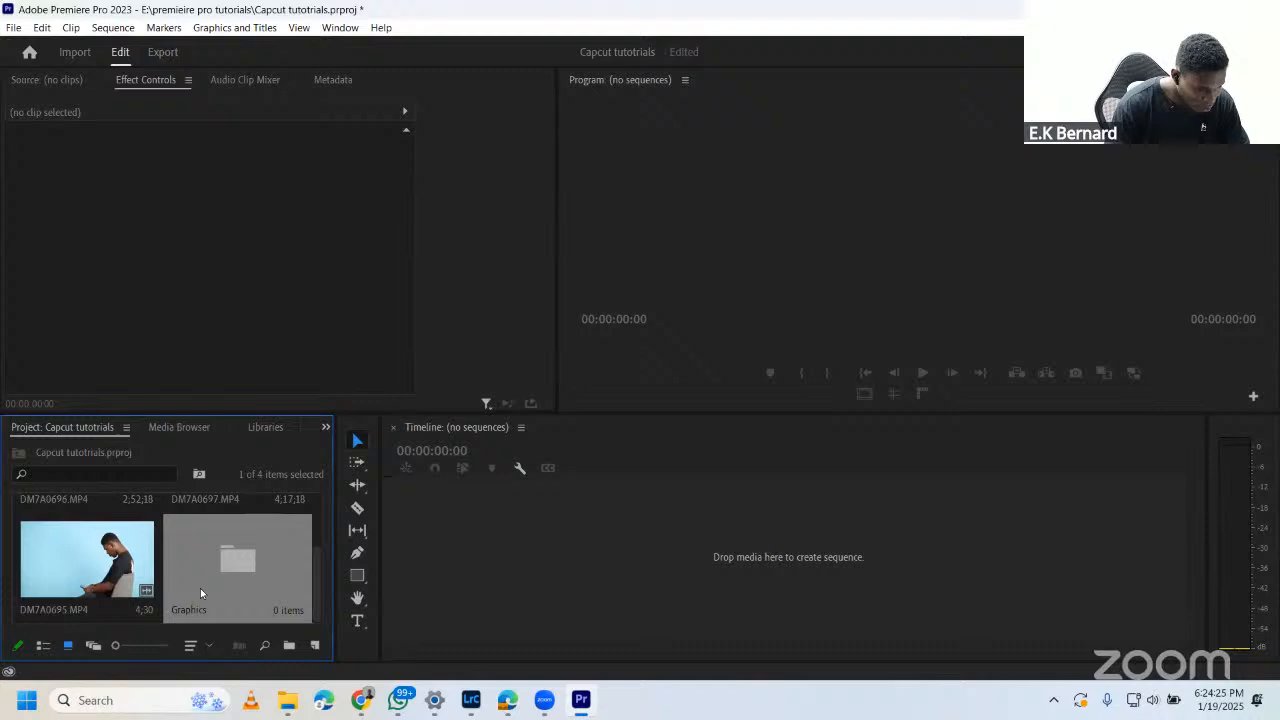
# Step: Add a new bin inside the Graphics bin, without importing any further media
pyautogui.click(289, 645)
pyautogui.scroll(1, 230, 588)
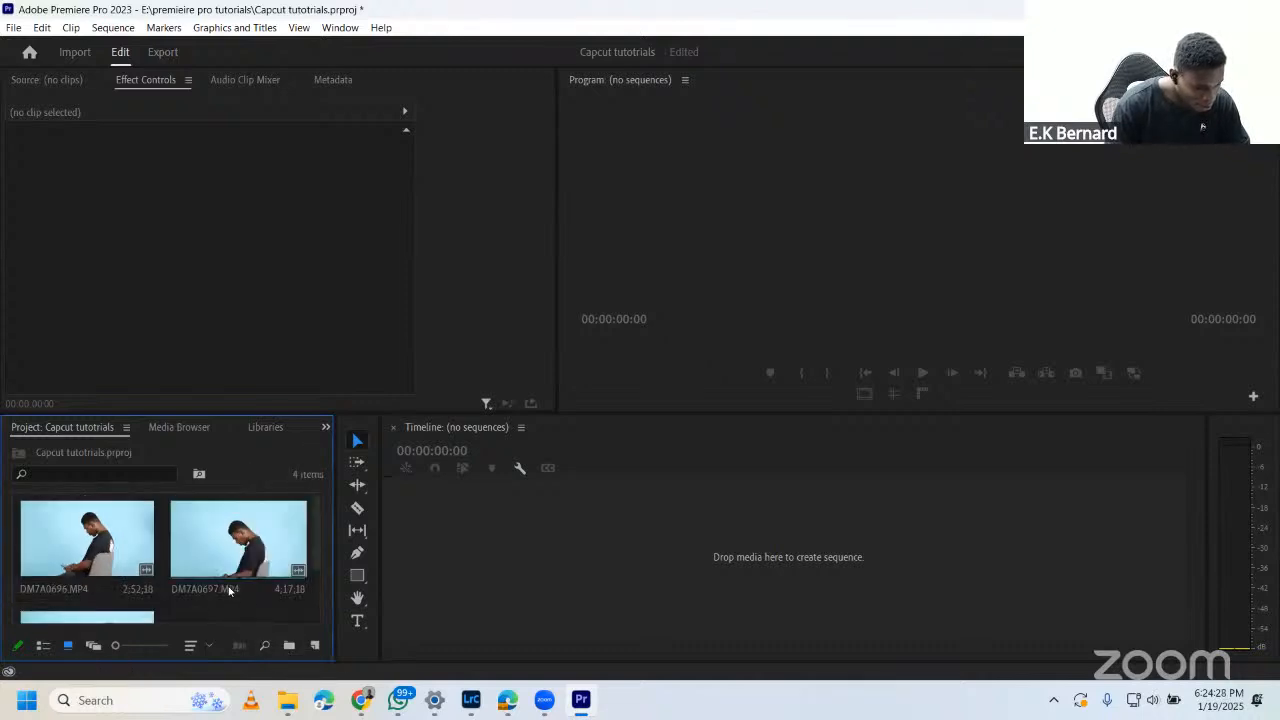
pyautogui.scroll(-1, 229, 591)
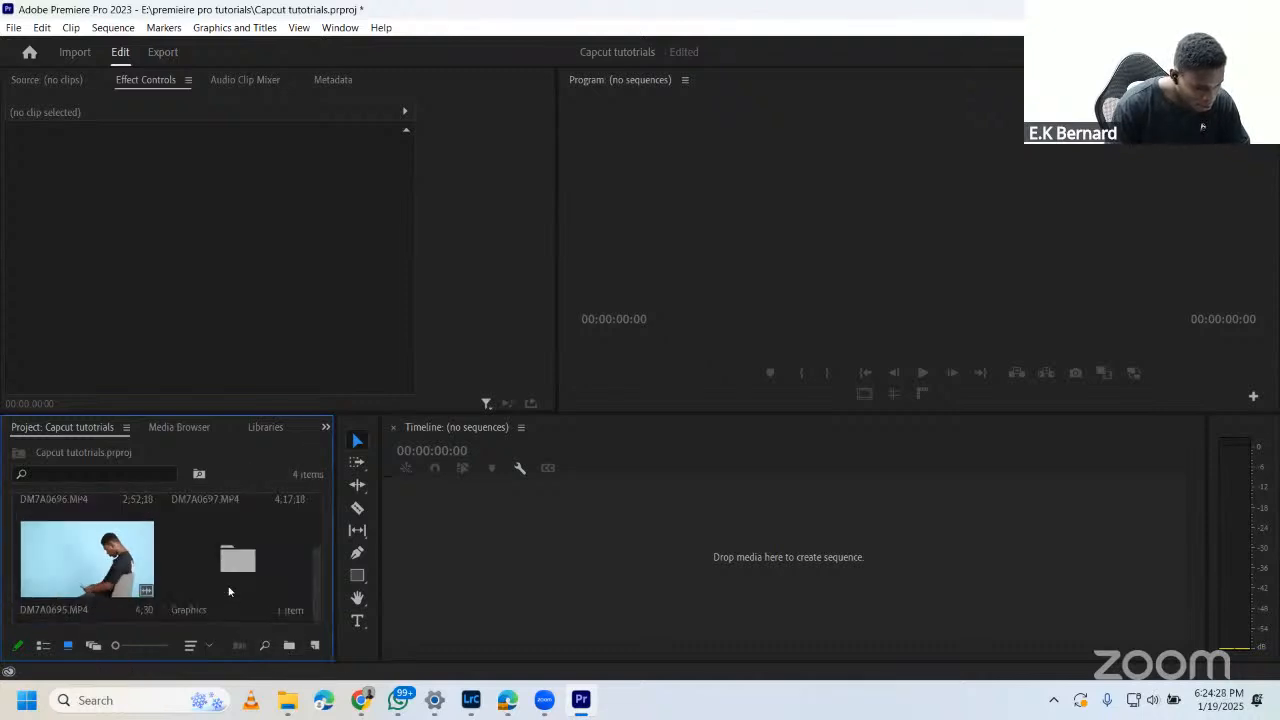
pyautogui.doubleClick(158, 619)
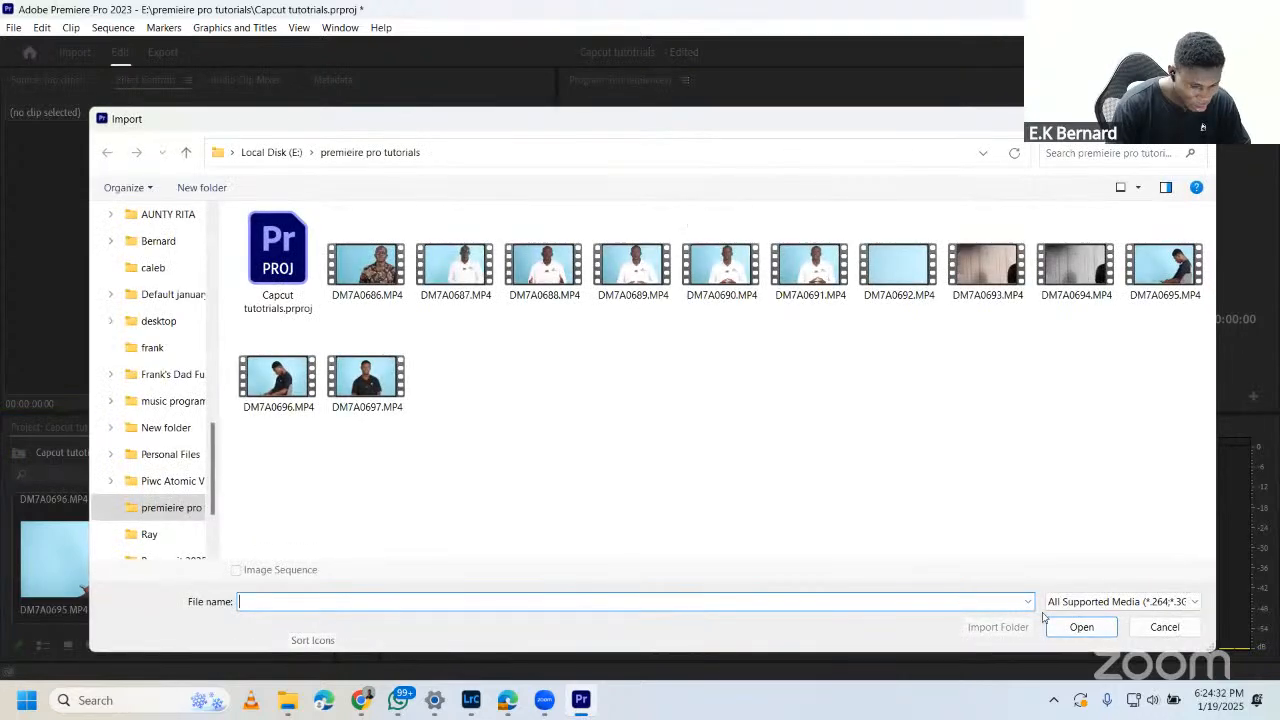
pyautogui.click(1138, 630)
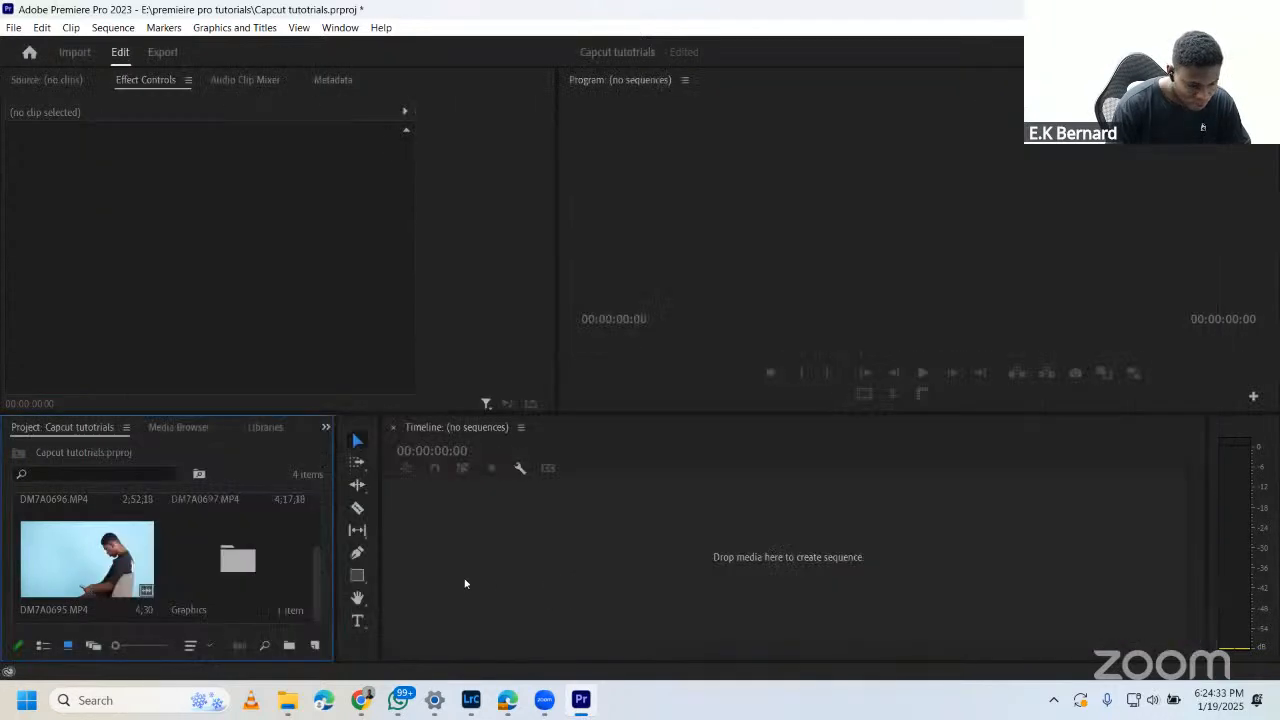
# Step: Create another bin named "Sound" at the top level of the project
pyautogui.click(287, 648)
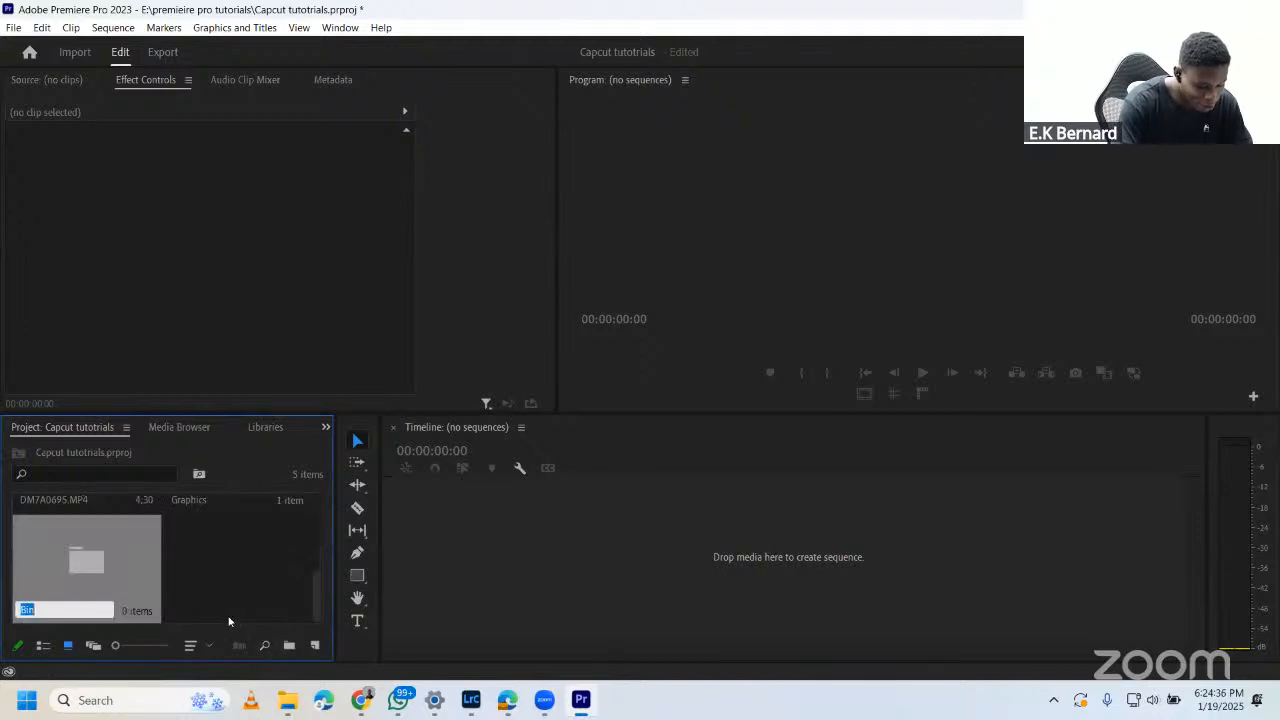
pyautogui.write('Sound')
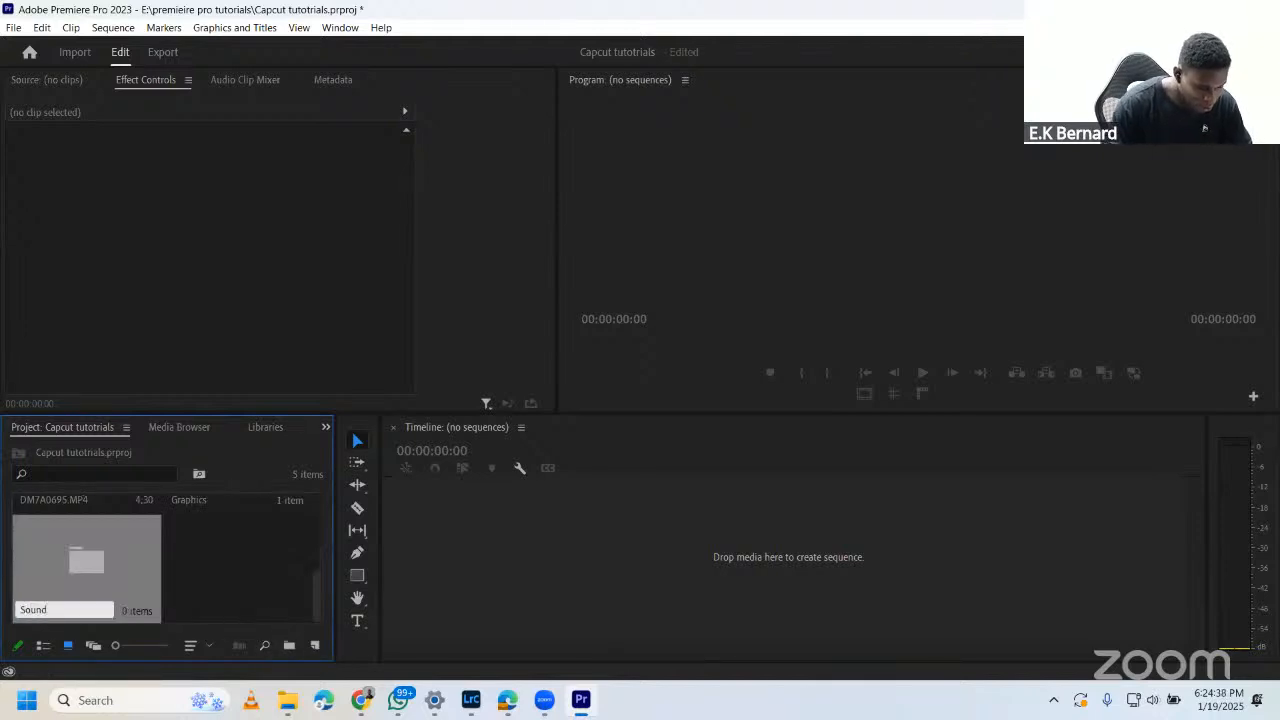
pyautogui.press('Return')
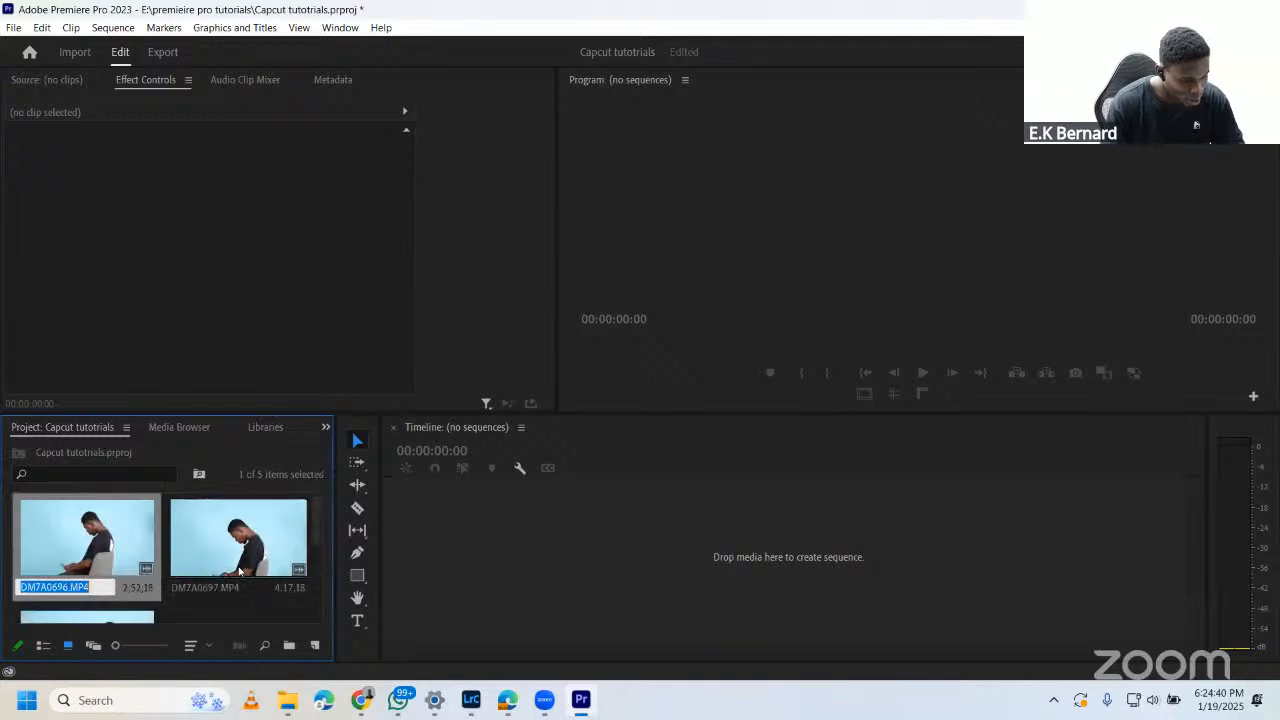
pyautogui.scroll(-5, 240, 571)
pyautogui.click(229, 586)
pyautogui.scroll(5, 222, 576)
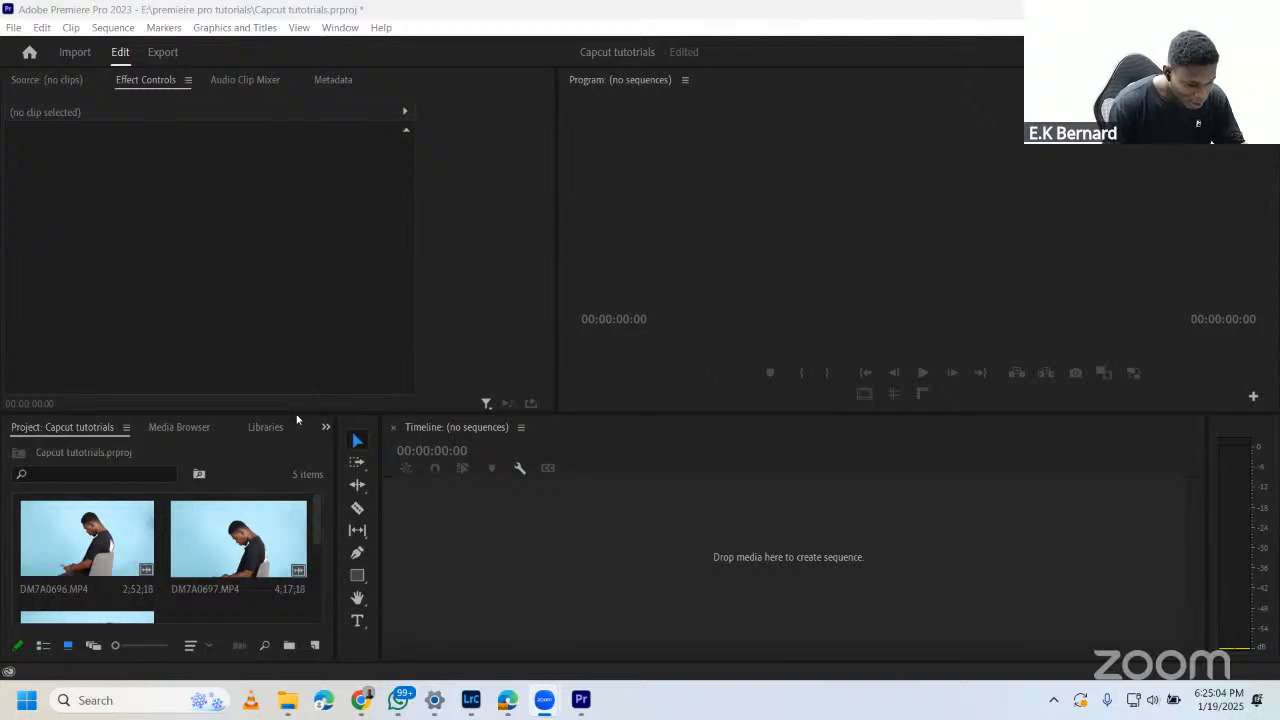
# Step: Raise the computer's audio volume
pyautogui.press('XF86AudioRaiseVolume')
pyautogui.press('XF86AudioRaiseVolume')
pyautogui.press('XF86AudioRaiseVolume')
pyautogui.press('XF86AudioRaiseVolume')
pyautogui.press('XF86AudioRaiseVolume')
pyautogui.press('XF86AudioRaiseVolume')
pyautogui.press('XF86AudioRaiseVolume')
pyautogui.press('XF86AudioRaiseVolume')
pyautogui.press('XF86AudioRaiseVolume')
pyautogui.press('XF86AudioRaiseVolume')
pyautogui.press('XF86AudioRaiseVolume')
pyautogui.press('XF86AudioRaiseVolume')
pyautogui.press('XF86AudioRaiseVolume')
pyautogui.press('XF86AudioRaiseVolume')
pyautogui.press('XF86AudioRaiseVolume')
pyautogui.press('XF86AudioRaiseVolume')
pyautogui.press('XF86AudioRaiseVolume')
pyautogui.press('XF86AudioRaiseVolume')
pyautogui.press('XF86AudioRaiseVolume')
pyautogui.press('XF86AudioRaiseVolume')
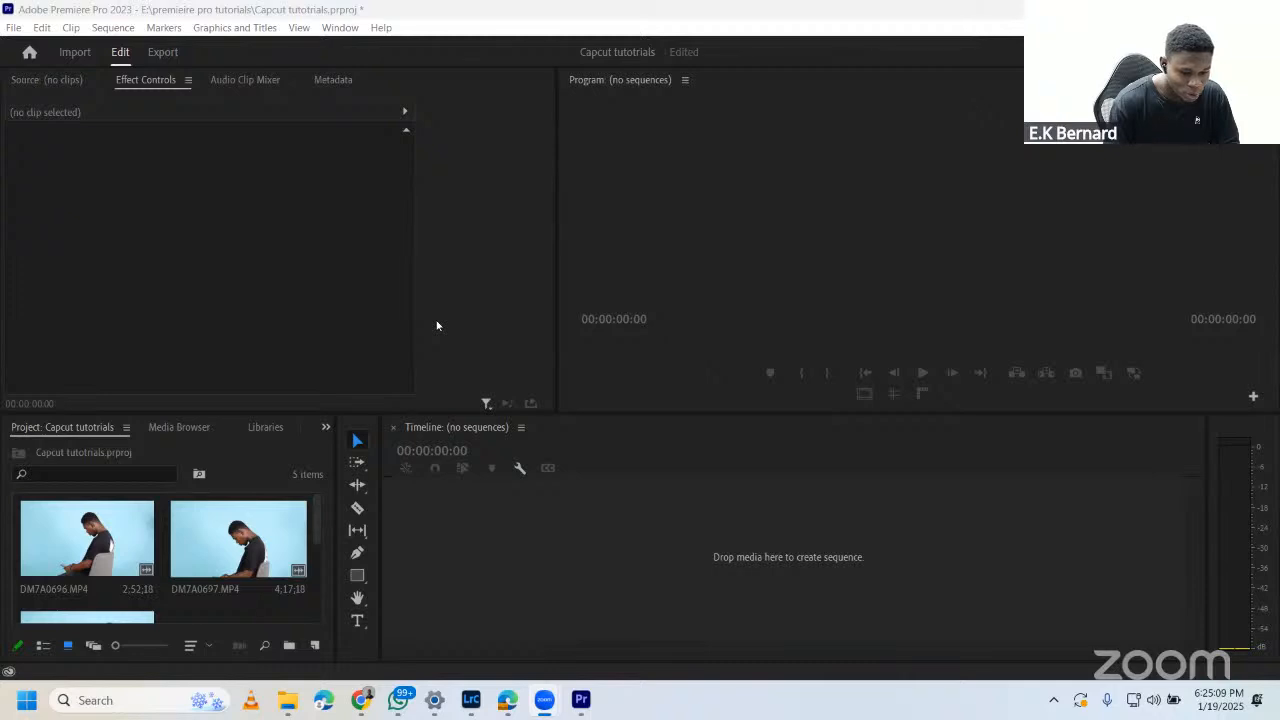
# Step: Open the clip DM7A0696.MP4 in the Source Monitor
pyautogui.click(100, 555)
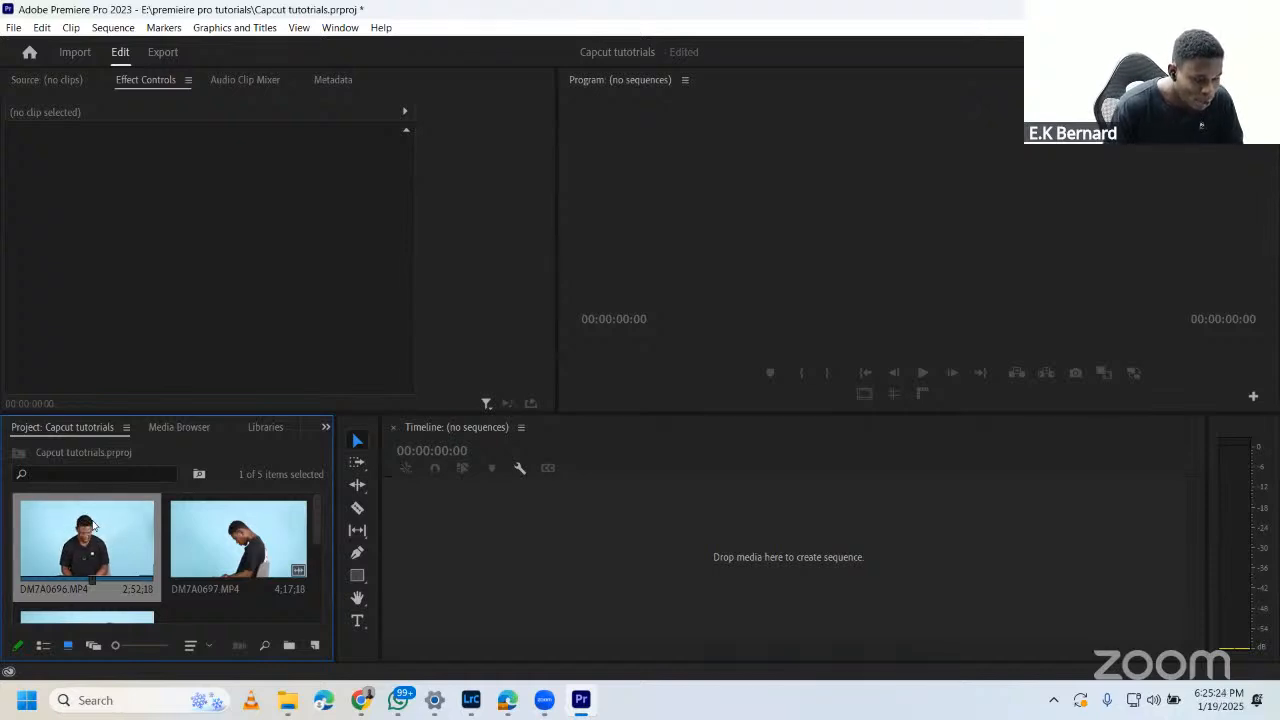
pyautogui.doubleClick(85, 516)
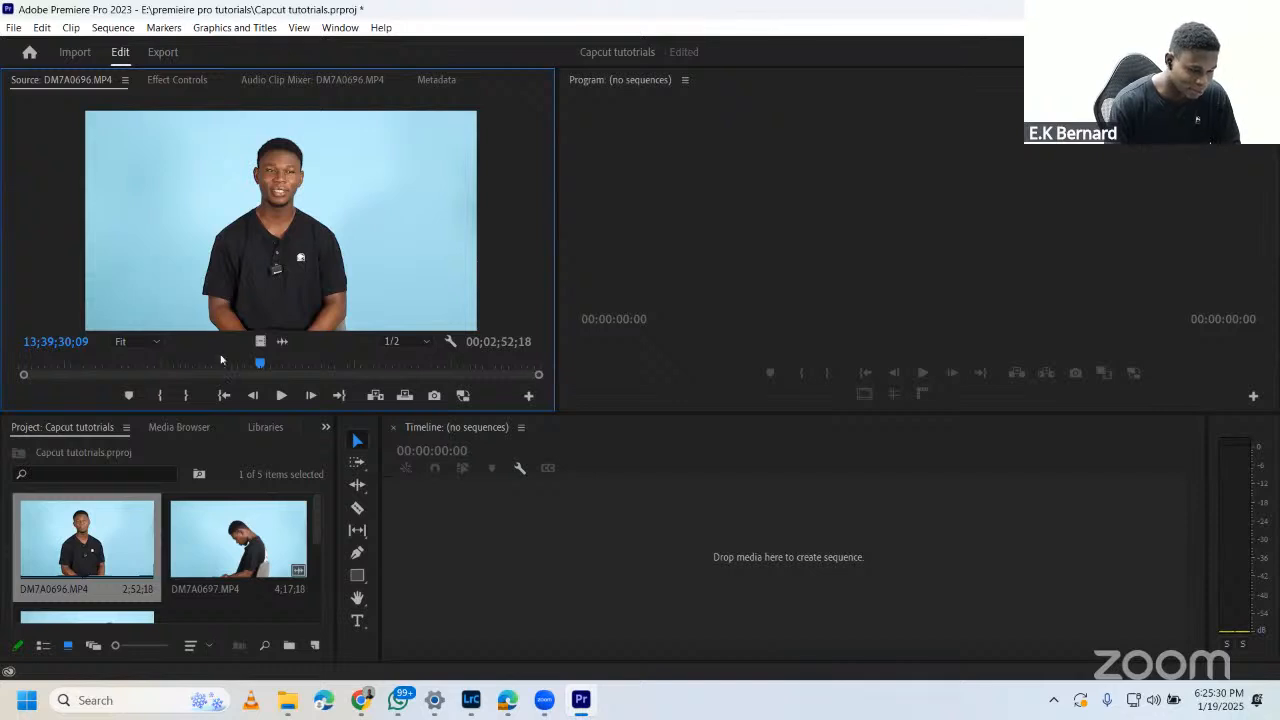
pyautogui.click(686, 95)
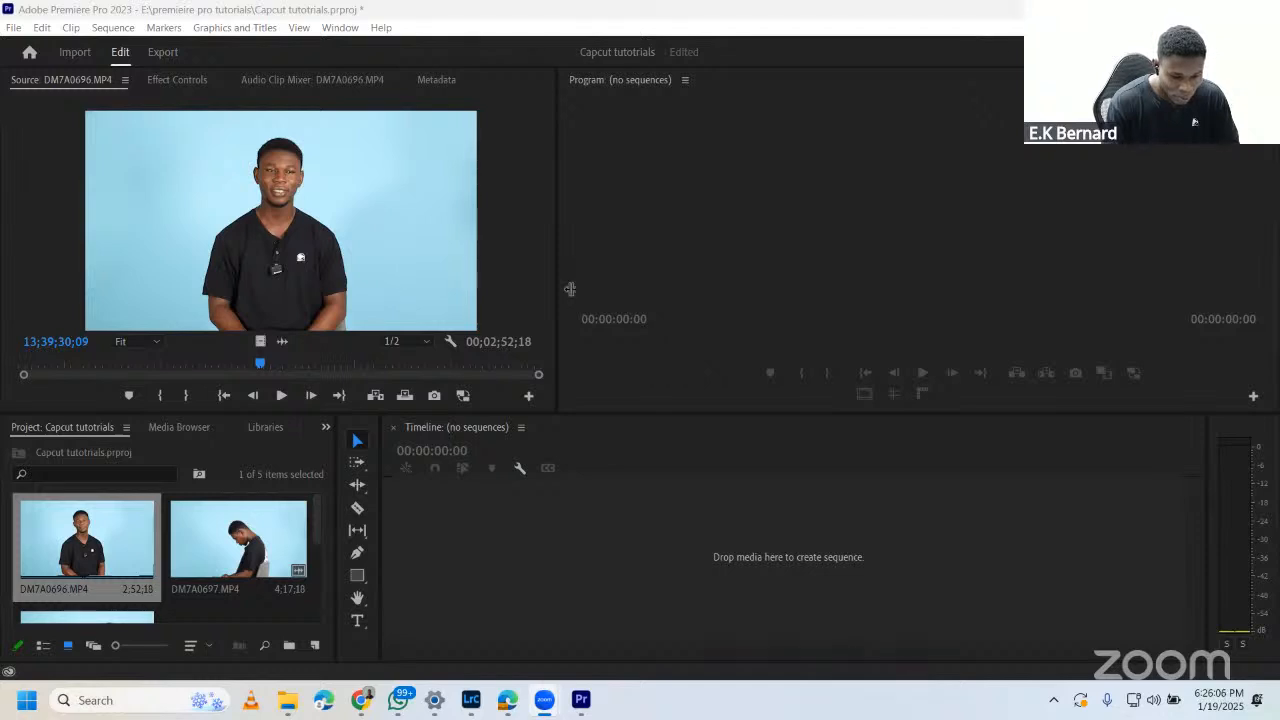
# Step: Turn the system volume up to 100 and check the sound output device and volume mixer levels
pyautogui.press('XF86AudioRaiseVolume')
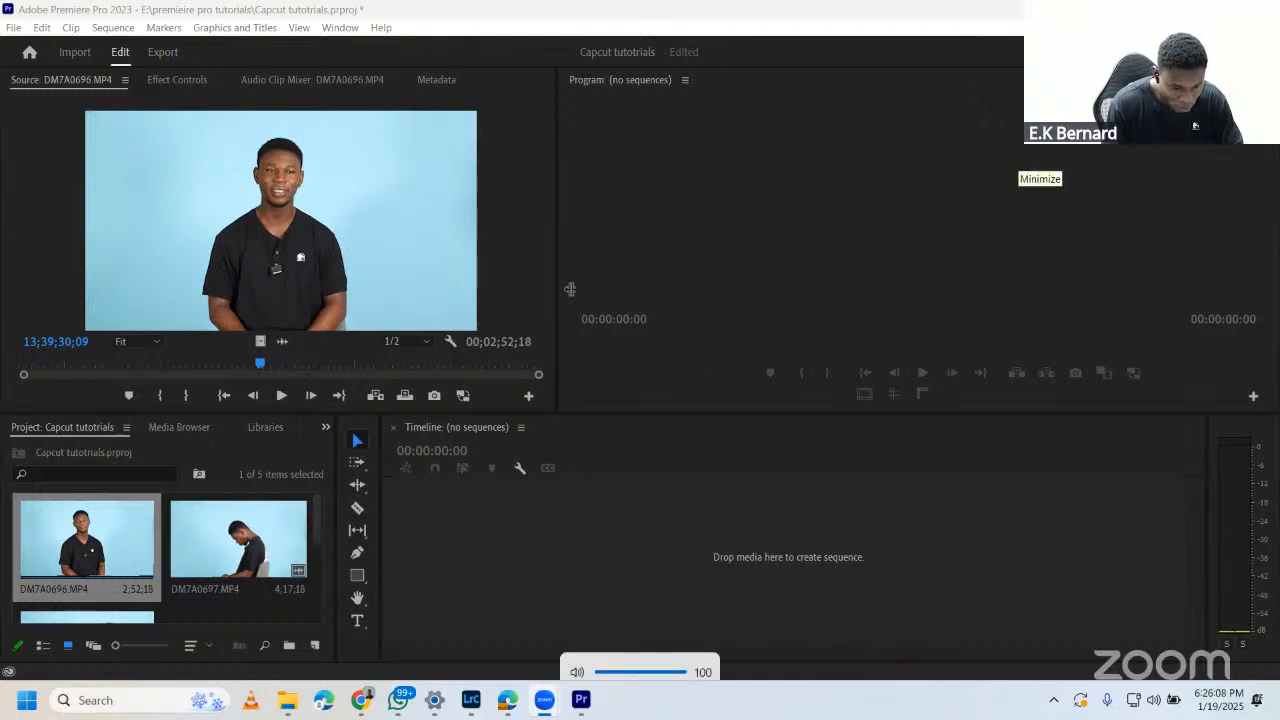
pyautogui.click(1155, 699)
pyautogui.click(1239, 596)
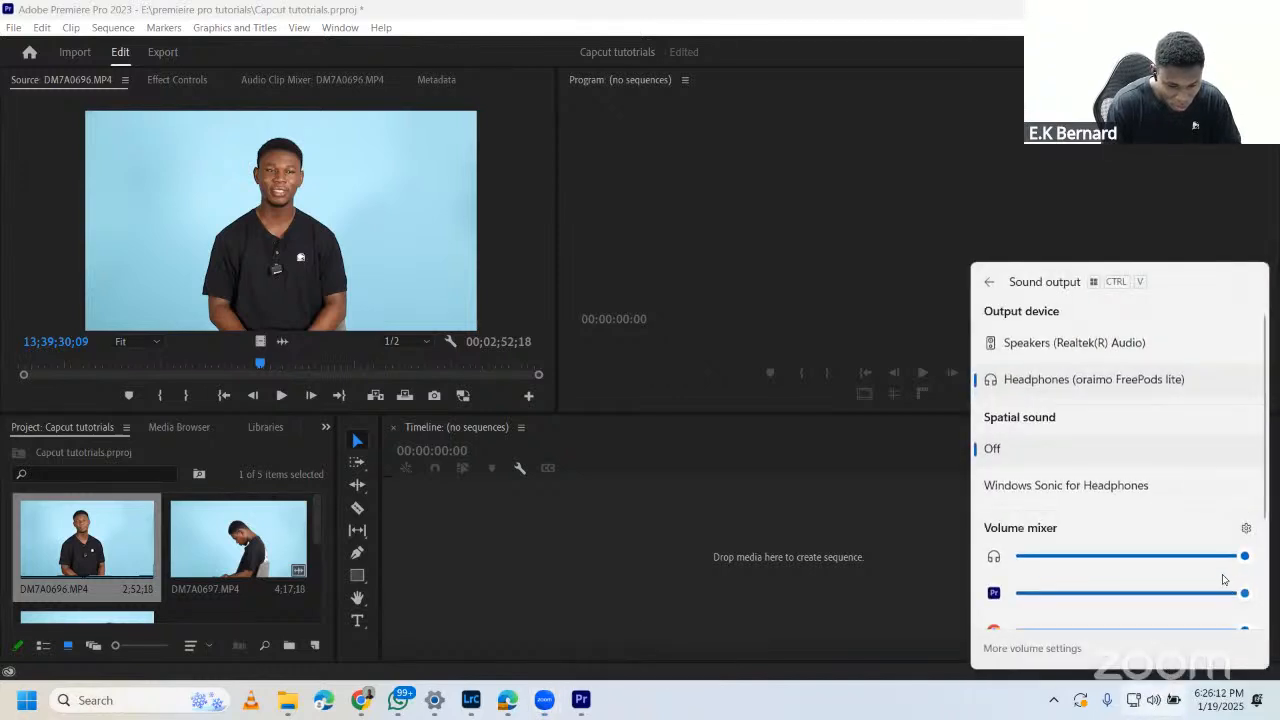
pyautogui.scroll(-3, 1222, 576)
pyautogui.click(814, 515)
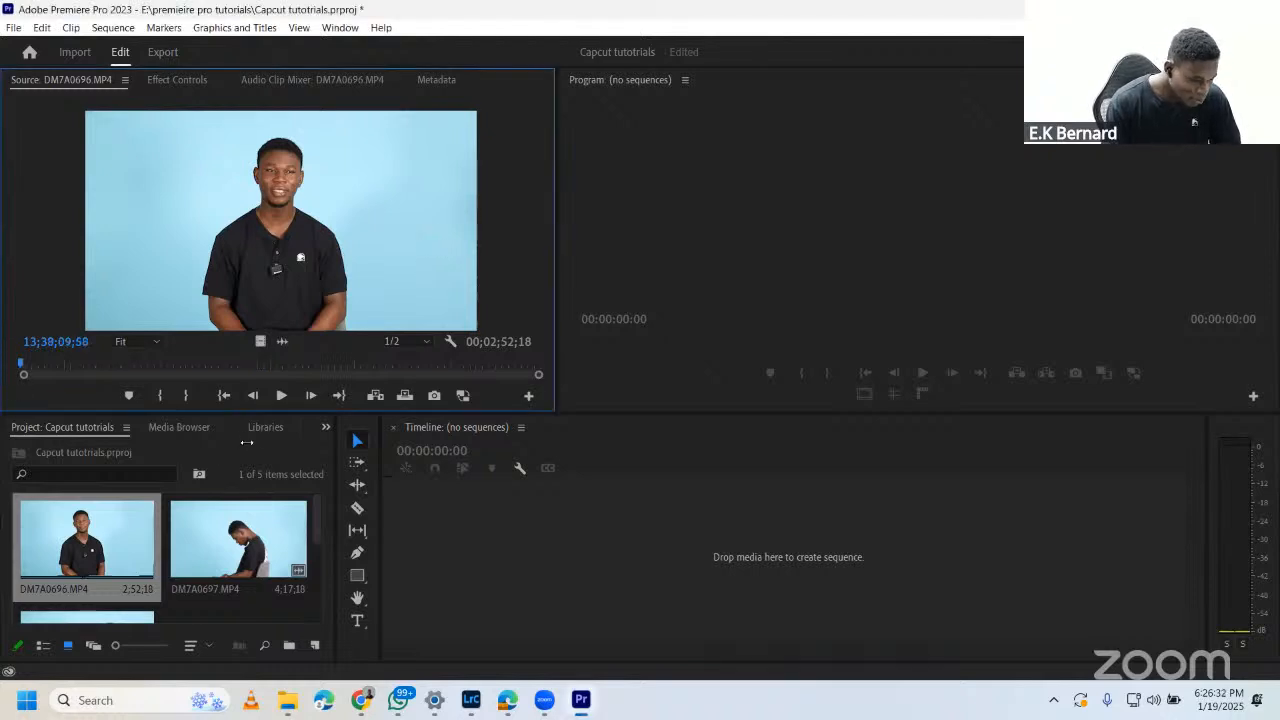
# Step: Open DM7A0697.MP4 in the Source Monitor, play it from the beginning and stop playback after about 15 seconds
pyautogui.scroll(-3, 257, 591)
pyautogui.scroll(3, 257, 590)
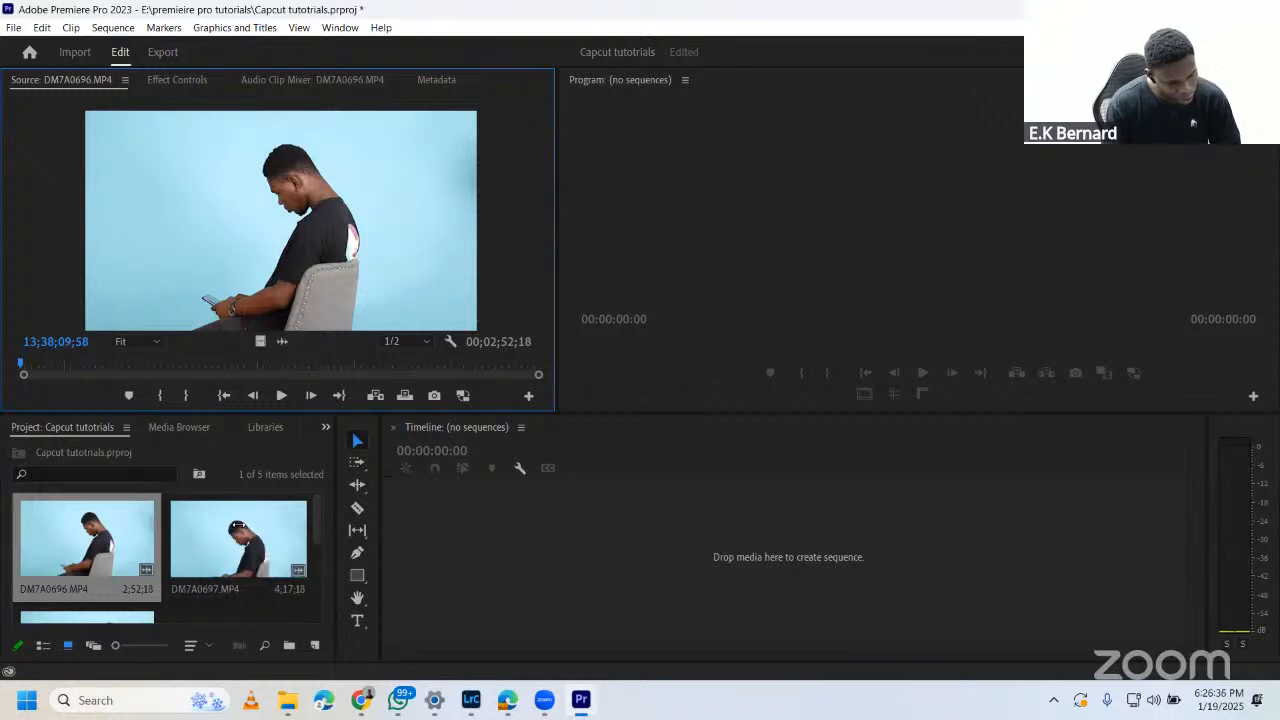
pyautogui.doubleClick(232, 537)
pyautogui.moveTo(61, 364); pyautogui.dragTo(20, 365)
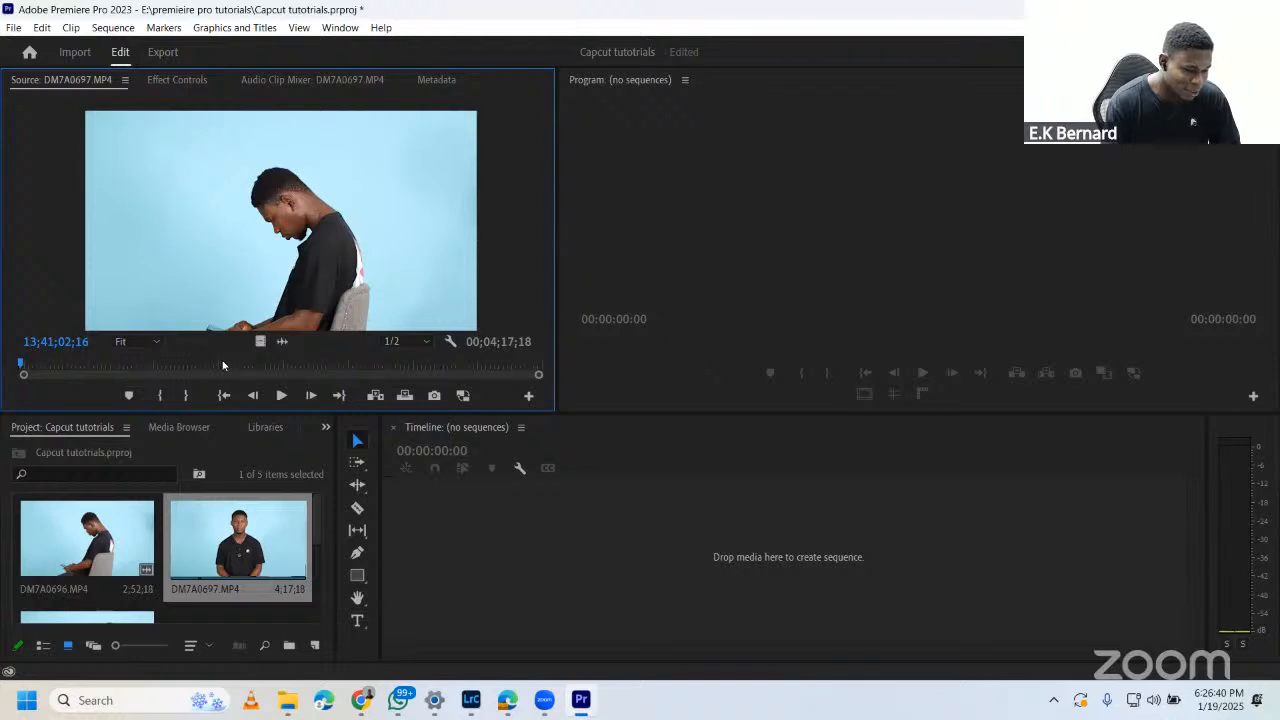
pyautogui.press('space')
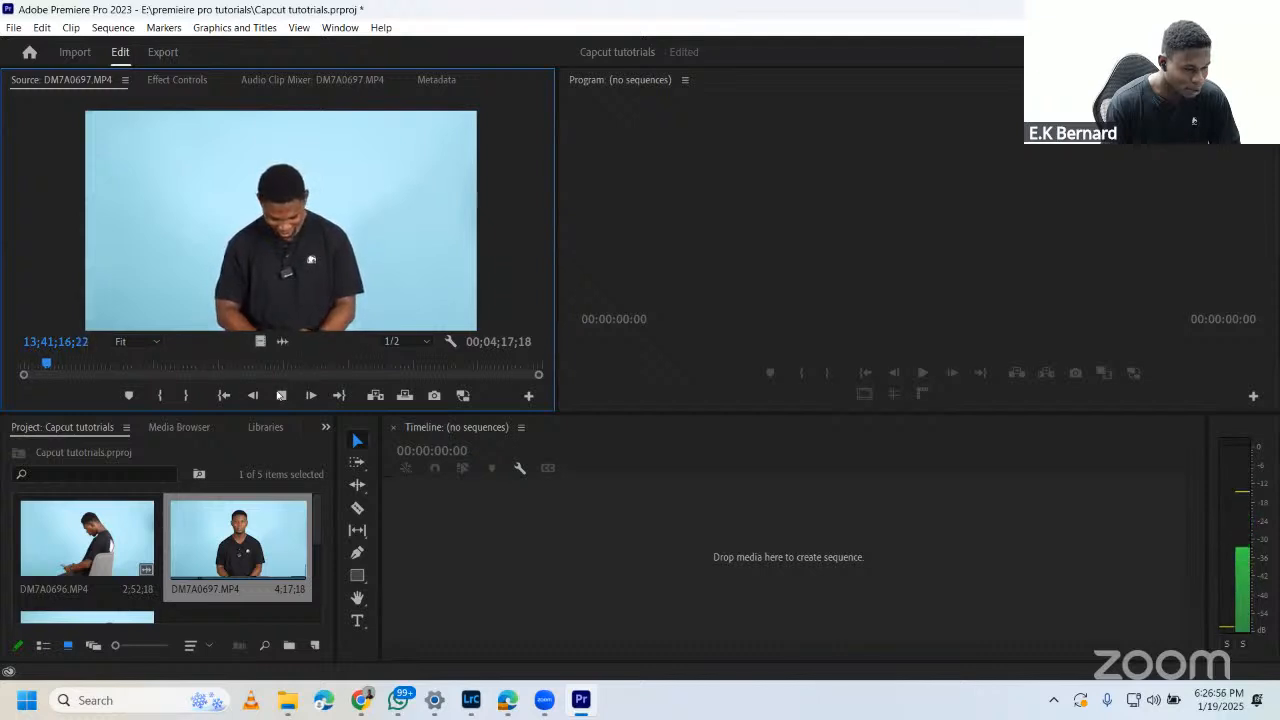
pyautogui.click(274, 396)
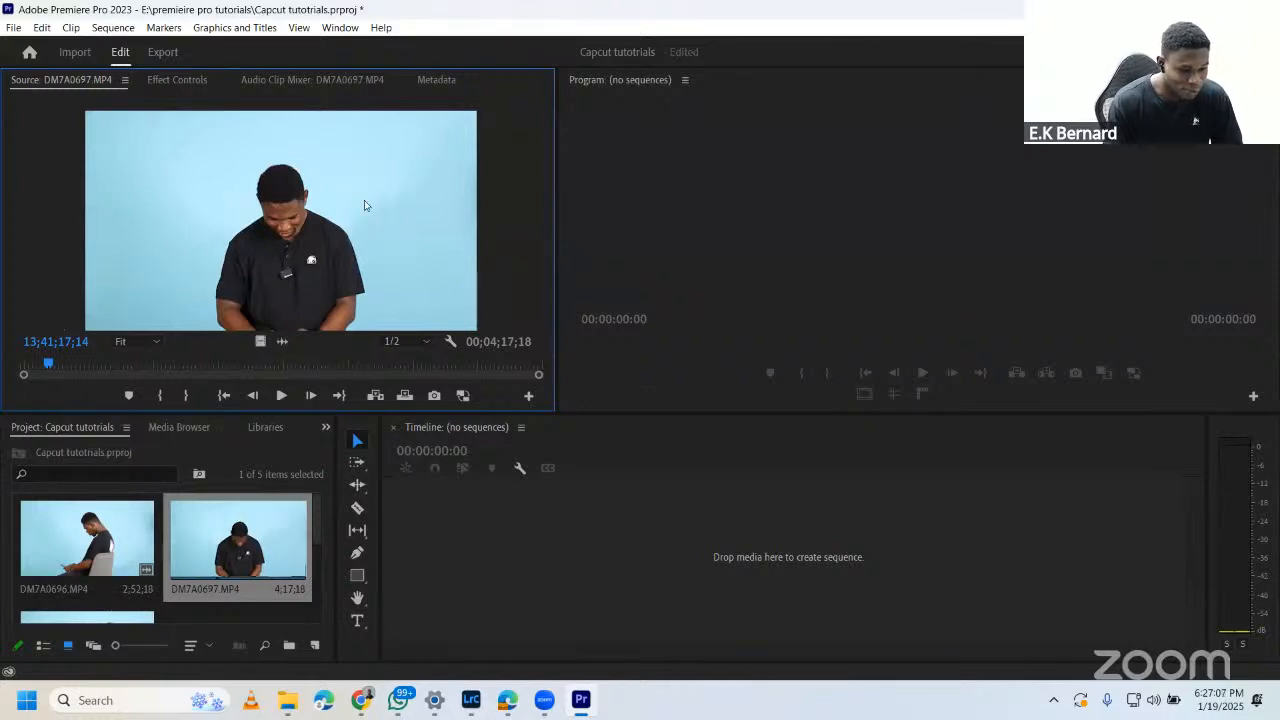
# Step: Switch to Chrome and check the live chat of the YouTube stream for viewer messages
pyautogui.moveTo(357, 712)
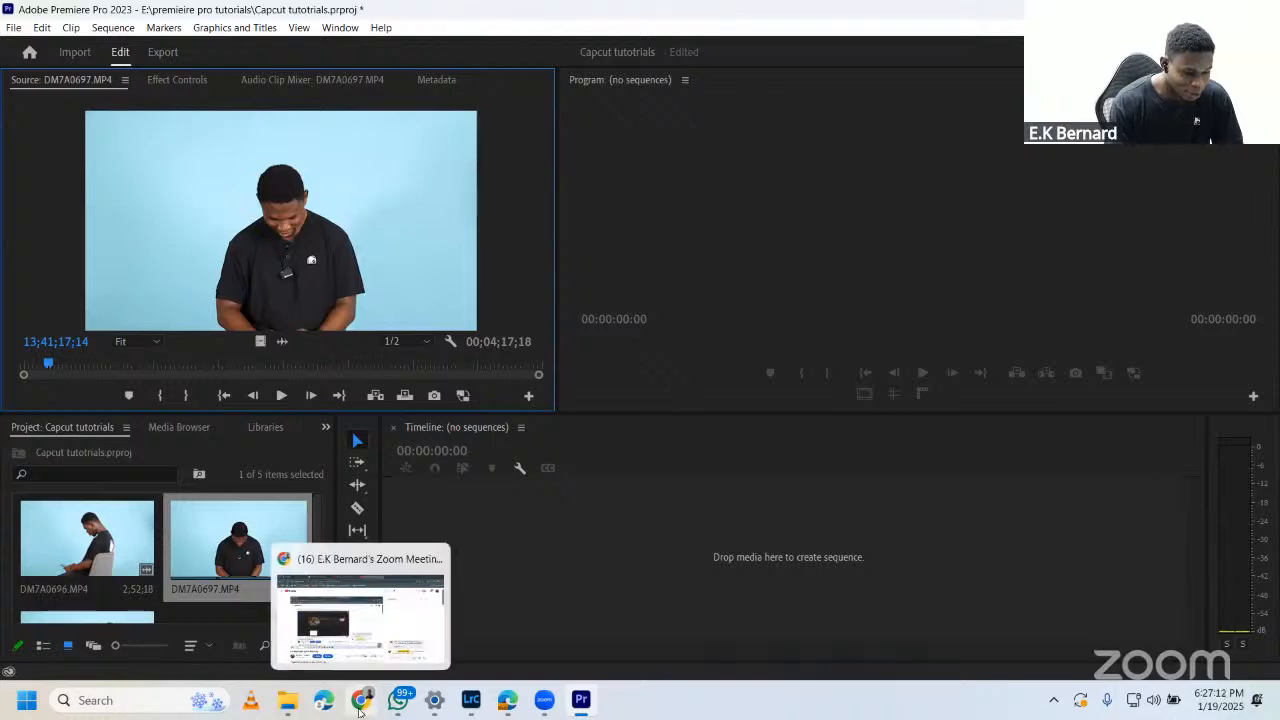
pyautogui.click(359, 705)
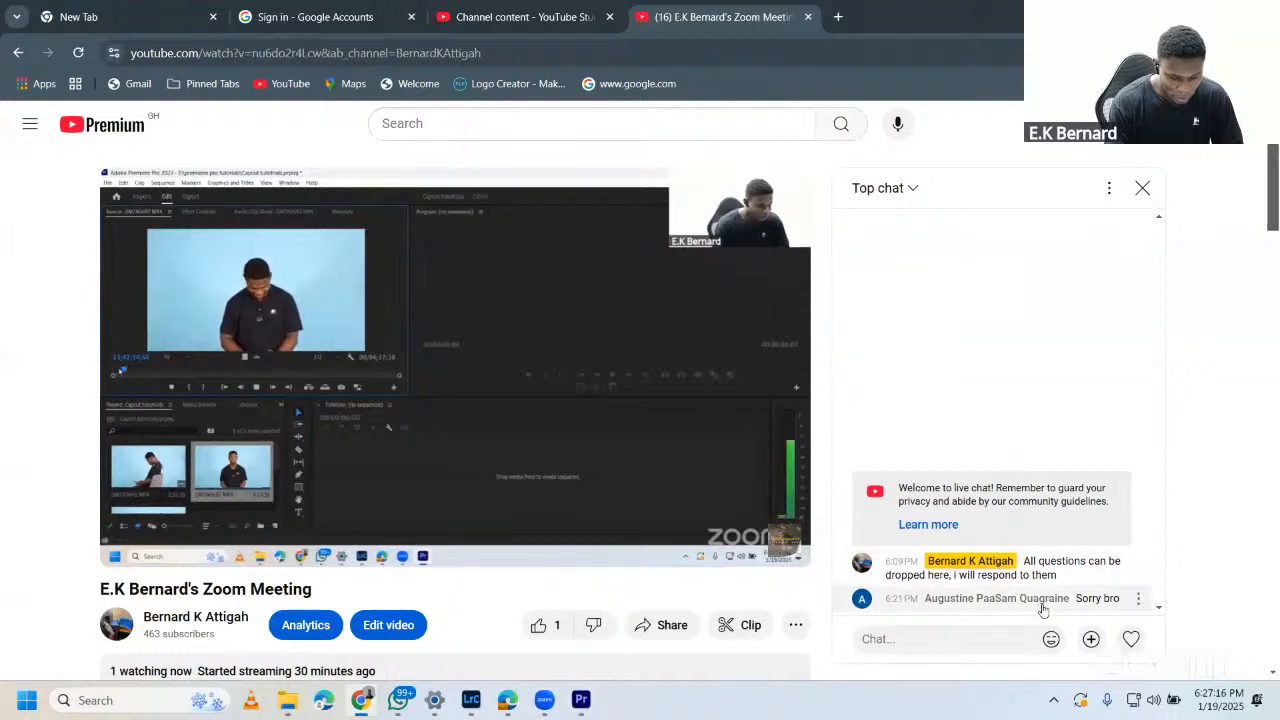
pyautogui.click(1137, 598)
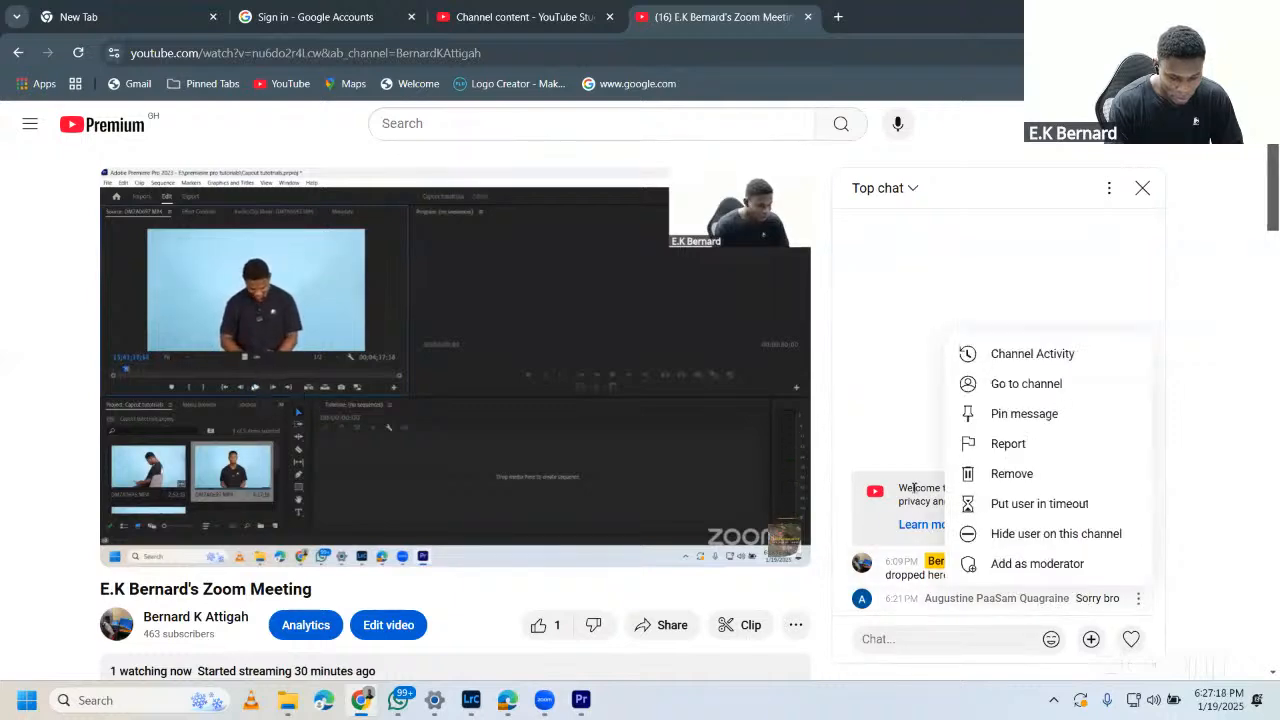
pyautogui.click(900, 446)
pyautogui.scroll(-1, 618, 562)
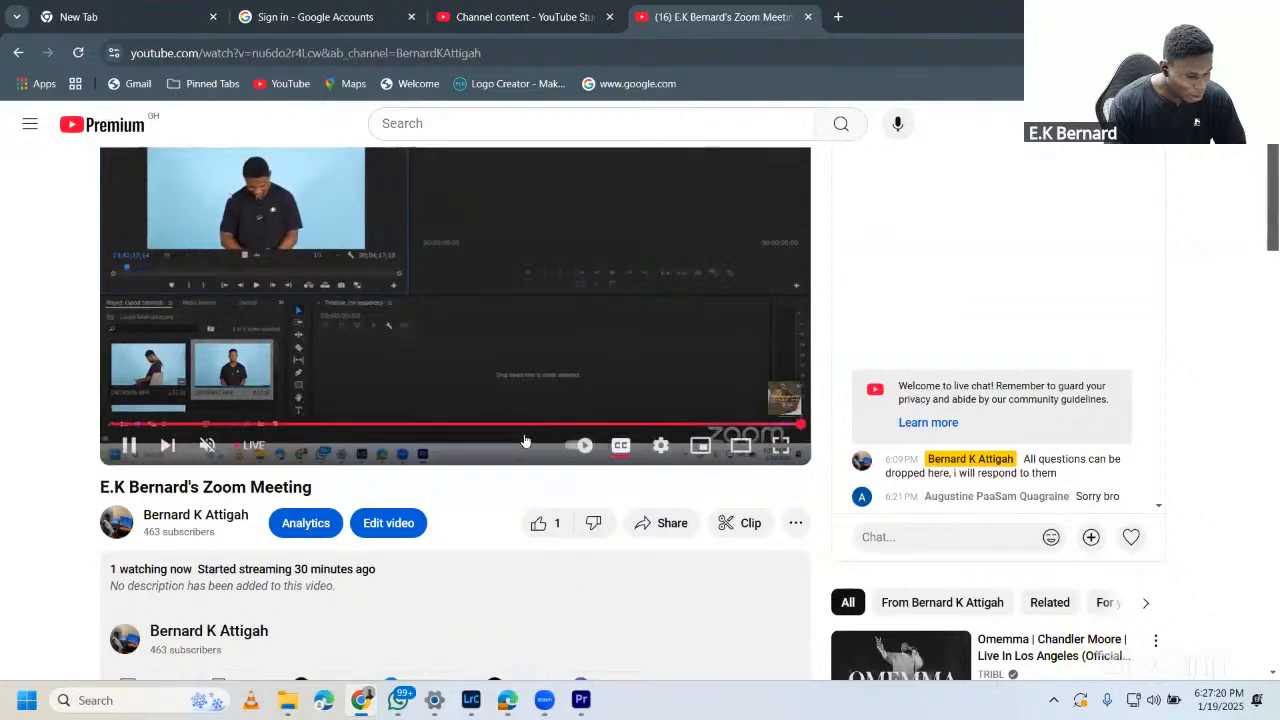
# Step: Switch back to Premiere Pro and create a sequence by placing DM7A0697.MP4 in the empty timeline
pyautogui.scroll(1, 349, 540)
pyautogui.scroll(1, 457, 423)
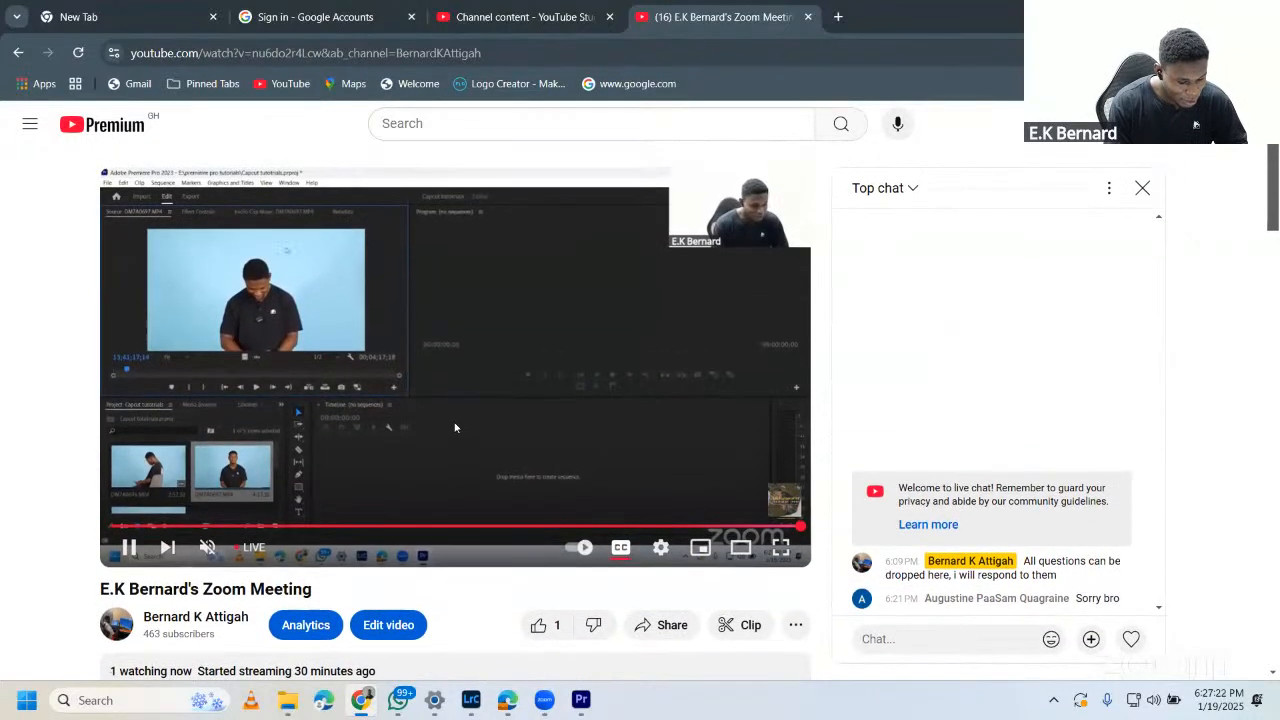
pyautogui.hotkey('alt', 'Tab')
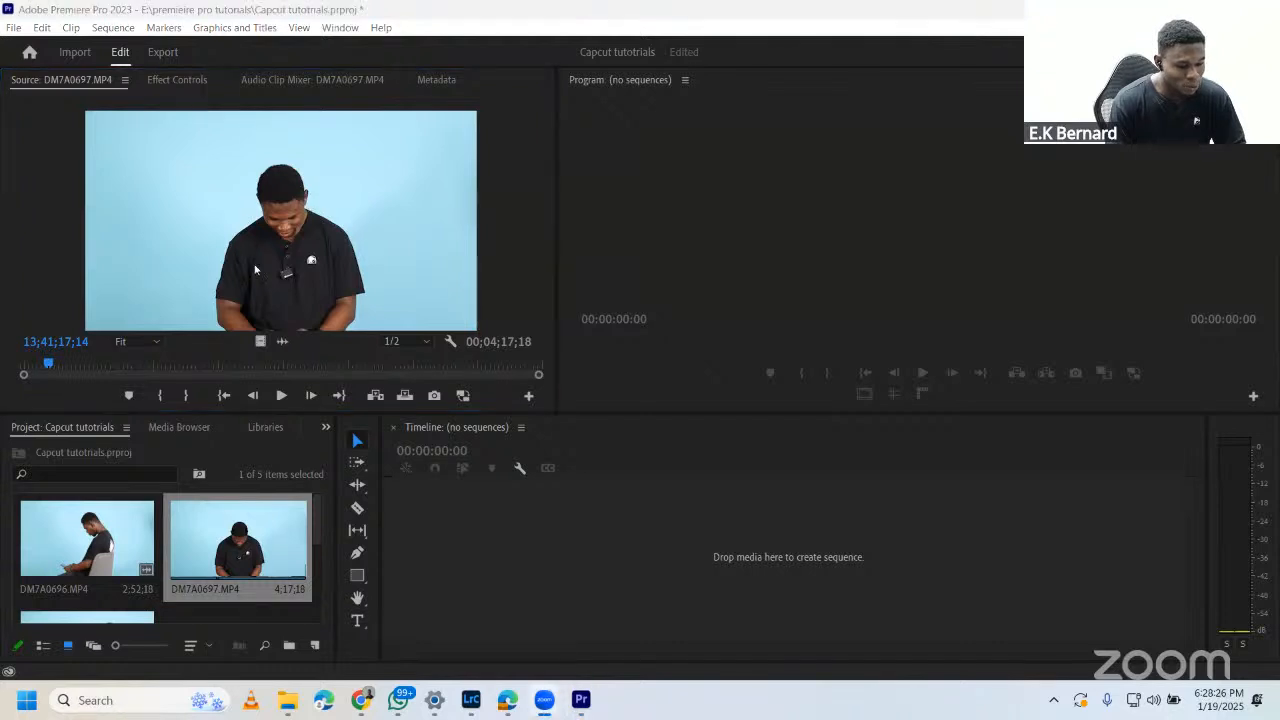
pyautogui.click(362, 367)
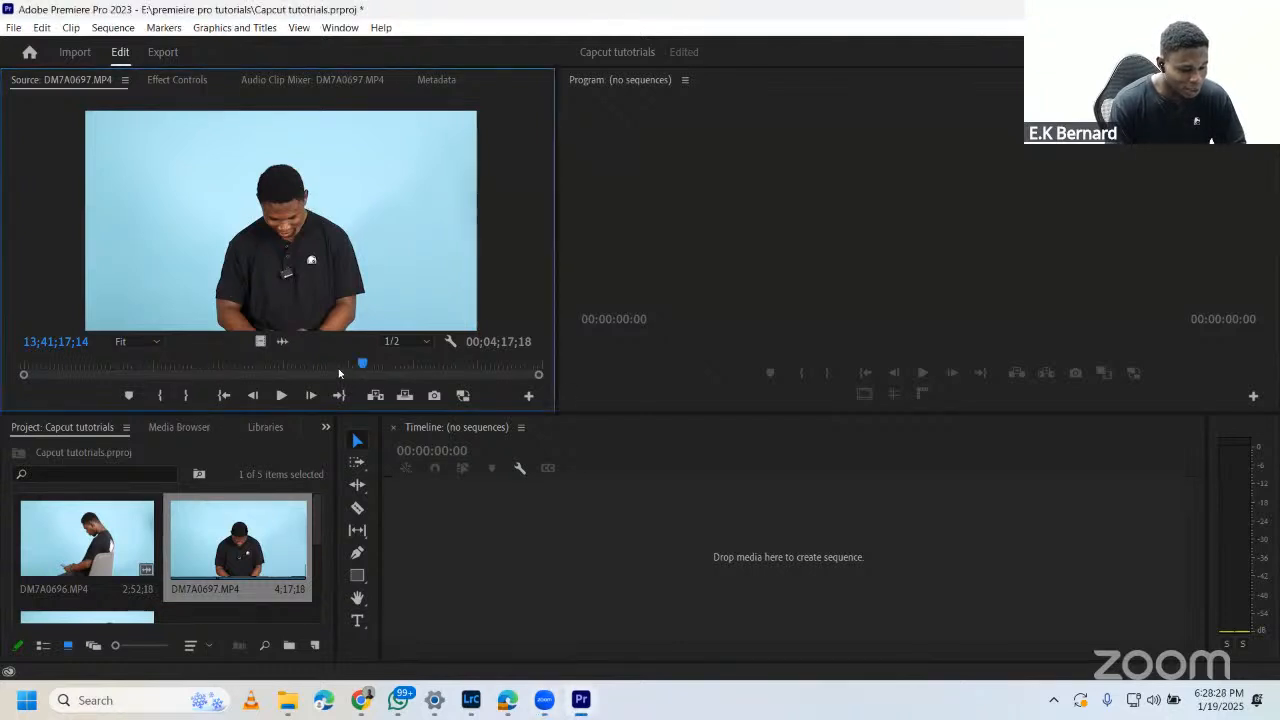
pyautogui.moveTo(474, 589); pyautogui.dragTo(477, 573)
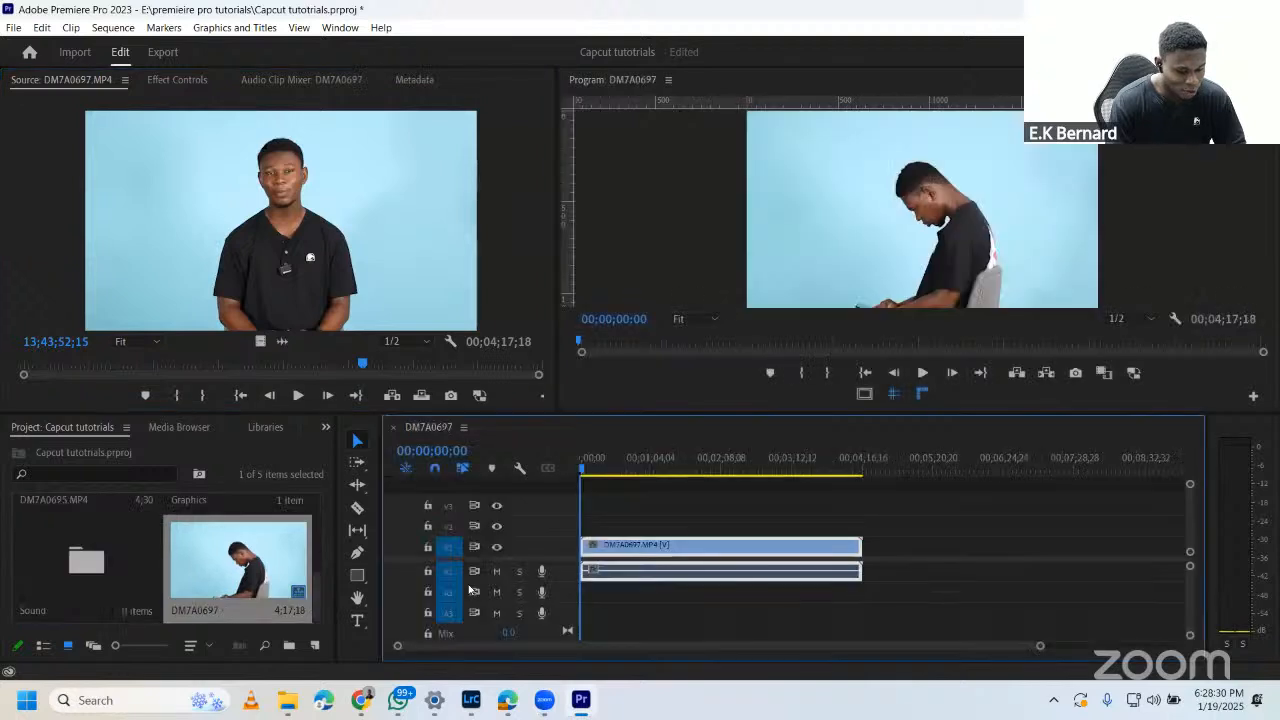
pyautogui.click(626, 520)
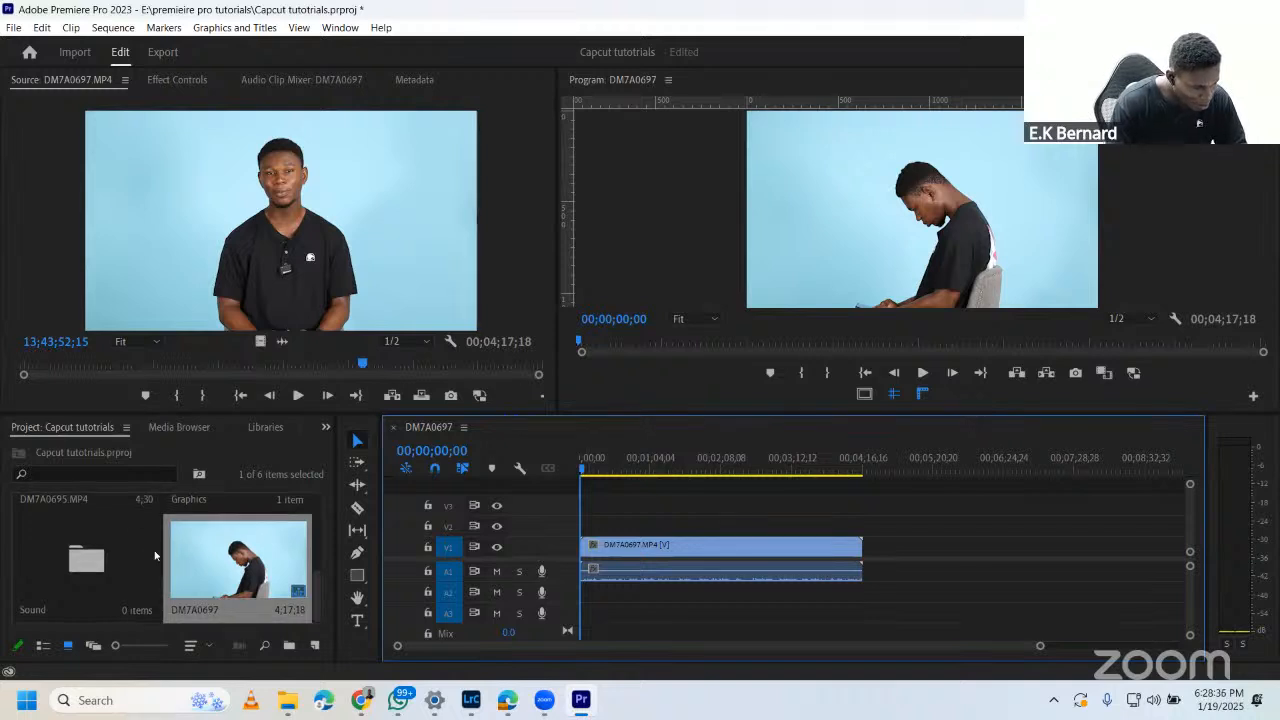
# Step: Open DM7A0695.MP4 in the Source Monitor and play it through to its end
pyautogui.scroll(-2, 155, 556)
pyautogui.scroll(-1, 155, 556)
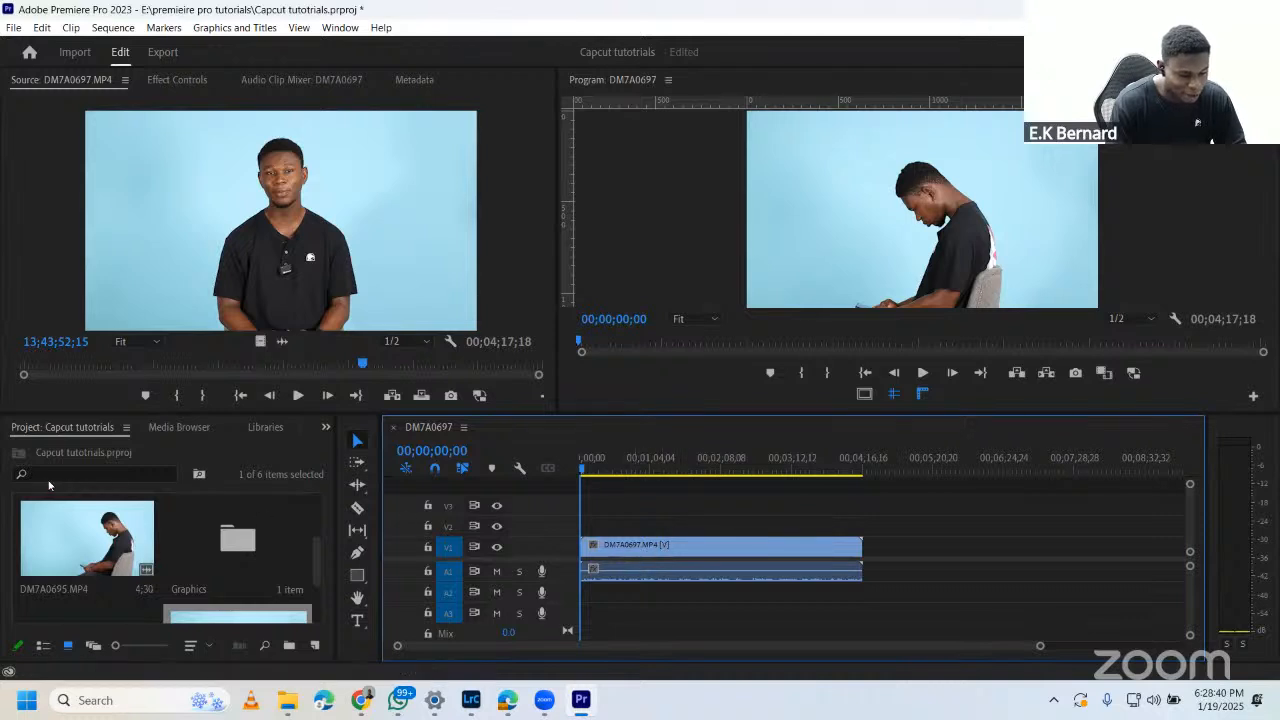
pyautogui.doubleClick(52, 524)
pyautogui.moveTo(190, 364)
pyautogui.mouseDown()
pyautogui.moveTo(8, 402)
pyautogui.moveTo(170, 376)
pyautogui.mouseUp()
pyautogui.press('space')
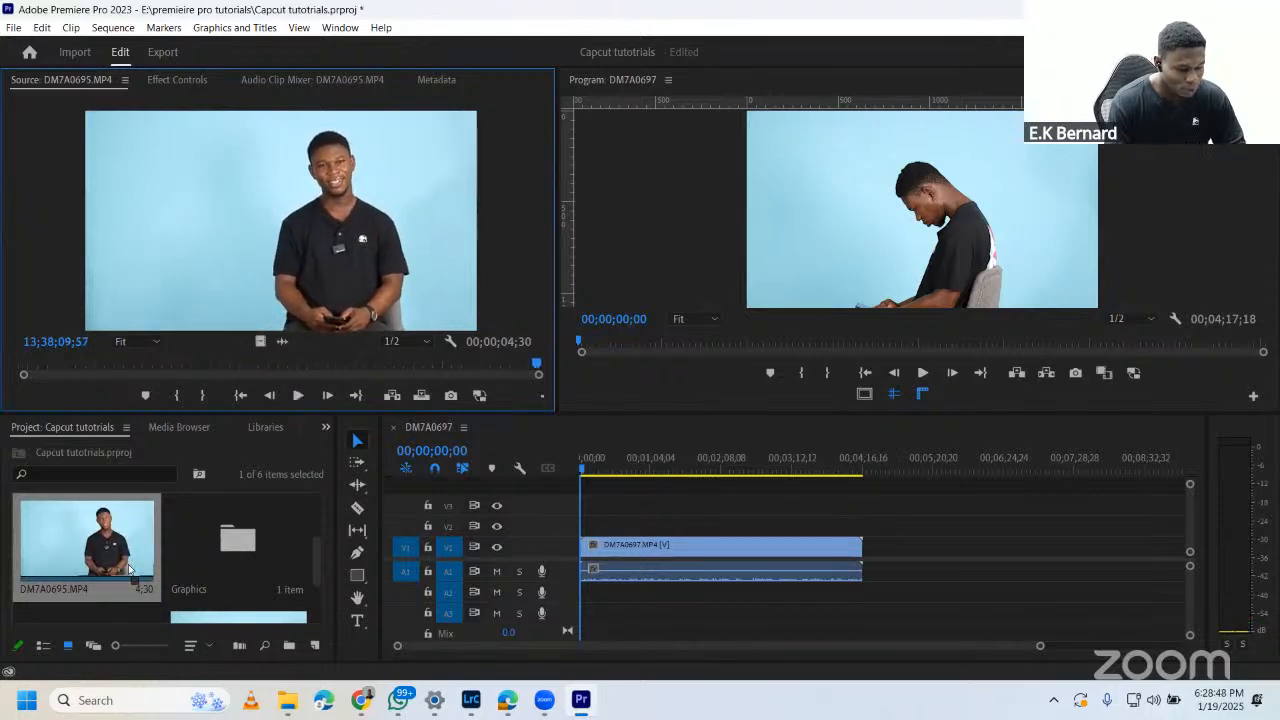
pyautogui.scroll(-1, 177, 547)
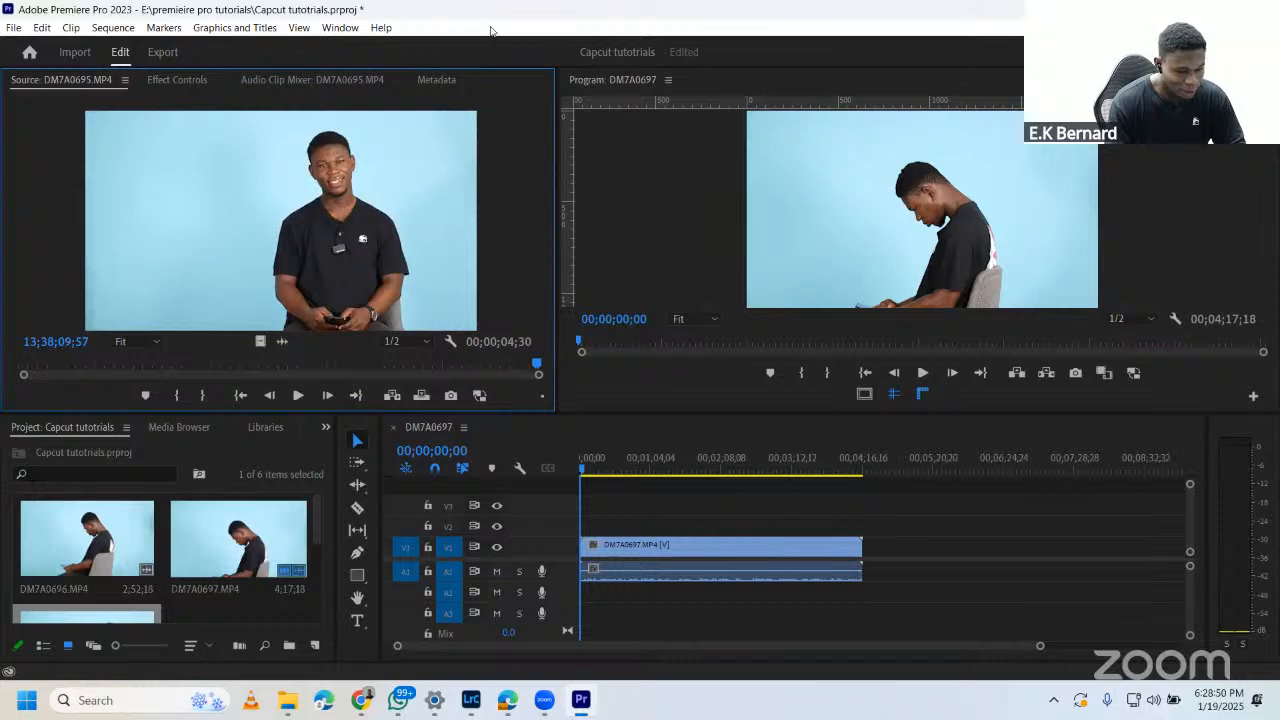
# Step: Play the DM7A0697 sequence from its beginning and stop at about four seconds
pyautogui.click(640, 547)
pyautogui.moveTo(597, 468); pyautogui.dragTo(552, 465)
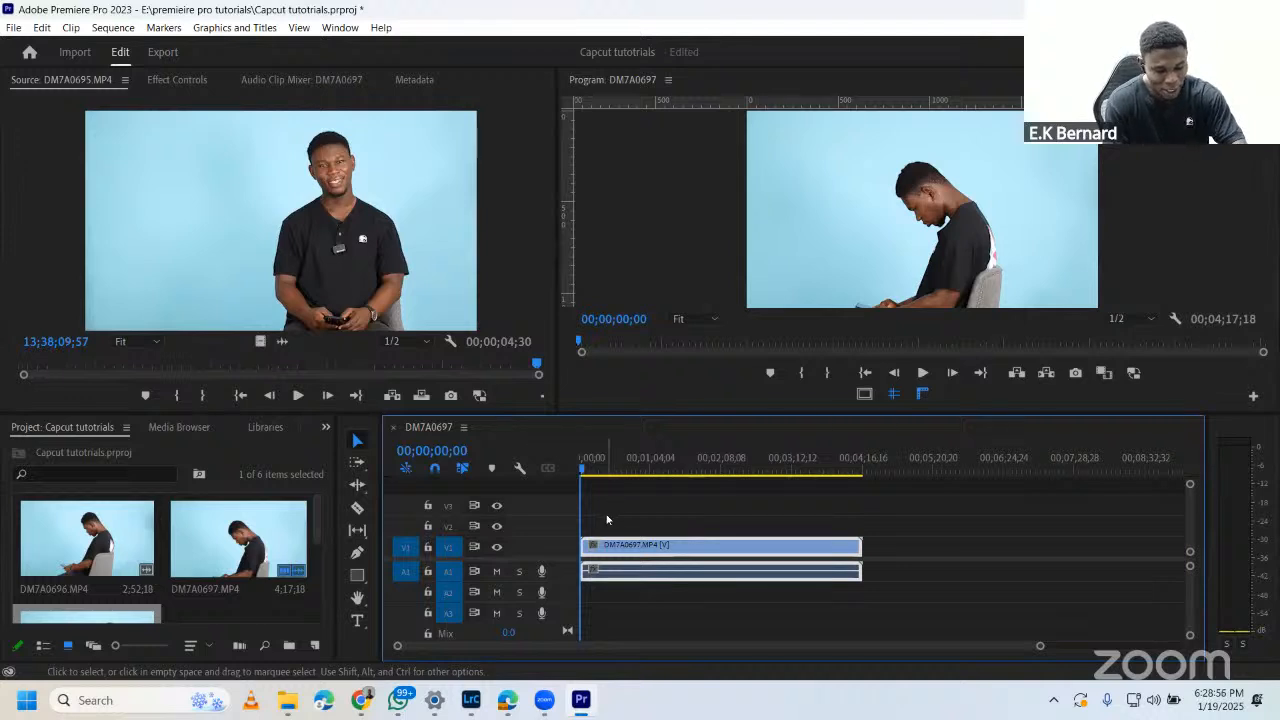
pyautogui.press('\\')
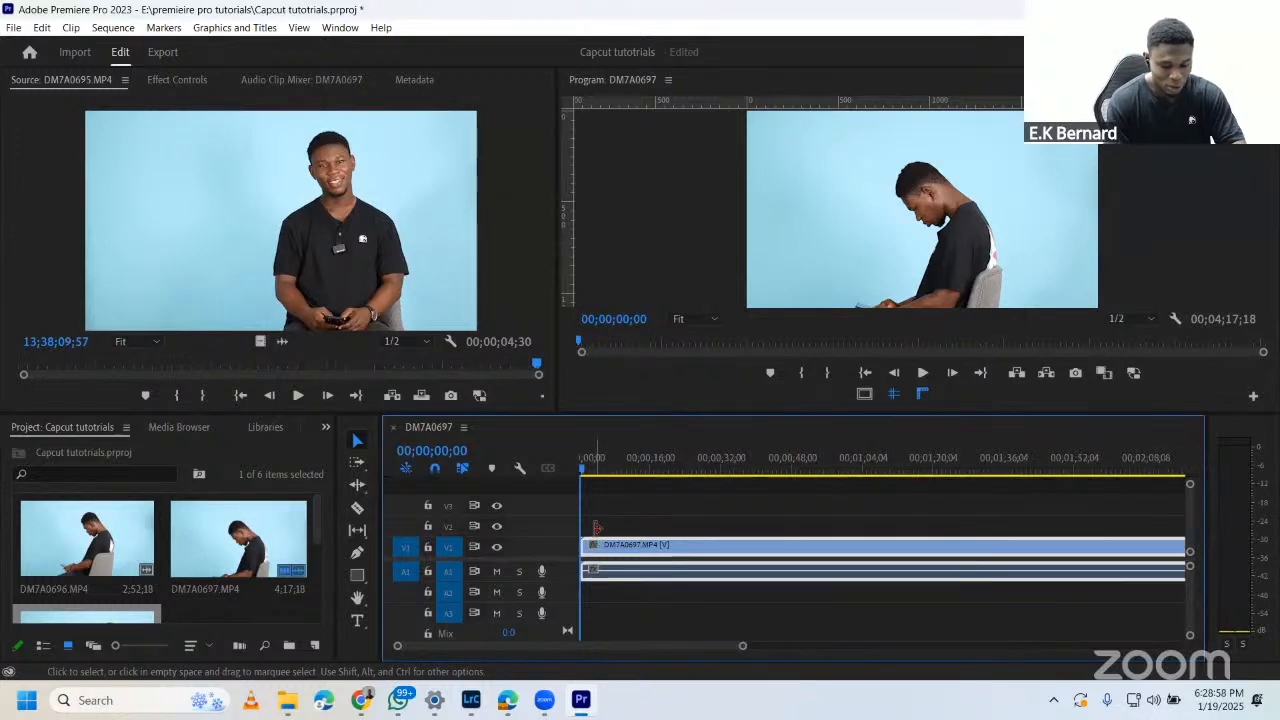
pyautogui.press('\\')
pyautogui.press('space')
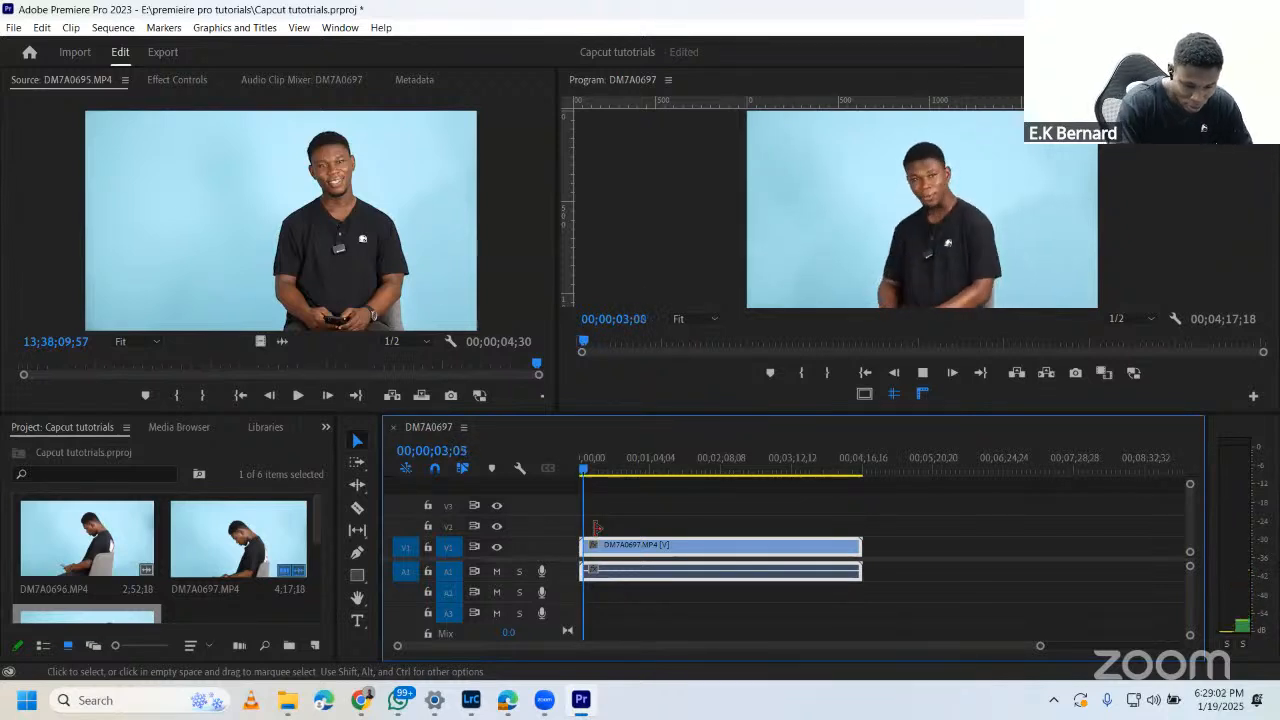
pyautogui.press('\\')
pyautogui.press('space')
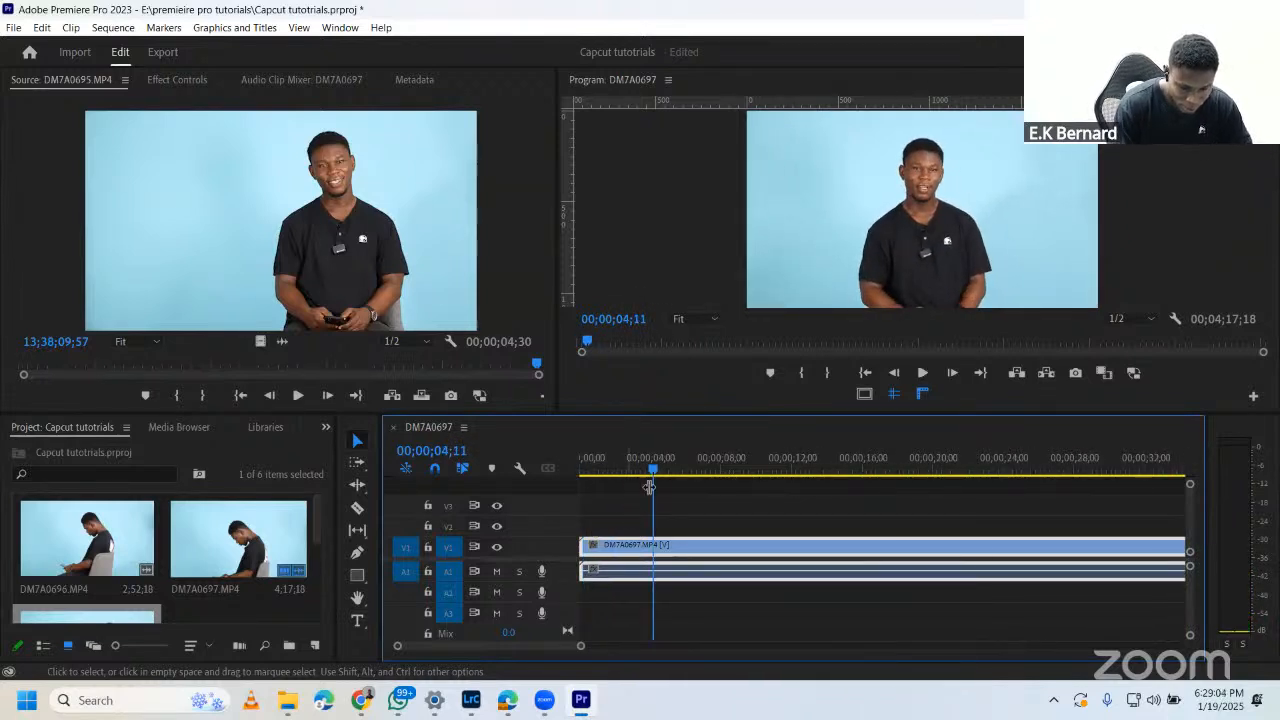
# Step: Replay the opening seconds of the sequence and park the playhead at 00;00;01;42
pyautogui.click(633, 458)
pyautogui.press('space')
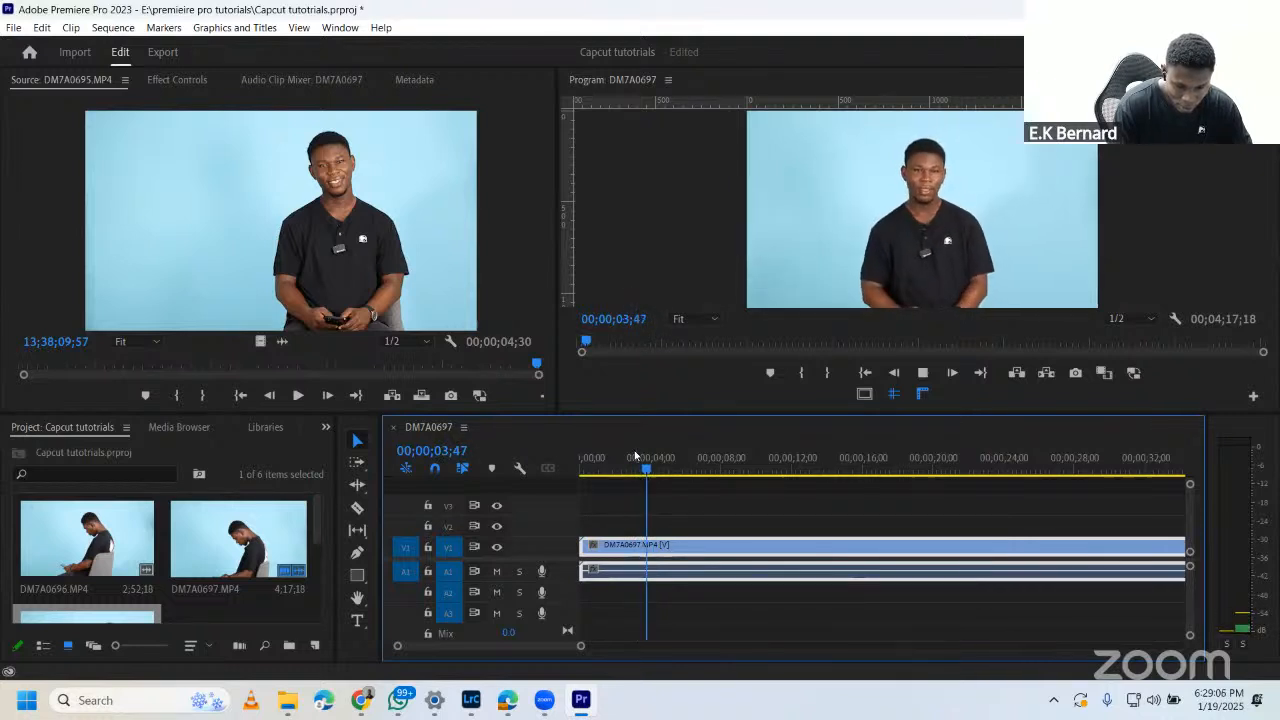
pyautogui.press('space')
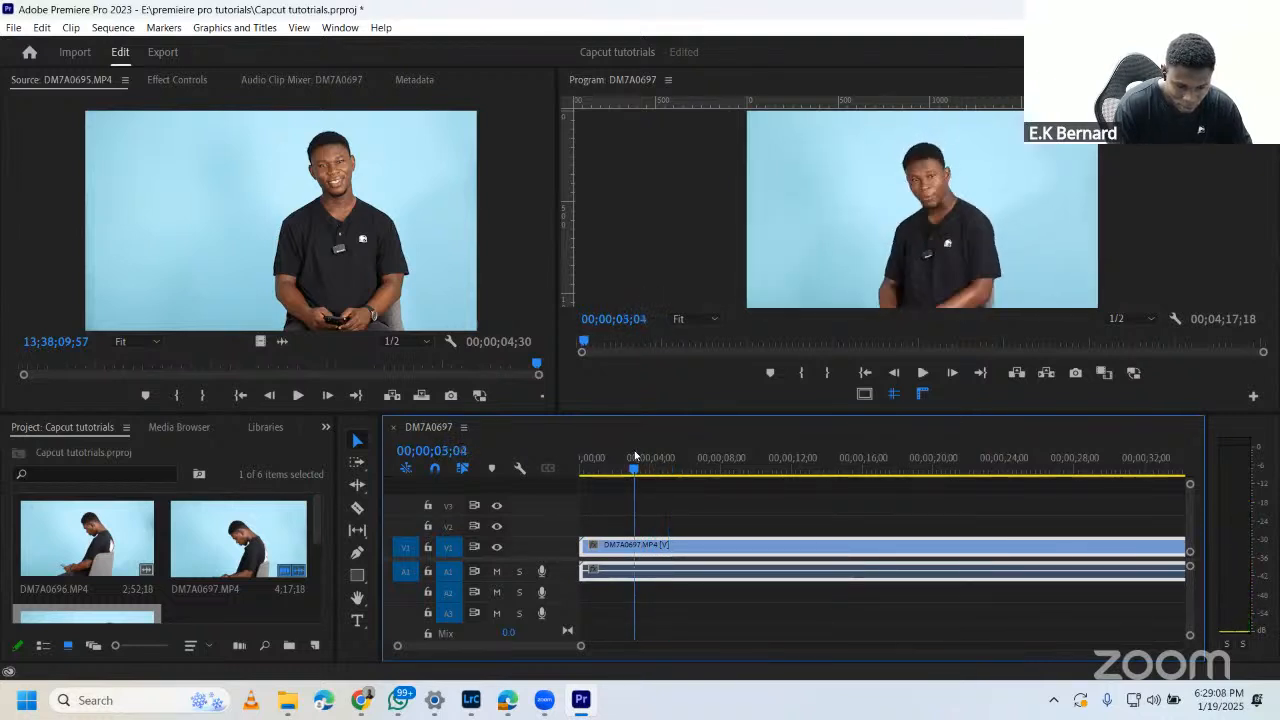
pyautogui.moveTo(623, 457); pyautogui.dragTo(590, 466)
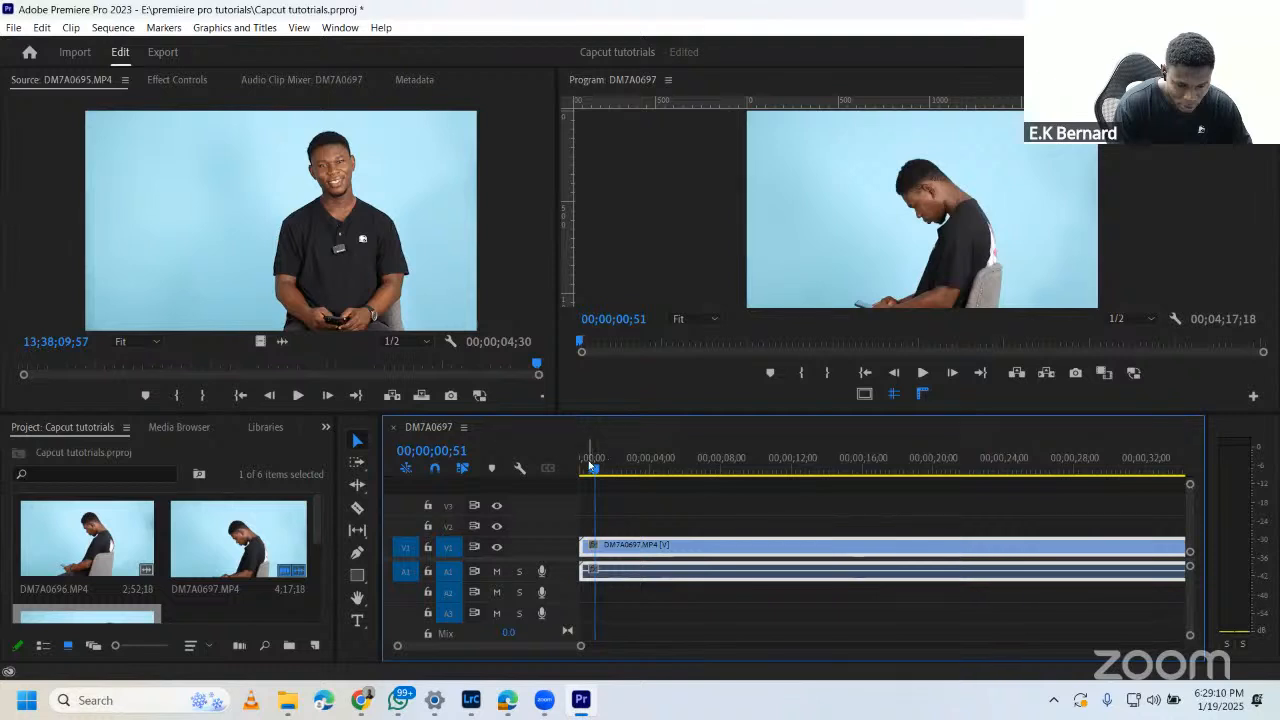
pyautogui.press('space')
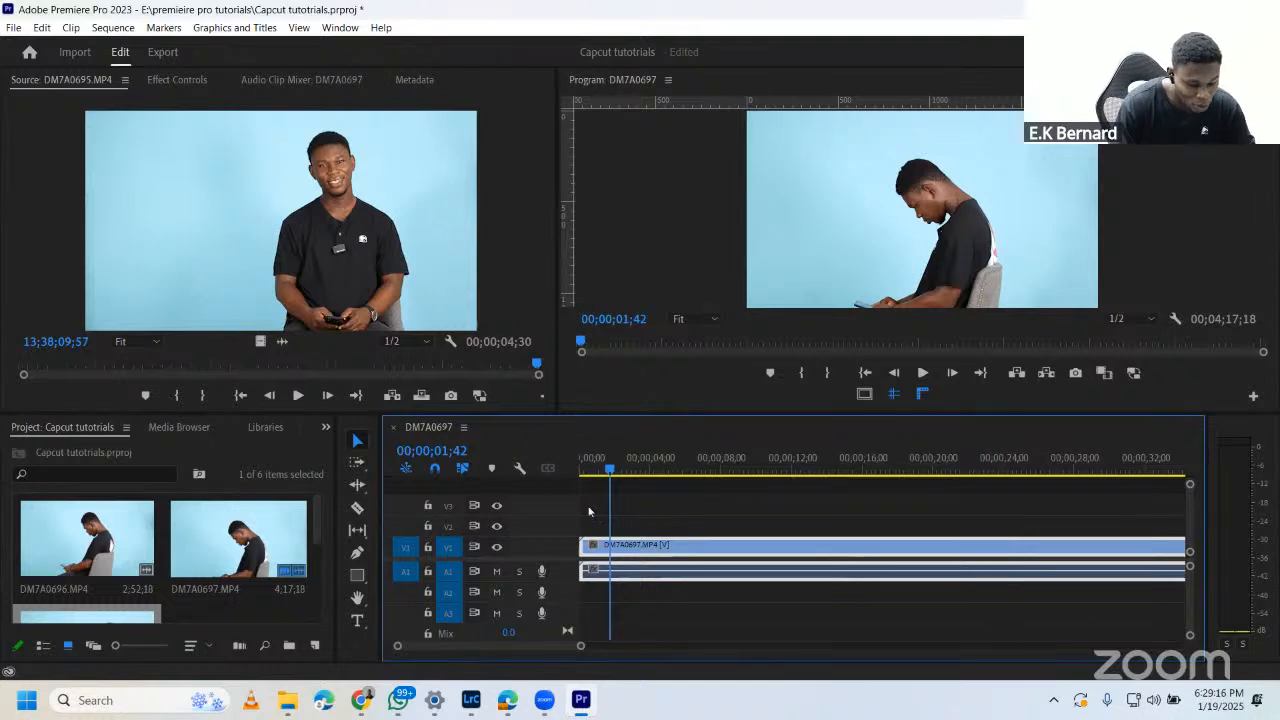
# Step: Split the DM7A0697.MP4 clip at 00;00;01;42 and delete the short opening piece, leaving a gap
pyautogui.click(629, 532)
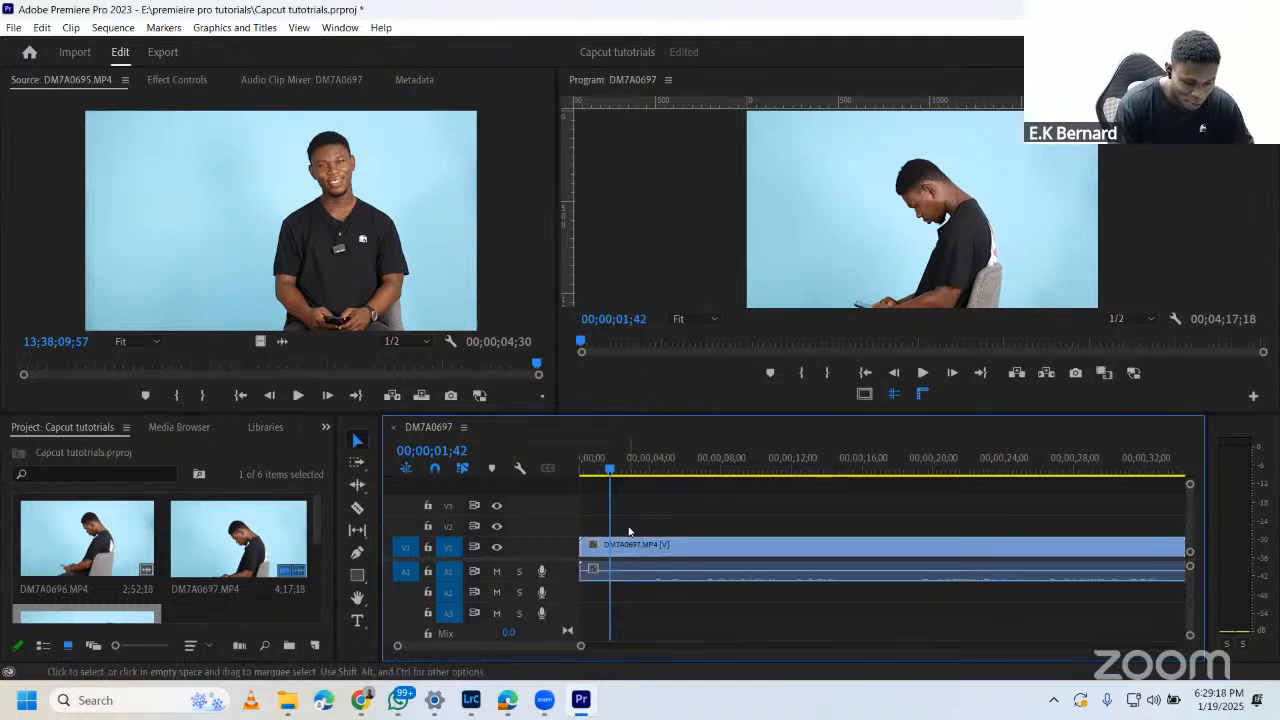
pyautogui.hotkey('ctrl', 'k')
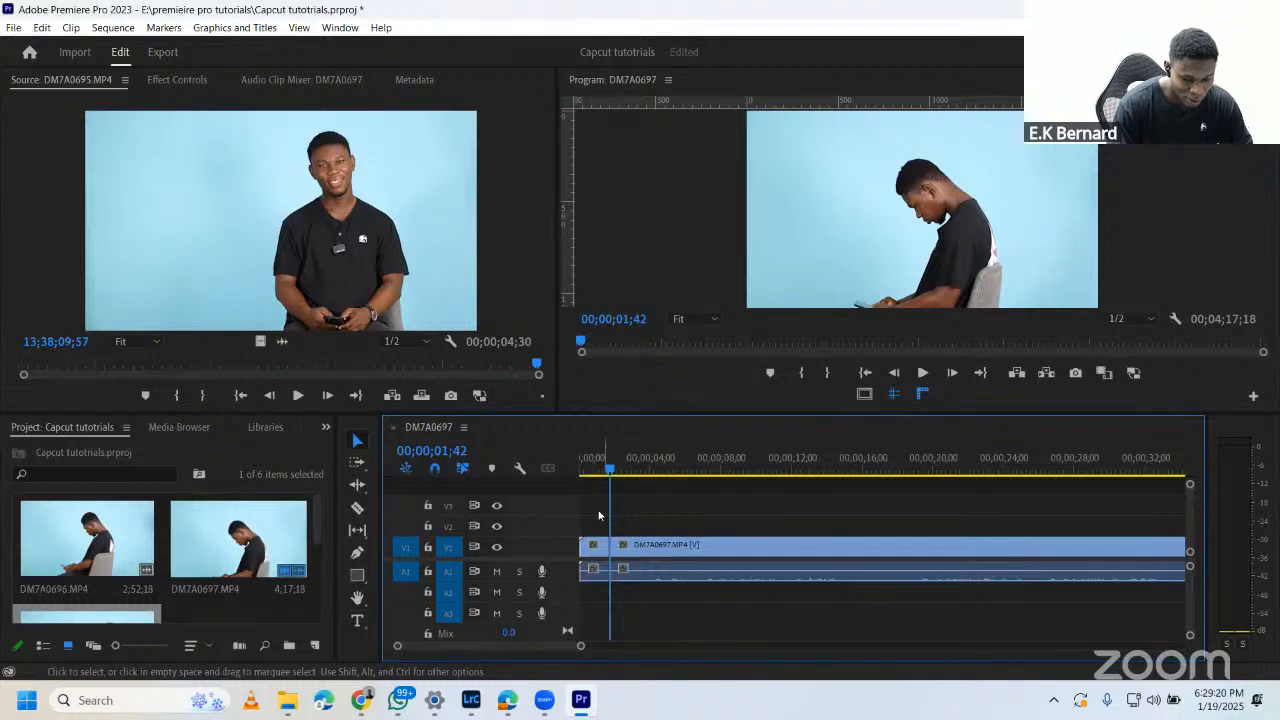
pyautogui.moveTo(599, 515); pyautogui.dragTo(572, 606)
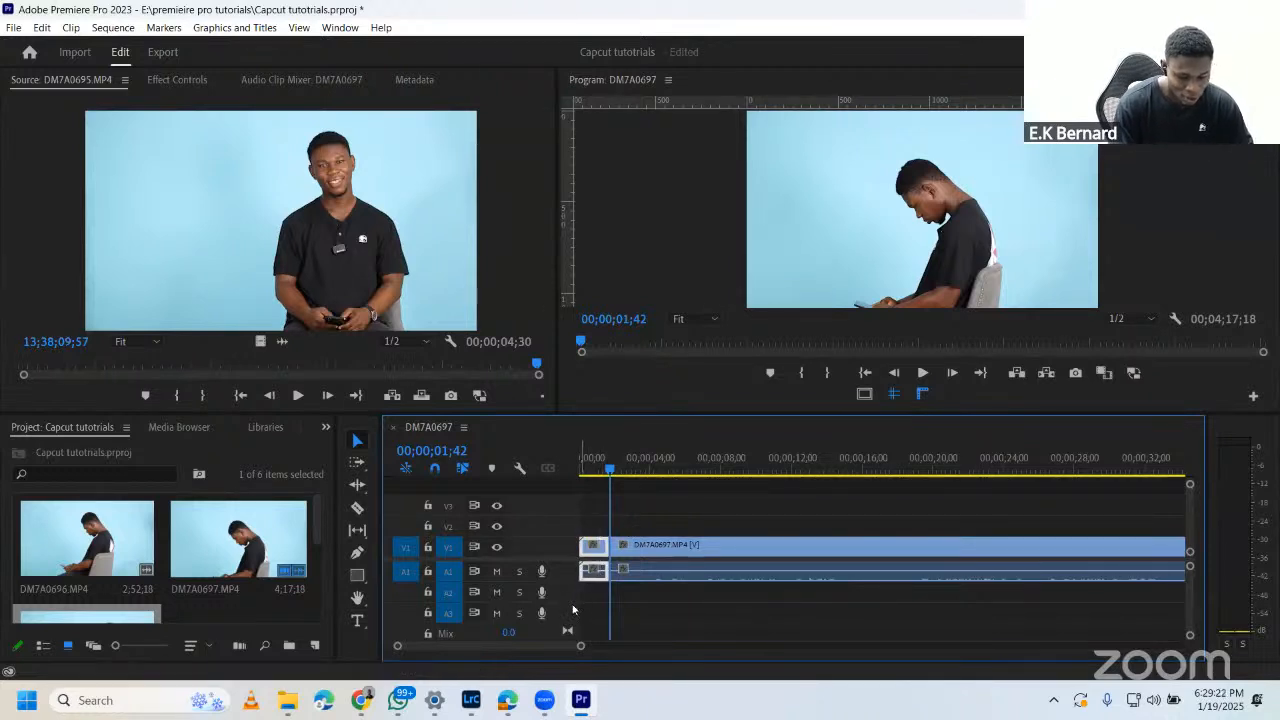
pyautogui.press('Delete')
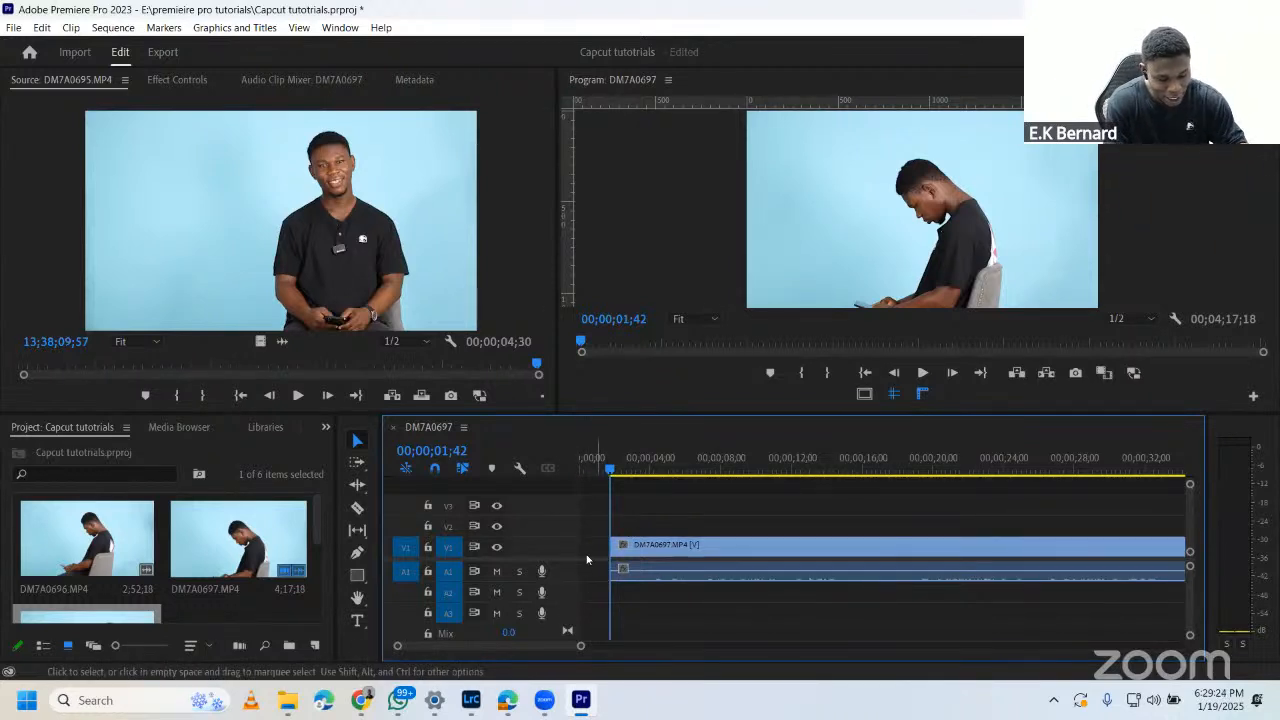
# Step: Widen the timeline panel by shrinking the Project panel, keeping the gap at the sequence start in view
pyautogui.press('-')
pyautogui.press('-')
pyautogui.press('-')
pyautogui.press('-')
pyautogui.press('-')
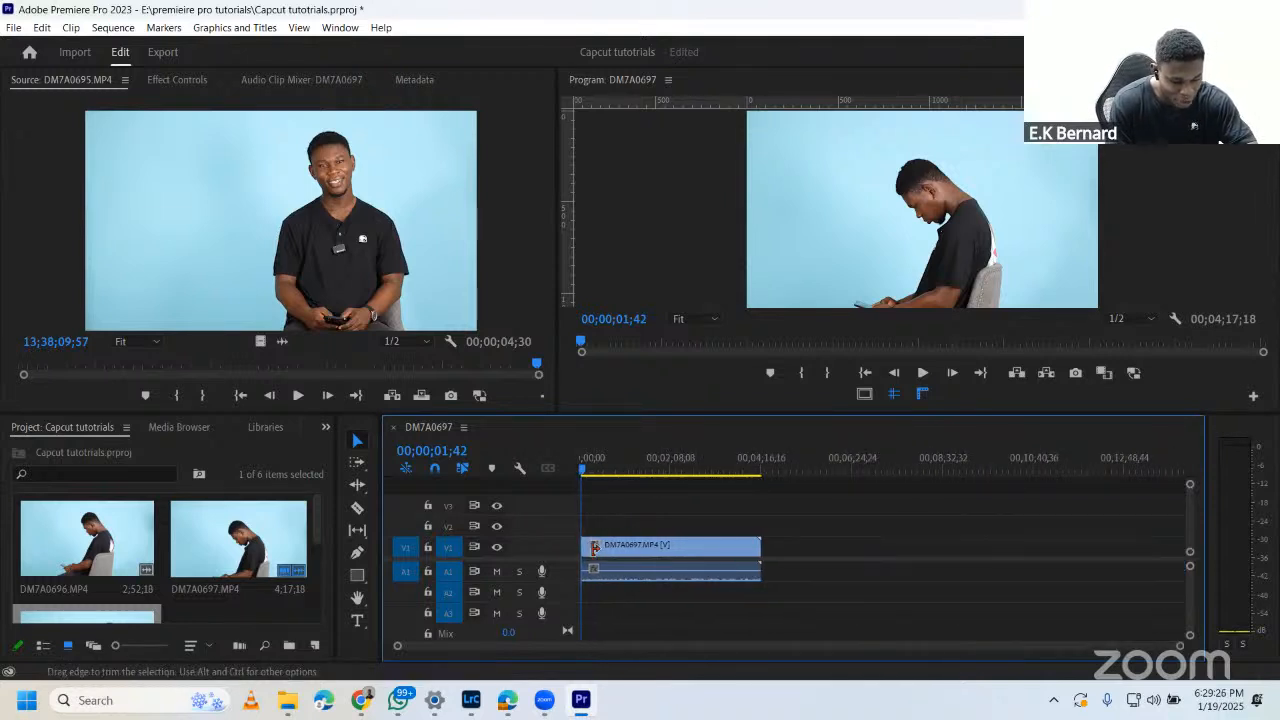
pyautogui.press('=')
pyautogui.press('=')
pyautogui.press('=')
pyautogui.press('=')
pyautogui.press('=')
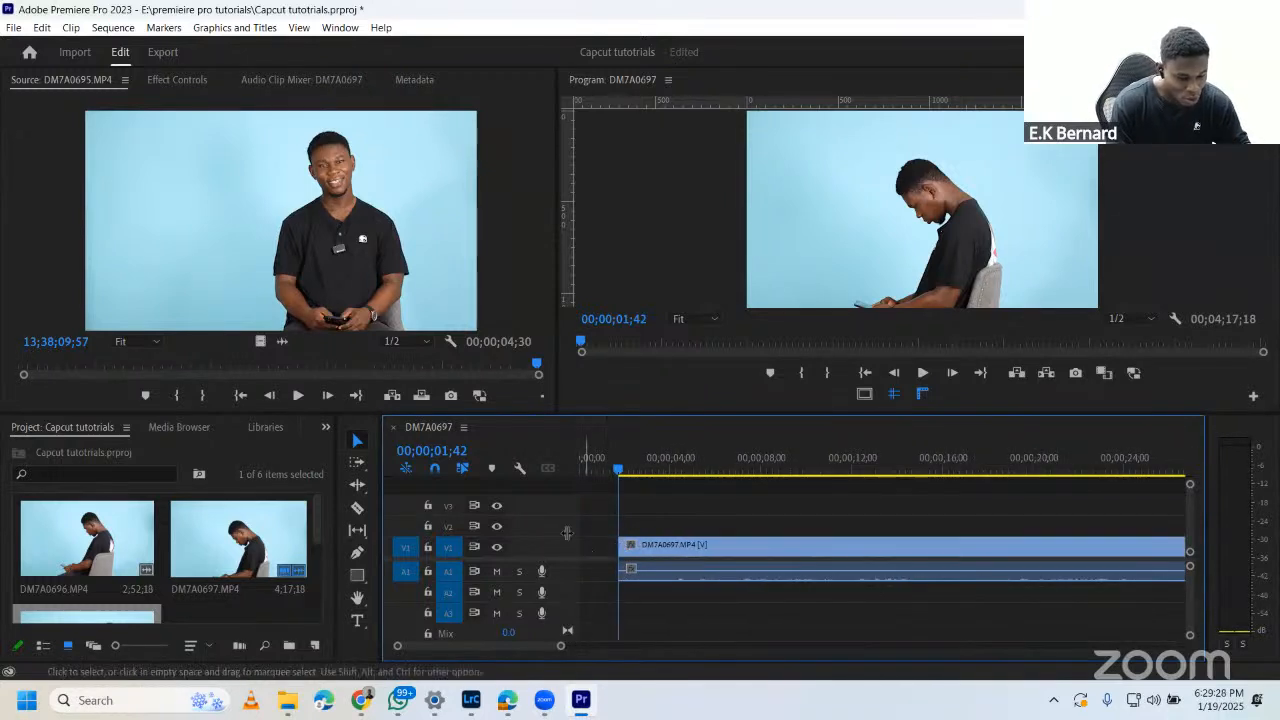
pyautogui.moveTo(379, 516); pyautogui.dragTo(307, 518)
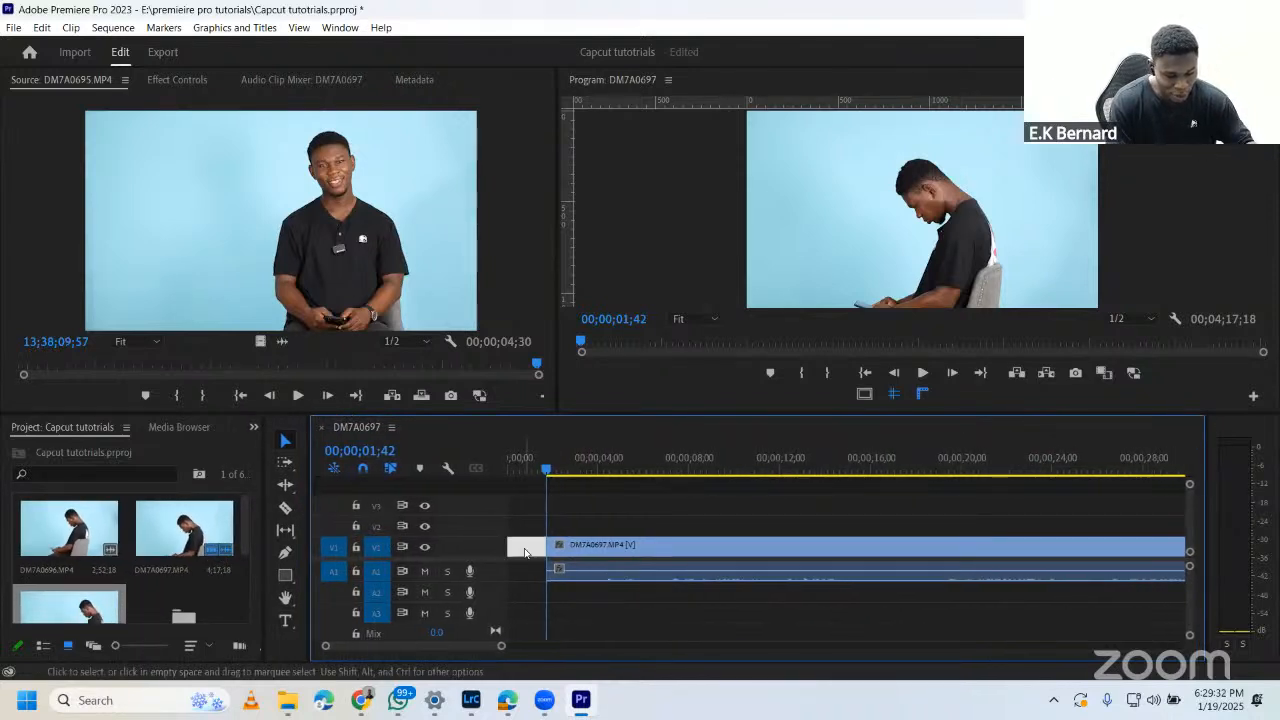
# Step: Examine the empty gap before the clip at close-up and wide timeline scales
pyautogui.press('=')
pyautogui.press('=')
pyautogui.press('=')
pyautogui.press('=')
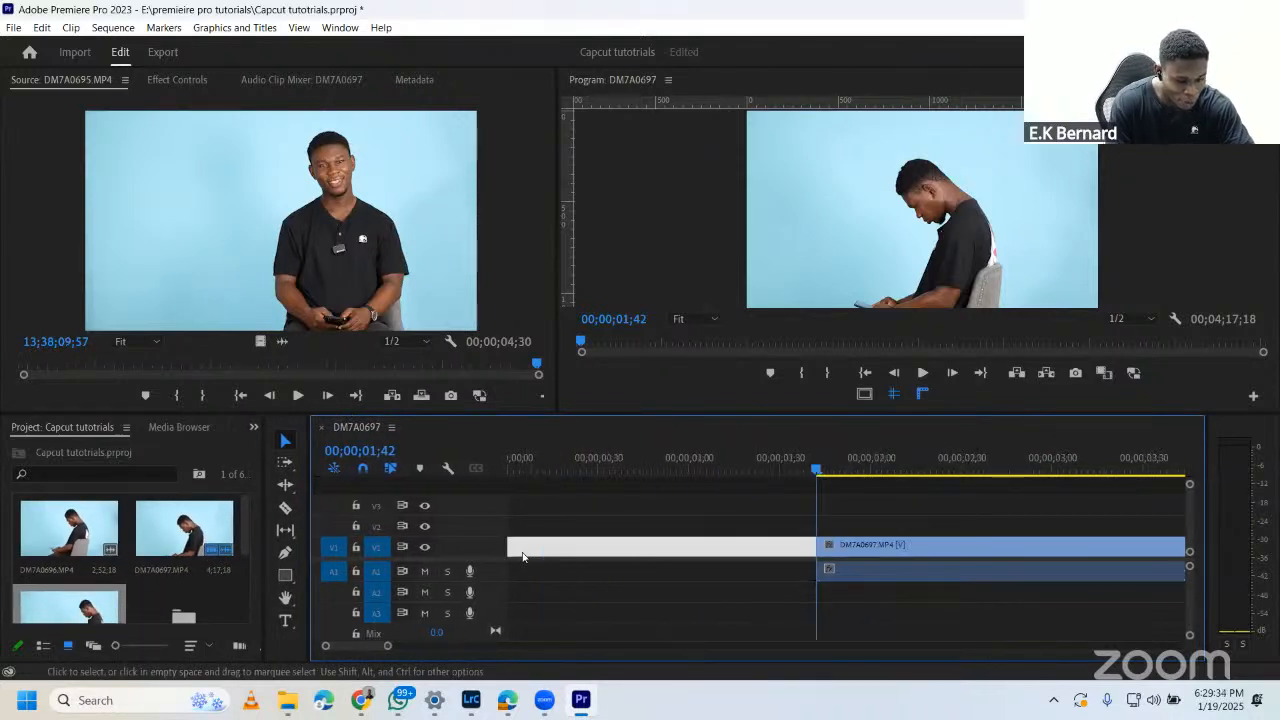
pyautogui.press('=')
pyautogui.press('=')
pyautogui.press('=')
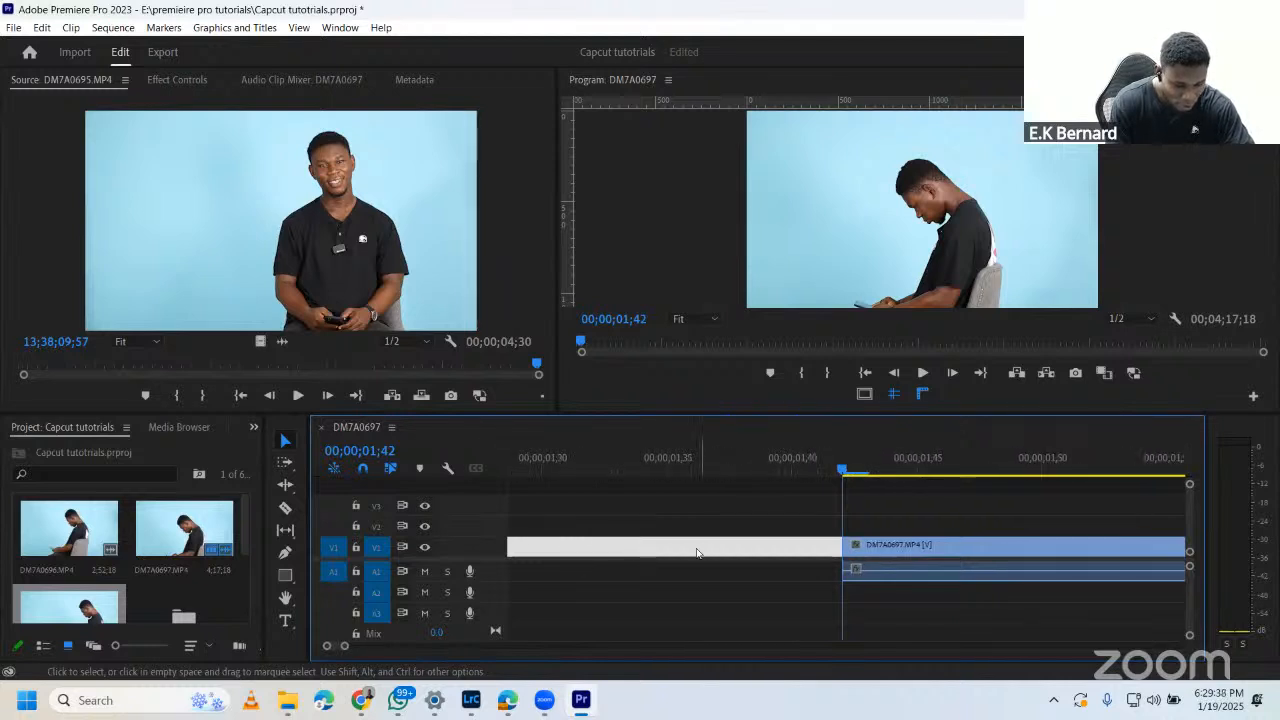
pyautogui.press('-')
pyautogui.press('-')
pyautogui.press('-')
pyautogui.press('-')
pyautogui.press('-')
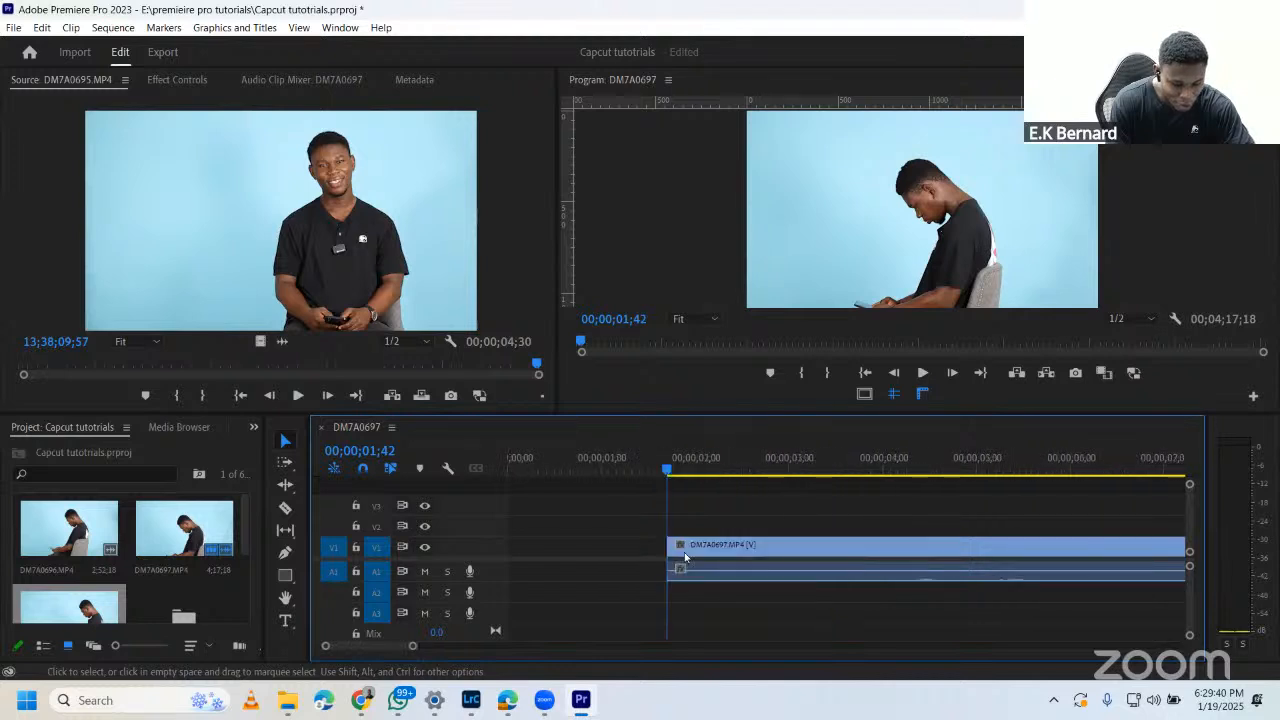
pyautogui.press('-')
pyautogui.press('-')
pyautogui.press('-')
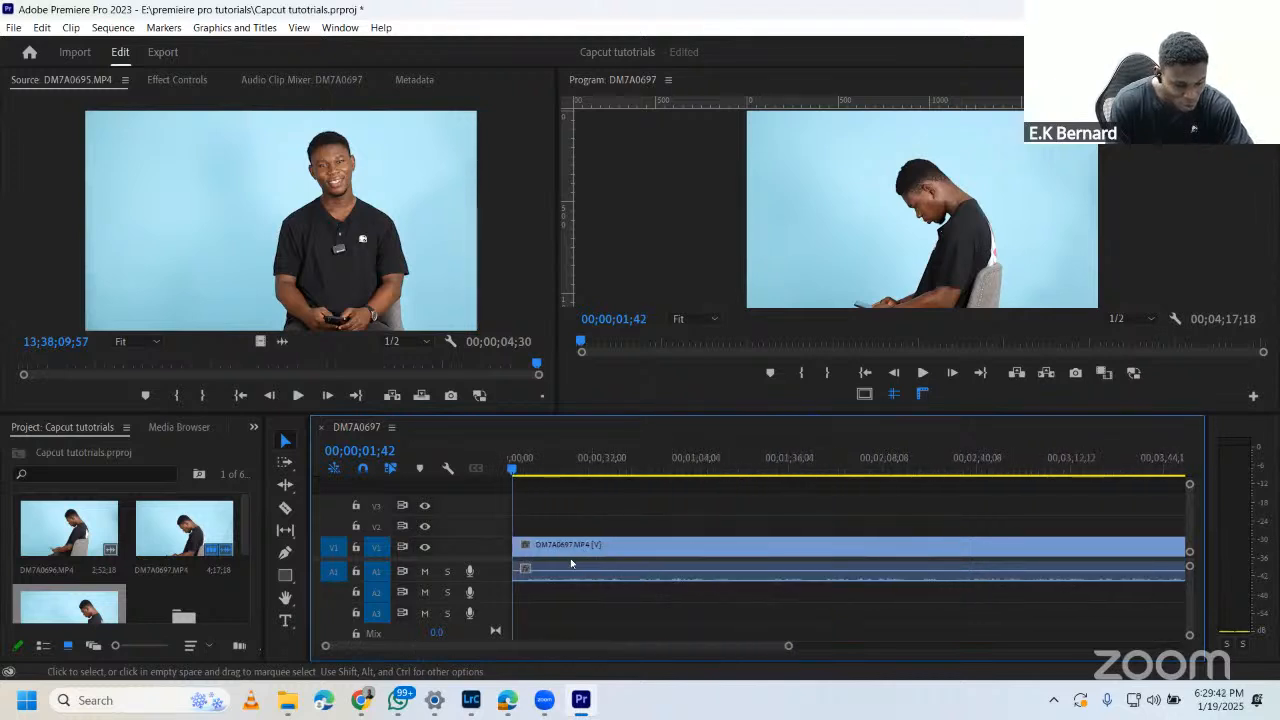
# Step: Delete the empty gap before the DM7A0697.MP4 clip and undo the deletion
pyautogui.click(616, 462)
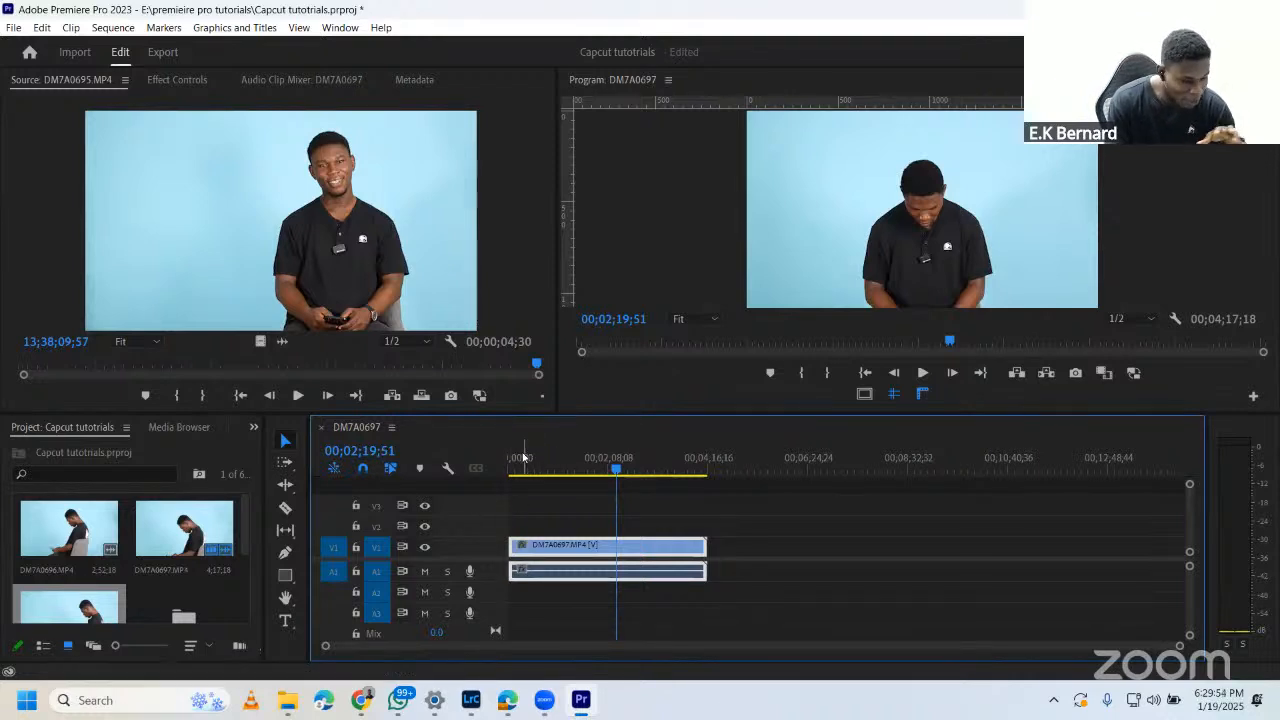
pyautogui.moveTo(523, 457)
pyautogui.mouseDown()
pyautogui.moveTo(508, 460)
pyautogui.moveTo(533, 467)
pyautogui.moveTo(515, 467)
pyautogui.mouseUp()
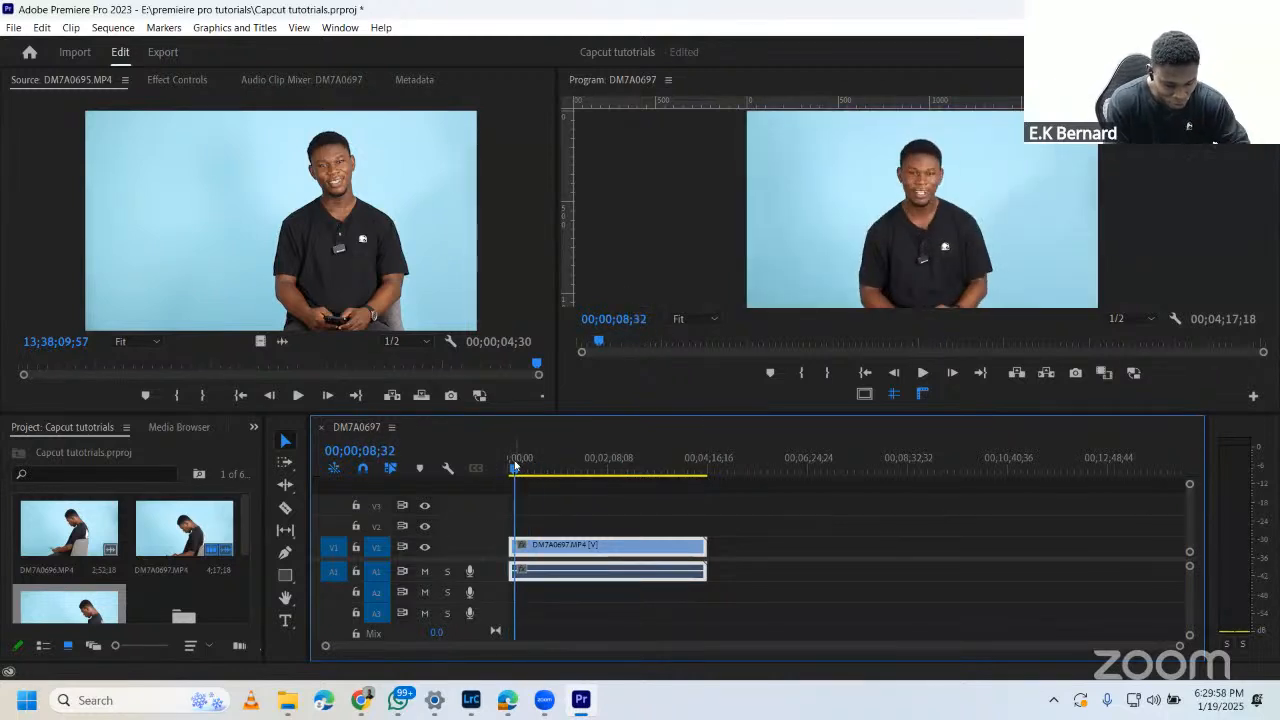
pyautogui.press('=')
pyautogui.press('=')
pyautogui.press('=')
pyautogui.press('=')
pyautogui.press('=')
pyautogui.press('=')
pyautogui.press('=')
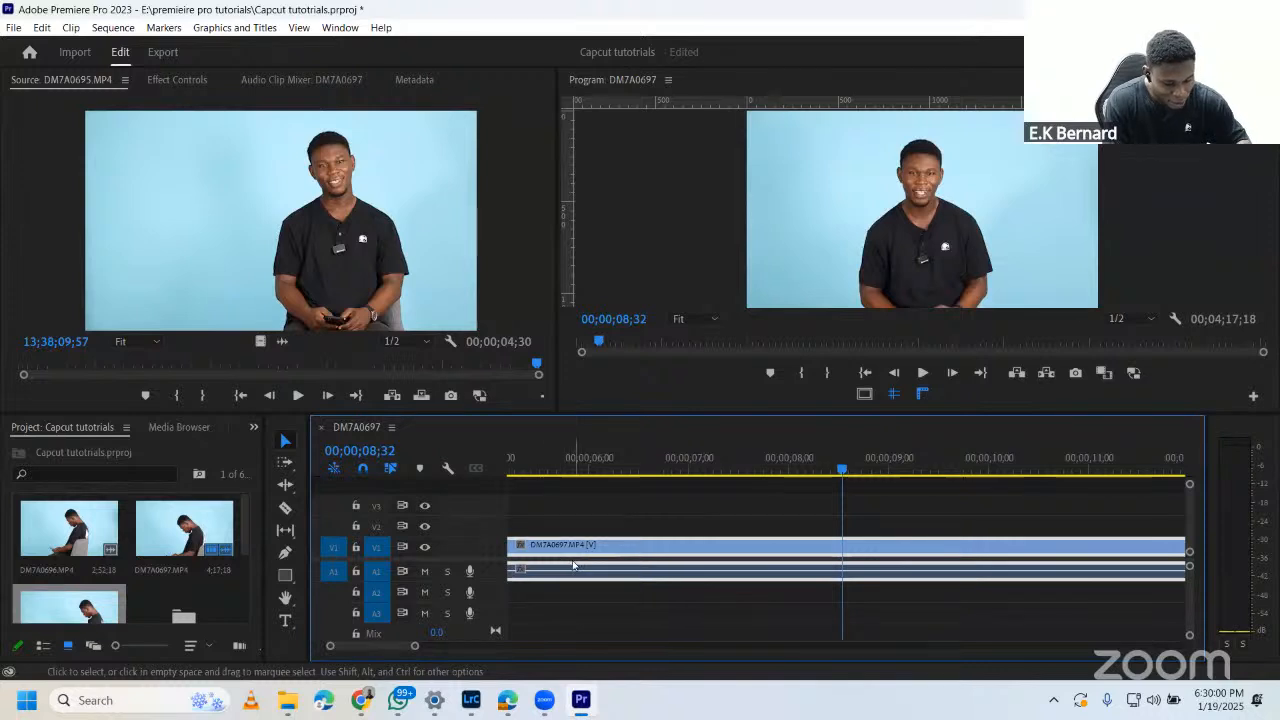
pyautogui.scroll(5, 573, 568)
pyautogui.click(665, 549)
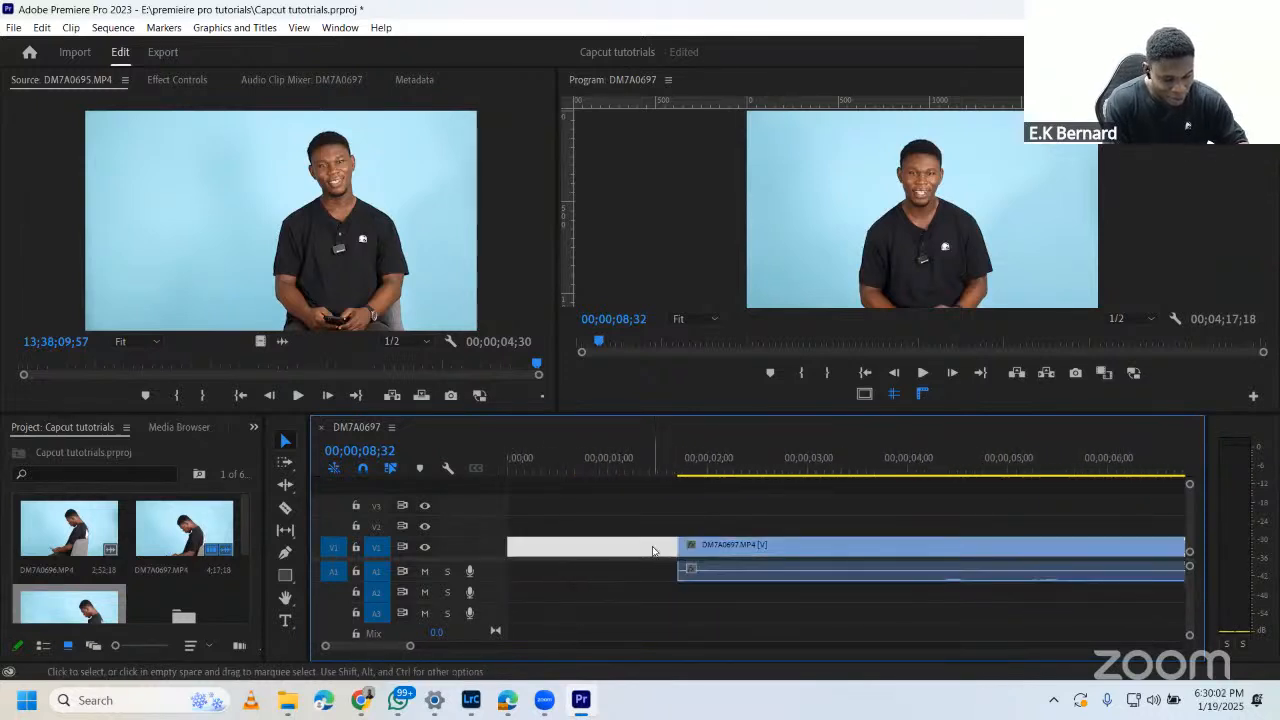
pyautogui.press('Delete')
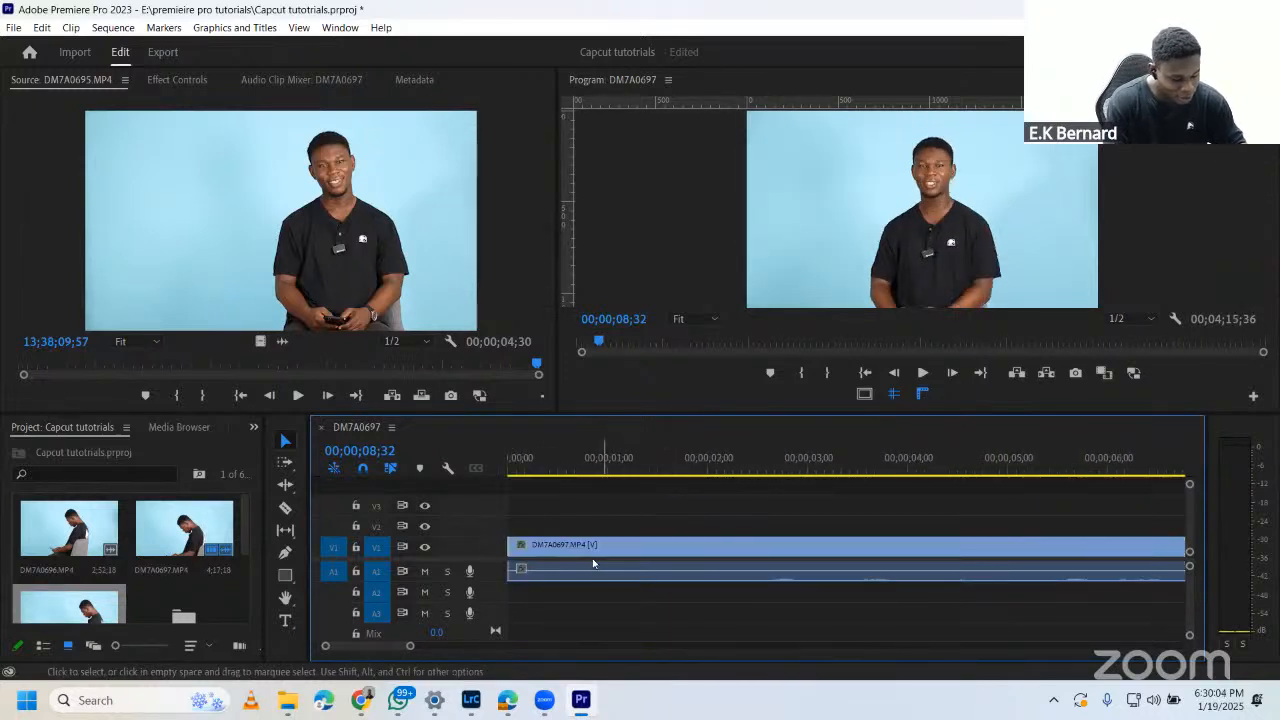
pyautogui.hotkey('ctrl', 'z')
# Step: Close the gap at the sequence start by deleting it, and return the playhead to 00;00;00;00
pyautogui.click(567, 554)
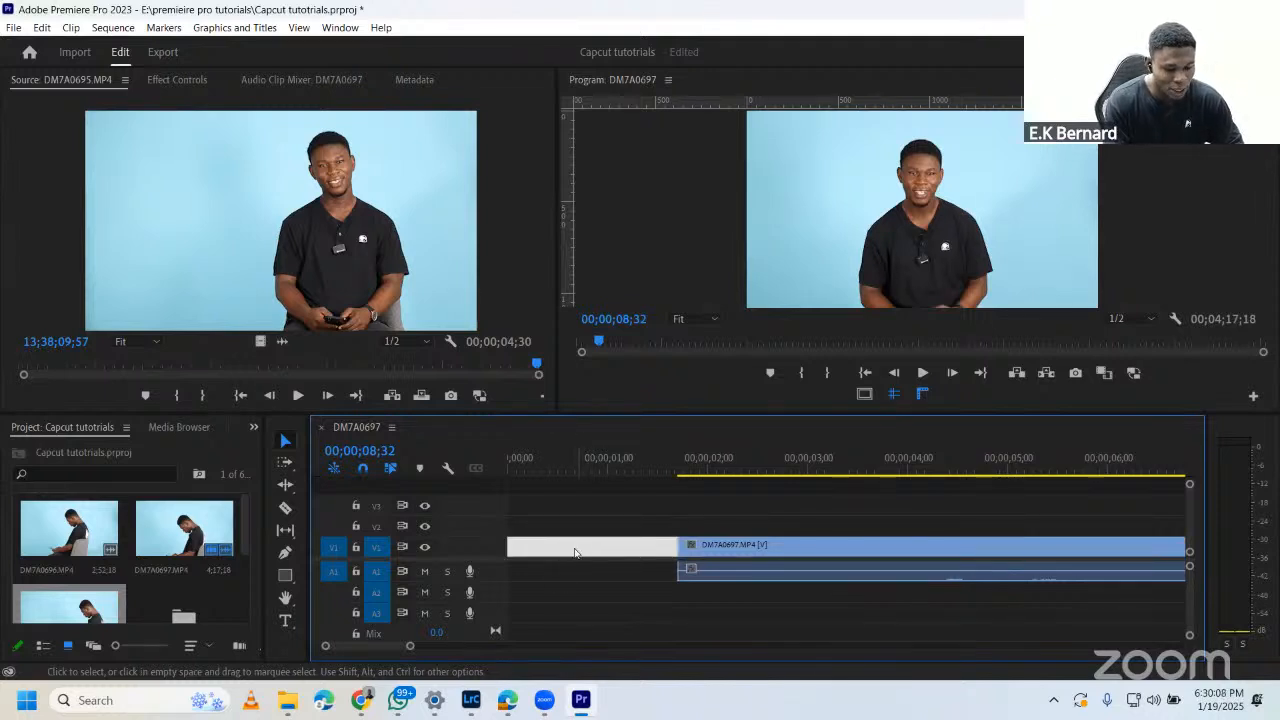
pyautogui.press('Delete')
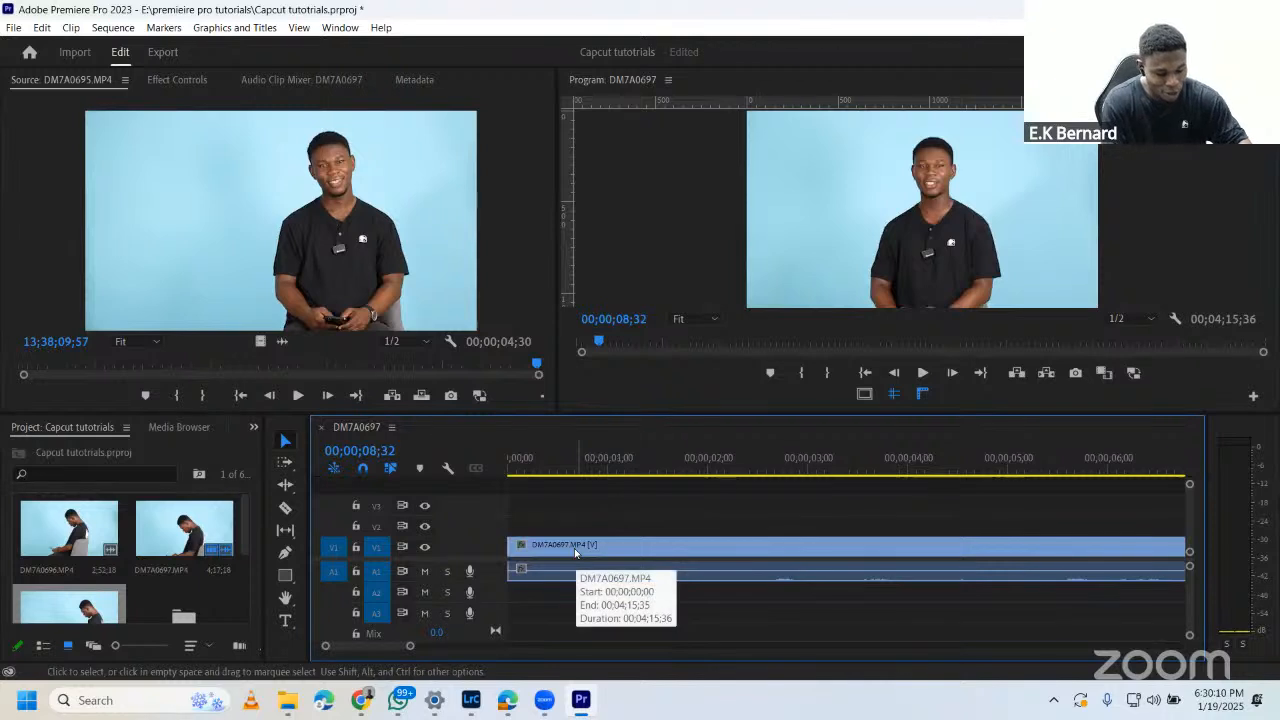
pyautogui.click(551, 468)
pyautogui.moveTo(537, 473); pyautogui.dragTo(420, 497)
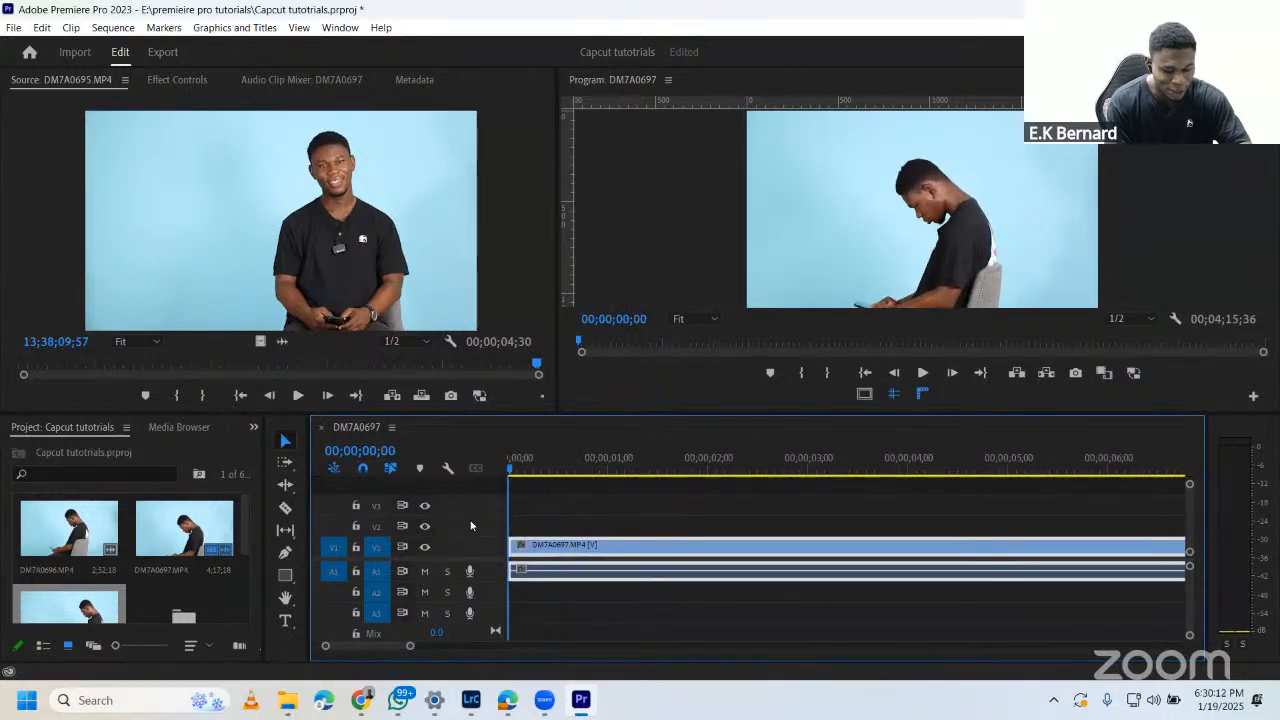
# Step: Play the DM7A0697 sequence from its start and stop playback at 00;00;04;33
pyautogui.press('-')
pyautogui.press('-')
pyautogui.press('-')
pyautogui.press('-')
pyautogui.click(543, 505)
pyautogui.press('-')
pyautogui.press('-')
pyautogui.press('-')
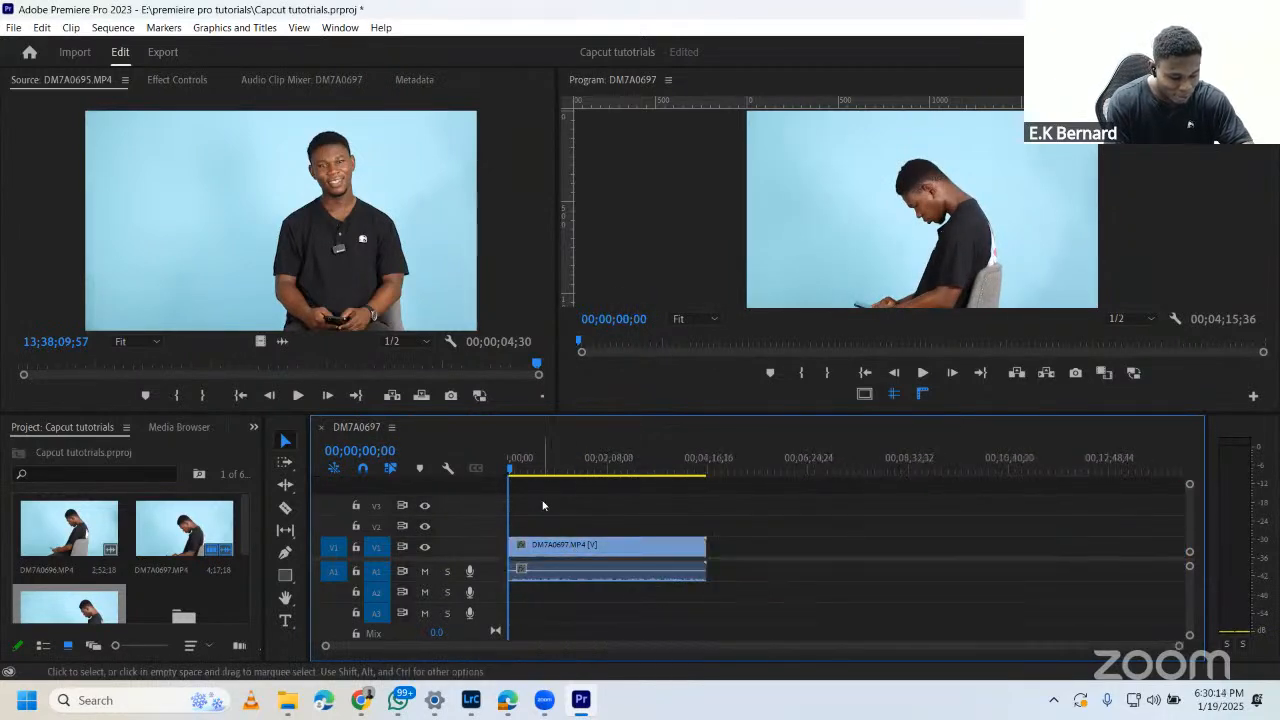
pyautogui.press('space')
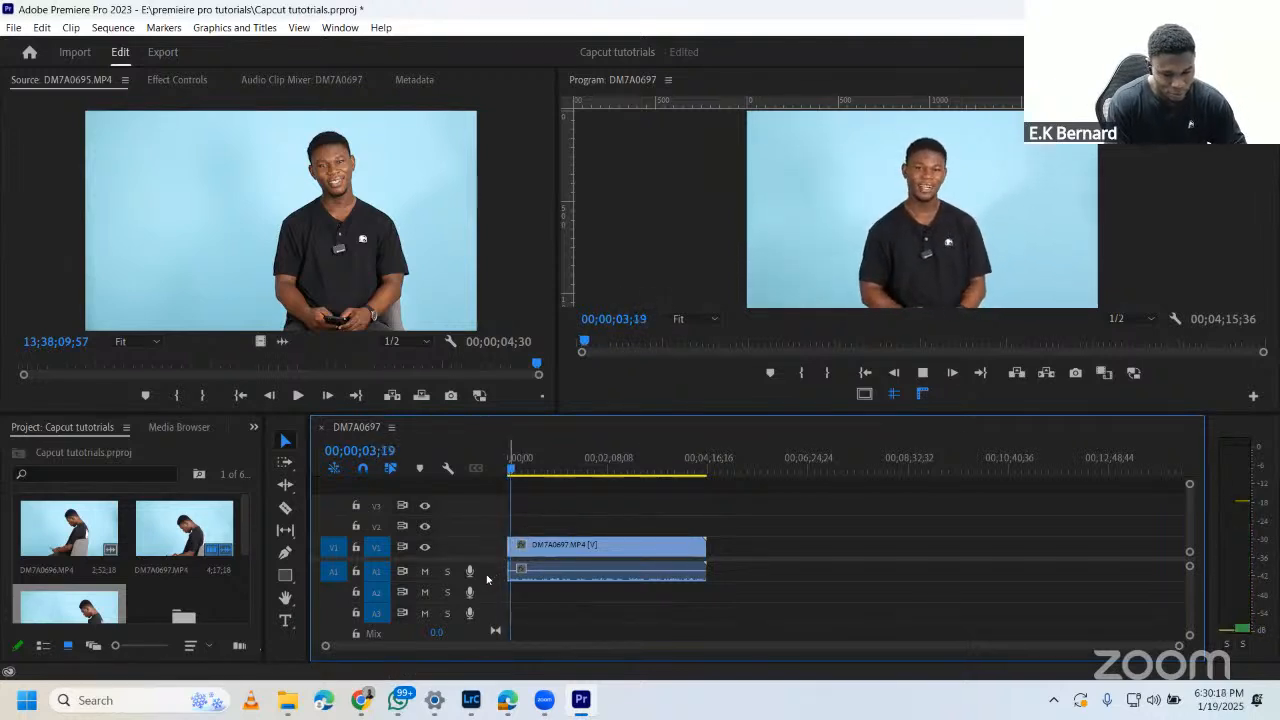
pyautogui.press('space')
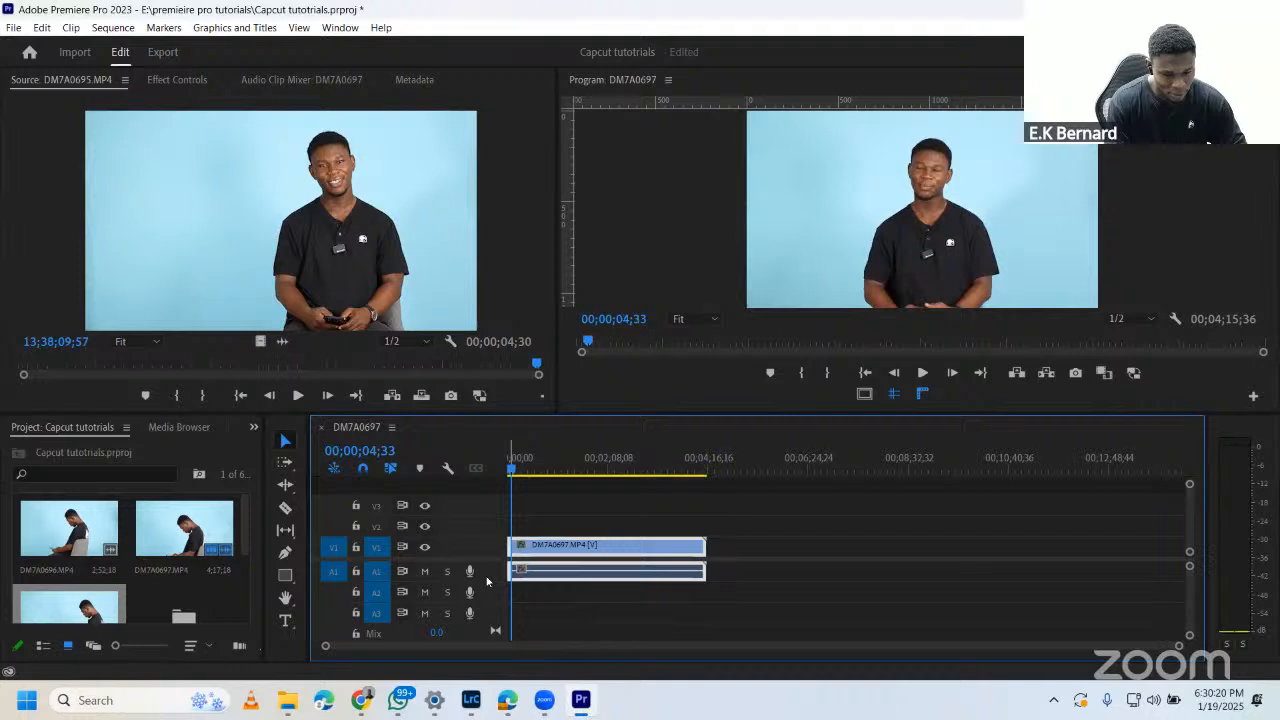
# Step: Split the DM7A0697.MP4 clip's video and audio at 00;00;04;33
pyautogui.press('\\')
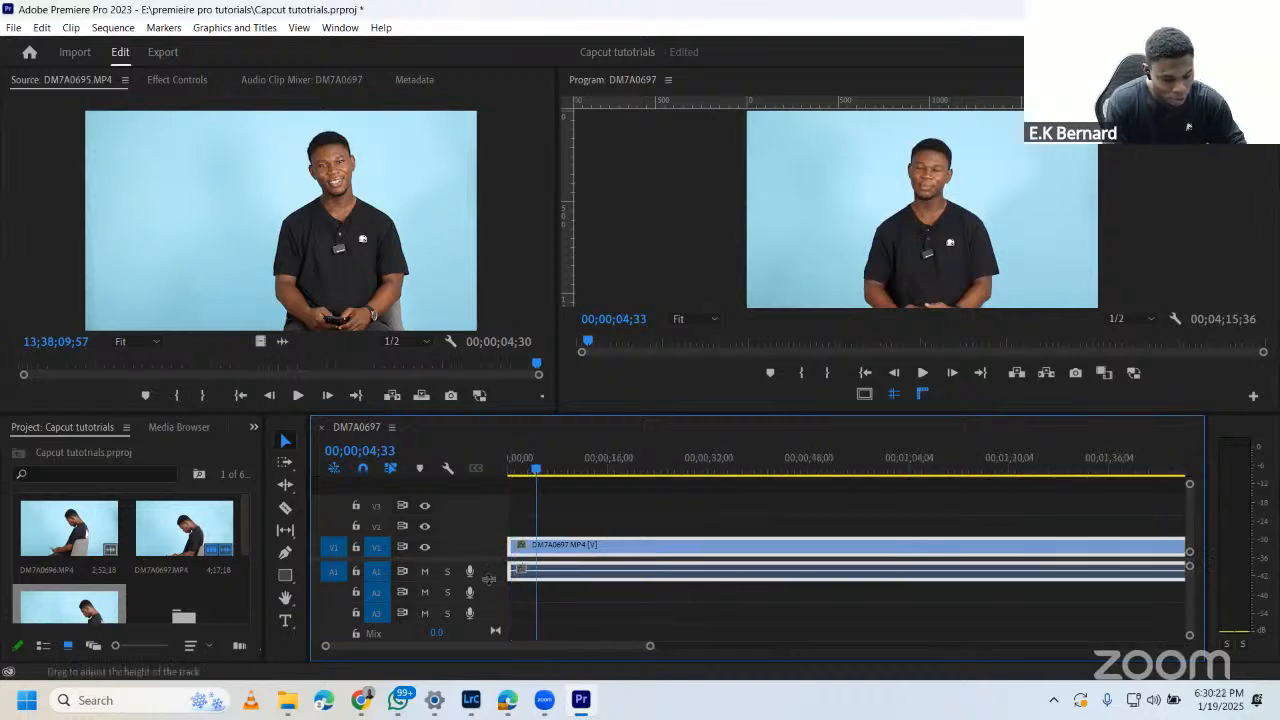
pyautogui.press('=')
pyautogui.press('=')
pyautogui.press('=')
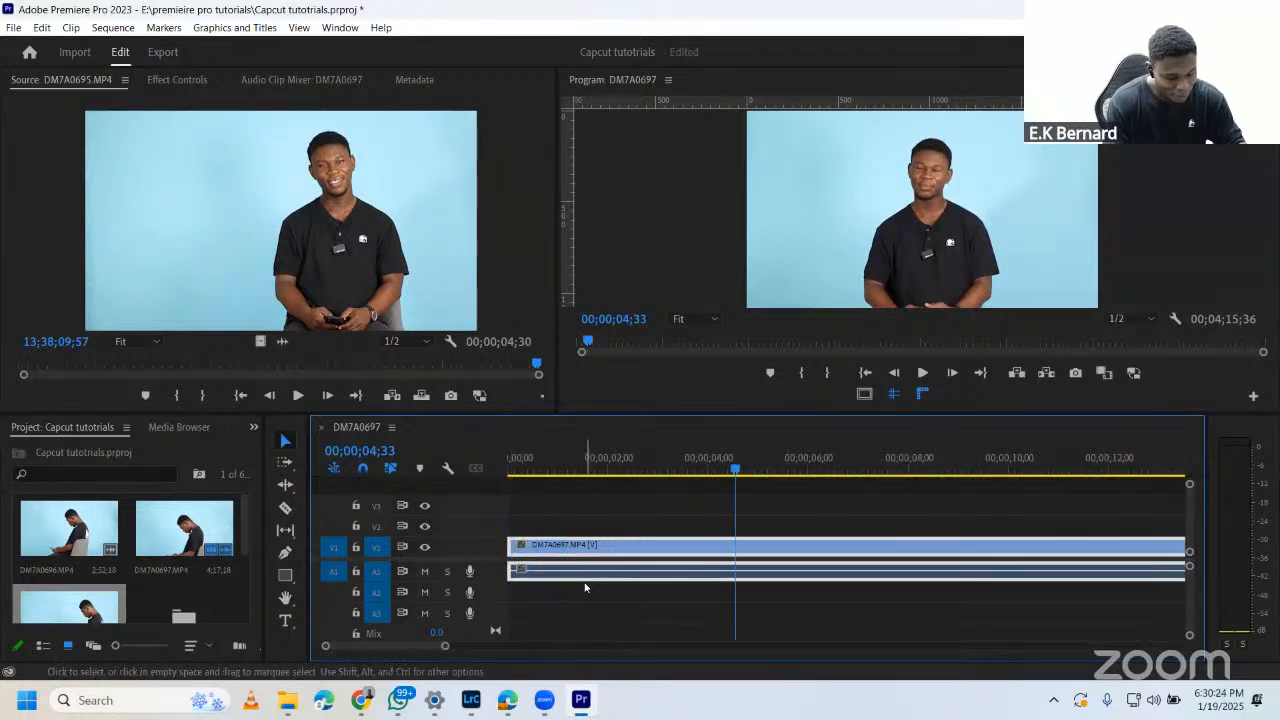
pyautogui.hotkey('ctrl', 'k')
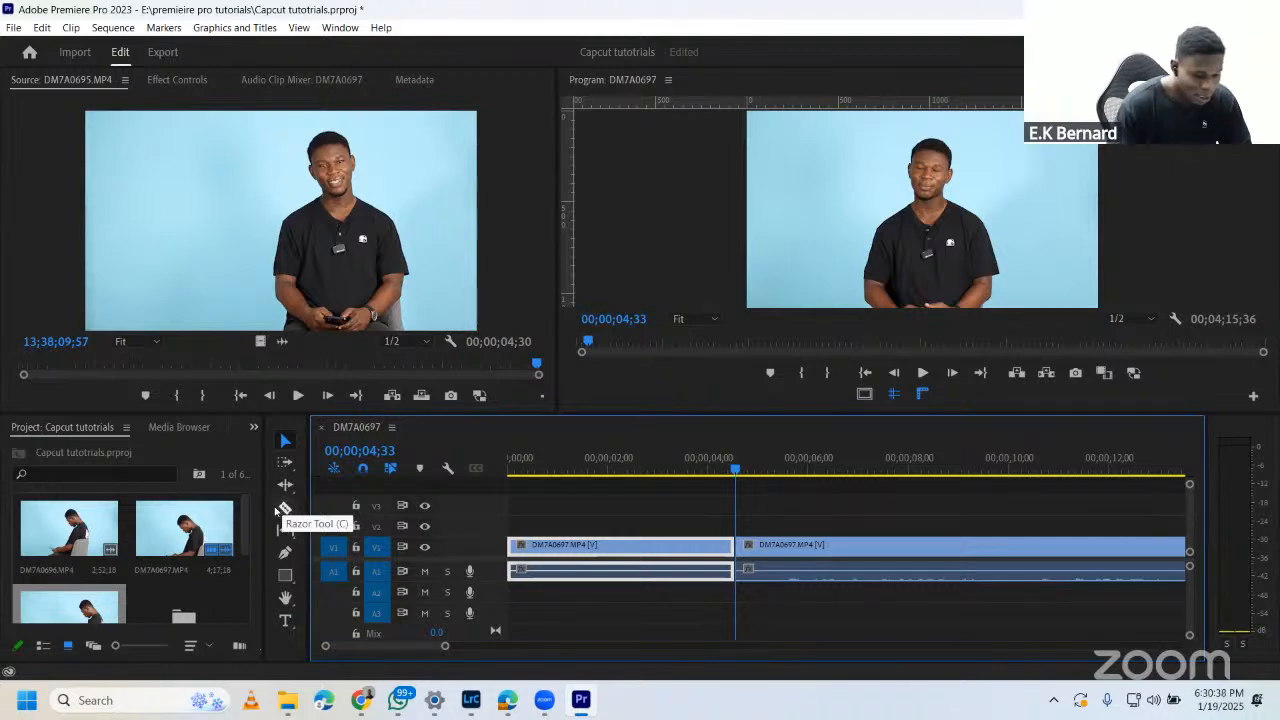
# Step: Try a Razor tool cut within the first clip segment before 00;00;04;33, and undo that cut
pyautogui.click(285, 509)
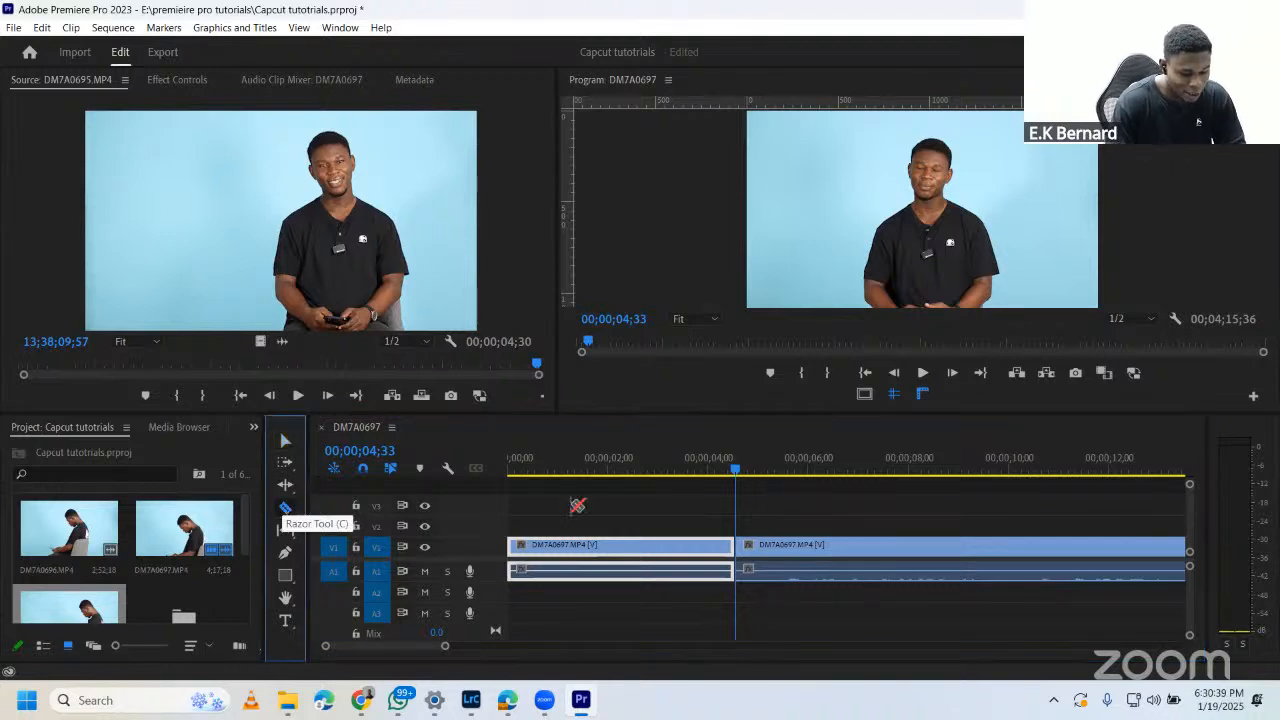
pyautogui.click(686, 548)
pyautogui.hotkey('ctrl', 'z')
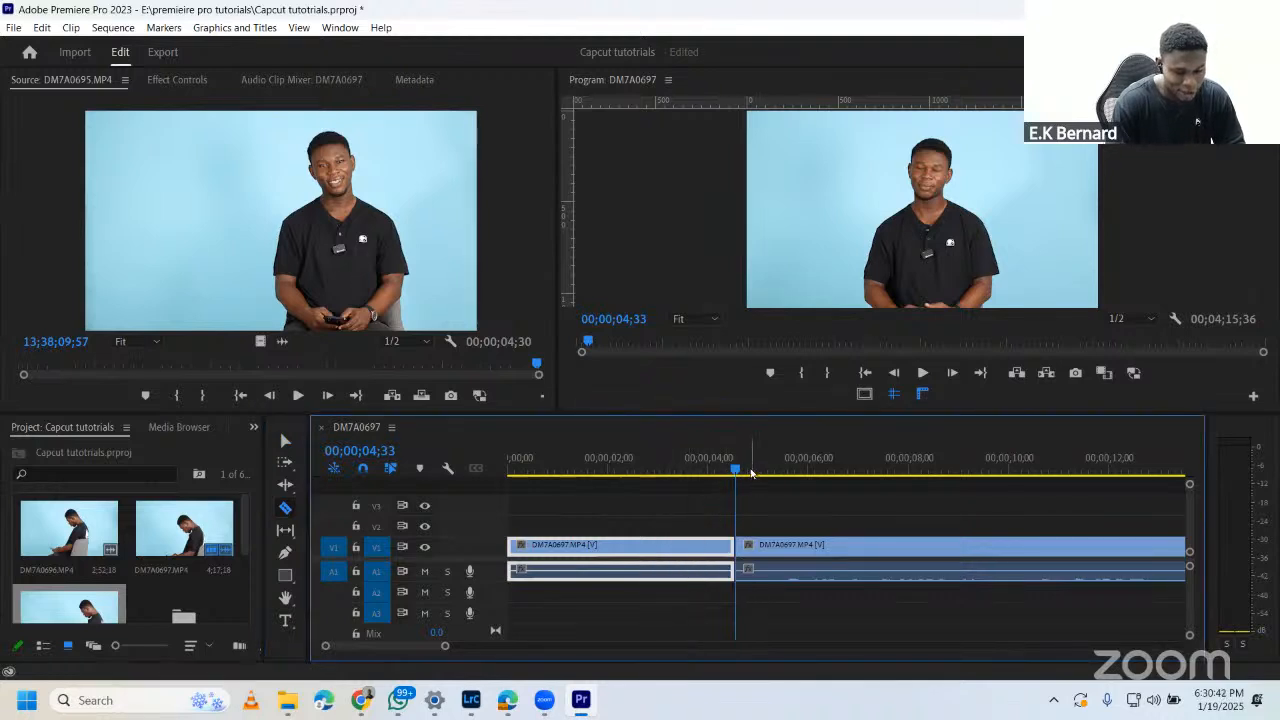
# Step: With the Selection tool active, split the first segment at 00;00;03;39 and undo the split
pyautogui.press('v')
pyautogui.moveTo(736, 470); pyautogui.dragTo(691, 468)
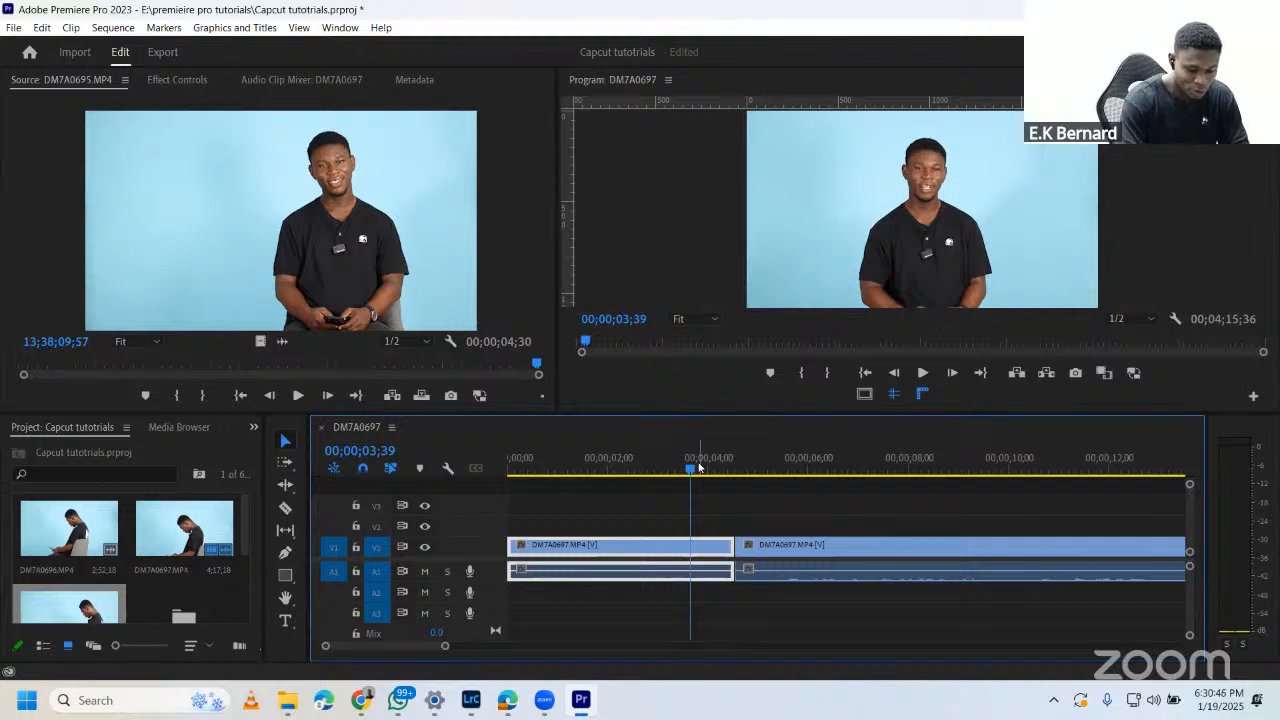
pyautogui.hotkey('ctrl', 'k')
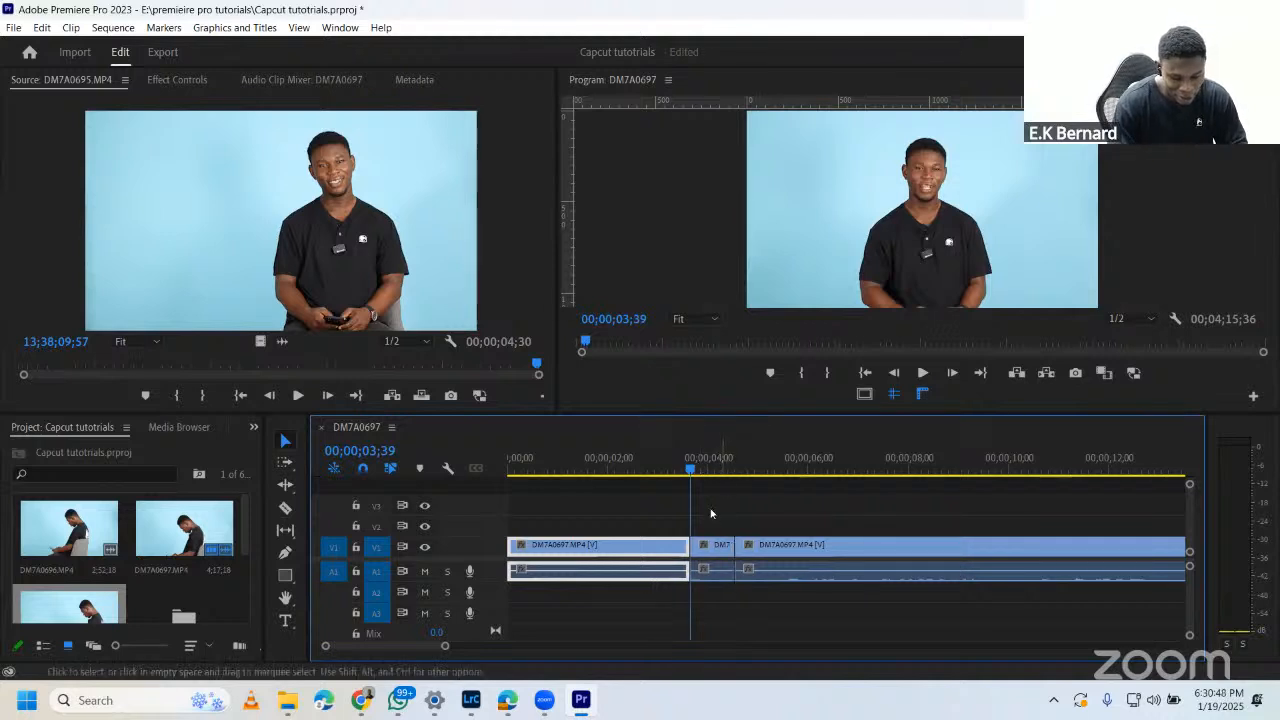
pyautogui.hotkey('ctrl', 'z')
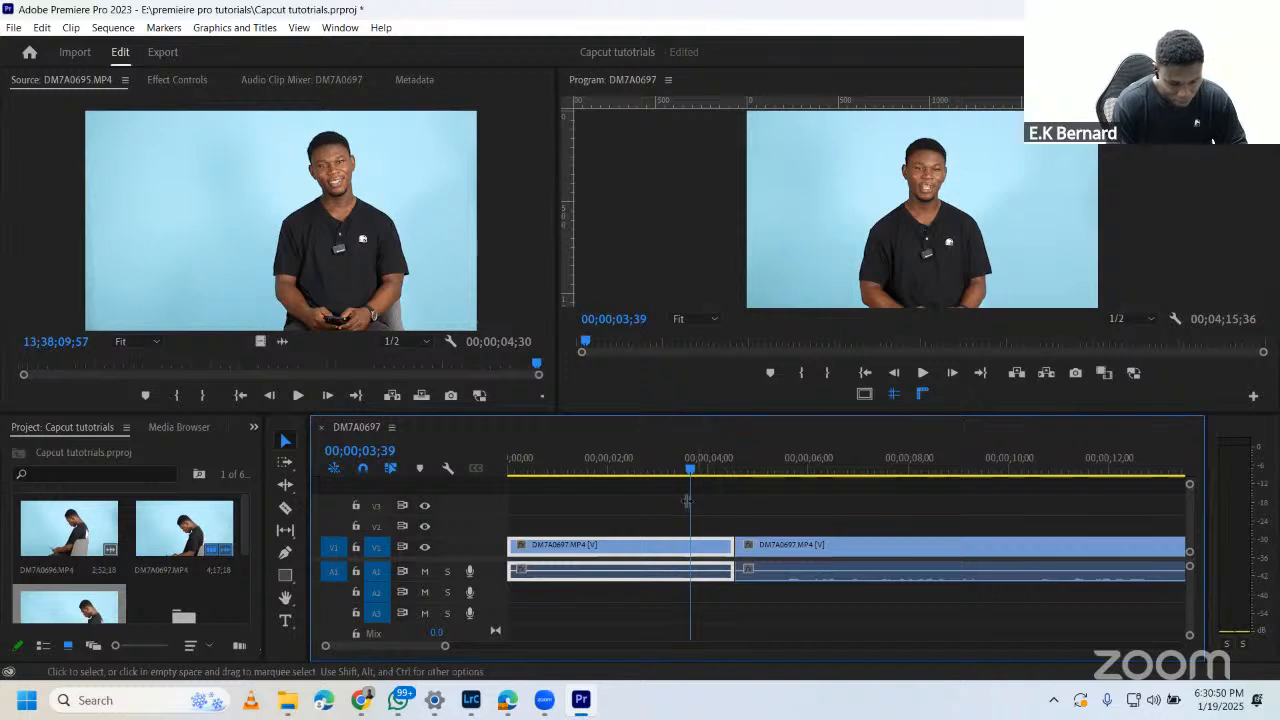
# Step: Play the sequence from near its start across the cut, stopping at 00;00;11;19
pyautogui.moveTo(590, 479); pyautogui.dragTo(550, 468)
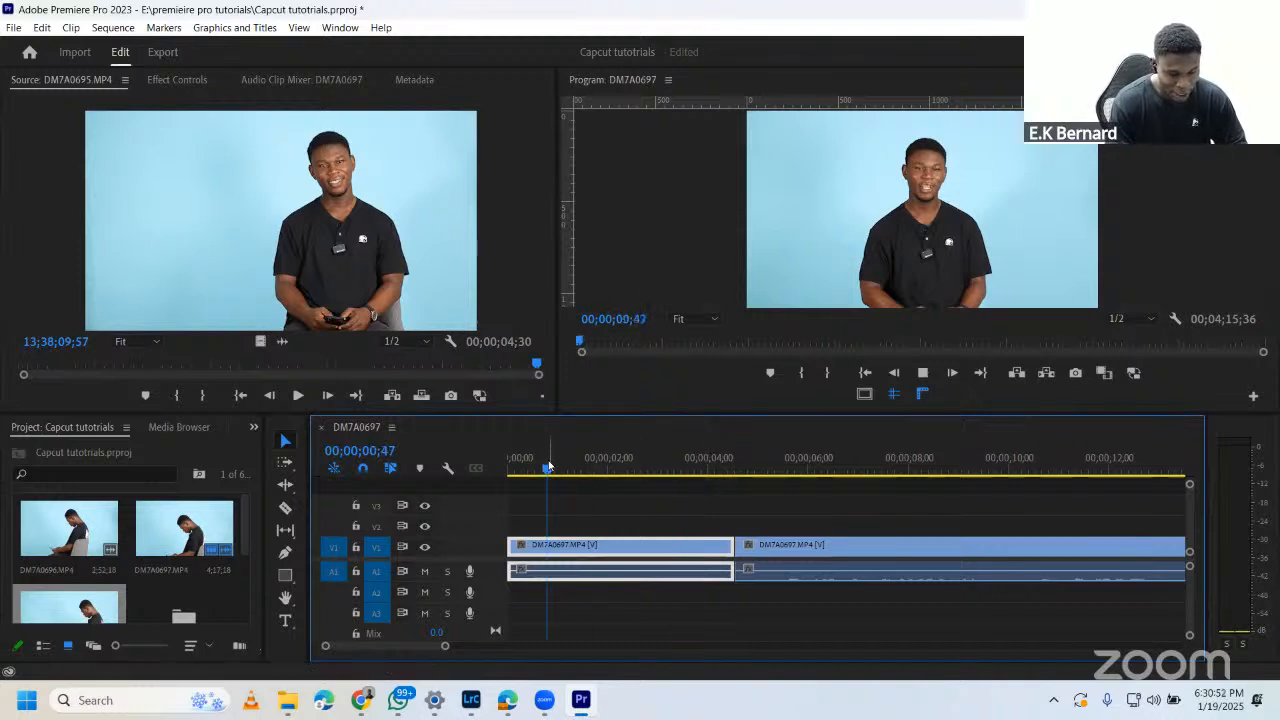
pyautogui.press('space')
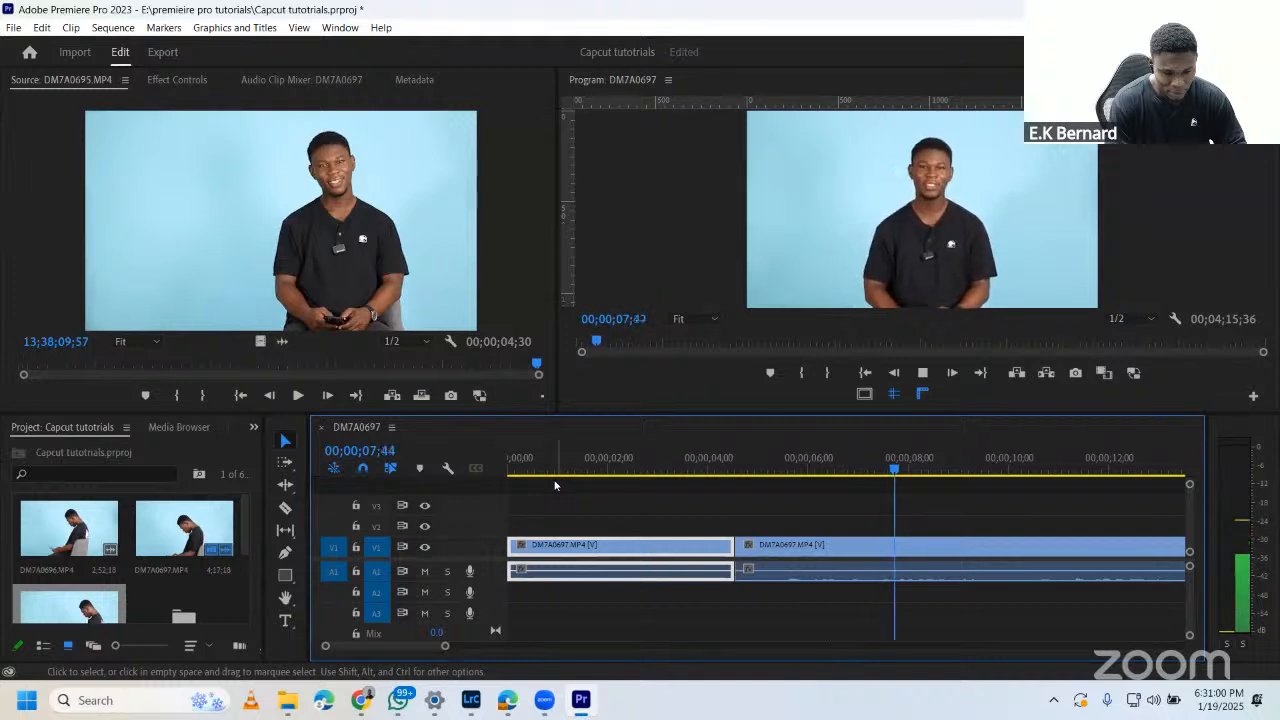
pyautogui.press('space')
pyautogui.press('space')
pyautogui.press('-')
pyautogui.press('-')
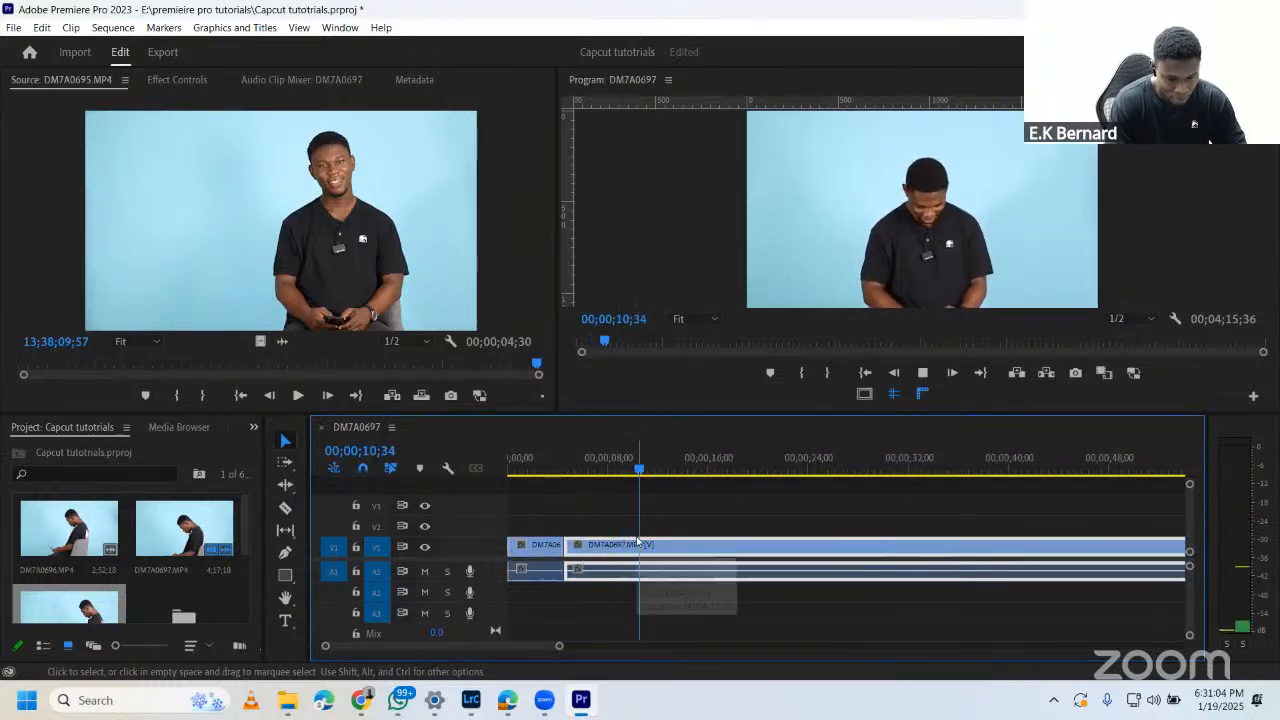
pyautogui.press('space')
# Step: Replay the passage just after 00;00;09;00 at a closer timeline scale, and return the playhead to 00;00;09;13
pyautogui.press('=')
pyautogui.press('=')
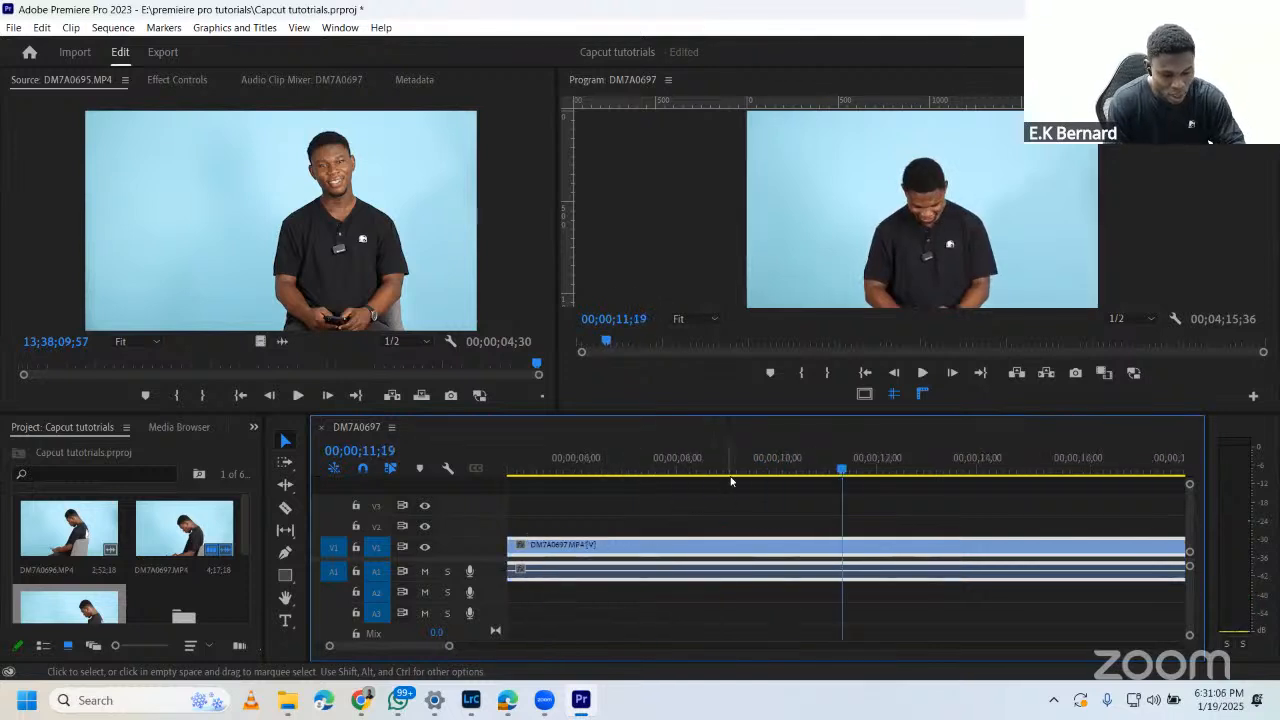
pyautogui.click(741, 467)
pyautogui.press('space')
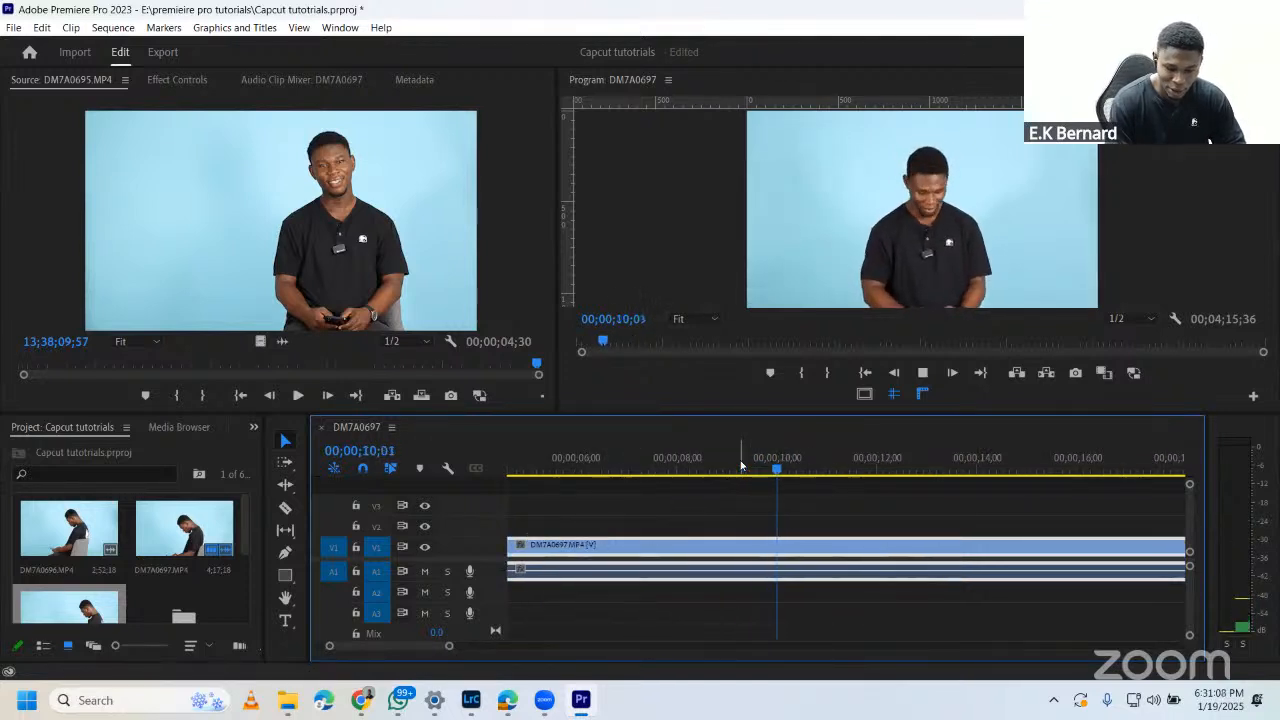
pyautogui.press('space')
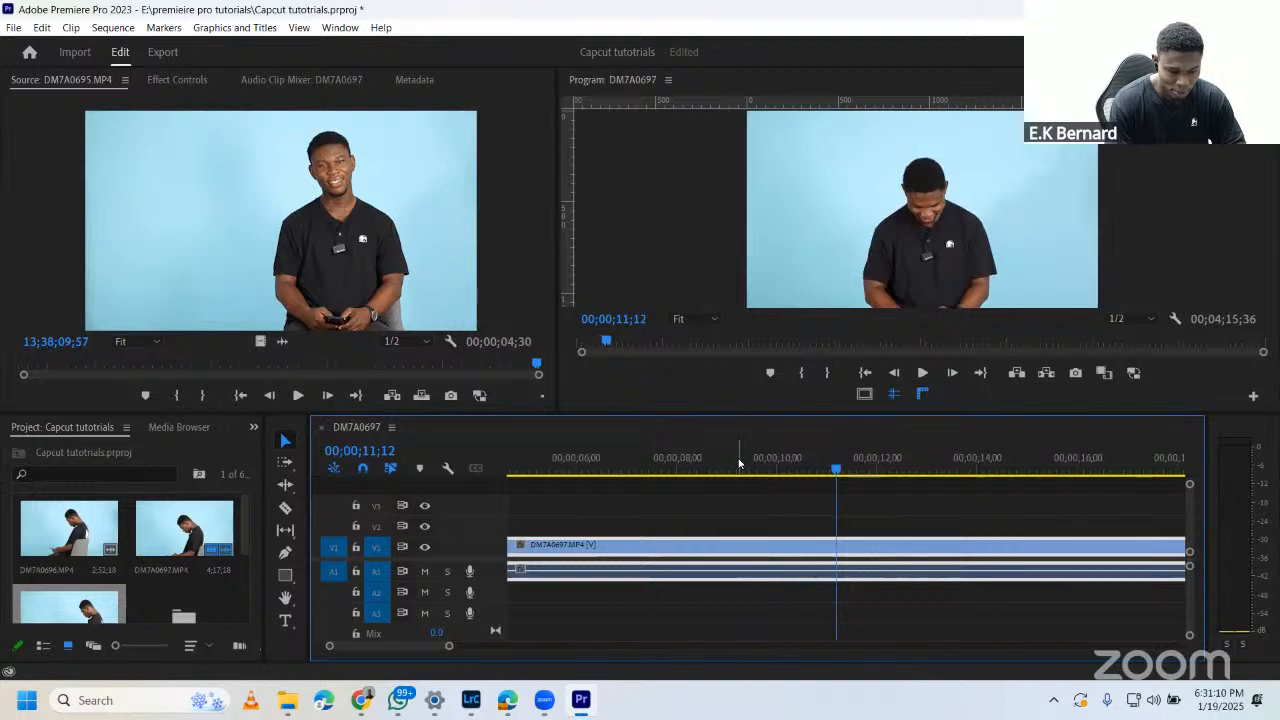
pyautogui.click(737, 467)
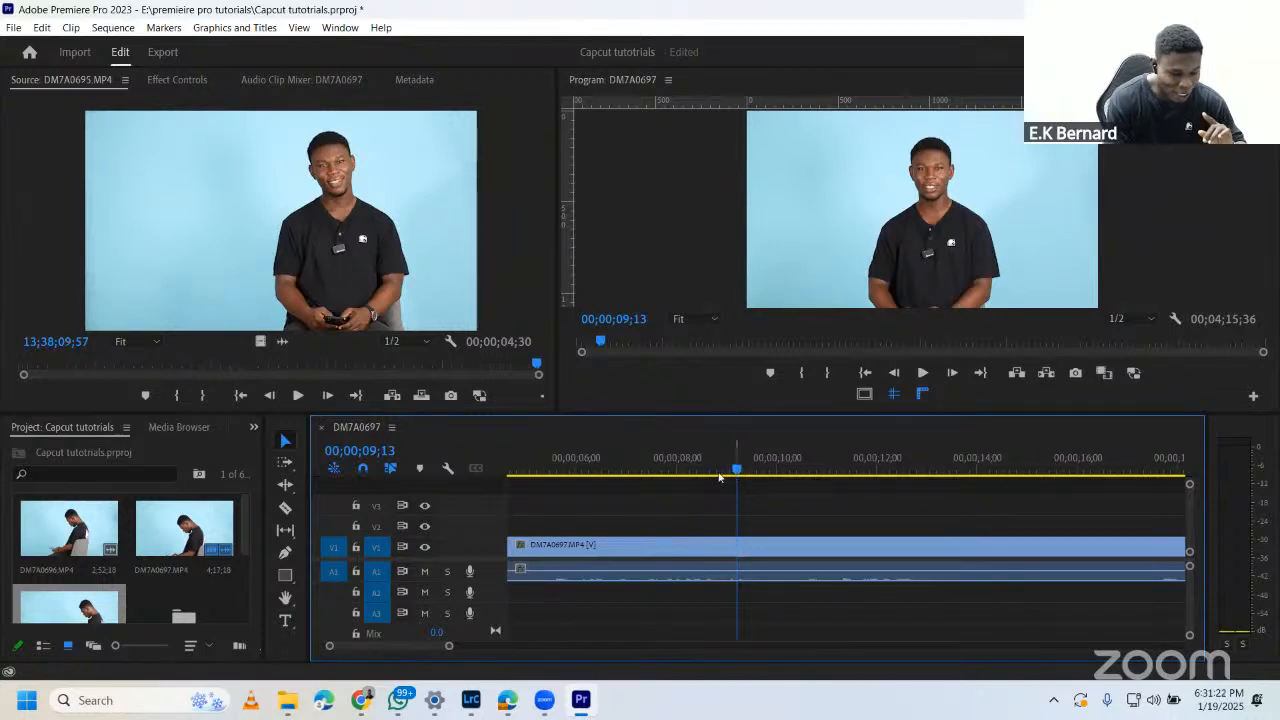
# Step: Enlarge the timeline panel and expand the track heights to examine the audio waveform at wide and close scales
pyautogui.moveTo(630, 411); pyautogui.dragTo(631, 366)
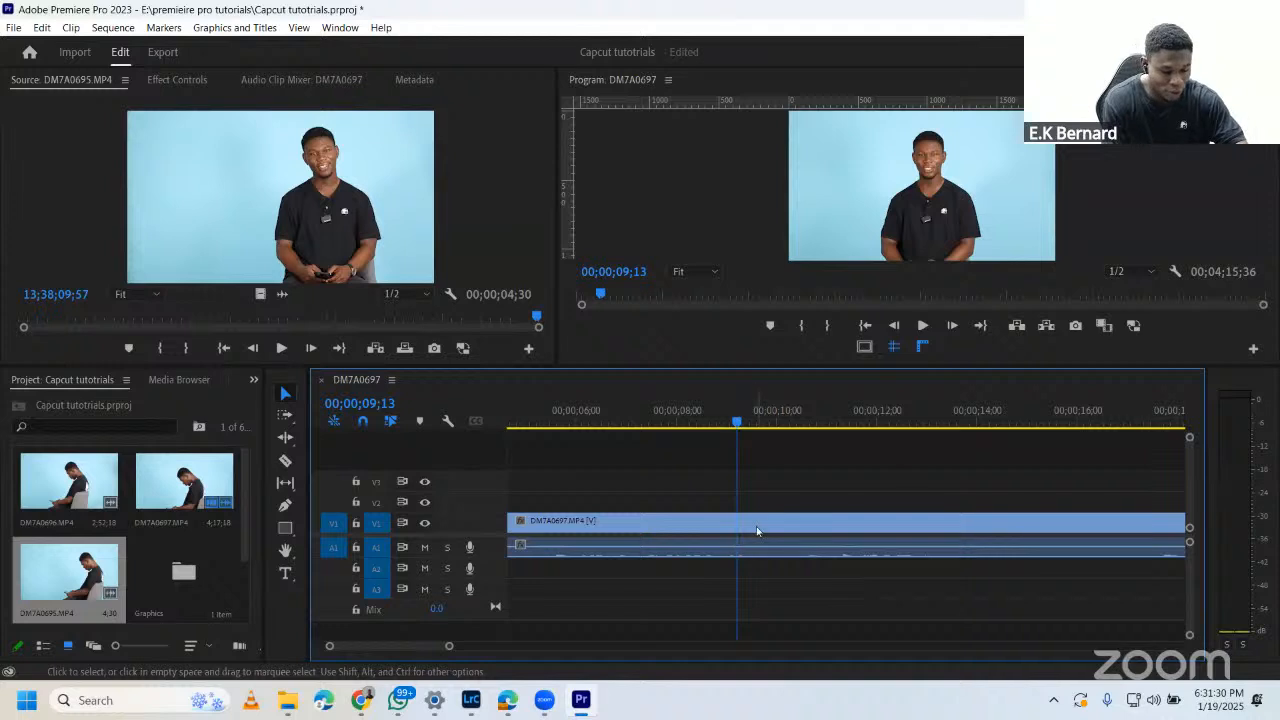
pyautogui.hotkey('shift', '=')
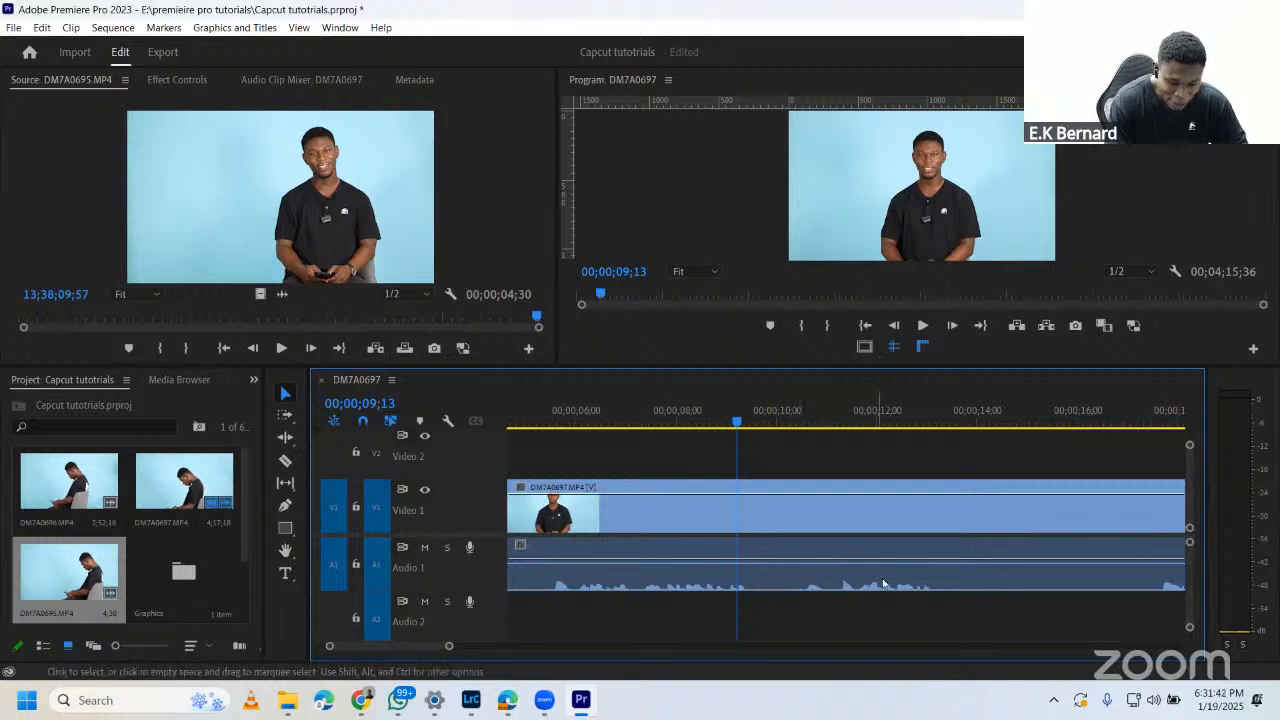
pyautogui.press('-')
pyautogui.press('-')
pyautogui.press('-')
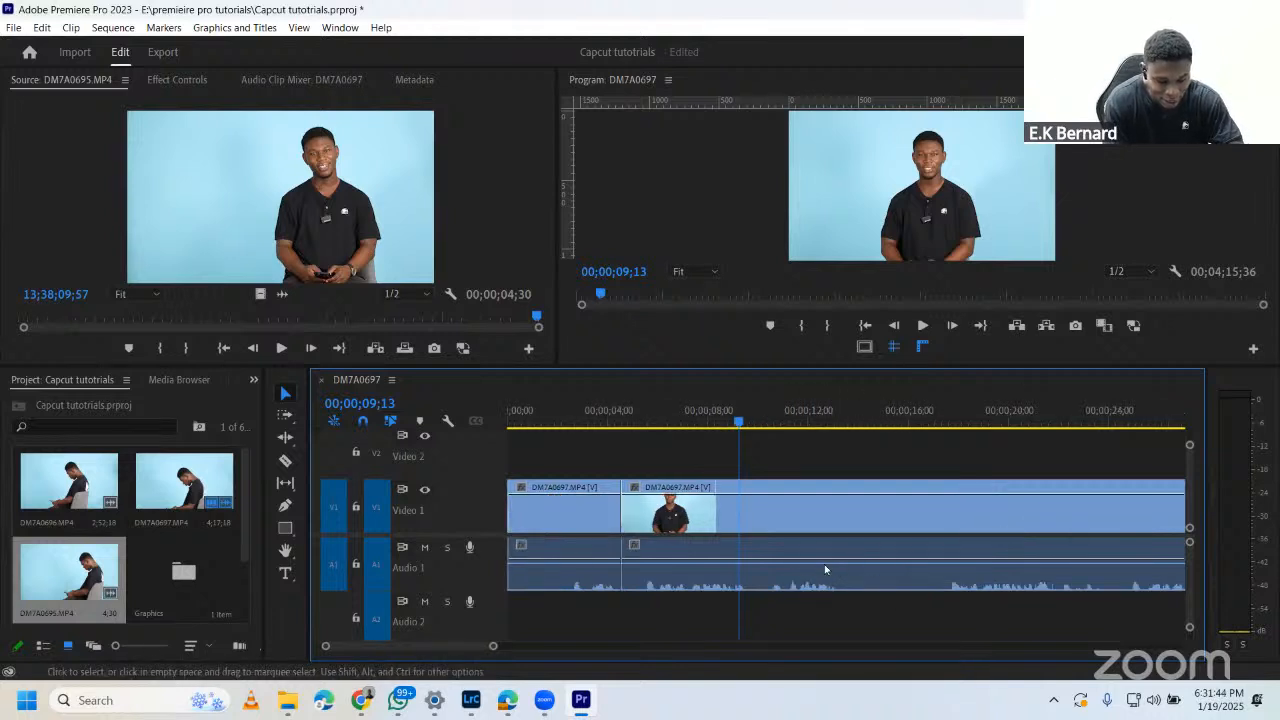
pyautogui.press('=')
pyautogui.press('=')
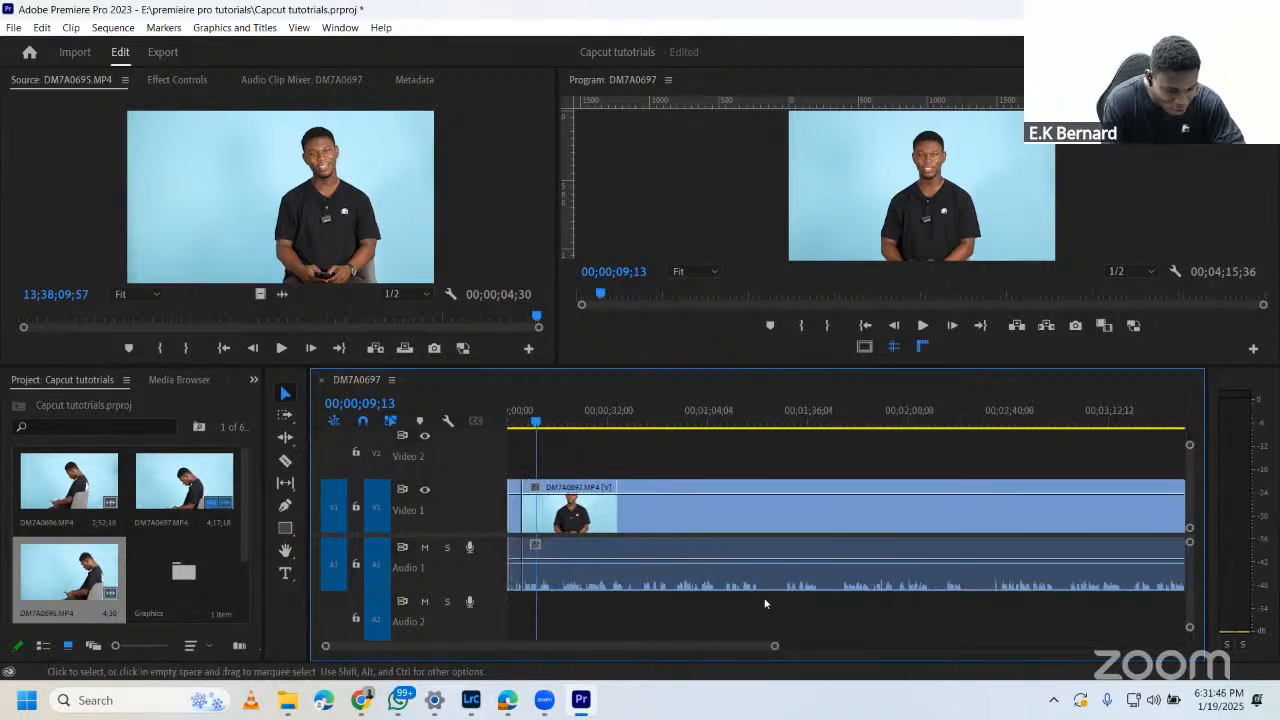
pyautogui.press('=')
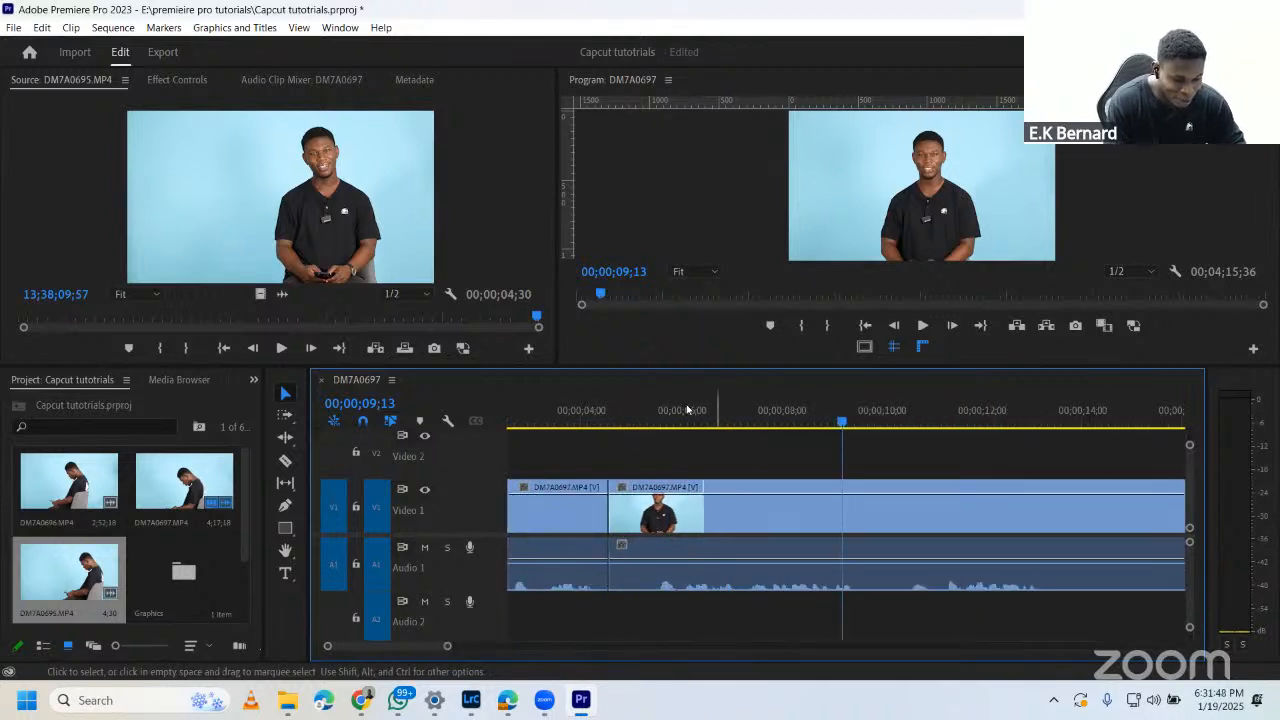
# Step: Play the second segment from 00;00;05;05 and split it at 00;00;09;49
pyautogui.click(636, 425)
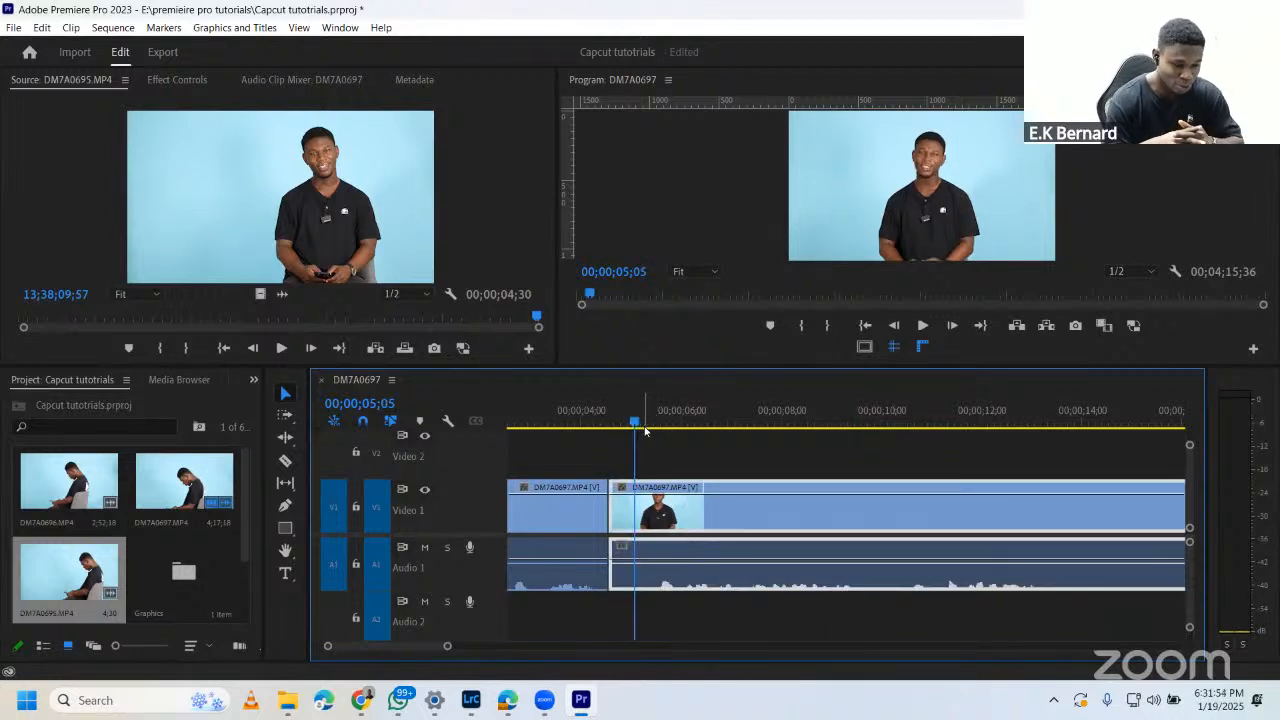
pyautogui.press('space')
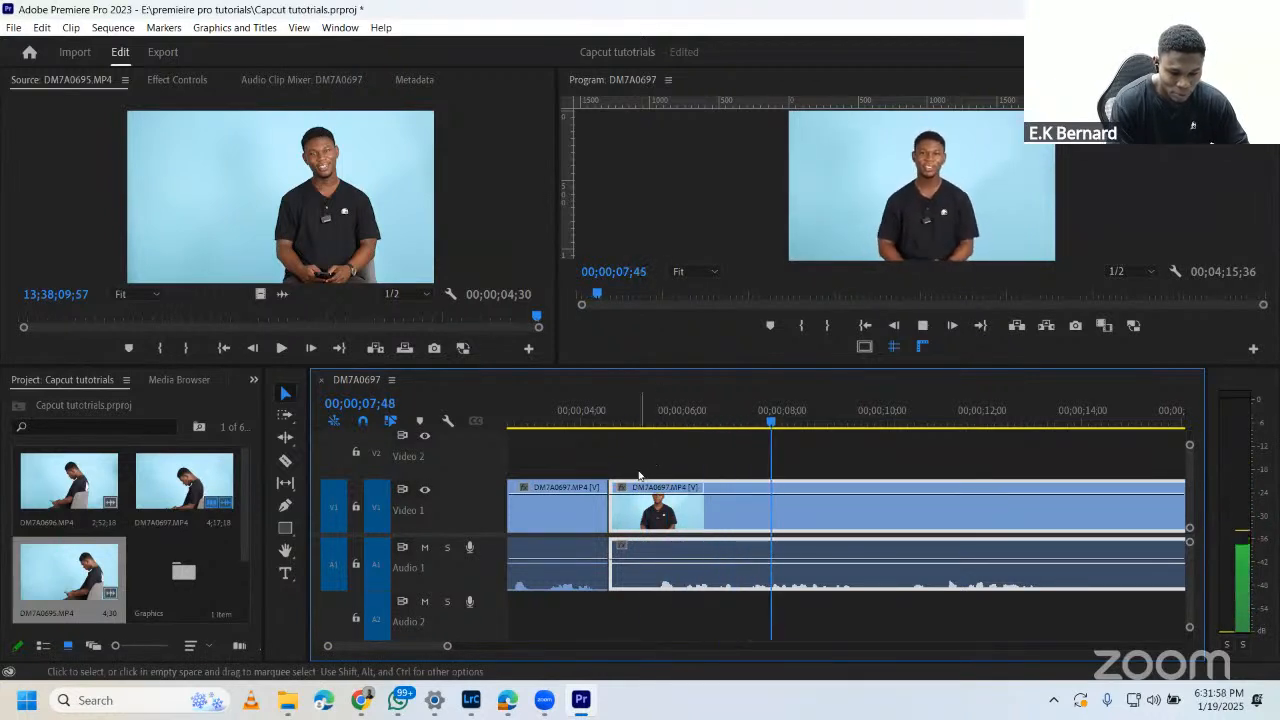
pyautogui.press('space')
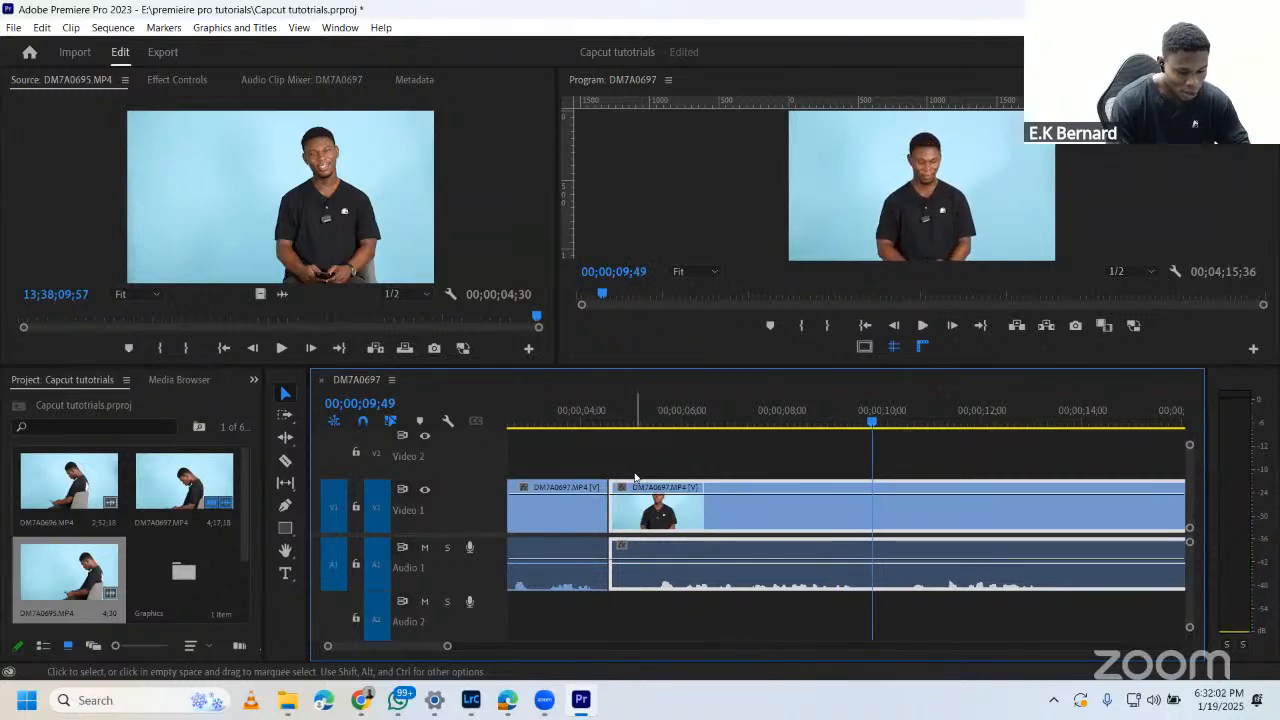
pyautogui.hotkey('ctrl', 'k')
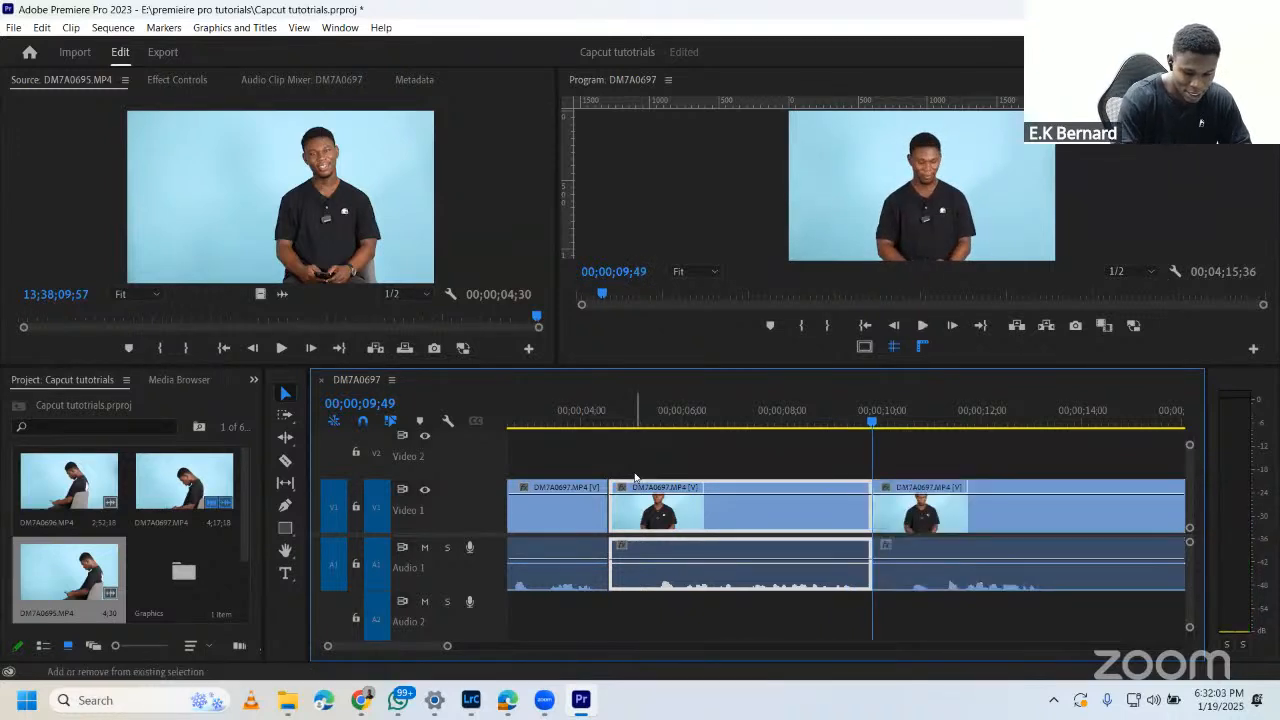
# Step: Replay the opening of the middle segment from 00;00;04;33, and enlarge the Source and Program monitors by shortening the timeline panel
pyautogui.click(609, 420)
pyautogui.press('space')
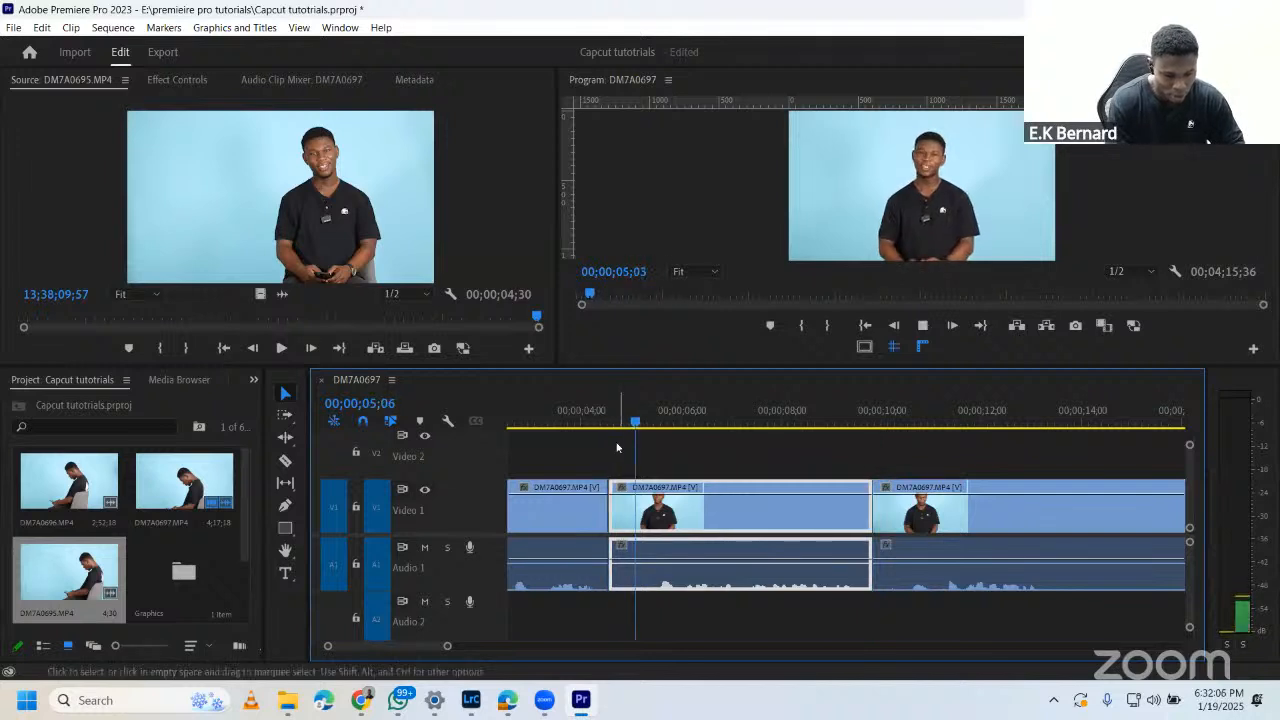
pyautogui.moveTo(634, 426)
pyautogui.mouseDown()
pyautogui.moveTo(654, 424)
pyautogui.moveTo(623, 424)
pyautogui.mouseUp()
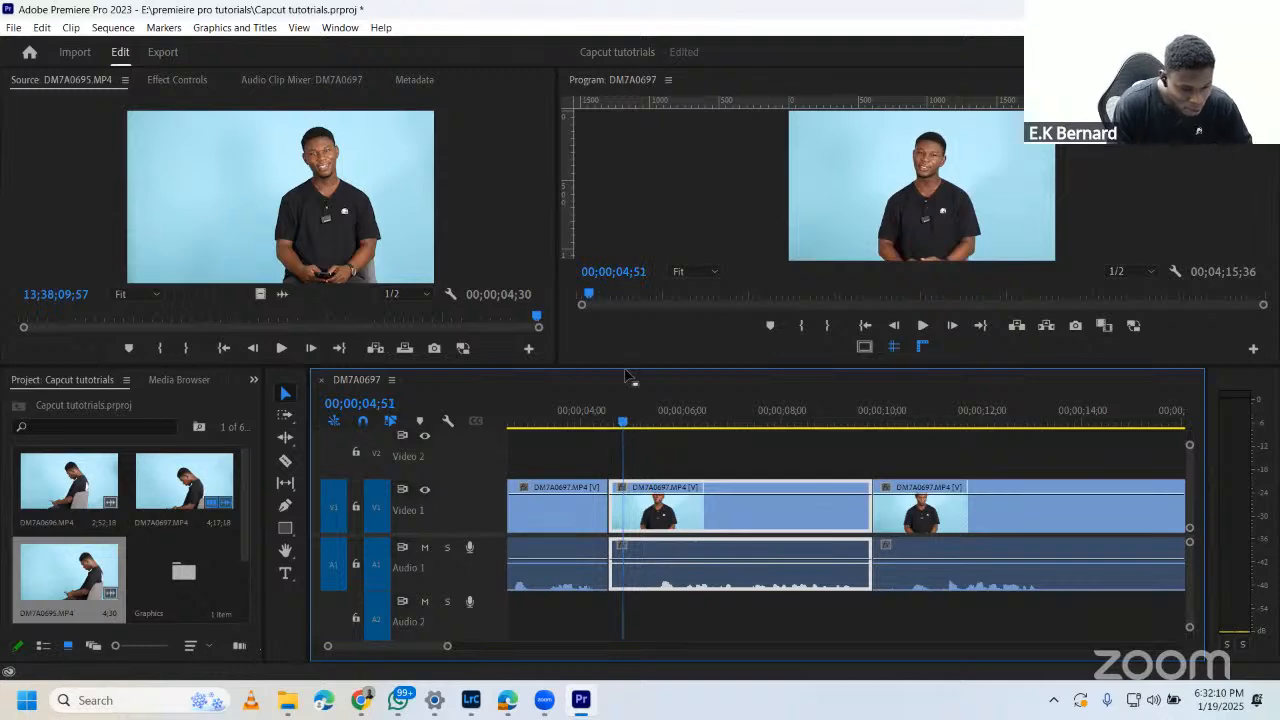
pyautogui.moveTo(626, 366); pyautogui.dragTo(607, 456)
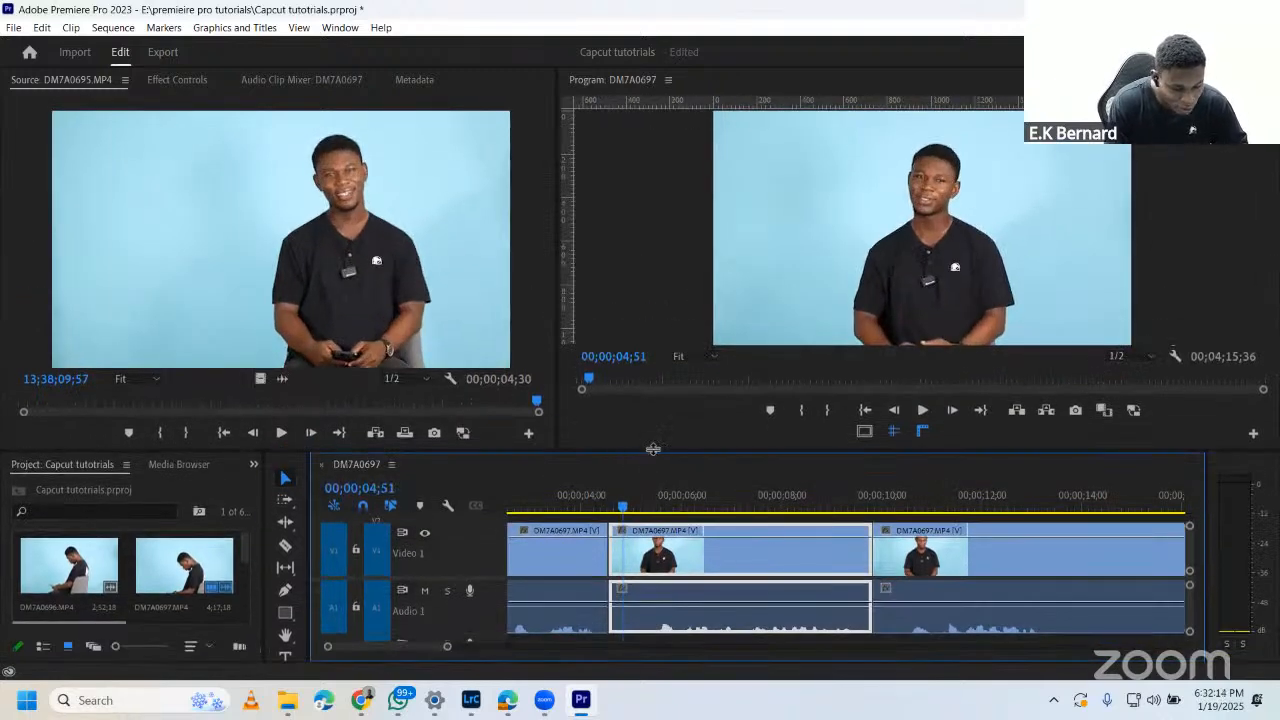
pyautogui.moveTo(653, 449); pyautogui.dragTo(653, 428)
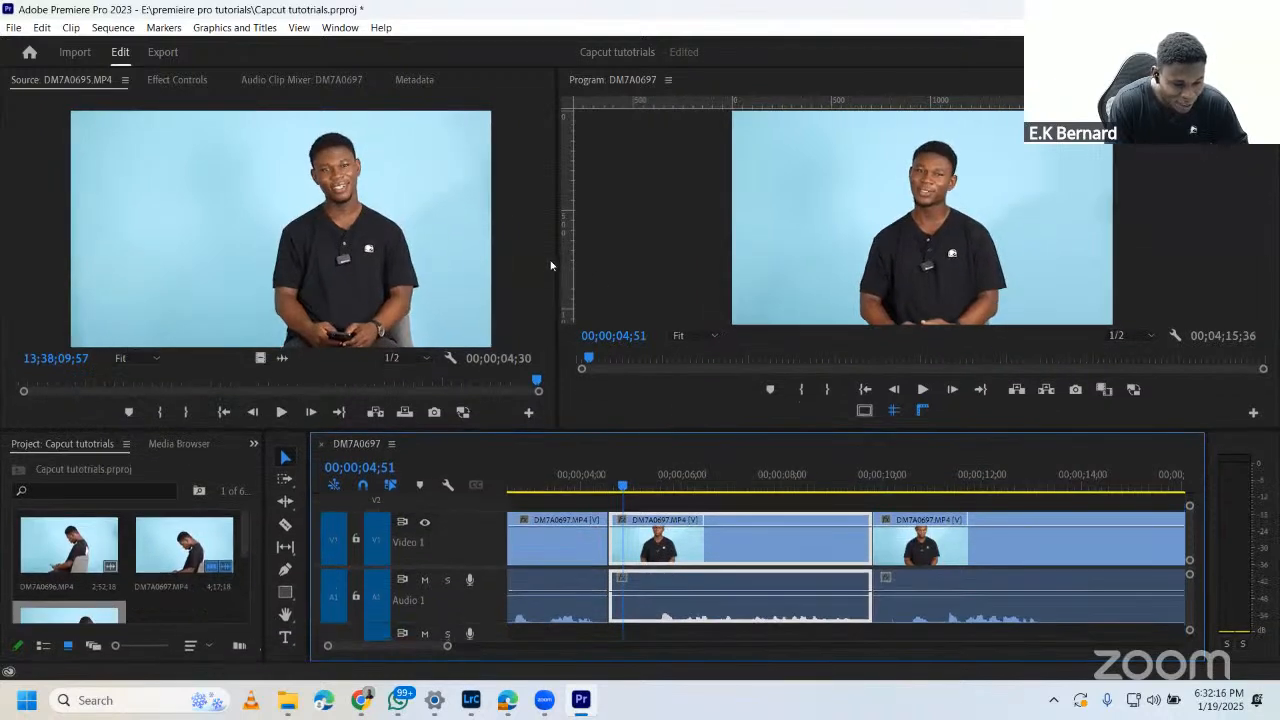
# Step: Play the middle segment from its start at 00;00;04;33 in short stretches, stopping at 00;00;05;25
pyautogui.click(608, 482)
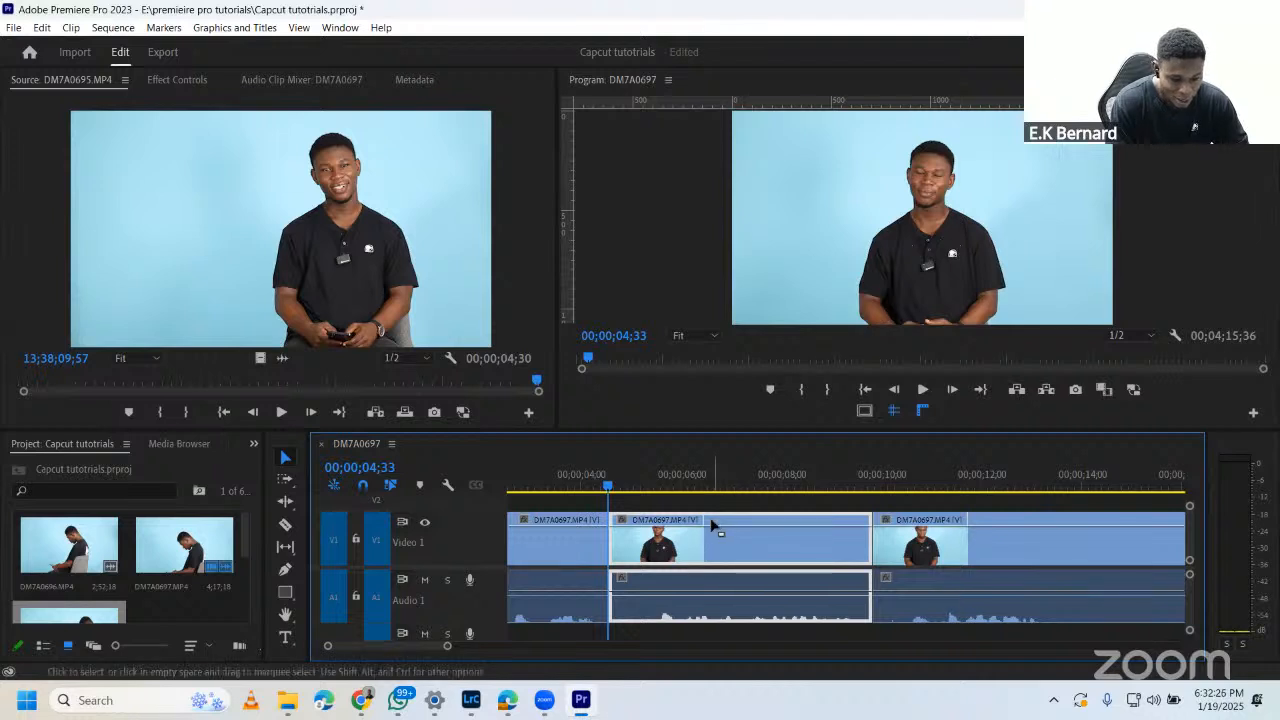
pyautogui.press('space')
pyautogui.press('space')
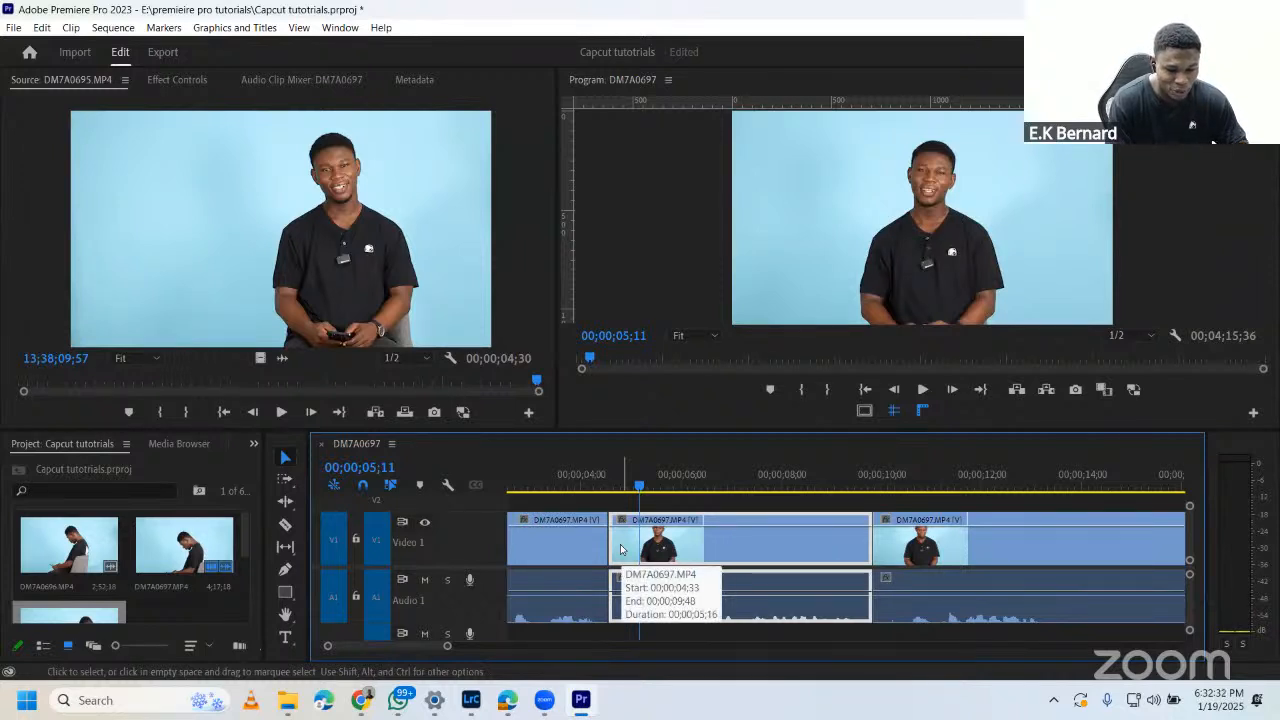
pyautogui.press('space')
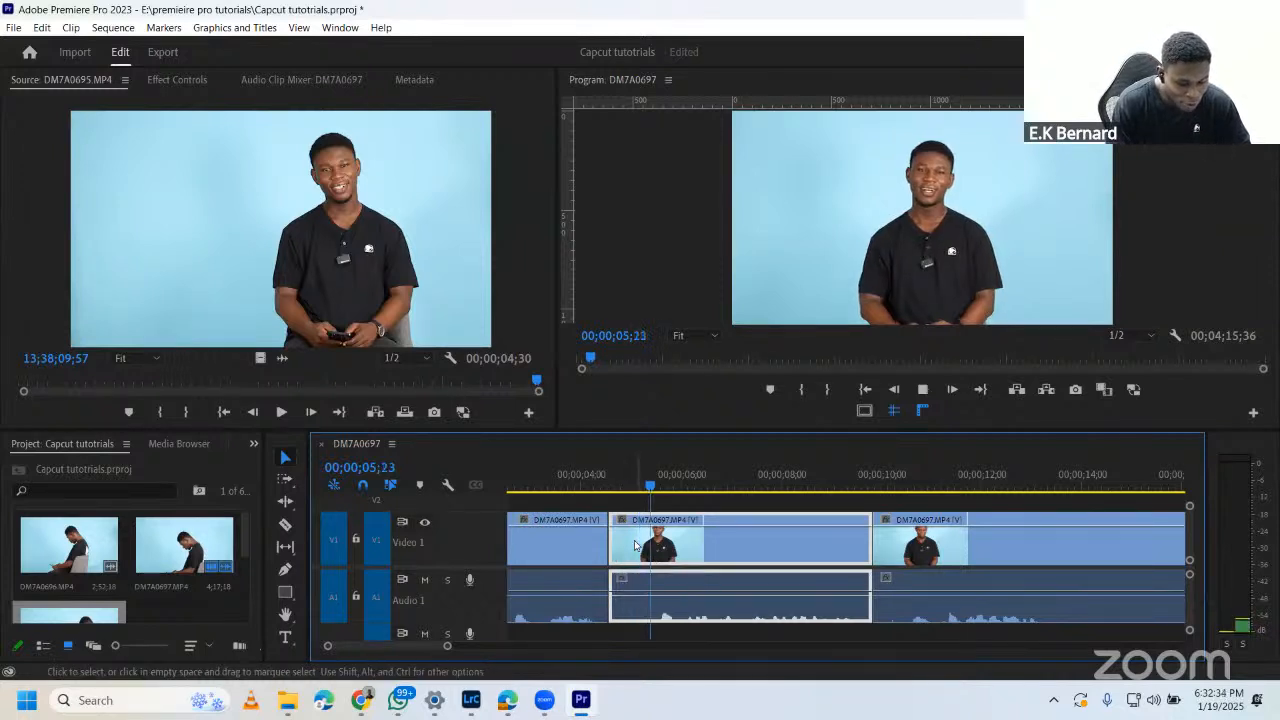
pyautogui.press('space')
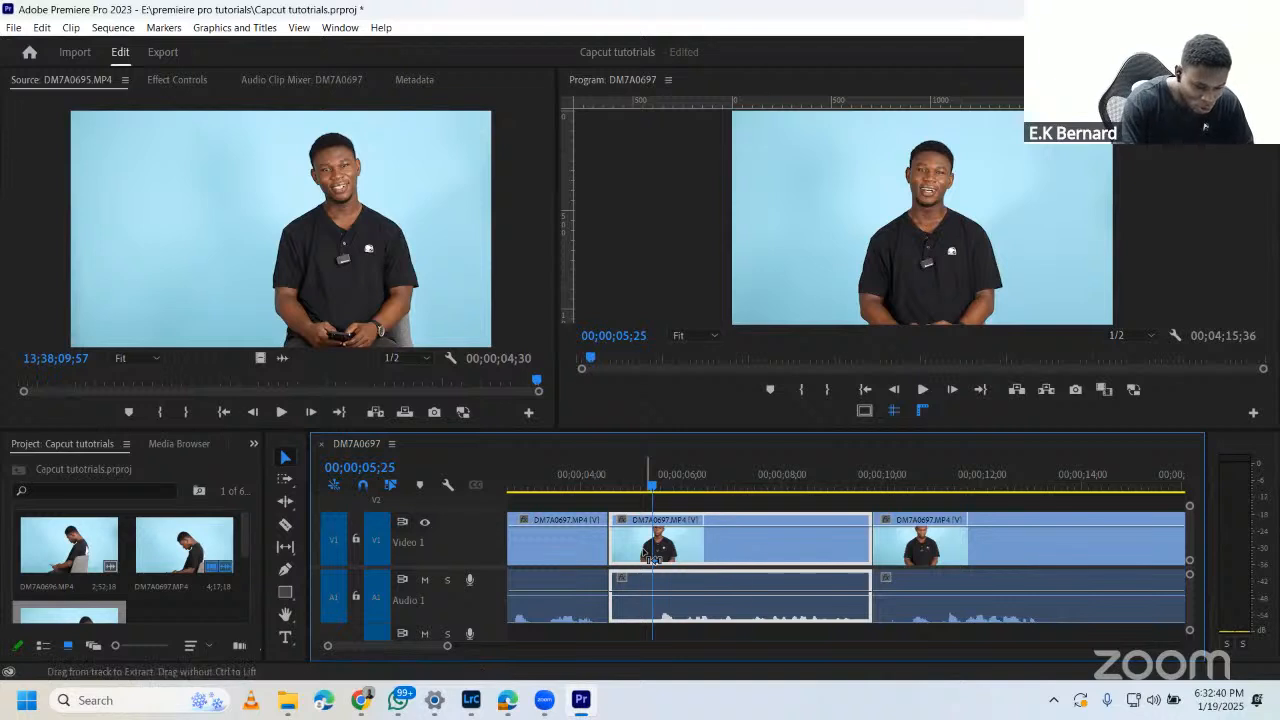
# Step: Split the middle segment at 00;00;05;25 and delete the short piece before the playhead
pyautogui.hotkey('ctrl', 'k')
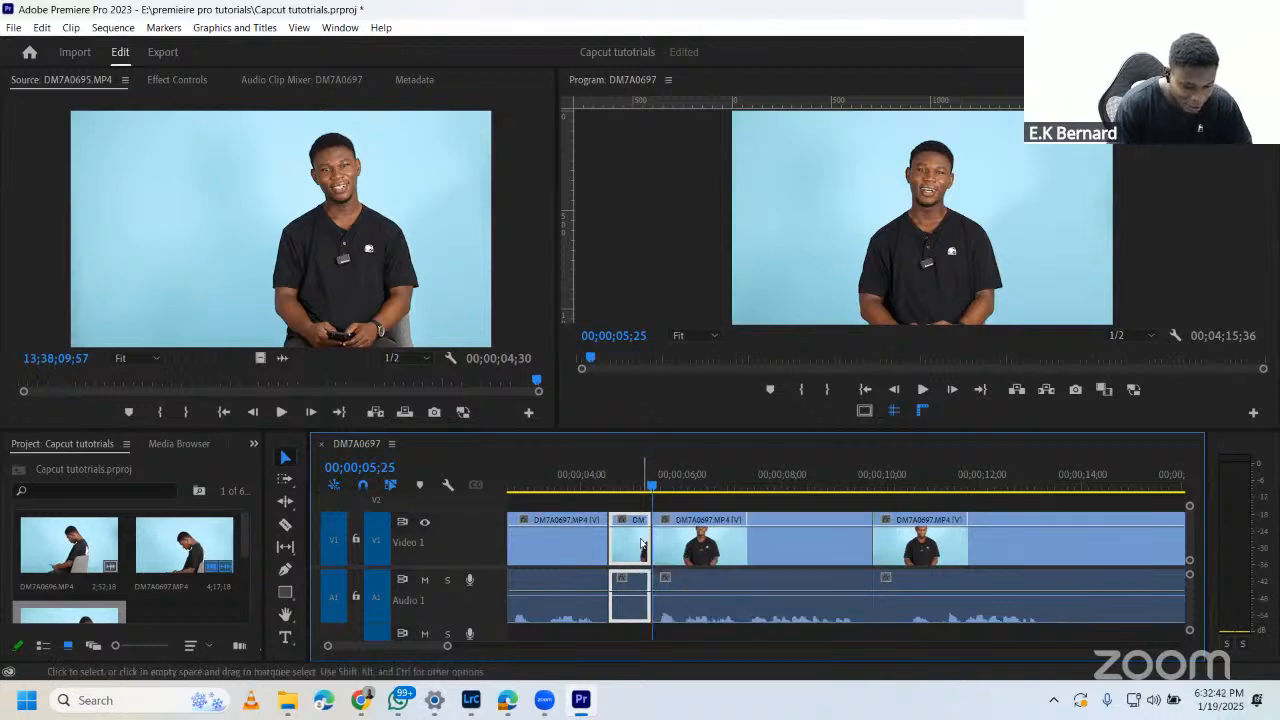
pyautogui.press('Delete')
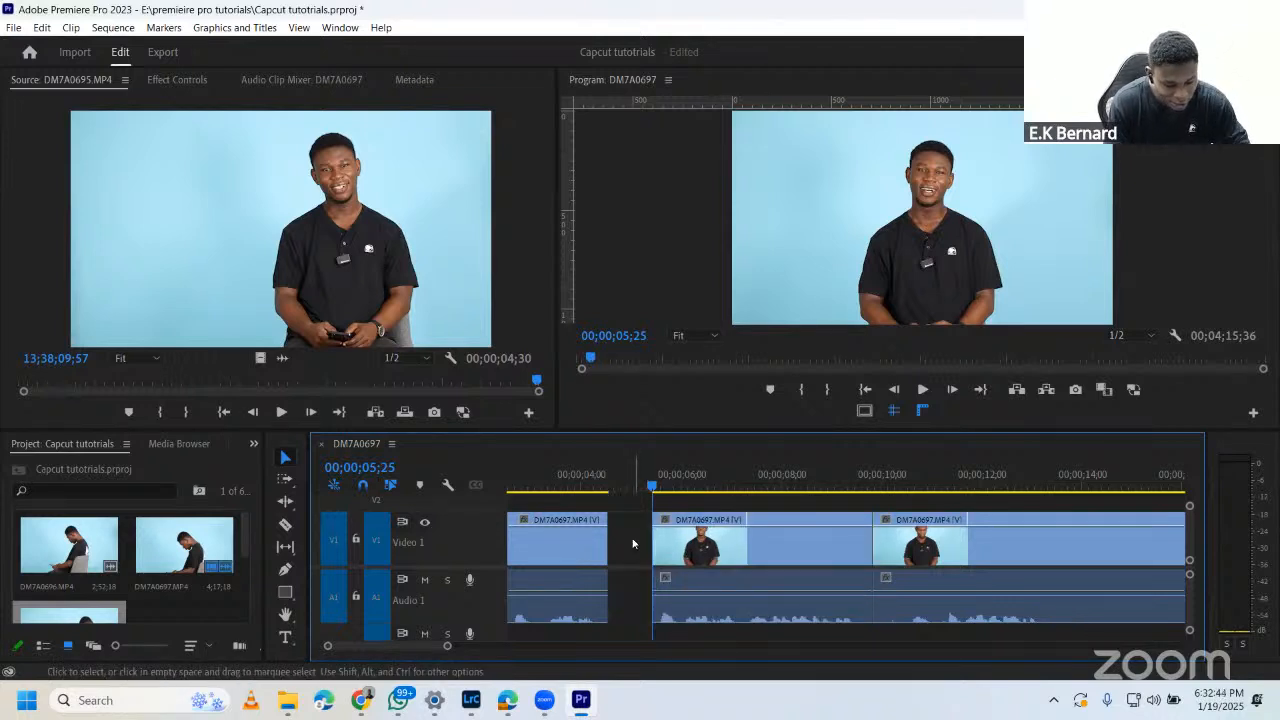
# Step: Close the gap between the first and second segments of the DM7A0697 sequence
pyautogui.press('-')
pyautogui.press('-')
pyautogui.press('-')
pyautogui.press('-')
pyautogui.press('-')
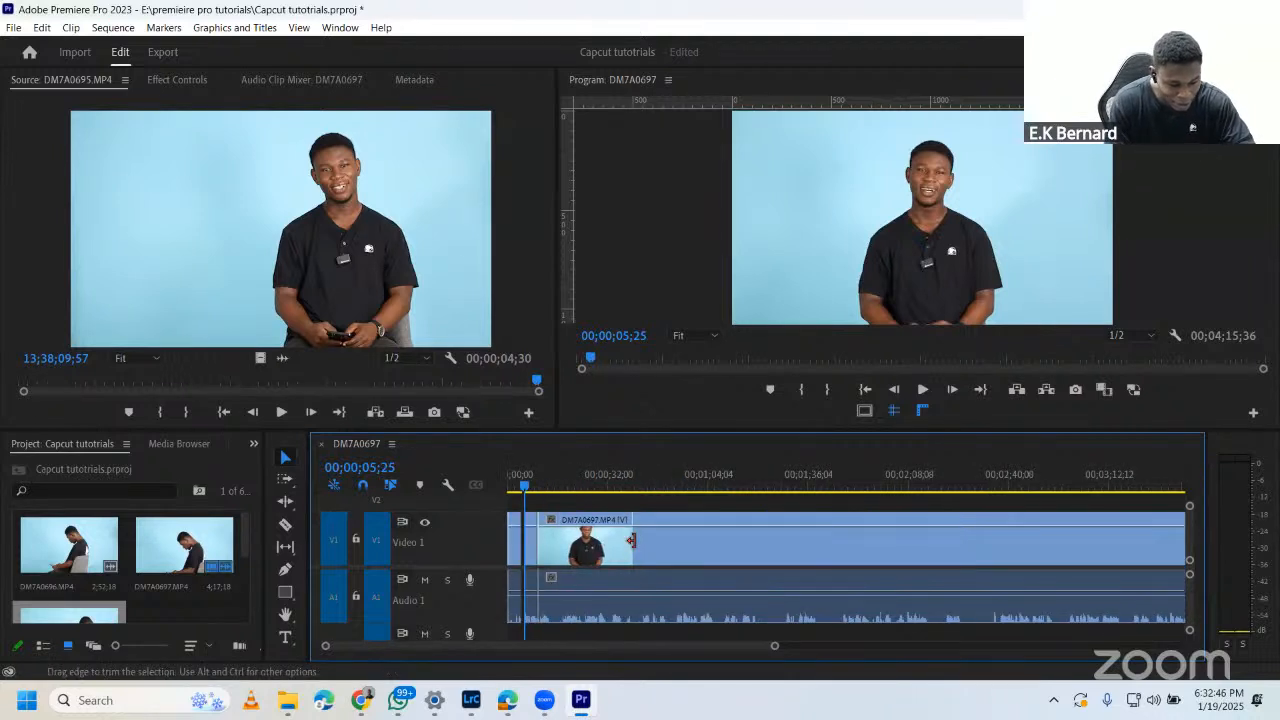
pyautogui.press('-')
pyautogui.moveTo(634, 485); pyautogui.dragTo(562, 487)
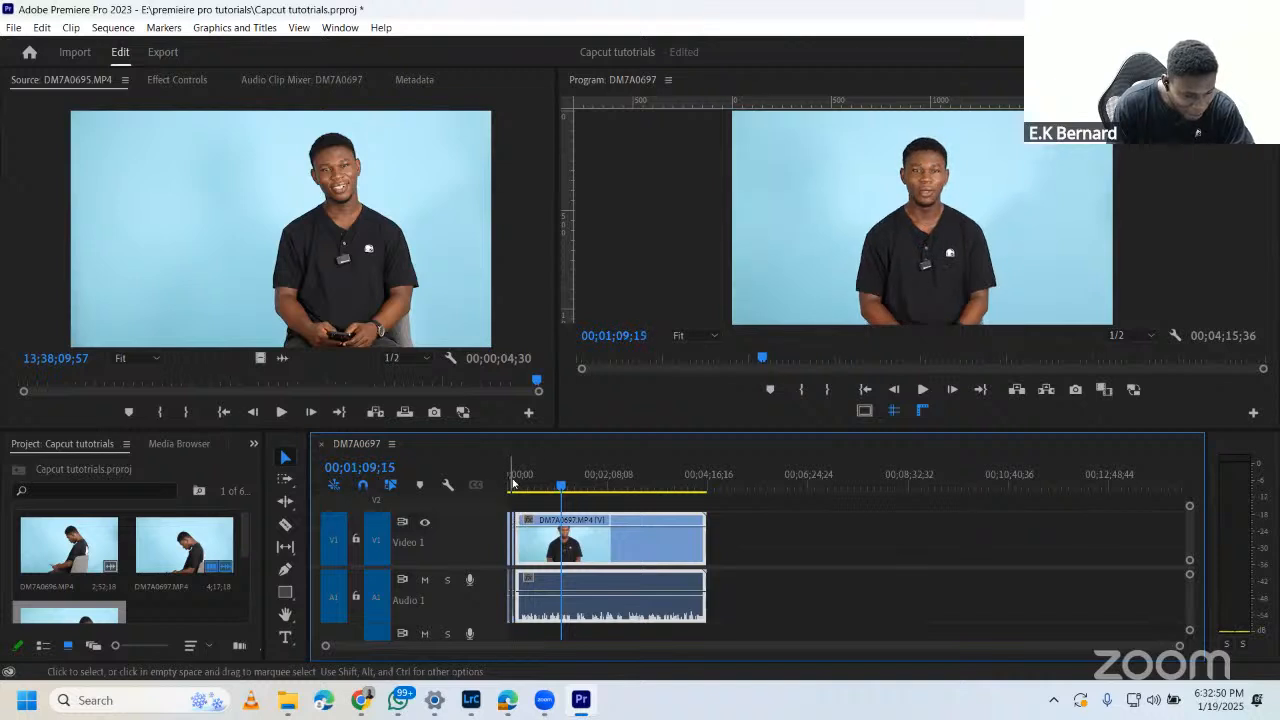
pyautogui.click(515, 487)
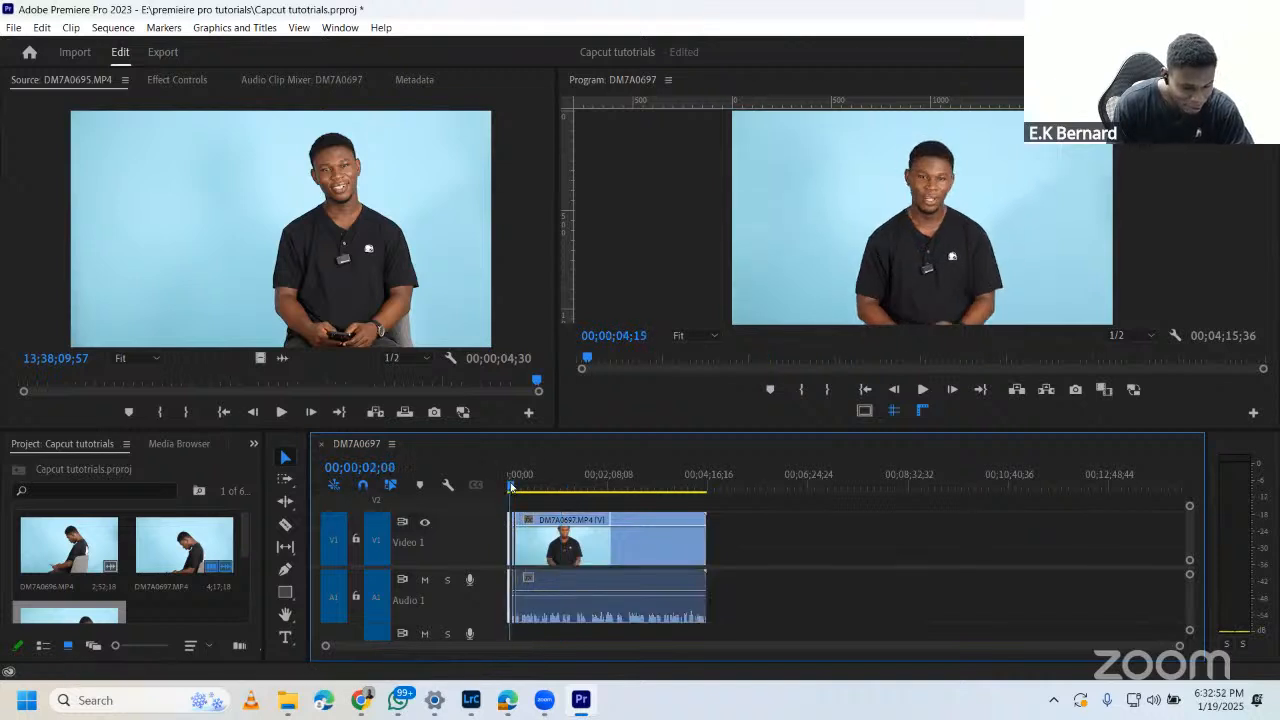
pyautogui.press('=')
pyautogui.press('=')
pyautogui.press('=')
pyautogui.press('=')
pyautogui.press('=')
pyautogui.press('=')
pyautogui.press('=')
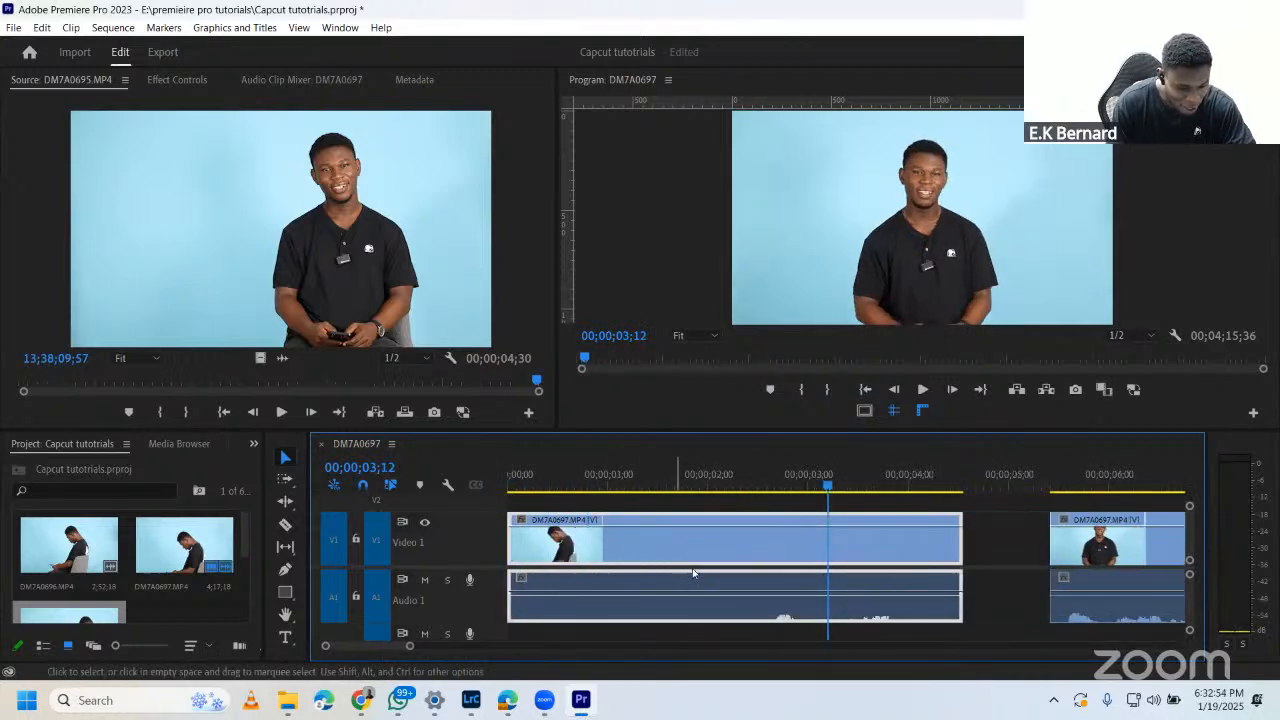
pyautogui.click(988, 543)
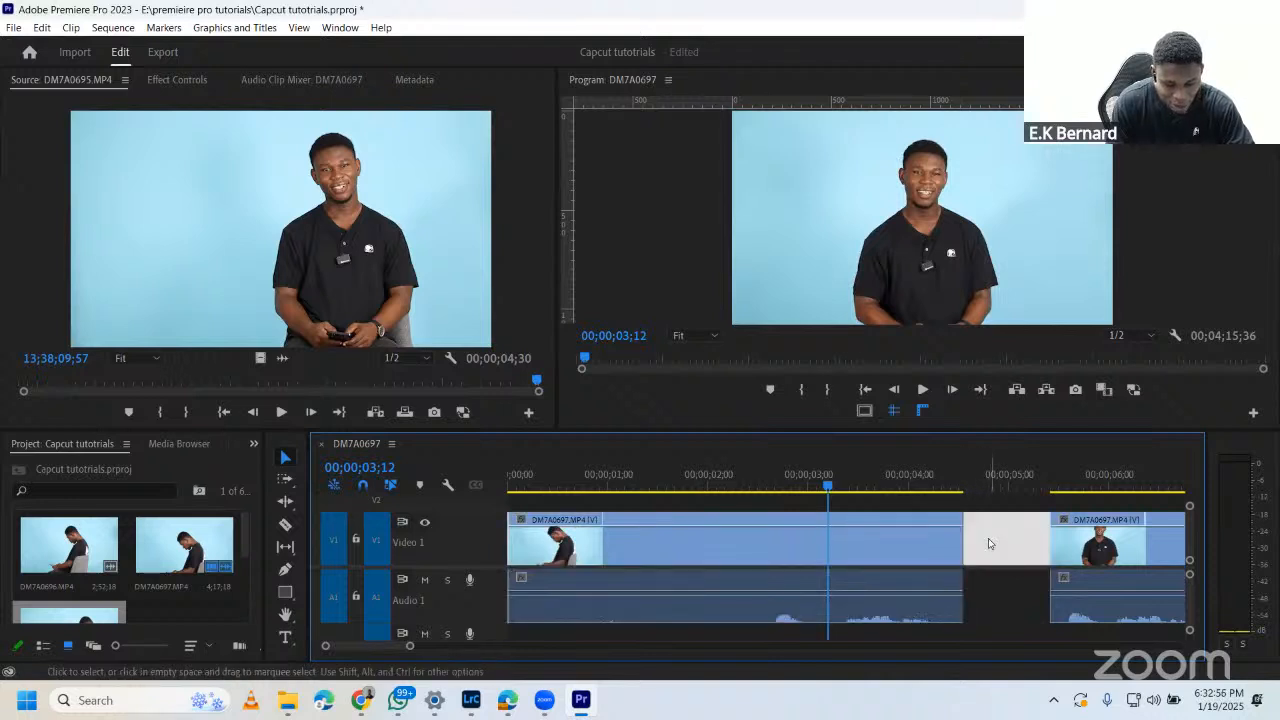
pyautogui.press('Delete')
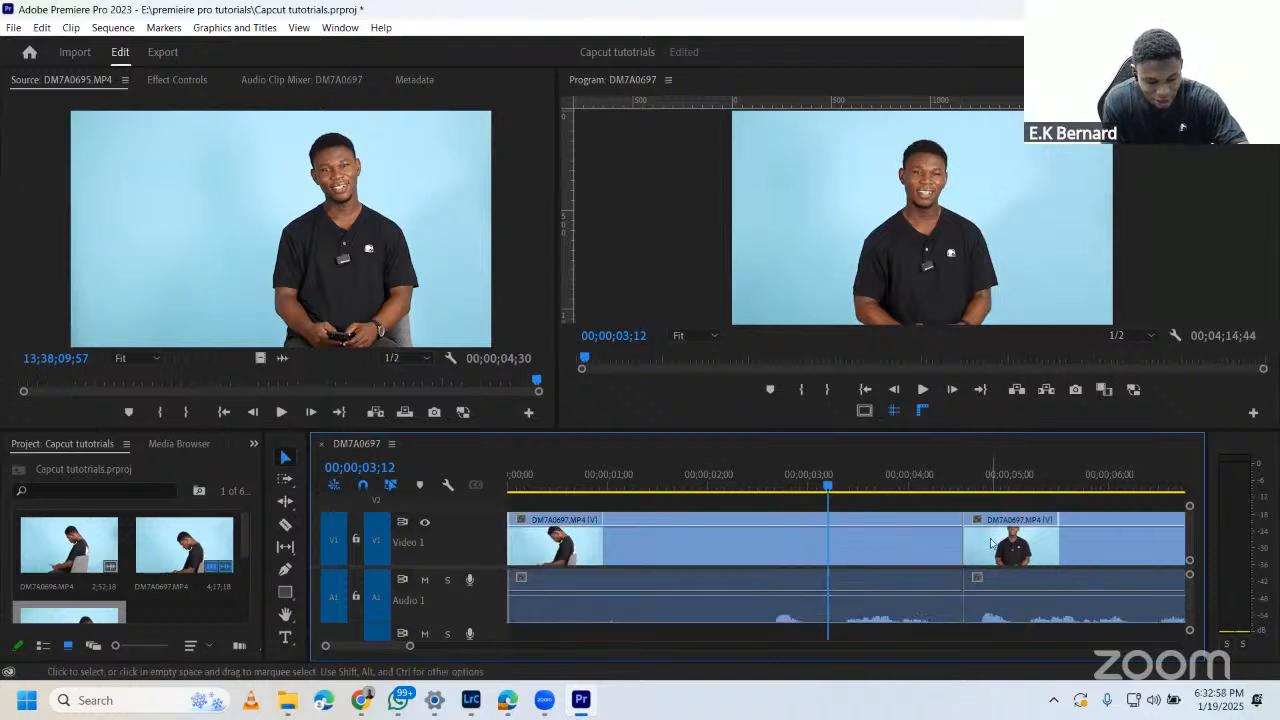
# Step: Play the sequence from its start through the join between the first two segments
pyautogui.press('-')
pyautogui.press('-')
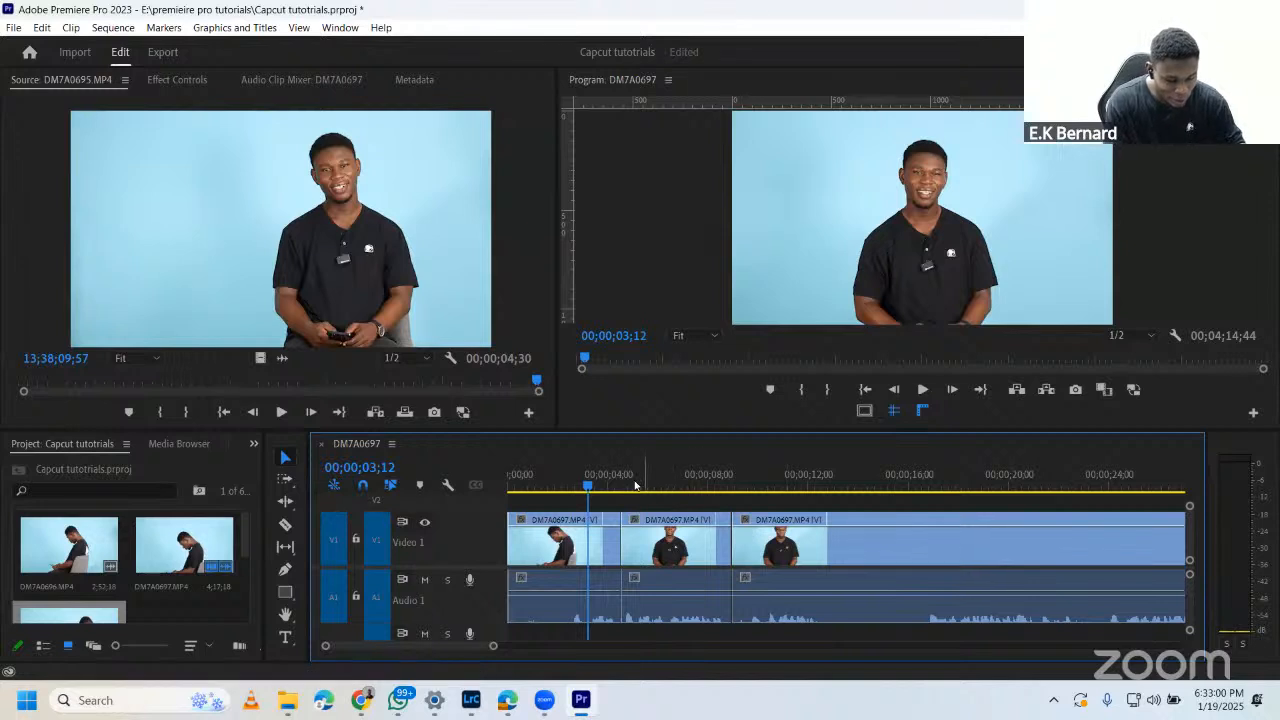
pyautogui.moveTo(635, 484); pyautogui.dragTo(474, 491)
pyautogui.press('space')
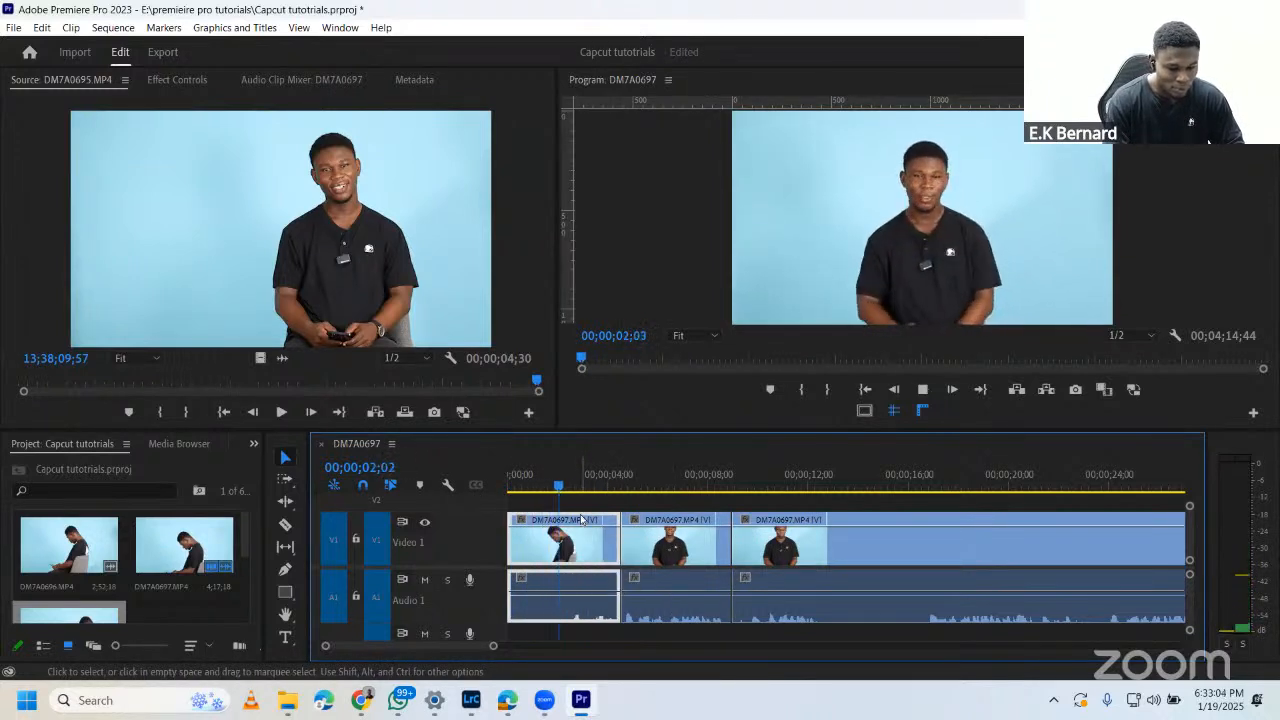
pyautogui.press('space')
pyautogui.press('space')
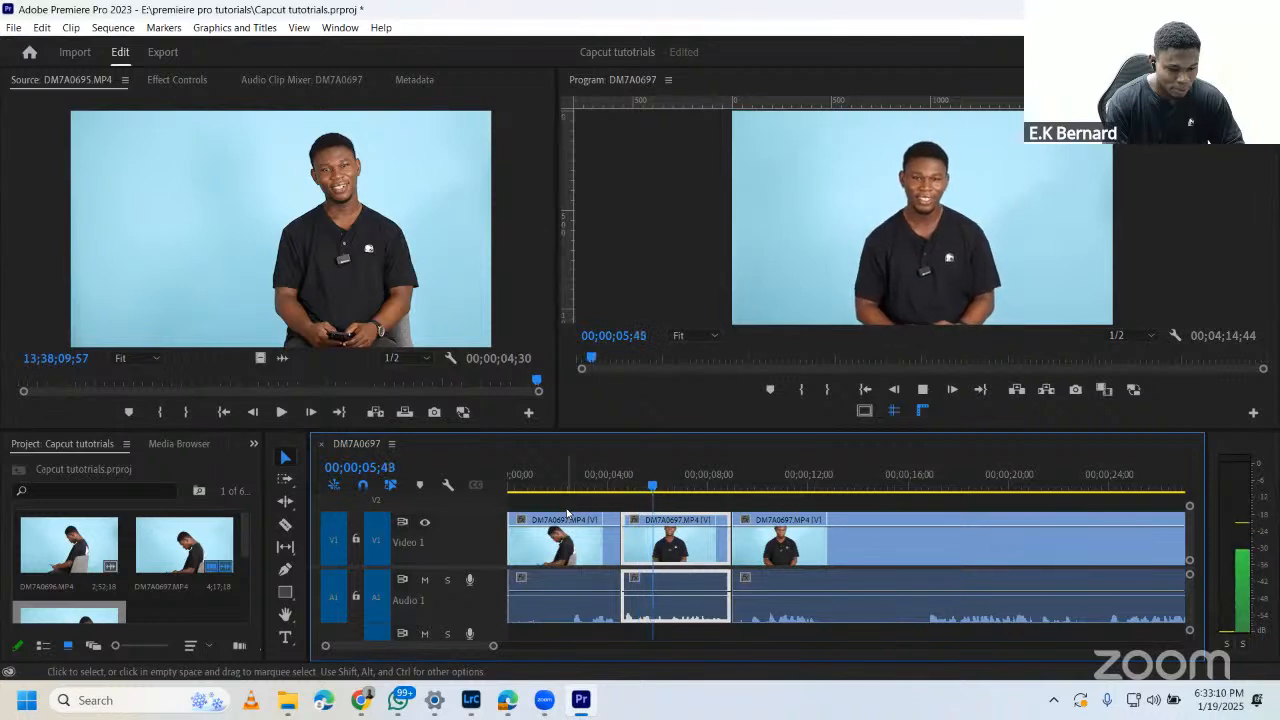
# Step: Scrub the first segment from 00;00;01;20 to 00;00;02;54, and play the second segment through to its end at 00;00;09;00
pyautogui.click(541, 482)
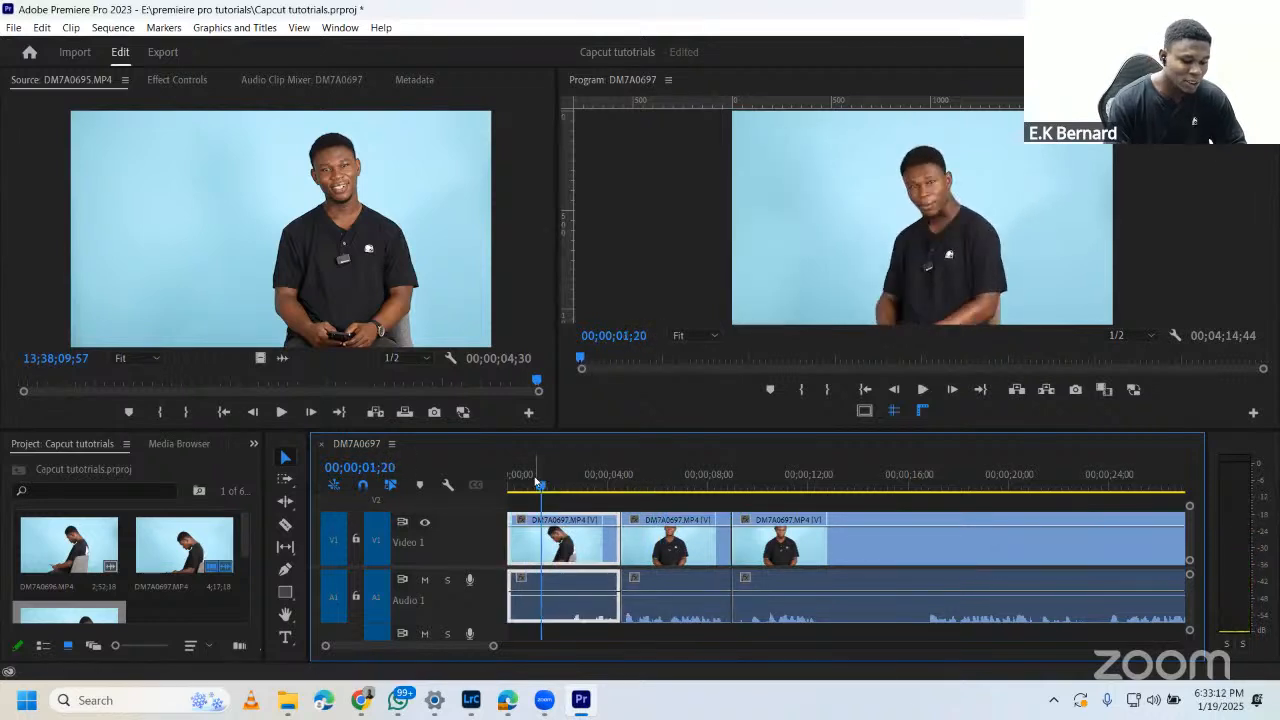
pyautogui.moveTo(537, 482); pyautogui.dragTo(581, 498)
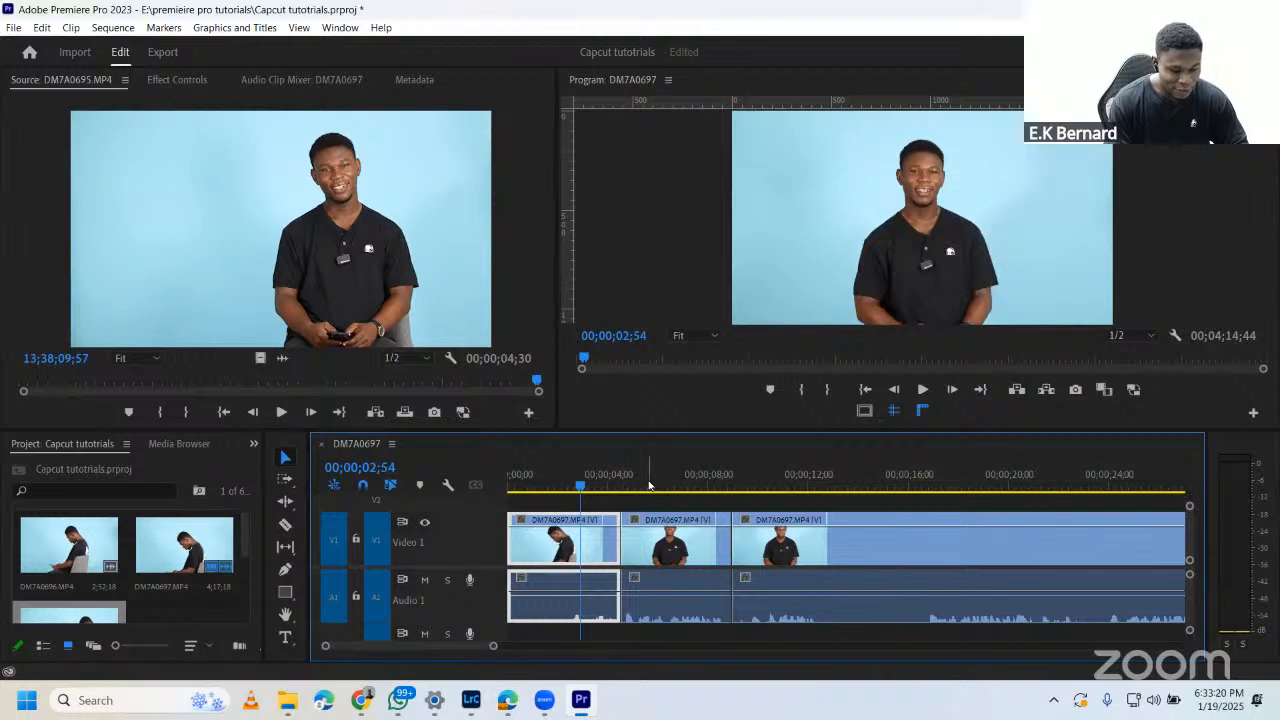
pyautogui.press('Down')
pyautogui.press('space')
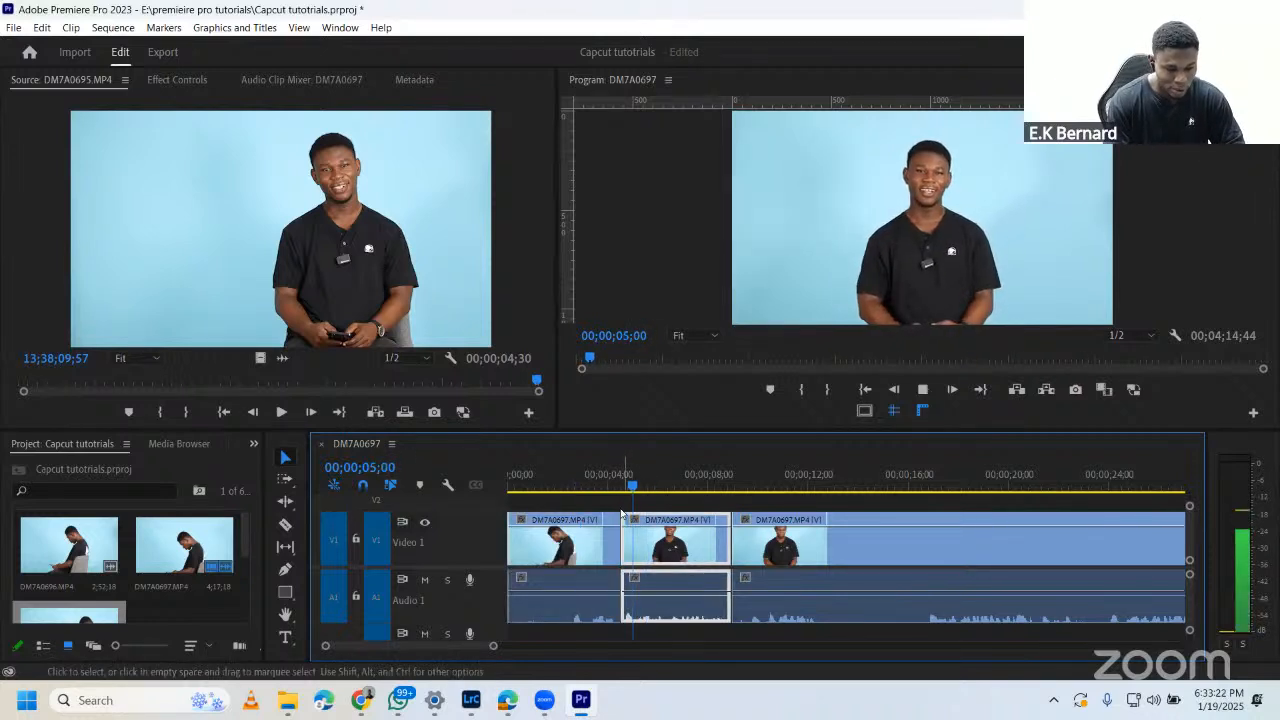
pyautogui.moveTo(630, 489); pyautogui.dragTo(481, 495)
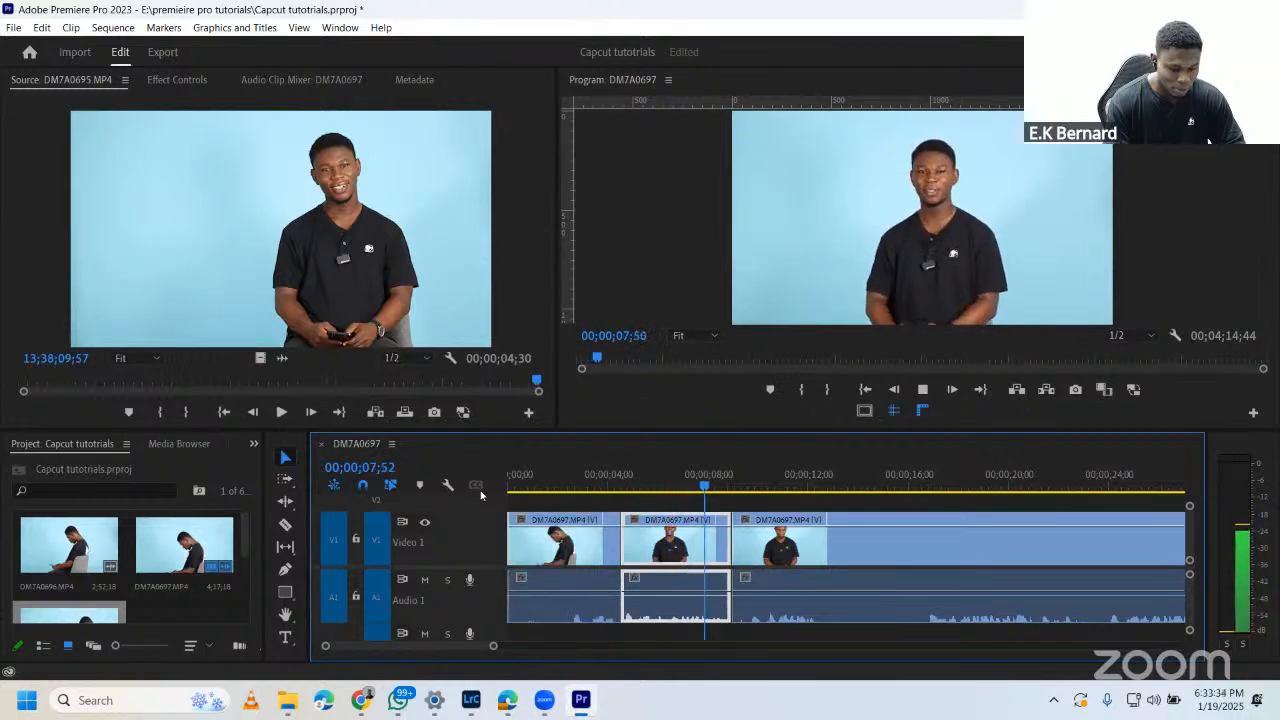
pyautogui.press('space')
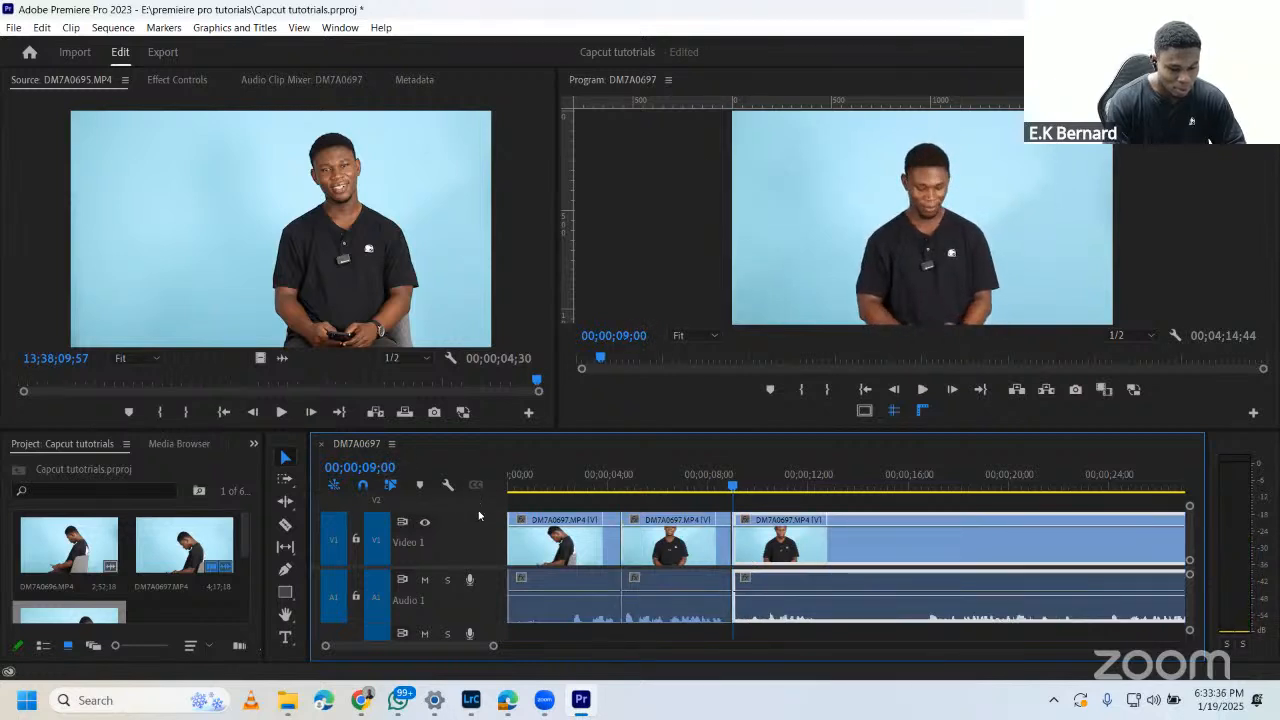
# Step: Replay the speech in the first segment from 00;00;02;22 and park the playhead at 00;00;02;37
pyautogui.click(568, 487)
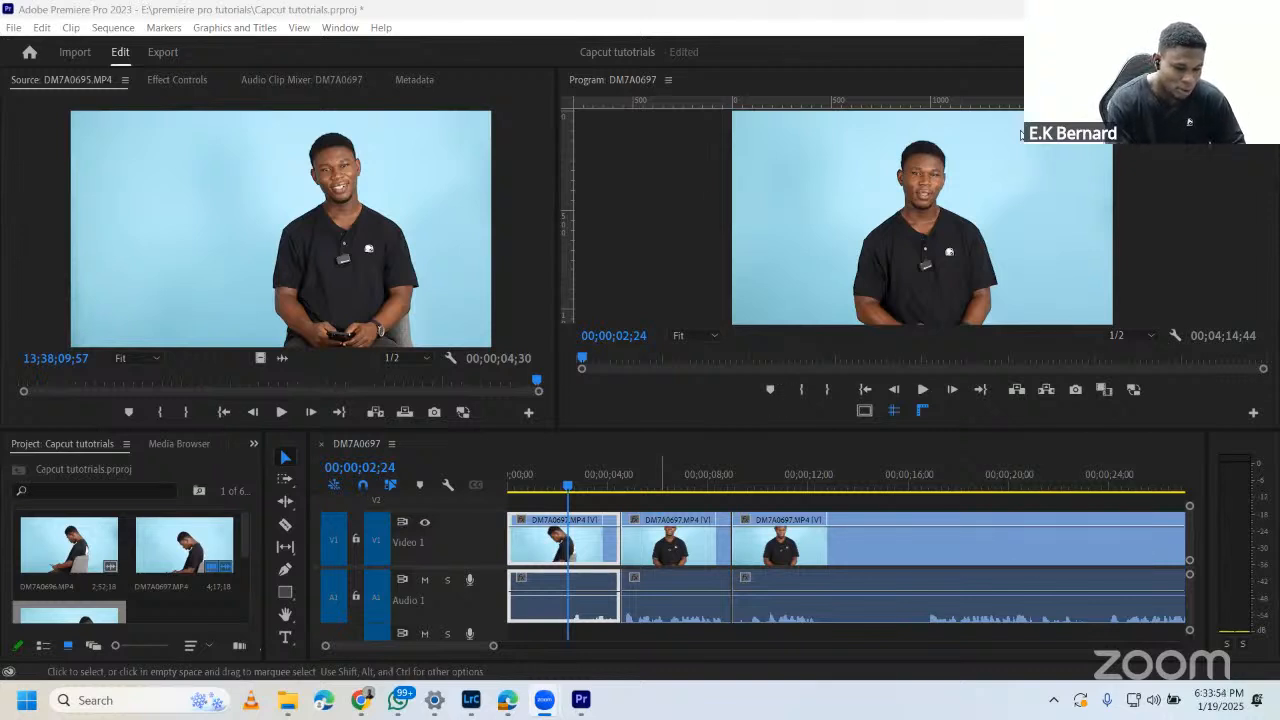
pyautogui.click(570, 478)
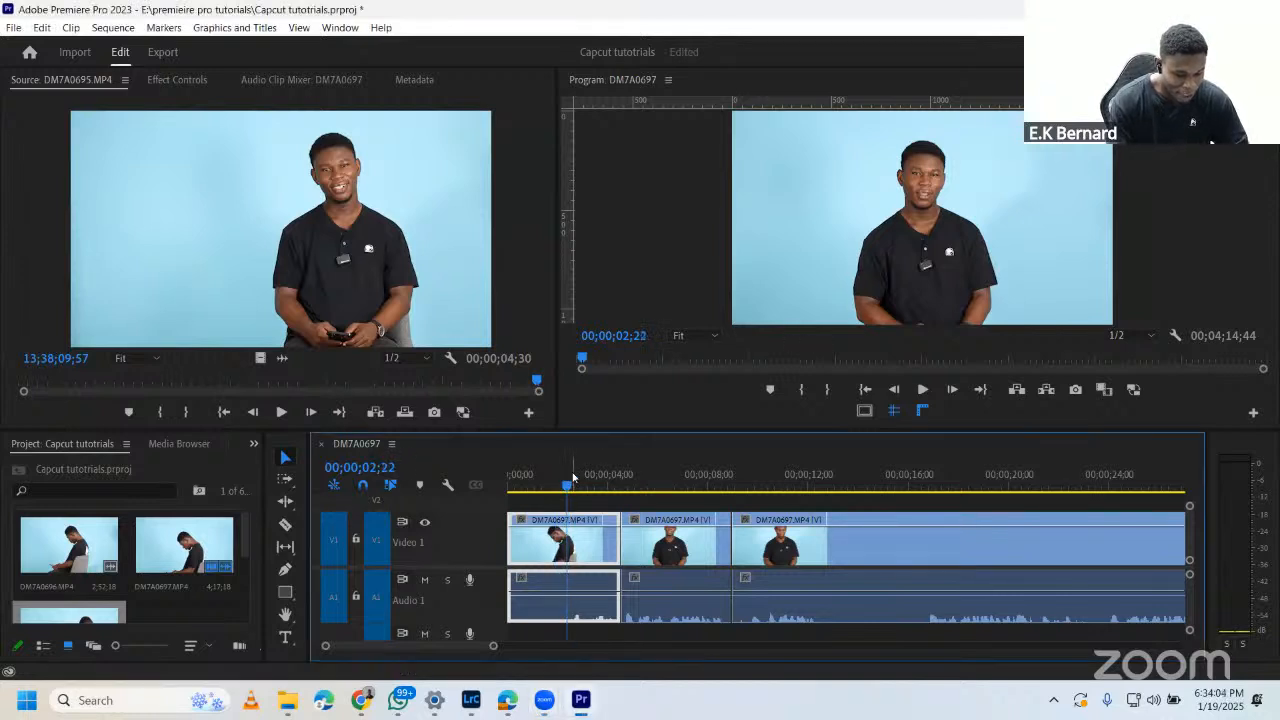
pyautogui.press('=')
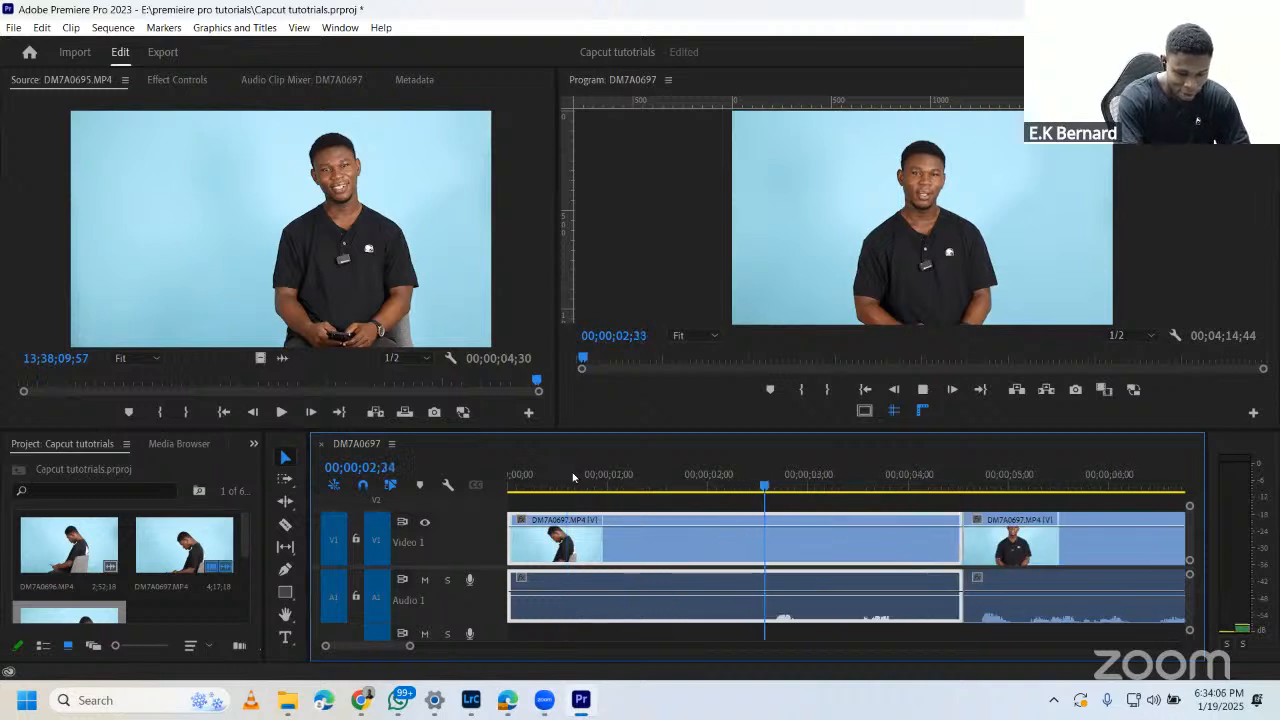
pyautogui.press('space')
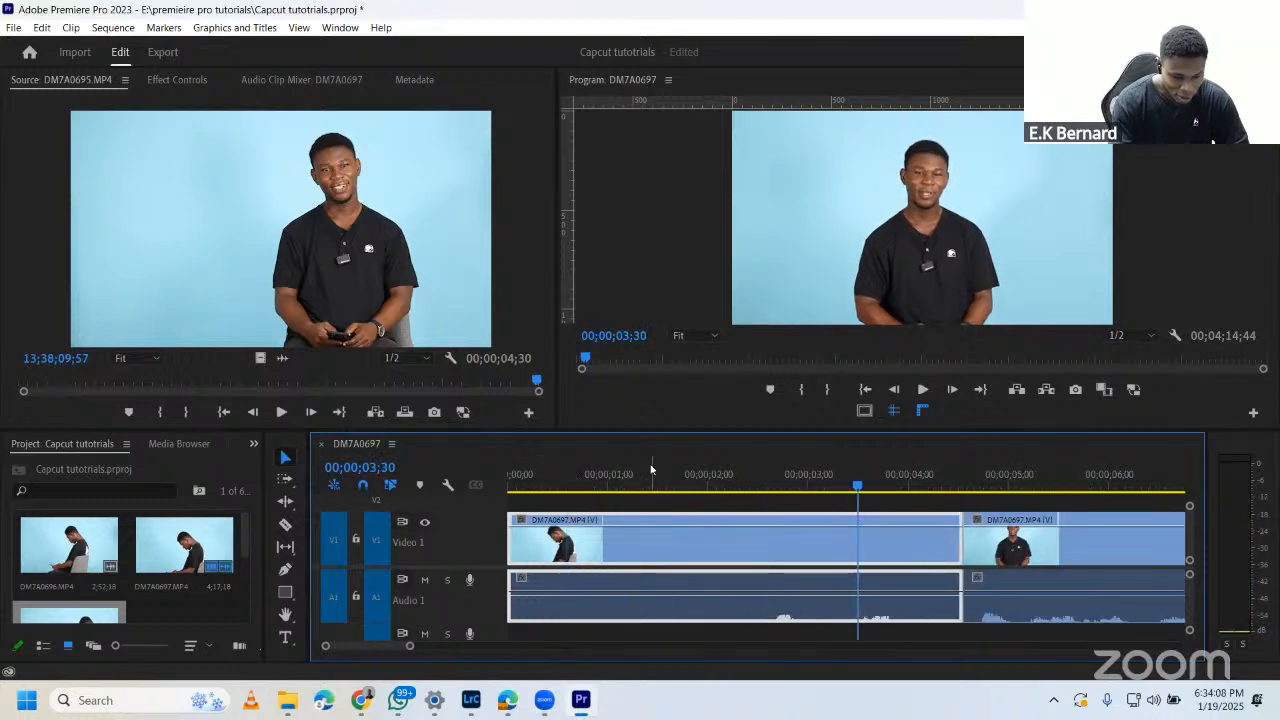
pyautogui.moveTo(708, 482); pyautogui.dragTo(767, 500)
pyautogui.press('space')
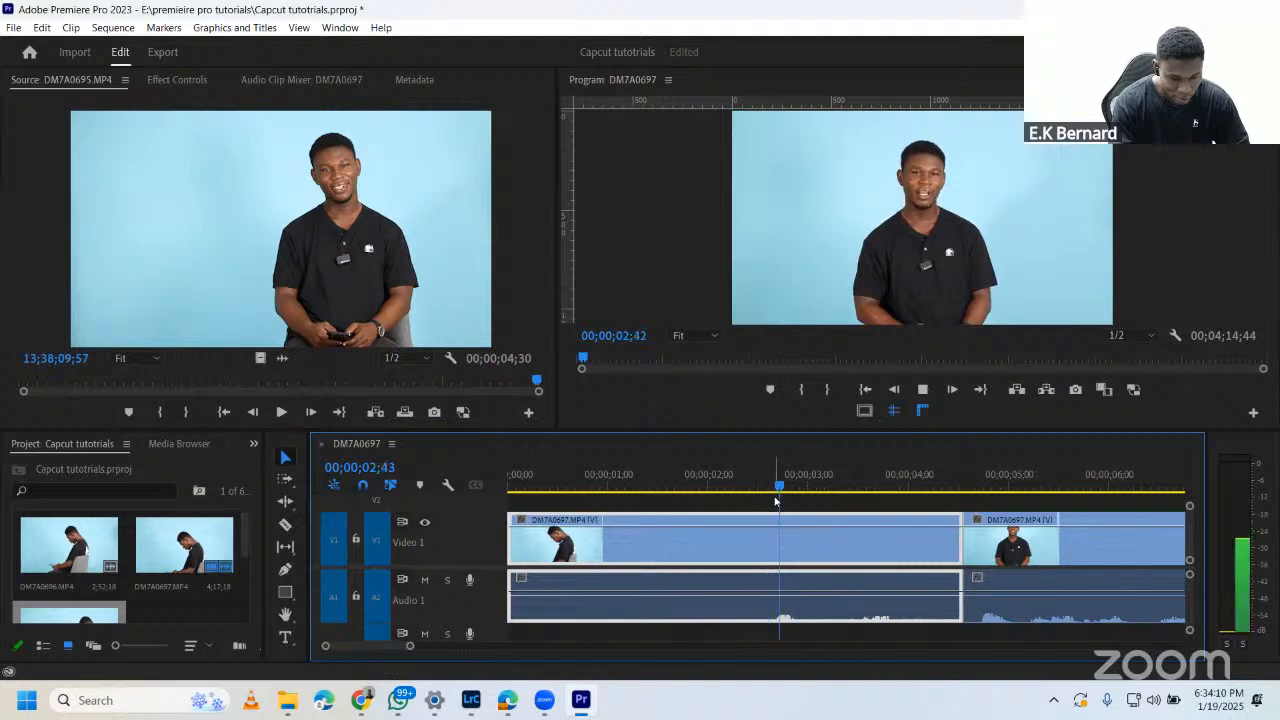
pyautogui.click(764, 487)
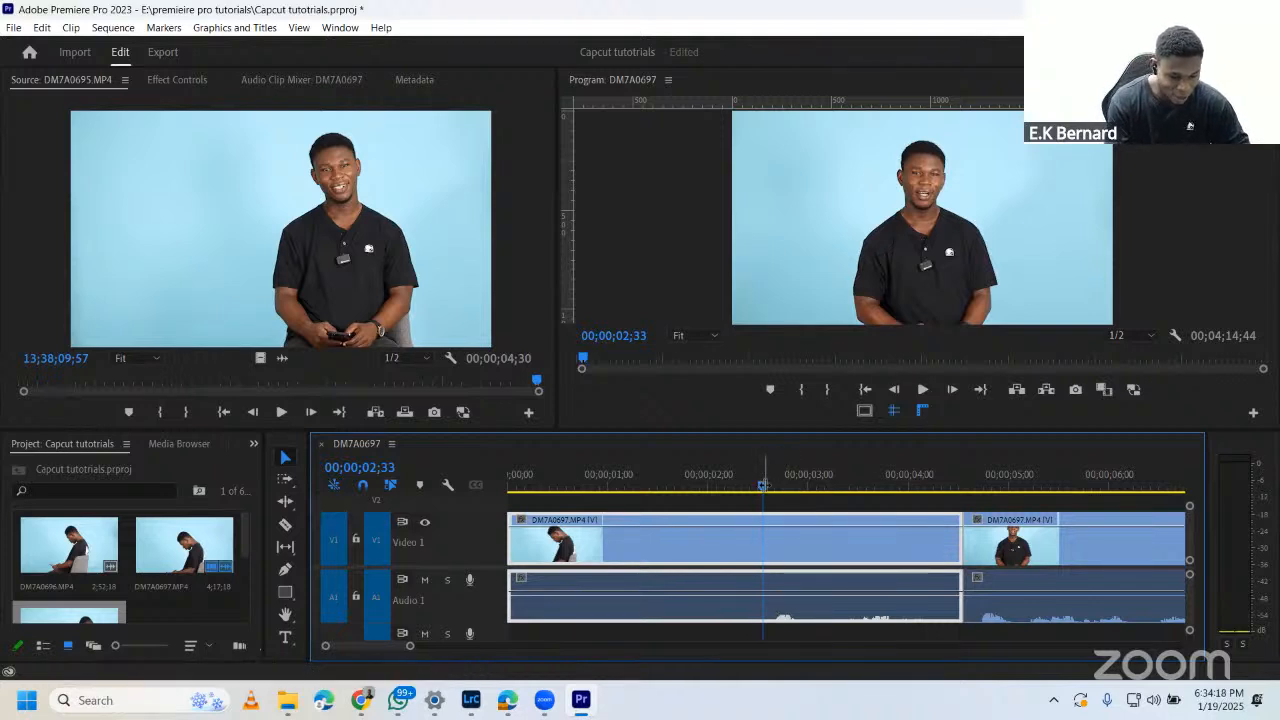
pyautogui.moveTo(762, 486)
pyautogui.mouseDown()
pyautogui.moveTo(829, 488)
pyautogui.moveTo(770, 486)
pyautogui.mouseUp()
# Step: Collapse all track heights, clear the clip selection and expand the tracks again
pyautogui.hotkey('shift', '-')
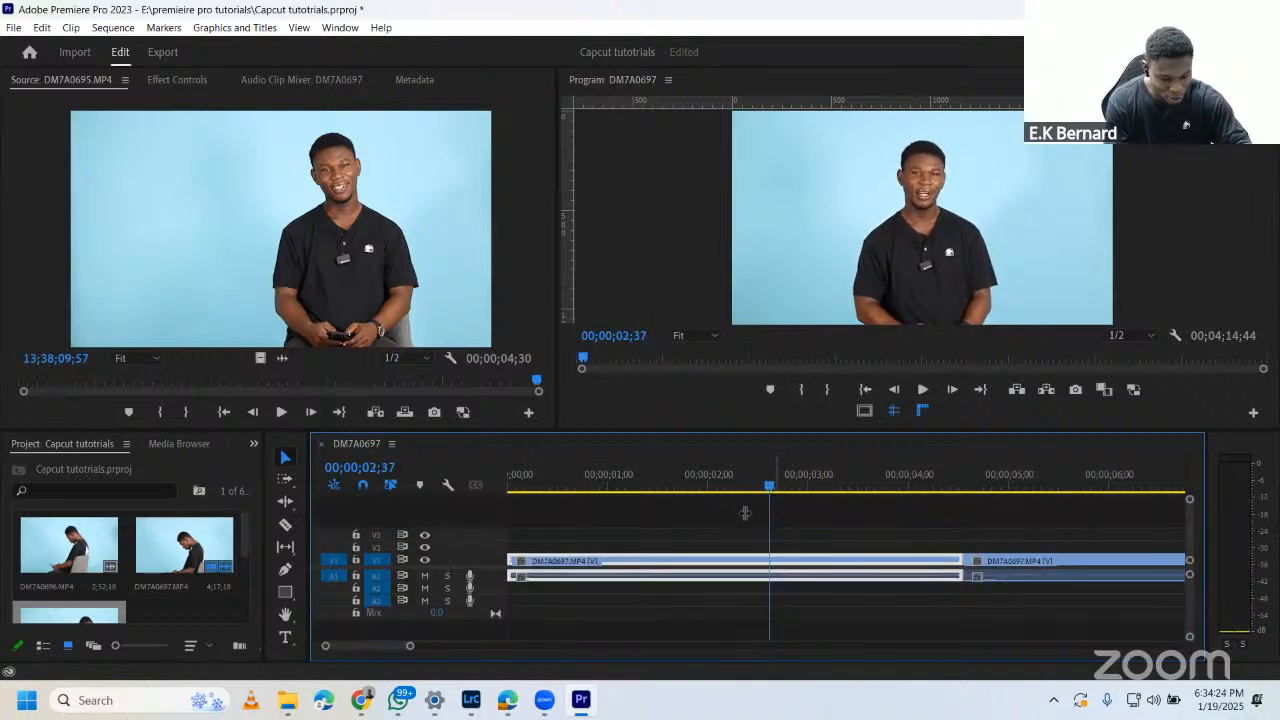
pyautogui.click(715, 519)
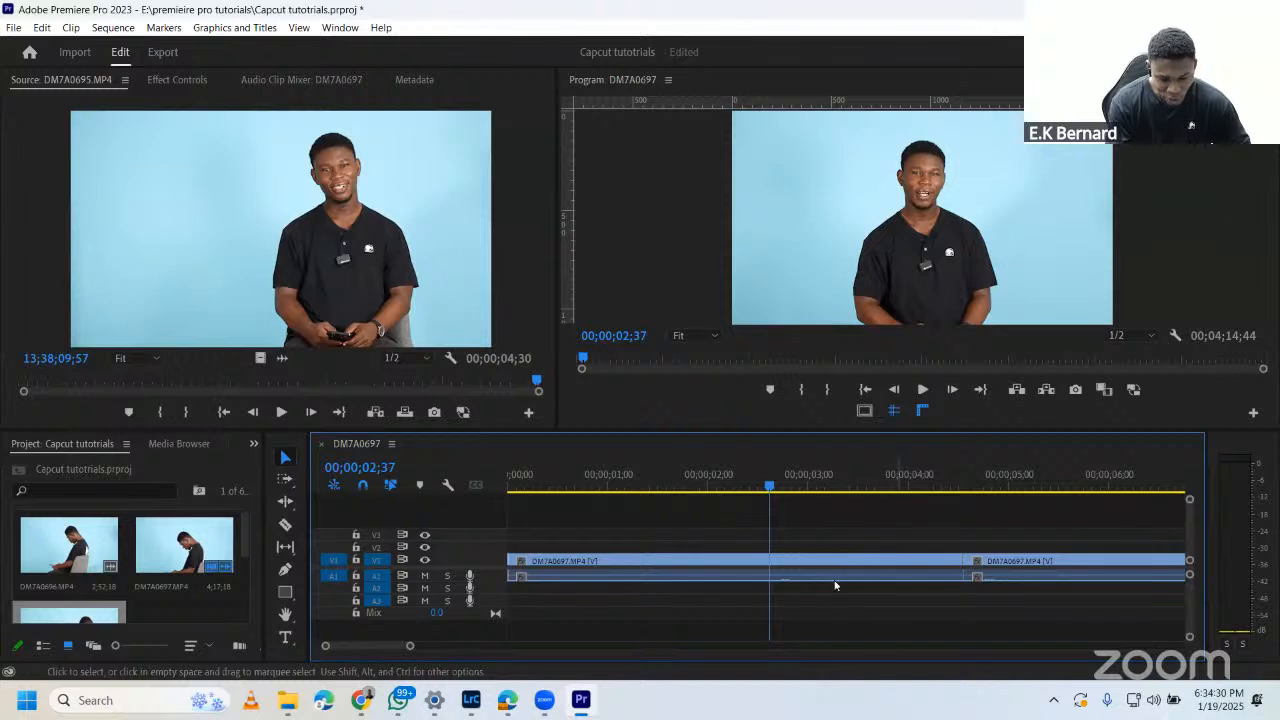
pyautogui.hotkey('shift', '=')
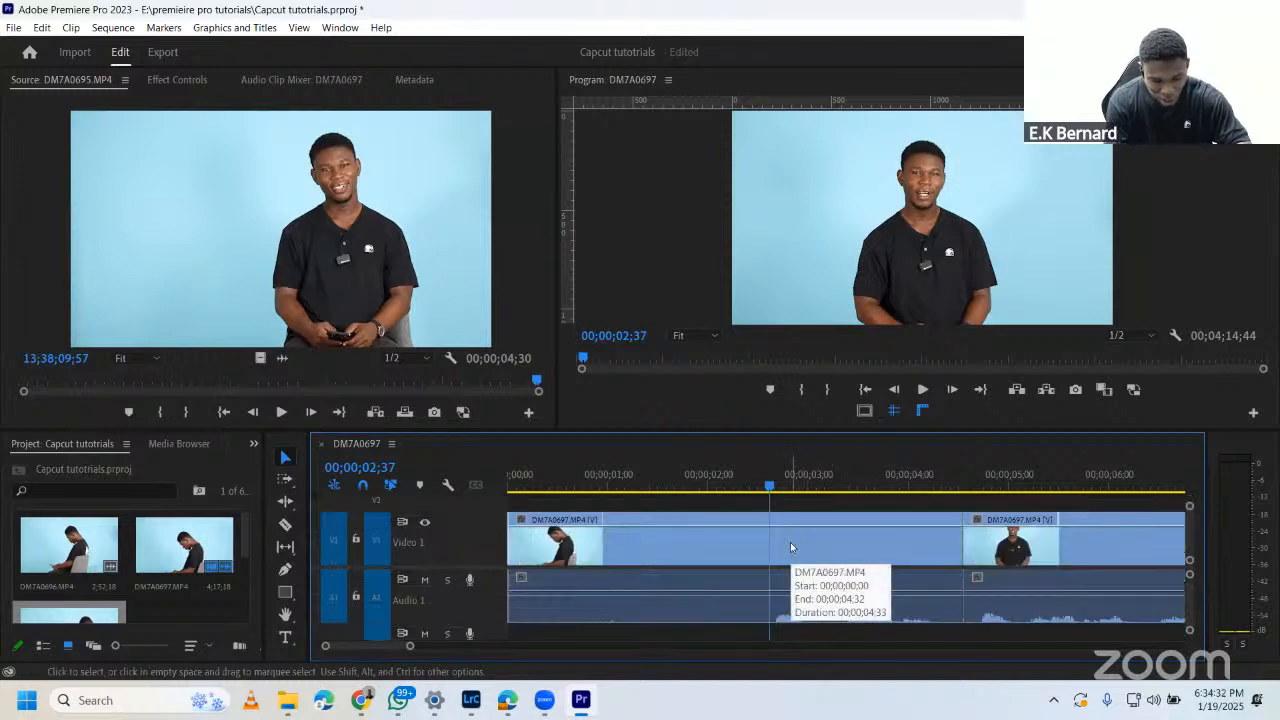
# Step: Split the first segment at 00;00;02;37 with the Razor tool and select the part after the cut
pyautogui.press('c')
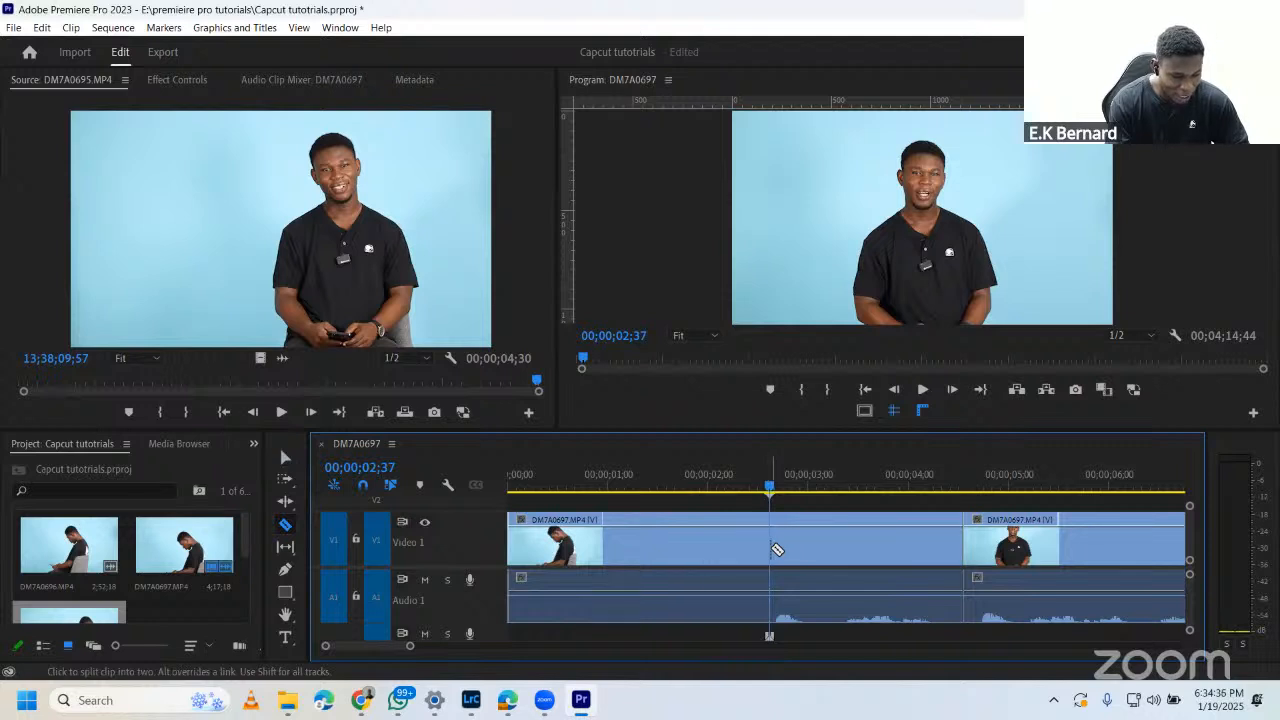
pyautogui.click(775, 547)
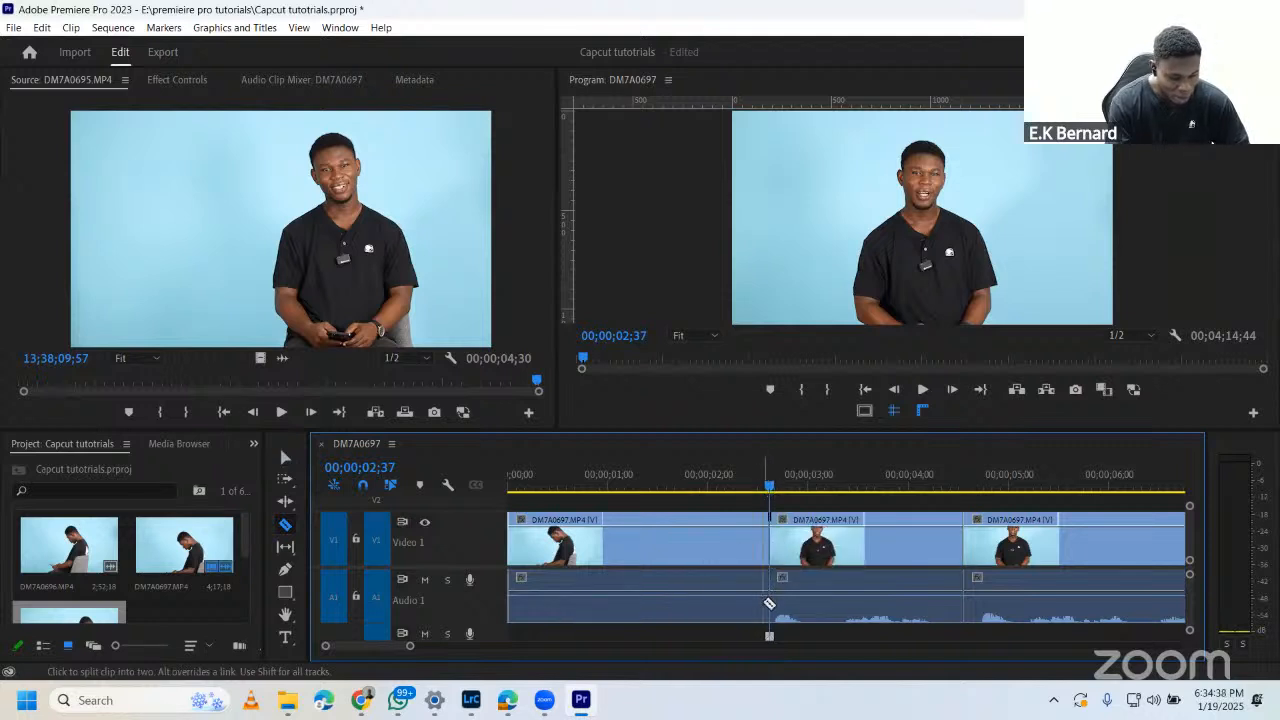
pyautogui.press('v')
pyautogui.click(829, 549)
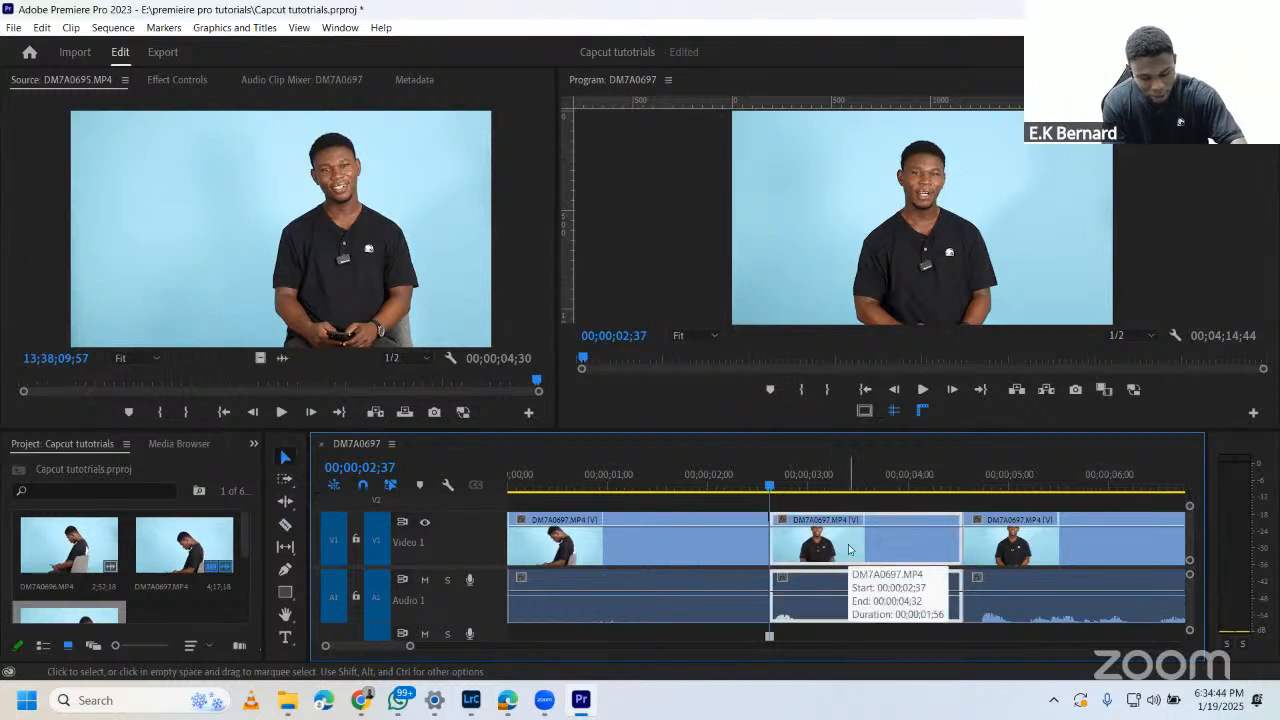
pyautogui.doubleClick(849, 549)
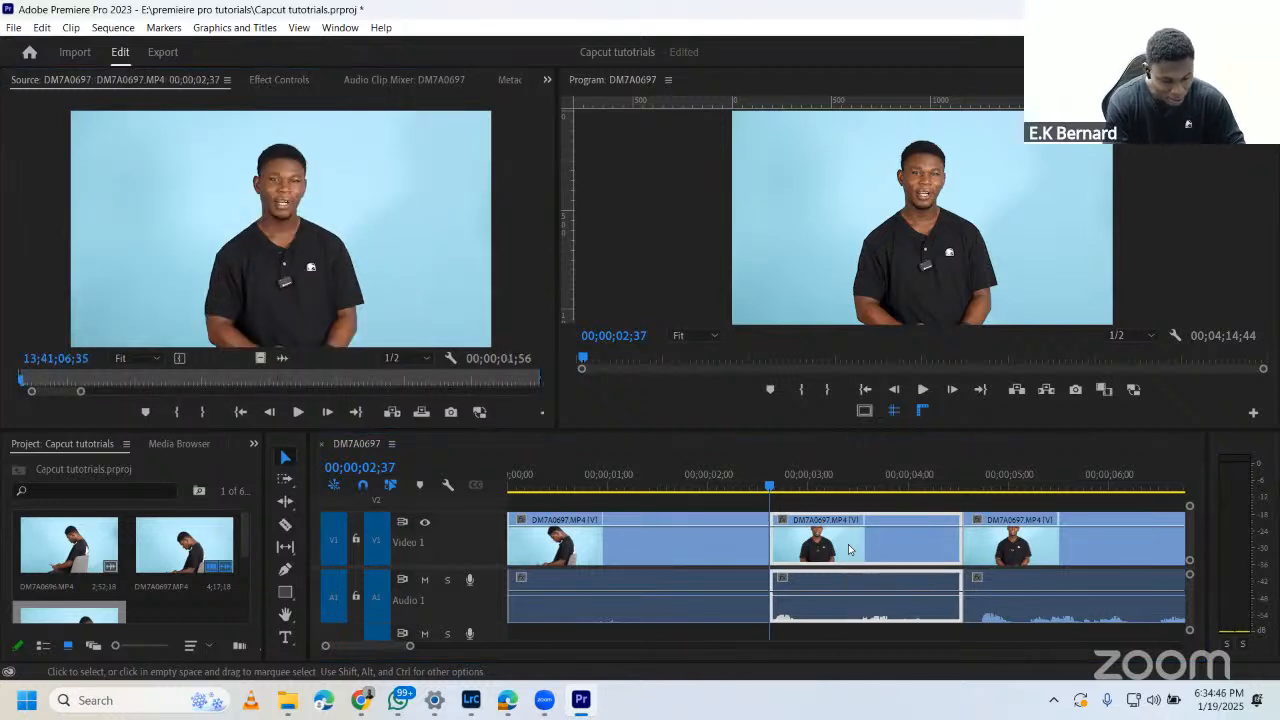
pyautogui.rightClick(848, 549)
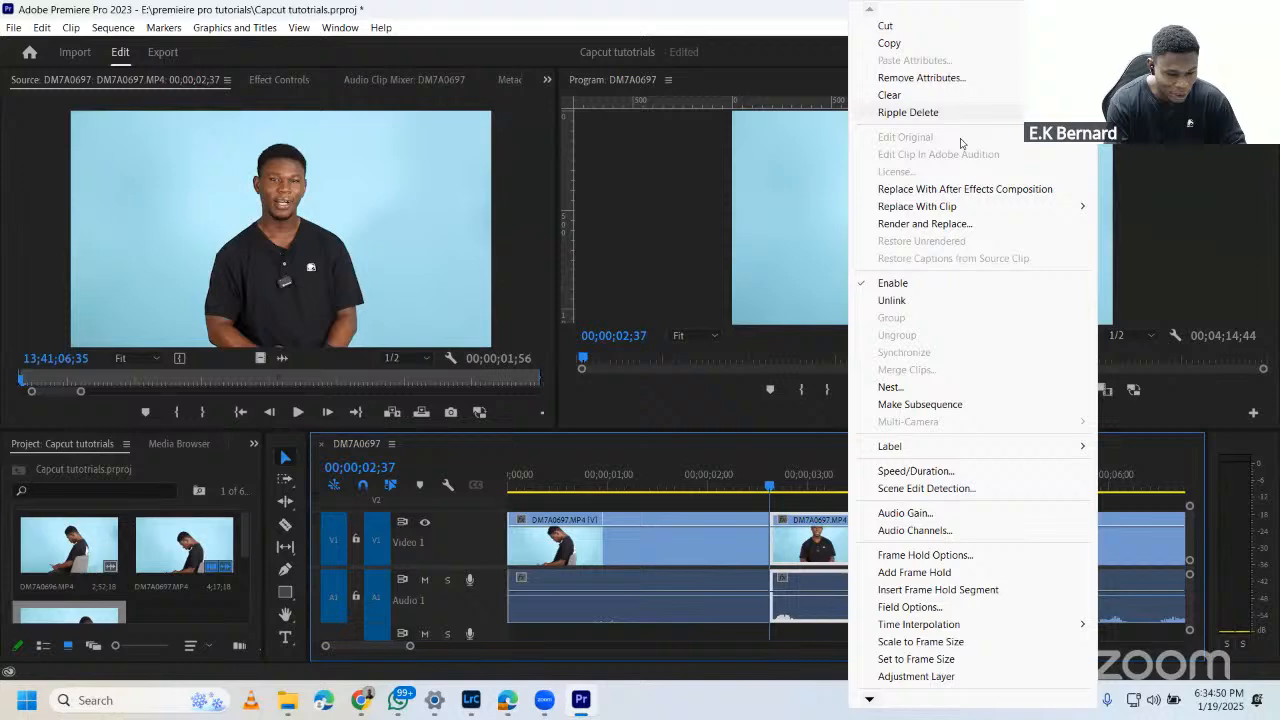
pyautogui.click(804, 543)
pyautogui.rightClick(805, 542)
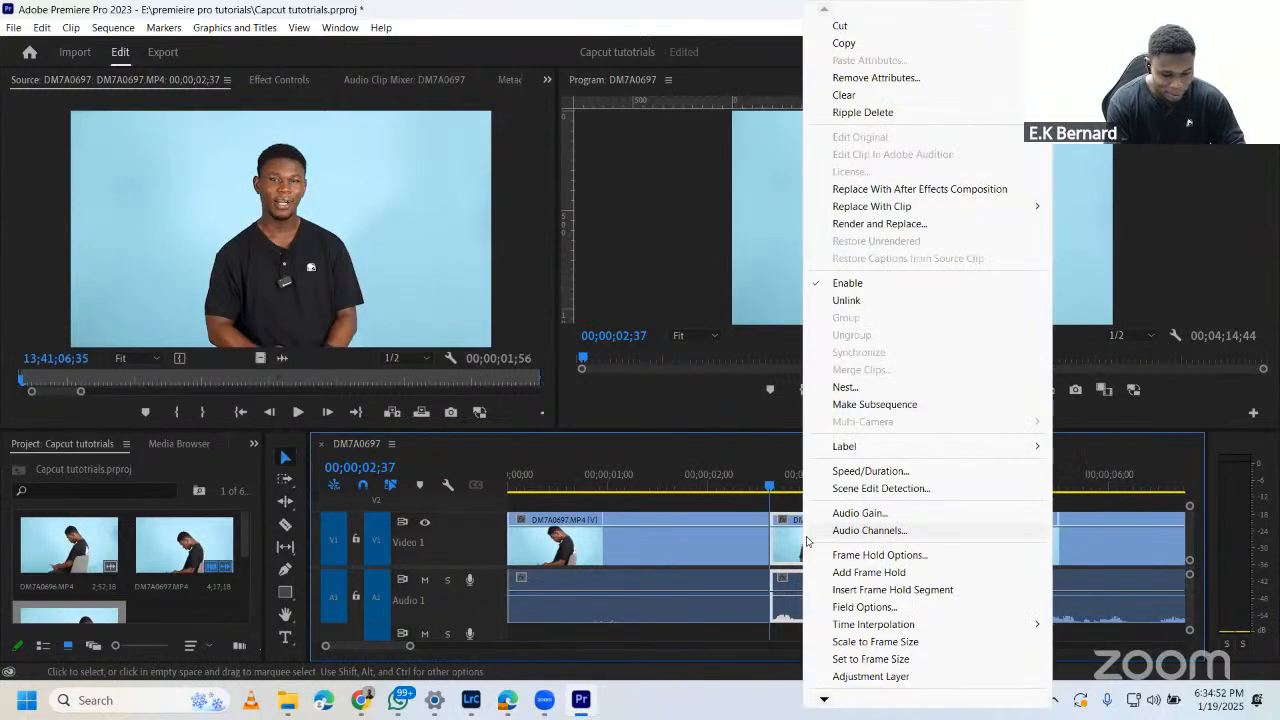
pyautogui.click(866, 530)
pyautogui.click(857, 632)
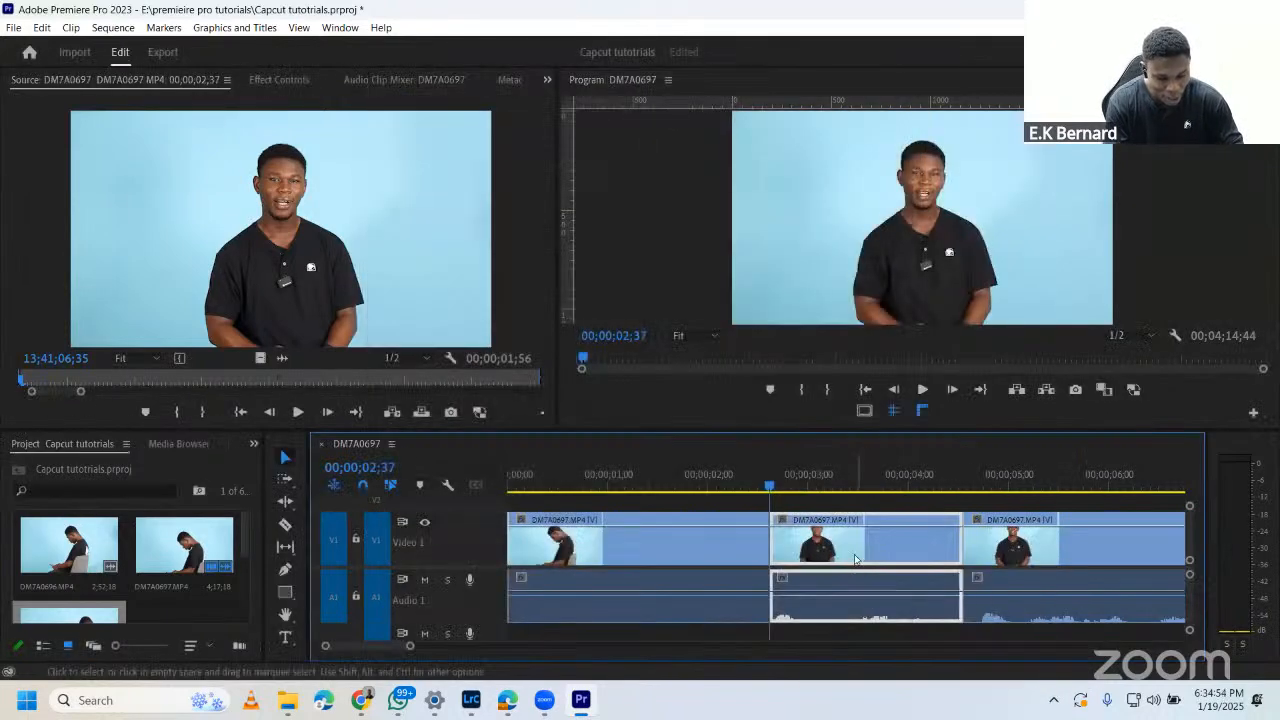
# Step: Delete the selected segment after 00;00;02;37 and close the gap it leaves
pyautogui.press('Delete')
pyautogui.click(846, 552)
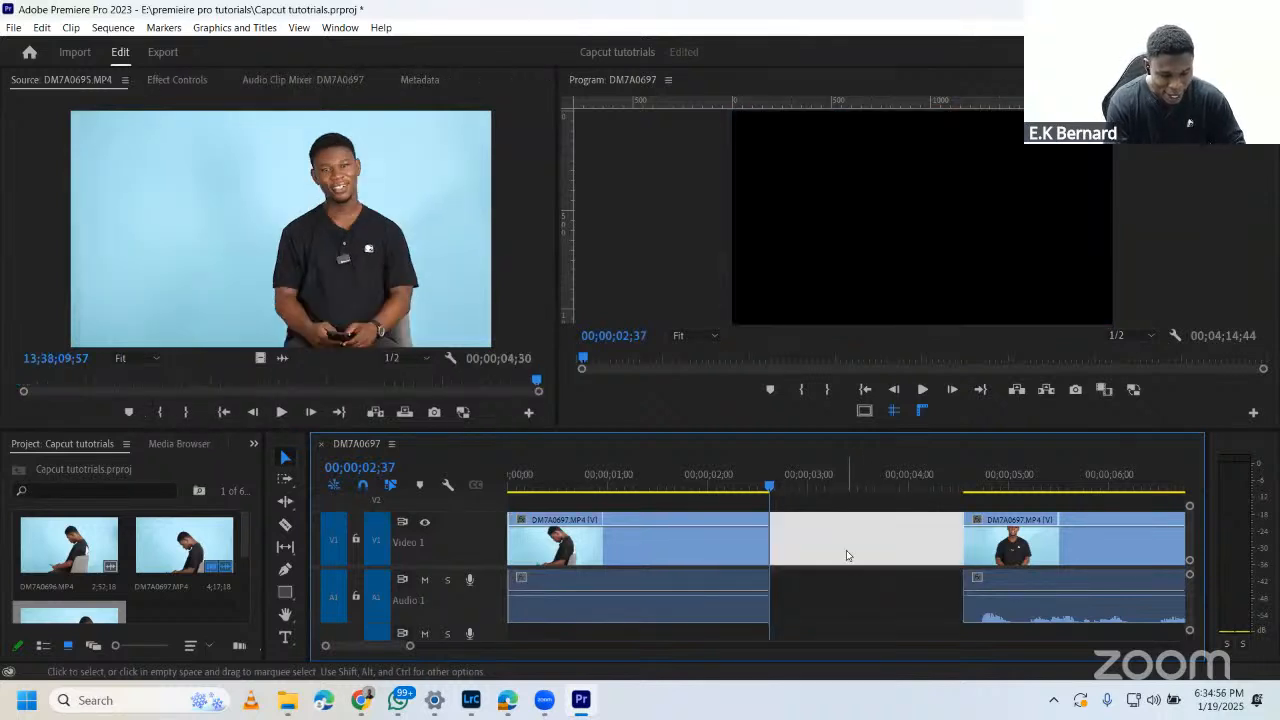
pyautogui.press('Delete')
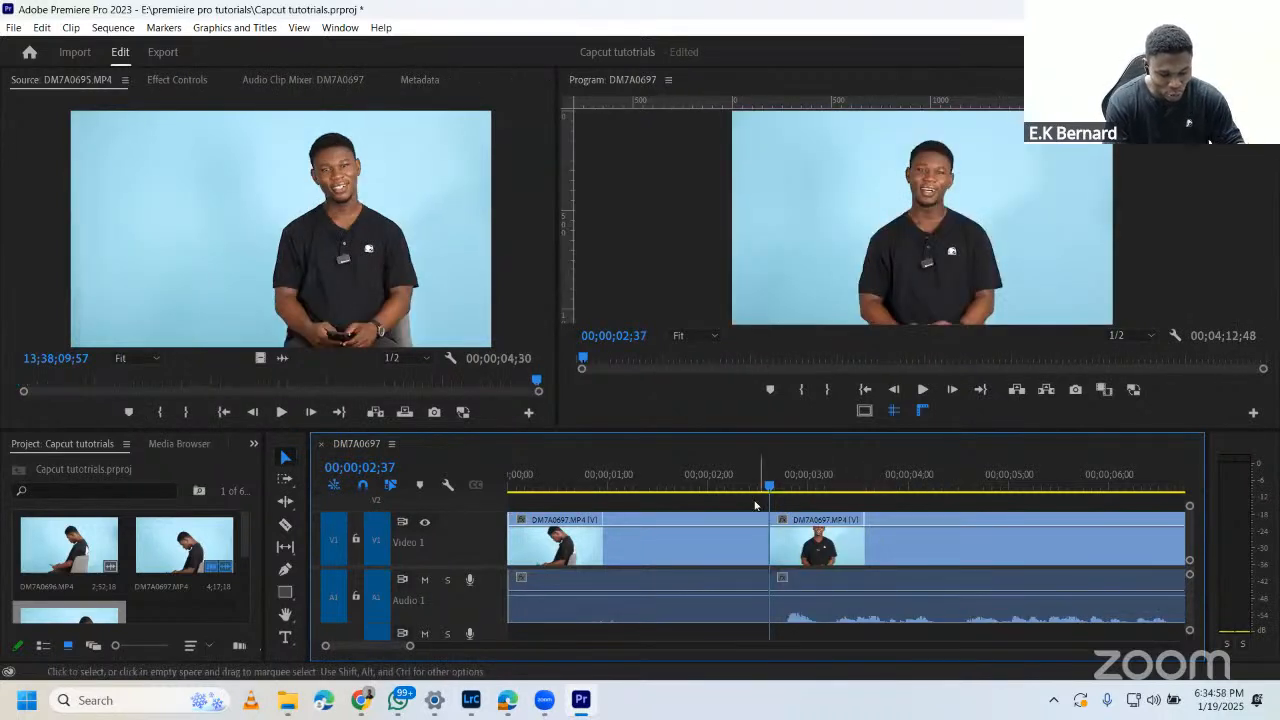
# Step: Undo the last deletion and gap closing, and remove the segment after 00;00;02;37 again without leaving a gap
pyautogui.click(710, 488)
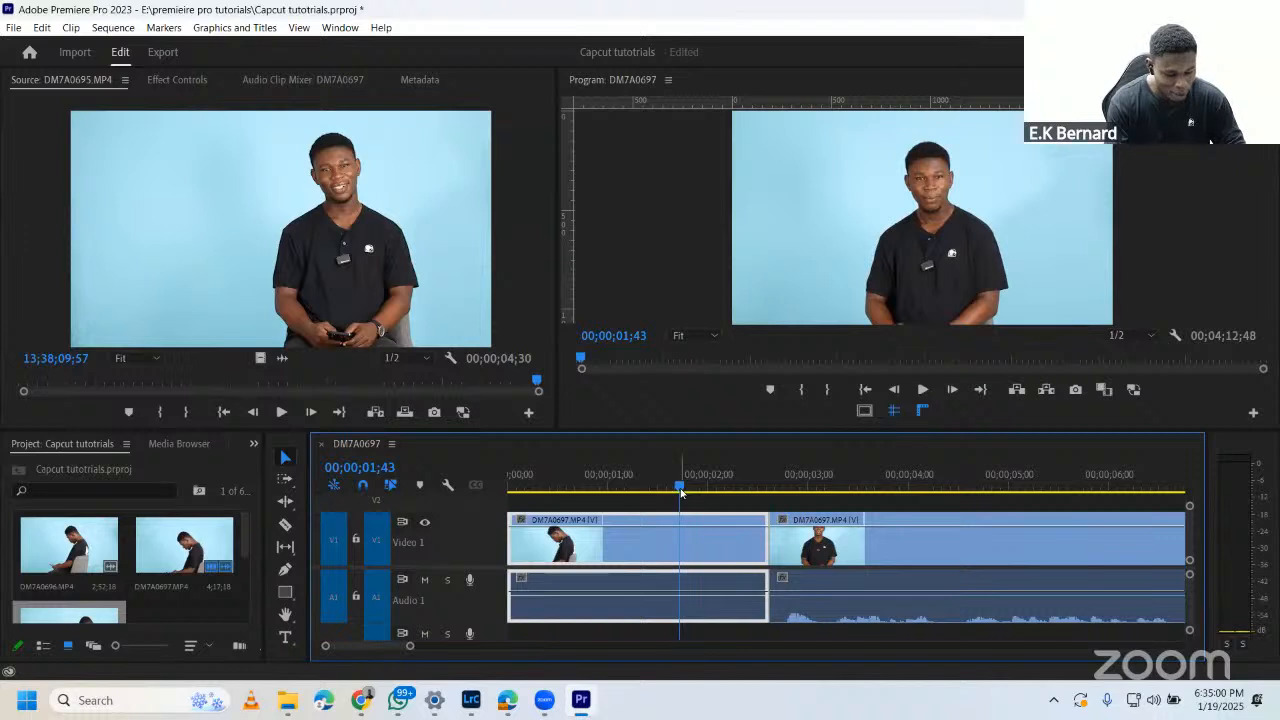
pyautogui.hotkey('ctrl', 'z')
pyautogui.hotkey('ctrl', 'z')
pyautogui.click(852, 551)
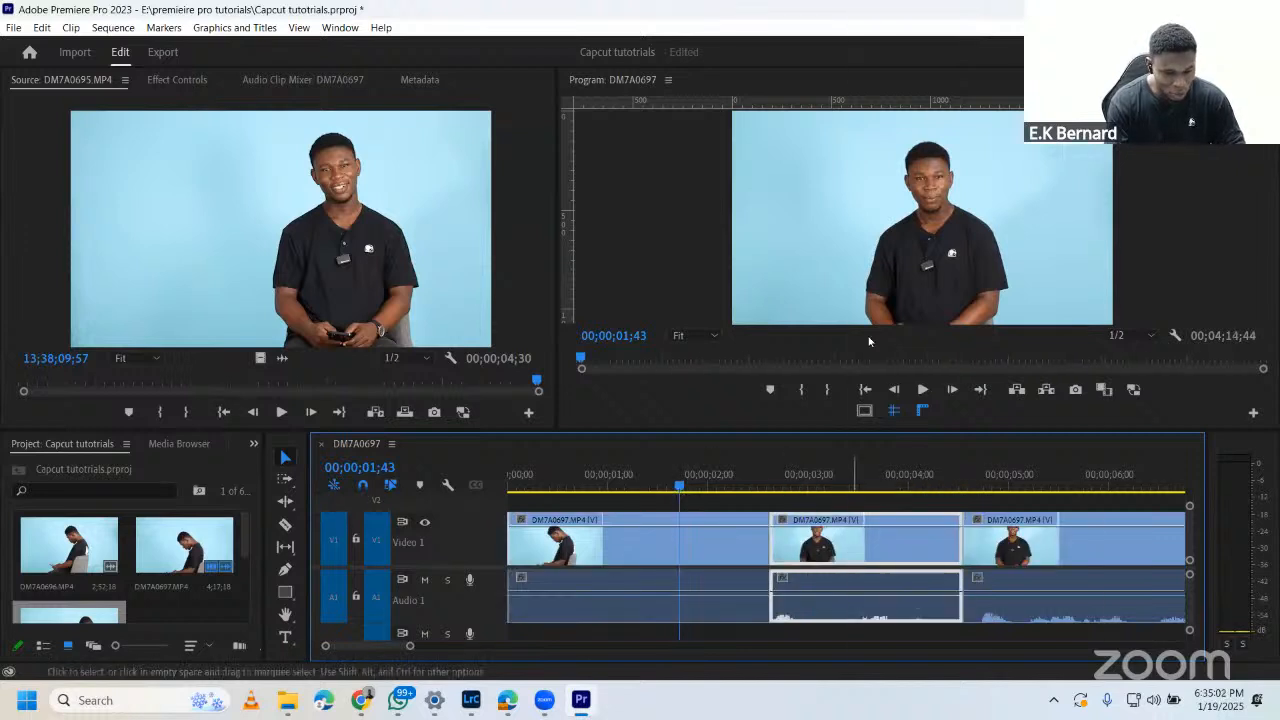
pyautogui.rightClick(852, 545)
pyautogui.click(921, 113)
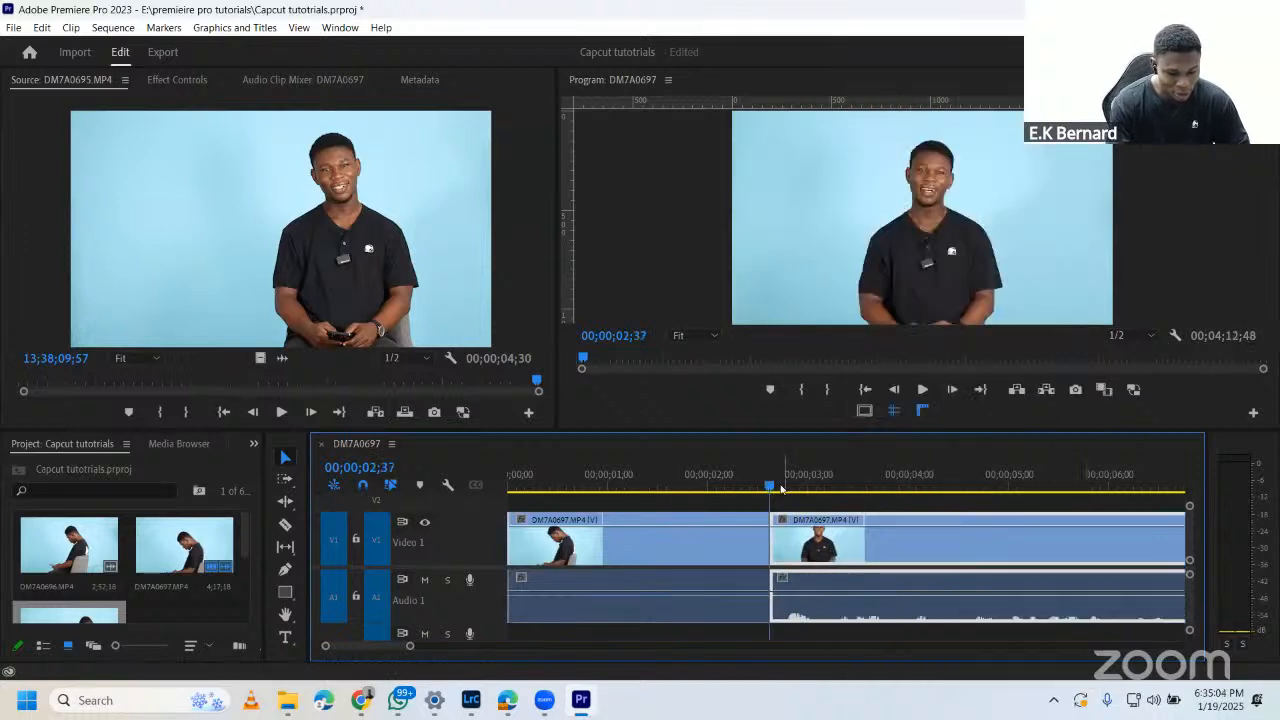
# Step: Clear the clip selection and play the sequence from the start across the cuts, stopping at 00;00;08;15
pyautogui.moveTo(782, 488); pyautogui.dragTo(451, 487)
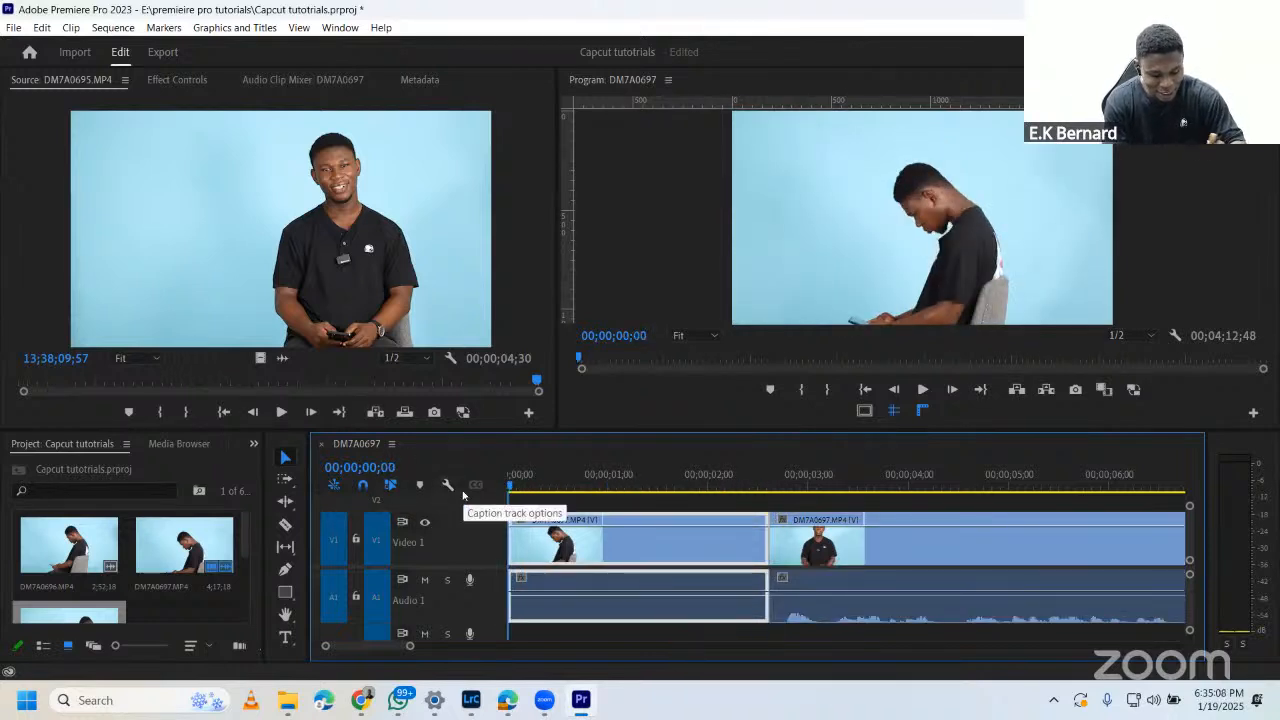
pyautogui.press('-')
pyautogui.press('-')
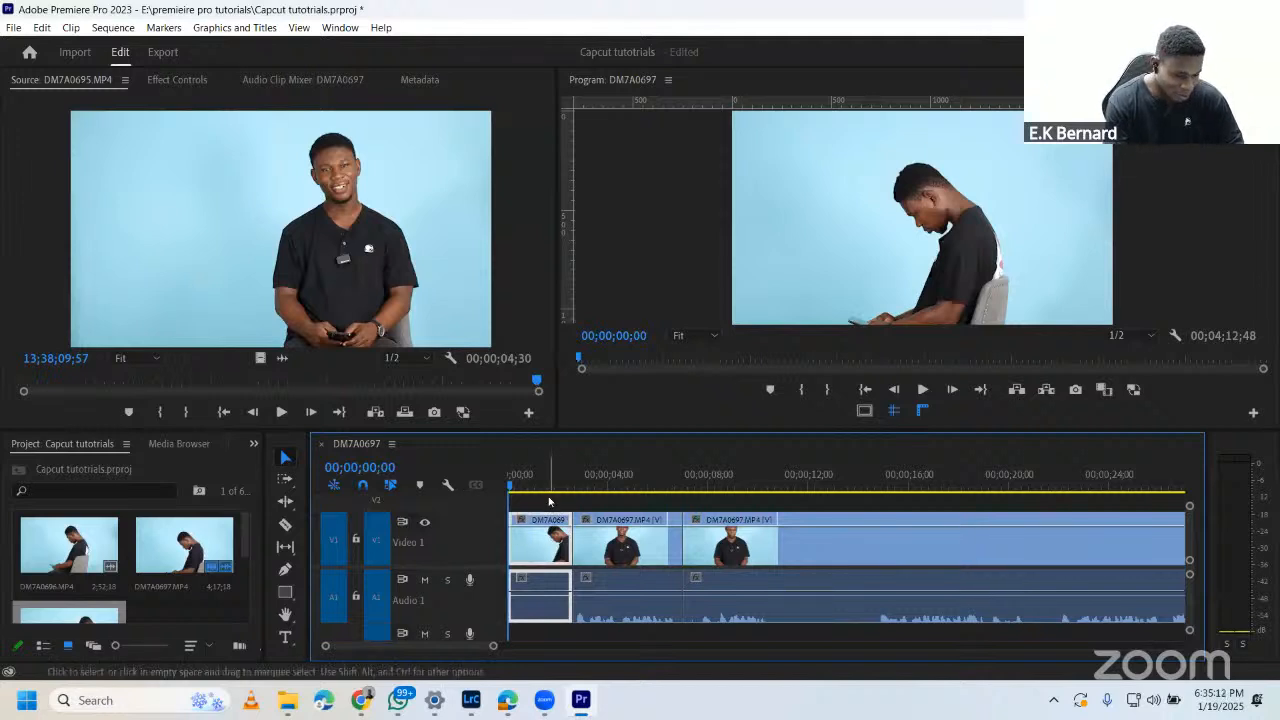
pyautogui.click(544, 507)
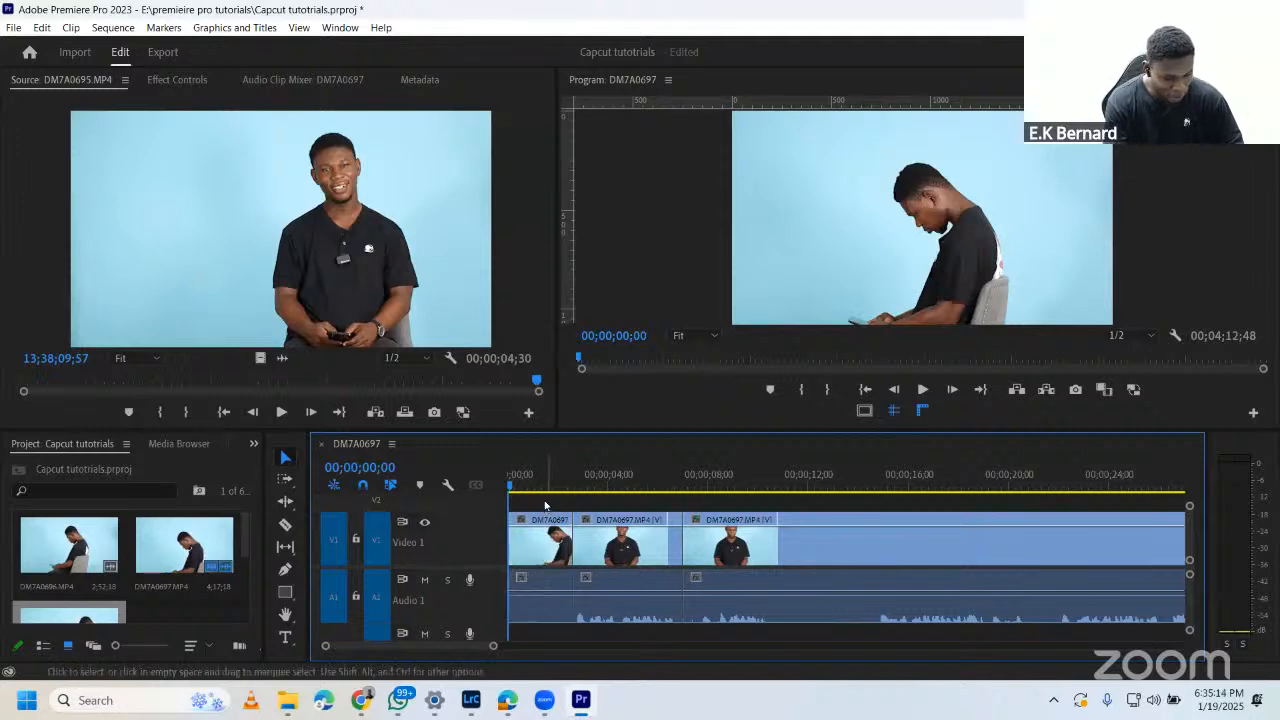
pyautogui.press('space')
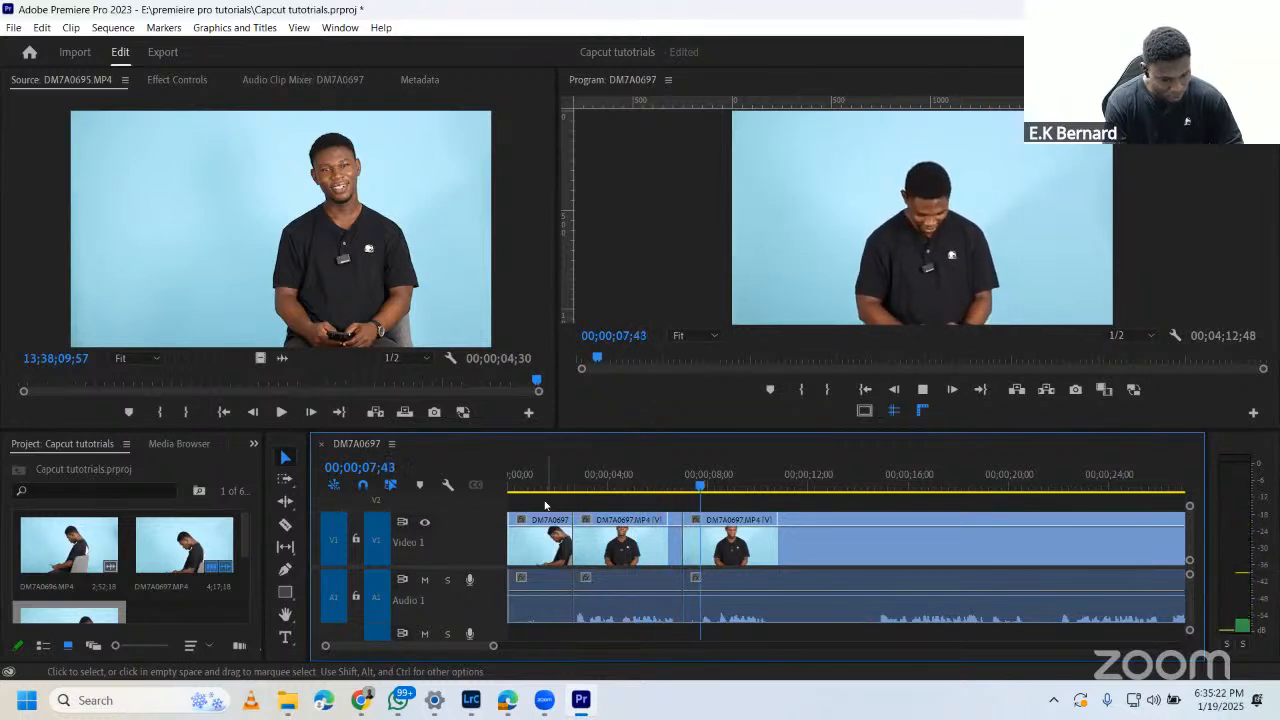
pyautogui.press('space')
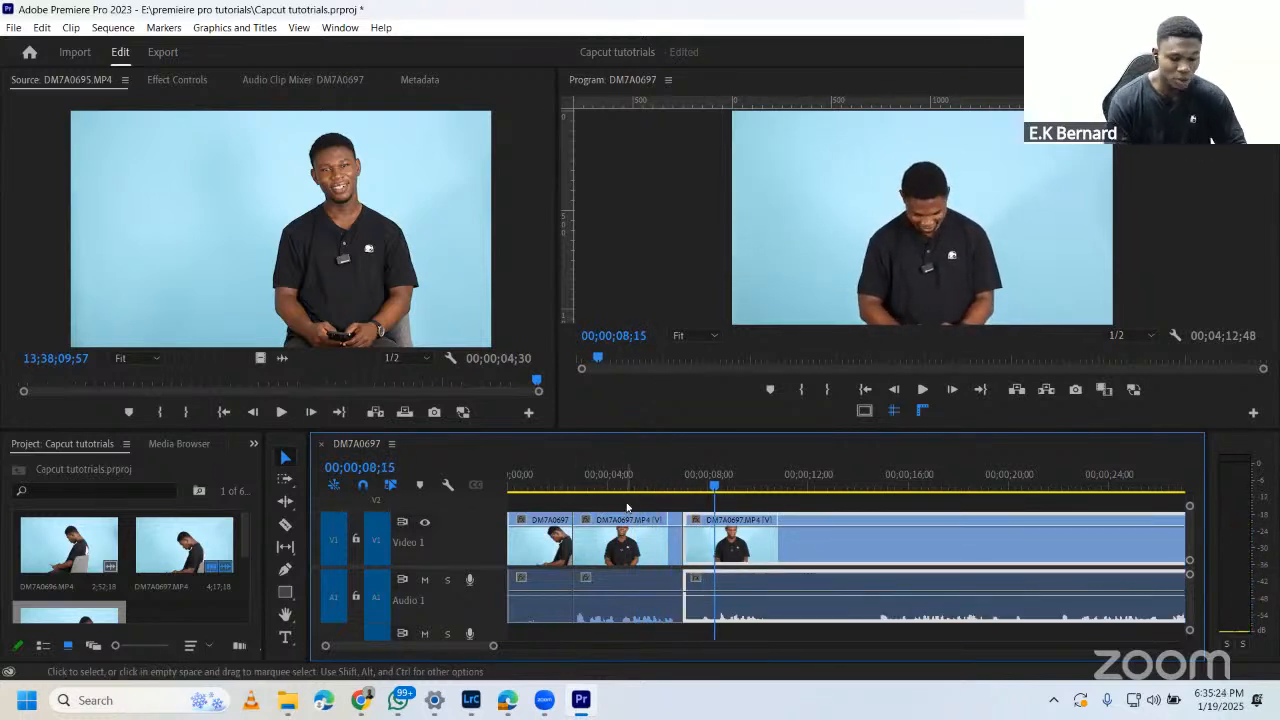
# Step: Save the project and clear the clip selection in the timeline
pyautogui.hotkey('ctrl', 's')
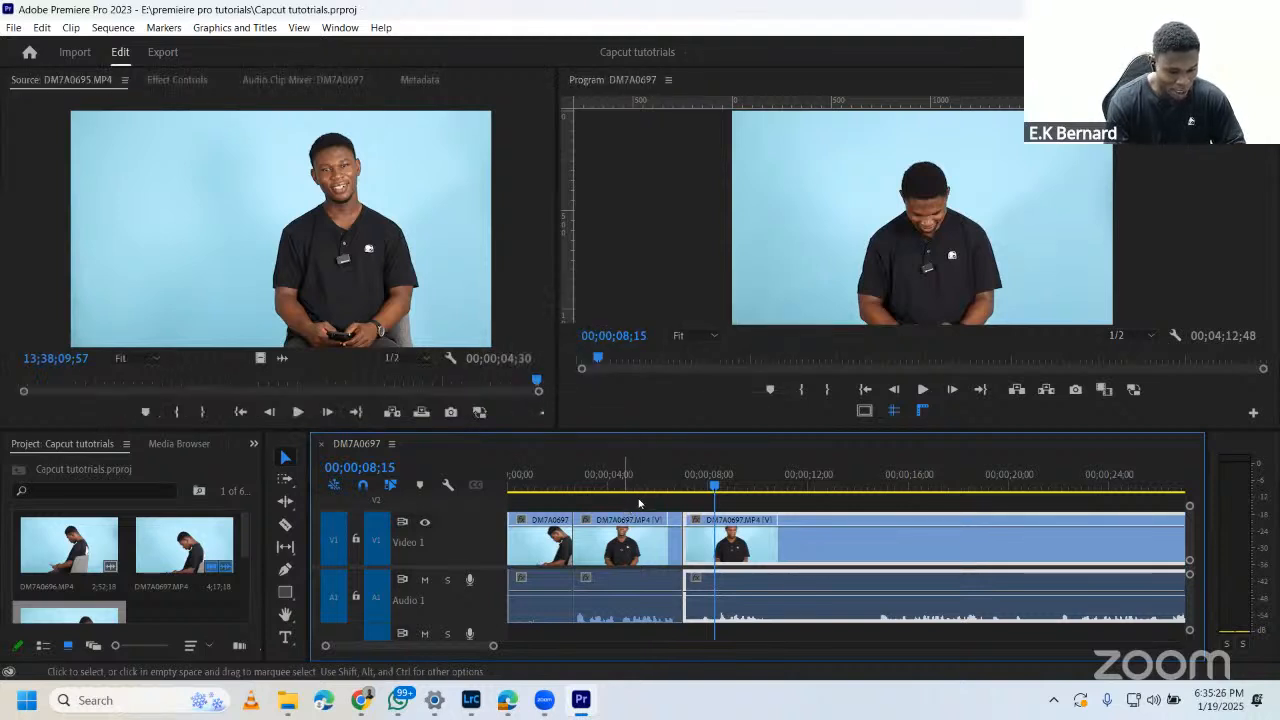
pyautogui.moveTo(646, 503); pyautogui.dragTo(527, 606)
pyautogui.click(663, 507)
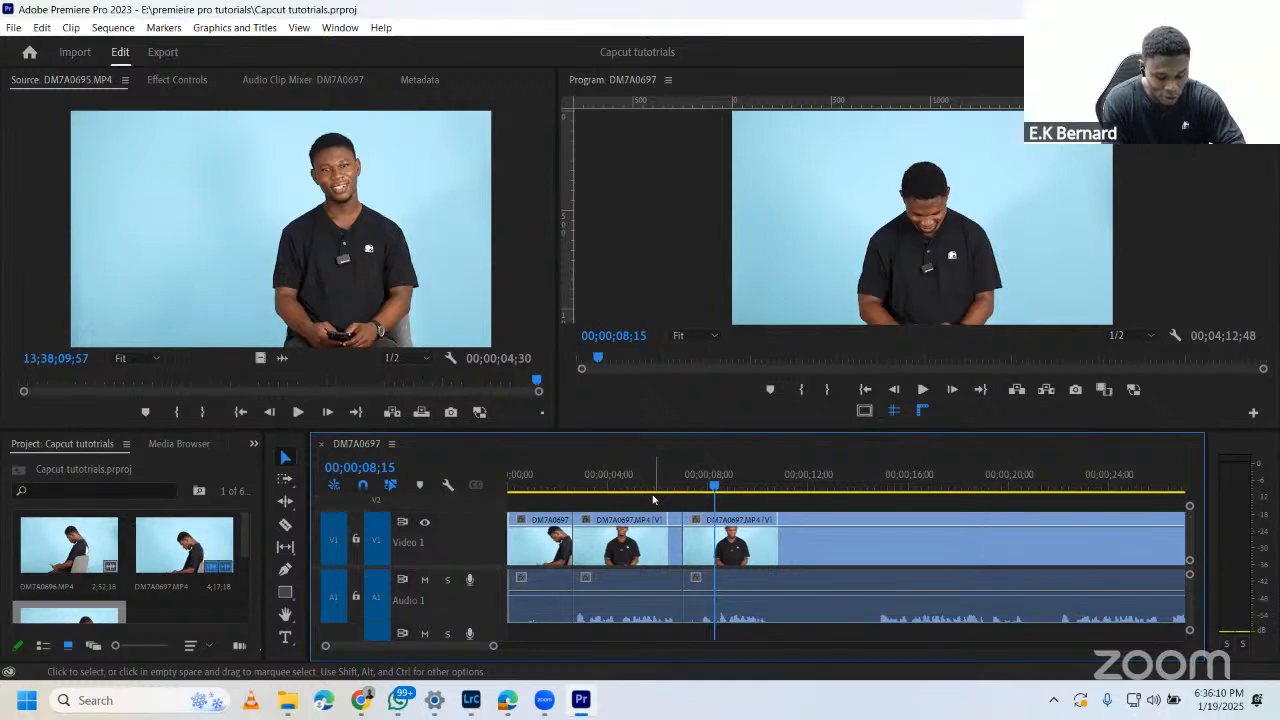
# Step: Make the timeline area slightly taller and save the project once more with the File command
pyautogui.scroll(-3, 653, 499)
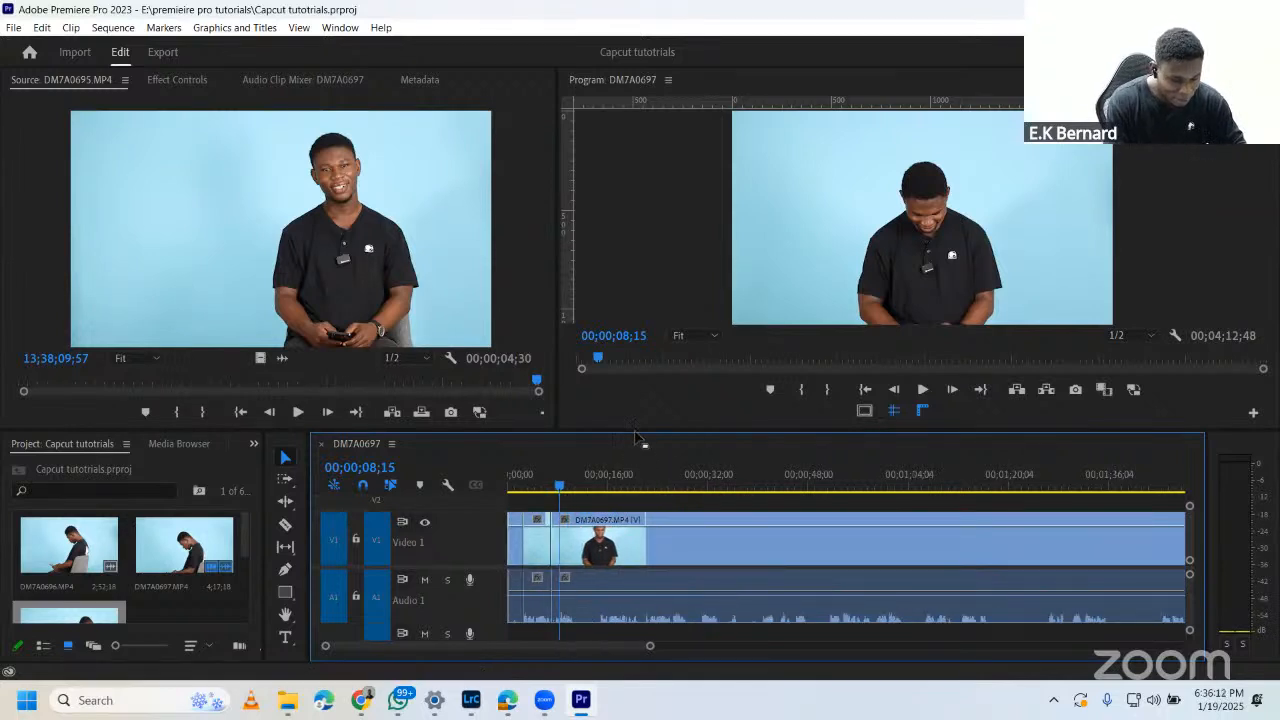
pyautogui.moveTo(637, 437); pyautogui.dragTo(625, 405)
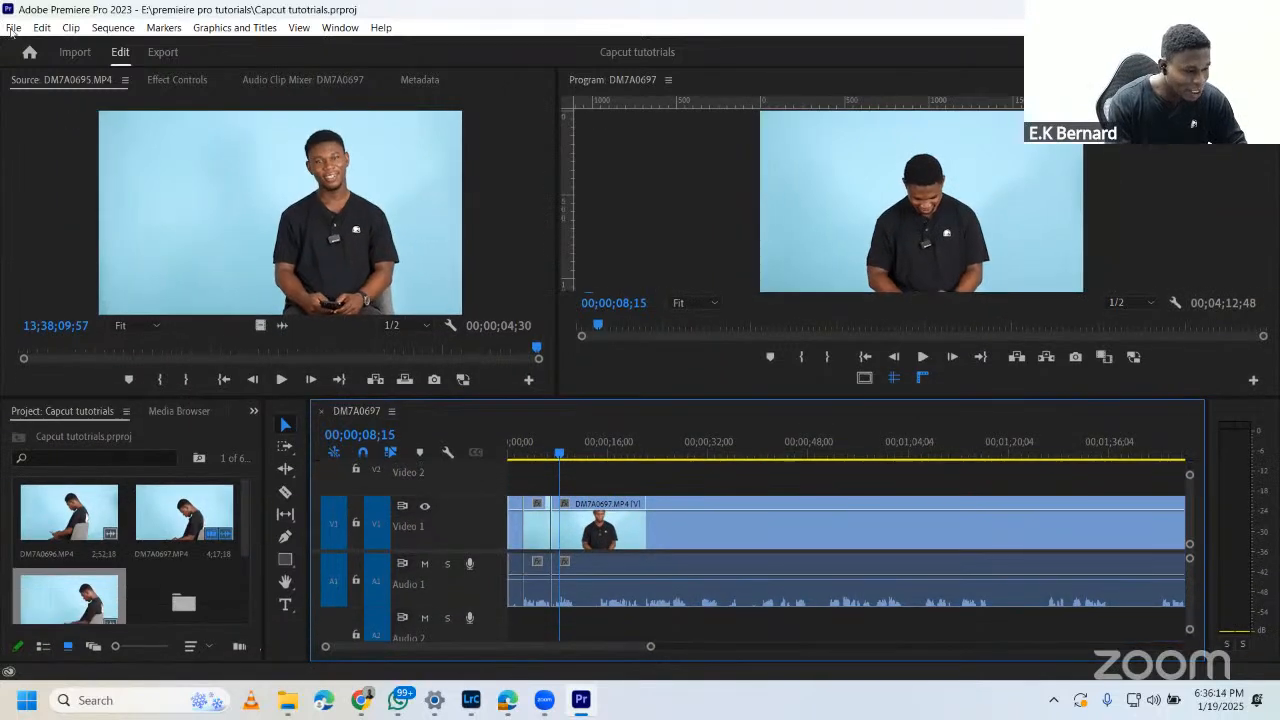
pyautogui.click(13, 27)
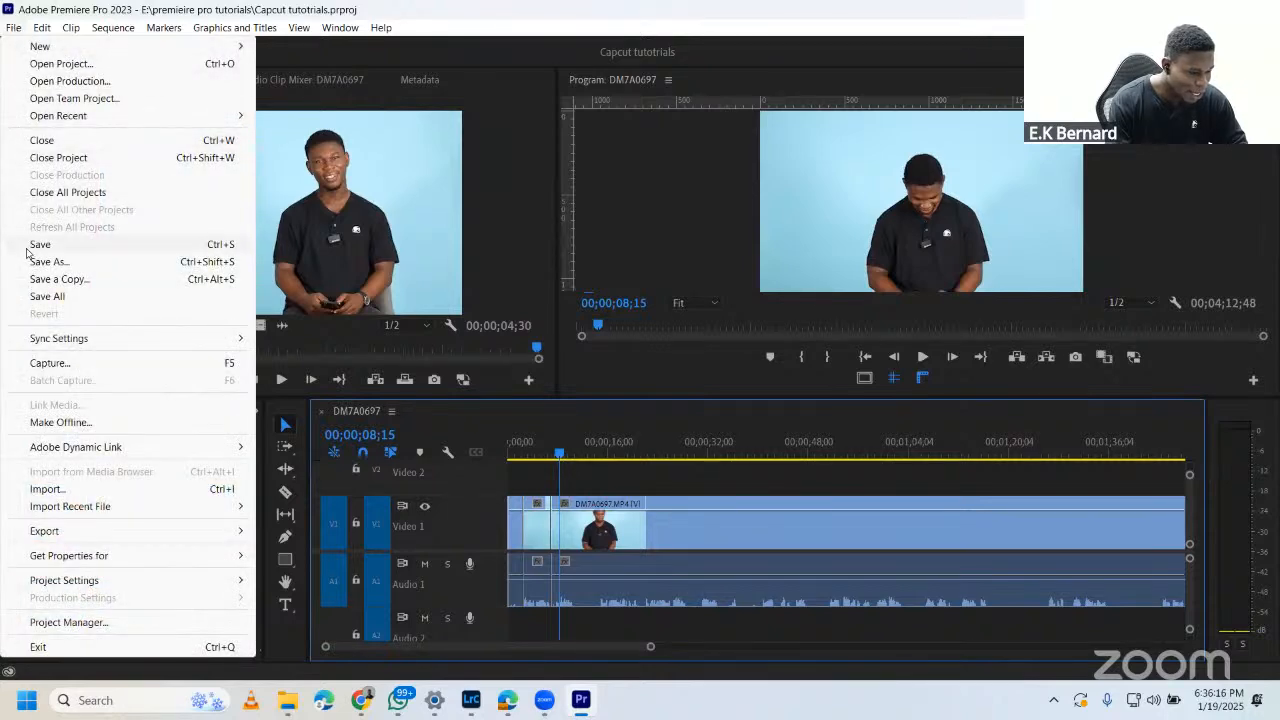
pyautogui.click(30, 245)
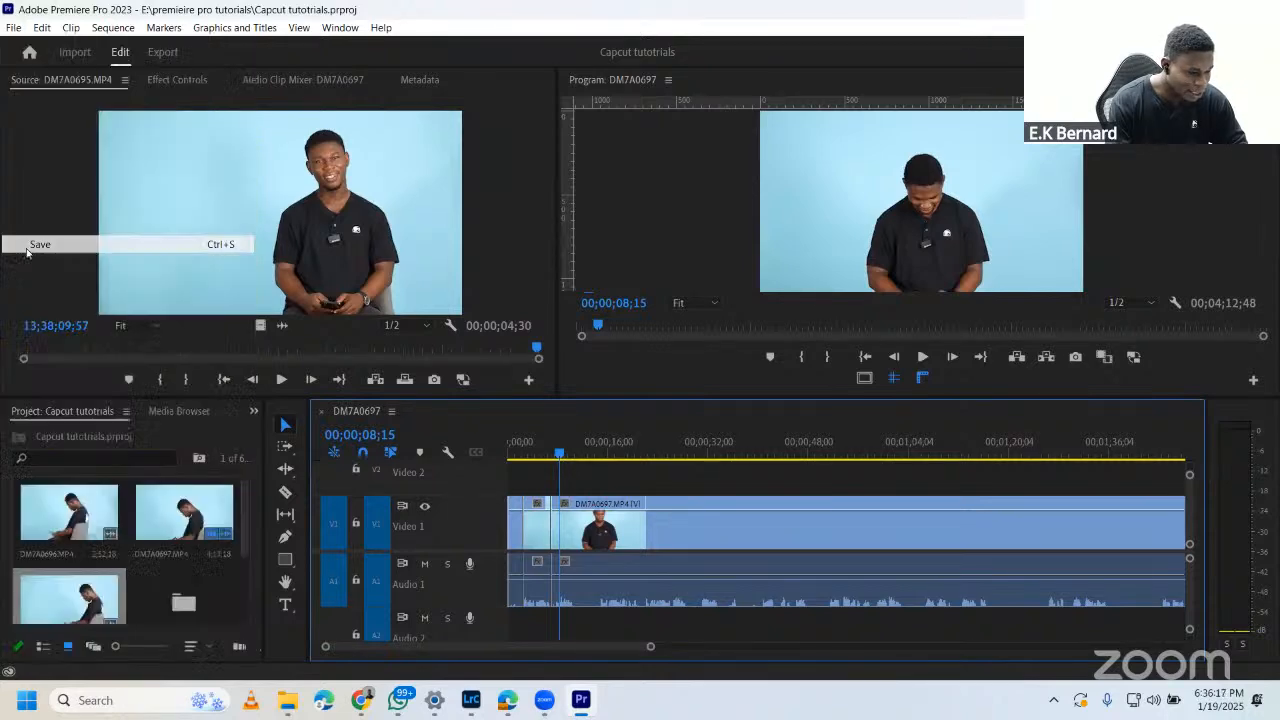
pyautogui.click(14, 27)
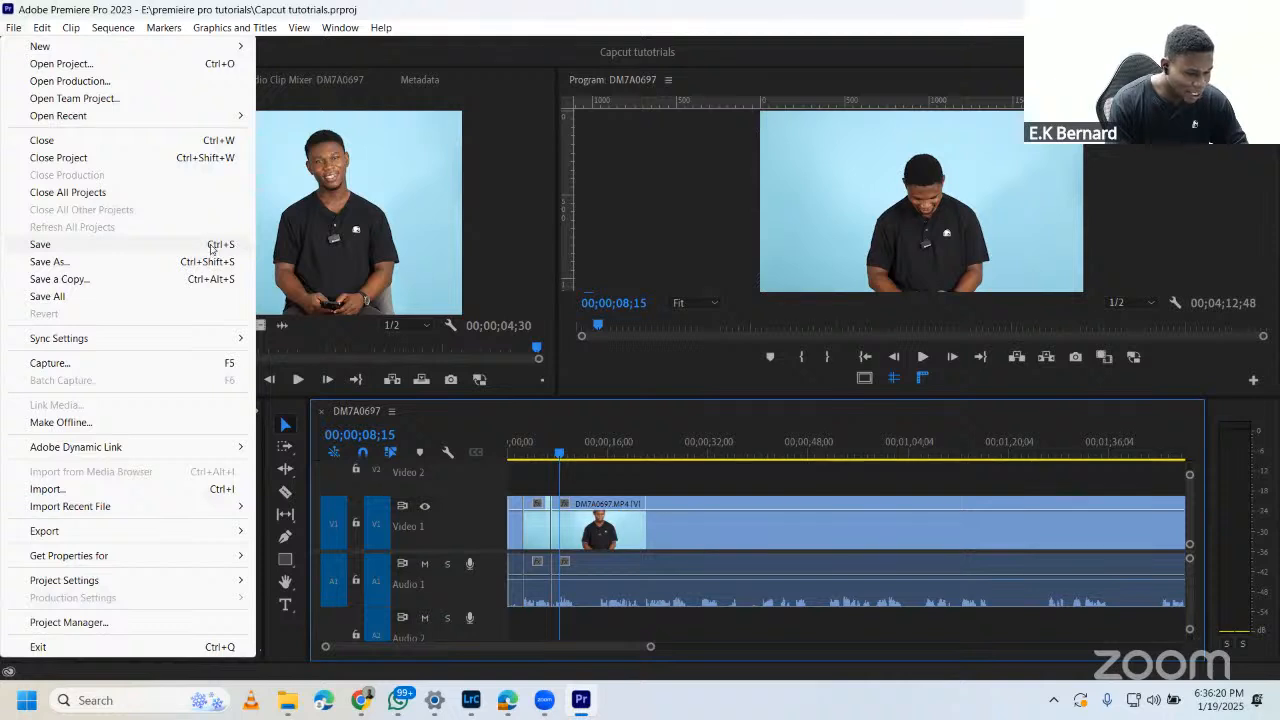
pyautogui.click(587, 485)
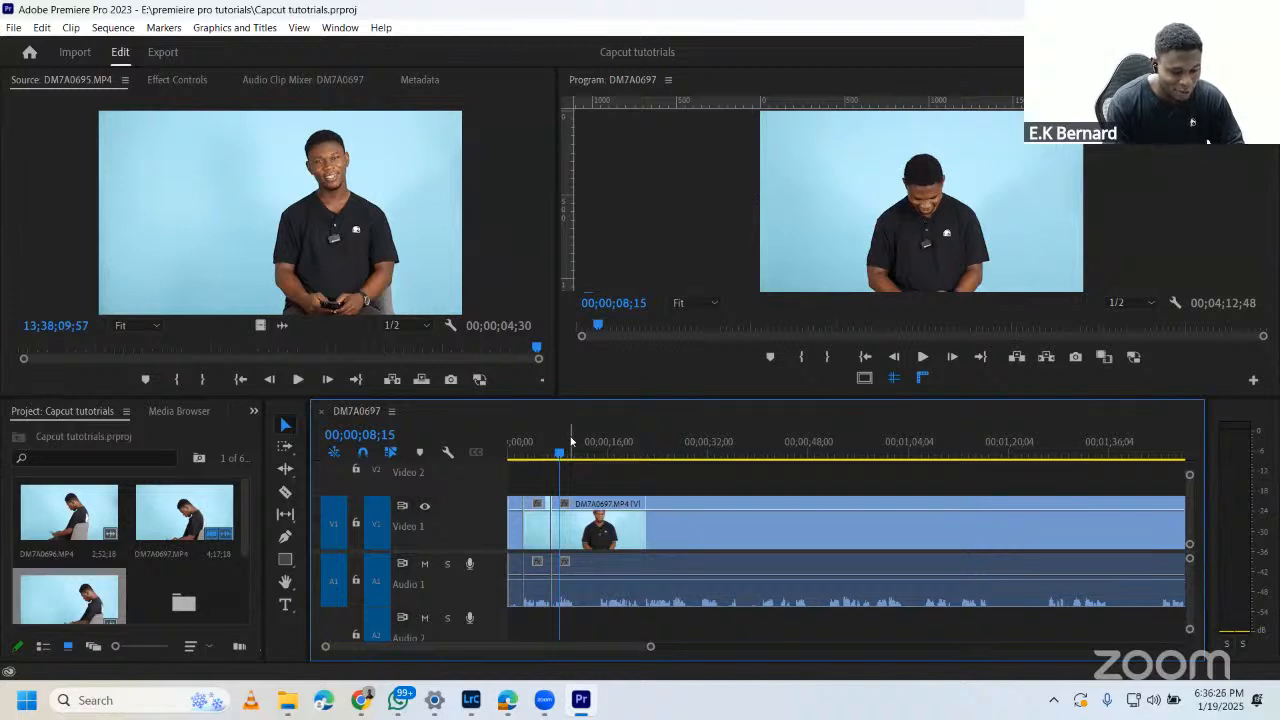
# Step: Play the footage from 00;00;05;35, skip ahead to 00;00;14;22 and stop playback at 00;00;21;11
pyautogui.click(543, 453)
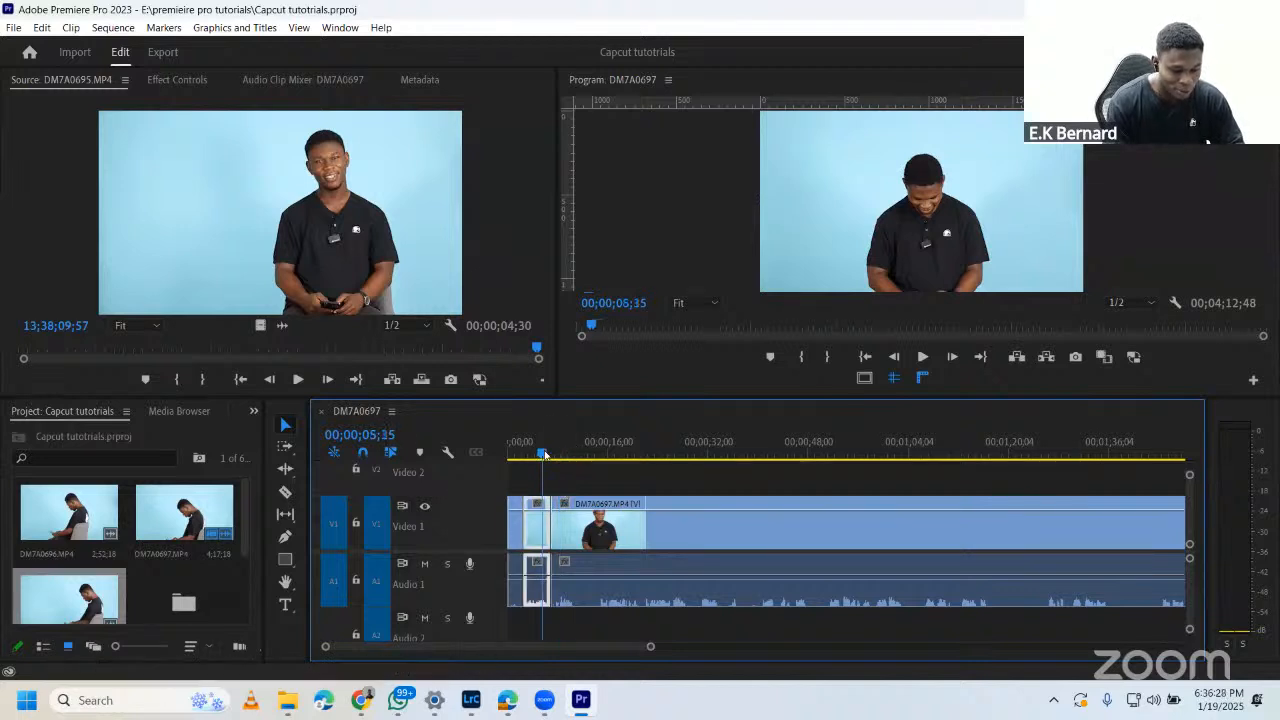
pyautogui.press('space')
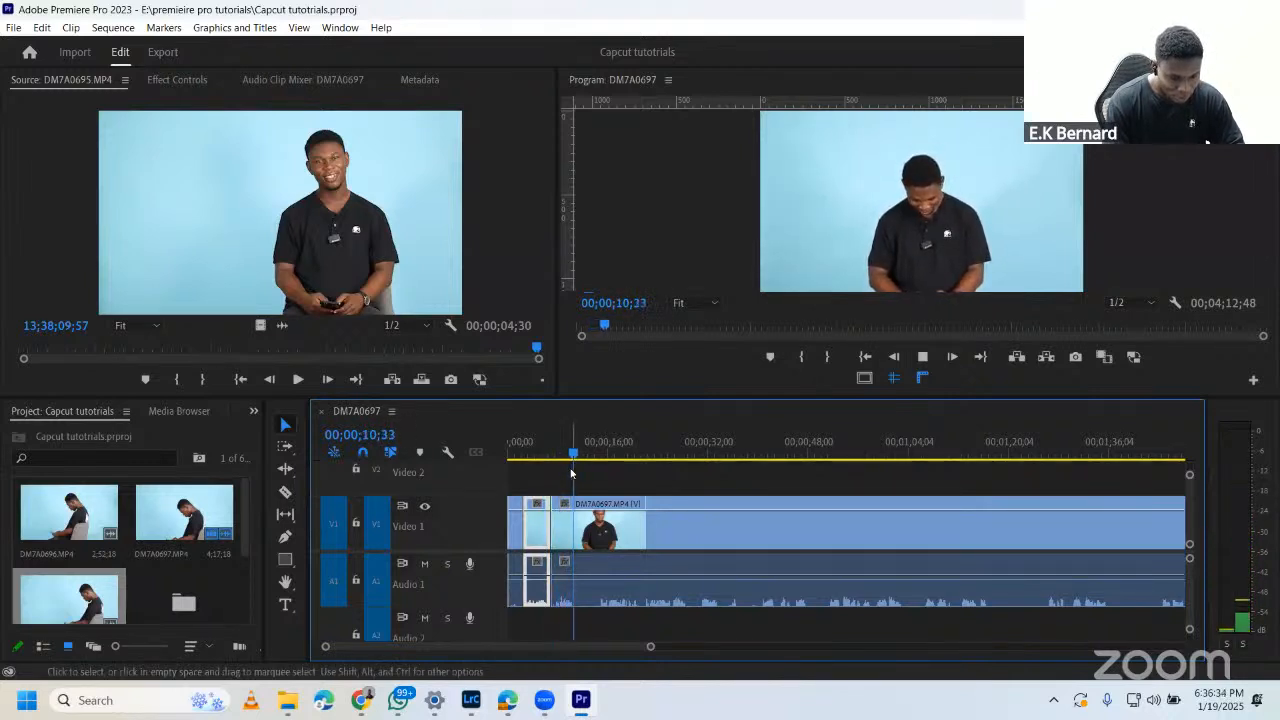
pyautogui.click(590, 452)
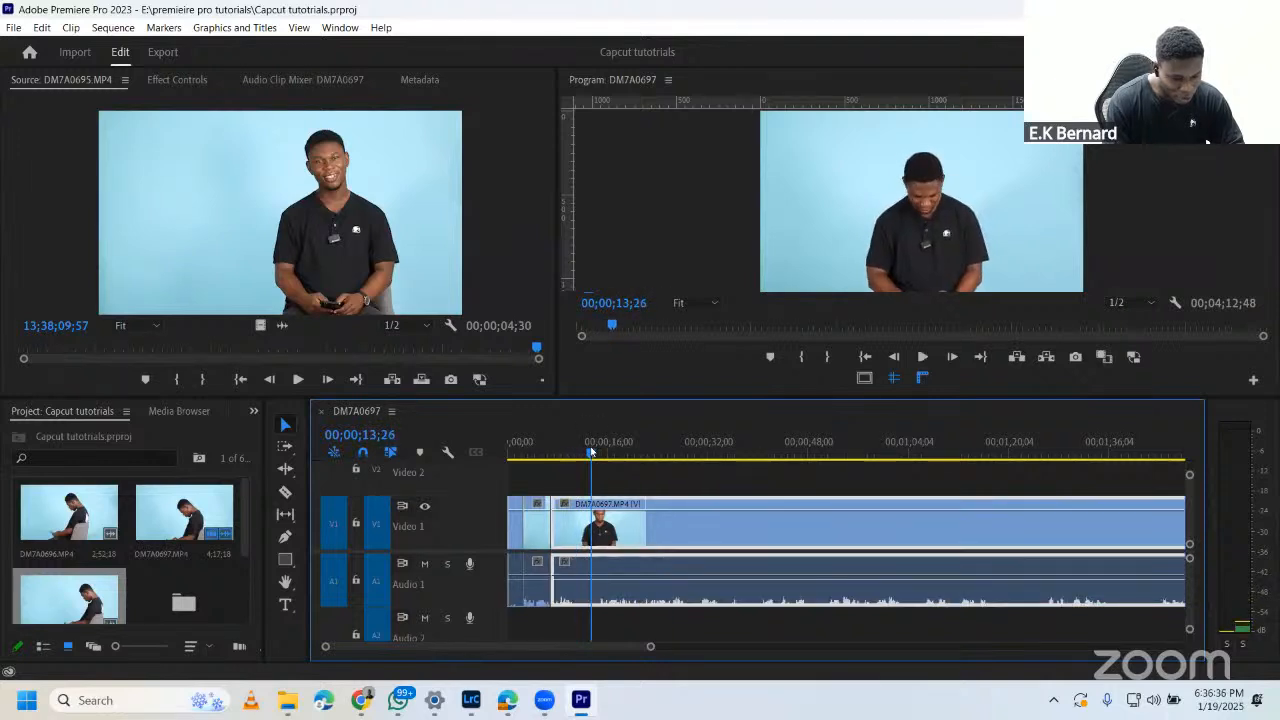
pyautogui.moveTo(590, 452); pyautogui.dragTo(598, 455)
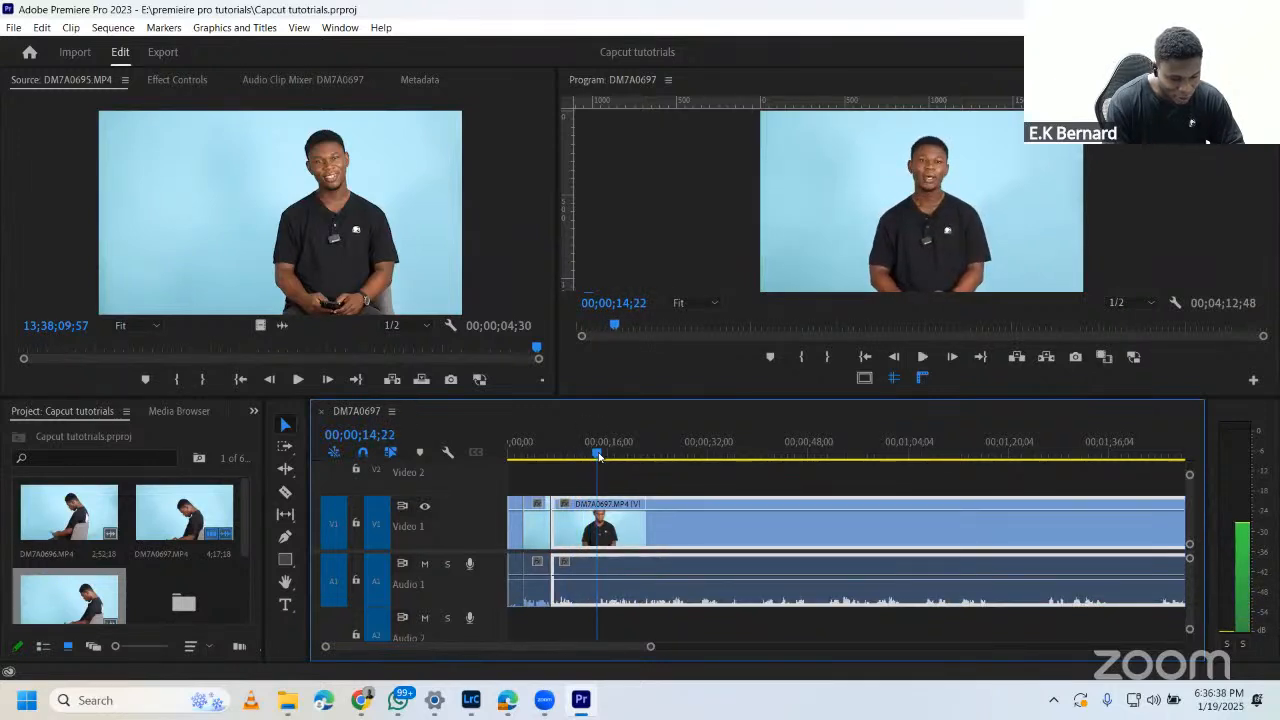
pyautogui.press('space')
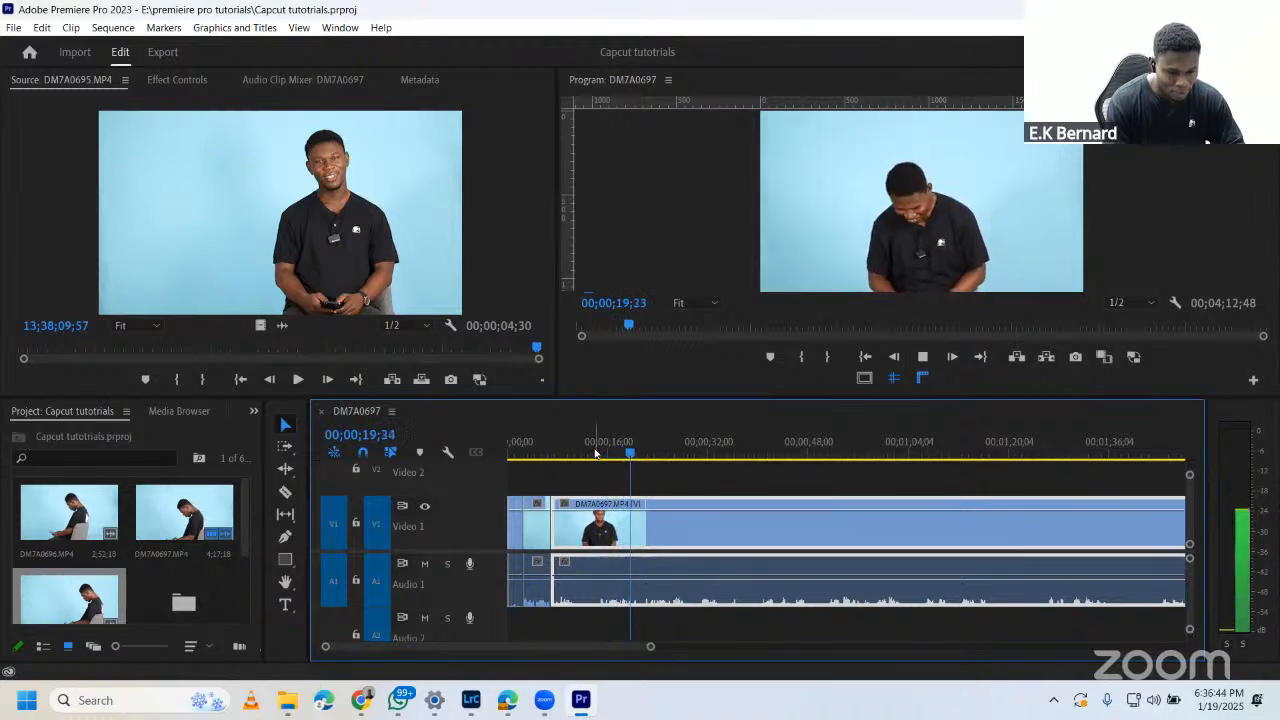
pyautogui.press('space')
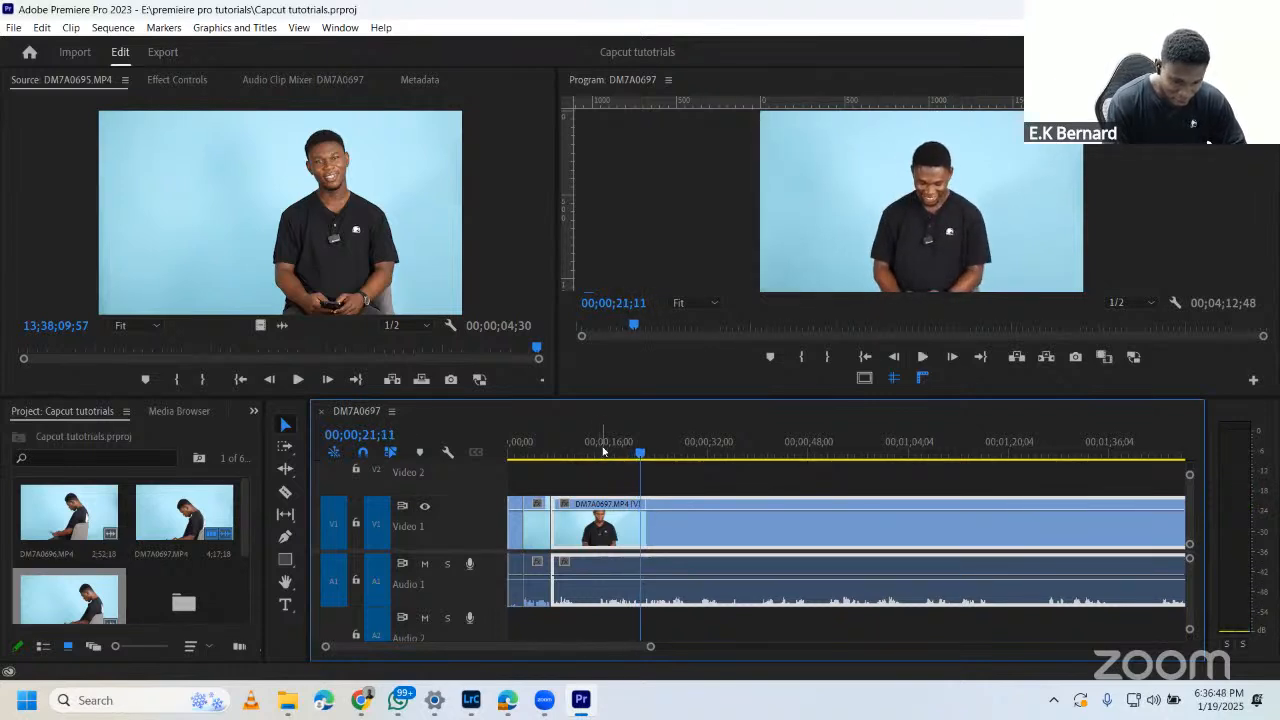
# Step: Split the long last segment at 00;00;21;11 with the Razor tool and delete the part before the cut, leaving the gap open
pyautogui.press('c')
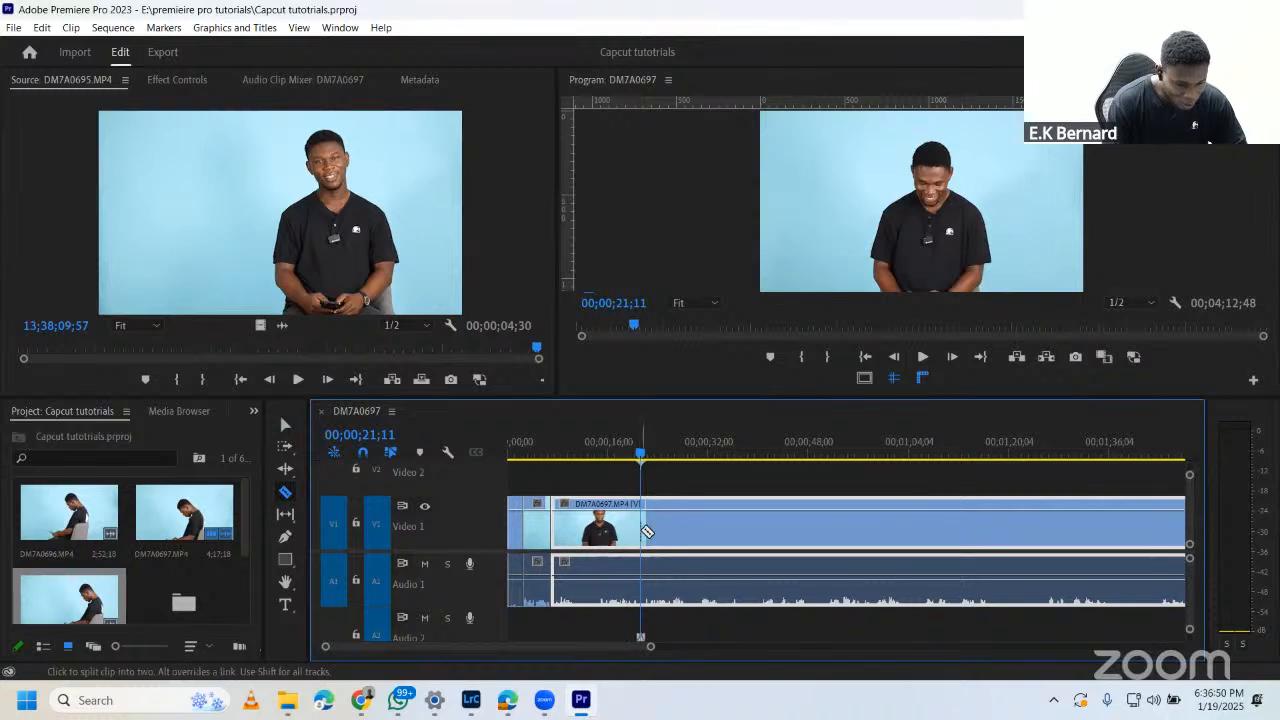
pyautogui.click(645, 532)
pyautogui.press('v')
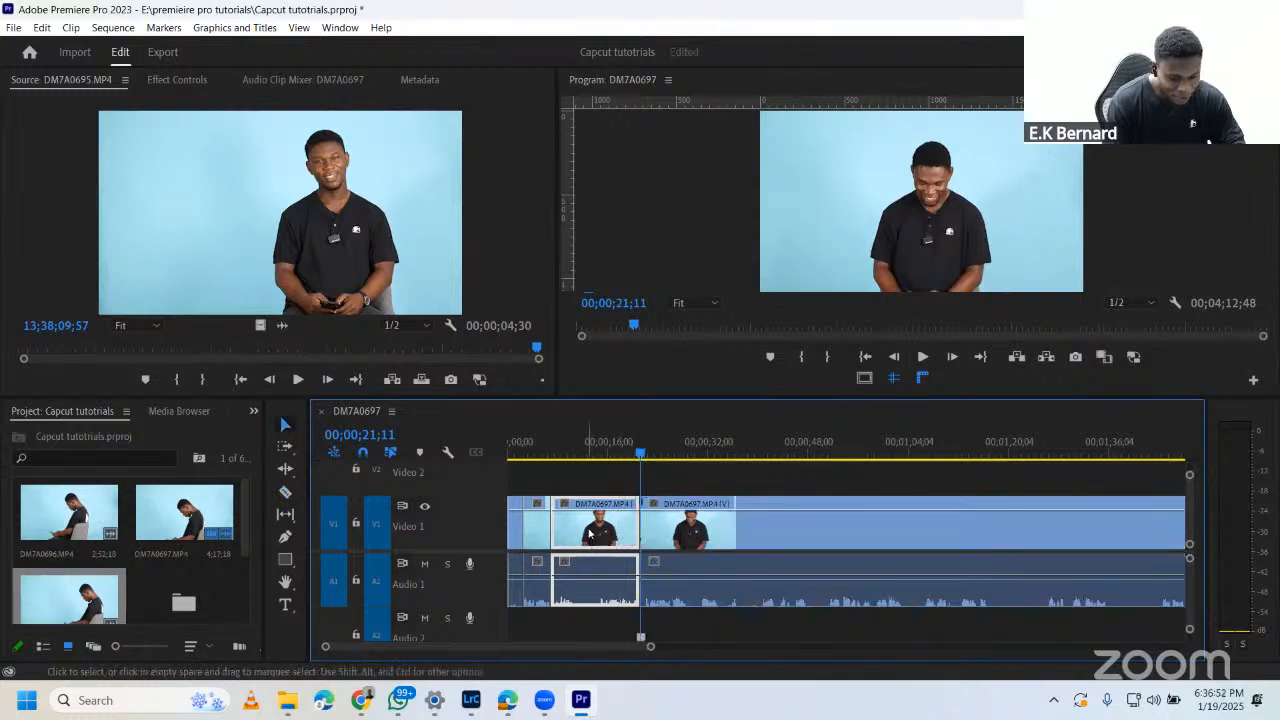
pyautogui.press('Delete')
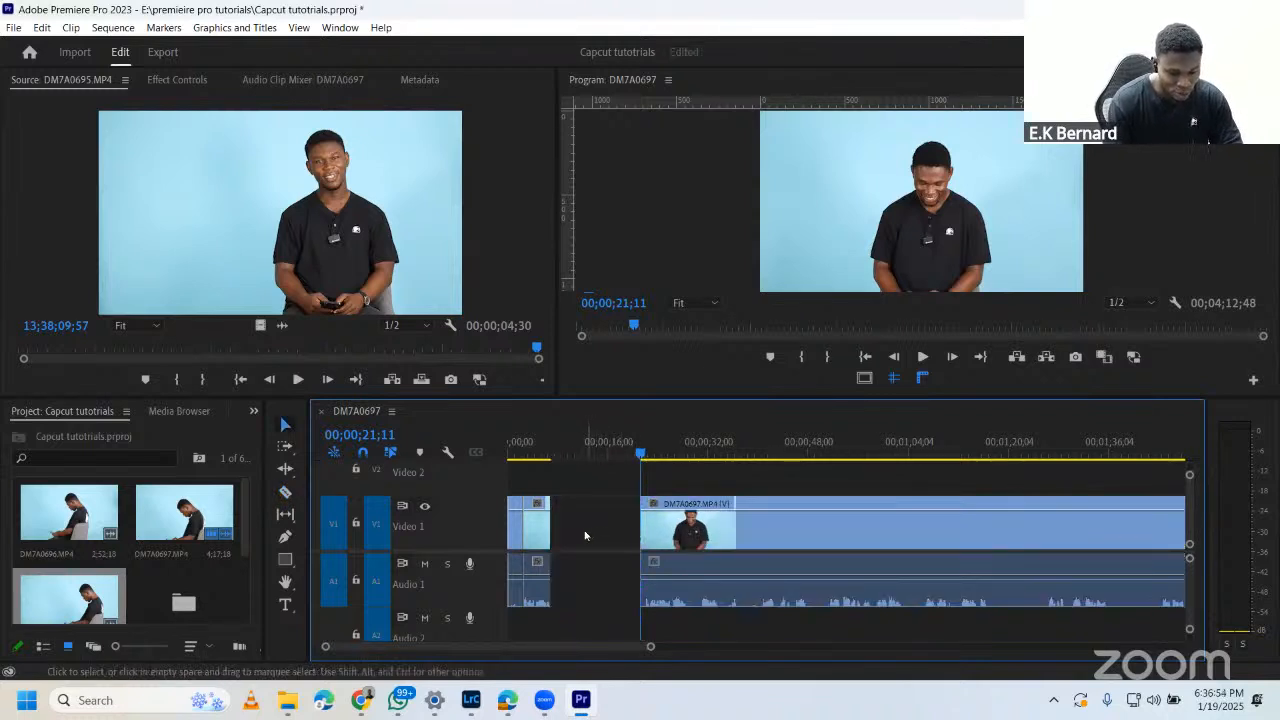
# Step: Play the remaining footage on to 00;00;28;59 and split the clip there with the Razor tool
pyautogui.press('space')
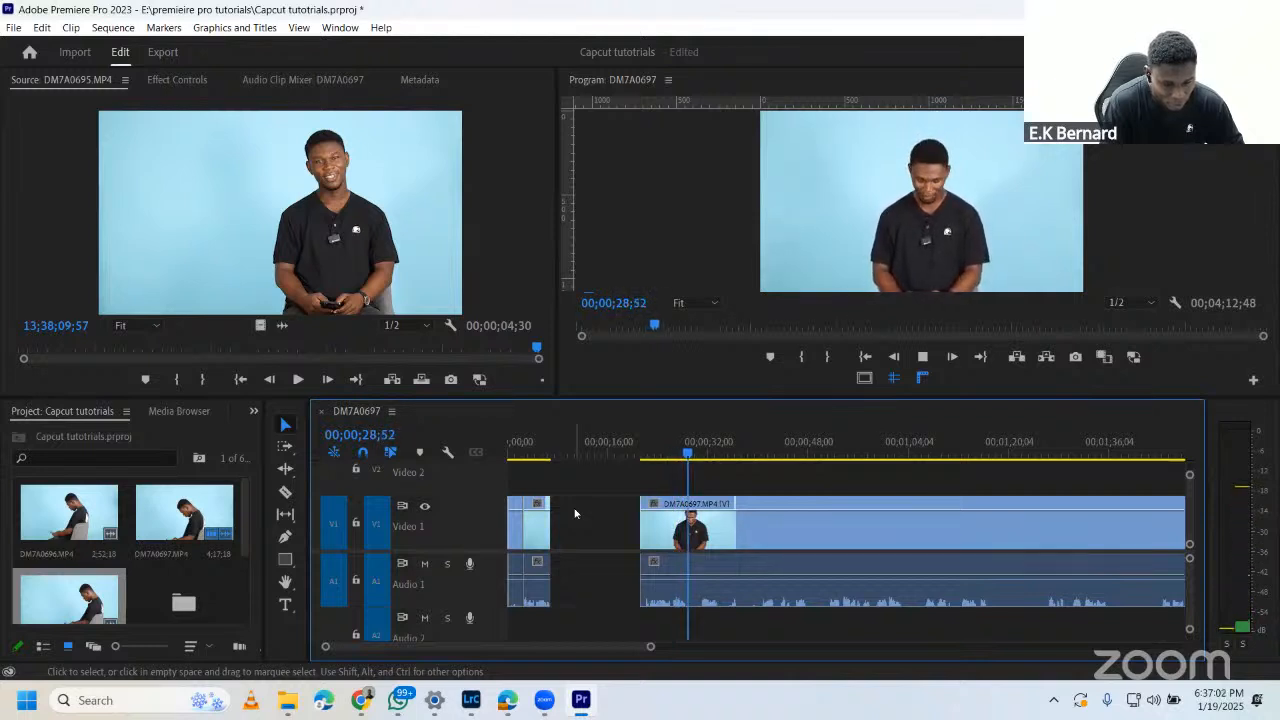
pyautogui.press('space')
pyautogui.press('c')
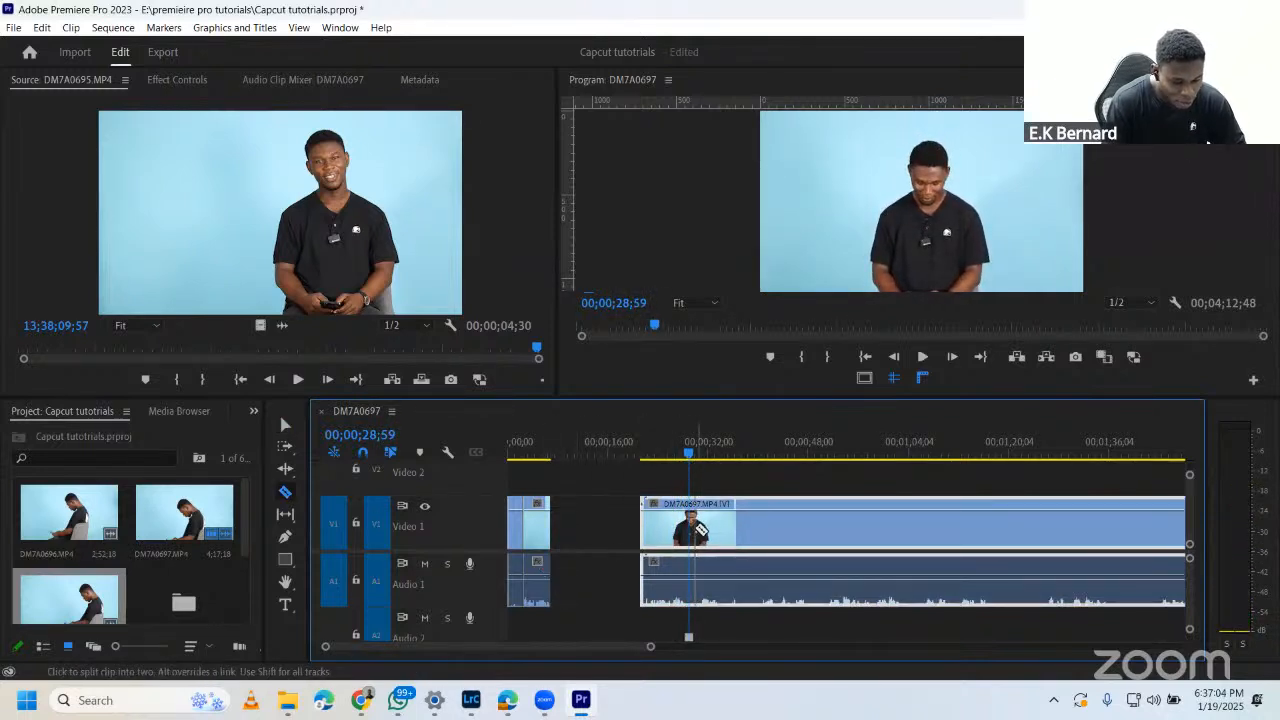
pyautogui.click(688, 528)
pyautogui.press('v')
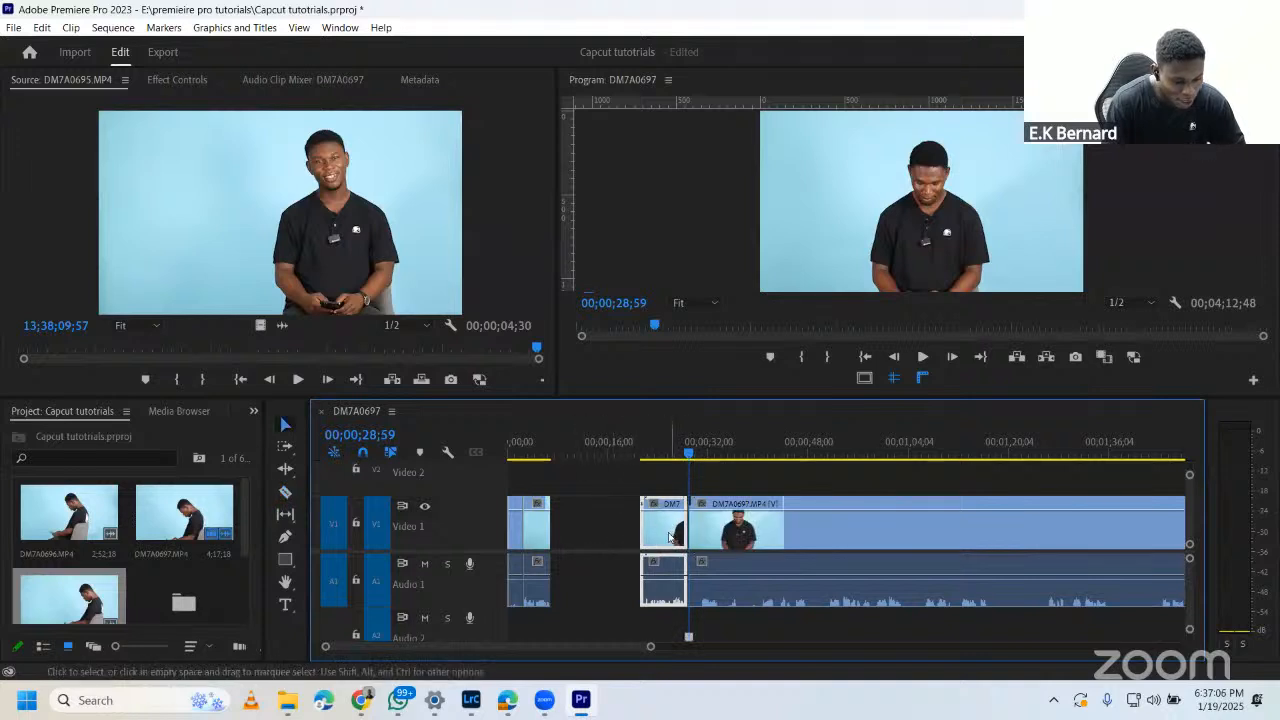
# Step: Move the short segment before the 00;00;28;59 cut earlier into the gap, starting at about 00;00;16;00
pyautogui.moveTo(667, 537); pyautogui.dragTo(634, 533)
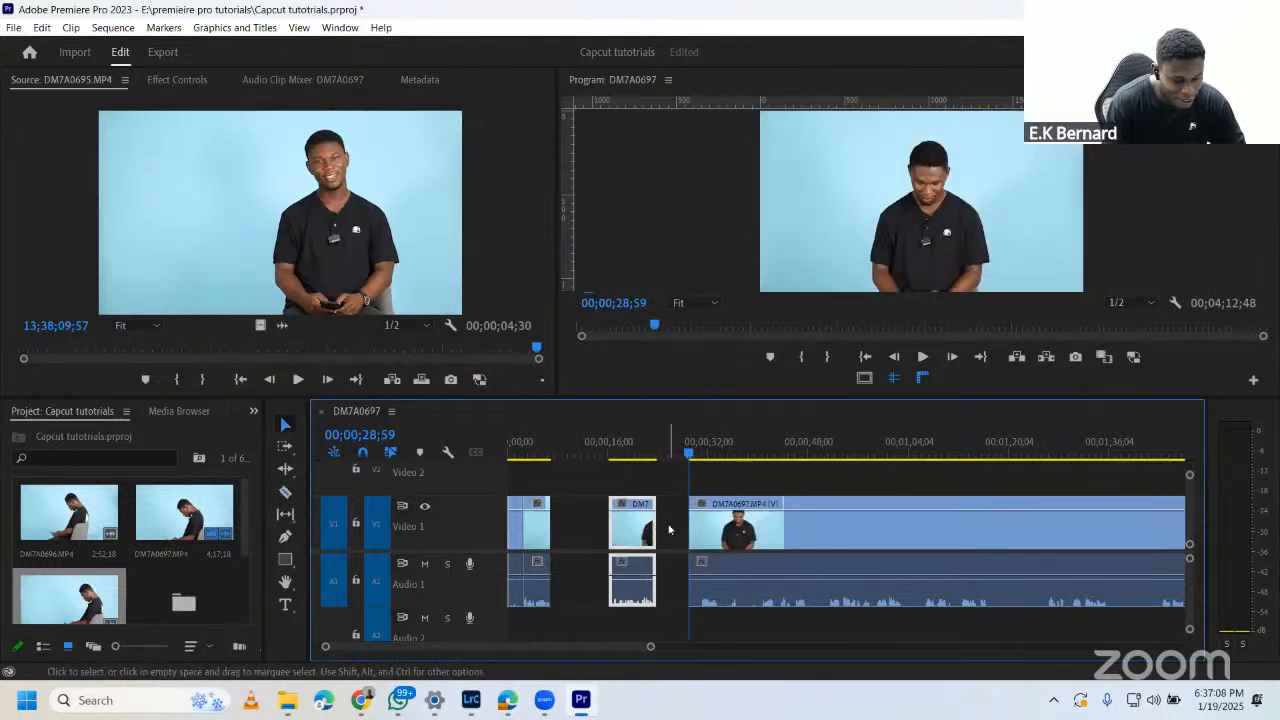
pyautogui.click(643, 487)
pyautogui.click(624, 527)
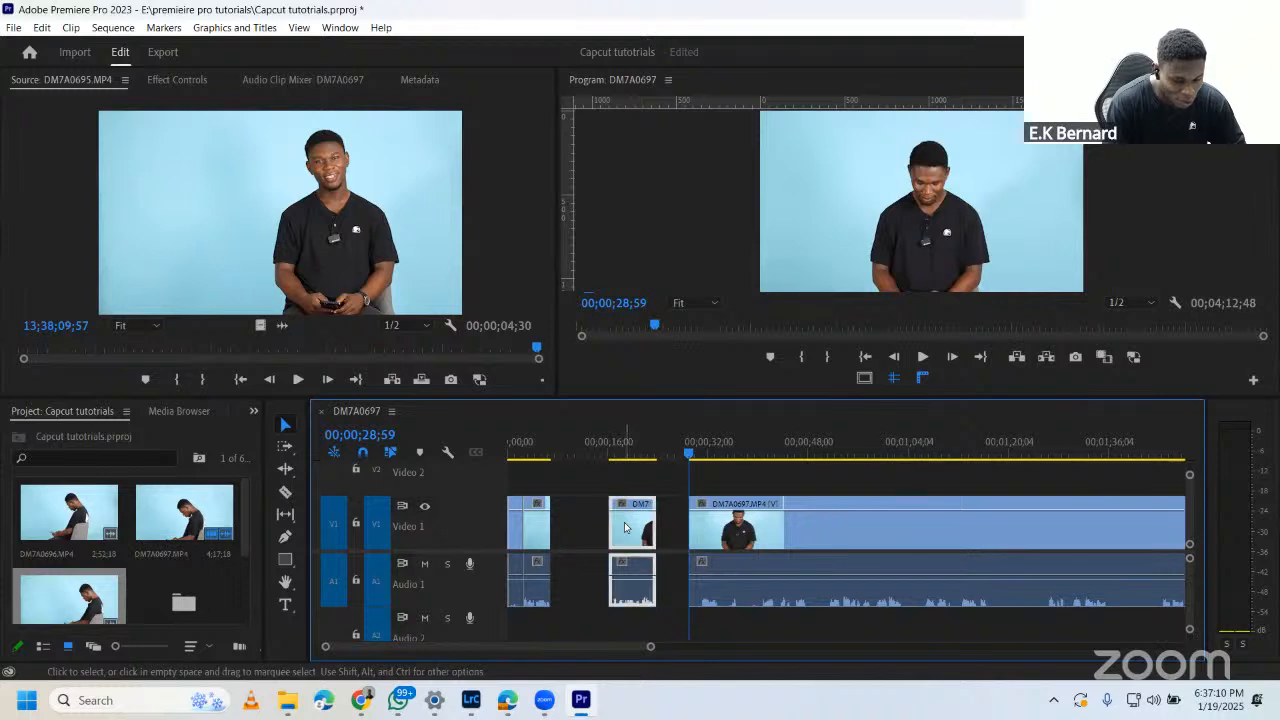
# Step: Play the start of the moved segment, jump back to 00;00;02;37 and play the second segment, stopping at 00;00;04;42
pyautogui.click(603, 452)
pyautogui.press('space')
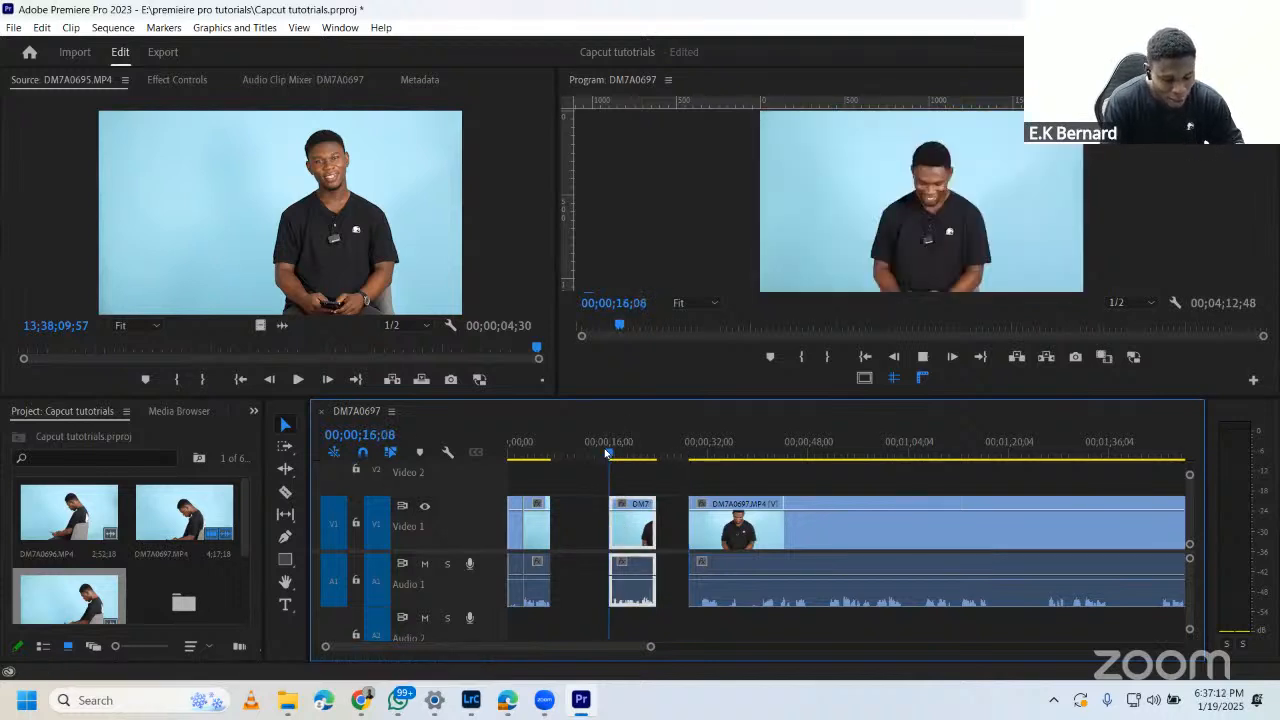
pyautogui.press('space')
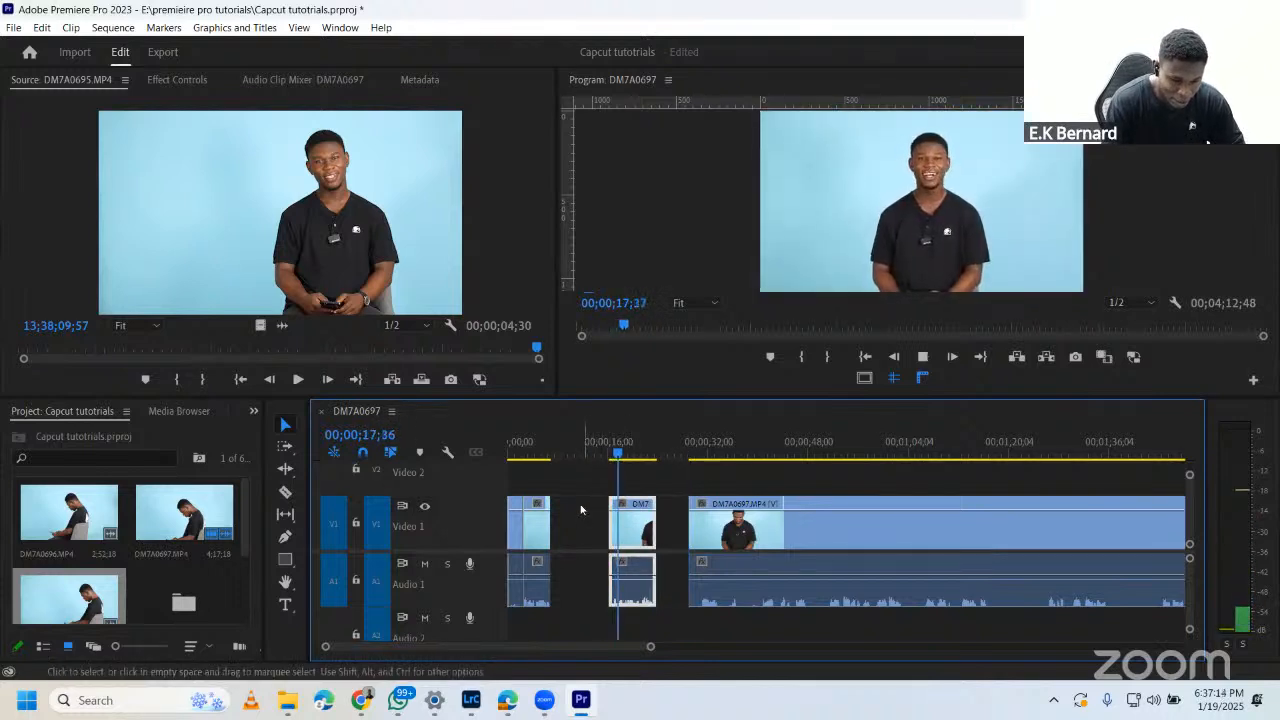
pyautogui.press('Up')
pyautogui.press('Up')
pyautogui.press('Up')
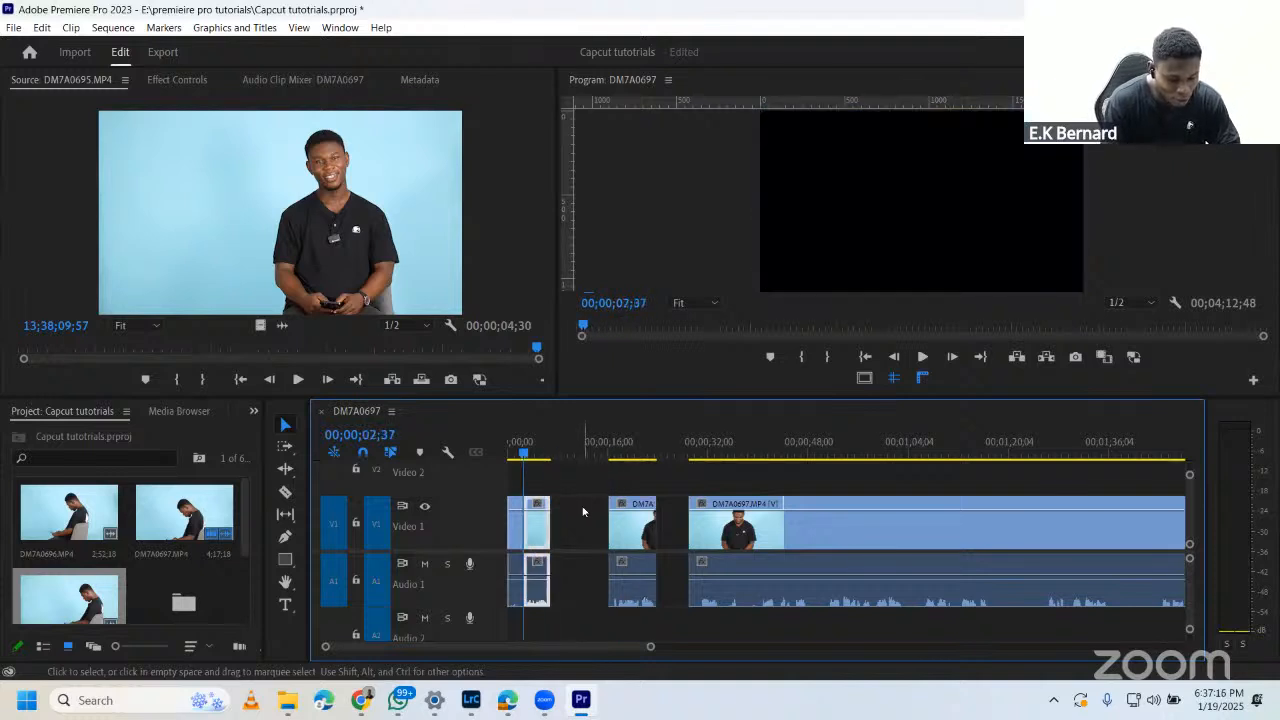
pyautogui.press('space')
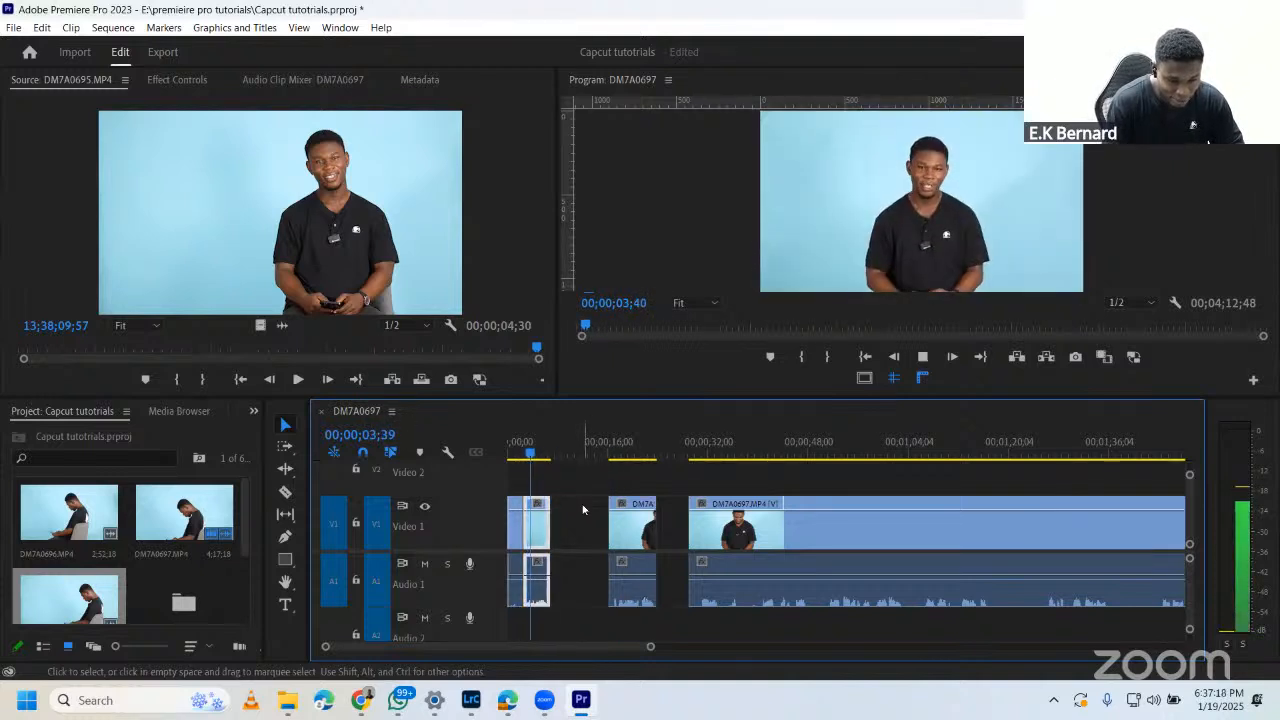
pyautogui.press('space')
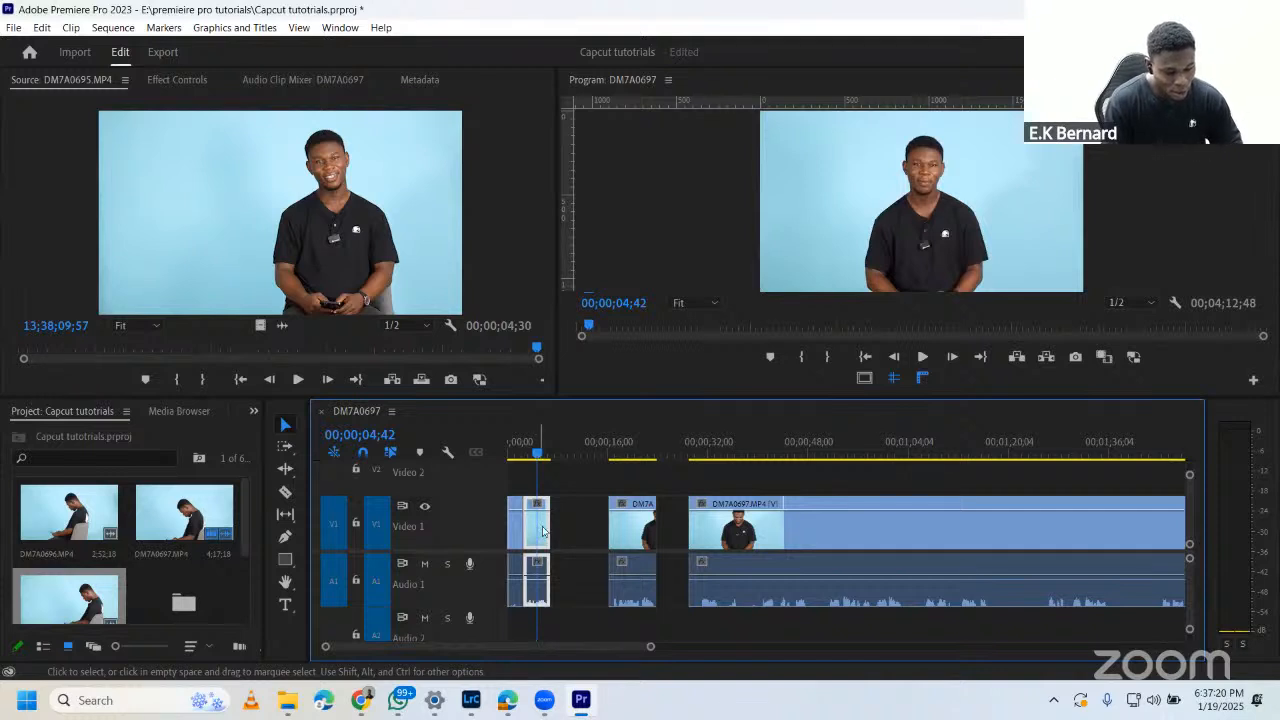
# Step: Ripple-delete the second segment, beginning at 00;00;02;37, and close the gap left before the moved segment
pyautogui.click(634, 452)
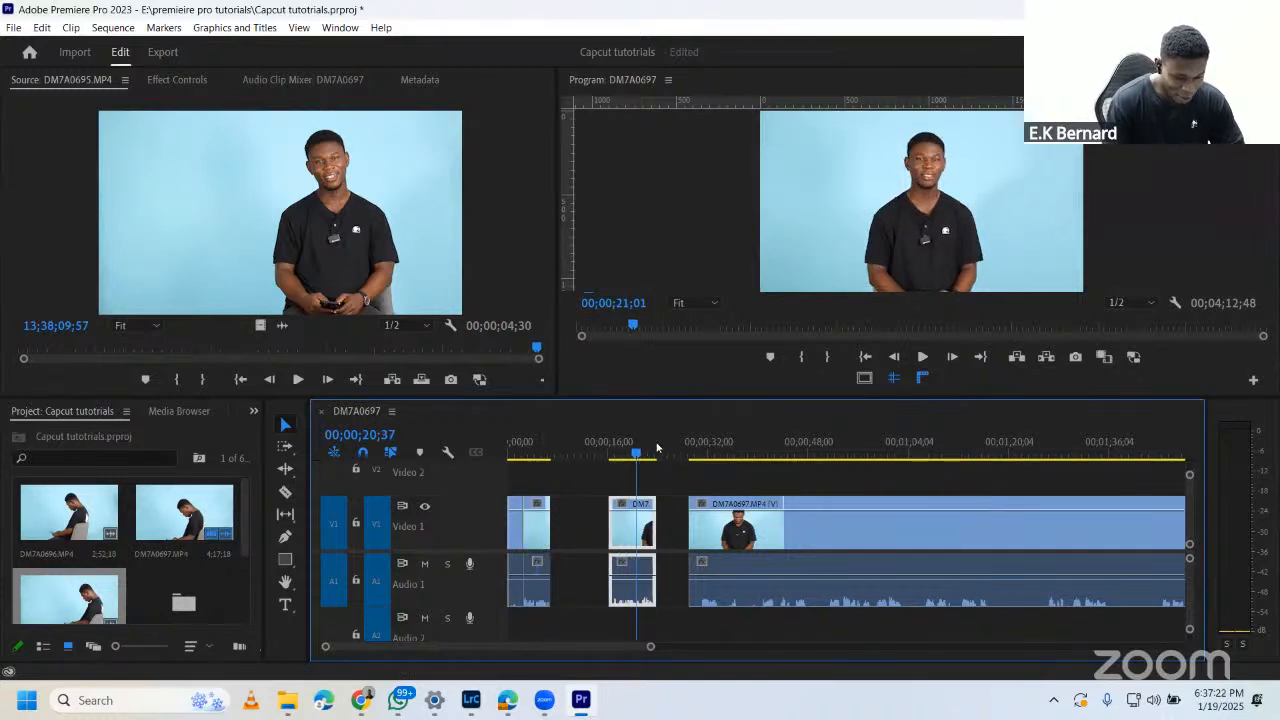
pyautogui.click(540, 452)
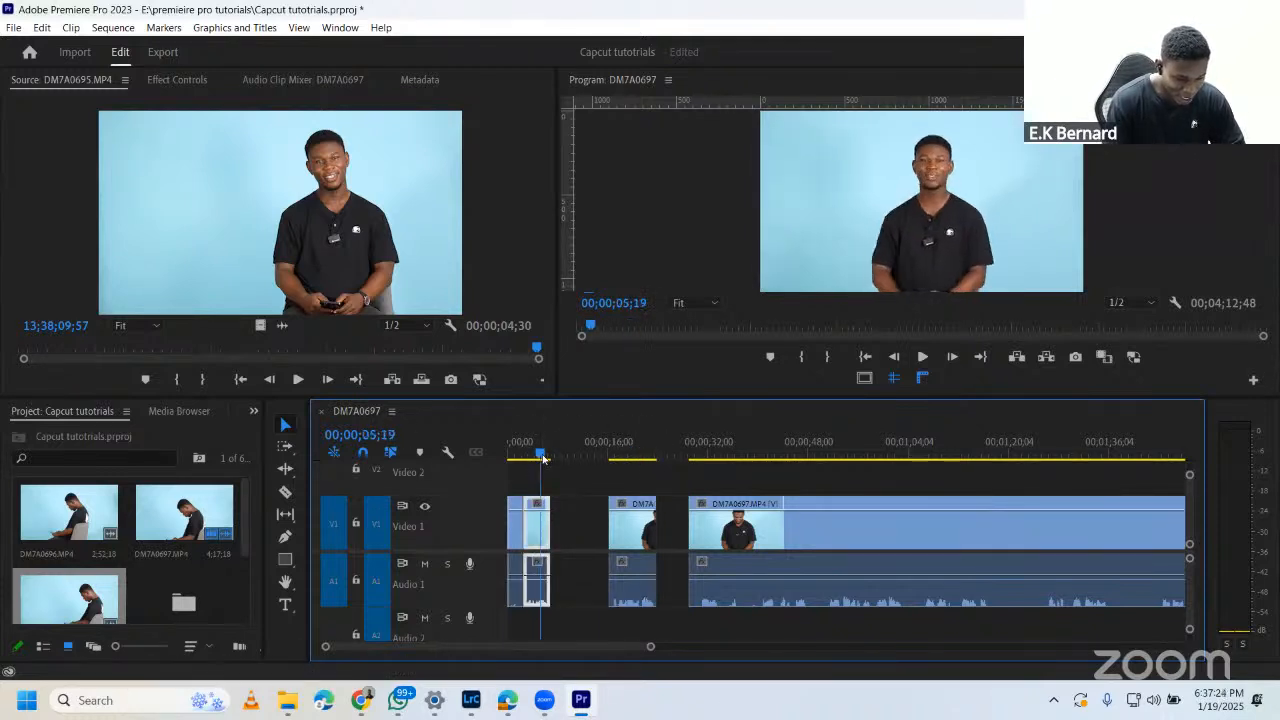
pyautogui.hotkey('shift', 'Delete')
pyautogui.click(539, 525)
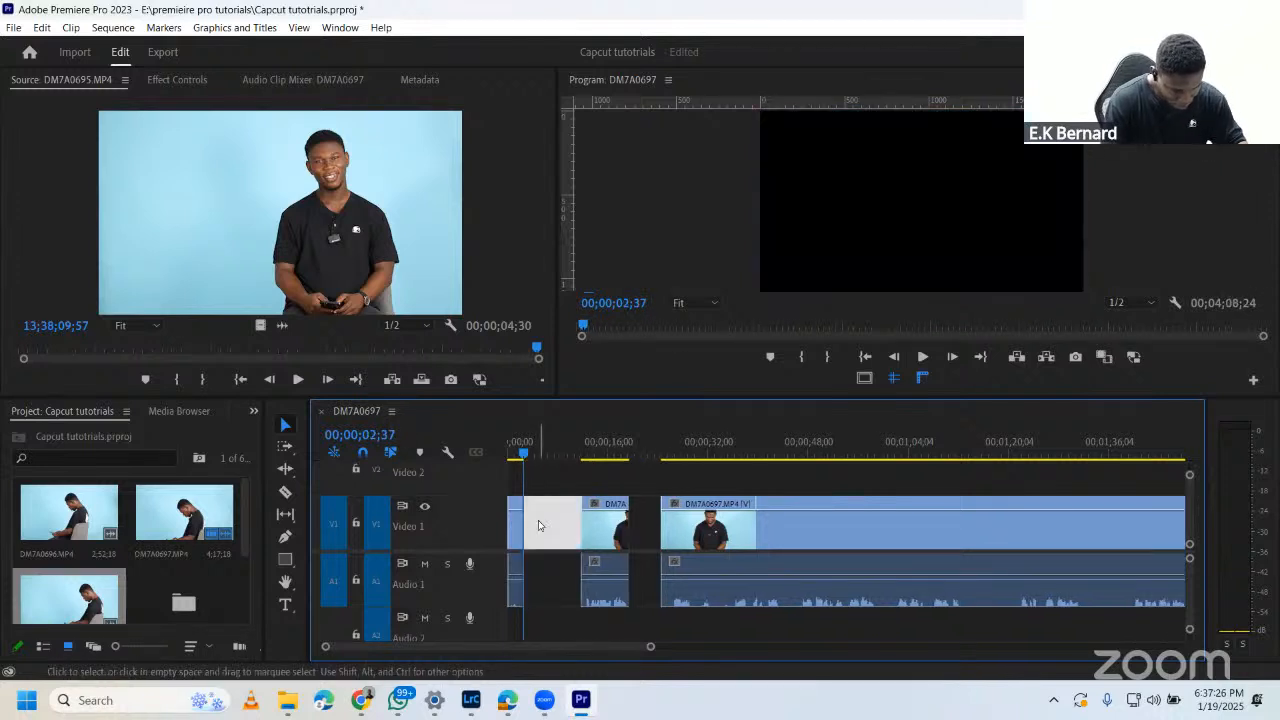
pyautogui.press('Delete')
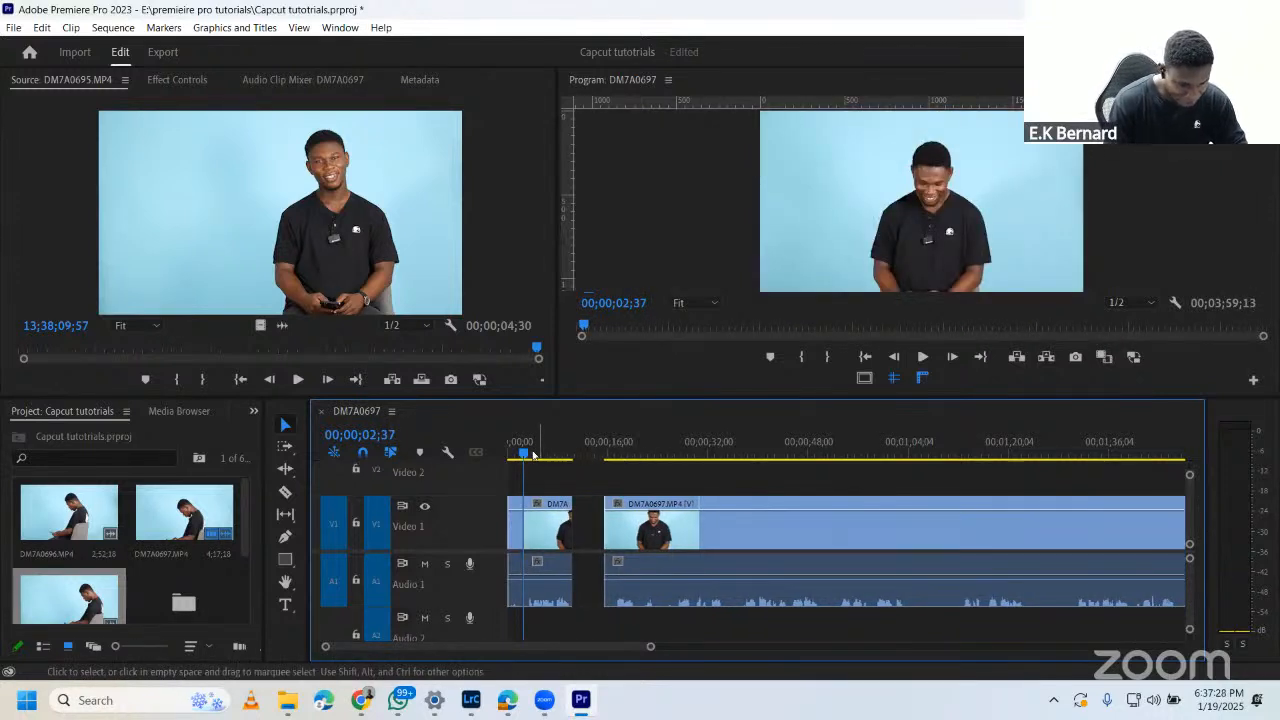
# Step: Play the join between the first segment and the moved segment twice, stopping at 00;00;03;45
pyautogui.moveTo(528, 455); pyautogui.dragTo(474, 460)
pyautogui.press('space')
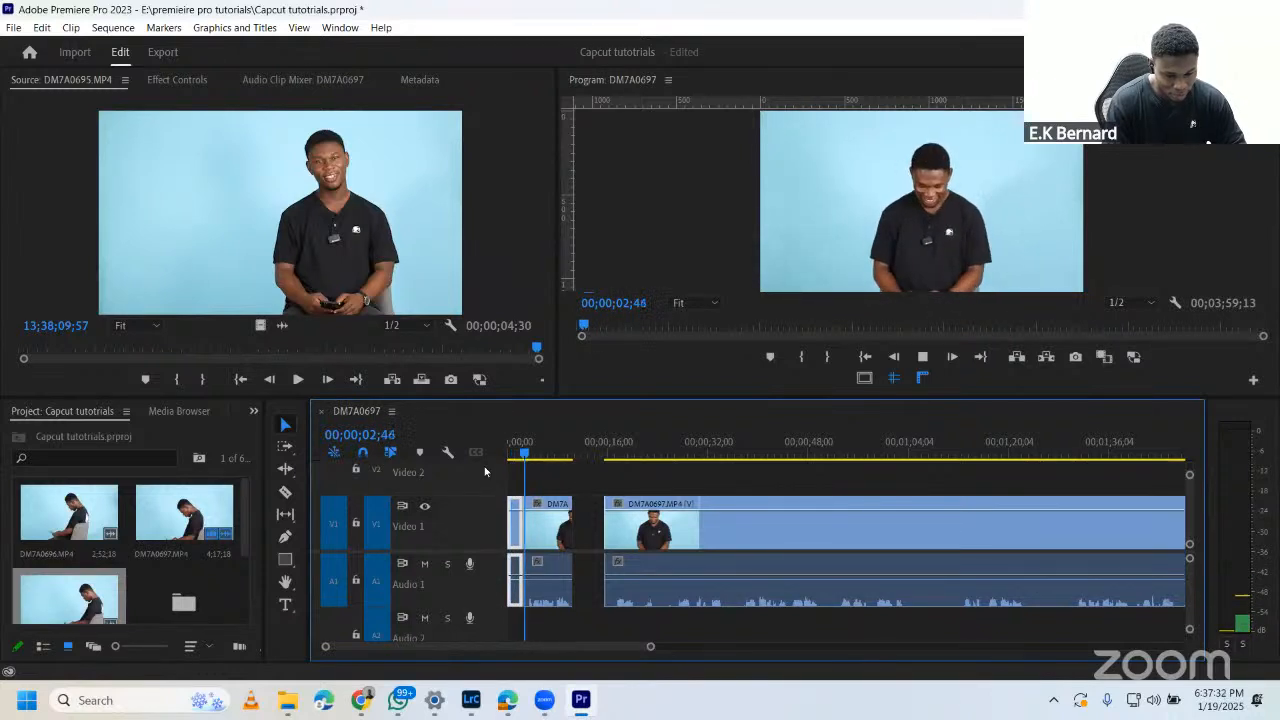
pyautogui.press('space')
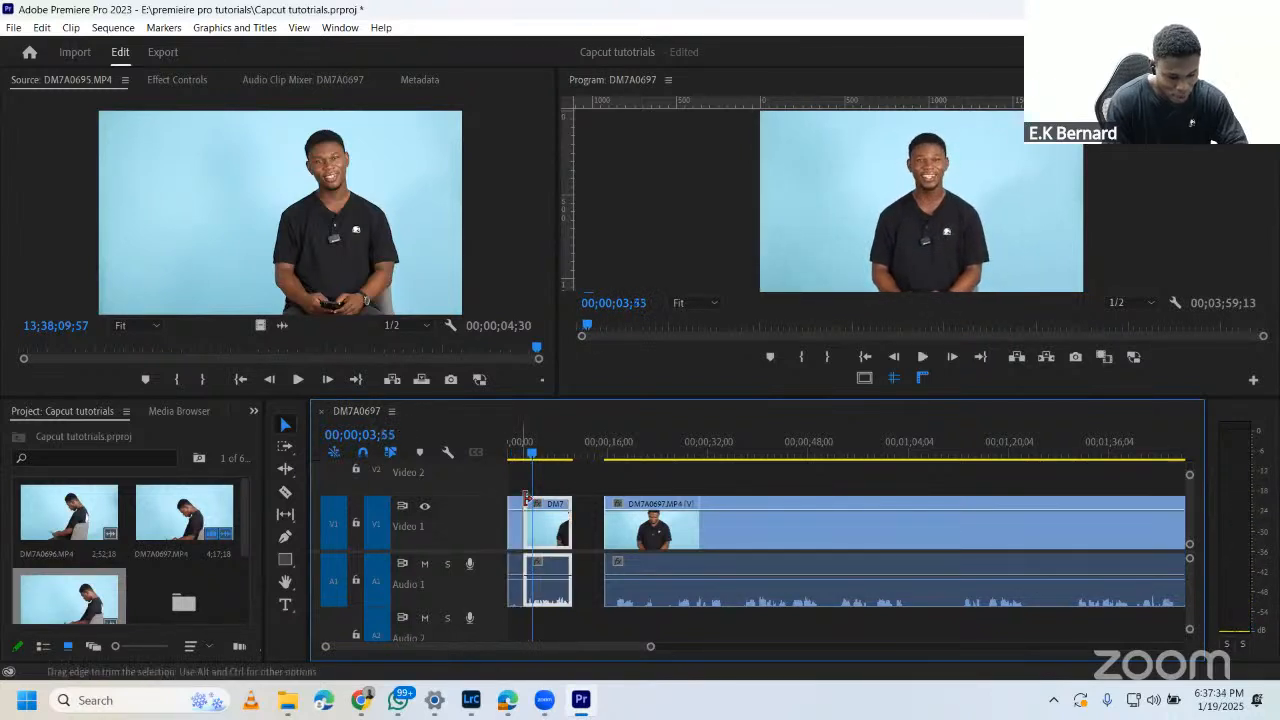
pyautogui.press('=')
pyautogui.press('=')
pyautogui.press('=')
pyautogui.click(571, 457)
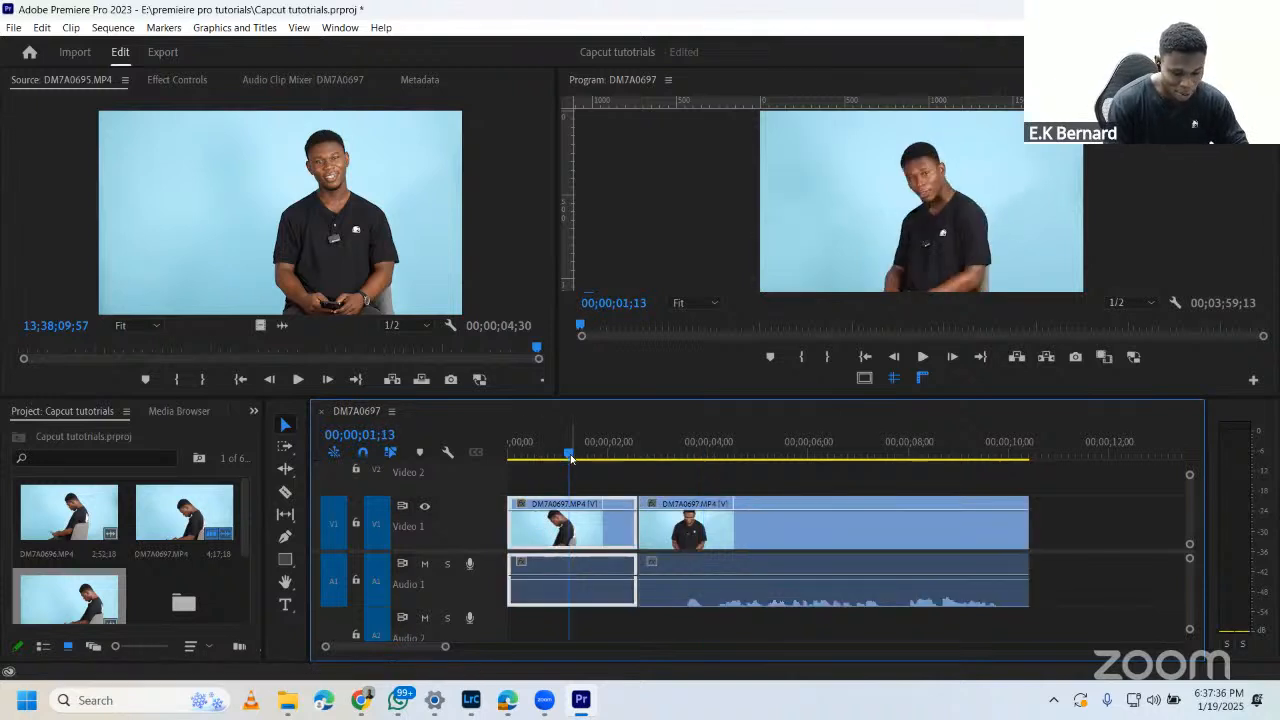
pyautogui.press('-')
pyautogui.press('-')
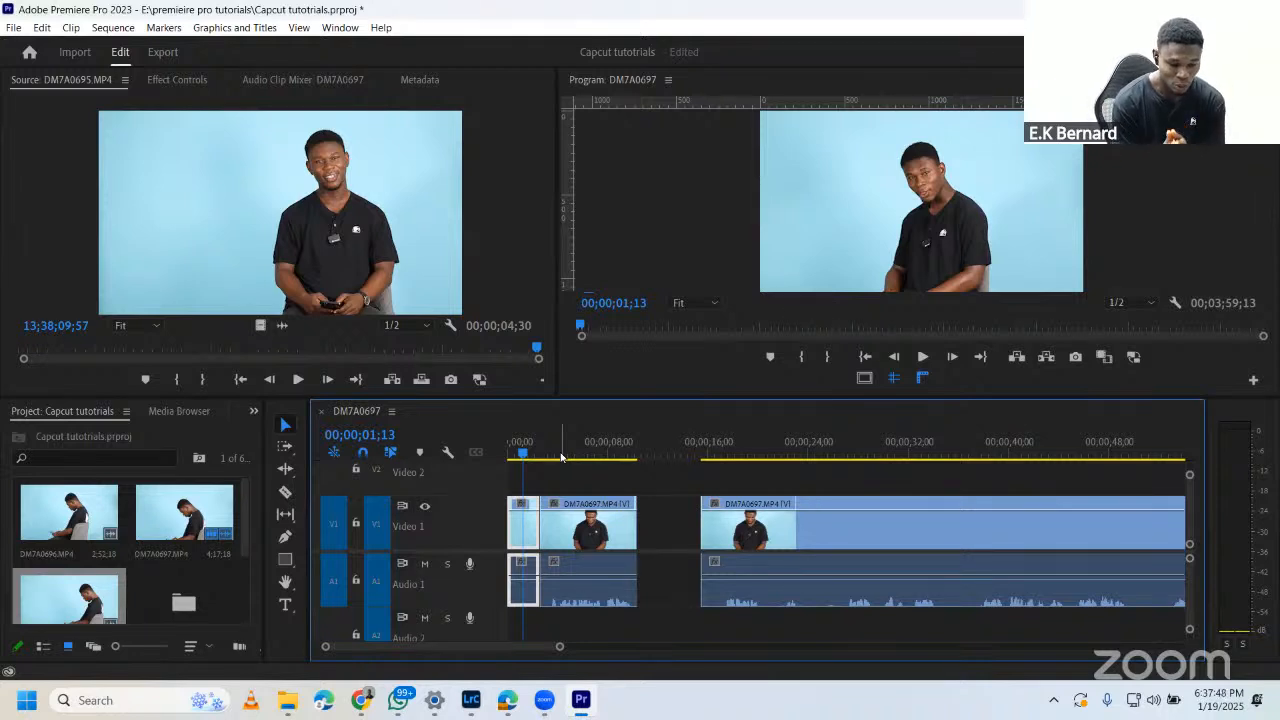
pyautogui.press('=')
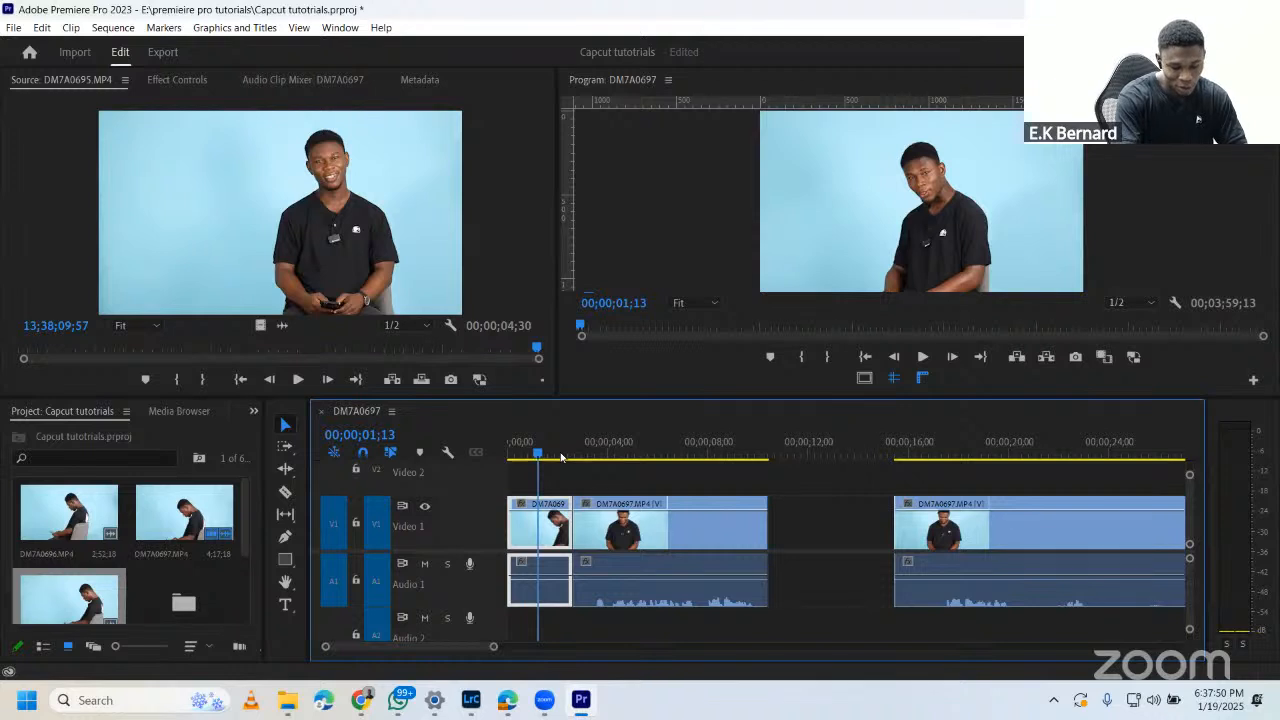
pyautogui.press('space')
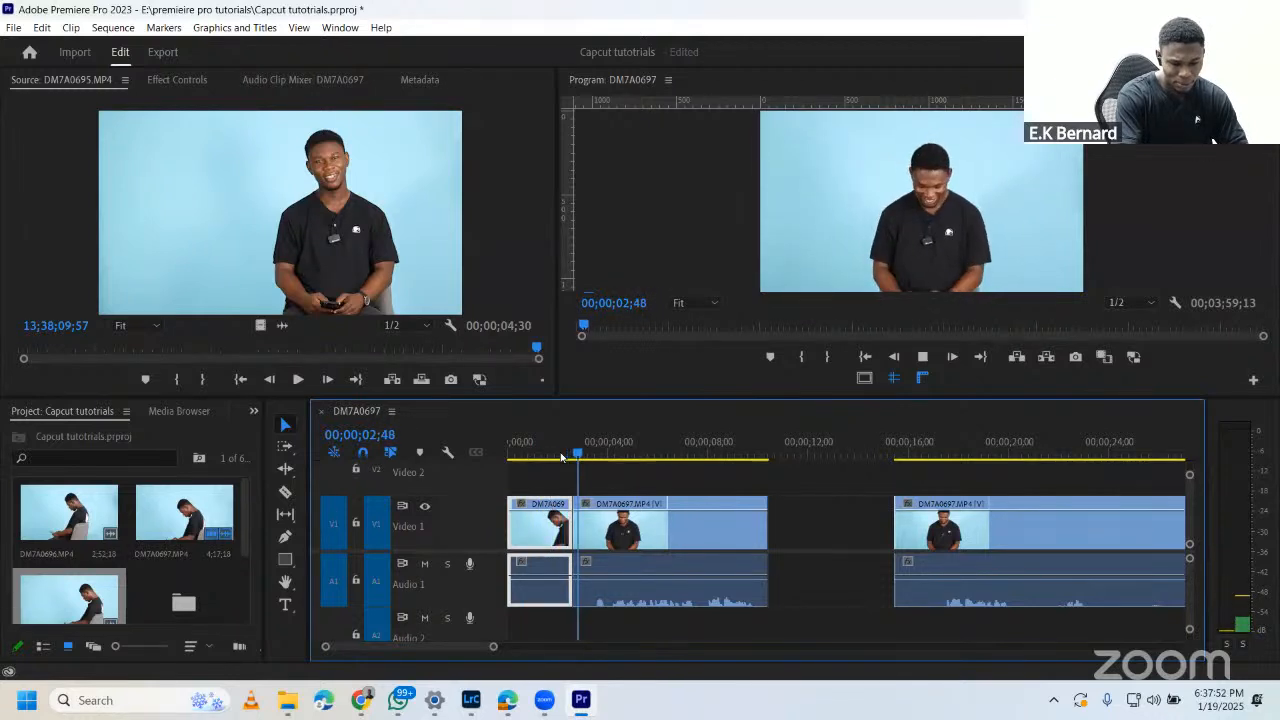
pyautogui.press('space')
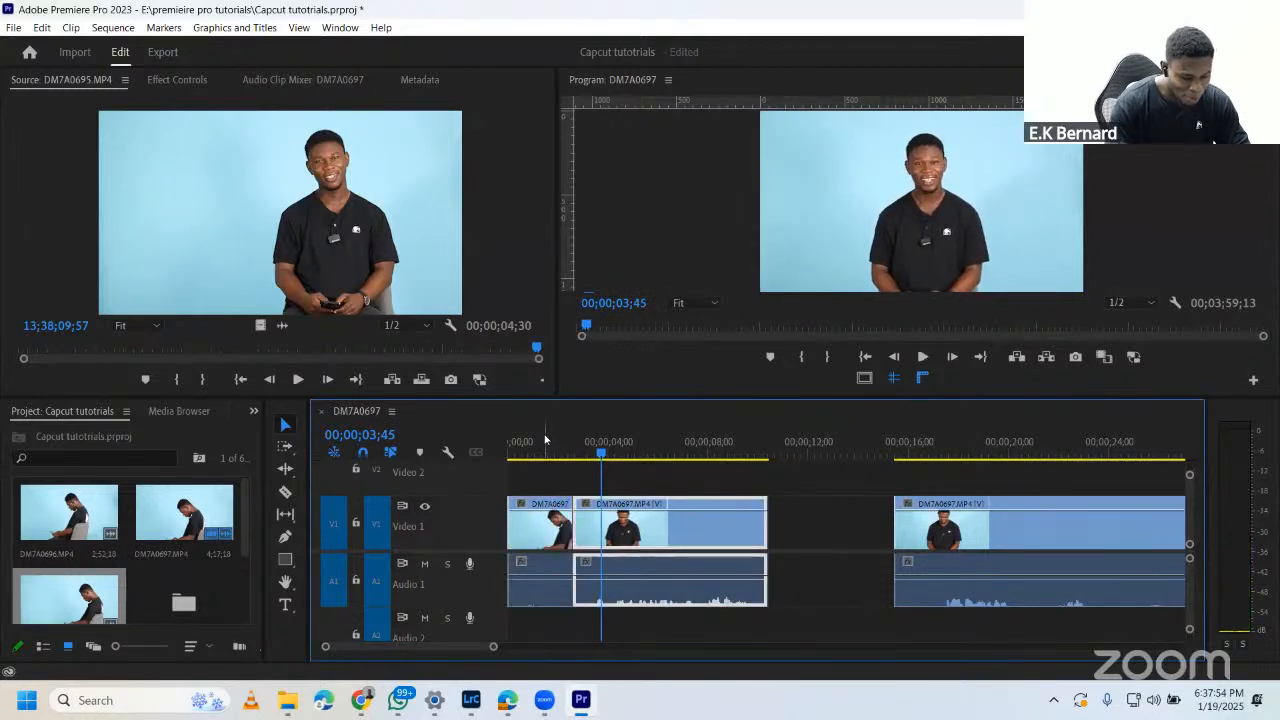
# Step: Go back to 00;00;01;12, play the end of the first segment and split it at 00;00;02;27
pyautogui.moveTo(548, 450)
pyautogui.mouseDown()
pyautogui.moveTo(583, 462)
pyautogui.moveTo(538, 450)
pyautogui.mouseUp()
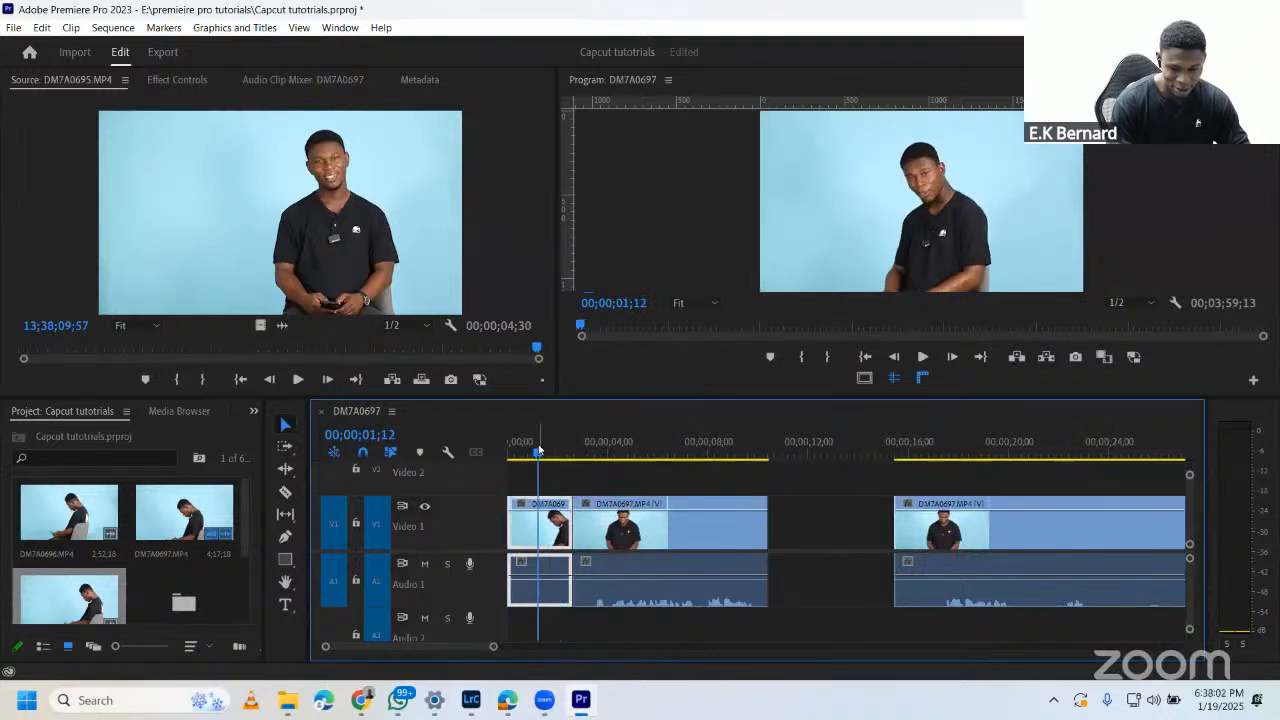
pyautogui.press('space')
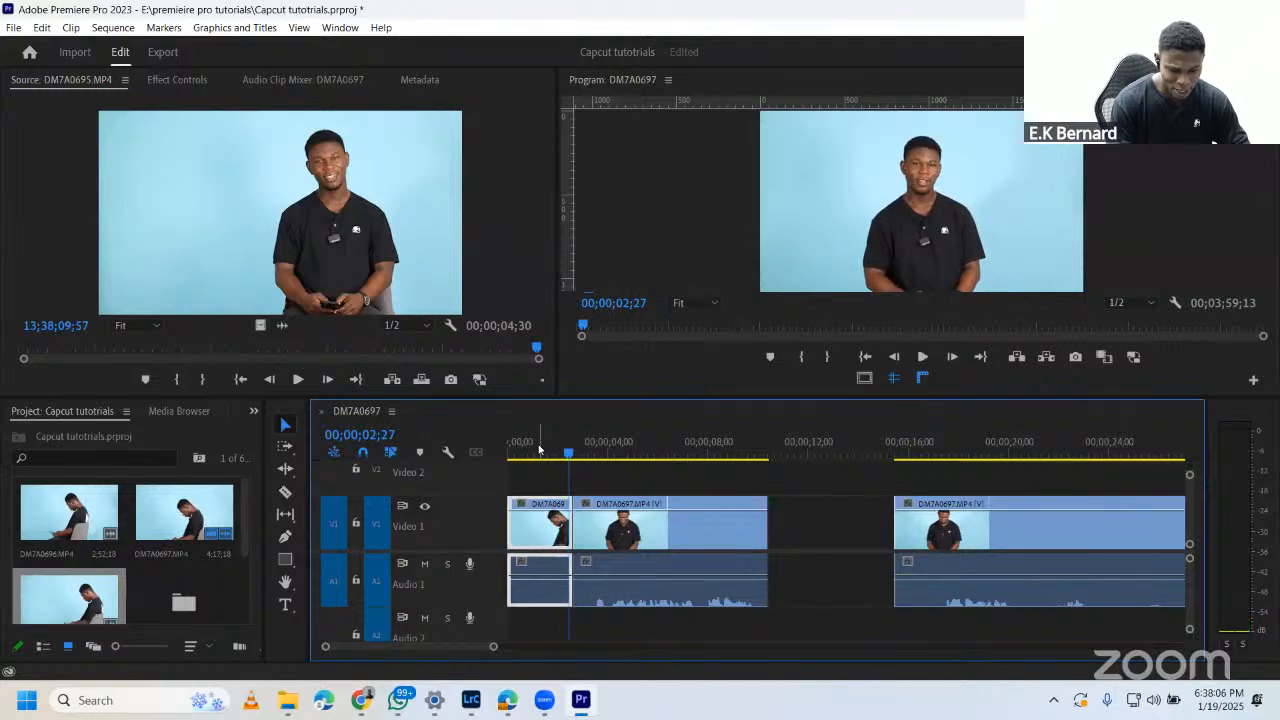
pyautogui.press('=')
pyautogui.press('=')
pyautogui.press('=')
pyautogui.press('=')
pyautogui.press('=')
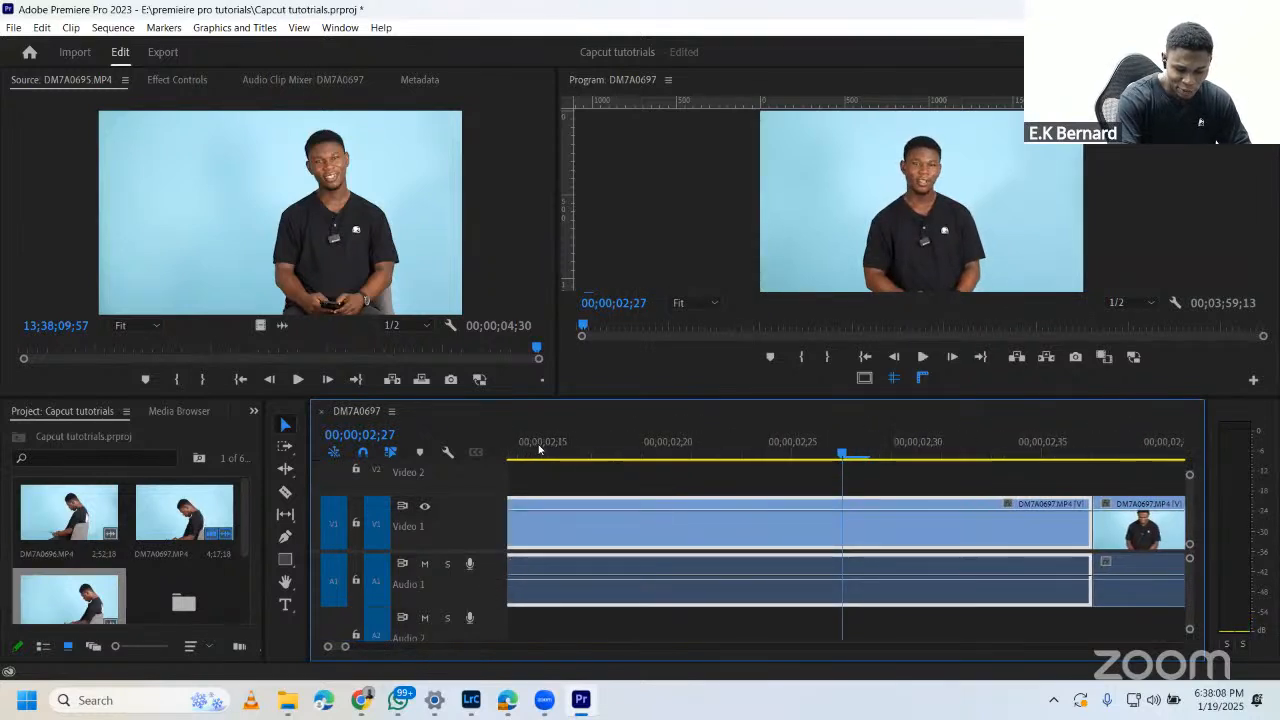
pyautogui.press('-')
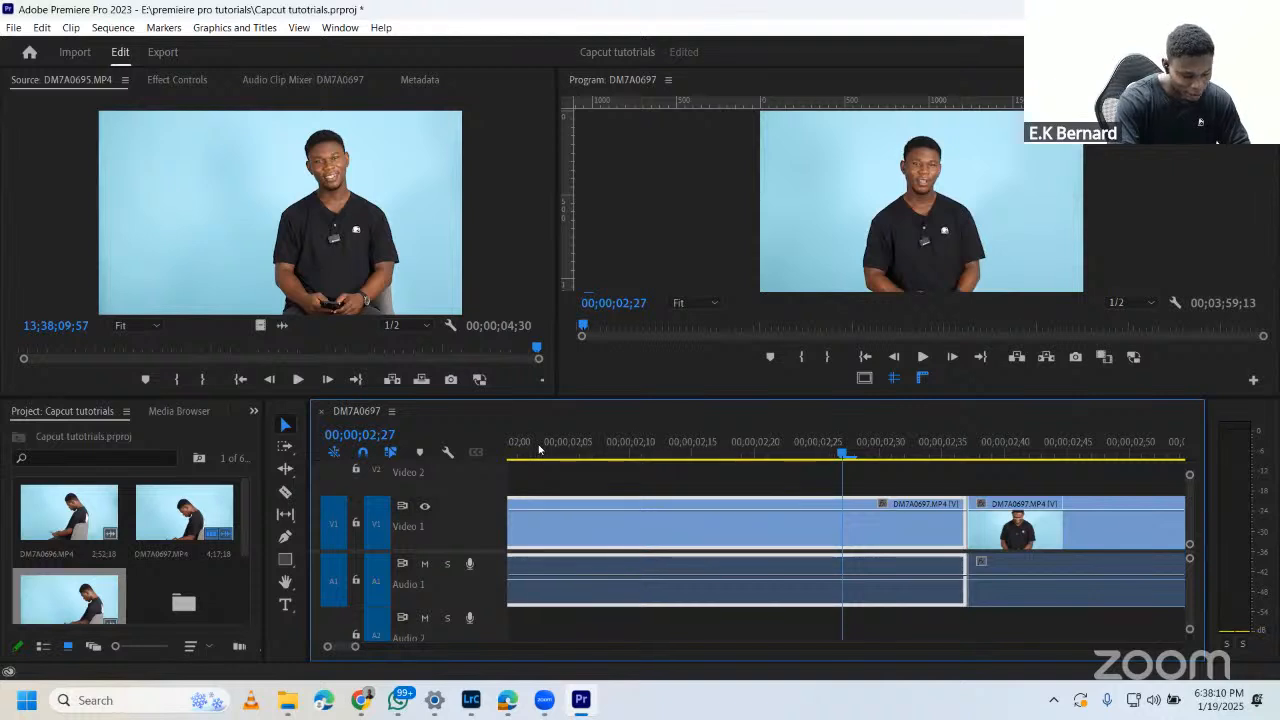
pyautogui.hotkey('ctrl', 'k')
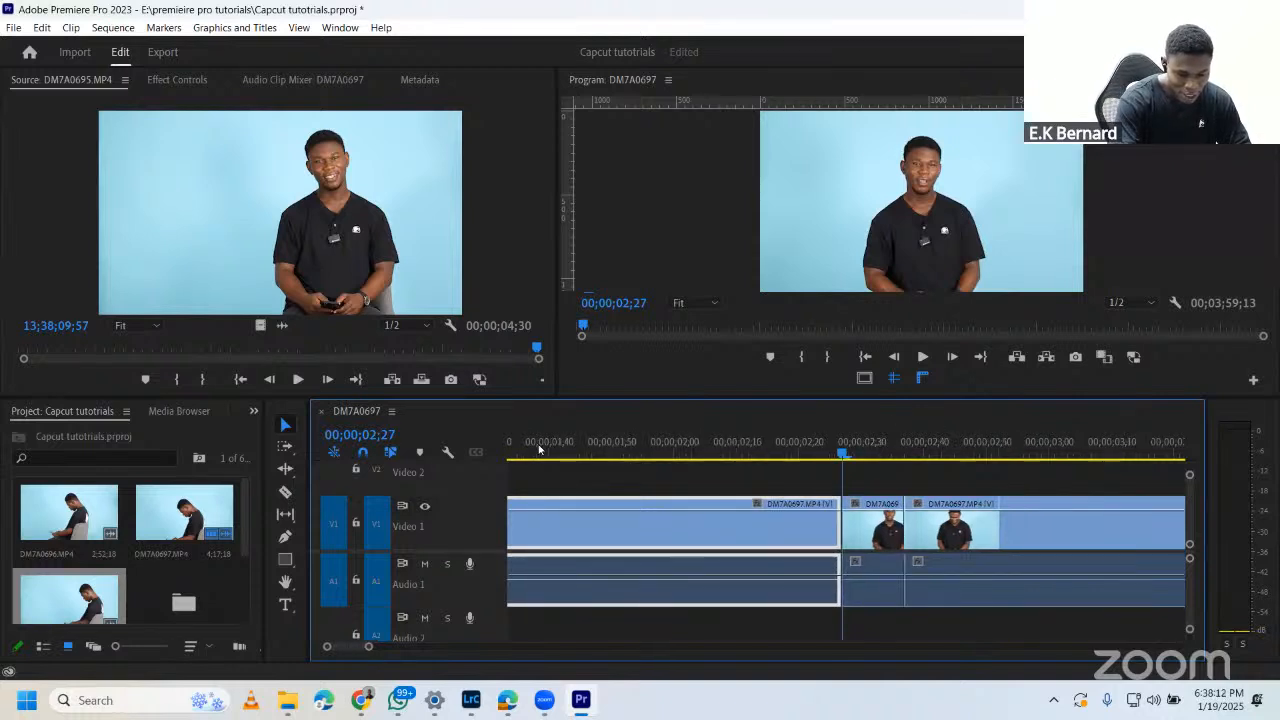
# Step: Play into the second segment, go back slightly to 00;00;03;31 and split the clip there
pyautogui.press('\\')
pyautogui.press('space')
pyautogui.press('space')
pyautogui.press('d')
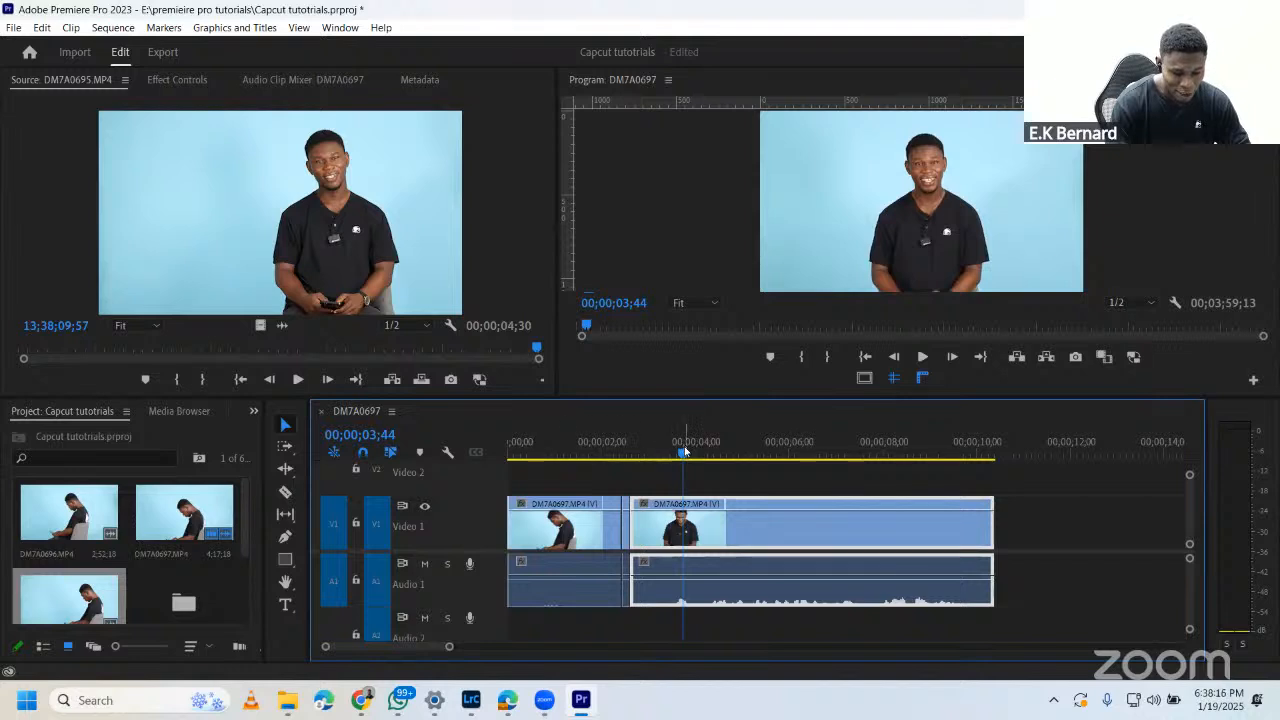
pyautogui.moveTo(684, 453); pyautogui.dragTo(674, 456)
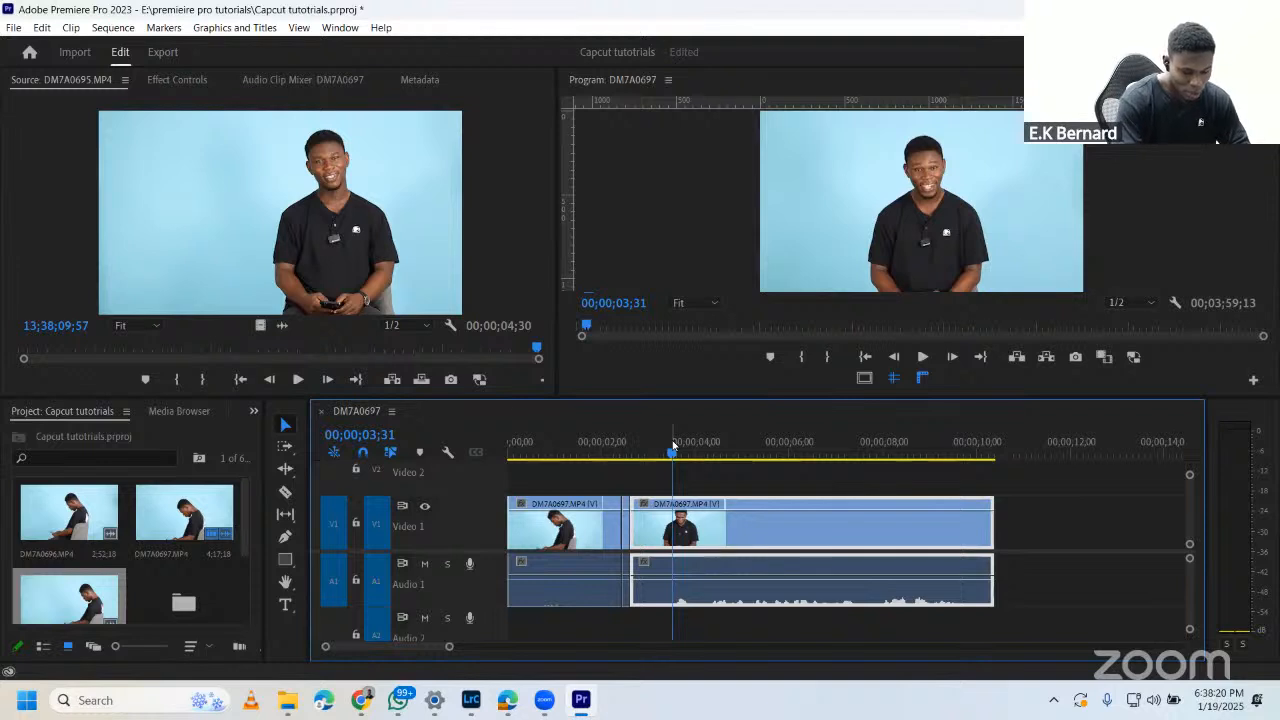
pyautogui.hotkey('ctrl', 'k')
# Step: Delete the pieces between the 00;00;02;27 and 00;00;03;31 cuts and close the gap with Ripple Delete
pyautogui.moveTo(652, 485); pyautogui.dragTo(627, 553)
pyautogui.press('Delete')
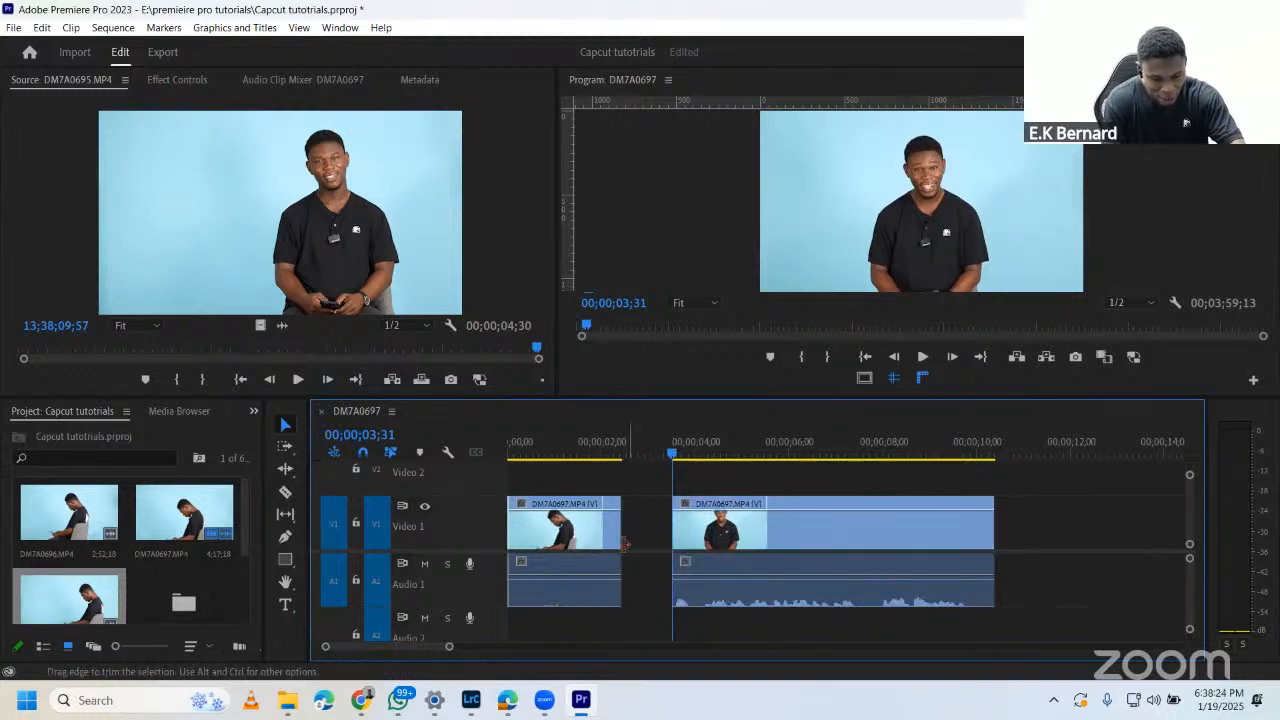
pyautogui.rightClick(638, 528)
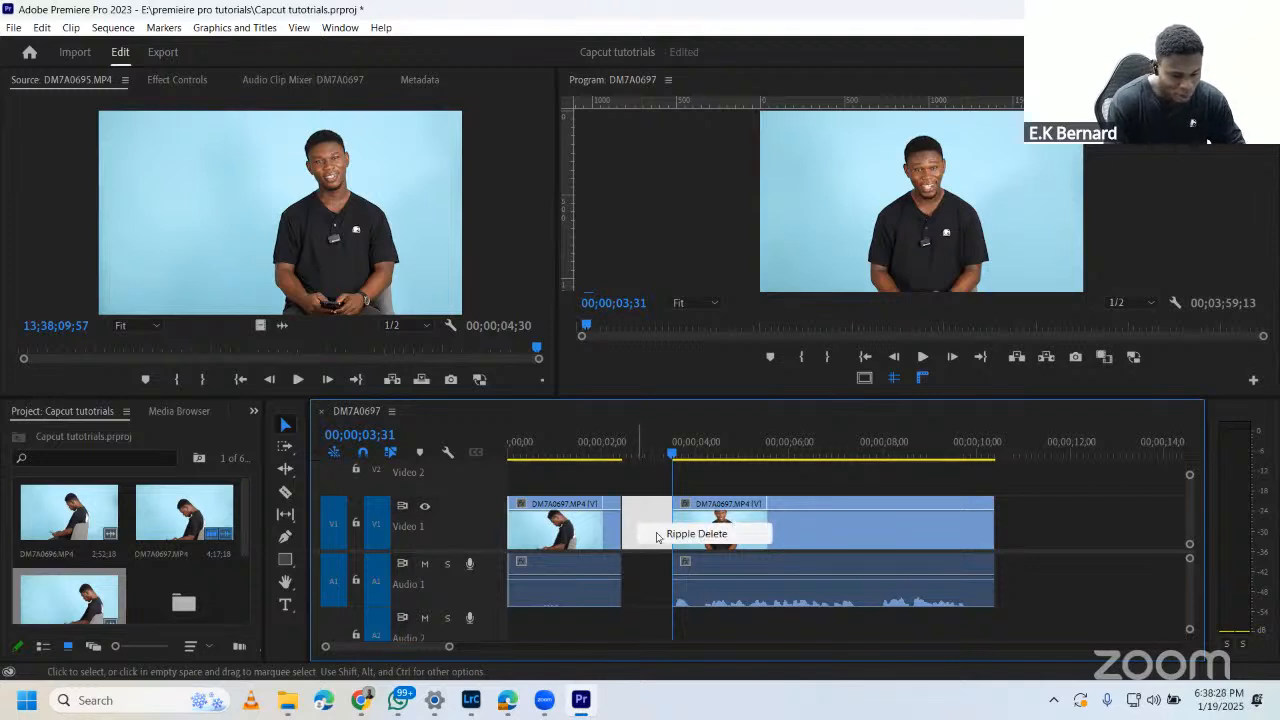
pyautogui.click(660, 534)
# Step: Play the trimmed sequence from the beginning to 00;00;09;01
pyautogui.moveTo(585, 449); pyautogui.dragTo(506, 456)
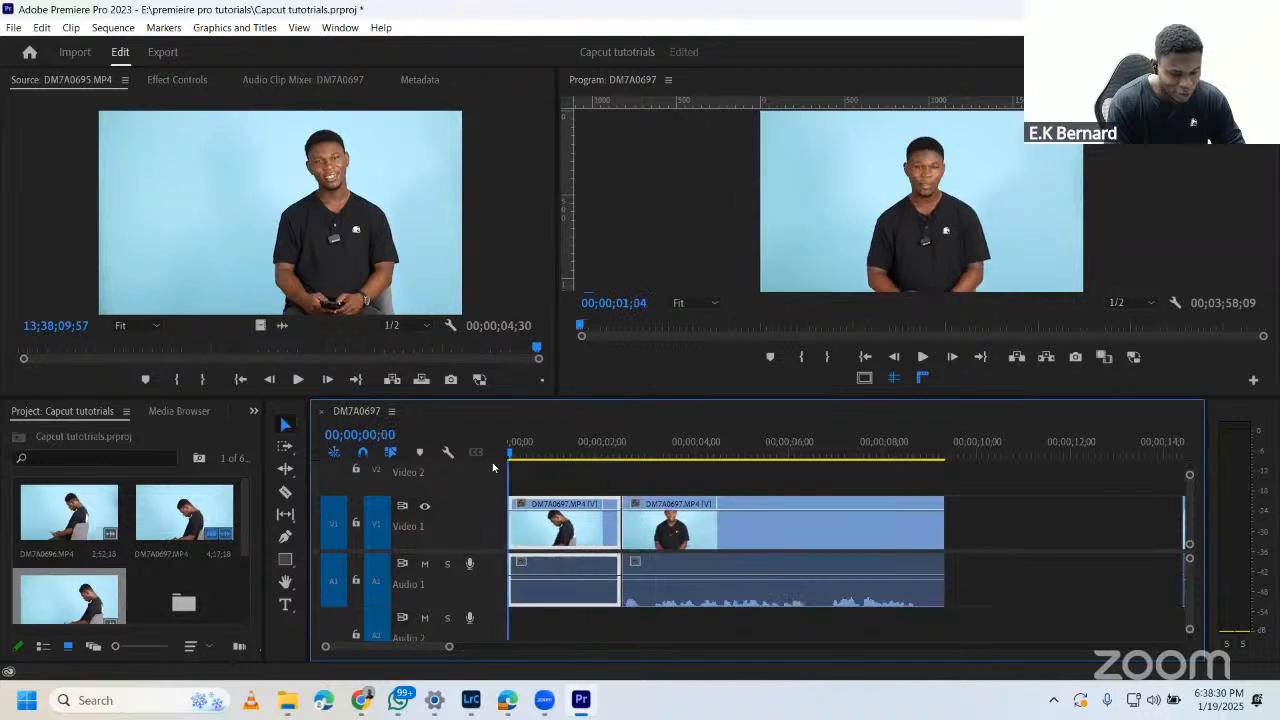
pyautogui.press('space')
pyautogui.click(533, 457)
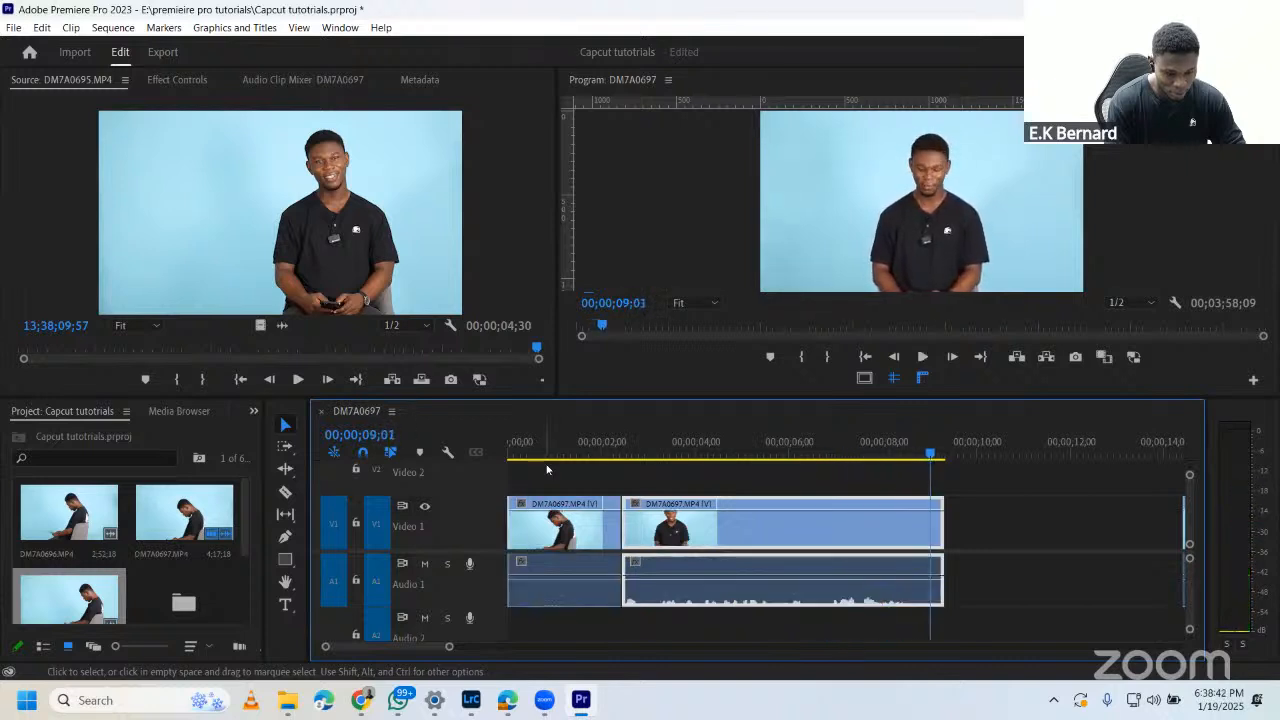
# Step: Play the middle of the second segment from 00;00;05;19, then replay that passage, stopping at 00;00;06;34
pyautogui.click(721, 446)
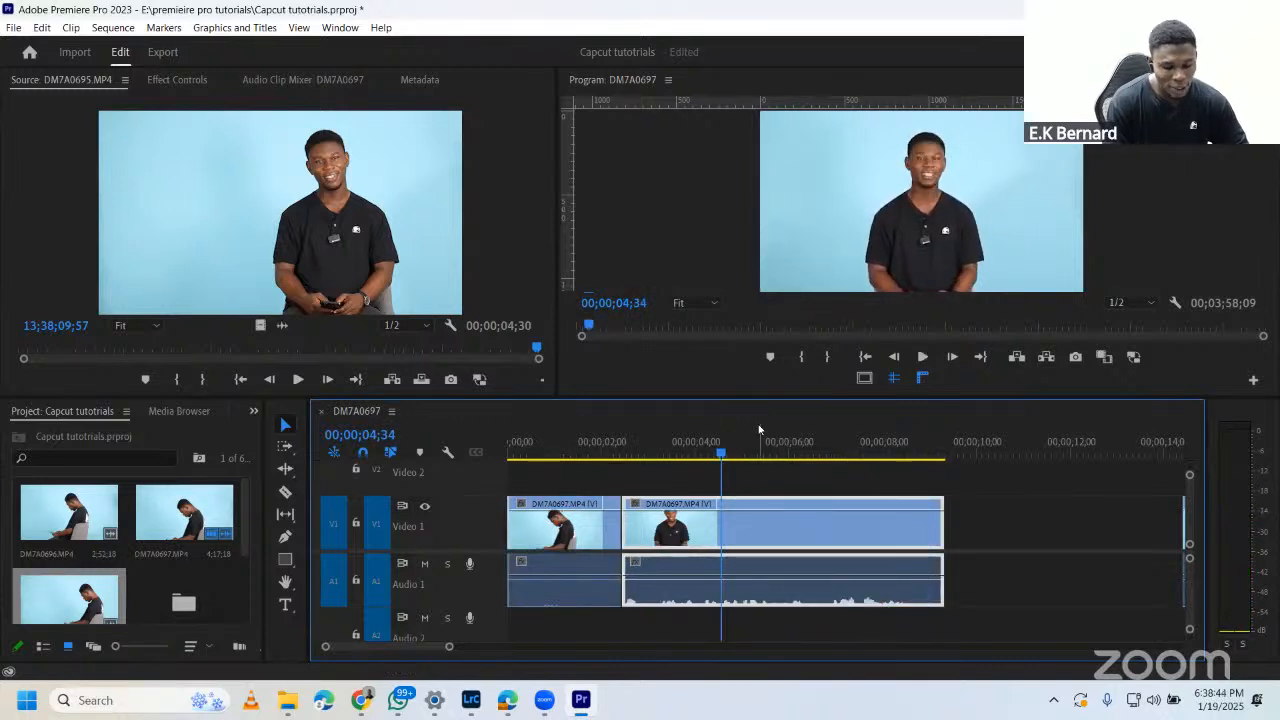
pyautogui.click(781, 482)
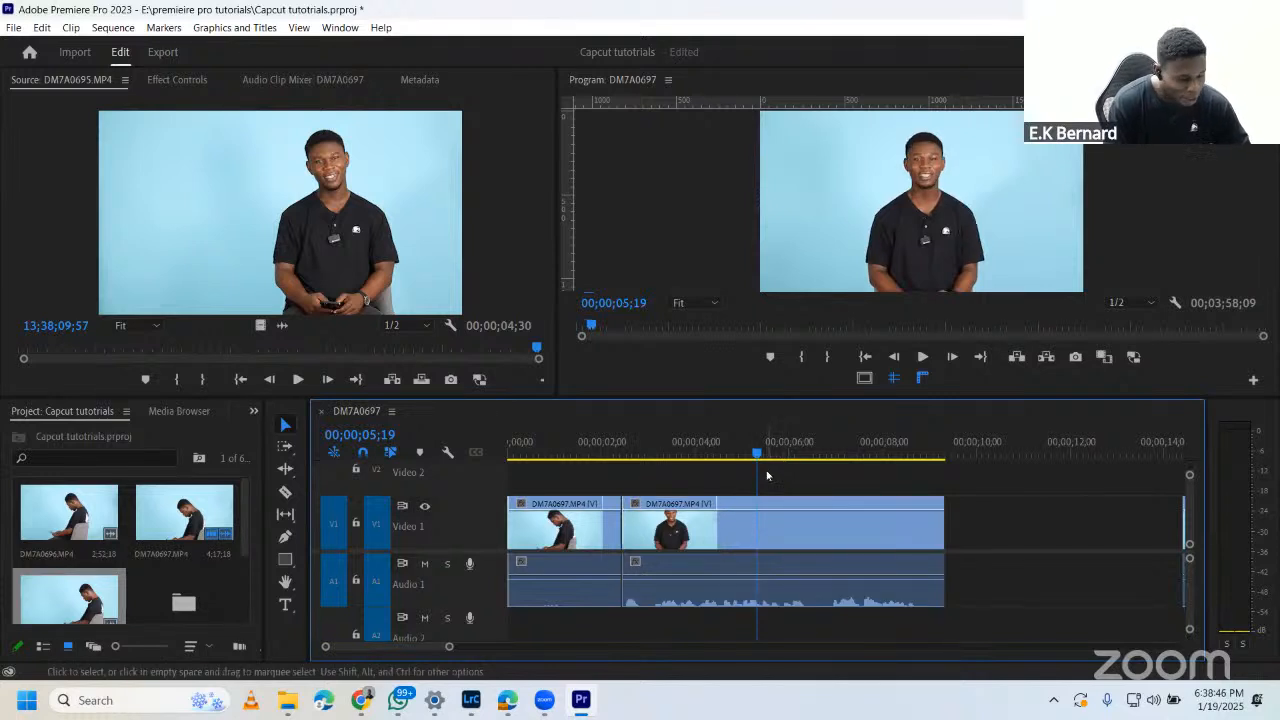
pyautogui.press('space')
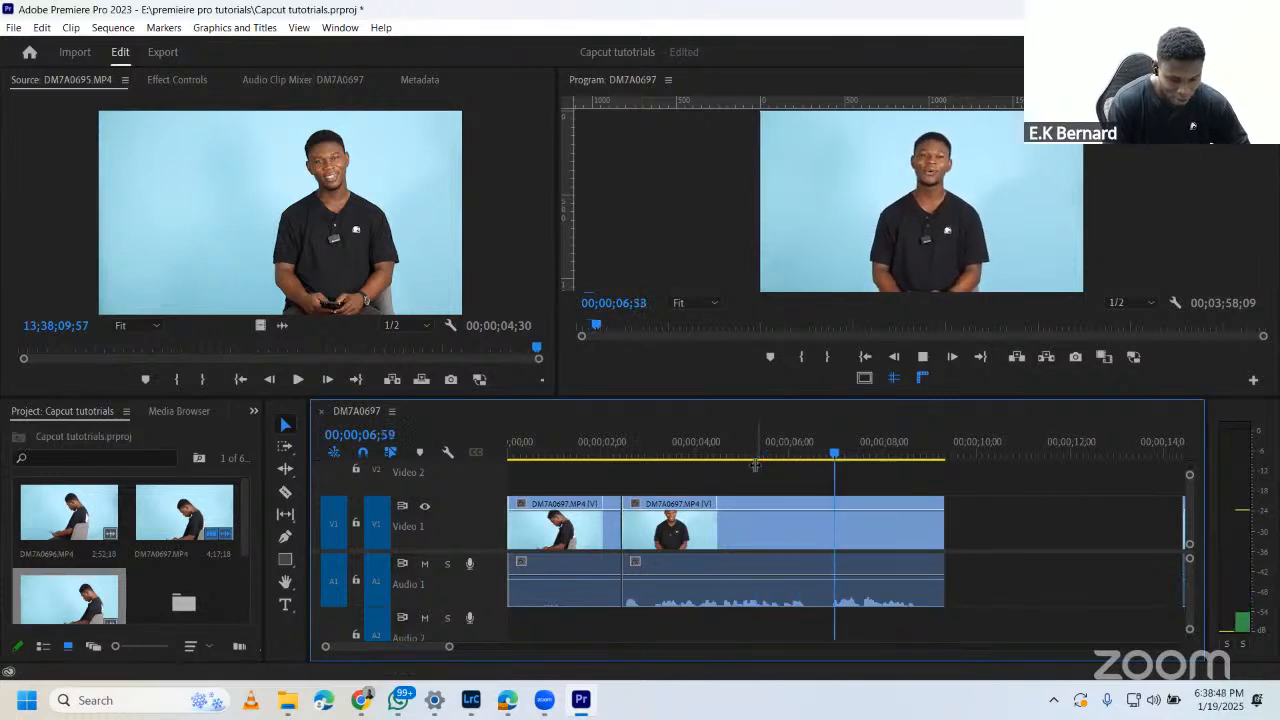
pyautogui.press('space')
pyautogui.click(762, 446)
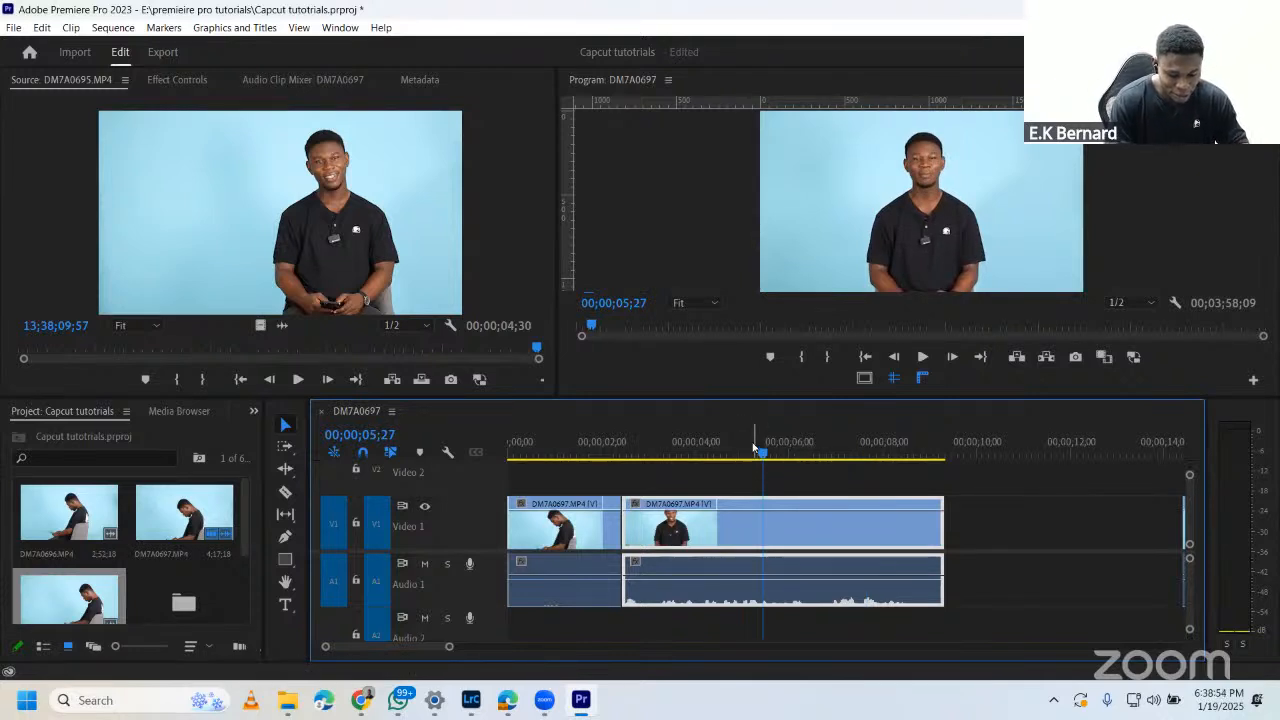
pyautogui.press('=')
pyautogui.click(824, 477)
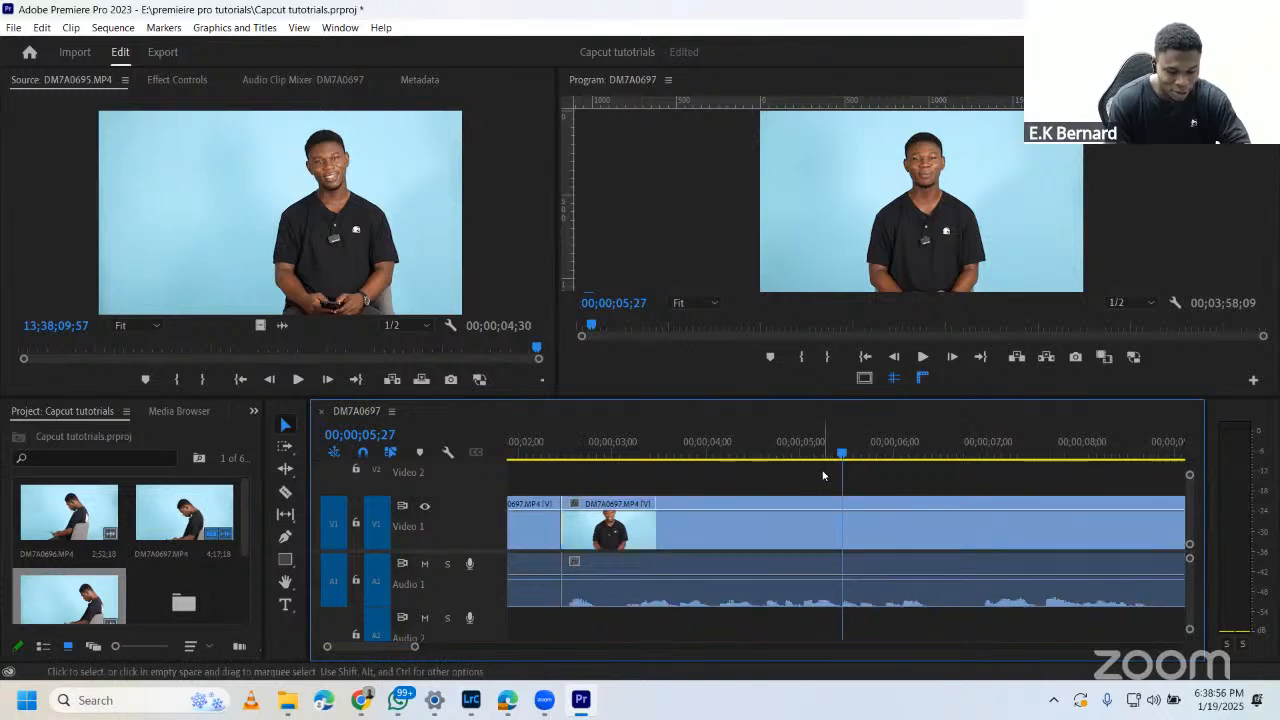
pyautogui.press('-')
pyautogui.press('-')
pyautogui.moveTo(635, 456)
pyautogui.mouseDown()
pyautogui.moveTo(590, 455)
pyautogui.moveTo(645, 470)
pyautogui.mouseUp()
pyautogui.press('space')
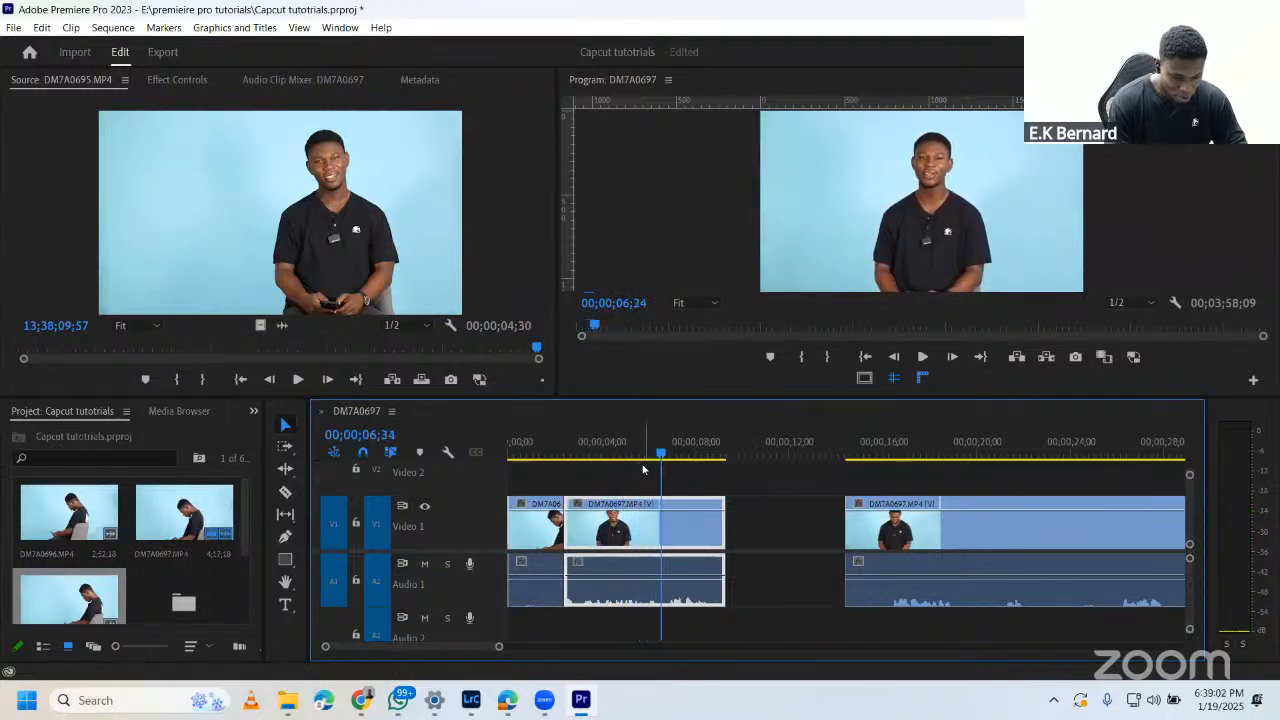
# Step: Split the second segment with the Razor tool at 00;00;06;22 and again at about 00;00;06;55, just before the speech resumes
pyautogui.press('=')
pyautogui.press('=')
pyautogui.press('=')
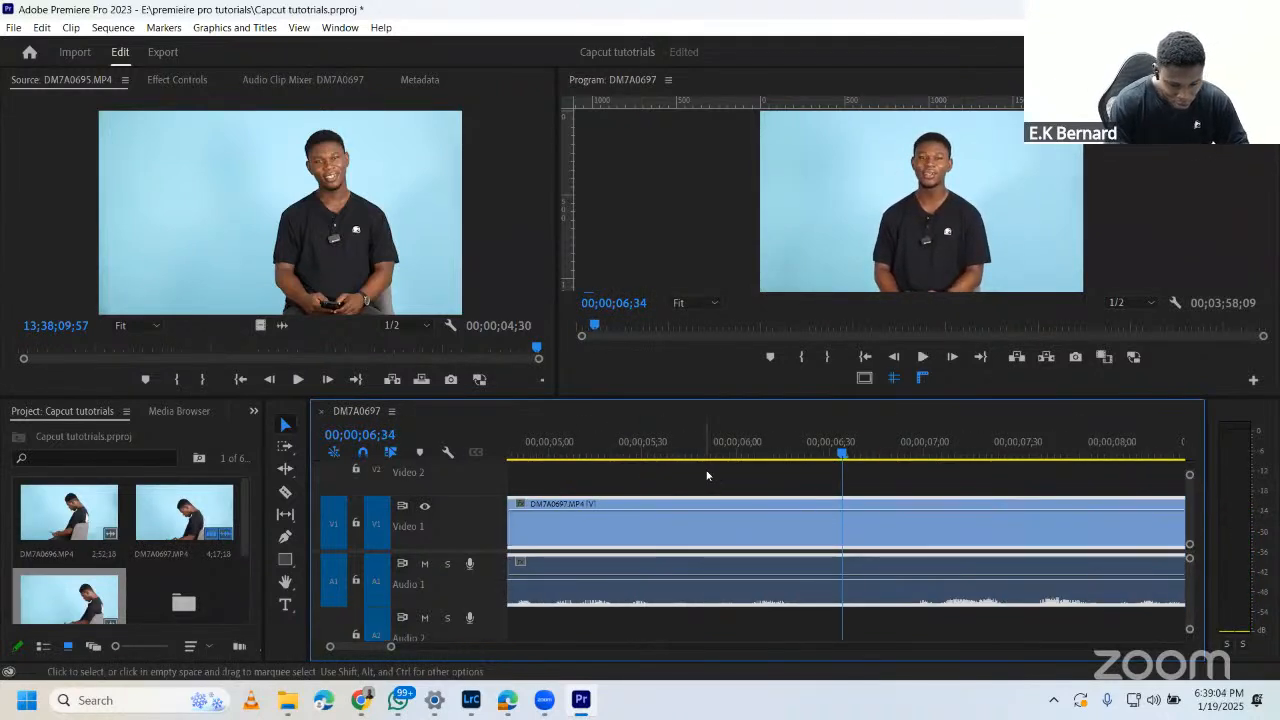
pyautogui.click(706, 475)
pyautogui.moveTo(772, 447); pyautogui.dragTo(806, 453)
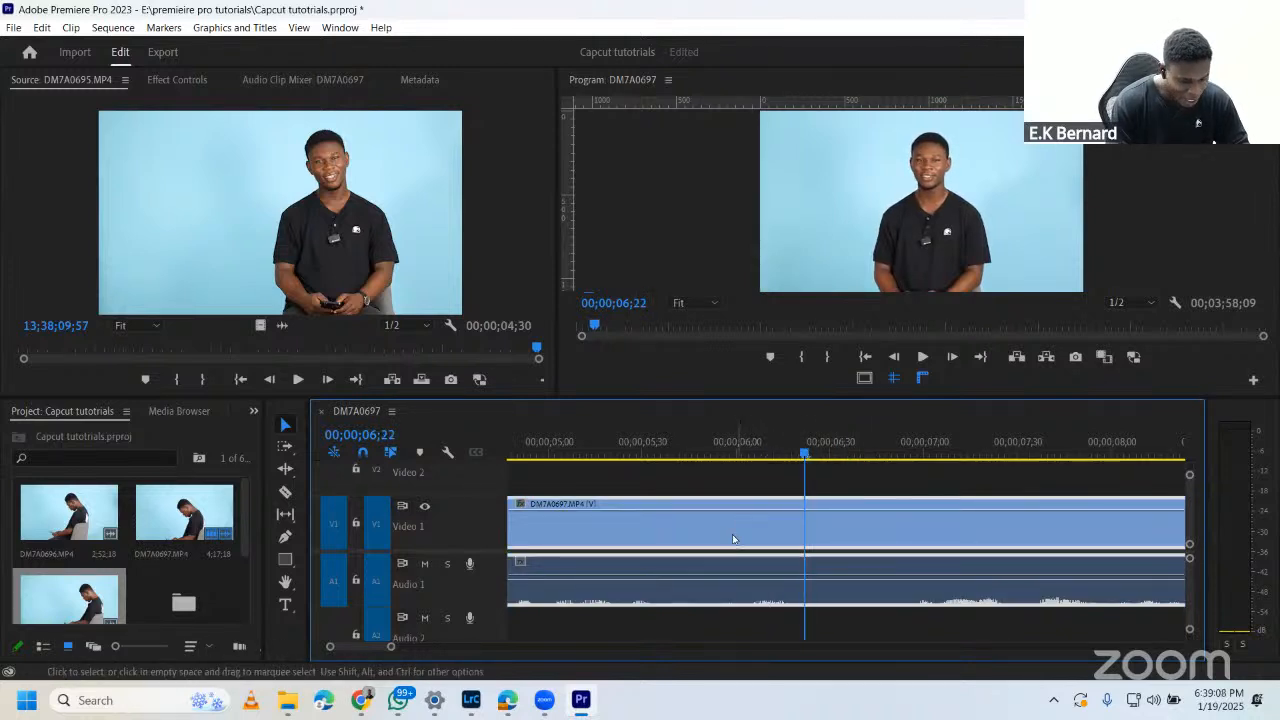
pyautogui.press('c')
pyautogui.click(805, 535)
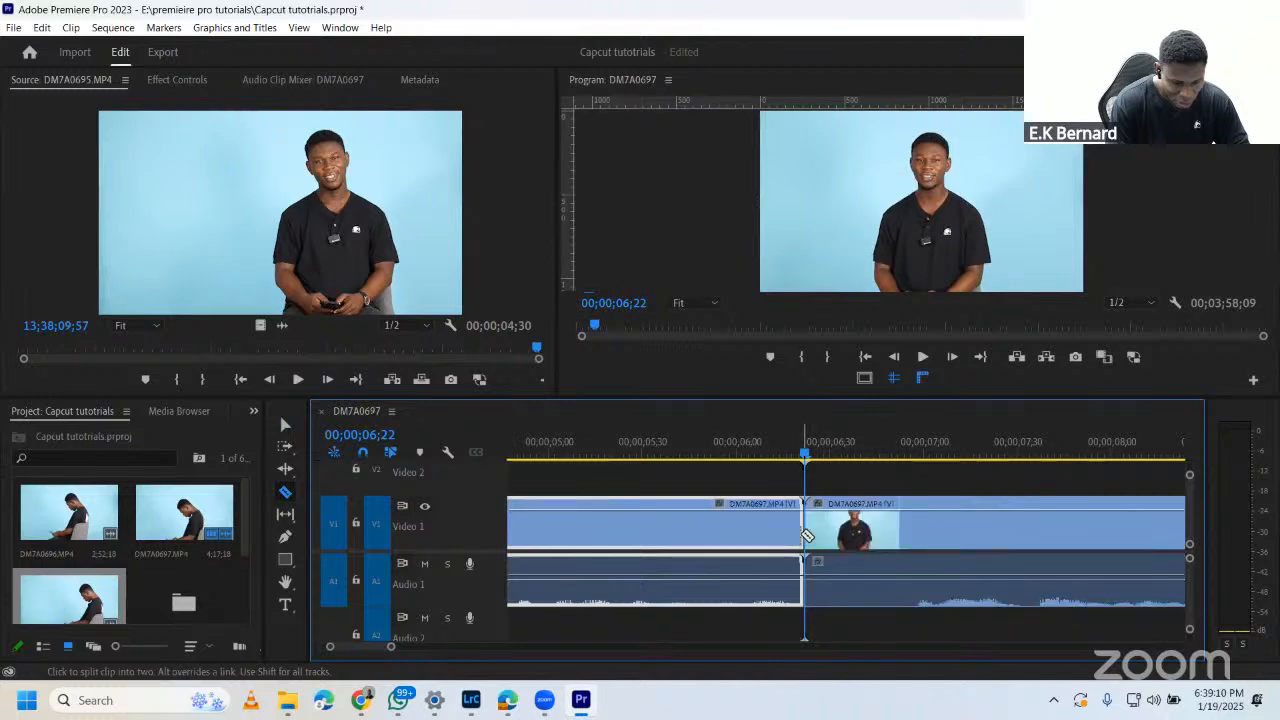
pyautogui.click(912, 535)
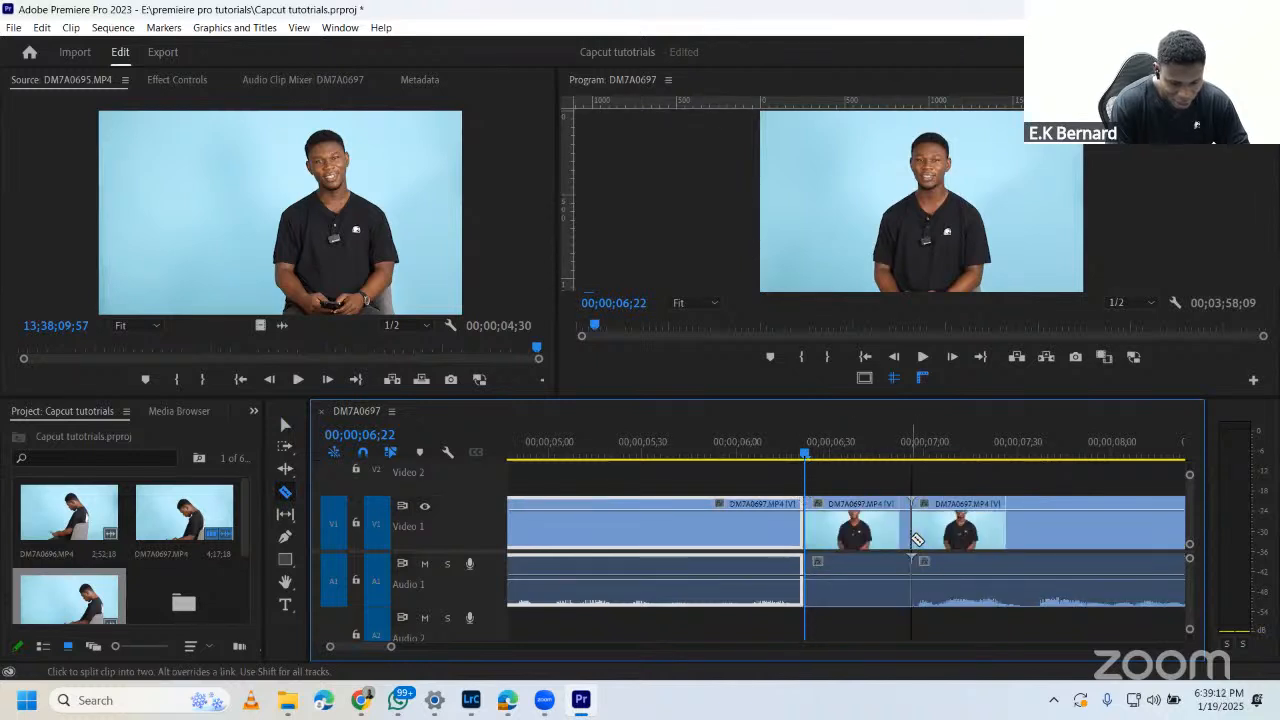
# Step: Ripple-delete the short silent piece between the two new cuts with no gap left behind
pyautogui.press('v')
pyautogui.click(851, 533)
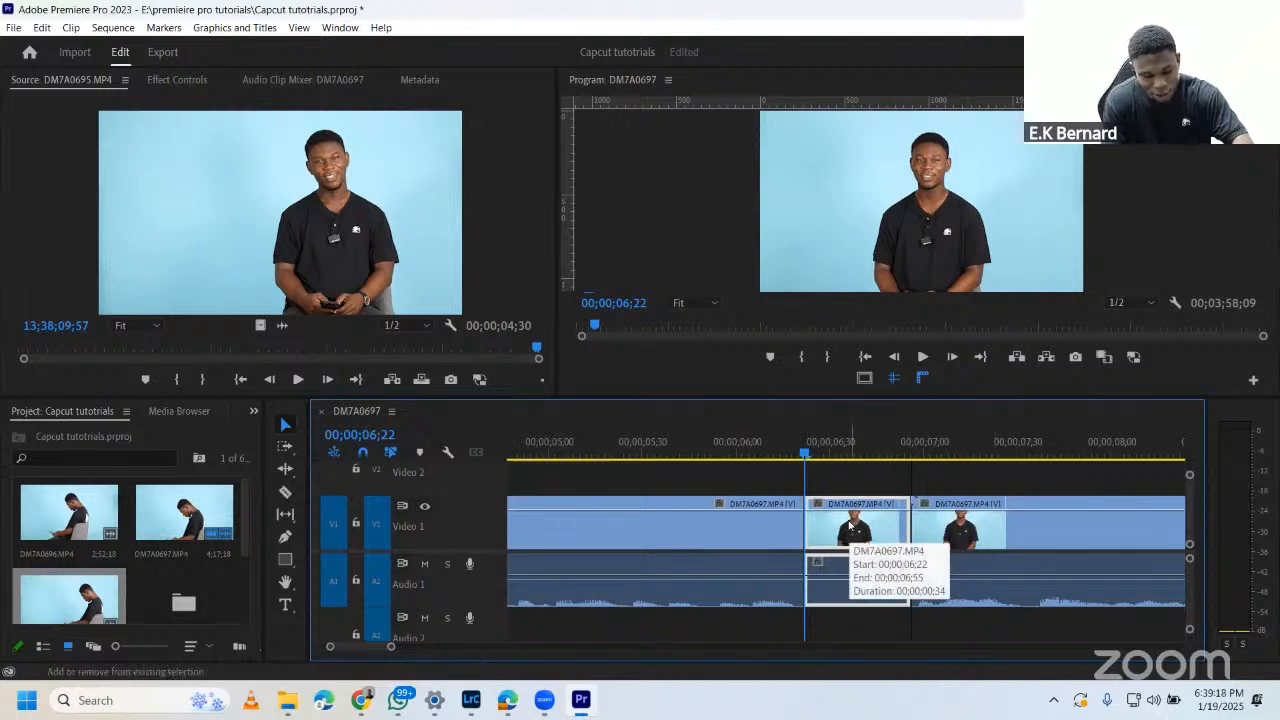
pyautogui.hotkey('shift', 'Delete')
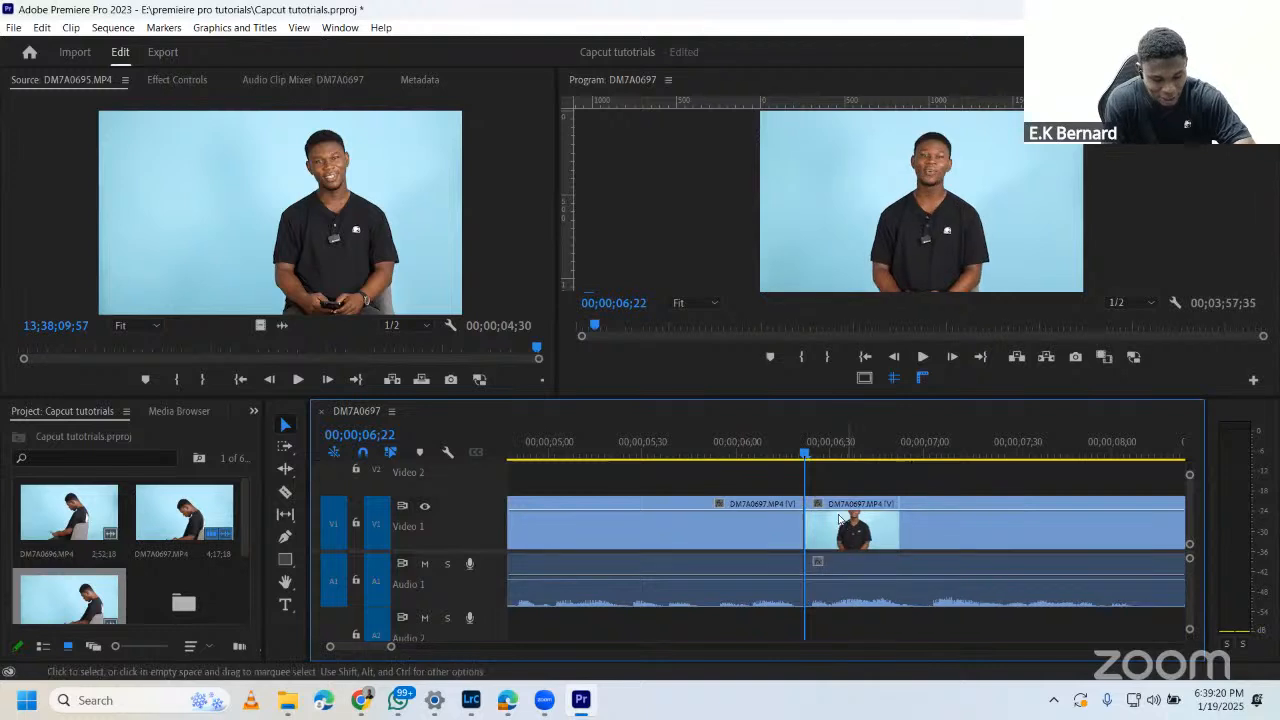
pyautogui.press('-')
pyautogui.press('-')
pyautogui.press('-')
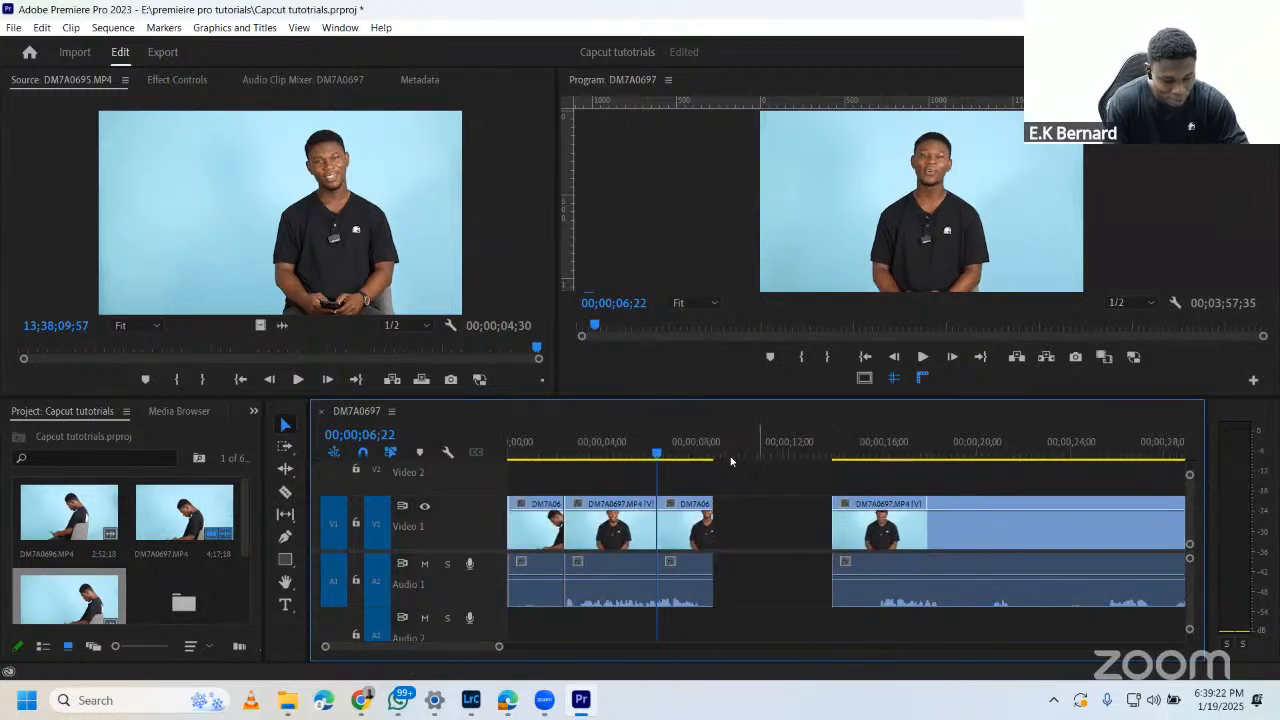
# Step: Play back the join between the second and third clips repeatedly to check how the cut flows
pyautogui.click(622, 452)
pyautogui.press('space')
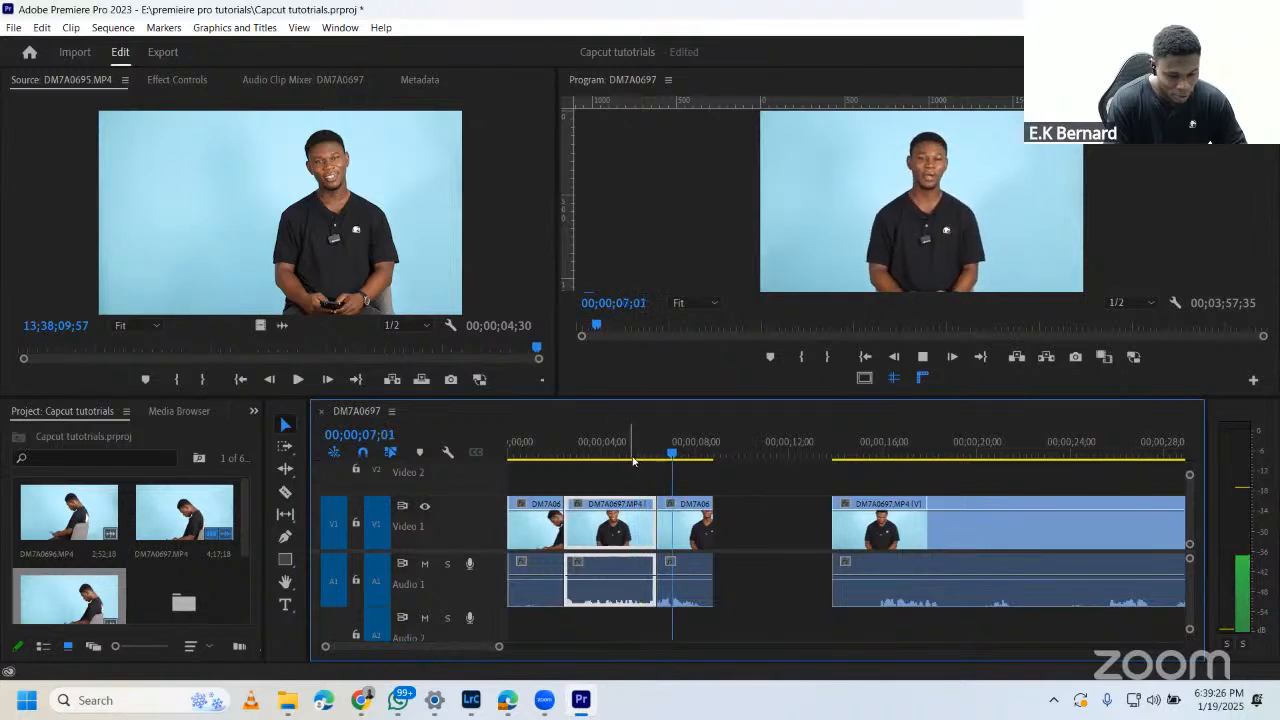
pyautogui.click(667, 479)
pyautogui.press('space')
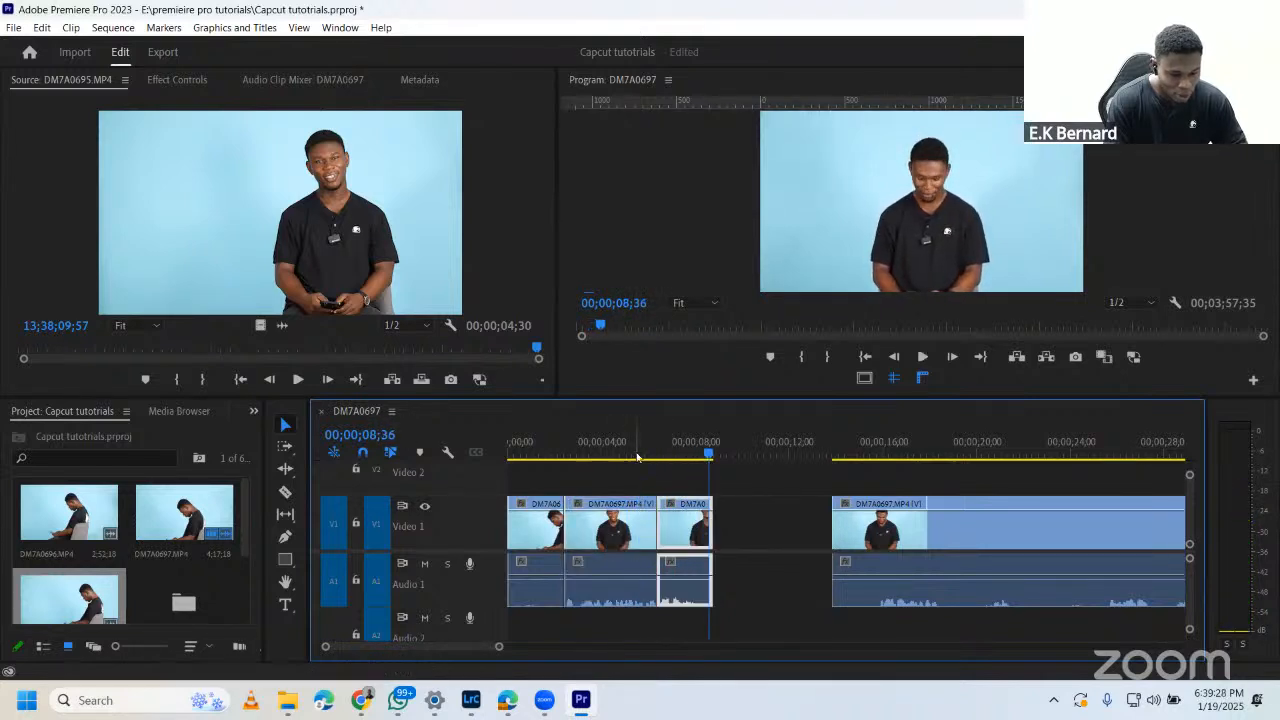
pyautogui.click(636, 455)
pyautogui.press('space')
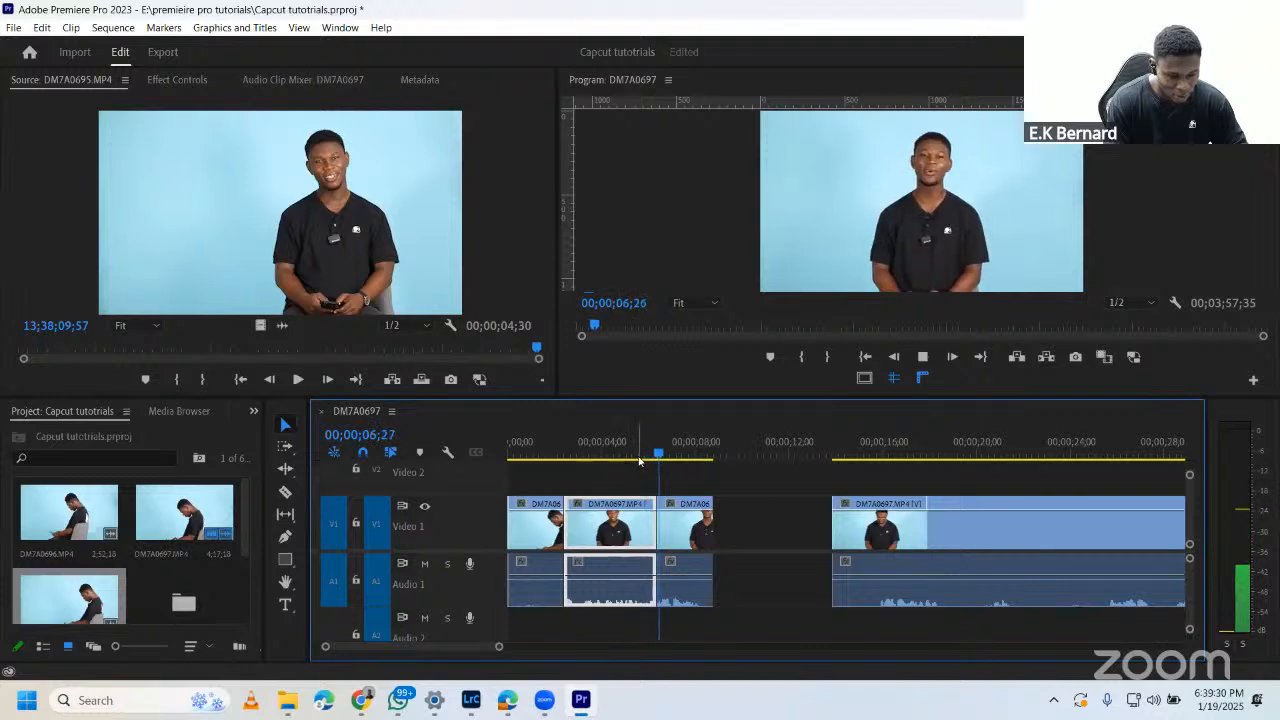
pyautogui.press('space')
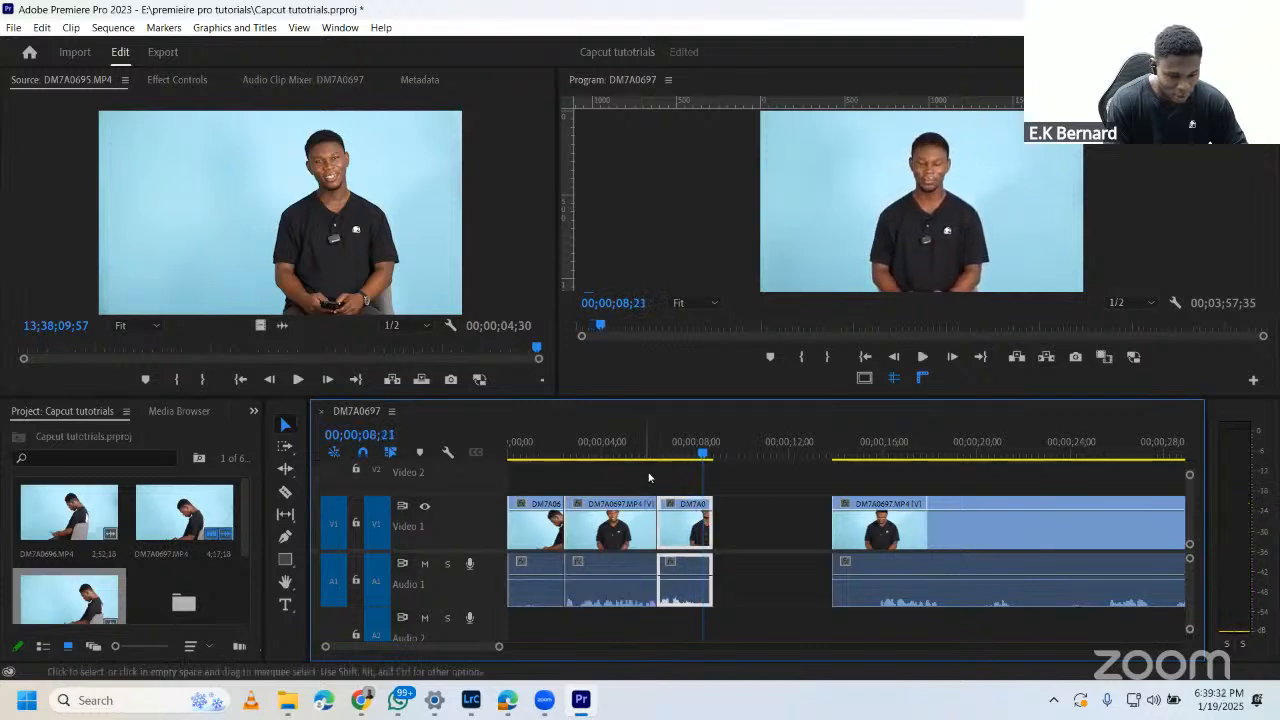
# Step: Undo the last segment removal after the second clip, replay the join for comparison, and redo the removal
pyautogui.hotkey('ctrl', 'z')
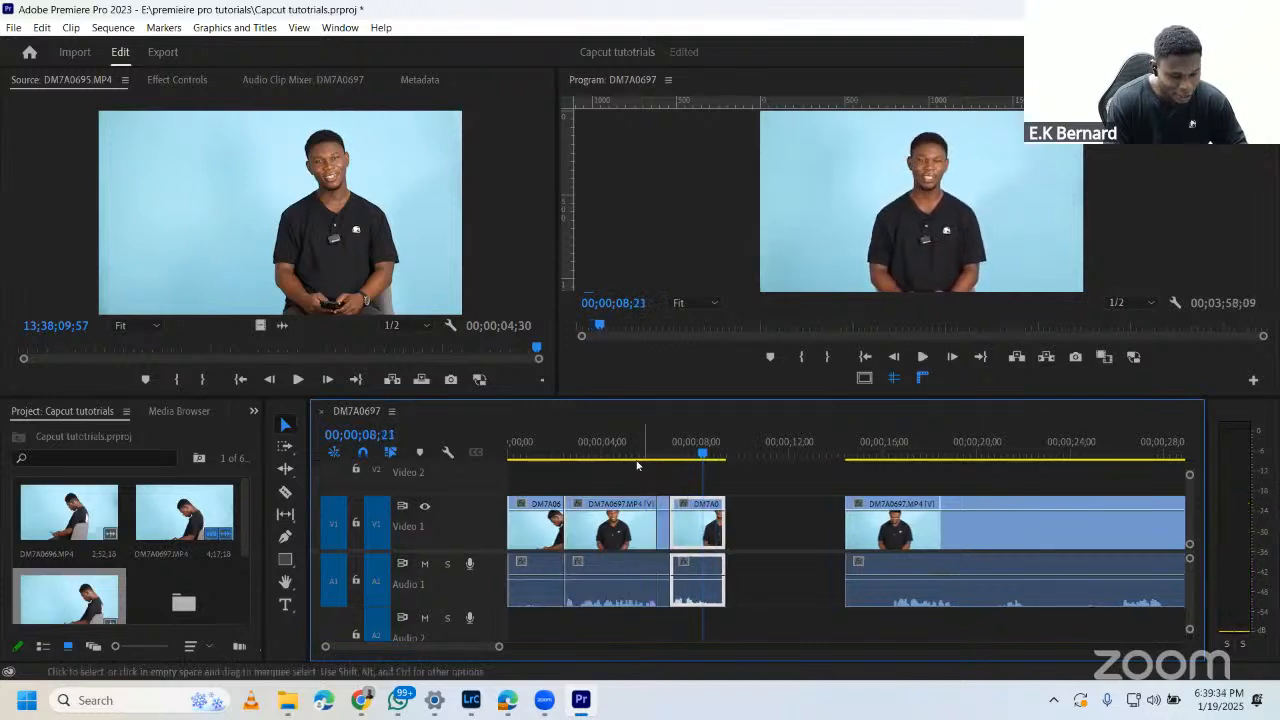
pyautogui.click(633, 451)
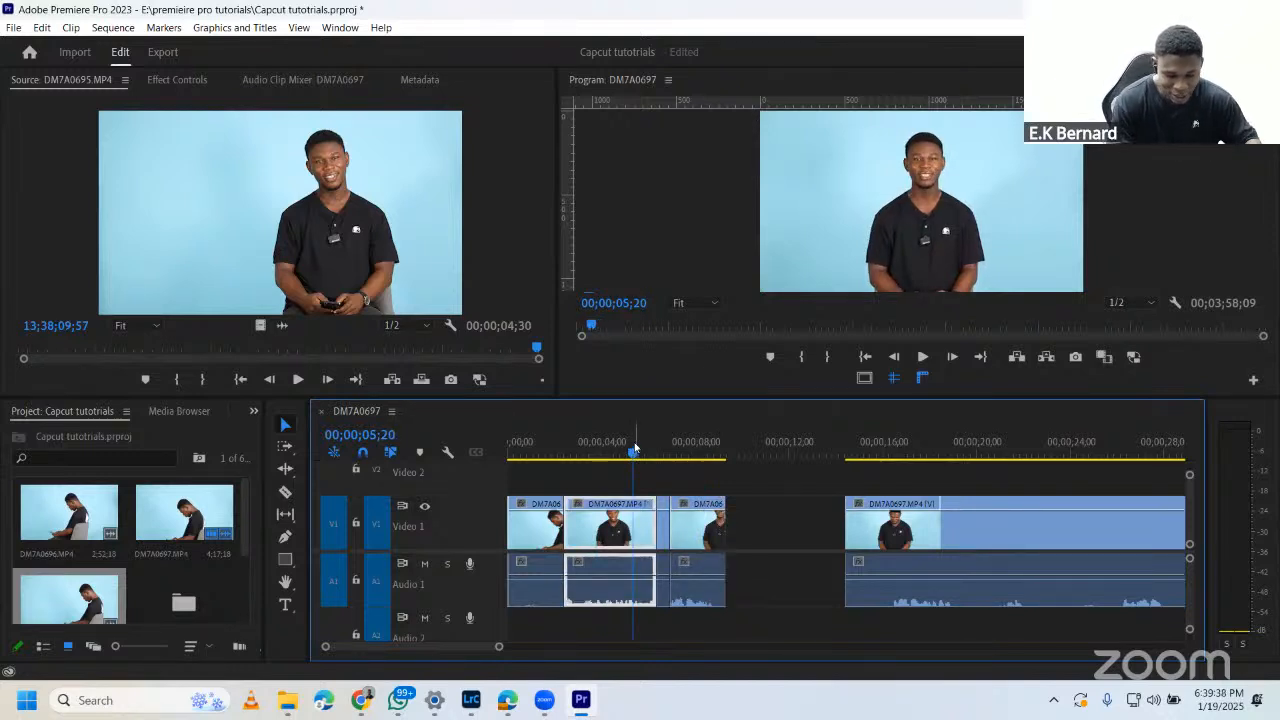
pyautogui.press('space')
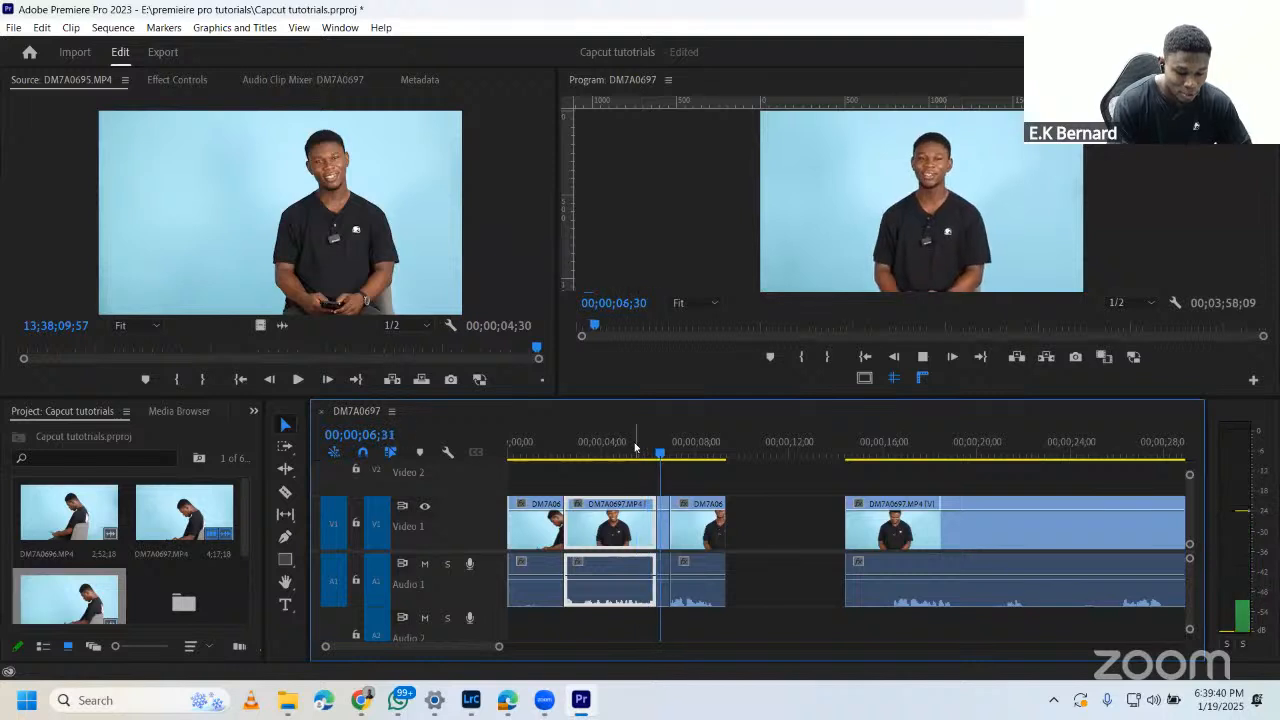
pyautogui.click(625, 444)
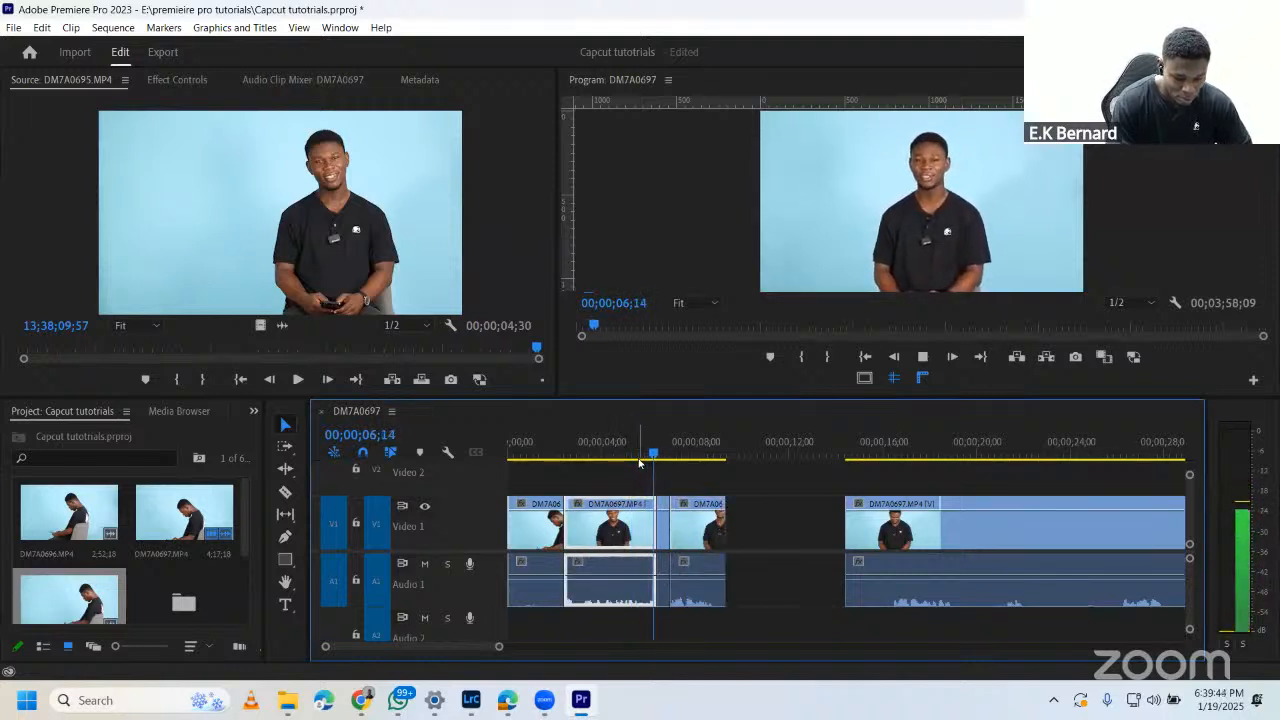
pyautogui.press('space')
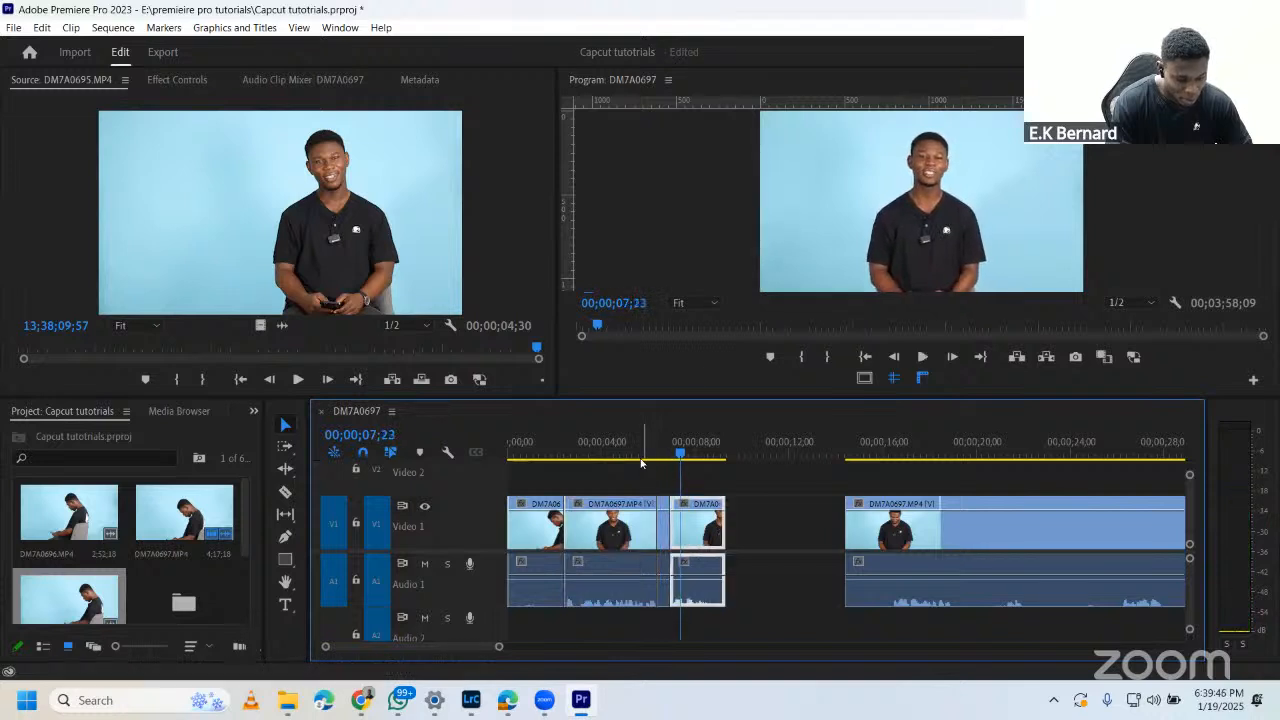
pyautogui.hotkey('ctrl', 'shift', 'z')
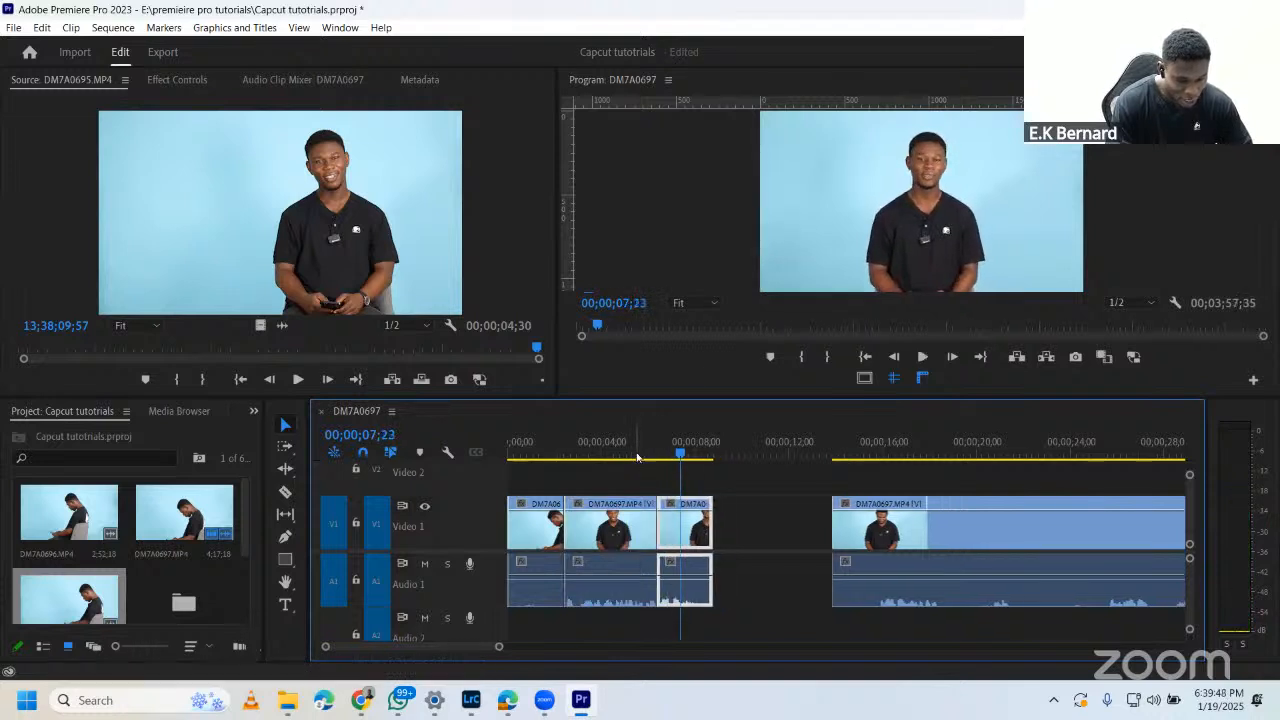
# Step: Split the third clip at 00;00;08;23 where the speech ends and delete its leftover tail
pyautogui.click(636, 453)
pyautogui.press('space')
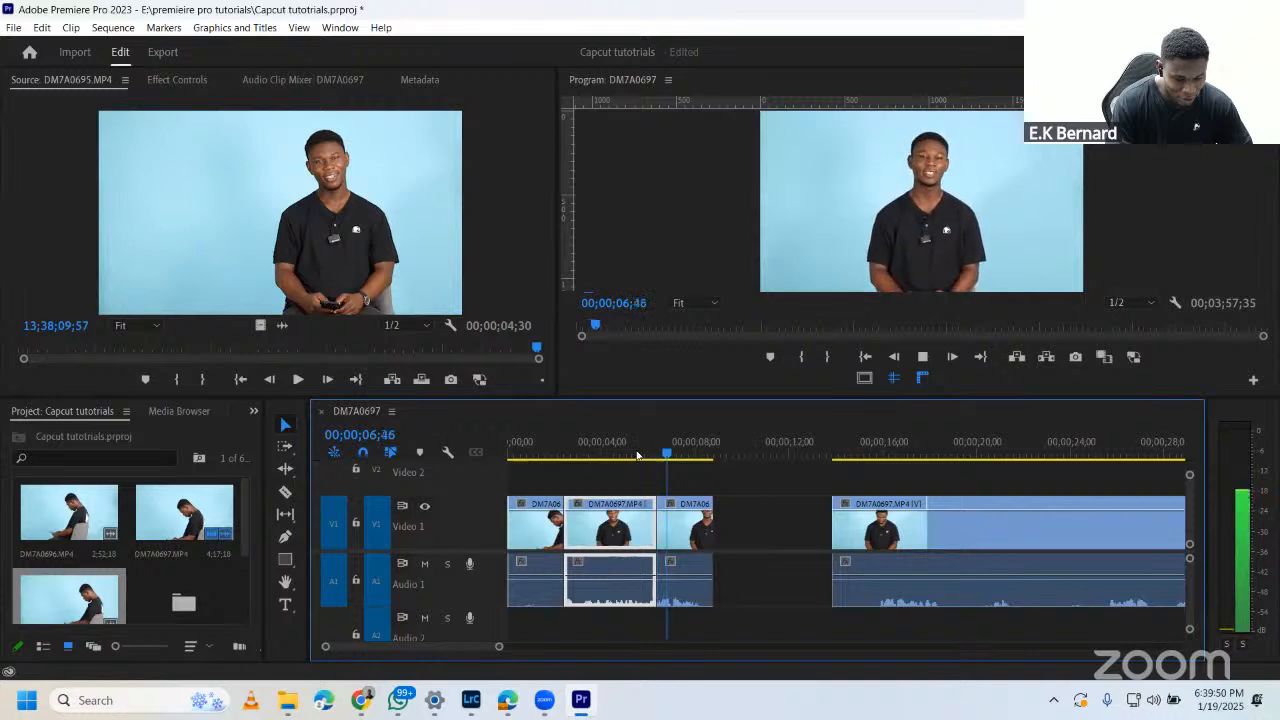
pyautogui.press('space')
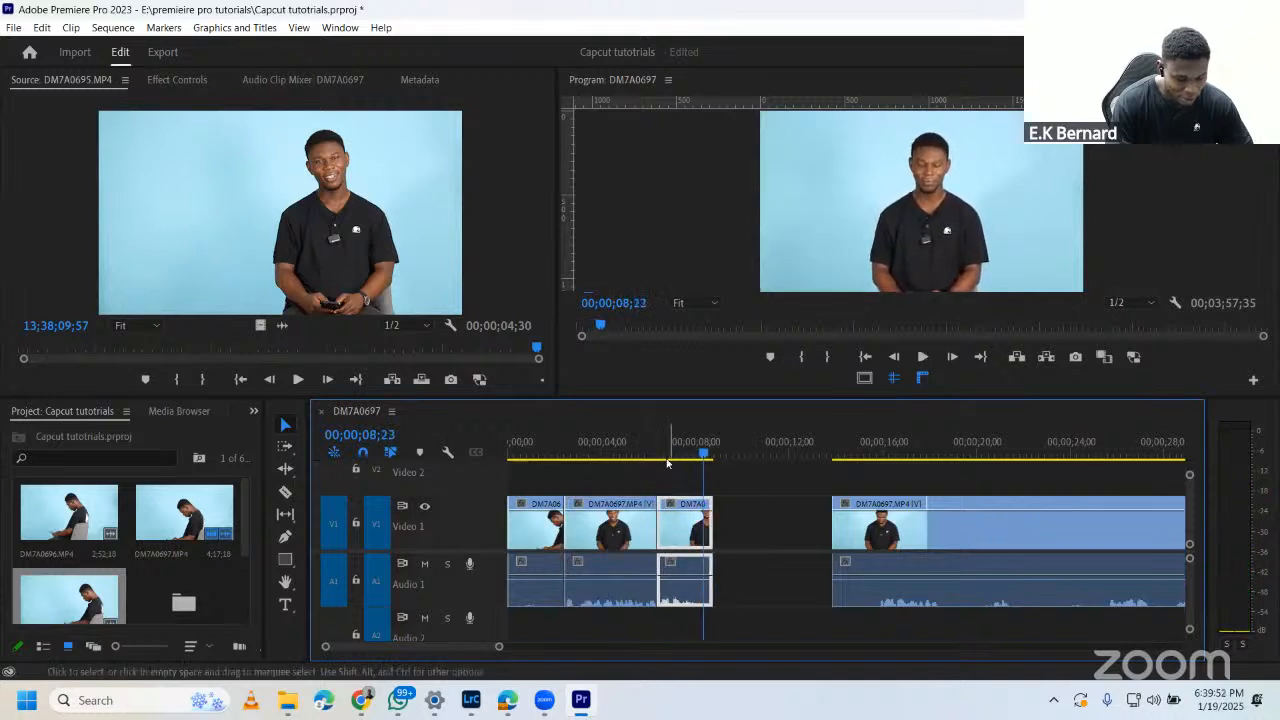
pyautogui.scroll(3, 667, 462)
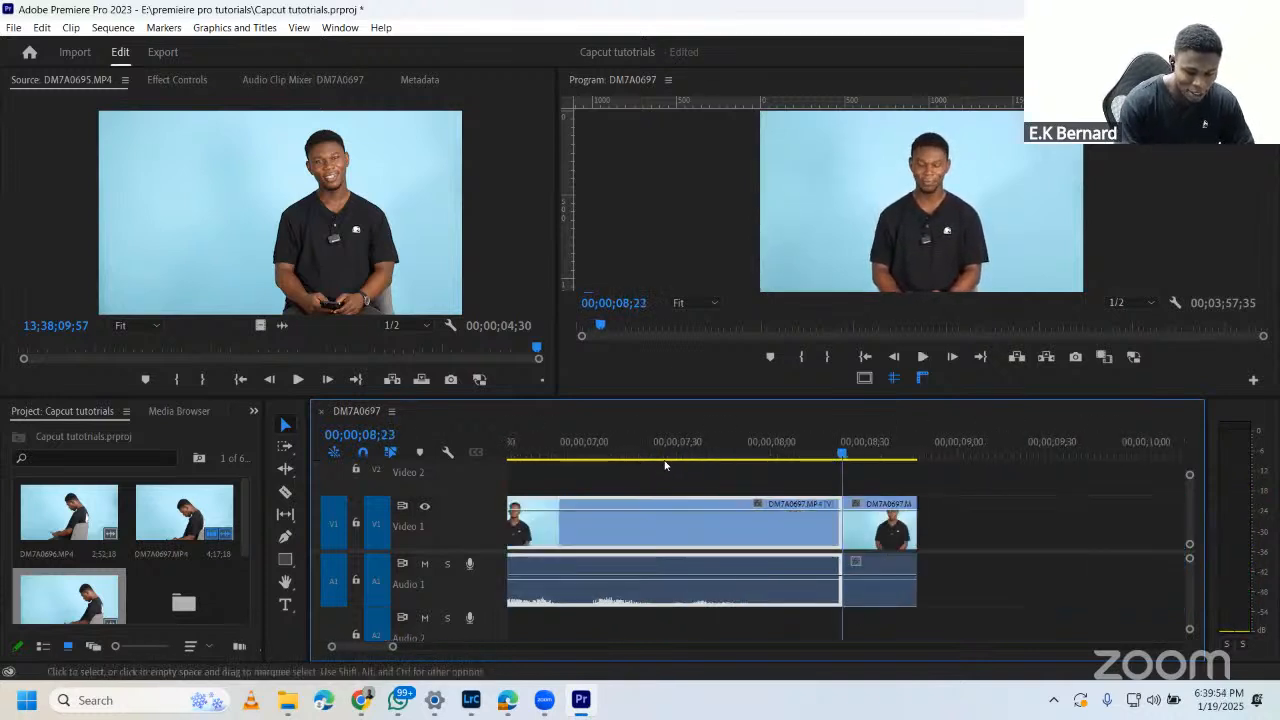
pyautogui.click(890, 510)
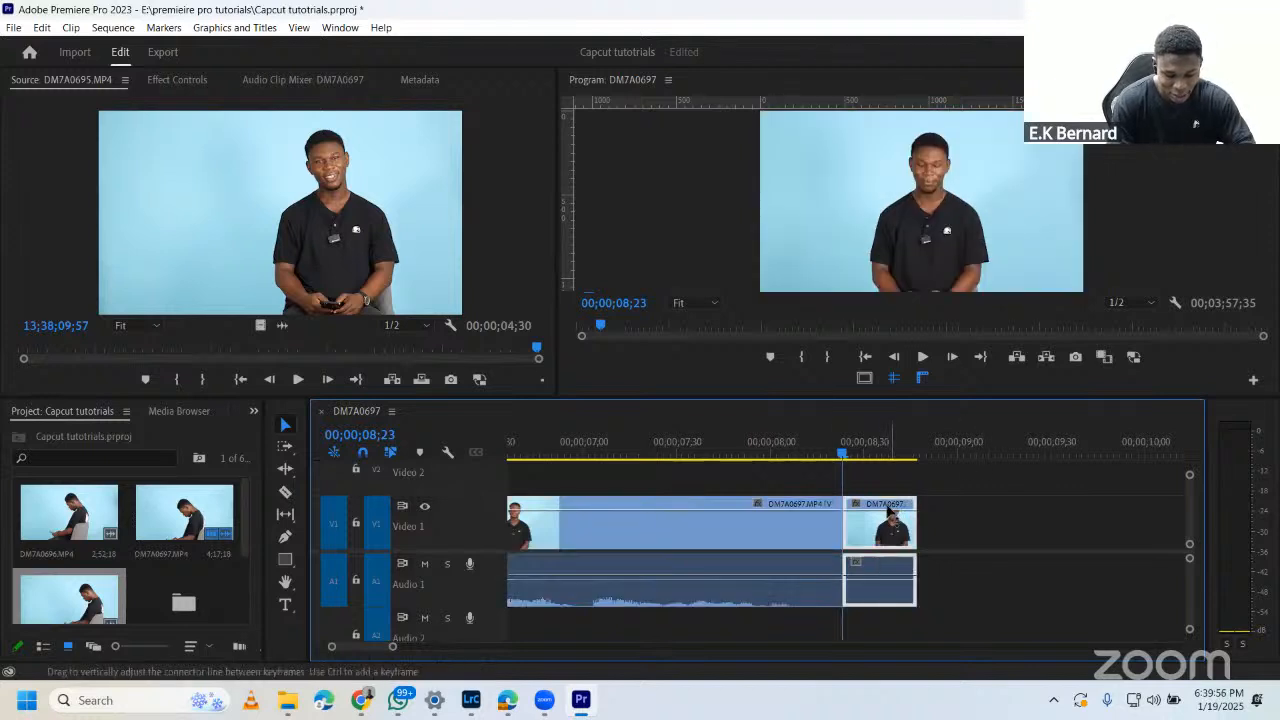
pyautogui.press('Delete')
pyautogui.scroll(-5, 887, 511)
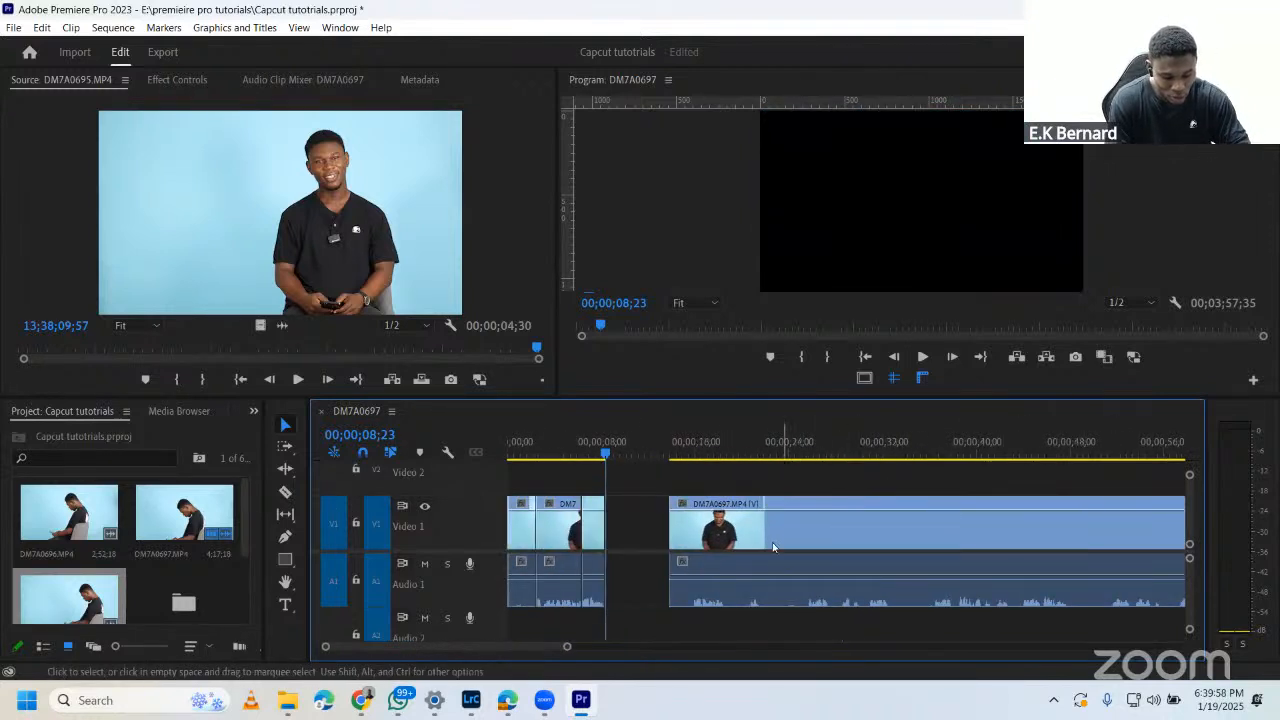
# Step: Review the clip after the gap, split it at 00;00;25;15, and delete the section before the cut
pyautogui.press('Down')
pyautogui.press('space')
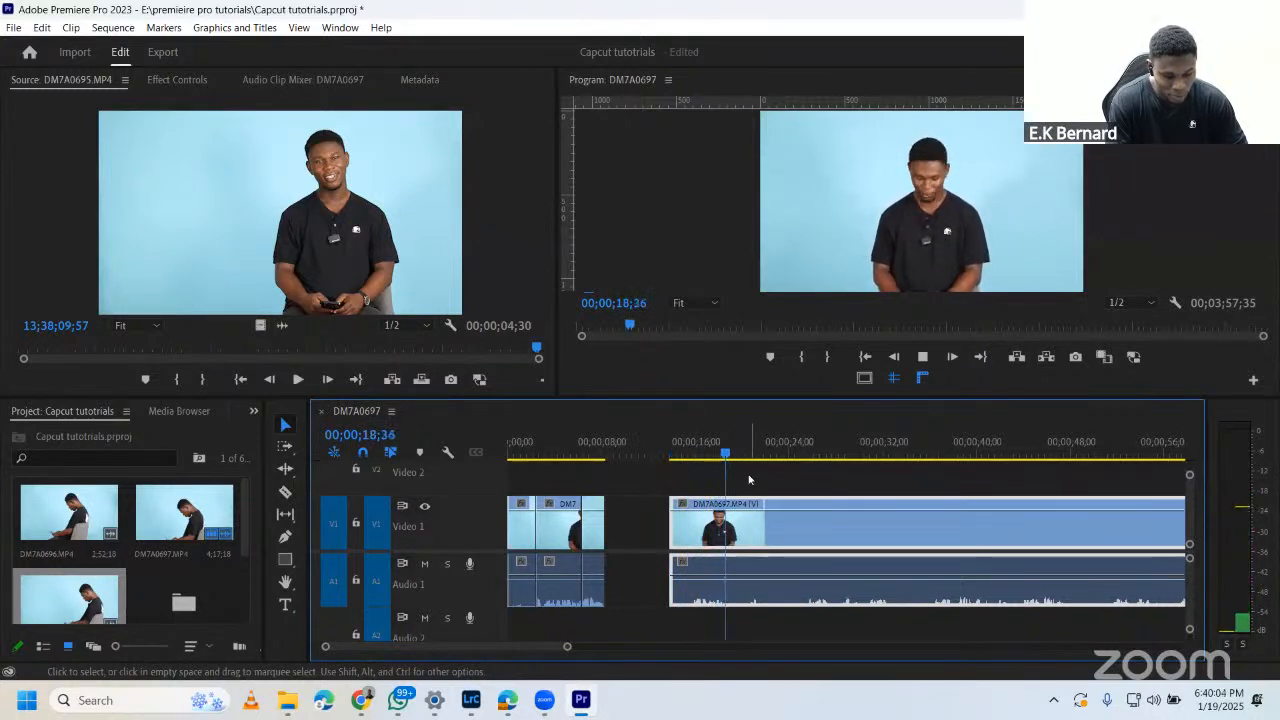
pyautogui.press('space')
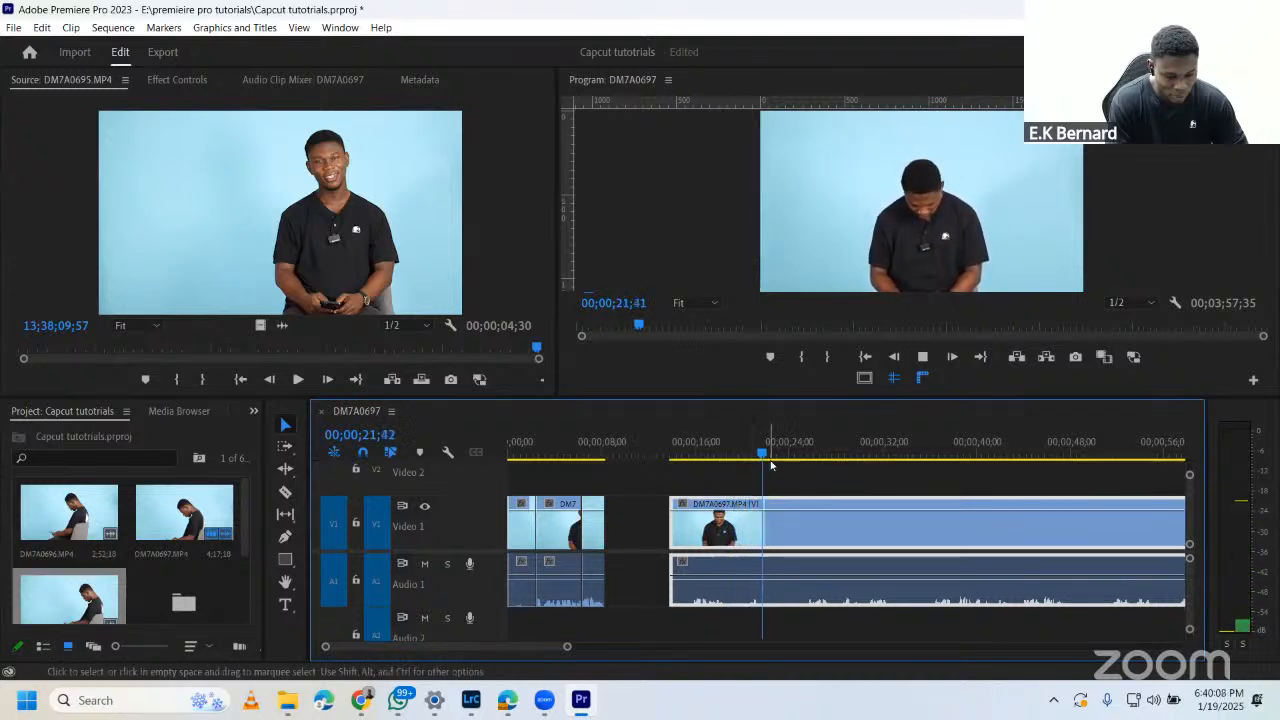
pyautogui.moveTo(760, 452); pyautogui.dragTo(805, 456)
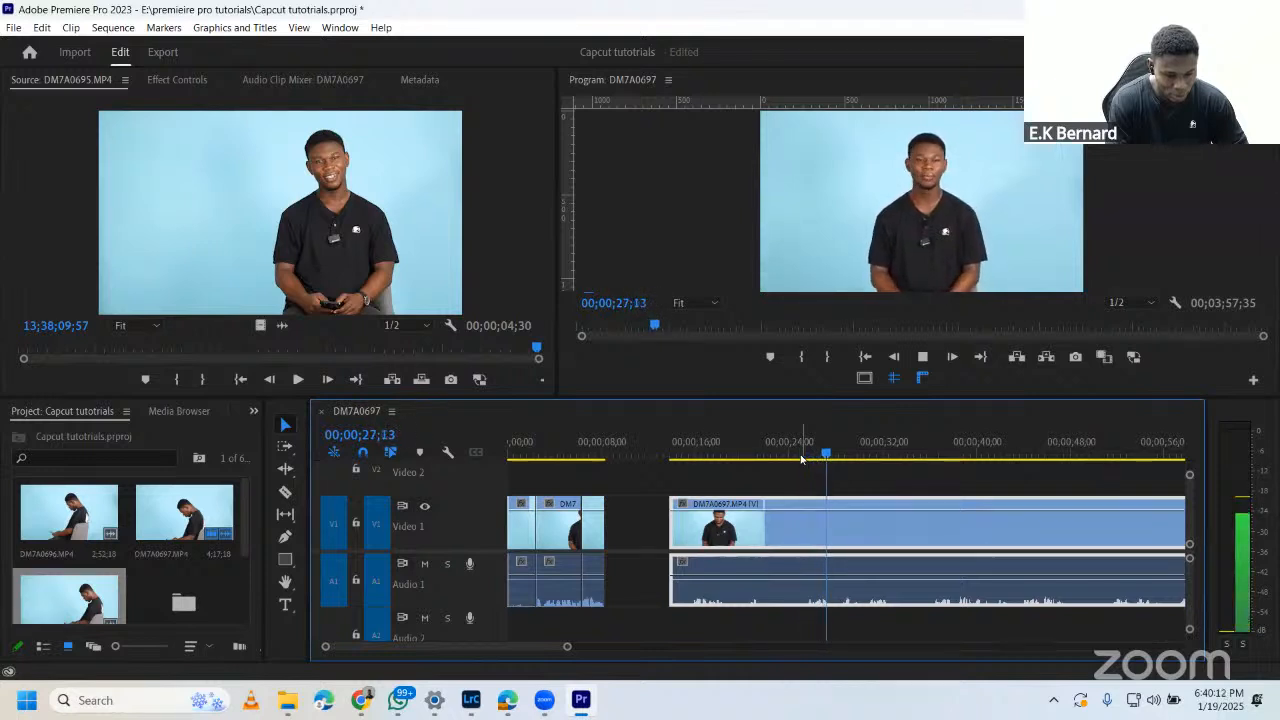
pyautogui.press('space')
pyautogui.moveTo(800, 453); pyautogui.dragTo(803, 454)
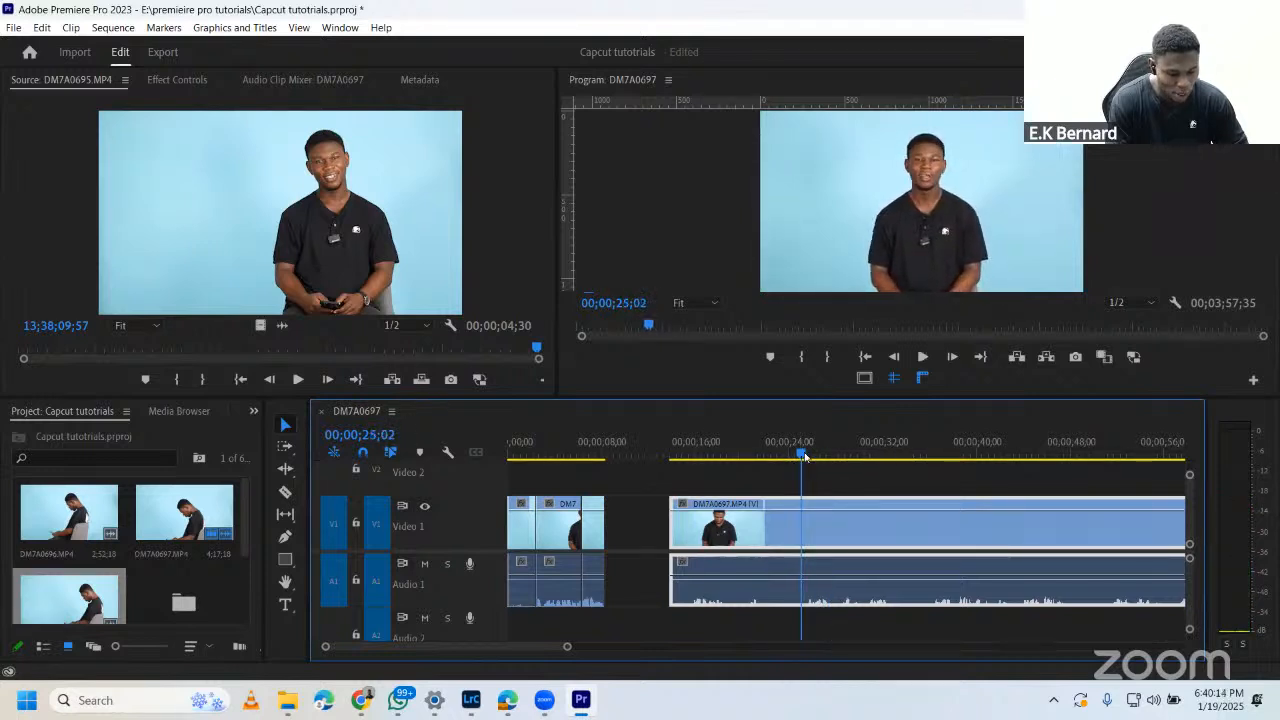
pyautogui.hotkey('ctrl', 'k')
pyautogui.click(753, 523)
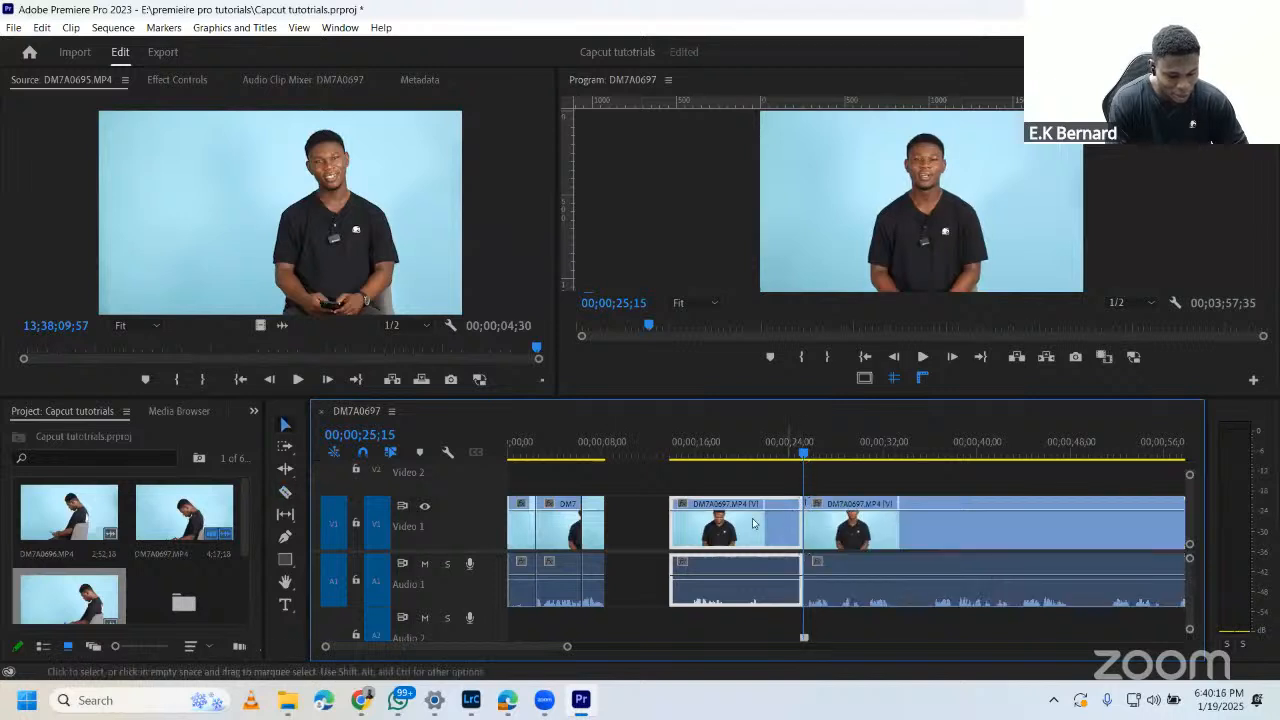
pyautogui.press('Delete')
# Step: Cut away the footage before 00;00;35;55 in the remaining long clip and close the gap after the third clip
pyautogui.press('space')
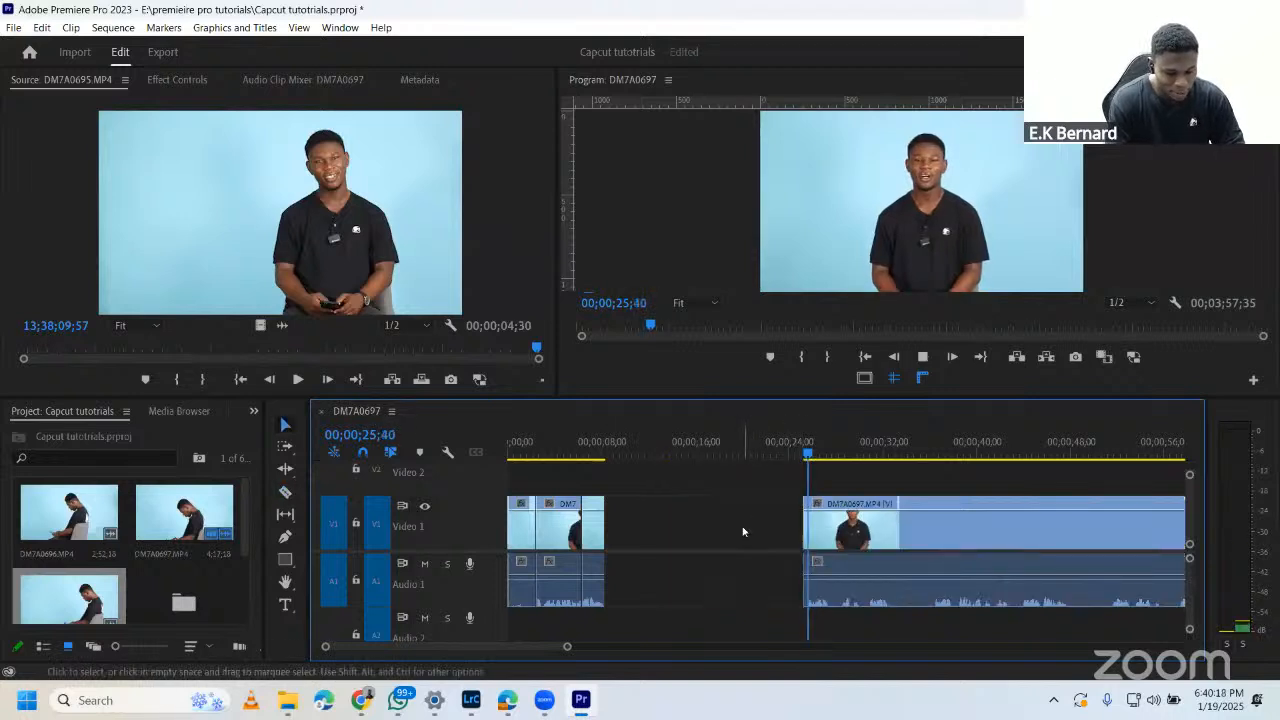
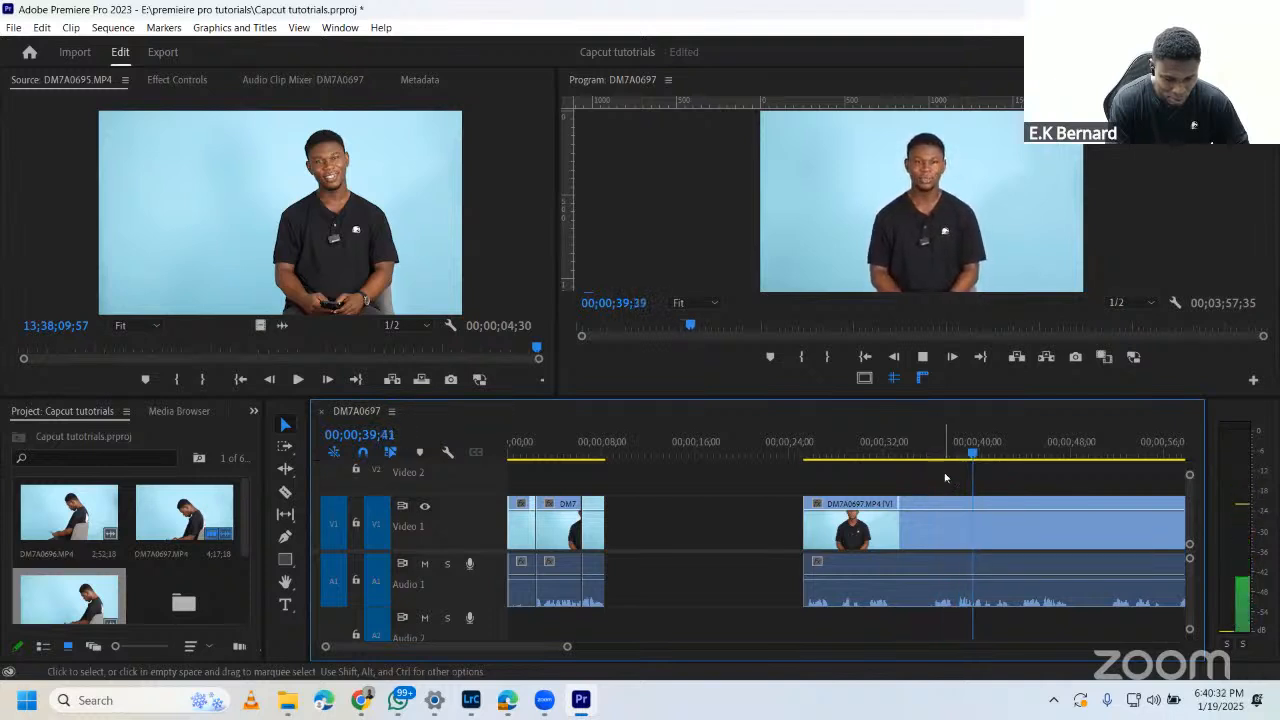
pyautogui.click(937, 500)
pyautogui.click(937, 453)
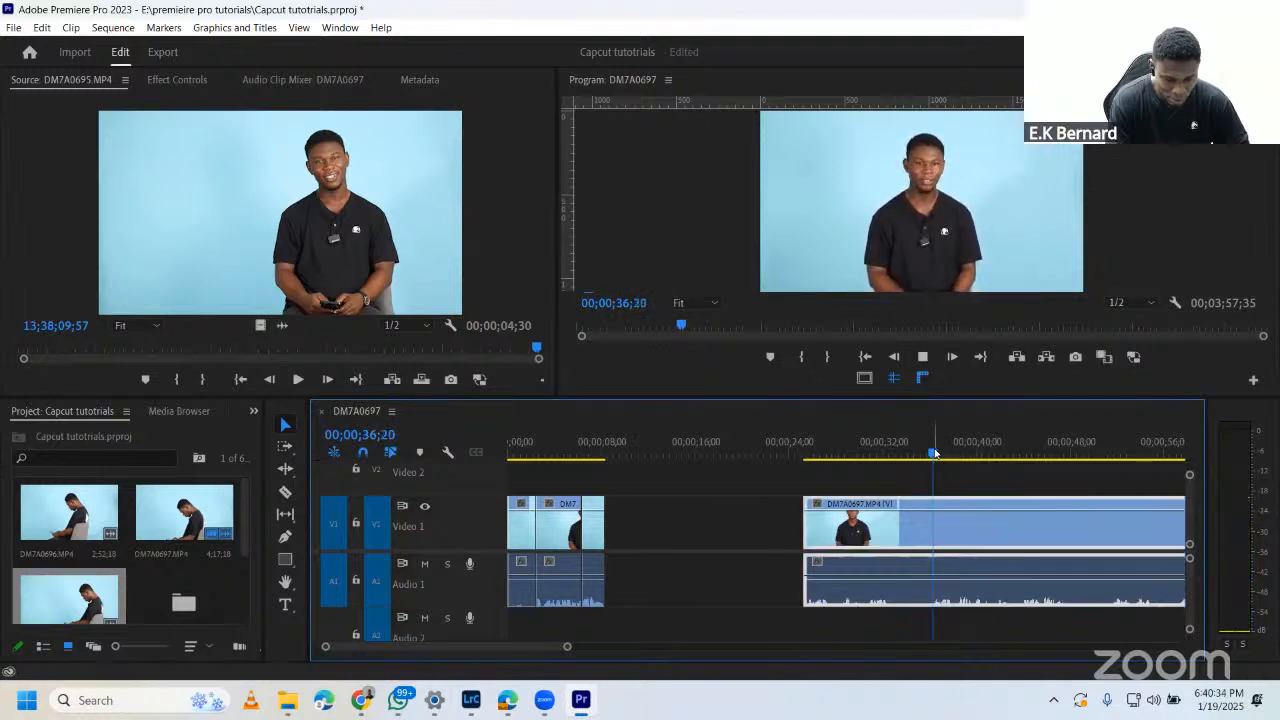
pyautogui.moveTo(934, 453); pyautogui.dragTo(928, 453)
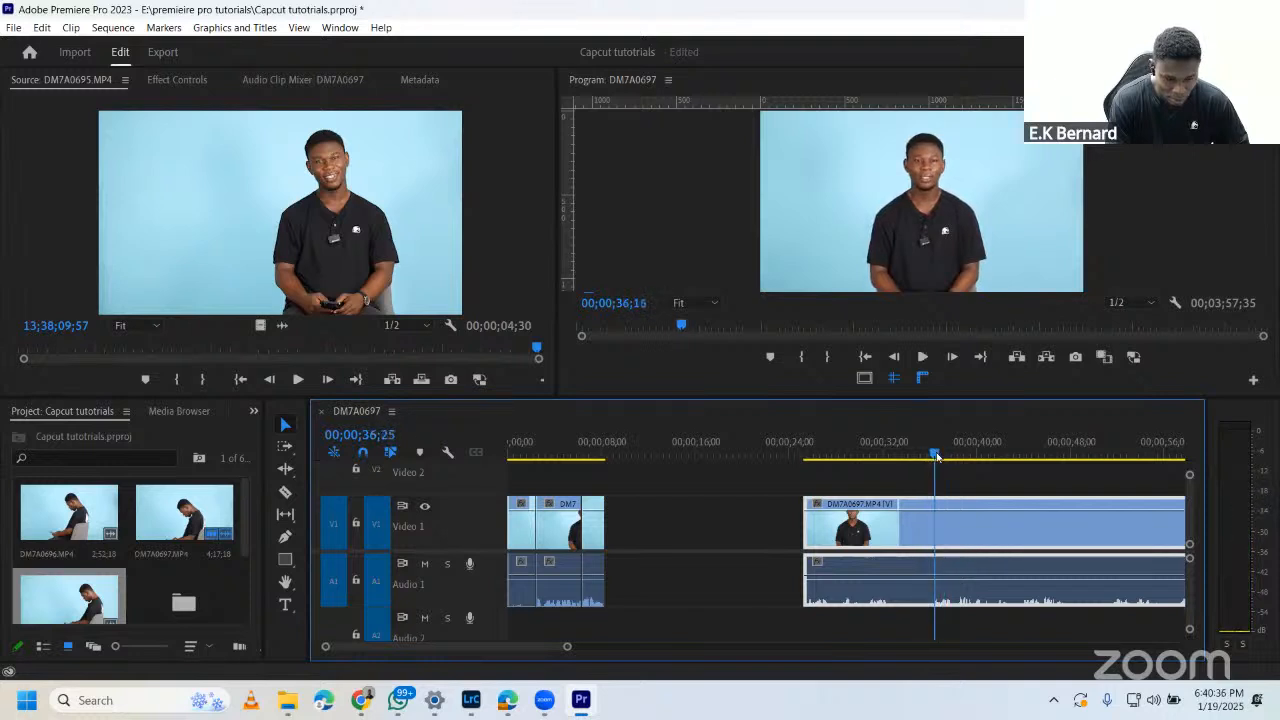
pyautogui.hotkey('ctrl', 'k')
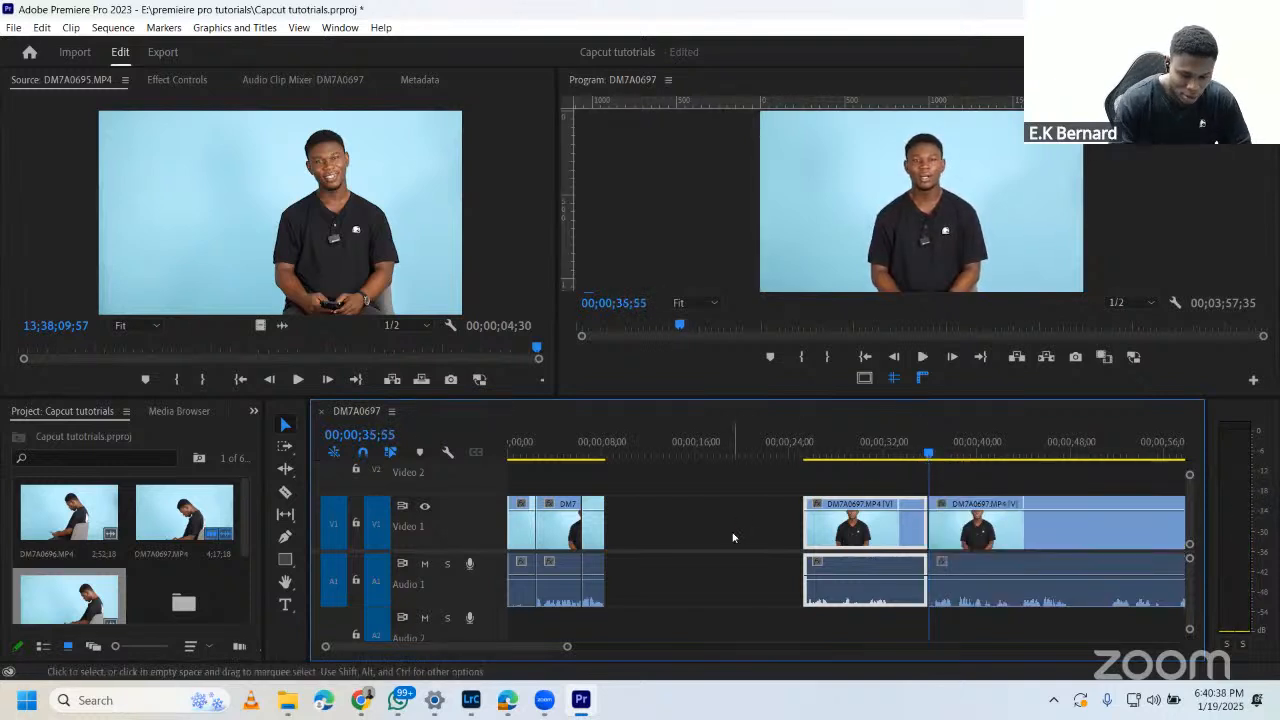
pyautogui.press('Delete')
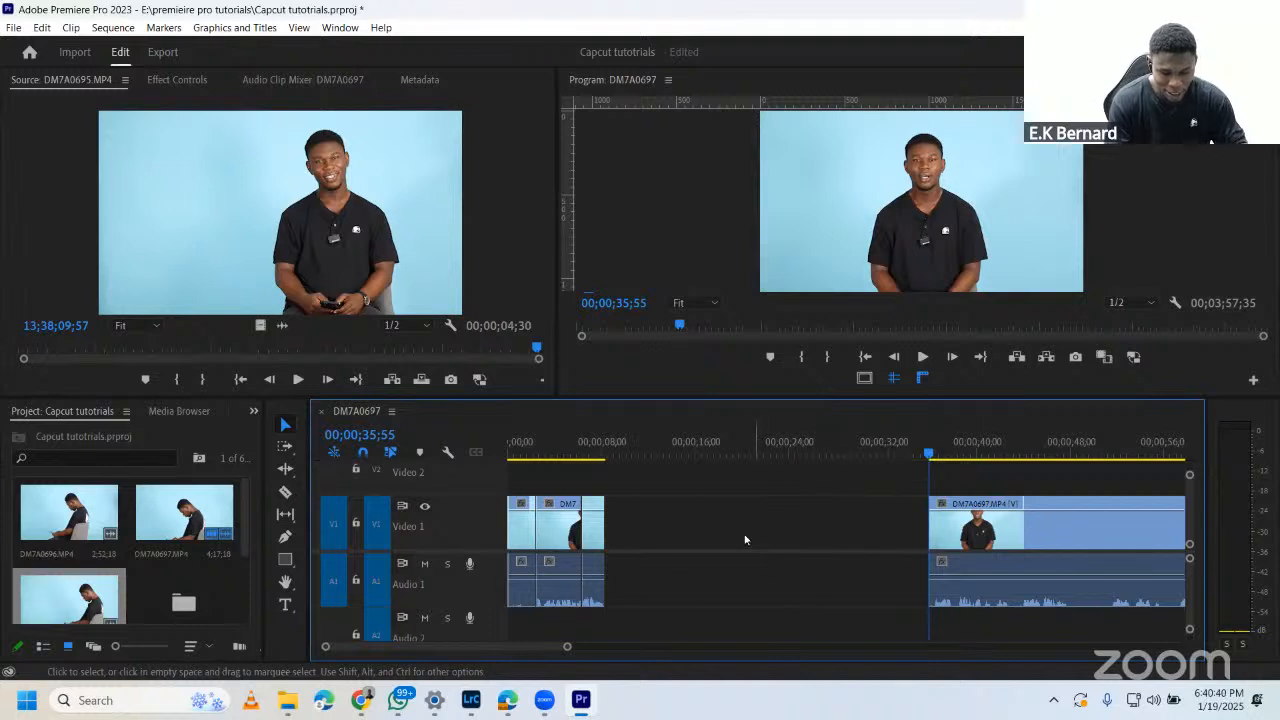
pyautogui.click(746, 528)
pyautogui.press('Delete')
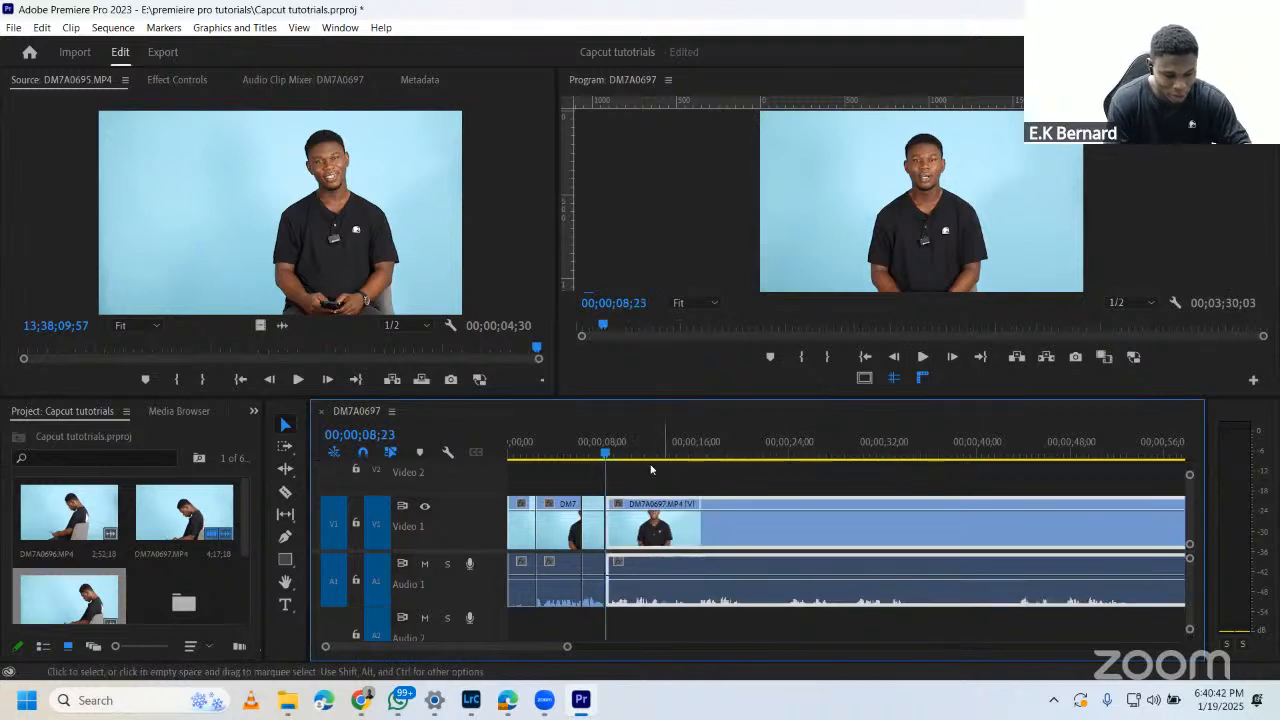
# Step: Split the long clip at 00;00;16;00 and ripple delete the section between the third clip and the cut
pyautogui.click(595, 450)
pyautogui.press('space')
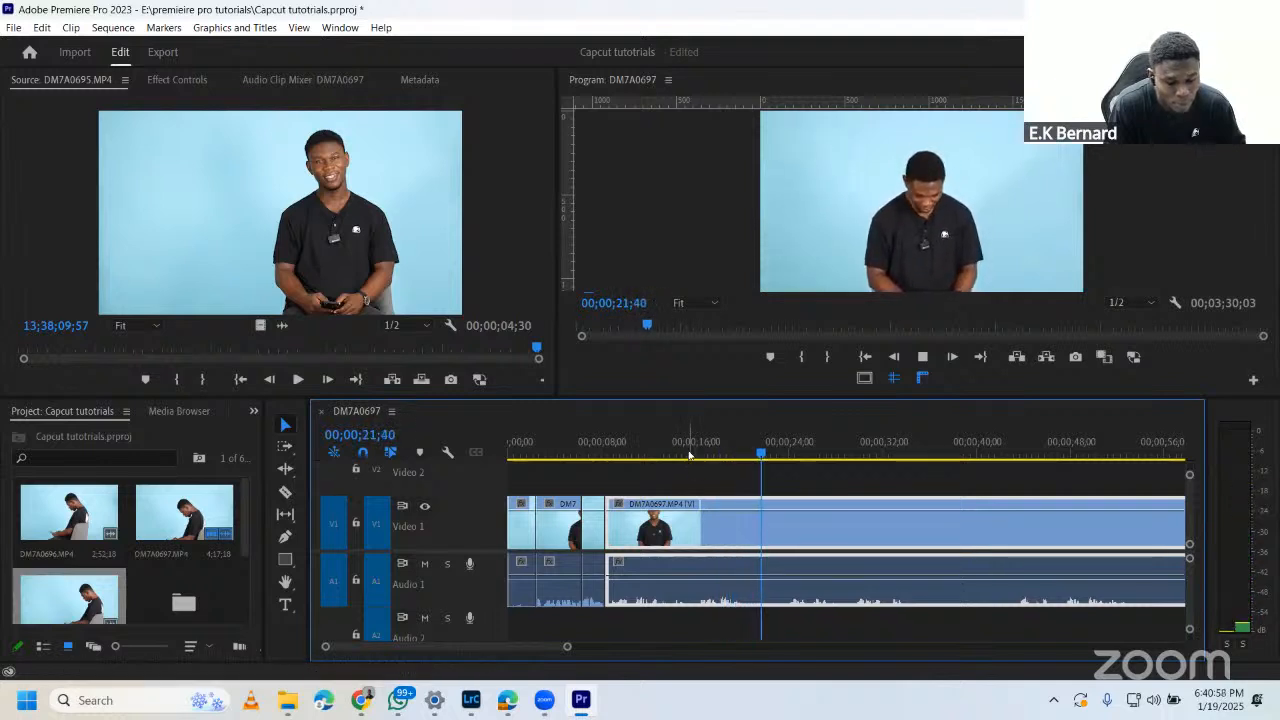
pyautogui.click(701, 456)
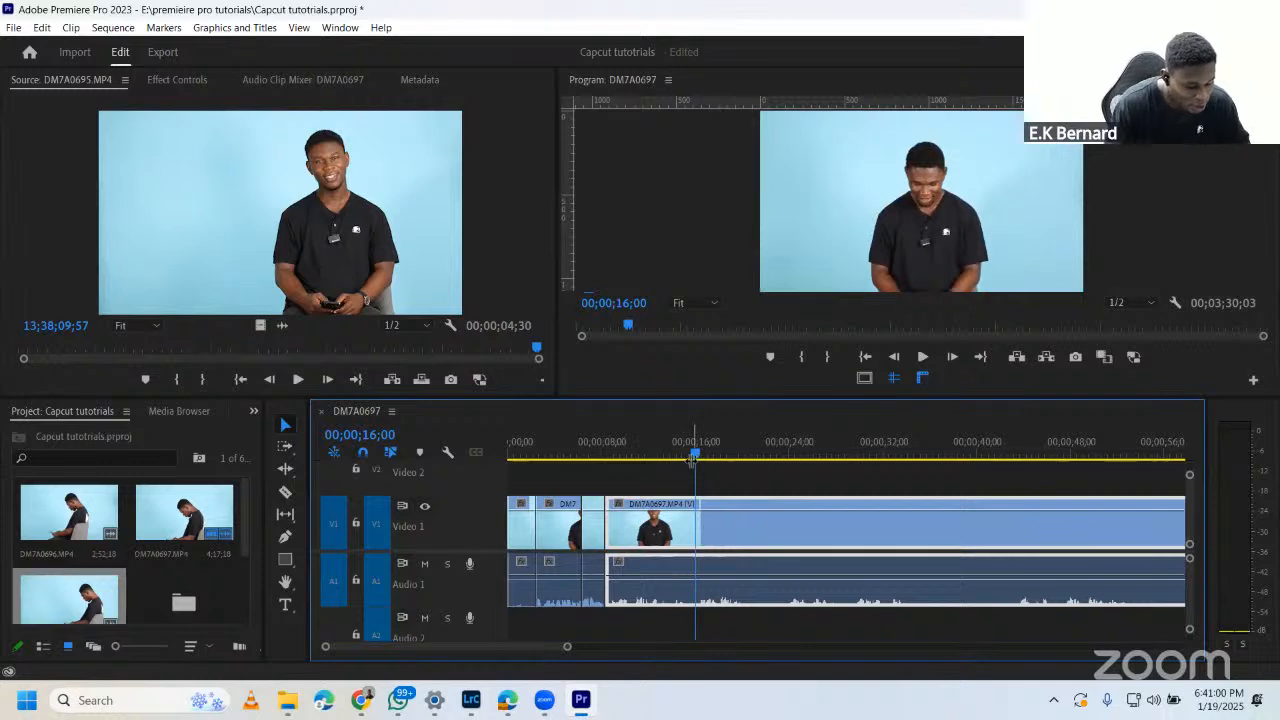
pyautogui.hotkey('ctrl', 'k')
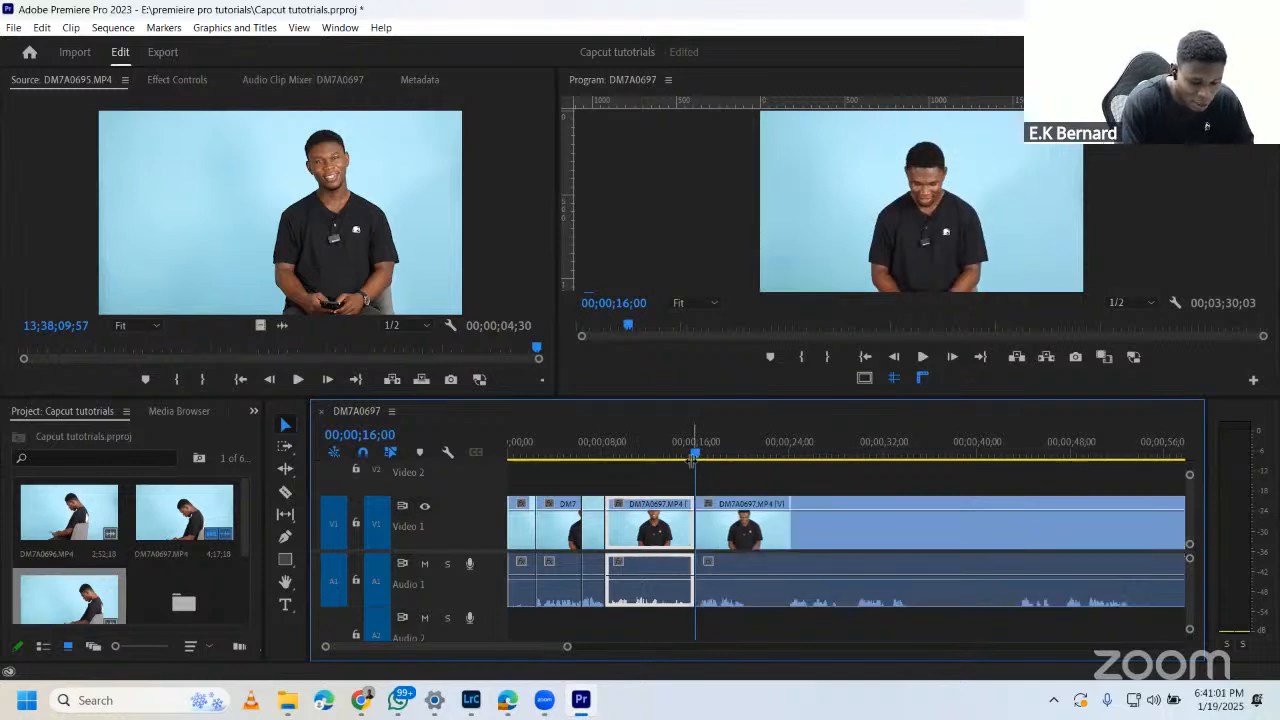
pyautogui.rightClick(649, 500)
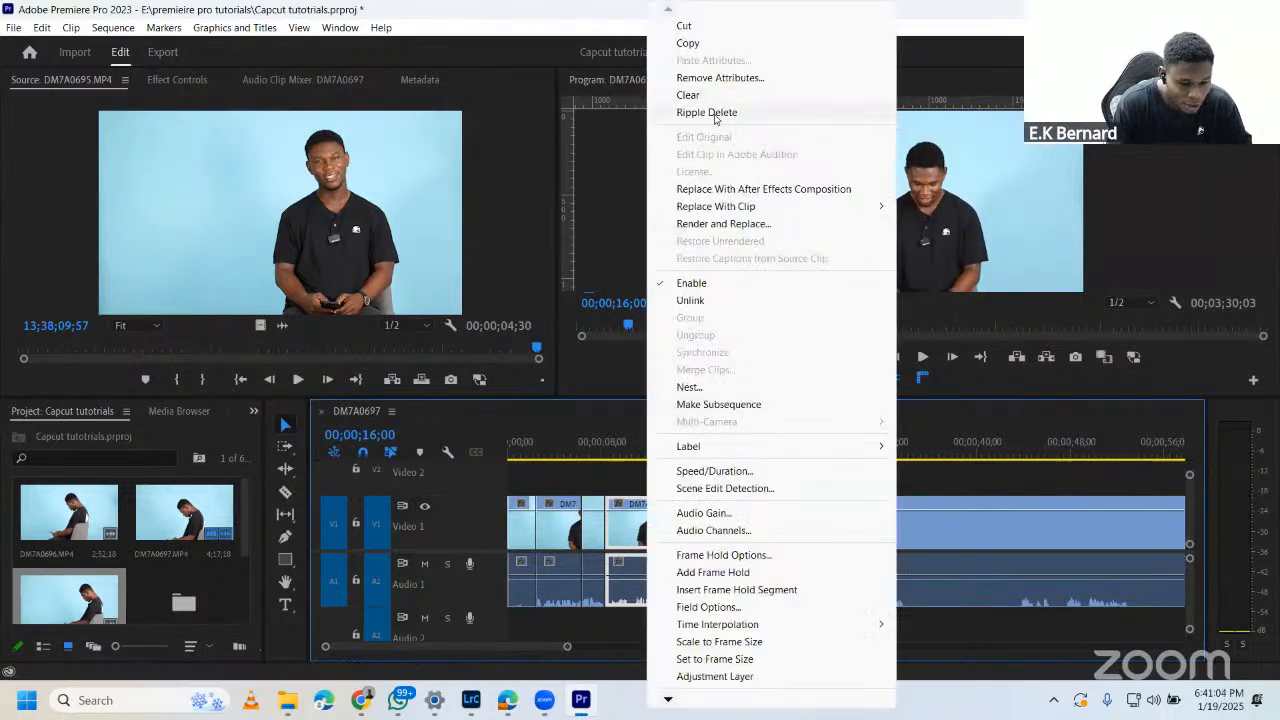
pyautogui.click(714, 113)
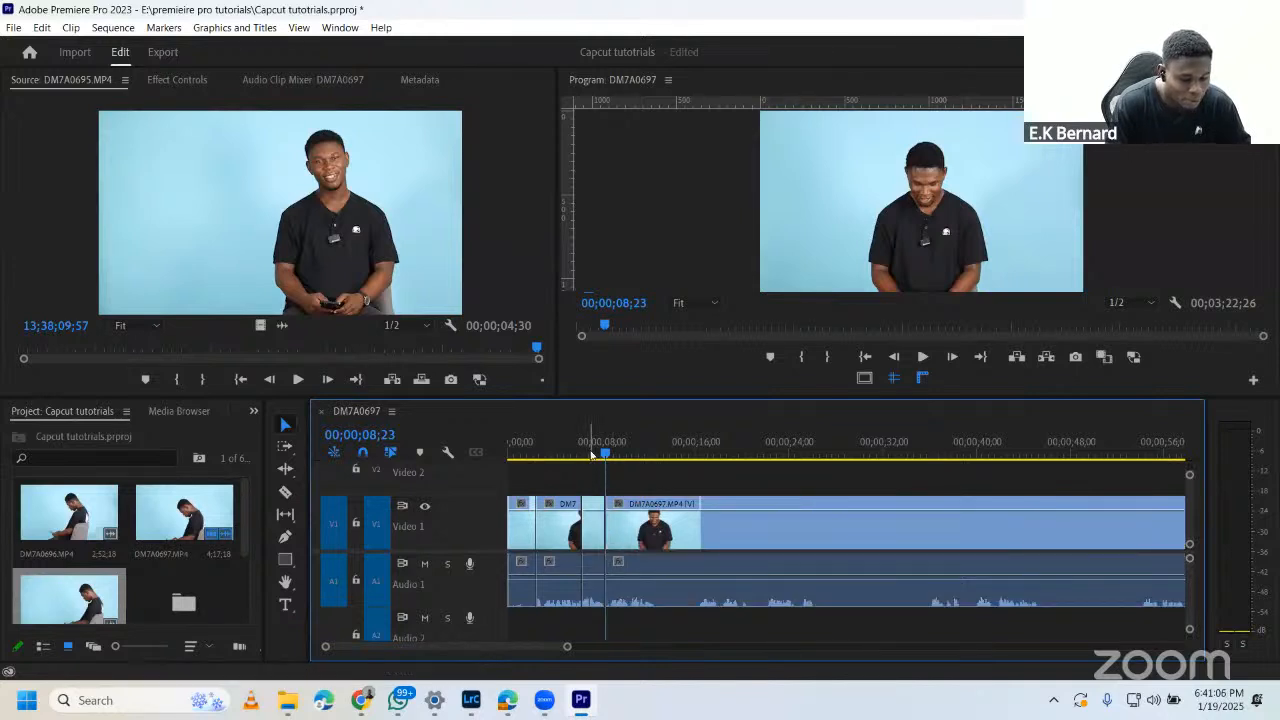
# Step: Play back the new join after the third clip through to about 00;00;12;58
pyautogui.click(591, 455)
pyautogui.press('space')
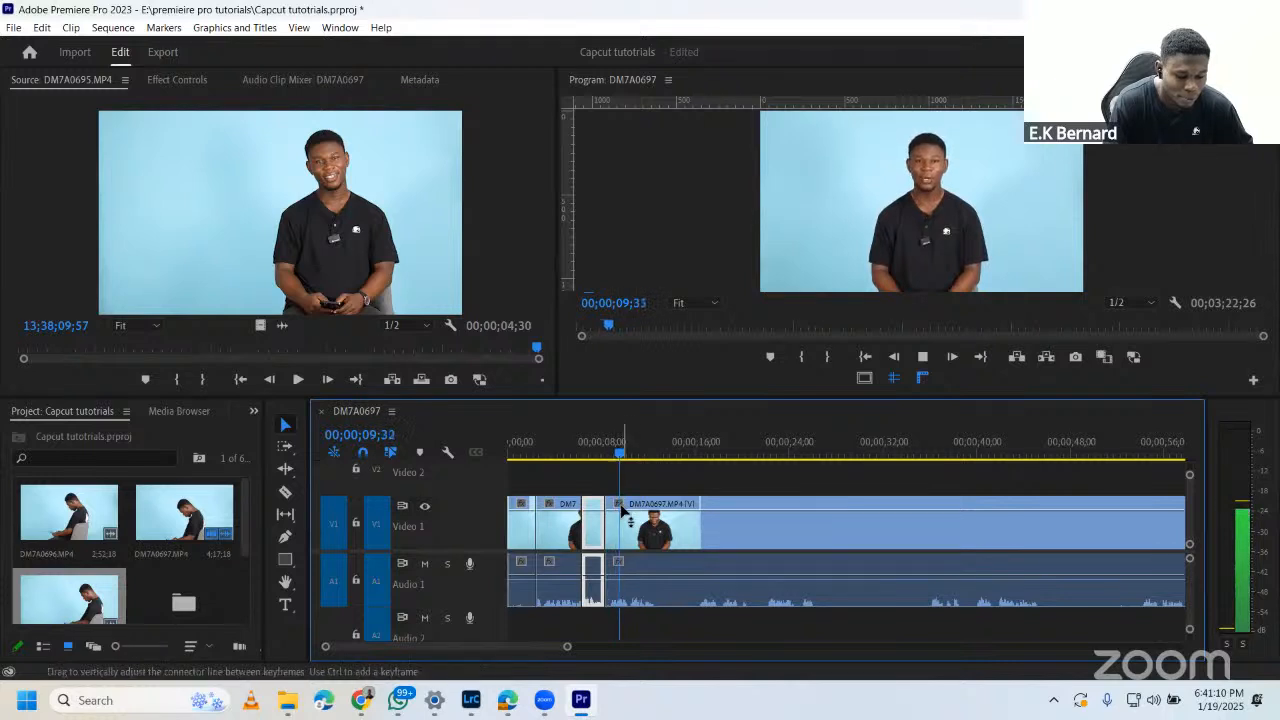
pyautogui.click(660, 481)
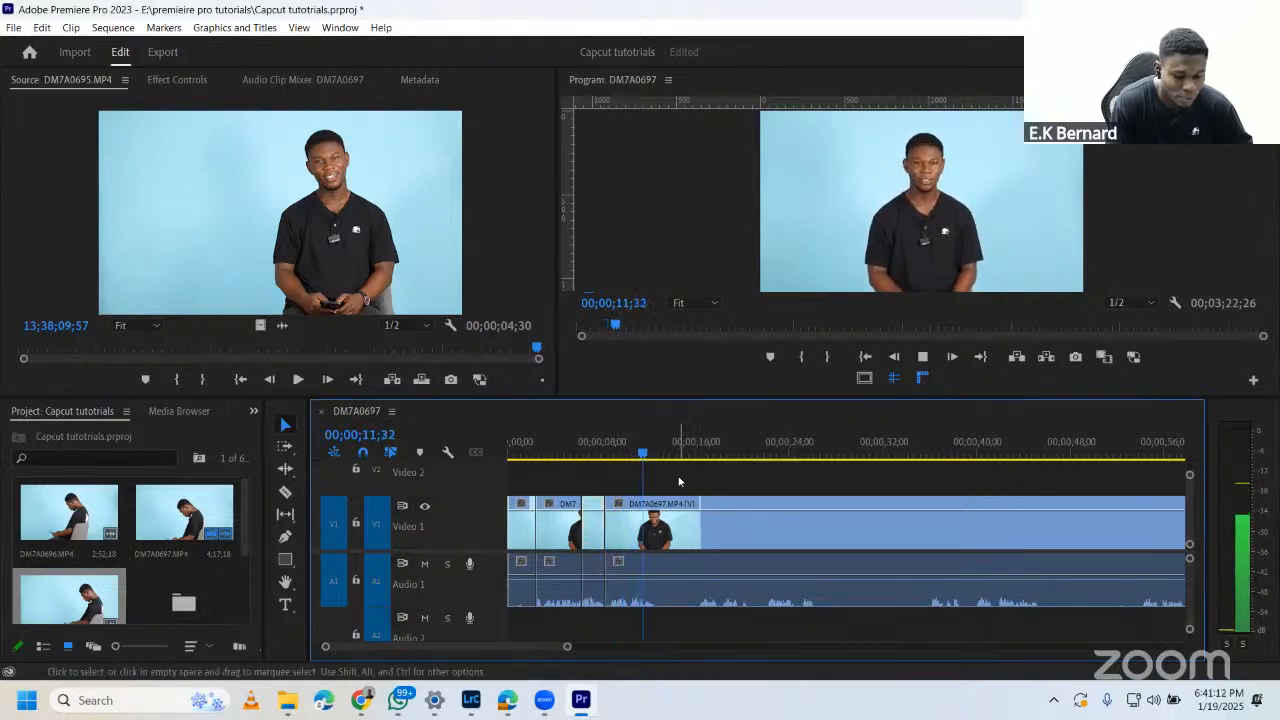
pyautogui.press('space')
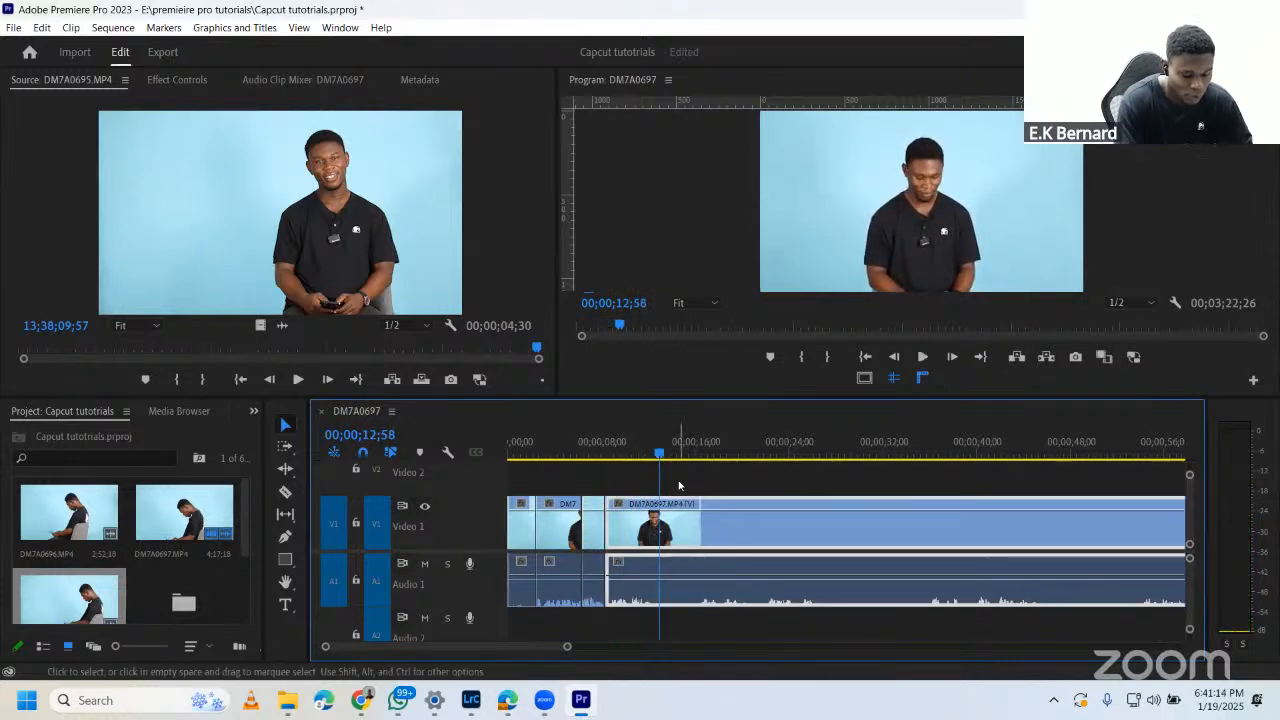
# Step: Split the long clip at 00;00;12;58 and play on to 00;00;14;23 to review the footage after the cut
pyautogui.hotkey('ctrl', 'k')
pyautogui.press('space')
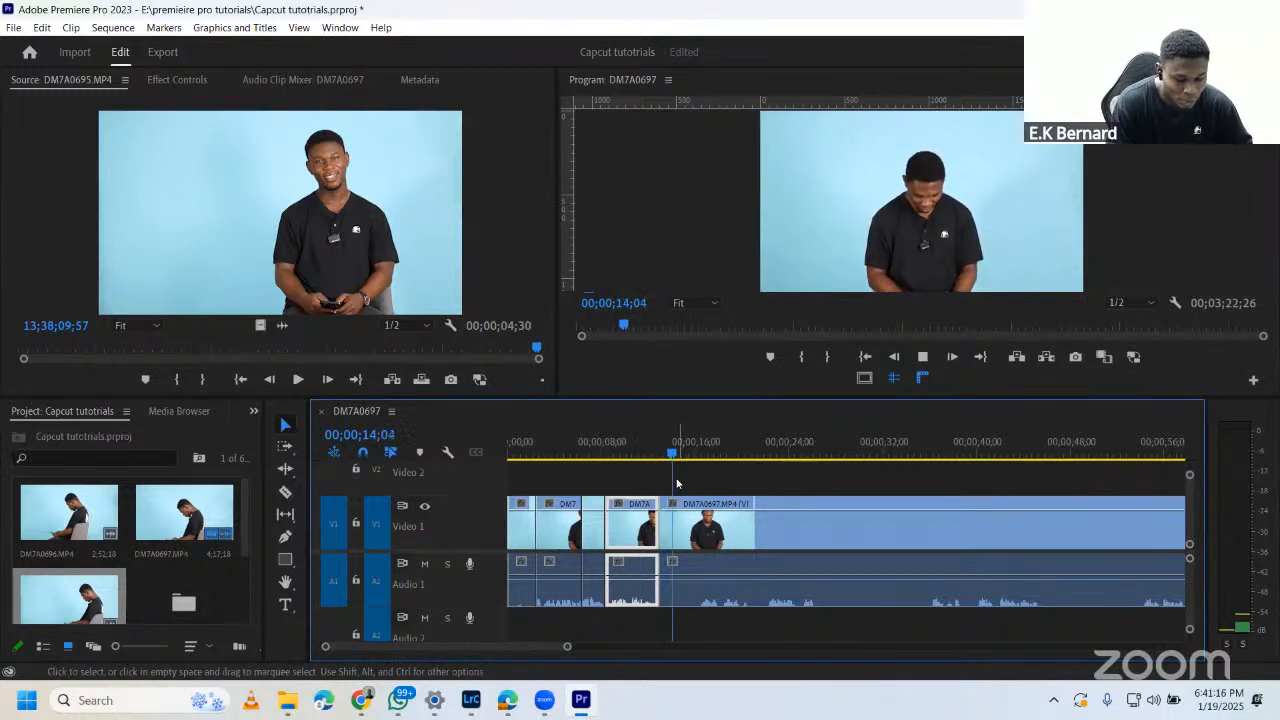
pyautogui.press('space')
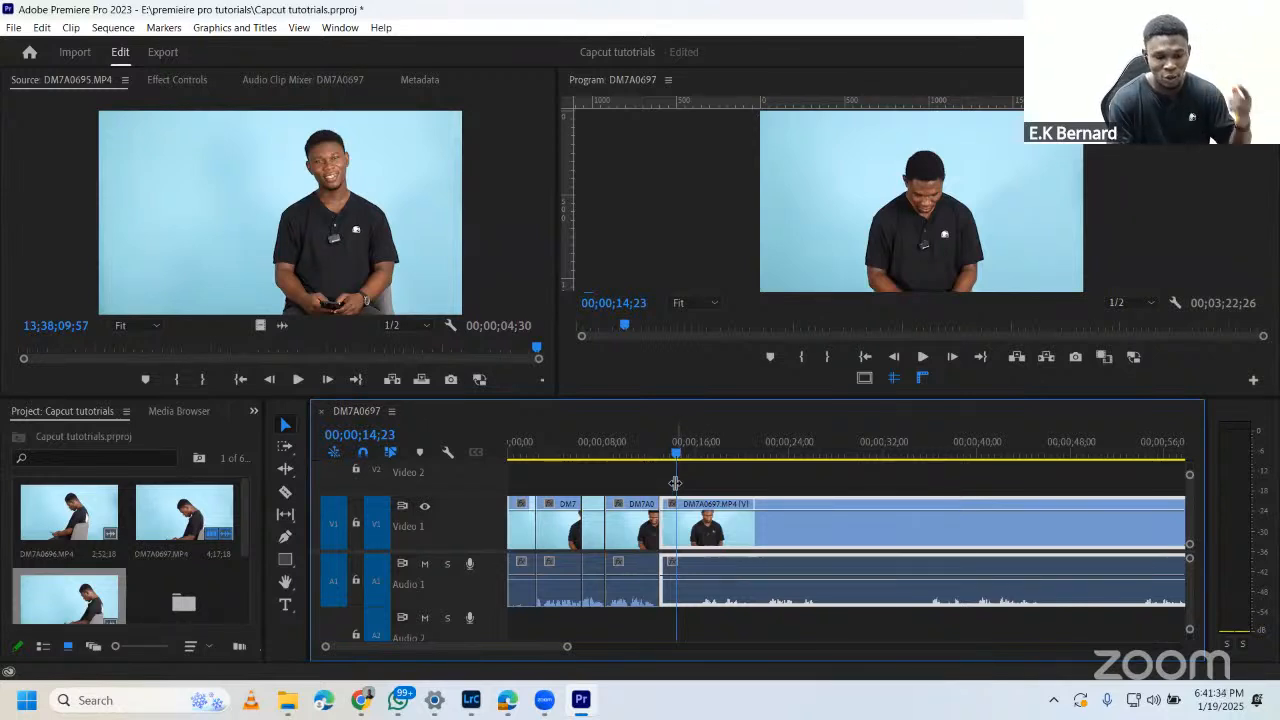
# Step: Review the long last clip, split it at 00;00;21;54, and remove the section before the cut with its gap
pyautogui.press('space')
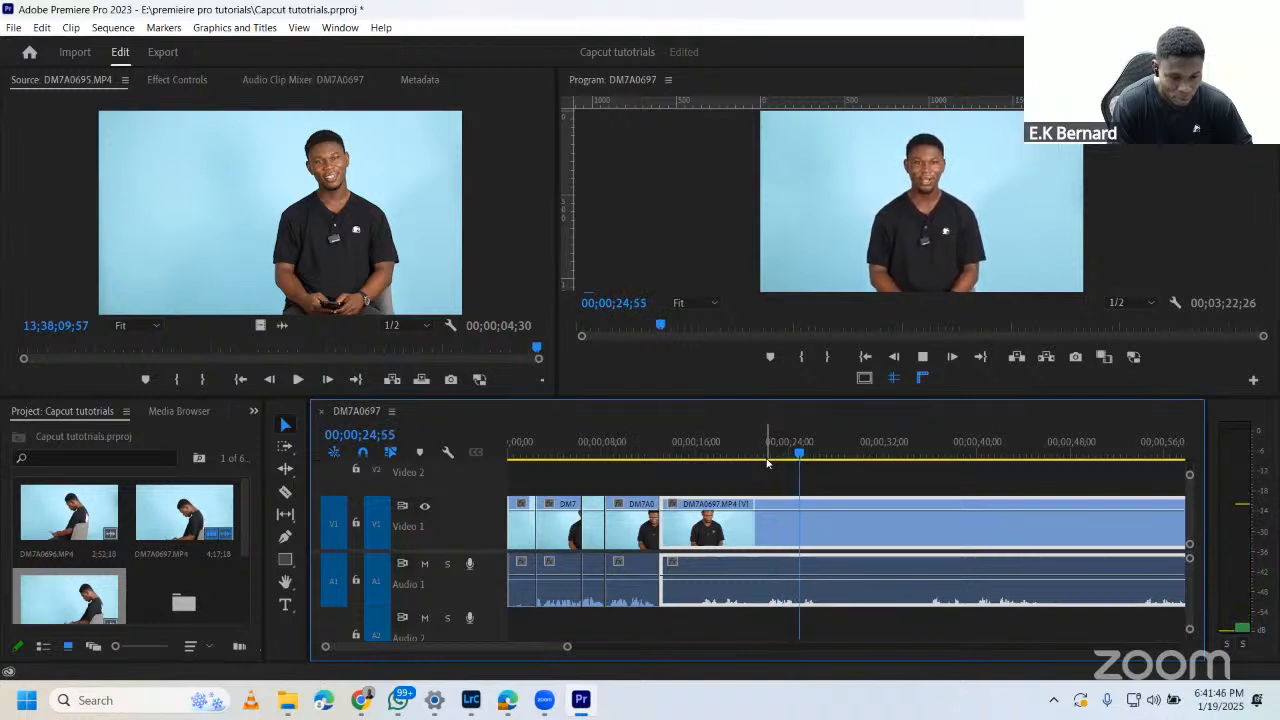
pyautogui.press('space')
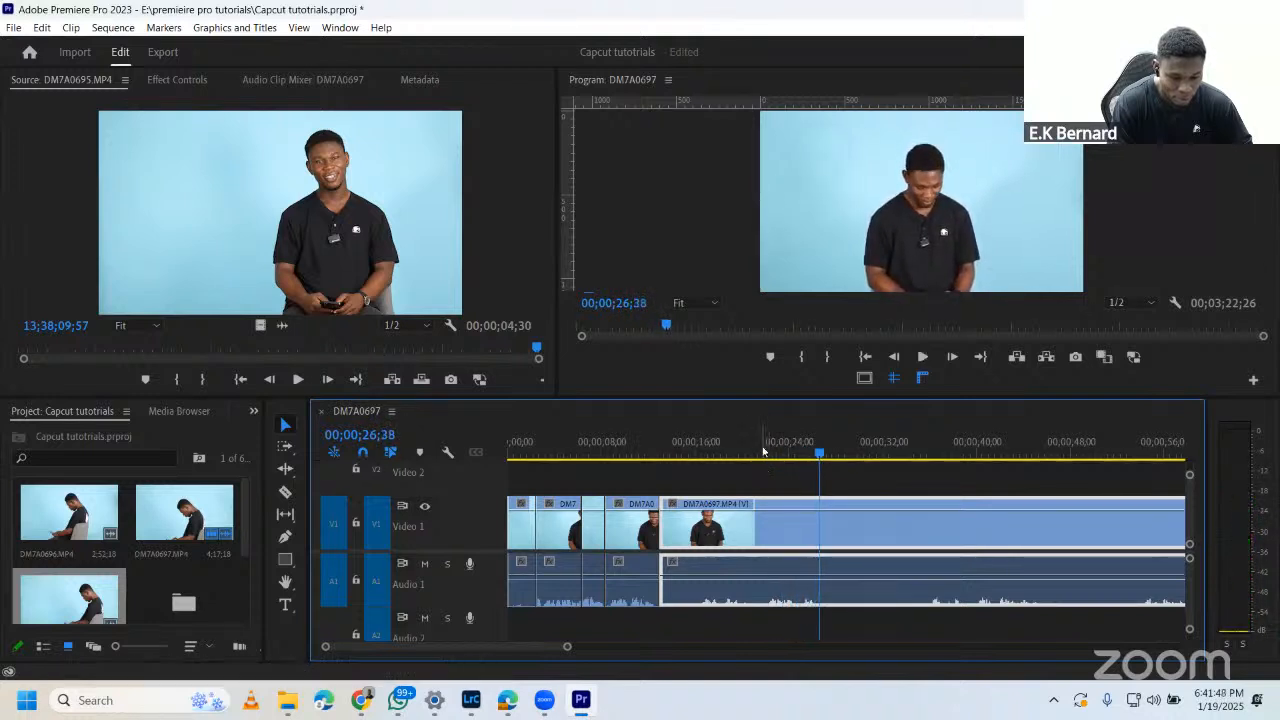
pyautogui.hotkey('ctrl', 'k')
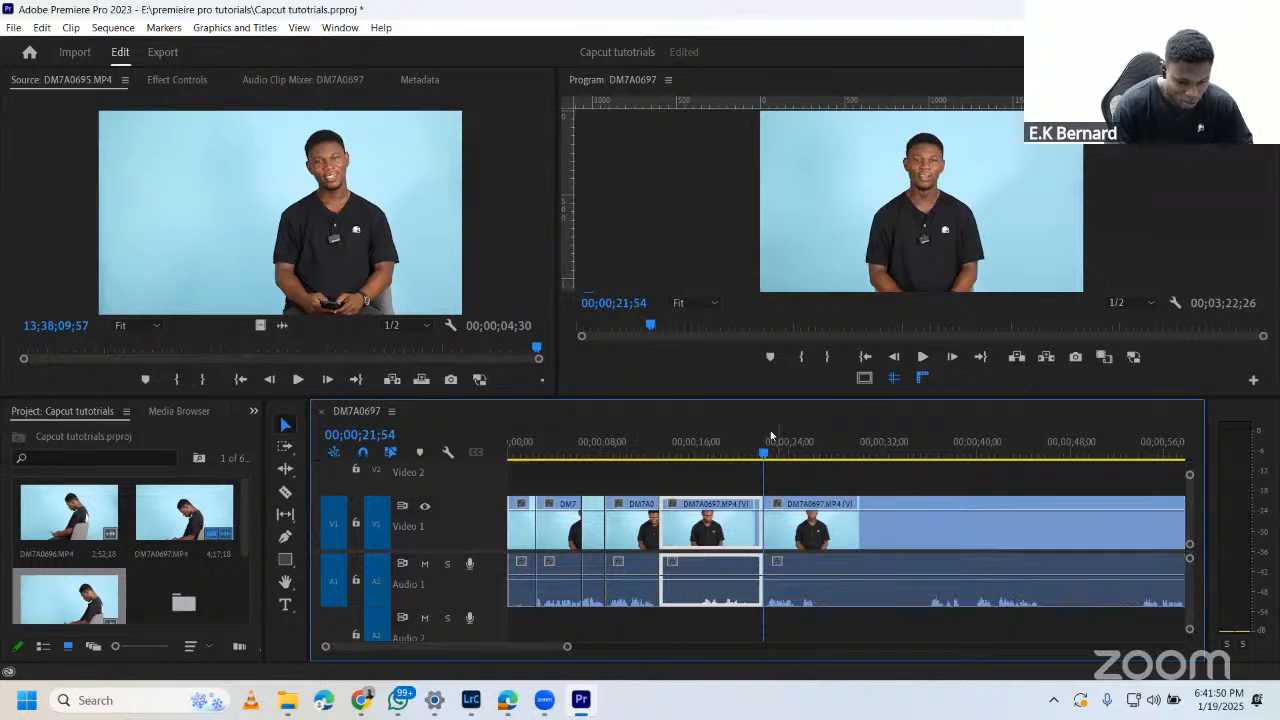
pyautogui.press('Delete')
pyautogui.click(712, 524)
pyautogui.press('Delete')
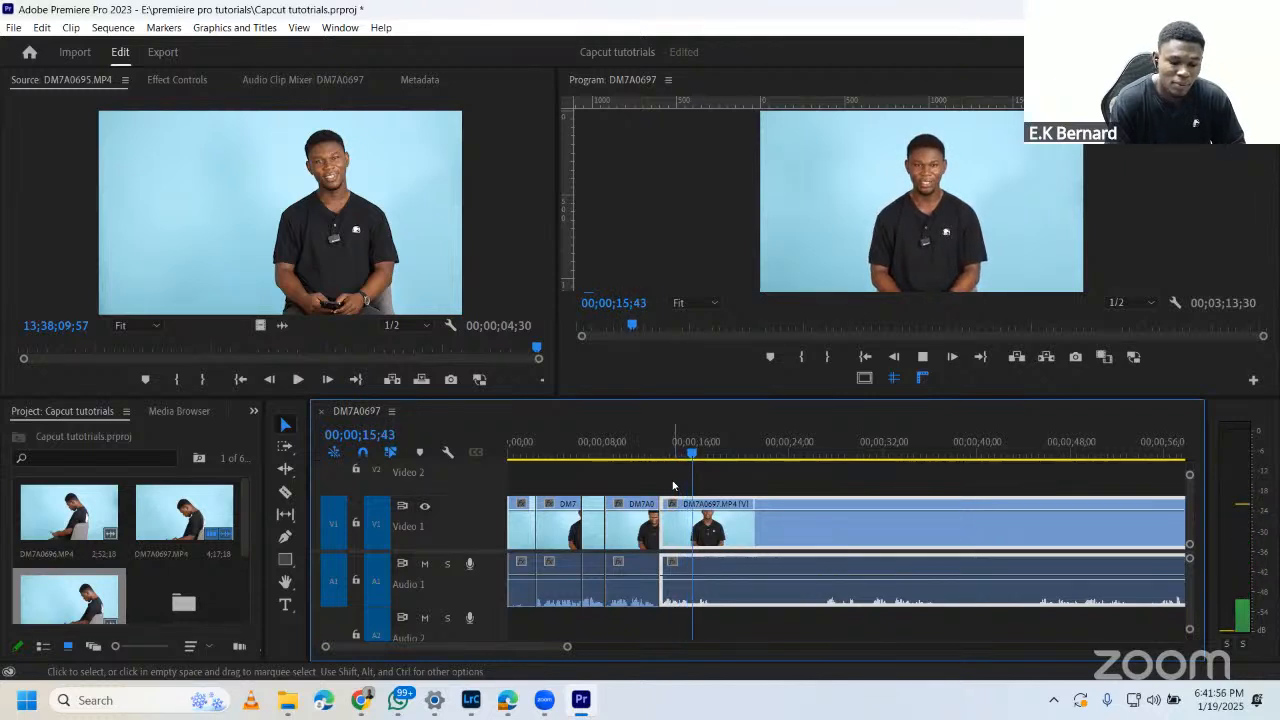
# Step: Split the long last clip at about 00;00;16;00 and again at 00;00;17;41 to isolate the short section between
pyautogui.hotkey('ctrl', 'k')
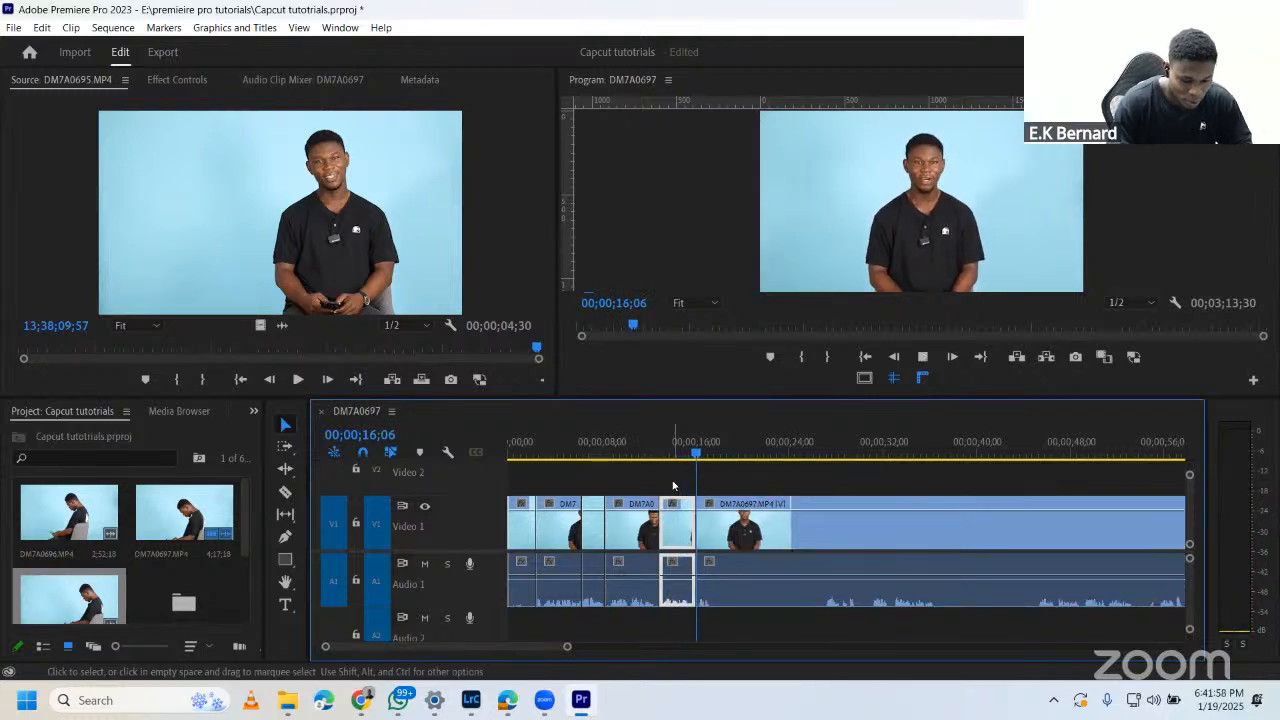
pyautogui.click(707, 505)
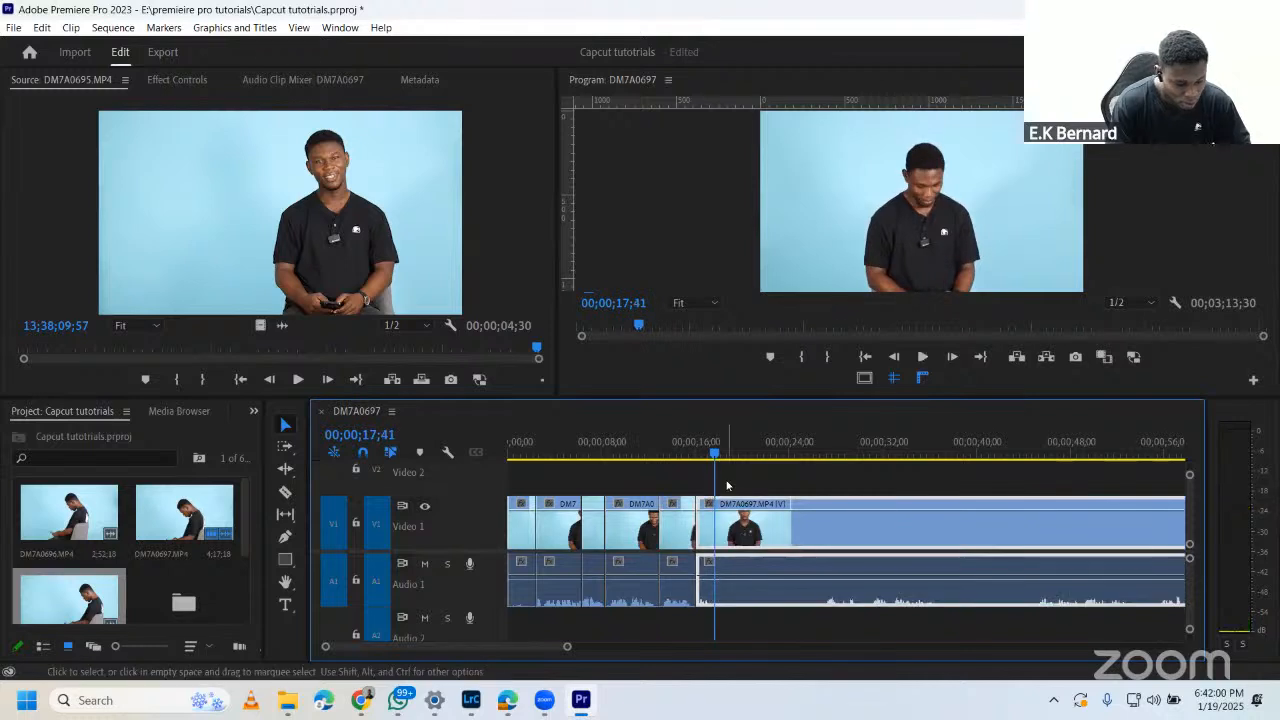
pyautogui.hotkey('ctrl', 'k')
pyautogui.press('space')
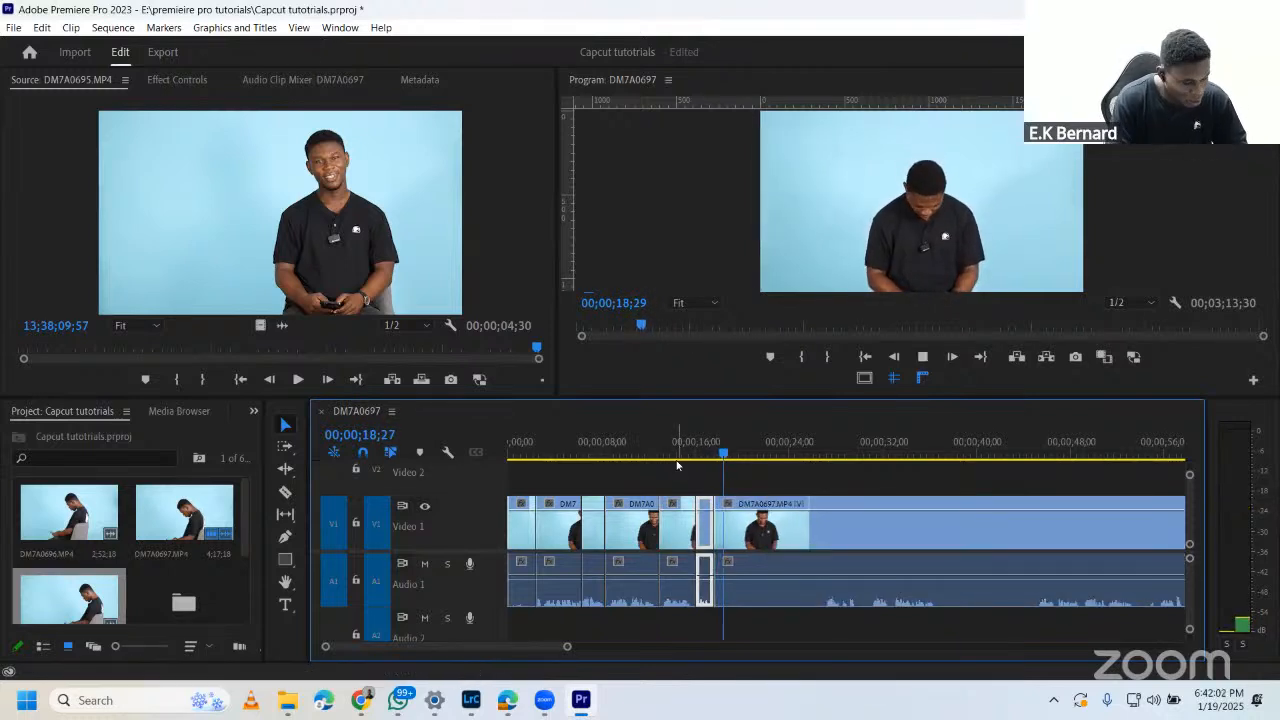
# Step: Find the next good take in the long clip, split at 00;00;30;39, and ripple delete the section before the cut
pyautogui.click(753, 485)
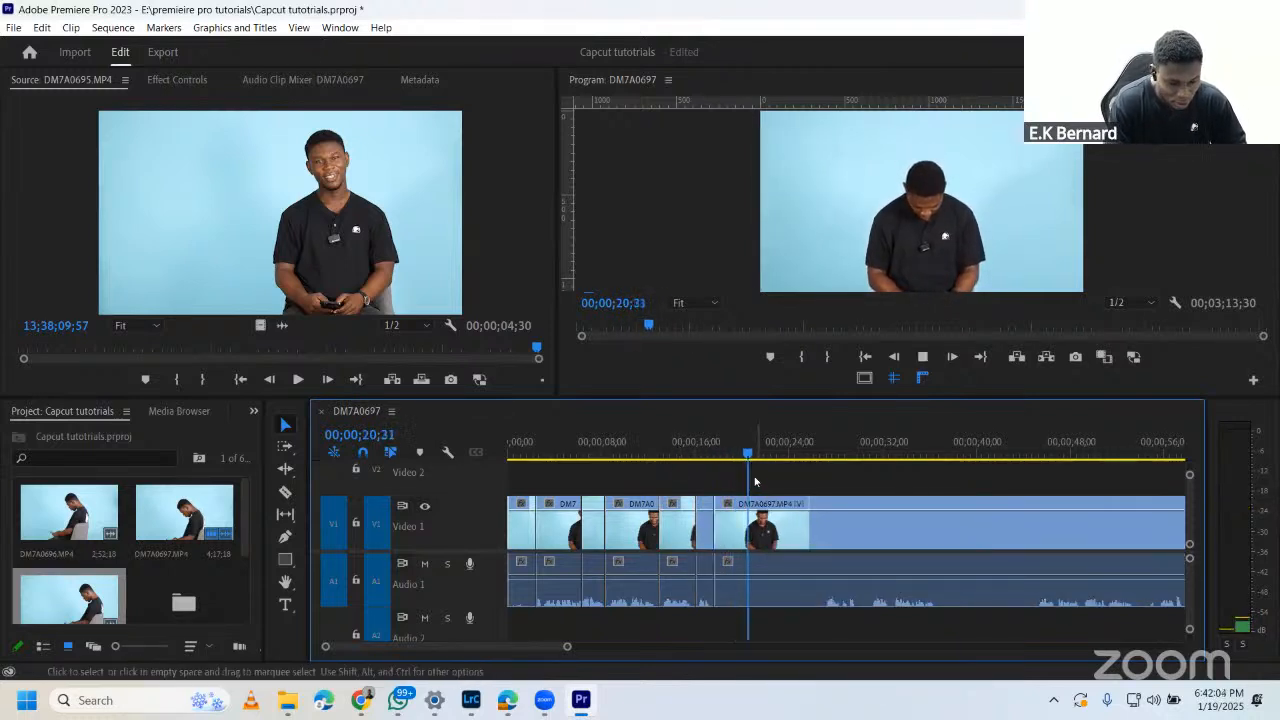
pyautogui.moveTo(756, 455); pyautogui.dragTo(835, 453)
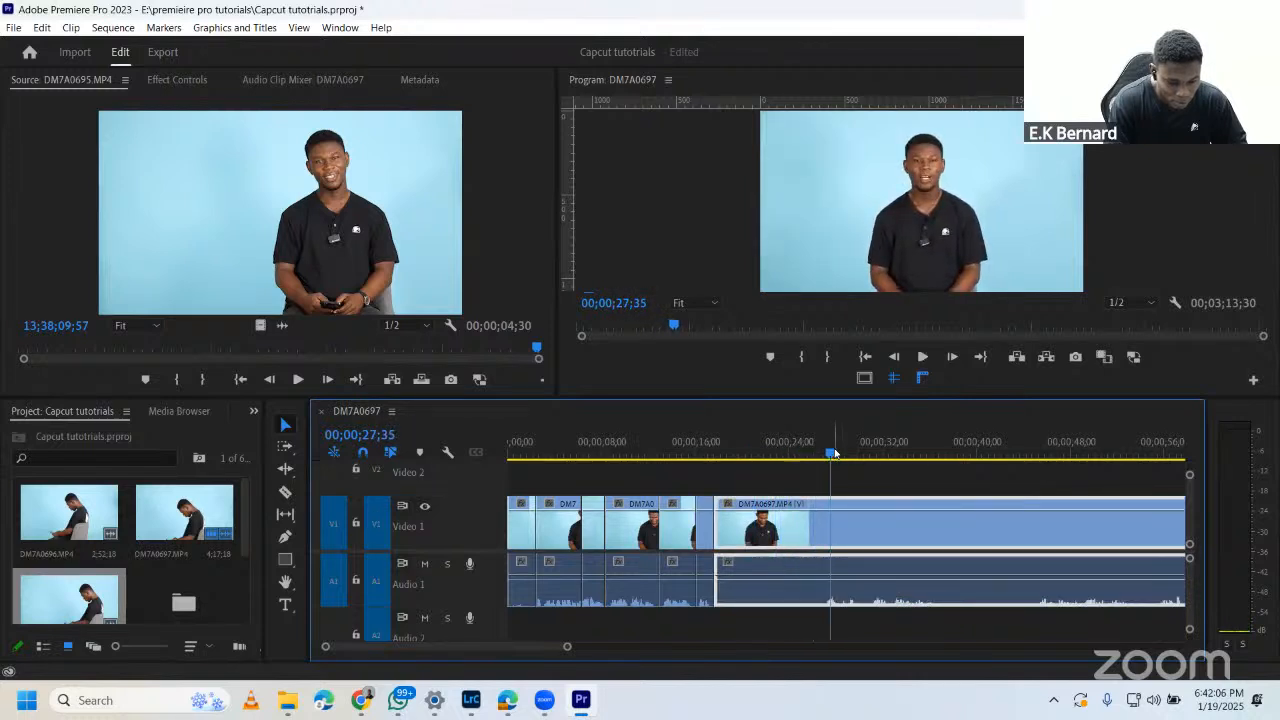
pyautogui.click(821, 455)
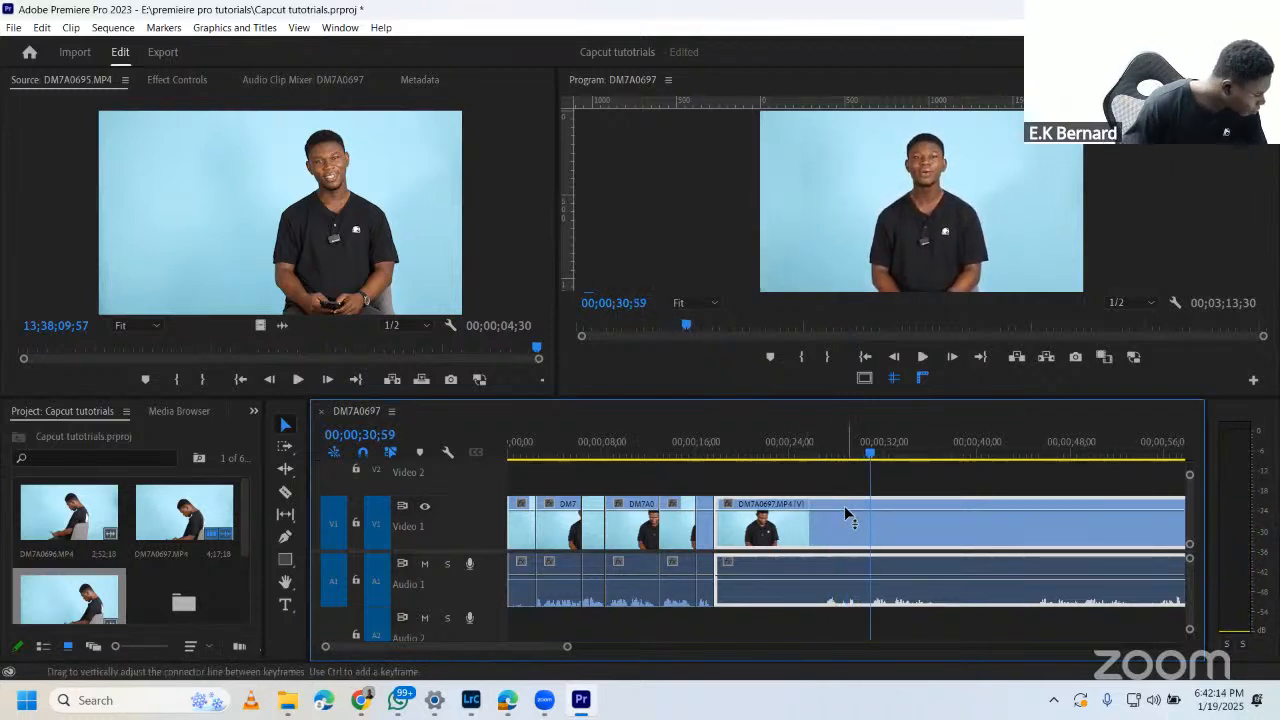
pyautogui.click(867, 452)
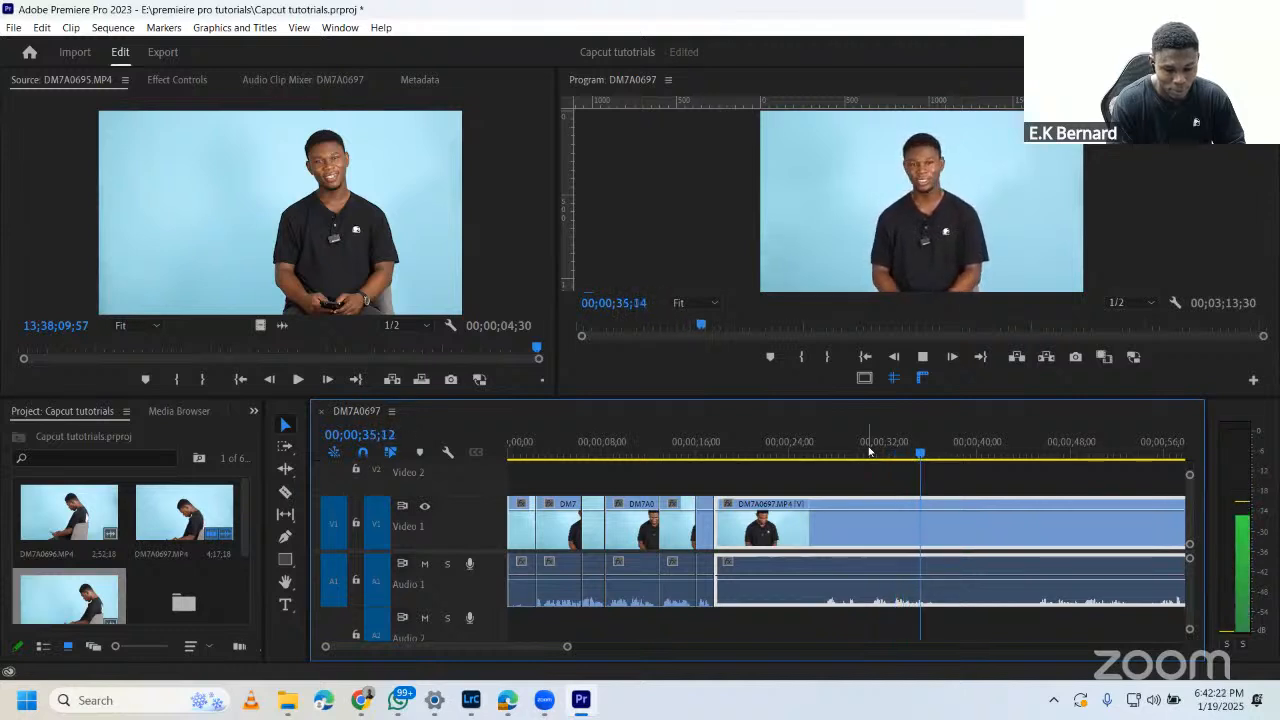
pyautogui.click(870, 452)
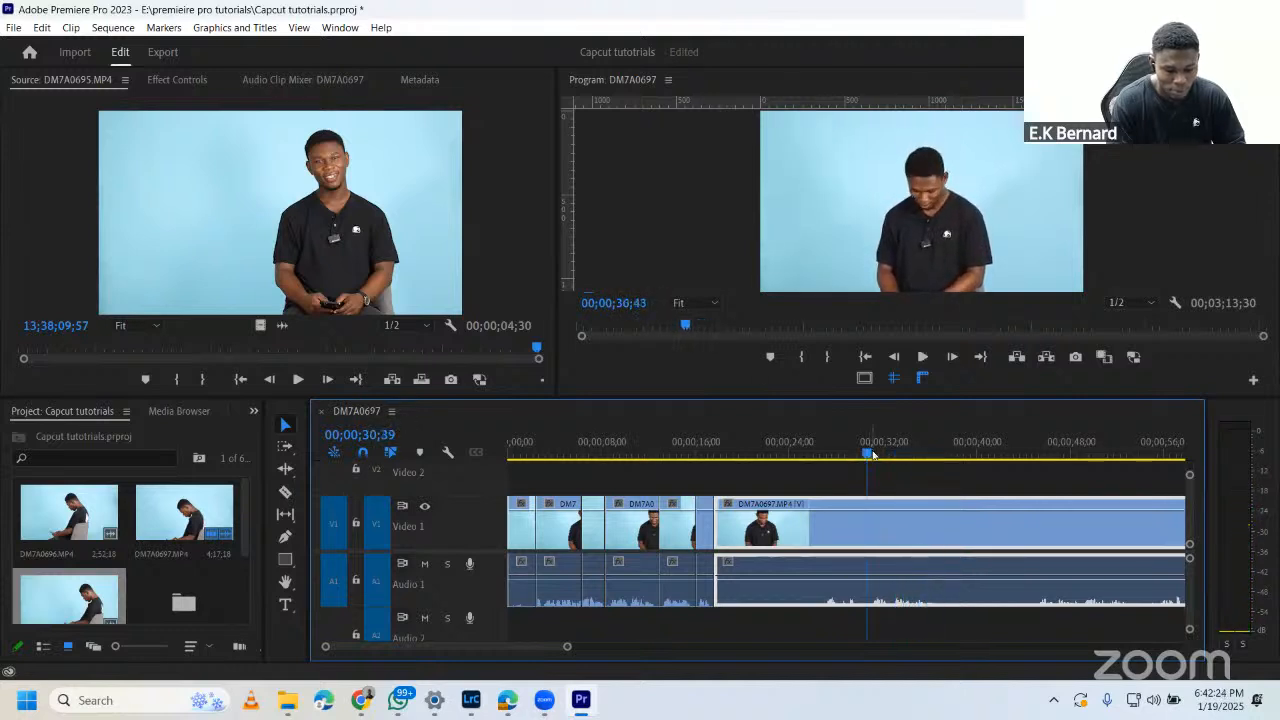
pyautogui.hotkey('ctrl', 'k')
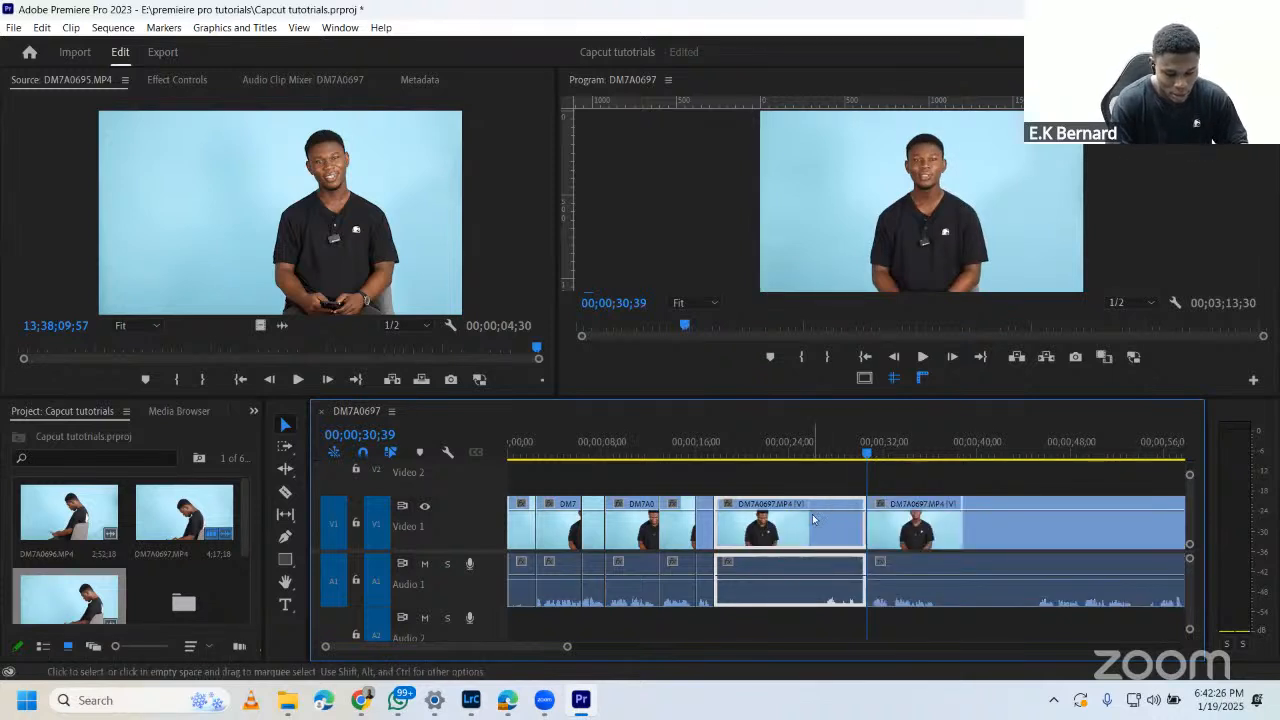
pyautogui.press('q')
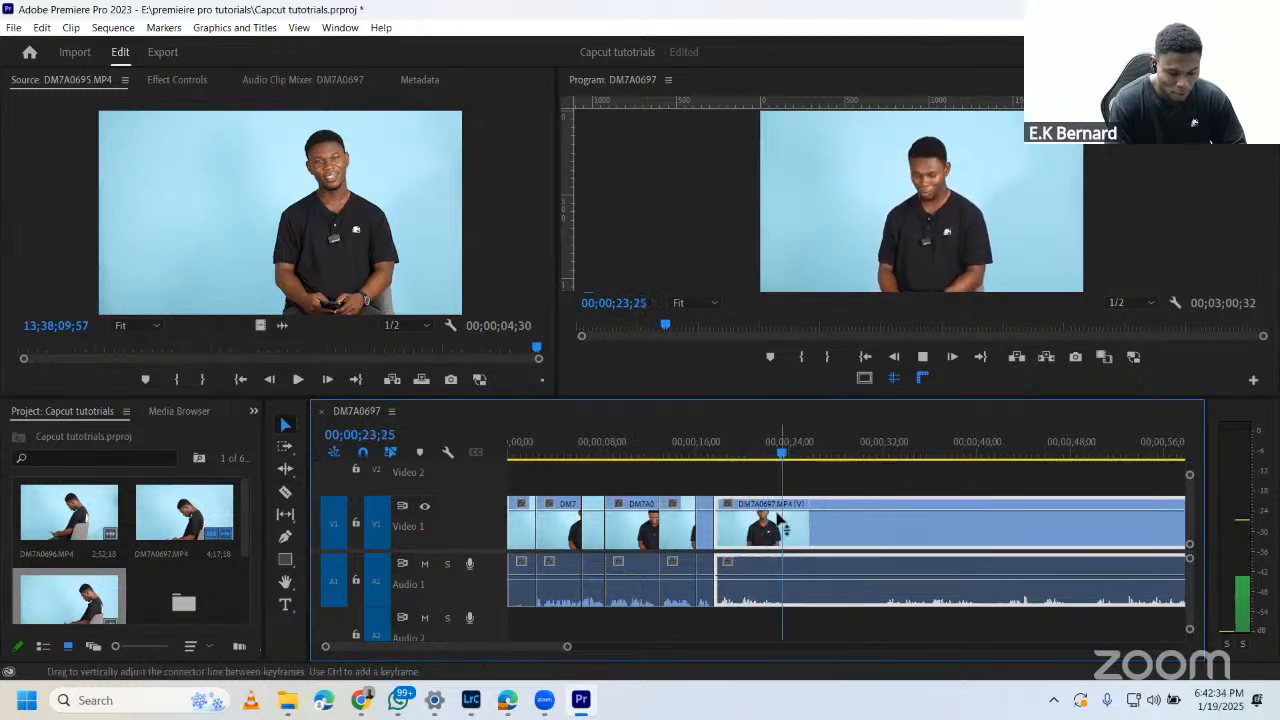
# Step: Split the long clip at 00;00;23;42 and 00;00;32;09, and delete the section between the two cuts
pyautogui.press('space')
pyautogui.hotkey('ctrl', 'k')
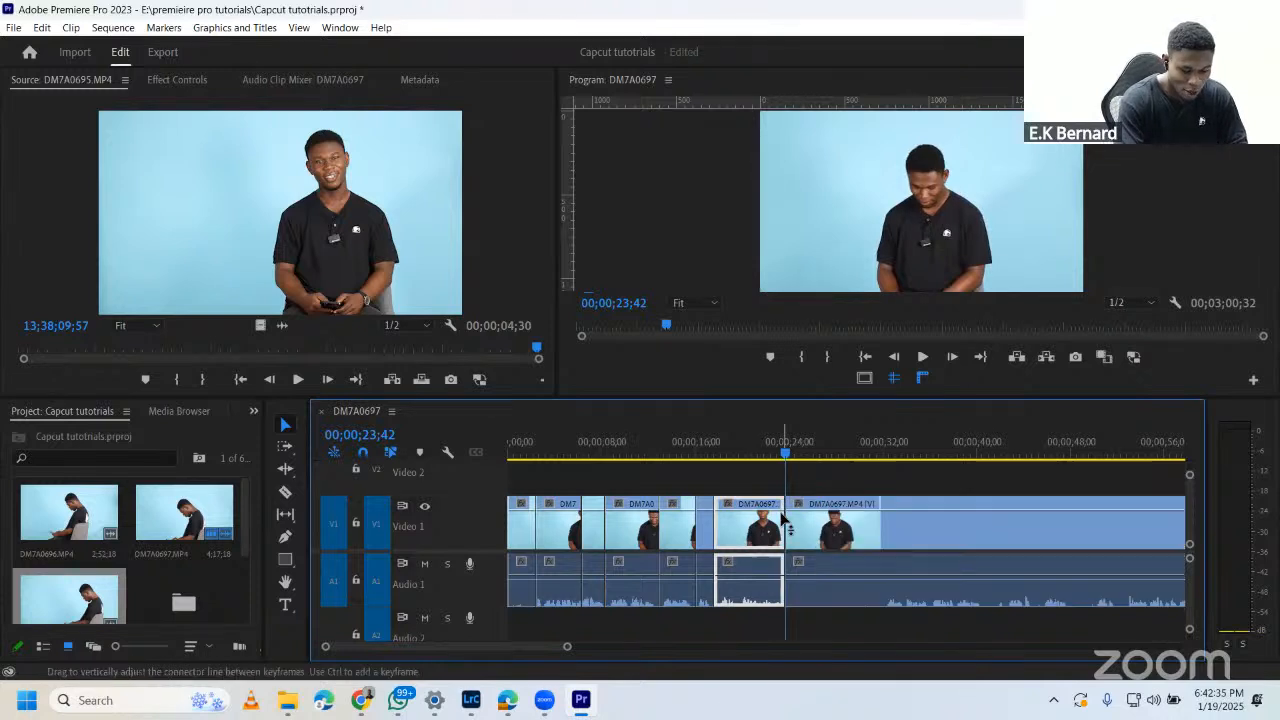
pyautogui.click(820, 474)
pyautogui.moveTo(788, 453); pyautogui.dragTo(863, 498)
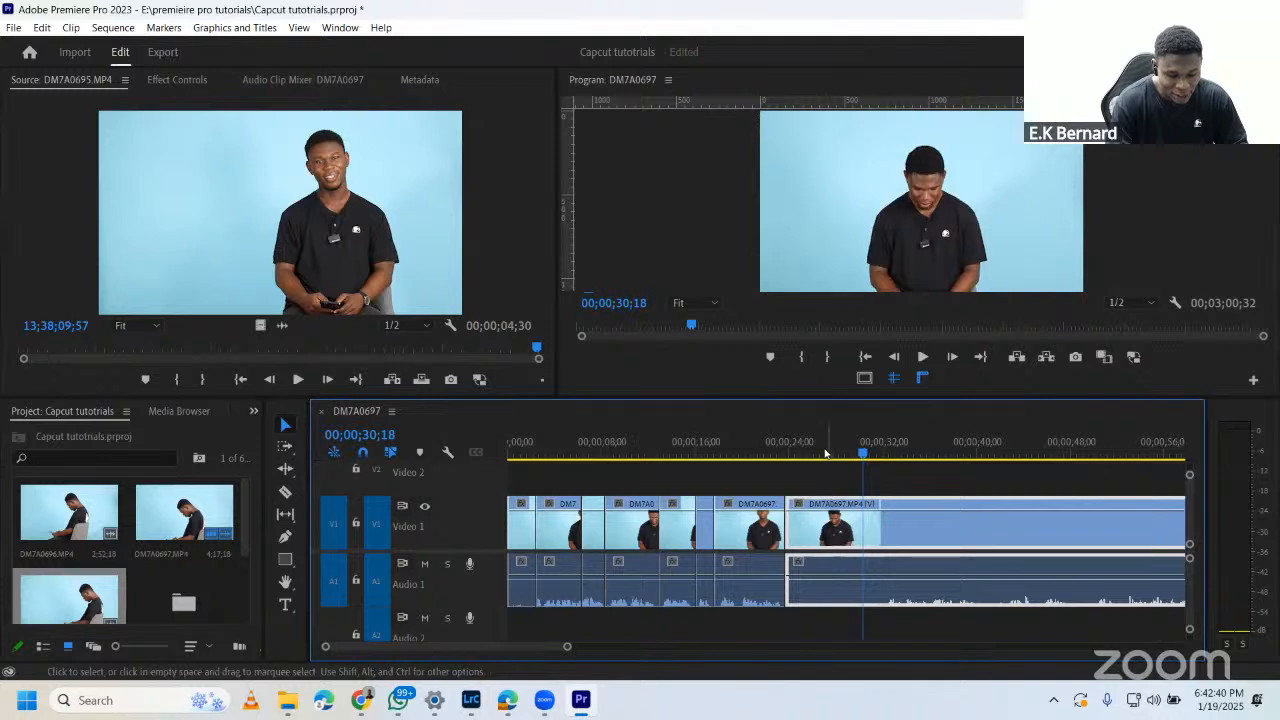
pyautogui.moveTo(825, 453); pyautogui.dragTo(884, 485)
pyautogui.hotkey('ctrl', 'k')
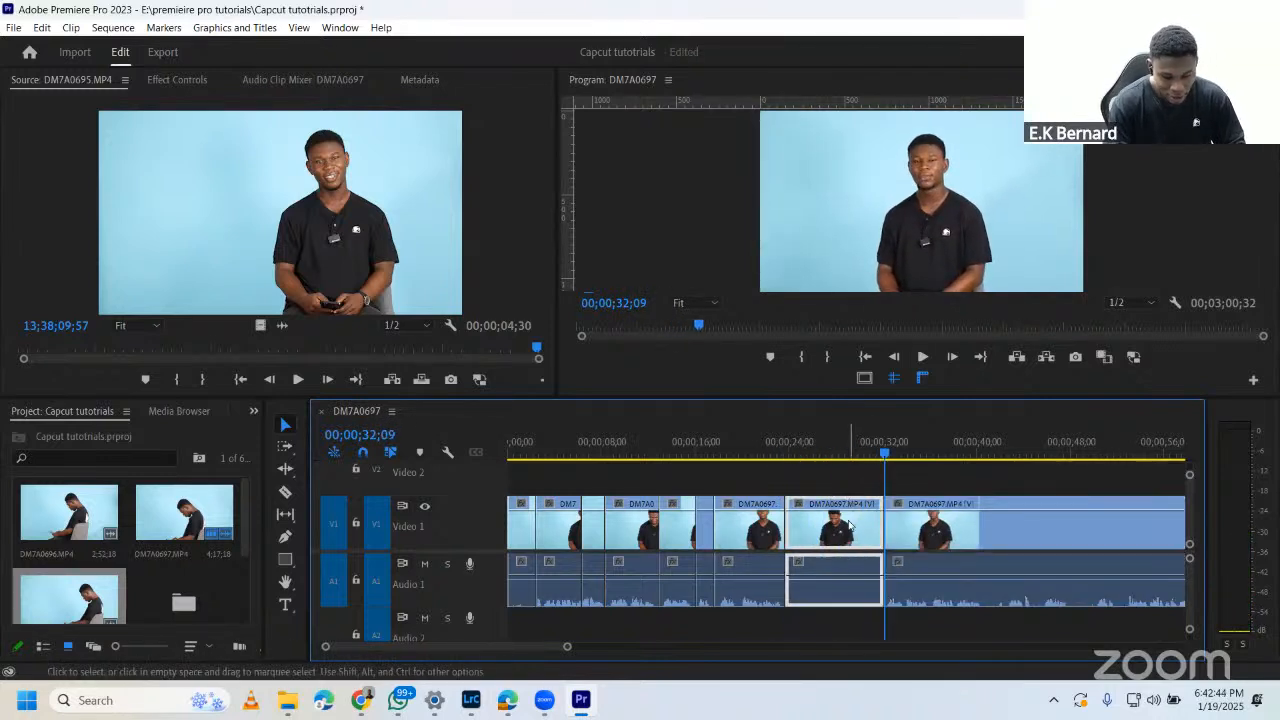
pyautogui.press('Delete')
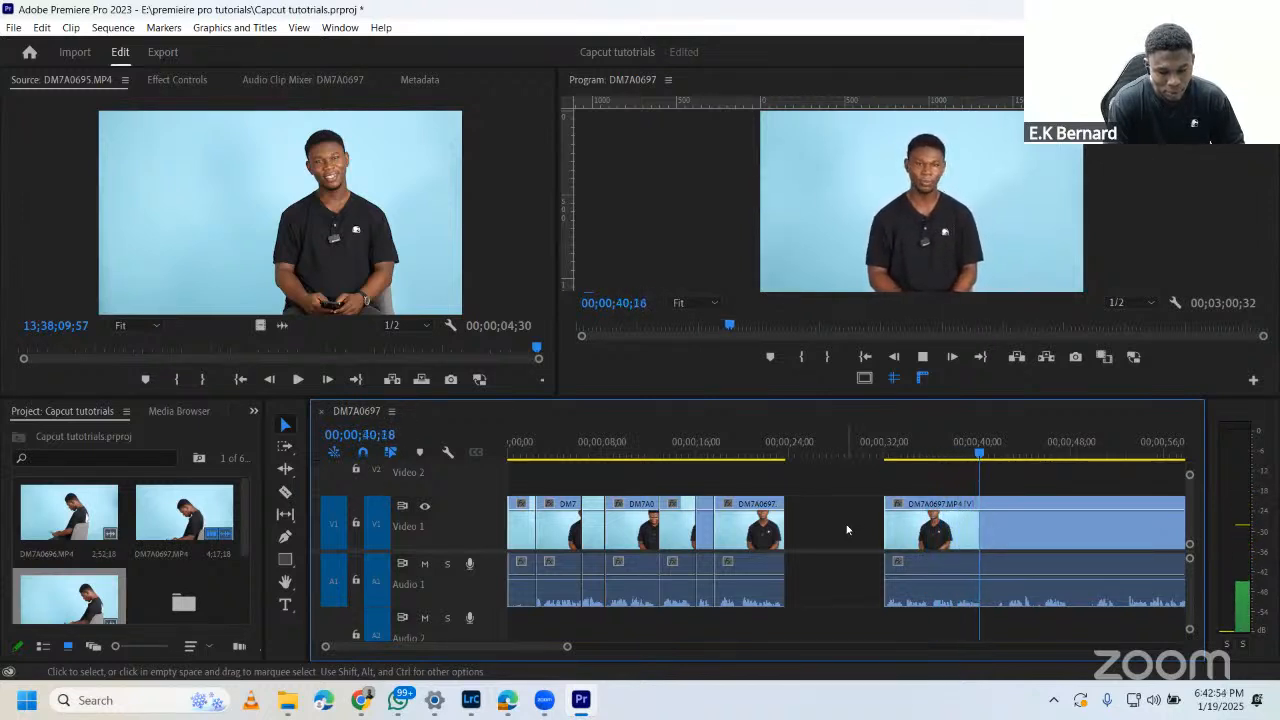
# Step: Play the clip after the gap and split it shortly after 00;00;40;18, at the end of the take
pyautogui.press('space')
pyautogui.hotkey('ctrl', 'k')
pyautogui.press('space')
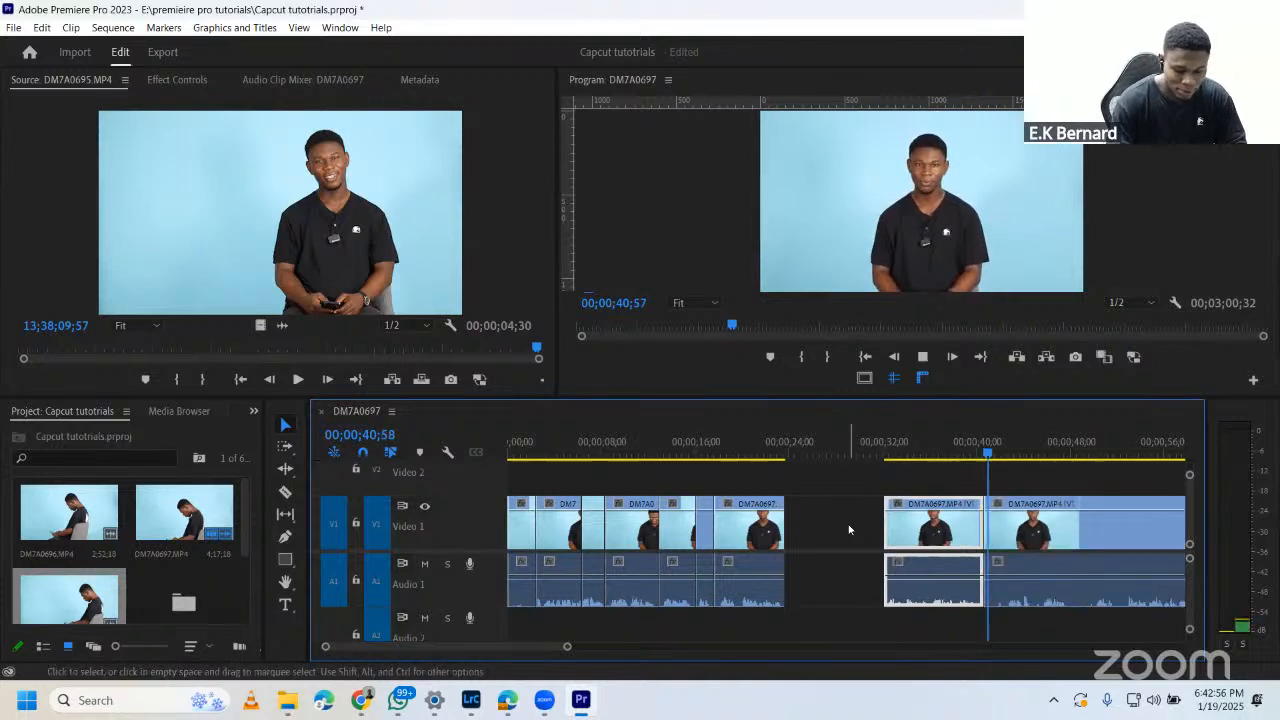
pyautogui.press('space')
# Step: Slide the newly split clip partway into the gap before it and play back the end of the preceding clip
pyautogui.moveTo(897, 527); pyautogui.dragTo(820, 527)
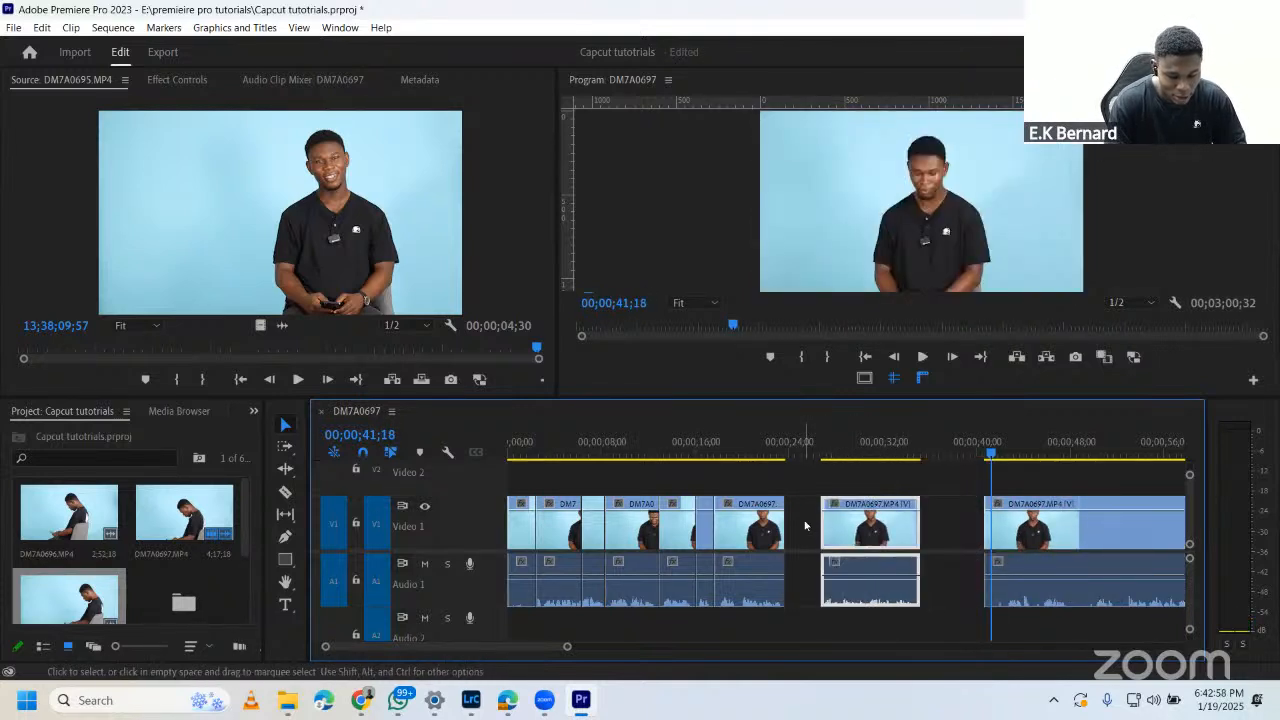
pyautogui.click(935, 523)
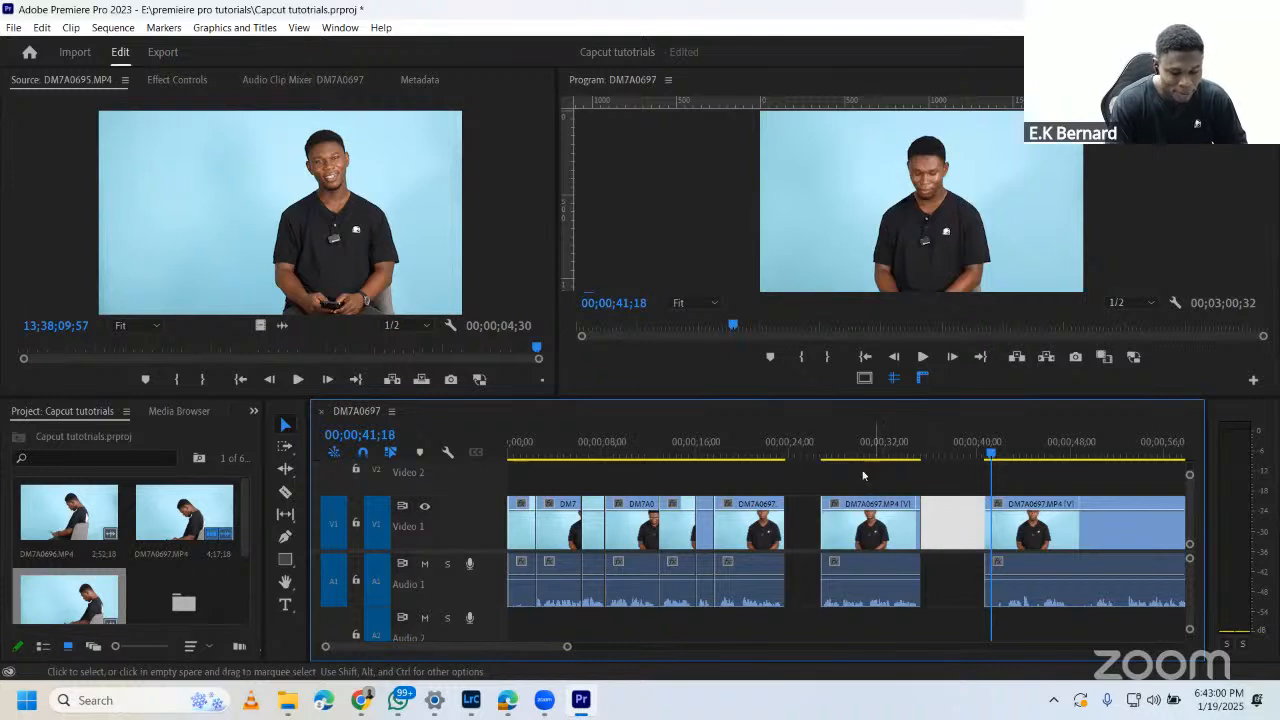
pyautogui.click(815, 440)
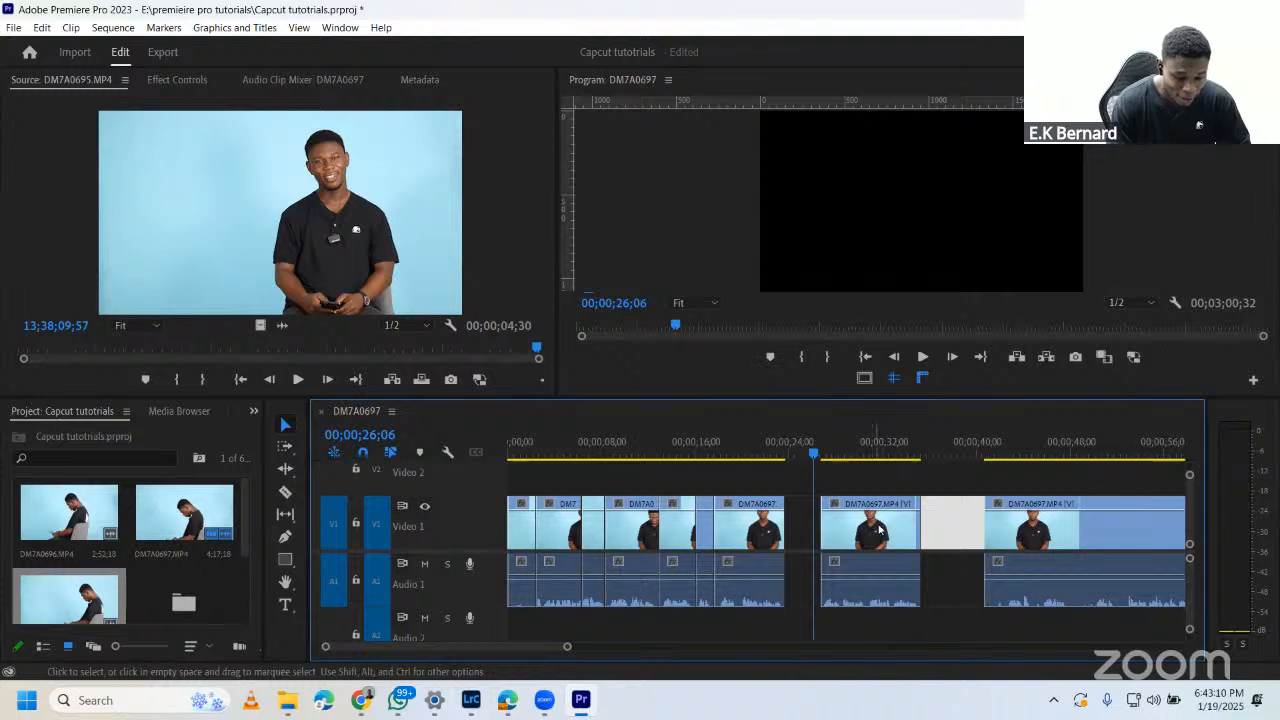
pyautogui.click(766, 441)
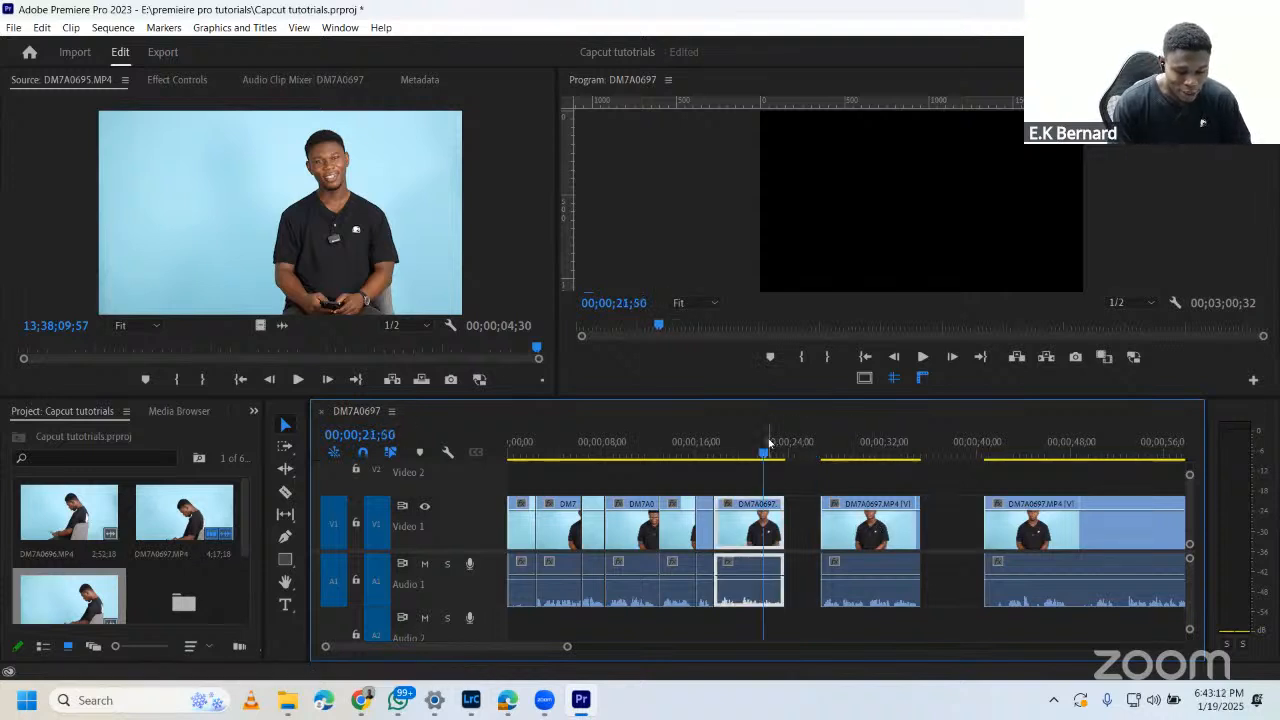
pyautogui.press('space')
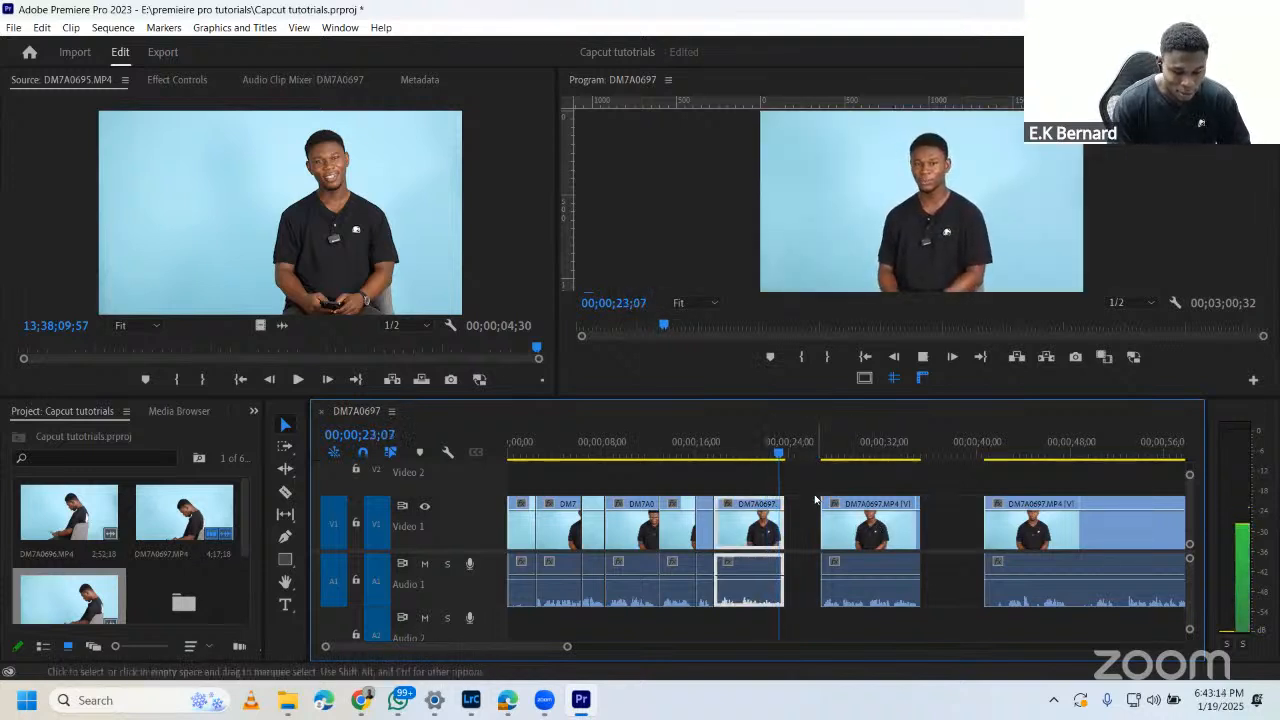
pyautogui.press('space')
# Step: Try overwriting the end of the preceding clip with the isolated clip, play back the join, and undo the move
pyautogui.moveTo(869, 532); pyautogui.dragTo(800, 510)
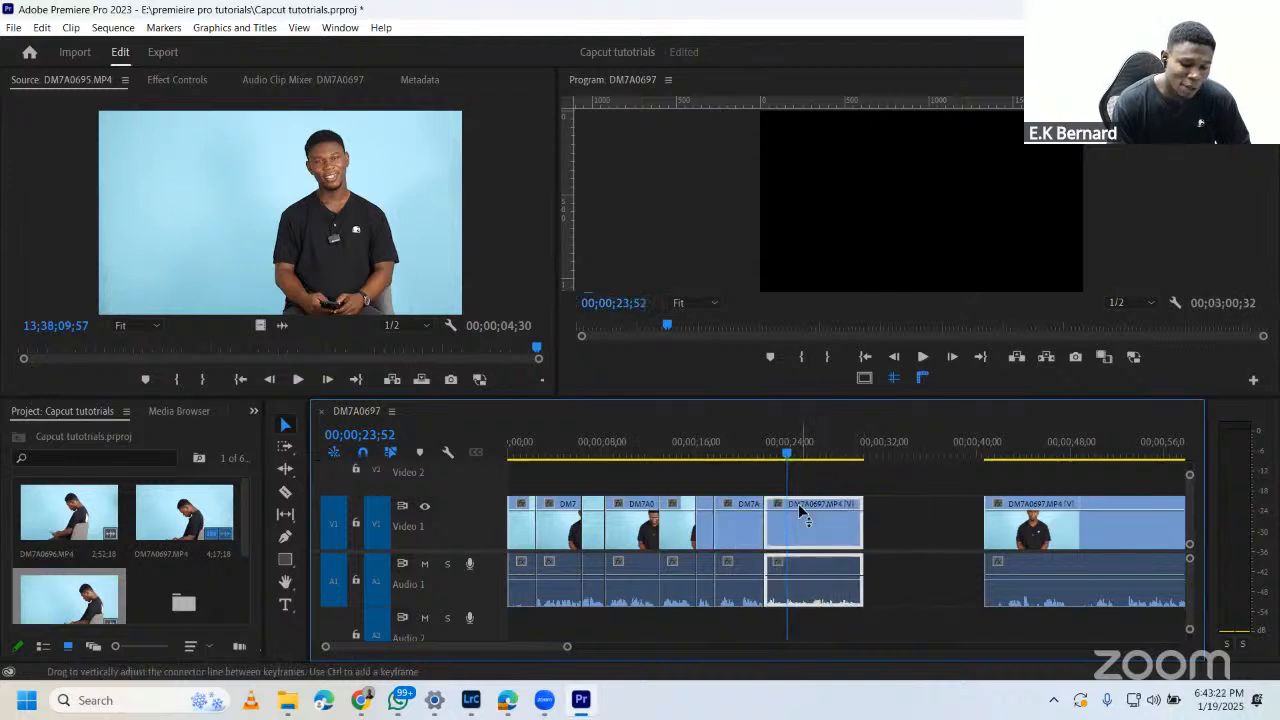
pyautogui.hotkey('ctrl', 'z')
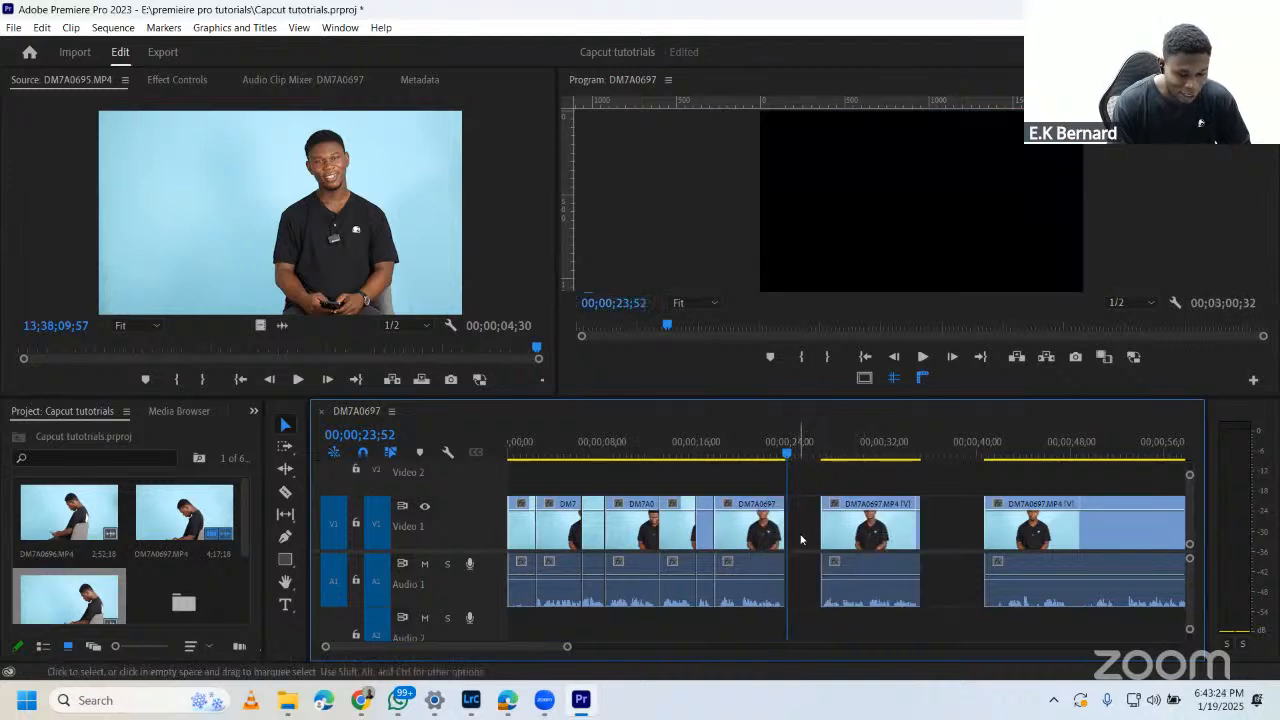
pyautogui.moveTo(871, 534); pyautogui.dragTo(801, 539)
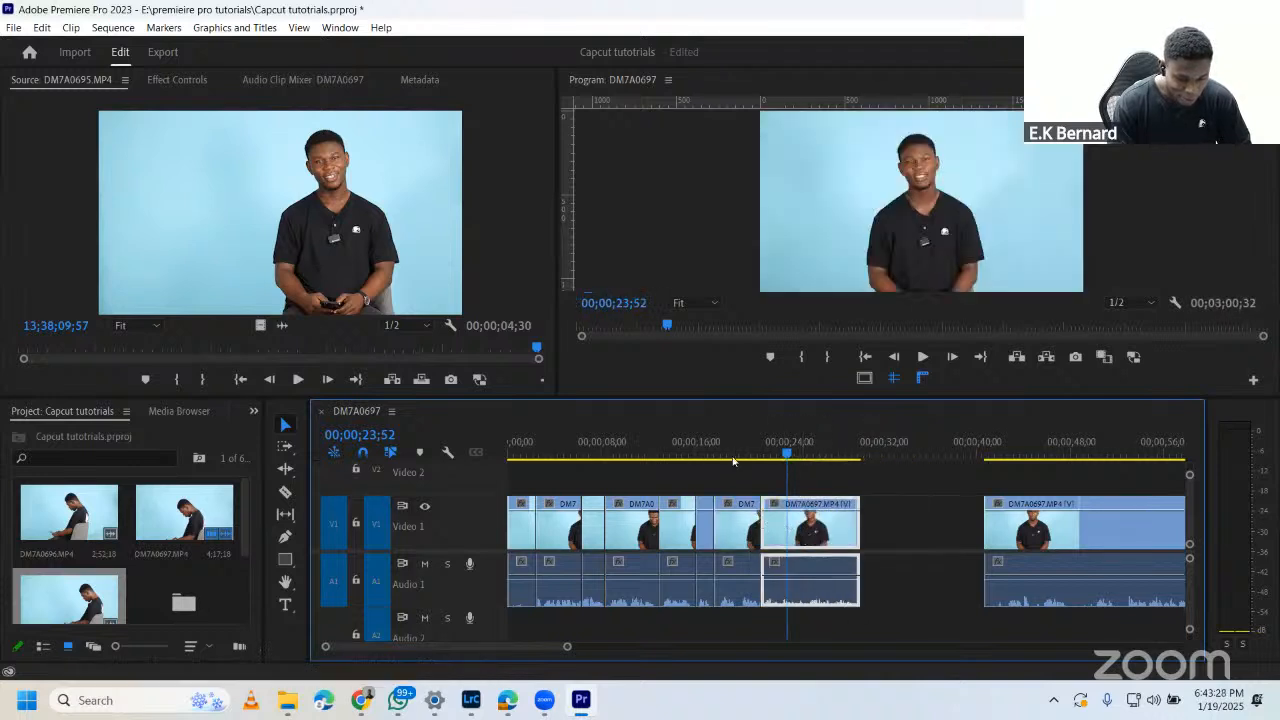
pyautogui.click(740, 452)
pyautogui.press('space')
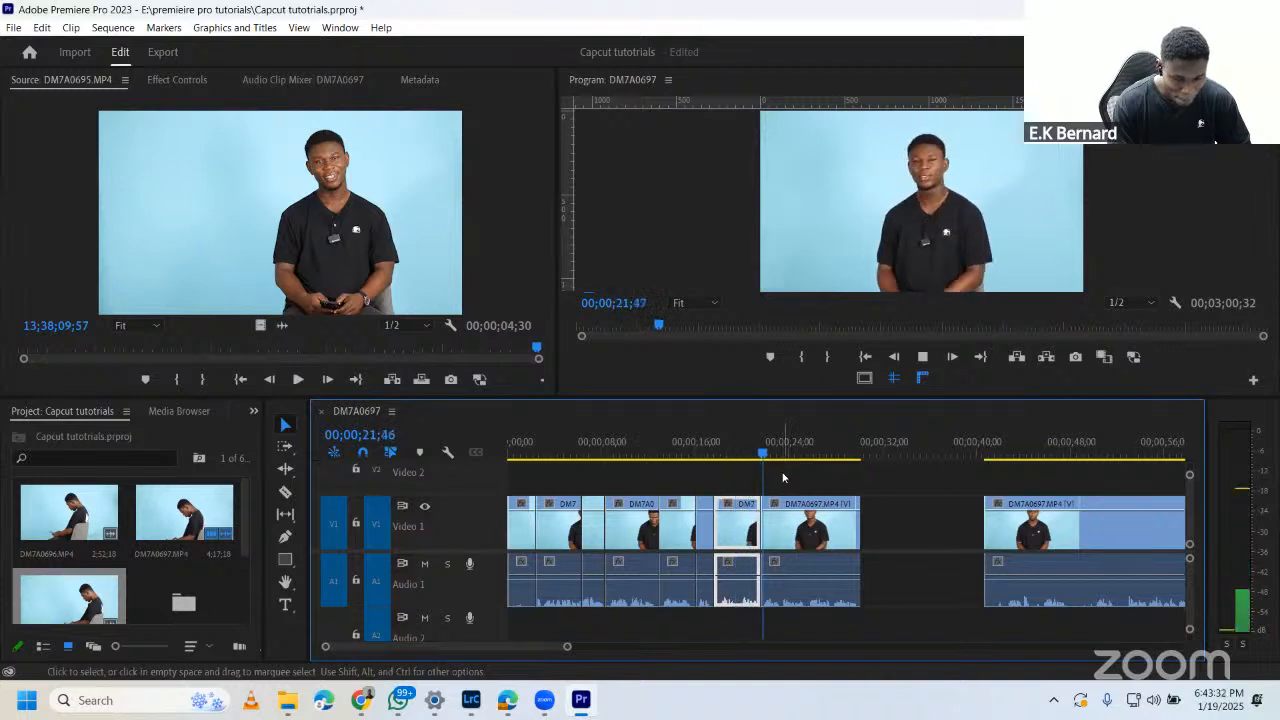
pyautogui.press('space')
pyautogui.hotkey('ctrl', 'z')
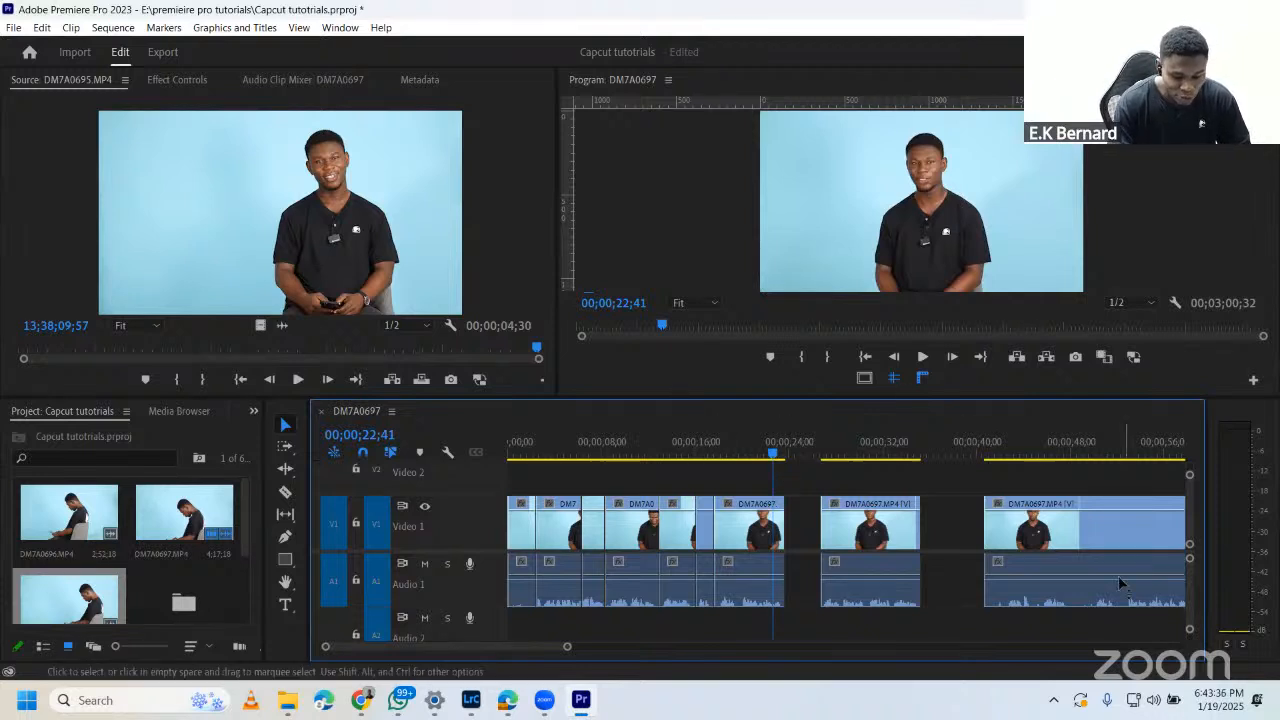
# Step: Try moving the isolated clip farther over the preceding clip, and undo this and its earlier move into the gap
pyautogui.moveTo(905, 525)
pyautogui.mouseDown()
pyautogui.moveTo(842, 516)
pyautogui.moveTo(895, 532)
pyautogui.mouseUp()
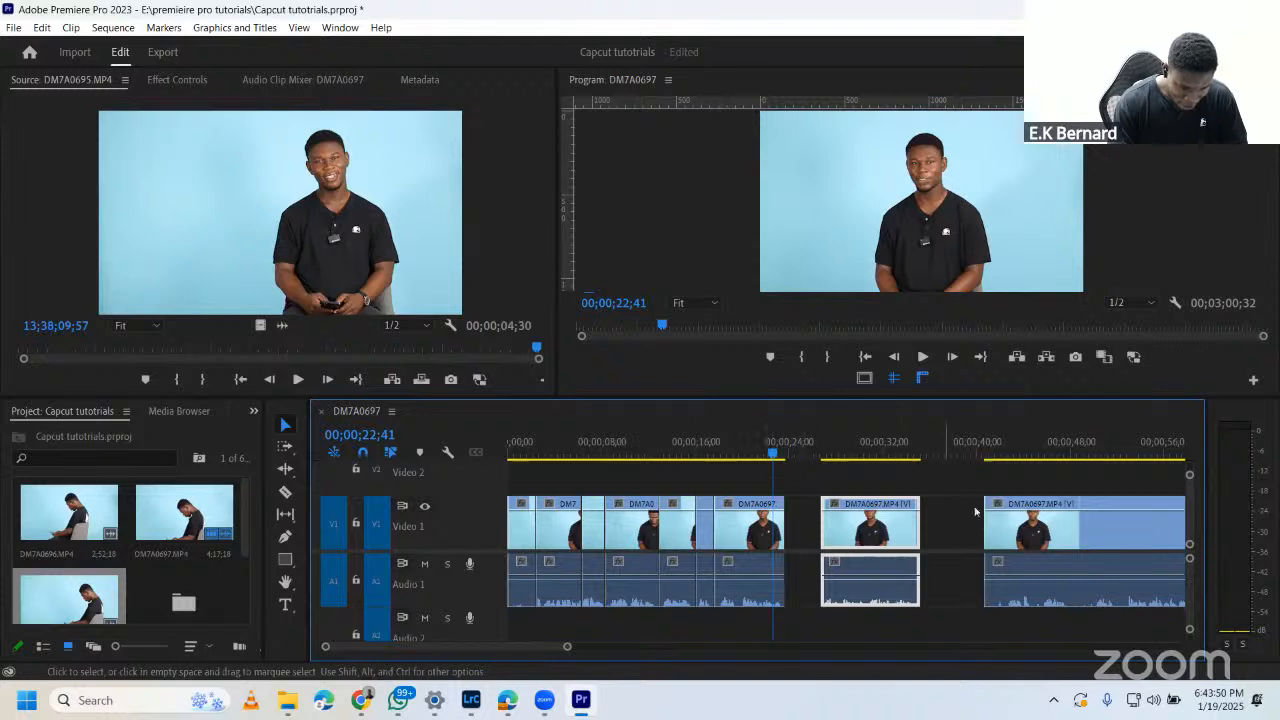
pyautogui.moveTo(846, 523); pyautogui.dragTo(800, 522)
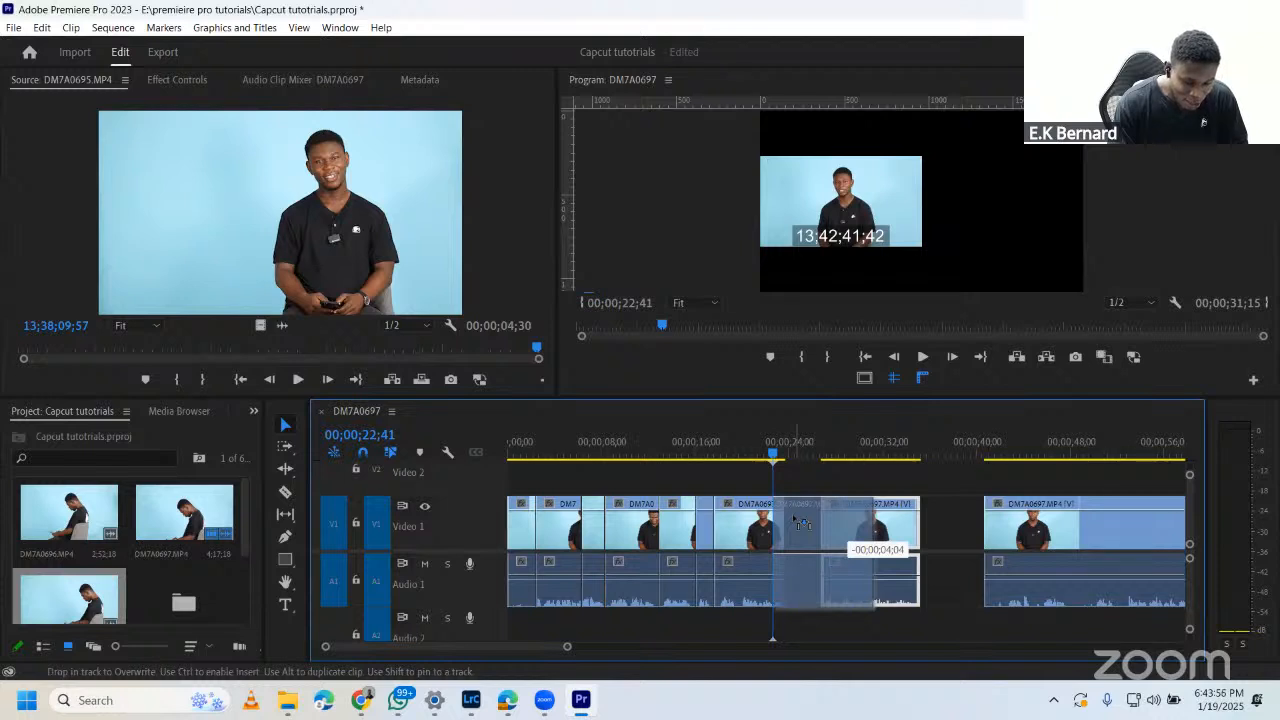
pyautogui.moveTo(800, 522); pyautogui.dragTo(752, 511)
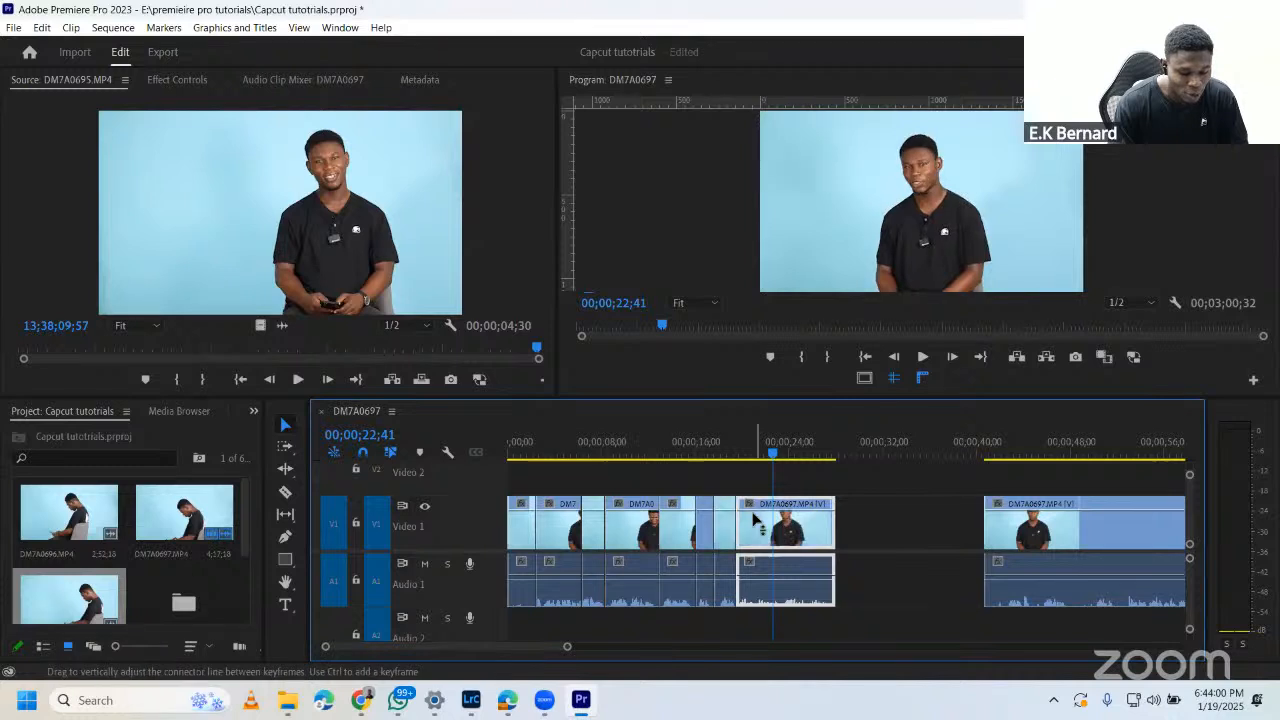
pyautogui.hotkey('ctrl', 'z')
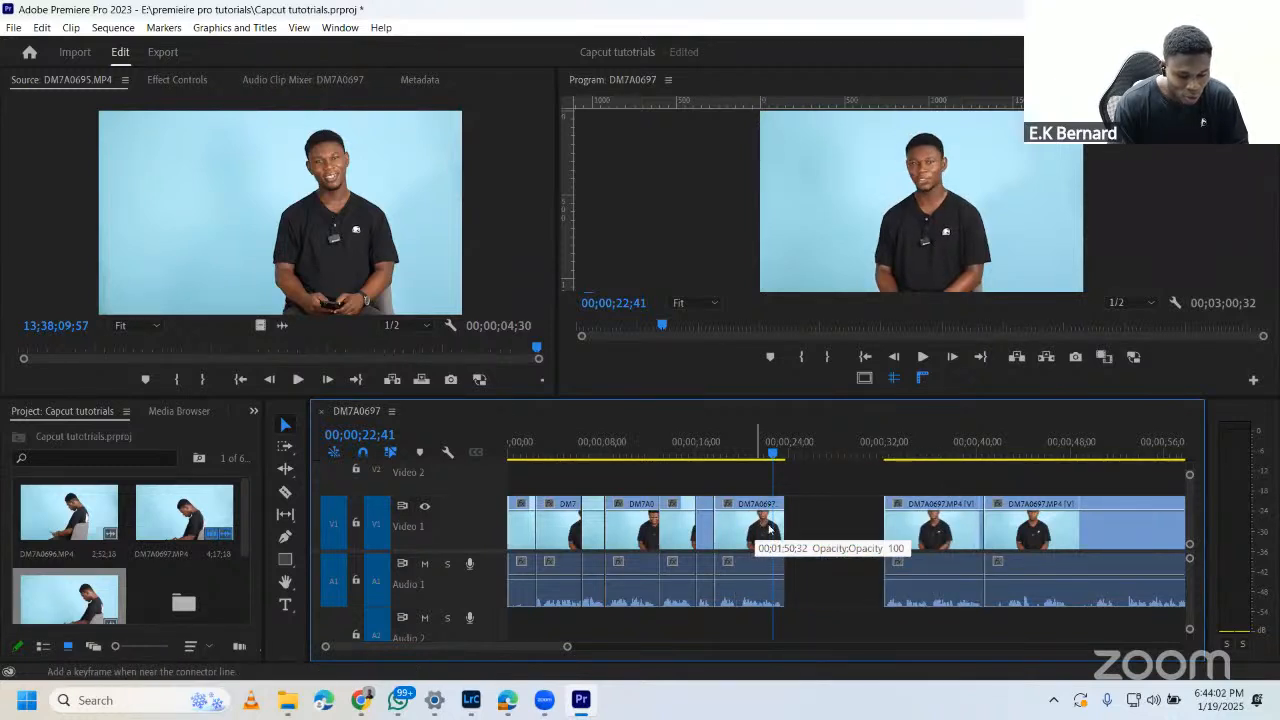
# Step: Redo the isolated clip's move into the gap and shift it slightly earlier
pyautogui.hotkey('ctrl', 'shift', 'z')
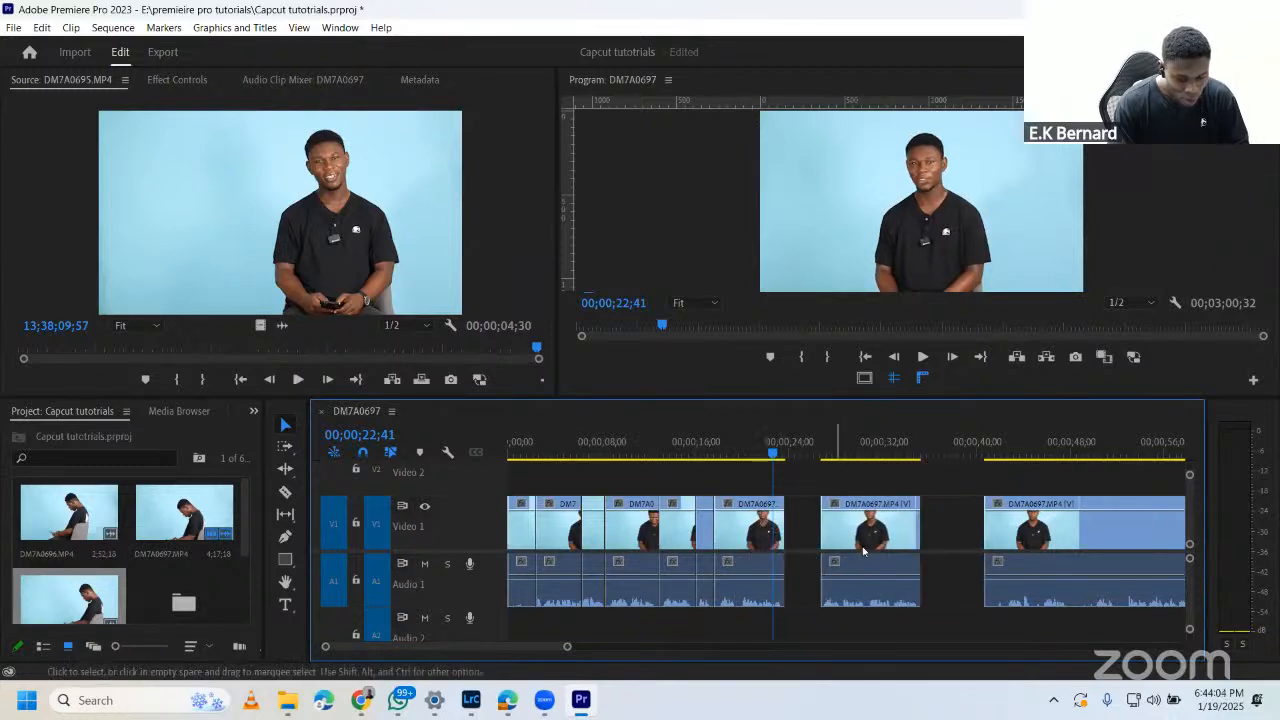
pyautogui.moveTo(870, 540)
pyautogui.mouseDown()
pyautogui.moveTo(856, 538)
pyautogui.moveTo(870, 525)
pyautogui.moveTo(879, 536)
pyautogui.moveTo(860, 538)
pyautogui.mouseUp()
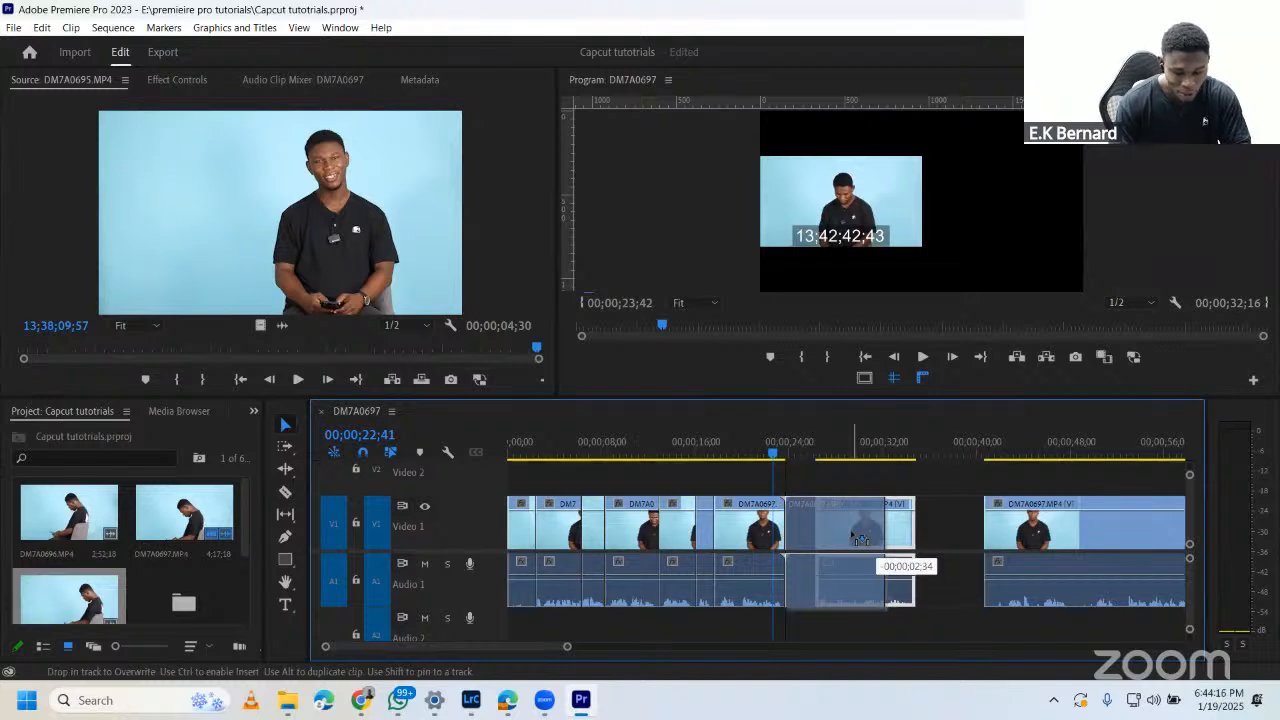
# Step: Try moving the isolated clip directly against the end of the preceding clip and play back the join
pyautogui.moveTo(856, 537); pyautogui.dragTo(836, 538)
pyautogui.click(806, 469)
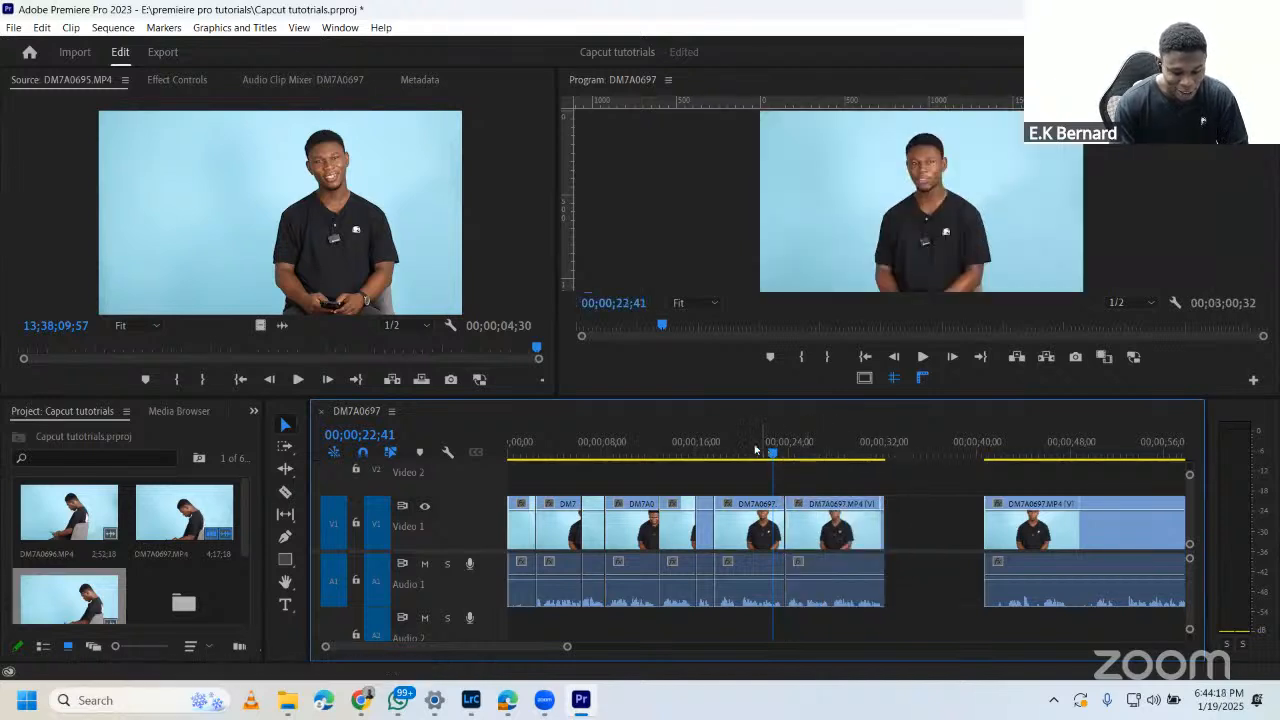
pyautogui.click(751, 450)
pyautogui.press('space')
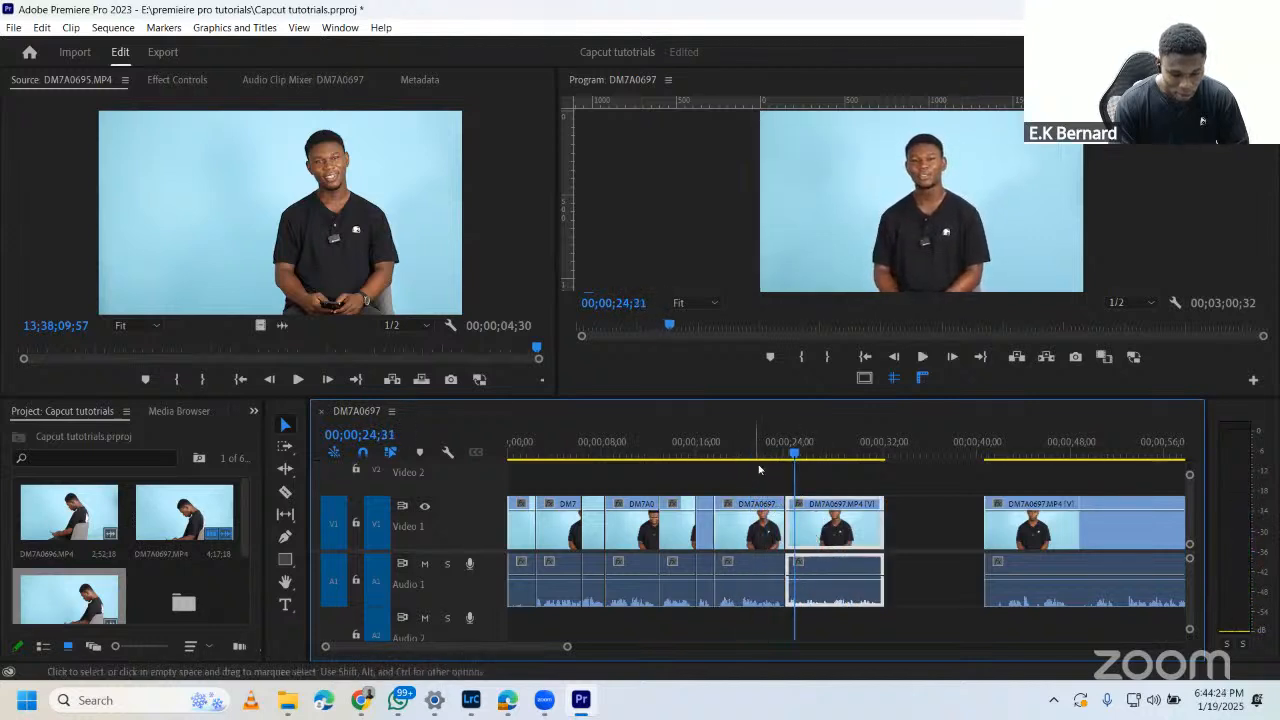
pyautogui.press('space')
# Step: Try overwriting the end of the preceding clip with the isolated clip from 00;00;22;07, play the join, and undo both moves
pyautogui.moveTo(849, 538); pyautogui.dragTo(822, 531)
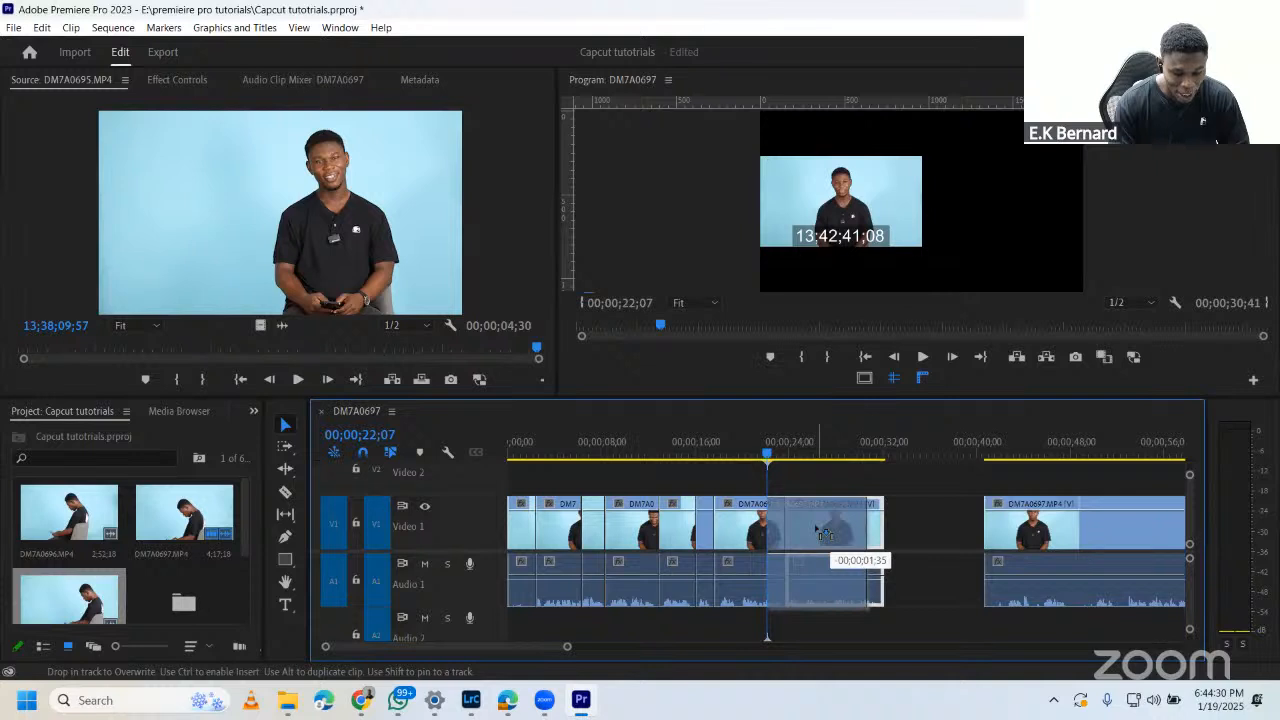
pyautogui.moveTo(824, 530); pyautogui.dragTo(806, 531)
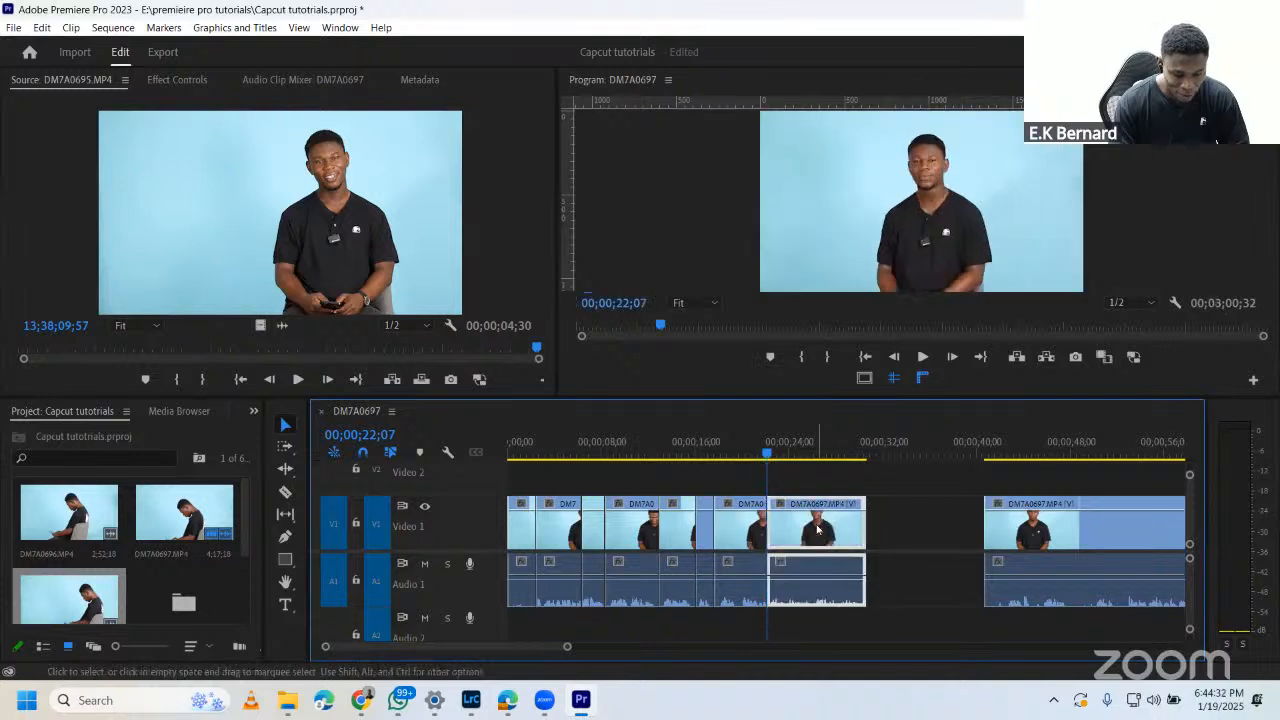
pyautogui.click(753, 453)
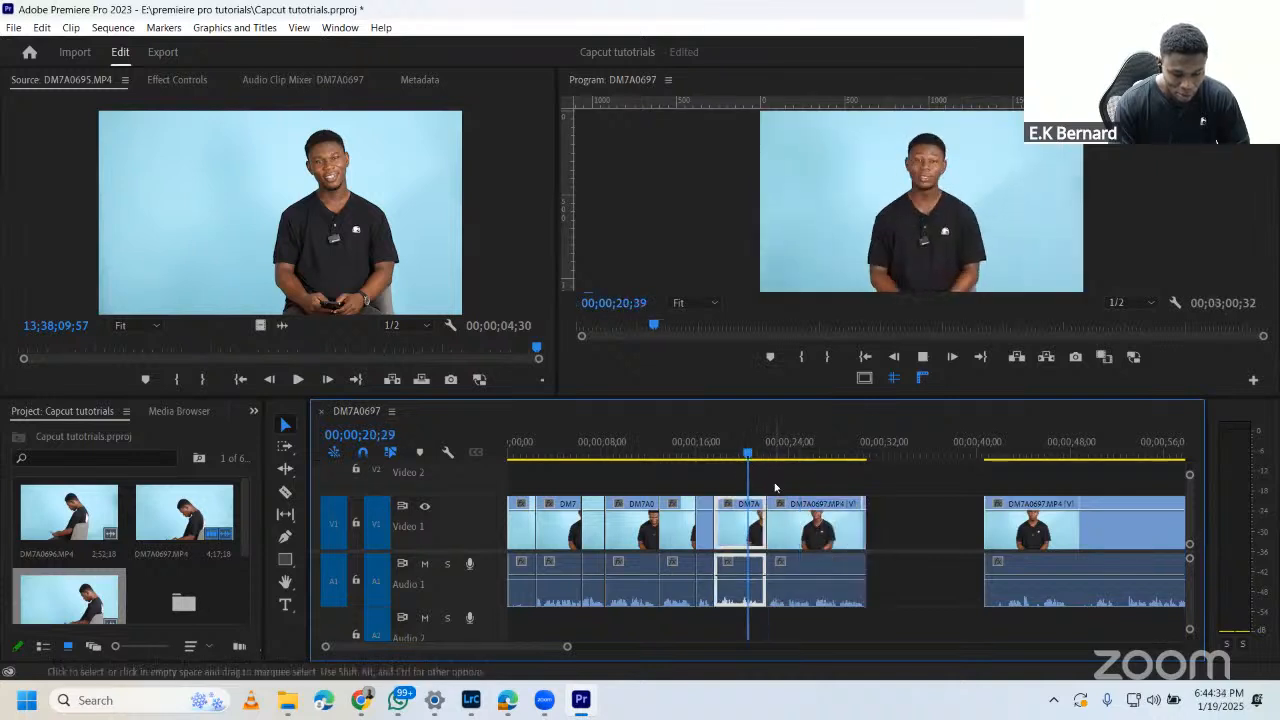
pyautogui.press('space')
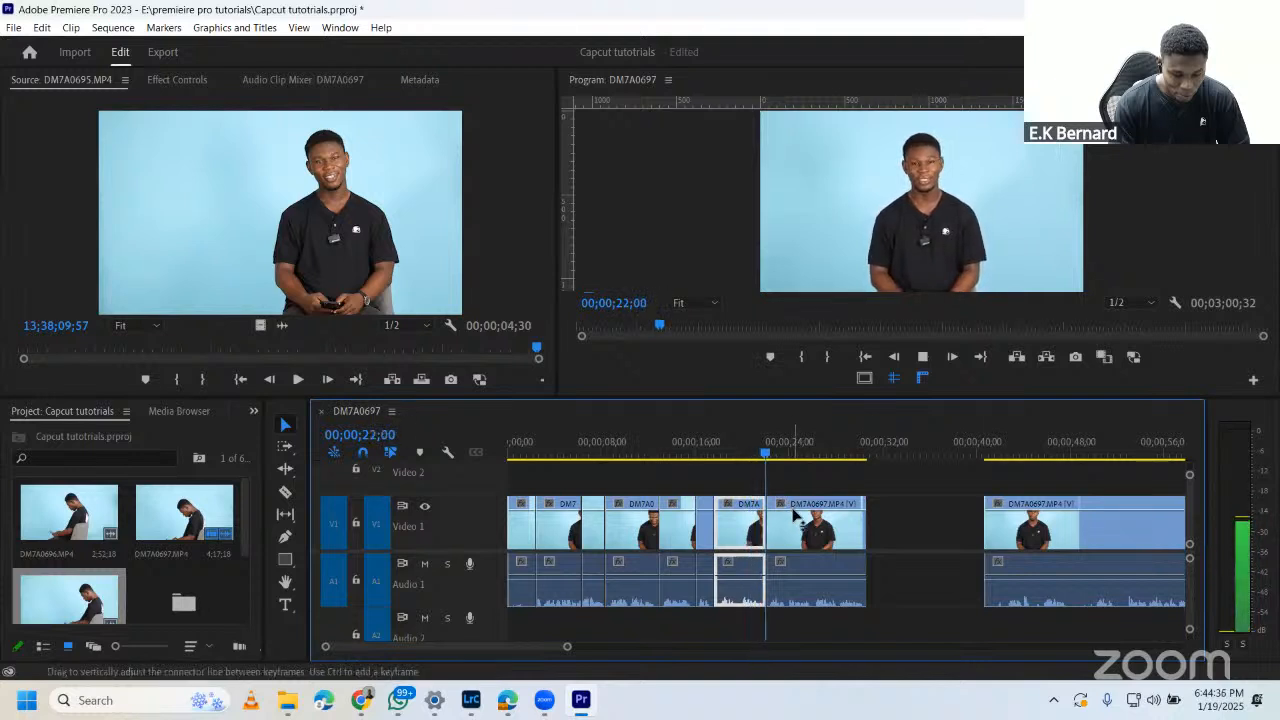
pyautogui.moveTo(796, 514); pyautogui.dragTo(858, 528)
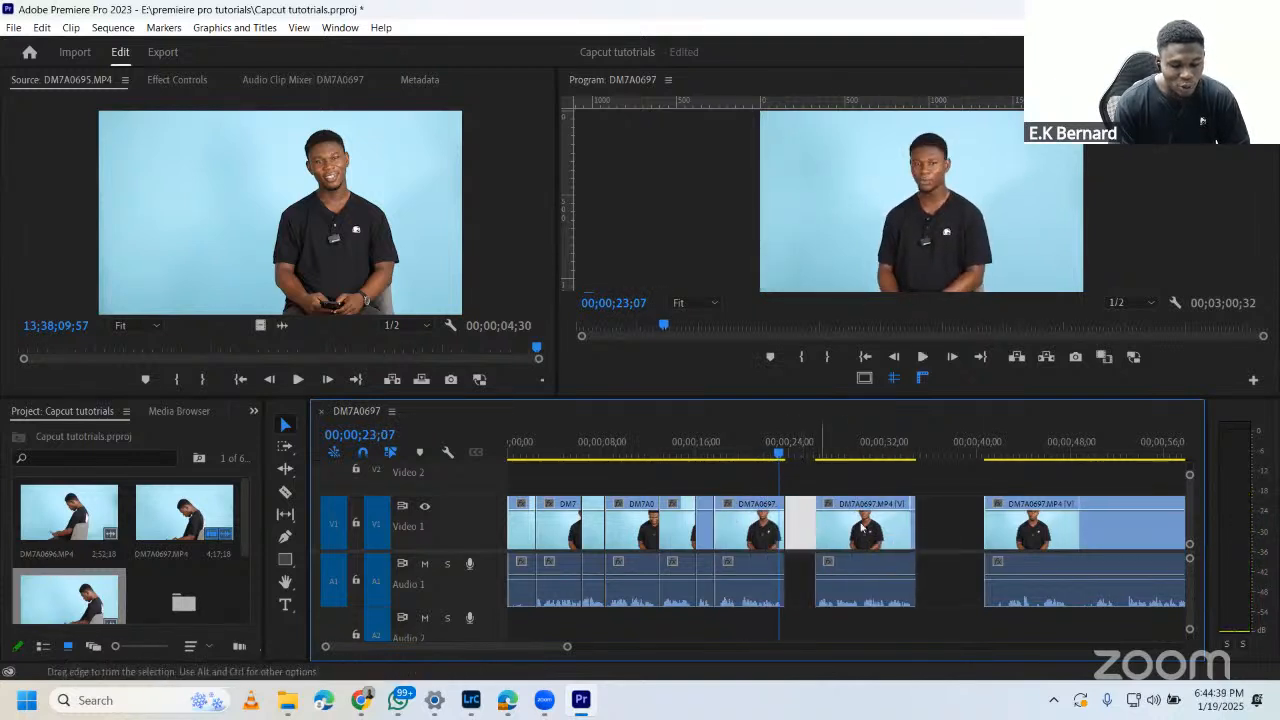
pyautogui.click(822, 493)
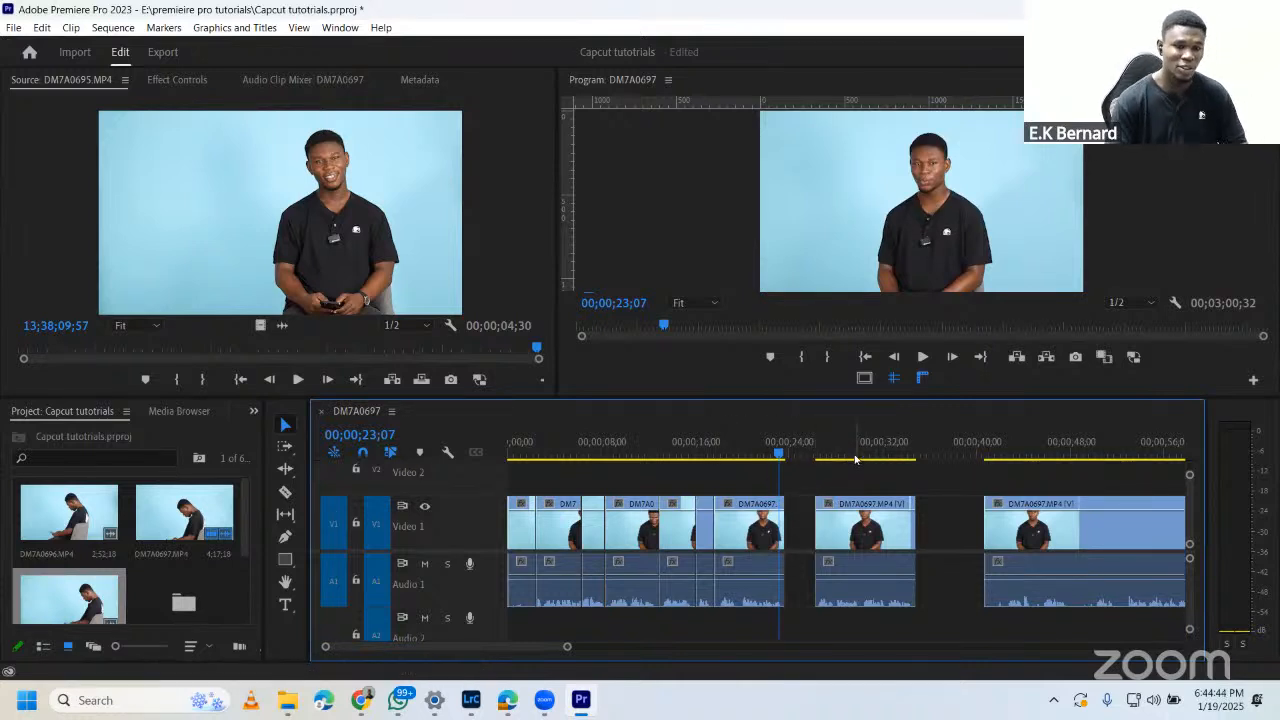
# Step: Ripple delete the gap before the isolated clip and play from the new join to near the clip's end
pyautogui.click(799, 531)
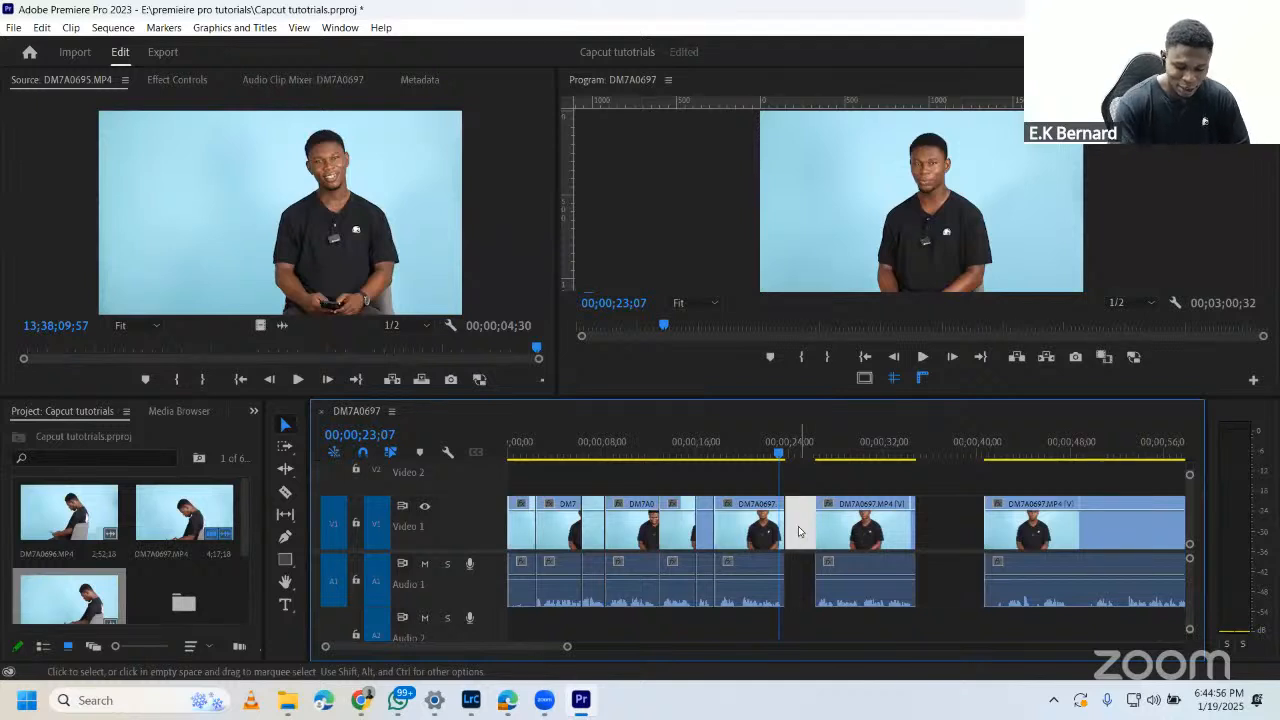
pyautogui.press('Delete')
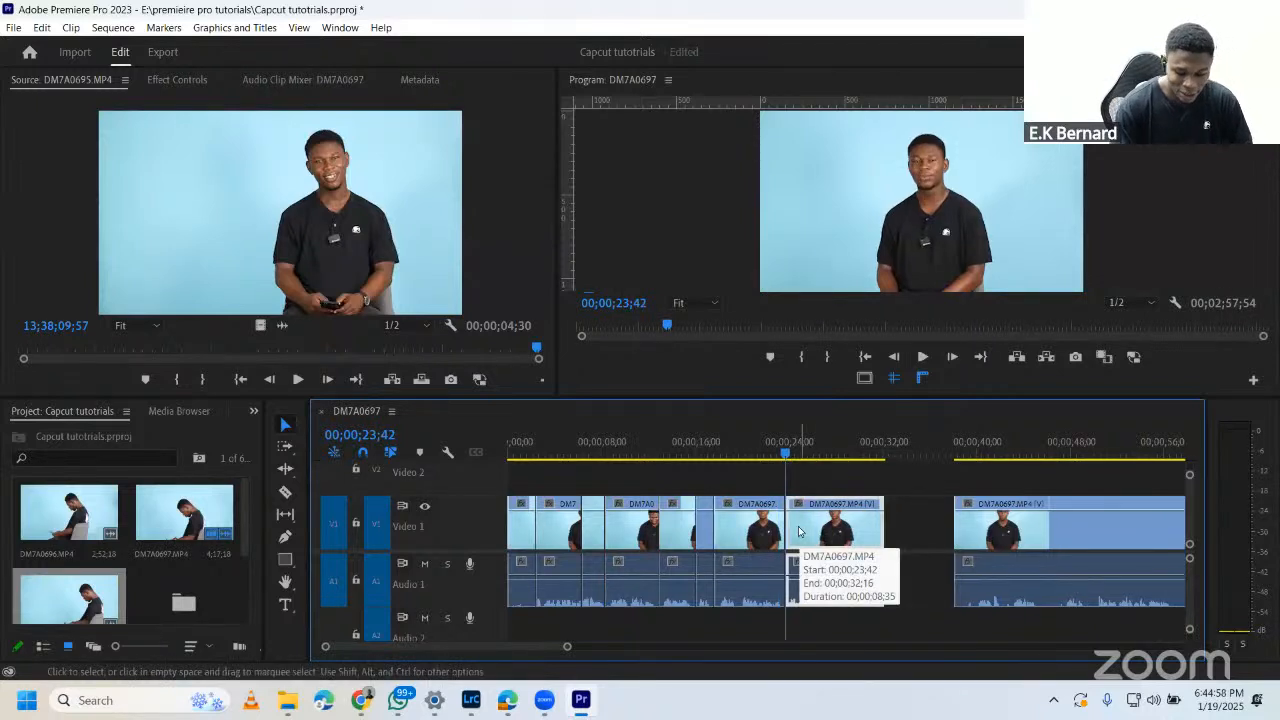
pyautogui.click(792, 520)
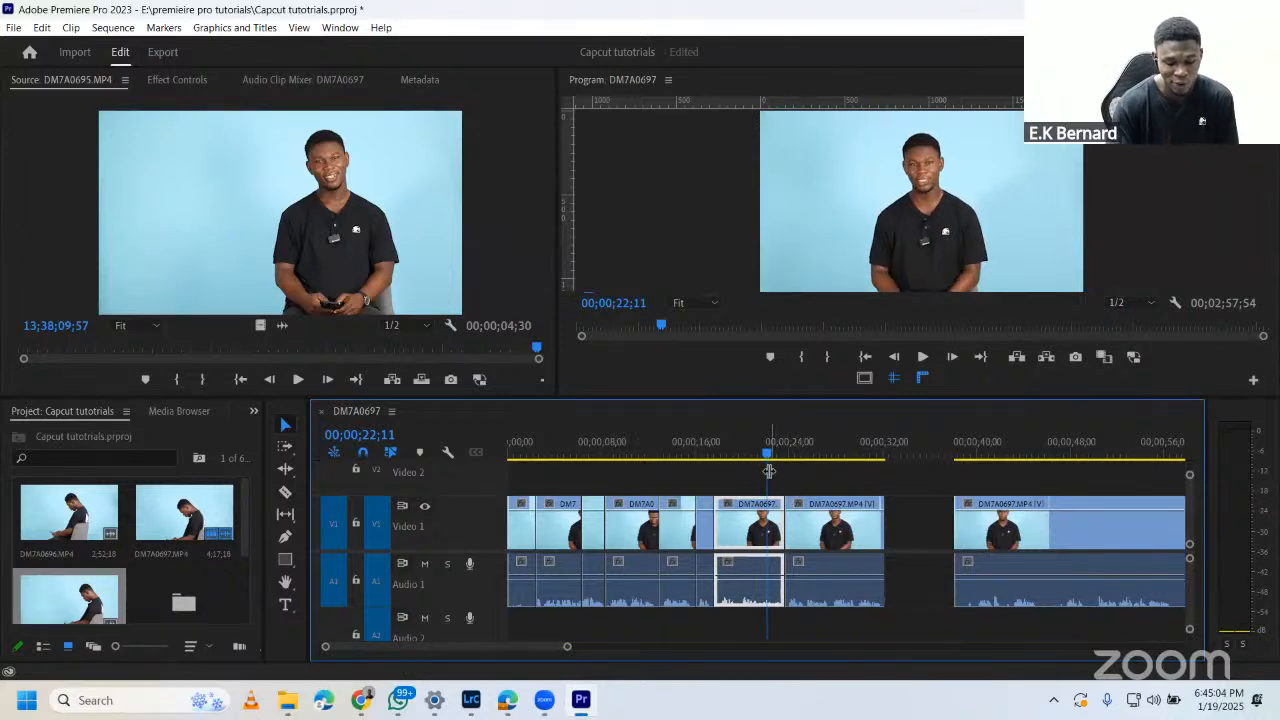
pyautogui.press('space')
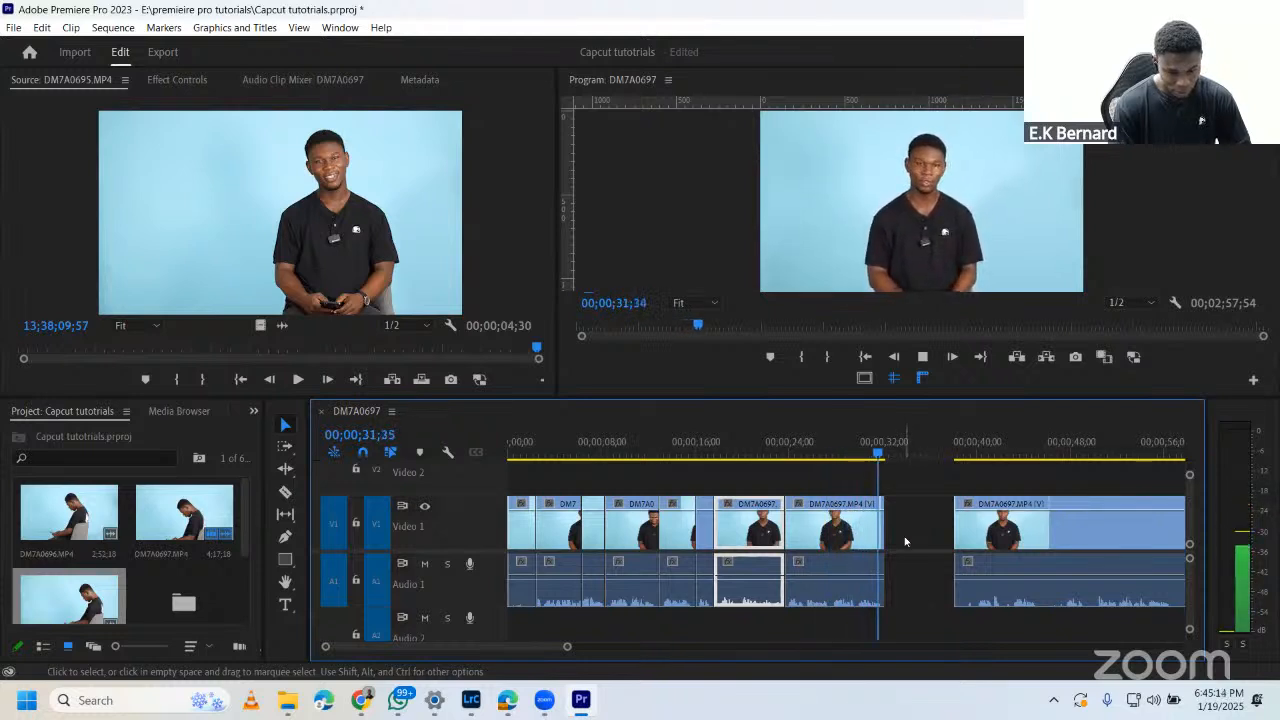
pyautogui.press('space')
# Step: Play the long clip after the remaining gap from its start to look for the next usable take
pyautogui.press('Right')
pyautogui.press('Right')
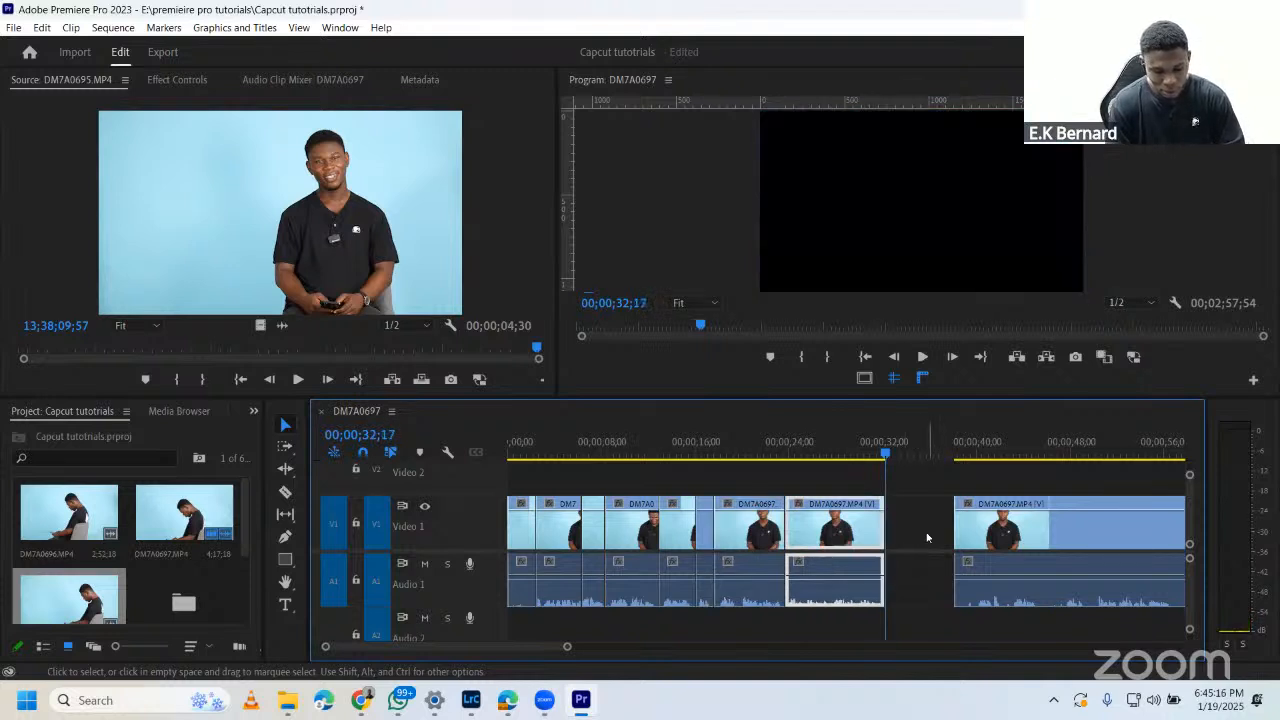
pyautogui.press('Down')
pyautogui.click(926, 539)
pyautogui.press('space')
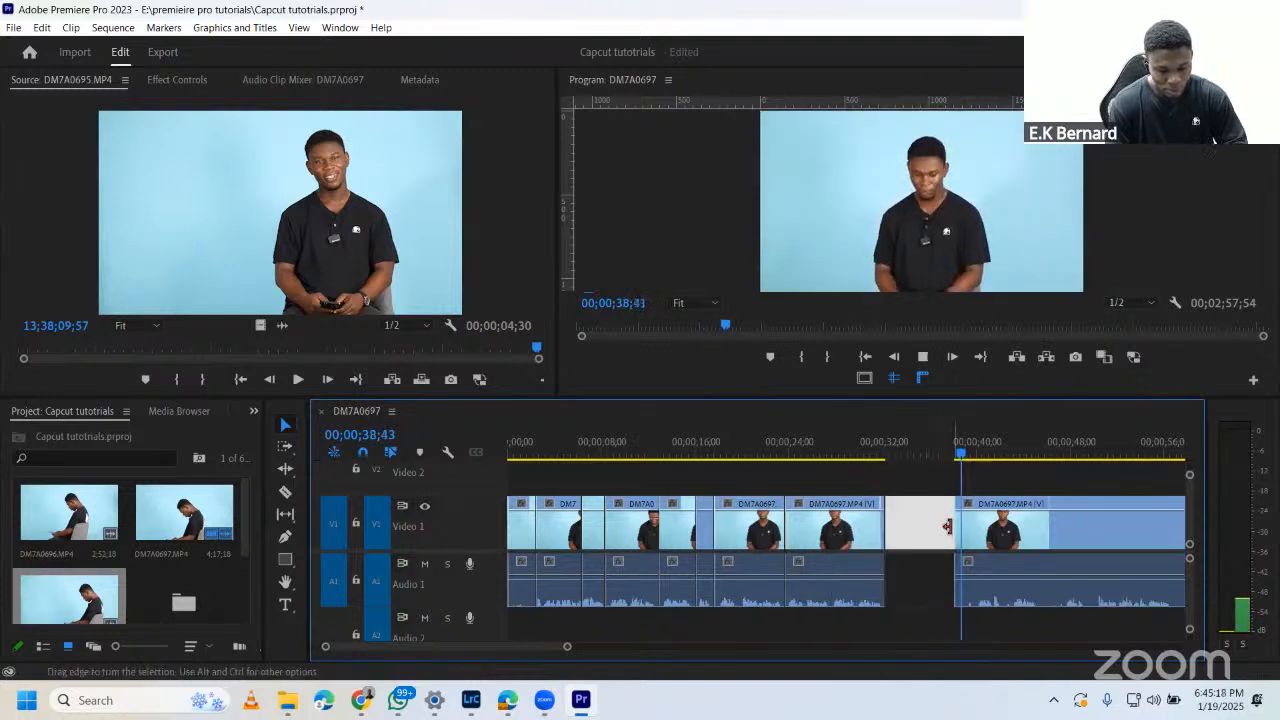
pyautogui.press('-')
pyautogui.press('-')
pyautogui.press('-')
pyautogui.press('=')
pyautogui.press('=')
pyautogui.press('=')
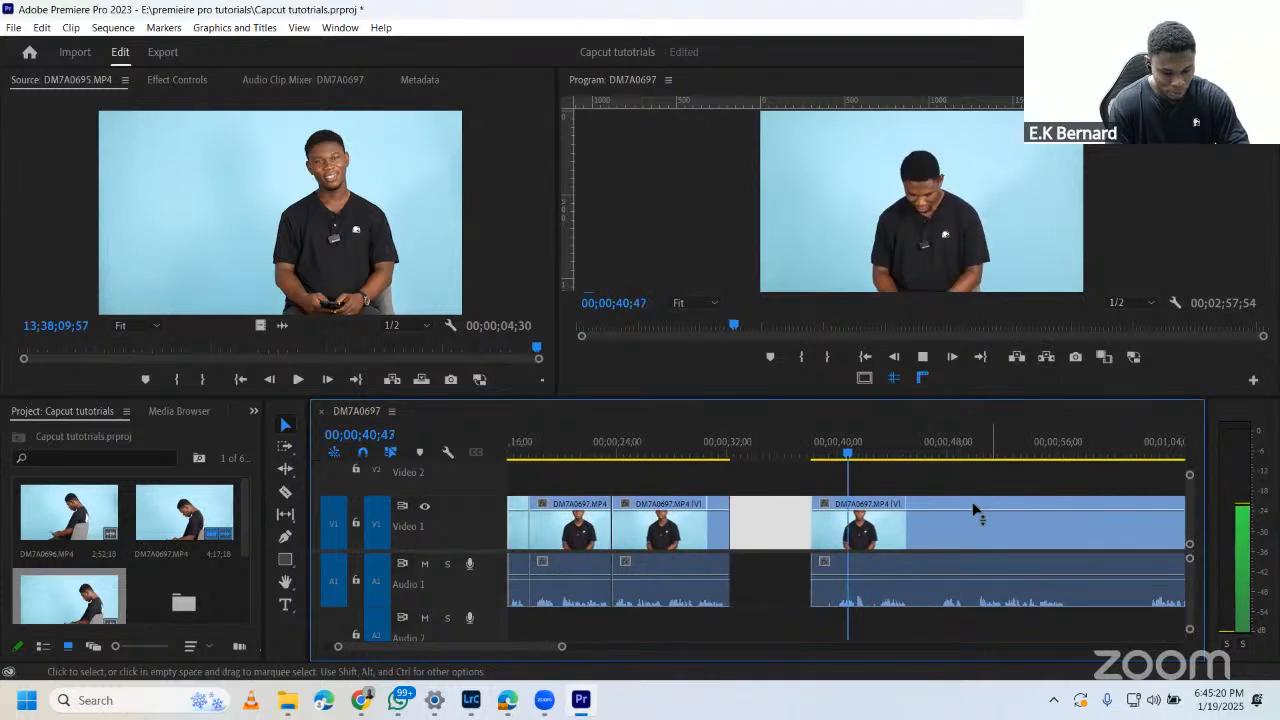
pyautogui.click(884, 456)
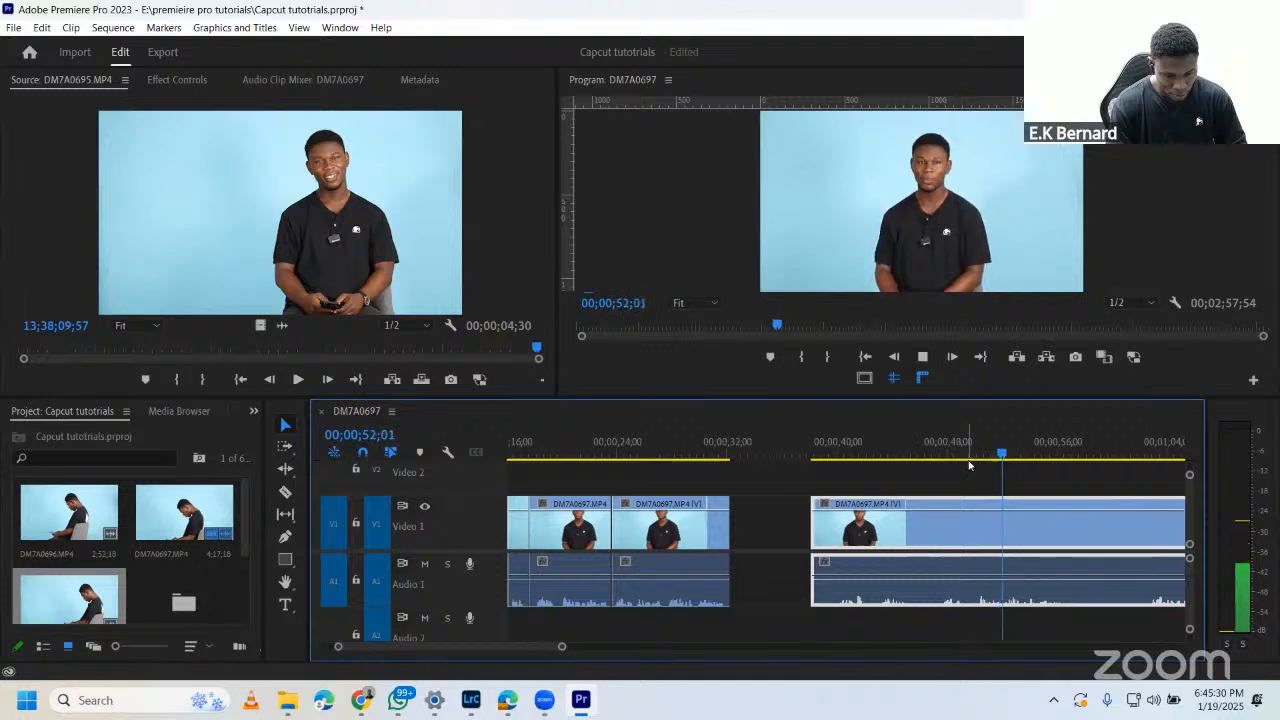
# Step: Split the long clip at 00;01;02;12, just before the next take, and delete the portion before the cut
pyautogui.scroll(-3, 950, 475)
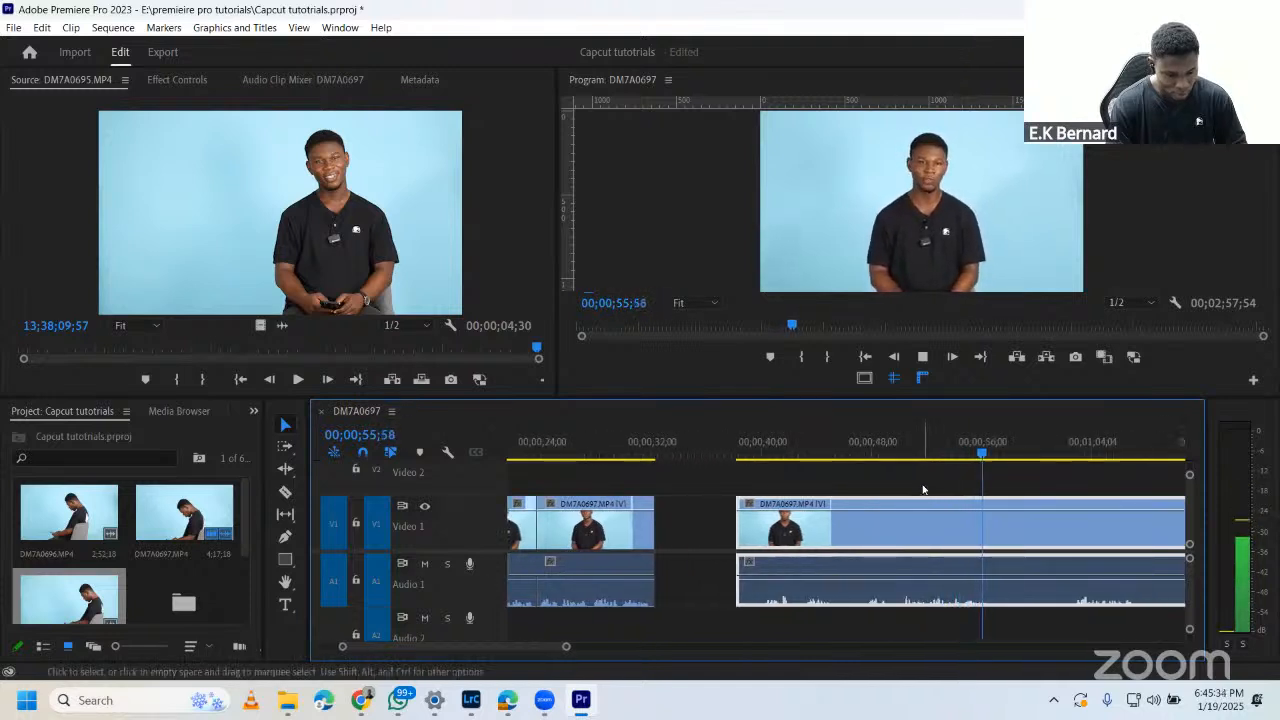
pyautogui.moveTo(1040, 460); pyautogui.dragTo(1073, 462)
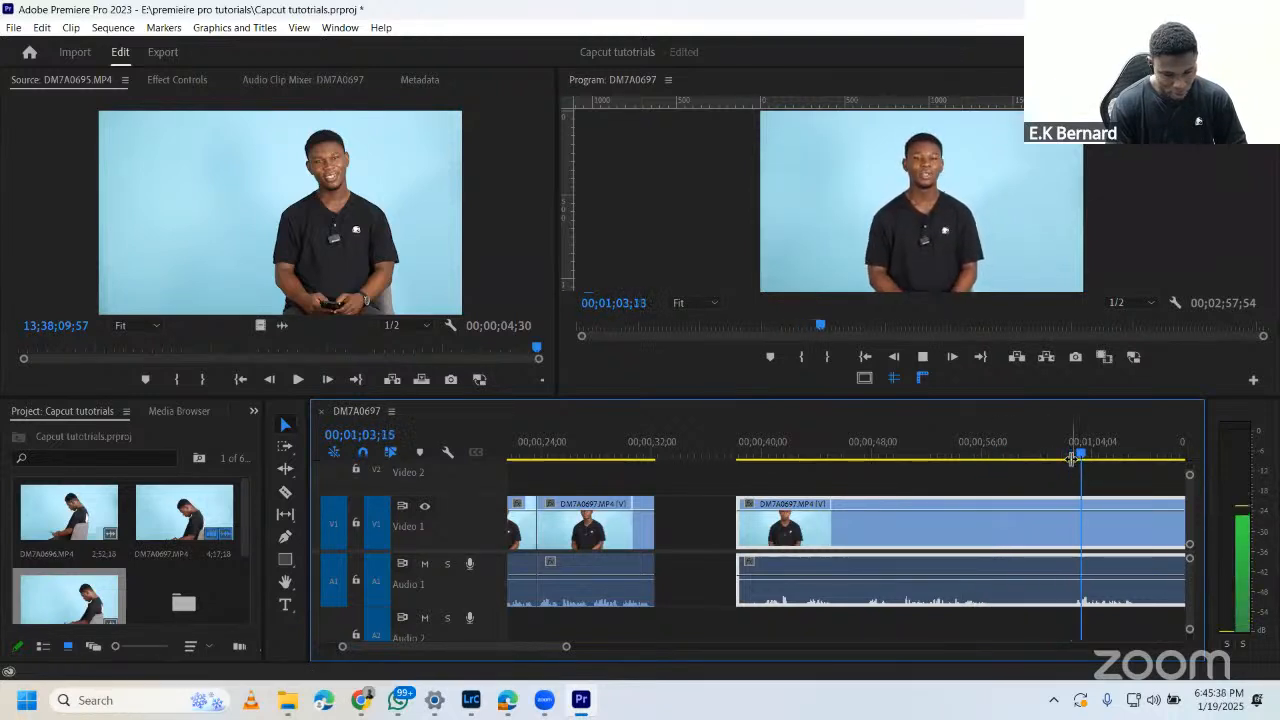
pyautogui.click(1061, 456)
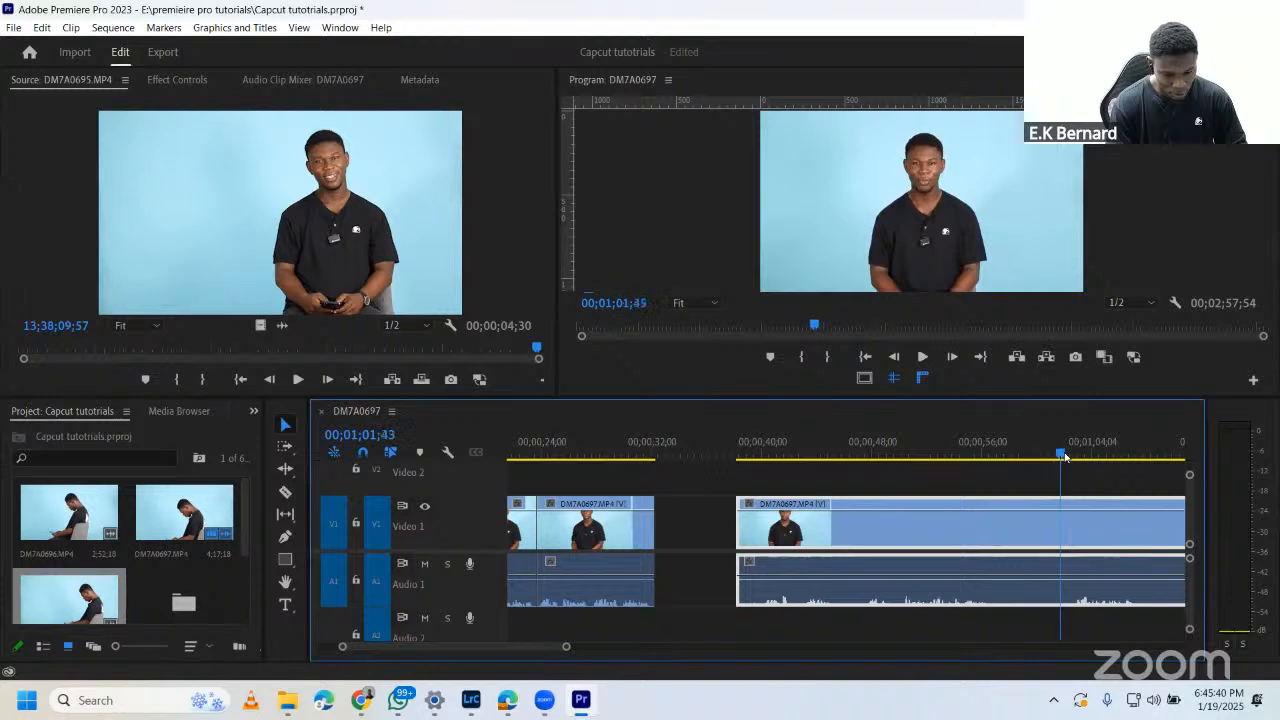
pyautogui.hotkey('ctrl', 'k')
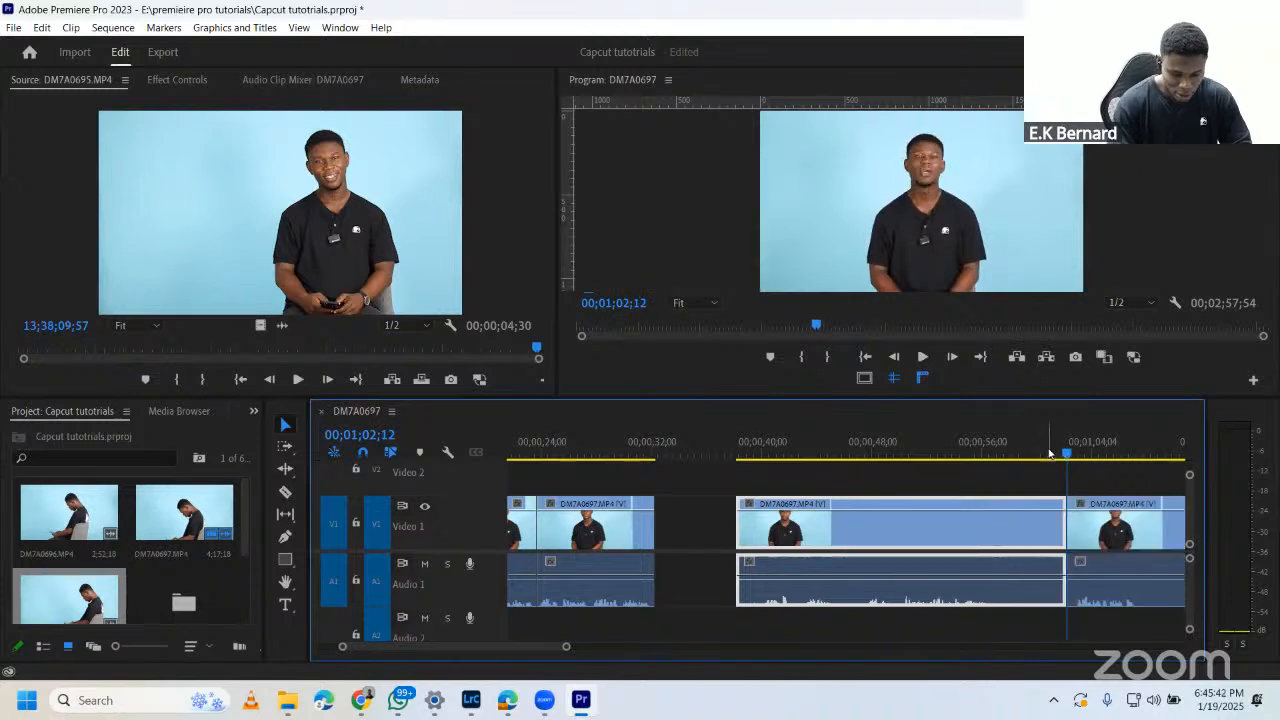
pyautogui.press('Delete')
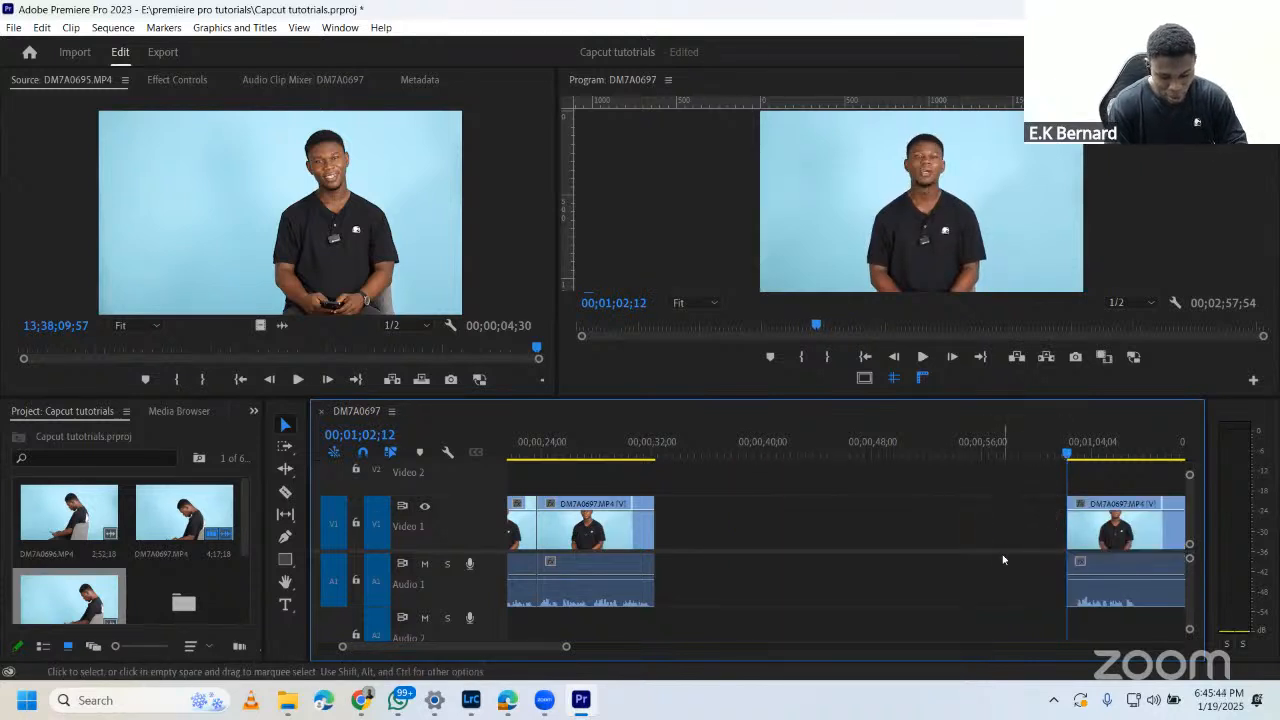
# Step: Play the take from 00;01;02;12 and split the clip at 00;01;07;25, where the take ends
pyautogui.press('-')
pyautogui.press('-')
pyautogui.press('space')
pyautogui.press('=')
pyautogui.press('=')
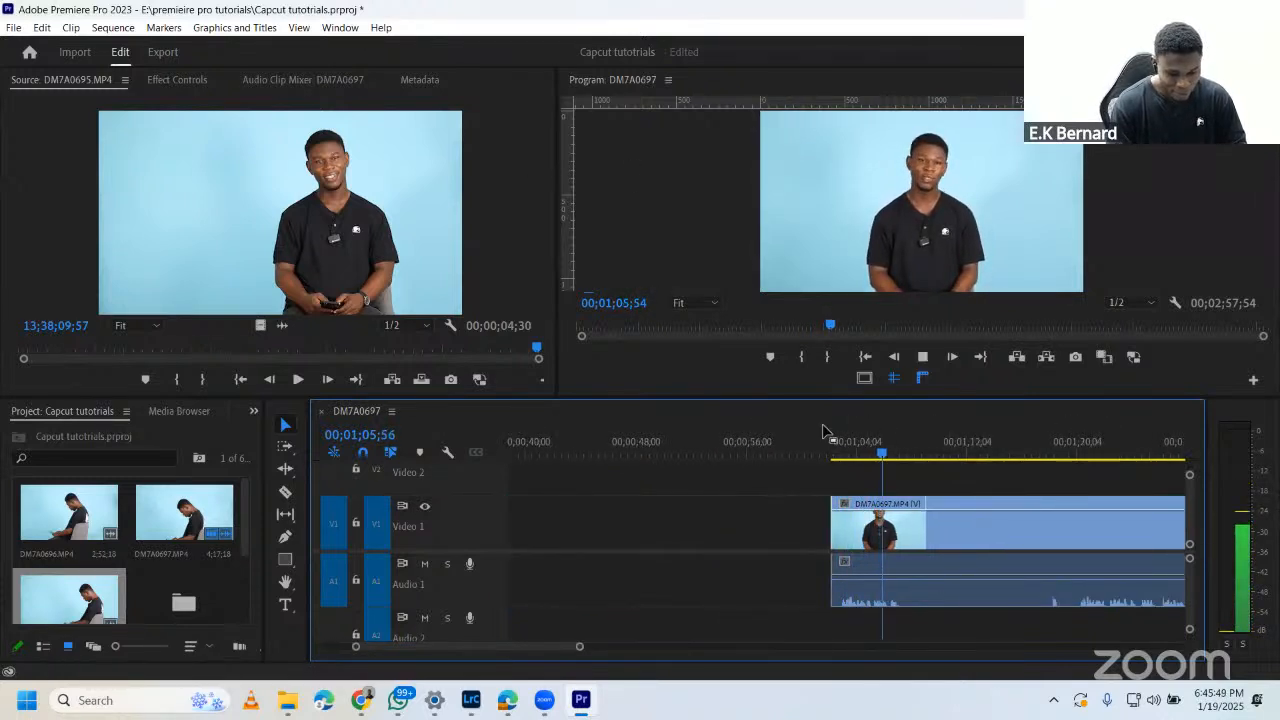
pyautogui.press('space')
pyautogui.click(860, 514)
pyautogui.press('c')
pyautogui.click(904, 527)
pyautogui.press('v')
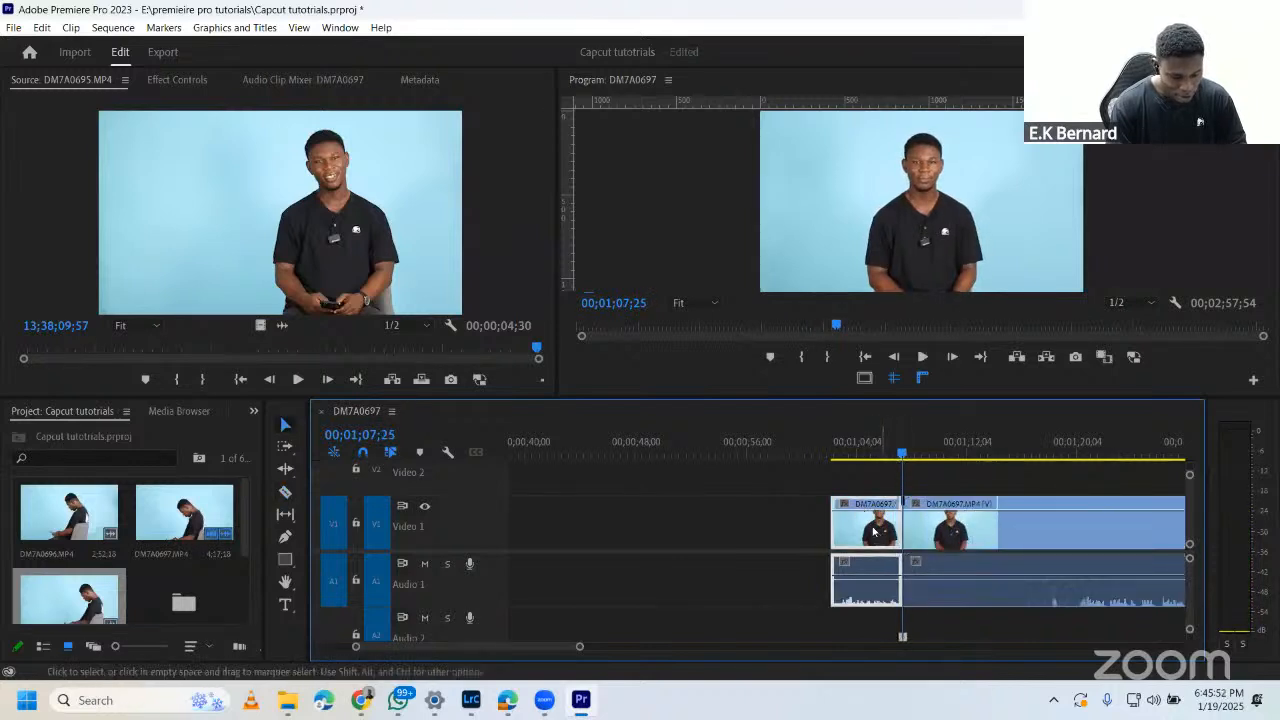
# Step: Slide the newly split short clip partway into the gap before it
pyautogui.moveTo(856, 518); pyautogui.dragTo(786, 522)
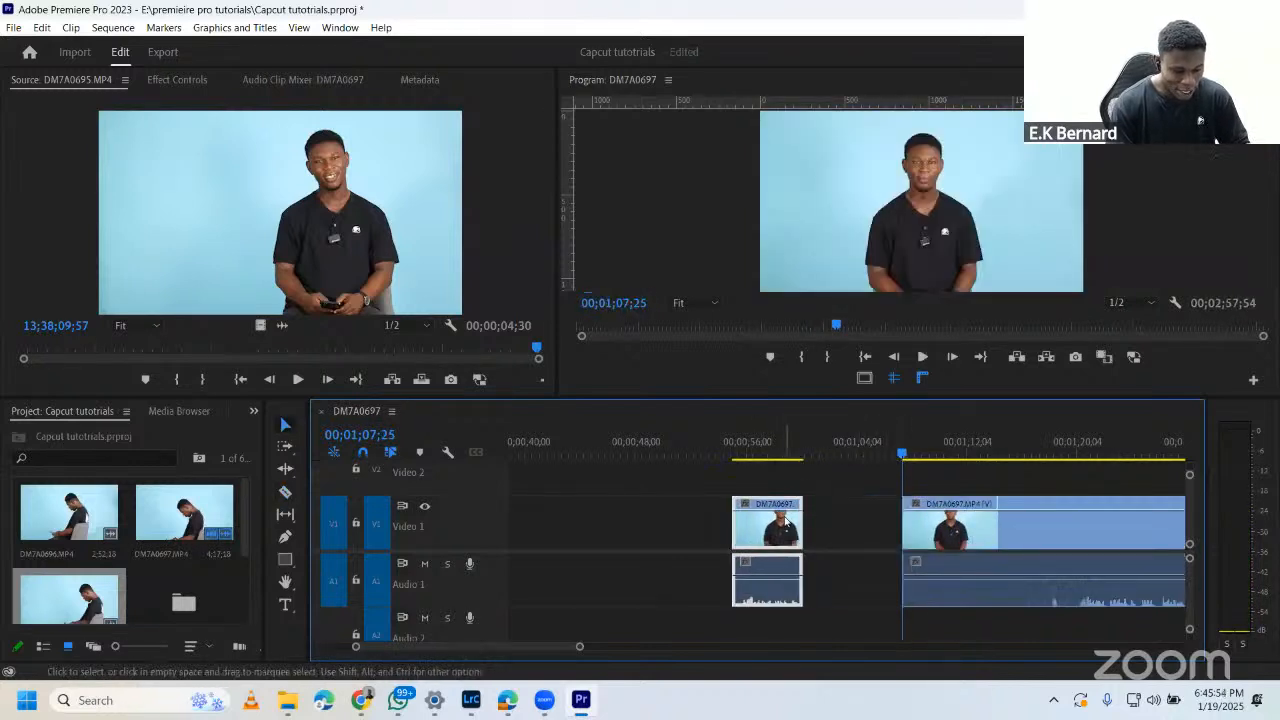
pyautogui.scroll(-5, 700, 524)
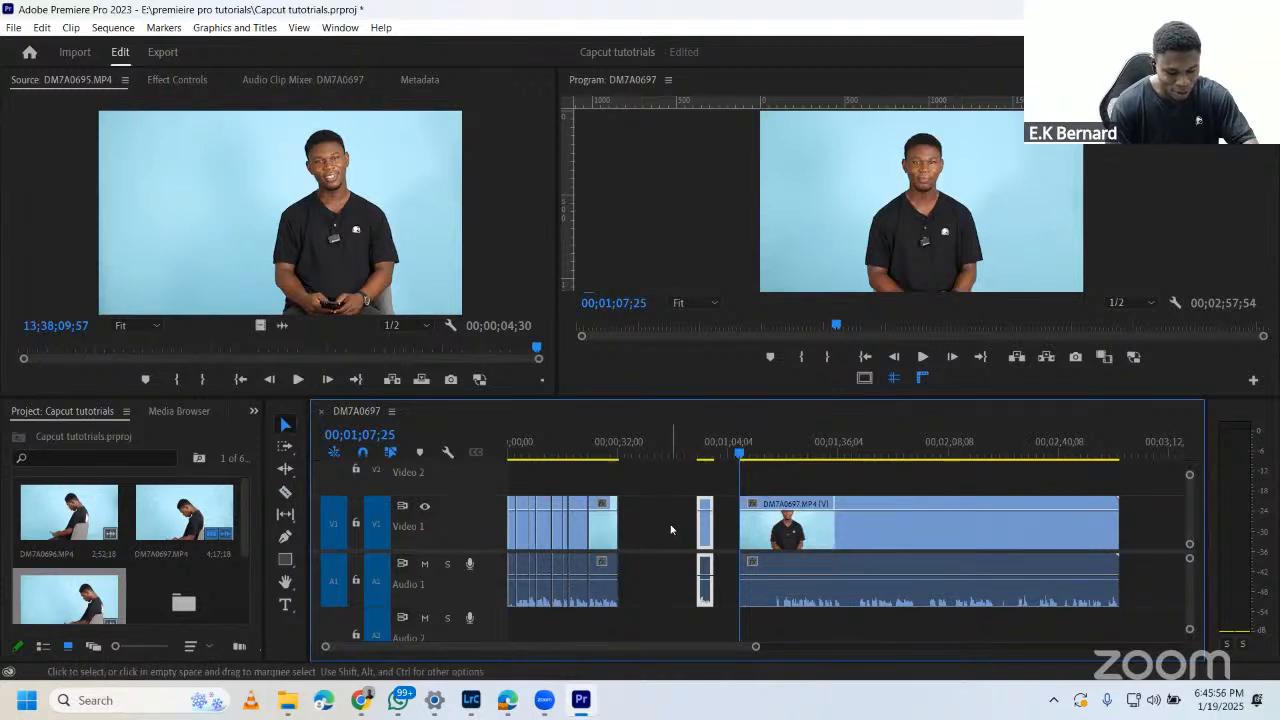
pyautogui.scroll(4, 671, 529)
pyautogui.hscroll(-3, 639, 540)
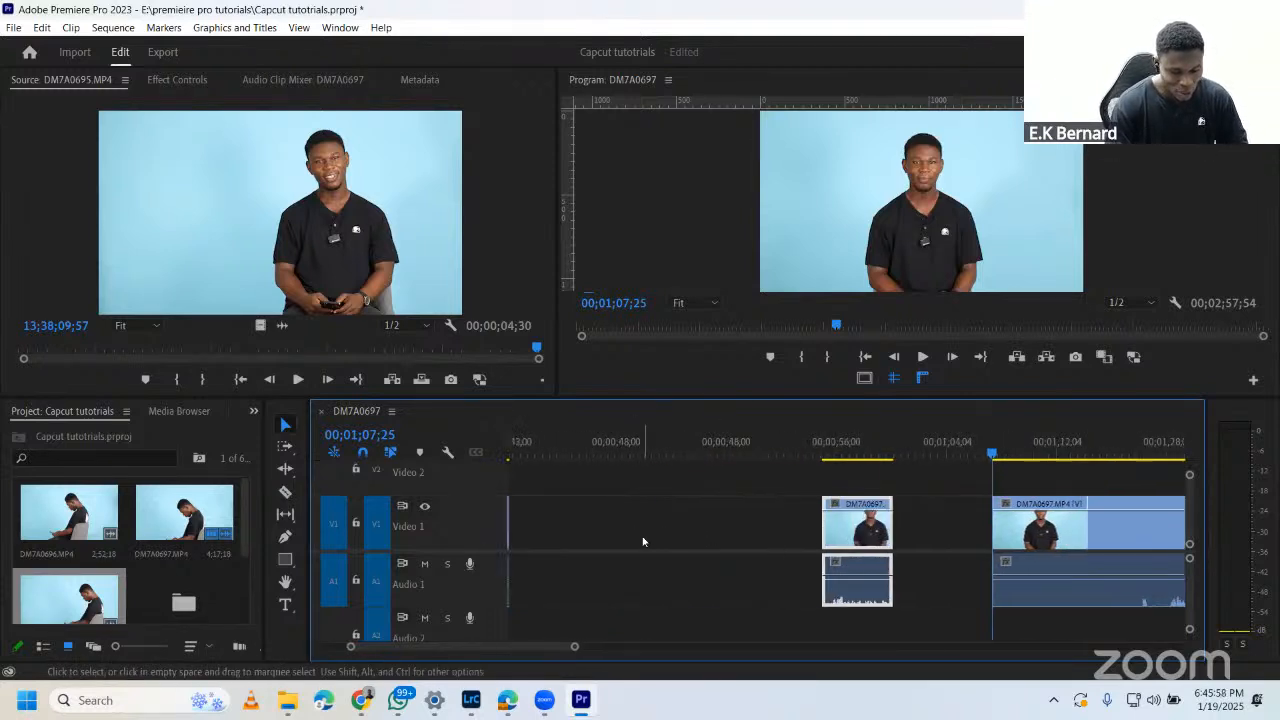
pyautogui.hscroll(-3, 643, 541)
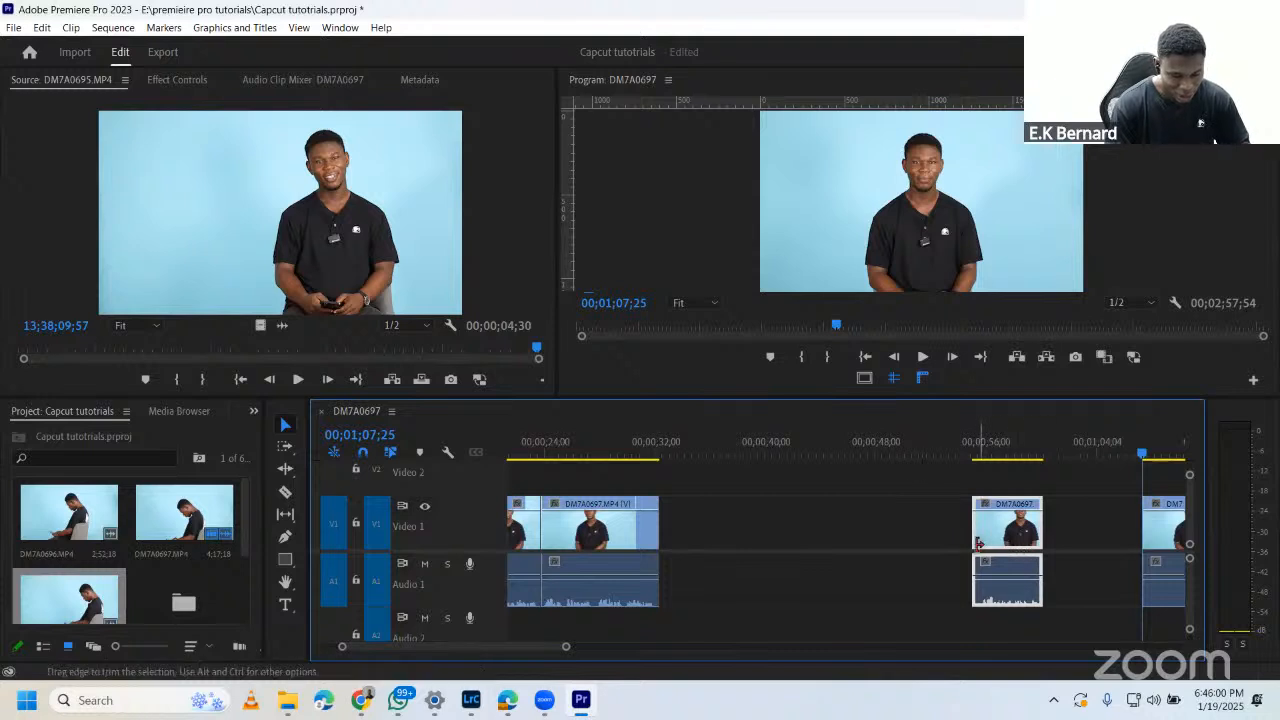
# Step: Try moving the short clip against the end of the preceding clip, and undo the move
pyautogui.moveTo(980, 540); pyautogui.dragTo(682, 514)
pyautogui.hscroll(1, 837, 543)
pyautogui.hscroll(1, 837, 543)
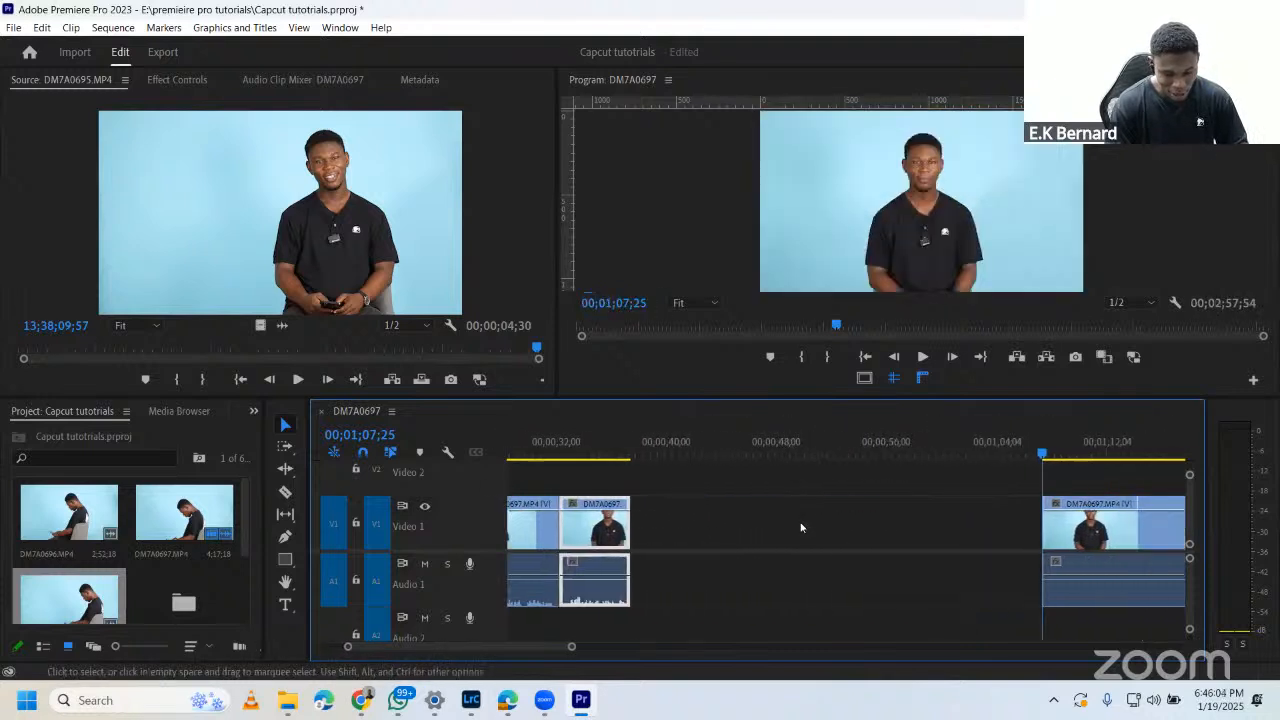
pyautogui.hotkey('ctrl', 'z')
# Step: Ripple delete the gap before the short clip and select the gap after it
pyautogui.click(708, 528)
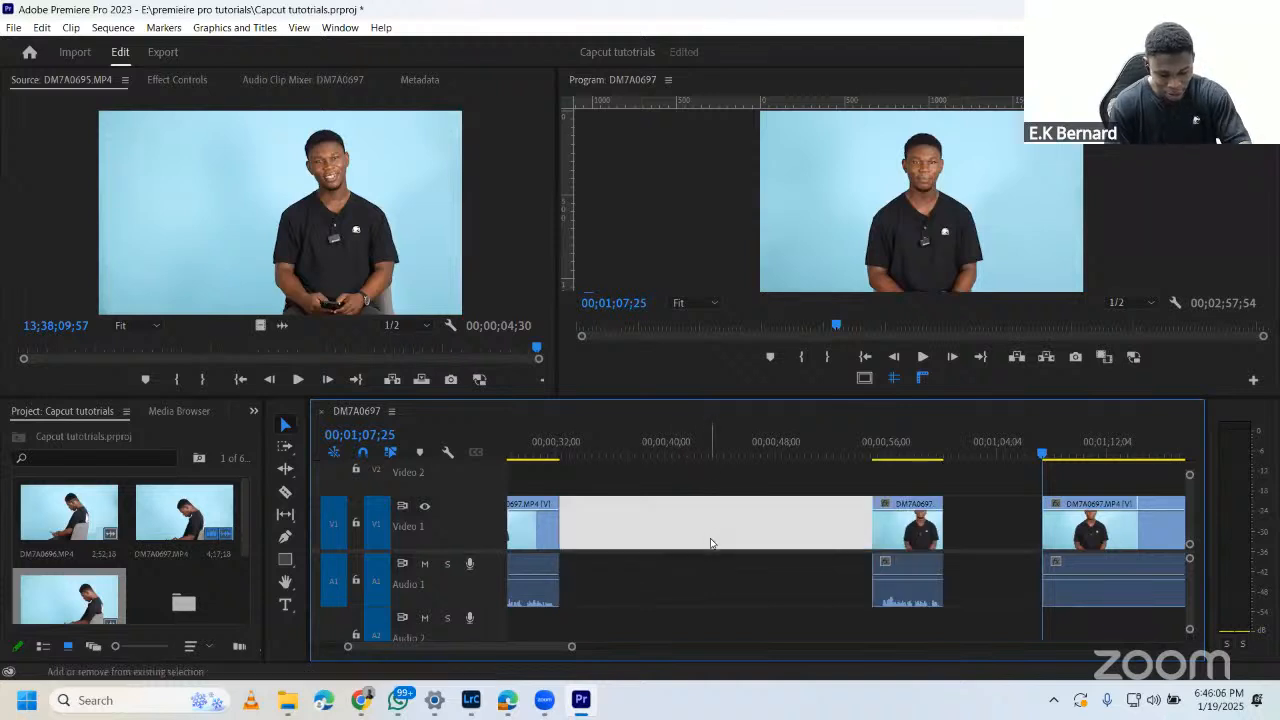
pyautogui.press('Delete')
pyautogui.click(676, 521)
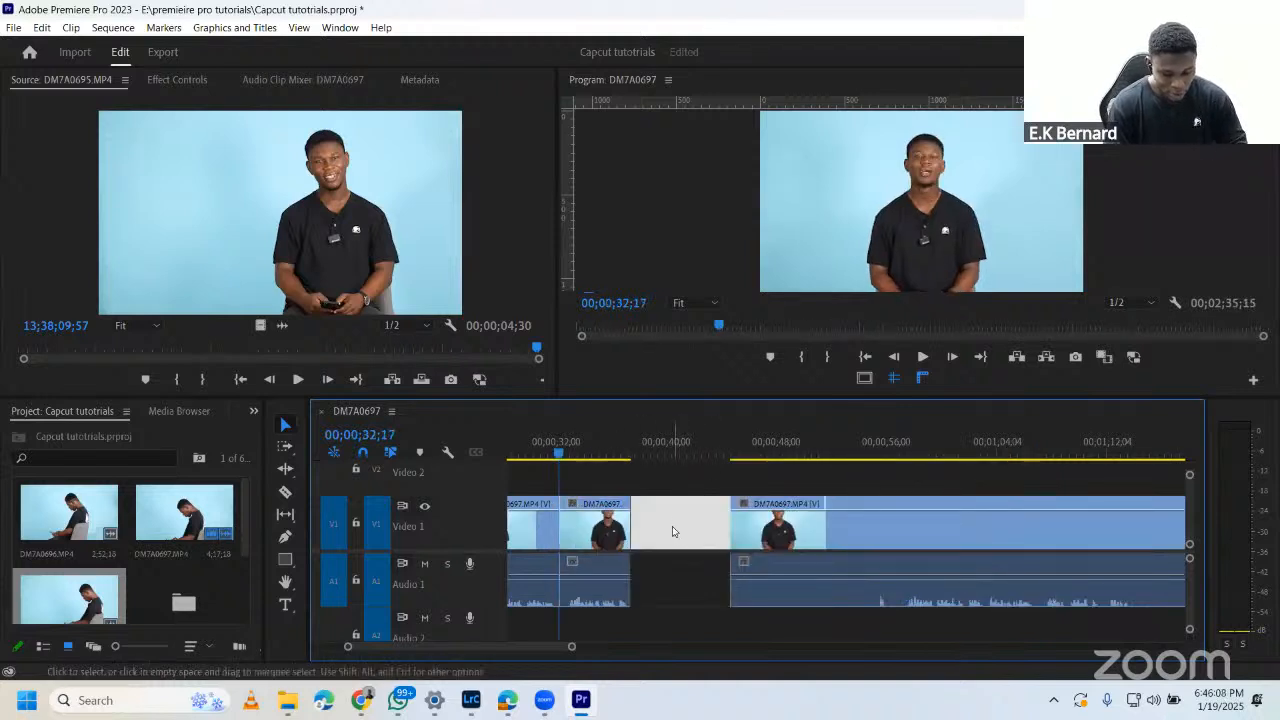
# Step: Play the clip after the gap and split it at 00;00;57;31, at the start of the next take
pyautogui.press('Down')
pyautogui.press('Down')
pyautogui.press('space')
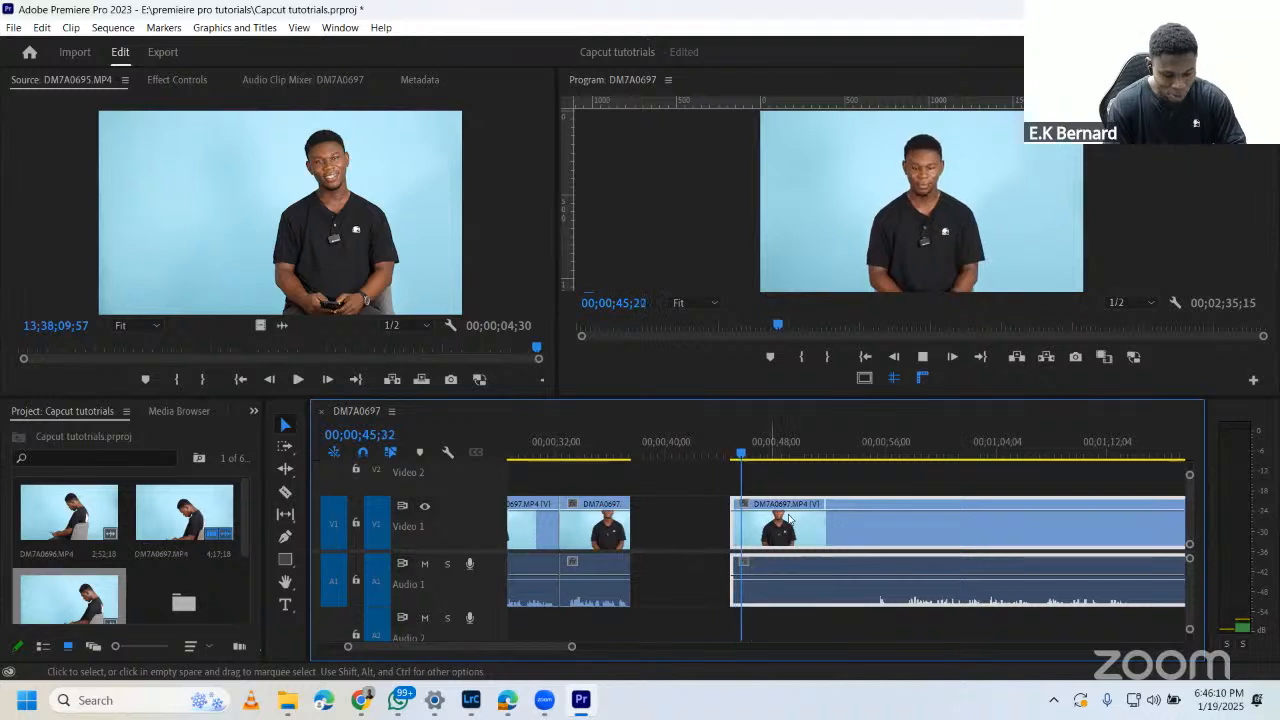
pyautogui.click(886, 450)
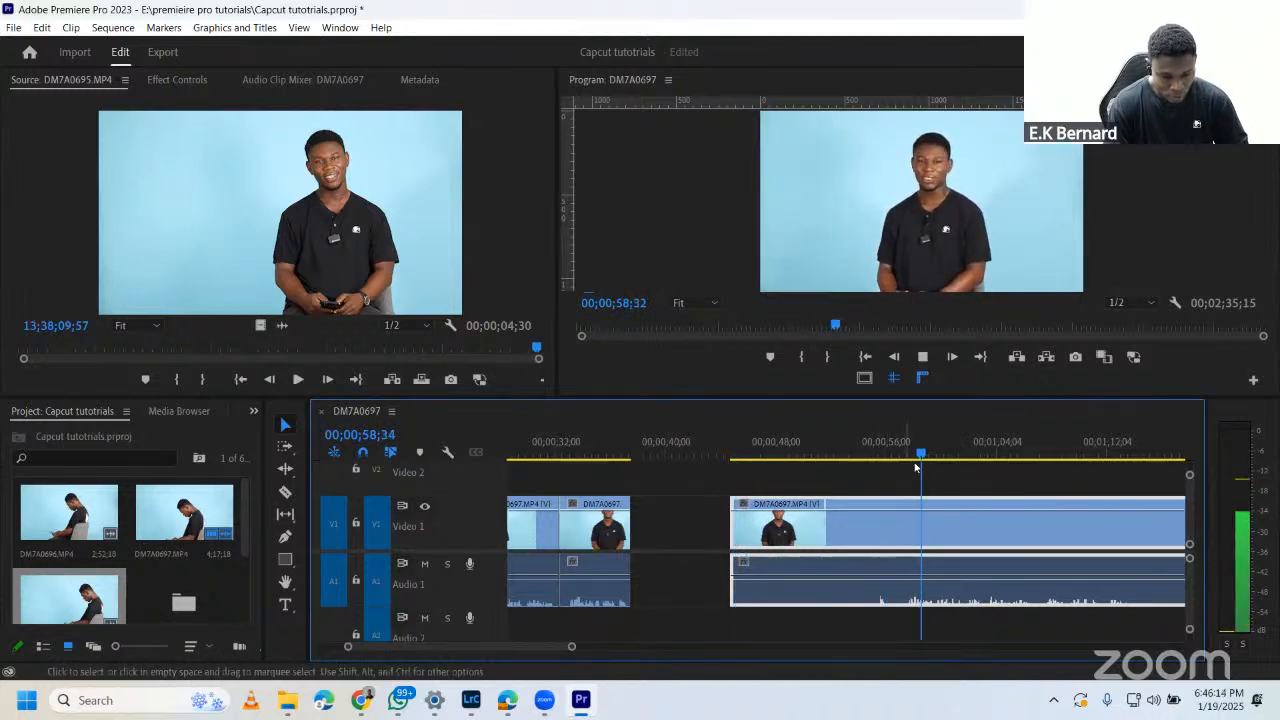
pyautogui.moveTo(912, 455); pyautogui.dragTo(908, 447)
pyautogui.hotkey('ctrl', 'k')
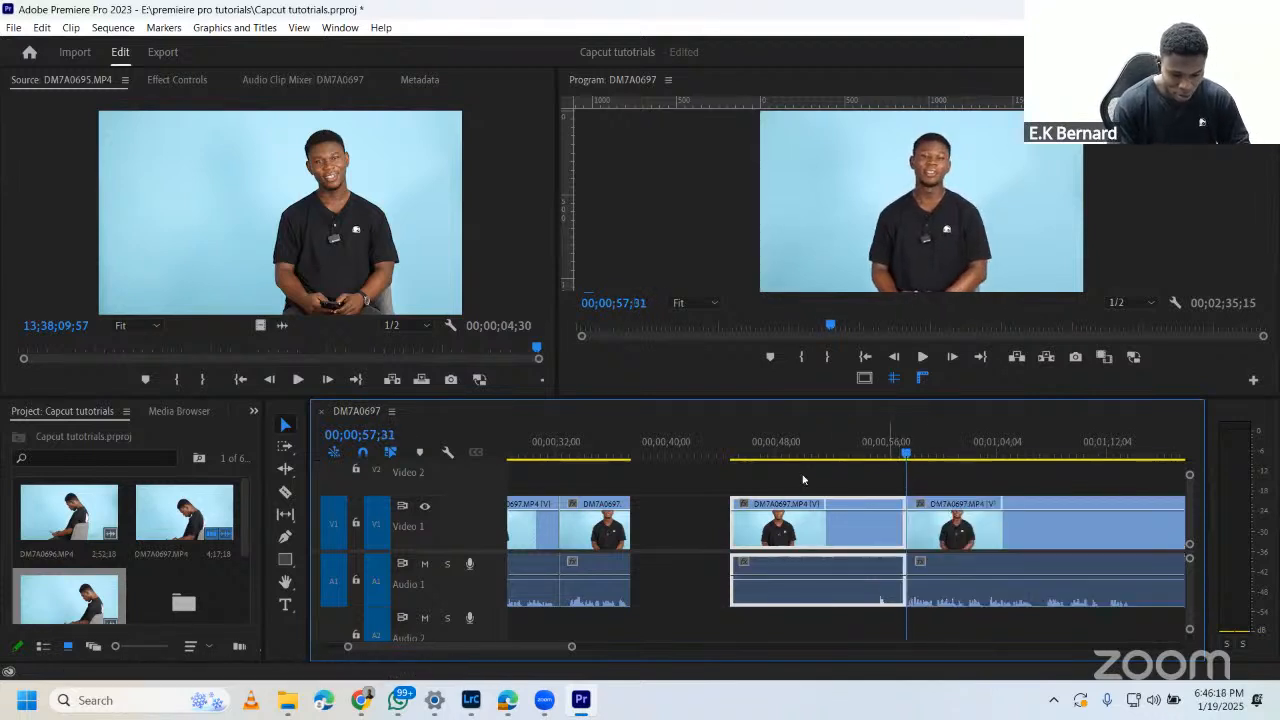
# Step: Delete the selected clip before 00;00;57;31, and play the following take and split it at 00;01;07;04
pyautogui.press('Delete')
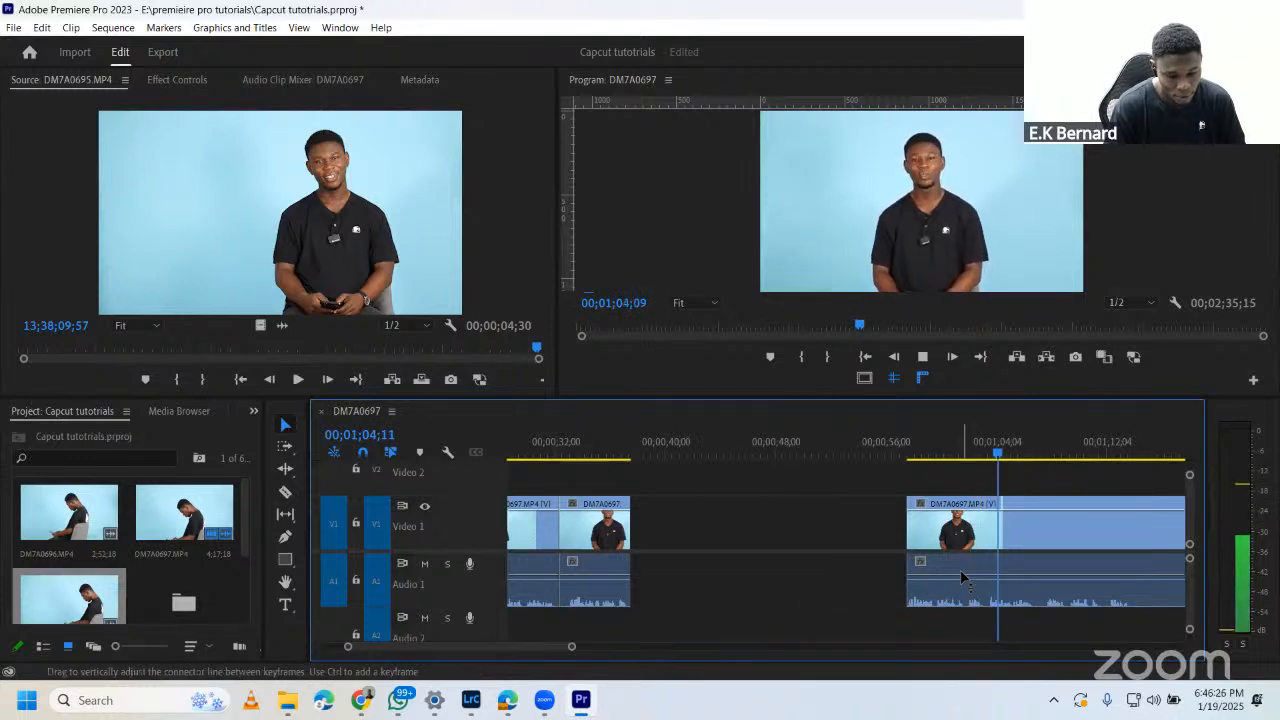
pyautogui.hscroll(2, 960, 575)
pyautogui.hscroll(2, 956, 568)
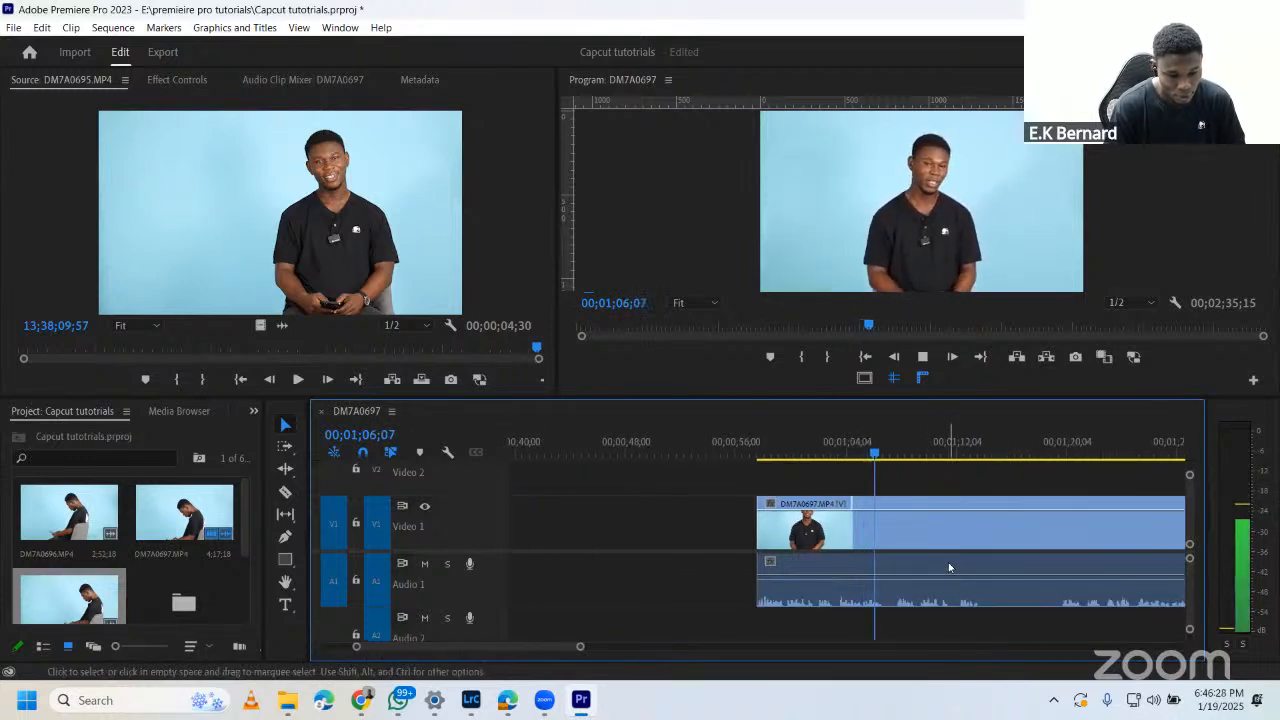
pyautogui.press('space')
pyautogui.hotkey('ctrl', 'k')
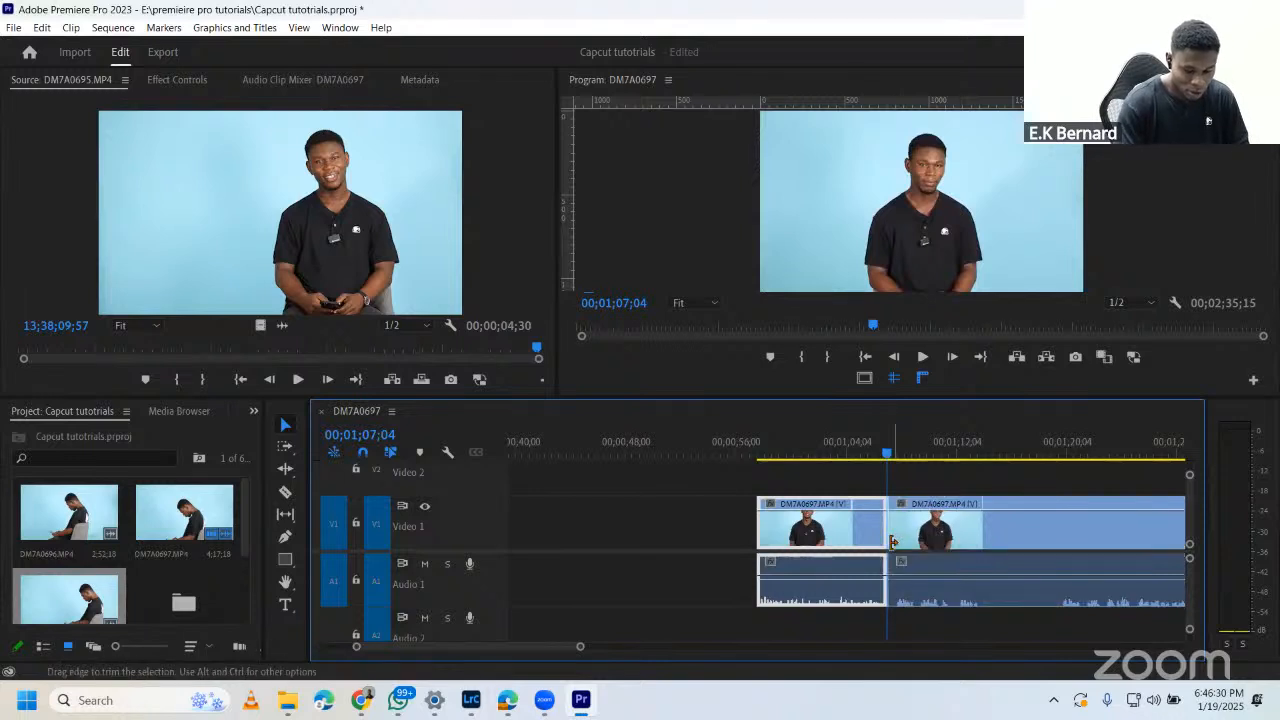
# Step: Slide the newly split take back into the gap and ripple delete the empty space between it and the preceding clip
pyautogui.moveTo(873, 548); pyautogui.dragTo(600, 563)
pyautogui.hscroll(-5, 600, 563)
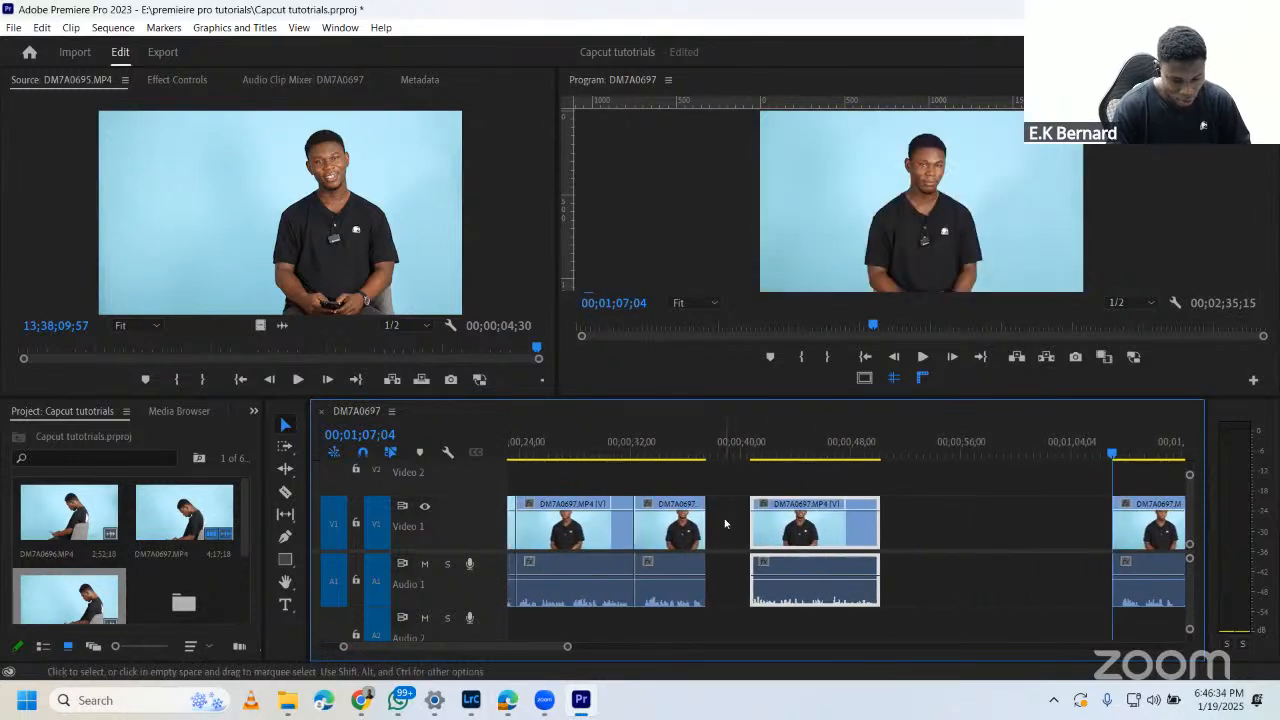
pyautogui.click(720, 527)
pyautogui.press('Delete')
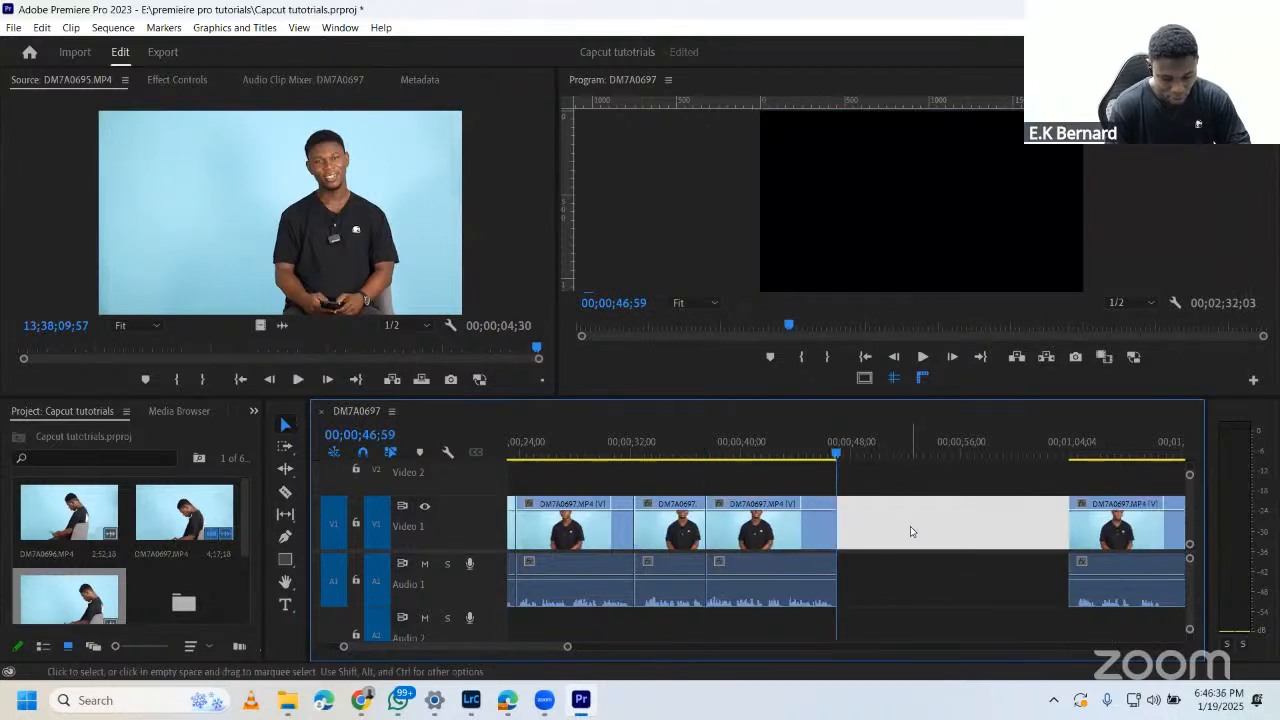
# Step: Review the remaining footage, split it at 00;01;36;10, and delete the part before the split
pyautogui.press('space')
pyautogui.press('space')
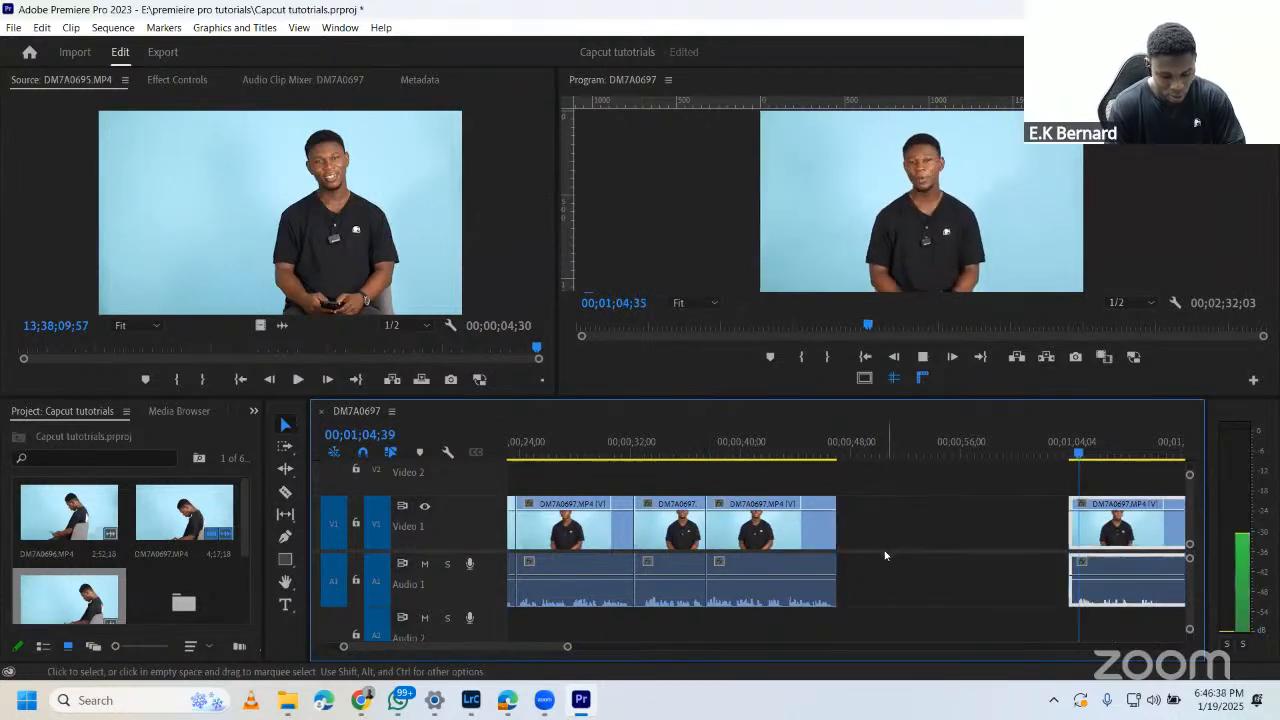
pyautogui.press('-')
pyautogui.press('-')
pyautogui.press('=')
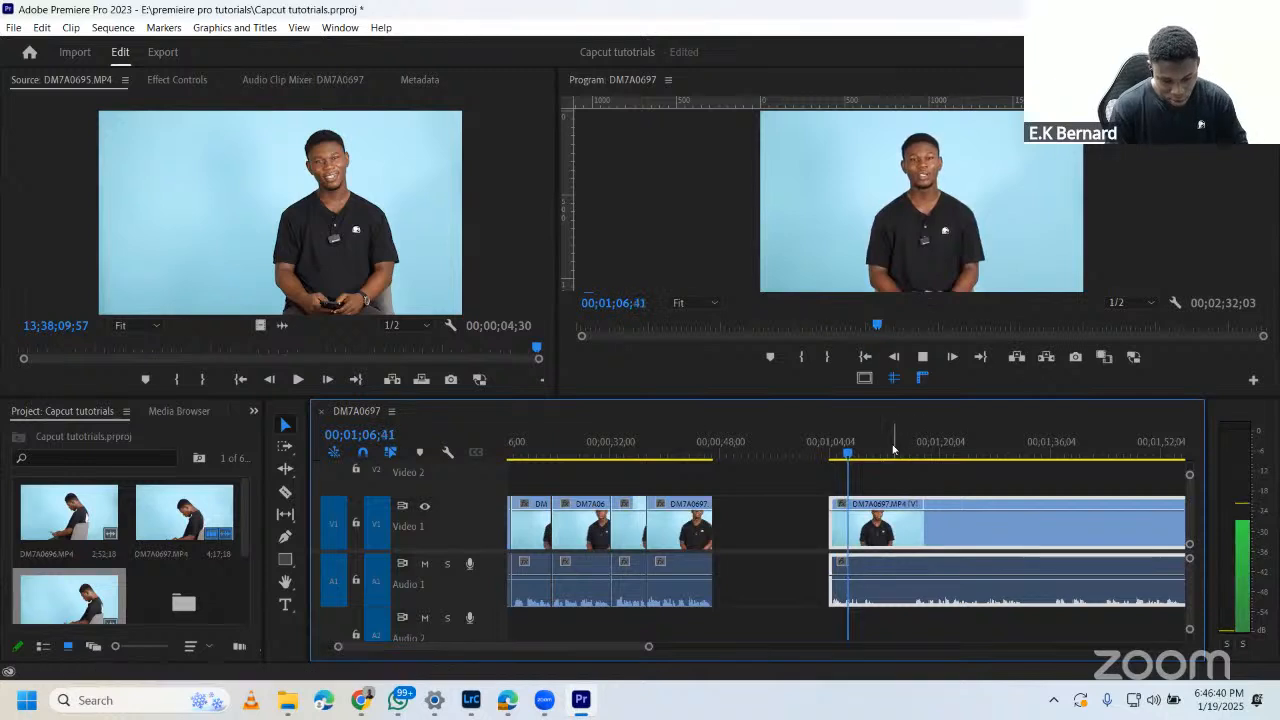
pyautogui.click(932, 453)
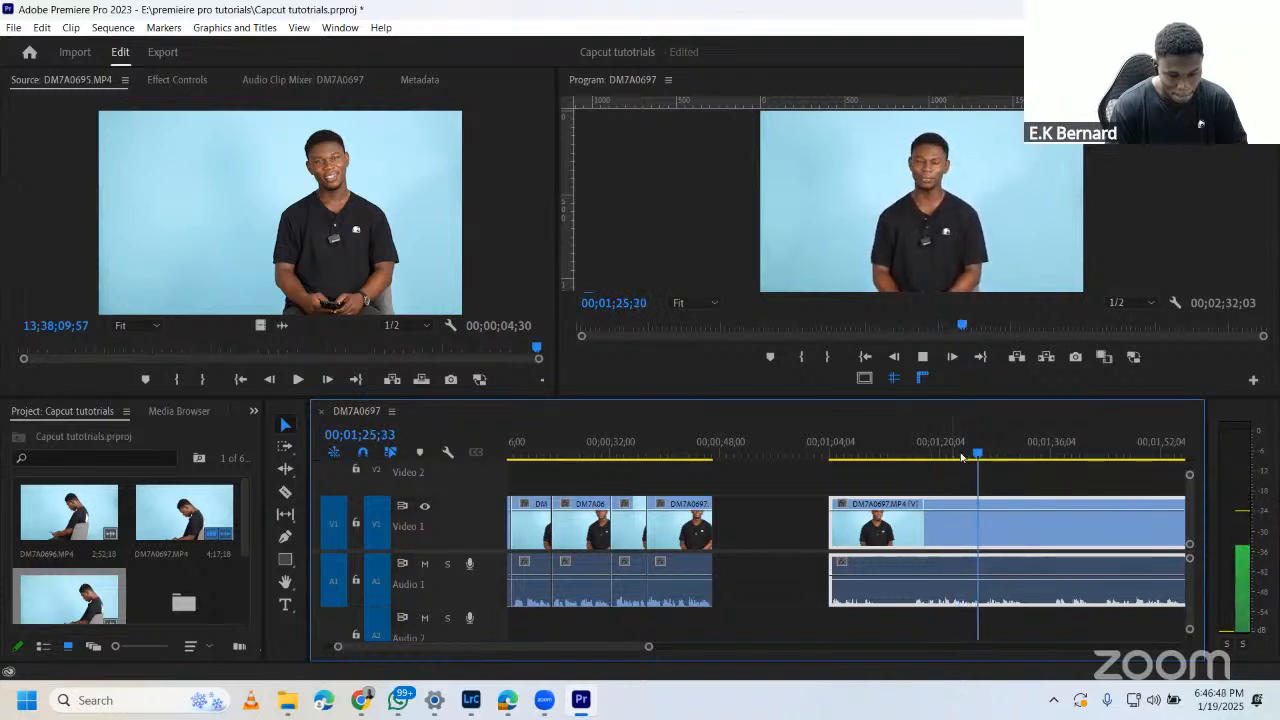
pyautogui.click(998, 456)
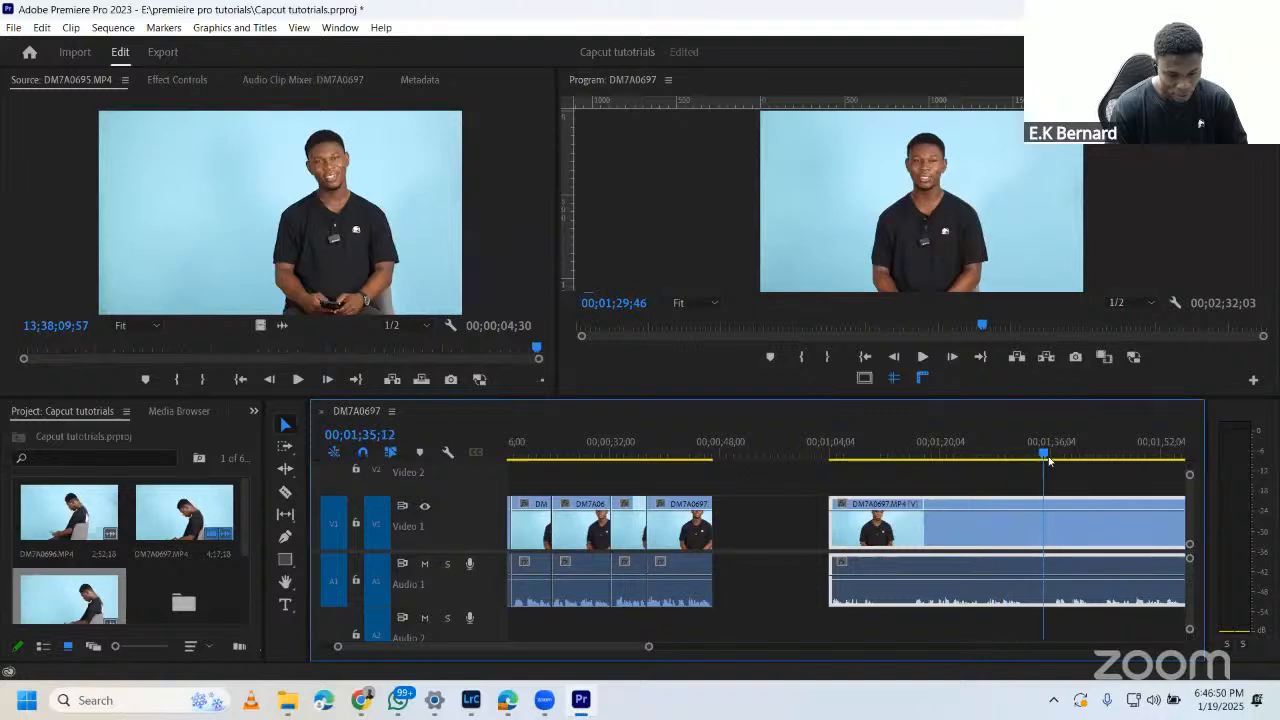
pyautogui.press('space')
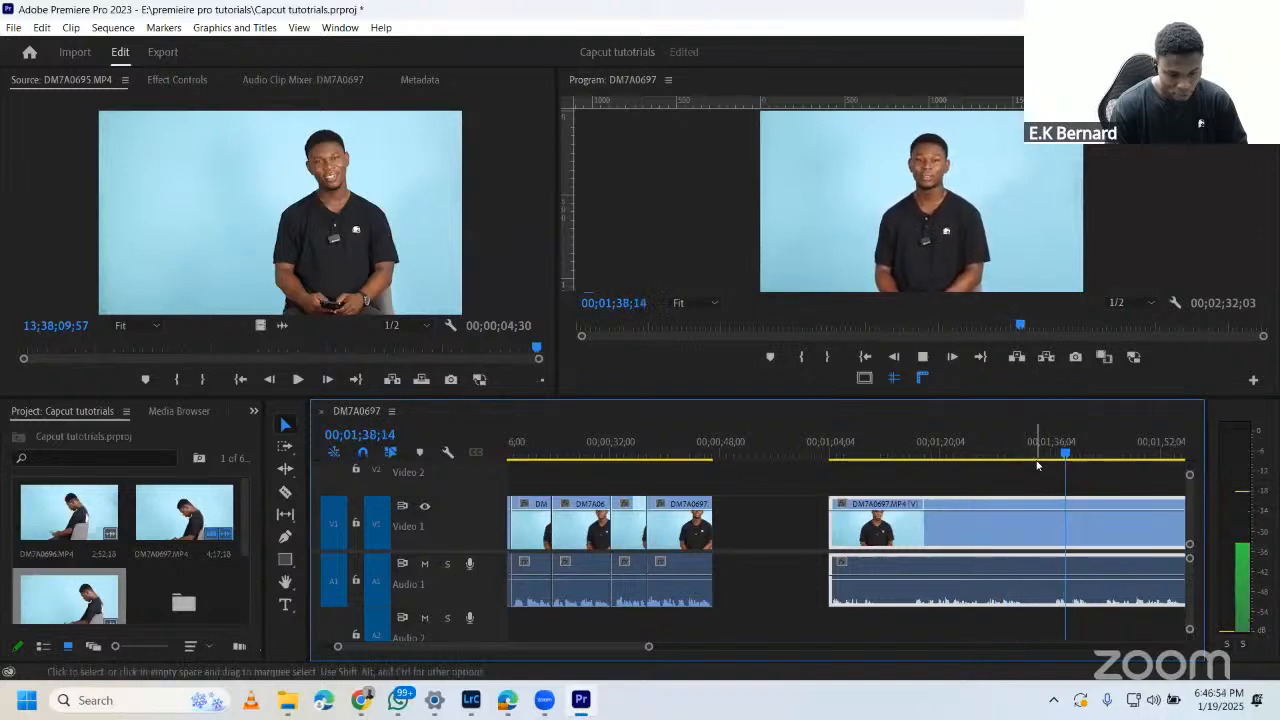
pyautogui.click(1044, 455)
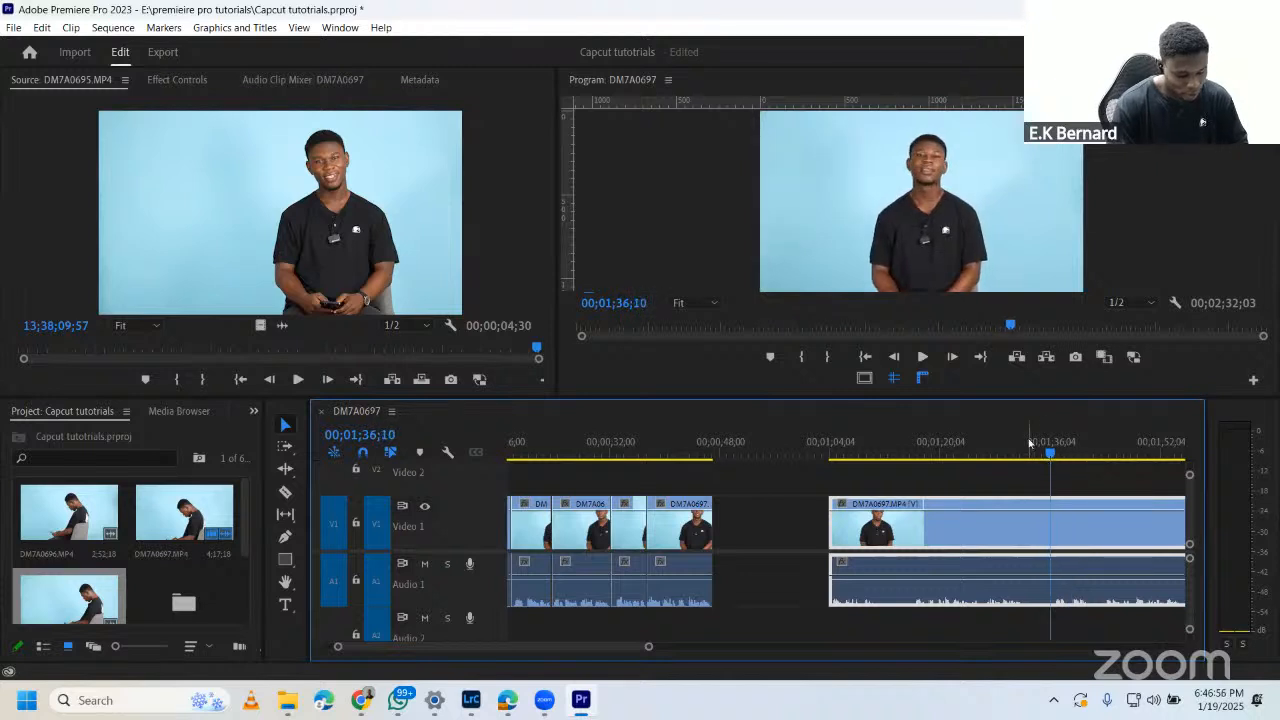
pyautogui.hotkey('ctrl', 'k')
pyautogui.press('Delete')
# Step: Play the last clip, split it at 00;01;43;59 where the better take starts, and delete the part before it
pyautogui.press('space')
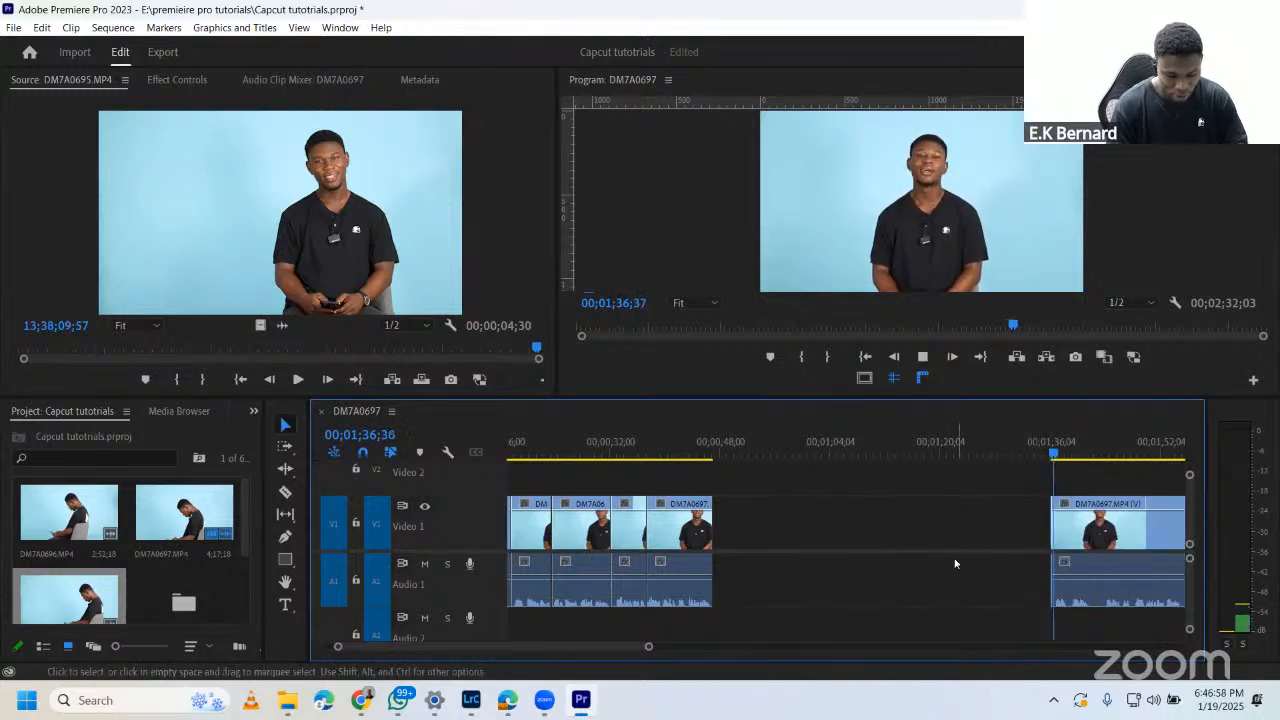
pyautogui.press('-')
pyautogui.press('-')
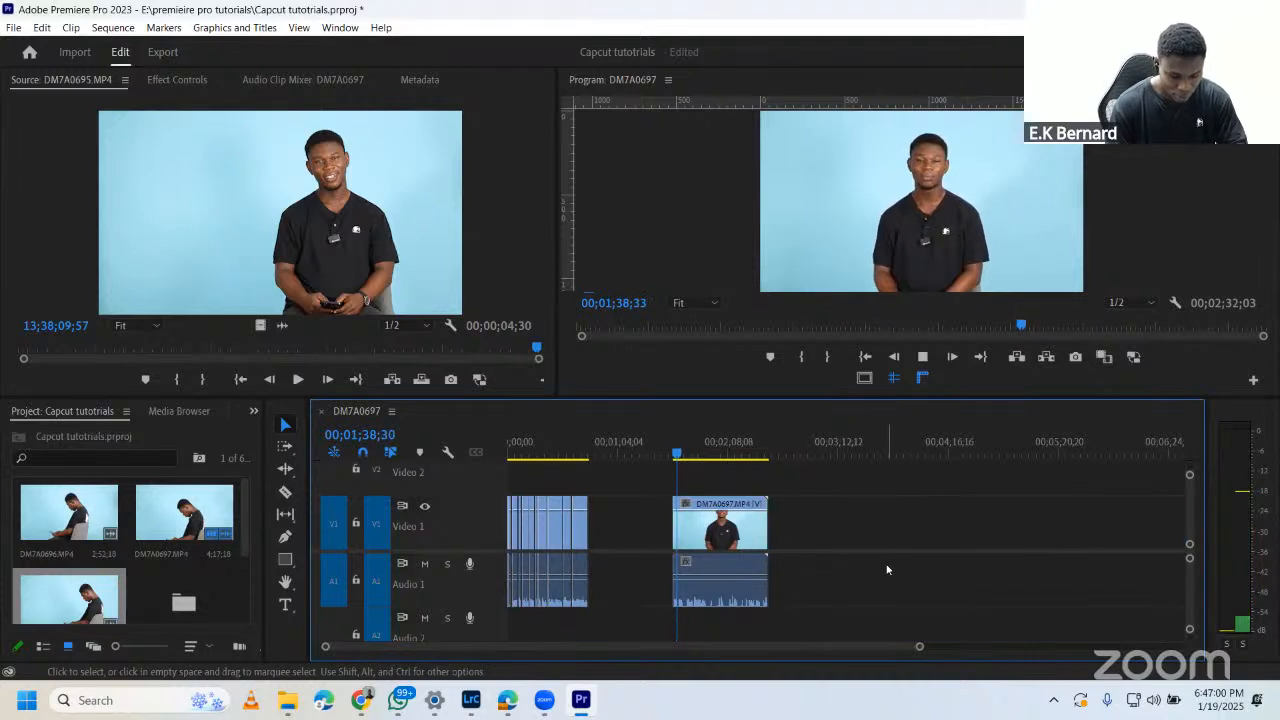
pyautogui.press('=')
pyautogui.press('=')
pyautogui.press('=')
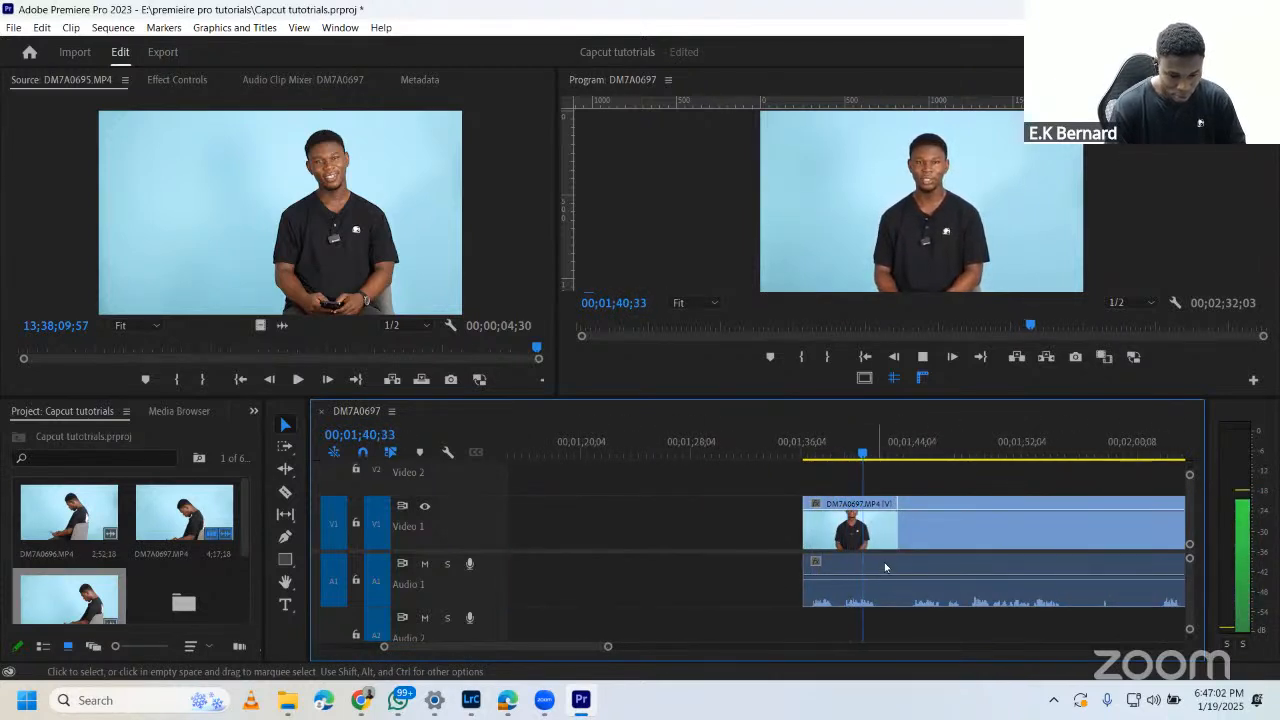
pyautogui.click(918, 445)
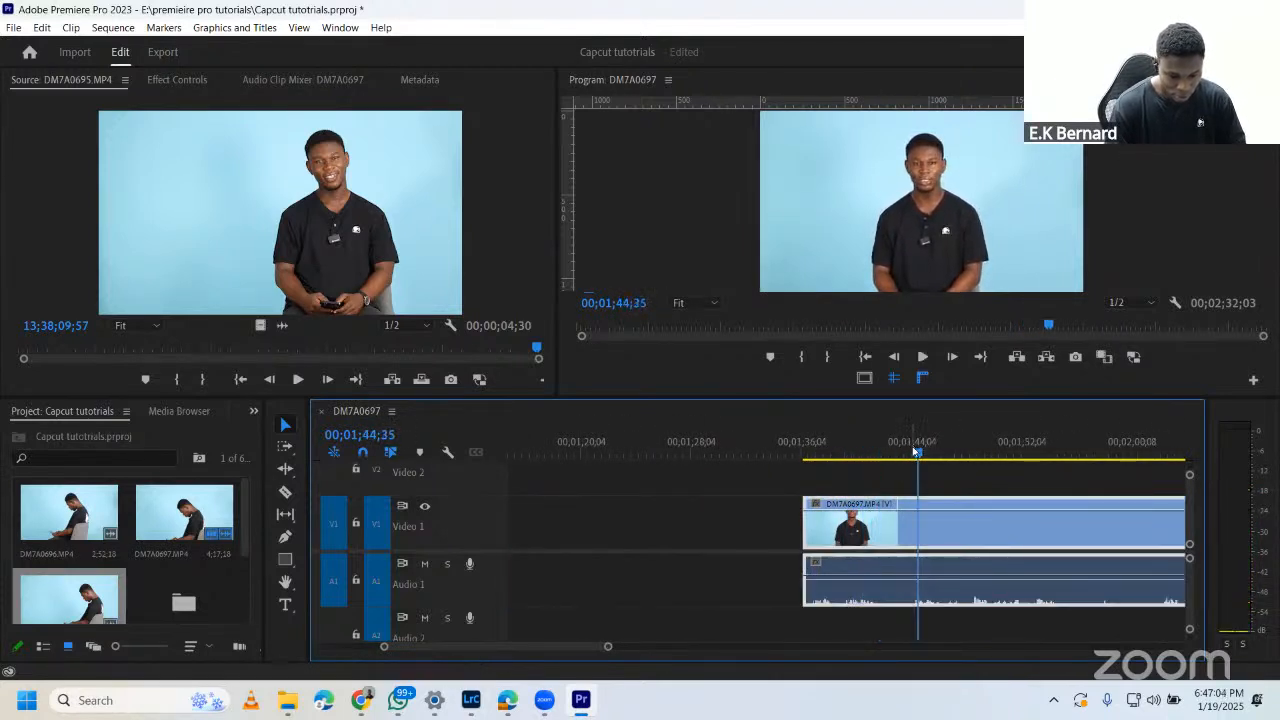
pyautogui.moveTo(914, 451); pyautogui.dragTo(908, 451)
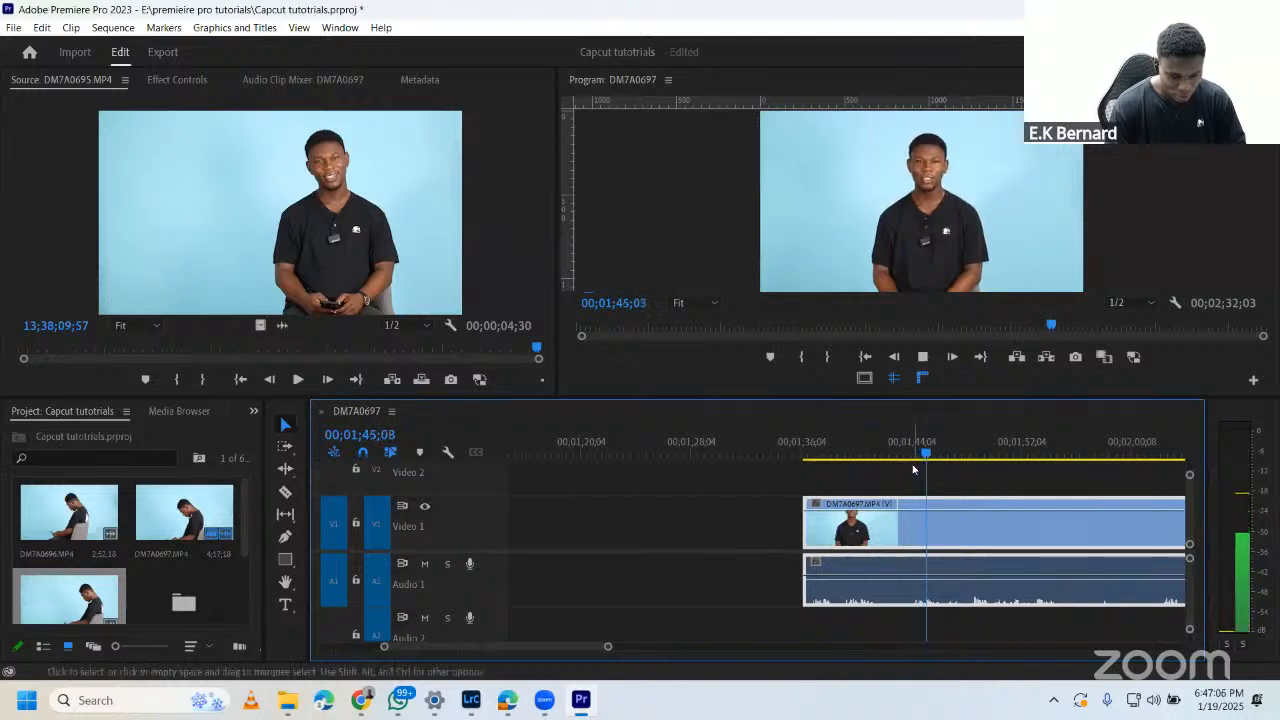
pyautogui.click(910, 453)
pyautogui.hotkey('ctrl', 'k')
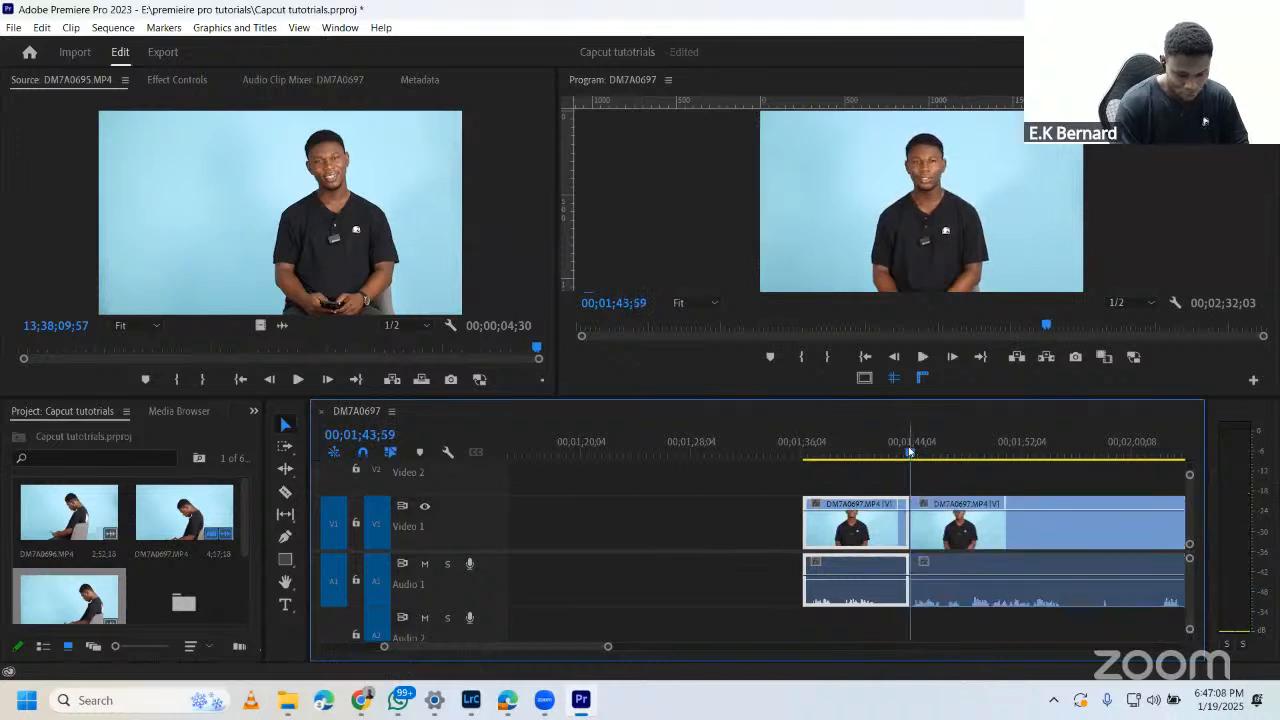
pyautogui.press('Delete')
# Step: Play the remaining clip through the good take and split it at 00;01;55;21 with the Razor tool
pyautogui.press('space')
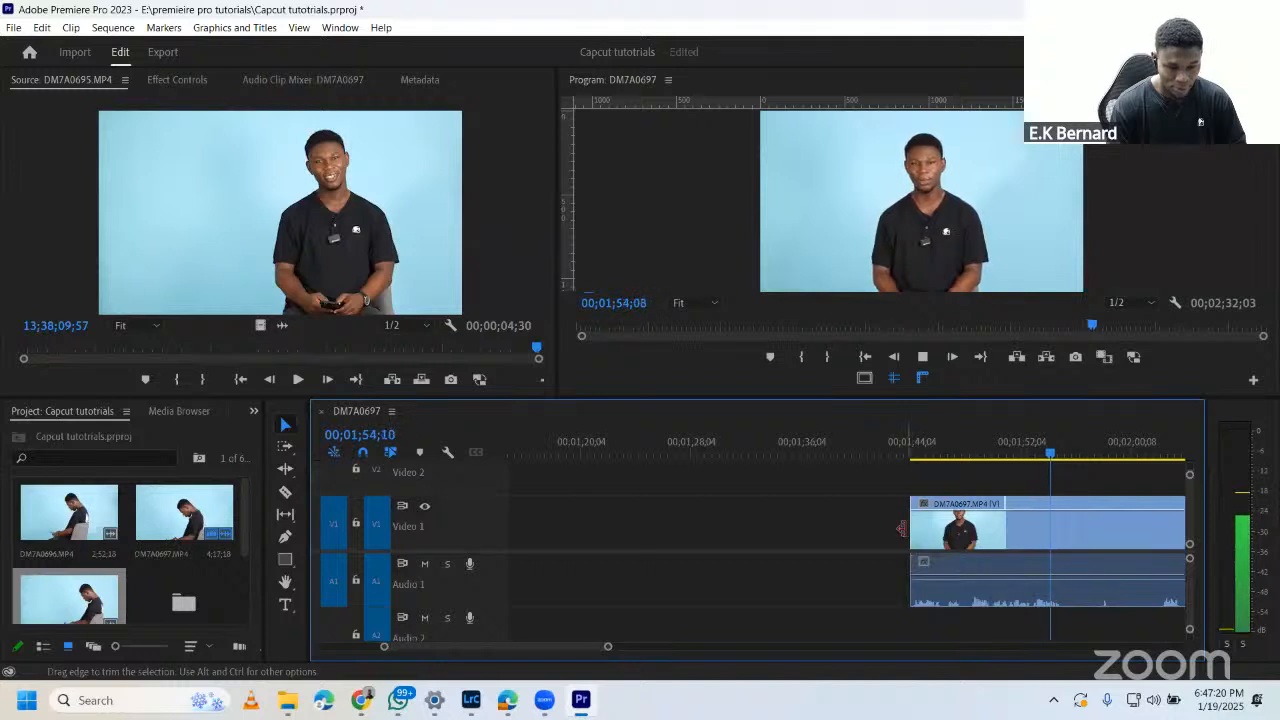
pyautogui.click(941, 540)
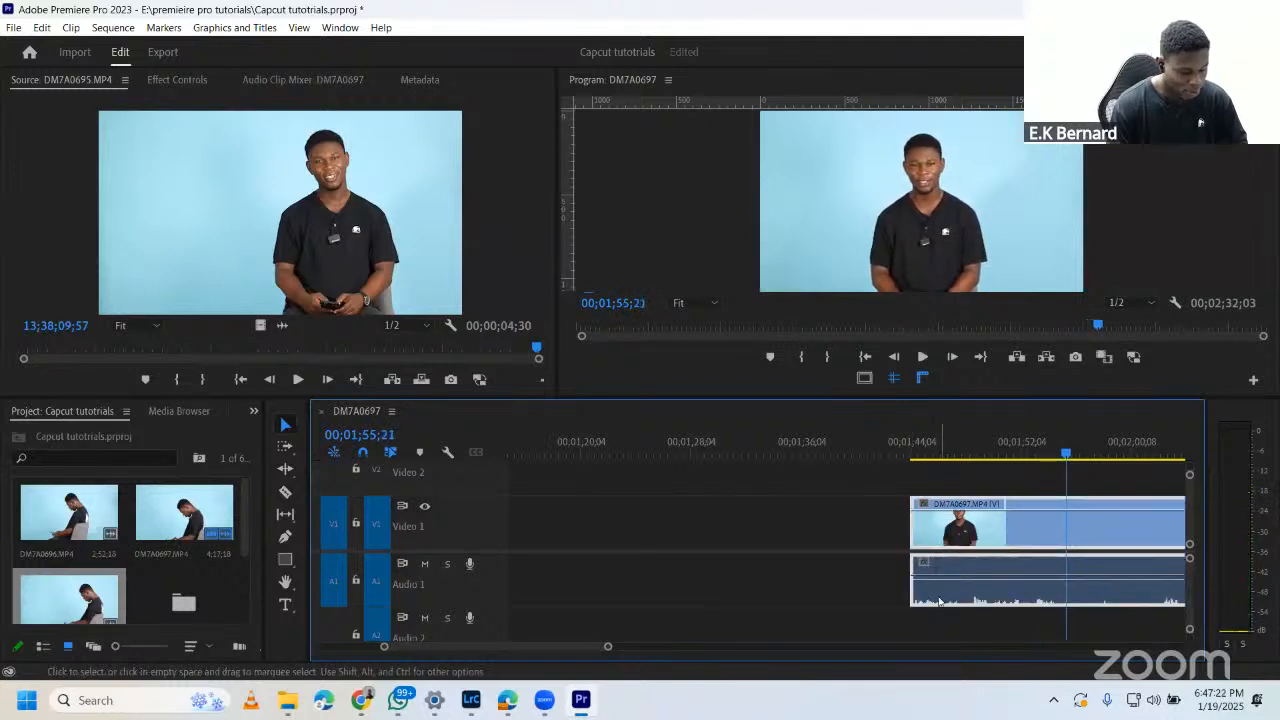
pyautogui.press('c')
pyautogui.click(1063, 538)
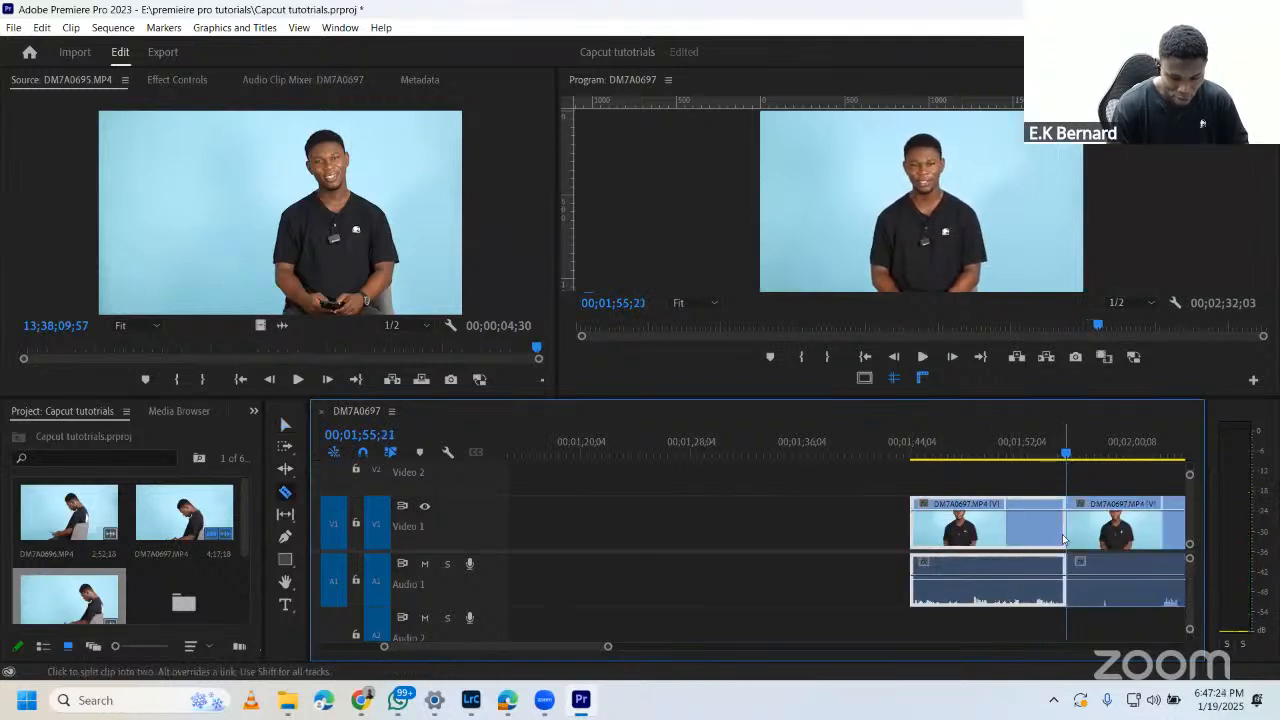
# Step: Slide the split take partway into the gap and ripple delete the space between it and the preceding clips
pyautogui.press('v')
pyautogui.moveTo(1014, 522); pyautogui.dragTo(930, 522)
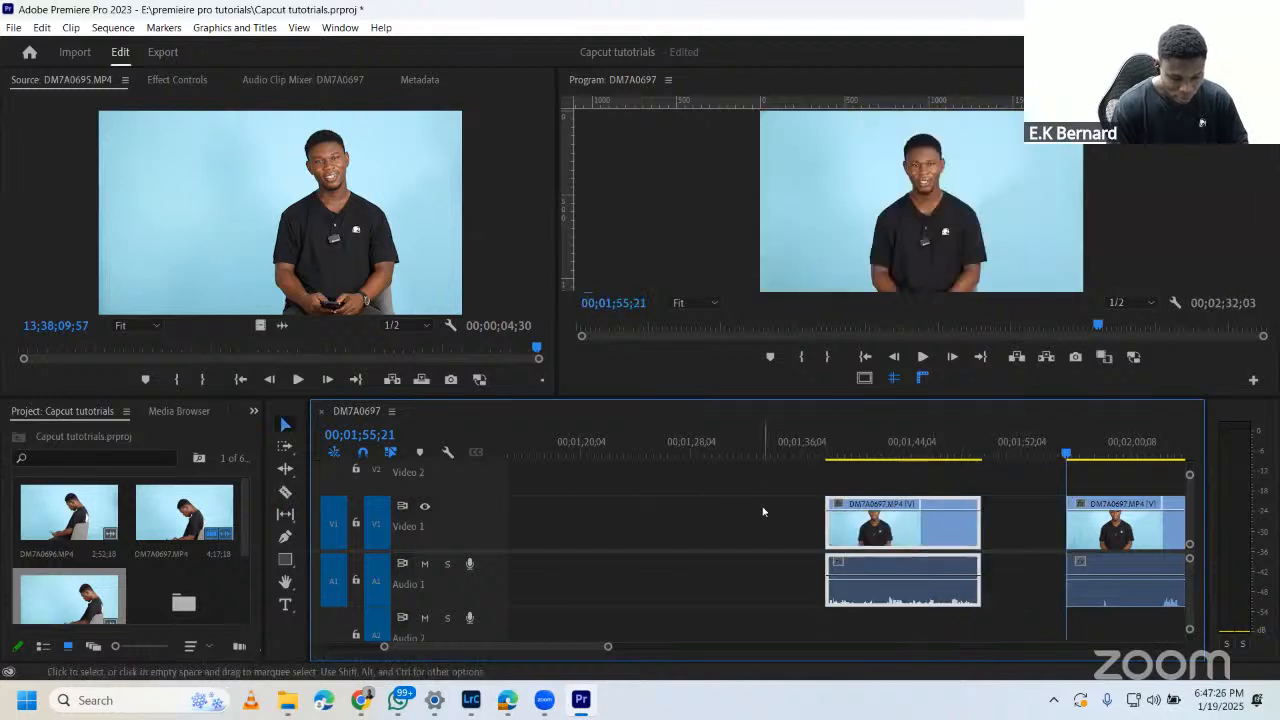
pyautogui.click(766, 517)
pyautogui.press('Delete')
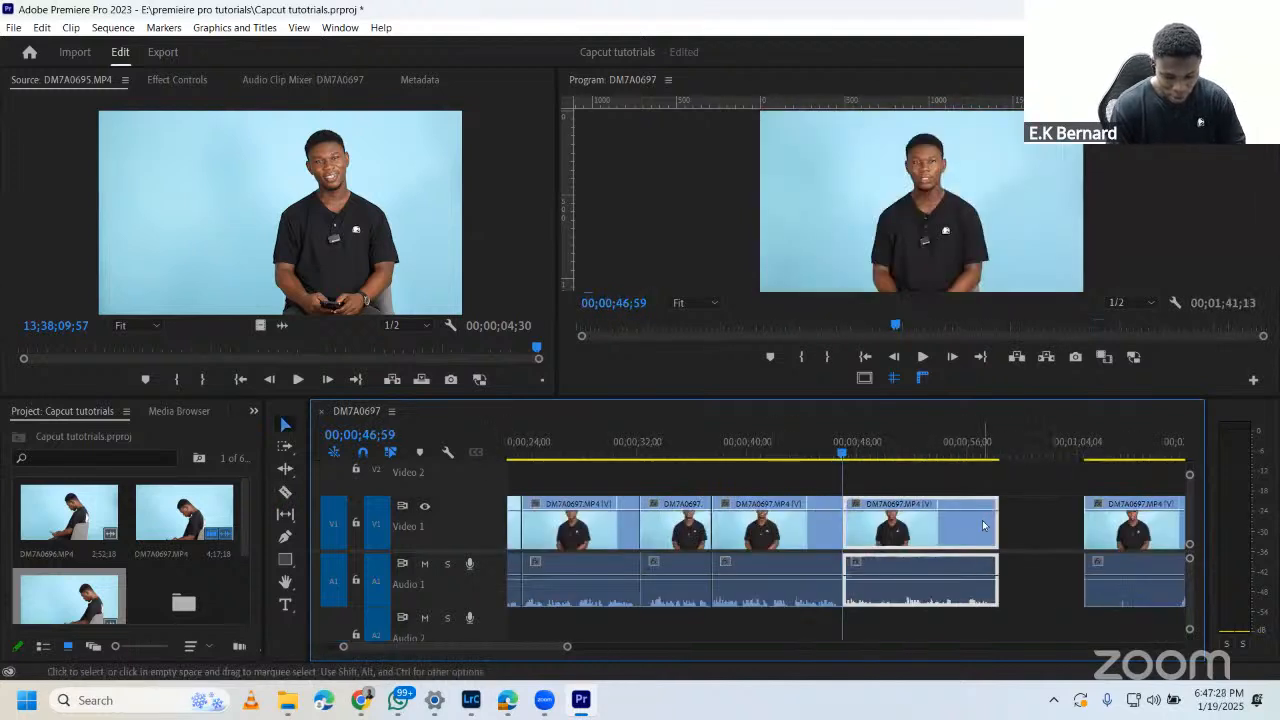
# Step: Play through the last clip to find the start of the good take and split it at 00;01;17;12
pyautogui.press('space')
pyautogui.press('-')
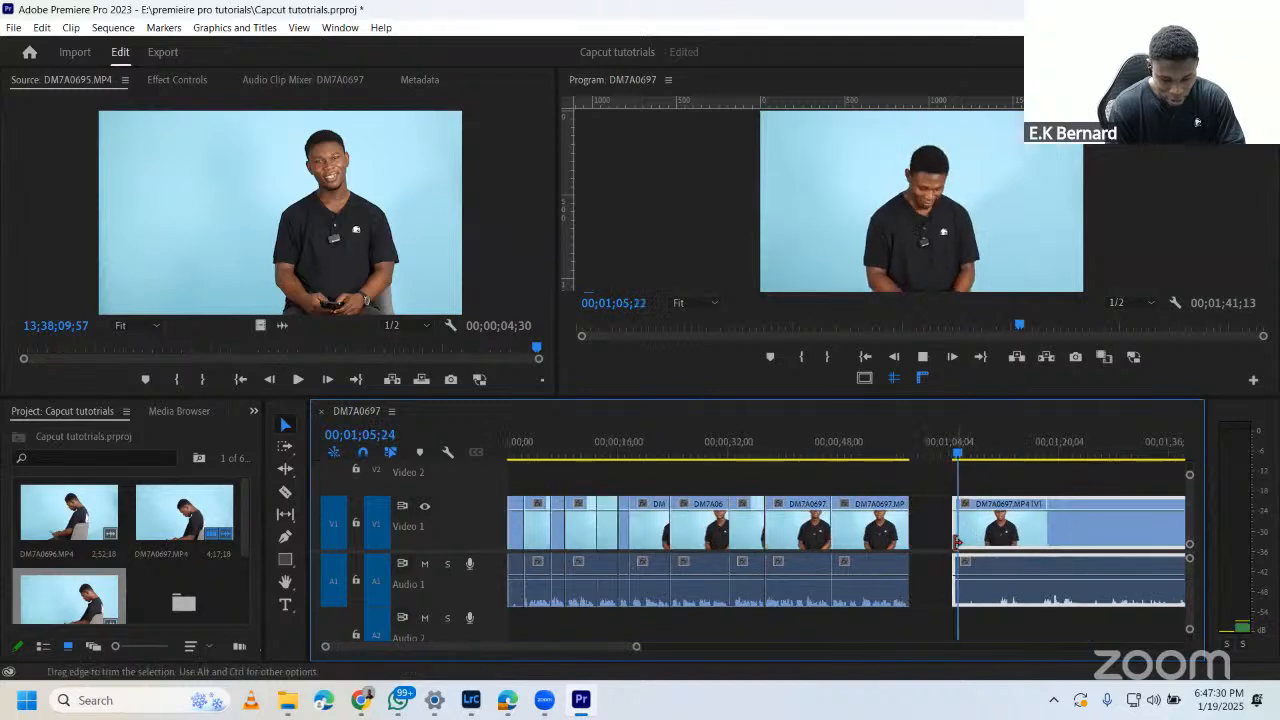
pyautogui.click(788, 453)
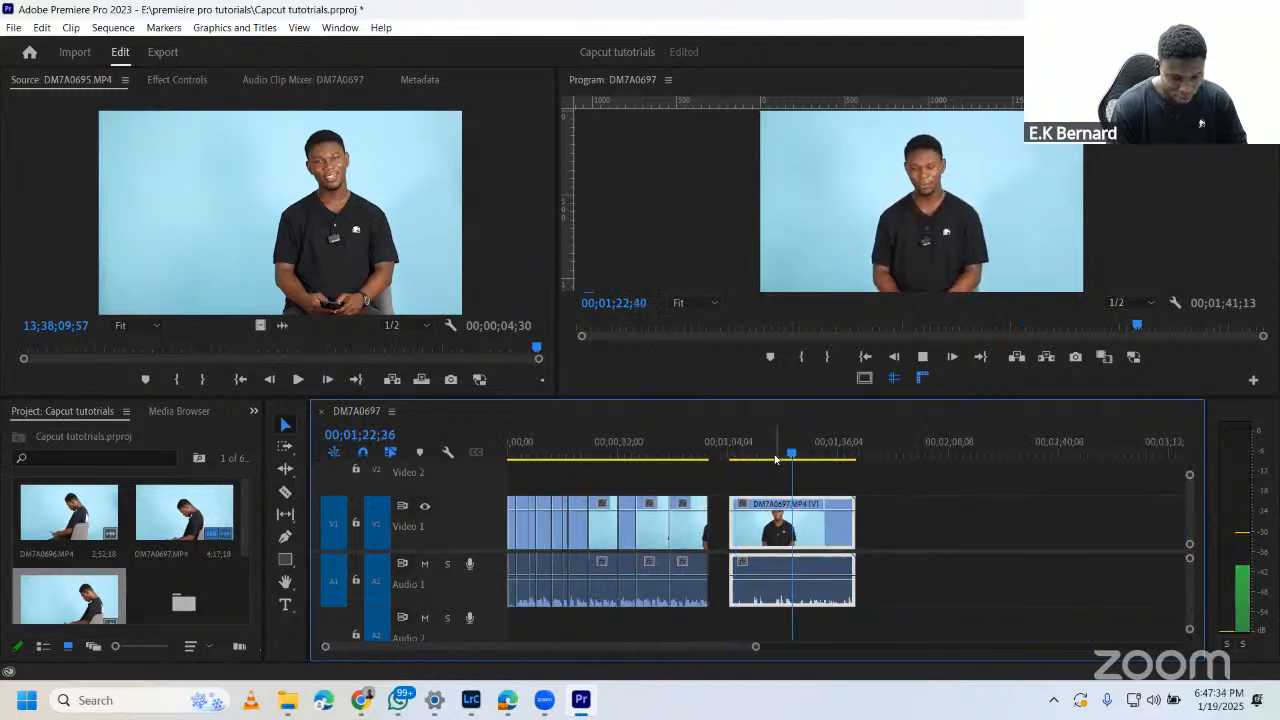
pyautogui.moveTo(788, 453); pyautogui.dragTo(766, 453)
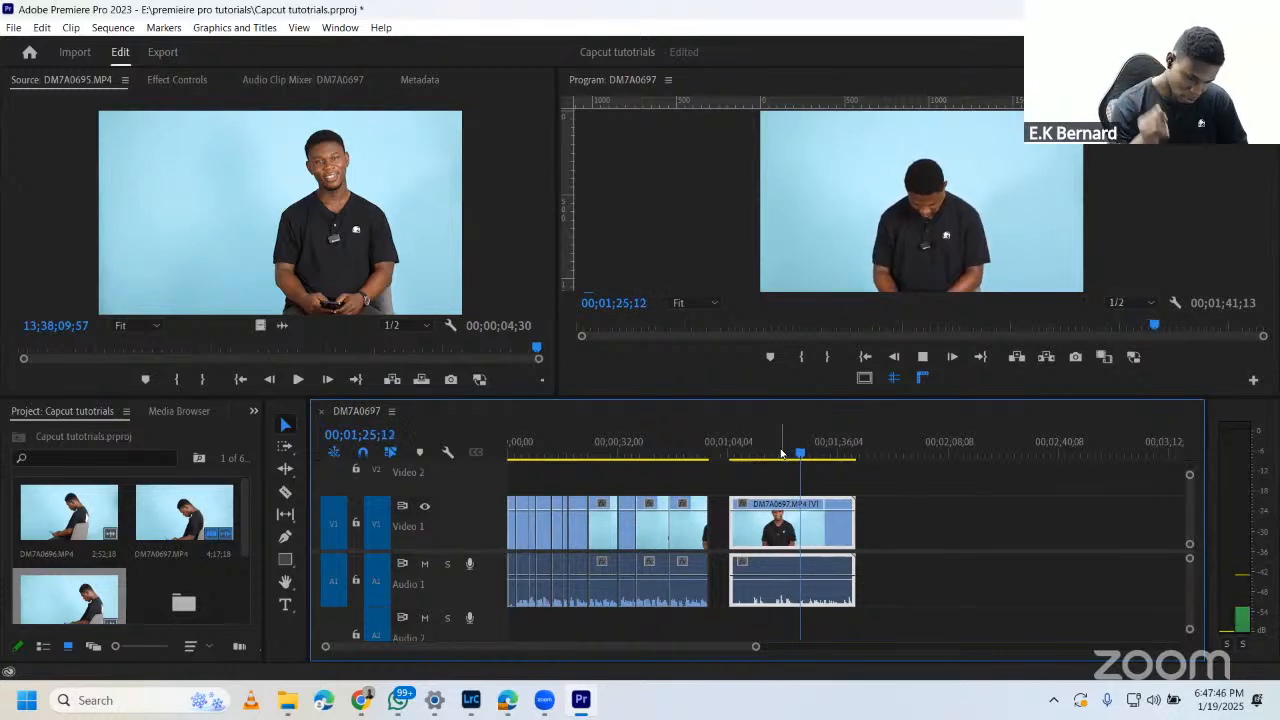
pyautogui.scroll(2, 781, 453)
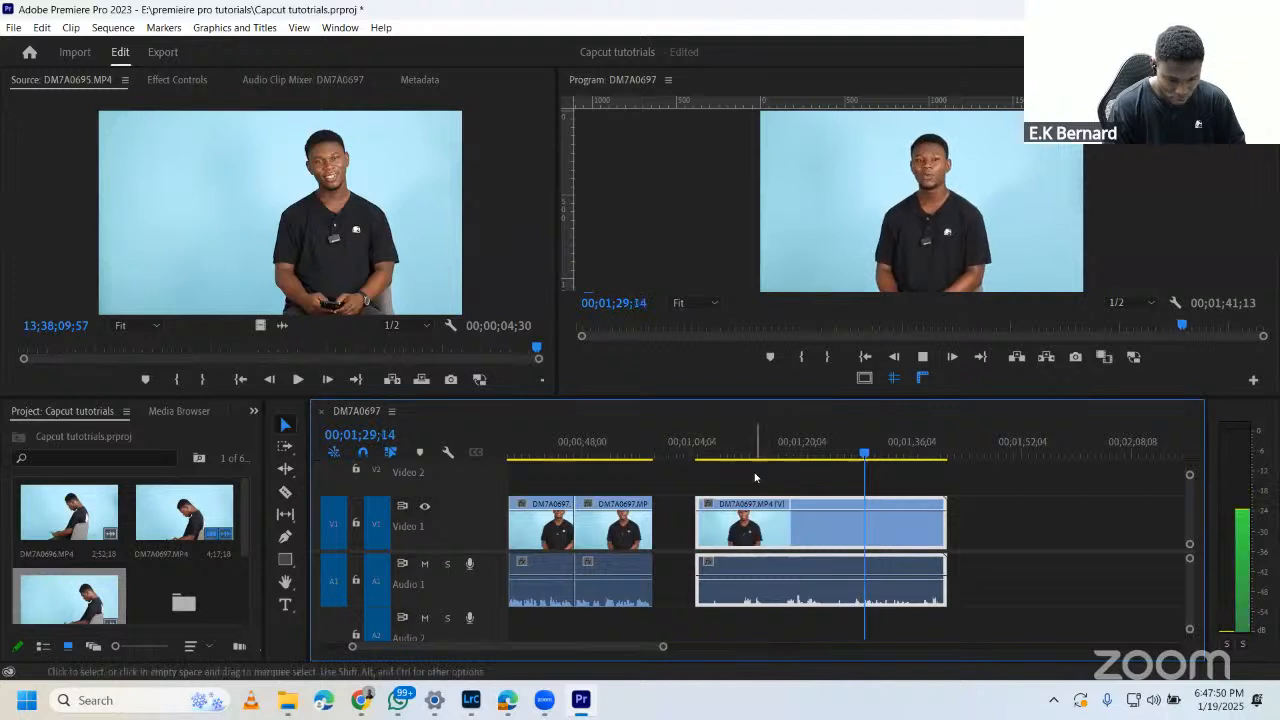
pyautogui.click(787, 454)
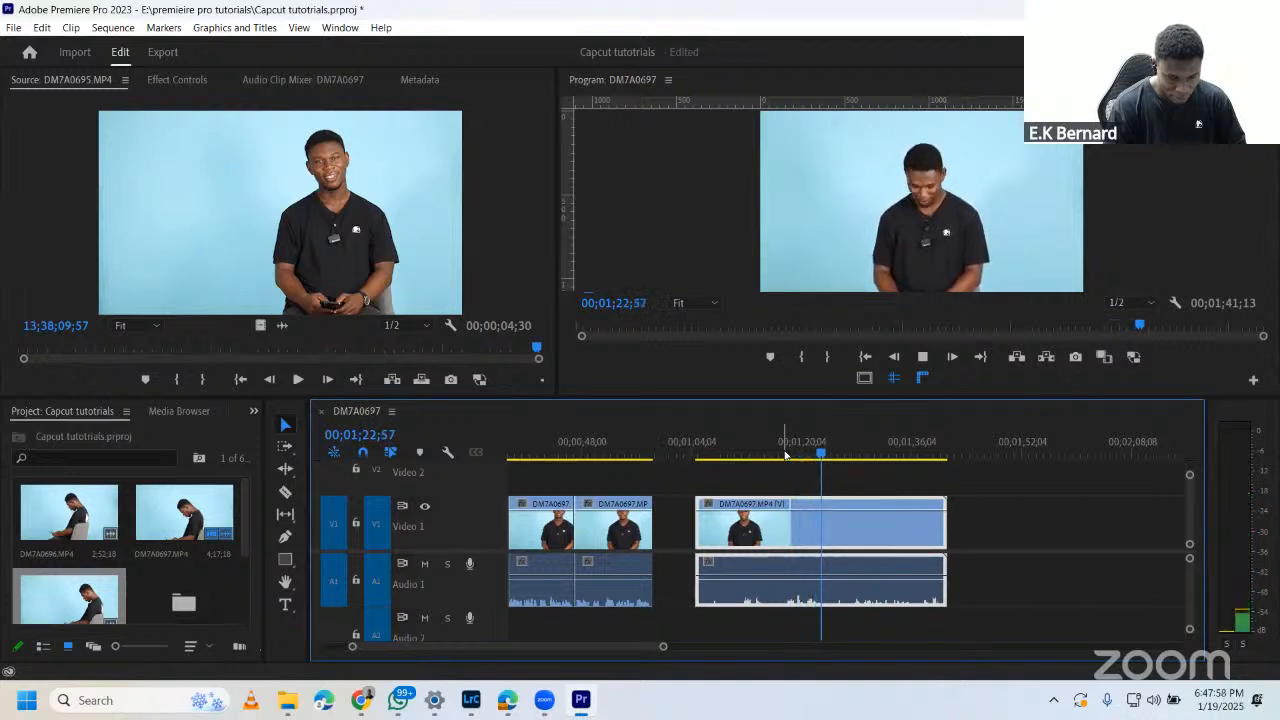
pyautogui.click(783, 454)
pyautogui.hotkey('ctrl', 'k')
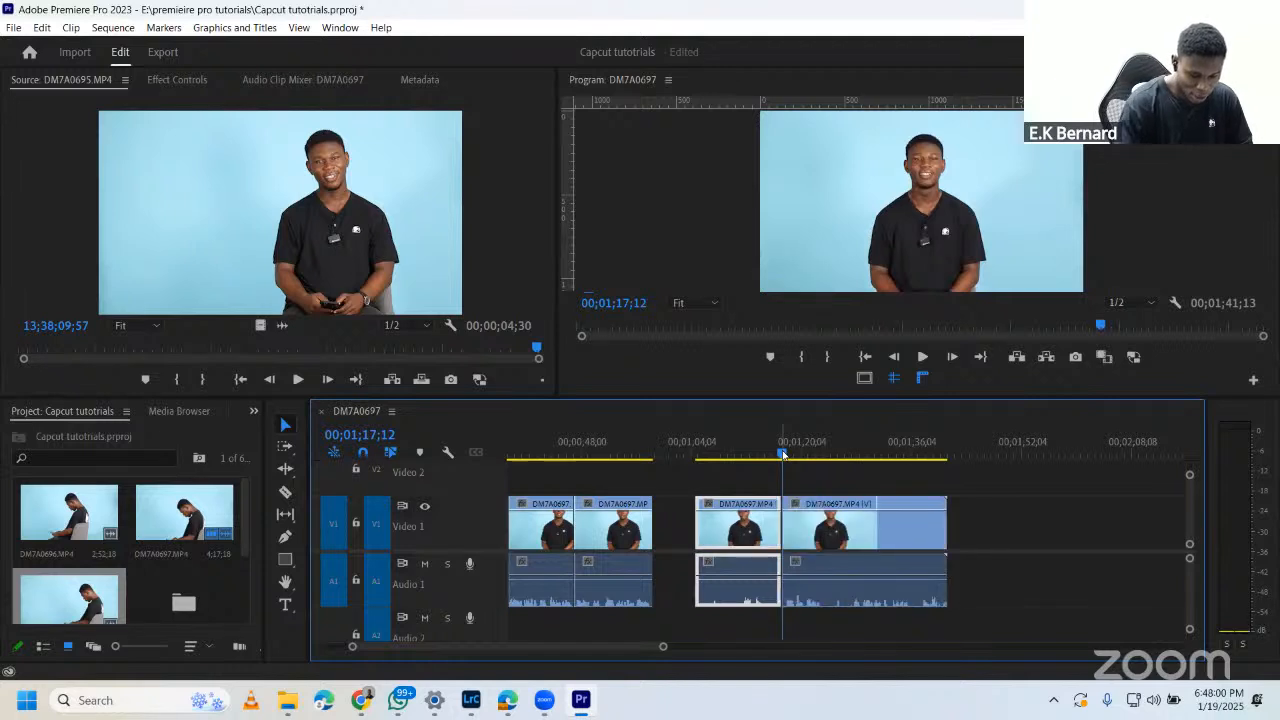
# Step: Delete the section before the 00;01;17;12 split and ripple delete the gap so the last clip joins the preceding one
pyautogui.press('Delete')
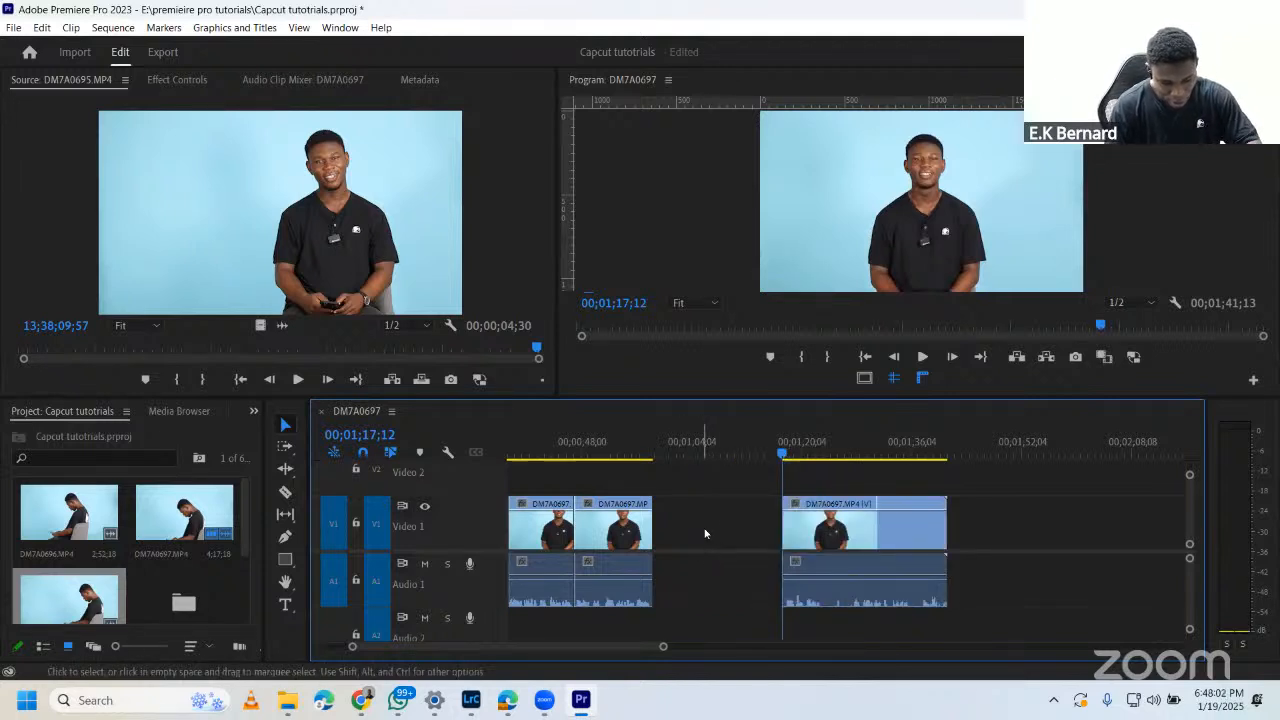
pyautogui.click(712, 518)
pyautogui.press('Delete')
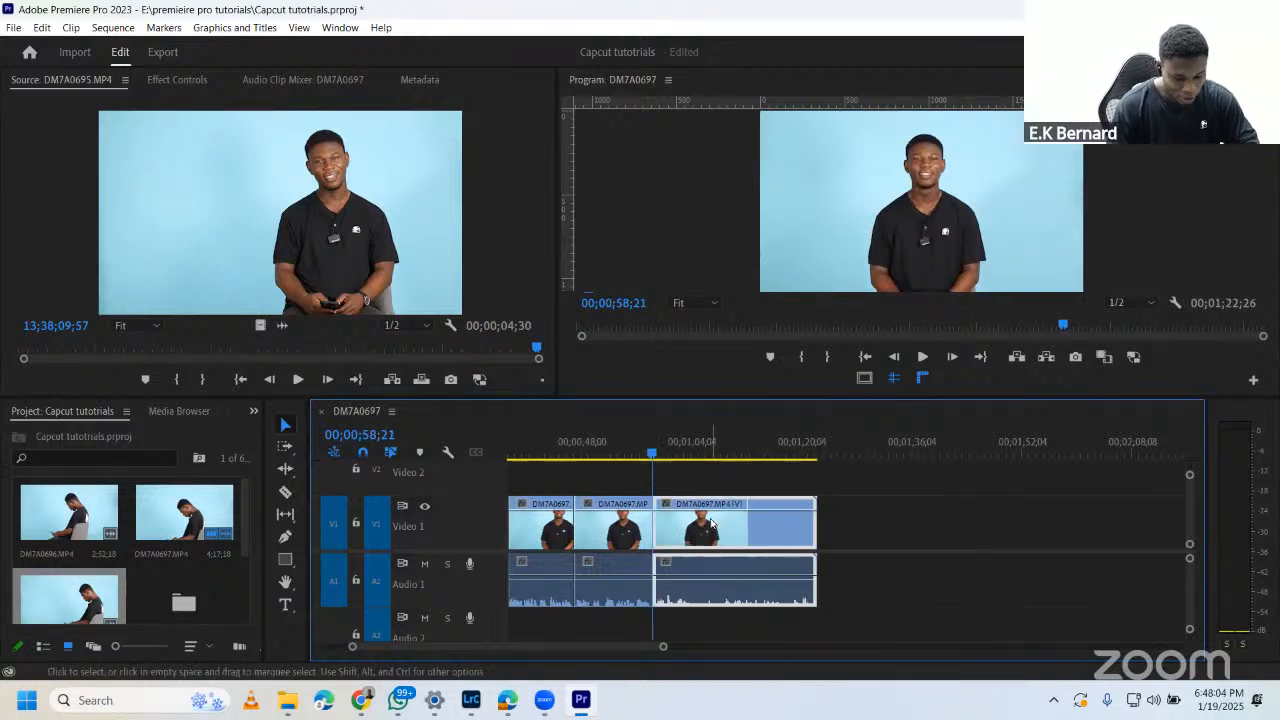
# Step: Return to the start of the sequence and scrub through the first clips to check the joined takes
pyautogui.press('-')
pyautogui.press('-')
pyautogui.press('-')
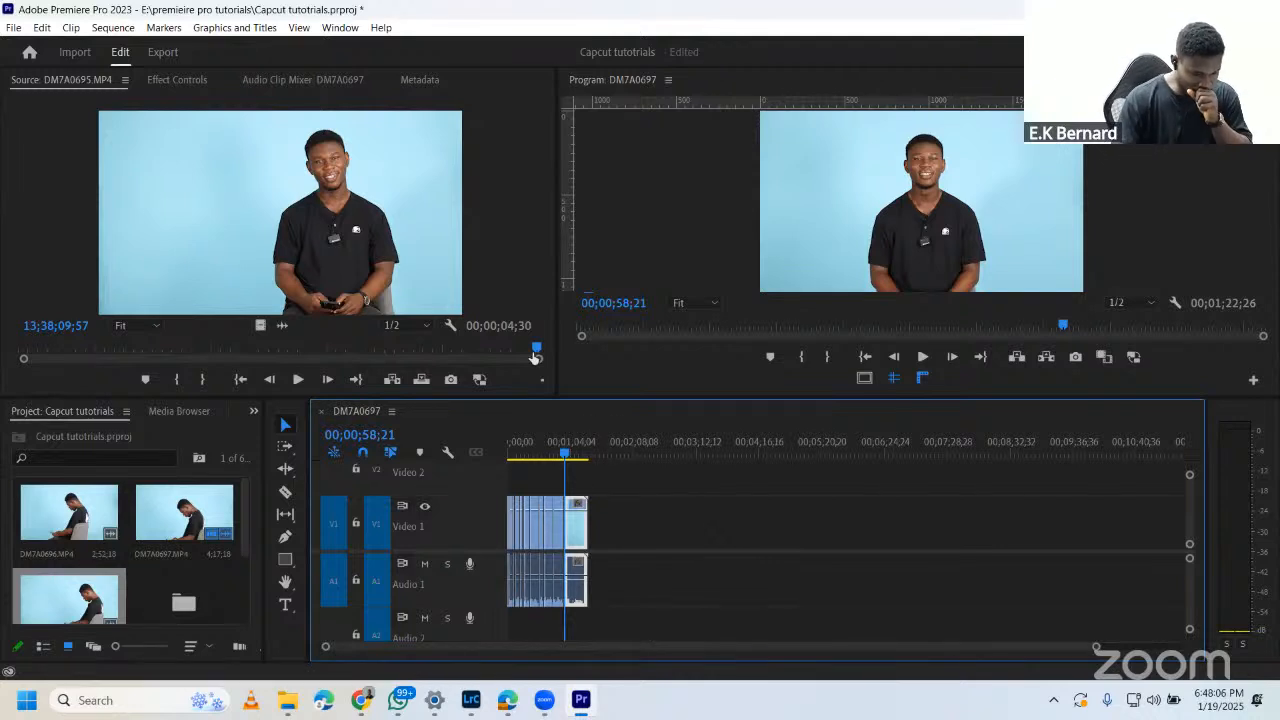
pyautogui.moveTo(546, 458); pyautogui.dragTo(423, 463)
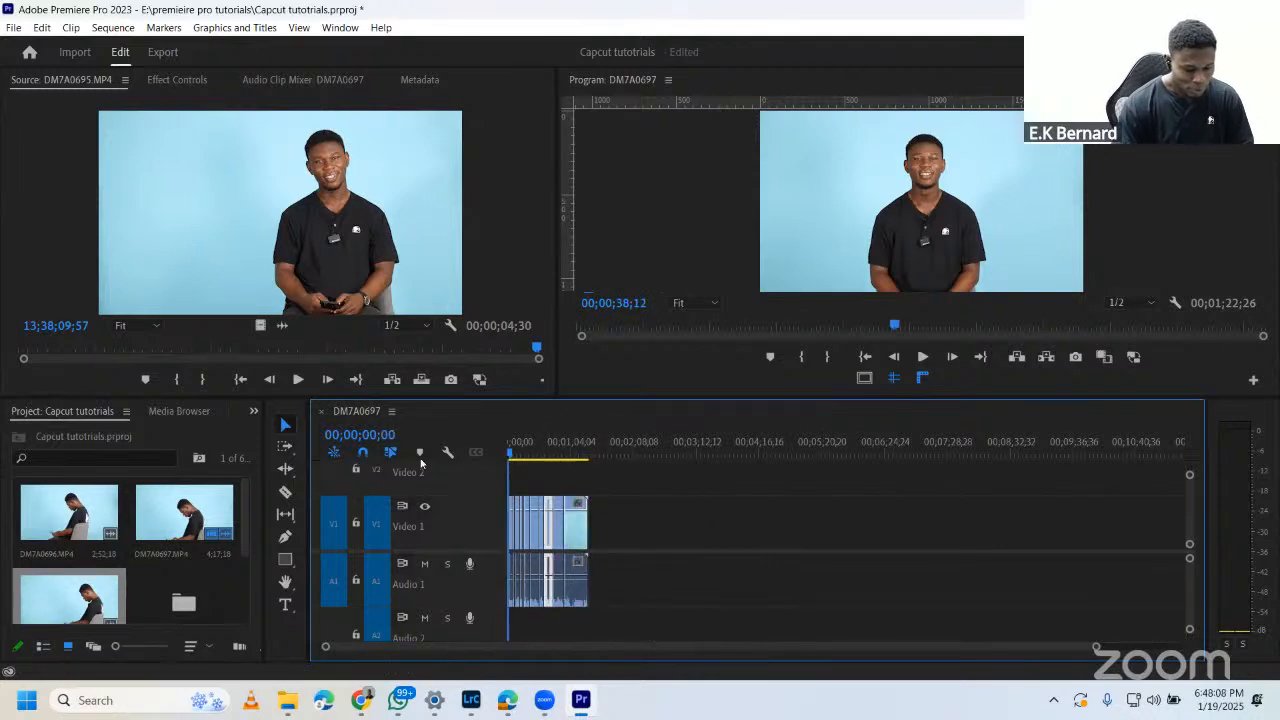
pyautogui.press('=')
pyautogui.press('=')
pyautogui.press('=')
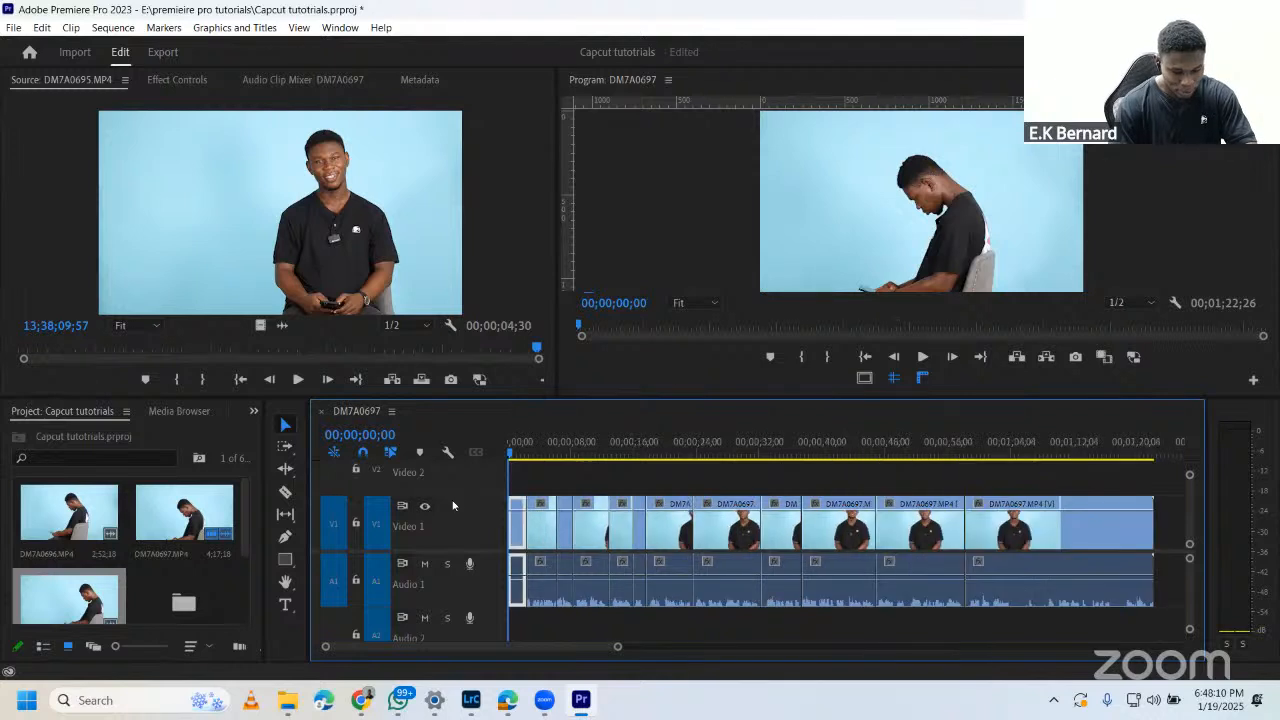
pyautogui.press('-')
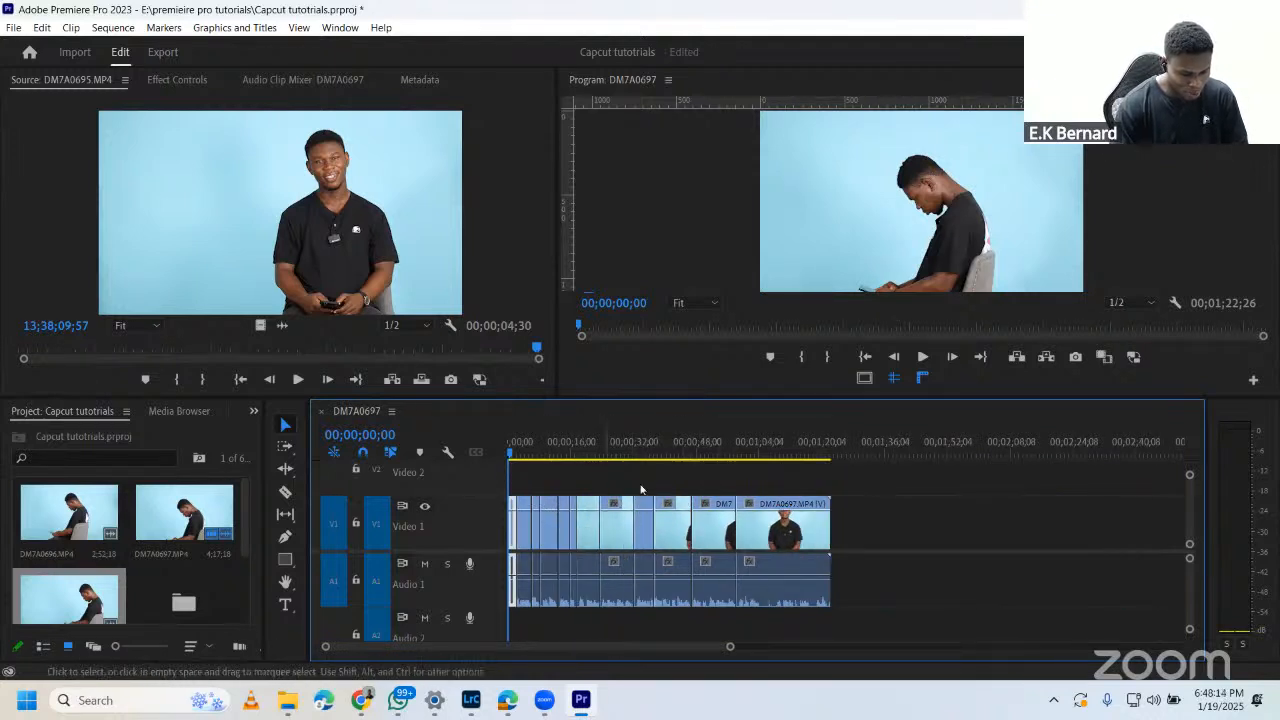
pyautogui.moveTo(596, 455); pyautogui.dragTo(540, 455)
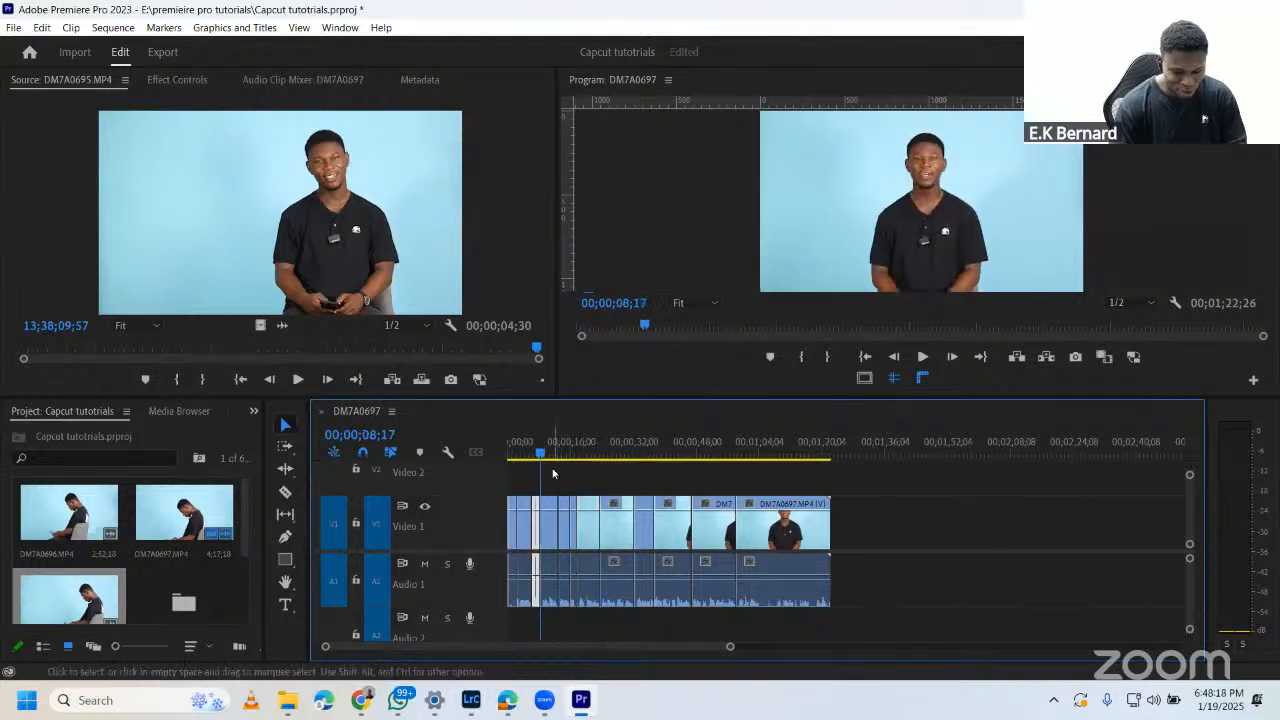
# Step: Step through the next edit points, return to the sequence start and inspect the first clips up close
pyautogui.press('Down')
pyautogui.press('Down')
pyautogui.moveTo(545, 452); pyautogui.dragTo(499, 447)
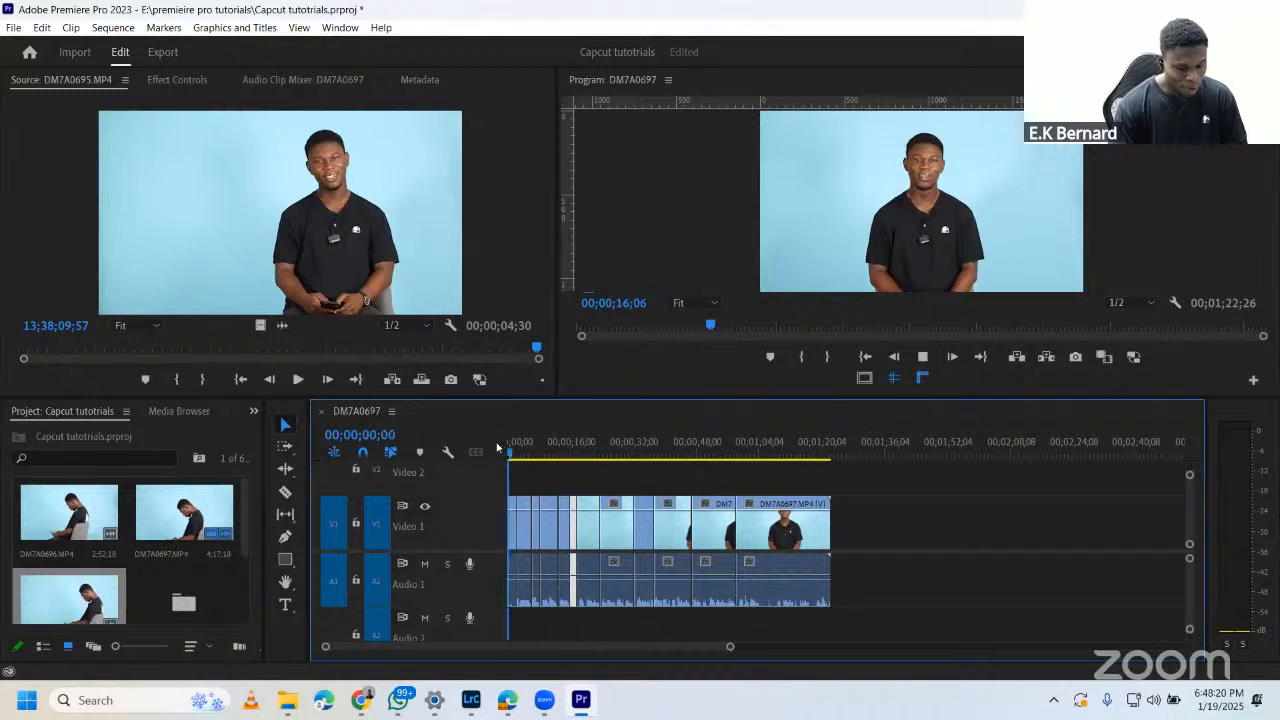
pyautogui.press('=')
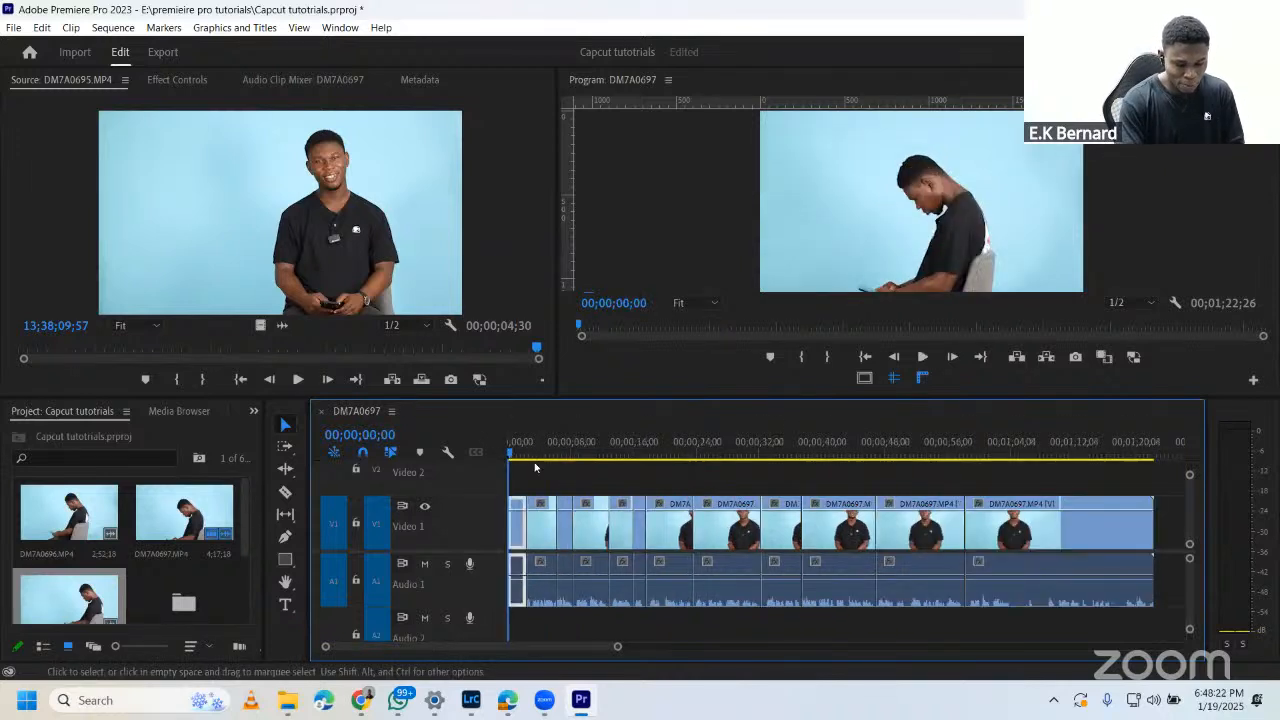
pyautogui.press('=')
pyautogui.press('=')
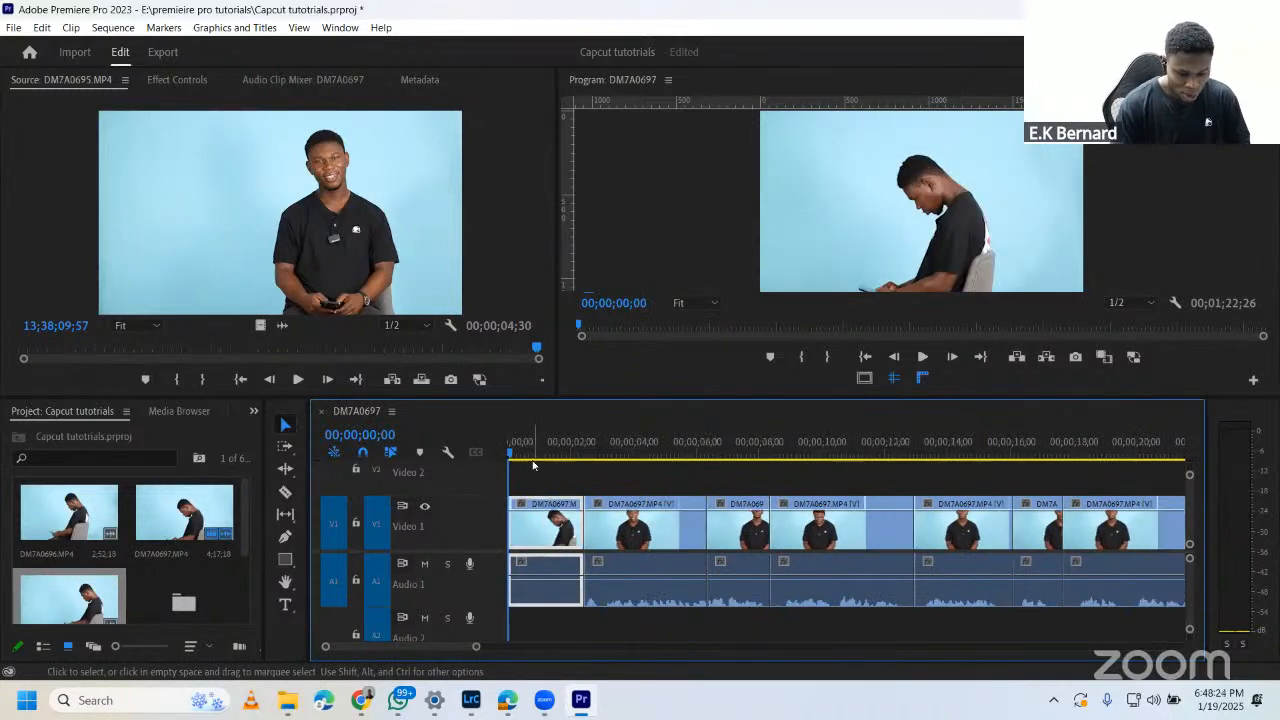
pyautogui.press('-')
pyautogui.press('-')
pyautogui.press('-')
pyautogui.press('-')
# Step: Check frames at the sequence's end and in its middle, and return to the start of the sequence
pyautogui.click(670, 454)
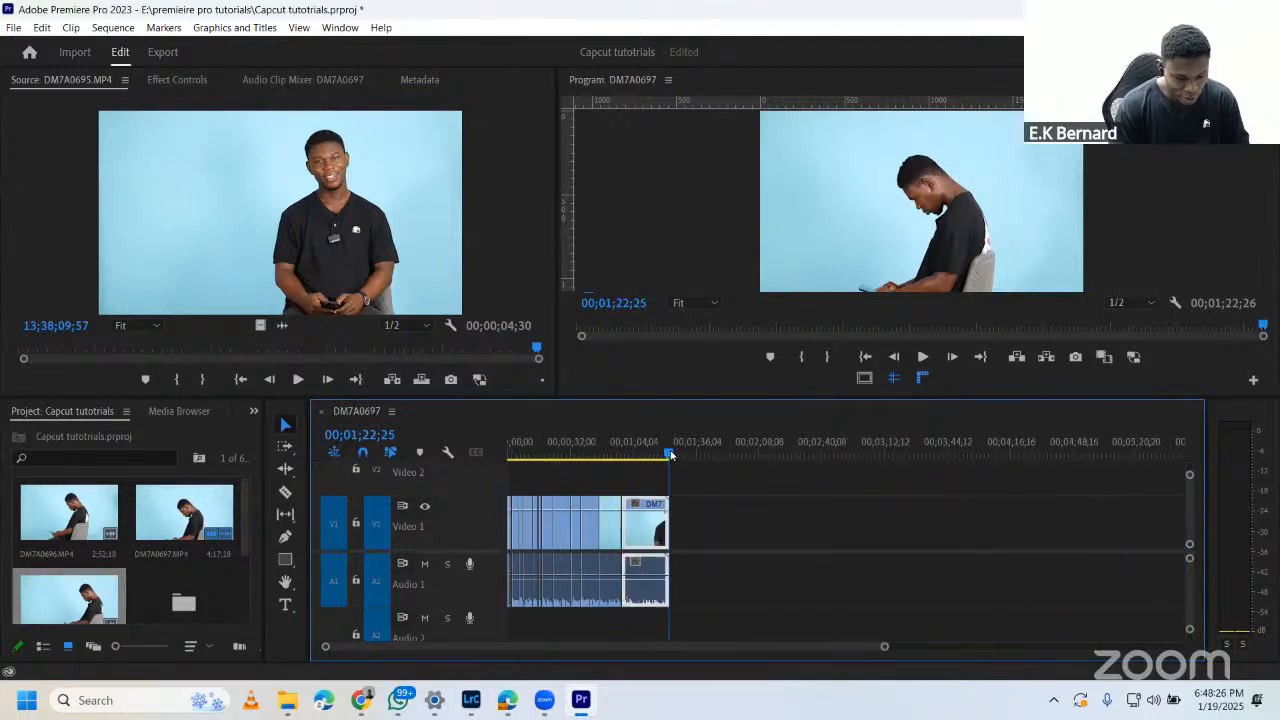
pyautogui.click(669, 454)
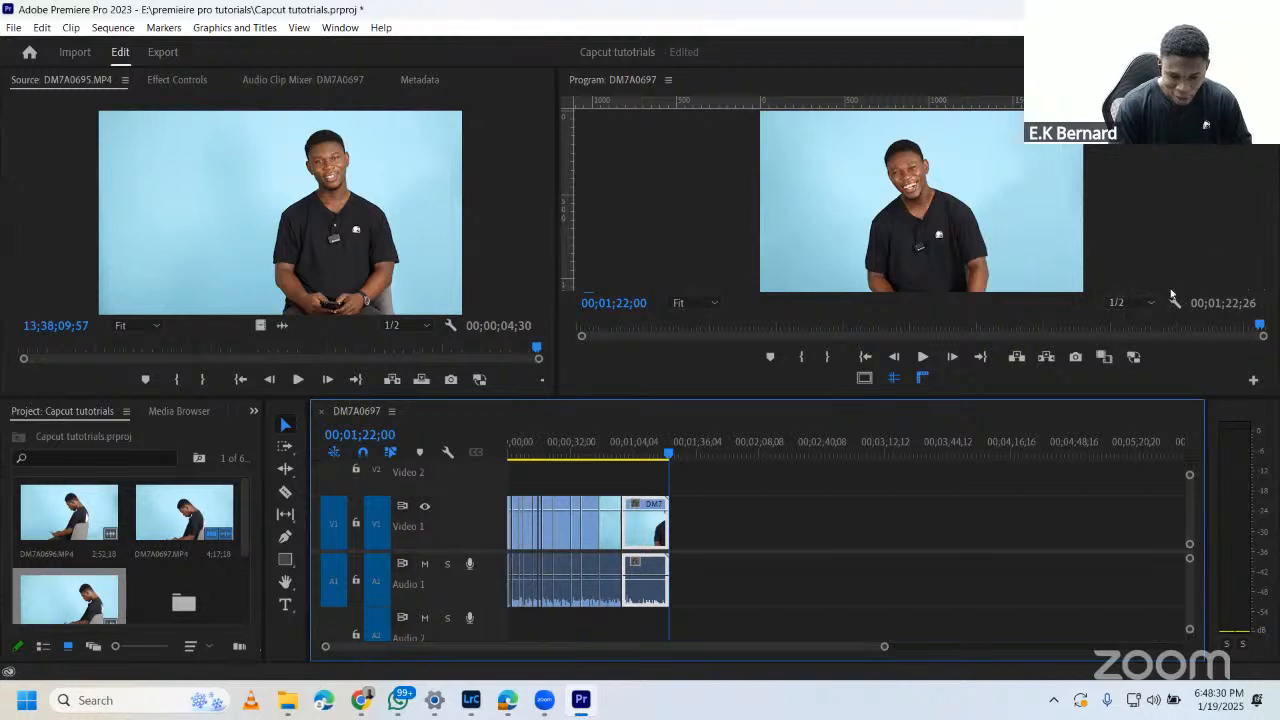
pyautogui.click(601, 454)
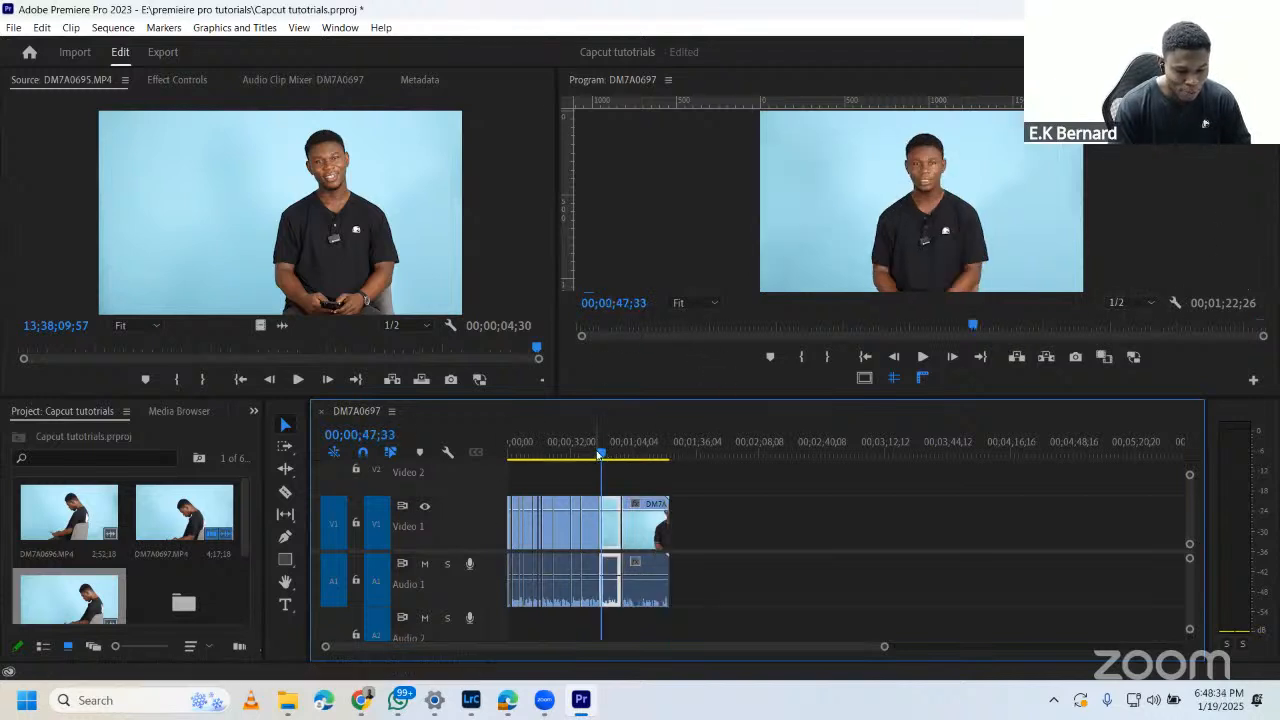
pyautogui.moveTo(601, 454); pyautogui.dragTo(553, 454)
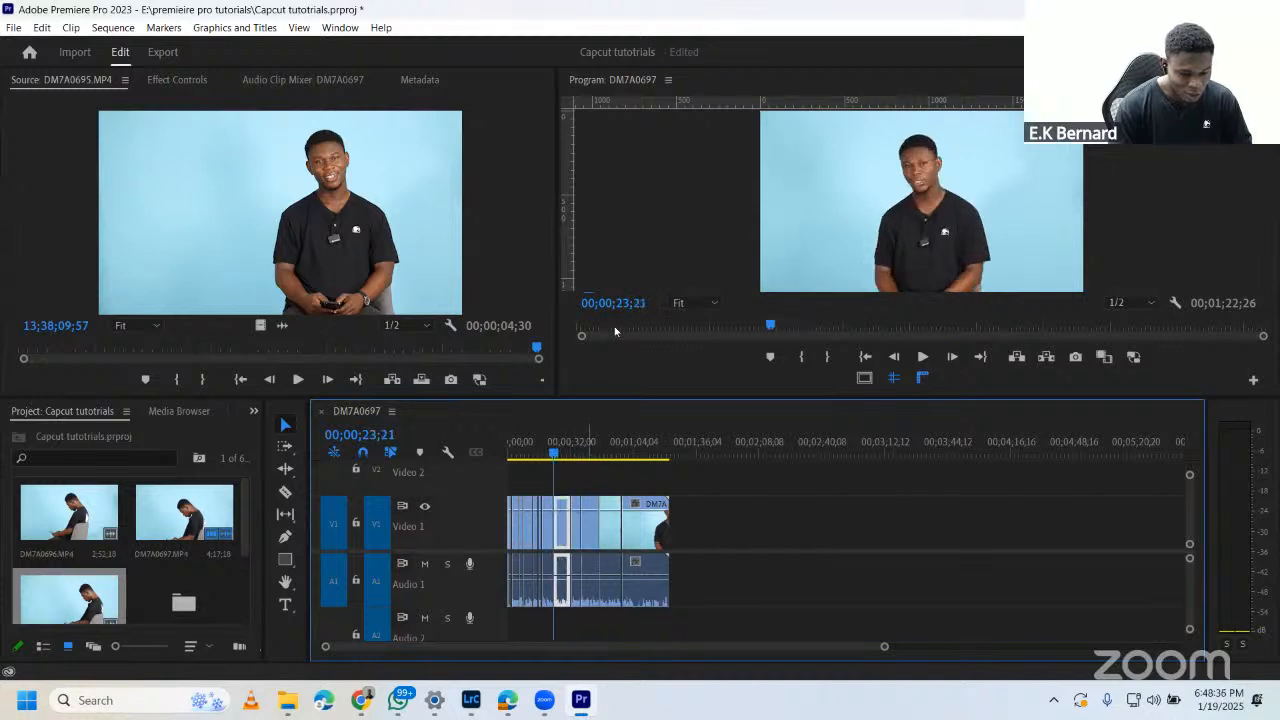
pyautogui.moveTo(622, 303); pyautogui.dragTo(658, 313)
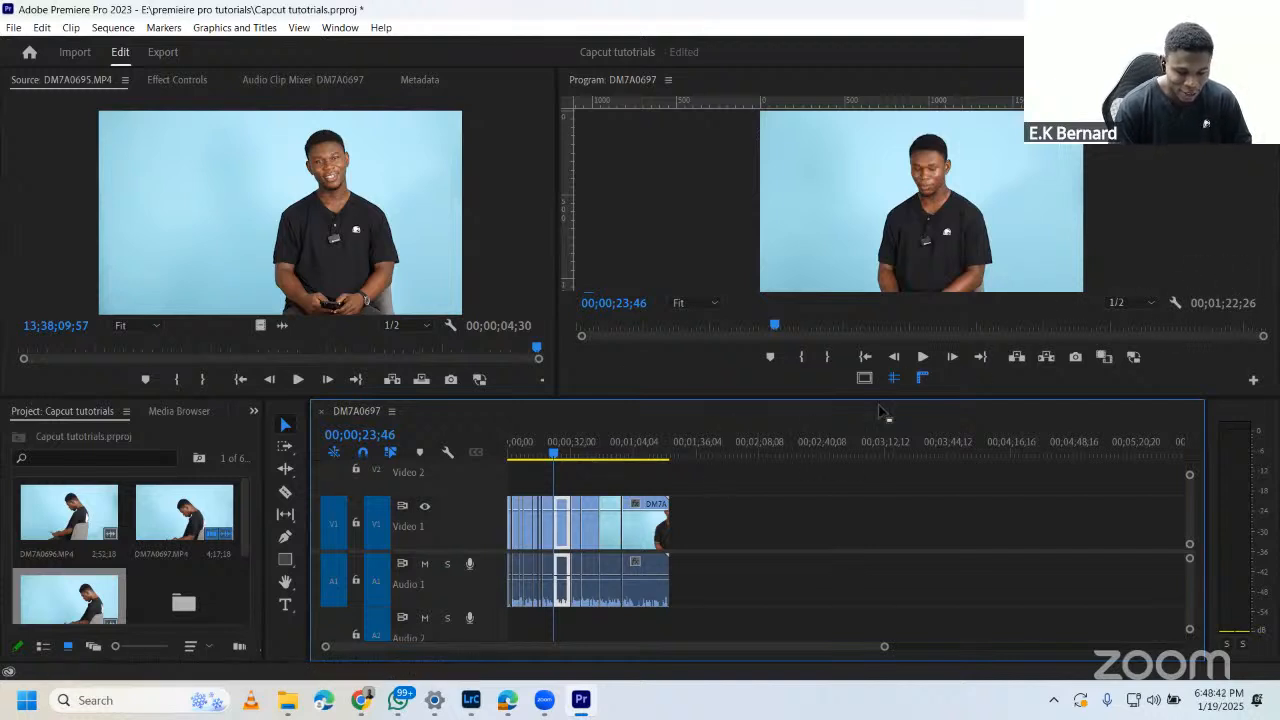
pyautogui.moveTo(553, 454); pyautogui.dragTo(505, 456)
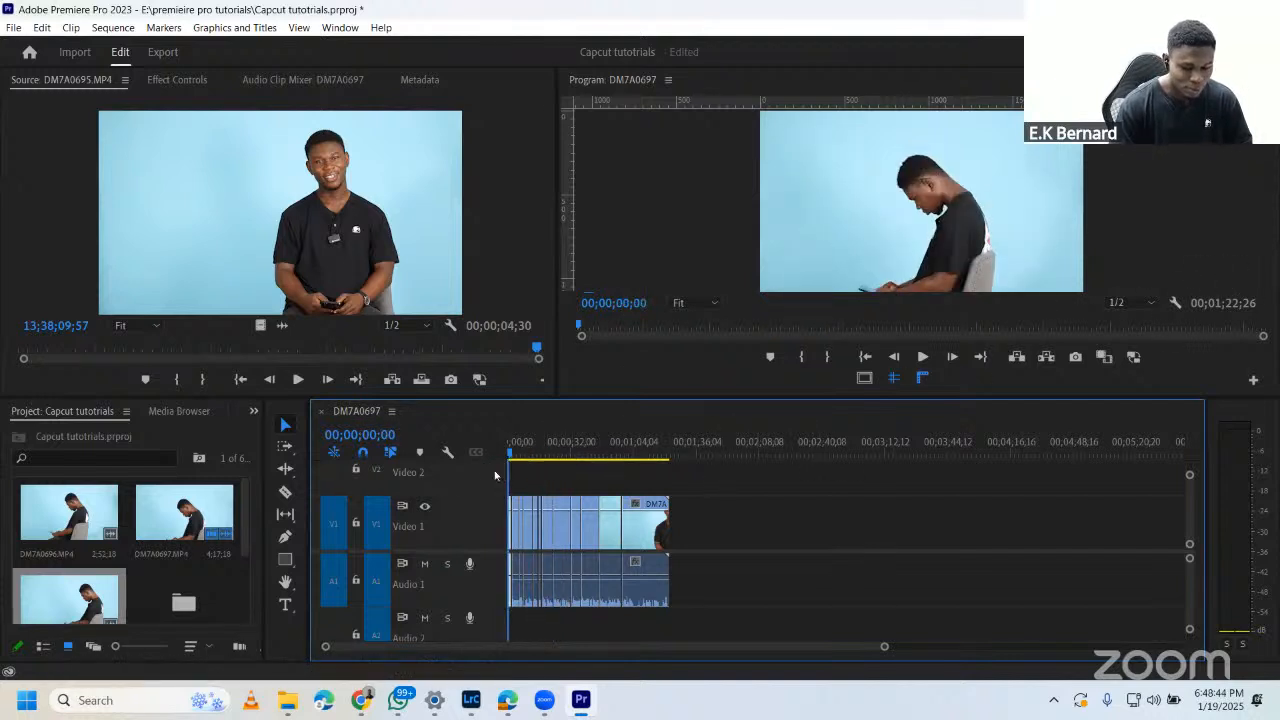
# Step: Try the sequence preview at 1/4, Full and 1/2 playback resolution
pyautogui.click(1122, 301)
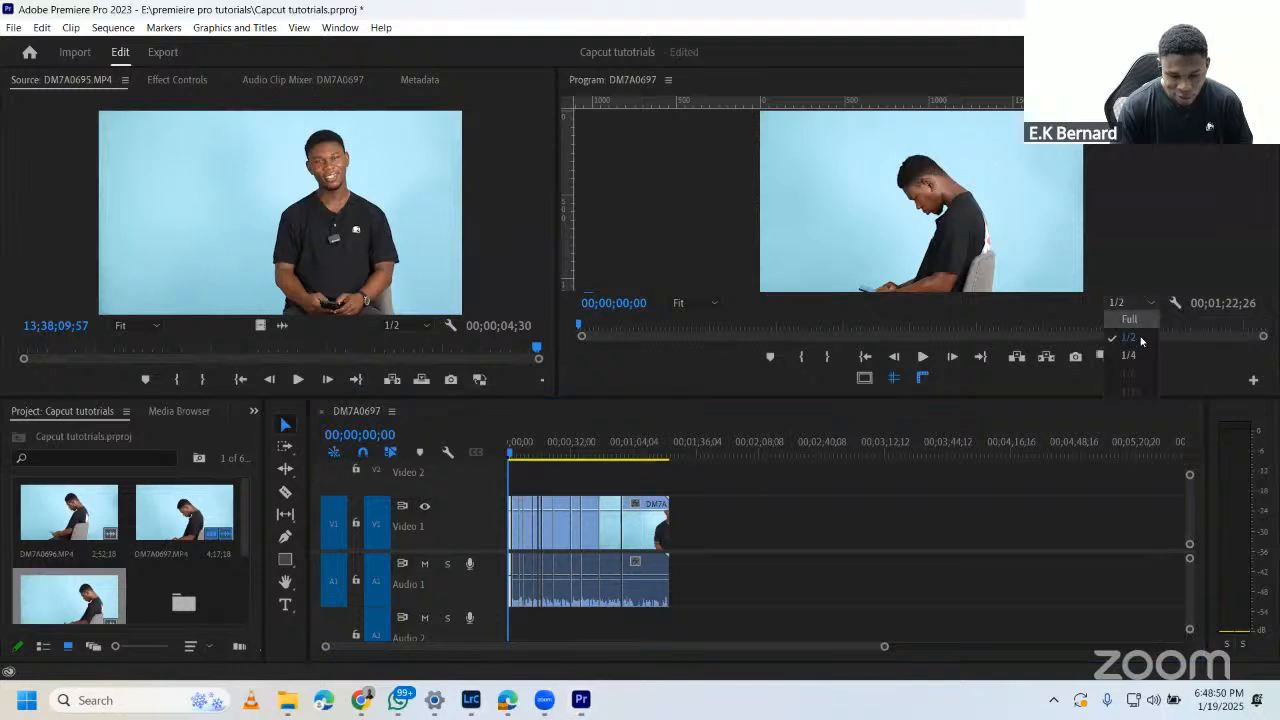
pyautogui.click(1136, 357)
pyautogui.click(1124, 302)
pyautogui.click(1129, 319)
pyautogui.click(1135, 300)
pyautogui.click(1132, 357)
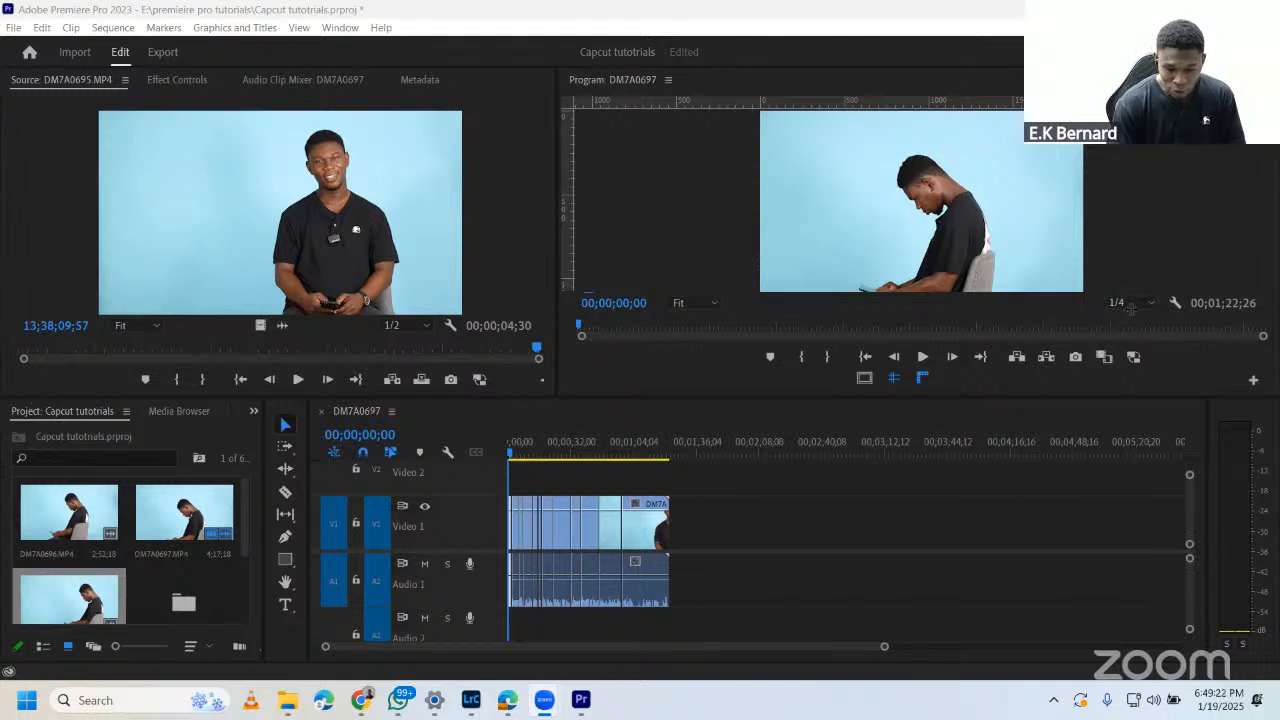
pyautogui.click(1126, 303)
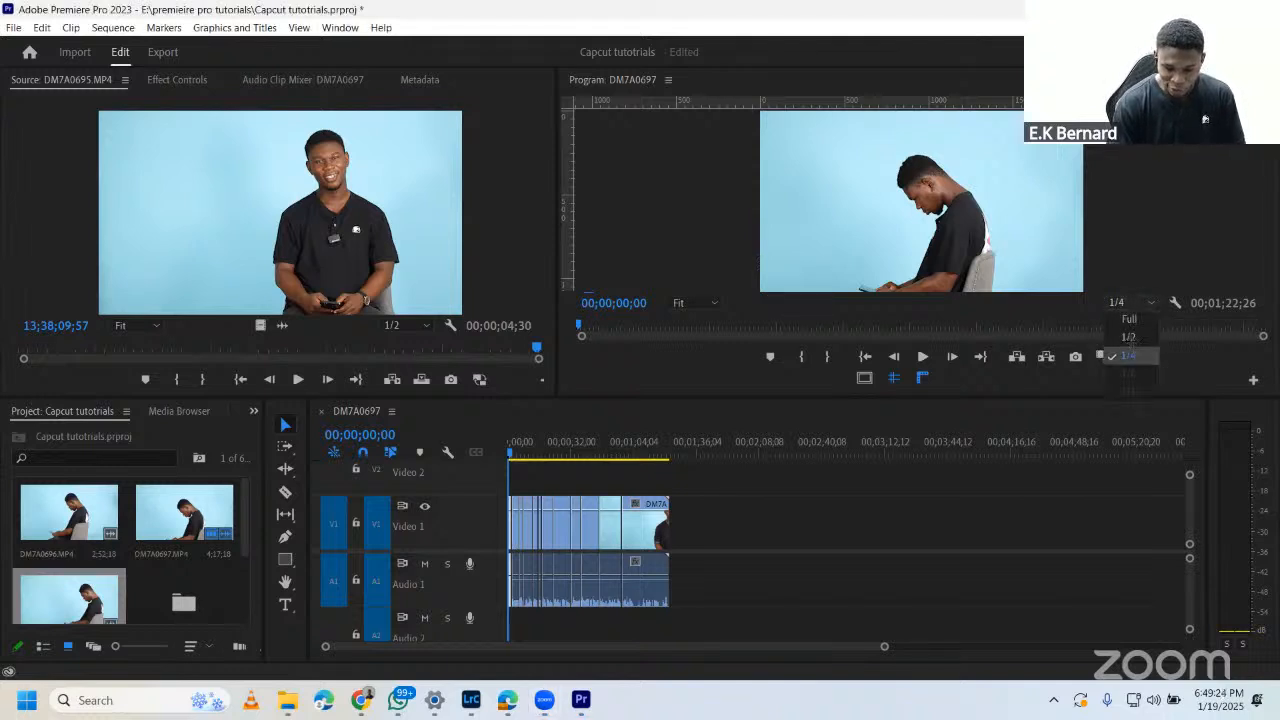
pyautogui.click(1128, 337)
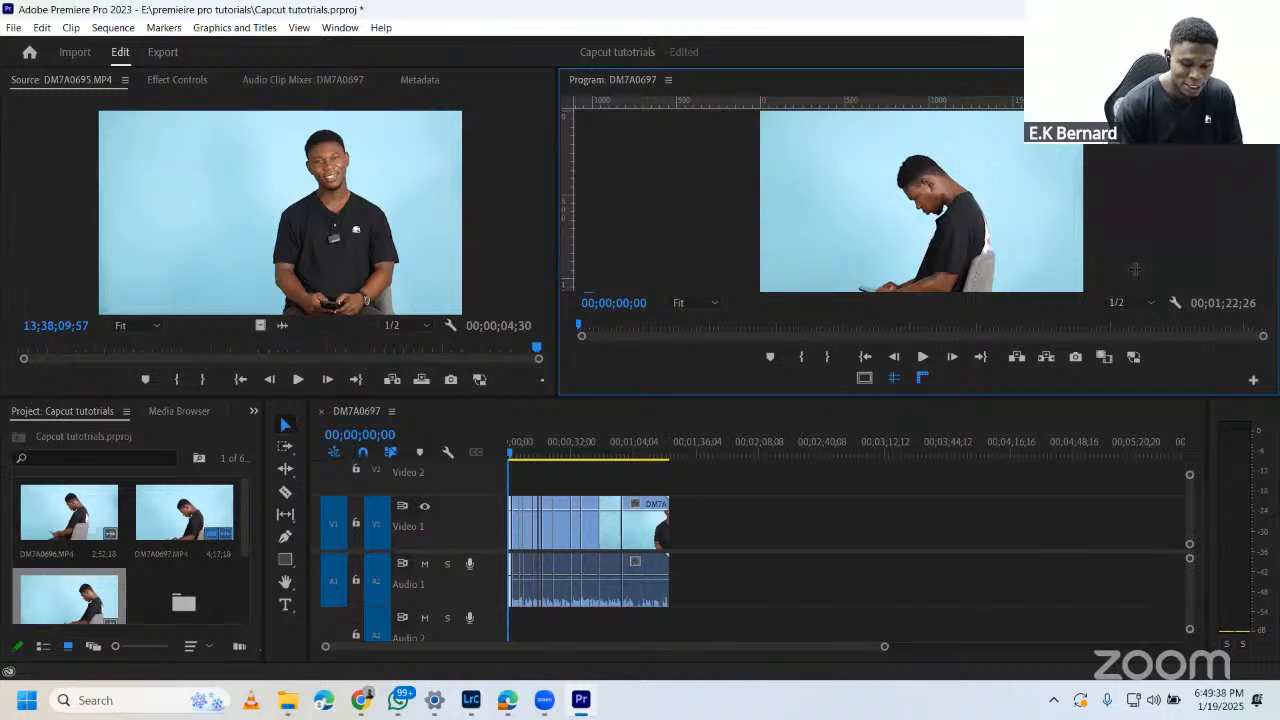
pyautogui.click(1122, 302)
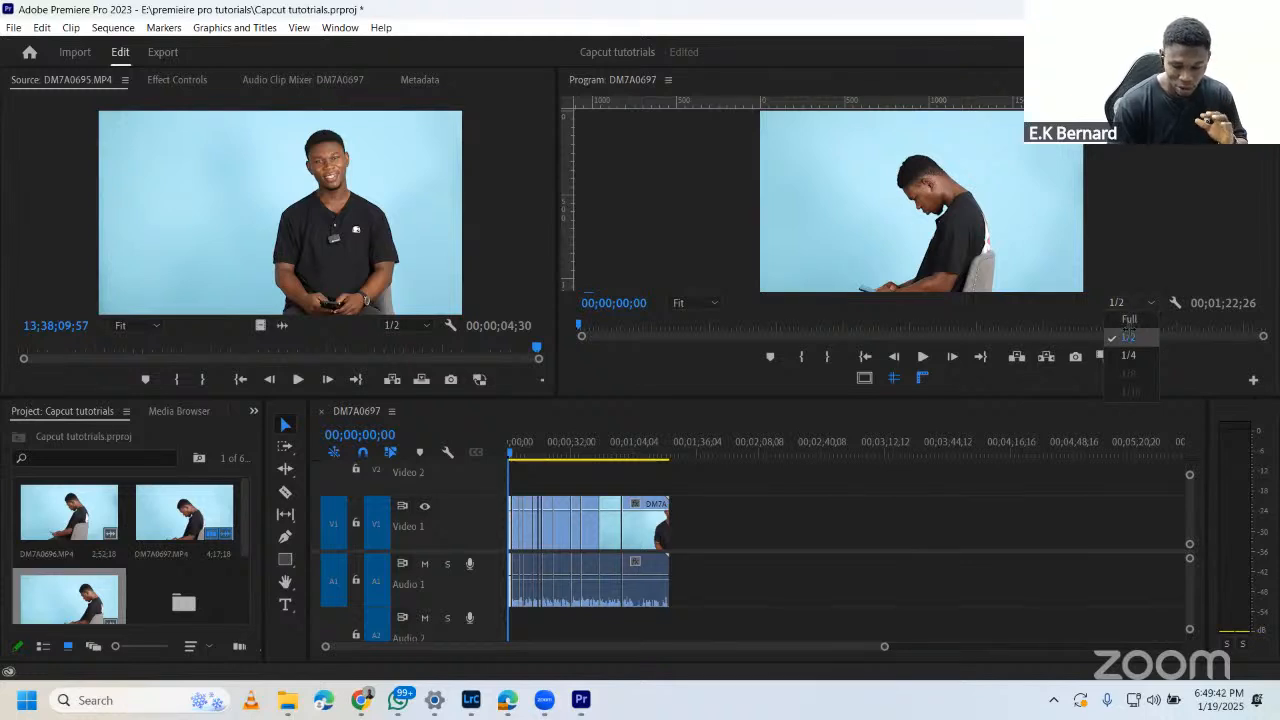
pyautogui.click(1129, 336)
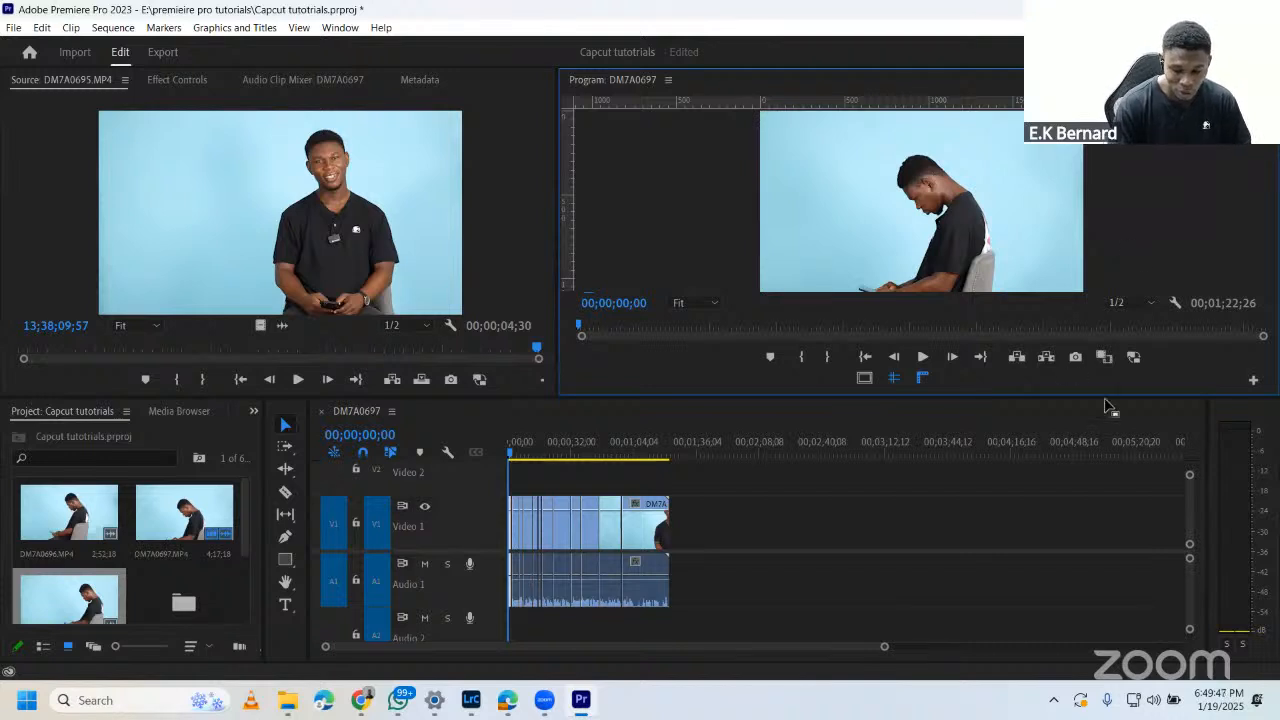
# Step: Set the sequence preview's playback resolution to 1/4 and test playback from the start of the sequence
pyautogui.click(1124, 302)
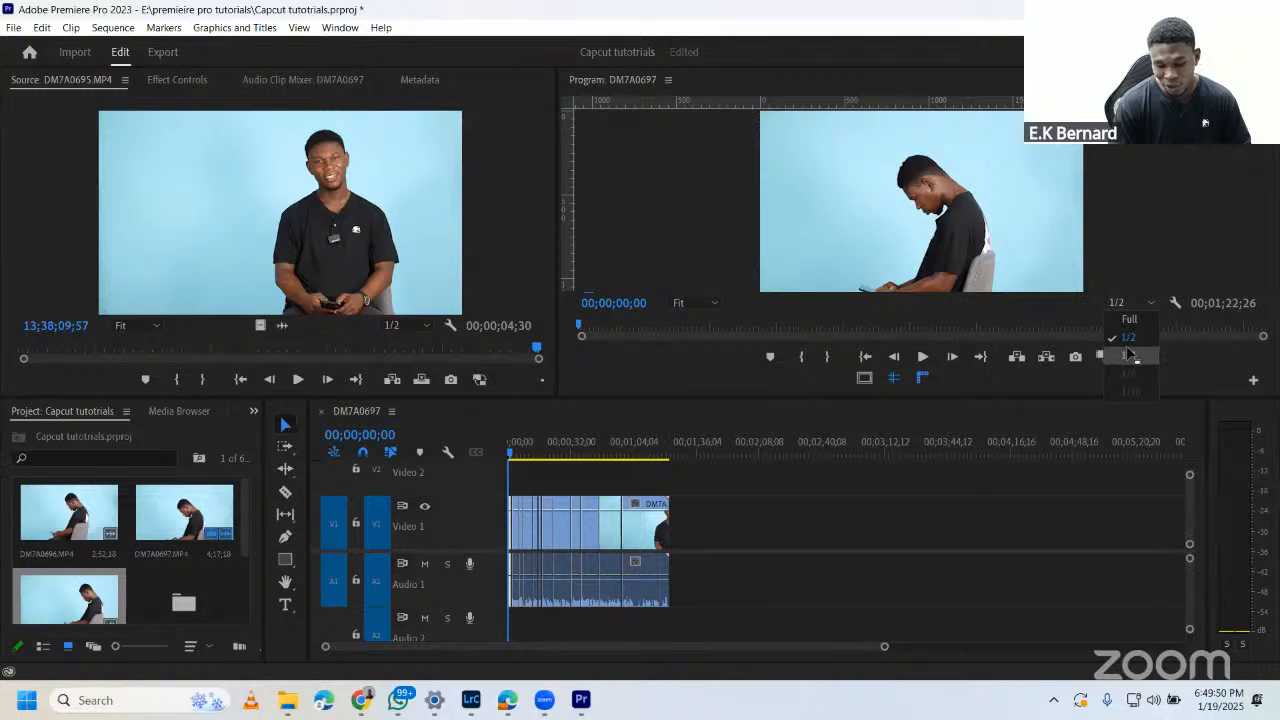
pyautogui.click(1129, 355)
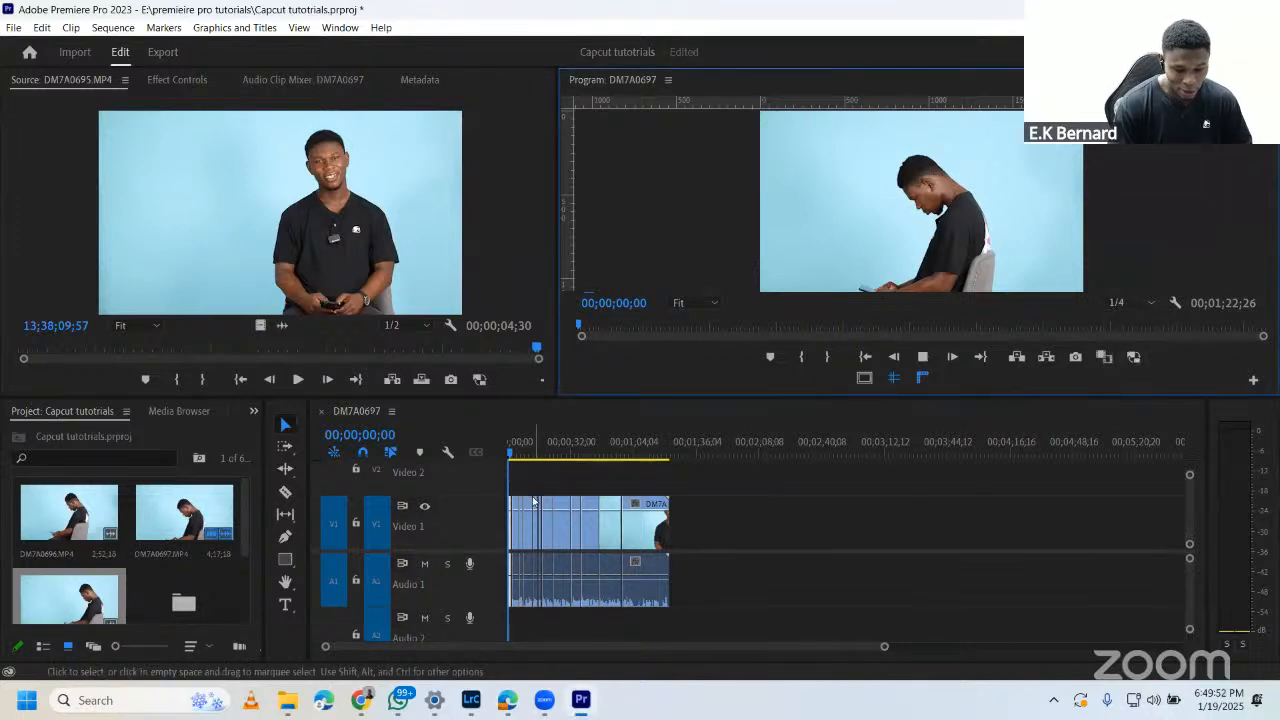
pyautogui.press('space')
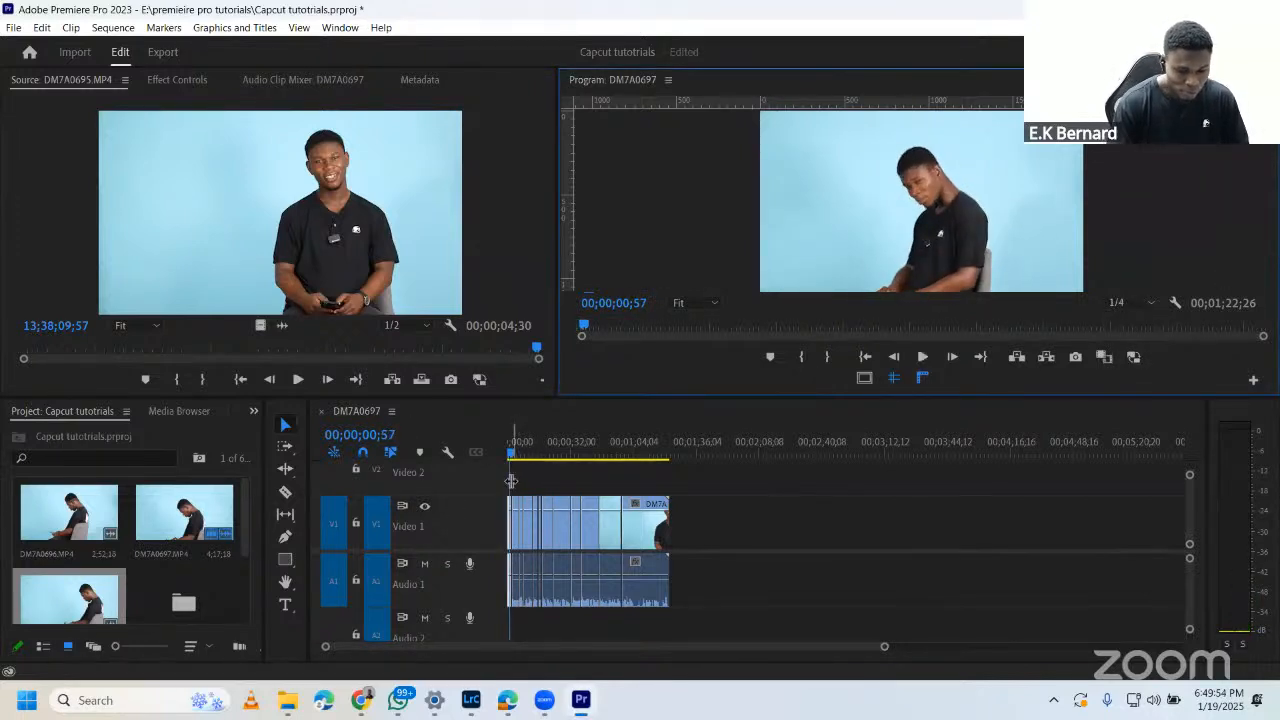
# Step: Play the sequence from the start to about 00;00;41;47 to review the joined takes, and go back to about 00;00;19;32
pyautogui.press('=')
pyautogui.press('=')
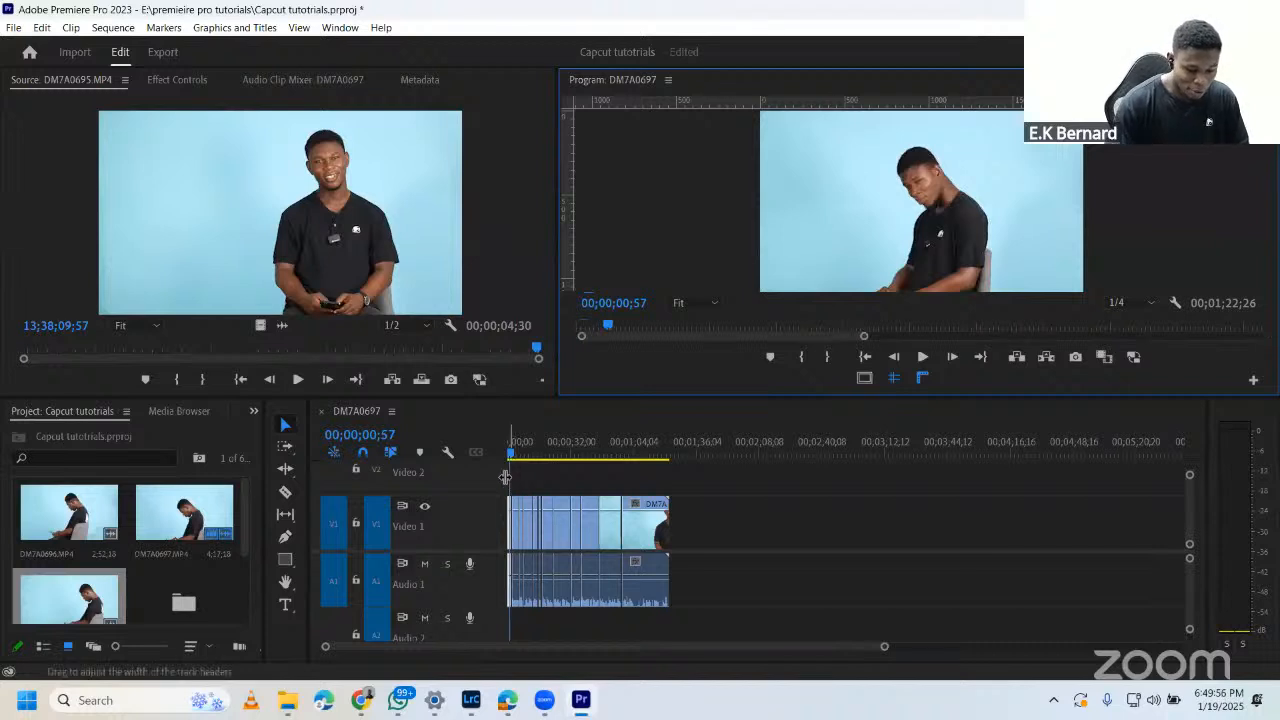
pyautogui.click(529, 483)
pyautogui.press('=')
pyautogui.press('=')
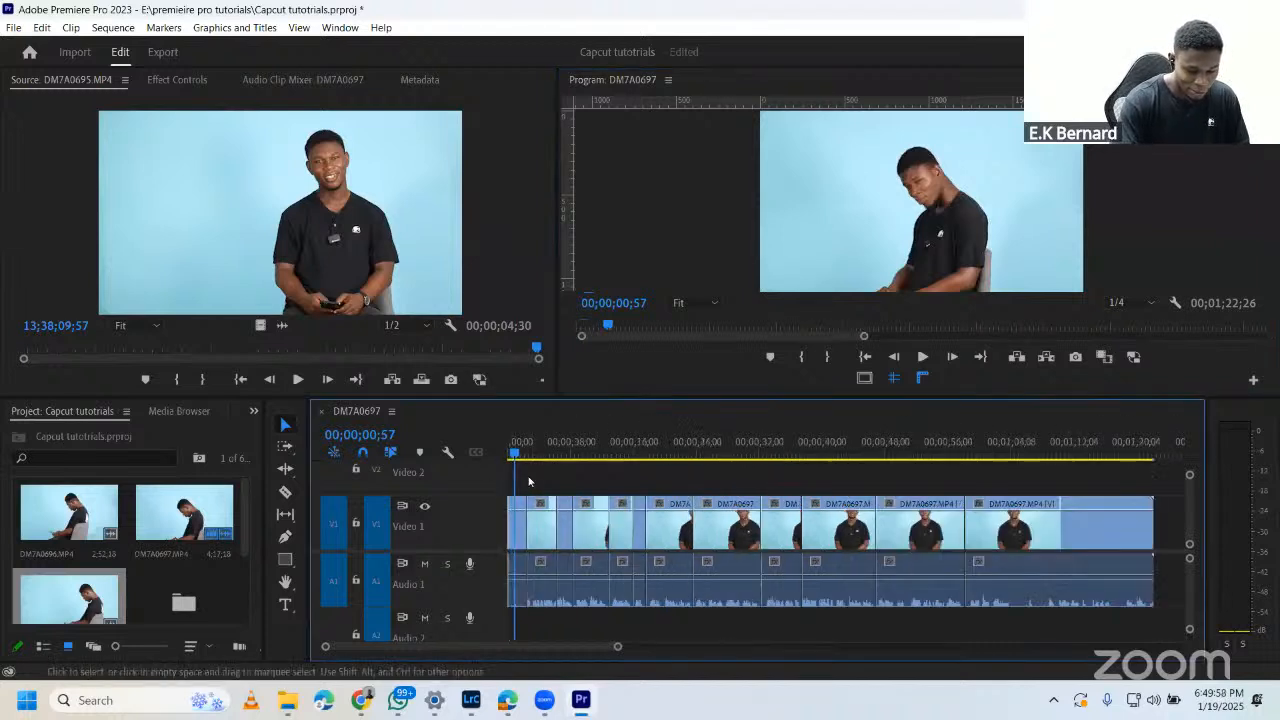
pyautogui.press('Up')
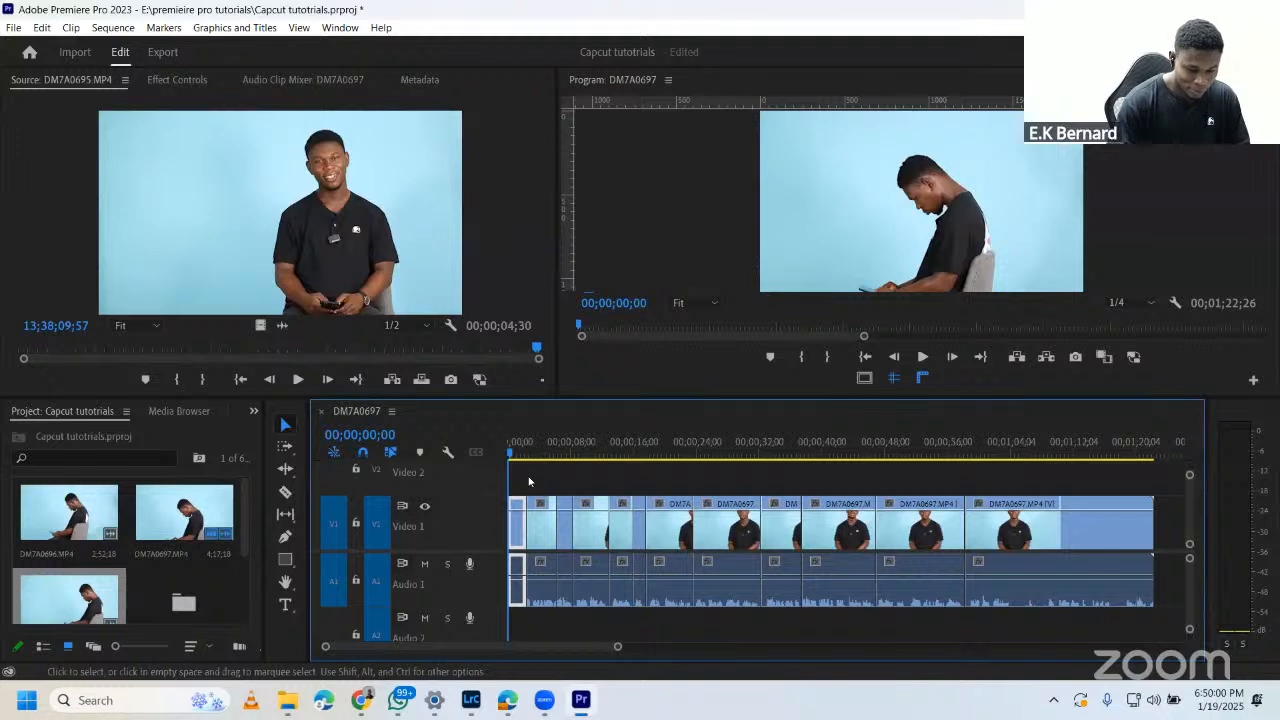
pyautogui.press('space')
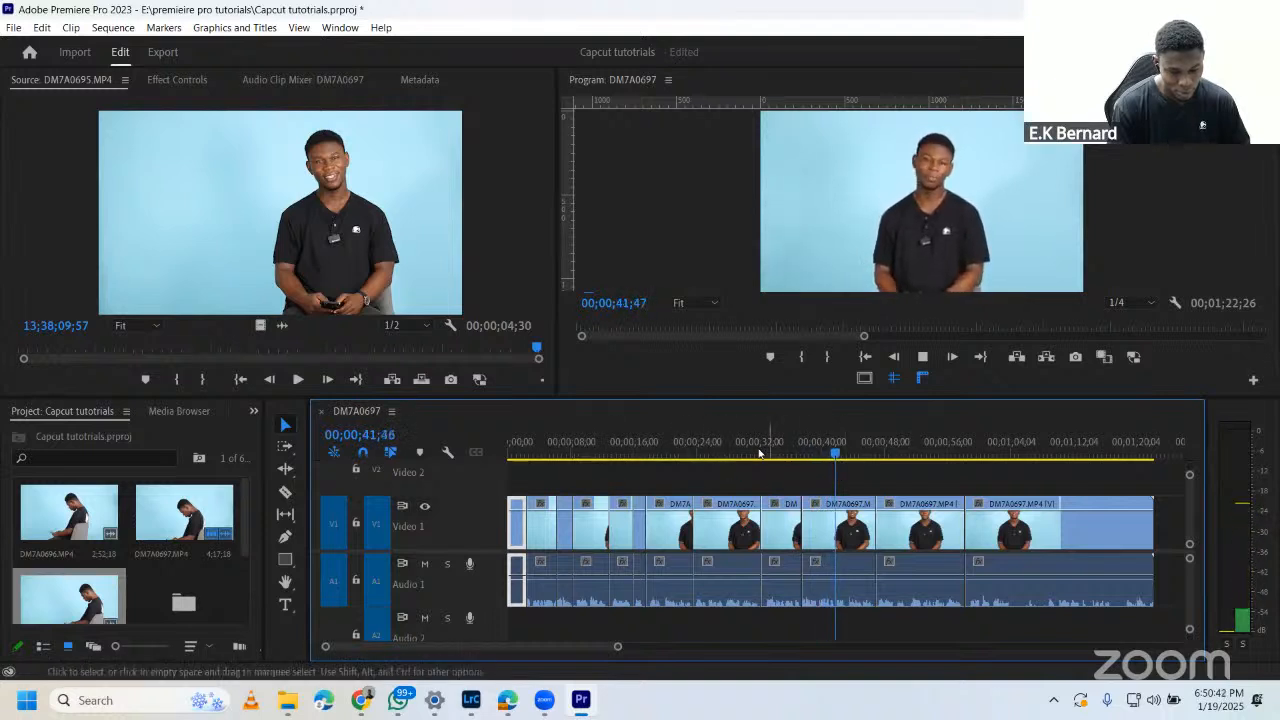
pyautogui.click(840, 530)
pyautogui.click(661, 450)
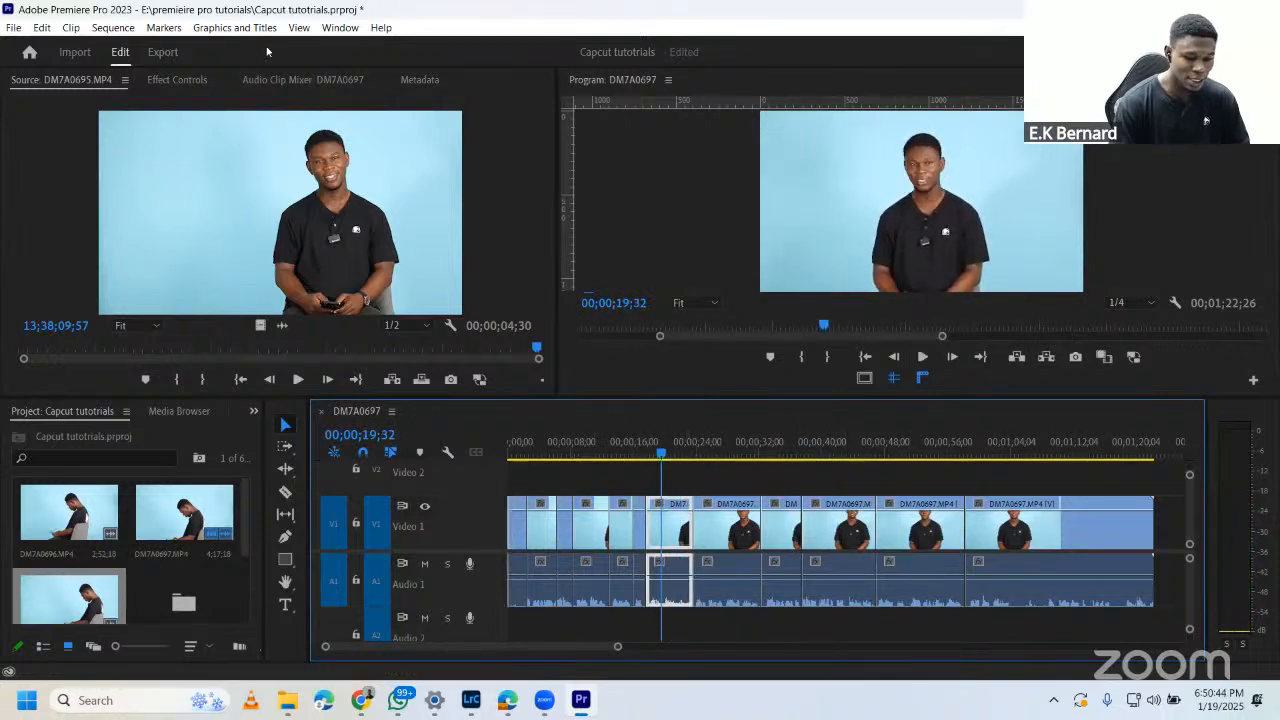
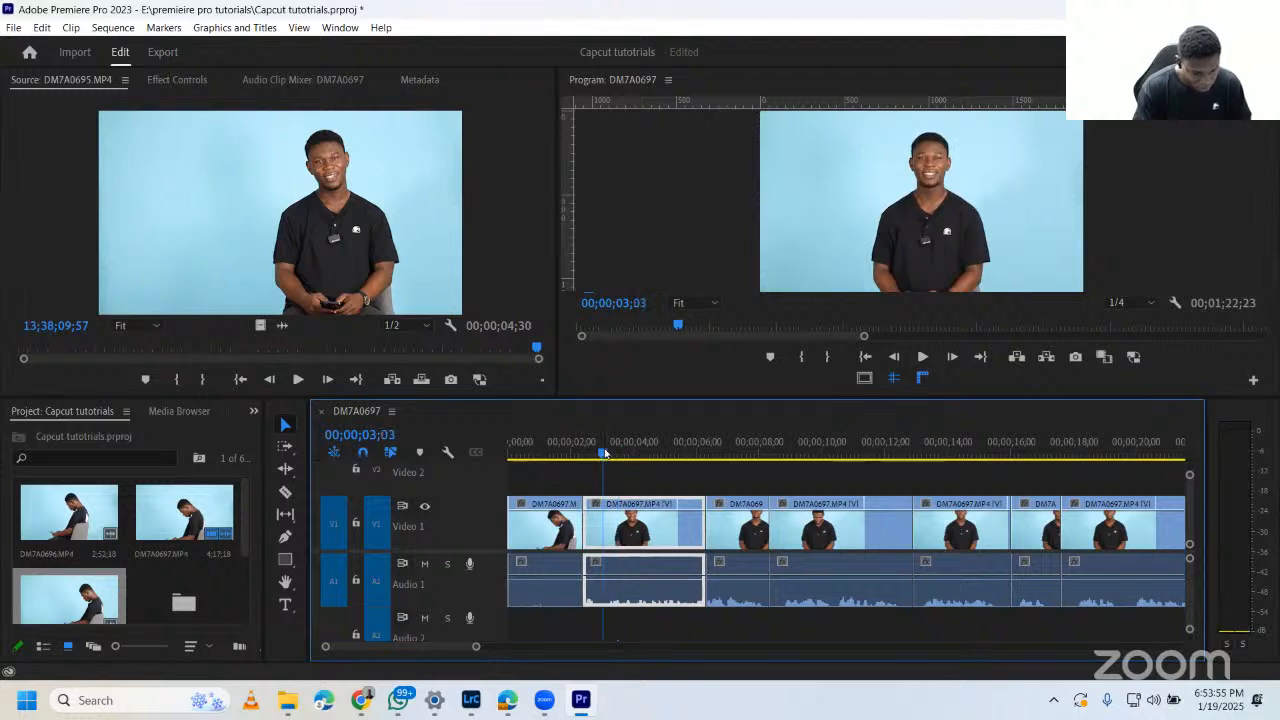
# Step: Play from the second clip to find the pause opening the fourth clip, split it at 00;00;08;44 and ripple delete the section before the split
pyautogui.moveTo(610, 453); pyautogui.dragTo(571, 461)
pyautogui.press('space')
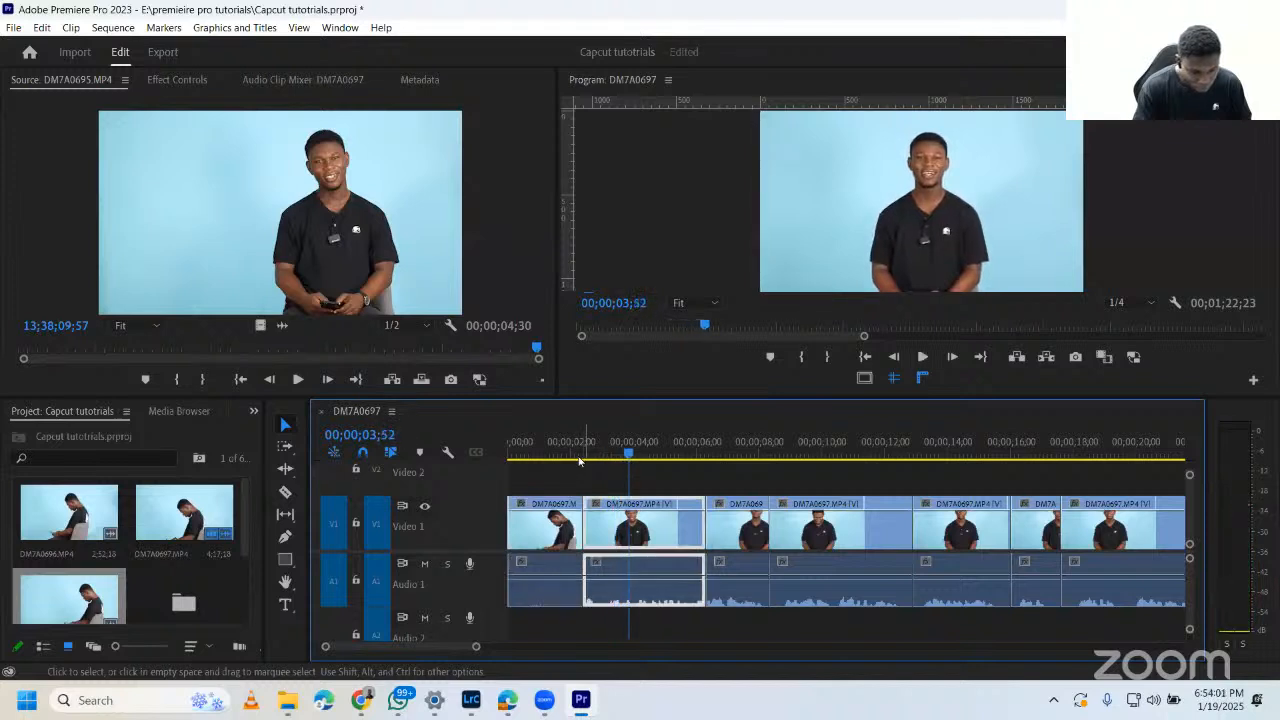
pyautogui.click(583, 452)
pyautogui.moveTo(583, 452)
pyautogui.mouseDown()
pyautogui.moveTo(566, 456)
pyautogui.moveTo(592, 456)
pyautogui.mouseUp()
pyautogui.press('space')
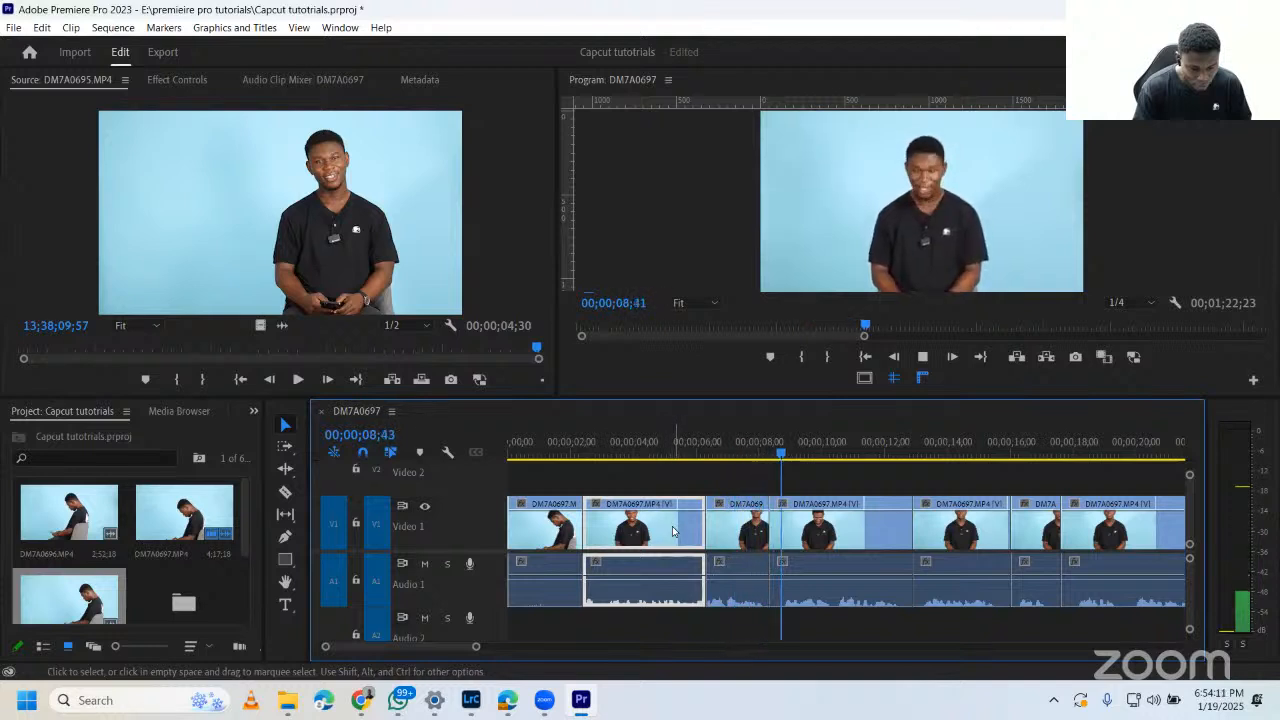
pyautogui.press('space')
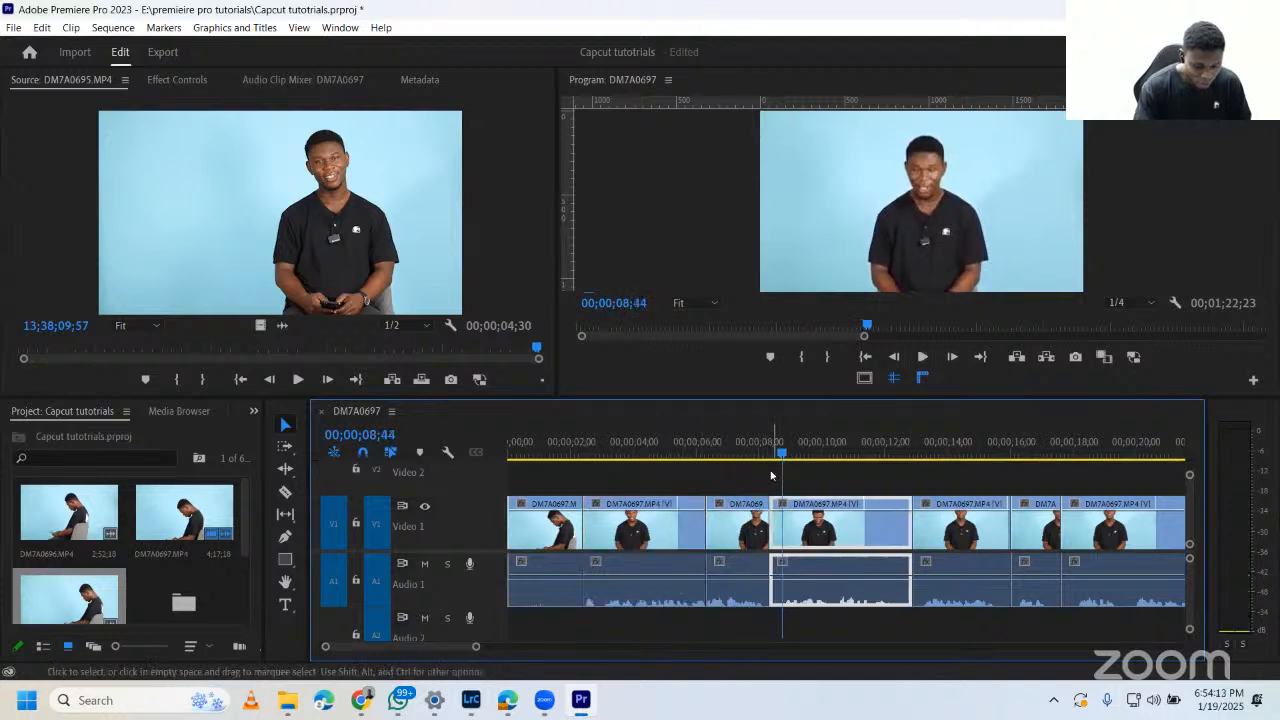
pyautogui.press('=')
pyautogui.press('=')
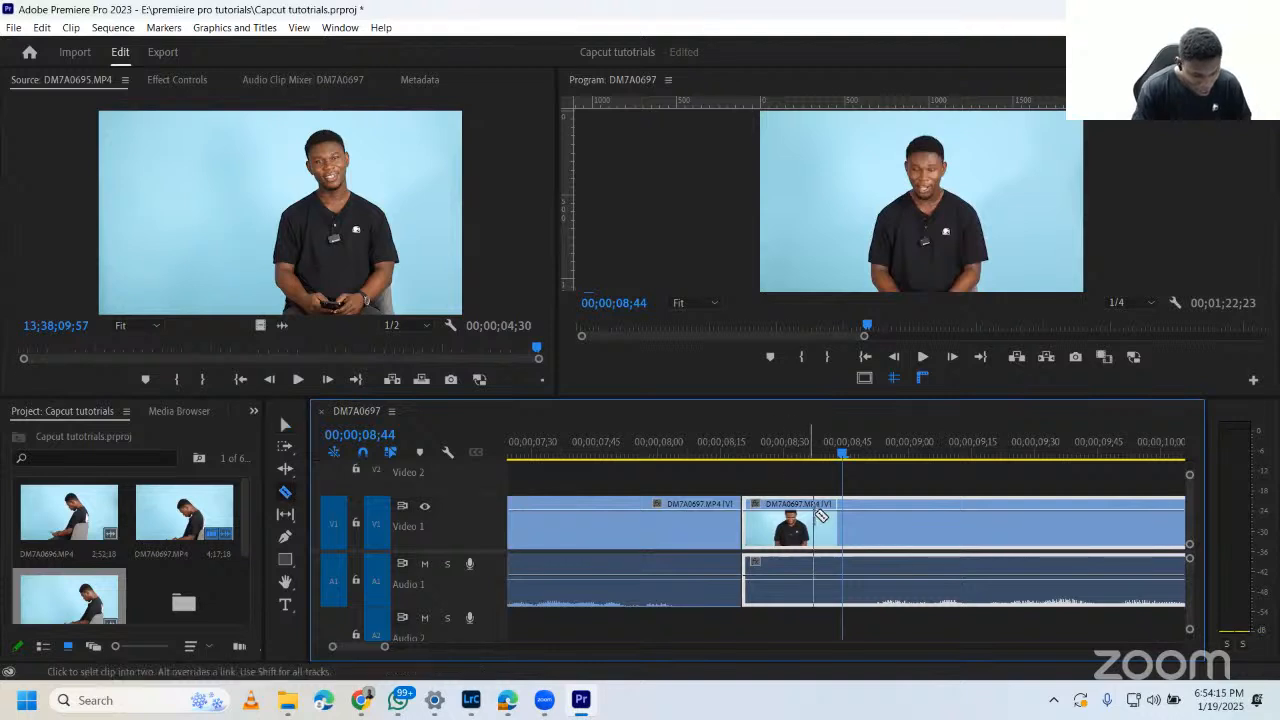
pyautogui.hotkey('ctrl', 'k')
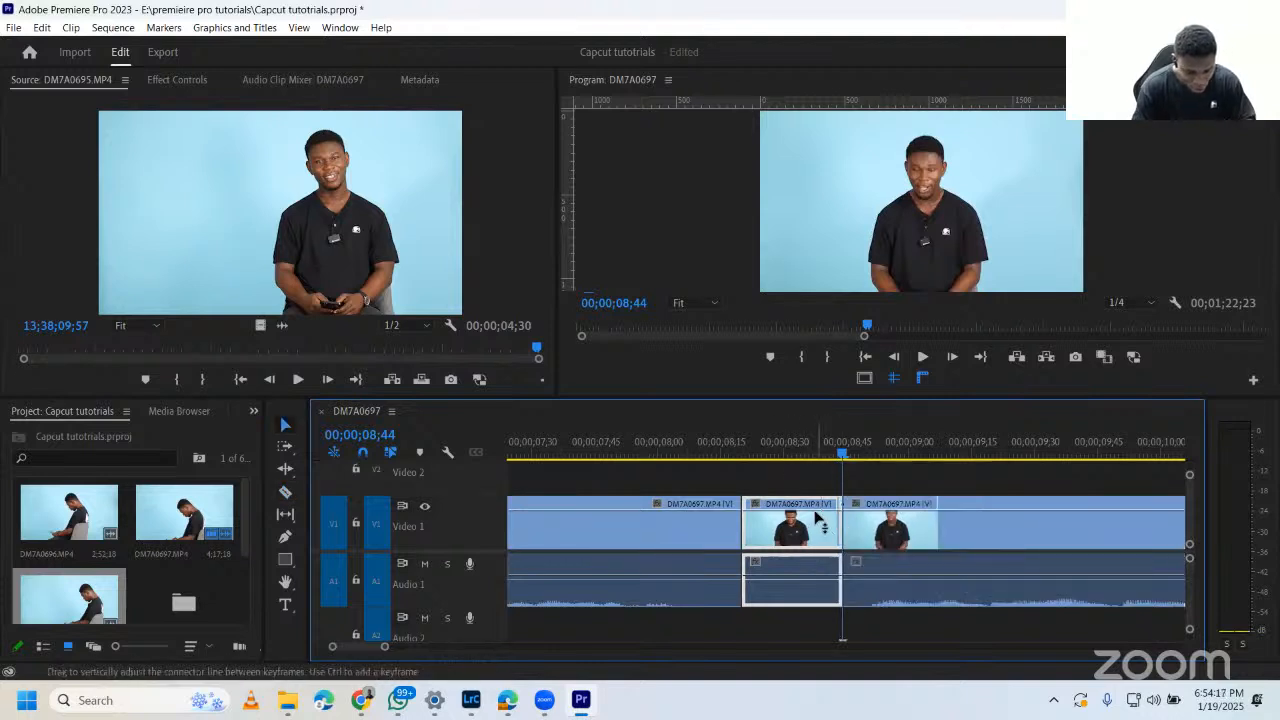
pyautogui.hotkey('shift', 'Delete')
# Step: Play across the new join between the third and fourth clips to check it, and save the project
pyautogui.press('-')
pyautogui.press('-')
pyautogui.press('-')
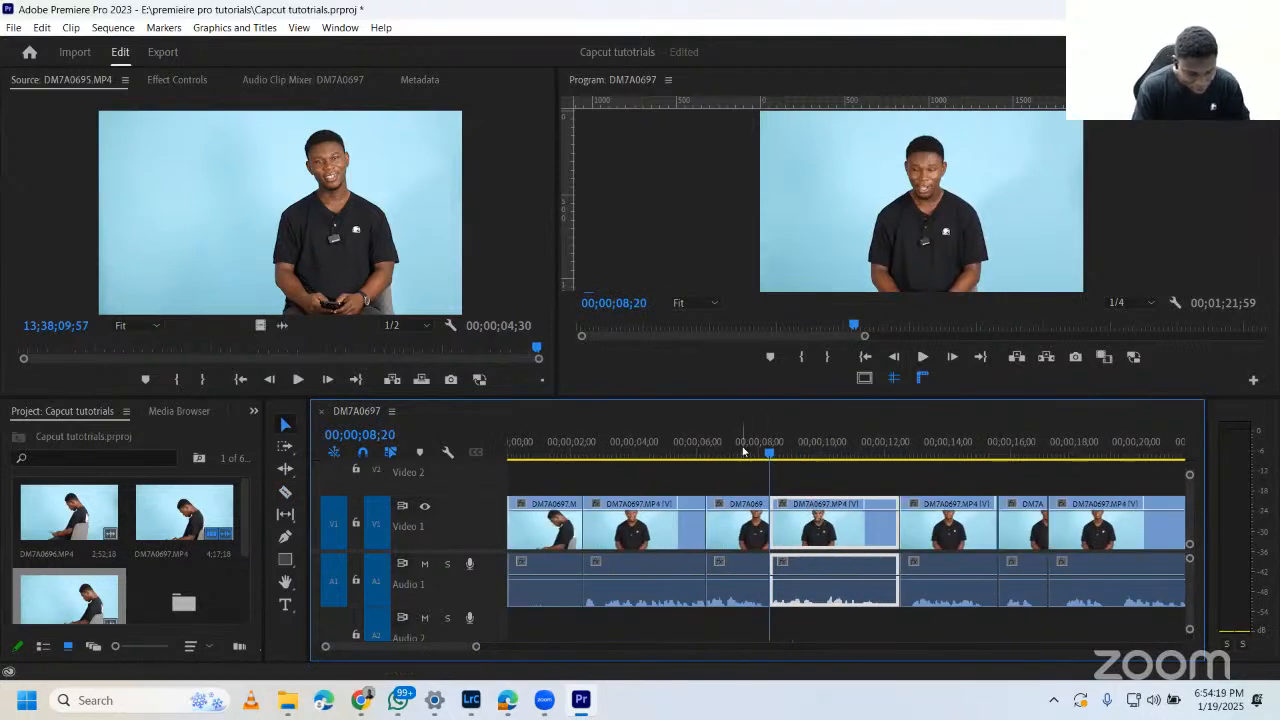
pyautogui.click(742, 451)
pyautogui.press('space')
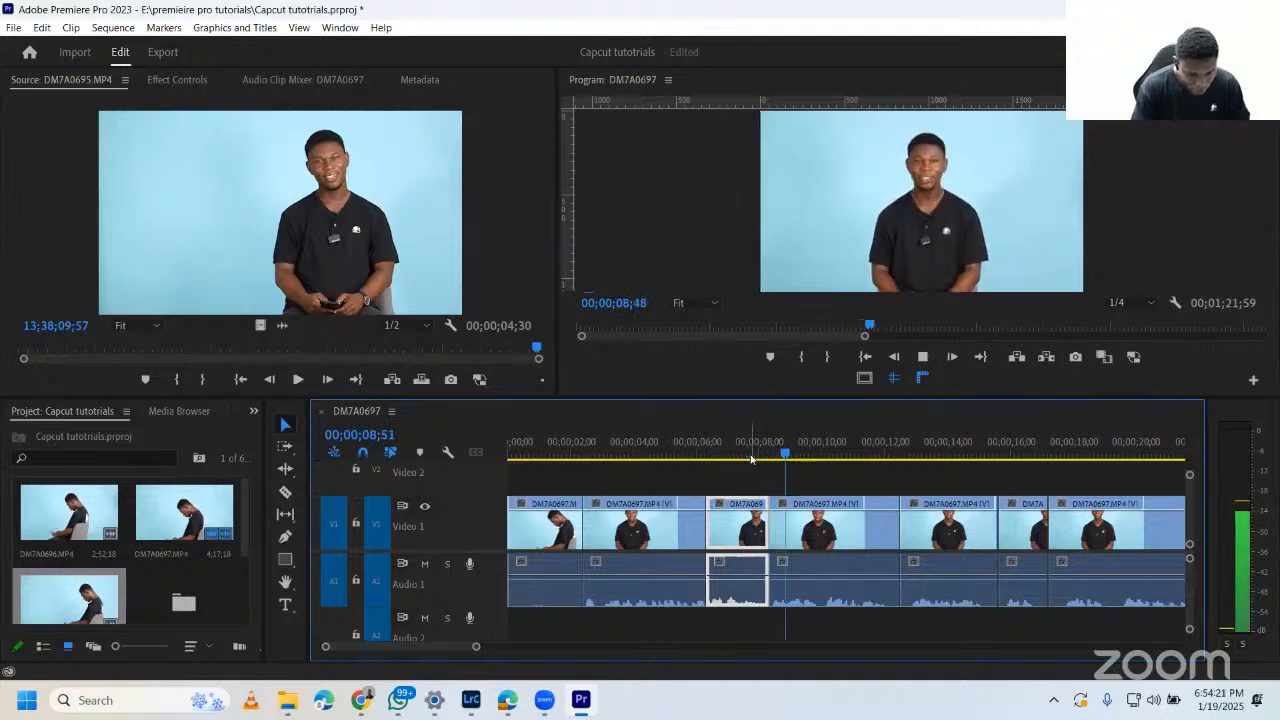
pyautogui.press('space')
pyautogui.hotkey('ctrl', 's')
# Step: Reduce the height of all video and audio tracks so the whole sequence fits compactly in the timeline
pyautogui.press('-')
pyautogui.press('-')
pyautogui.press('-')
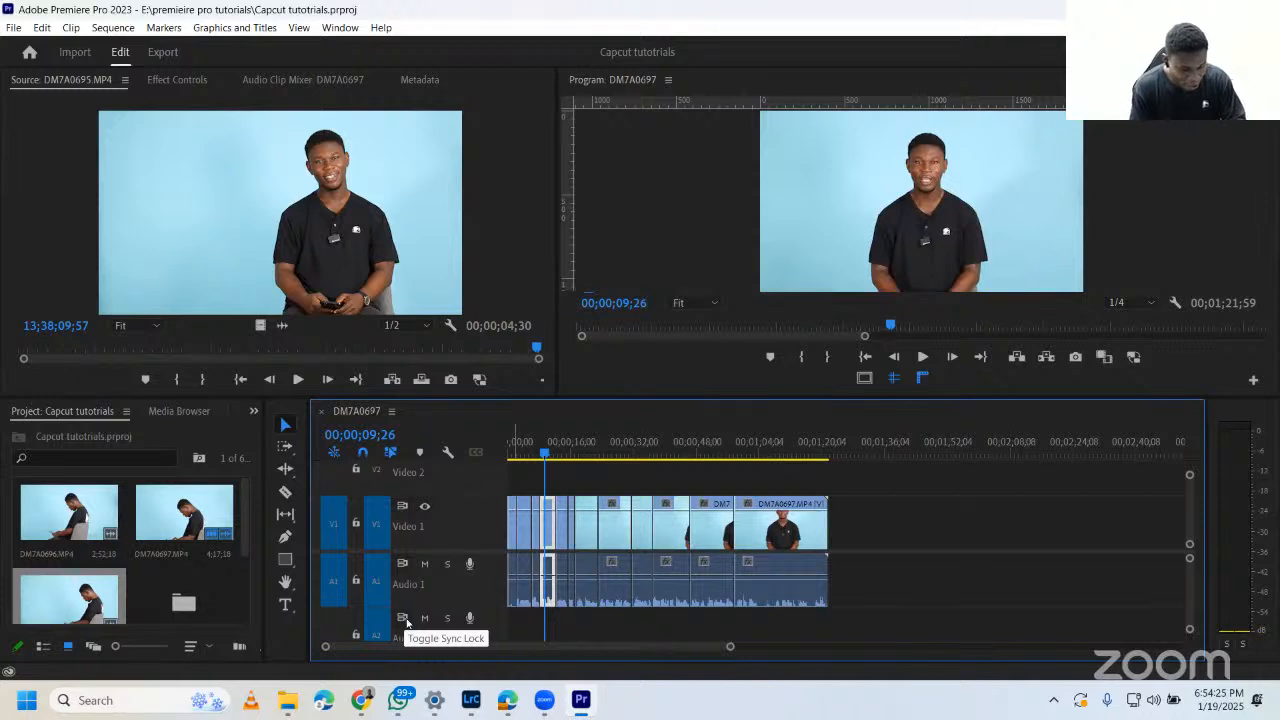
pyautogui.hotkey('shift', '-')
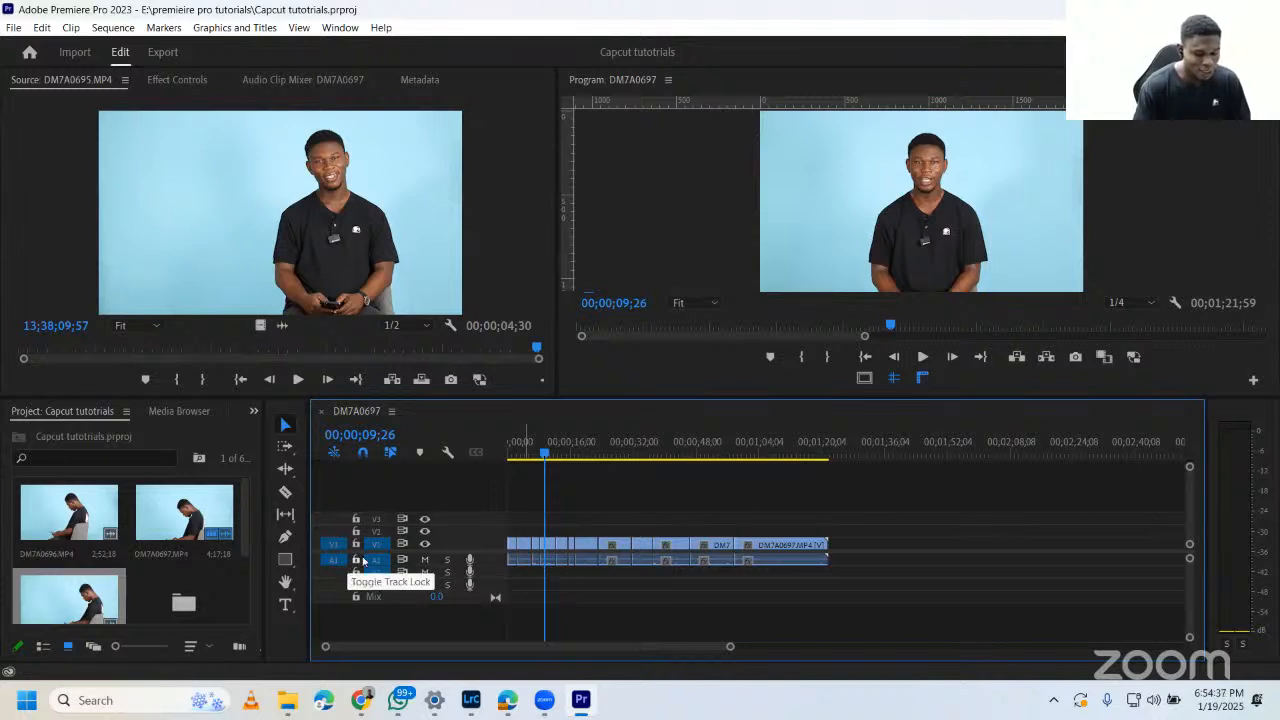
pyautogui.press('=')
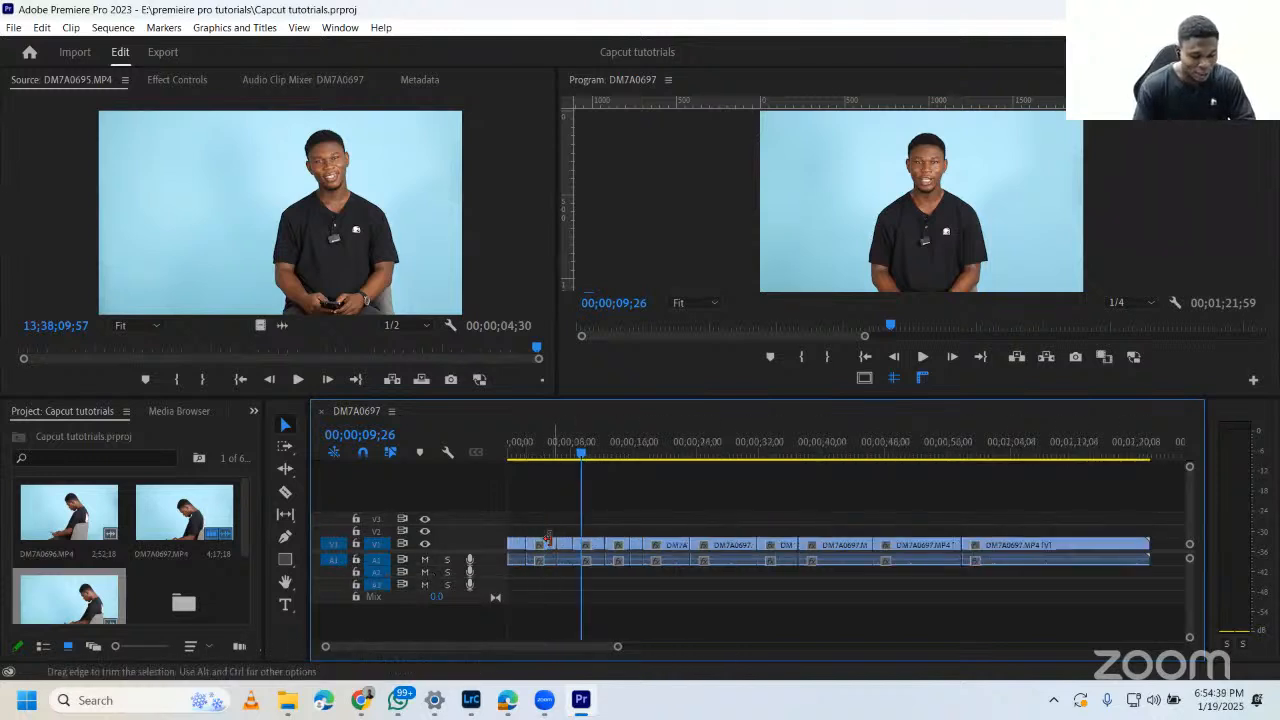
pyautogui.press('-')
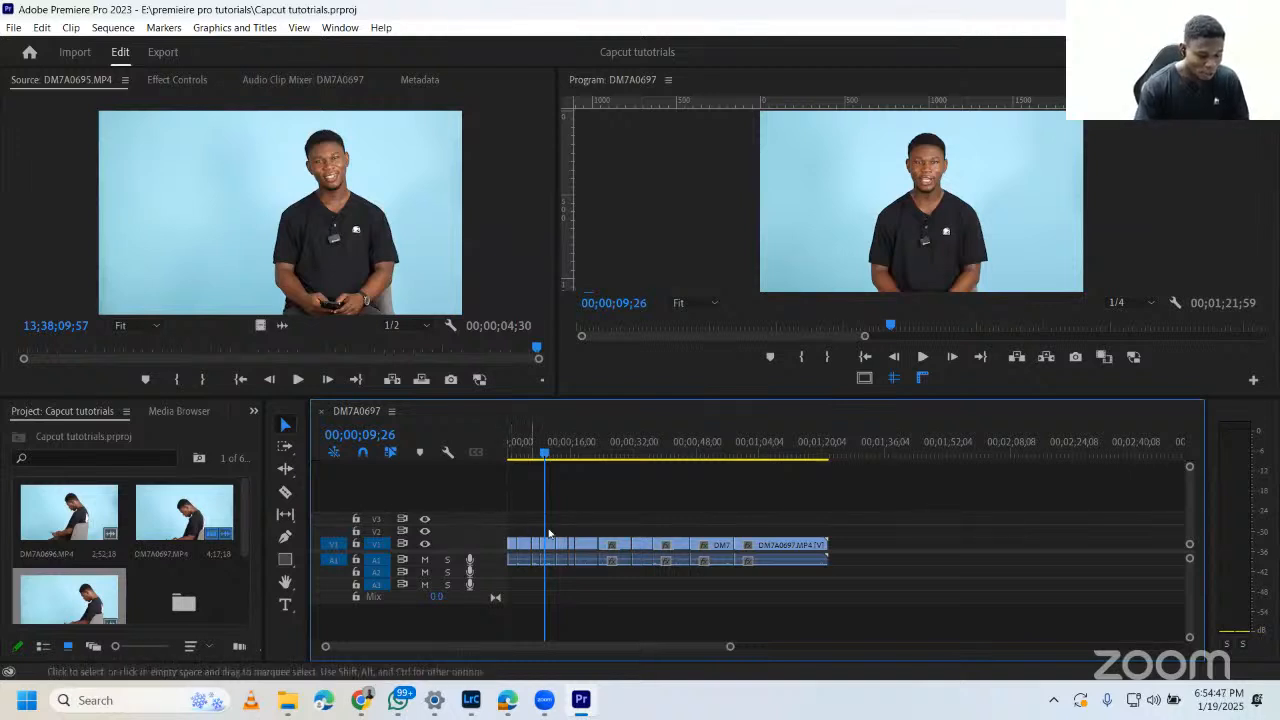
# Step: Lock the V1 video track and the A1 audio track, with the timeline enlarged to fill the workspace
pyautogui.click(355, 545)
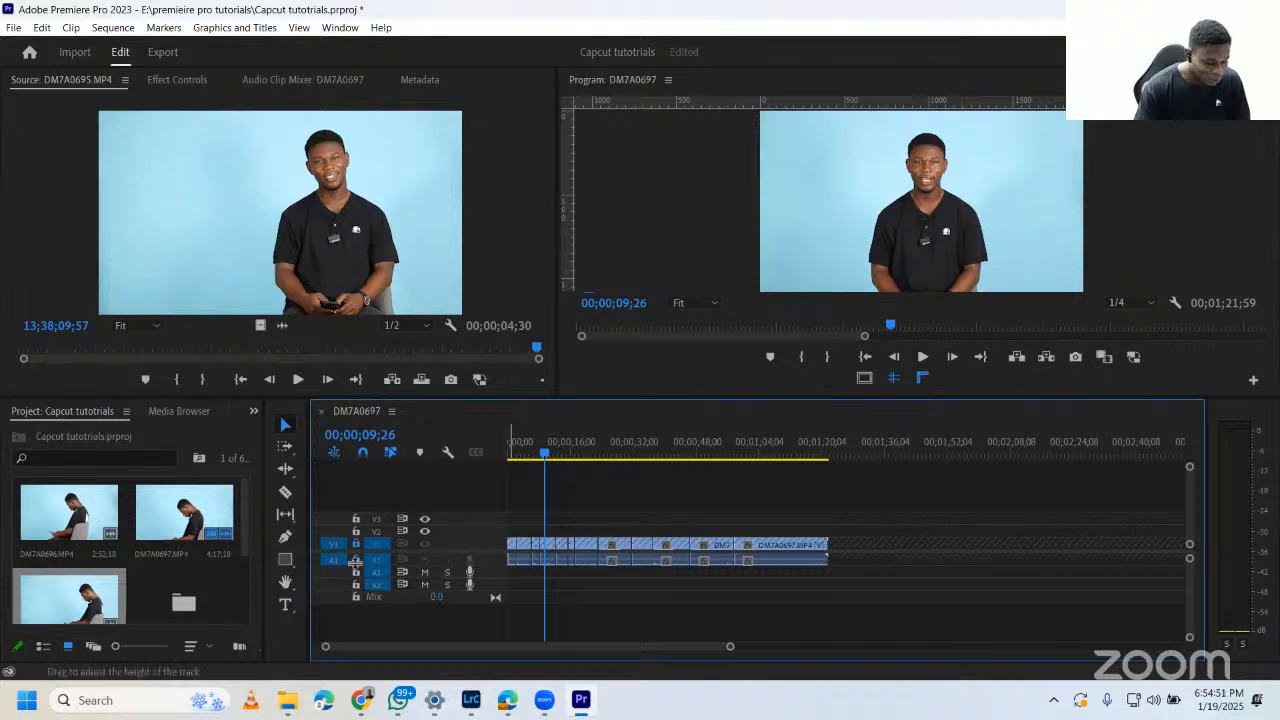
pyautogui.press('`')
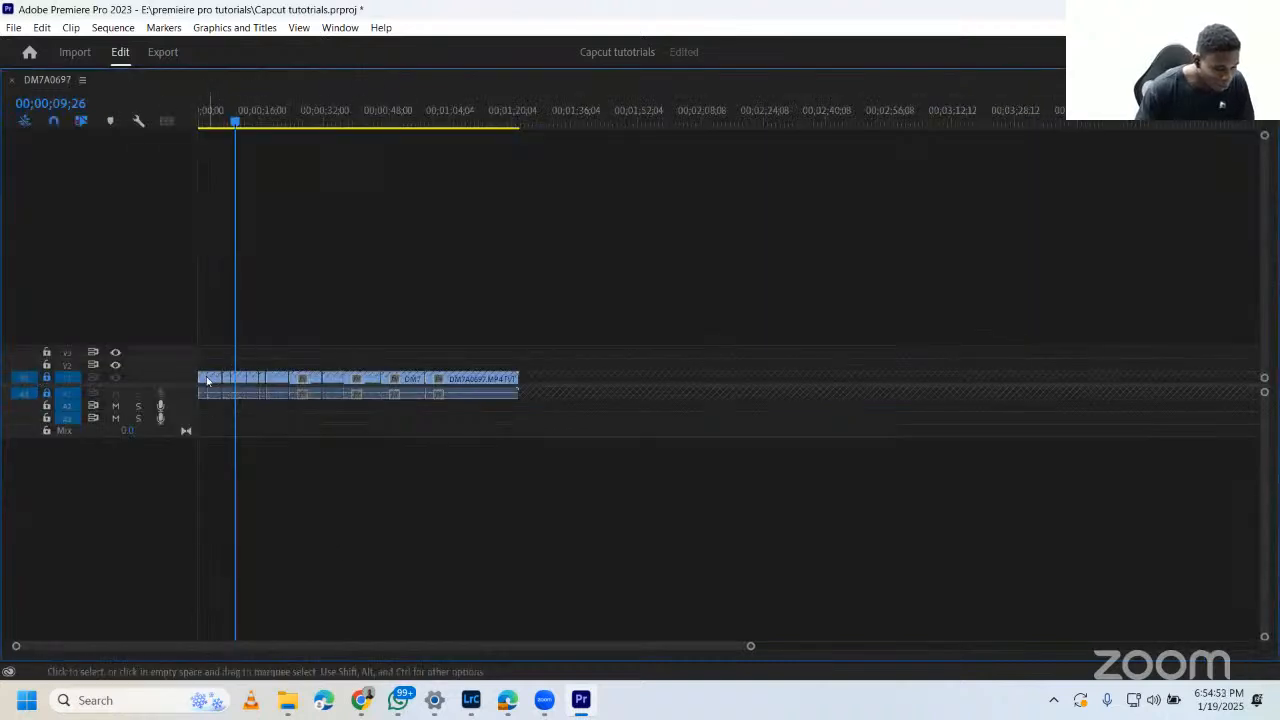
pyautogui.click(46, 378)
pyautogui.click(46, 393)
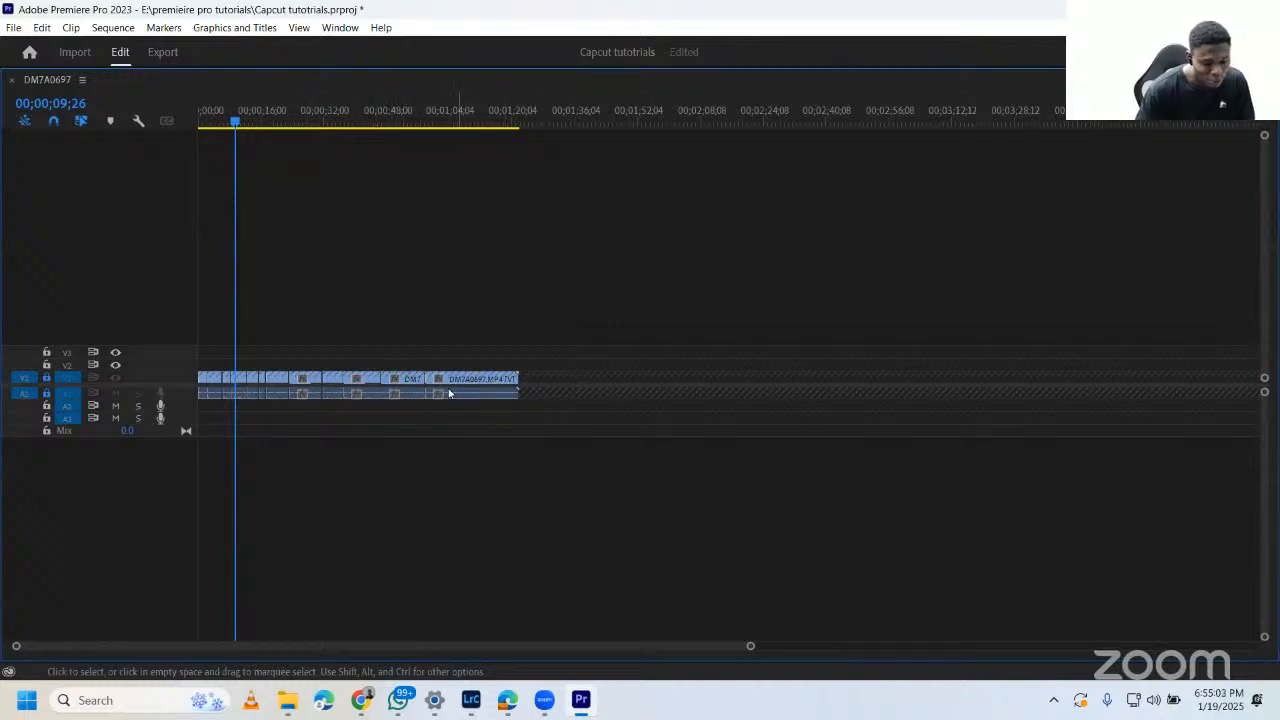
# Step: Unlock only V1, try moving a video clip about 6 seconds along it while A1 stays locked, and undo the changes
pyautogui.click(46, 378)
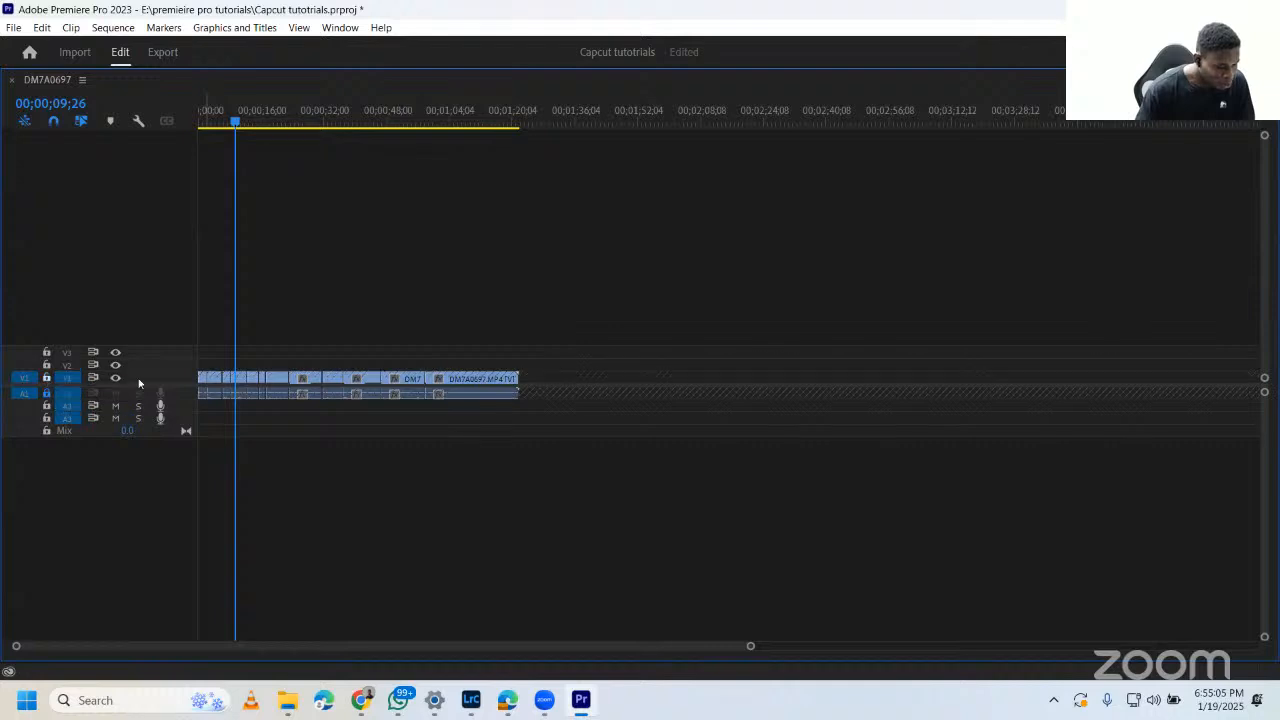
pyautogui.moveTo(363, 384); pyautogui.dragTo(389, 382)
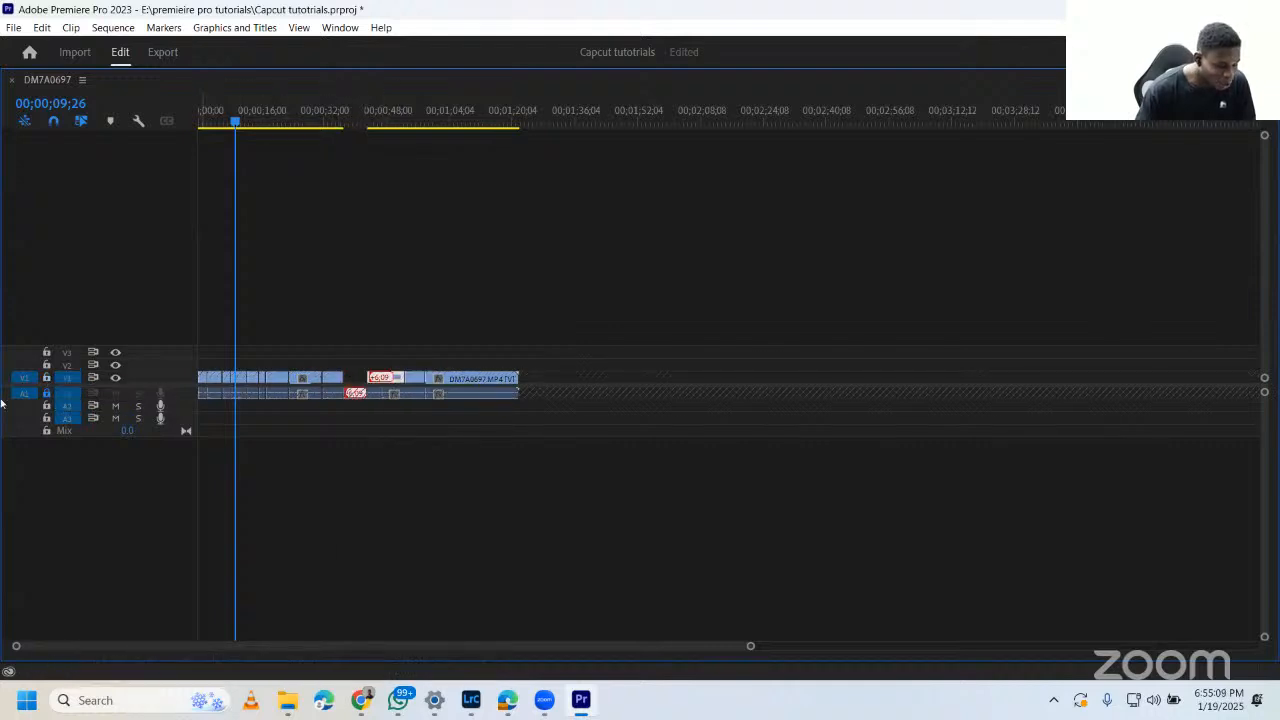
pyautogui.hotkey('ctrl', 'z')
pyautogui.hotkey('ctrl', 'z')
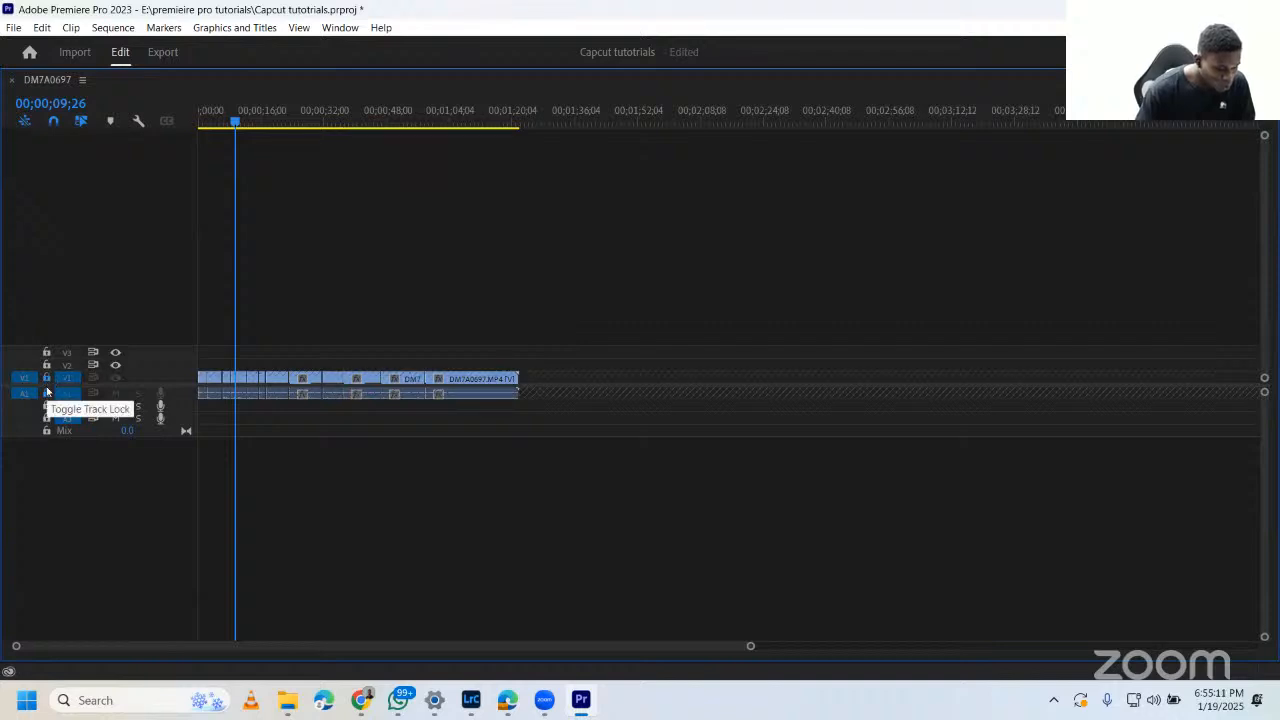
# Step: With V1 and A1 both unlocked, try moving several clips along the timeline, and undo all of the moves
pyautogui.moveTo(320, 379); pyautogui.dragTo(355, 377)
pyautogui.moveTo(462, 382); pyautogui.dragTo(450, 382)
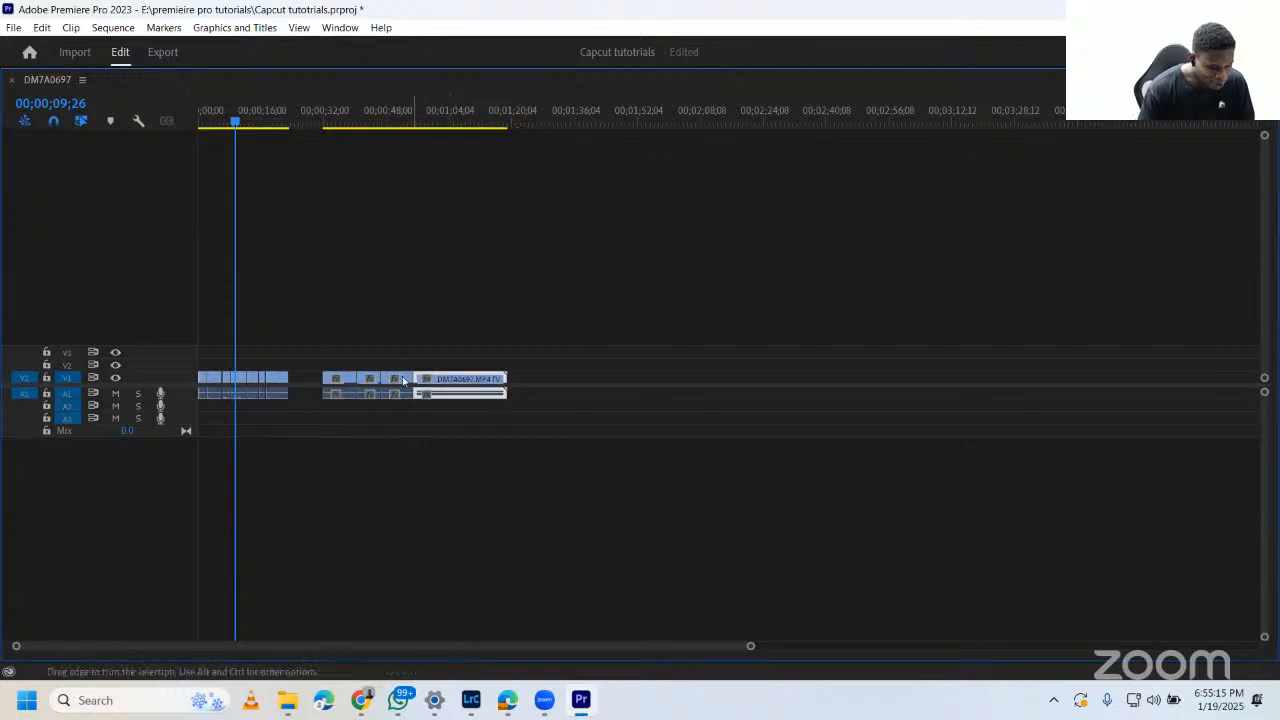
pyautogui.moveTo(252, 378); pyautogui.dragTo(266, 378)
pyautogui.hotkey('ctrl', 'z')
pyautogui.hotkey('ctrl', 'z')
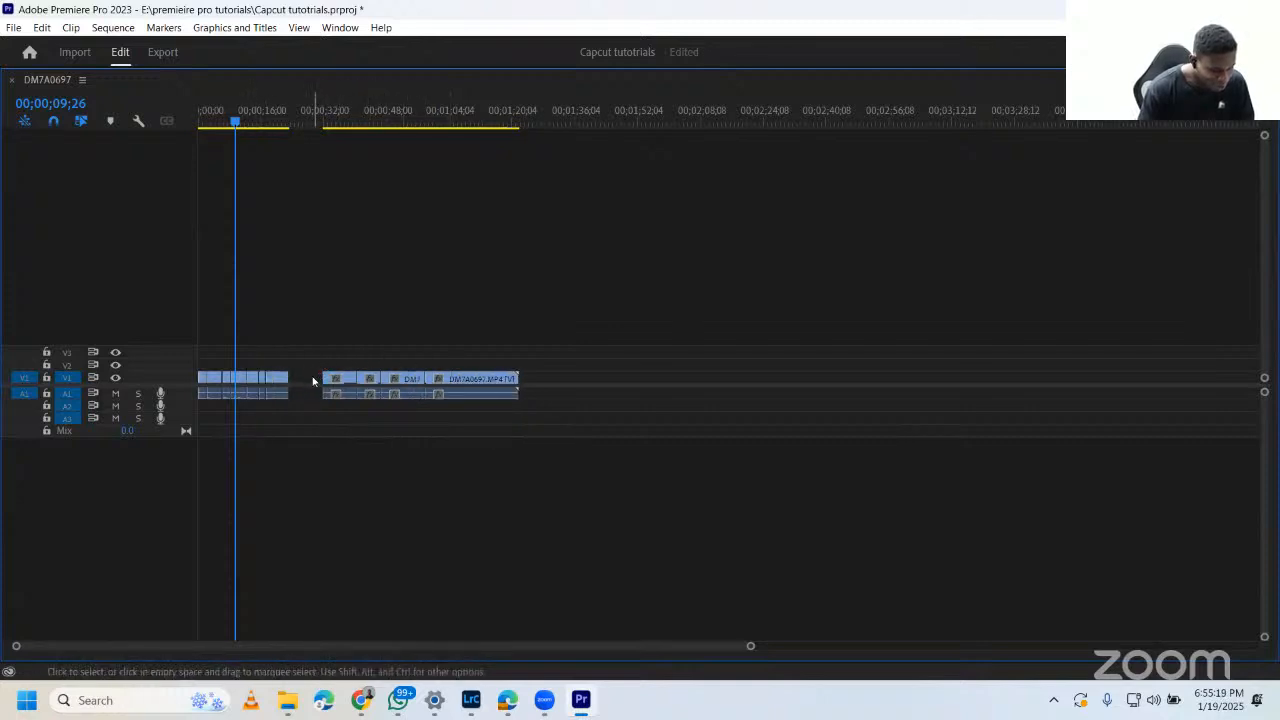
pyautogui.hotkey('ctrl', 'z')
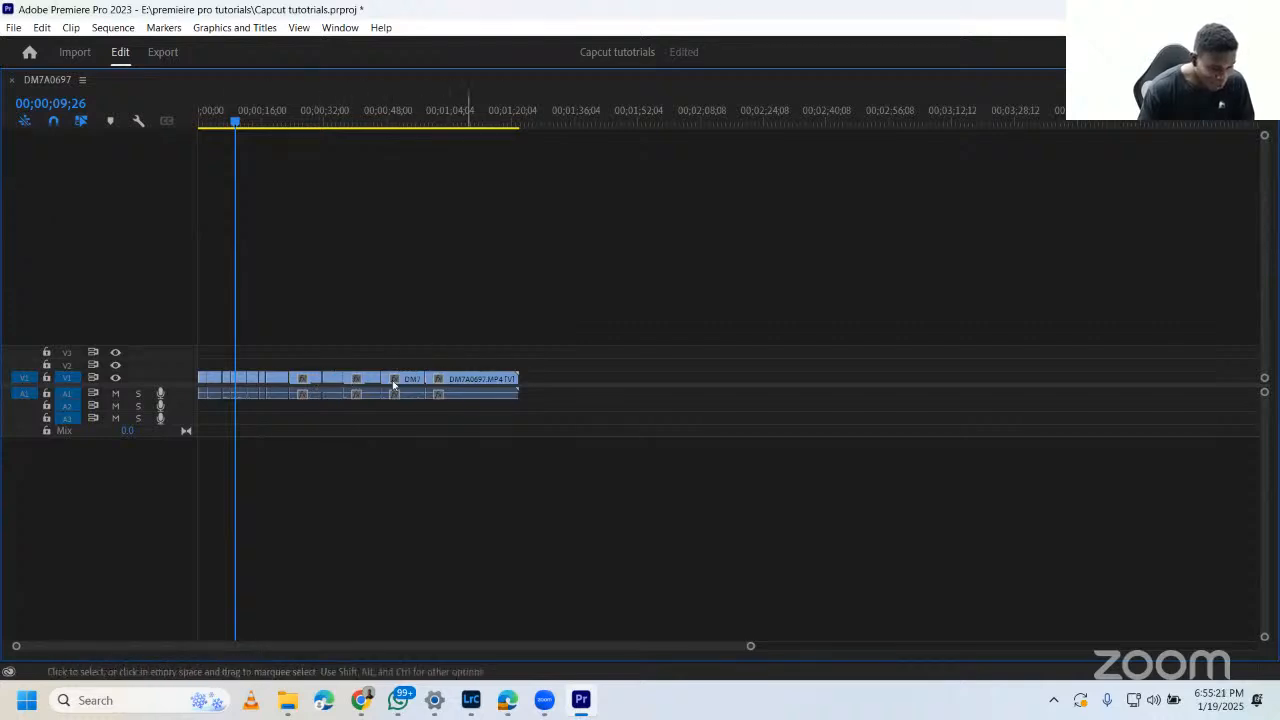
# Step: Lock tracks V1 and A1 again and return the timeline to its normal size in the workspace
pyautogui.click(46, 378)
pyautogui.click(46, 393)
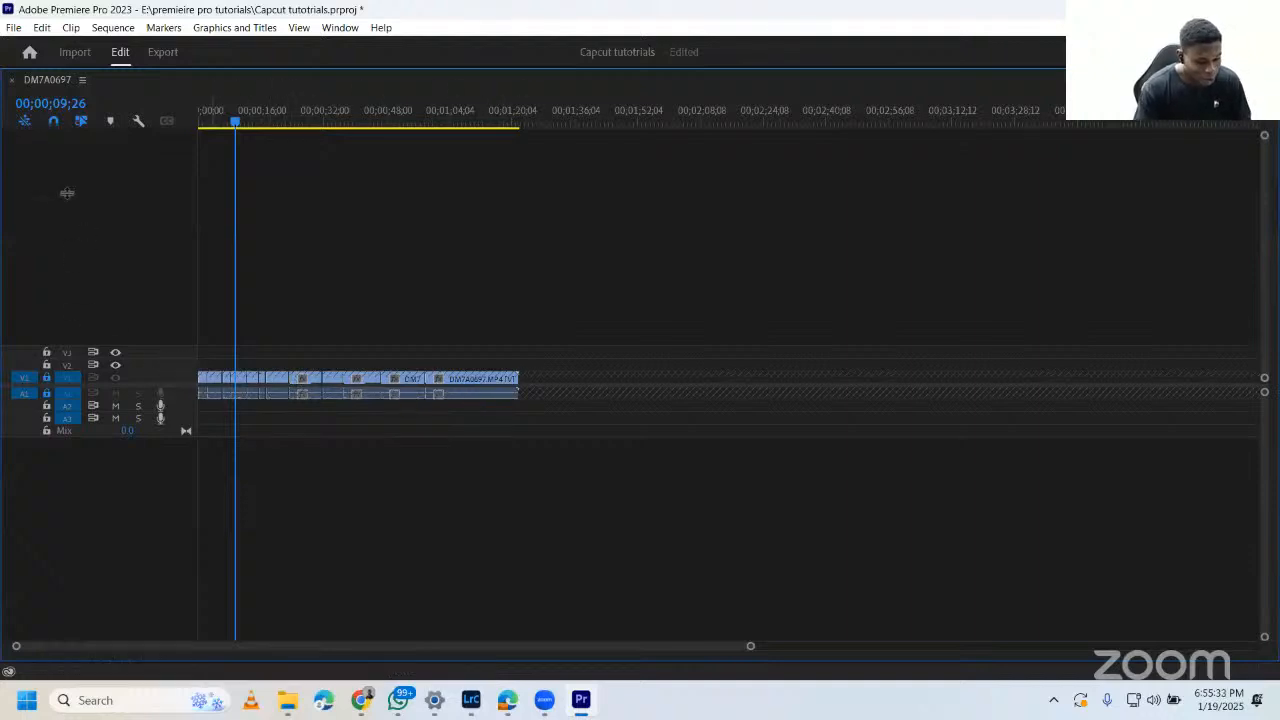
pyautogui.press('`')
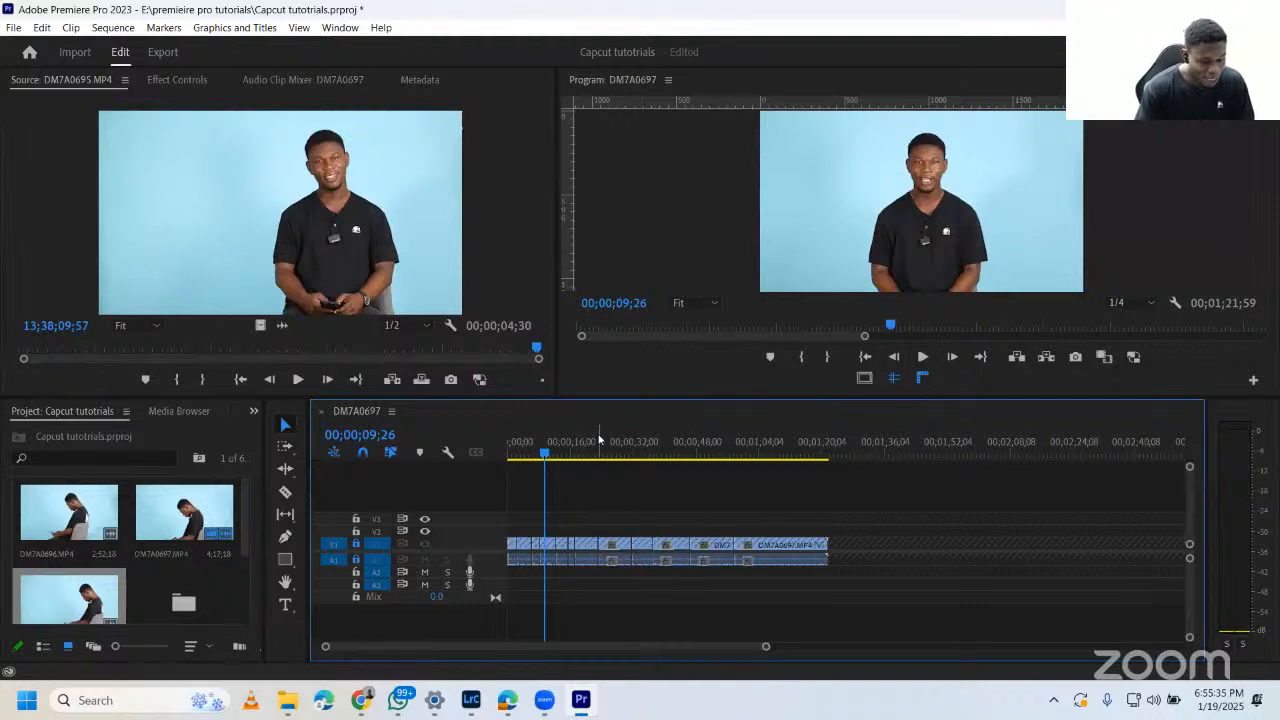
# Step: Play the locked sequence from the start to about 00;00;02;33
pyautogui.press('Home')
pyautogui.press('space')
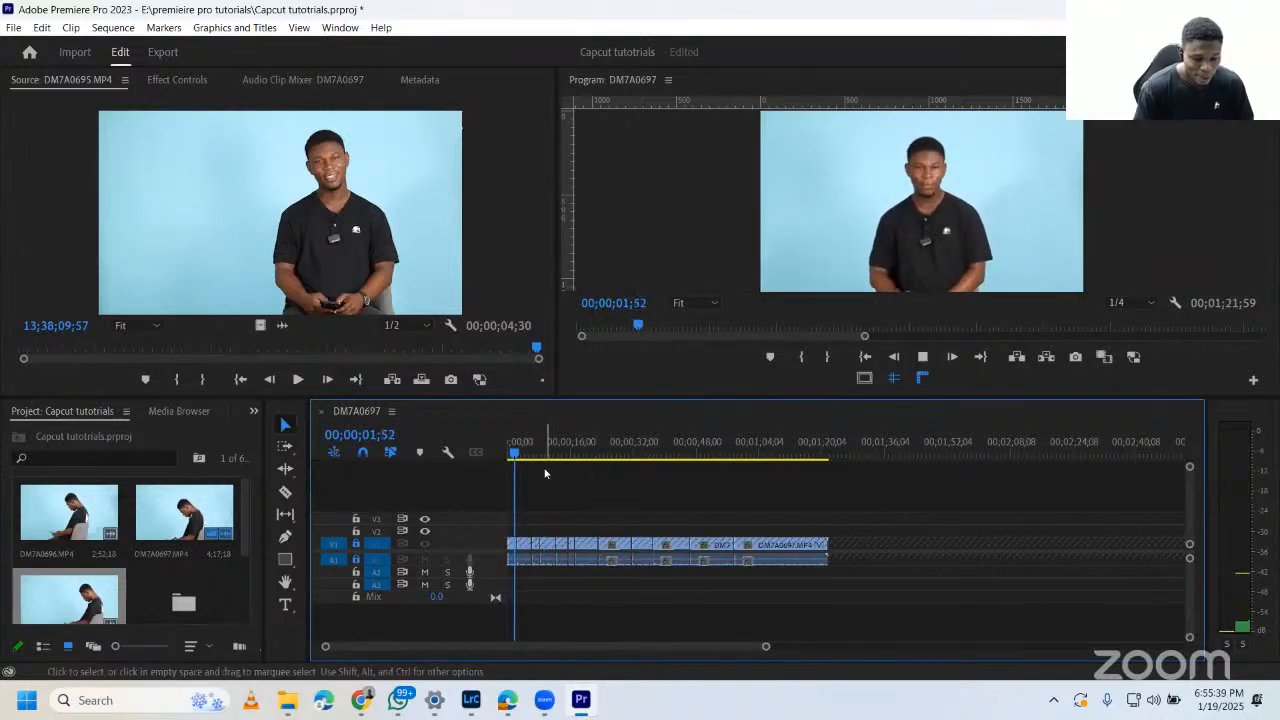
pyautogui.press('space')
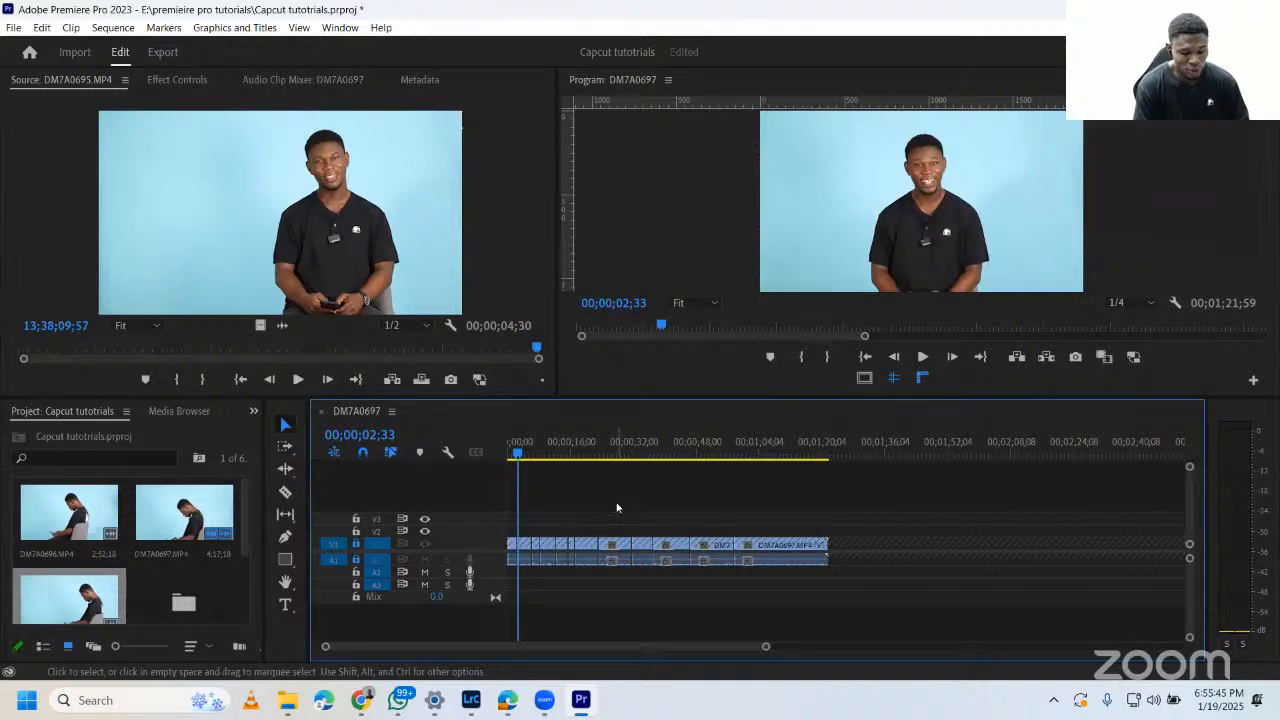
# Step: Start a media import and look through the folders on the E: drive for a background music file
pyautogui.hotkey('ctrl', 'i')
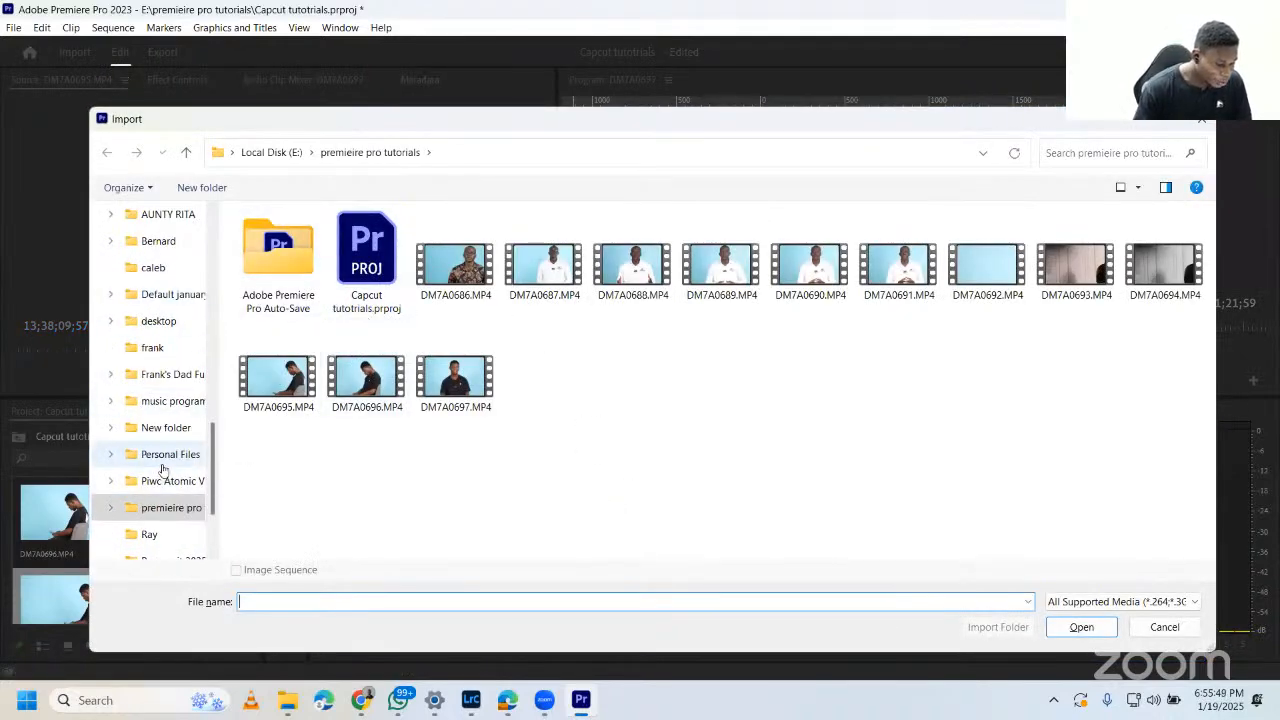
pyautogui.scroll(5, 162, 418)
pyautogui.scroll(-3, 160, 410)
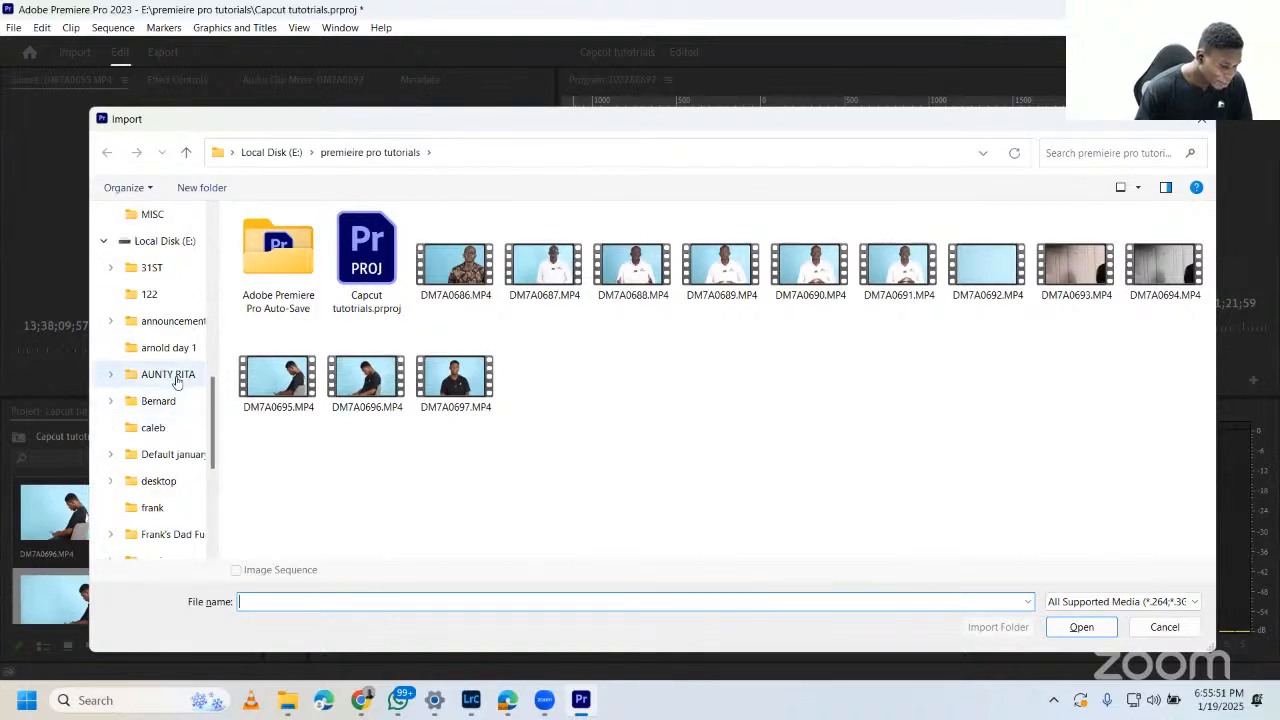
pyautogui.scroll(-1, 172, 429)
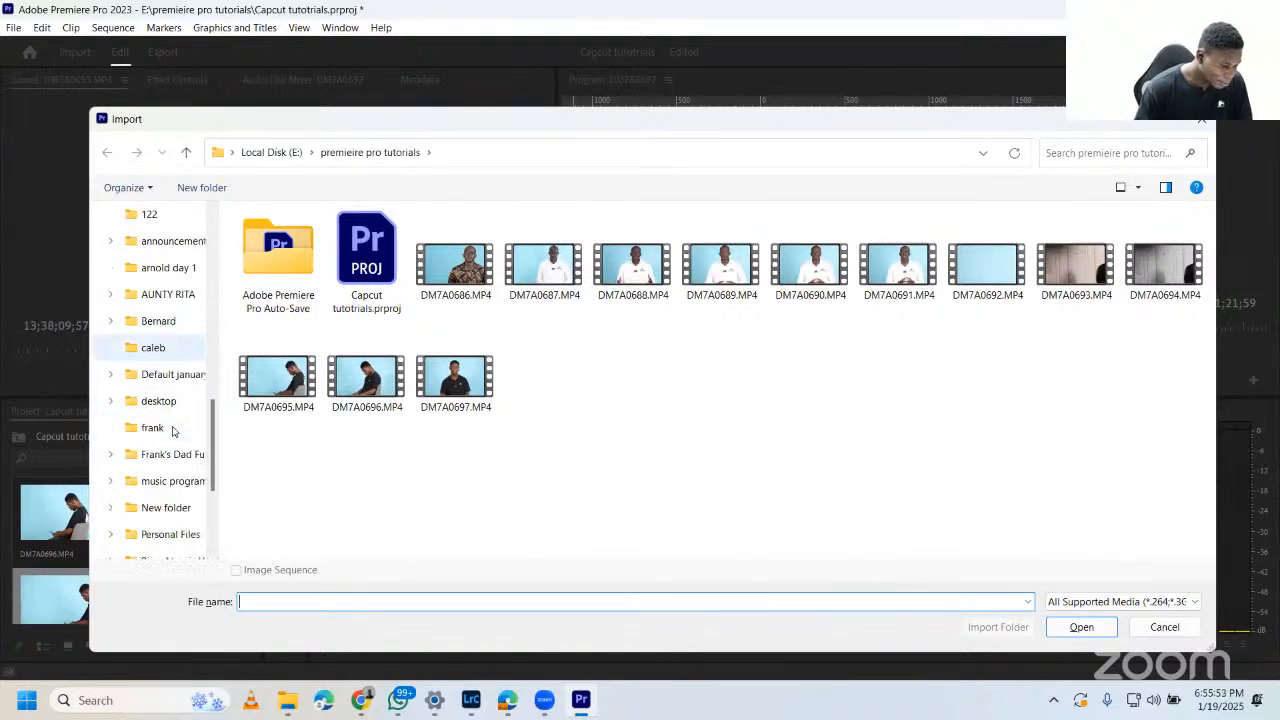
pyautogui.click(169, 301)
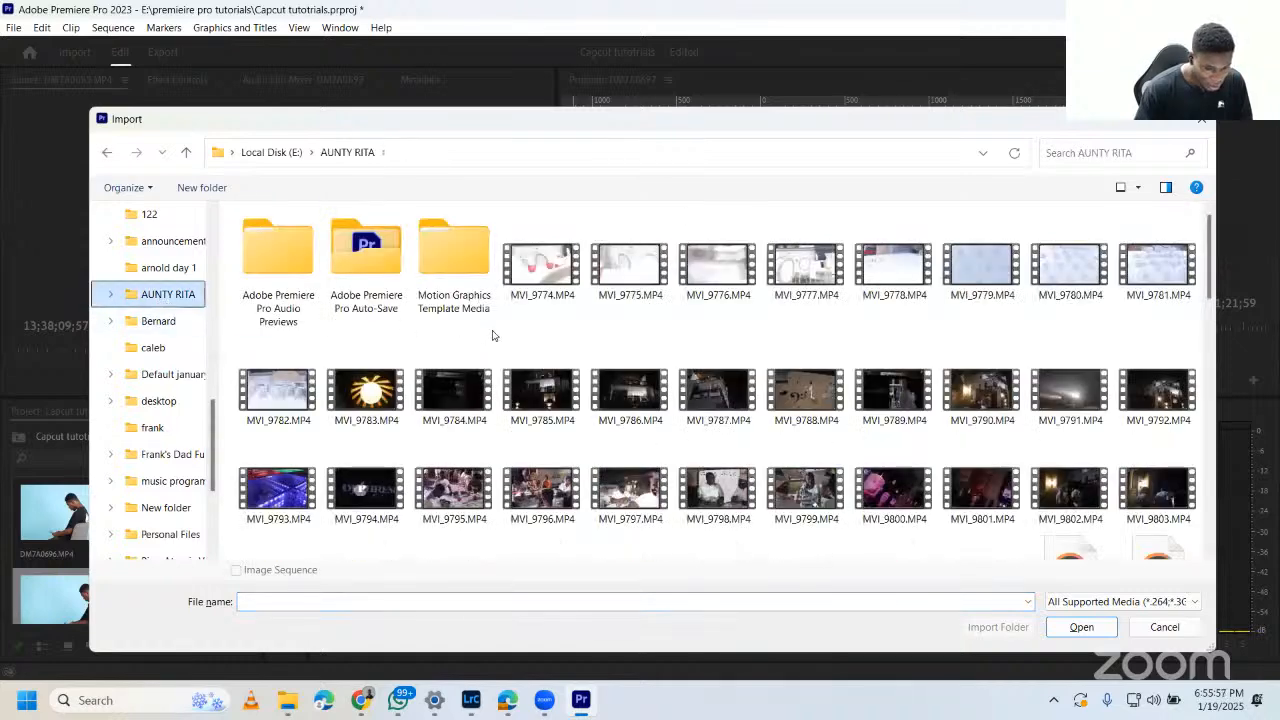
pyautogui.scroll(-10, 595, 405)
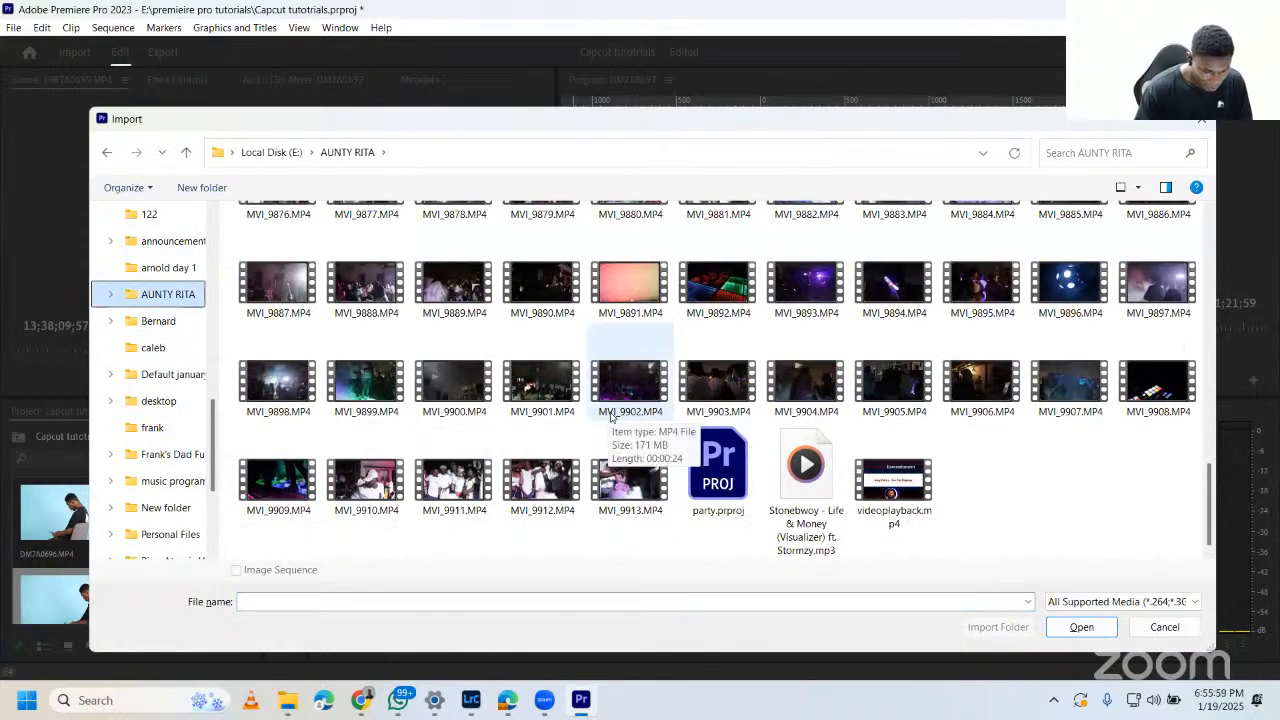
pyautogui.scroll(10, 611, 416)
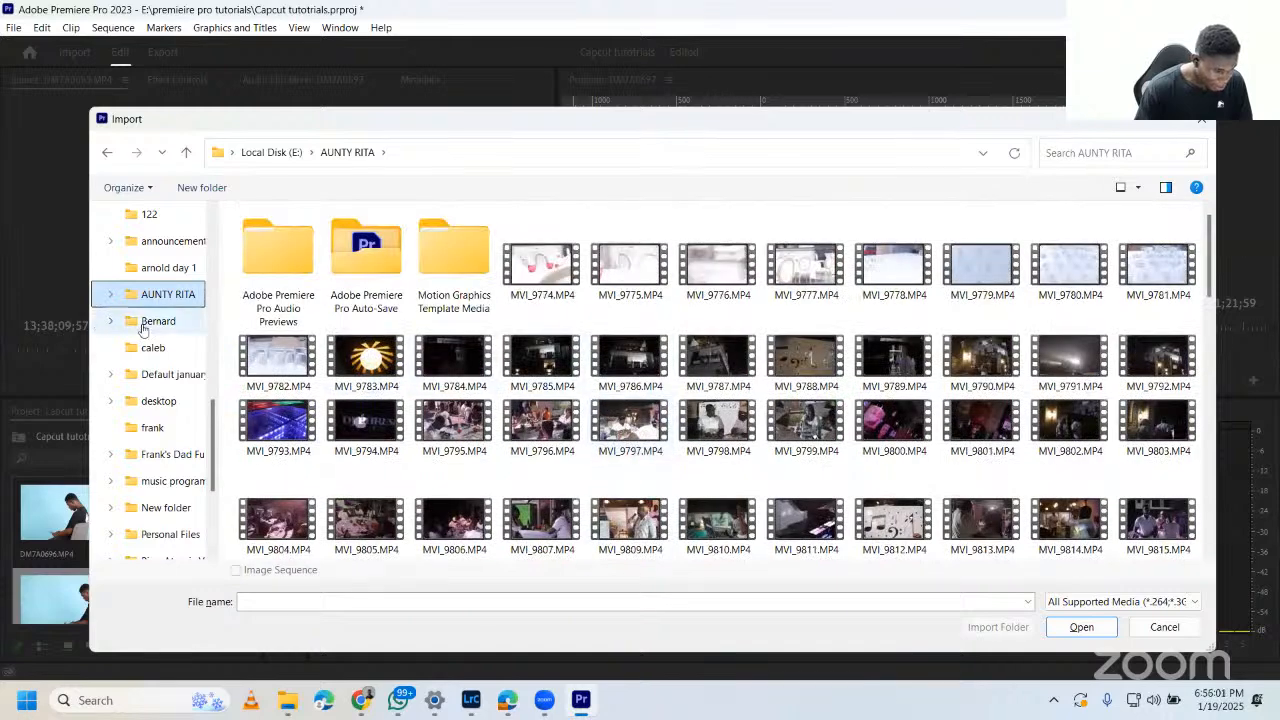
pyautogui.click(145, 323)
pyautogui.click(163, 349)
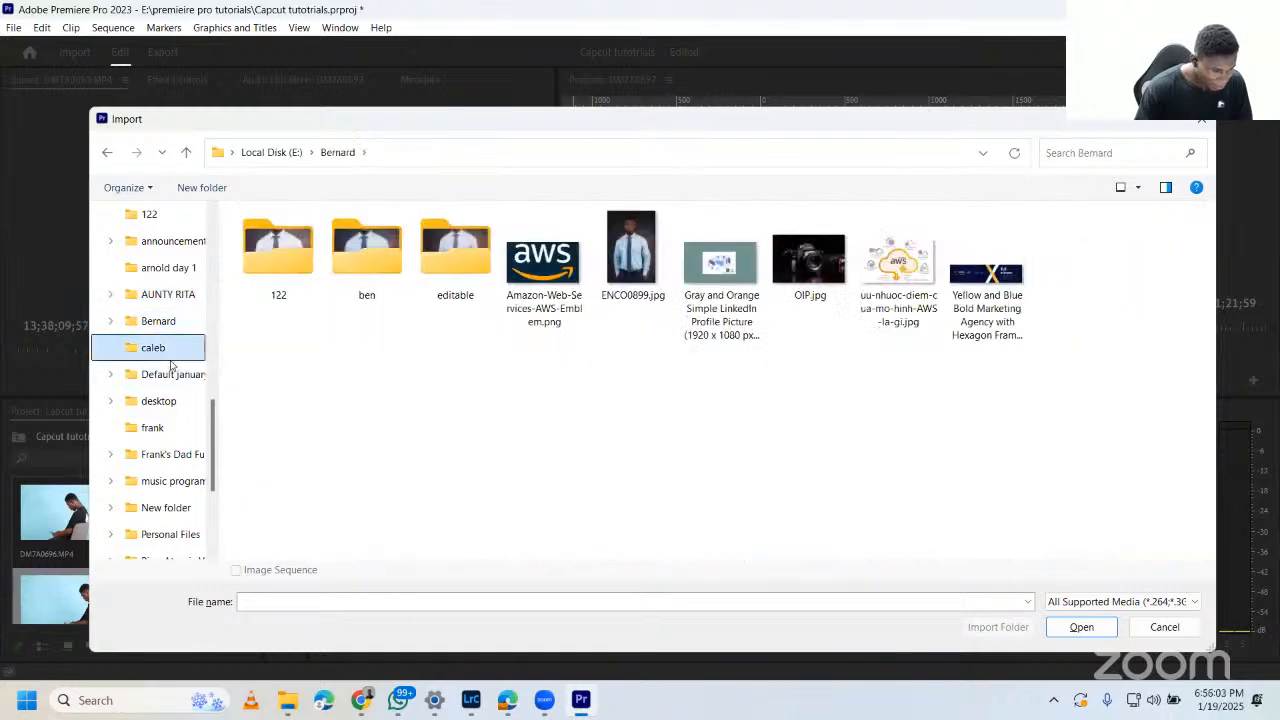
pyautogui.scroll(-3, 165, 390)
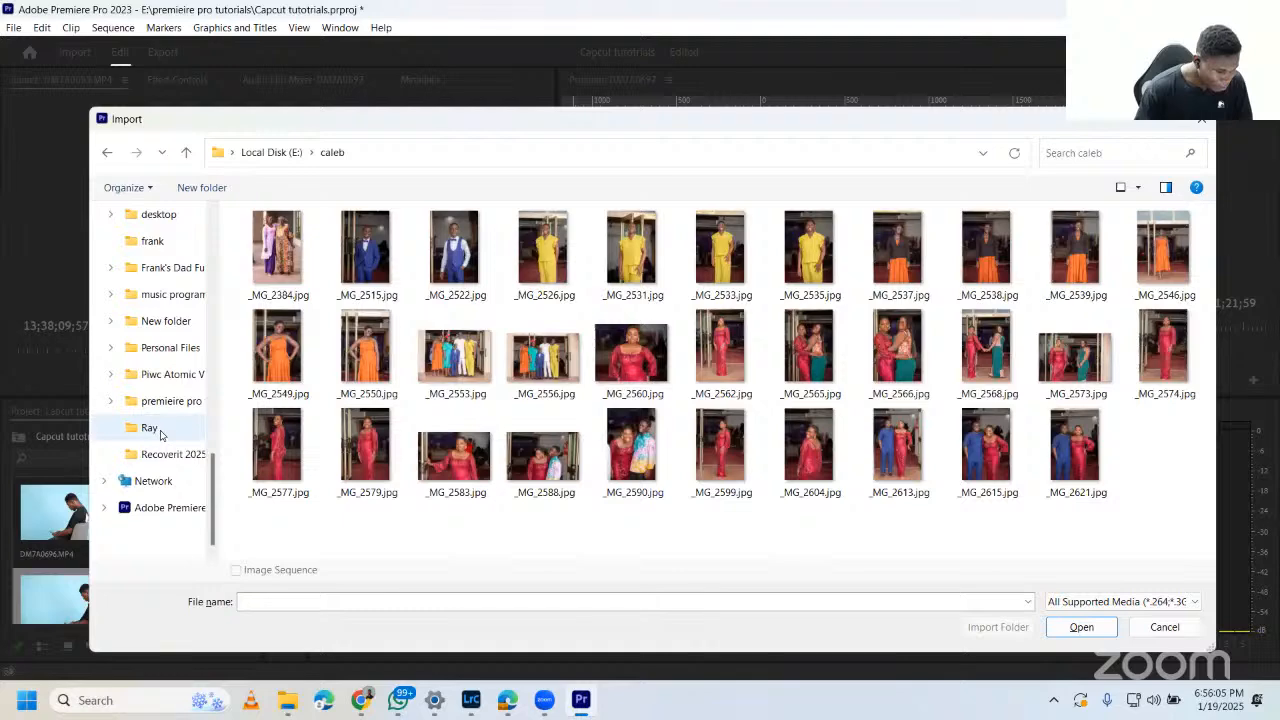
# Step: Import cinematic-trailer-music-228577.mp3 from the fire conference folder in Piwc Atomic Video Works
pyautogui.click(168, 375)
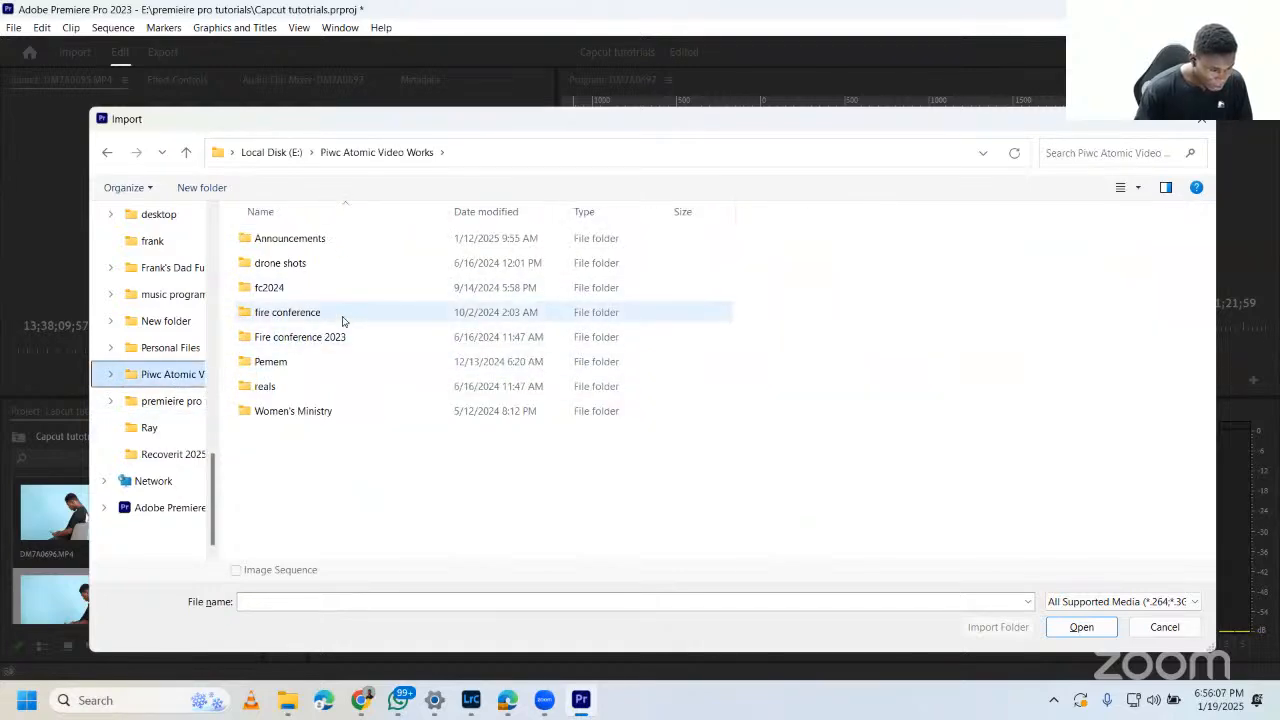
pyautogui.doubleClick(342, 320)
pyautogui.scroll(-4, 360, 390)
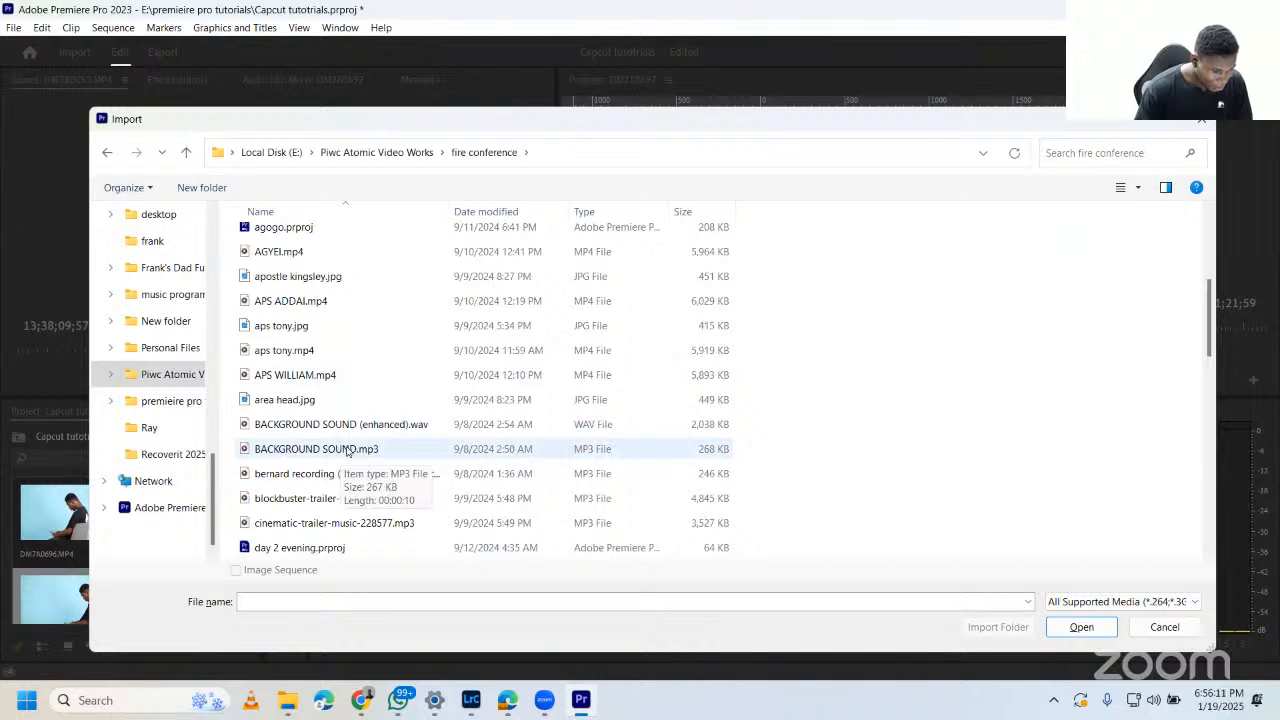
pyautogui.scroll(-1, 348, 455)
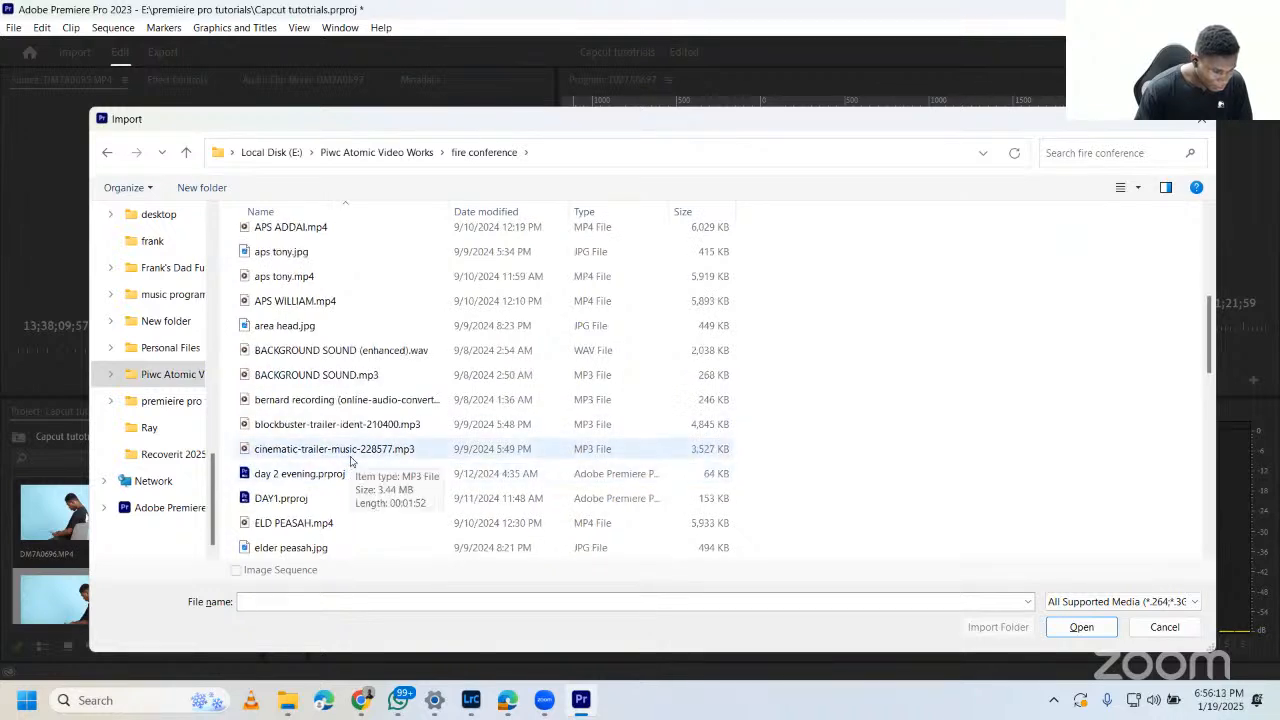
pyautogui.click(354, 452)
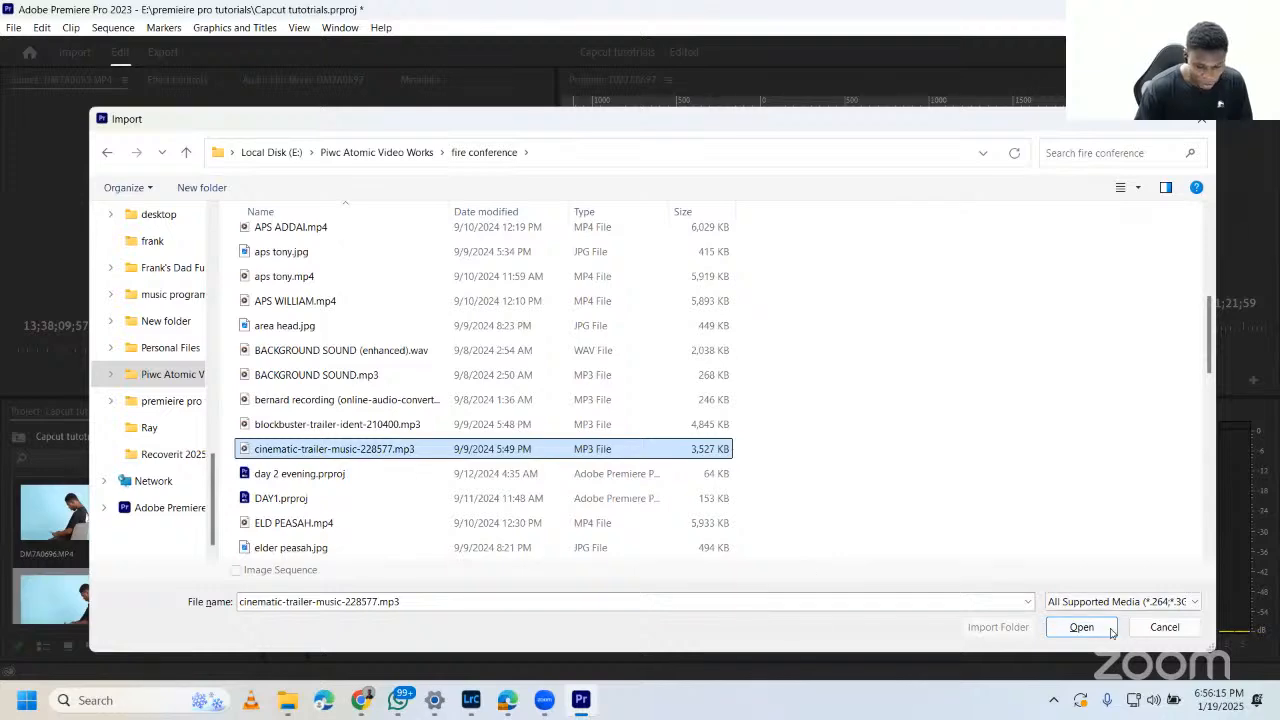
pyautogui.click(1080, 627)
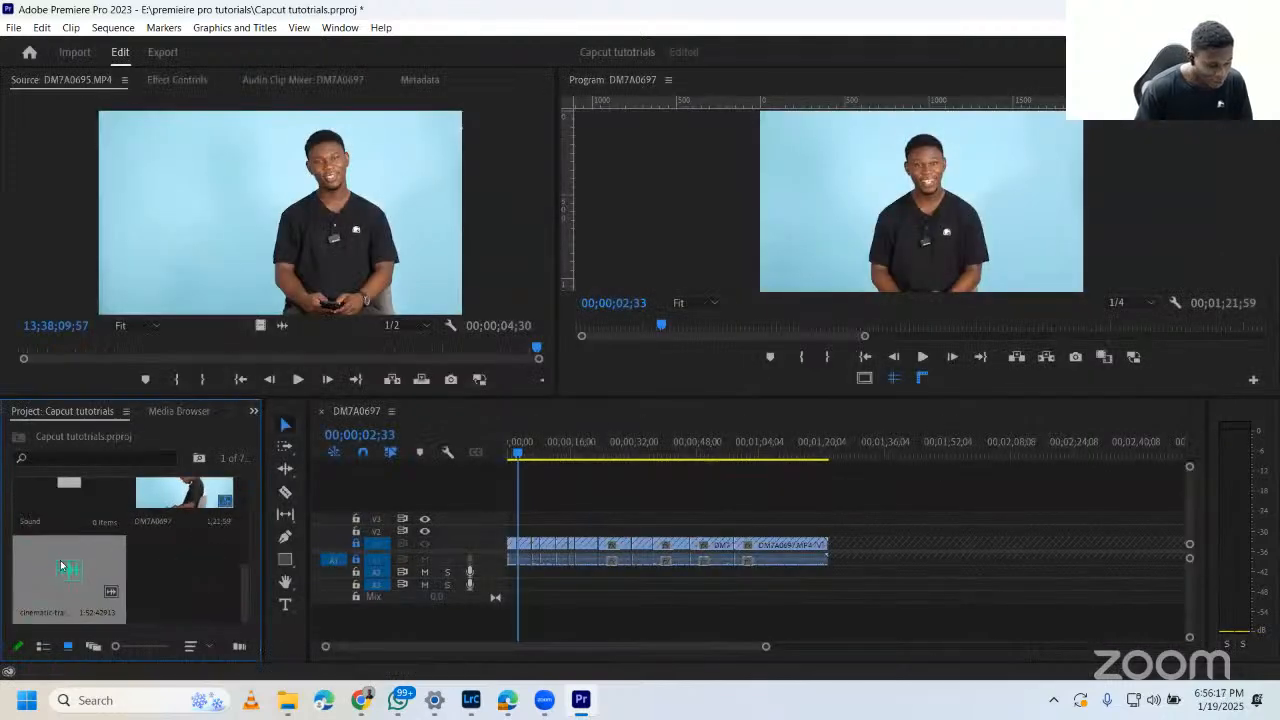
# Step: Place the cinematic trailer music on track A2 at the sequence start and play the sequence to about 00;00;19;11
pyautogui.moveTo(545, 588); pyautogui.dragTo(512, 584)
pyautogui.press('Home')
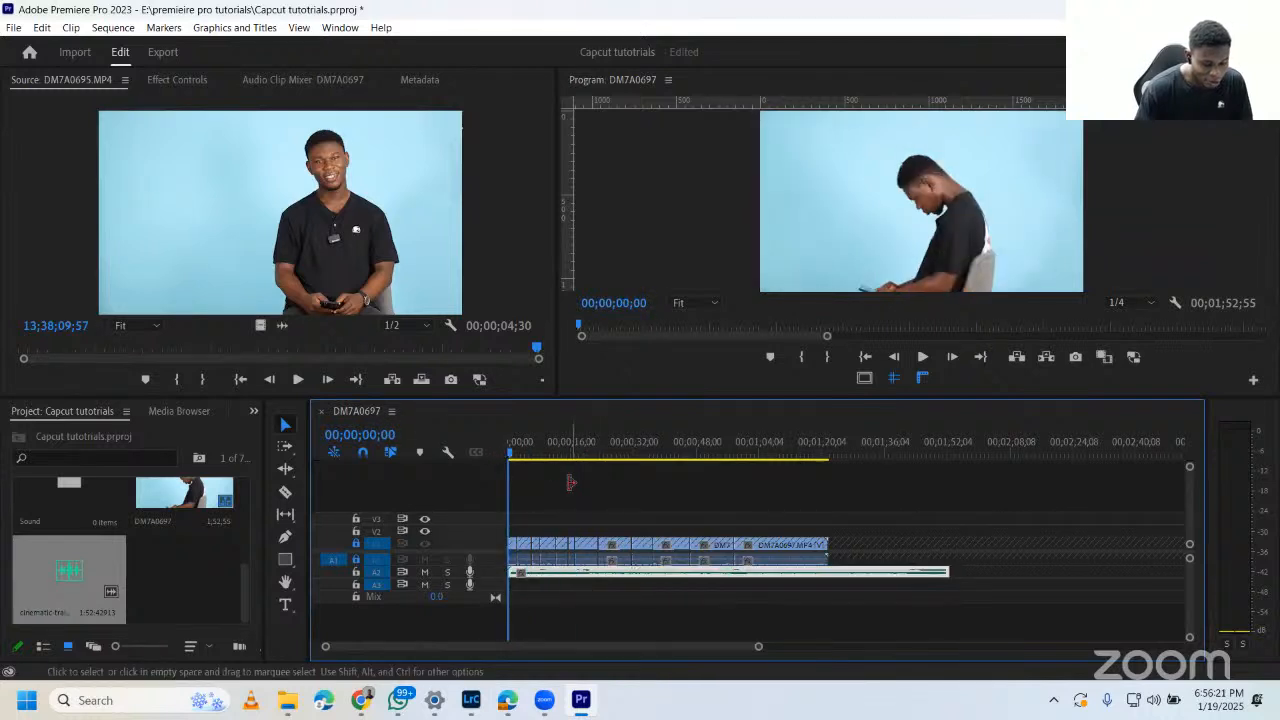
pyautogui.press('space')
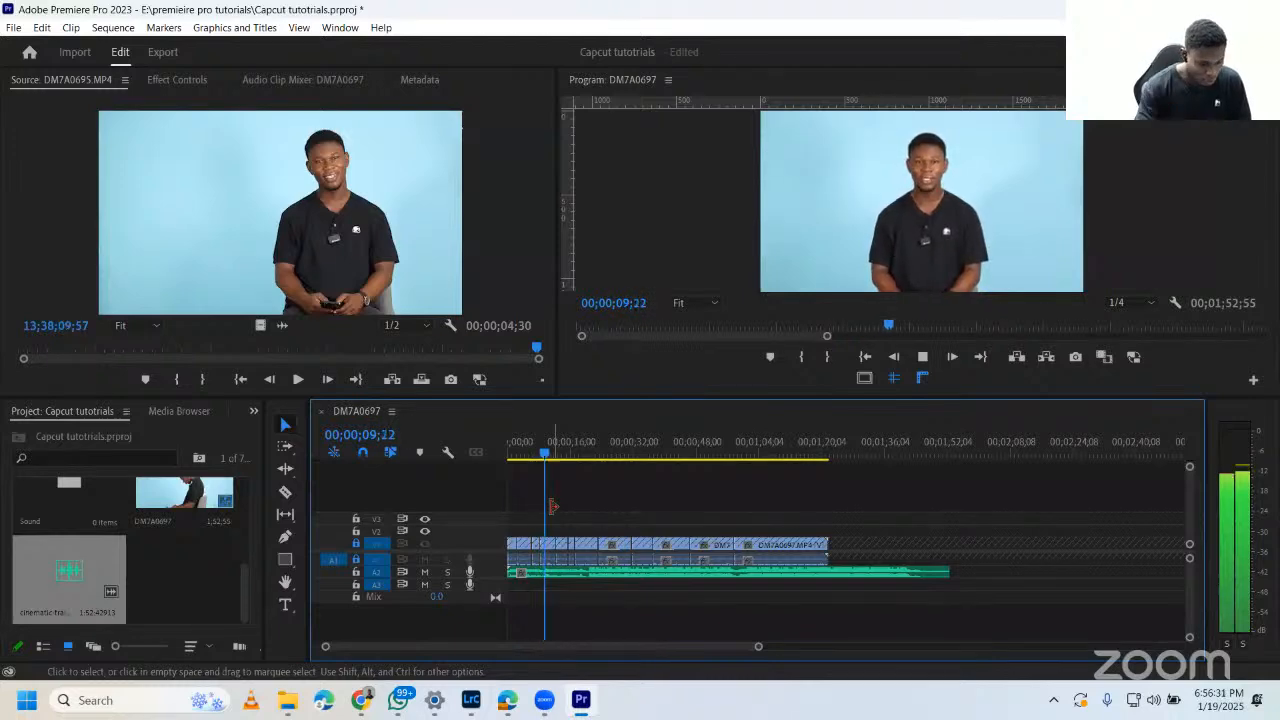
pyautogui.hotkey('alt', 'Tab')
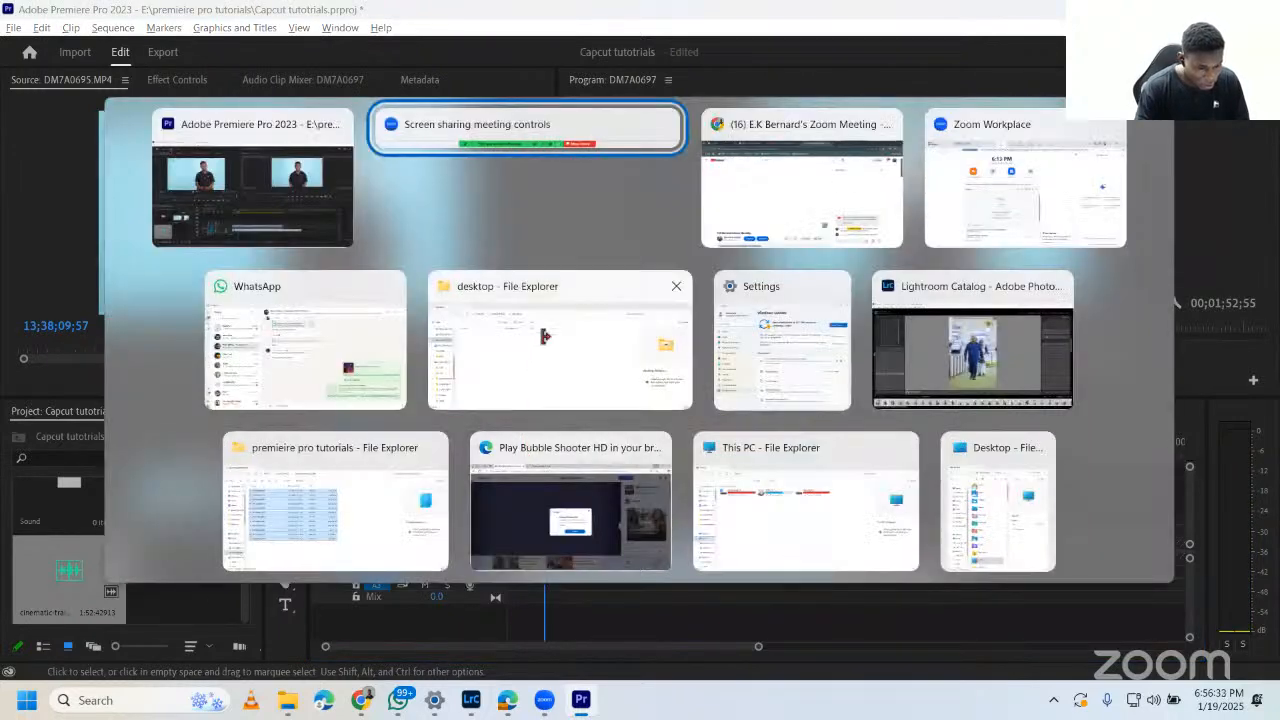
pyautogui.hotkey('alt', 'Tab')
pyautogui.hotkey('alt', 'Tab')
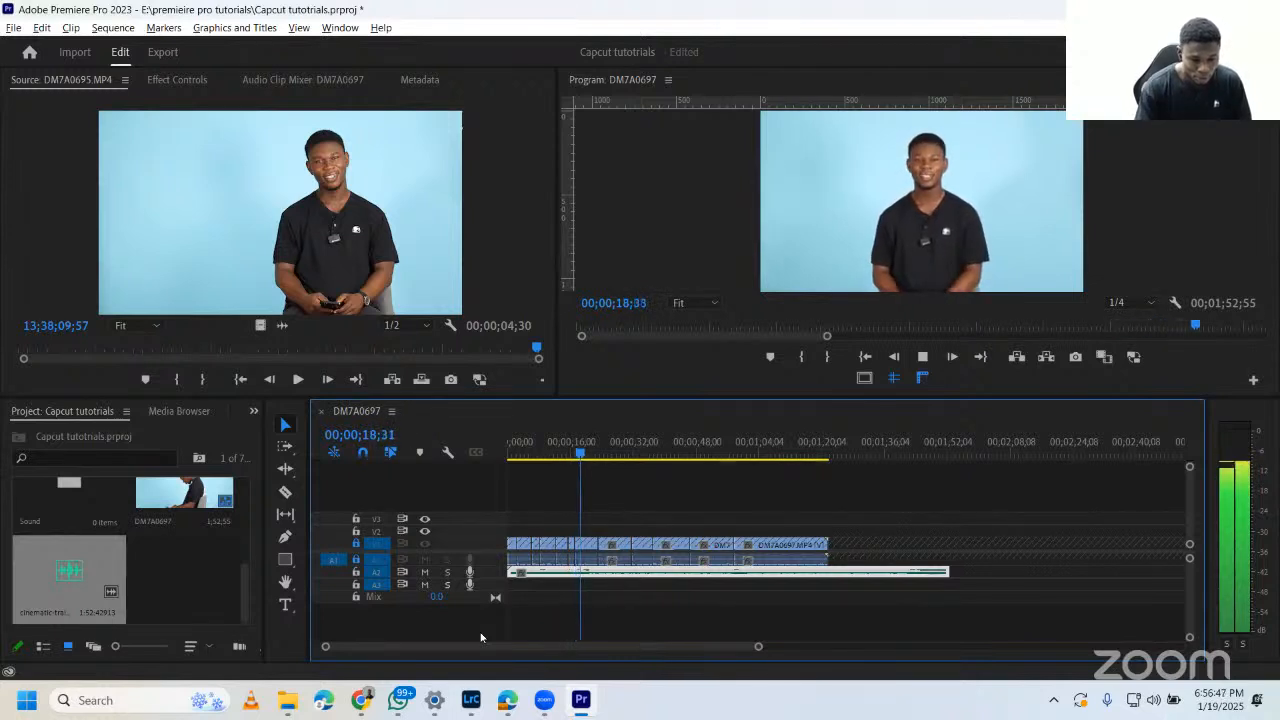
pyautogui.press('space')
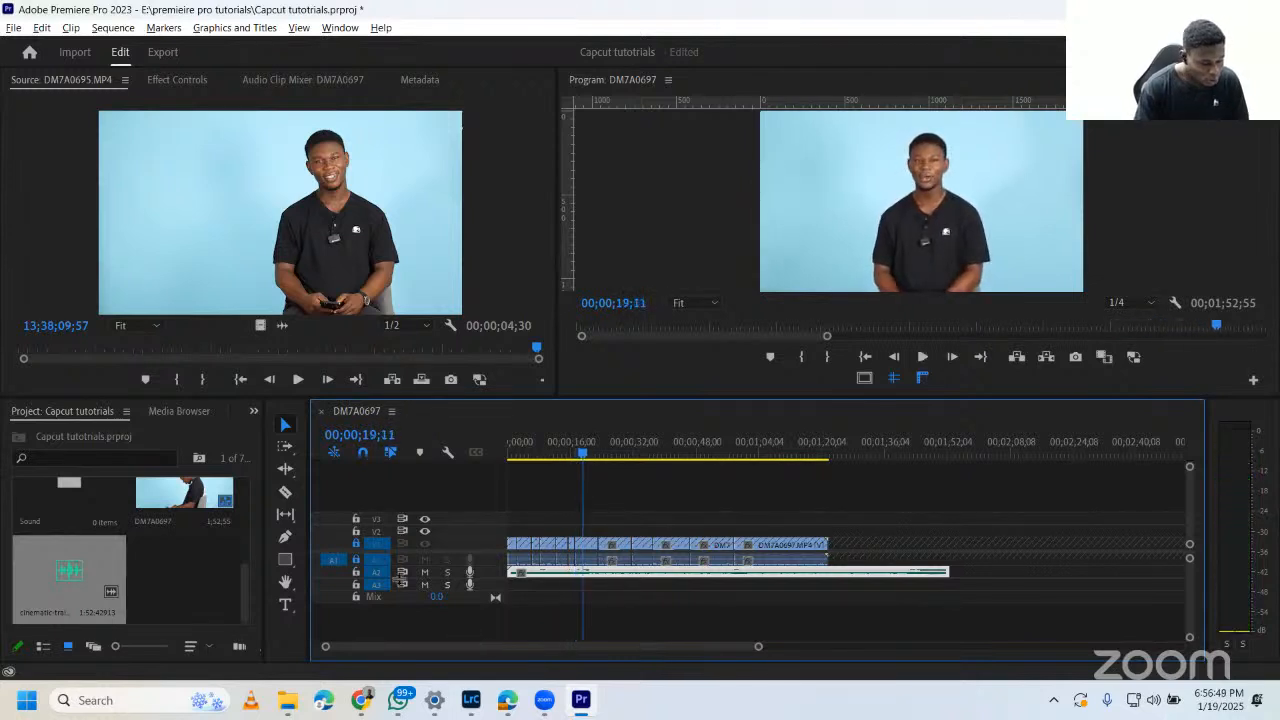
# Step: Play the sequence from 00;00;19;11 to 00;00;31;43, toggling mute on track A2 to compare the voice with and without music
pyautogui.hotkey('alt', 'Tab')
pyautogui.press('Escape')
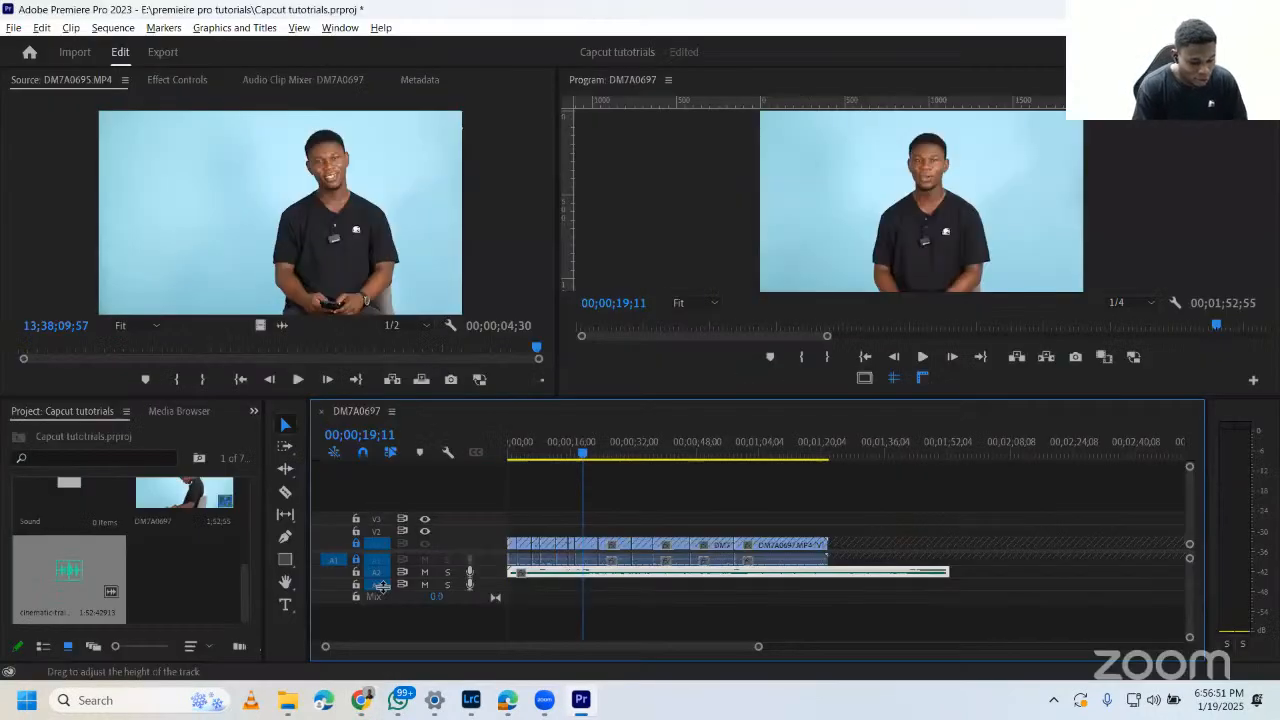
pyautogui.click(631, 499)
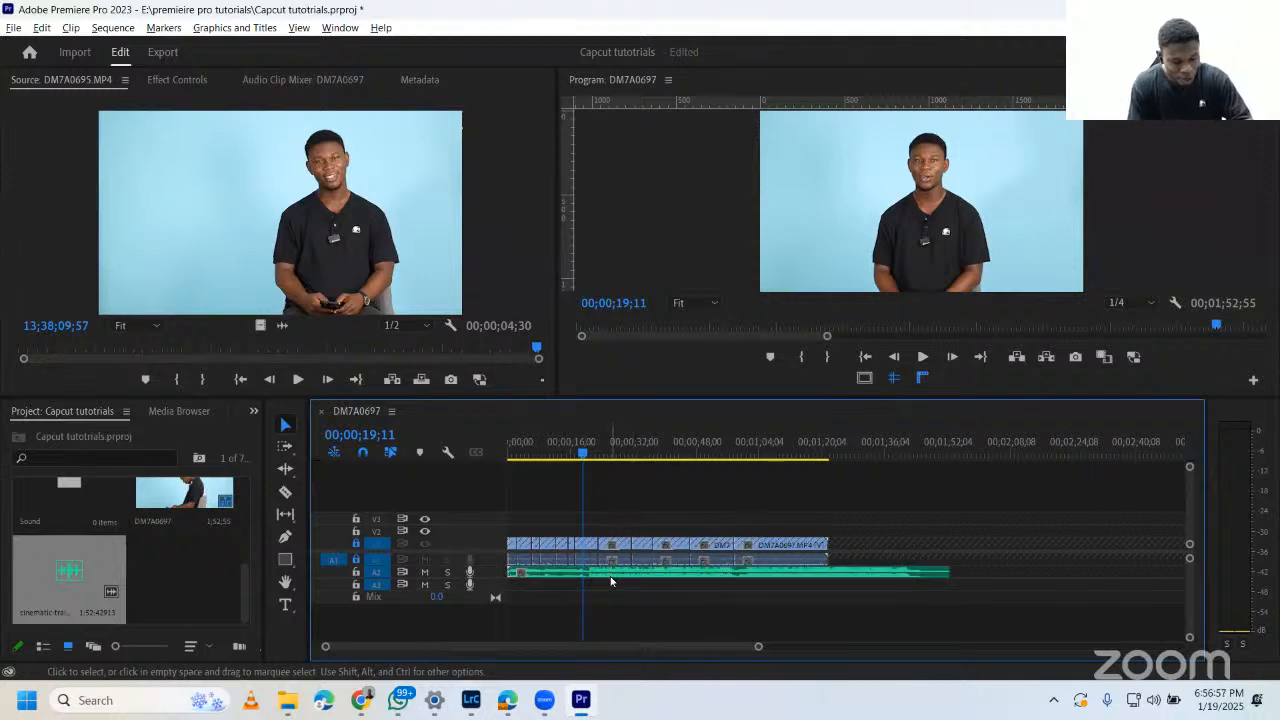
pyautogui.click(423, 572)
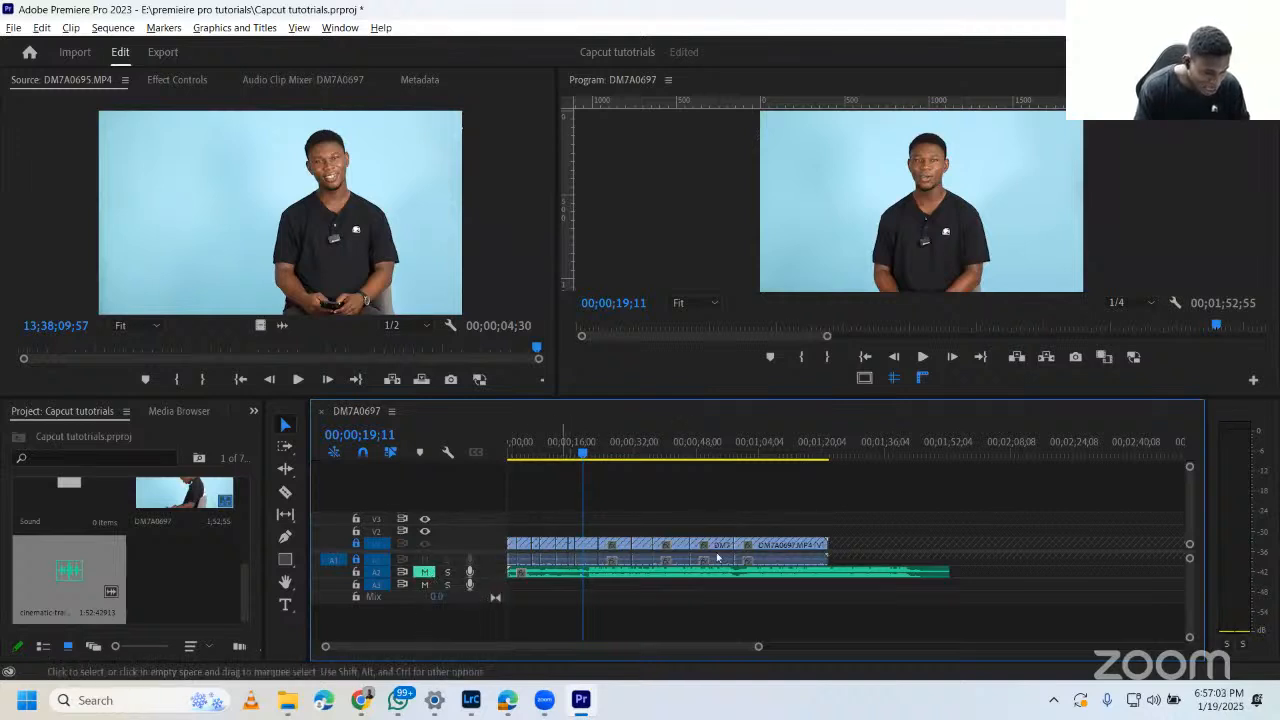
pyautogui.click(622, 578)
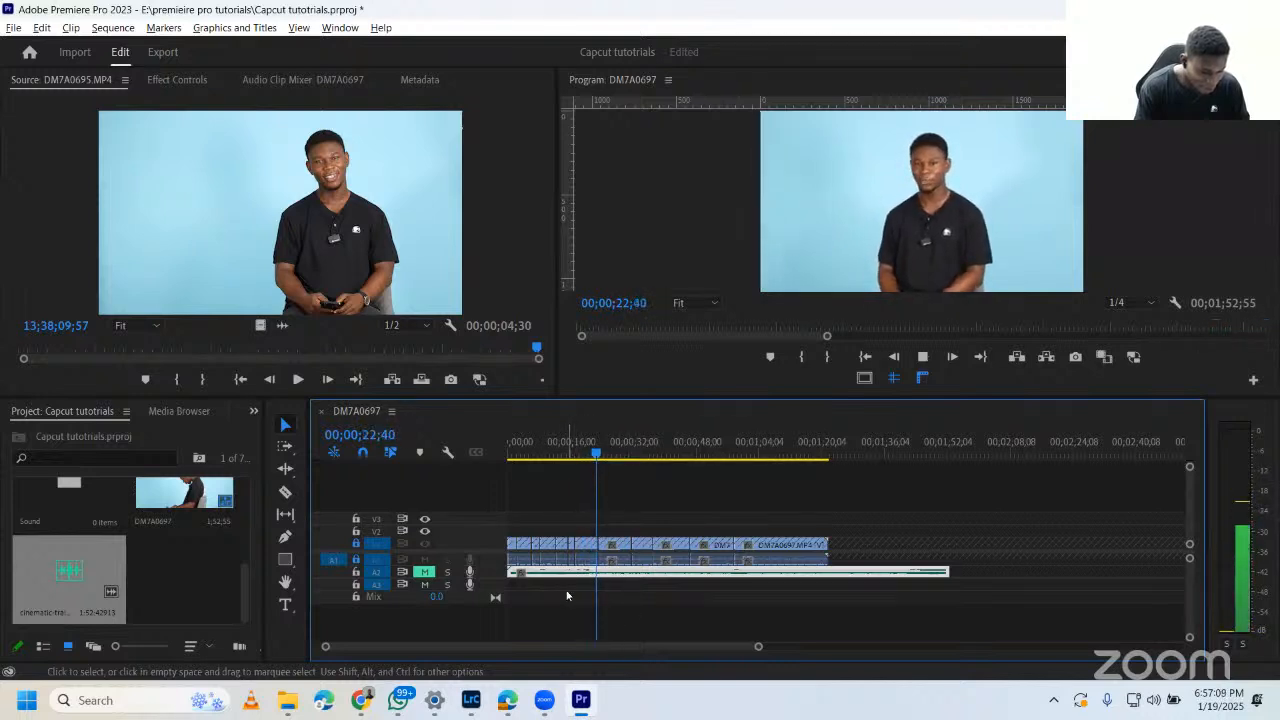
pyautogui.click(422, 572)
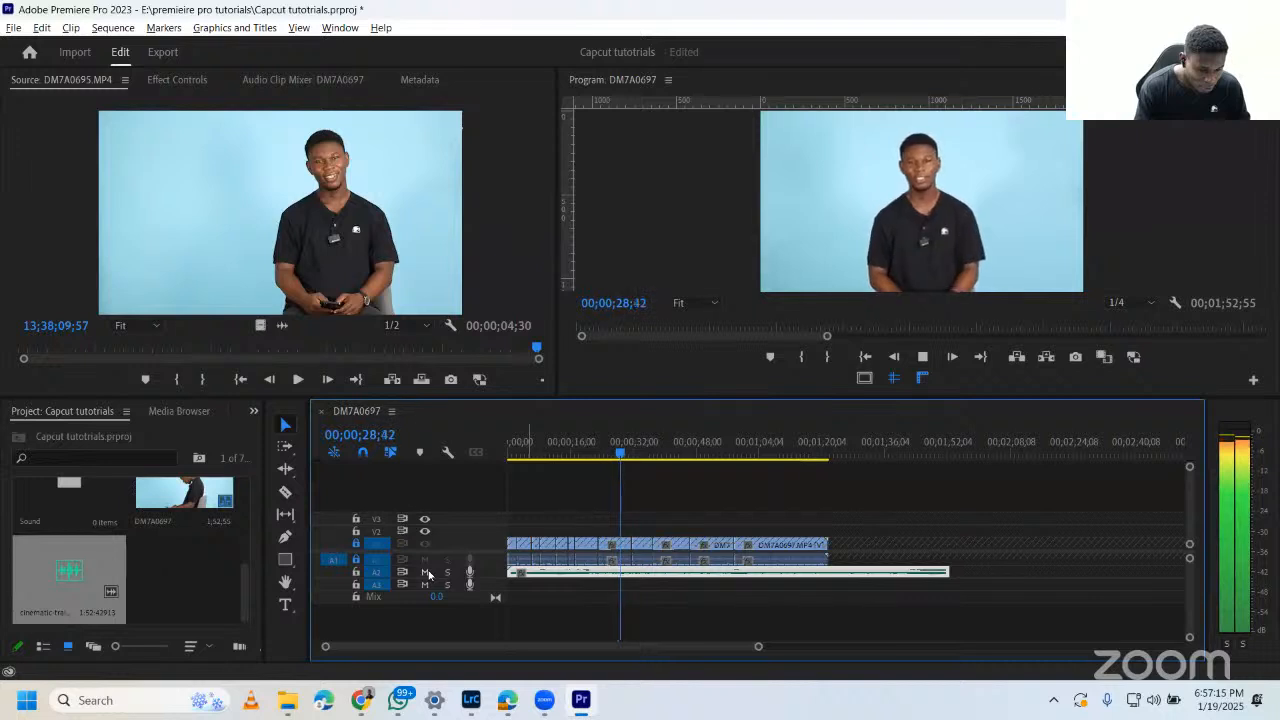
pyautogui.click(424, 573)
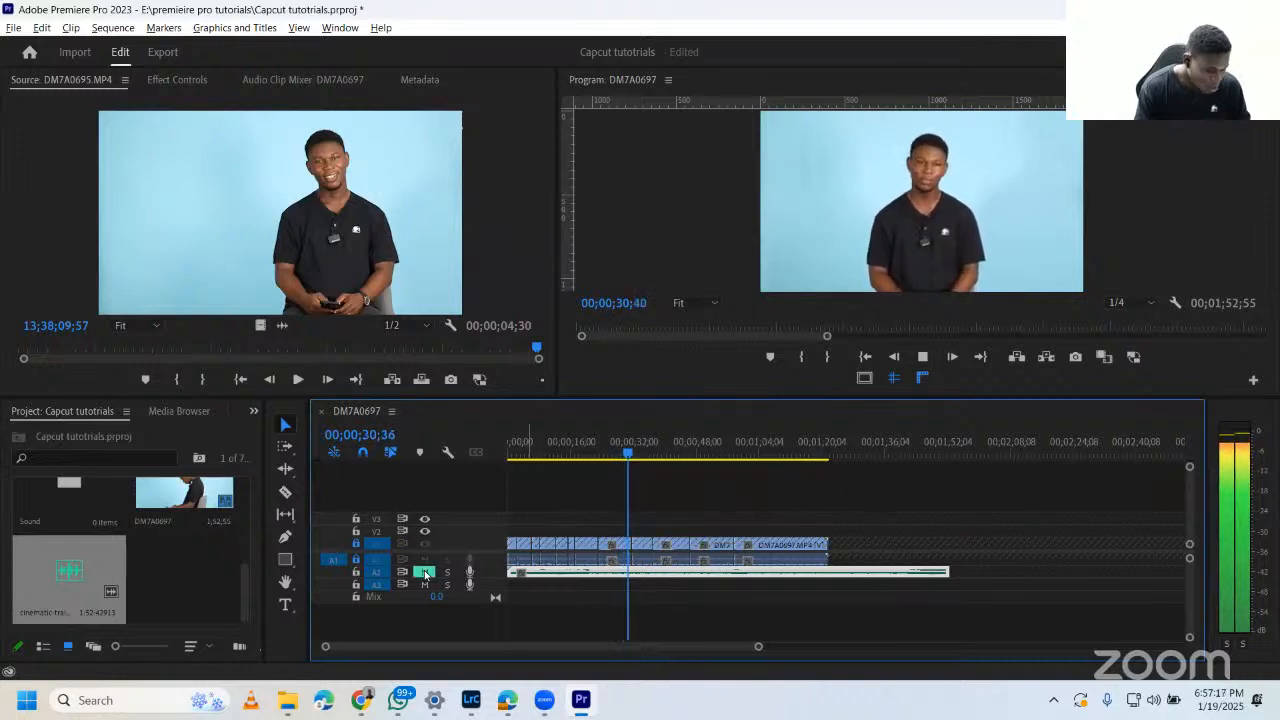
pyautogui.press('space')
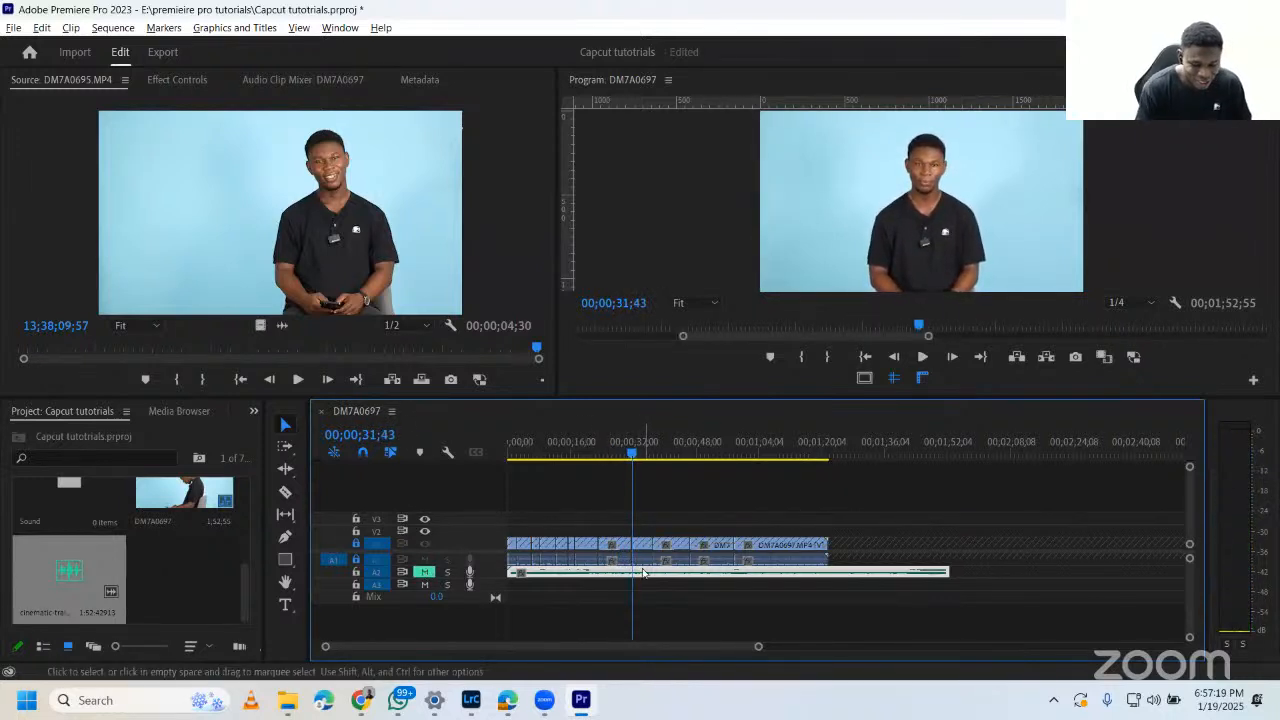
# Step: Expand the height of all tracks and enlarge the timeline area upward so the audio waveforms fit
pyautogui.rightClick(647, 570)
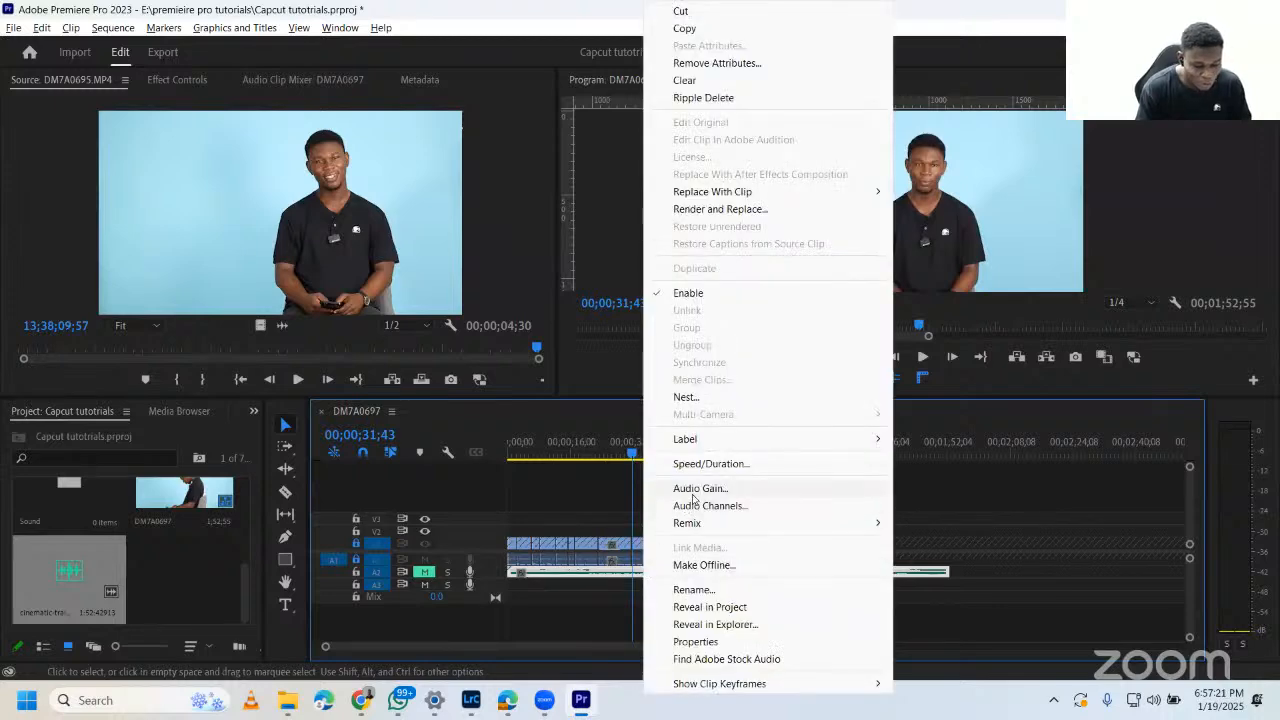
pyautogui.click(631, 581)
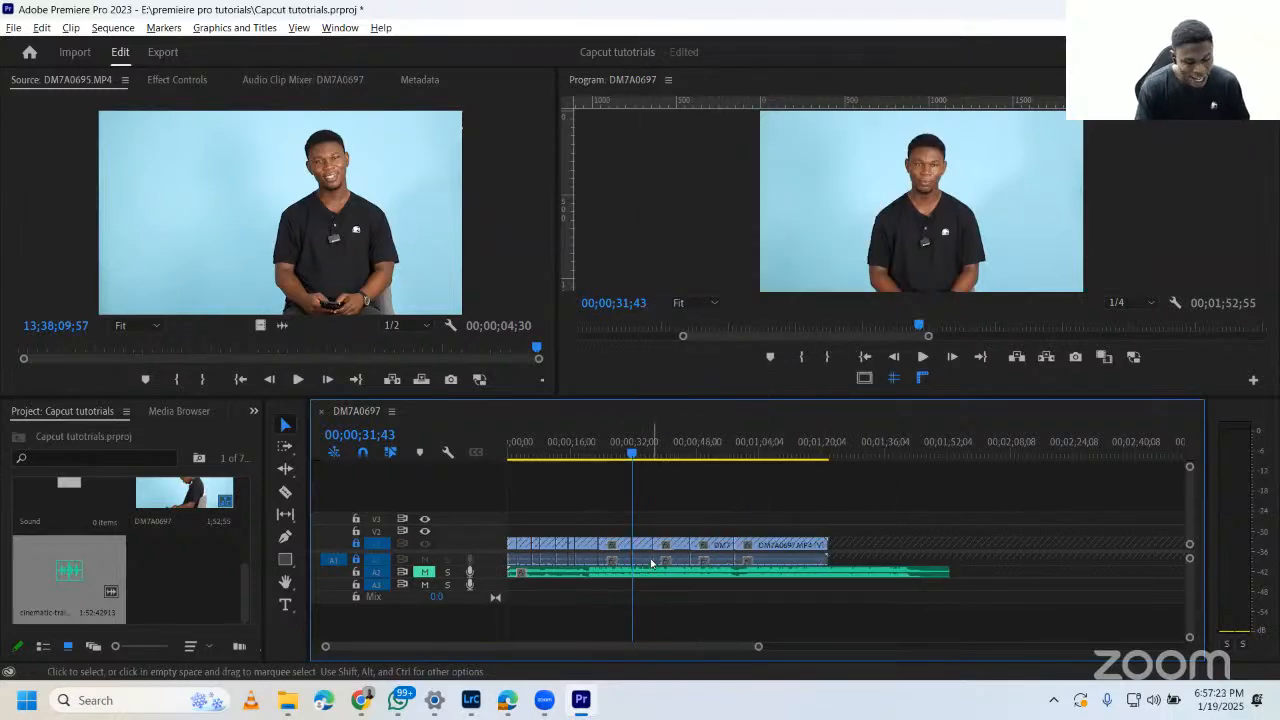
pyautogui.hotkey('shift', '=')
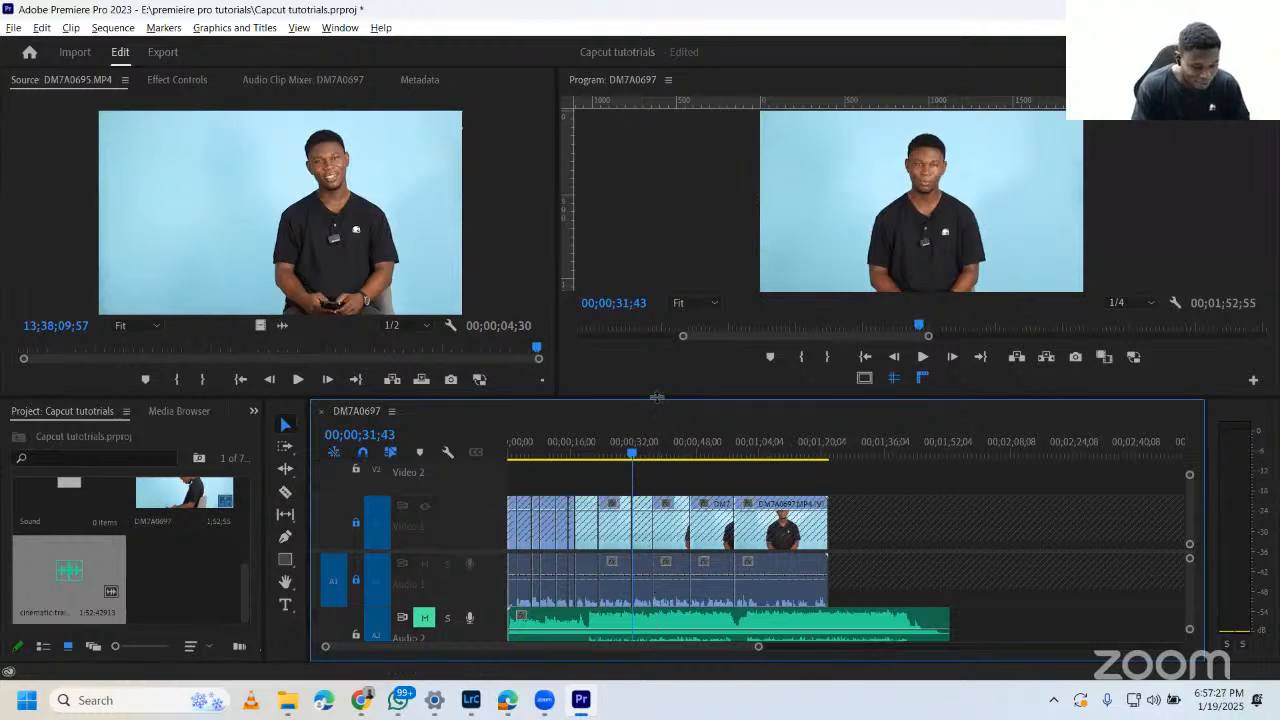
pyautogui.moveTo(656, 397); pyautogui.dragTo(656, 310)
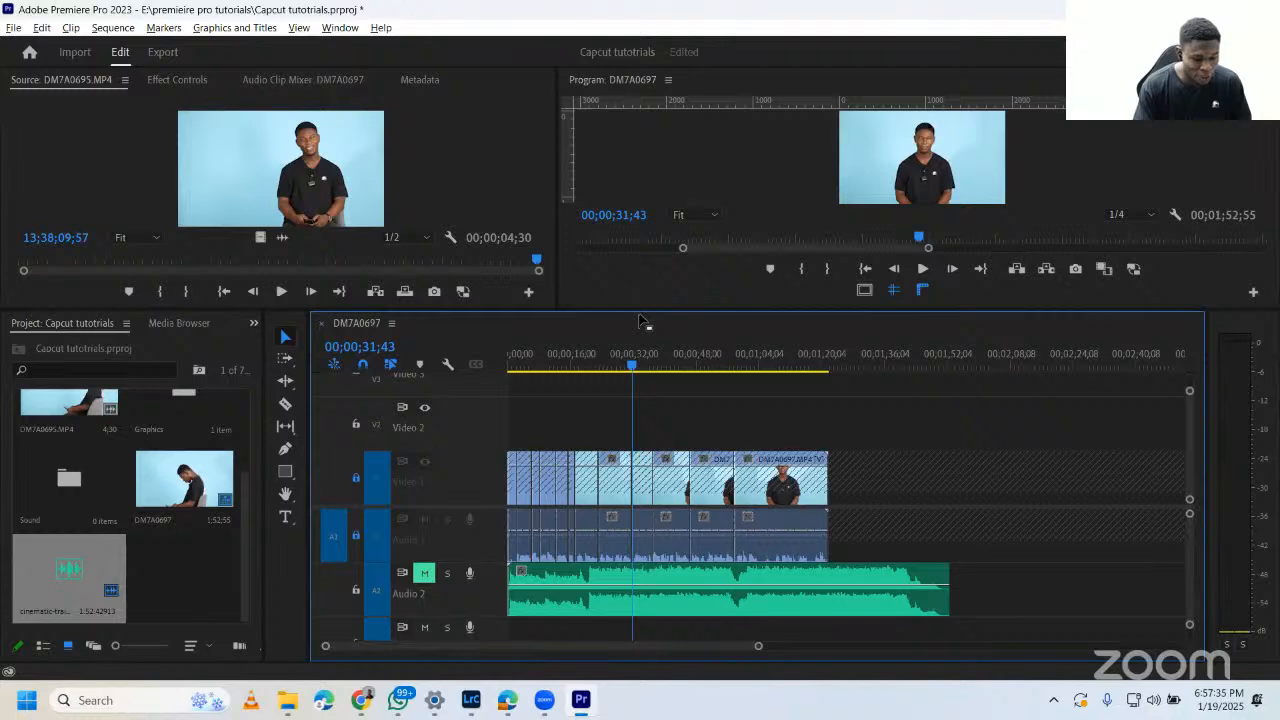
pyautogui.moveTo(640, 318); pyautogui.dragTo(628, 440)
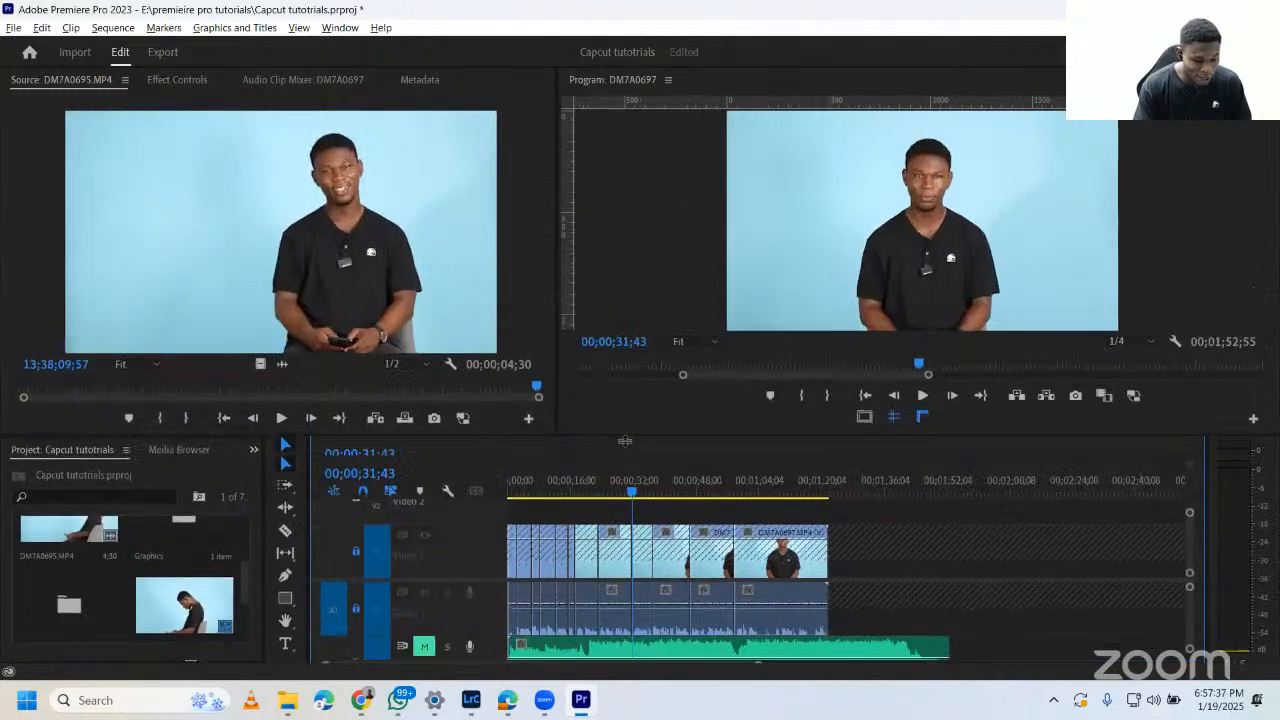
pyautogui.moveTo(622, 373); pyautogui.dragTo(615, 303)
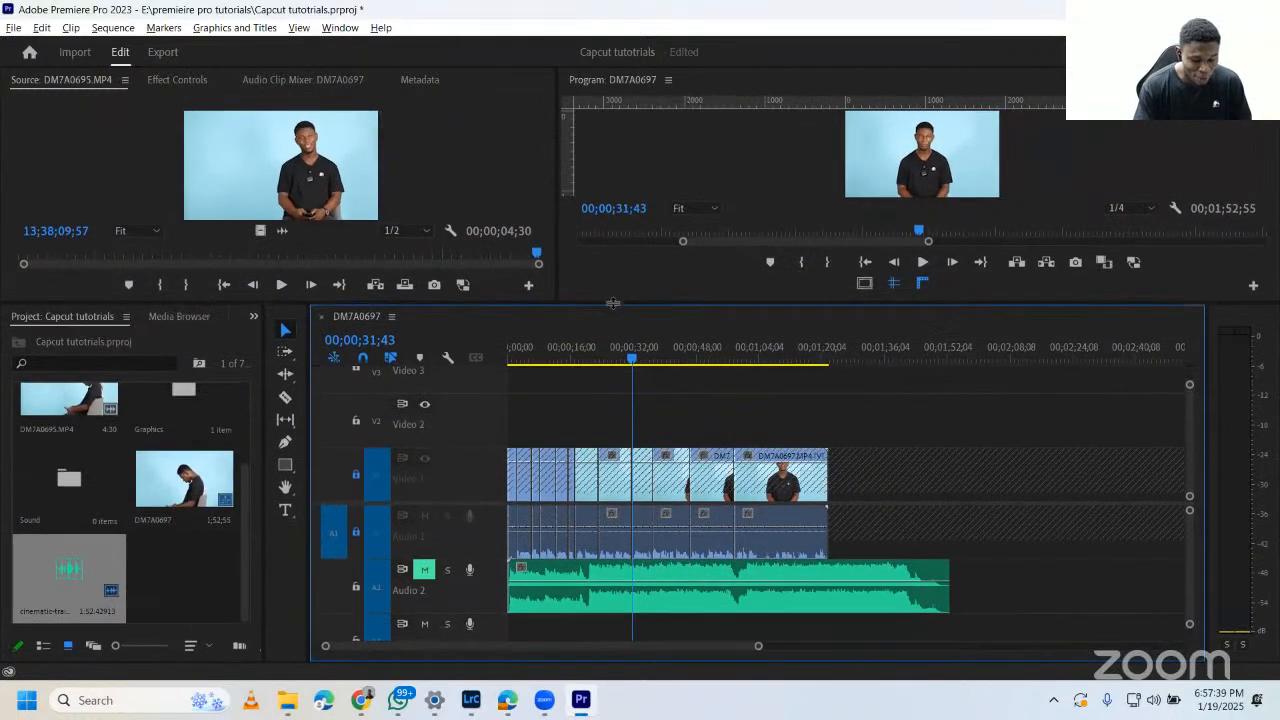
# Step: Collapse and re-expand the height of all sequence tracks several times
pyautogui.hotkey('shift', '-')
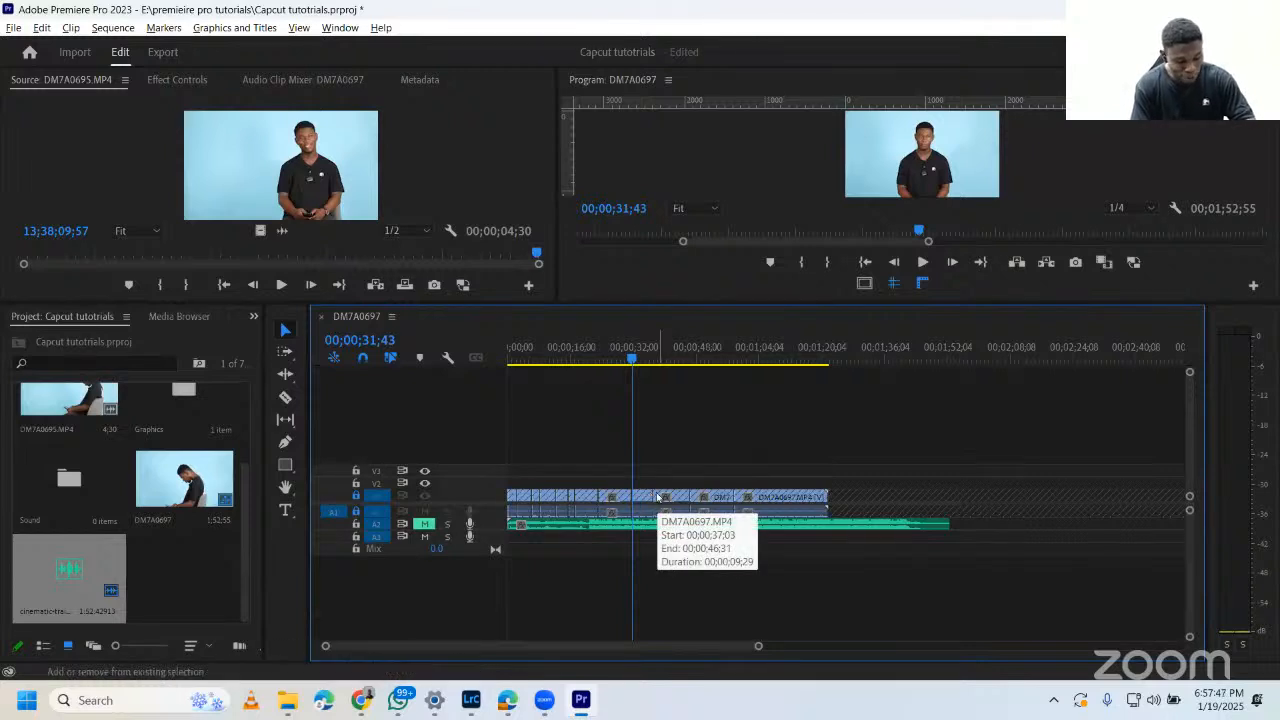
pyautogui.hotkey('shift', '=')
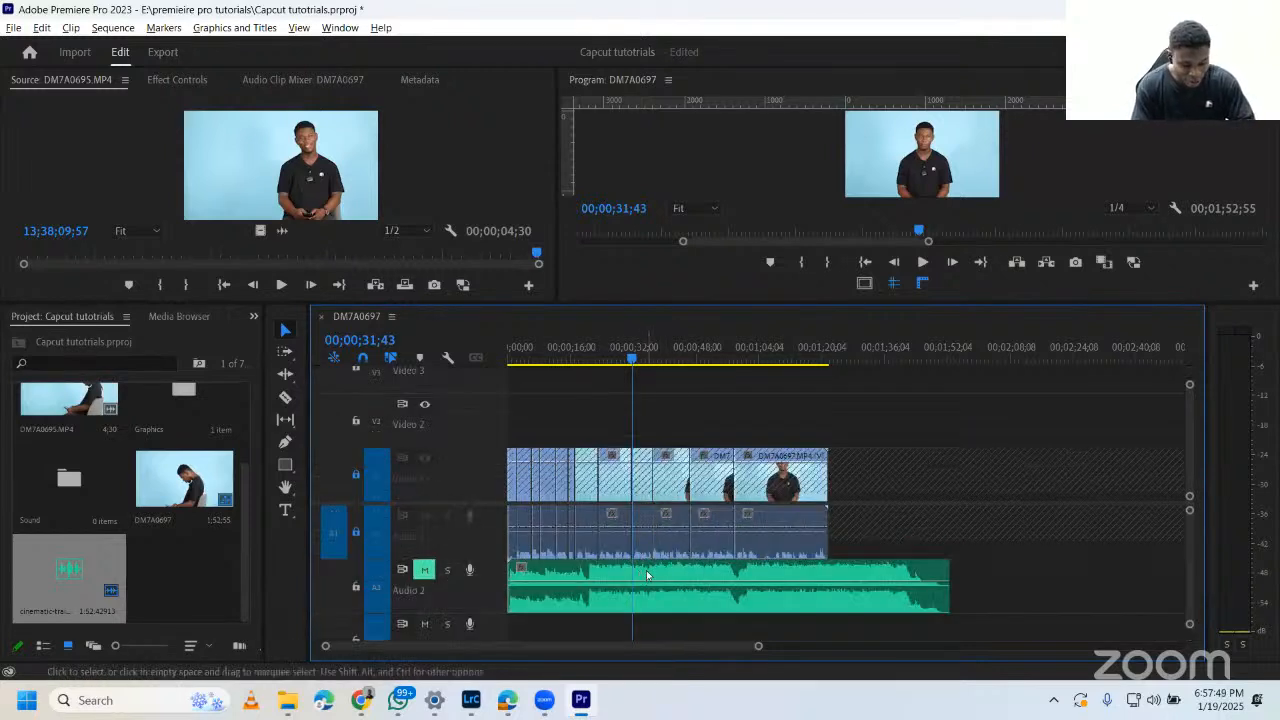
pyautogui.hotkey('shift', '-')
pyautogui.hotkey('shift', '=')
pyautogui.hotkey('shift', '-')
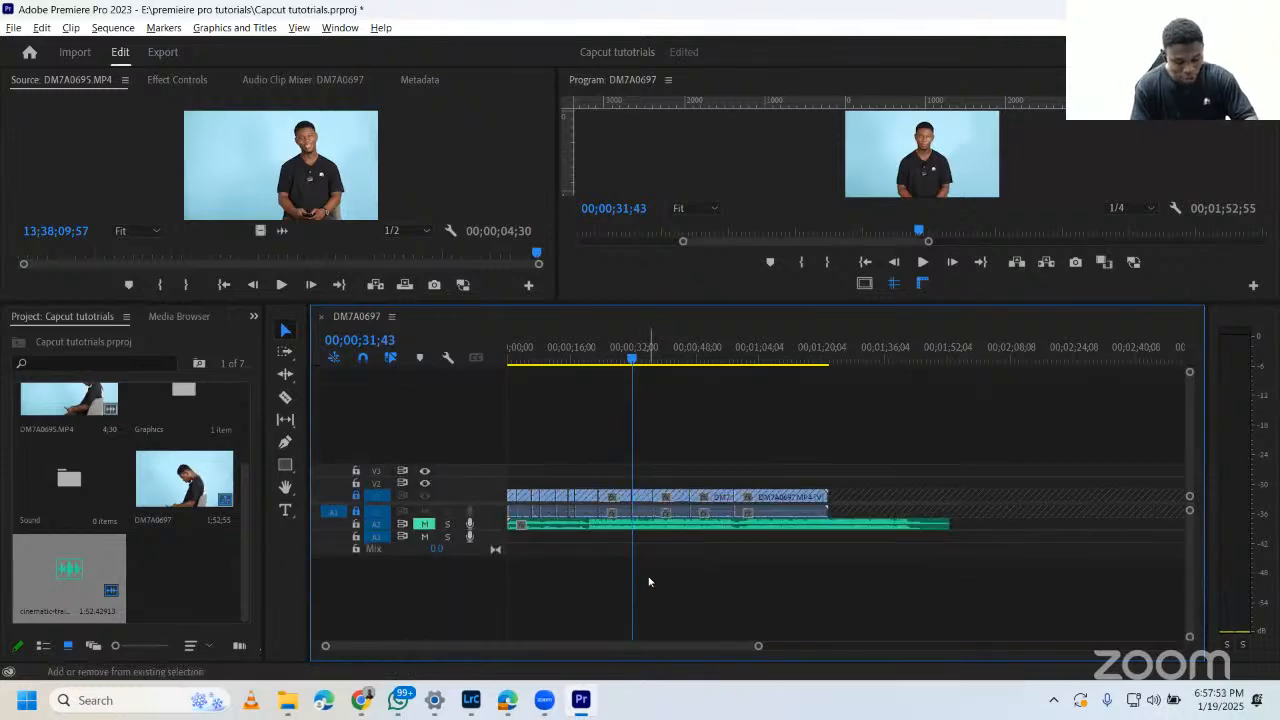
pyautogui.hotkey('shift', '=')
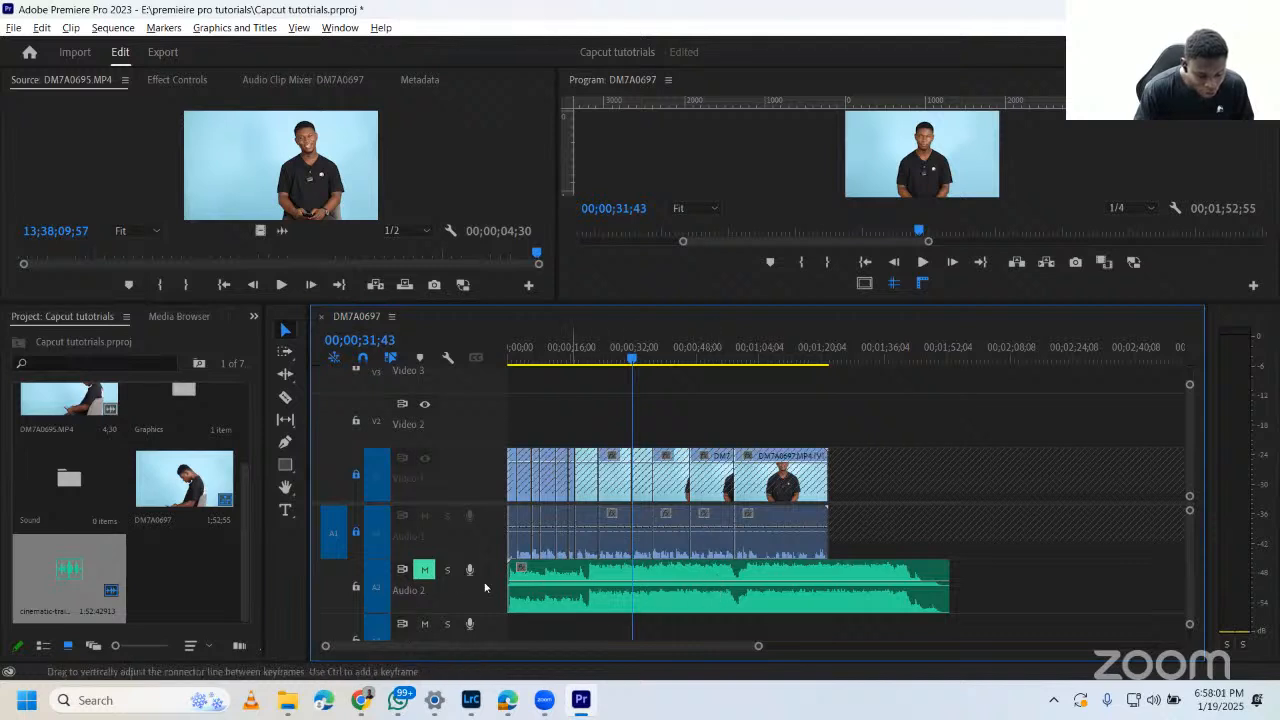
# Step: Unmute track A2 and lower the volume line of the cinematic music clip, checking the level by playing to 00;00;37;08
pyautogui.click(423, 570)
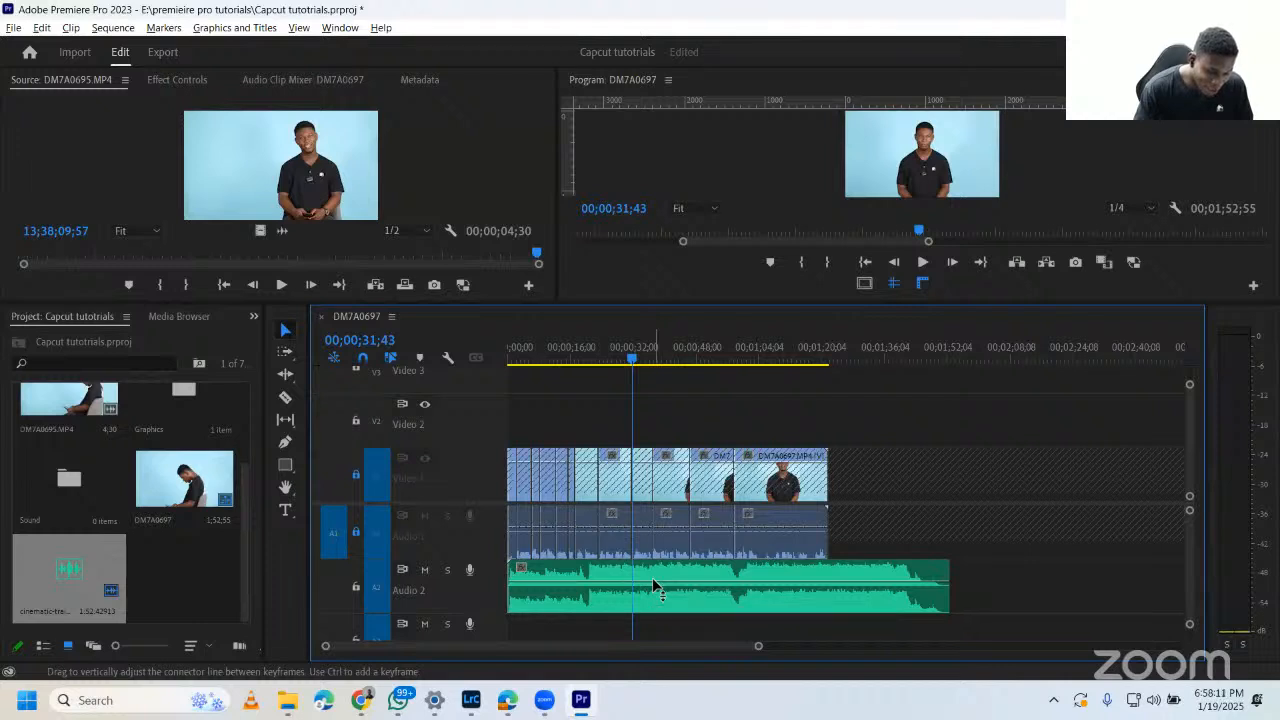
pyautogui.click(652, 578)
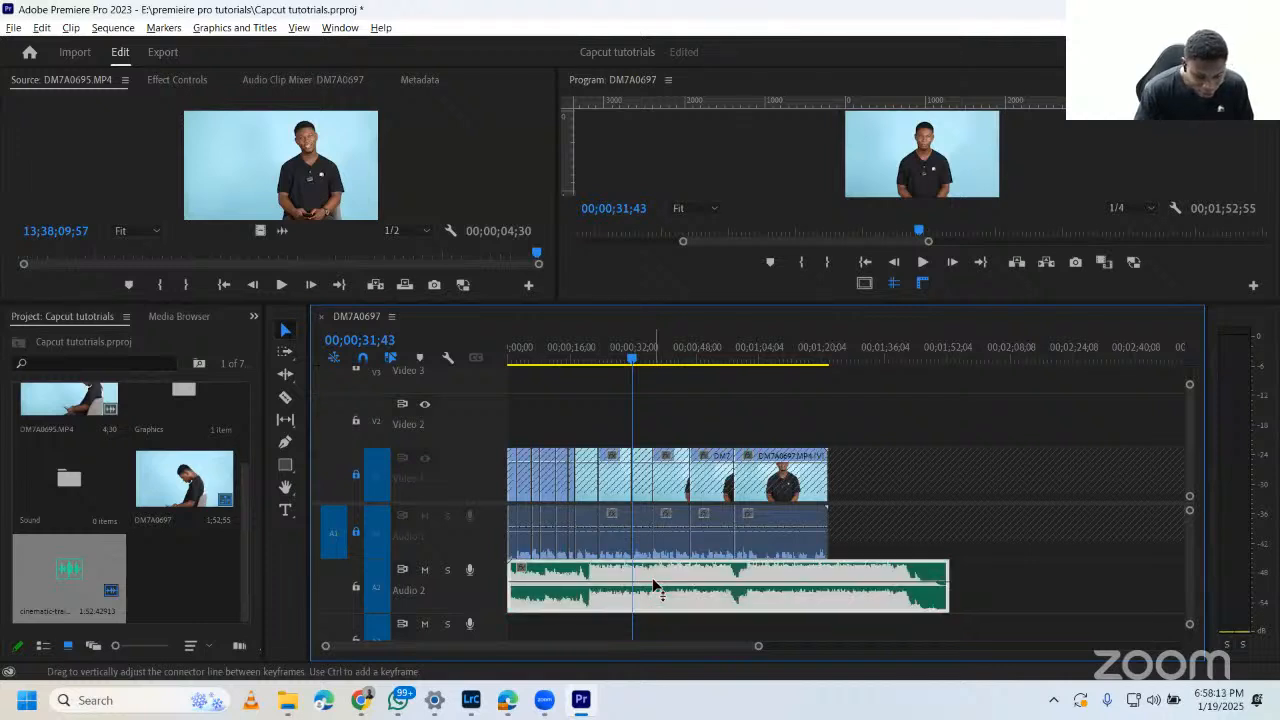
pyautogui.moveTo(654, 580)
pyautogui.mouseDown()
pyautogui.moveTo(656, 607)
pyautogui.moveTo(656, 566)
pyautogui.moveTo(652, 599)
pyautogui.mouseUp()
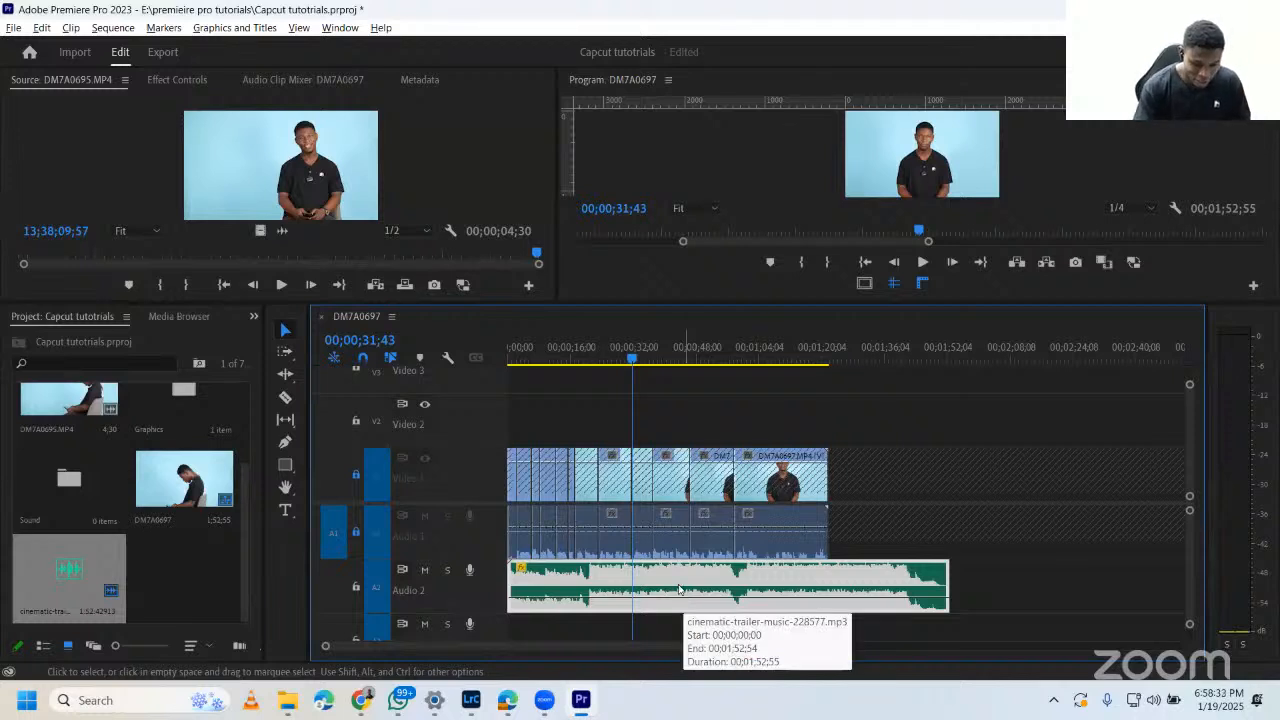
pyautogui.press('space')
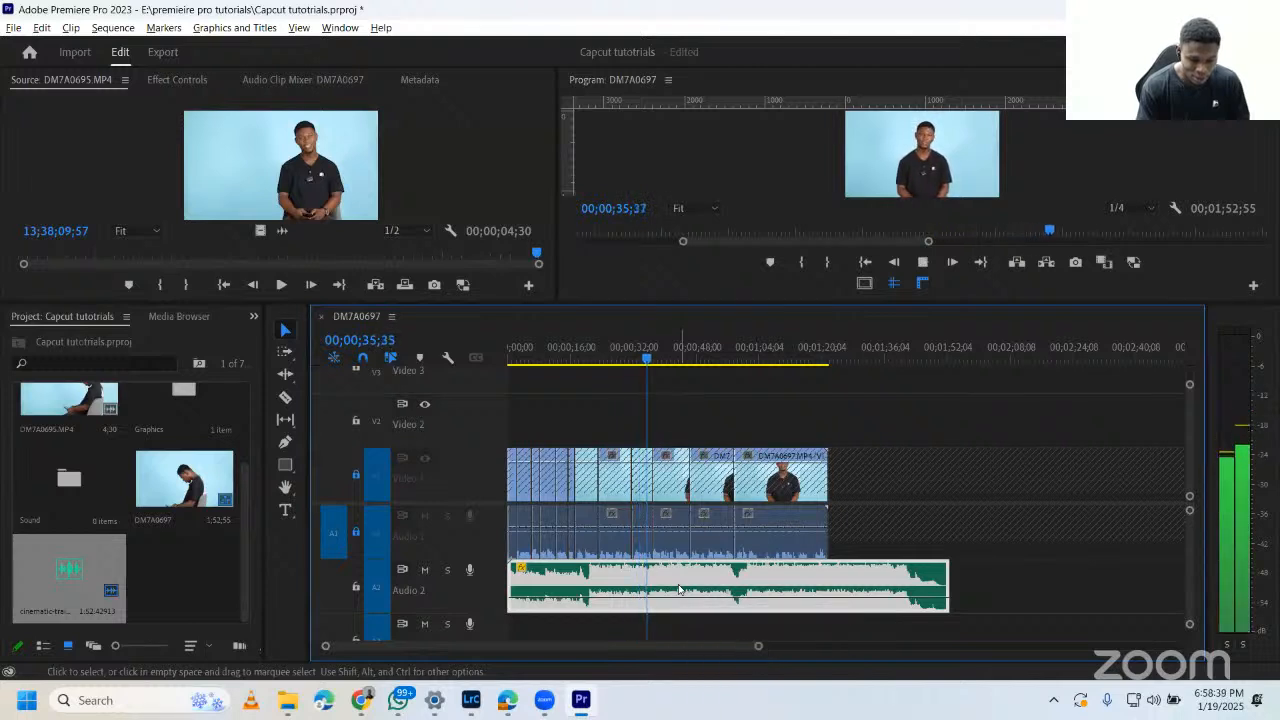
pyautogui.press('space')
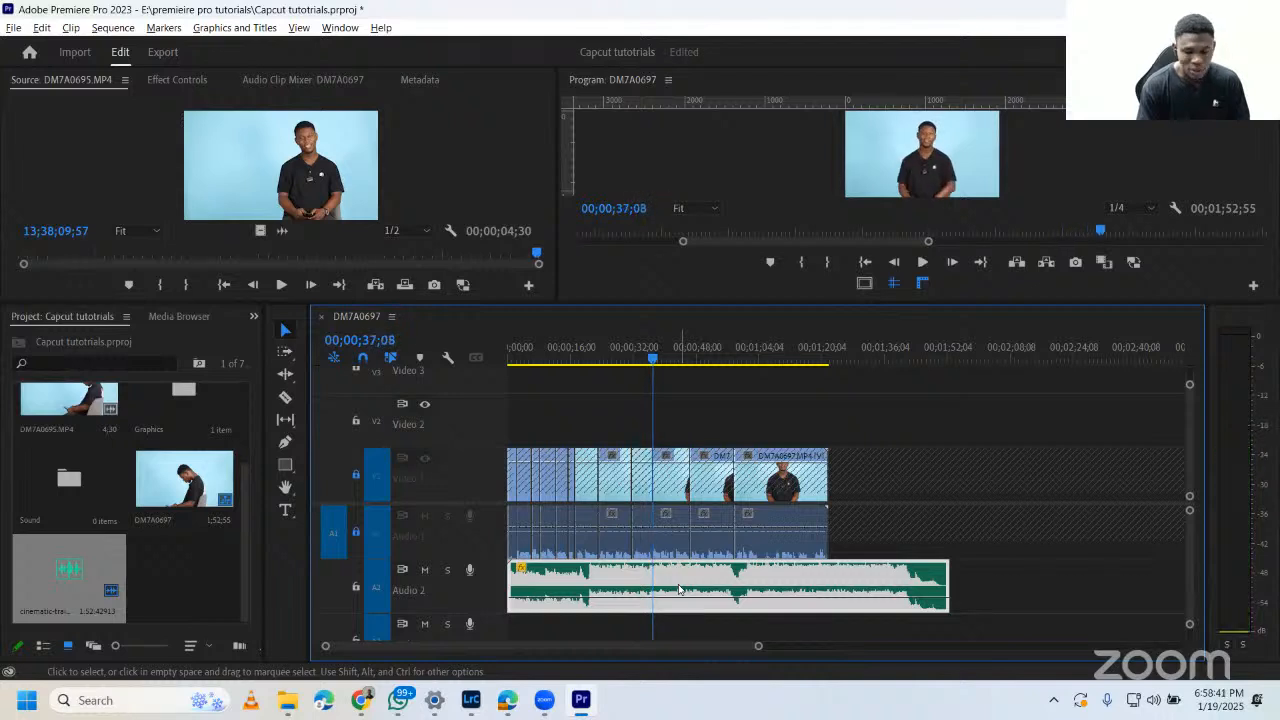
# Step: Mute track A2 and play the voice alone, replaying from about 00;00;20;00 to 00;00;23;34
pyautogui.click(424, 570)
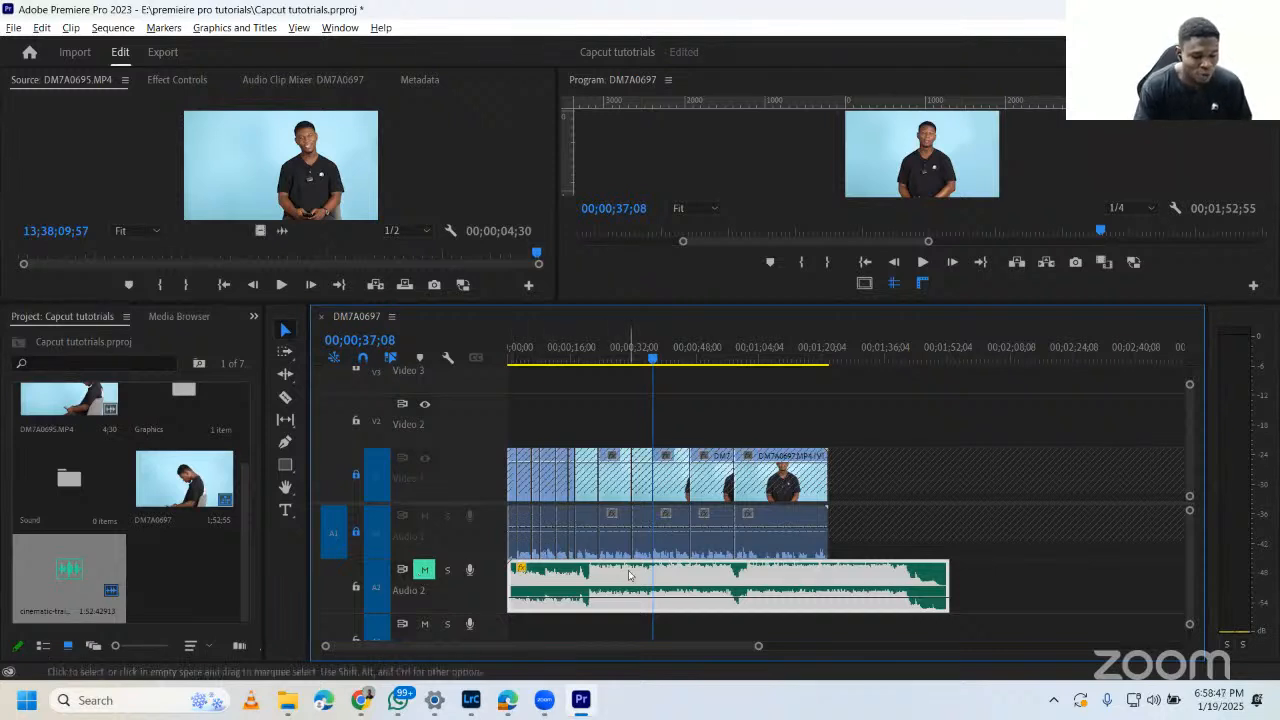
pyautogui.press('space')
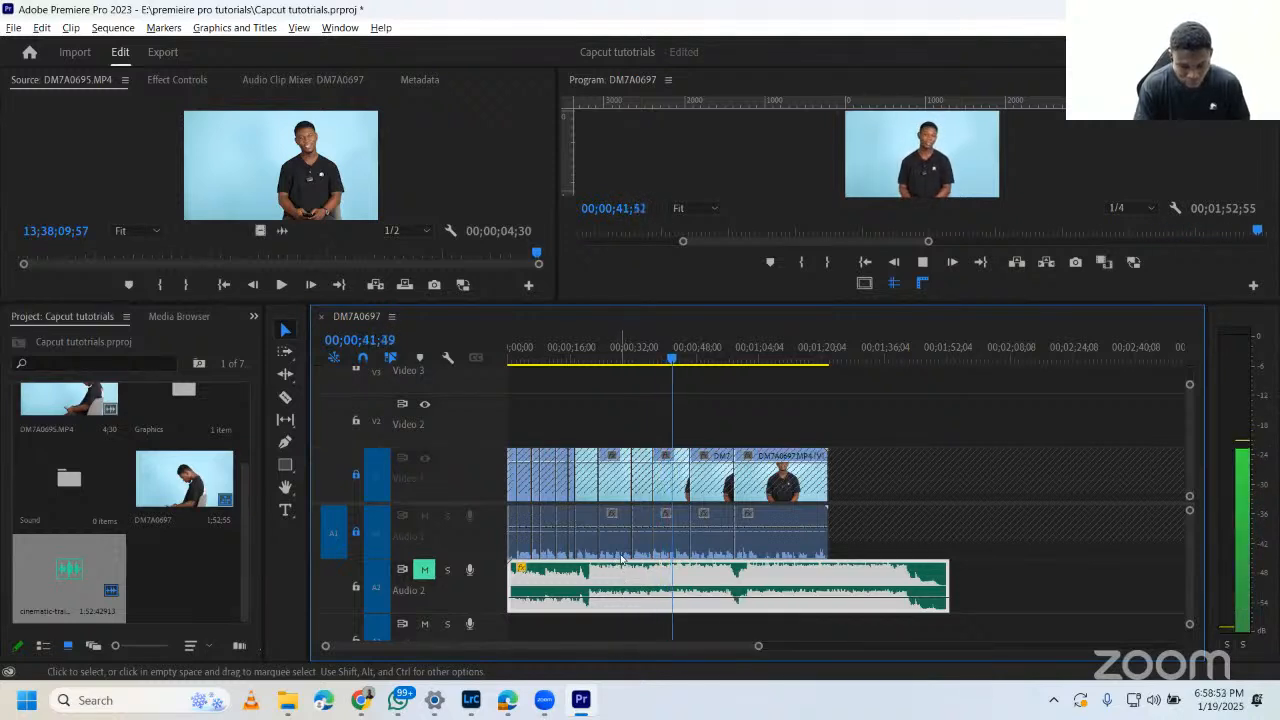
pyautogui.click(586, 352)
pyautogui.press('space')
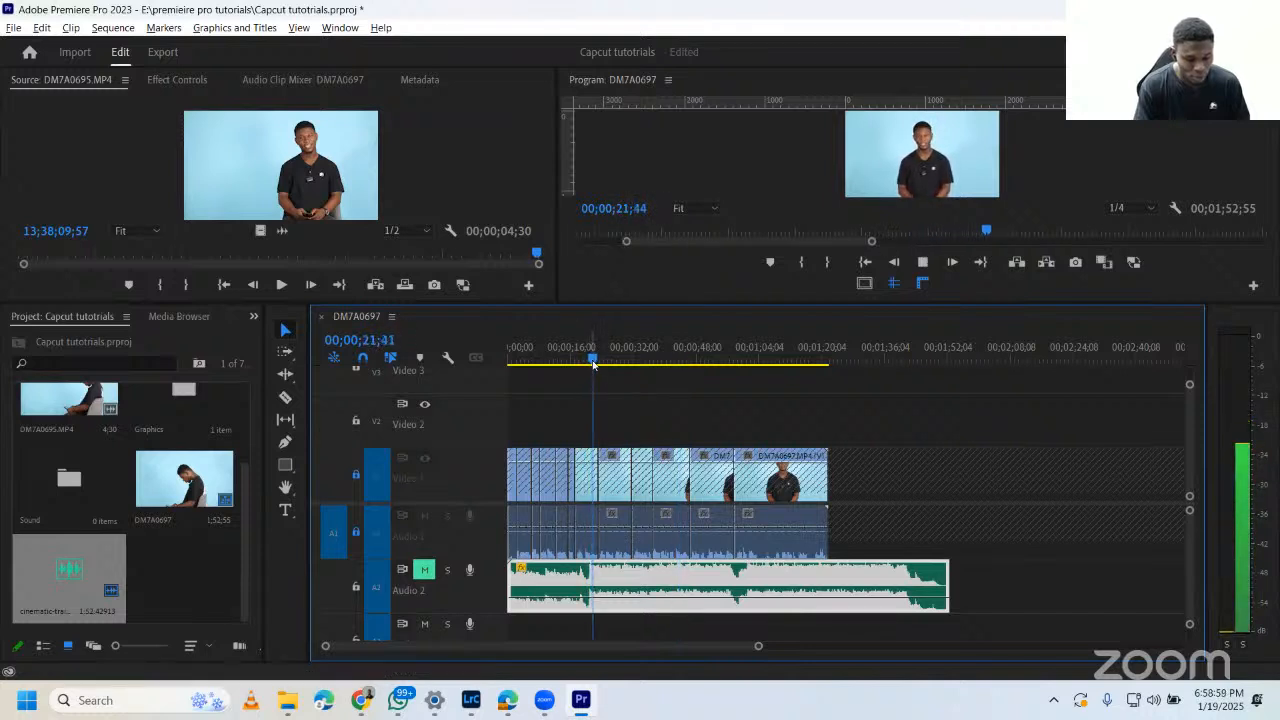
pyautogui.press('space')
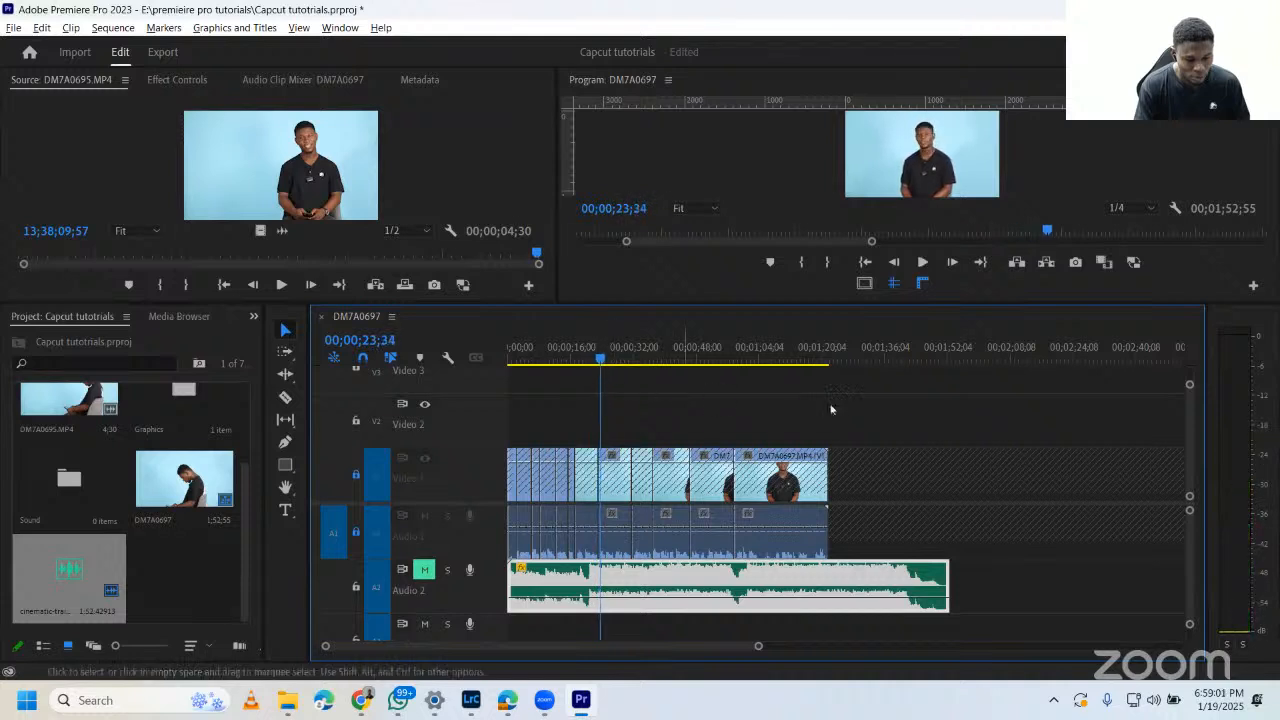
# Step: Widen the audio meters and play the voice track to 00;00;31;53 to check its level
pyautogui.moveTo(1202, 473); pyautogui.dragTo(1145, 473)
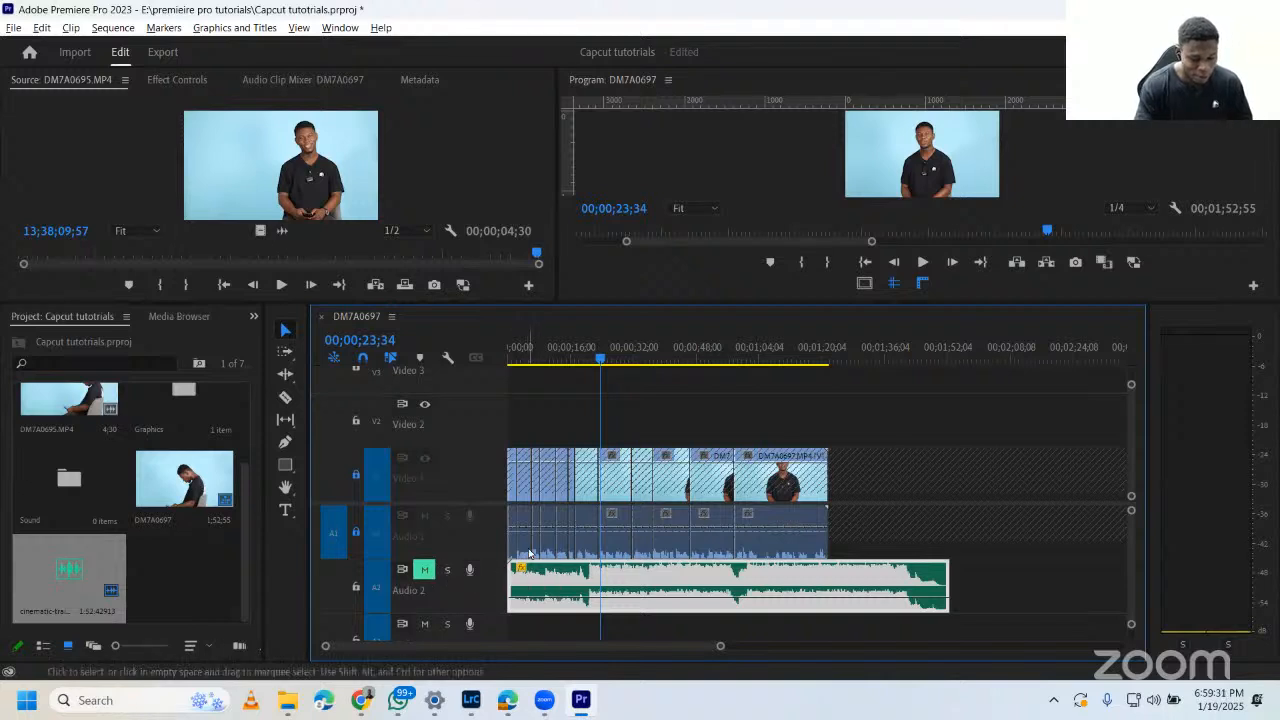
pyautogui.press('space')
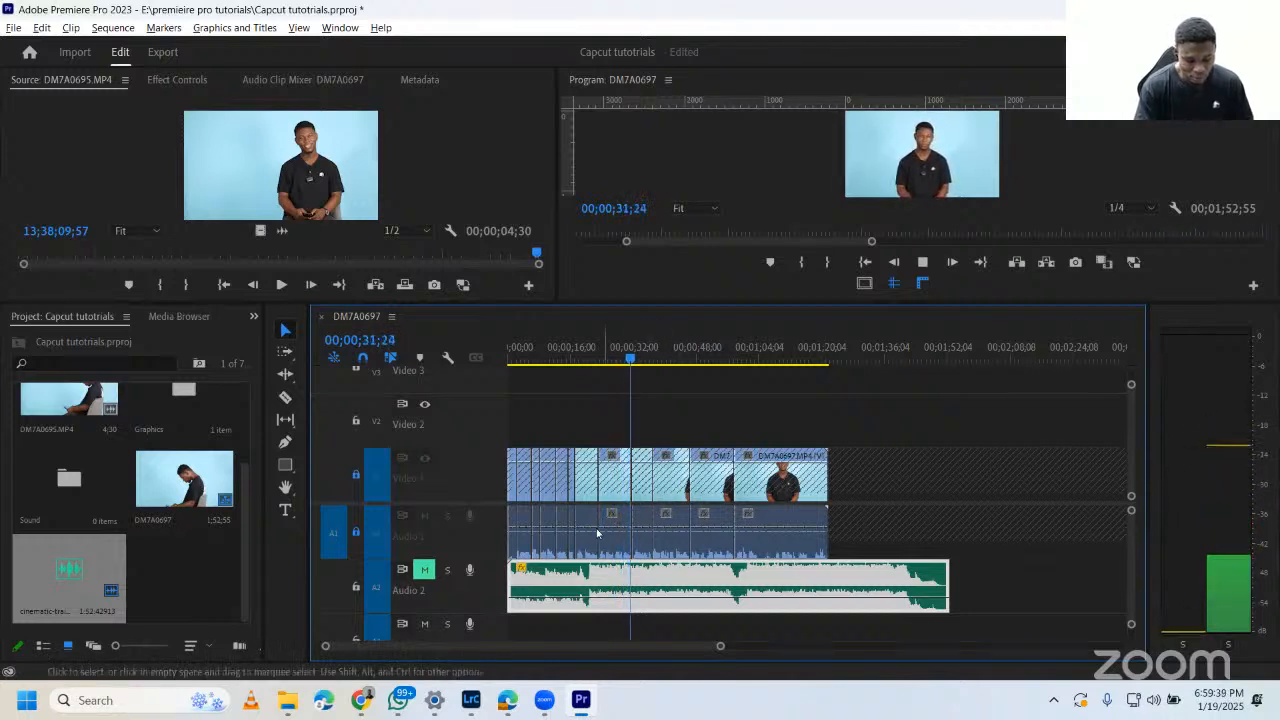
pyautogui.press('space')
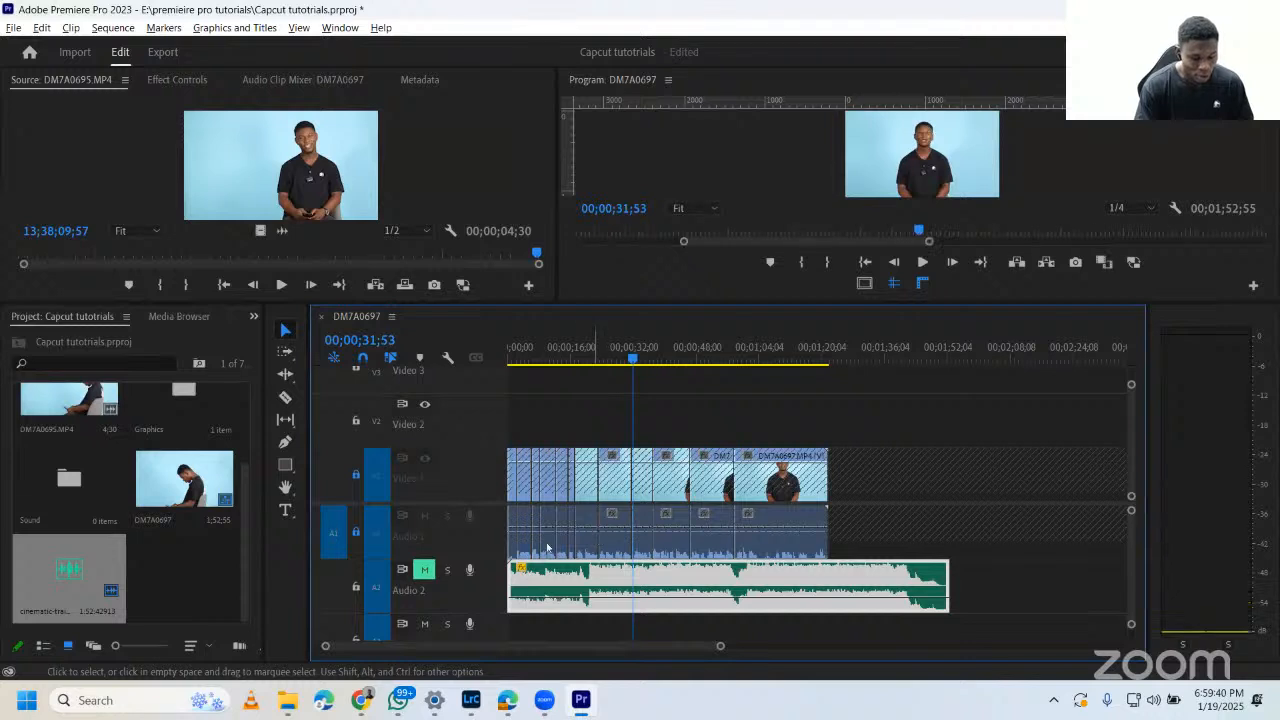
# Step: Mute the locked track A1 and unmute A2, with A1 relocked, and play the music alone to 00;00;39;21
pyautogui.click(353, 533)
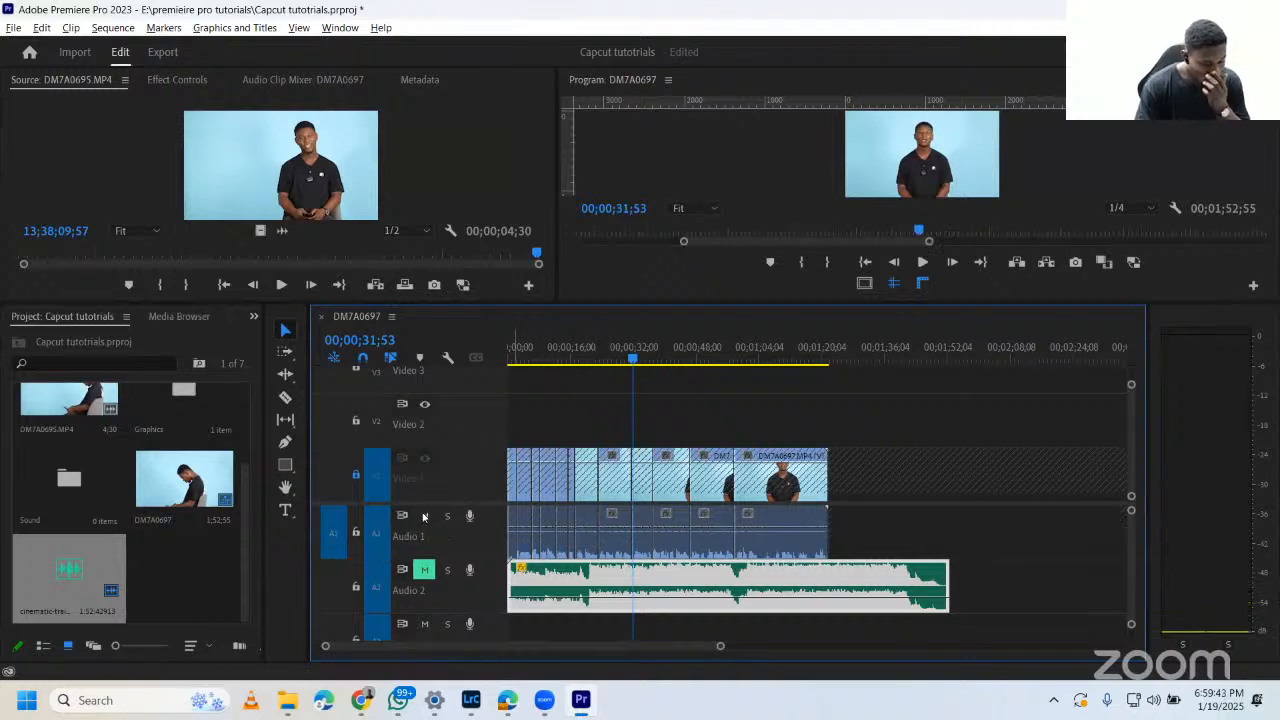
pyautogui.click(425, 516)
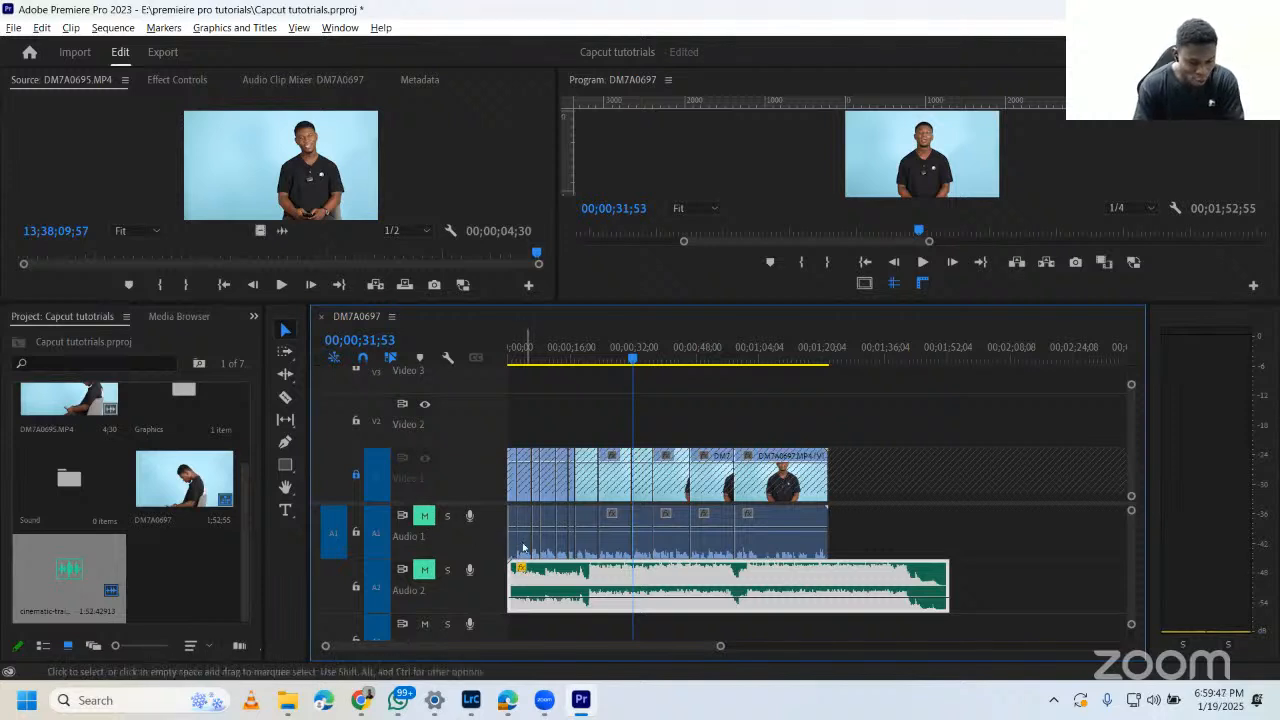
pyautogui.click(424, 569)
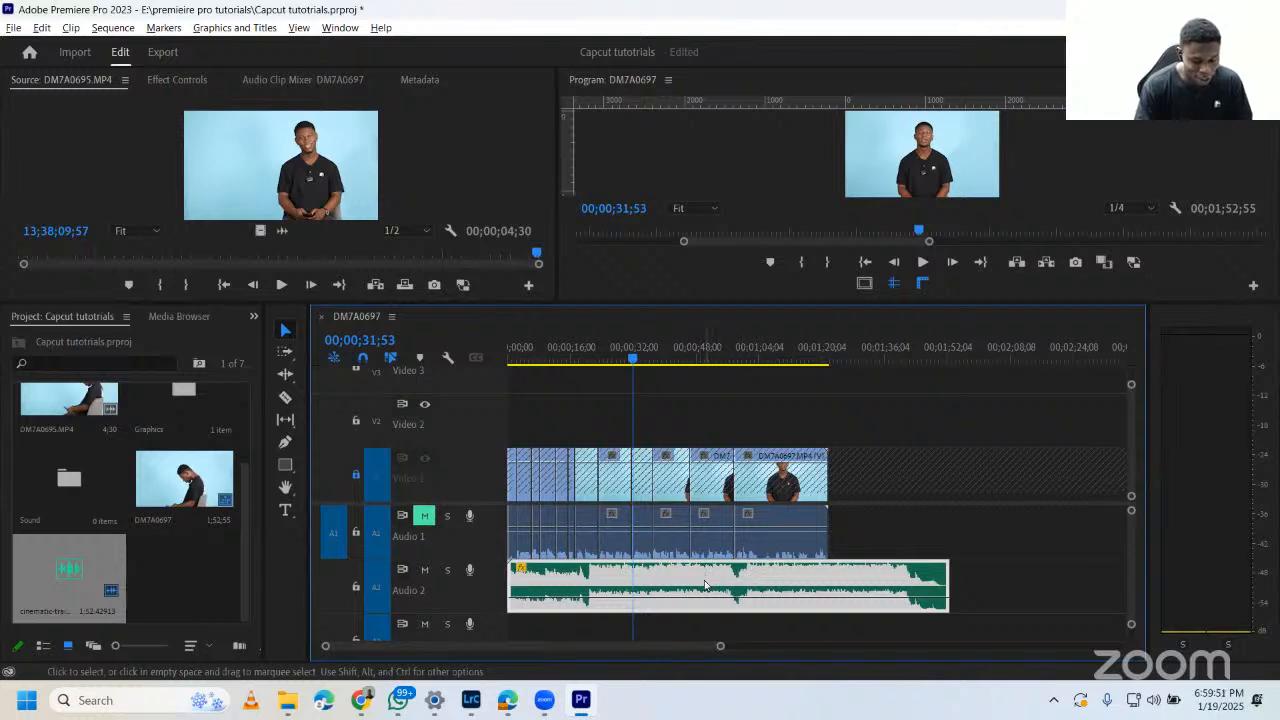
pyautogui.click(356, 531)
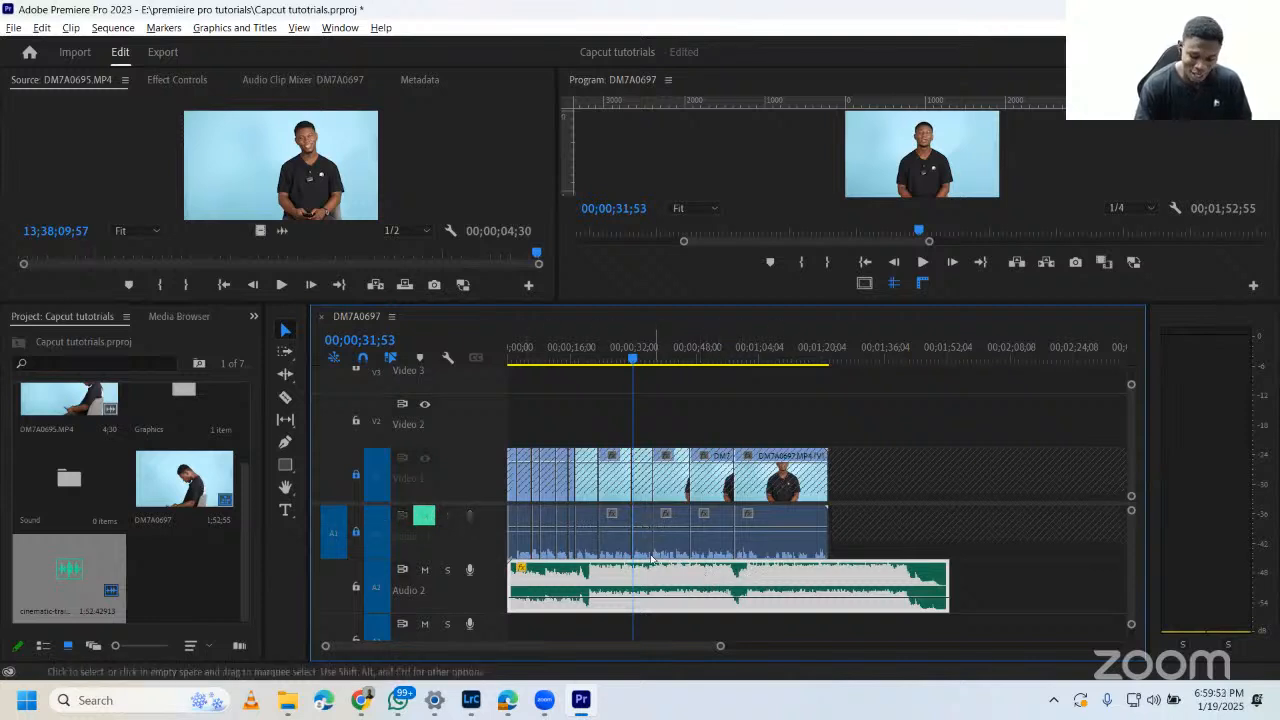
pyautogui.press('space')
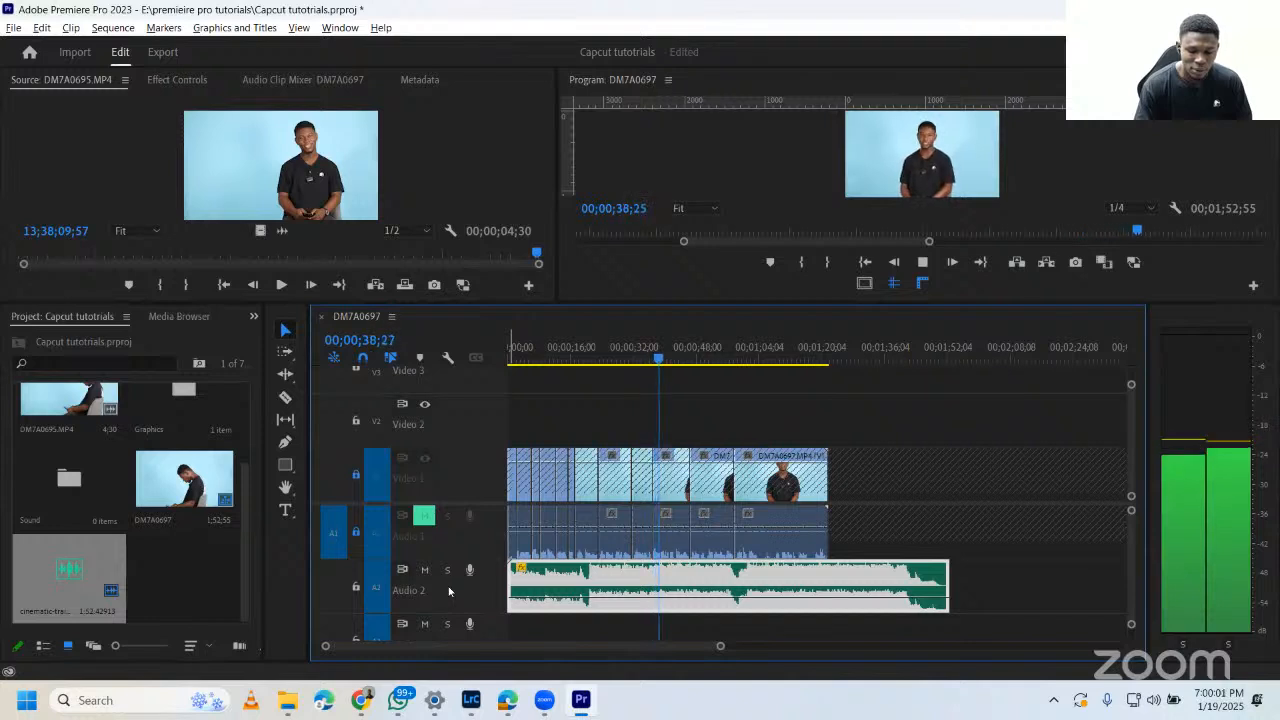
pyautogui.press('space')
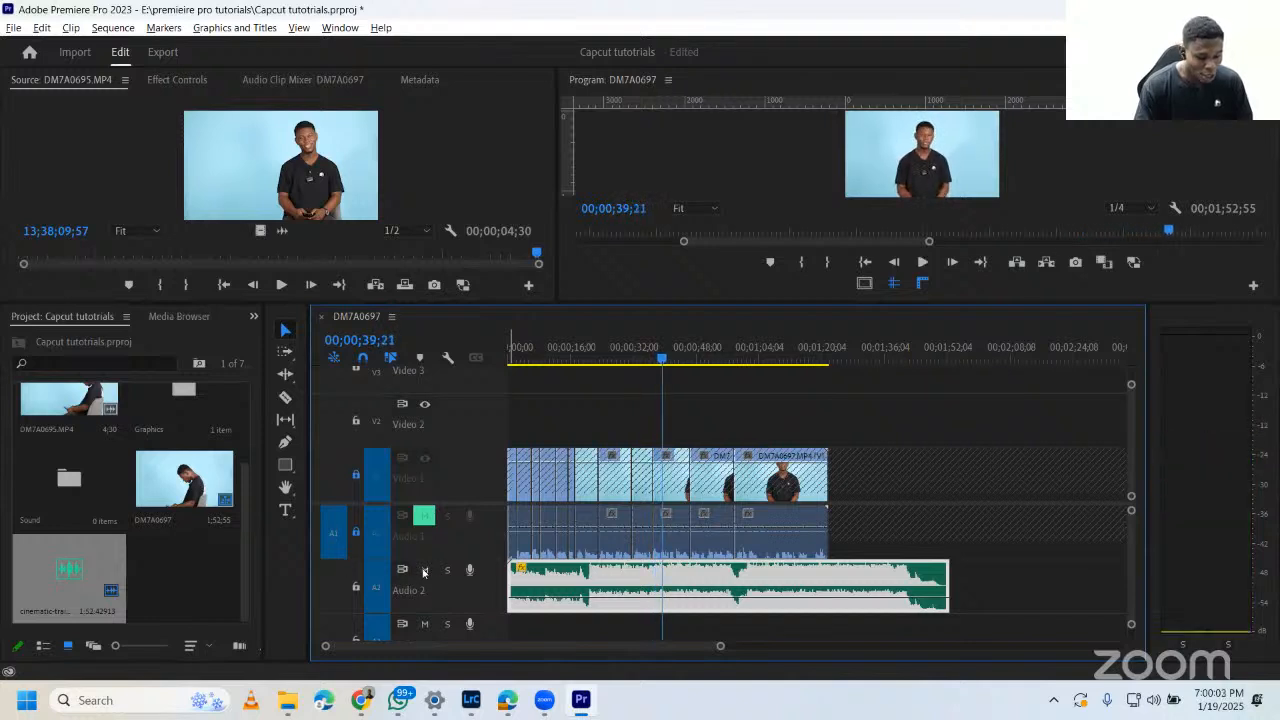
# Step: Mute track A2, unlock and unmute A1, and play the voice alone to 00;00;45;16, leaving no clip selected
pyautogui.click(424, 570)
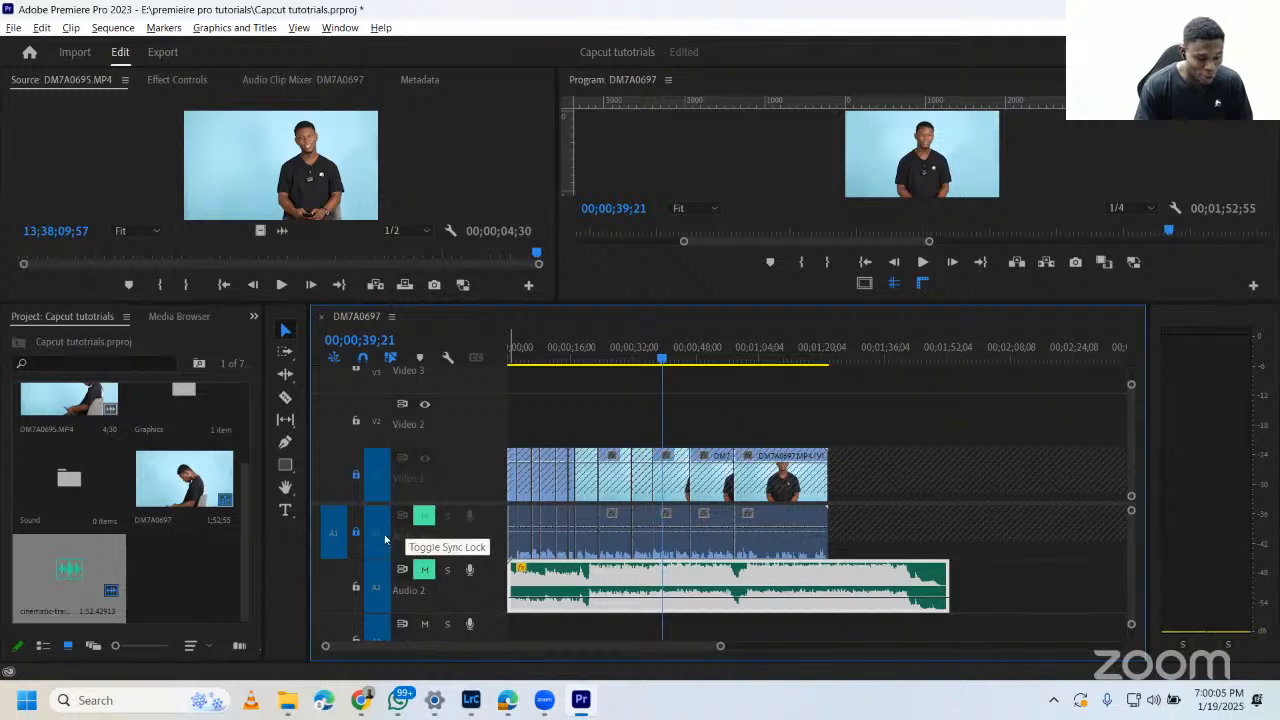
pyautogui.click(424, 516)
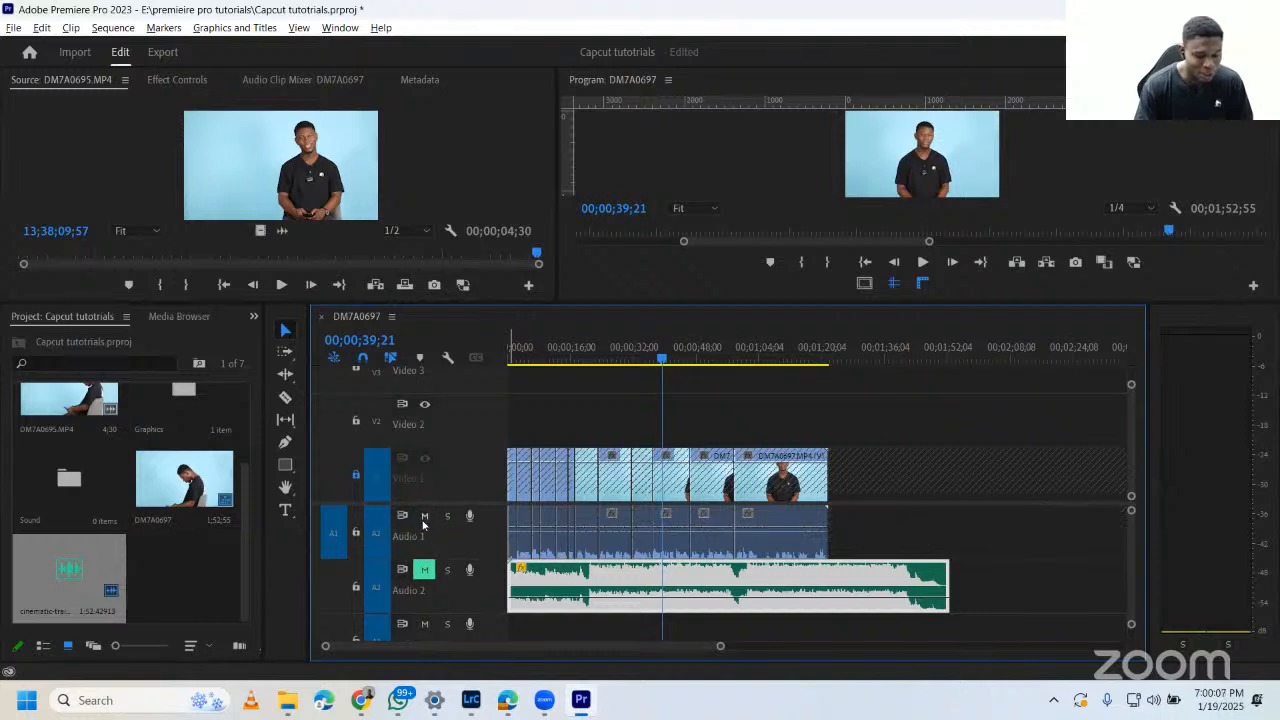
pyautogui.press('space')
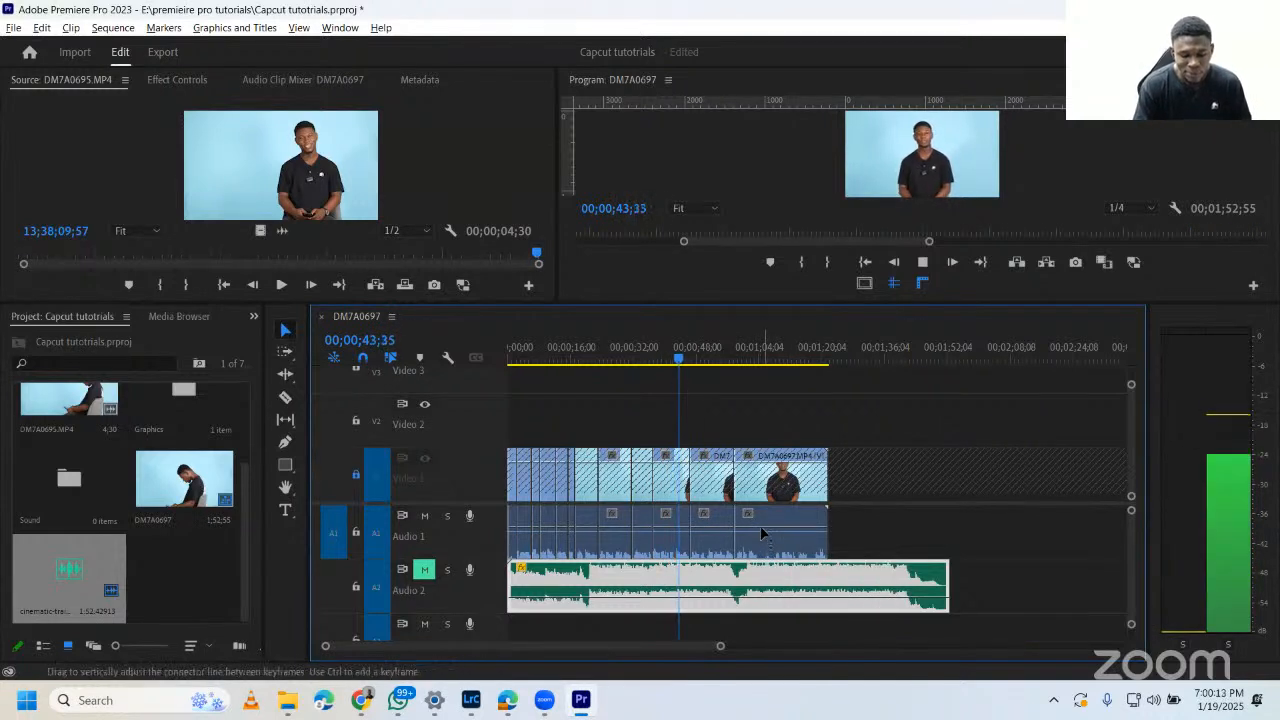
pyautogui.press('space')
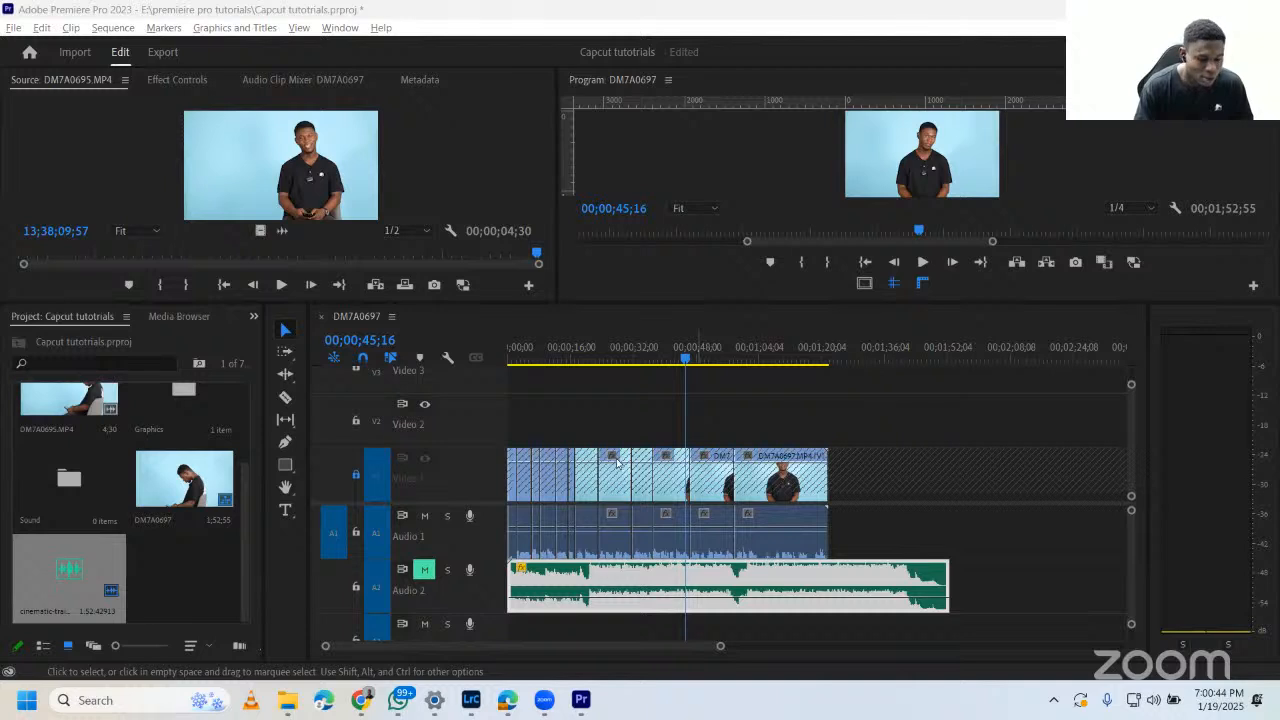
pyautogui.click(594, 409)
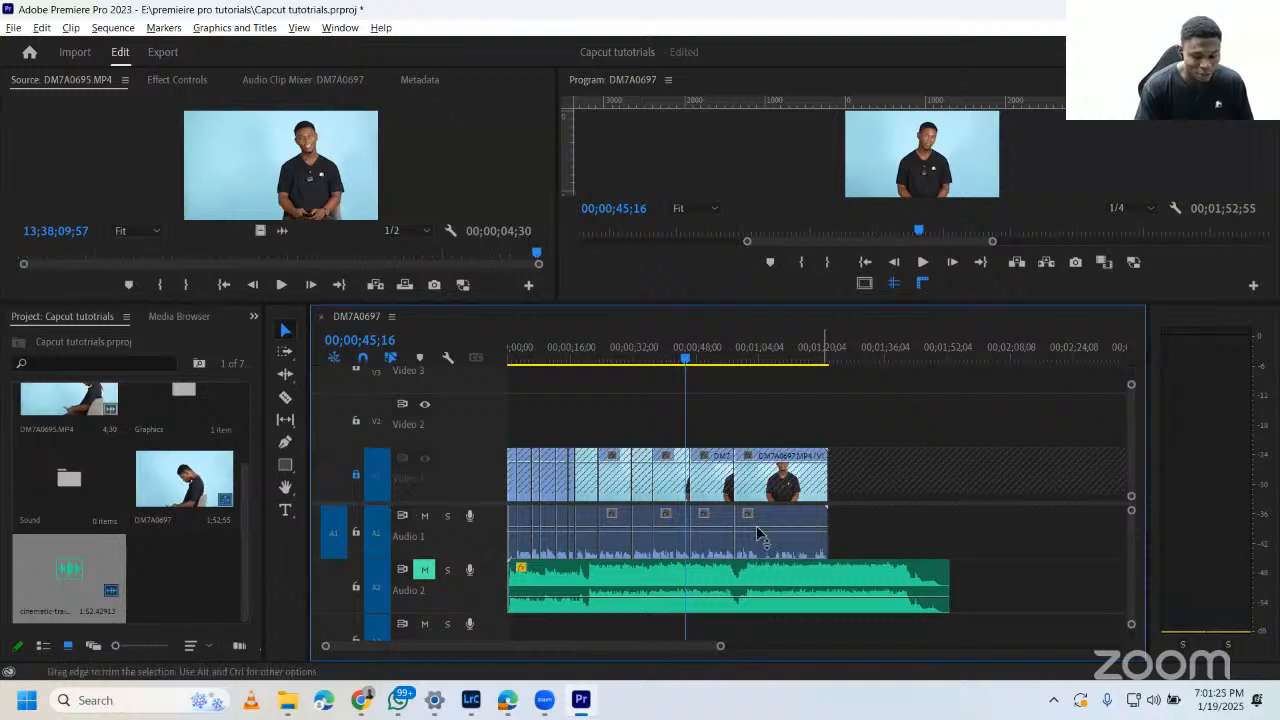
# Step: Play the last voice clip on track A1 from 00;01;07;06 to 00;01;11;42, checking its left and right channel levels
pyautogui.click(770, 352)
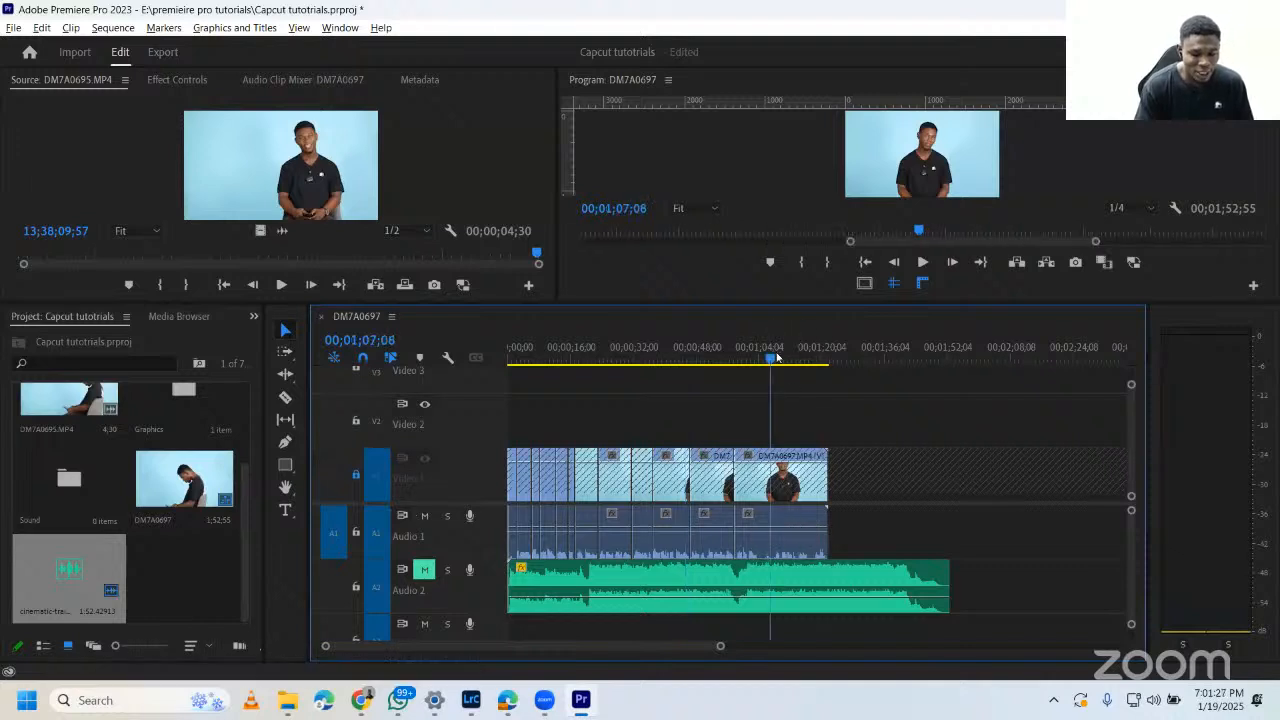
pyautogui.click(785, 531)
pyautogui.press('space')
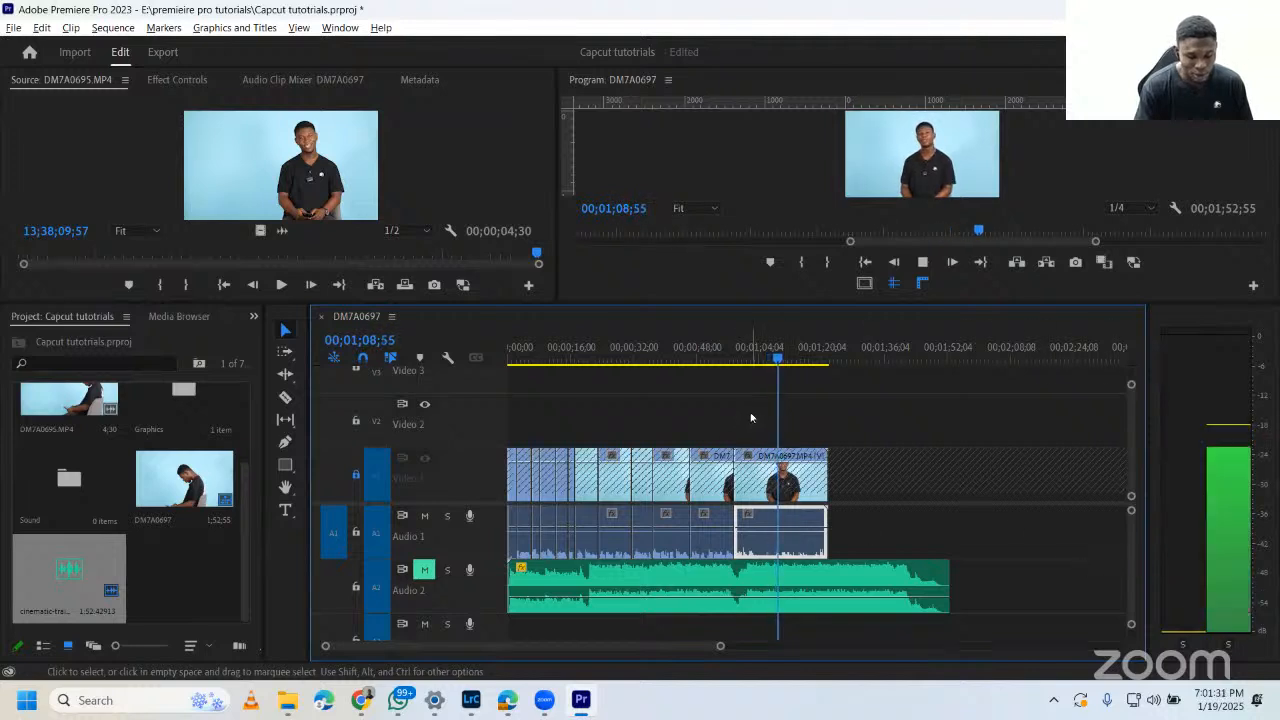
pyautogui.press('space')
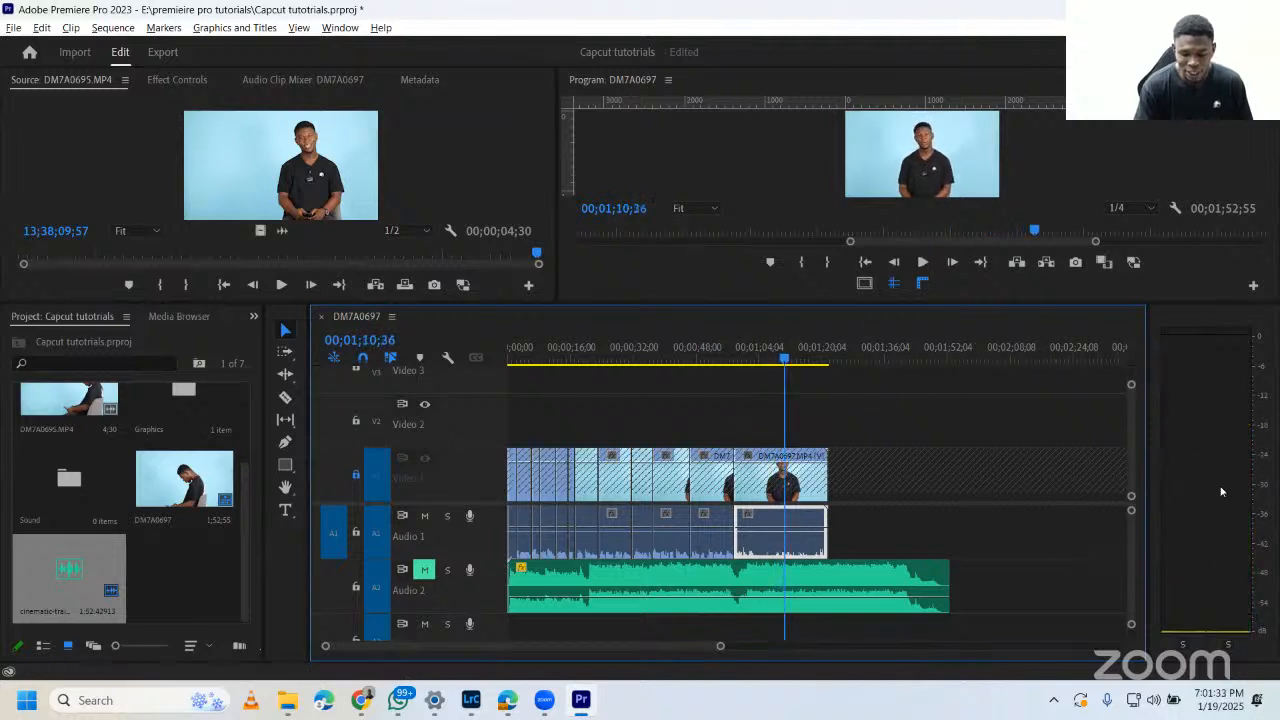
pyautogui.press('space')
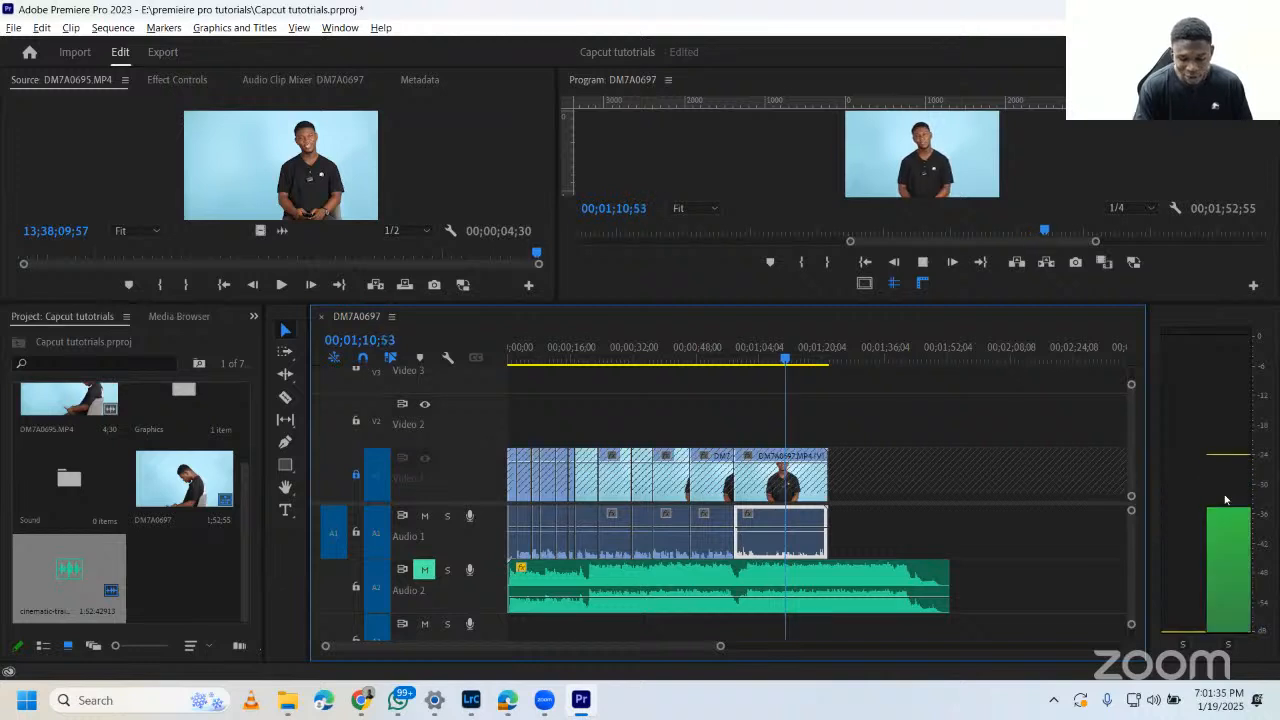
pyautogui.press('space')
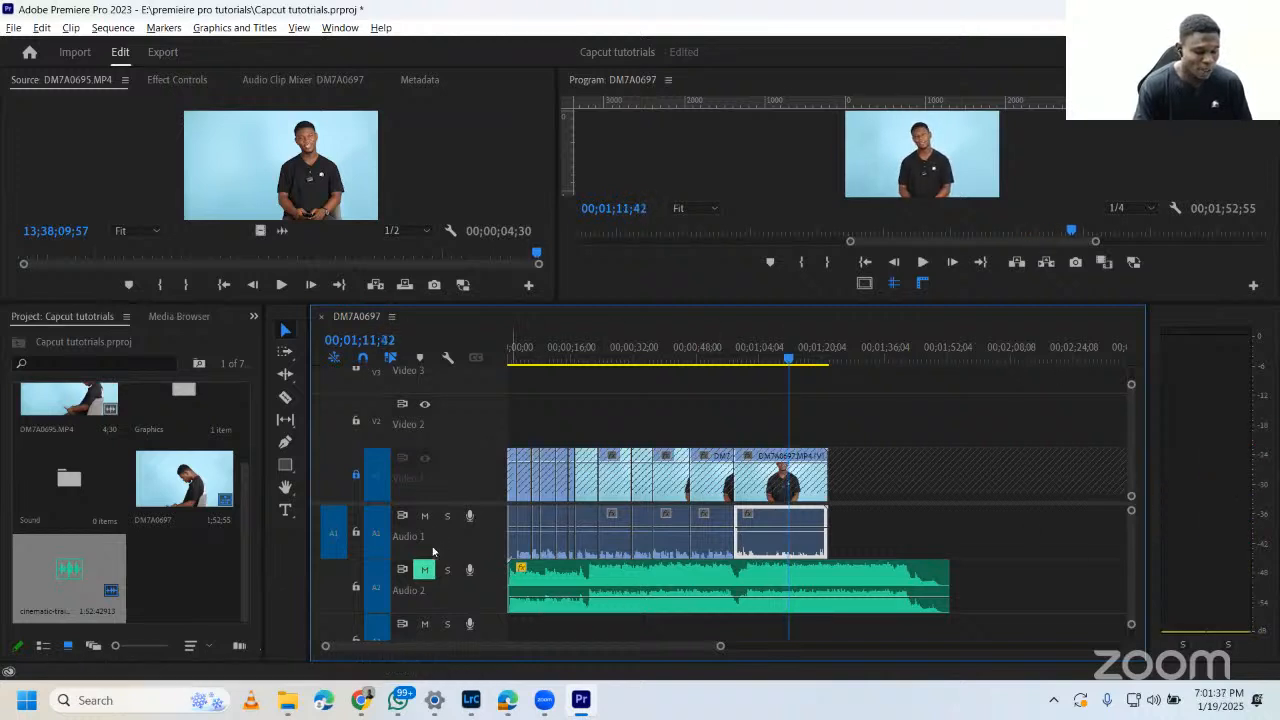
# Step: Mute track A1, unmute A2 and play the music alone to 00;01;13;22 to compare its channel levels
pyautogui.click(424, 515)
pyautogui.click(378, 538)
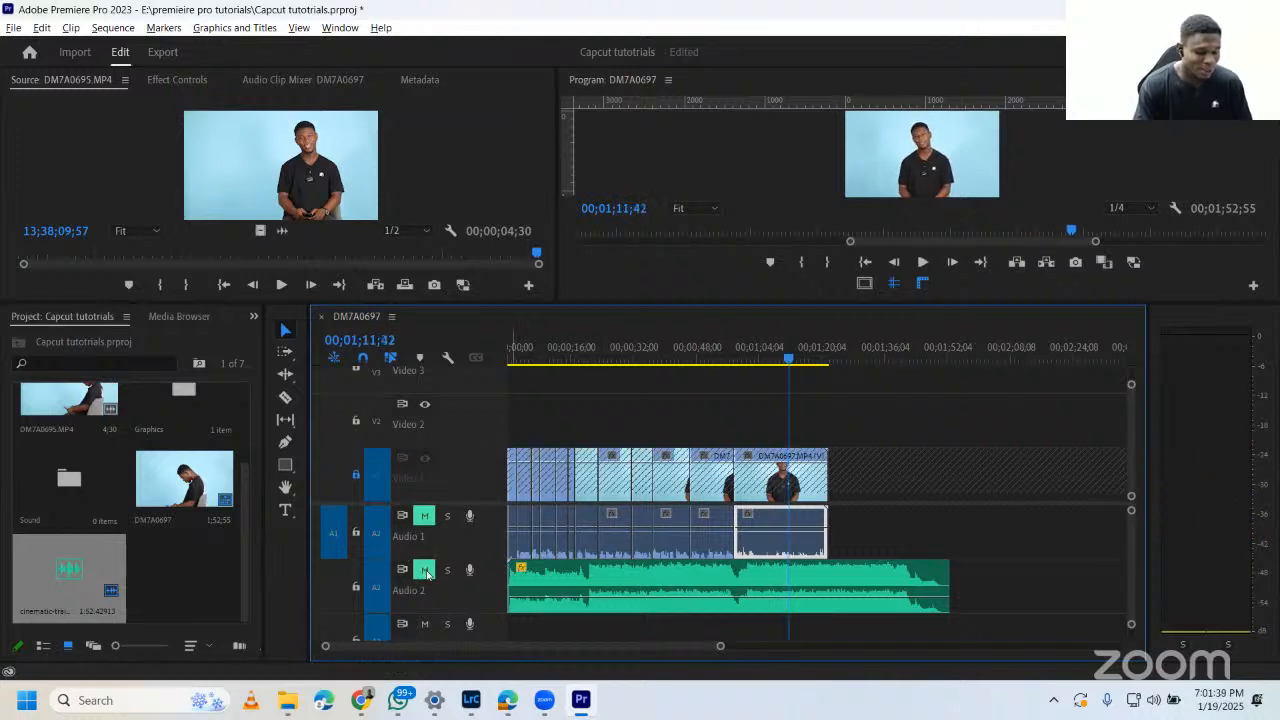
pyautogui.click(424, 569)
pyautogui.press('space')
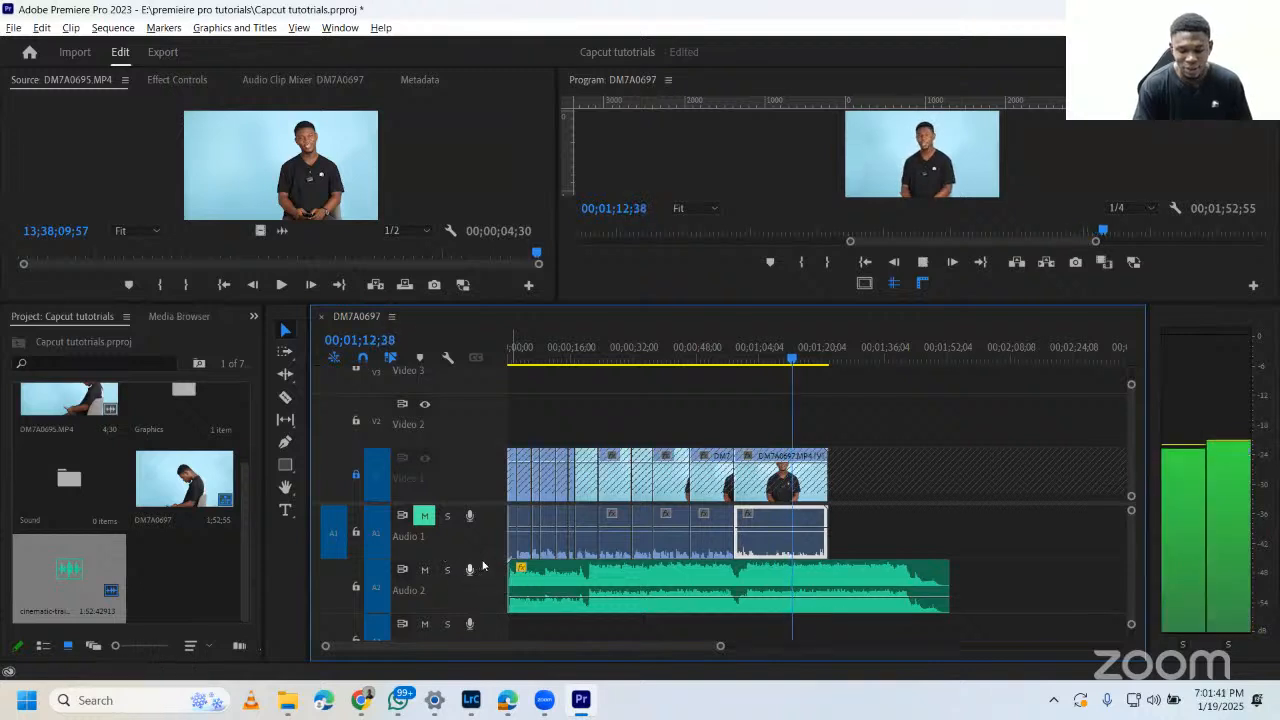
pyautogui.press('space')
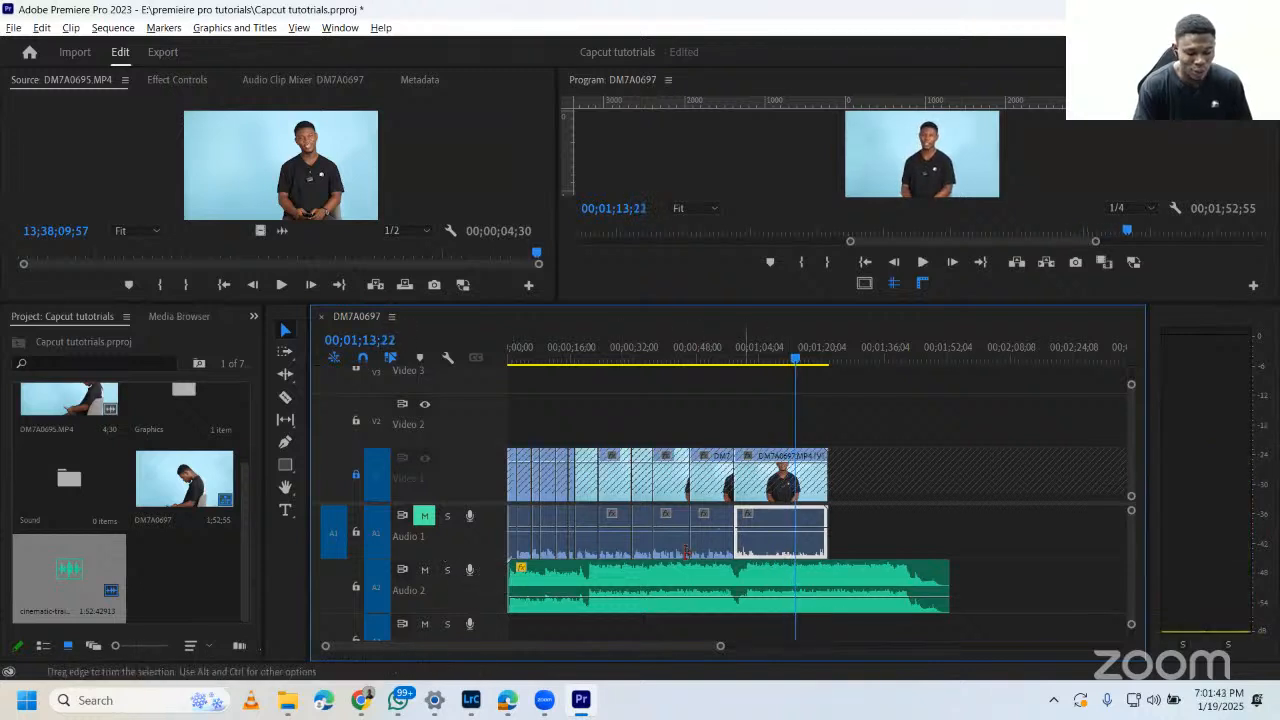
# Step: Mute track A2, unmute A1 and play the voice alone to 00;01;15;21
pyautogui.click(424, 569)
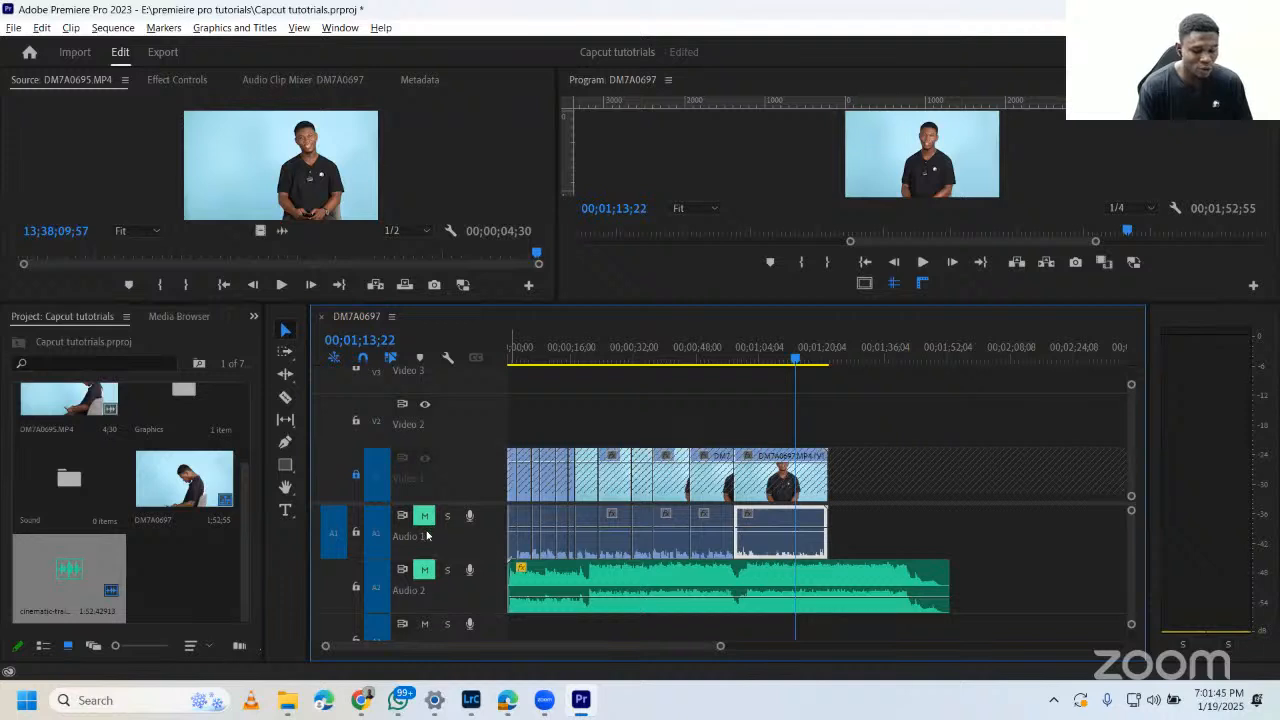
pyautogui.click(430, 520)
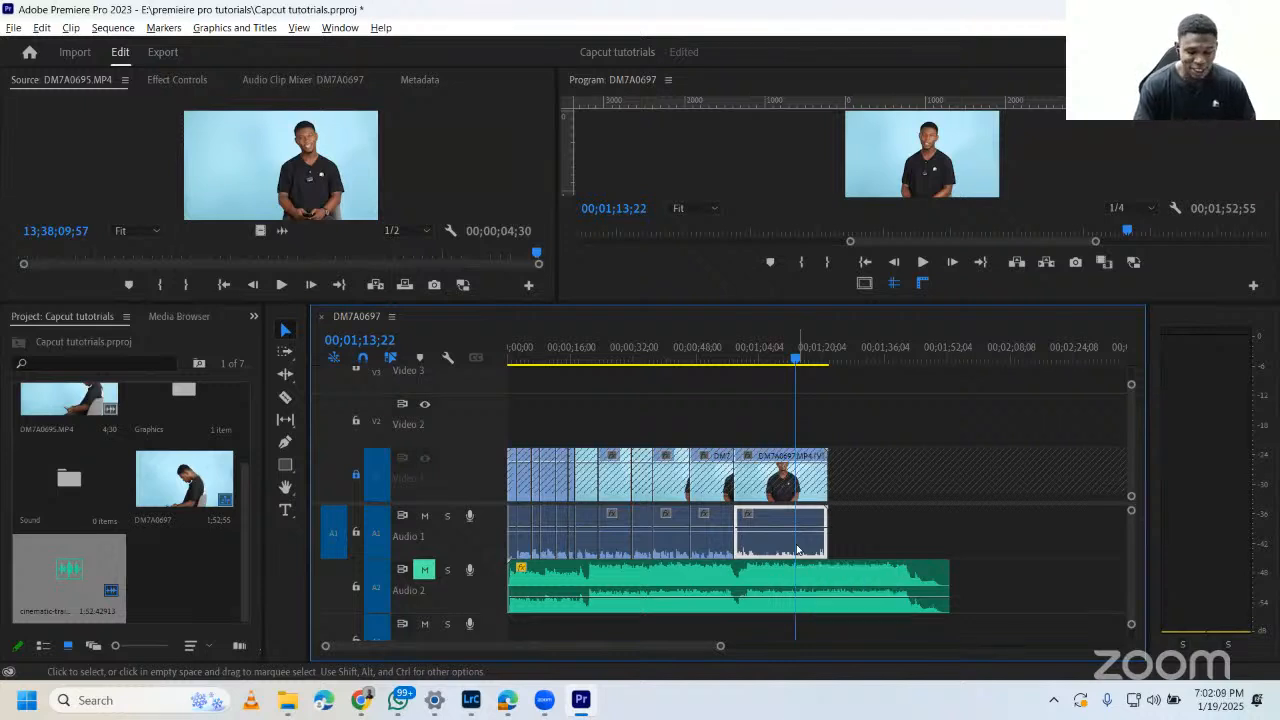
pyautogui.press('space')
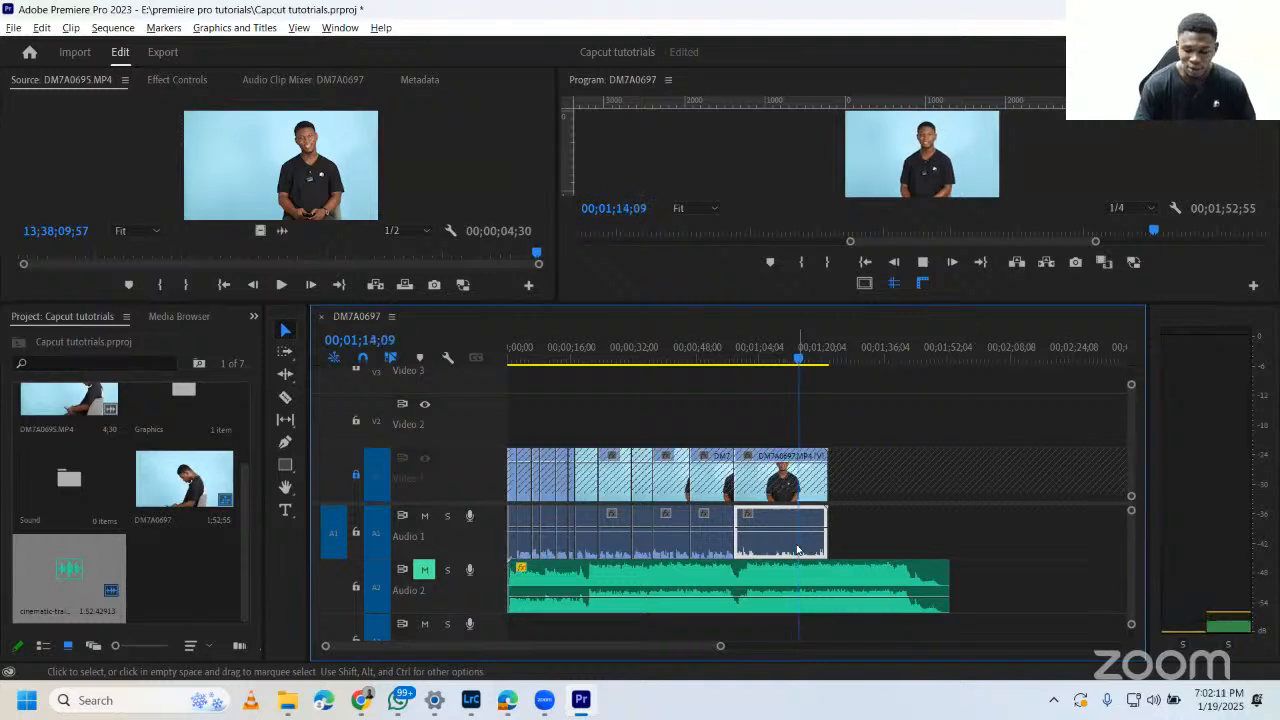
pyautogui.press('space')
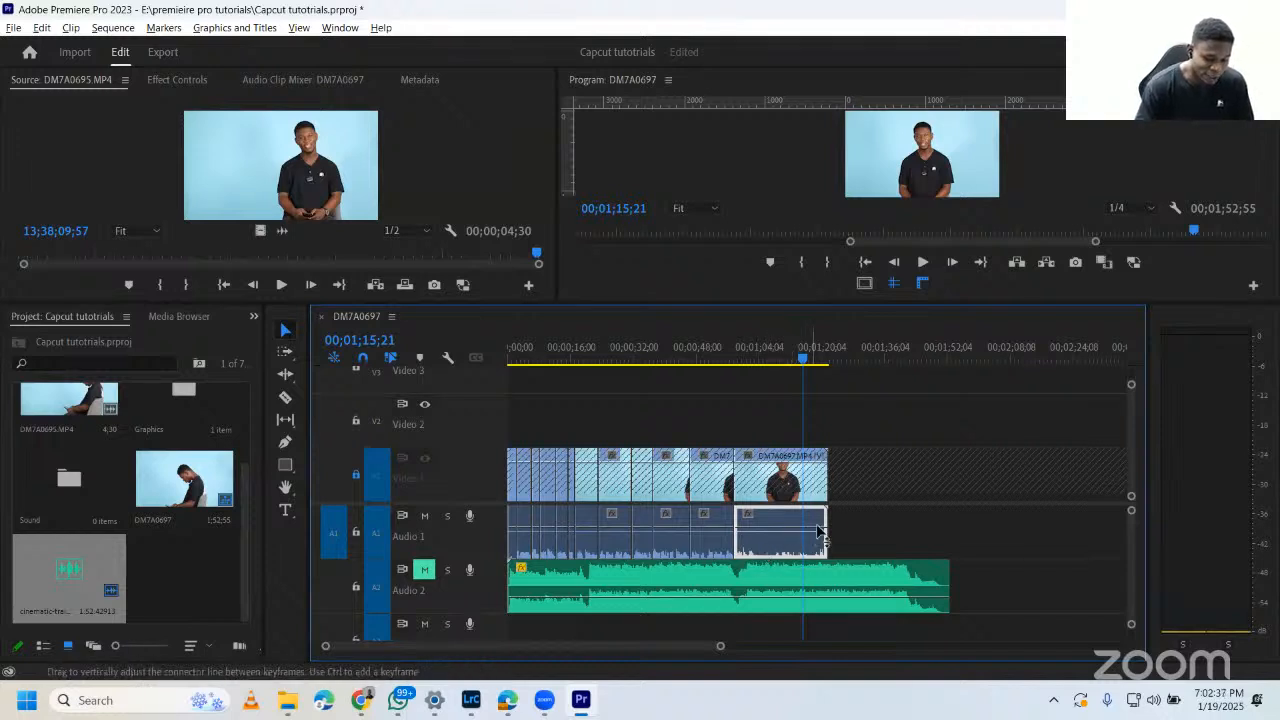
# Step: Select all the voice clips on track A1, and reduce the selection to the last clip only
pyautogui.click(907, 526)
pyautogui.moveTo(909, 527); pyautogui.dragTo(755, 523)
pyautogui.moveTo(875, 521); pyautogui.dragTo(496, 518)
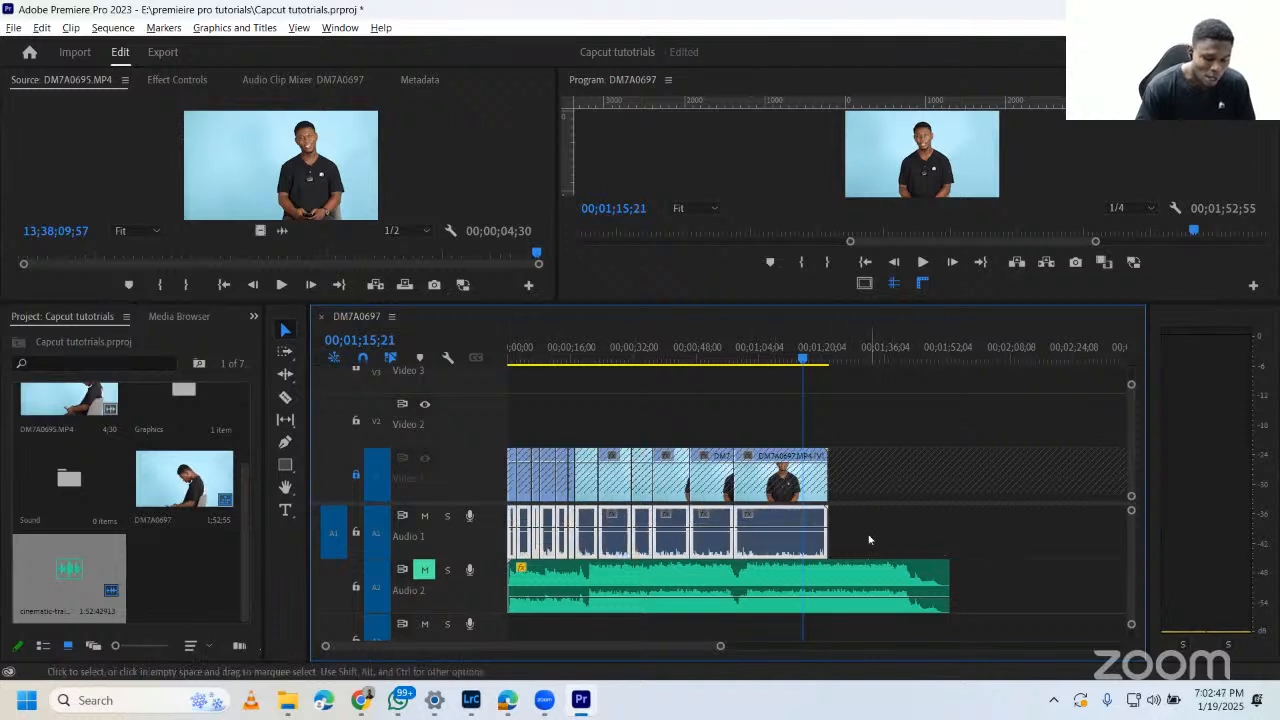
pyautogui.click(859, 532)
pyautogui.click(760, 540)
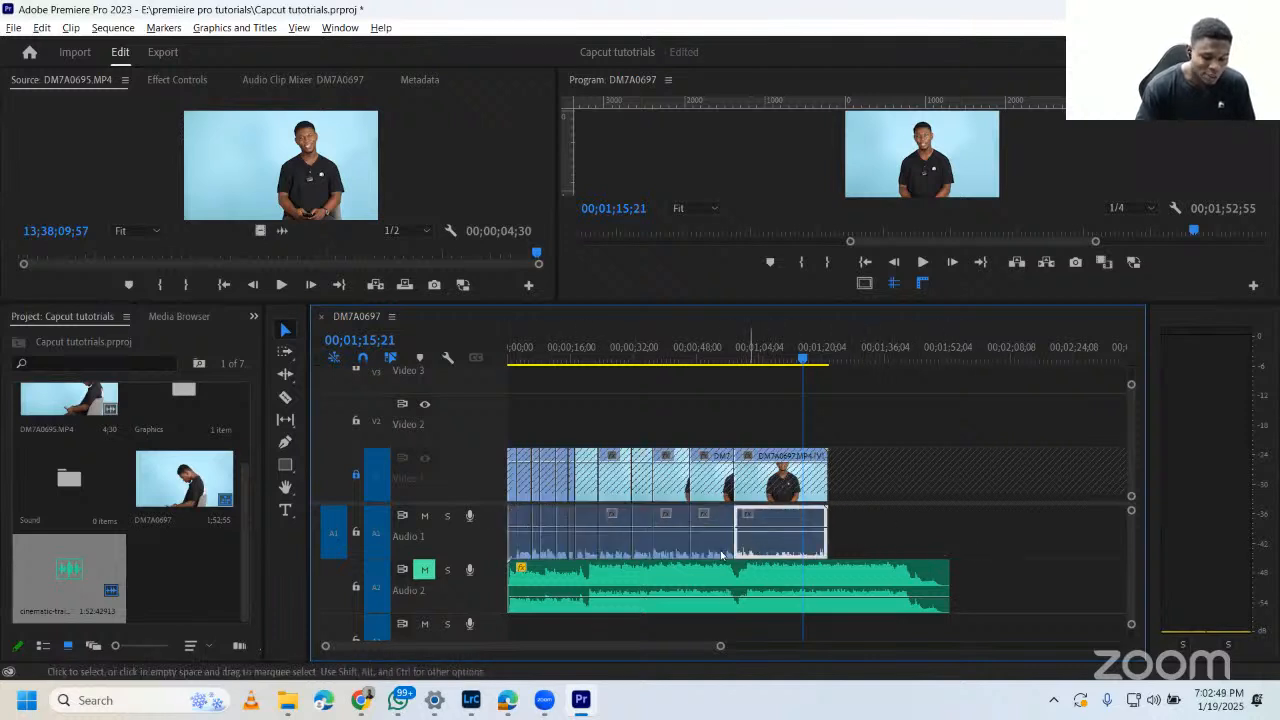
# Step: Show the effects library, expand Audio Effects and search the effects for "fill"
pyautogui.click(253, 316)
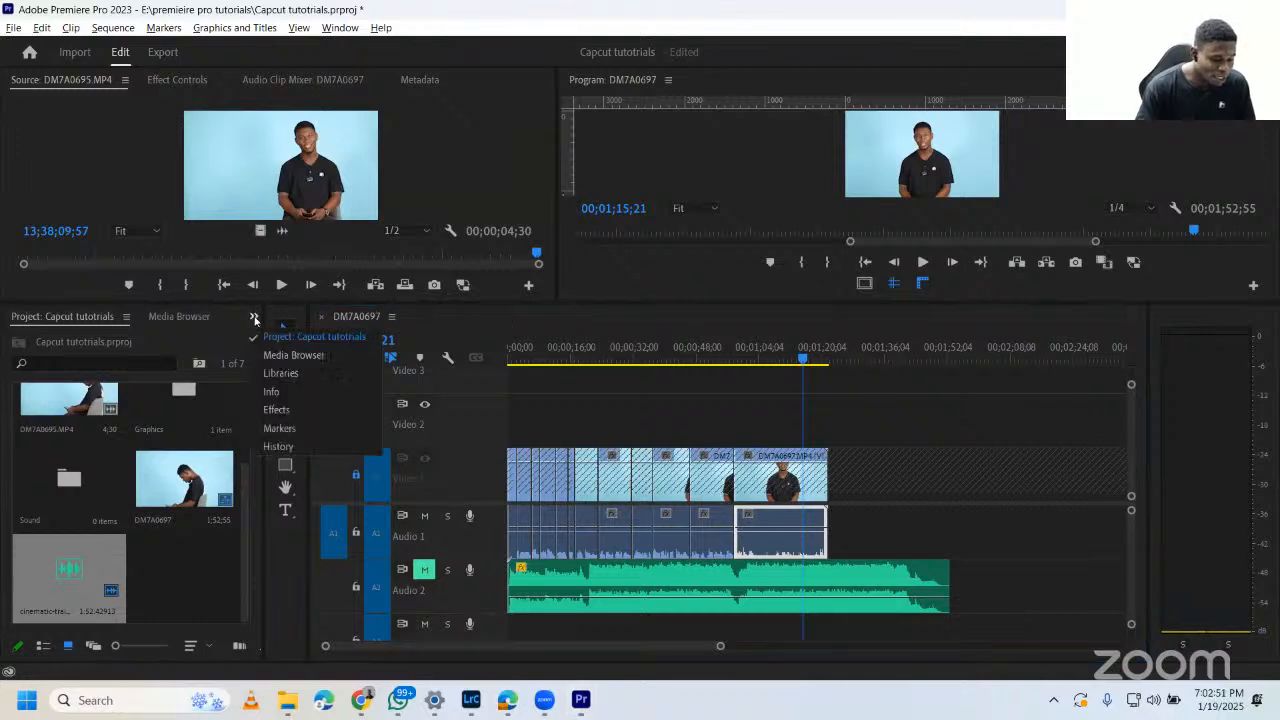
pyautogui.click(251, 318)
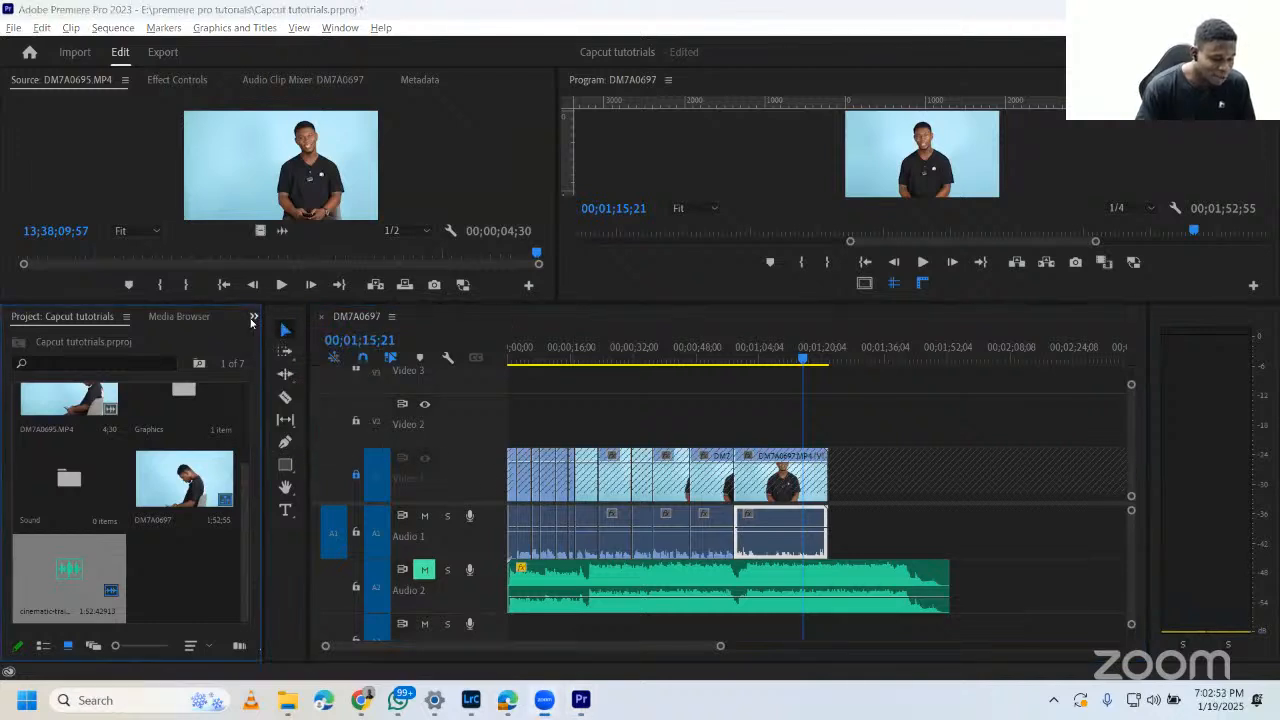
pyautogui.click(253, 318)
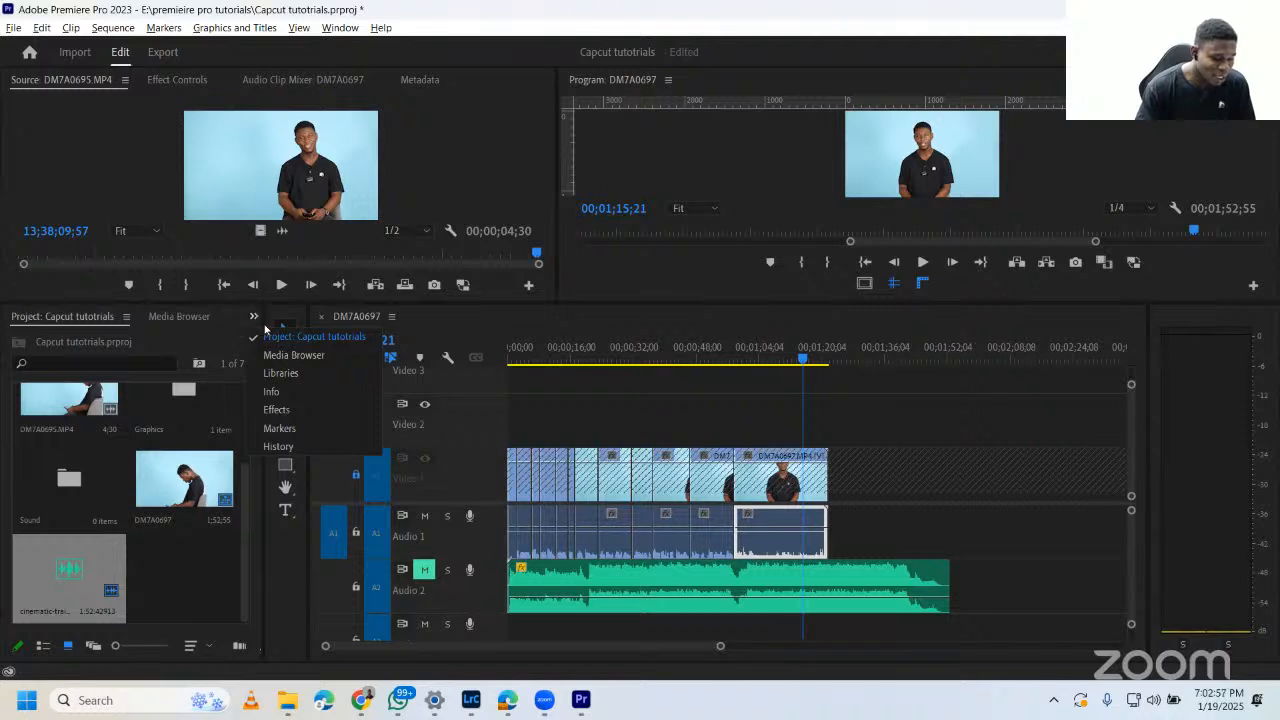
pyautogui.click(264, 410)
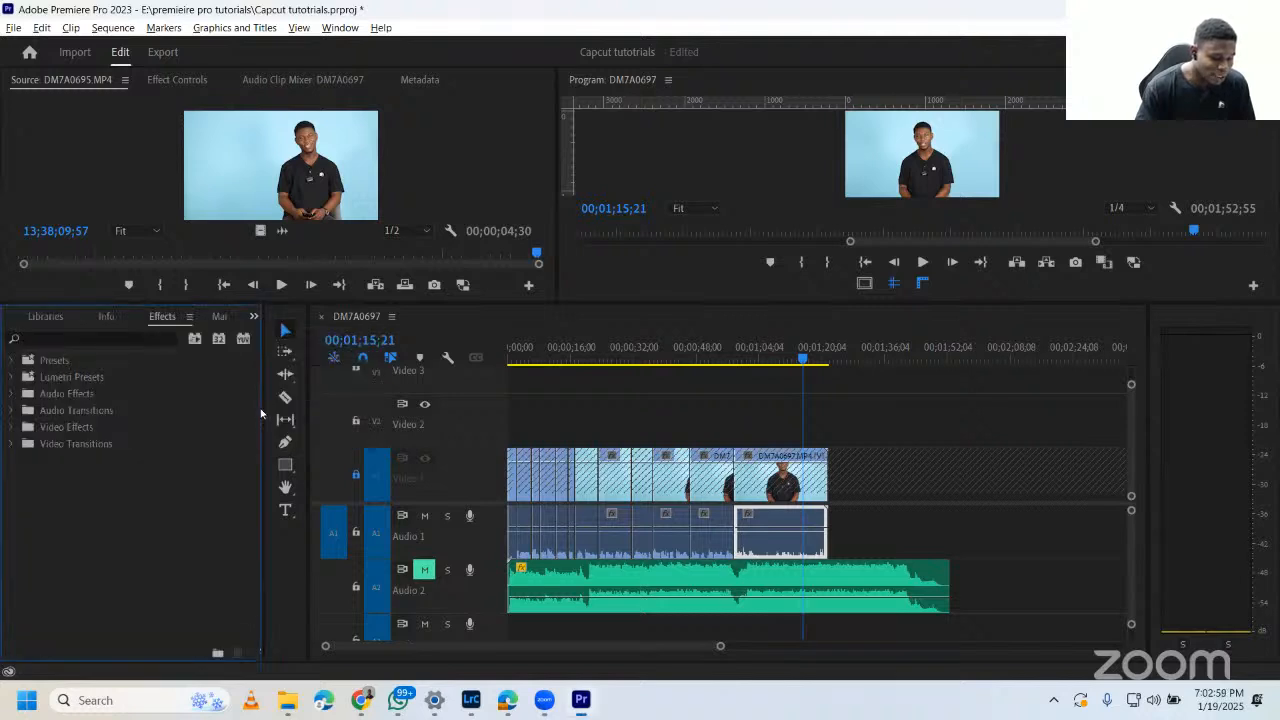
pyautogui.click(13, 393)
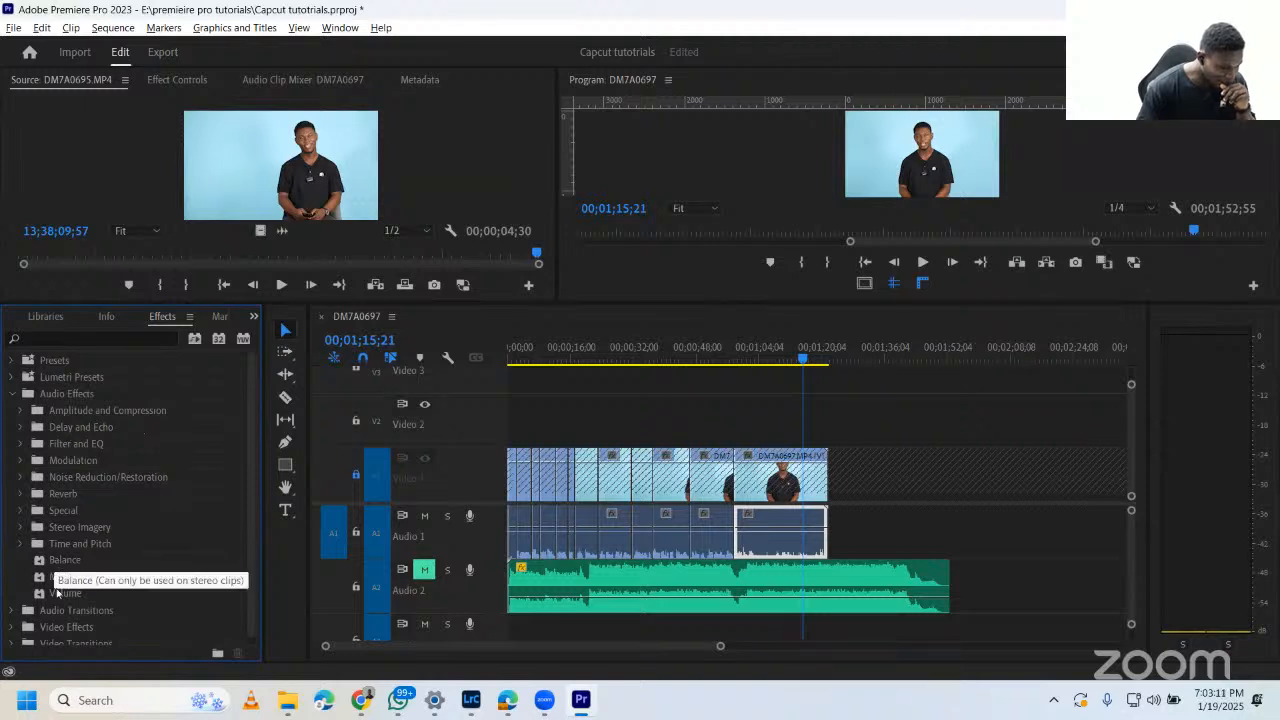
pyautogui.click(40, 560)
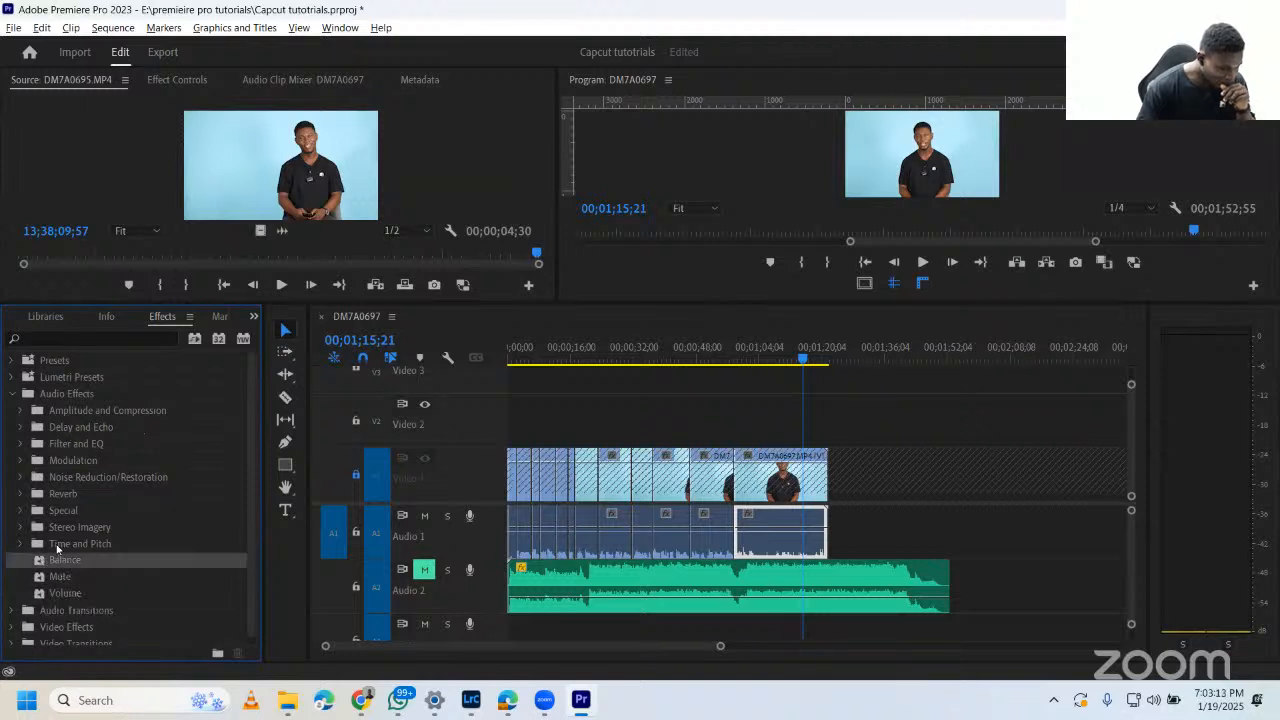
pyautogui.click(100, 339)
pyautogui.write('fill')
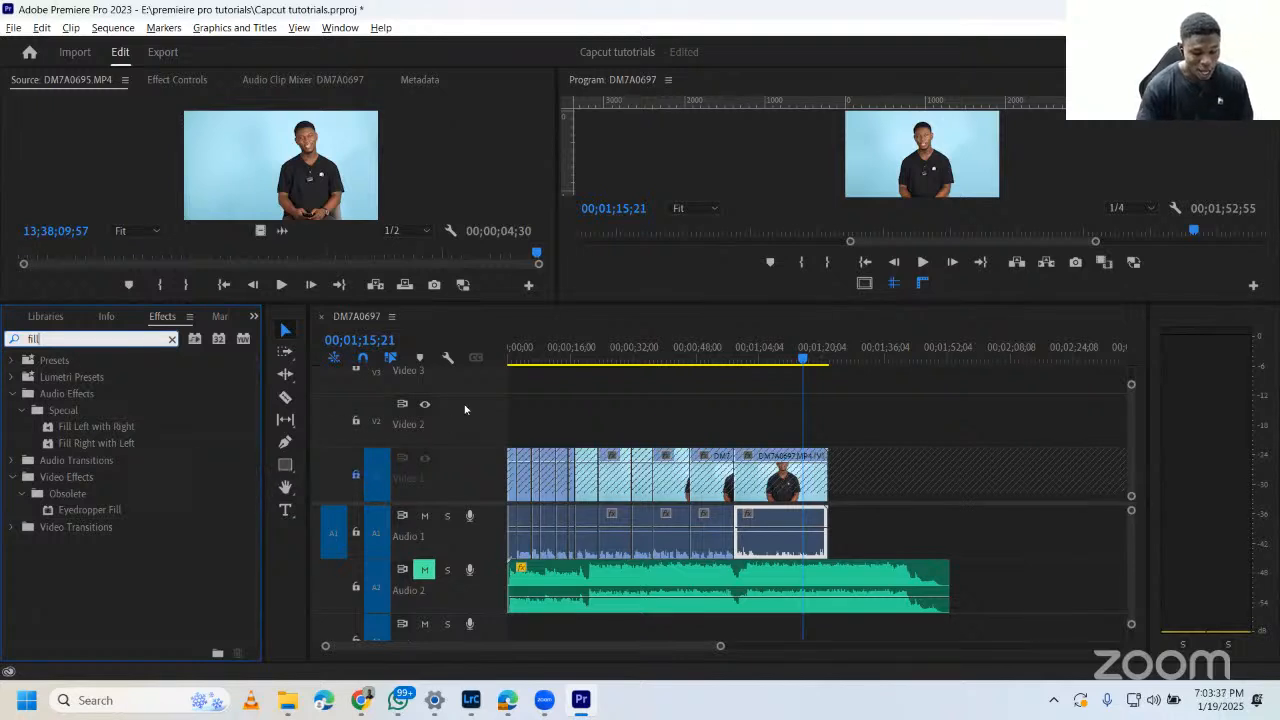
# Step: Play the voice to the sequence's end, and replay from 00;00;54;49 to 00;00;57;48 to check its channel levels
pyautogui.click(781, 380)
pyautogui.press('space')
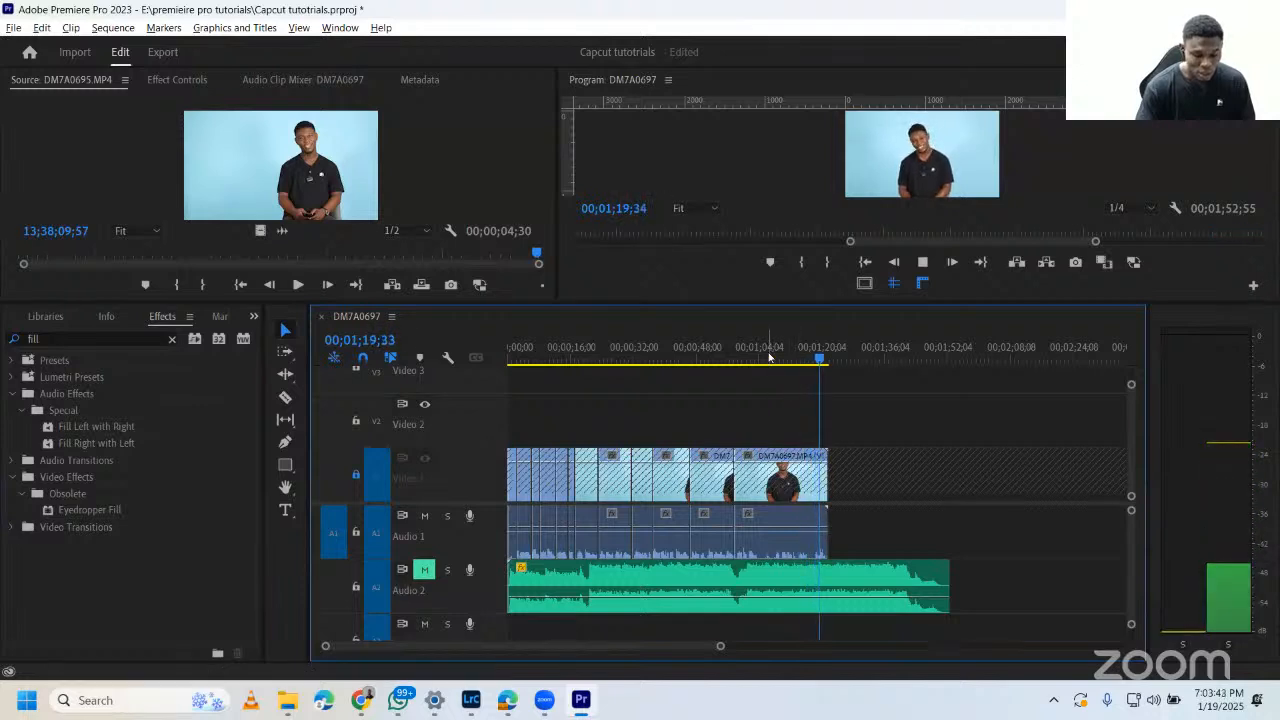
pyautogui.click(722, 358)
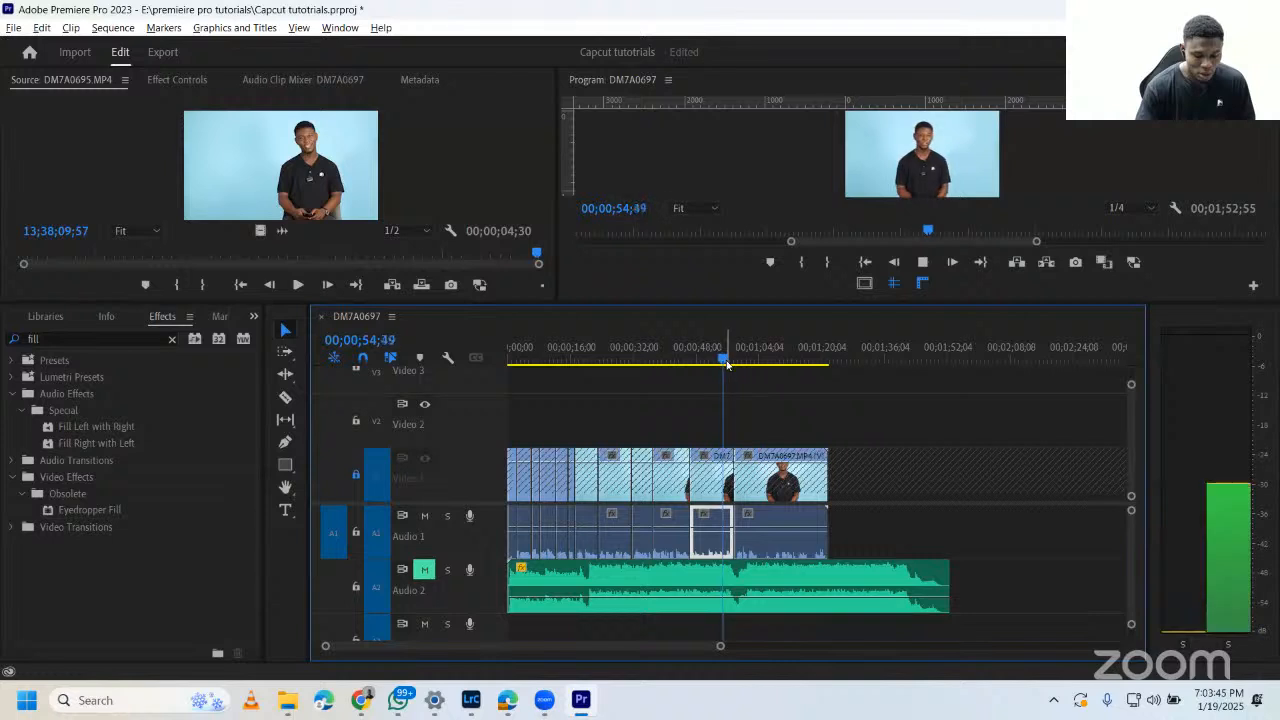
pyautogui.press('space')
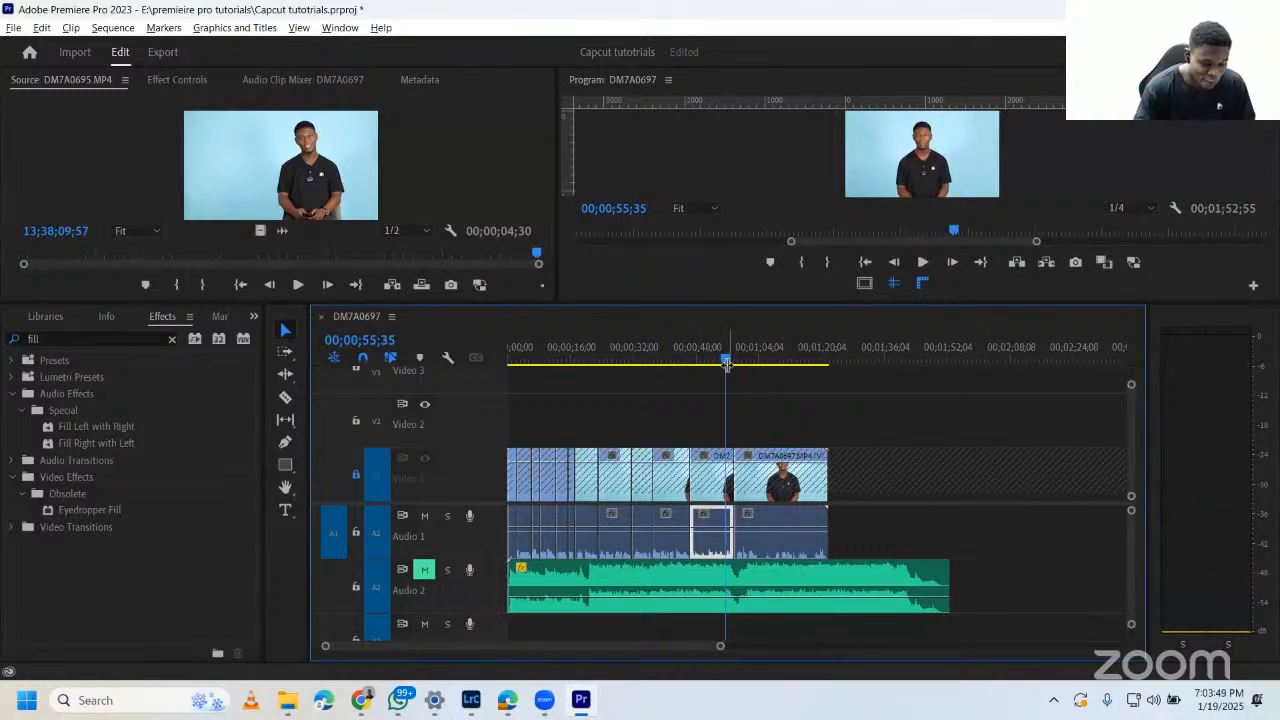
pyautogui.press('space')
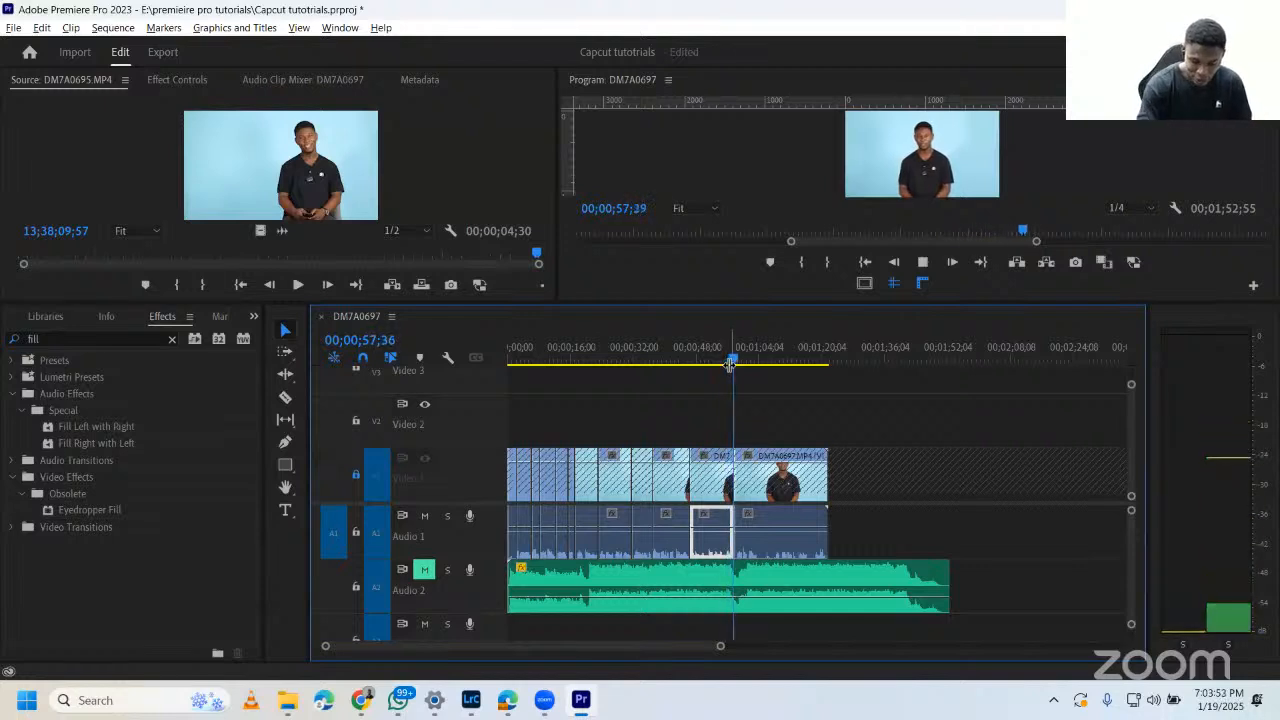
pyautogui.press('space')
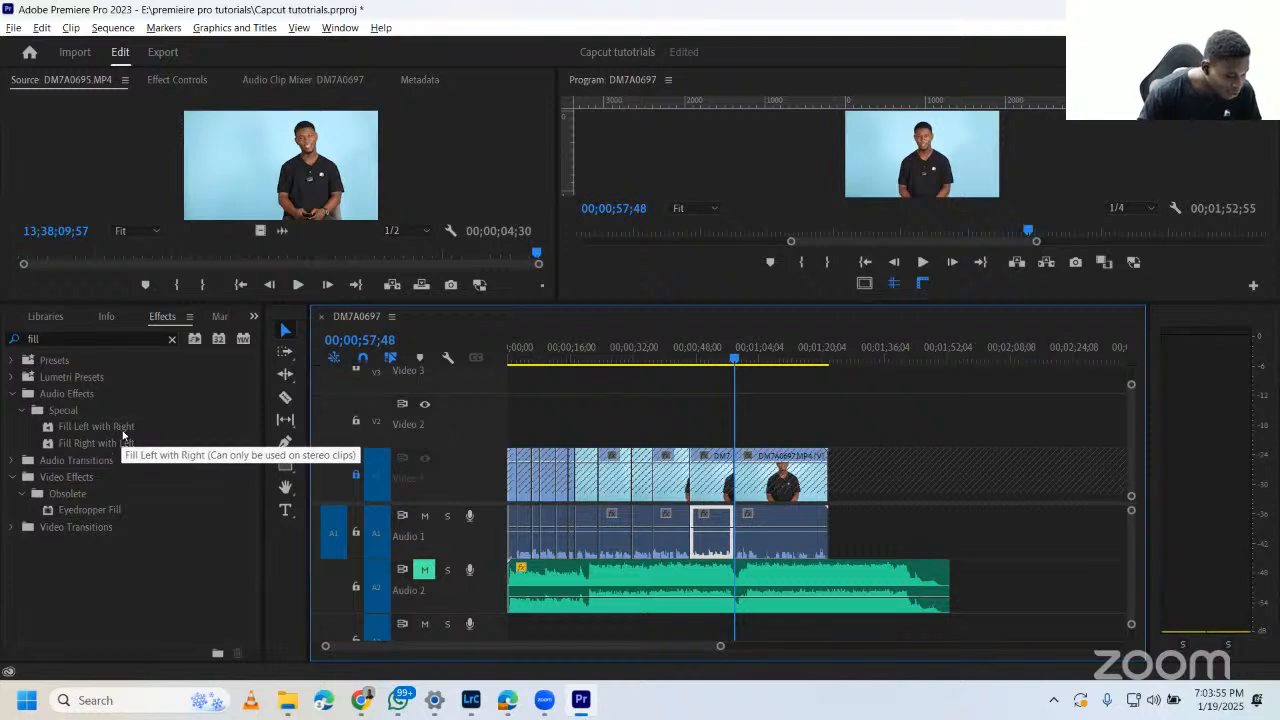
# Step: Apply the Fill Left with Right effect to the last voice clip on track A1 and play it from 00;01;06;17
pyautogui.click(767, 352)
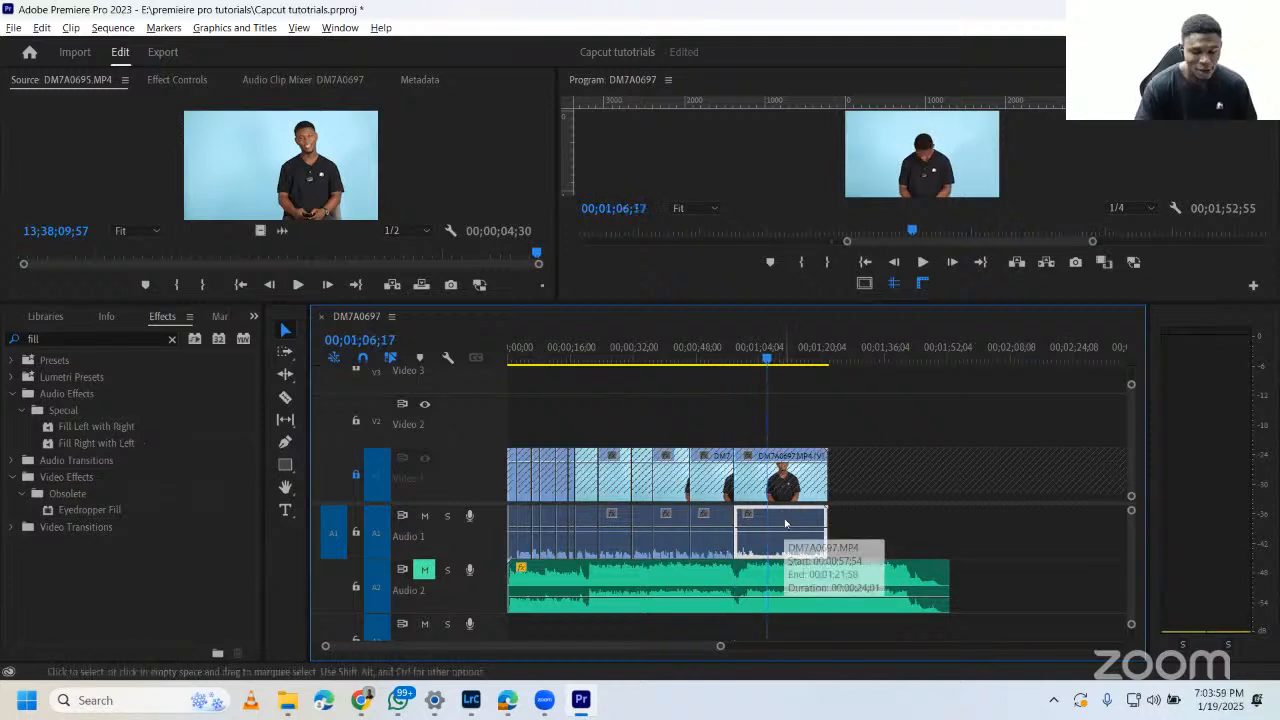
pyautogui.click(849, 525)
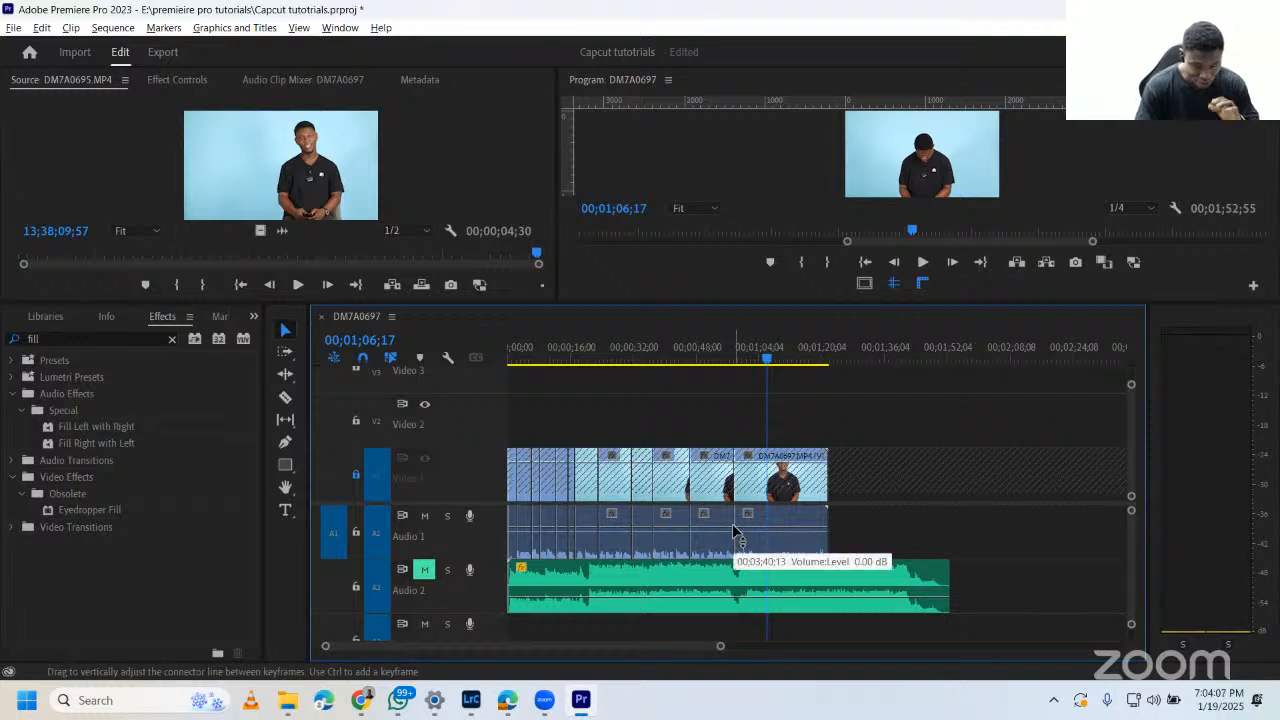
pyautogui.click(95, 429)
pyautogui.moveTo(108, 427); pyautogui.dragTo(769, 523)
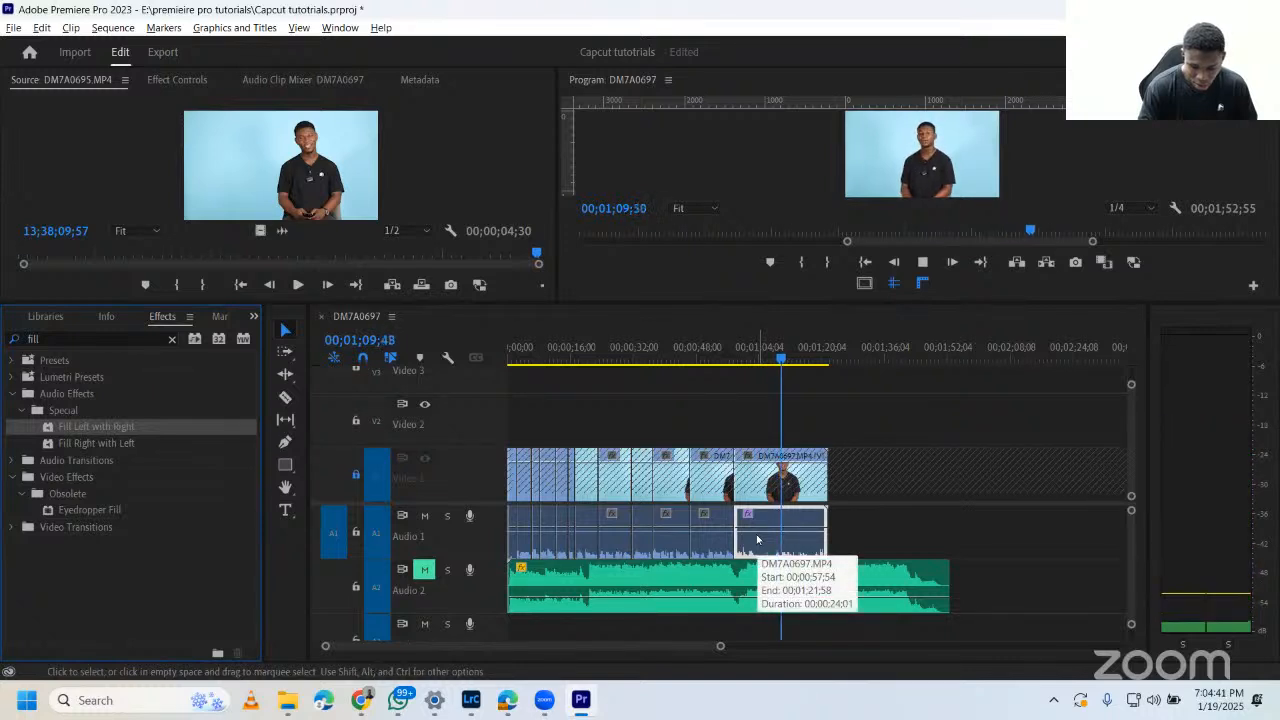
pyautogui.press('space')
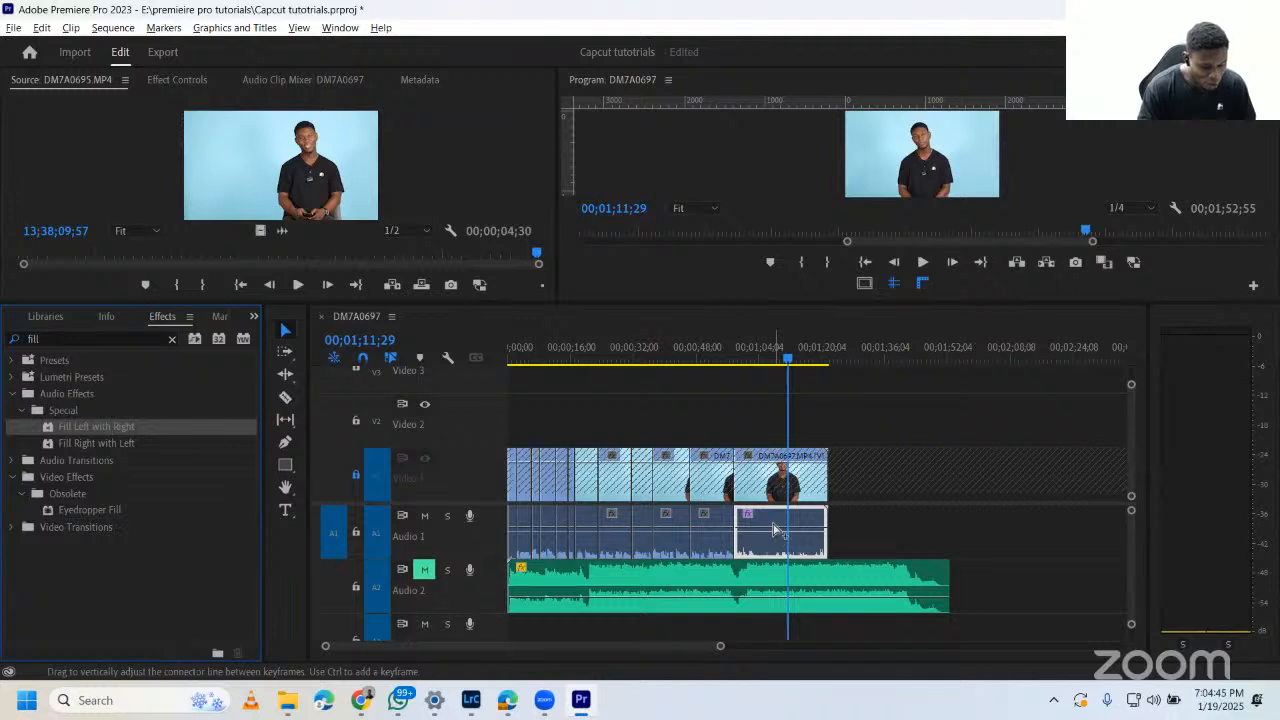
pyautogui.press('space')
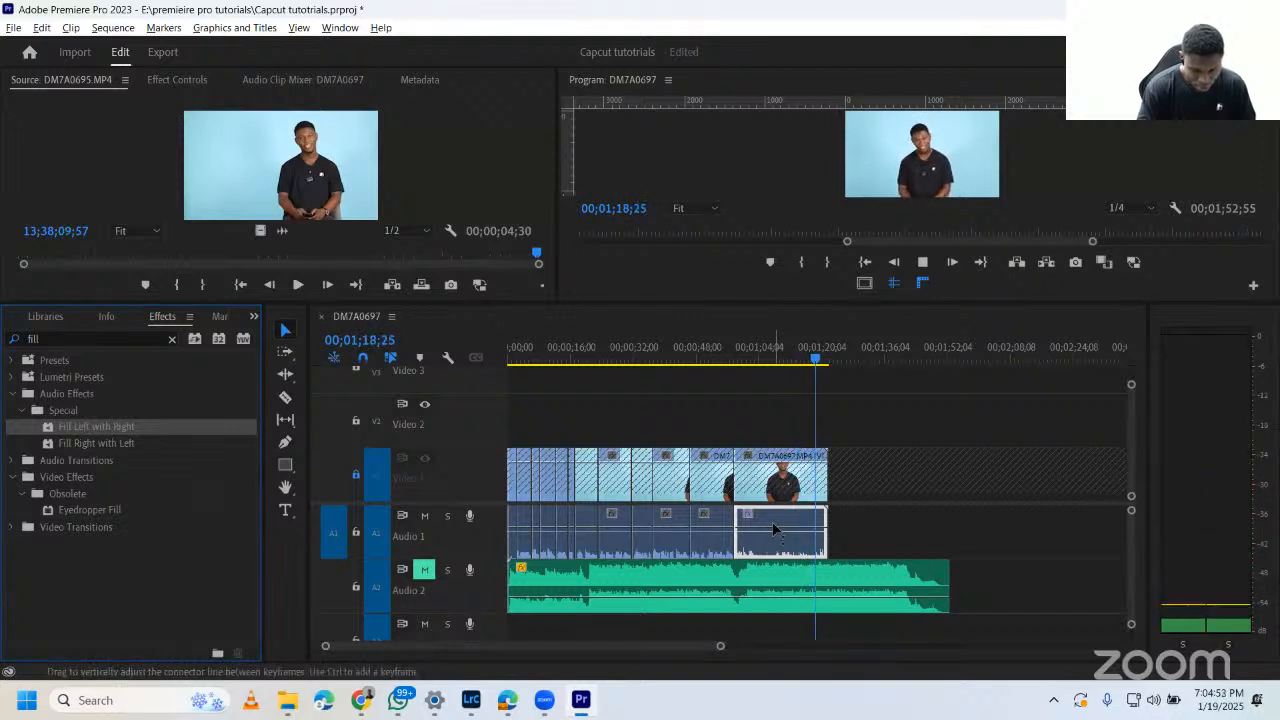
# Step: Play back the second-to-last Audio 1 clip from about 51 seconds to check its channels on the audio meters
pyautogui.press('space')
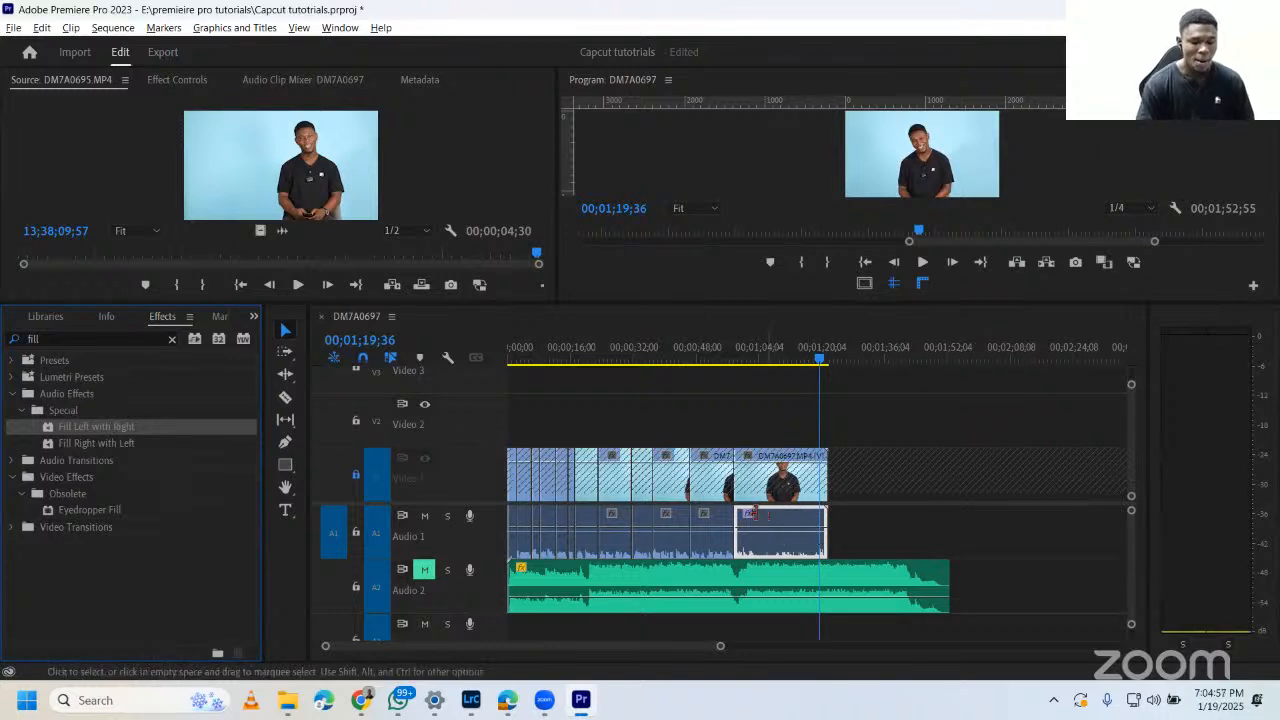
pyautogui.click(776, 350)
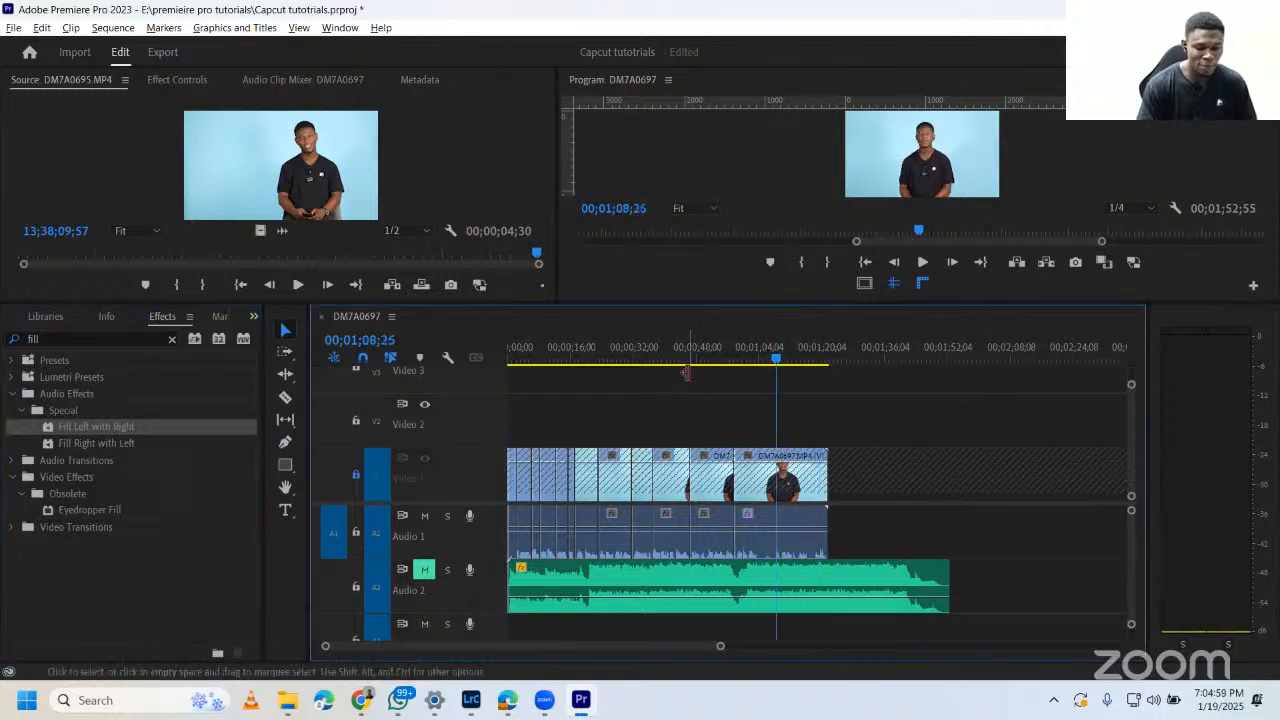
pyautogui.click(706, 347)
pyautogui.press('space')
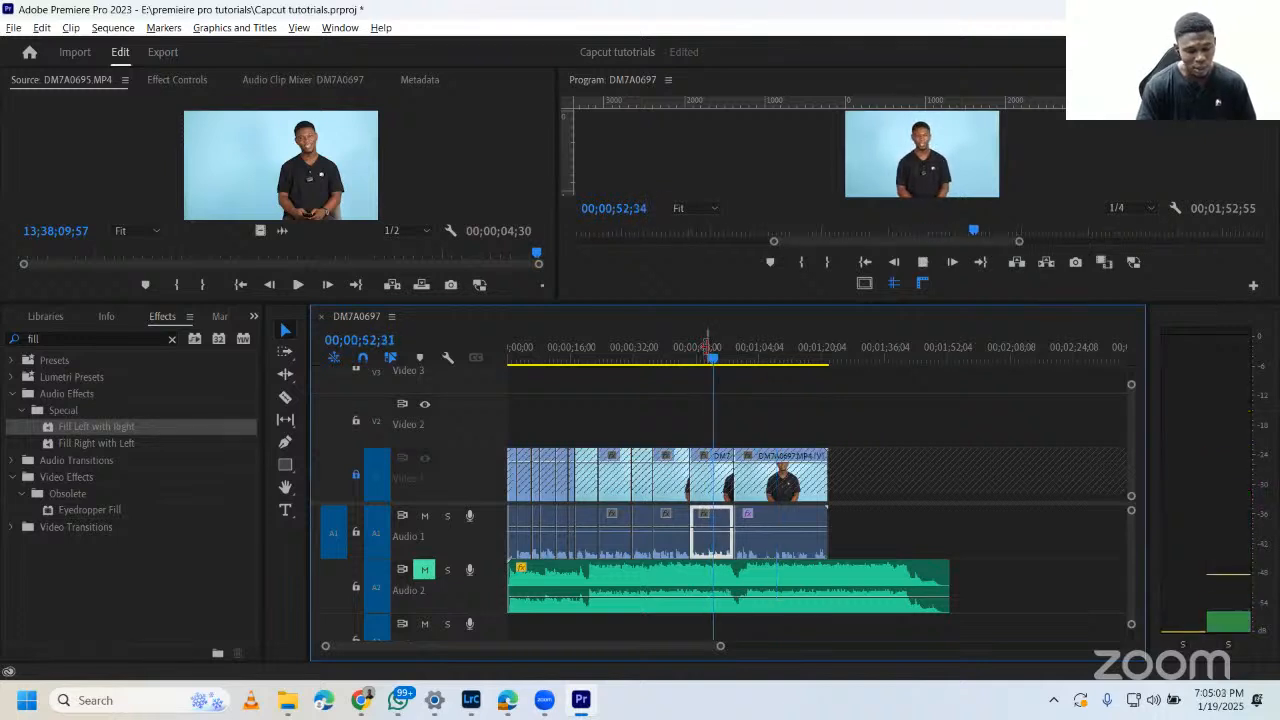
pyautogui.press('space')
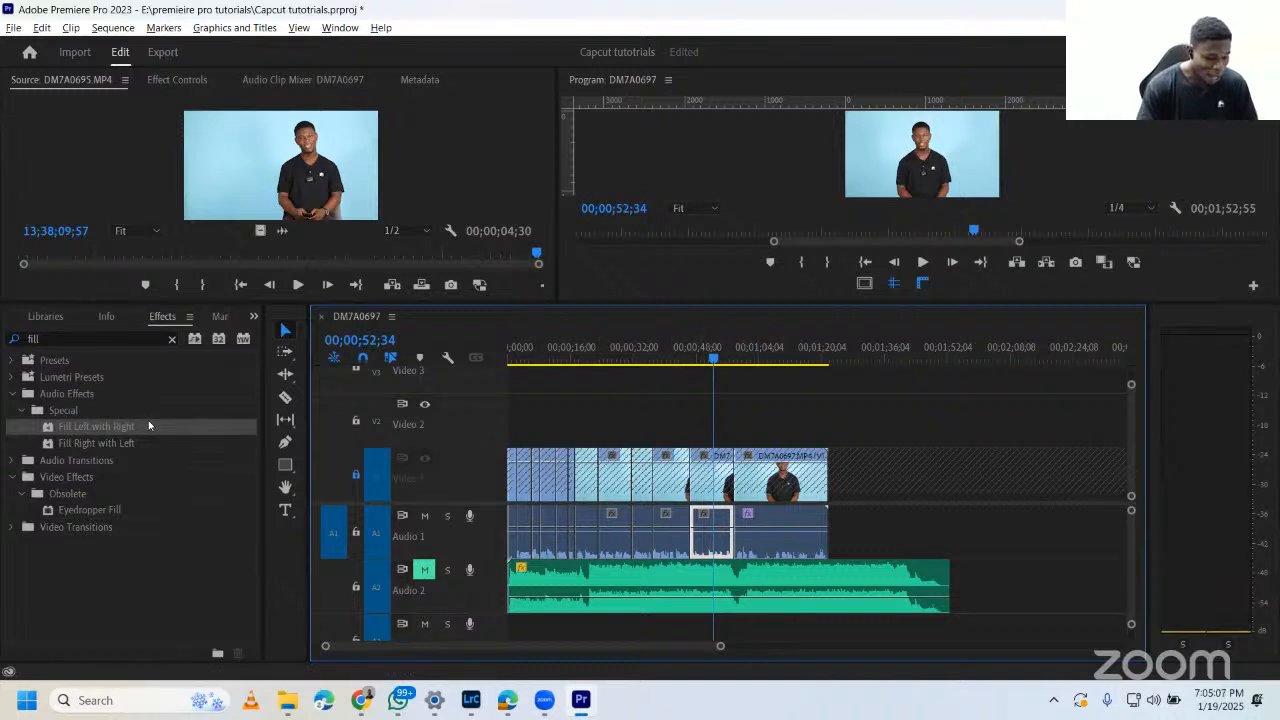
# Step: Apply the Fill Left with Right effect to the two Audio 1 clips preceding the last one and move the playhead to 00;00;36;18
pyautogui.moveTo(149, 426); pyautogui.dragTo(712, 535)
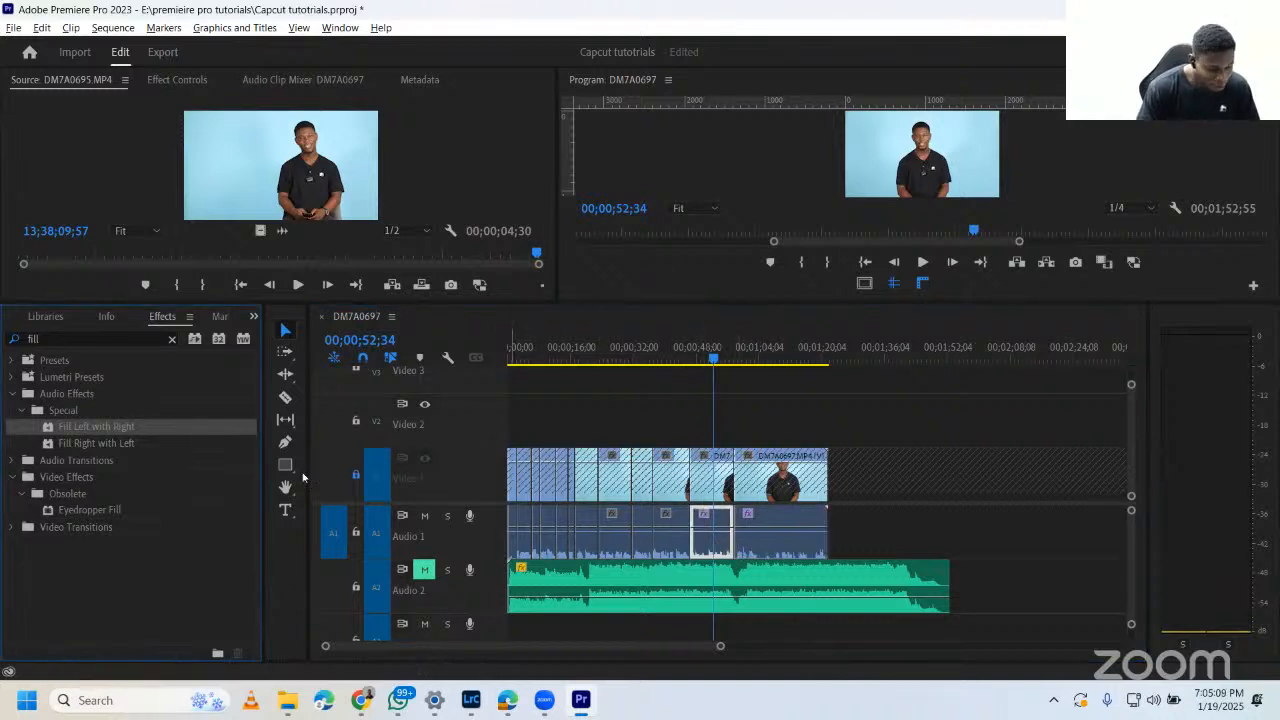
pyautogui.moveTo(235, 431); pyautogui.dragTo(672, 533)
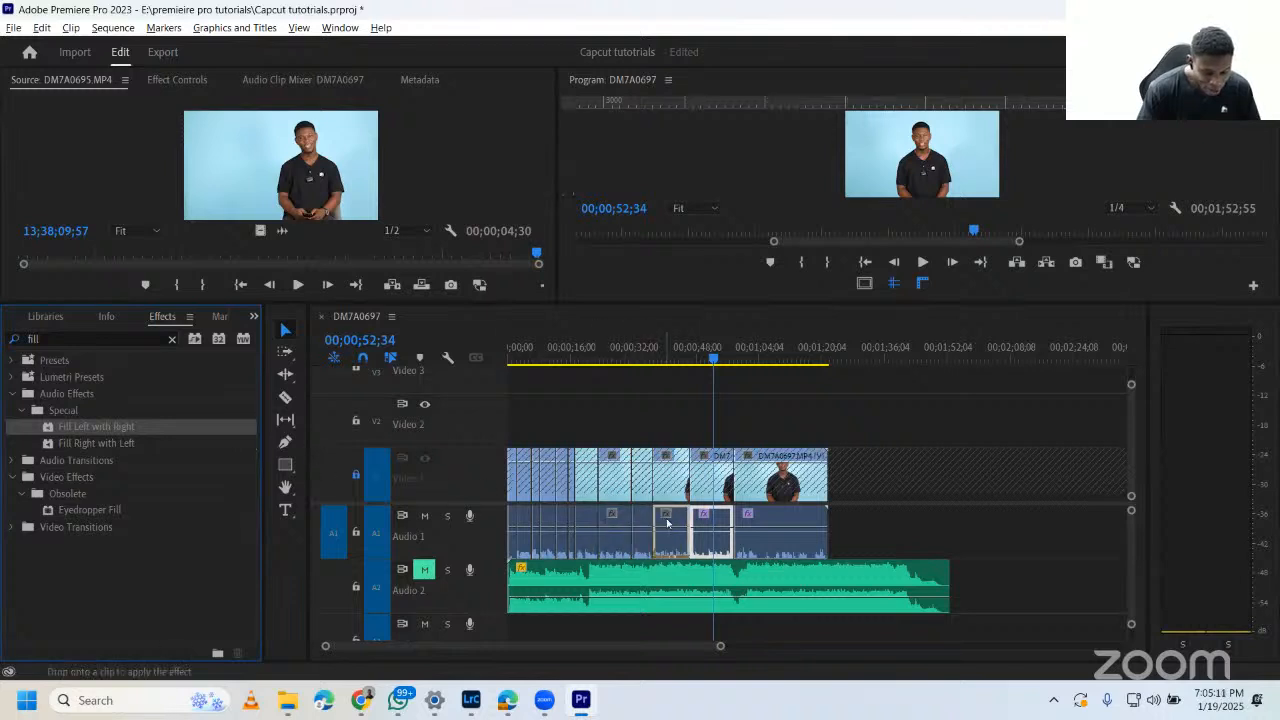
pyautogui.moveTo(677, 357); pyautogui.dragTo(648, 357)
# Step: Copy the Audio 1 clip just after the playhead, which carries the Fill Left with Right effect
pyautogui.press('=')
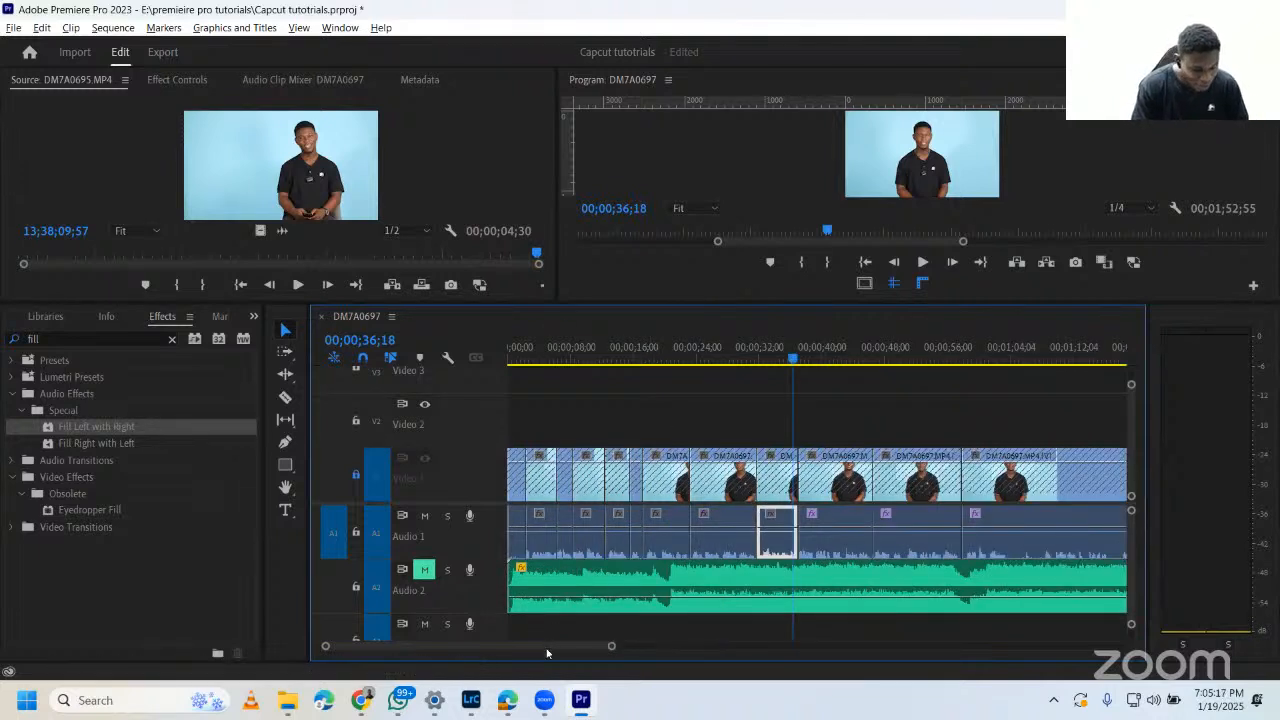
pyautogui.press('-')
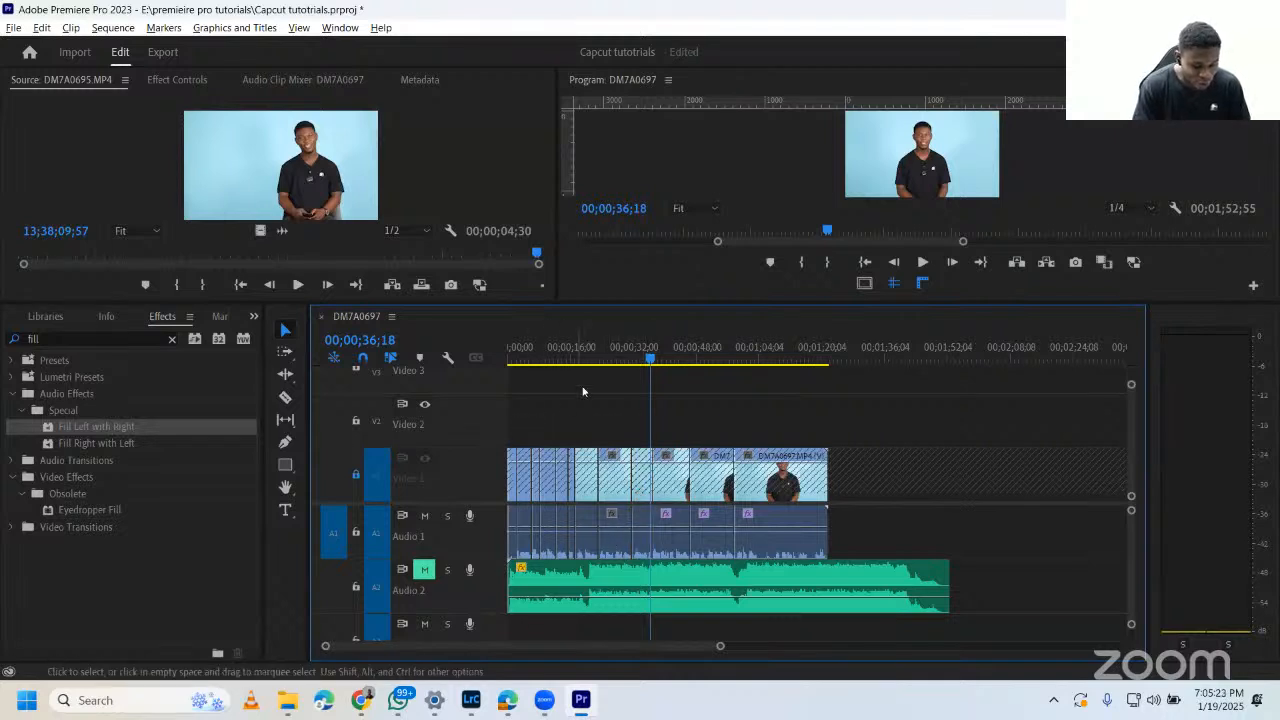
pyautogui.press('=')
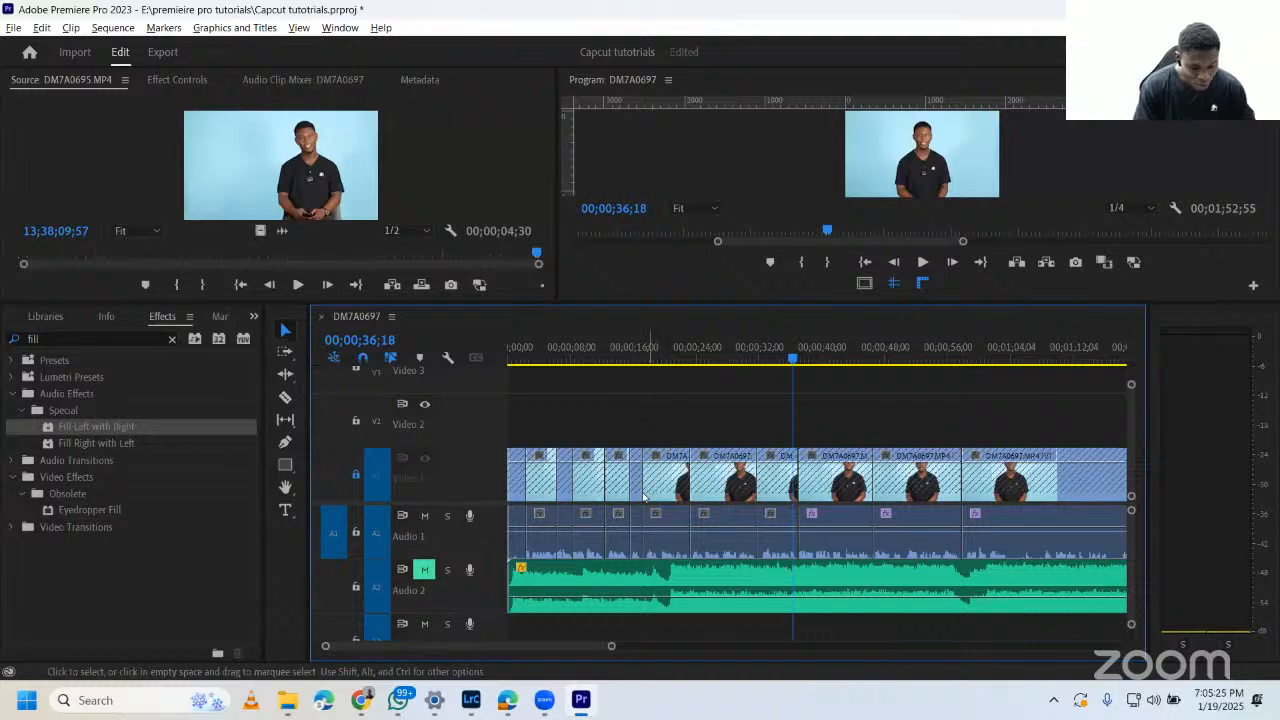
pyautogui.rightClick(841, 551)
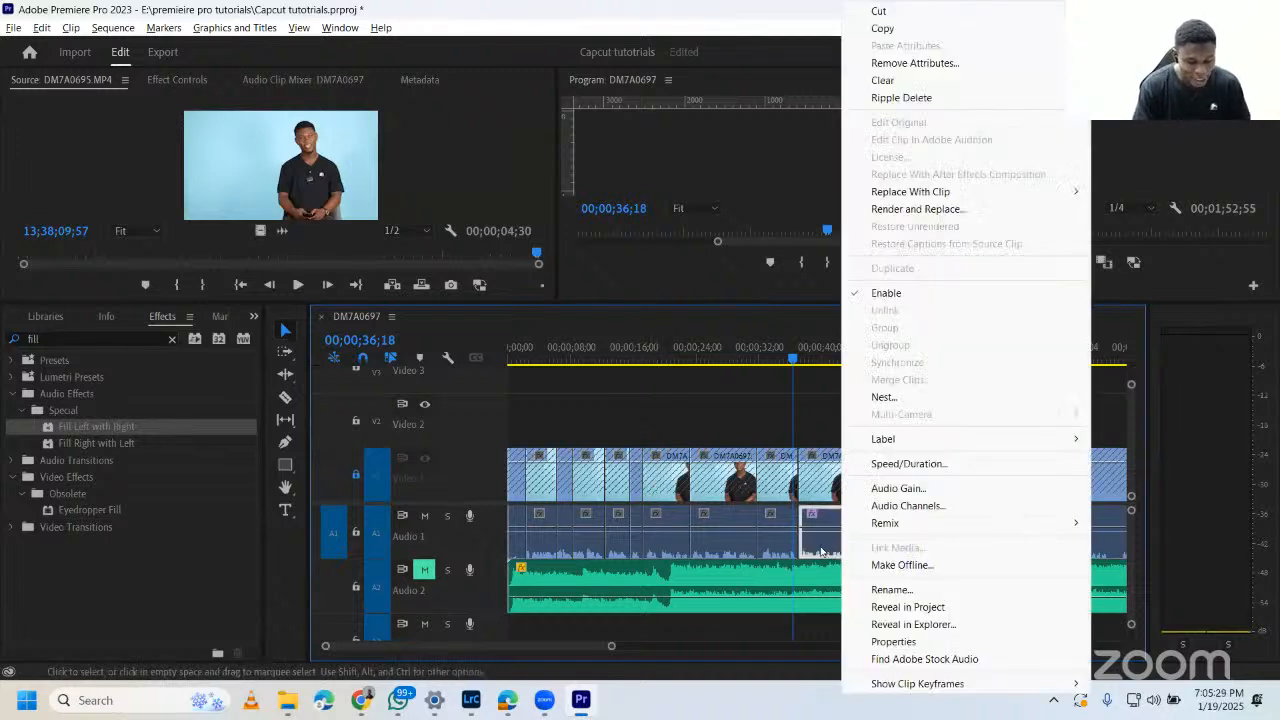
pyautogui.rightClick(821, 551)
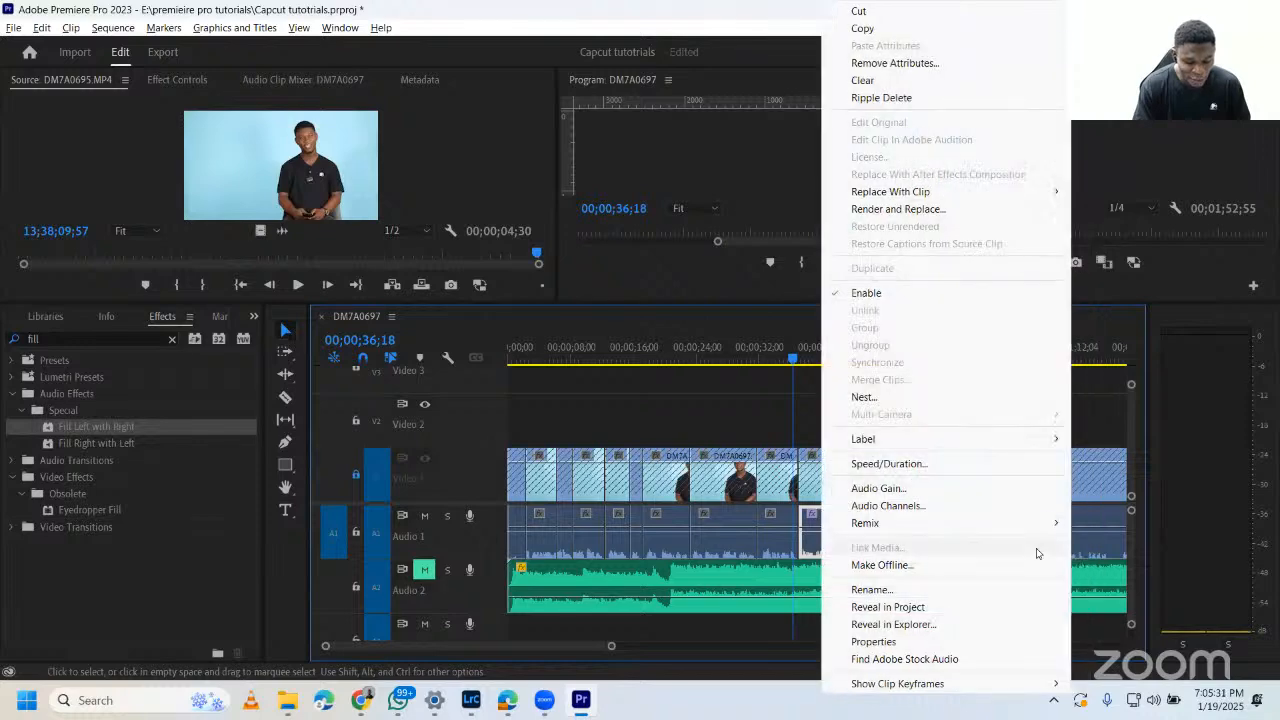
pyautogui.click(896, 32)
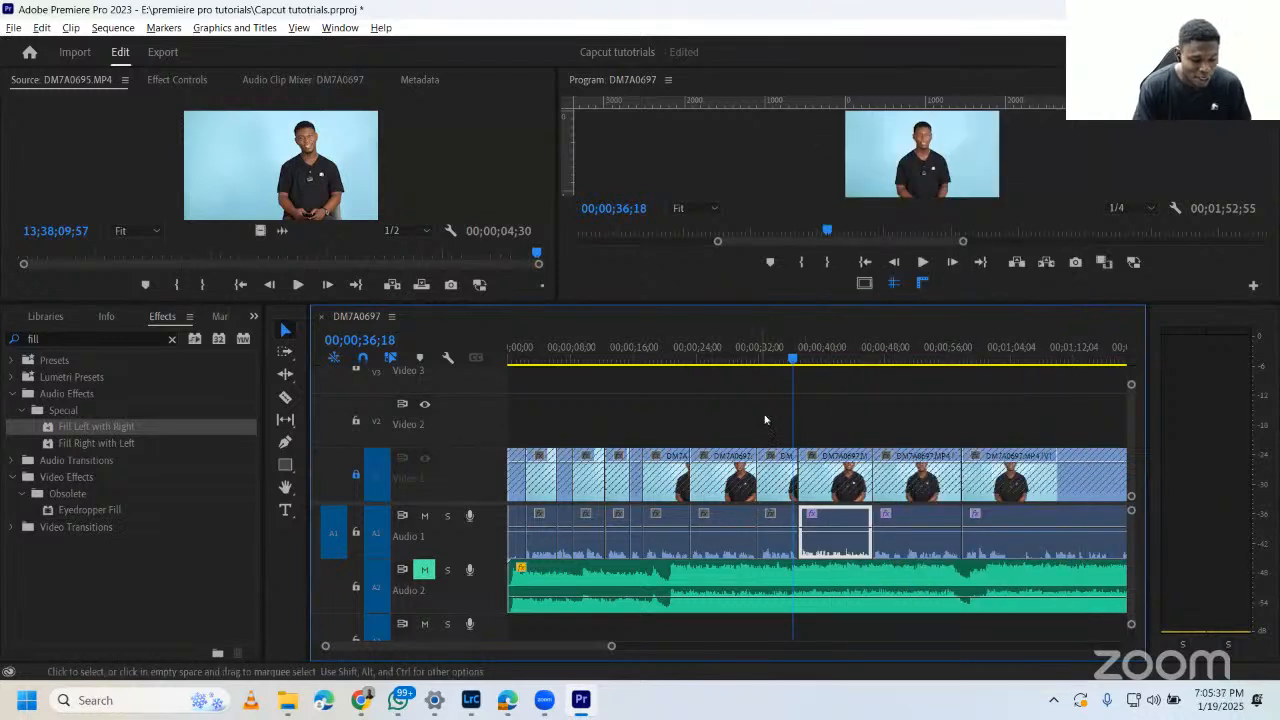
# Step: Paste only the Fill Left with Right effect attribute onto all Audio 1 clips before the playhead
pyautogui.moveTo(771, 430); pyautogui.dragTo(490, 548)
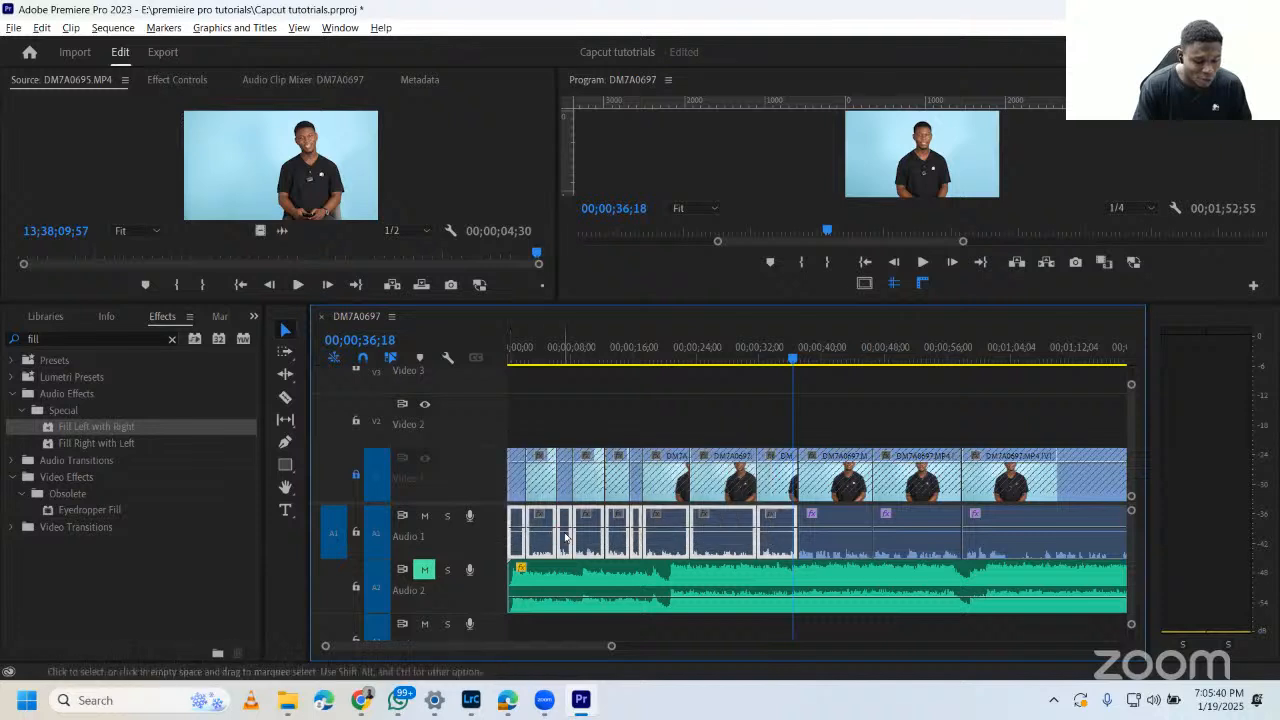
pyautogui.rightClick(711, 547)
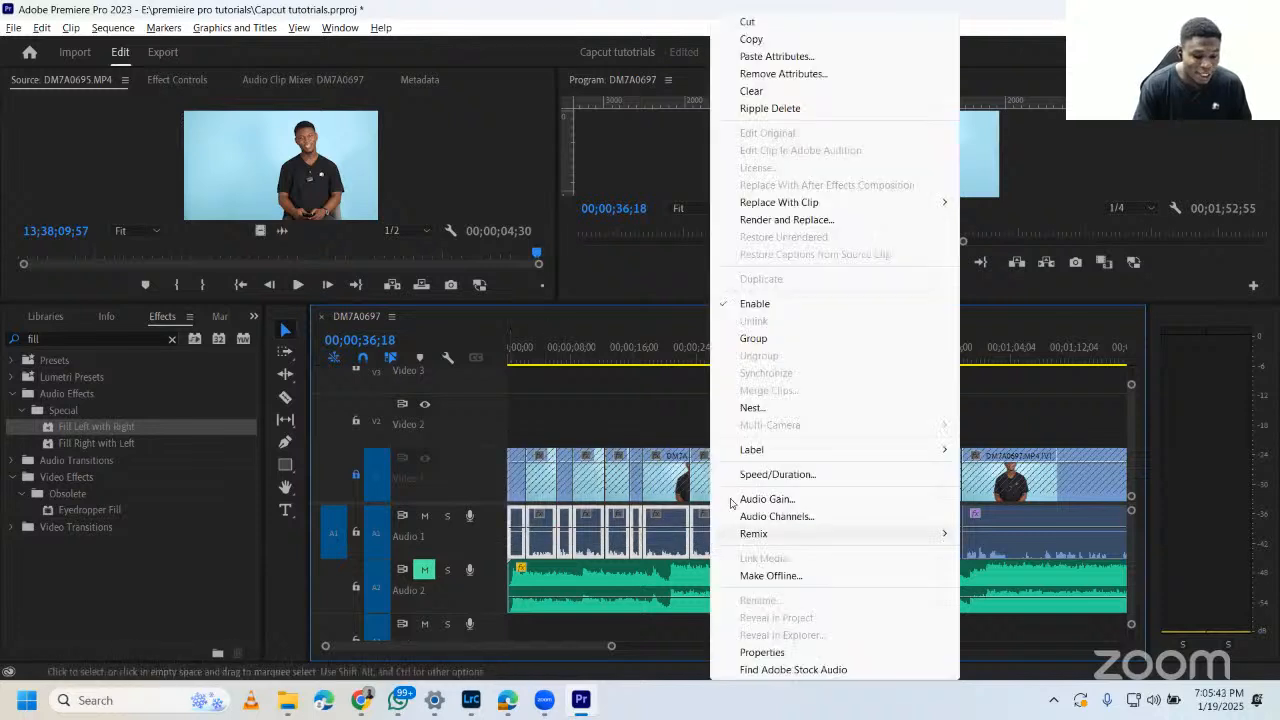
pyautogui.click(778, 56)
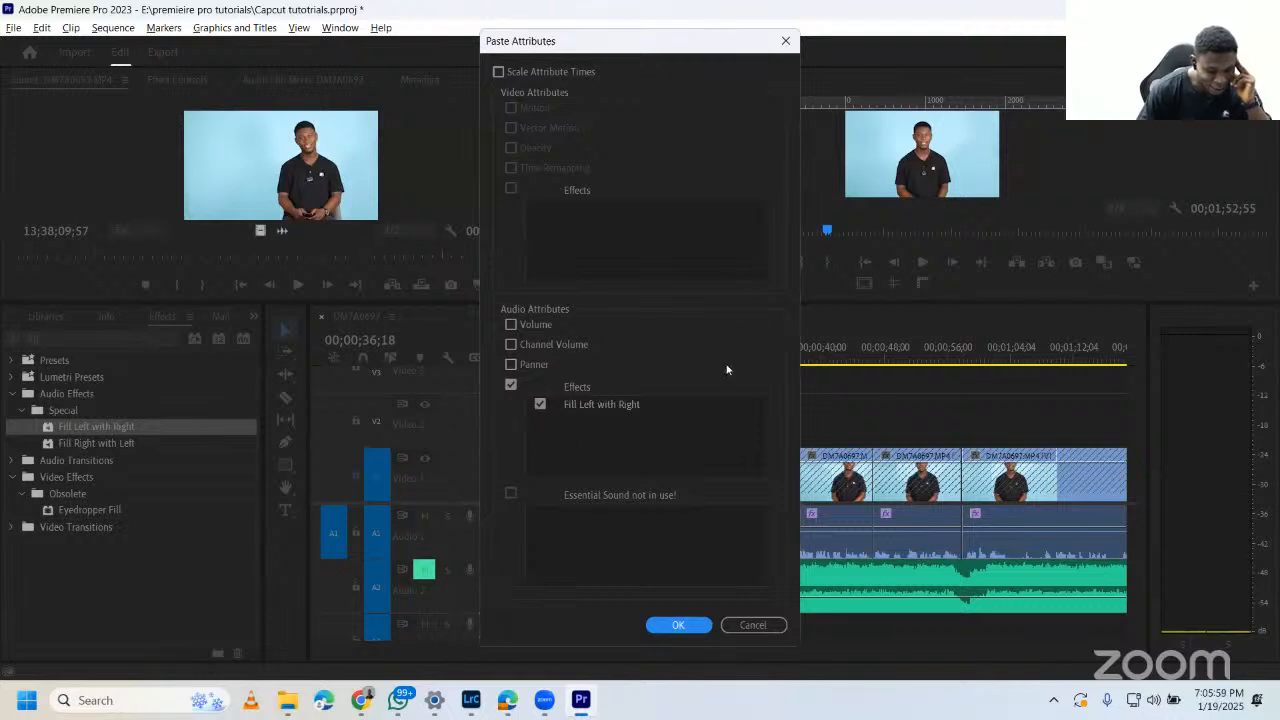
pyautogui.click(677, 625)
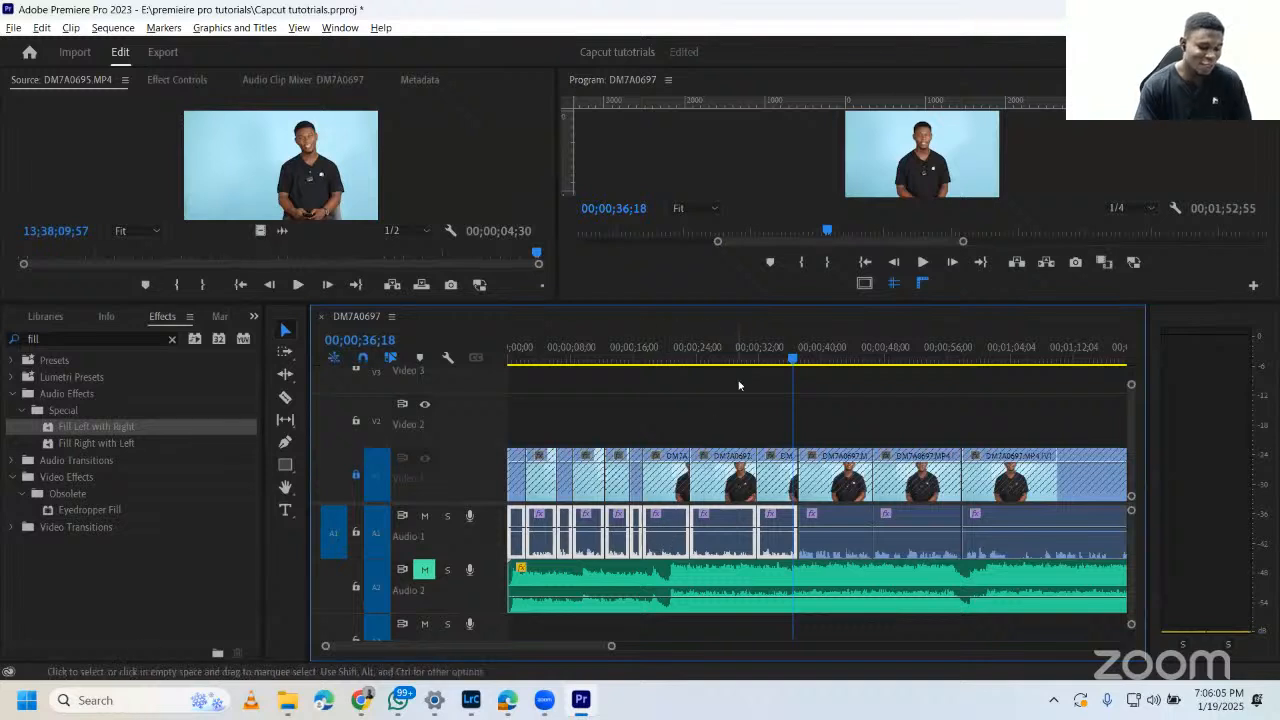
# Step: Play the sequence from the beginning to check both channels of the Audio 1 clips on the audio meters
pyautogui.moveTo(755, 350); pyautogui.dragTo(505, 350)
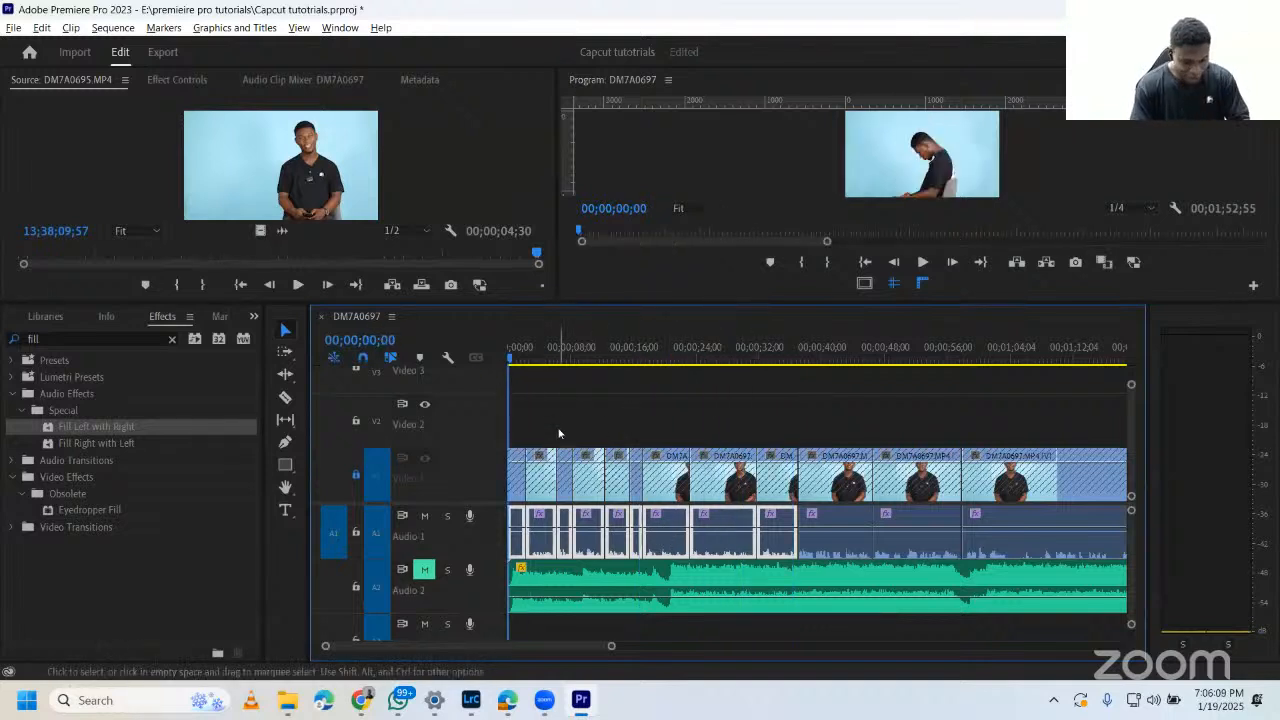
pyautogui.press('-')
pyautogui.press('-')
pyautogui.press('space')
pyautogui.press('=')
pyautogui.press('=')
pyautogui.press('=')
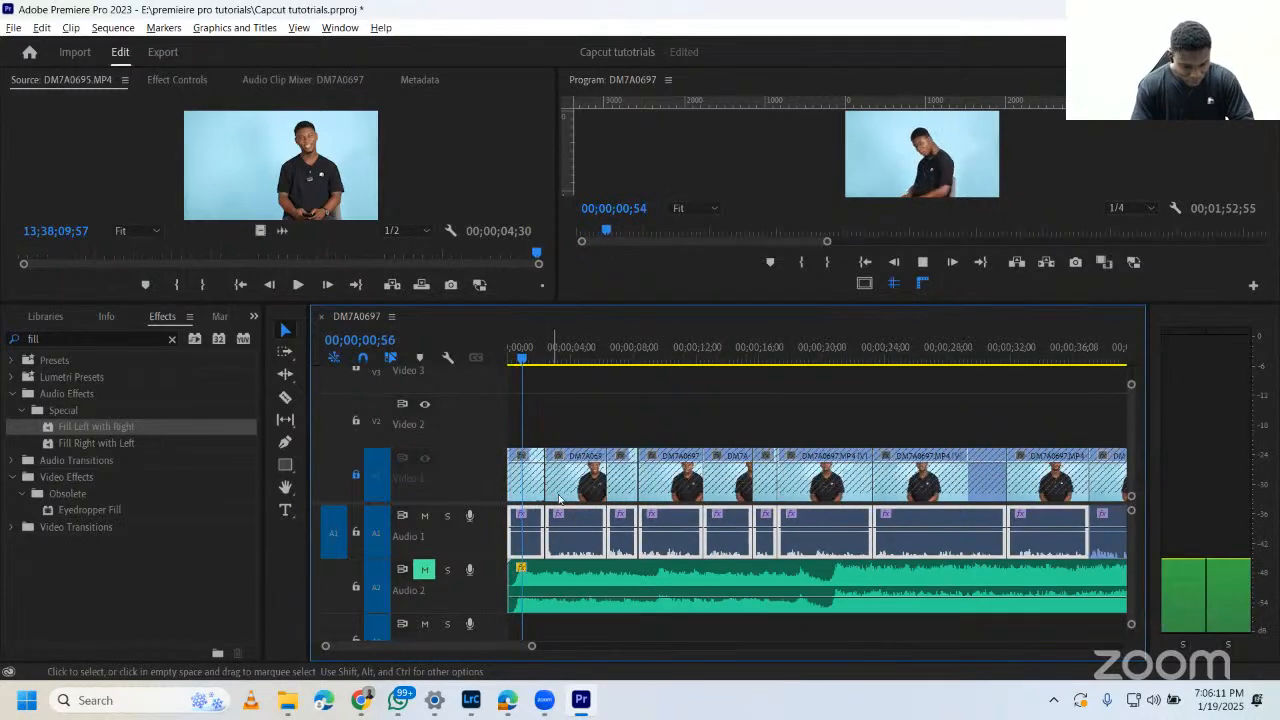
pyautogui.press('=')
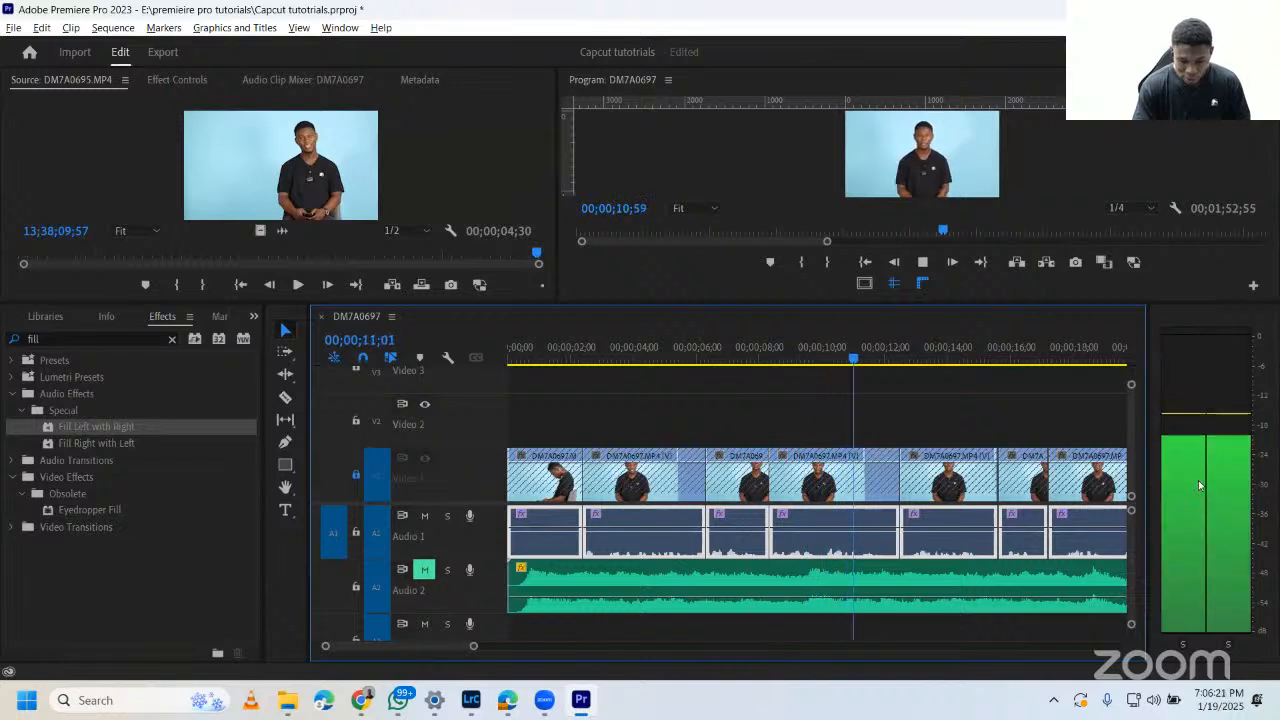
pyautogui.press('space')
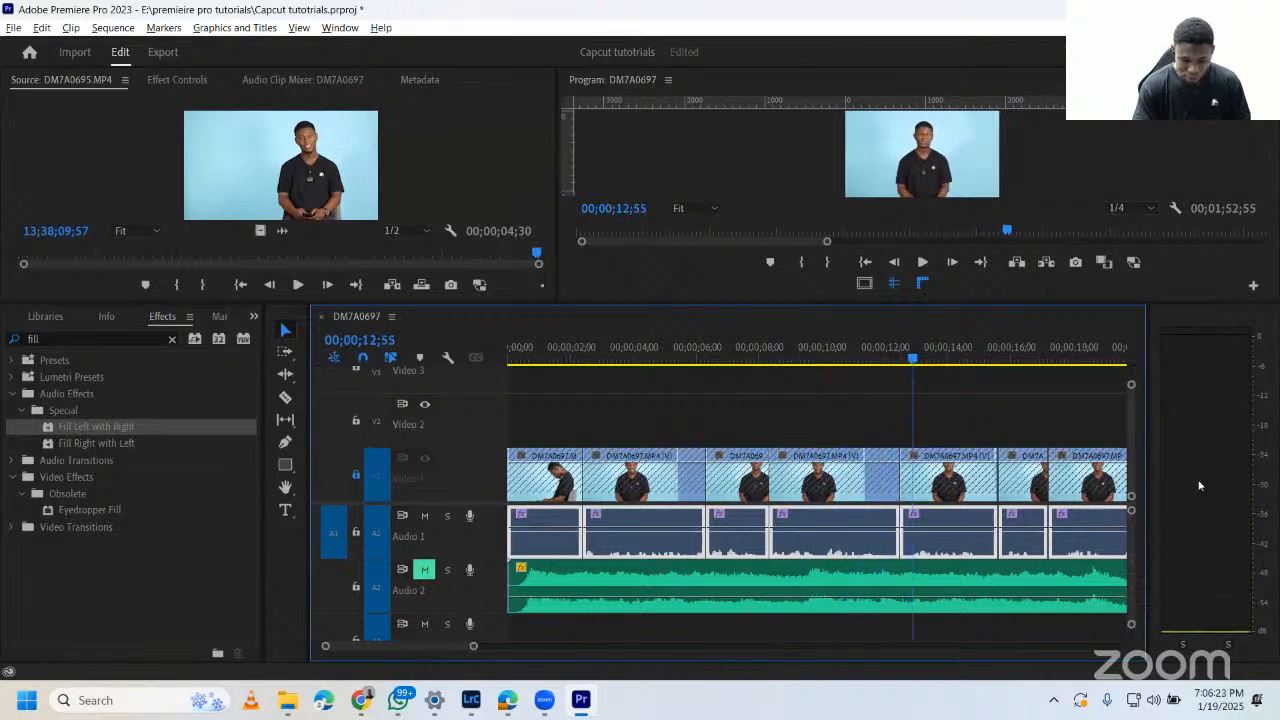
pyautogui.press('-')
pyautogui.press('-')
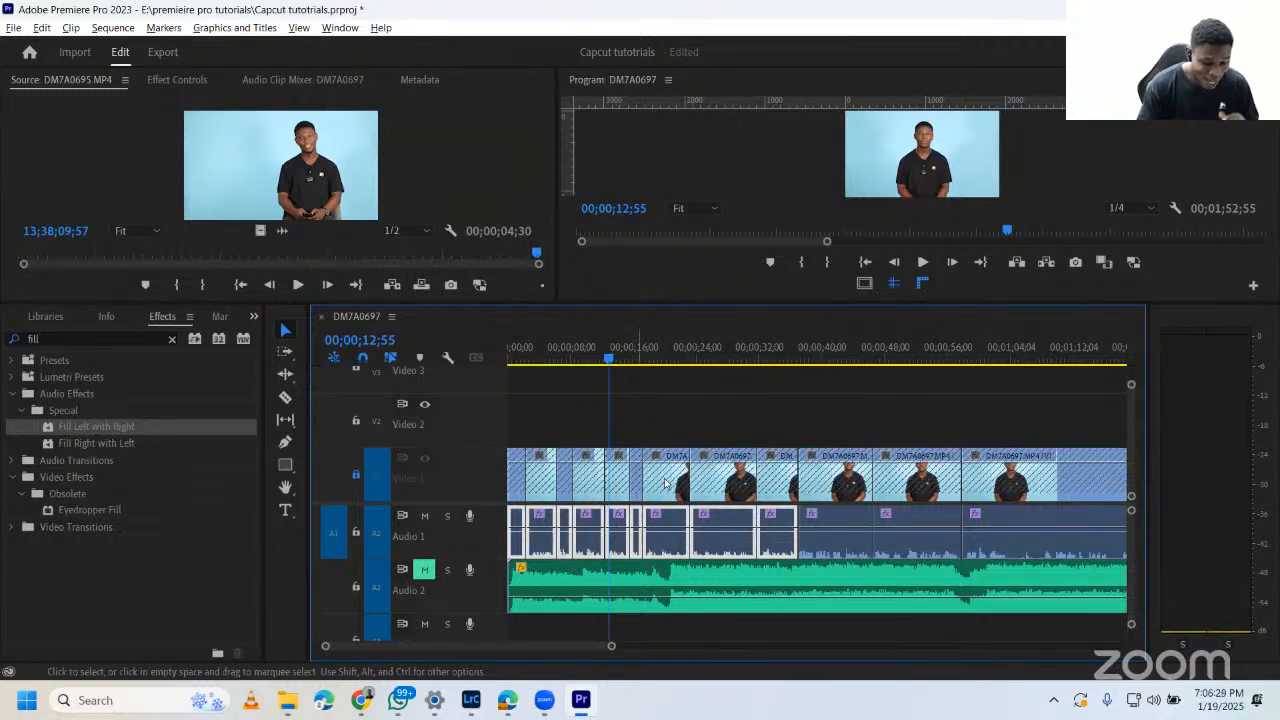
pyautogui.press('space')
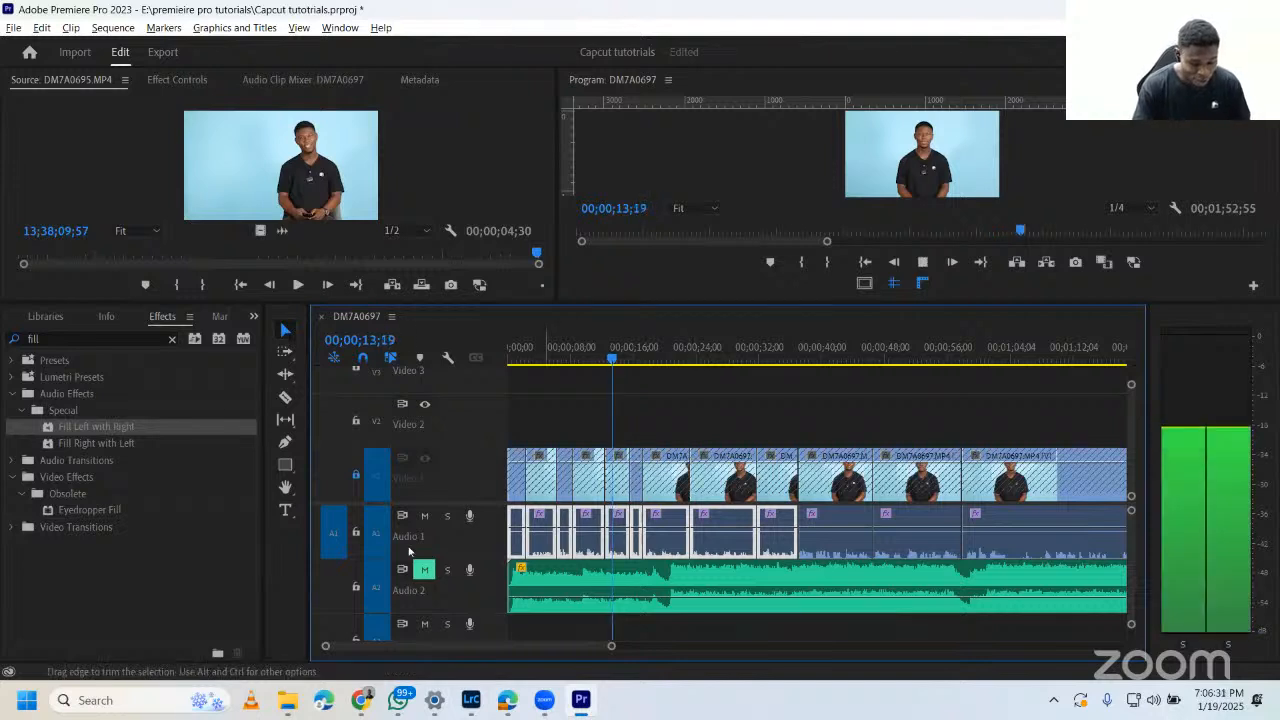
# Step: Unlock the Video 1 and Audio 2 tracks and clear the clip selection
pyautogui.click(355, 586)
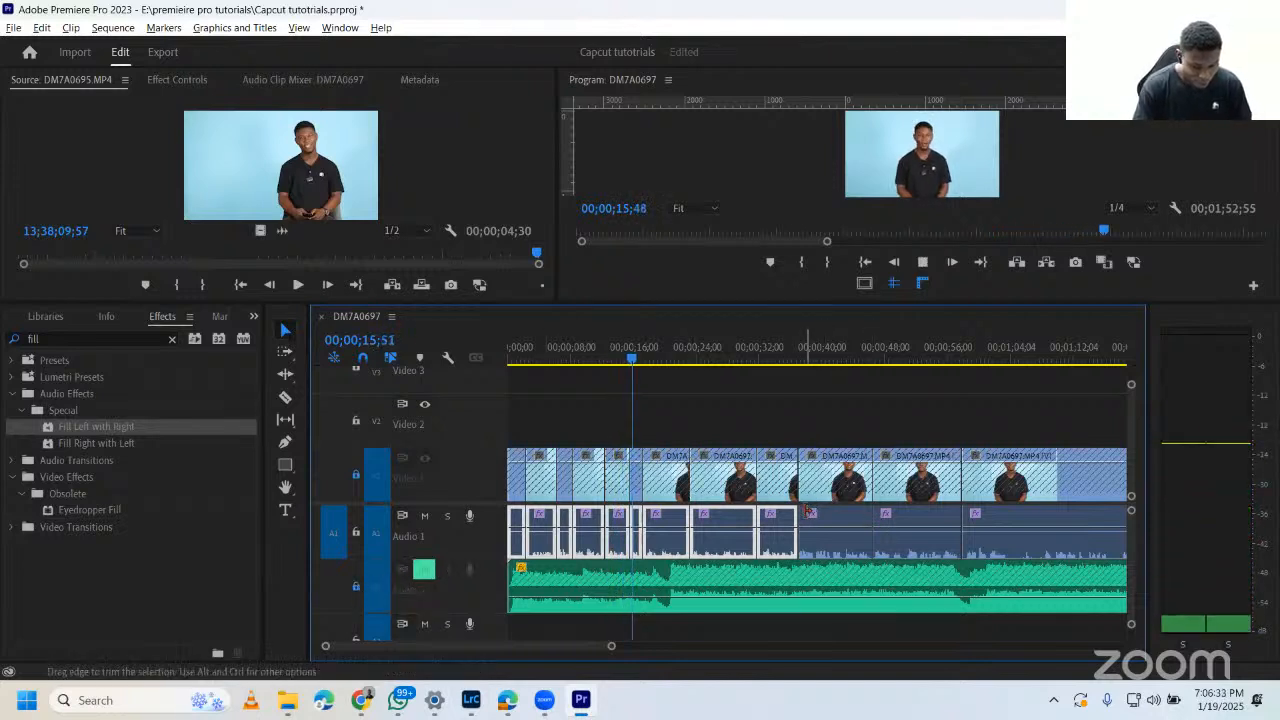
pyautogui.press('space')
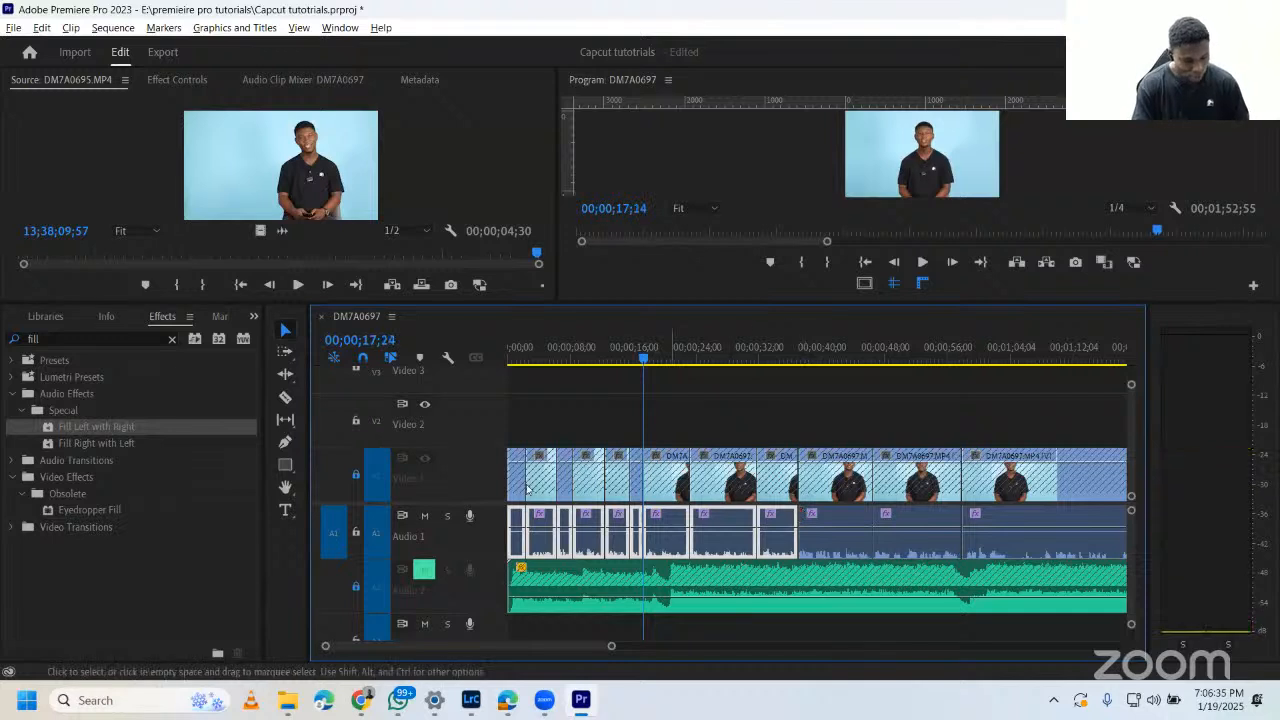
pyautogui.click(355, 475)
pyautogui.click(355, 586)
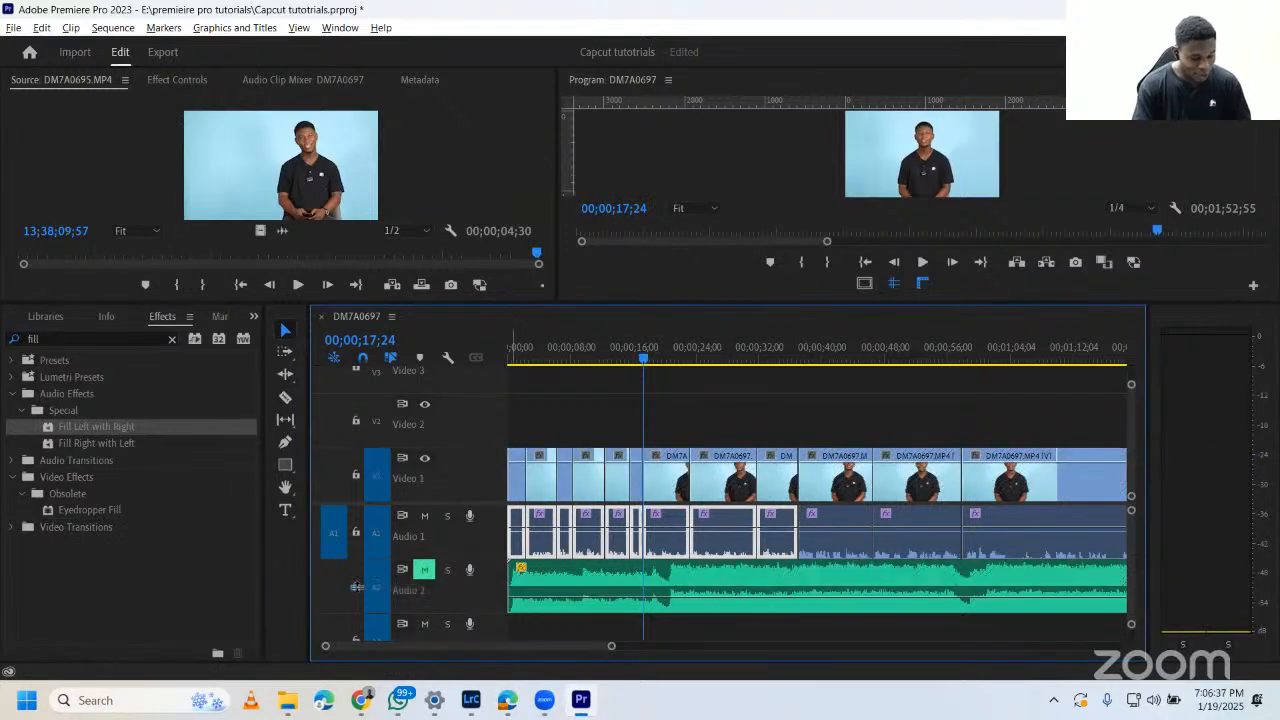
pyautogui.click(688, 441)
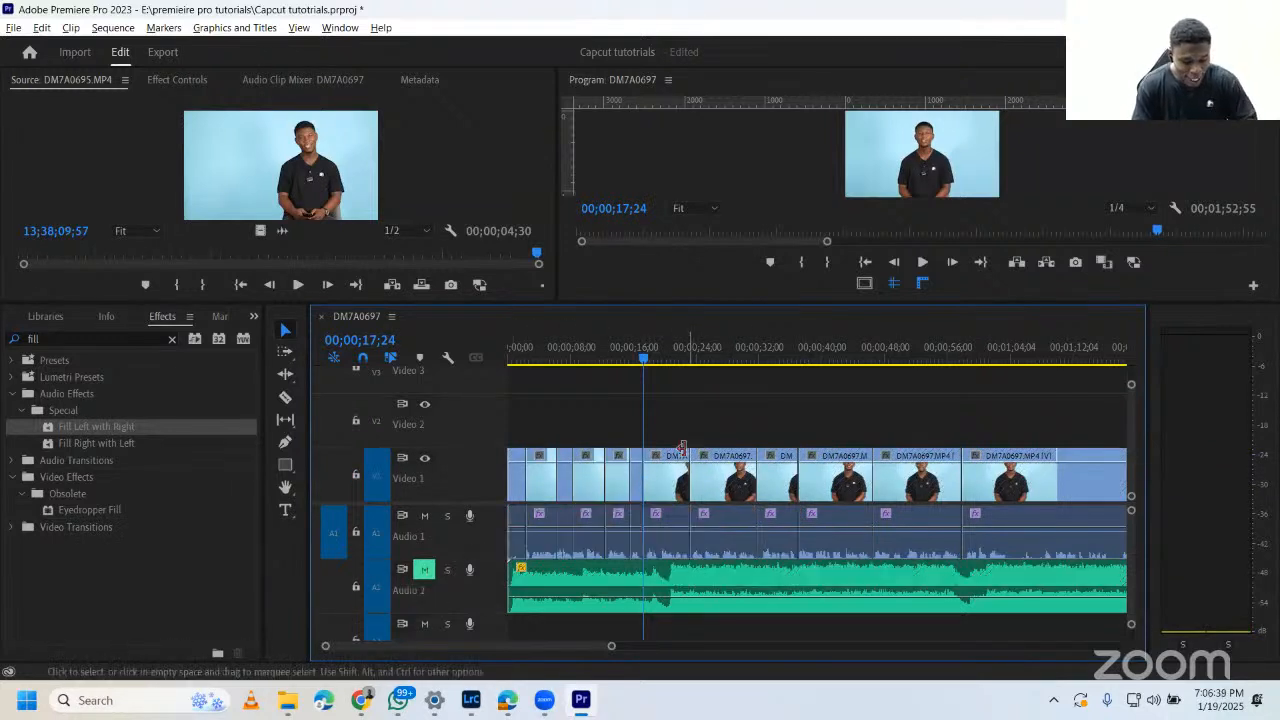
# Step: Select every clip on the video and audio tracks and move them together, leaving a gap of about 28 seconds at the sequence start
pyautogui.press('-')
pyautogui.press('-')
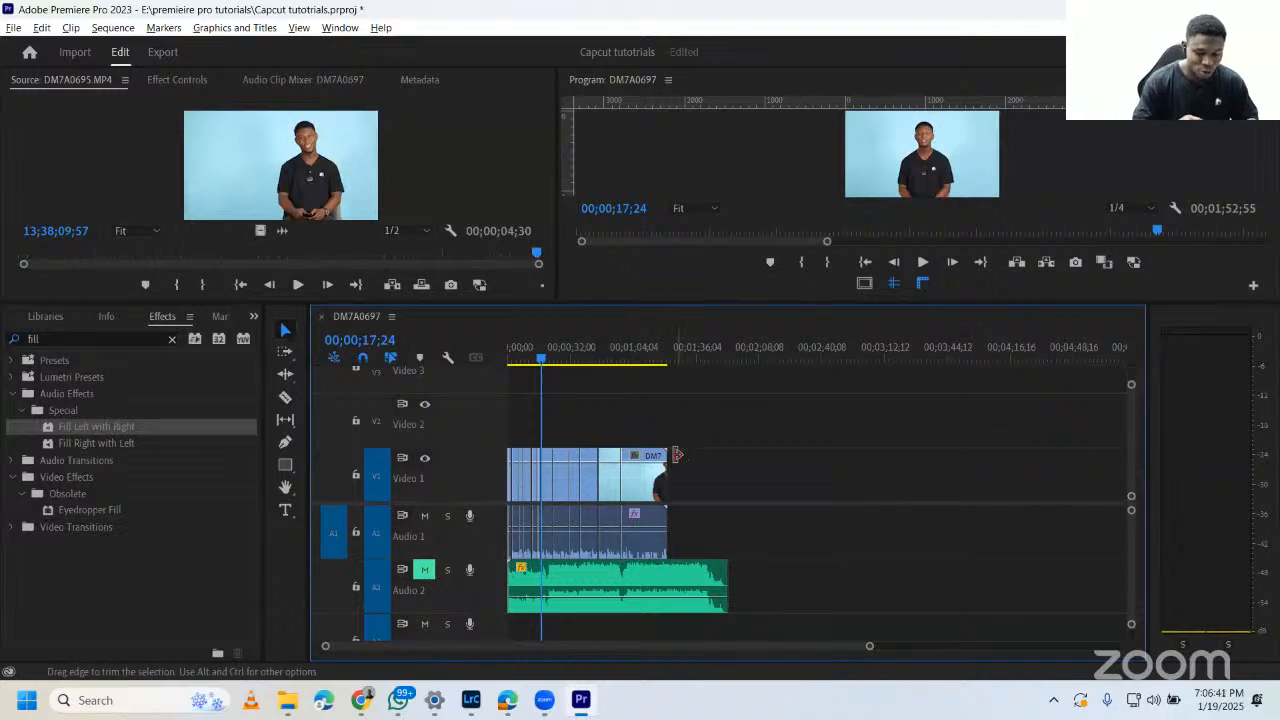
pyautogui.press('=')
pyautogui.press('=')
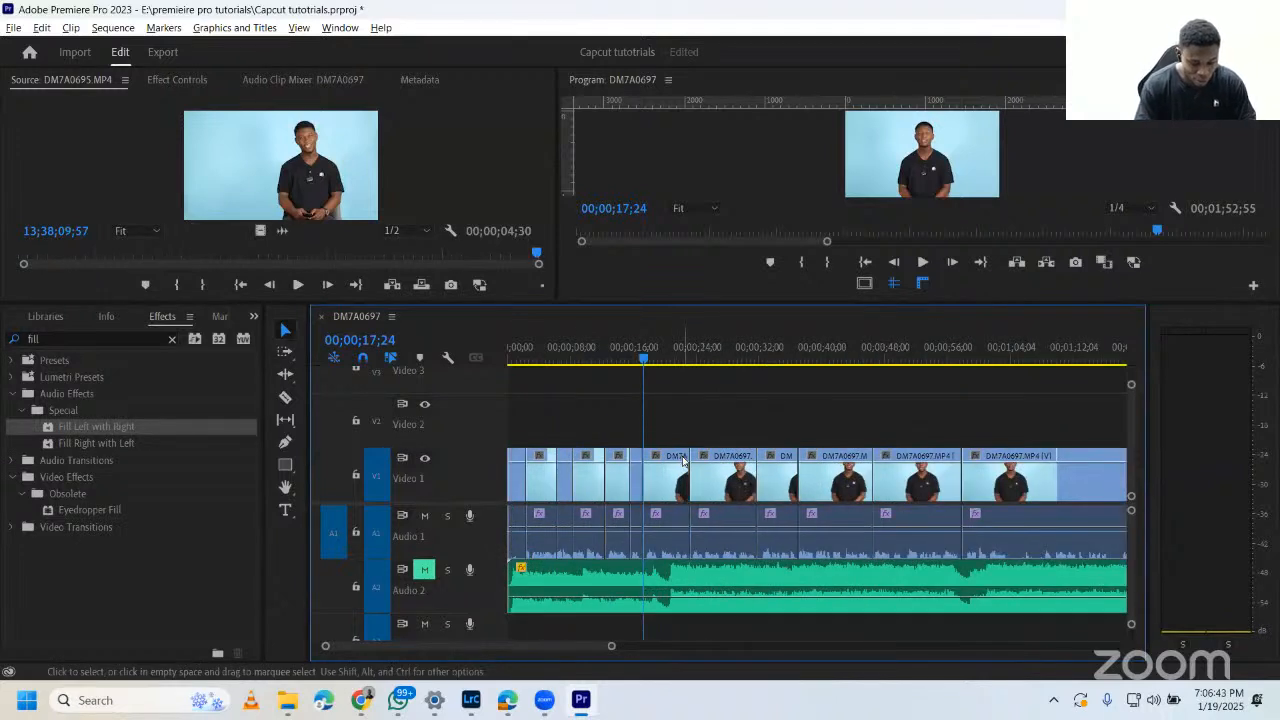
pyautogui.press('-')
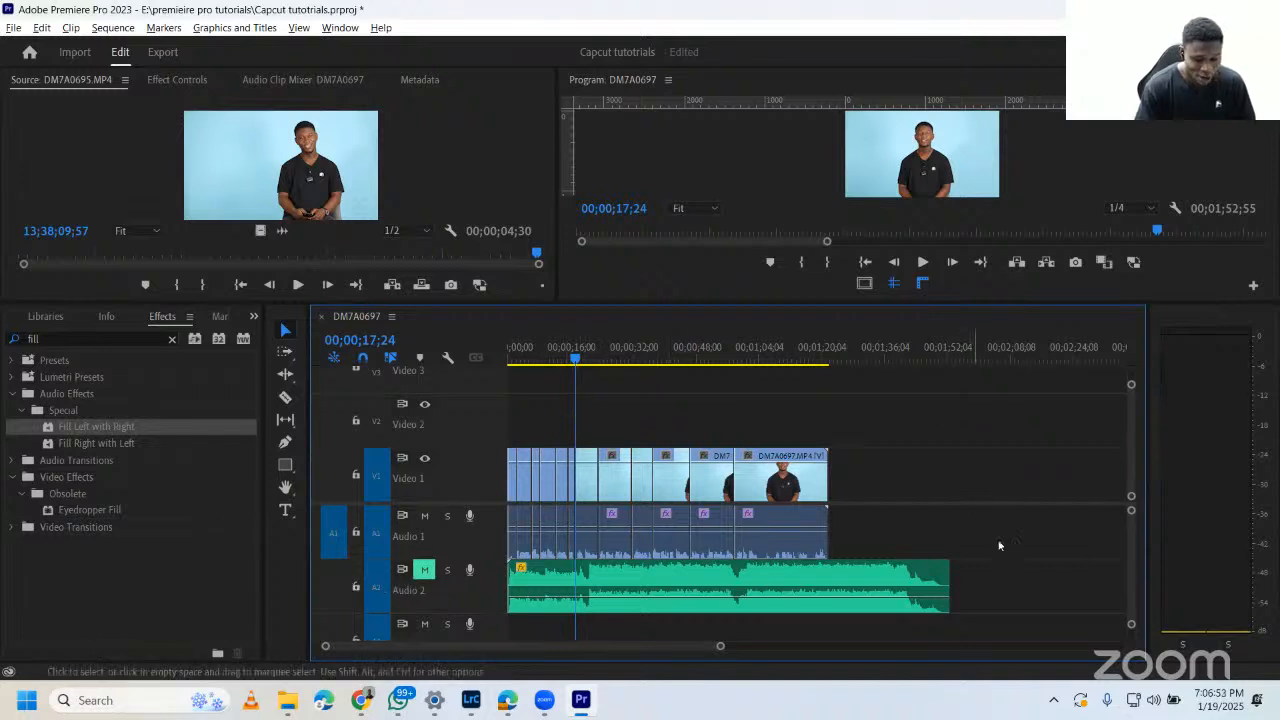
pyautogui.moveTo(1052, 606); pyautogui.dragTo(510, 432)
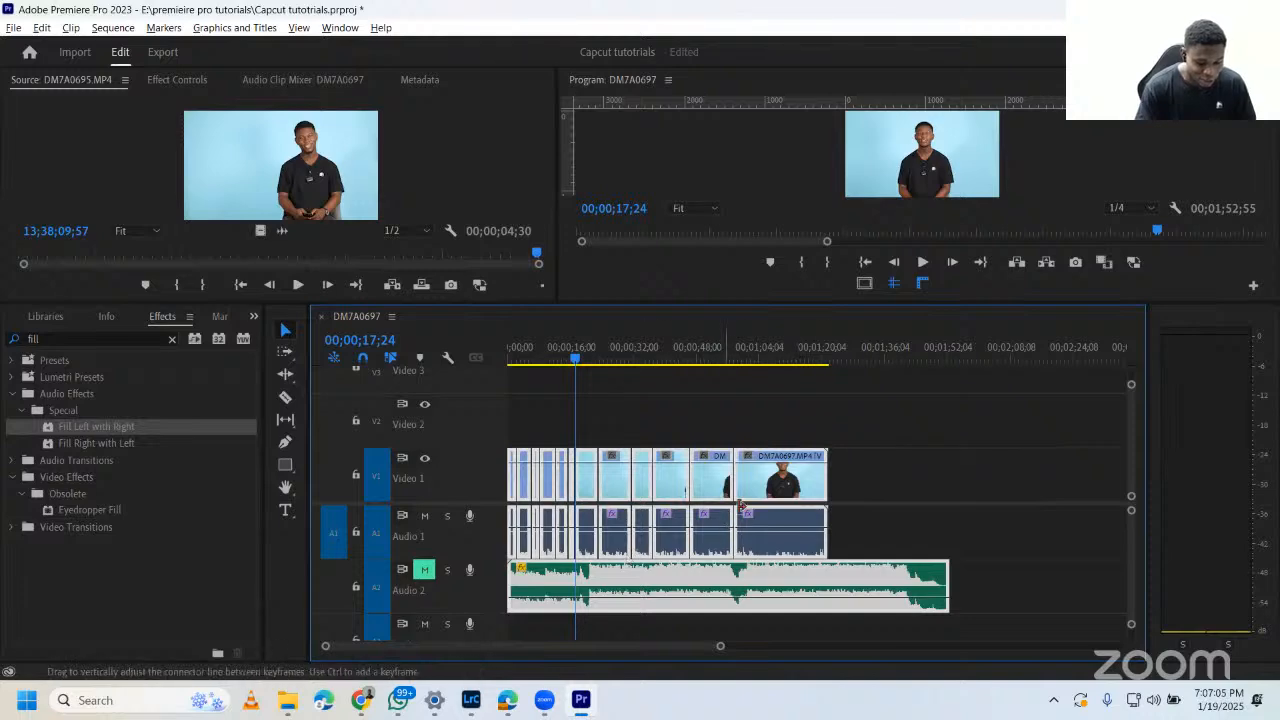
pyautogui.moveTo(762, 490); pyautogui.dragTo(897, 481)
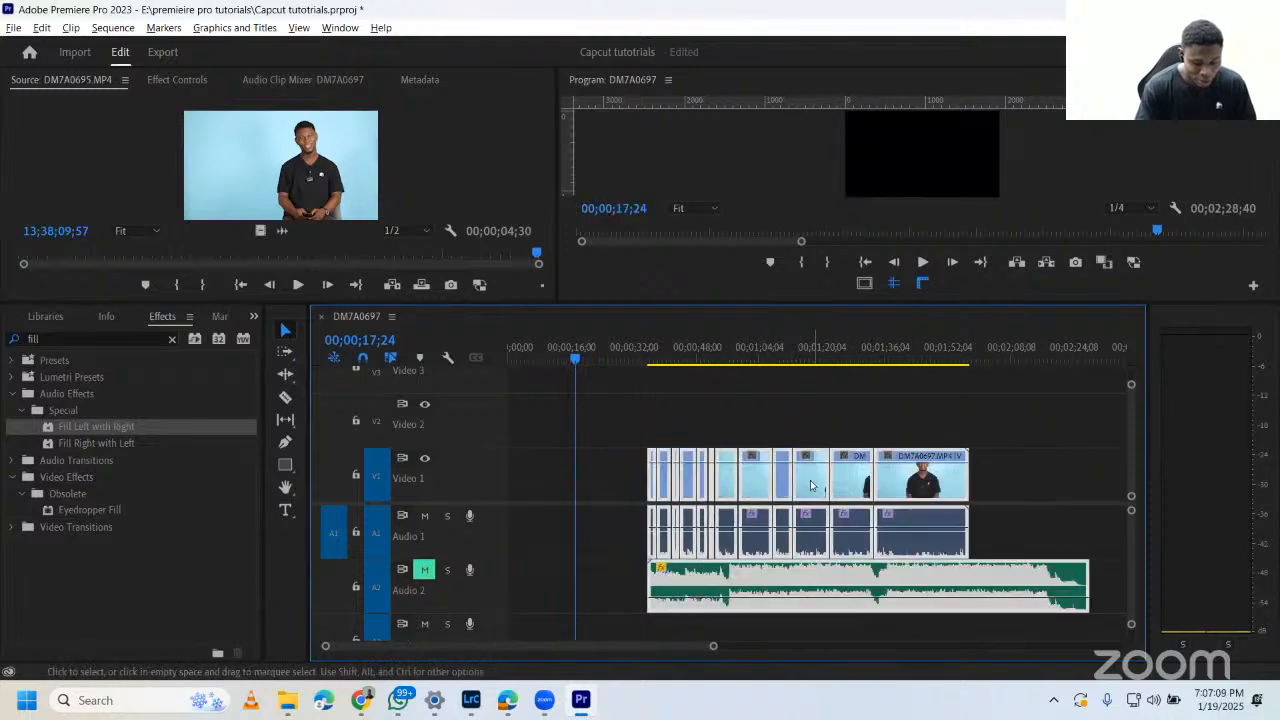
pyautogui.moveTo(811, 485); pyautogui.dragTo(762, 480)
# Step: Delete the empty gap at the start of Video 1 and return the playhead to the sequence start
pyautogui.click(558, 492)
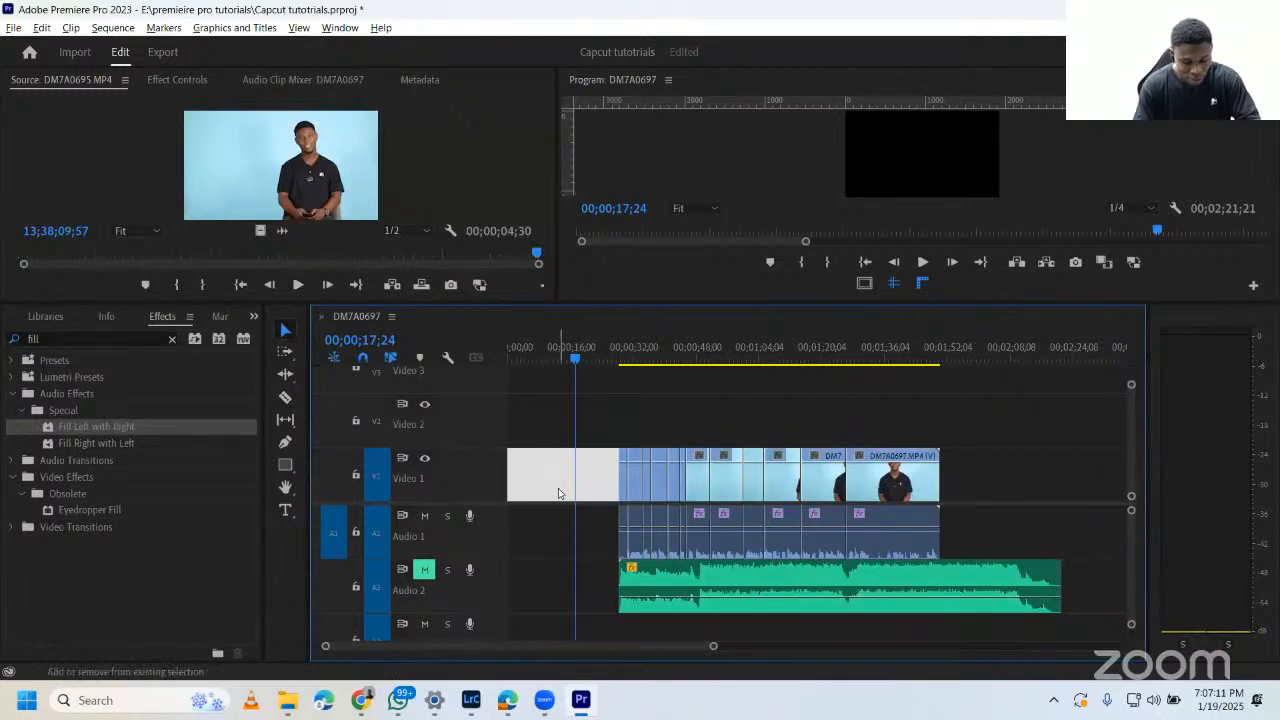
pyautogui.press('Delete')
pyautogui.press('Home')
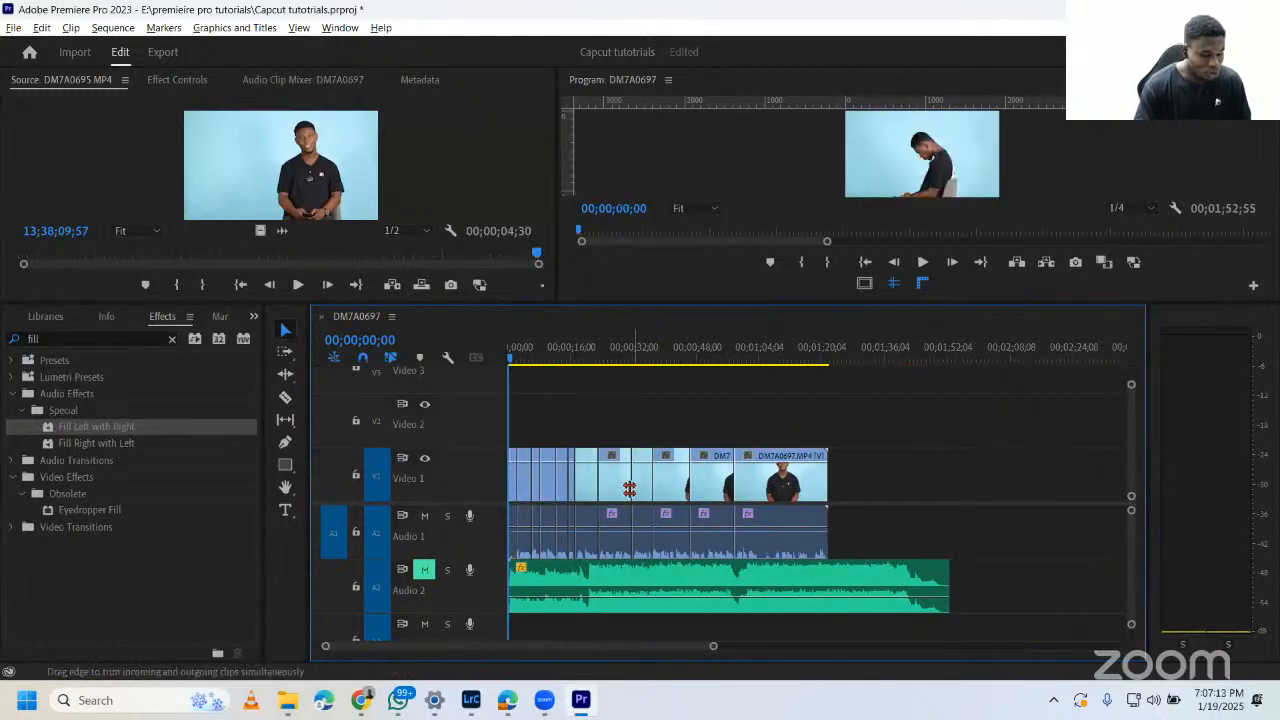
# Step: Select all clips in the sequence and replace the effects search with "denoise"
pyautogui.hotkey('ctrl', 'a')
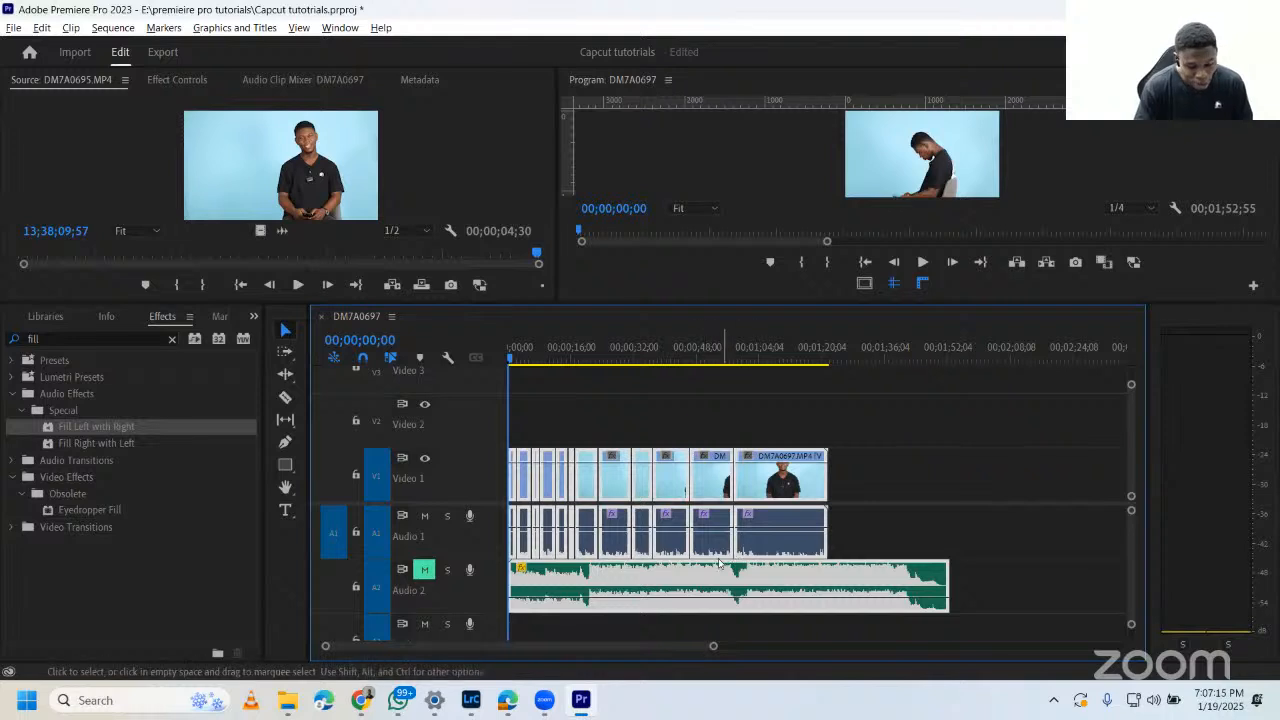
pyautogui.click(55, 332)
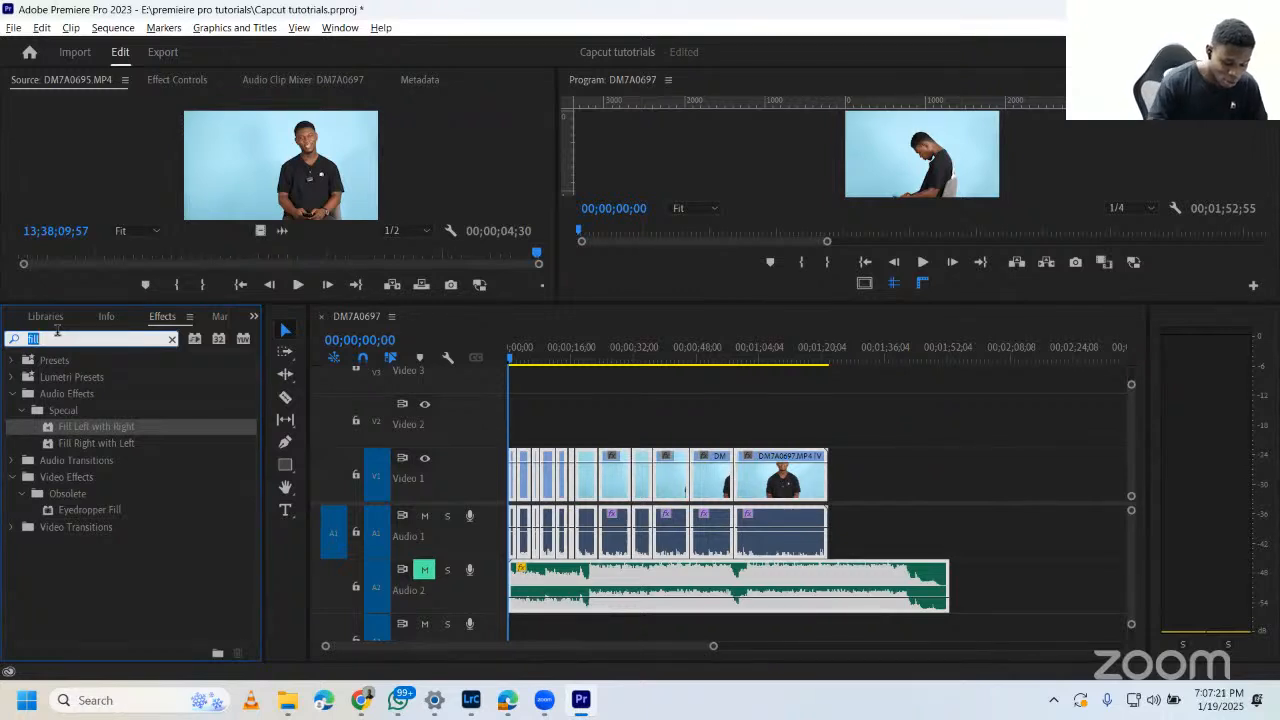
pyautogui.click(120, 316)
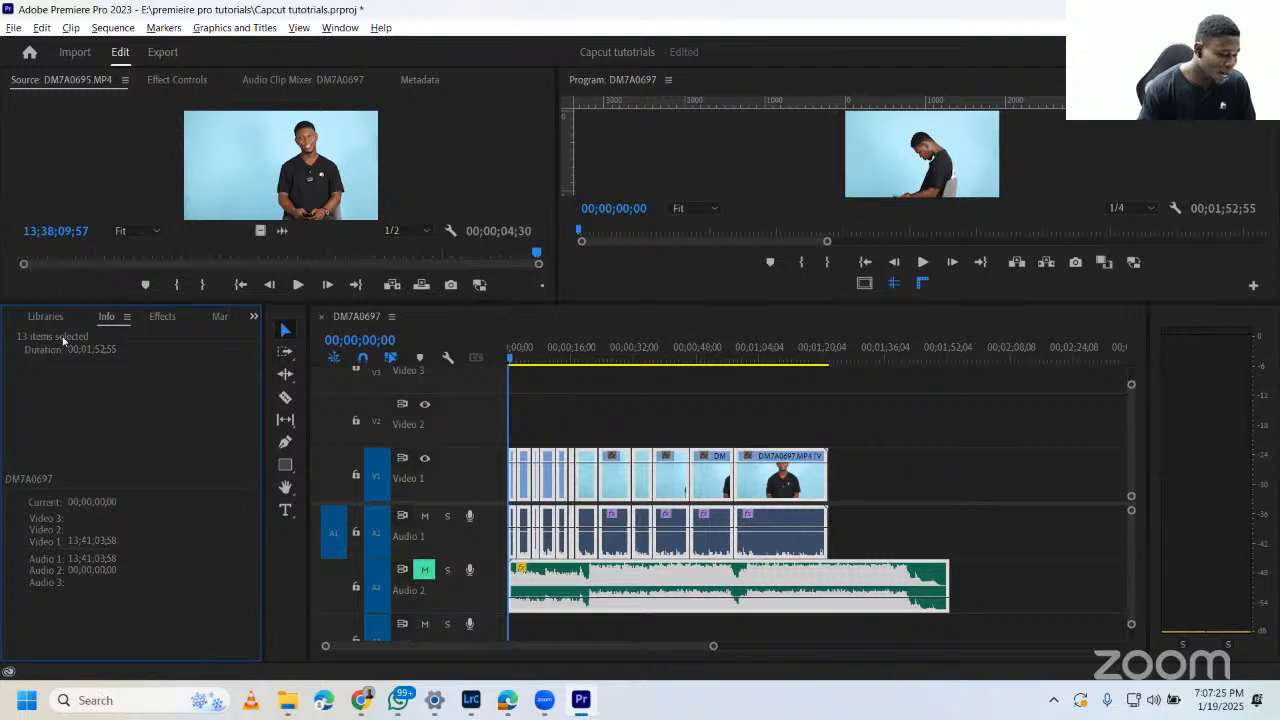
pyautogui.click(43, 319)
pyautogui.click(18, 320)
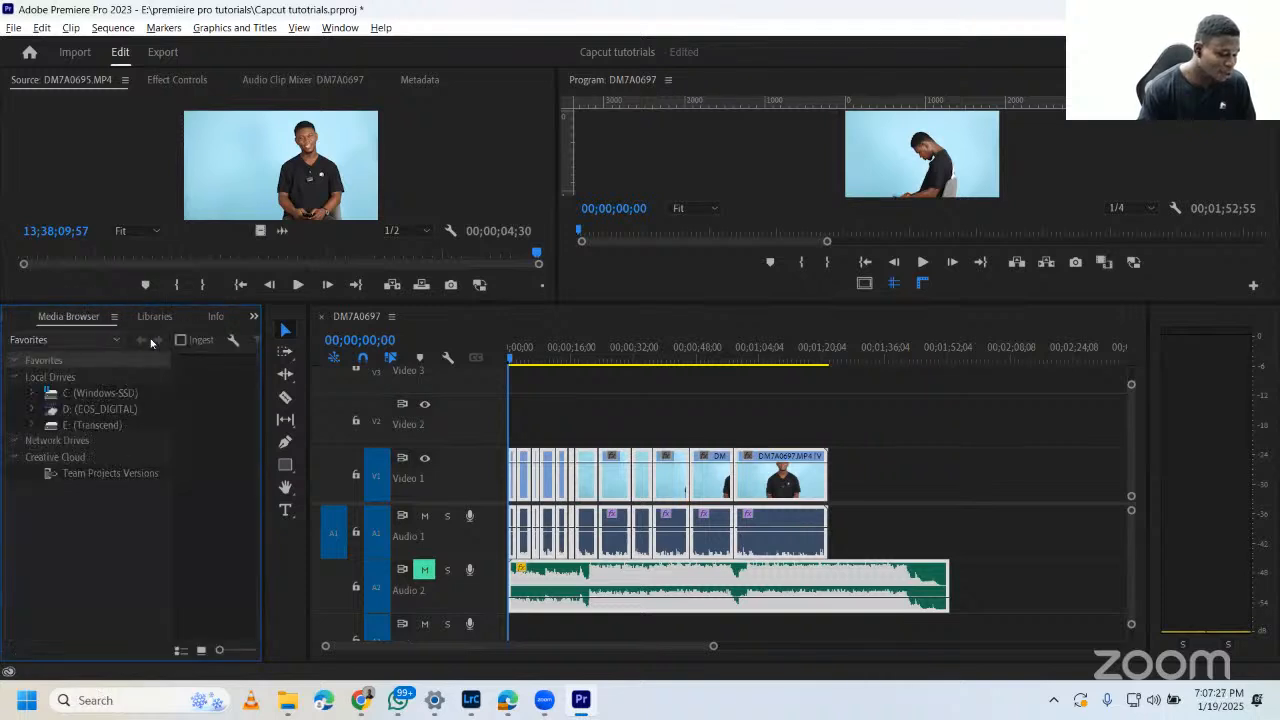
pyautogui.click(254, 318)
pyautogui.click(268, 409)
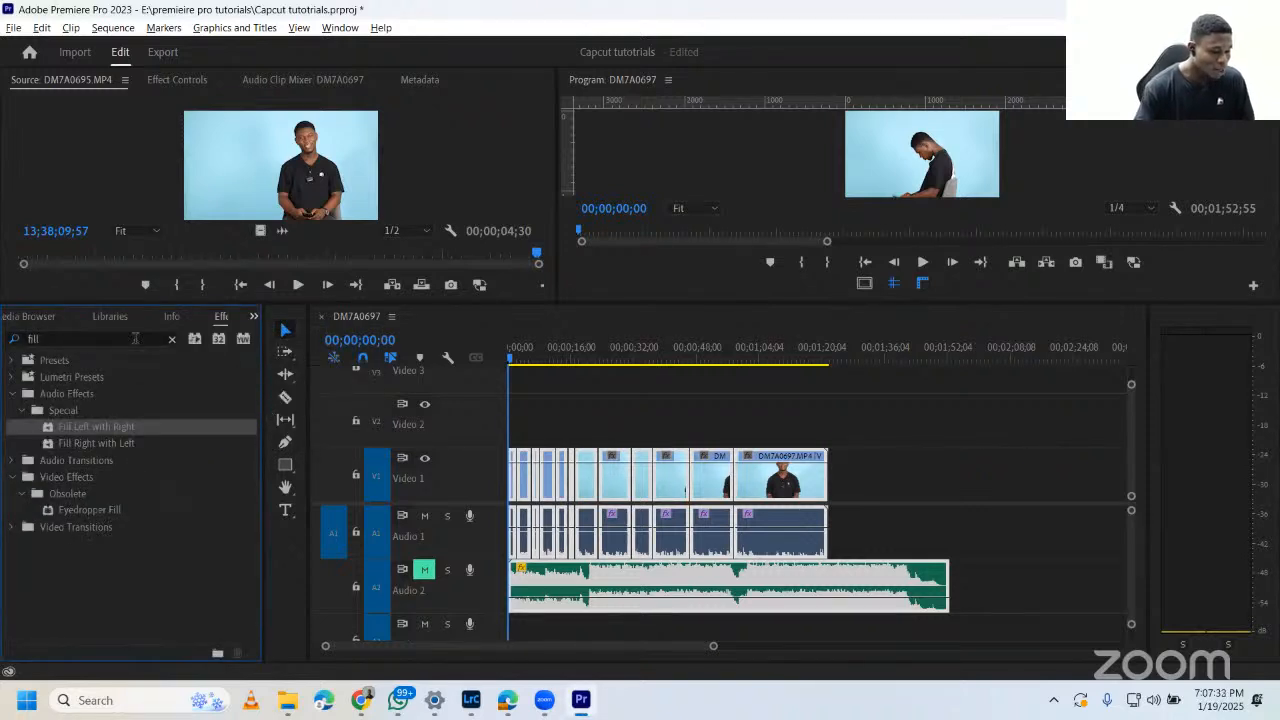
pyautogui.click(173, 341)
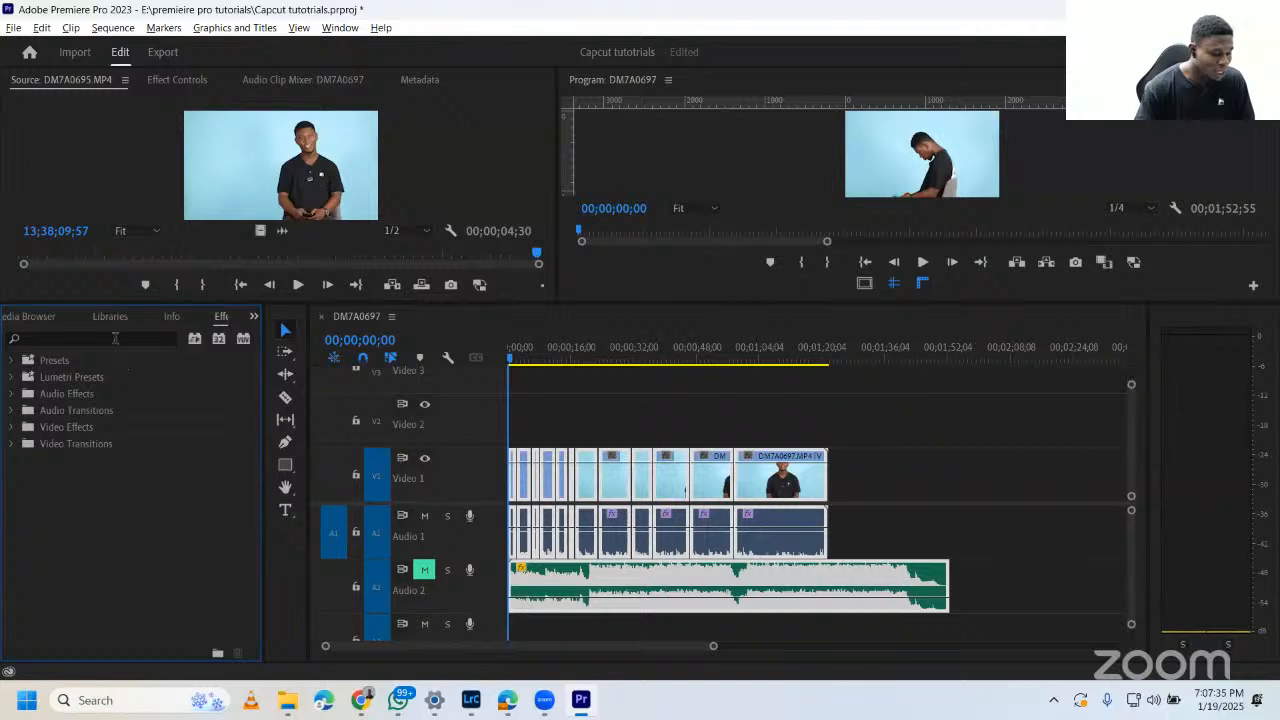
pyautogui.click(115, 338)
pyautogui.write('denoise')
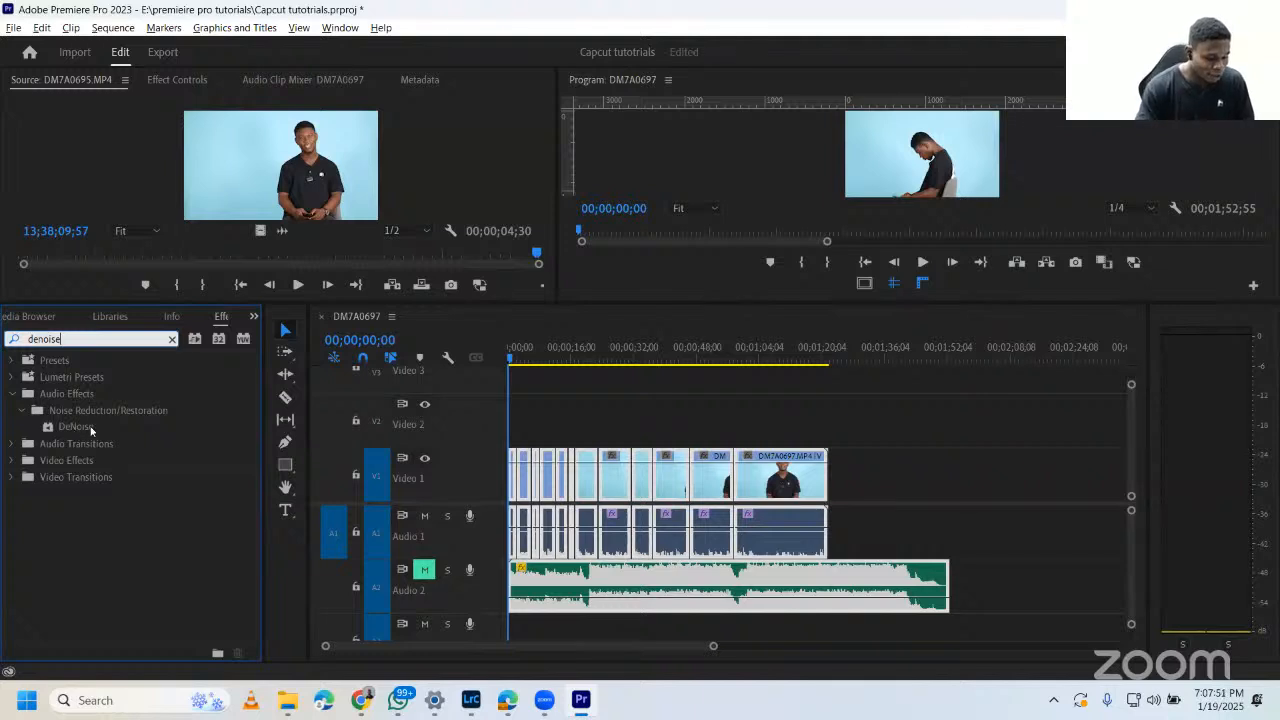
# Step: Play the sequence past the end of the talking-head clips, first with Audio 2 muted, then unmuted, to compare the sound
pyautogui.moveTo(90, 430); pyautogui.dragTo(226, 426)
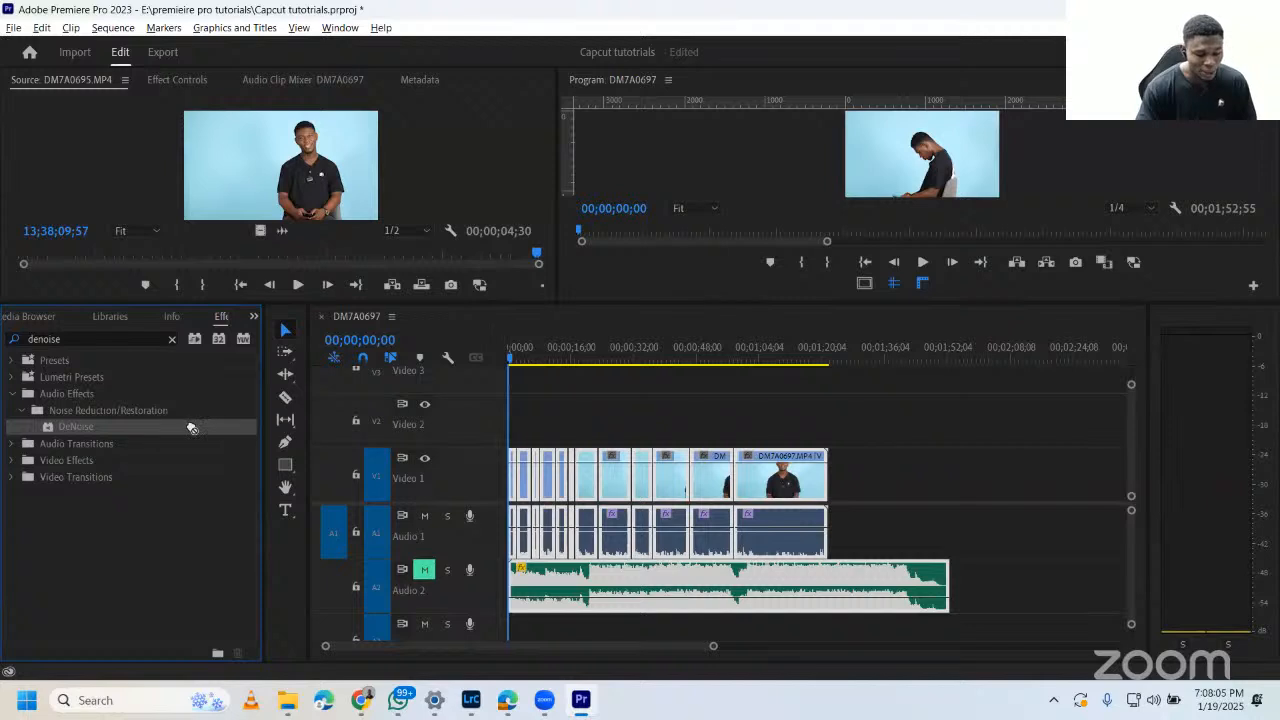
pyautogui.click(749, 441)
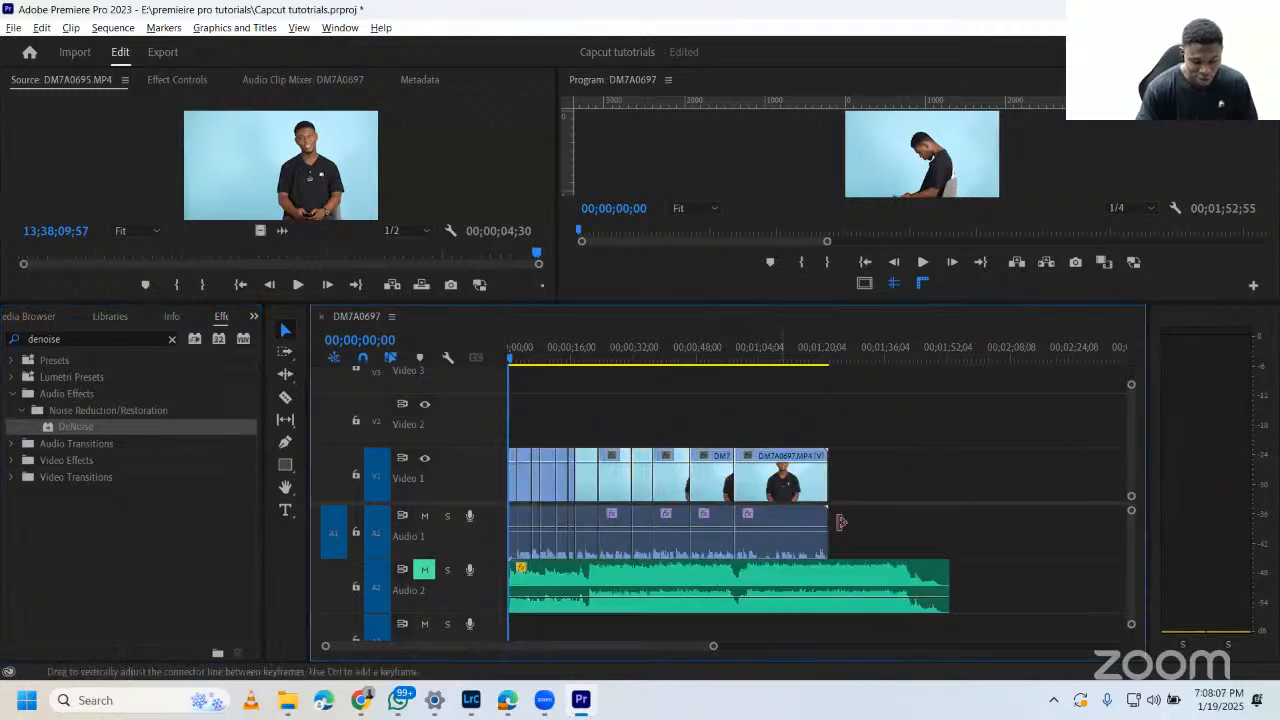
pyautogui.click(815, 588)
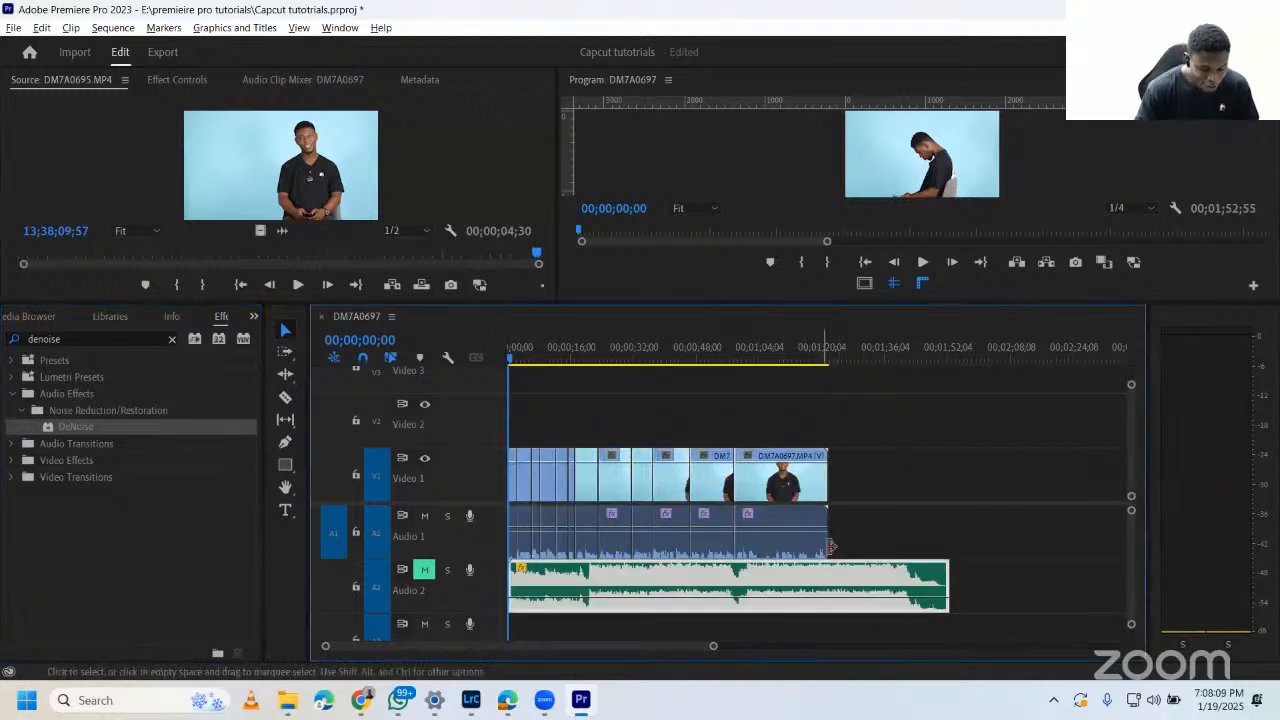
pyautogui.click(833, 358)
pyautogui.press('space')
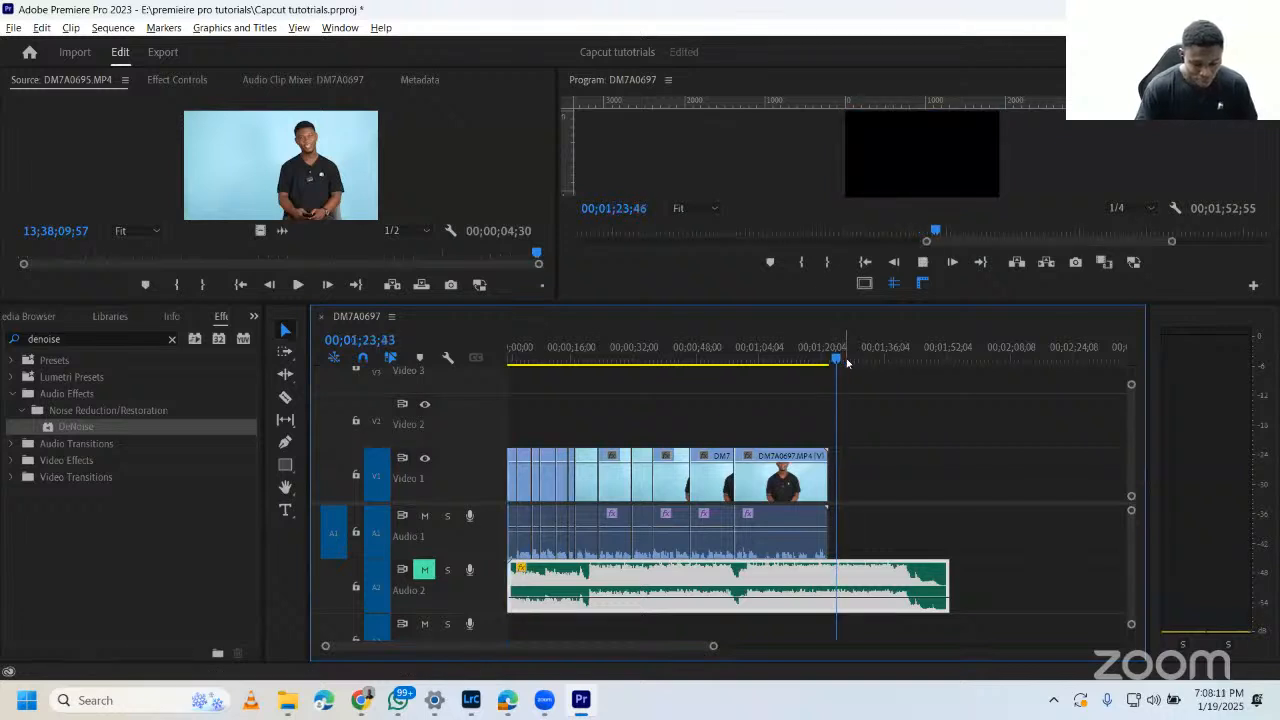
pyautogui.press('space')
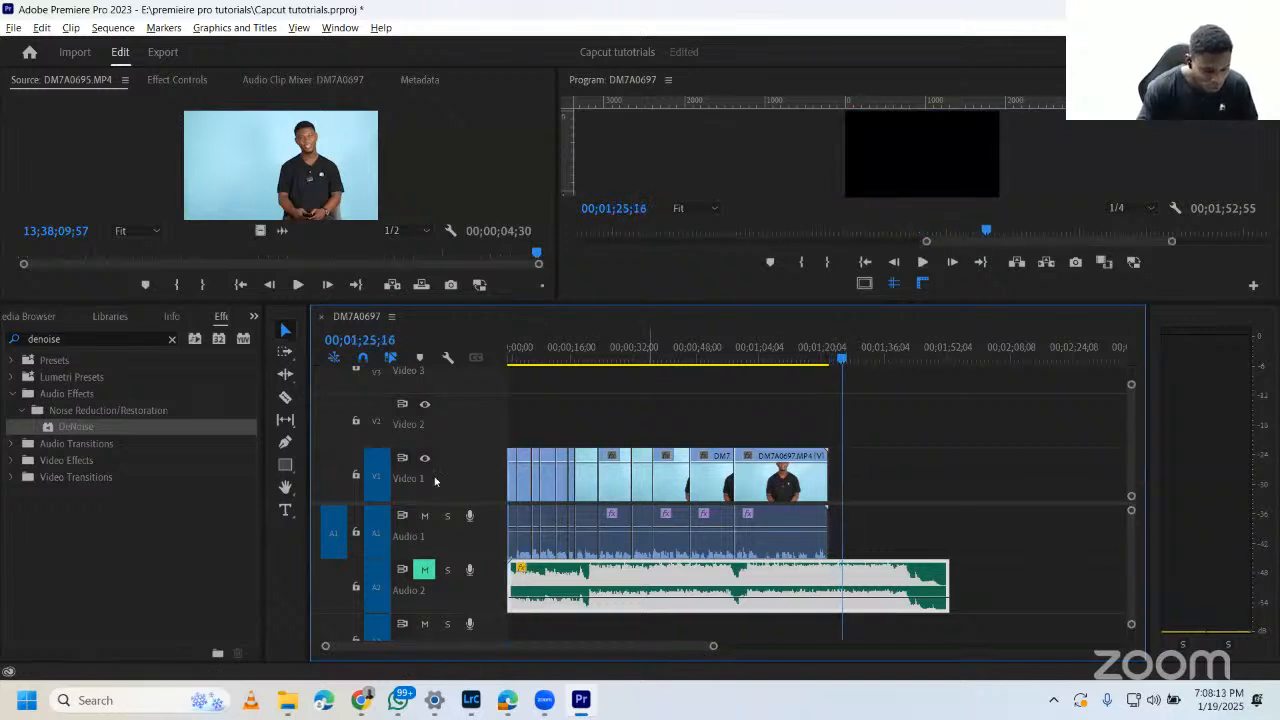
pyautogui.click(424, 570)
pyautogui.press('space')
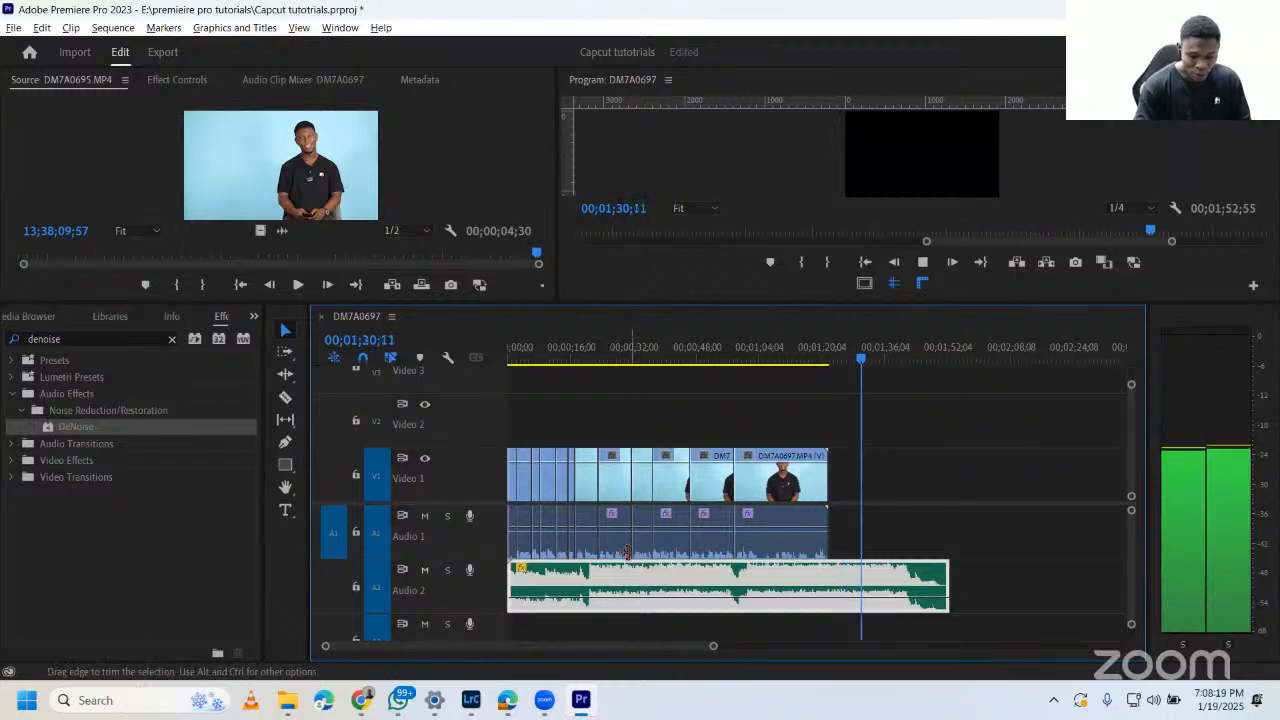
pyautogui.press('space')
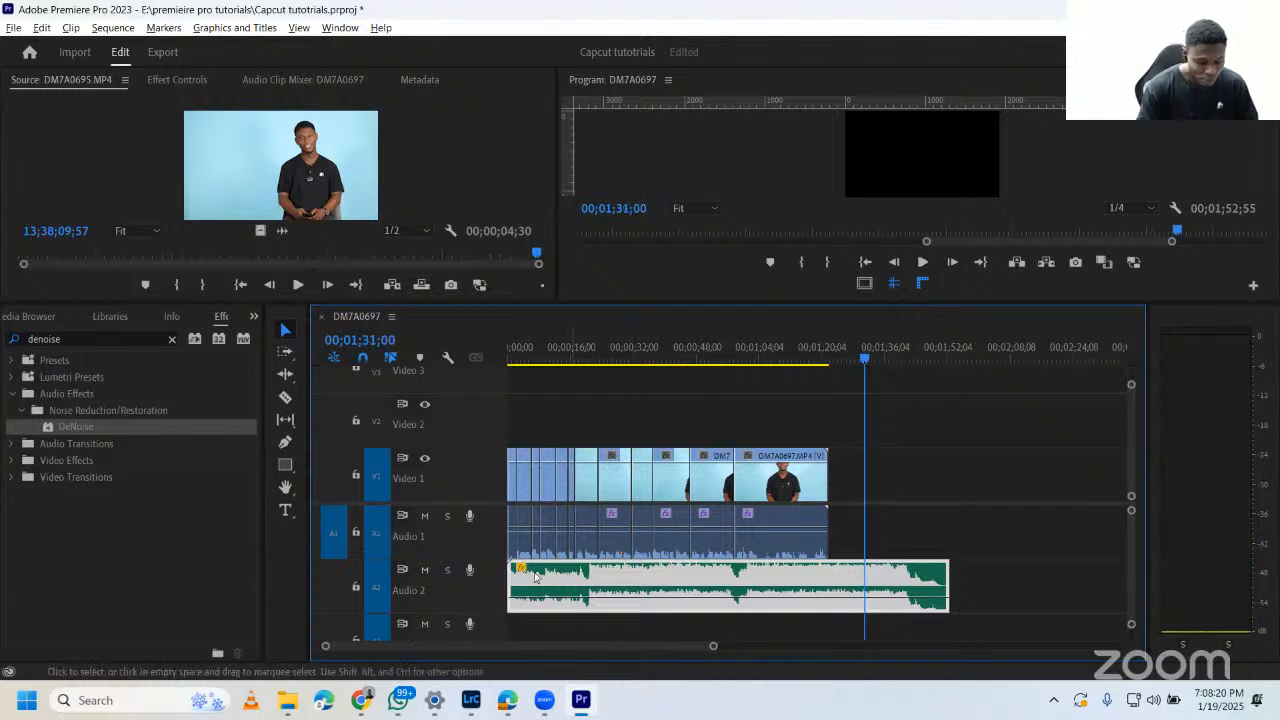
# Step: Mute Audio 2 again and play the talking-head clips up to about 00;00;43 to listen for background noise
pyautogui.click(424, 570)
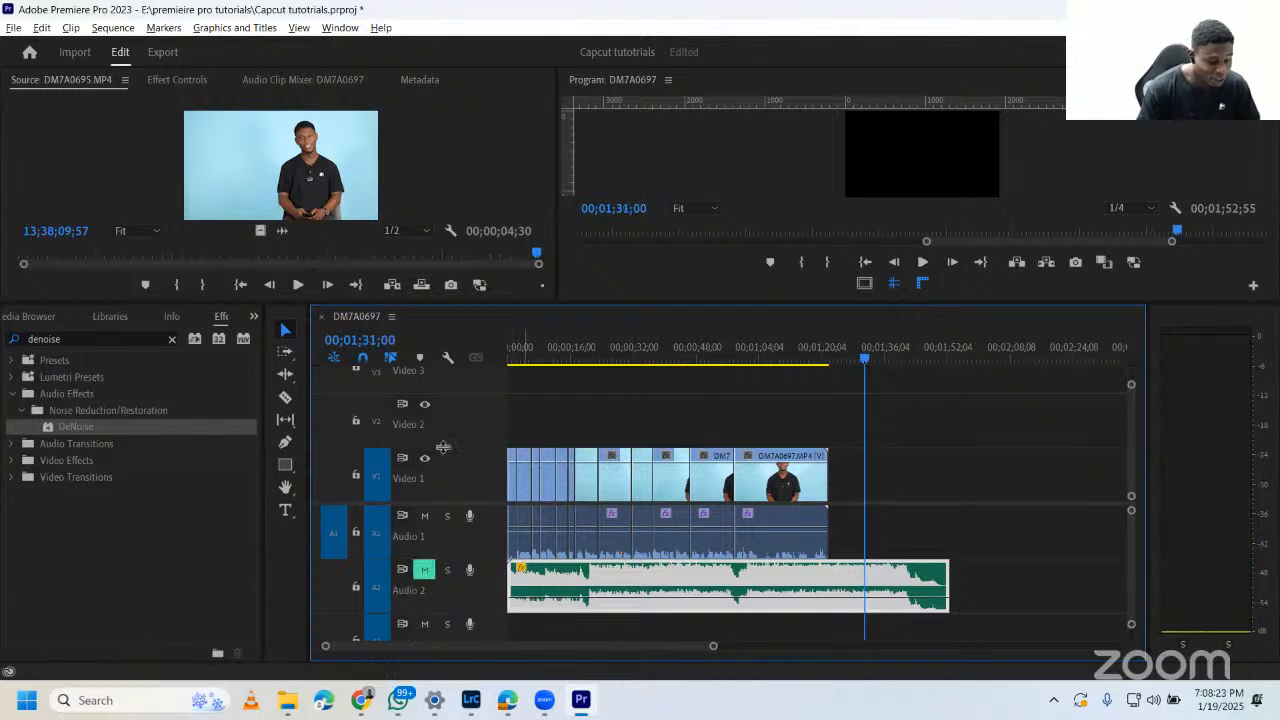
pyautogui.moveTo(771, 347); pyautogui.dragTo(671, 347)
pyautogui.press('space')
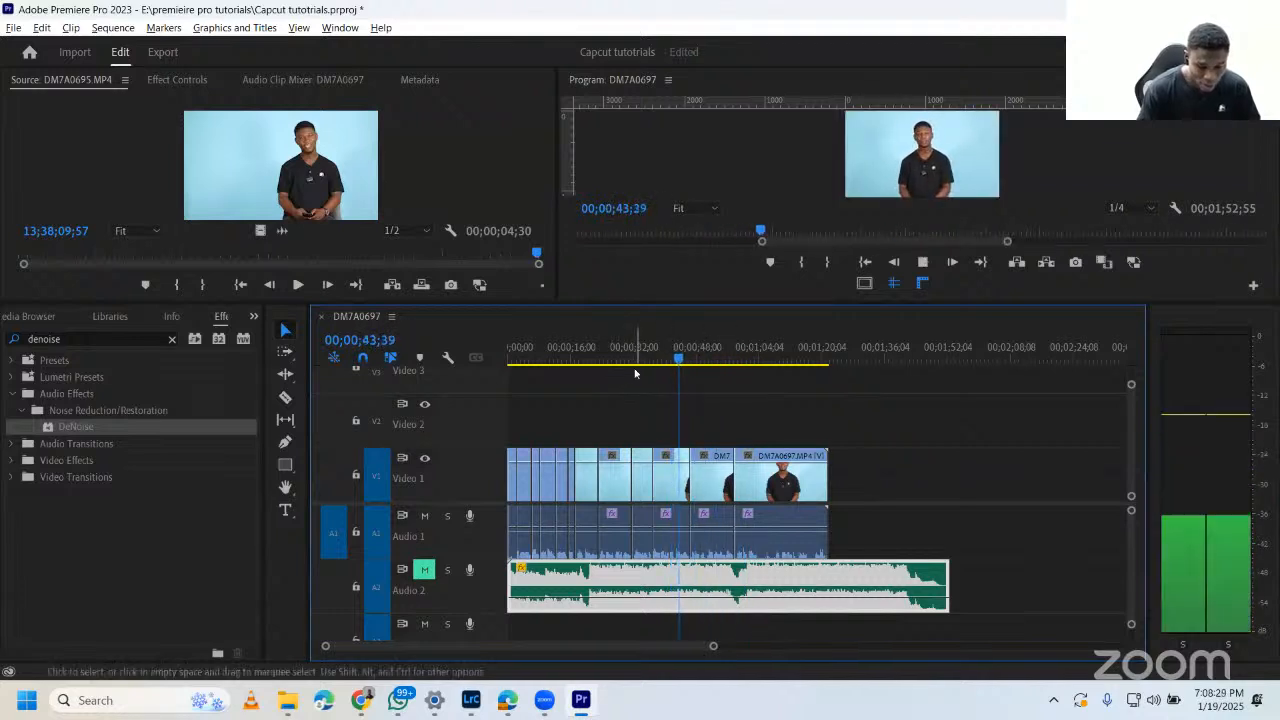
pyautogui.press('space')
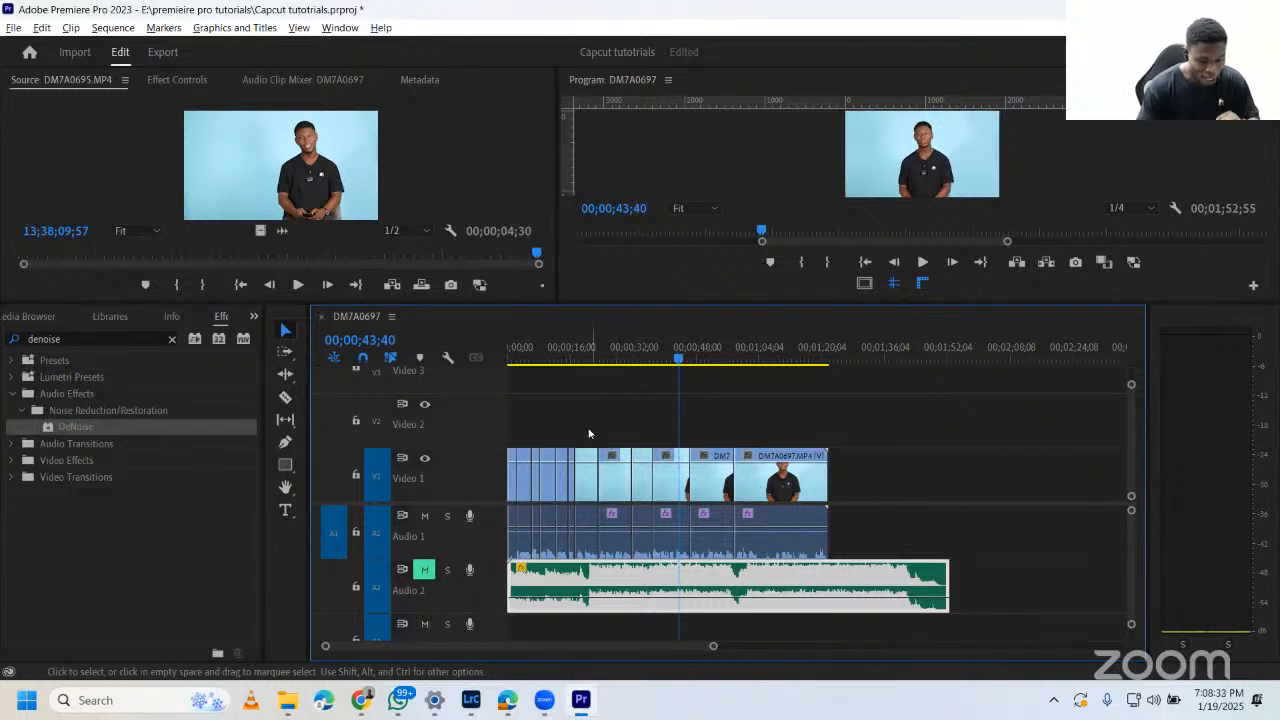
# Step: Lock the Audio 2 and Video 1 tracks so that only the Audio 1 clips can be selected
pyautogui.click(356, 588)
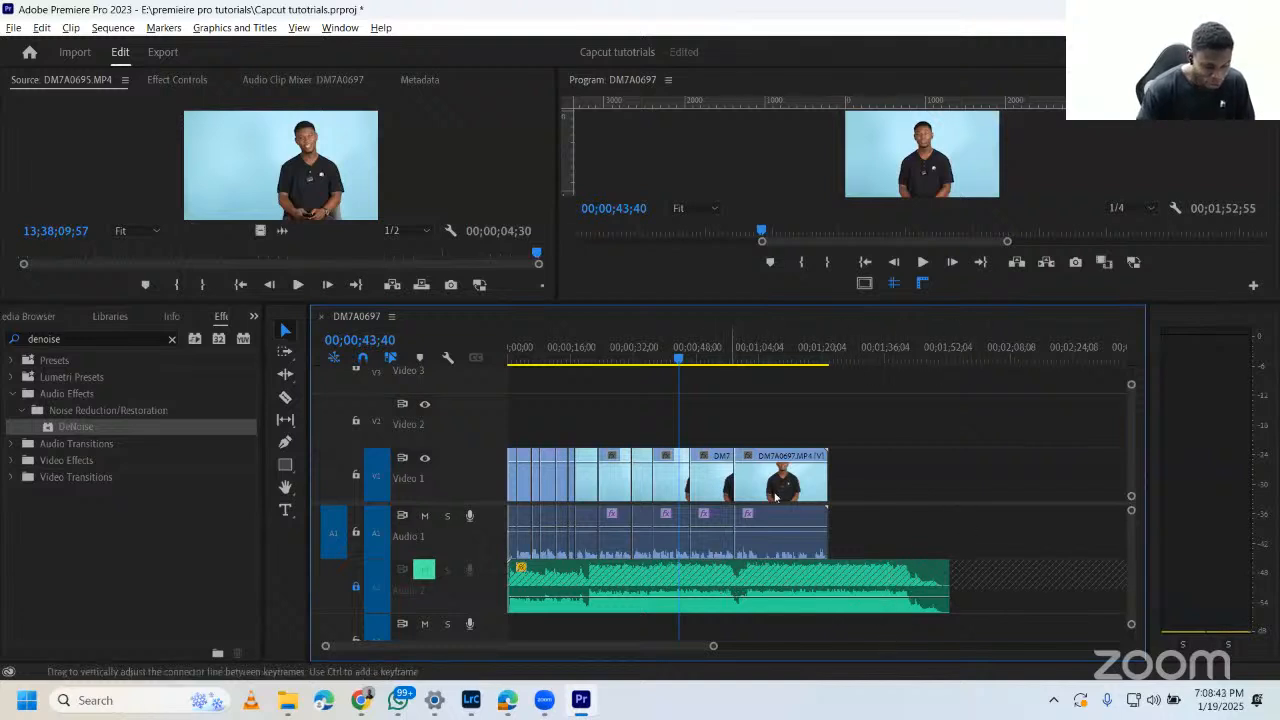
pyautogui.click(355, 475)
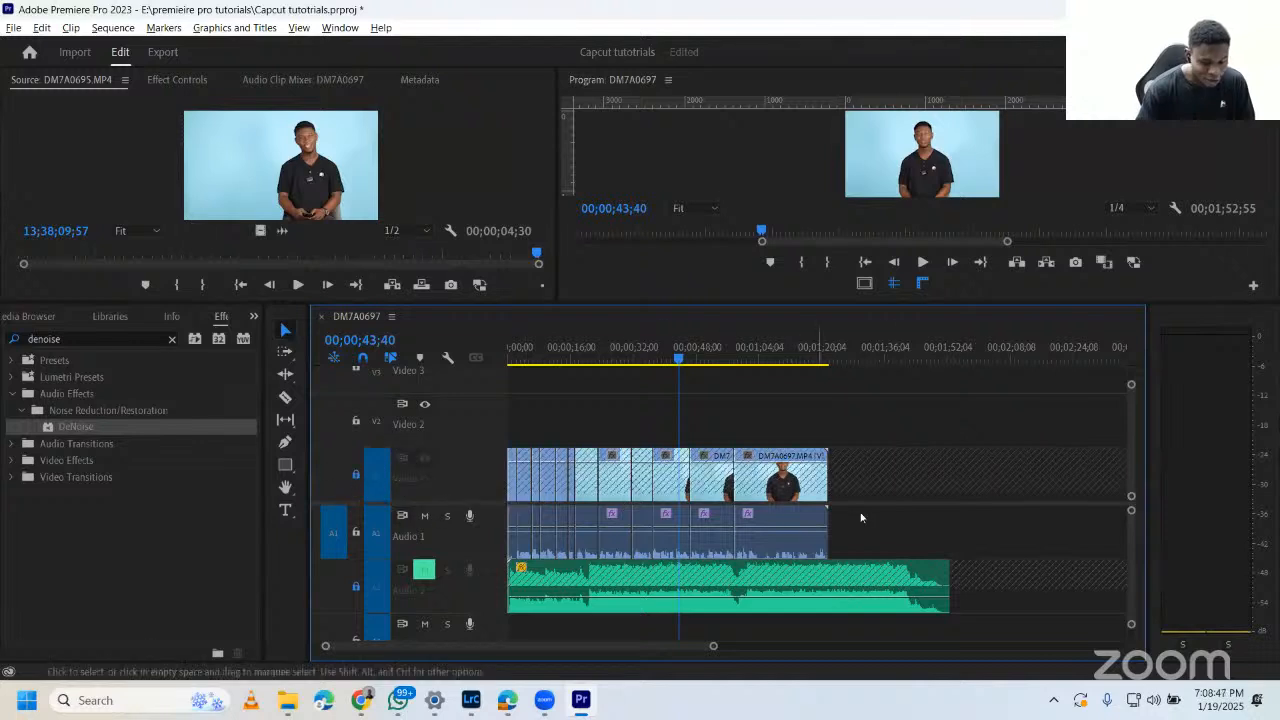
pyautogui.moveTo(895, 525); pyautogui.dragTo(488, 641)
pyautogui.moveTo(1008, 588); pyautogui.dragTo(510, 445)
pyautogui.moveTo(1050, 612); pyautogui.dragTo(542, 408)
pyautogui.click(720, 498)
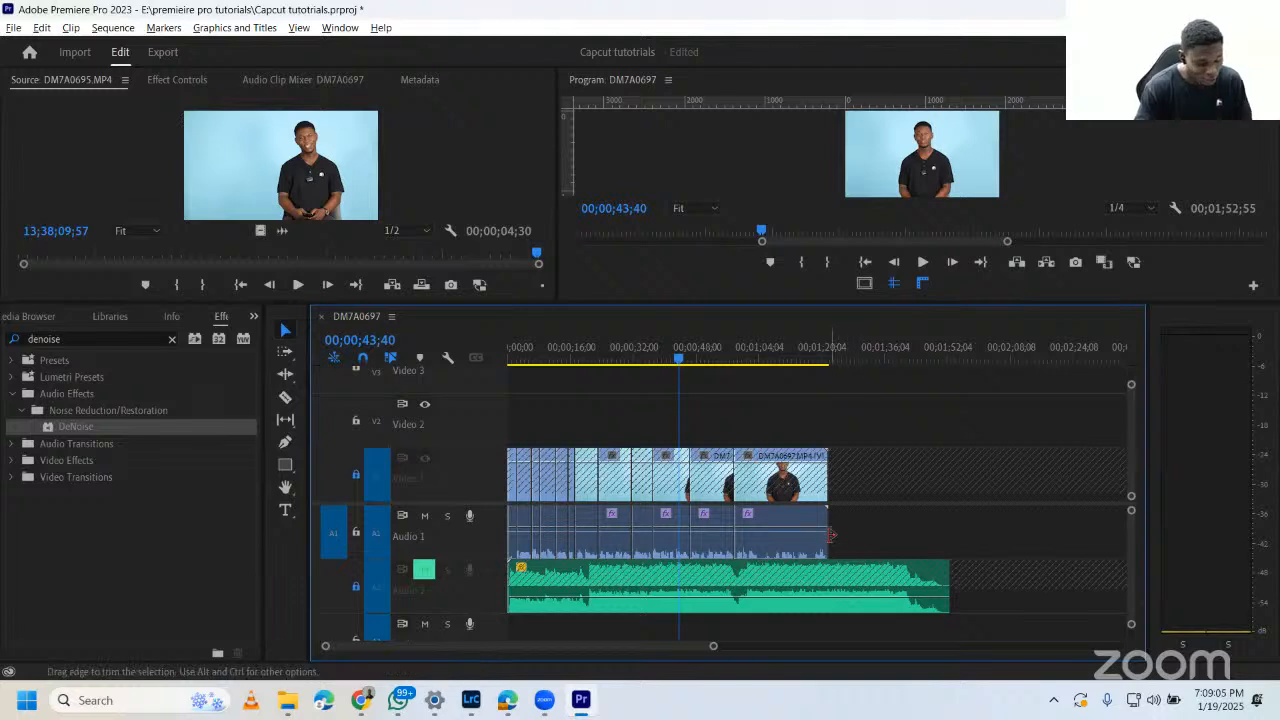
# Step: Select all Audio 1 clips, apply the DeNoise effect to them and clear the selection
pyautogui.hotkey('ctrl', 'a')
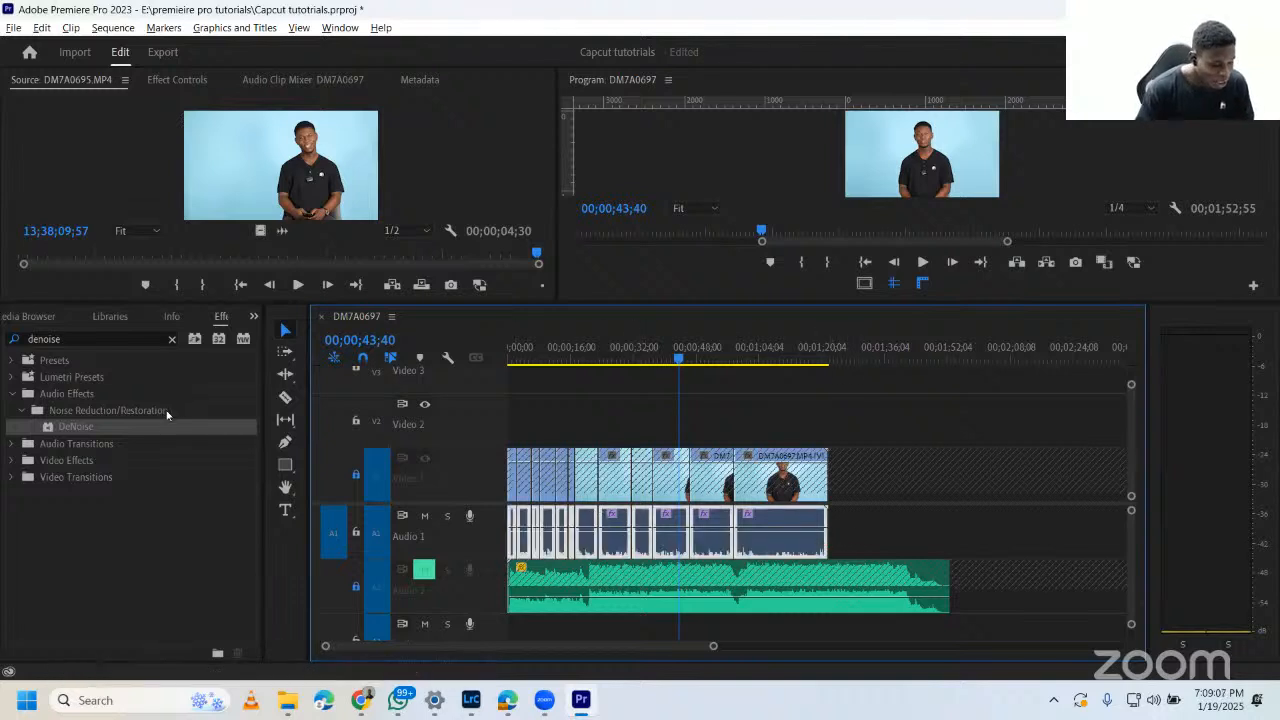
pyautogui.moveTo(156, 432); pyautogui.dragTo(664, 537)
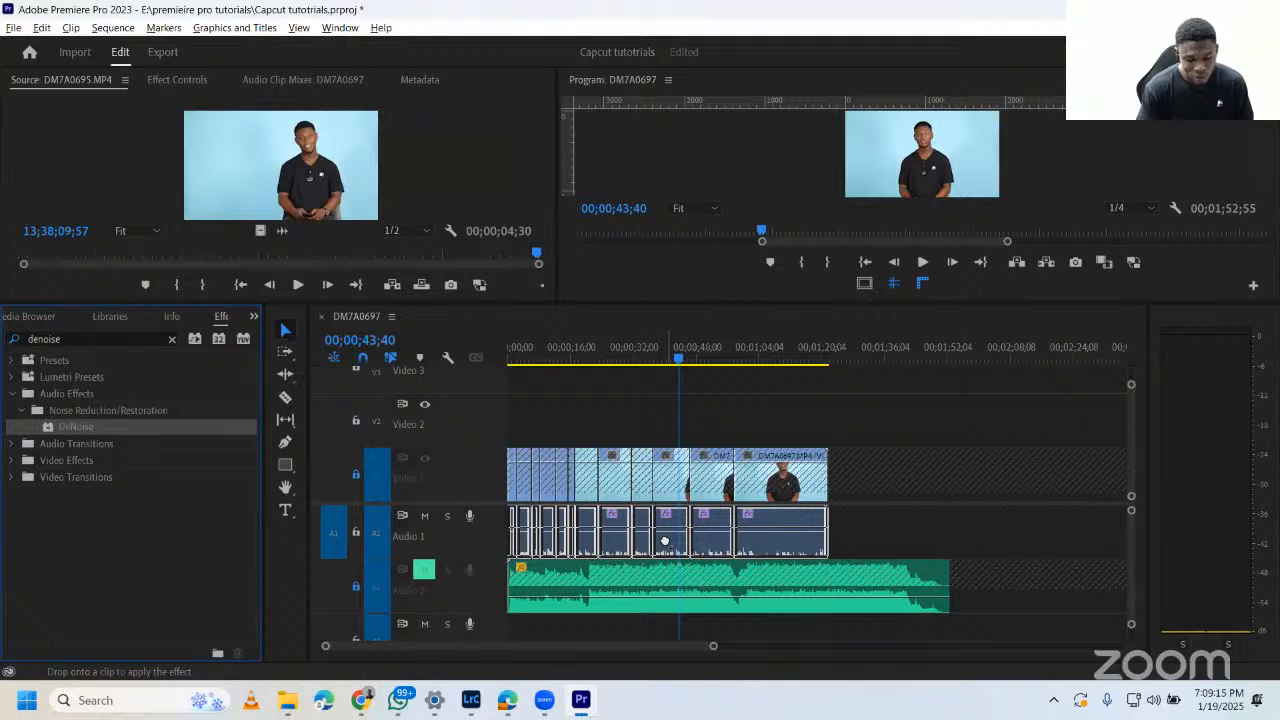
pyautogui.moveTo(666, 540); pyautogui.dragTo(664, 545)
pyautogui.click(744, 475)
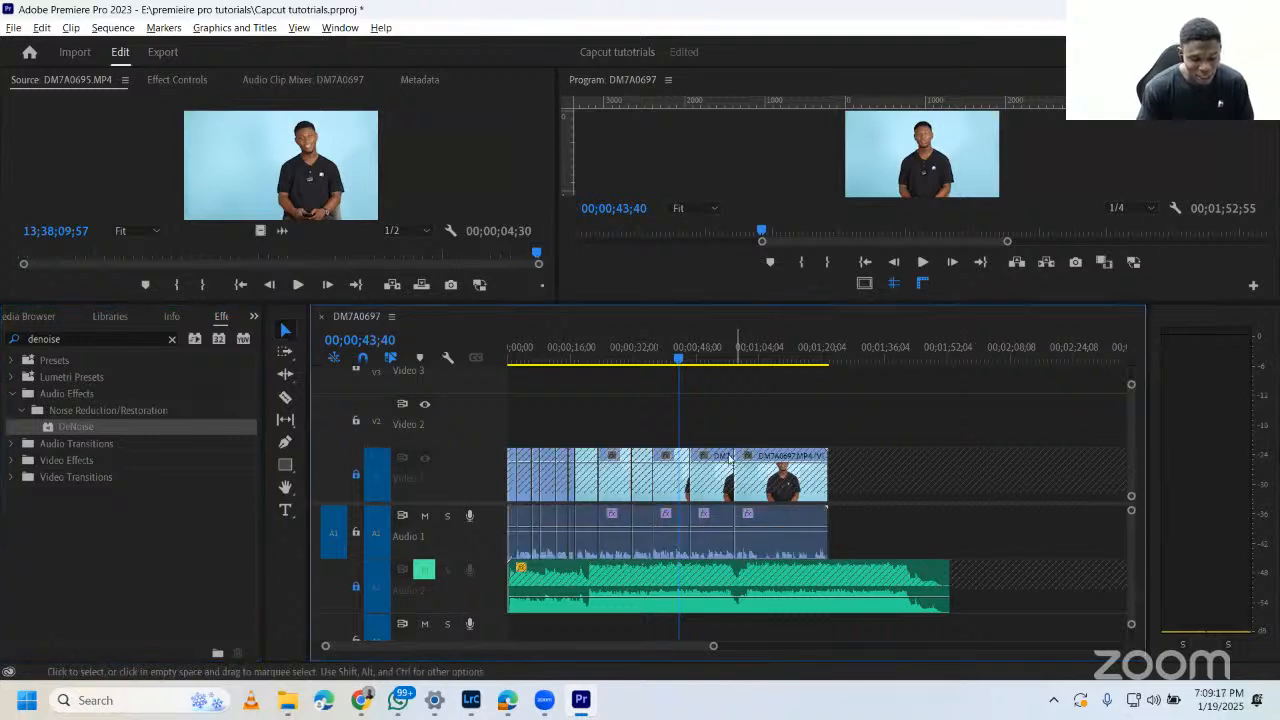
# Step: Play the sequence from about 43 seconds and again from about 12 seconds to check the denoised voice audio
pyautogui.press('space')
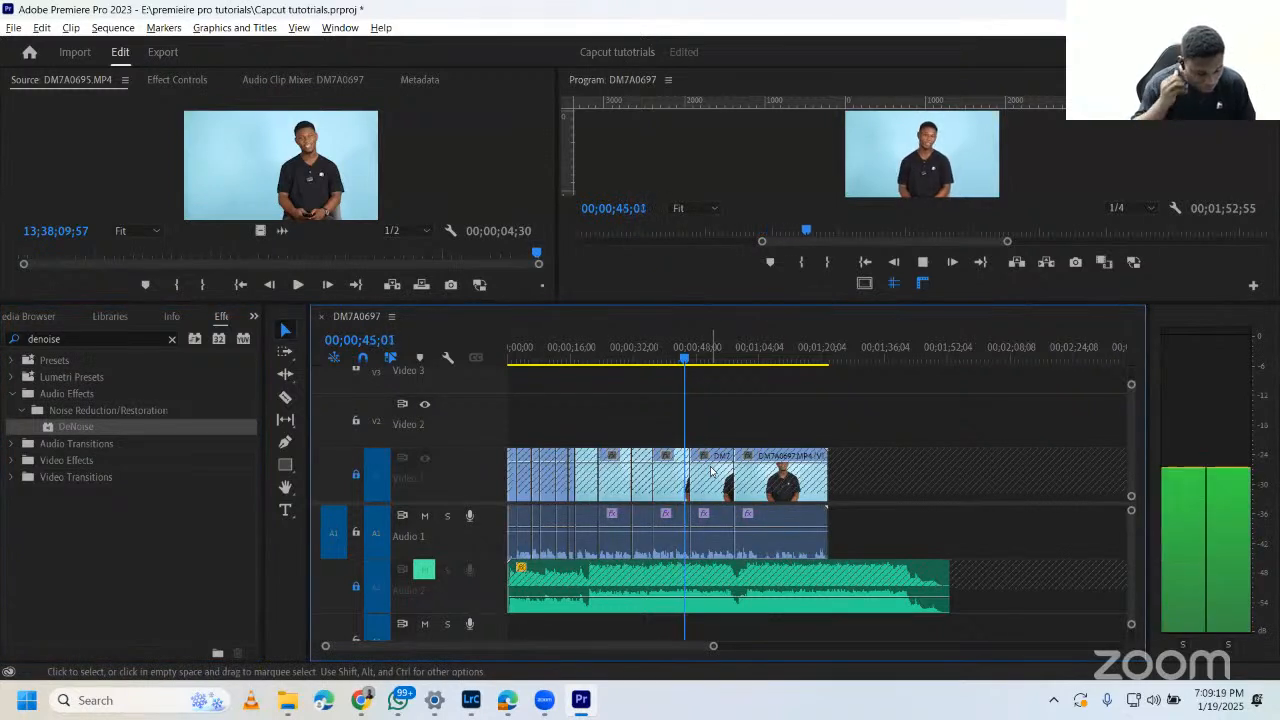
pyautogui.press('XF86AudioRaiseVolume')
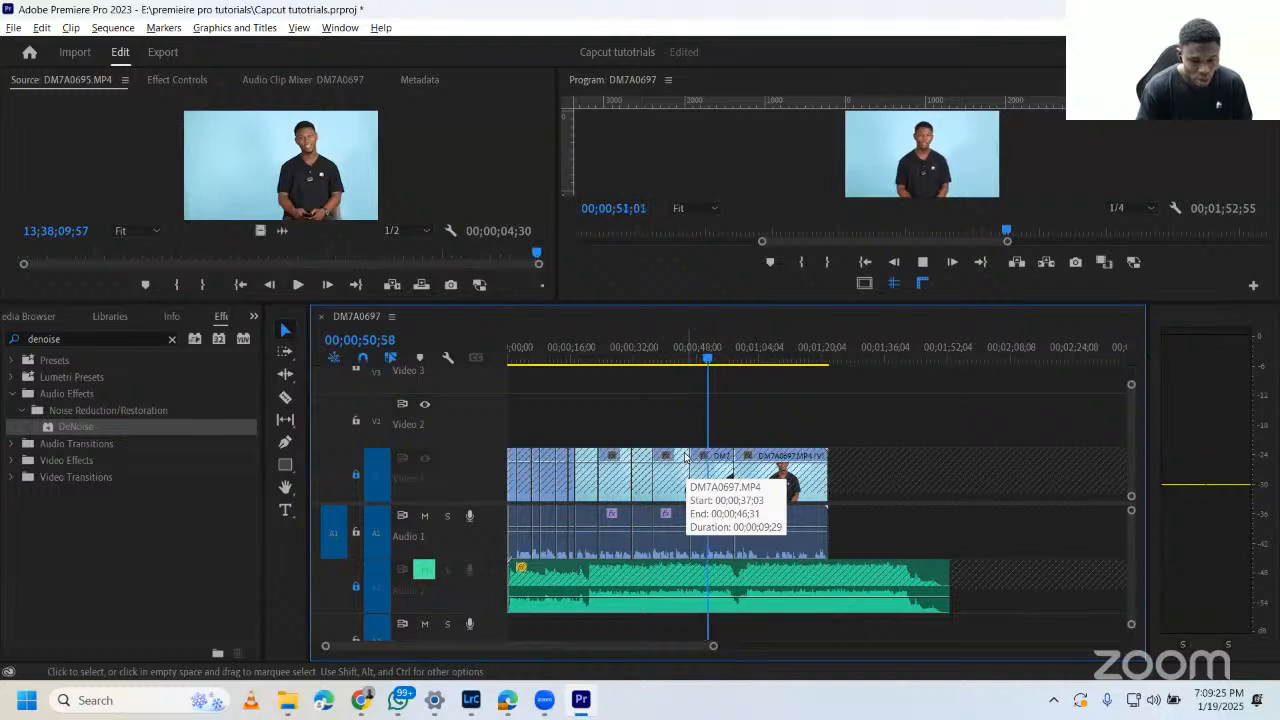
pyautogui.press('space')
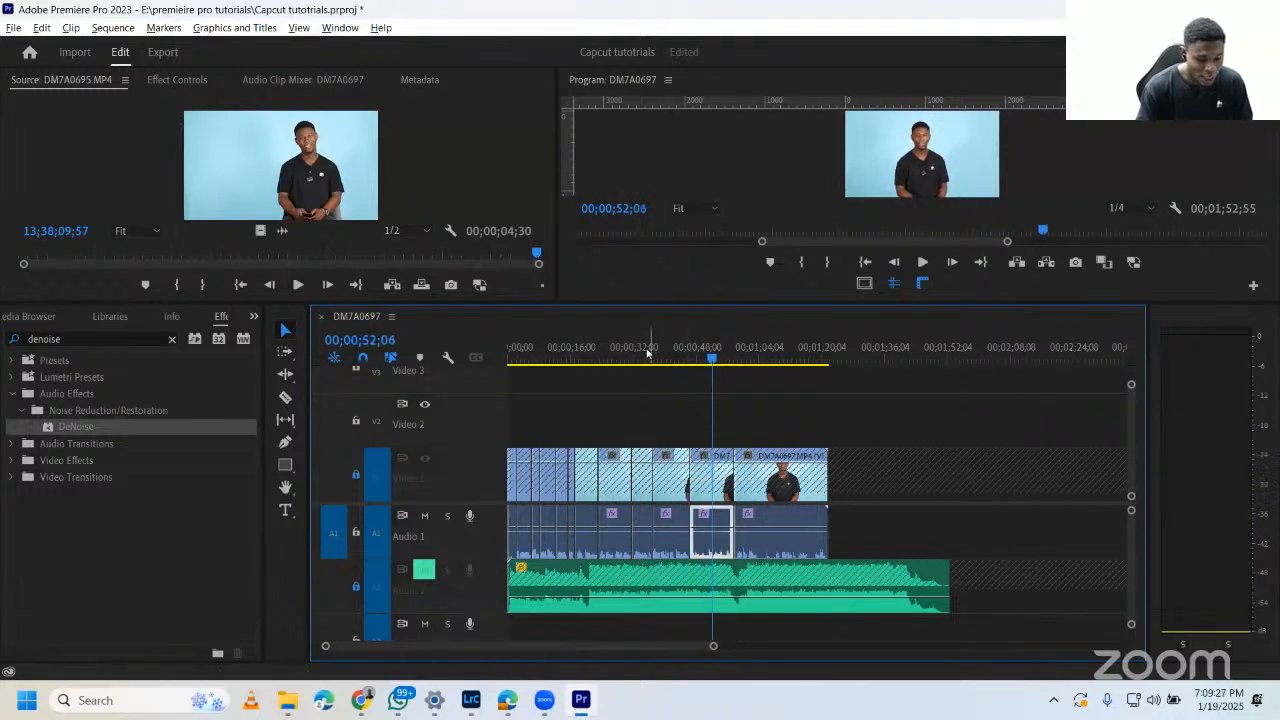
pyautogui.click(556, 360)
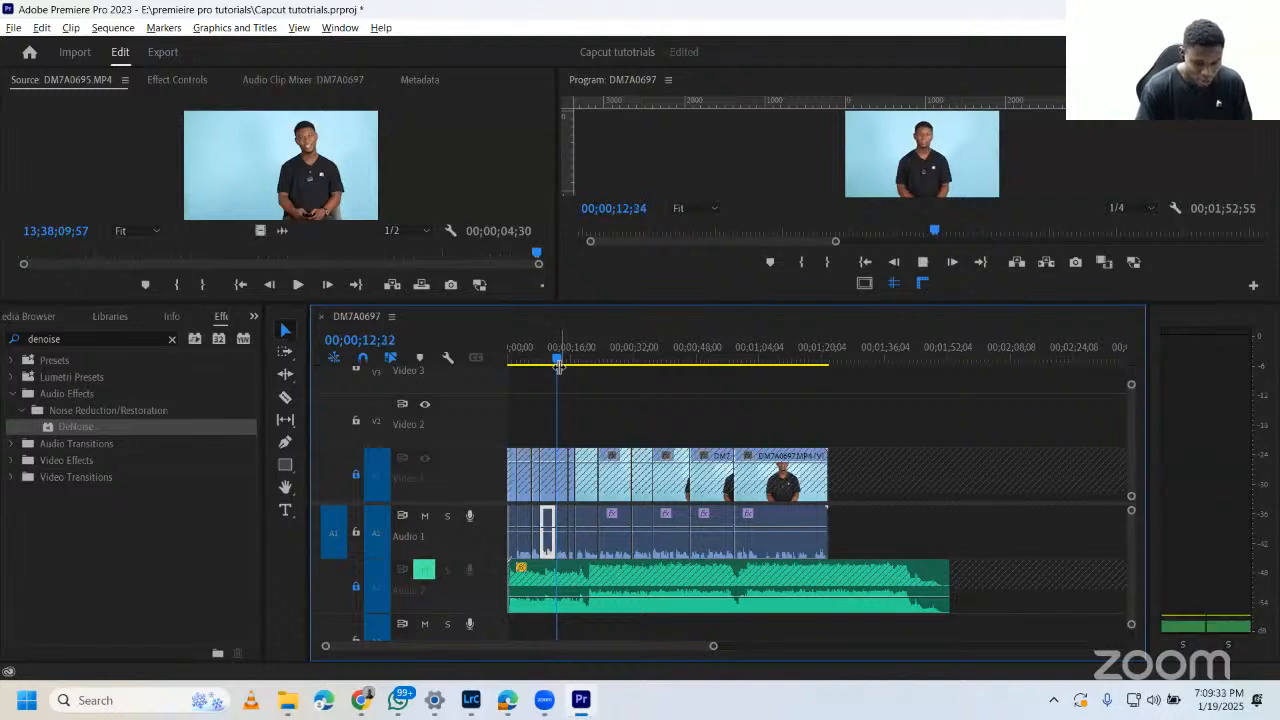
pyautogui.press('space')
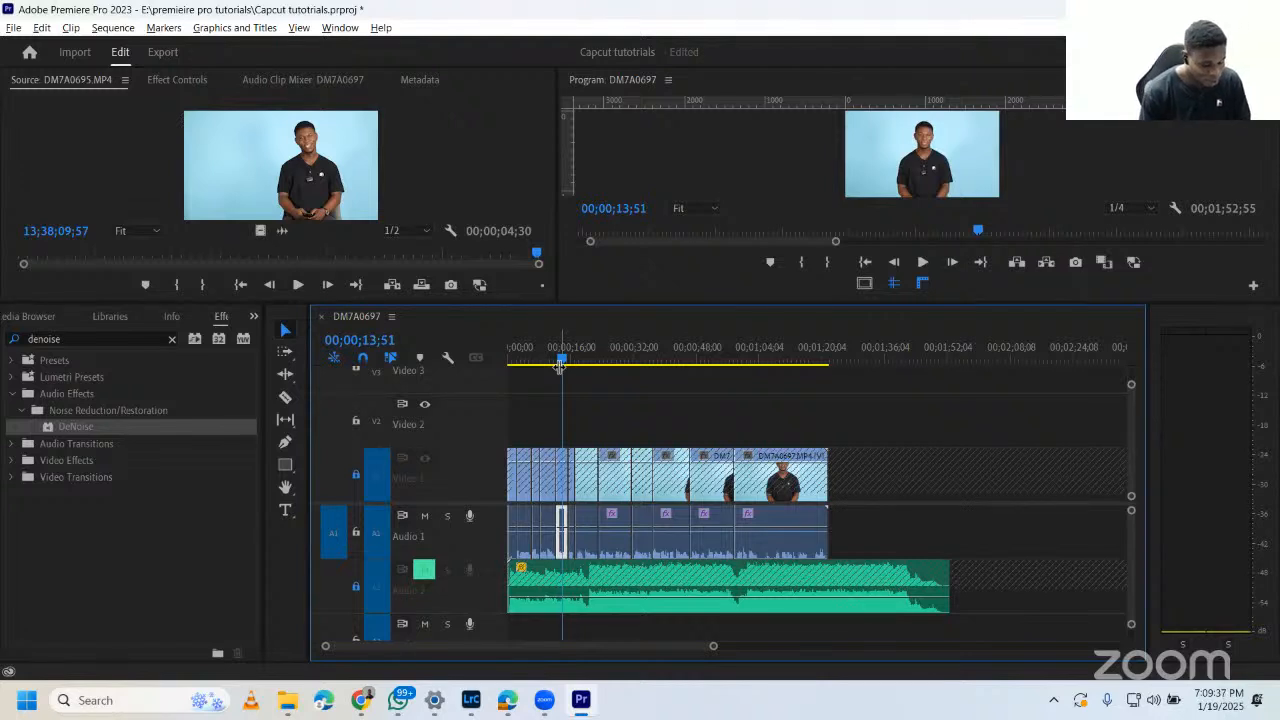
pyautogui.press('space')
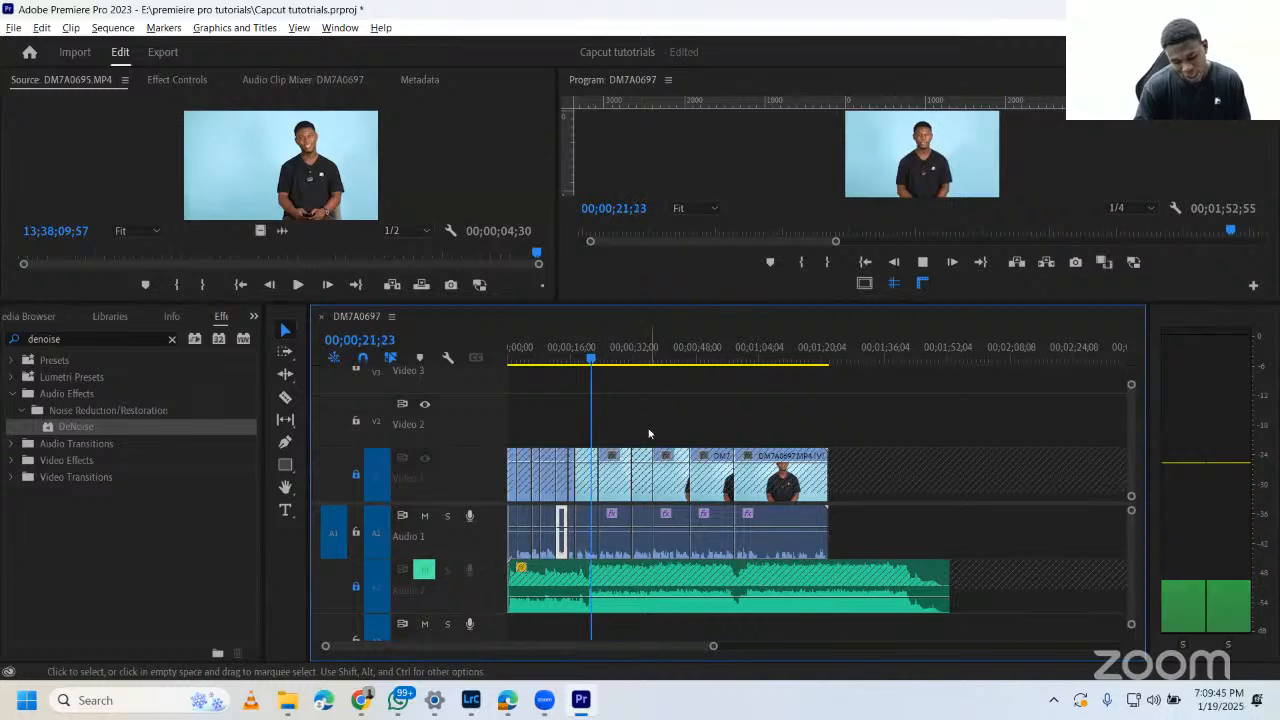
pyautogui.press('space')
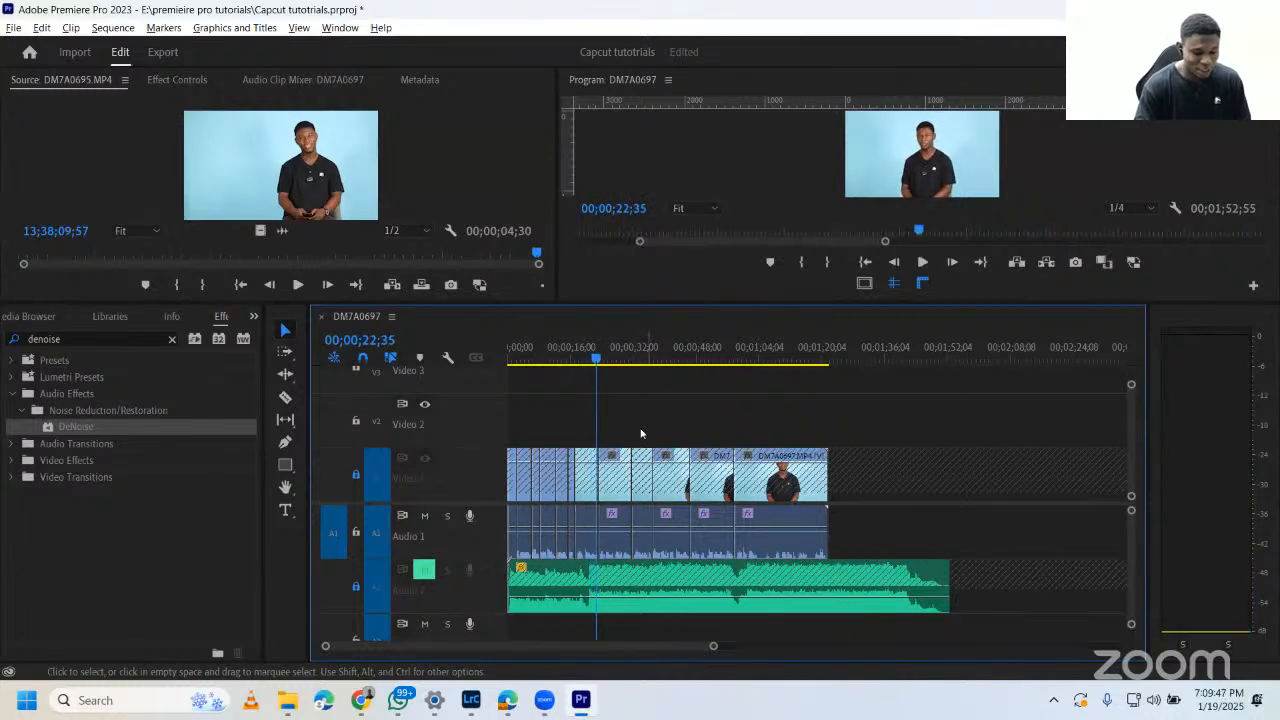
# Step: Save the project
pyautogui.hotkey('ctrl', 's')
pyautogui.press('=')
pyautogui.press('=')
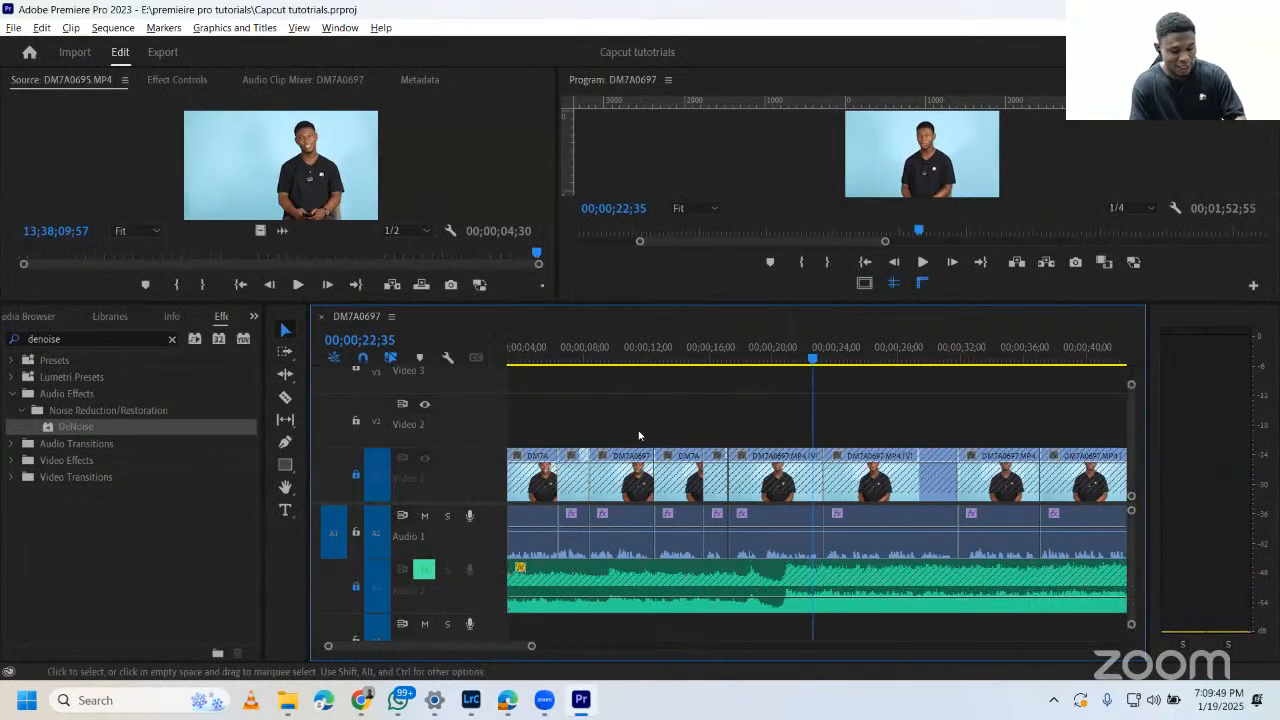
pyautogui.press('-')
pyautogui.press('-')
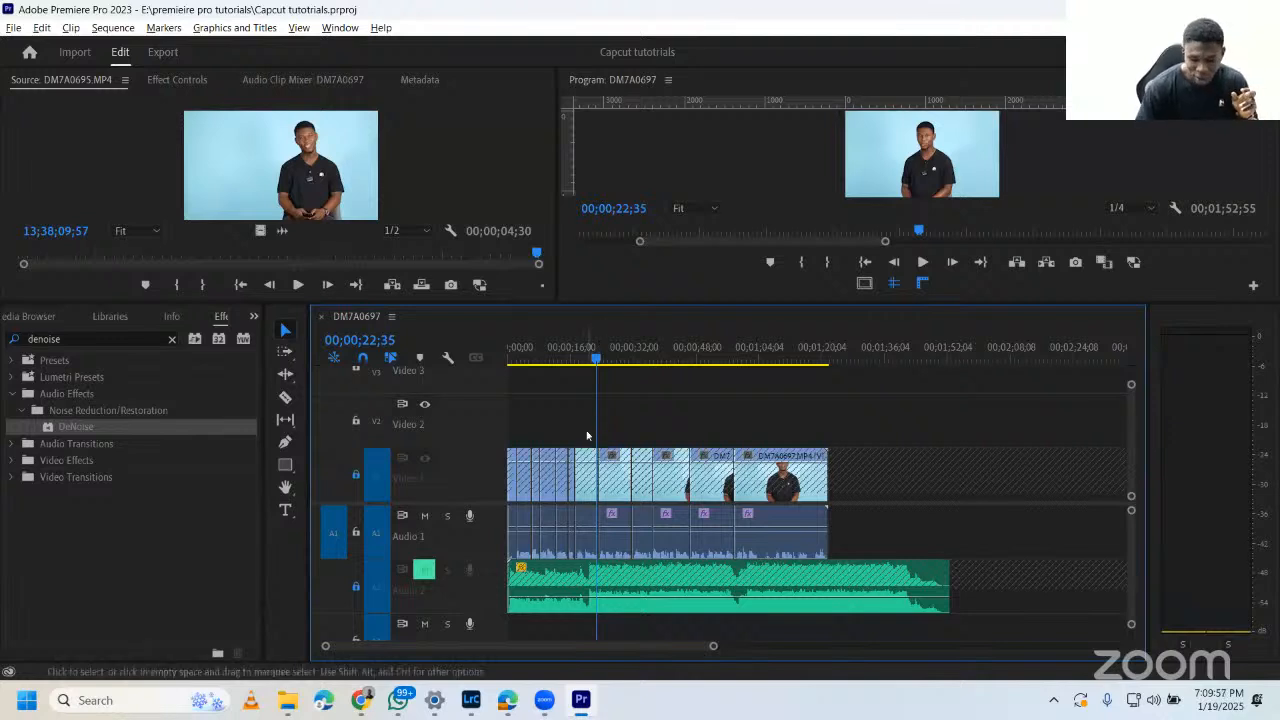
# Step: Move the playhead to 00;01;23;04, just past the last talking-head clip, and unlock the Audio 2 and Video 1 tracks
pyautogui.moveTo(723, 364); pyautogui.dragTo(830, 364)
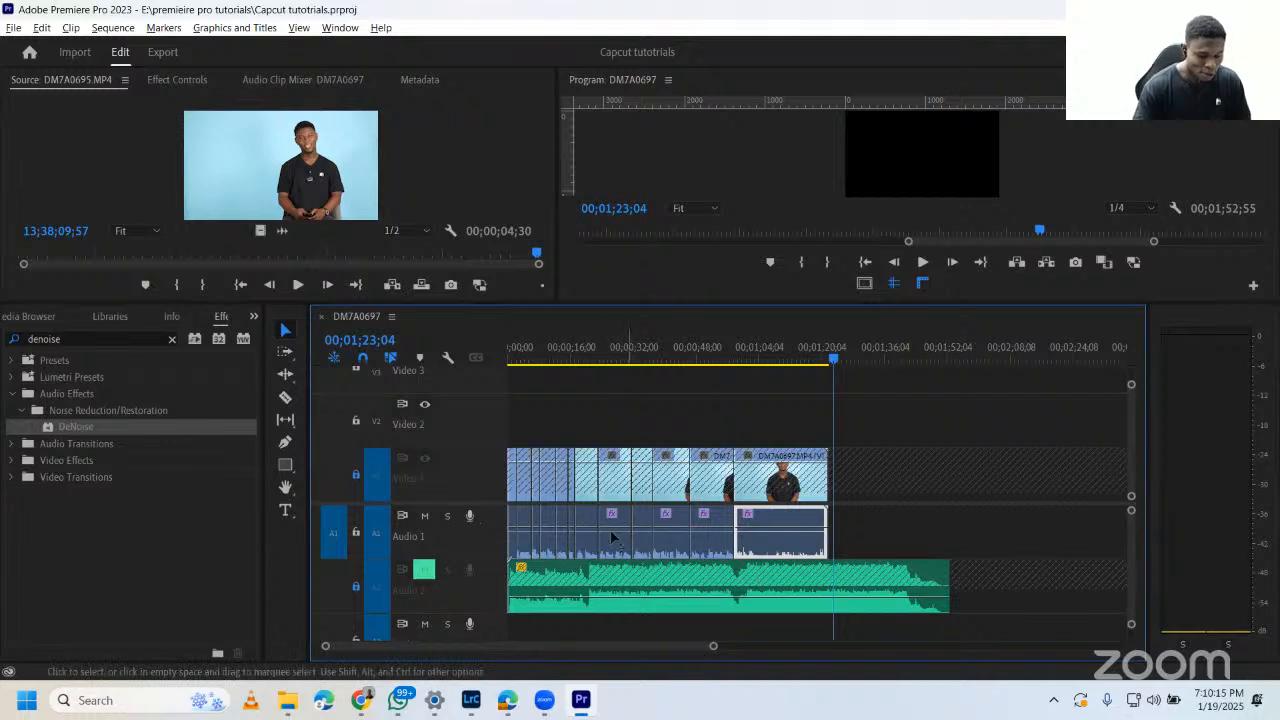
pyautogui.click(355, 588)
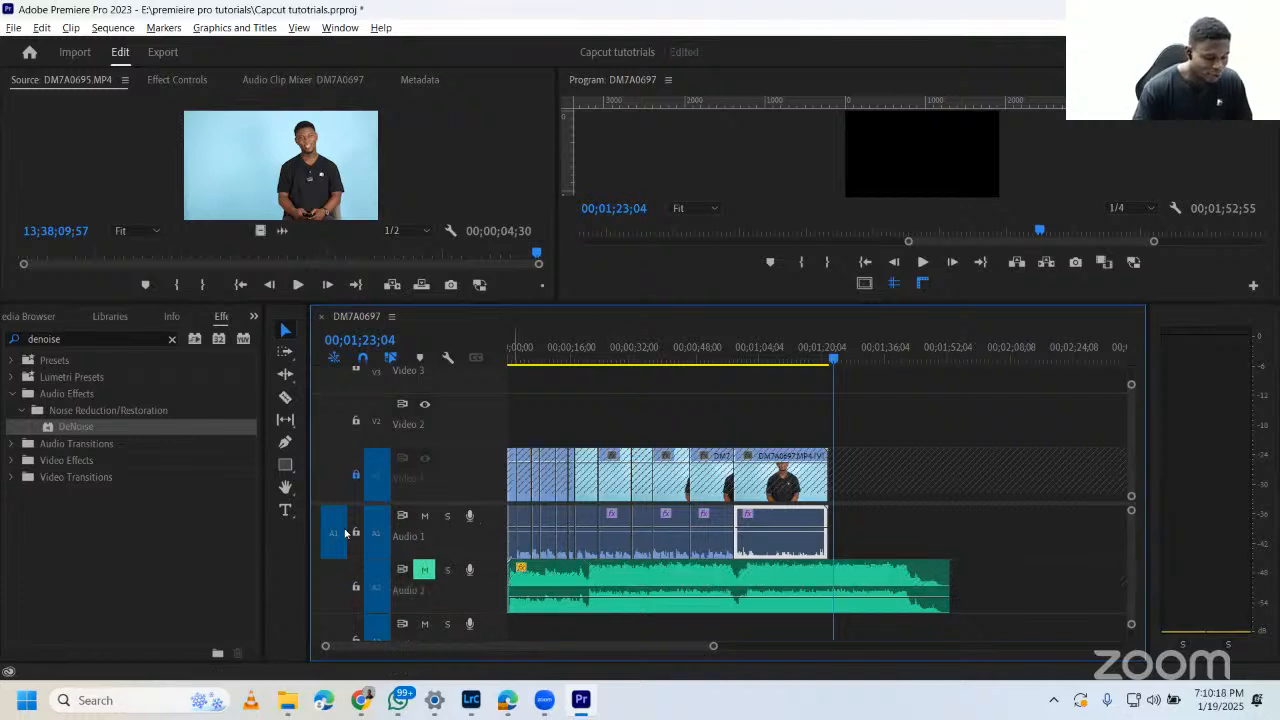
pyautogui.click(357, 475)
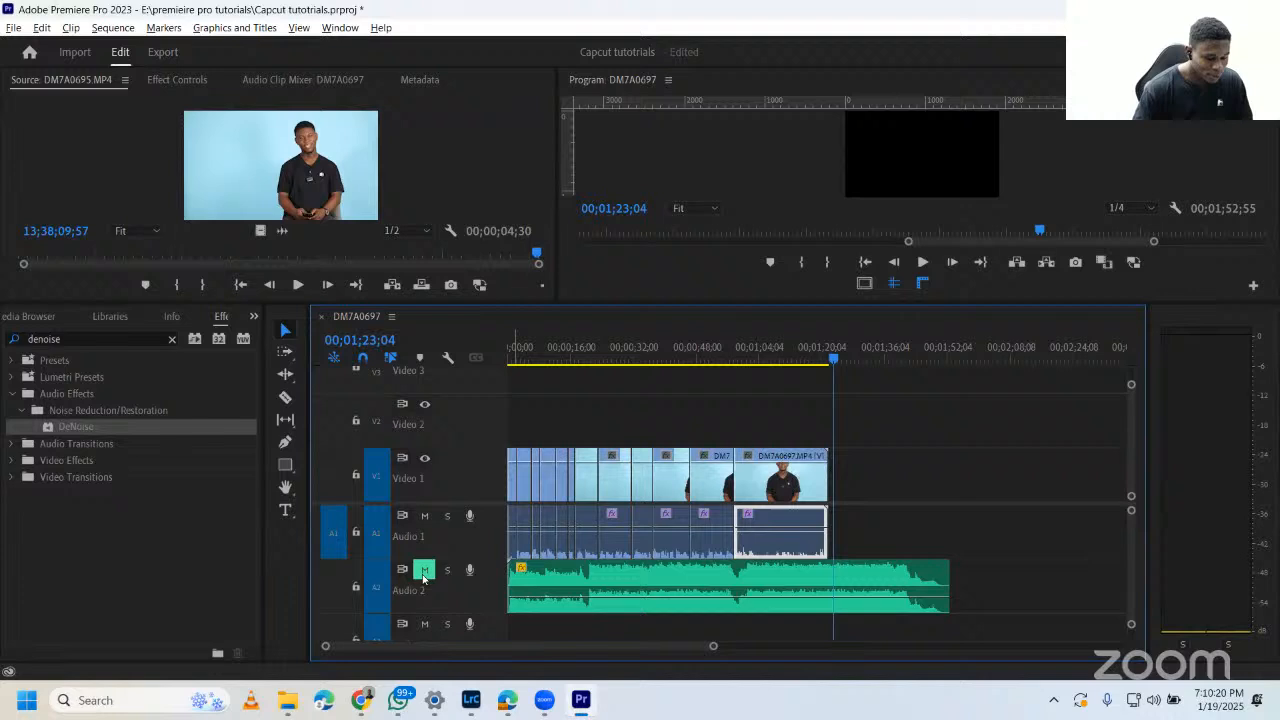
# Step: Lower the Audio 2 music clip's volume level slightly and play the sequence from about 34 seconds to check the balance with the voice
pyautogui.click(642, 358)
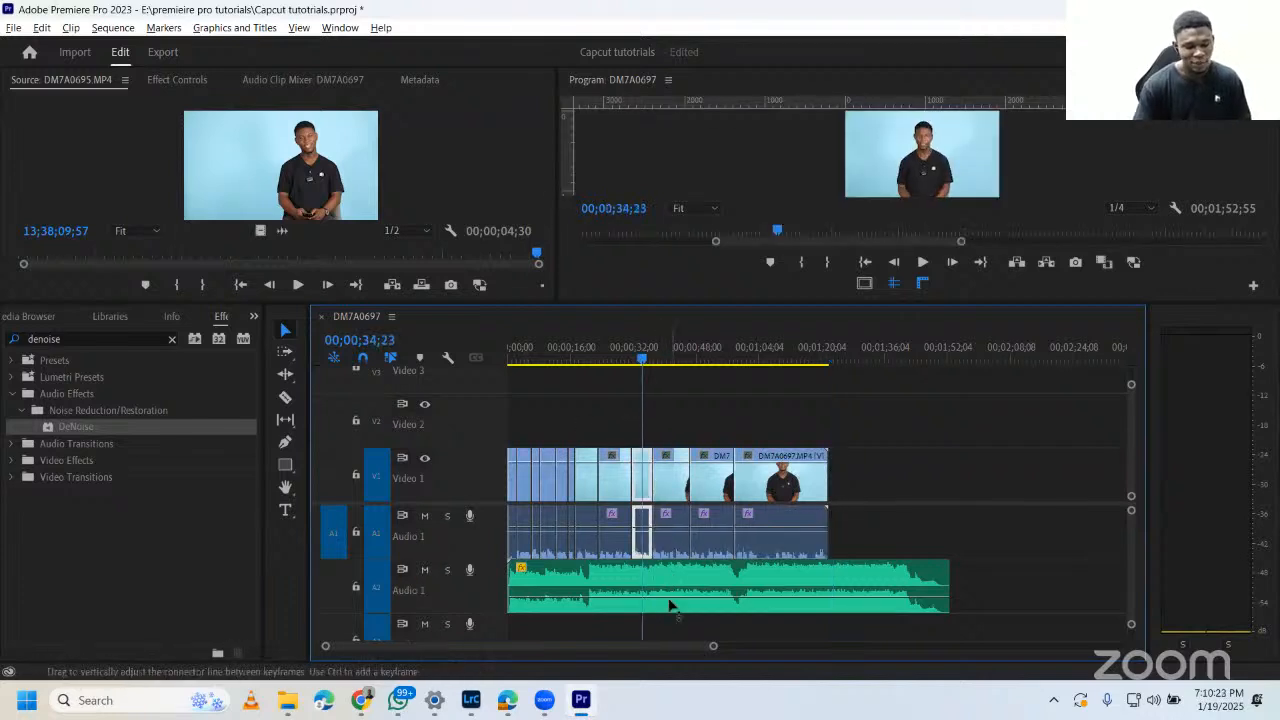
pyautogui.moveTo(670, 605); pyautogui.dragTo(670, 600)
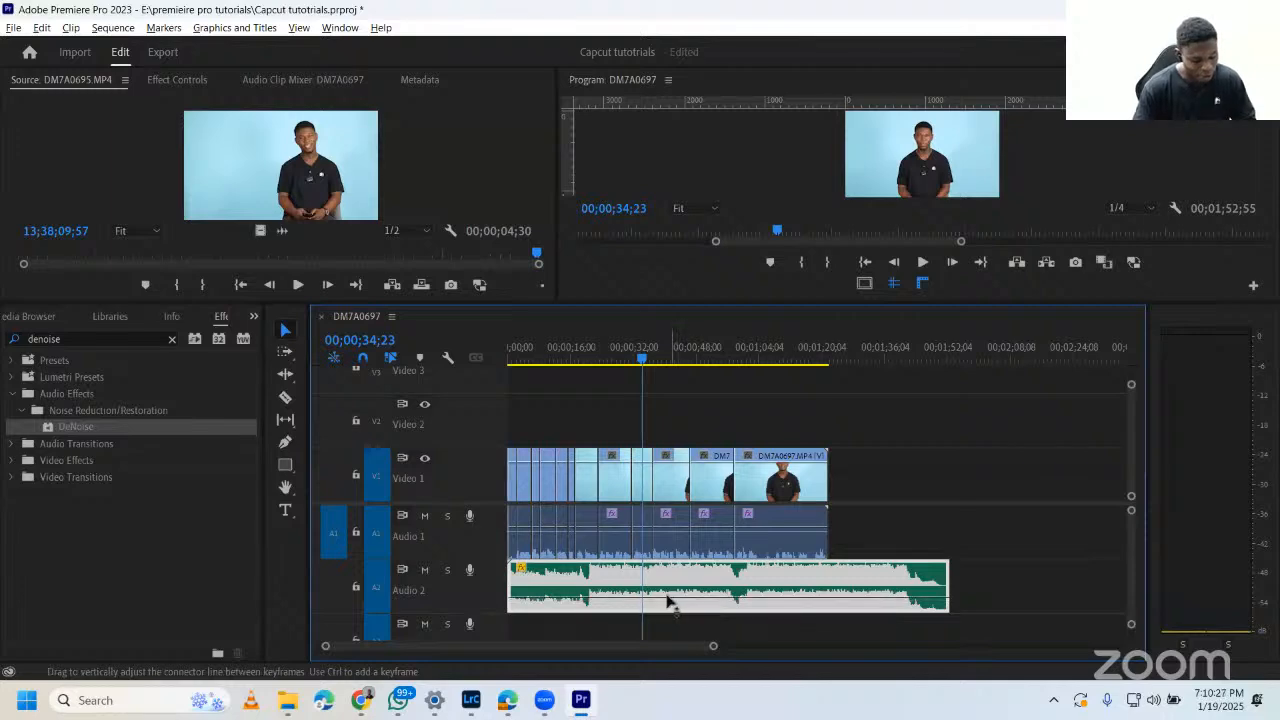
pyautogui.press('`')
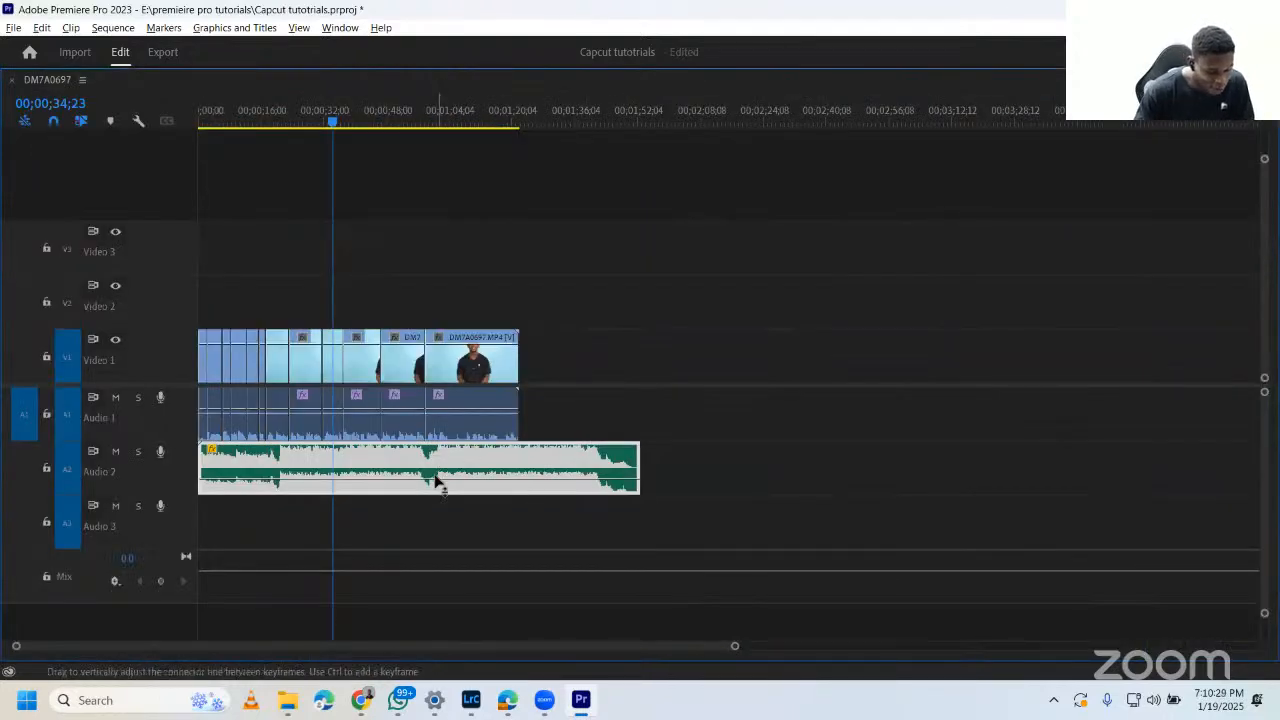
pyautogui.moveTo(436, 481); pyautogui.dragTo(436, 483)
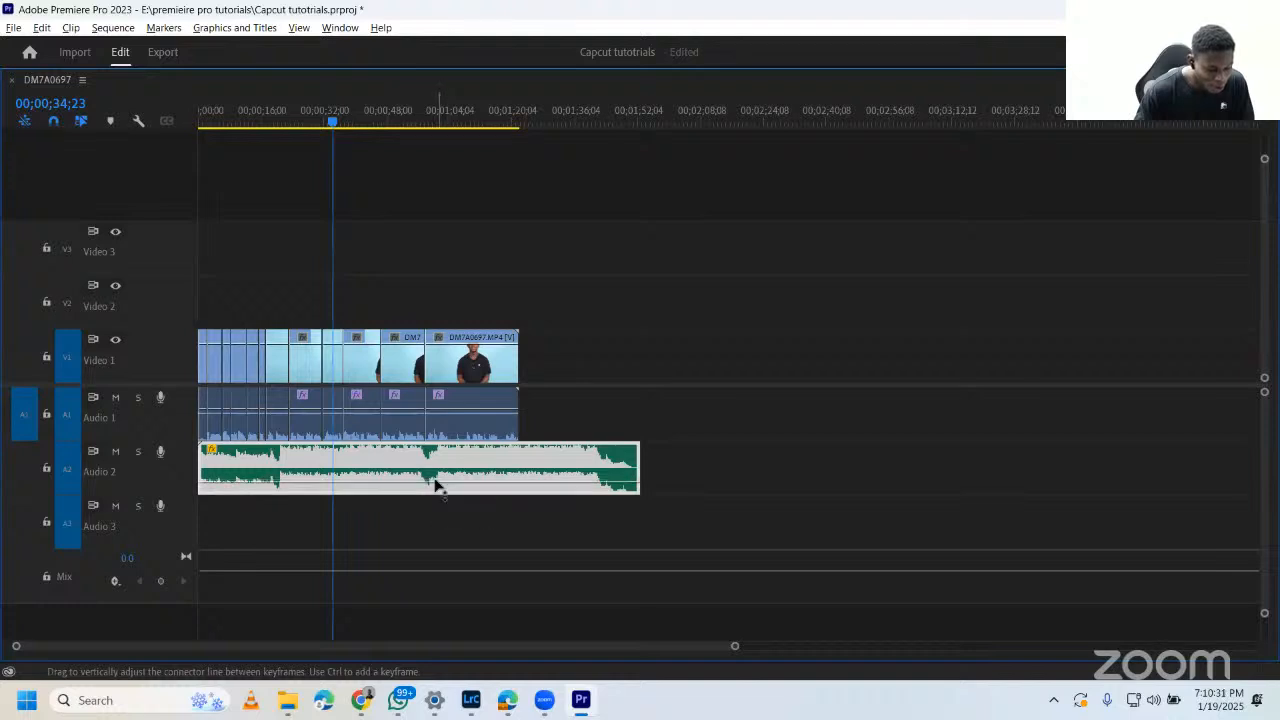
pyautogui.press('`')
pyautogui.click(663, 423)
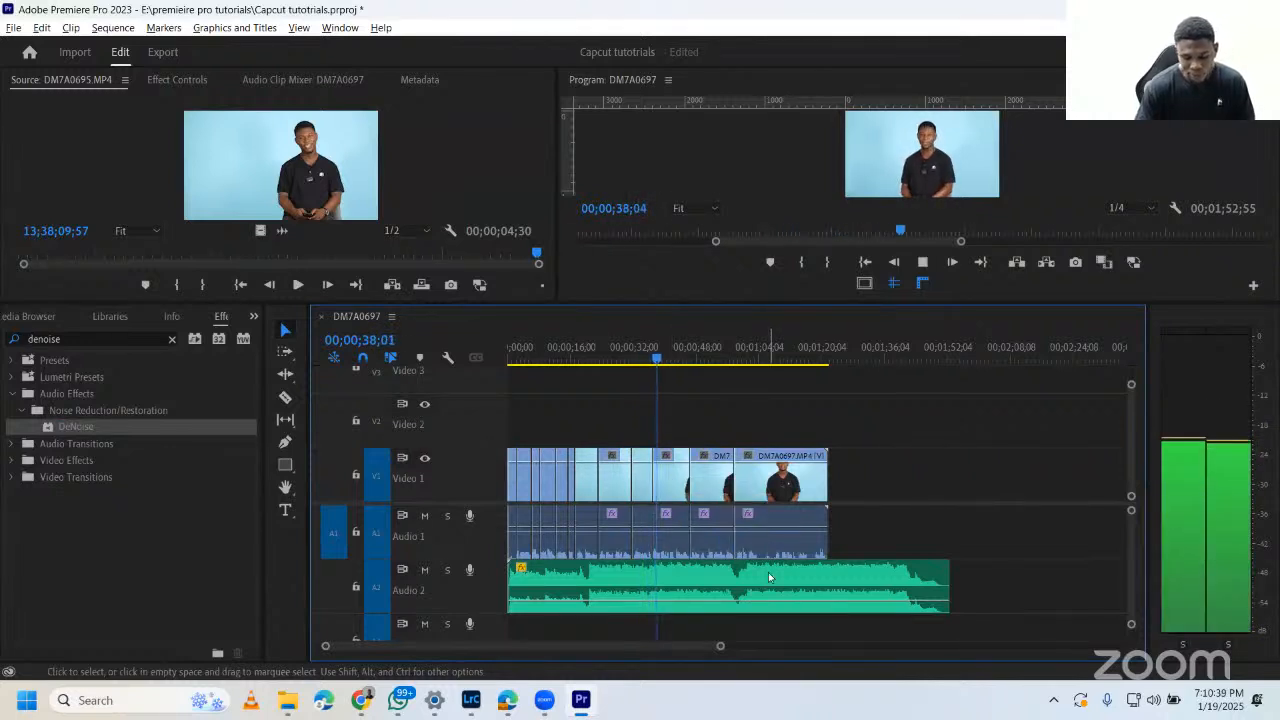
pyautogui.press('space')
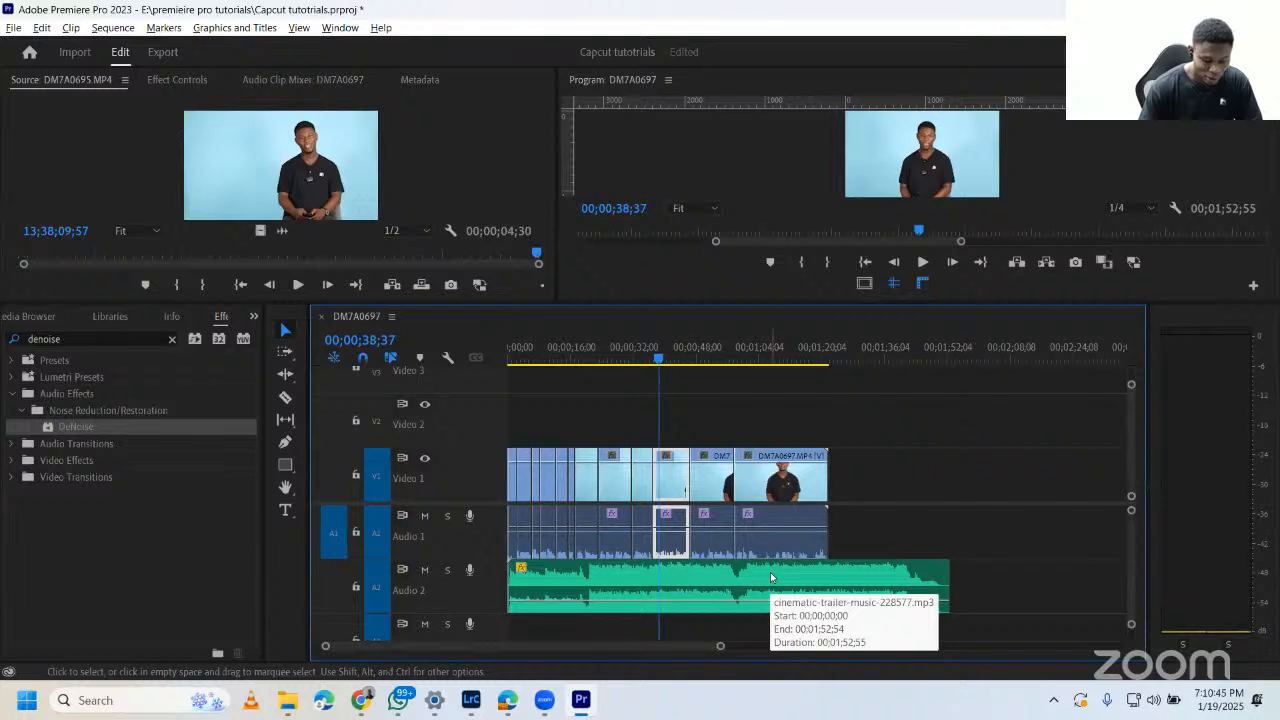
pyautogui.click(683, 585)
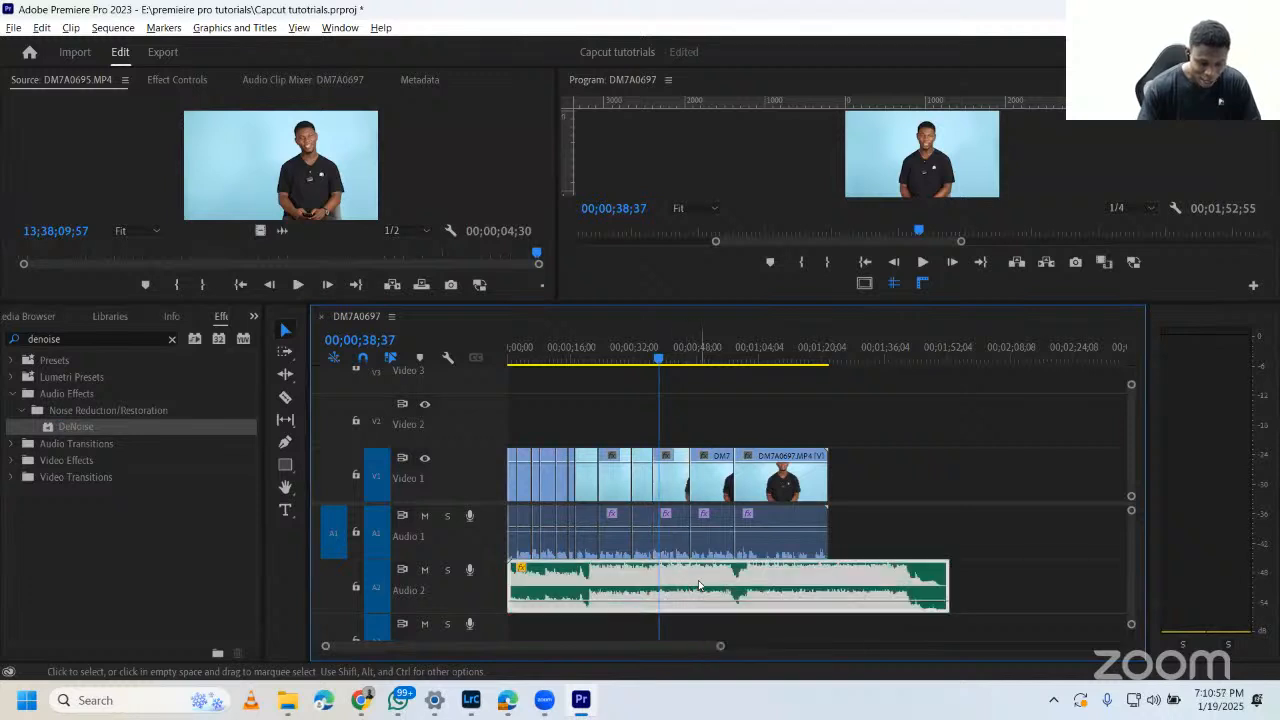
pyautogui.rightClick(697, 583)
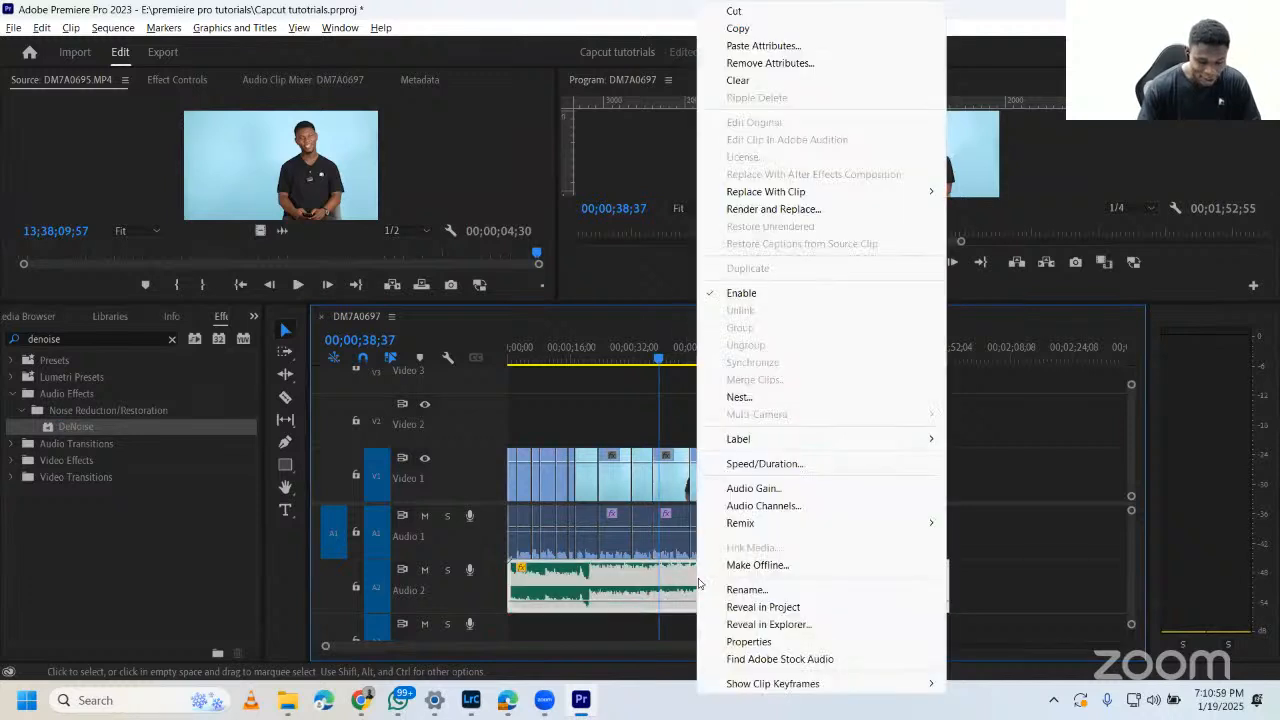
pyautogui.click(757, 489)
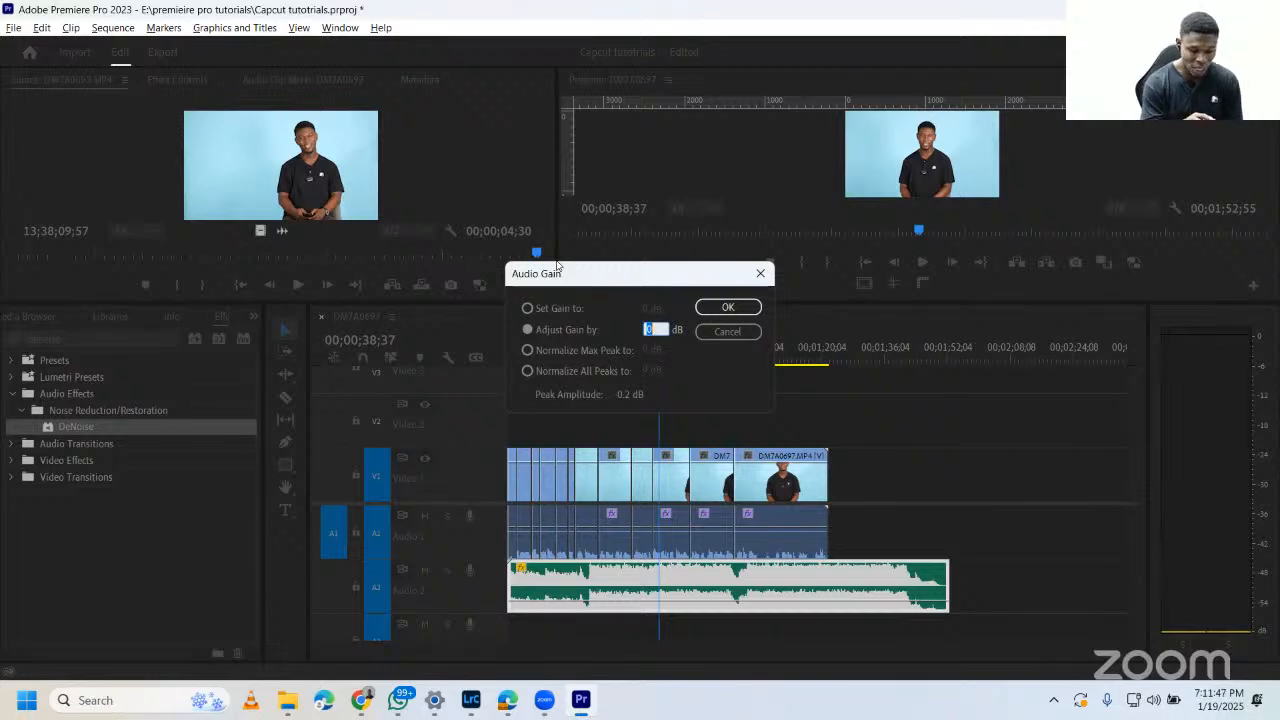
pyautogui.click(760, 273)
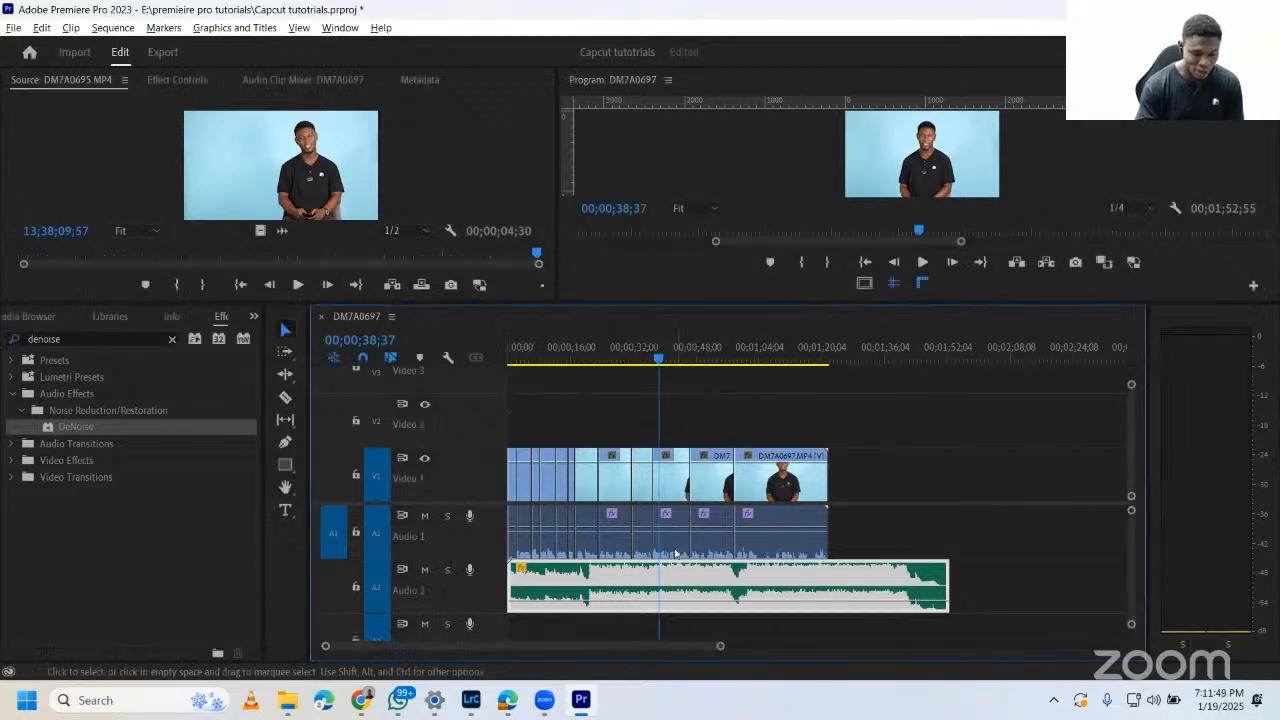
# Step: Try adjusting the background music clip's audio gain by -10 dB
pyautogui.rightClick(685, 575)
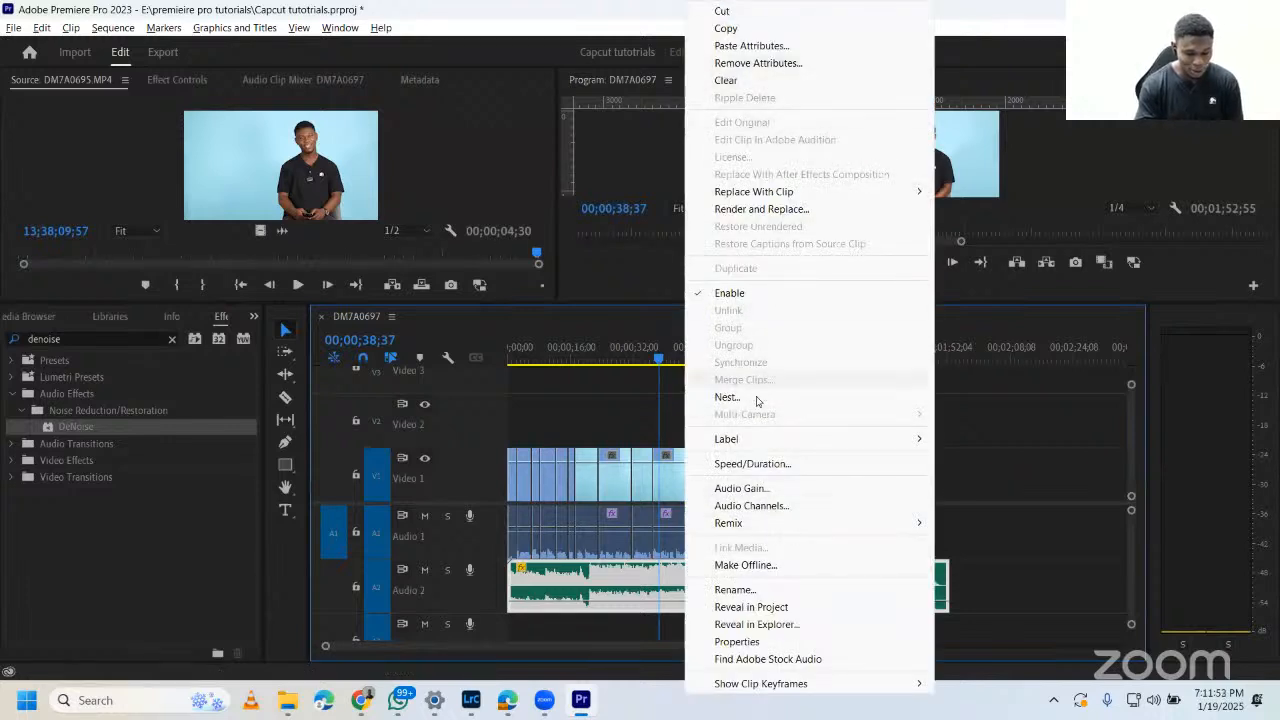
pyautogui.click(740, 488)
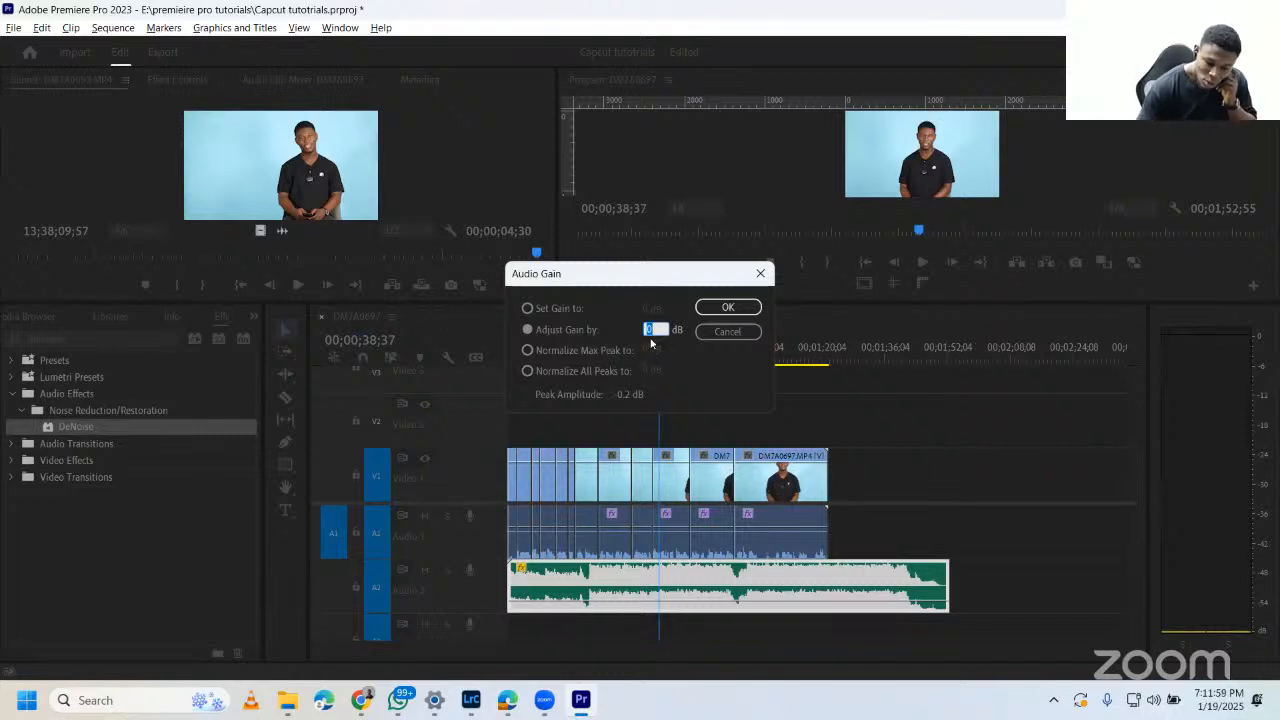
pyautogui.click(536, 334)
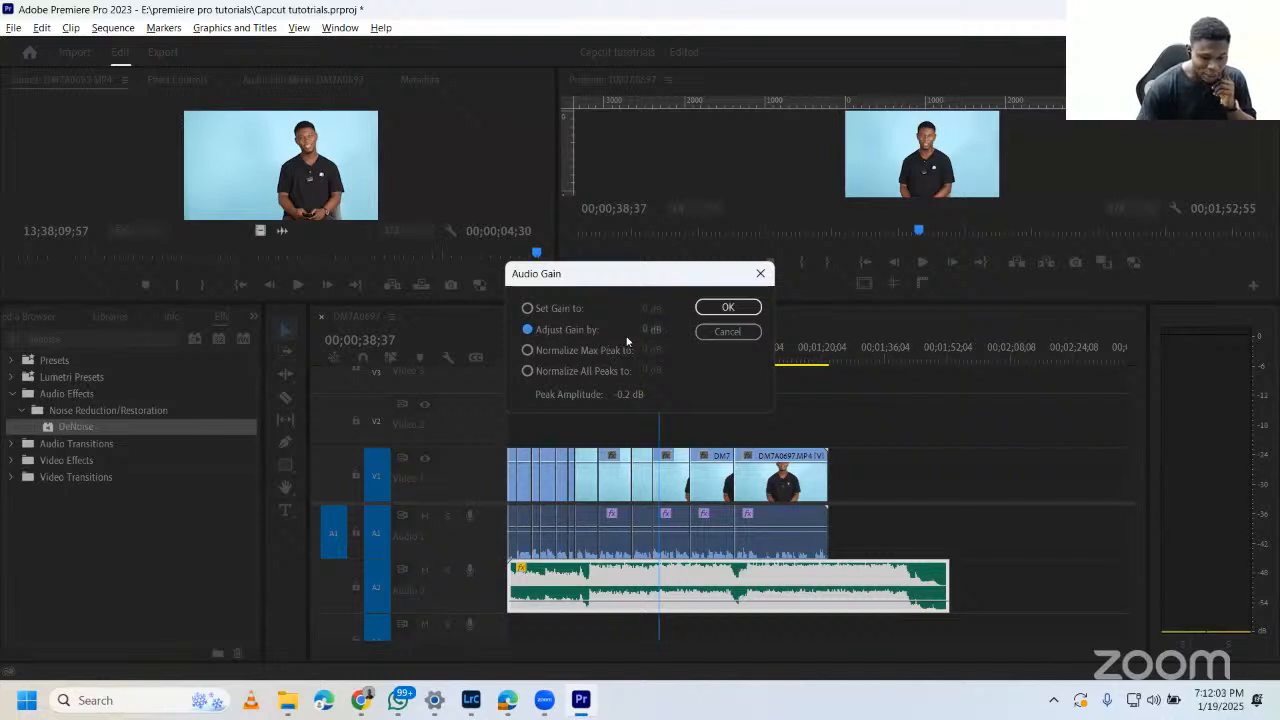
pyautogui.click(647, 332)
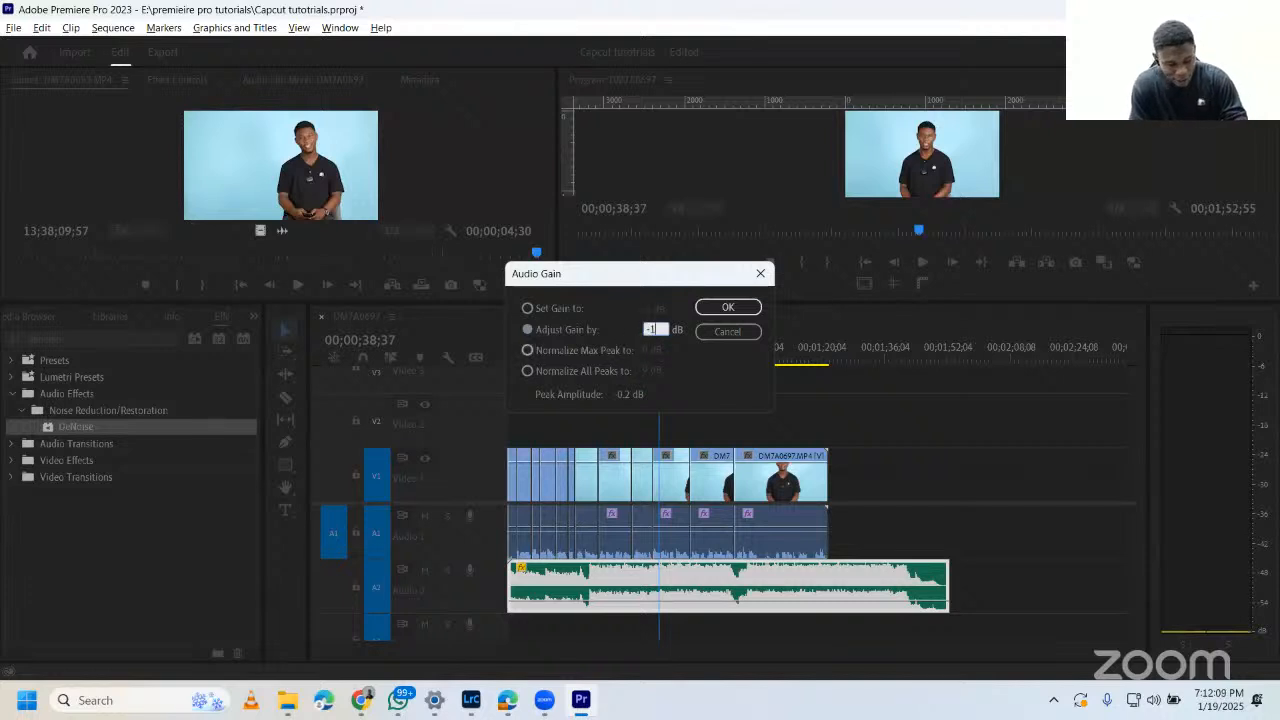
pyautogui.click(526, 332)
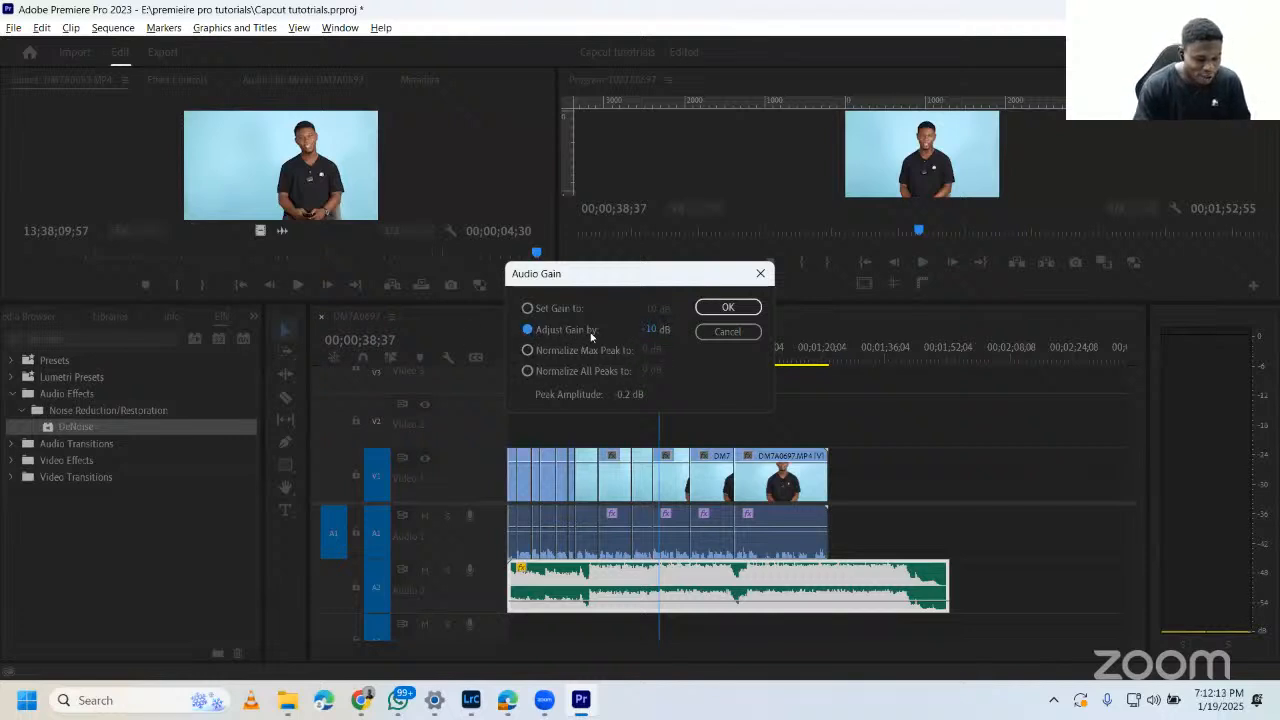
pyautogui.click(724, 308)
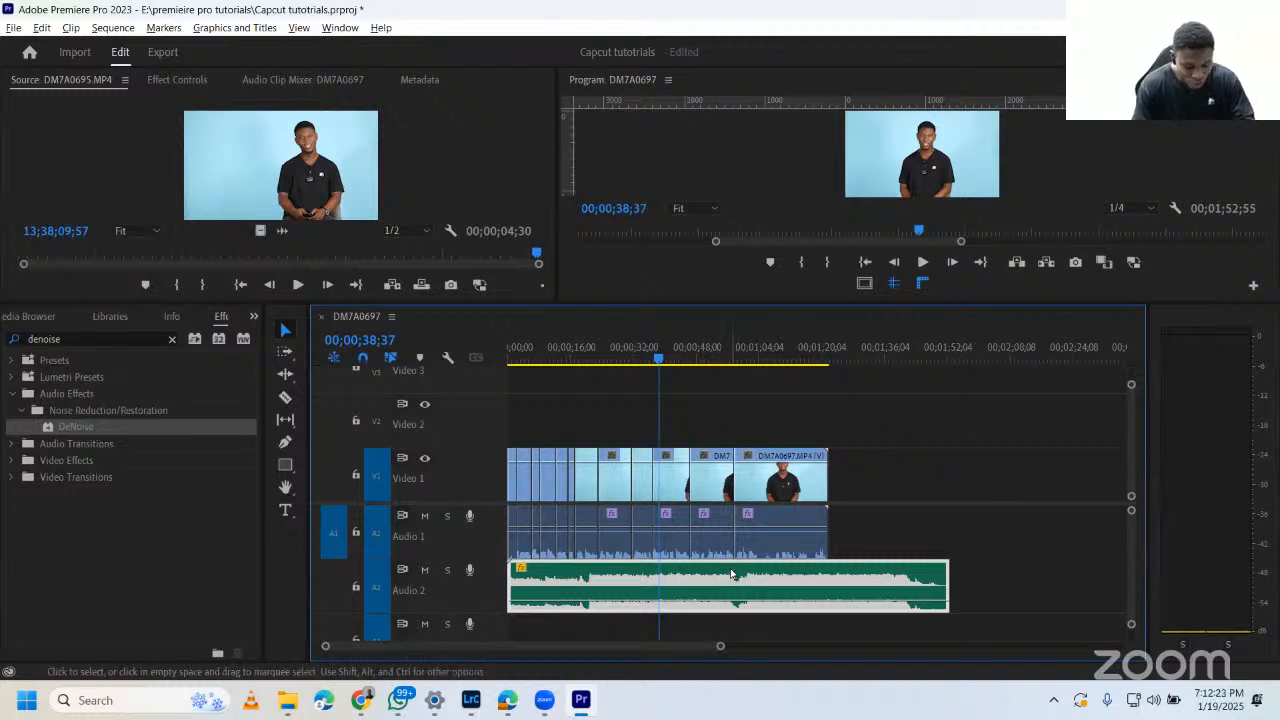
# Step: Maximize the timeline and reduce the audio gain of the Audio 2 music clip by 10 dB
pyautogui.press('`')
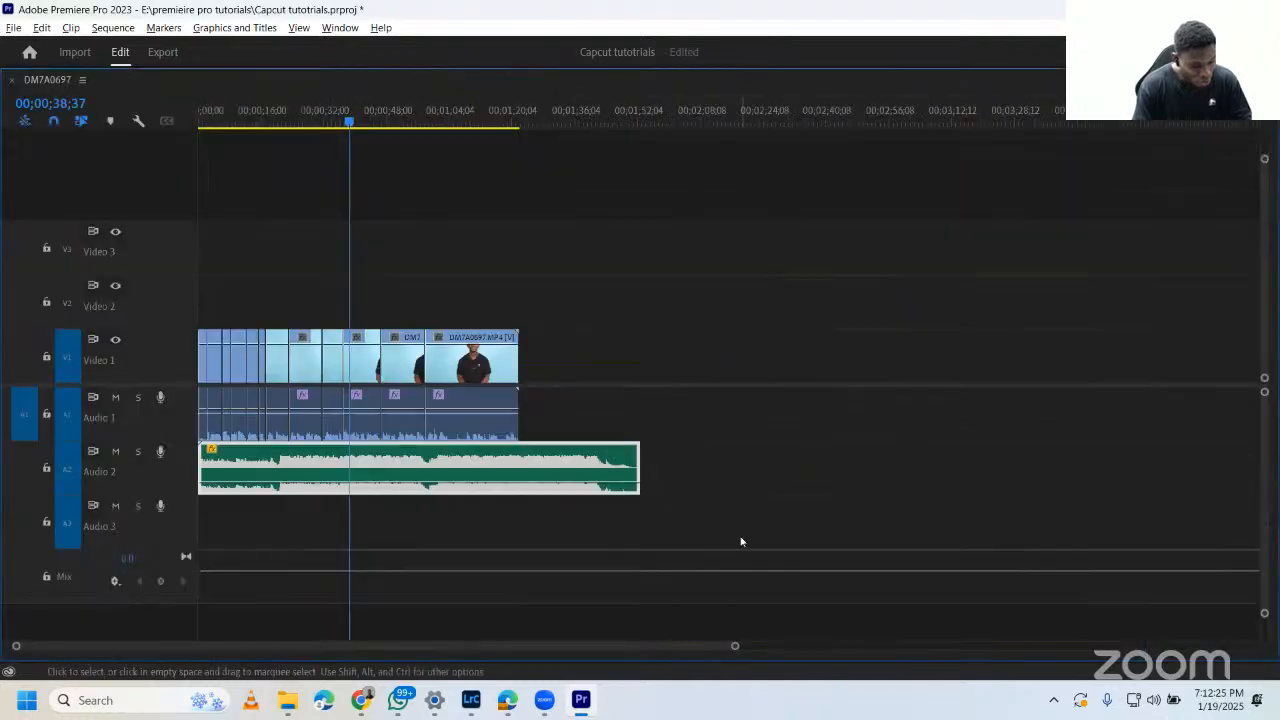
pyautogui.press('=')
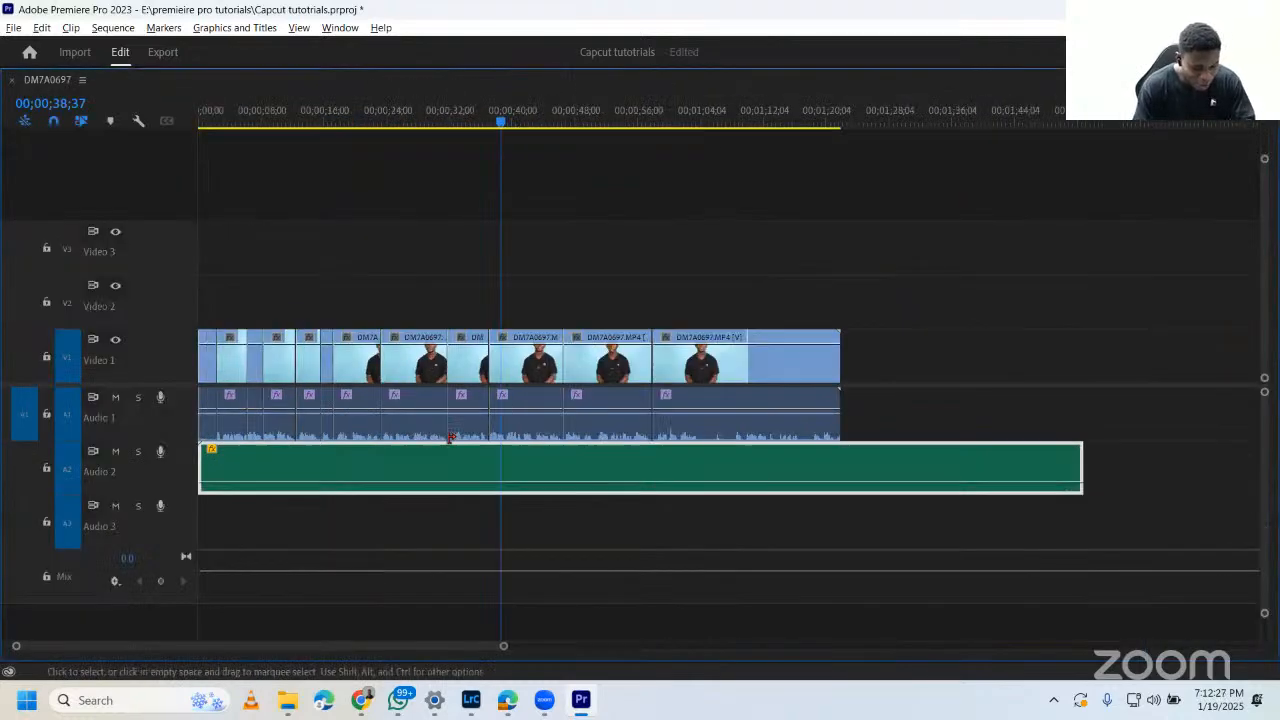
pyautogui.press('=')
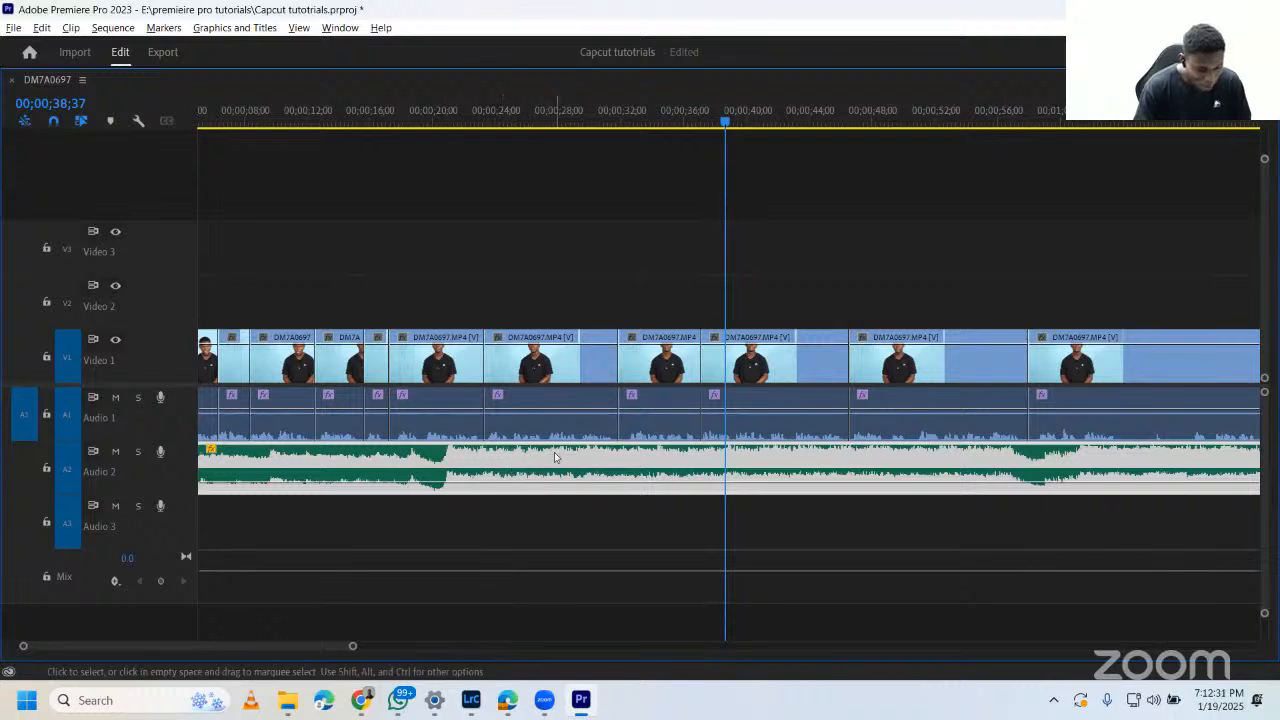
pyautogui.rightClick(555, 457)
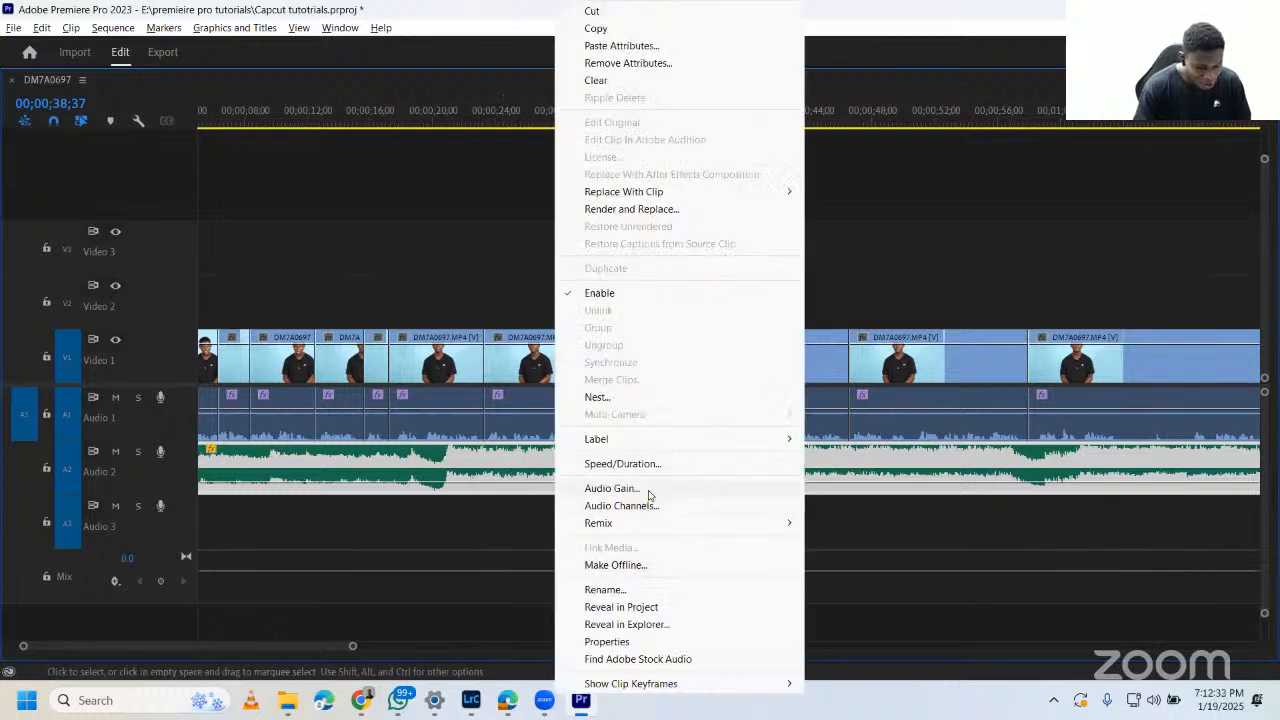
pyautogui.click(648, 490)
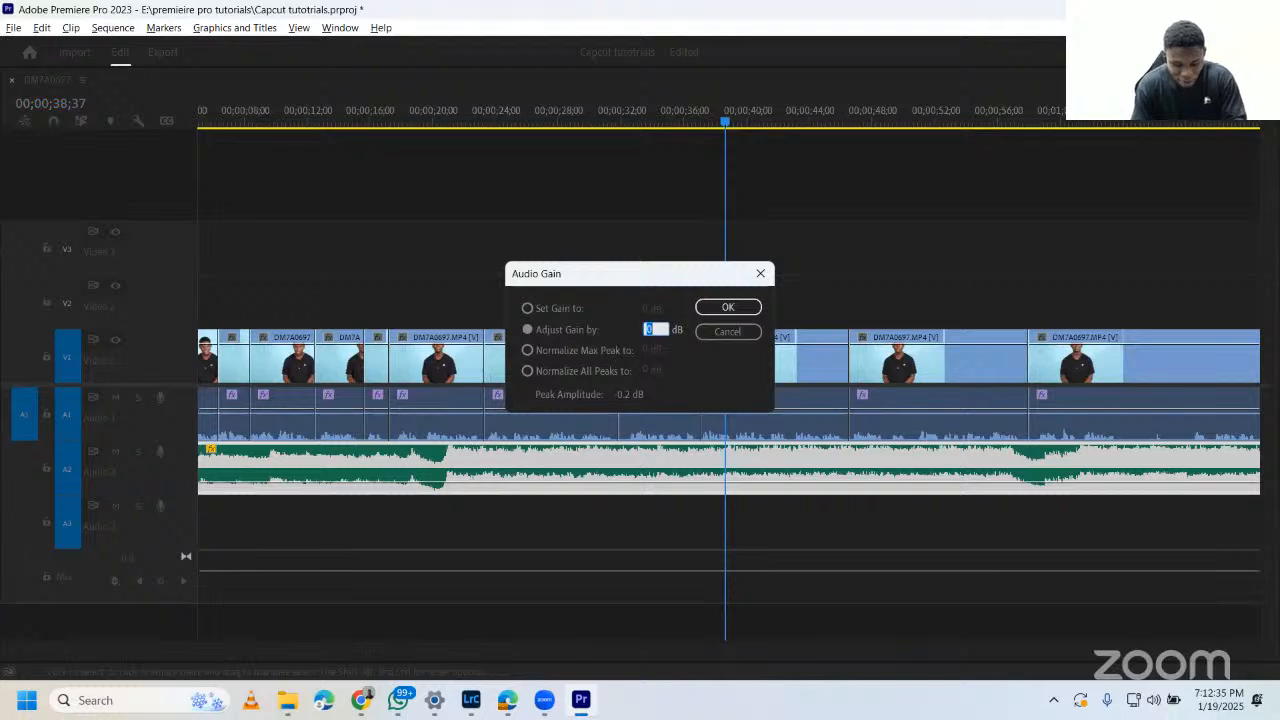
pyautogui.write('-10')
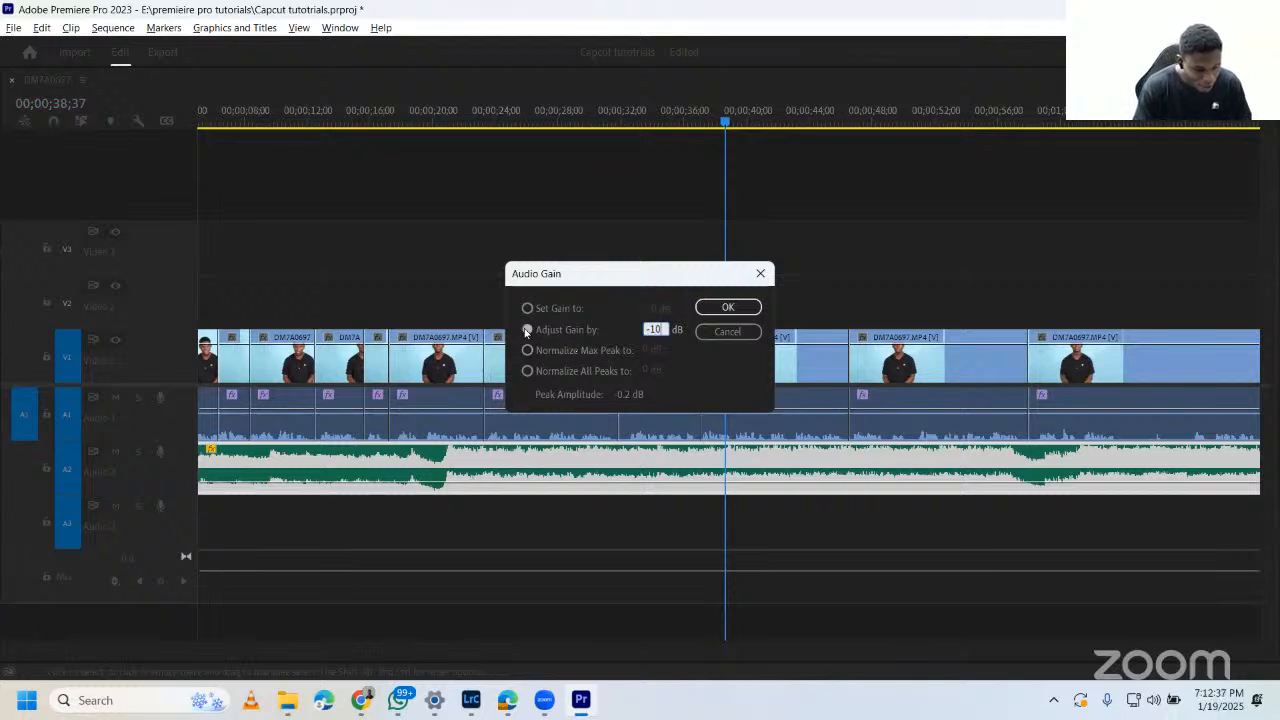
pyautogui.click(527, 331)
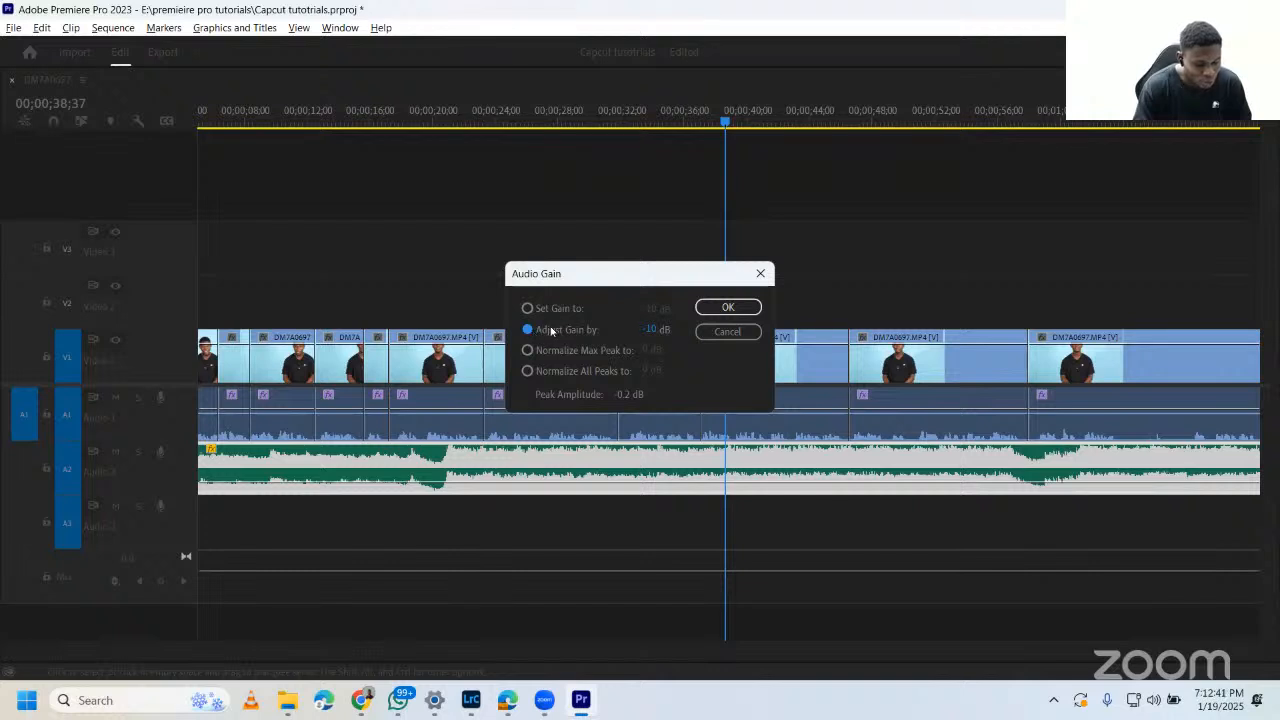
pyautogui.click(707, 309)
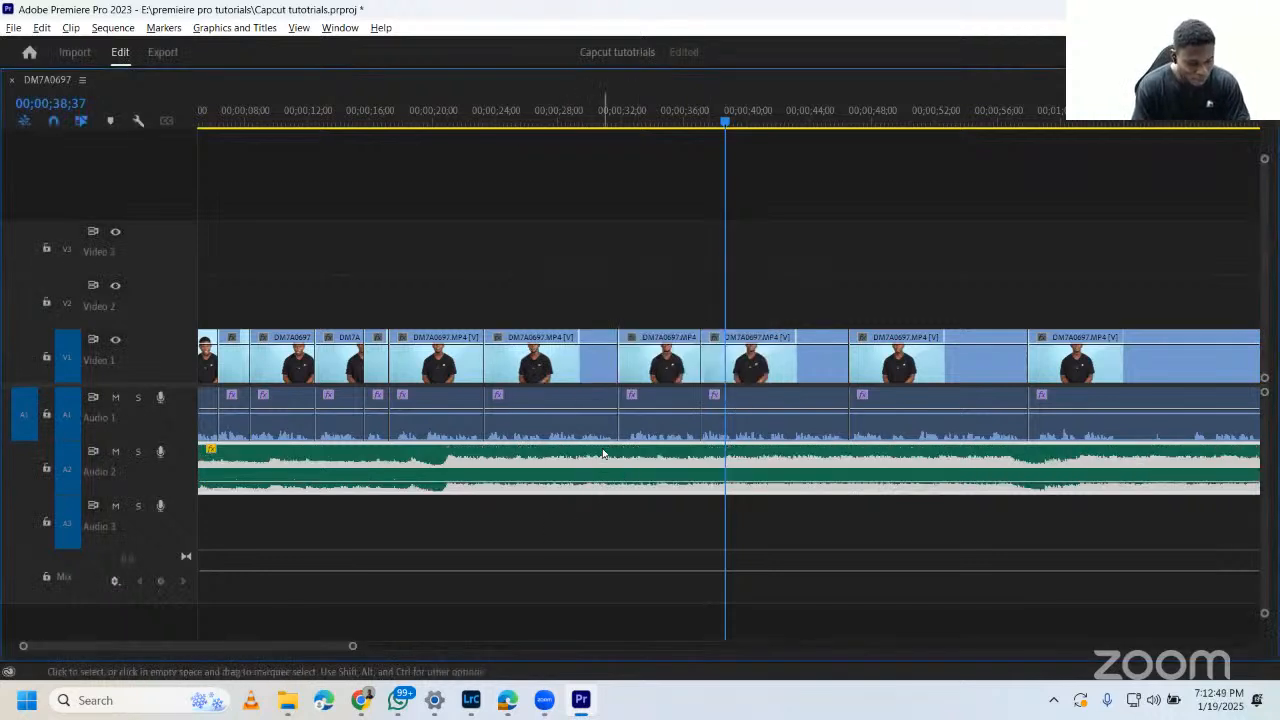
# Step: Restore the normal workspace layout and play the sequence from 00;00;38;37 to check the quieter music under the voice
pyautogui.press('-')
pyautogui.press('-')
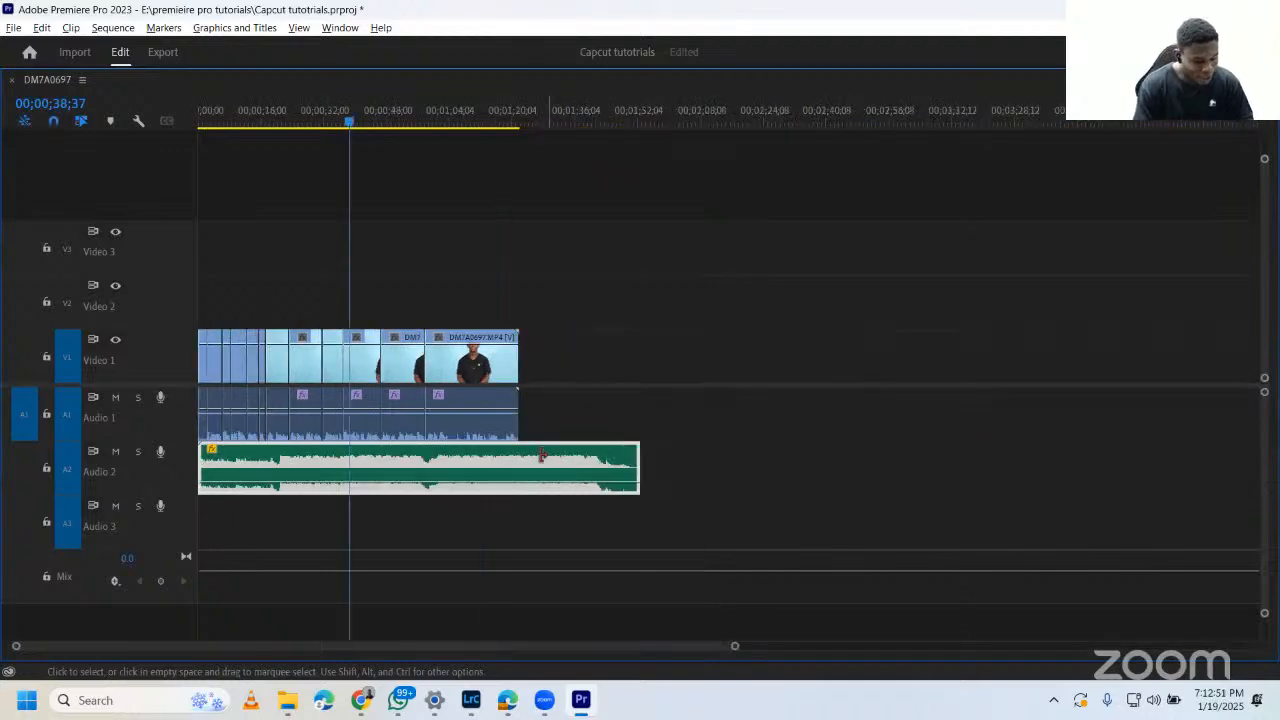
pyautogui.press('`')
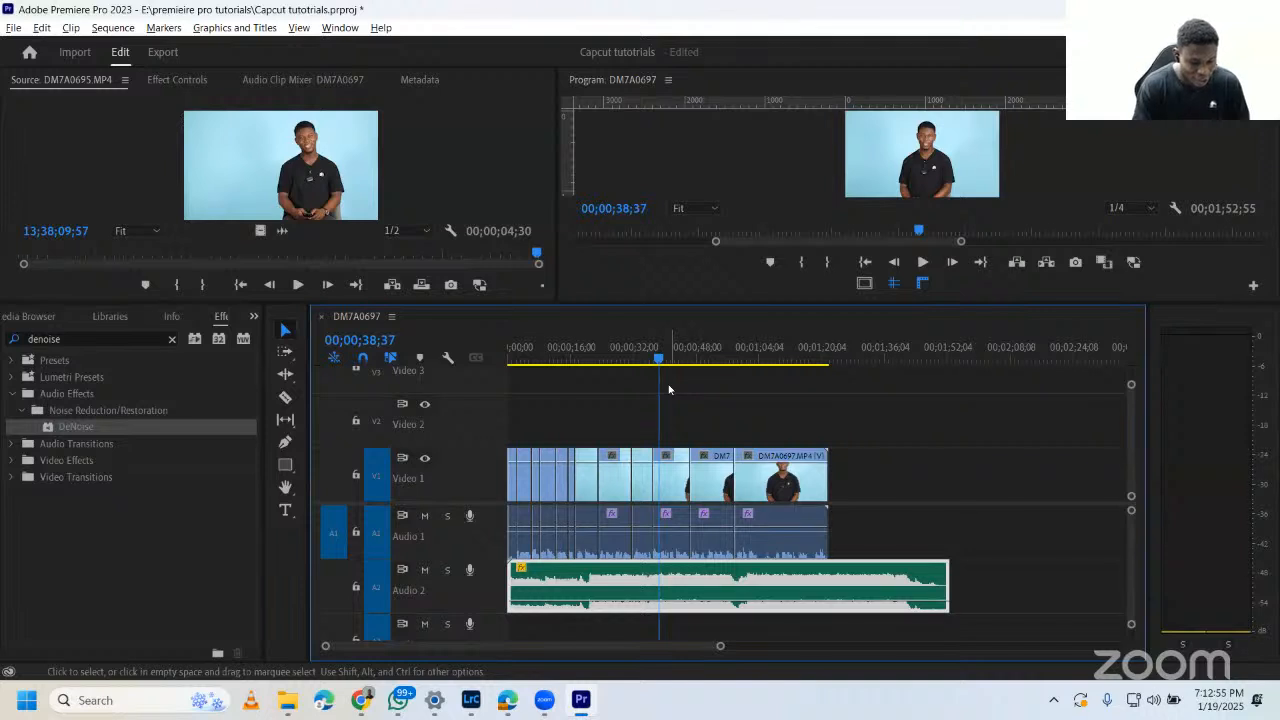
pyautogui.press('space')
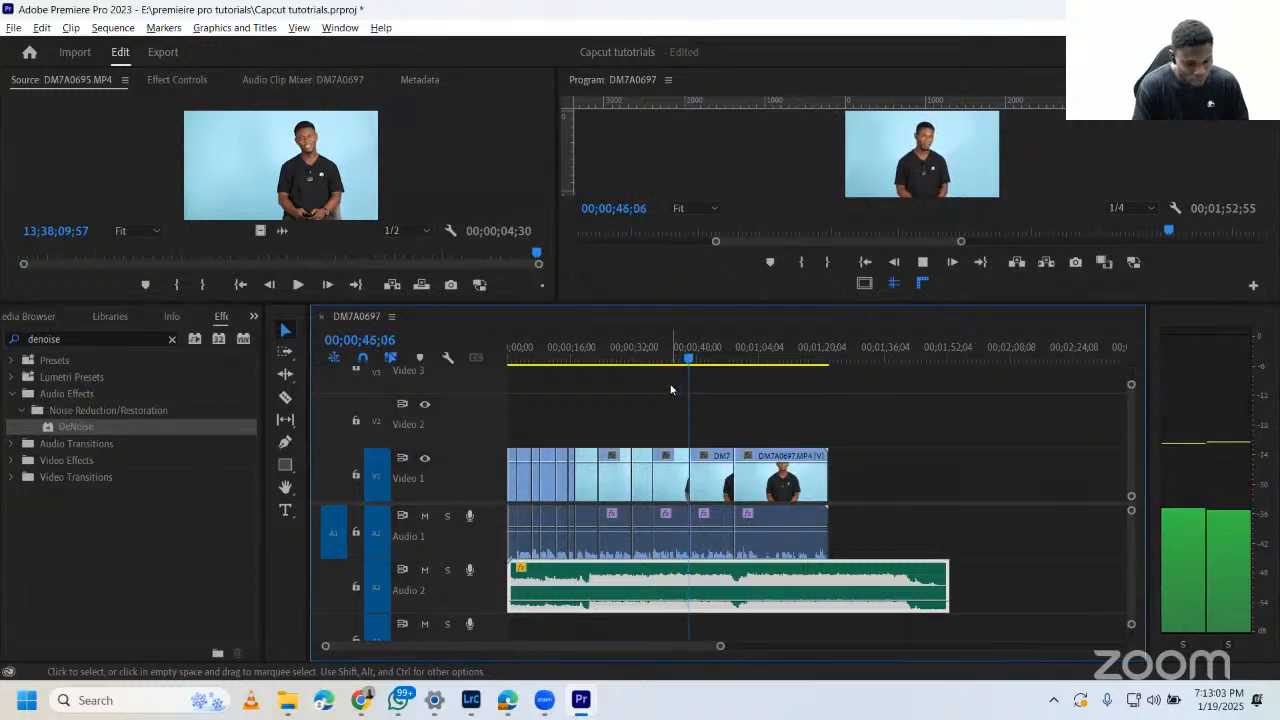
pyautogui.press('space')
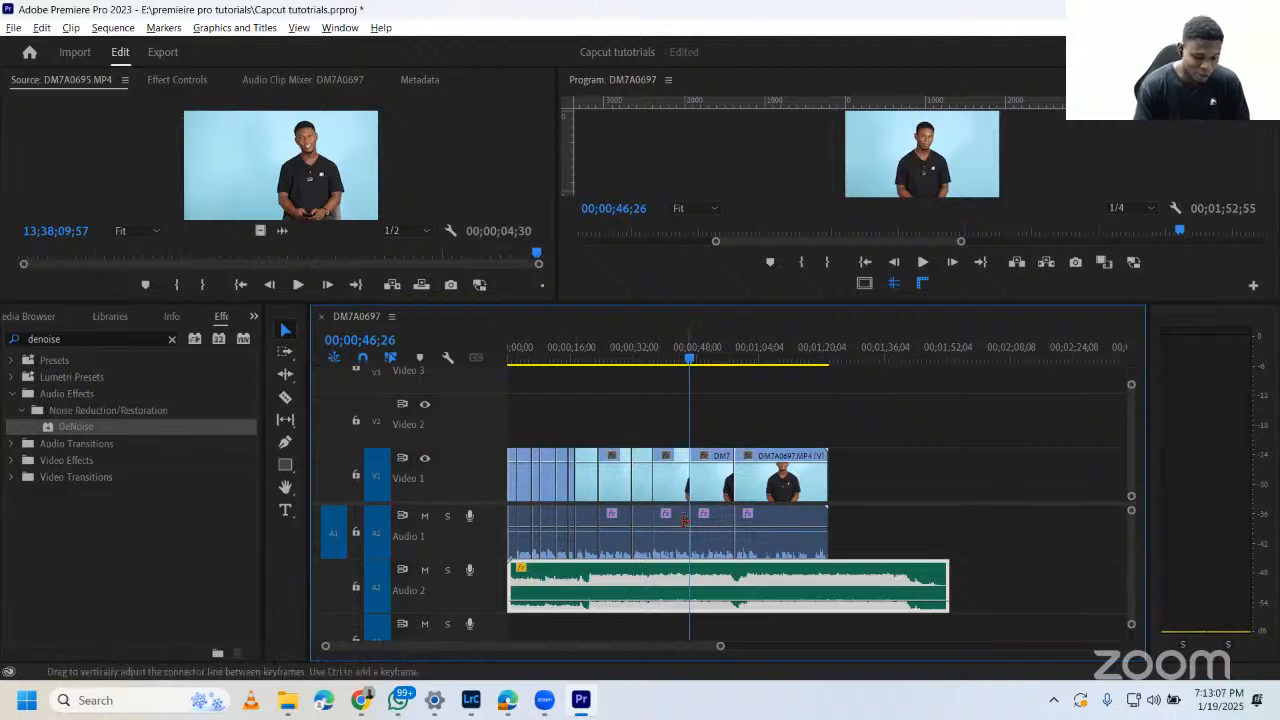
# Step: Clear the music clip's selection and save the project
pyautogui.click(833, 541)
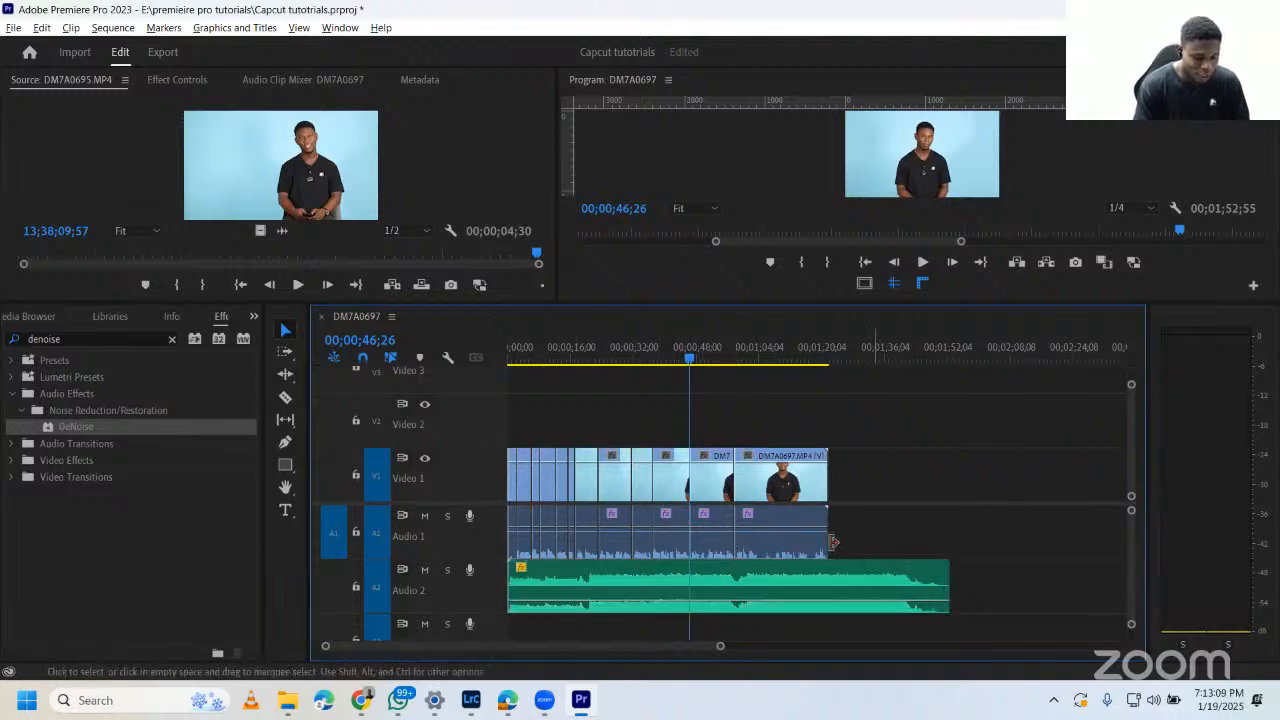
pyautogui.hotkey('ctrl', 's')
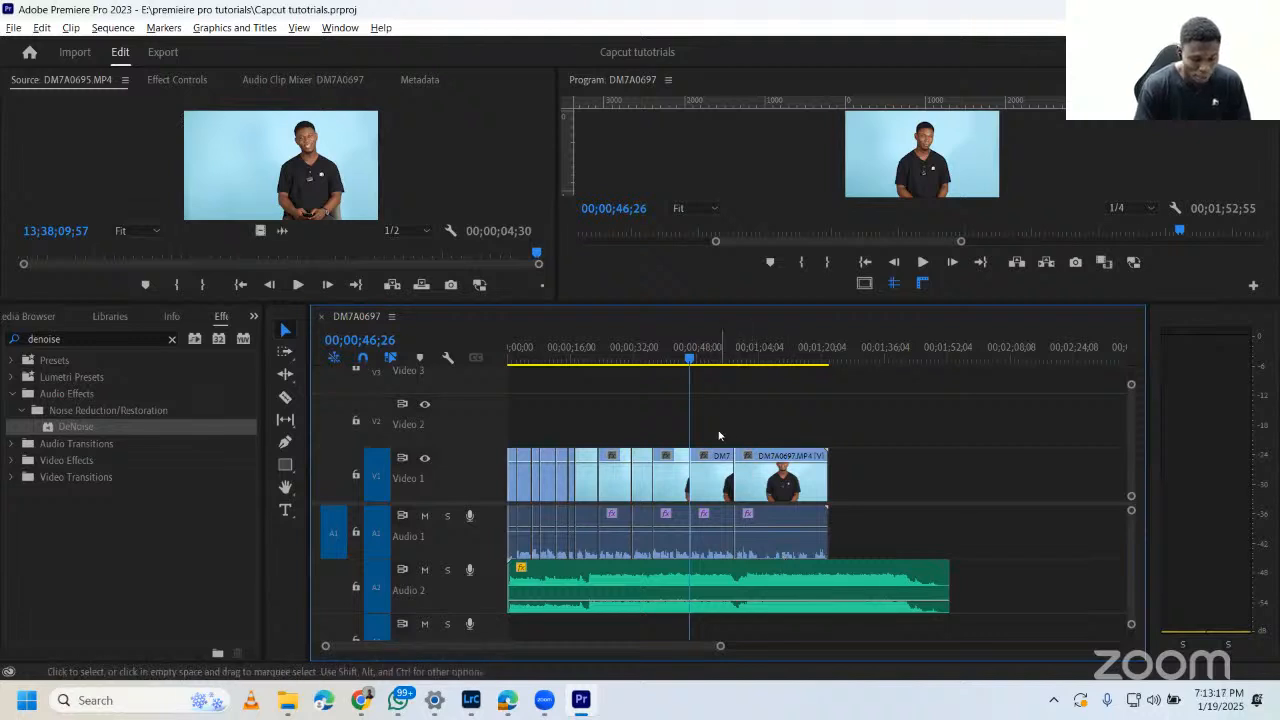
# Step: Play the sequence from 00;00;00;00 to about 00;00;23;16 to check the music level under the voice
pyautogui.moveTo(614, 350); pyautogui.dragTo(461, 372)
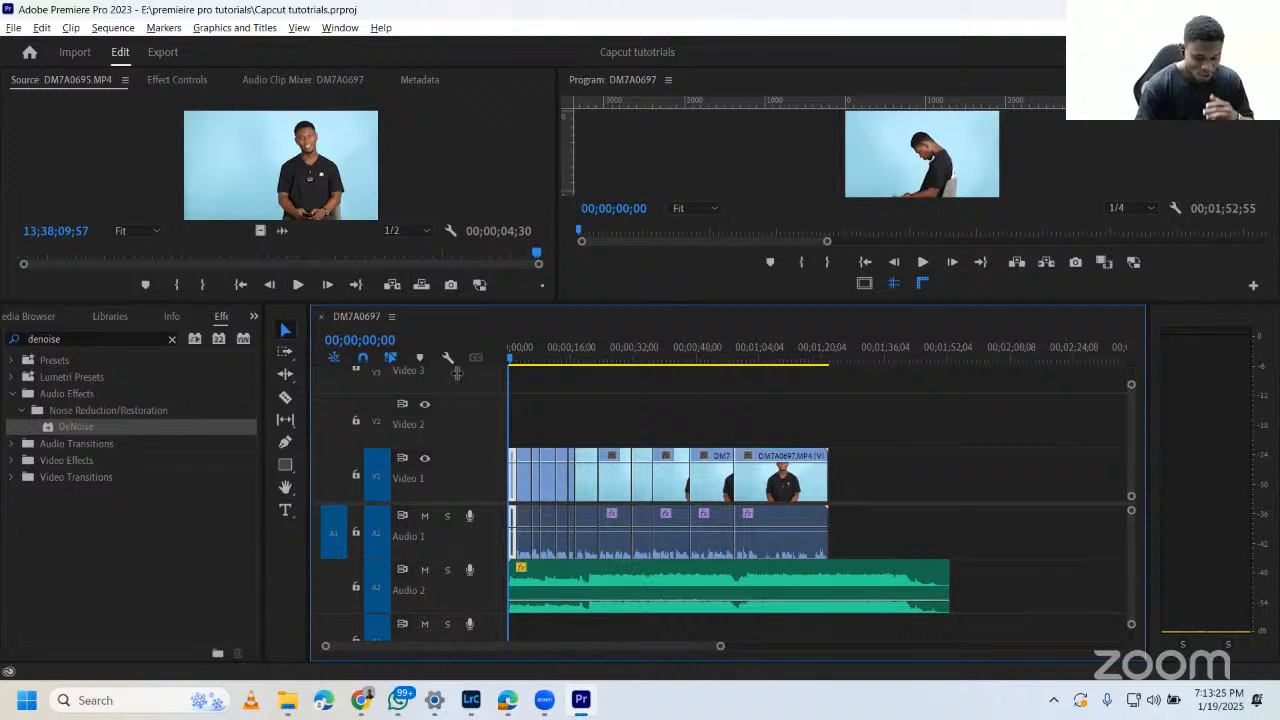
pyautogui.press('=')
pyautogui.press('=')
pyautogui.press('=')
pyautogui.press('=')
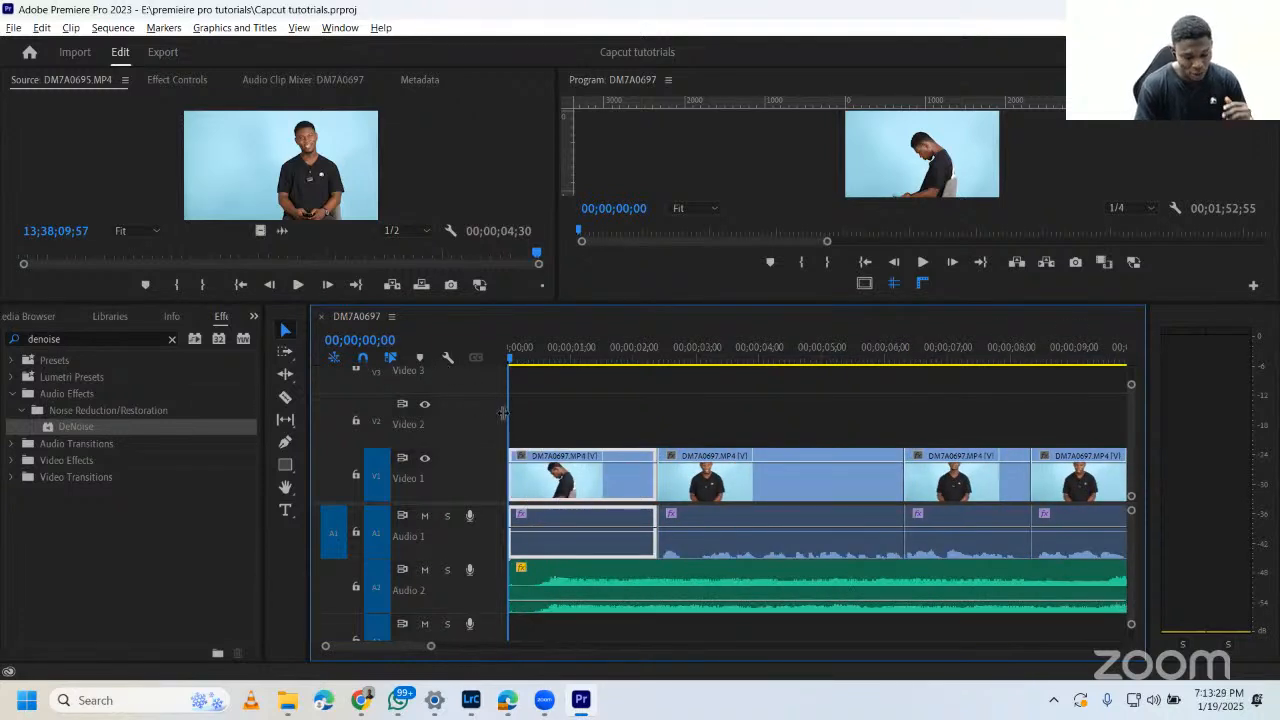
pyautogui.press('space')
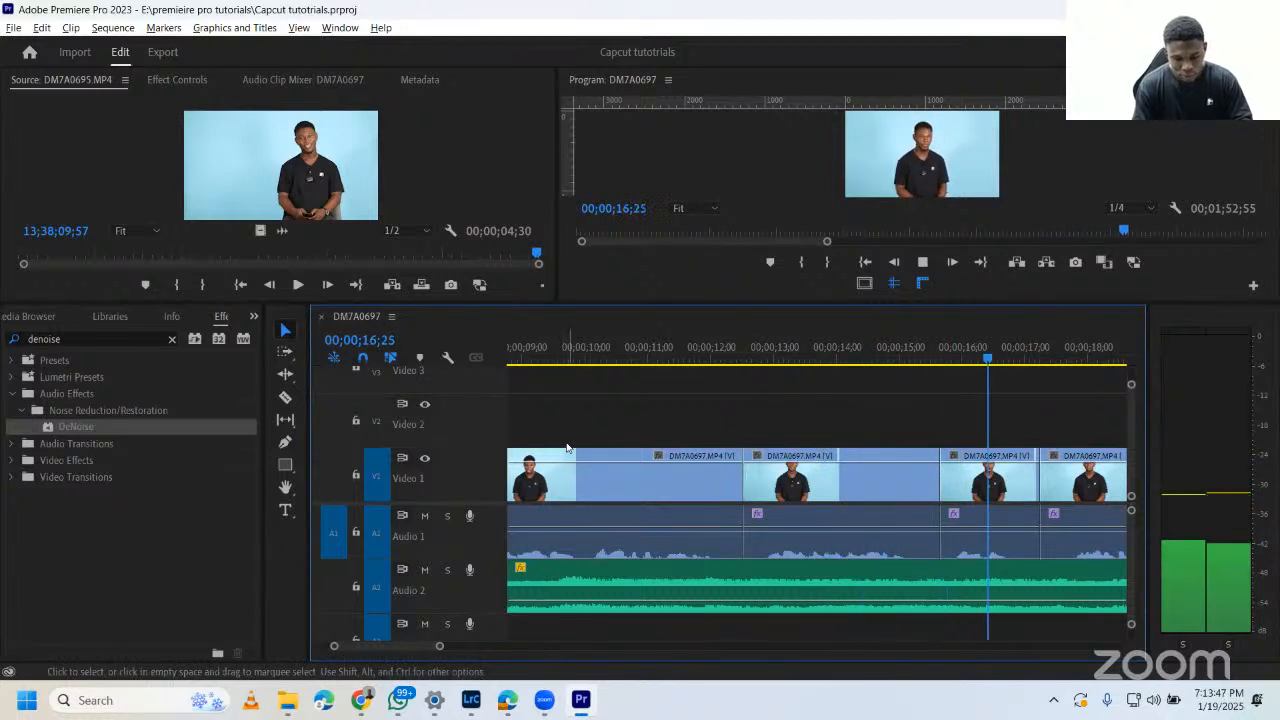
pyautogui.press('-')
pyautogui.press('-')
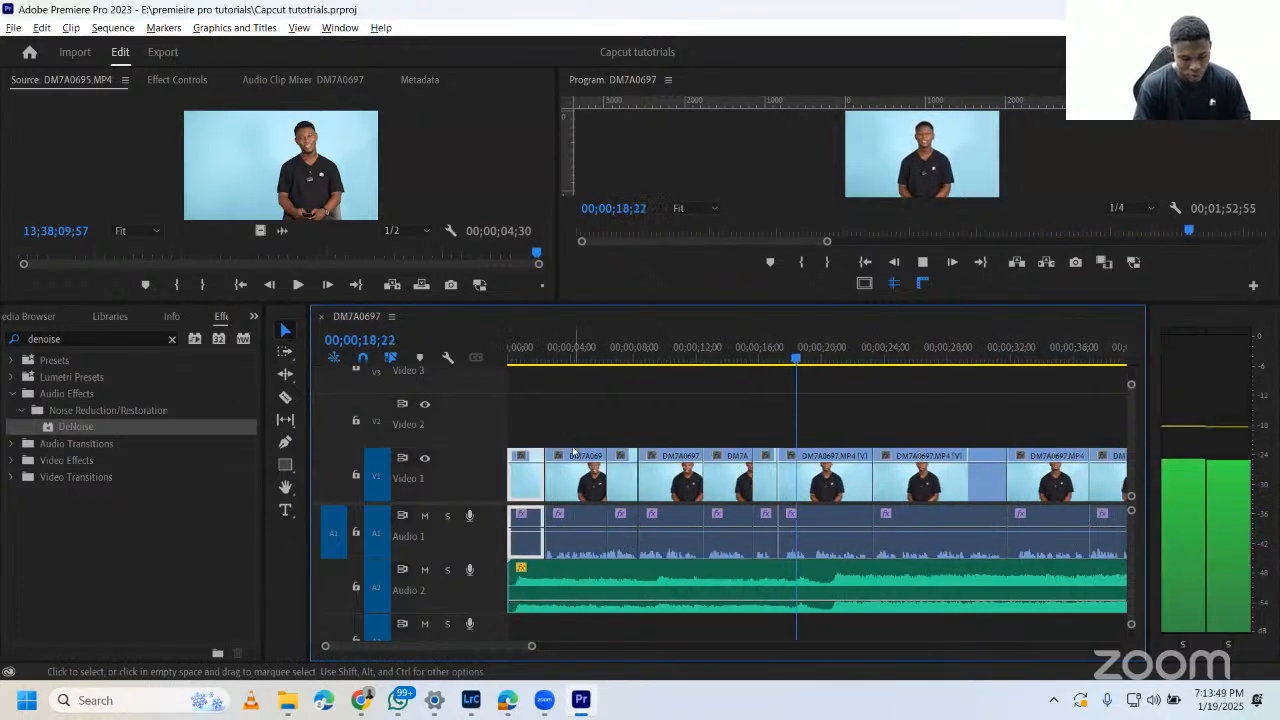
pyautogui.press('-')
pyautogui.press('-')
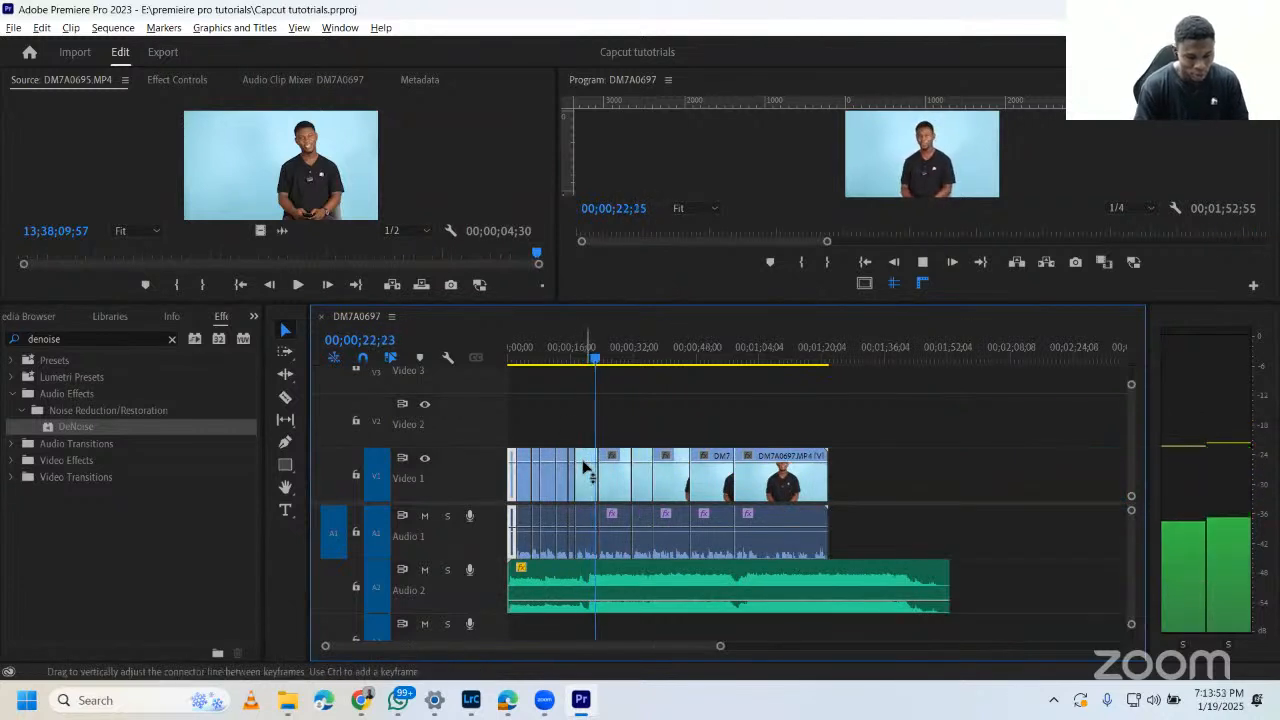
pyautogui.press('space')
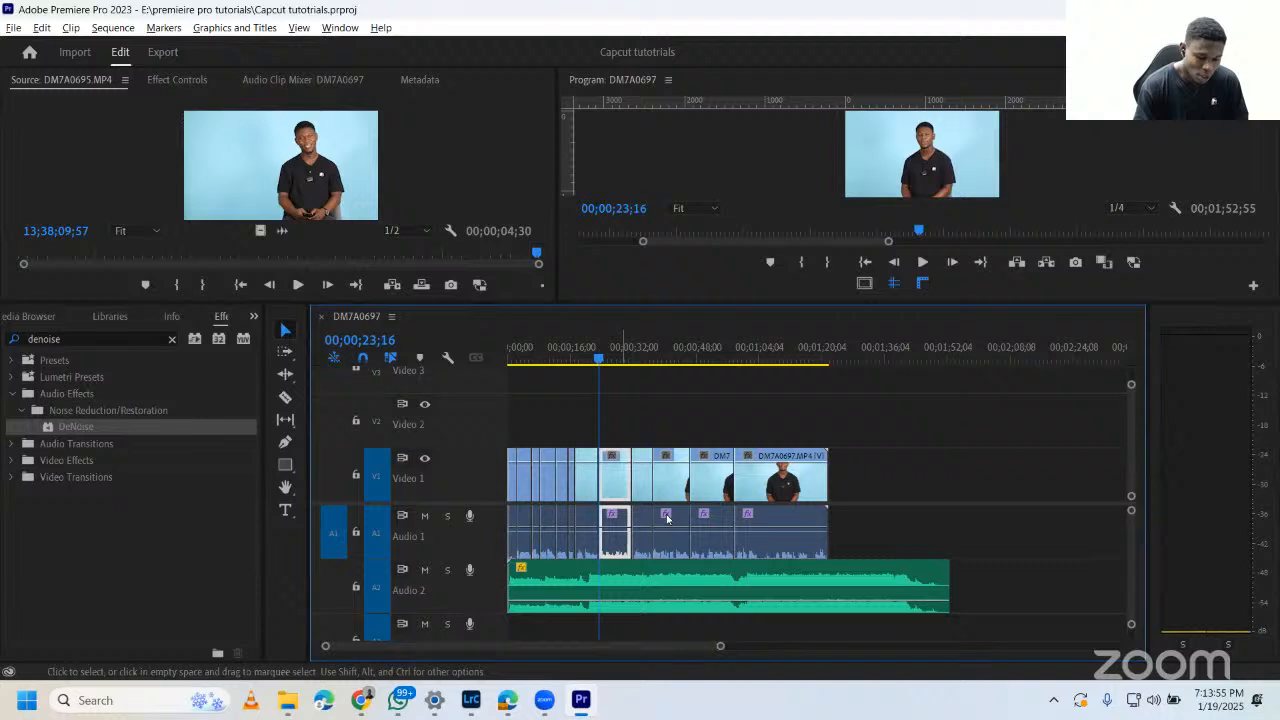
# Step: Play short stretches from 00;00;23;16 to about 00;00;27;29 to compare the voice and music on the audio meters
pyautogui.click(730, 442)
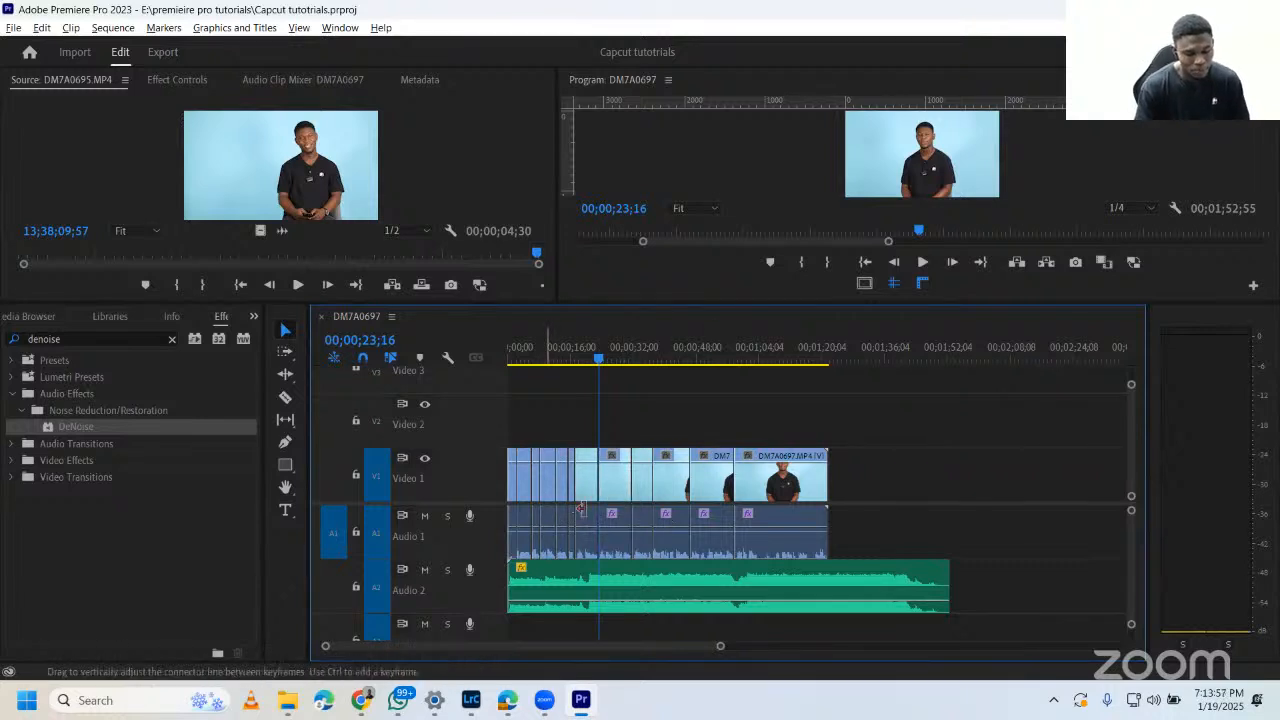
pyautogui.click(806, 576)
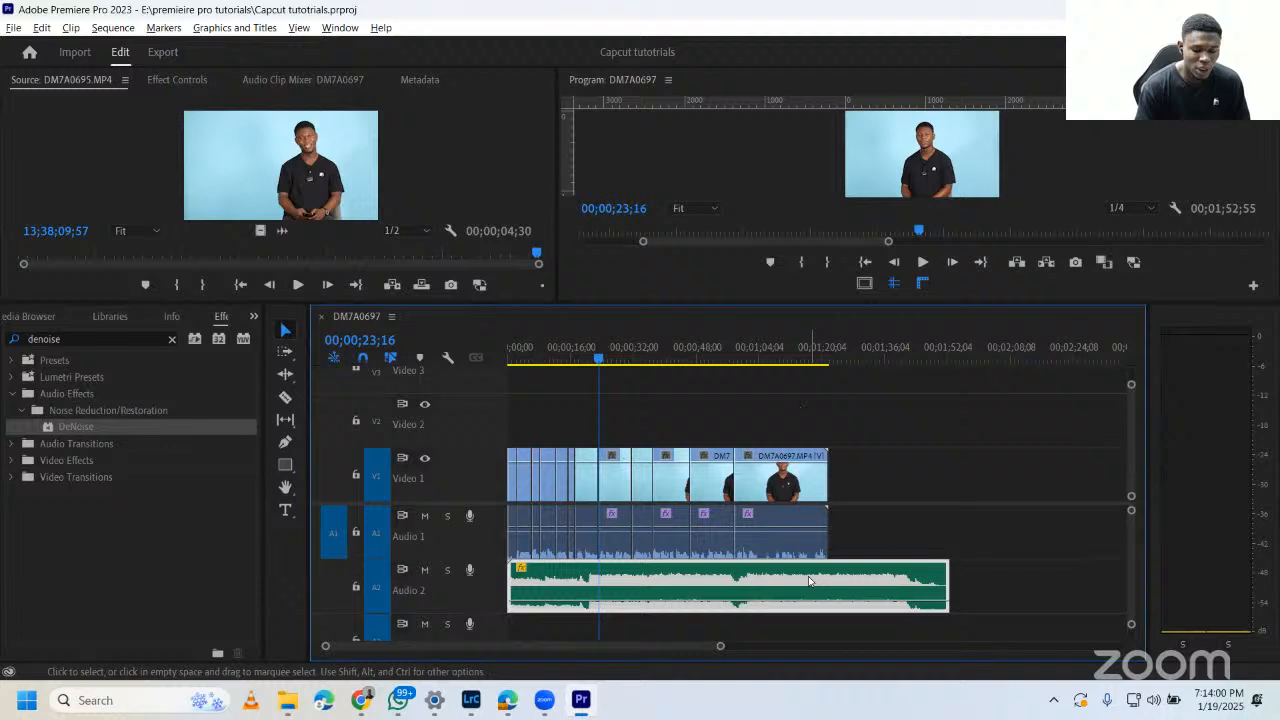
pyautogui.click(858, 537)
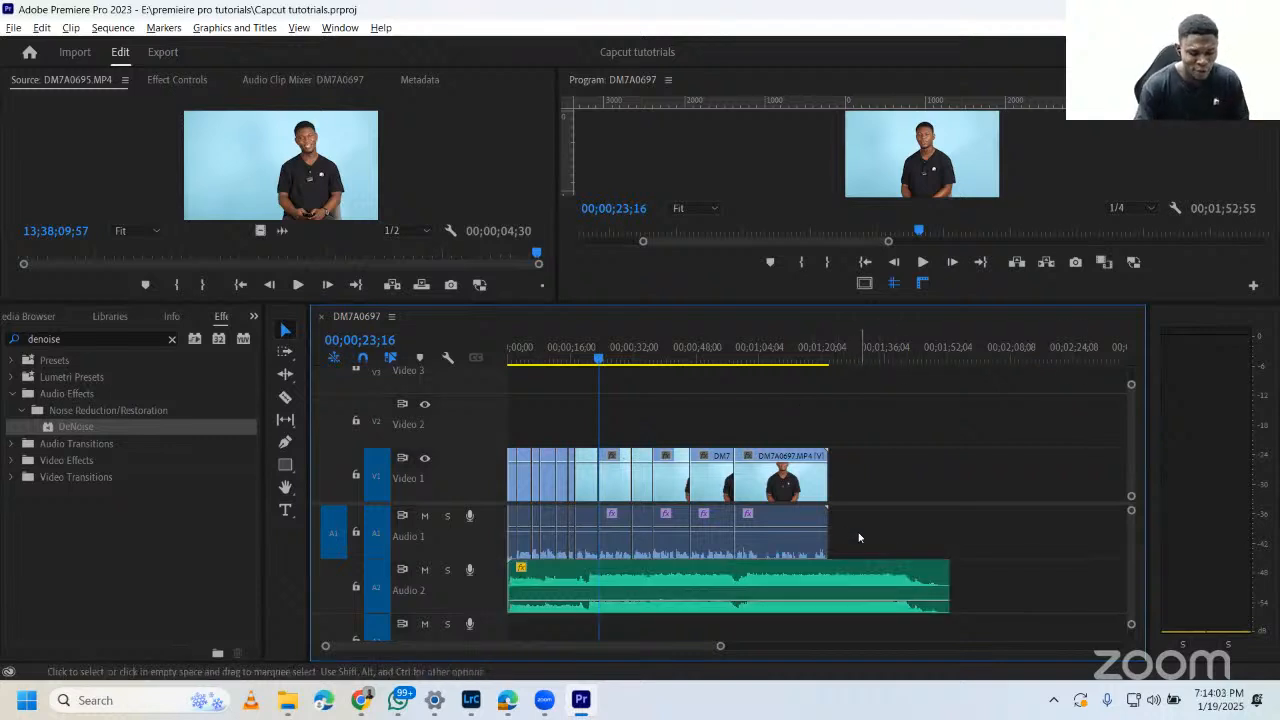
pyautogui.press('space')
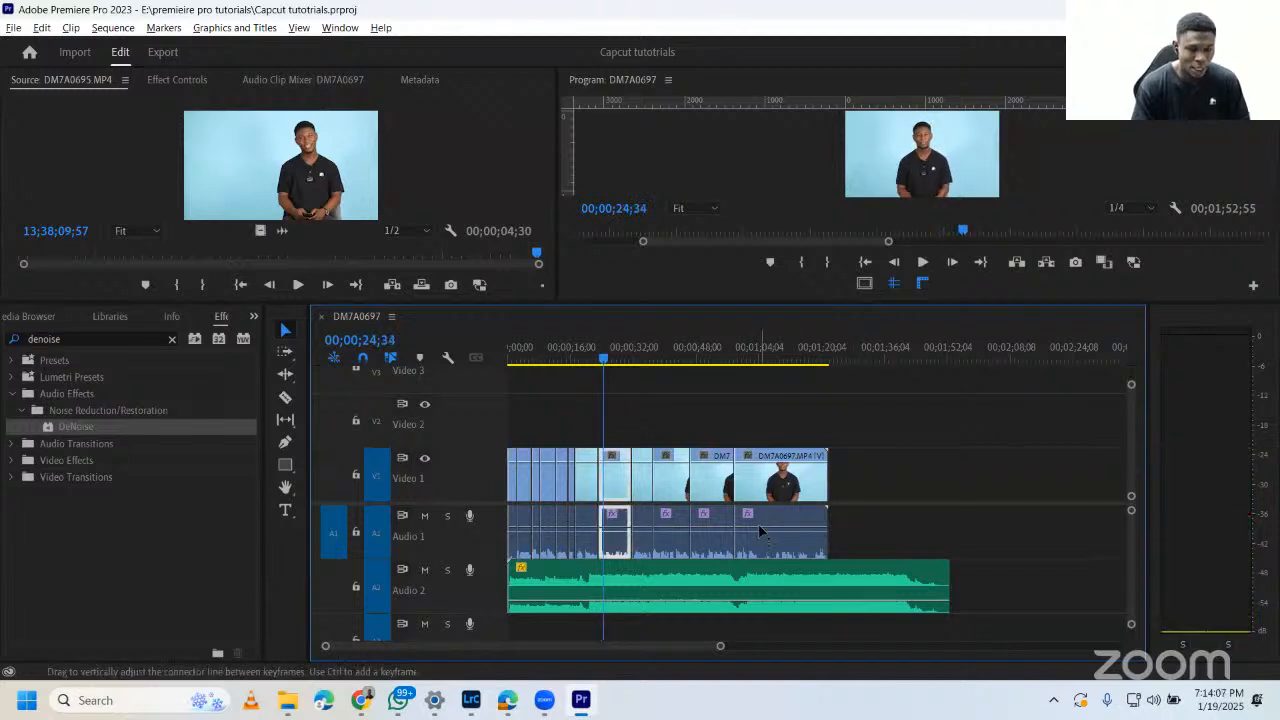
pyautogui.moveTo(759, 531)
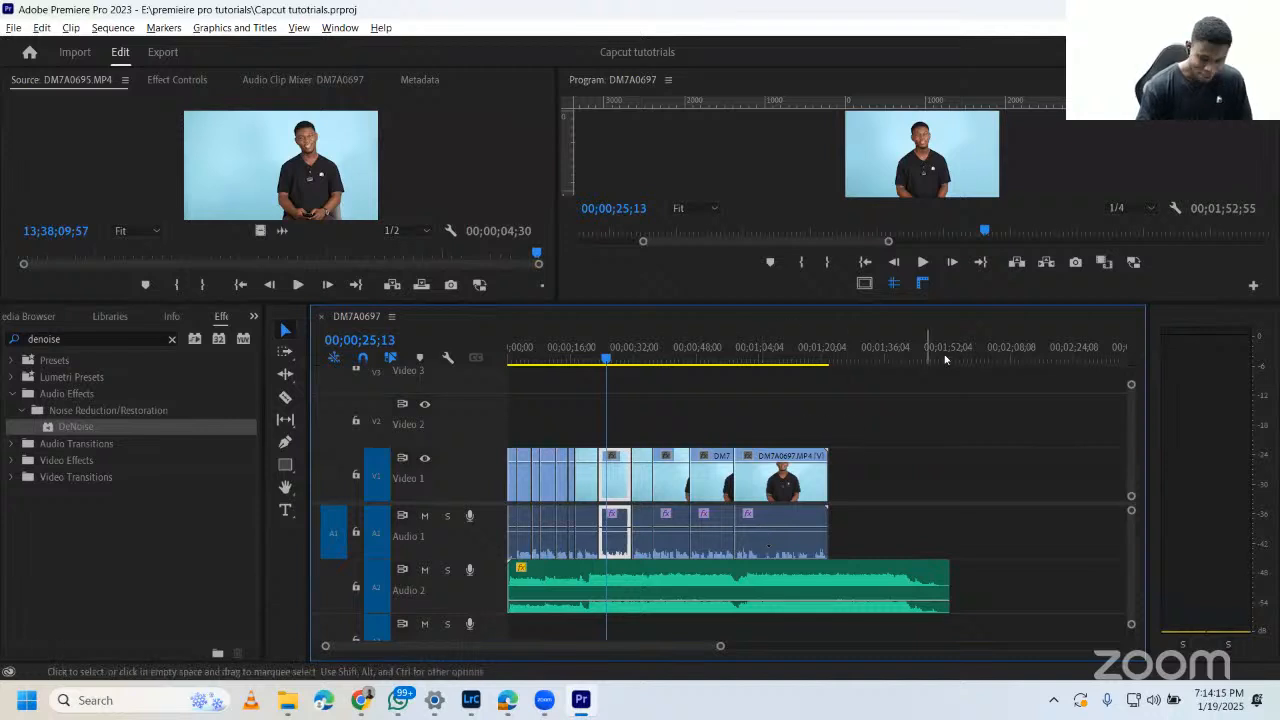
pyautogui.press('space')
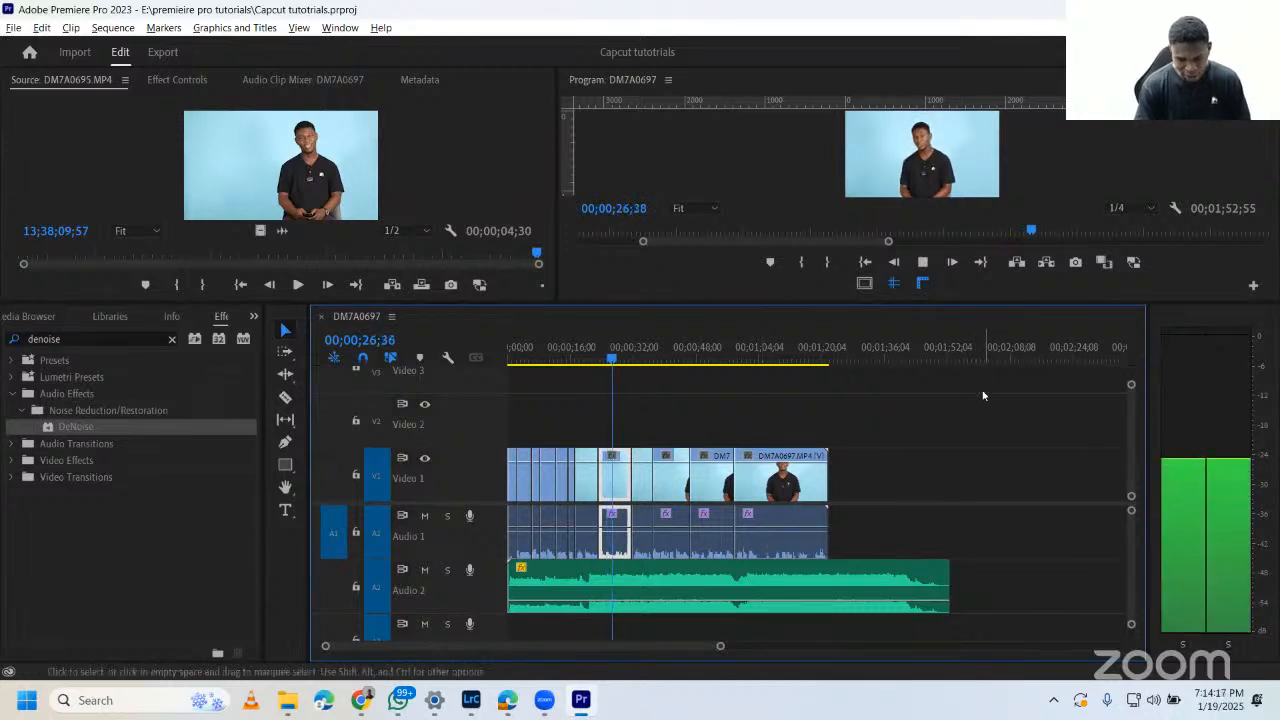
pyautogui.press('space')
pyautogui.press('space')
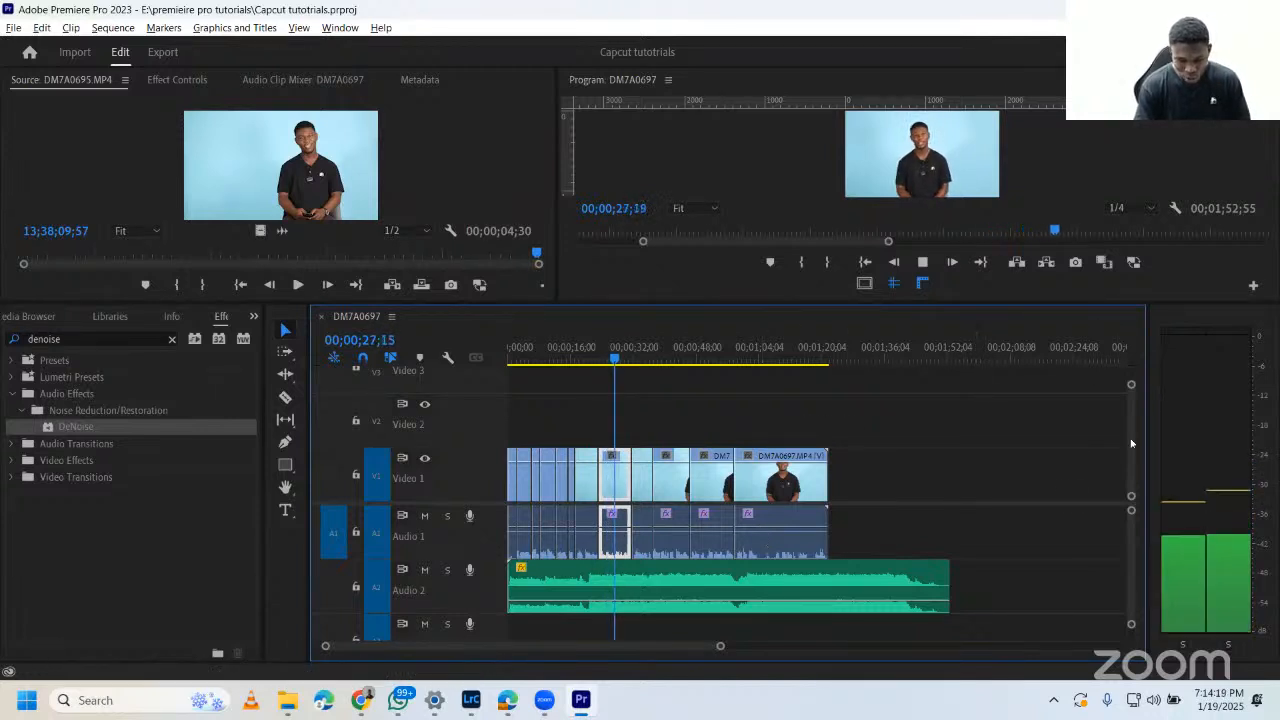
pyautogui.press('space')
# Step: Raise the Audio 2 music clip's audio gain and play it from 00;01;26;15, past the end of the video clips
pyautogui.click(870, 577)
pyautogui.rightClick(870, 580)
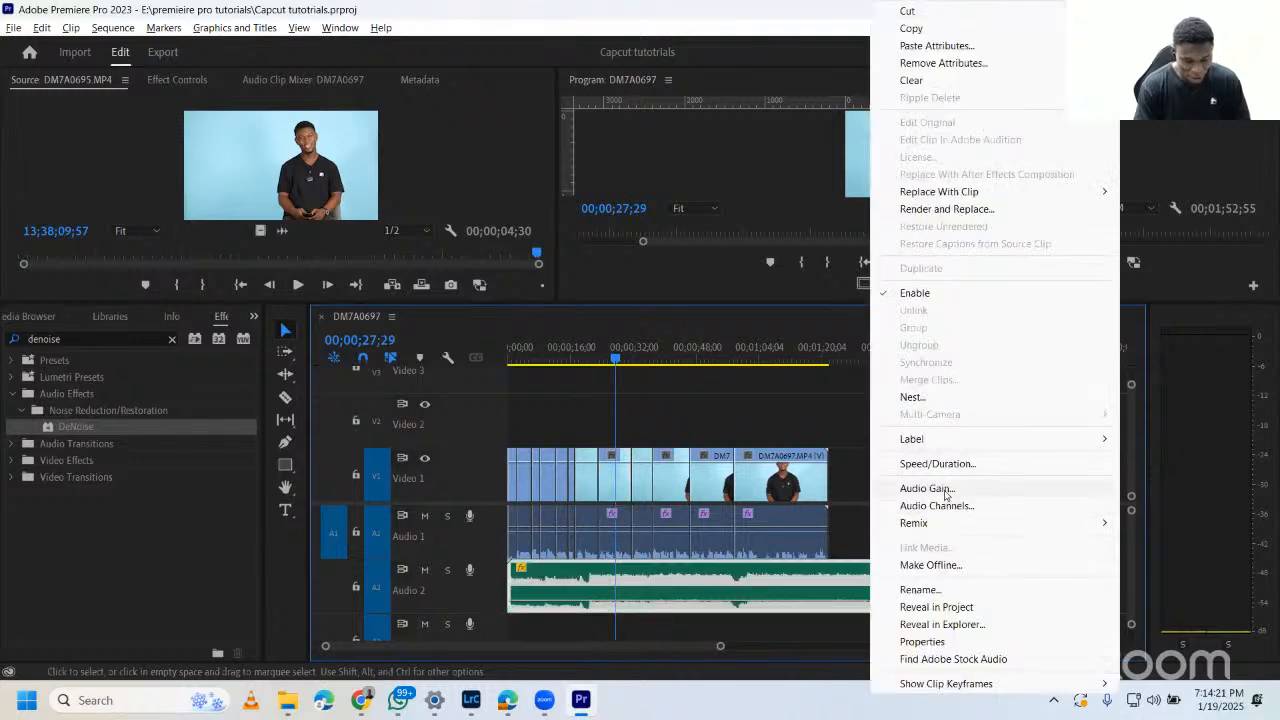
pyautogui.click(946, 489)
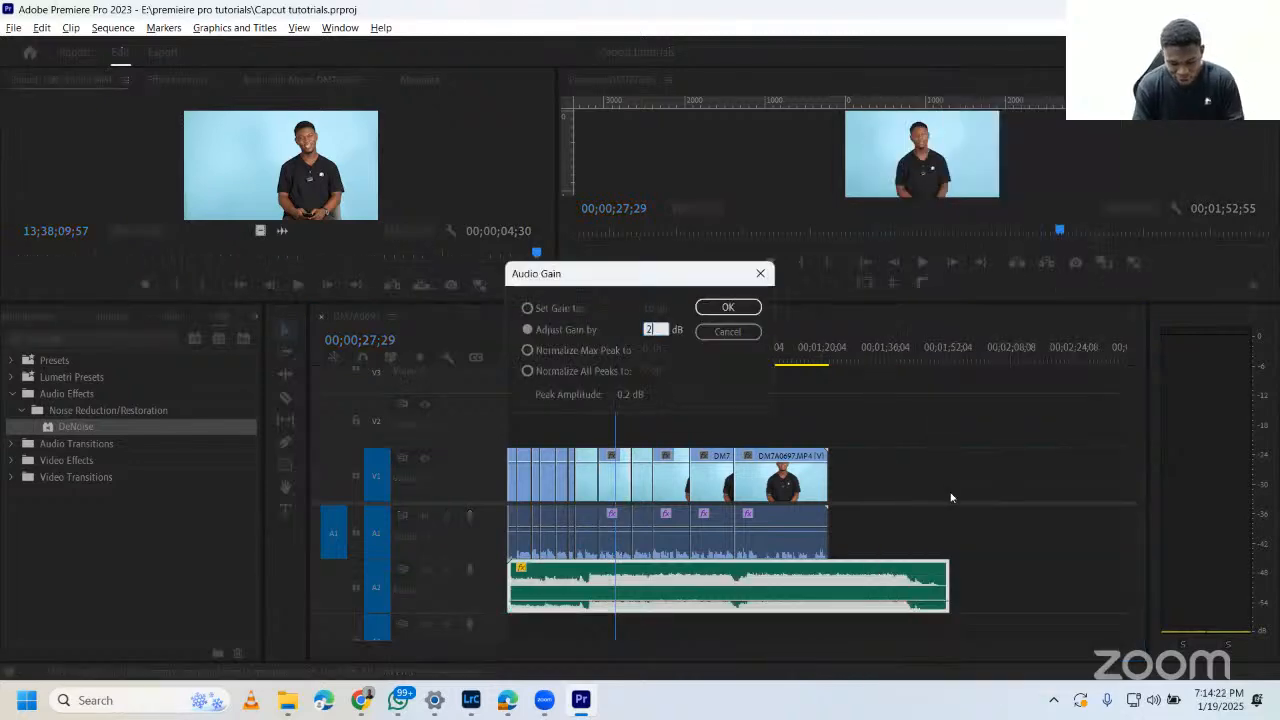
pyautogui.click(731, 306)
pyautogui.click(846, 352)
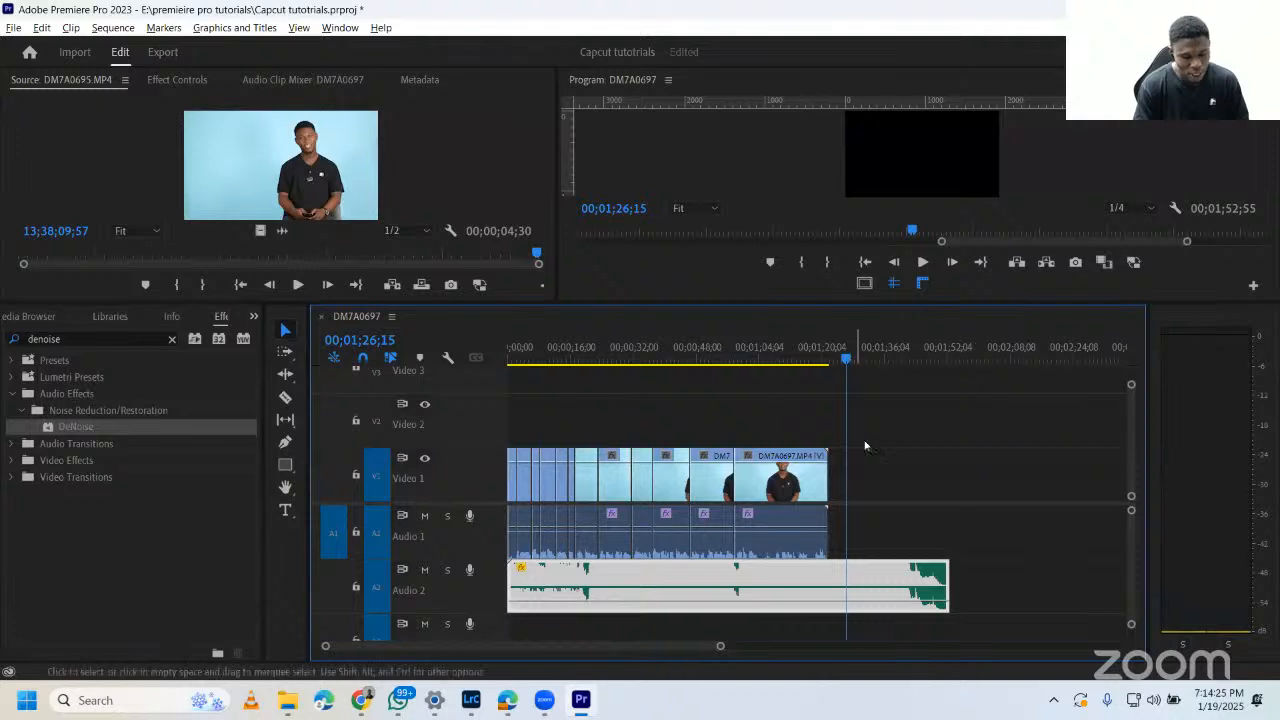
pyautogui.press('space')
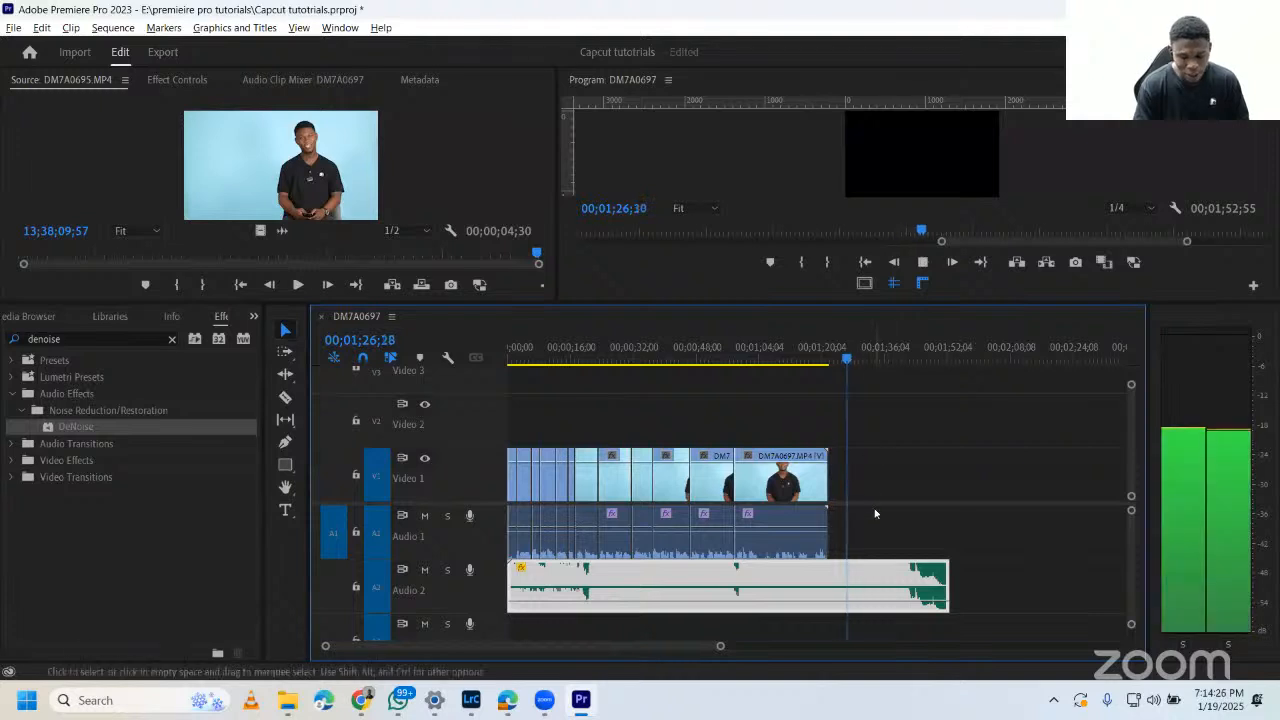
# Step: Increase the music clip's audio gain further and play a moment of it to demonstrate clipping on the meters
pyautogui.rightClick(880, 575)
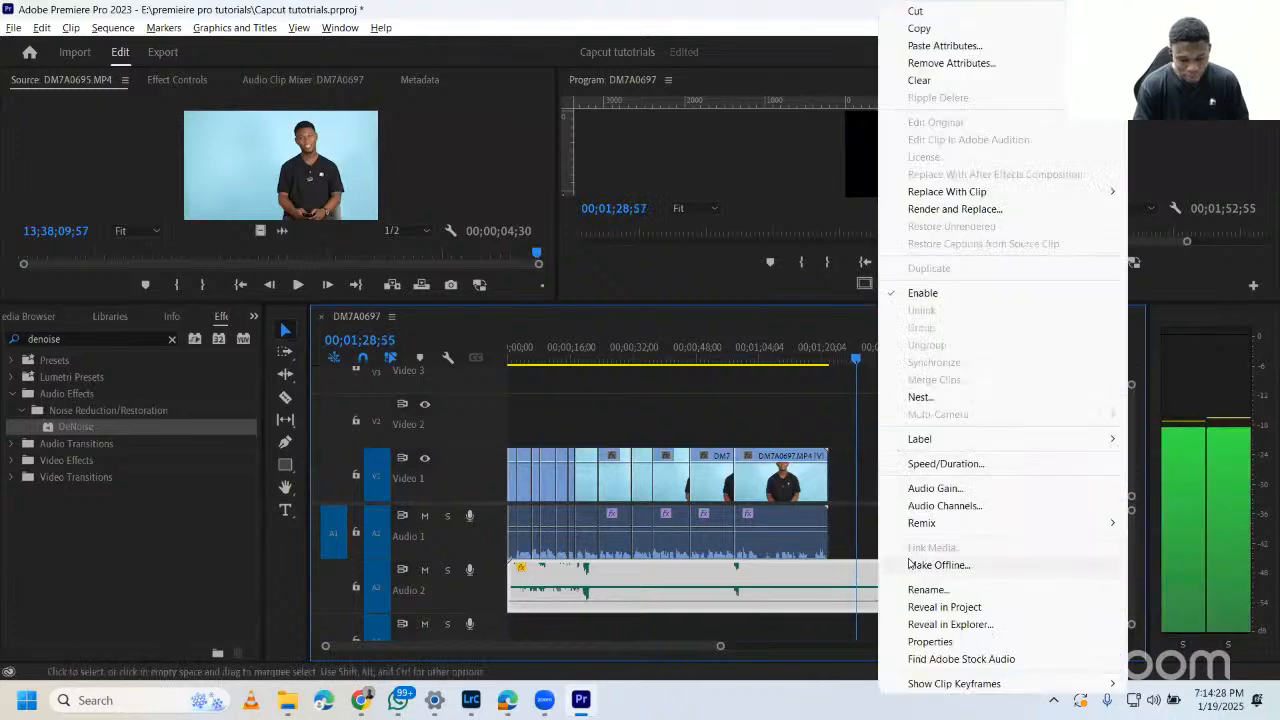
pyautogui.click(953, 497)
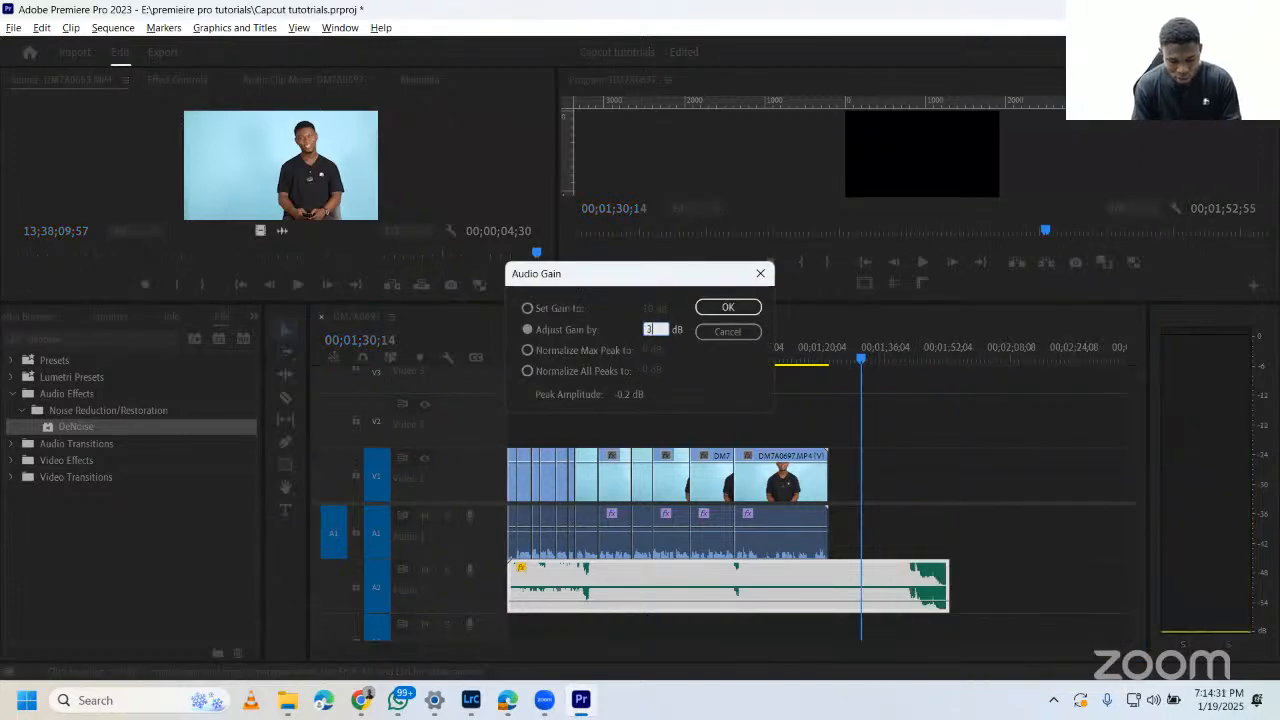
pyautogui.write('3')
pyautogui.click(740, 309)
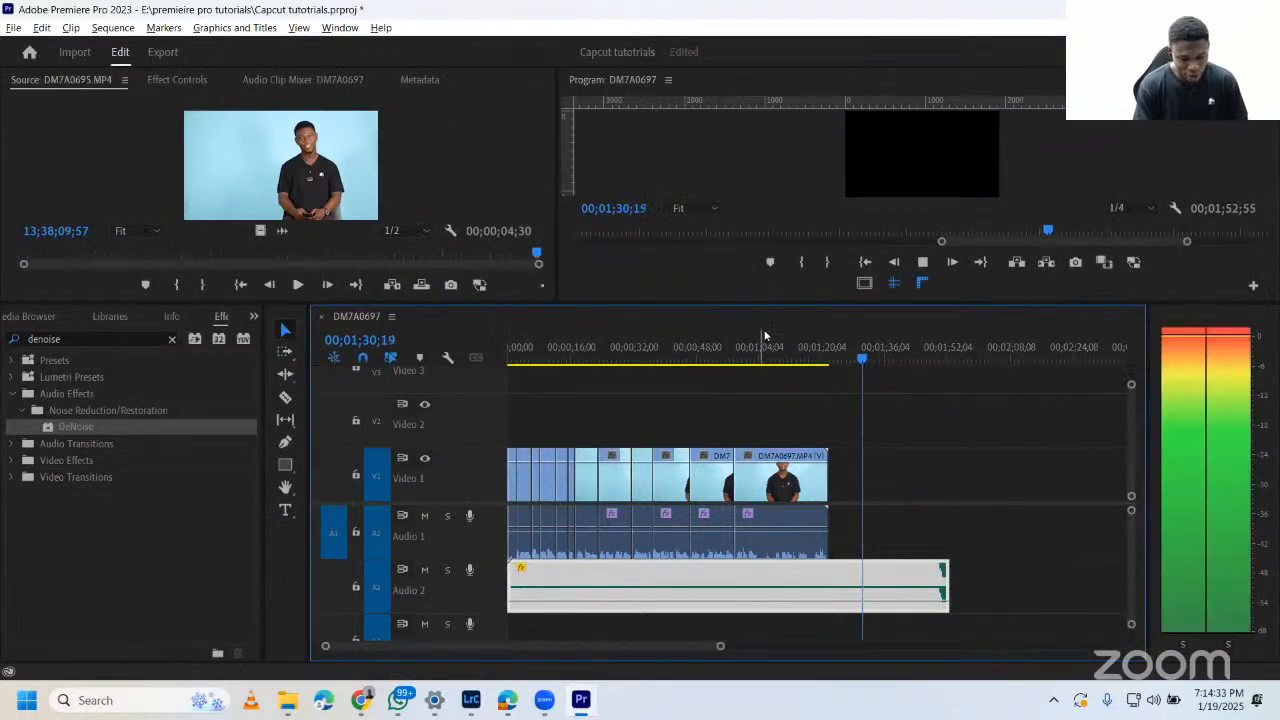
pyautogui.press('space')
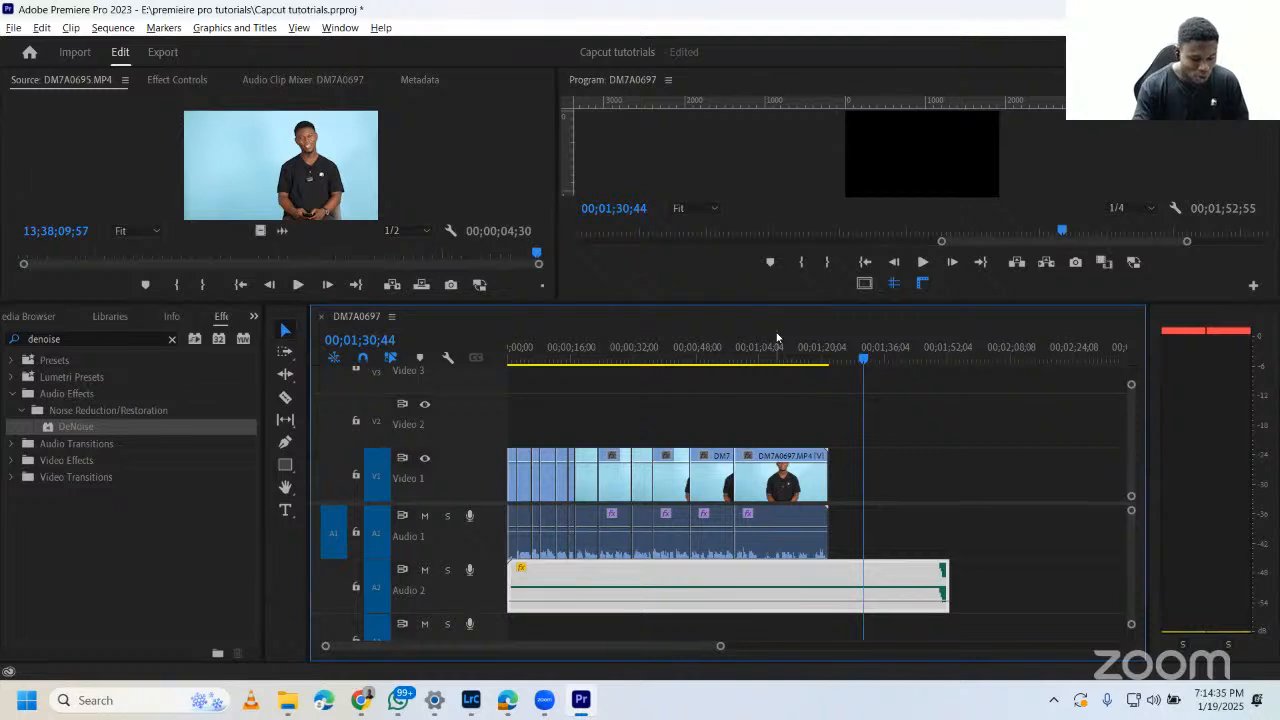
# Step: Apply a negative gain adjustment to the overdriven music clip and play it to check the meter peaks
pyautogui.rightClick(872, 588)
pyautogui.click(929, 489)
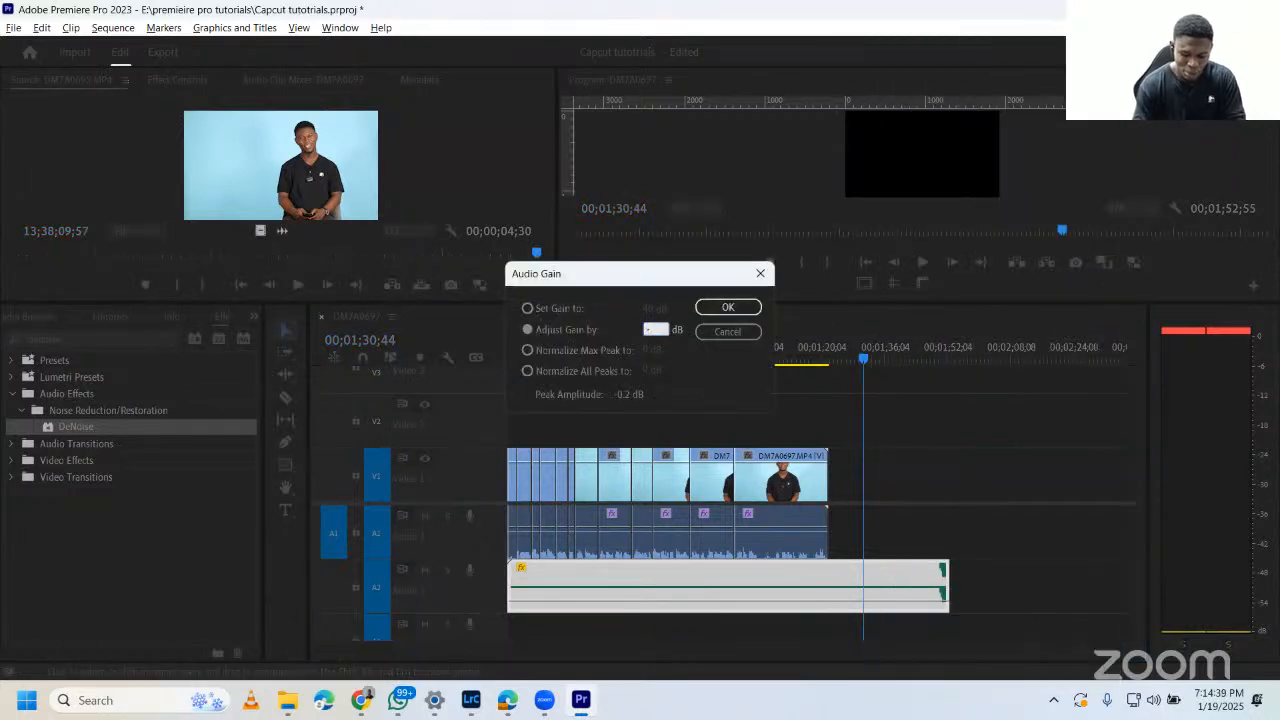
pyautogui.click(728, 307)
pyautogui.press('space')
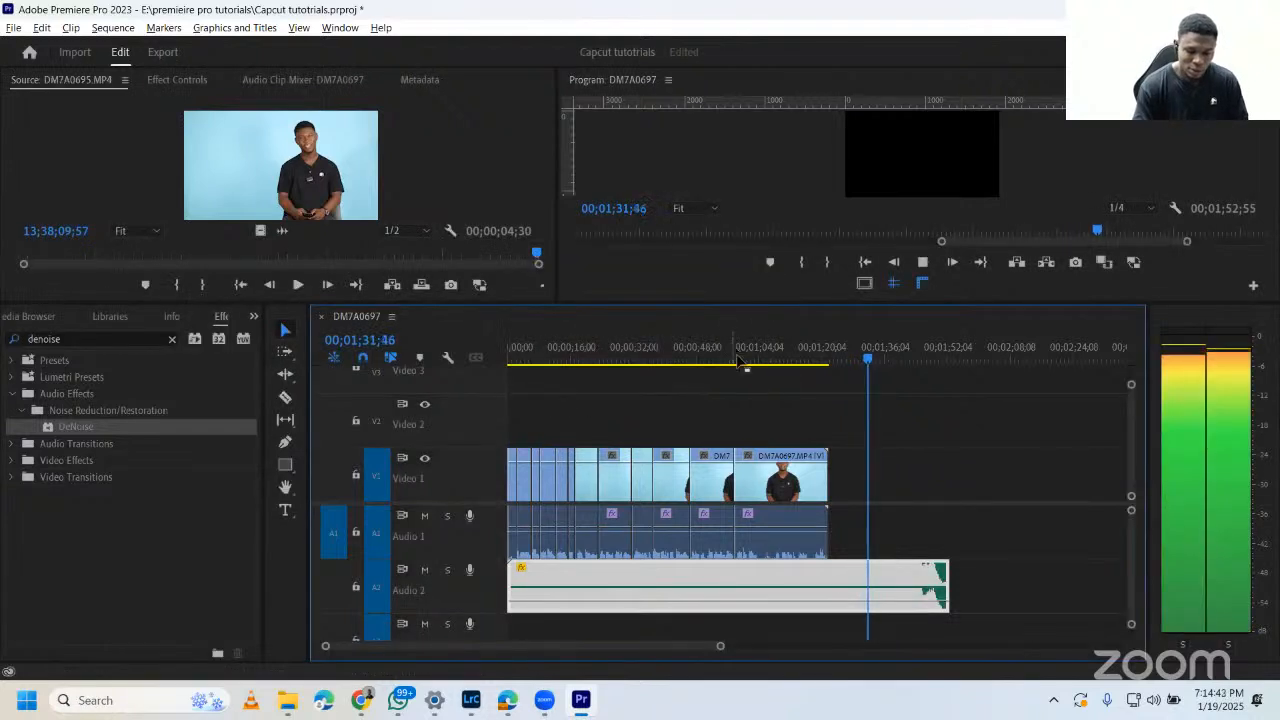
pyautogui.press('space')
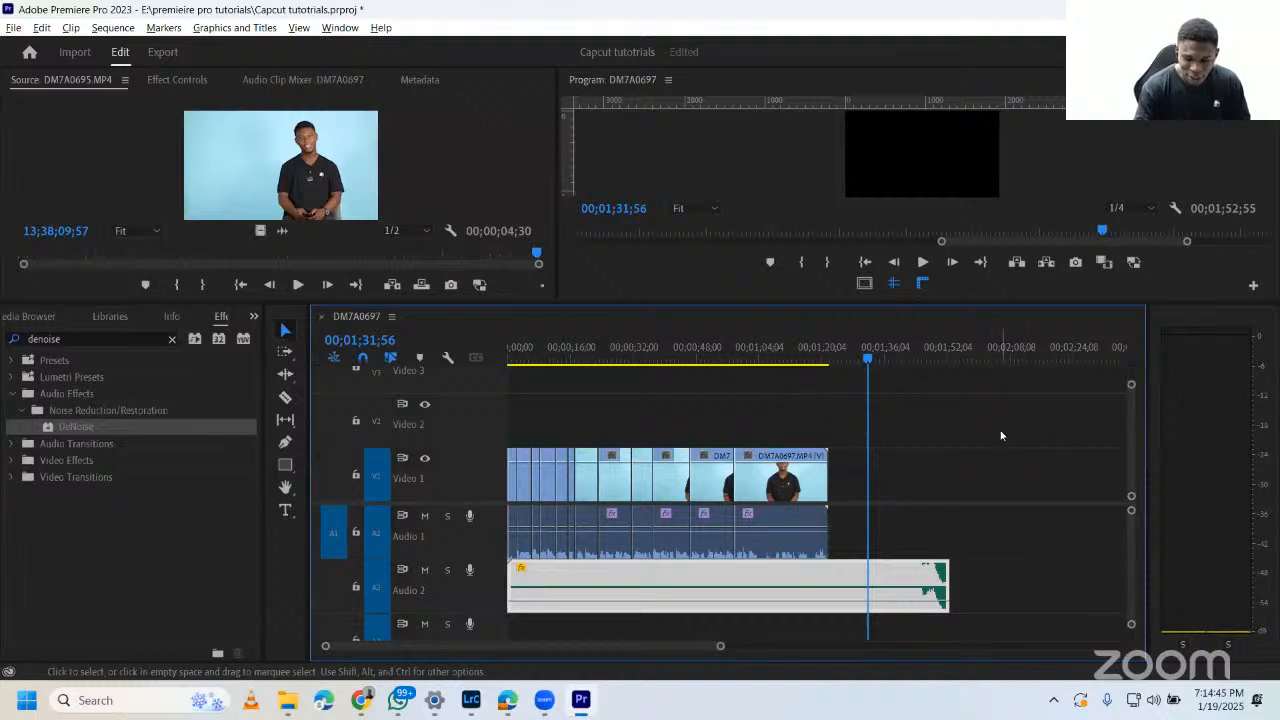
pyautogui.press('space')
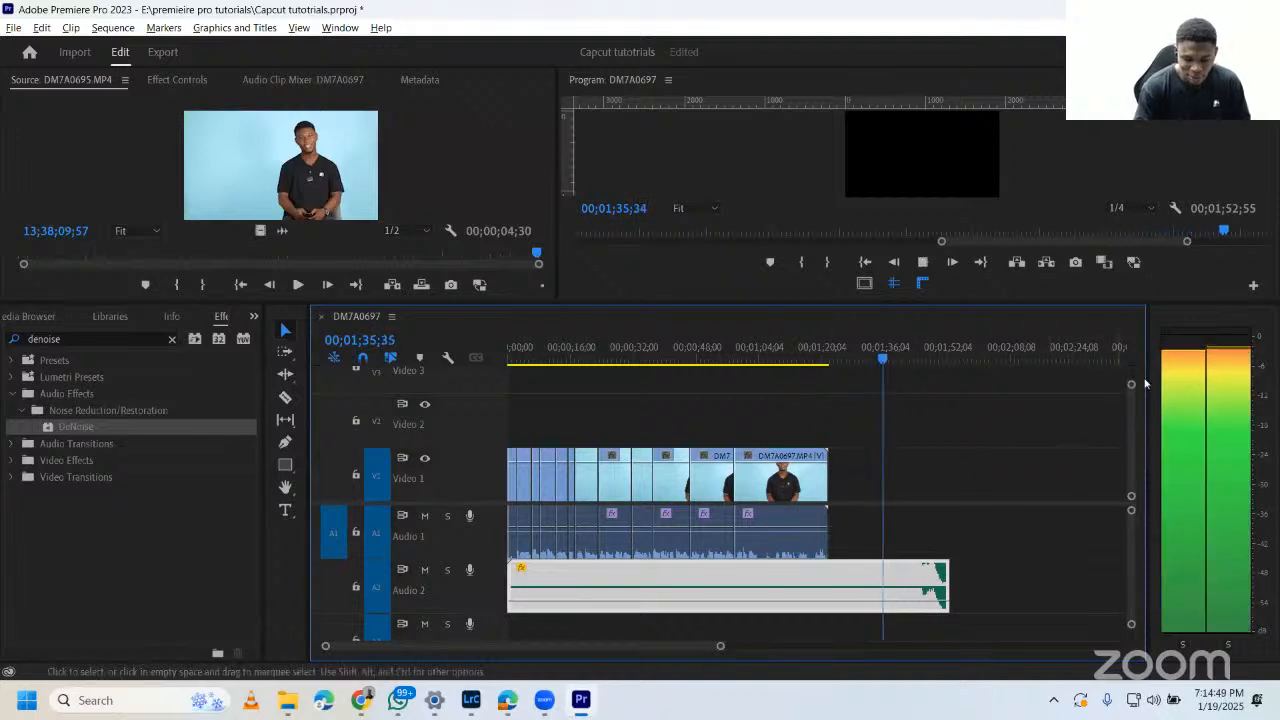
pyautogui.press('space')
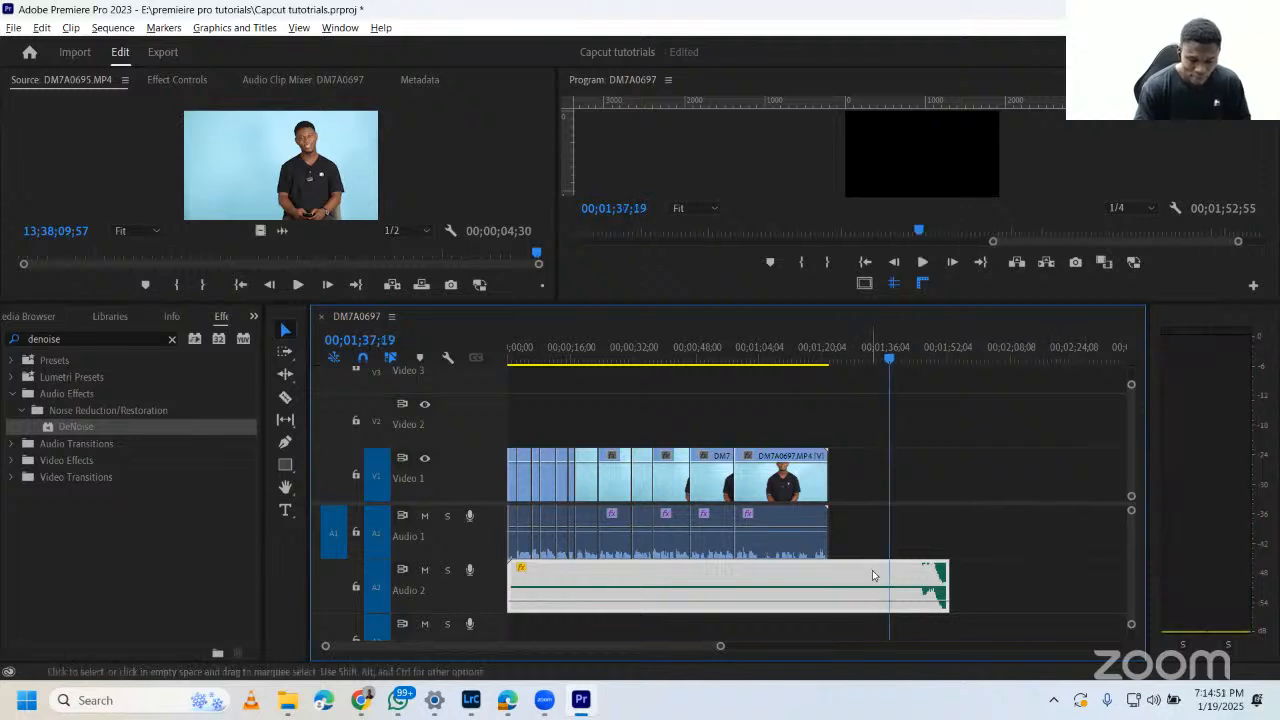
# Step: Mute the Audio 2 track for a brief playback and unmute it again
pyautogui.click(424, 569)
pyautogui.press('space')
pyautogui.press('space')
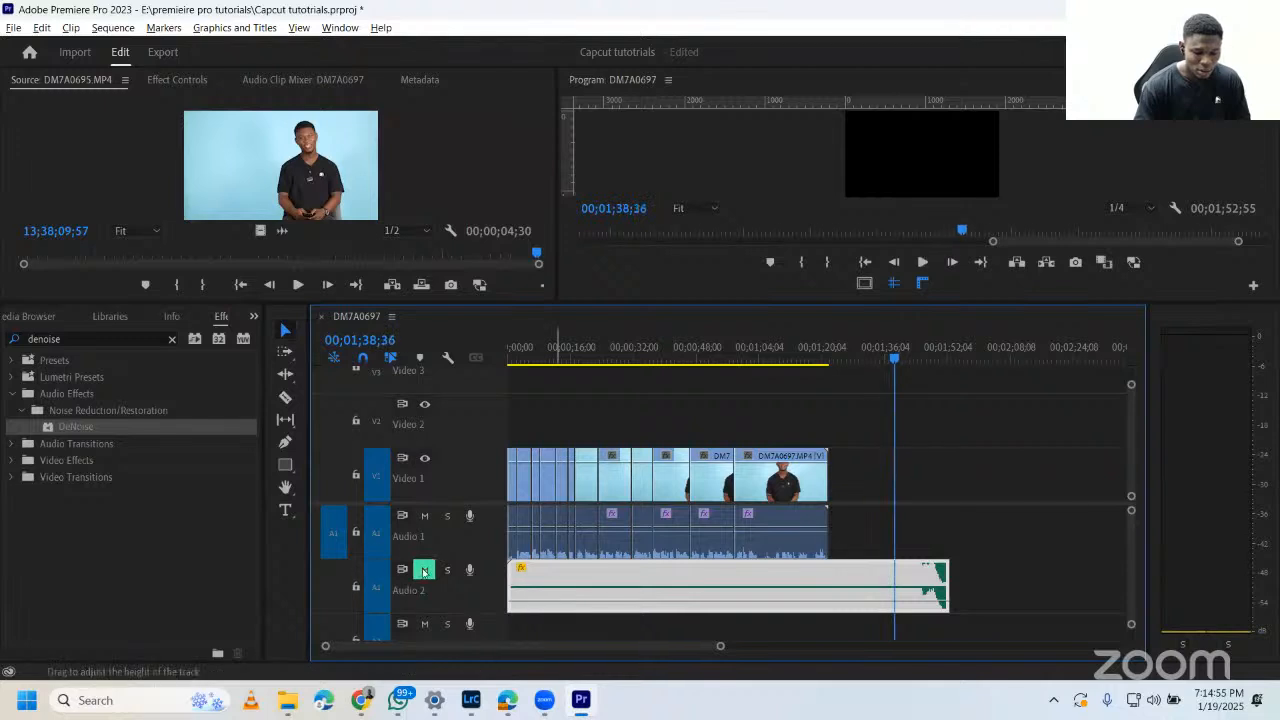
pyautogui.click(424, 569)
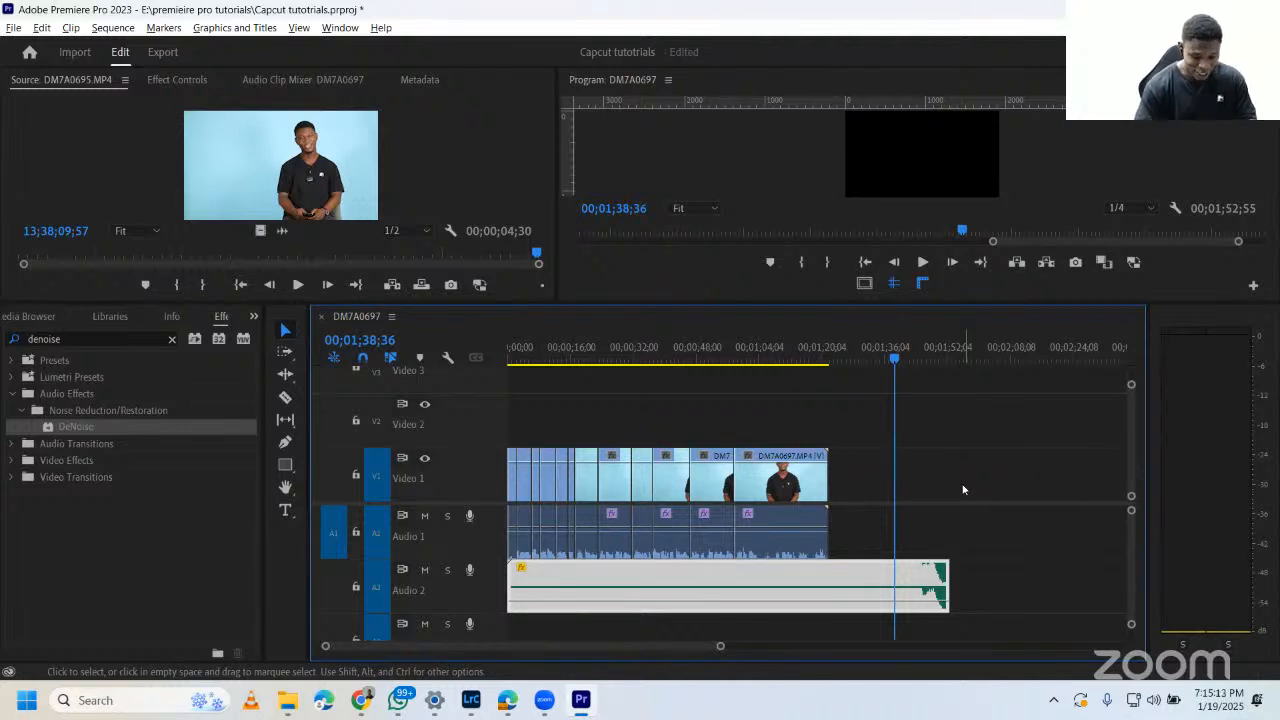
# Step: Play the music to its fading end and replay it from about 00;01;26 to check the levels
pyautogui.press('space')
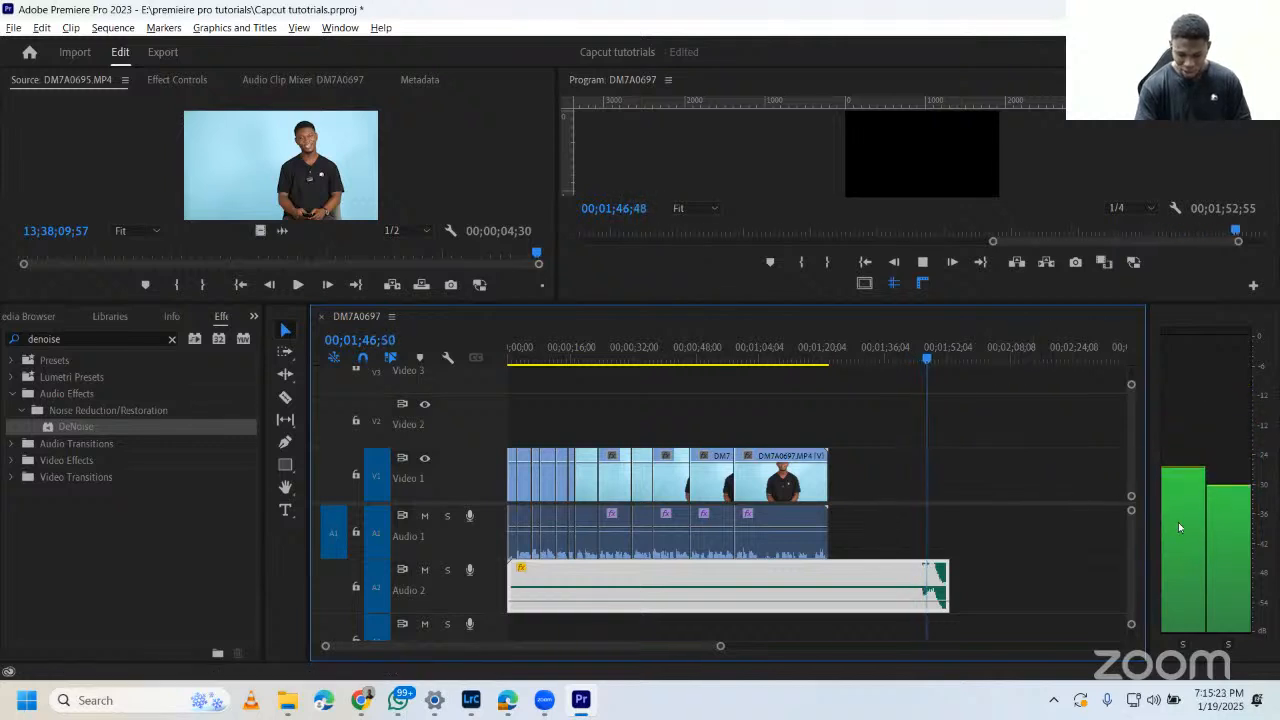
pyautogui.click(847, 352)
pyautogui.press('space')
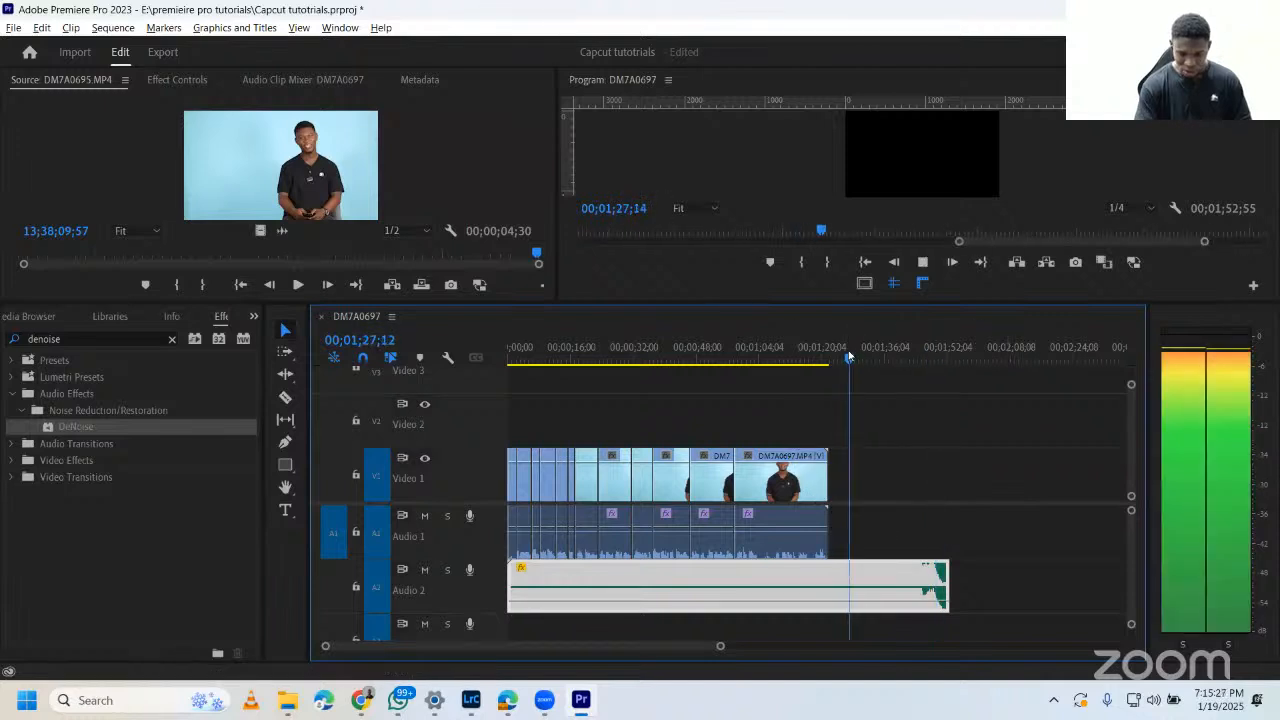
pyautogui.press('space')
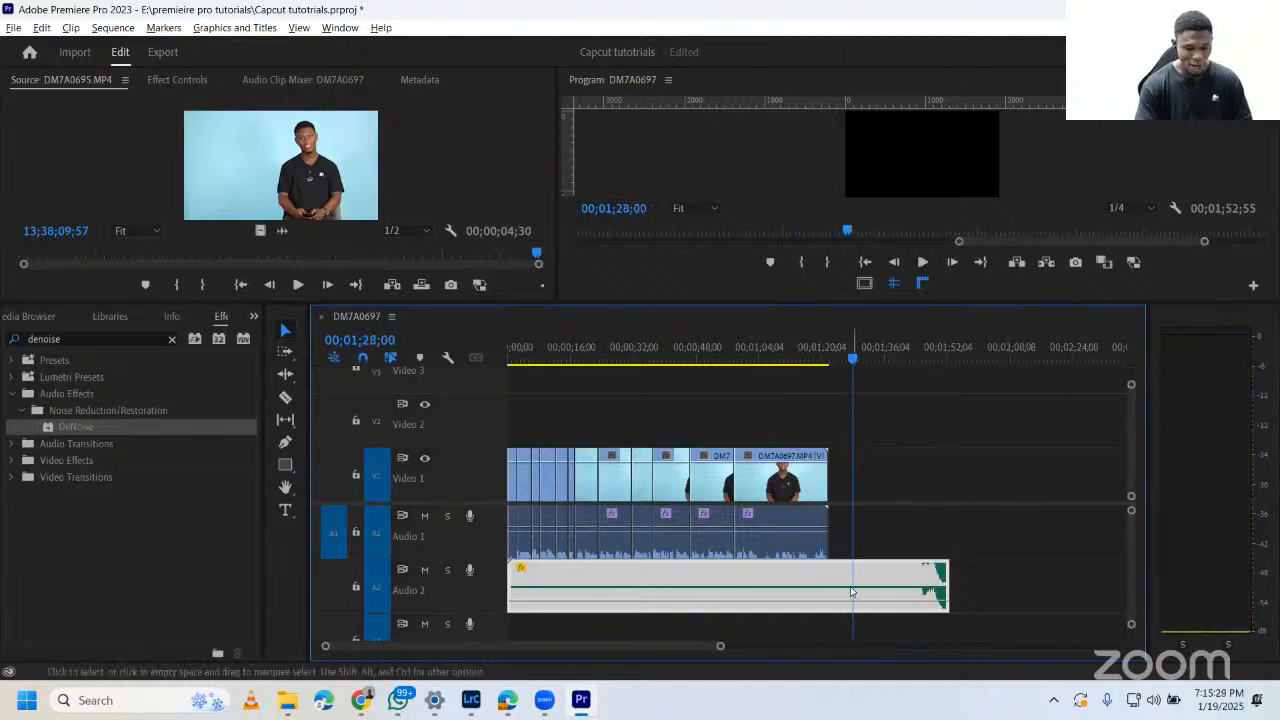
# Step: Adjust the Audio 2 music clip's gain by -7 dB and play from 00;01;28;00 to check its level
pyautogui.rightClick(851, 591)
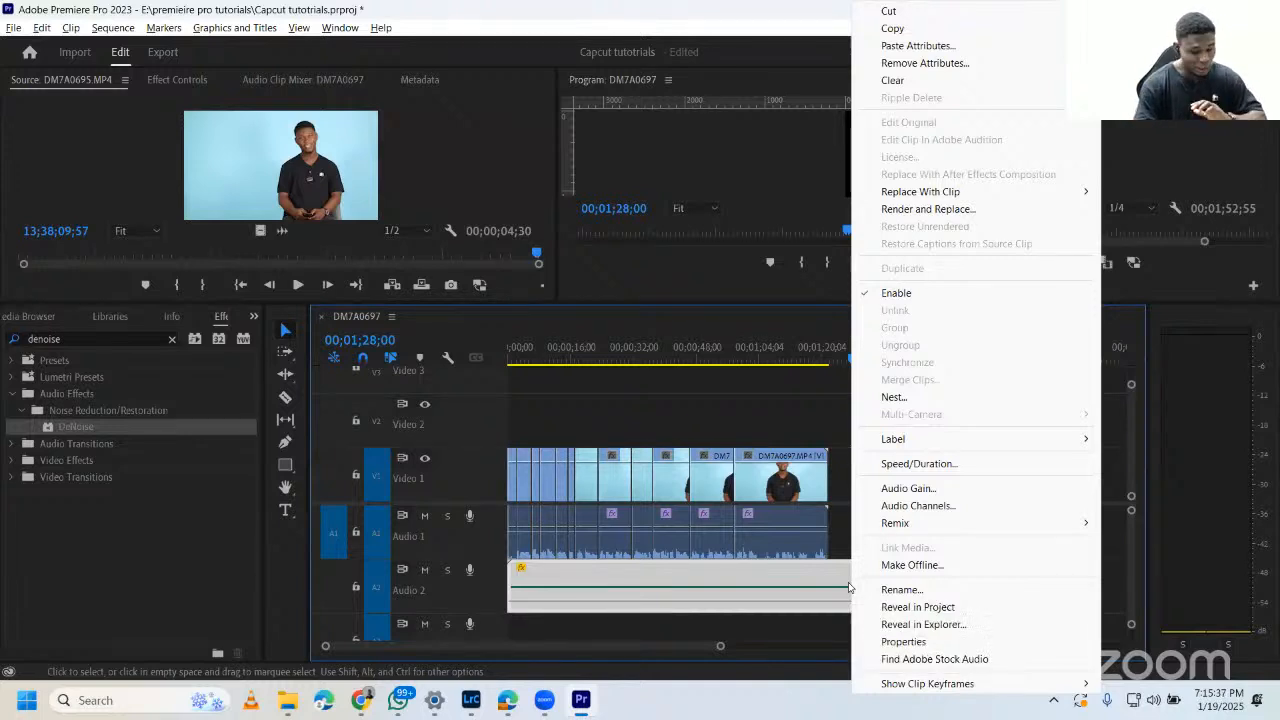
pyautogui.click(905, 487)
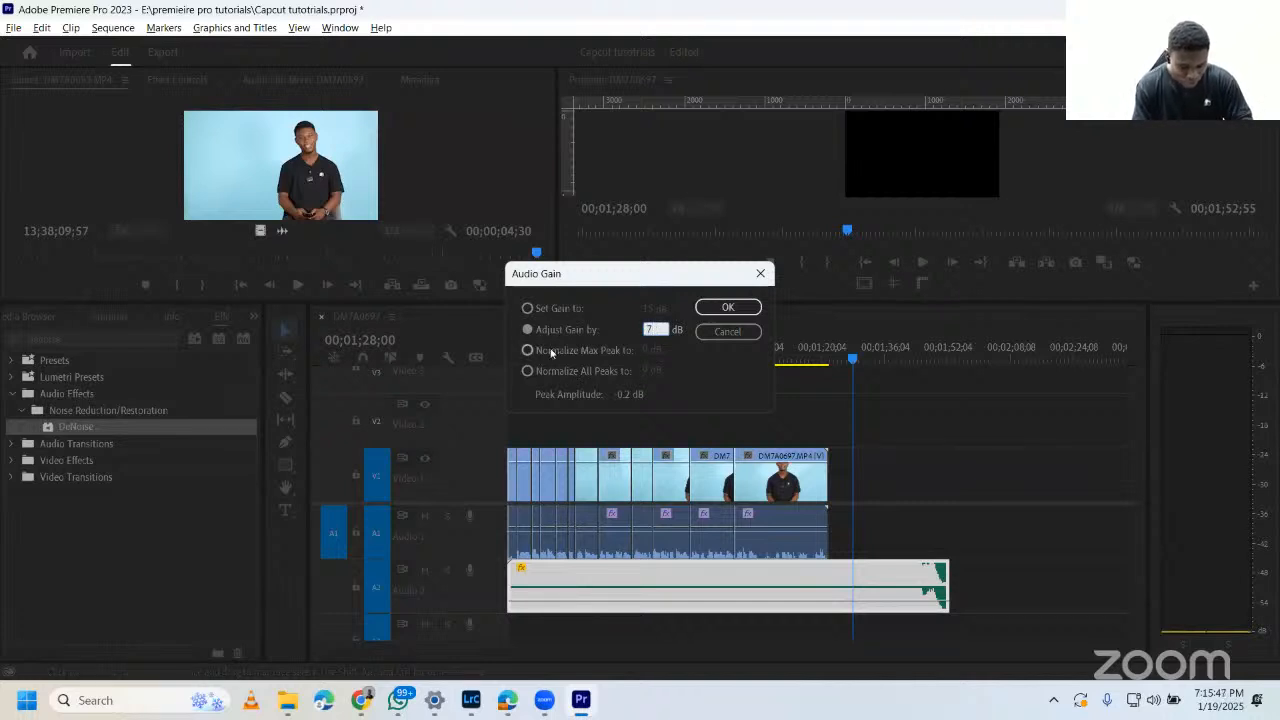
pyautogui.write('-7')
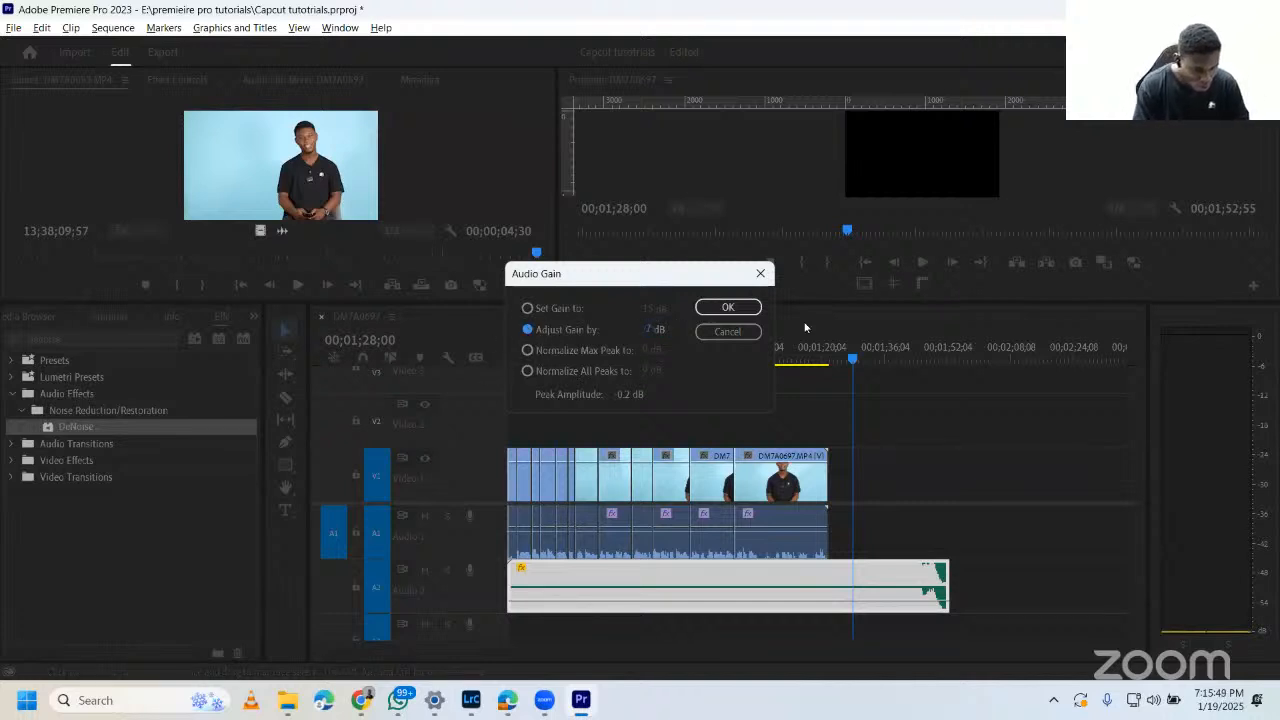
pyautogui.click(728, 307)
pyautogui.press('space')
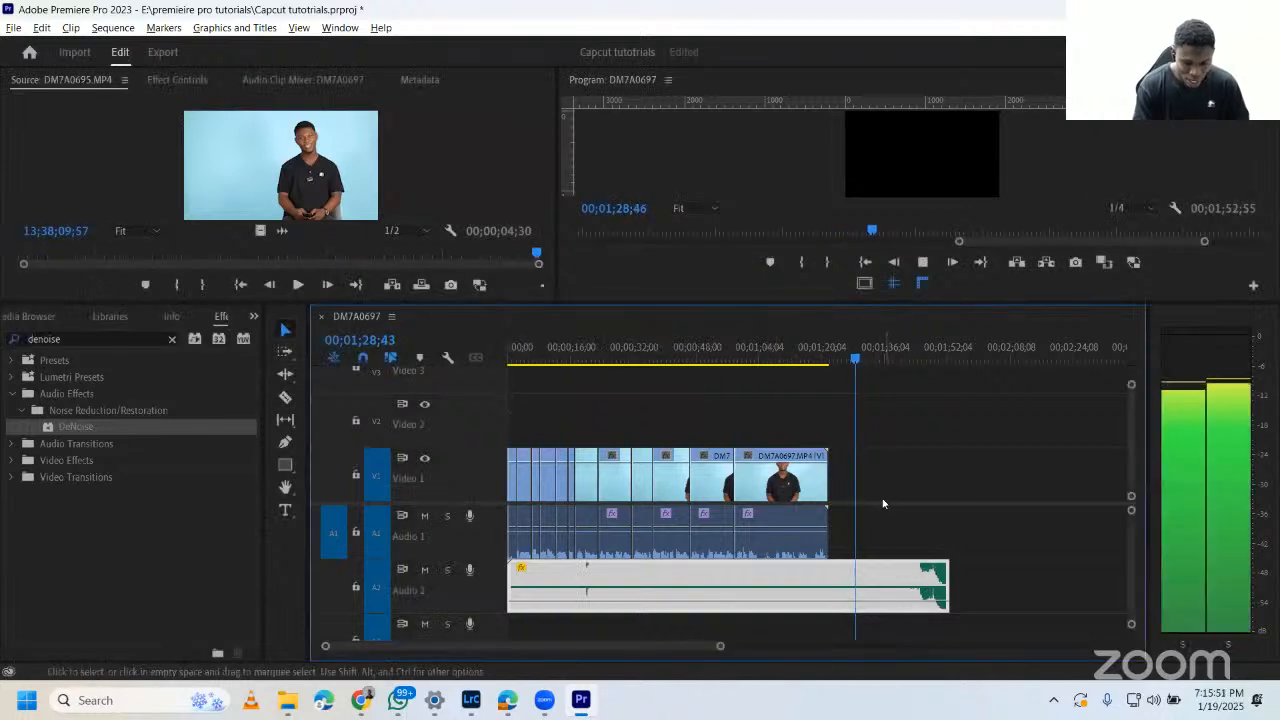
# Step: Stop playback, save the project, and adjust the Audio 2 music clip's gain by -25 dB
pyautogui.click(879, 524)
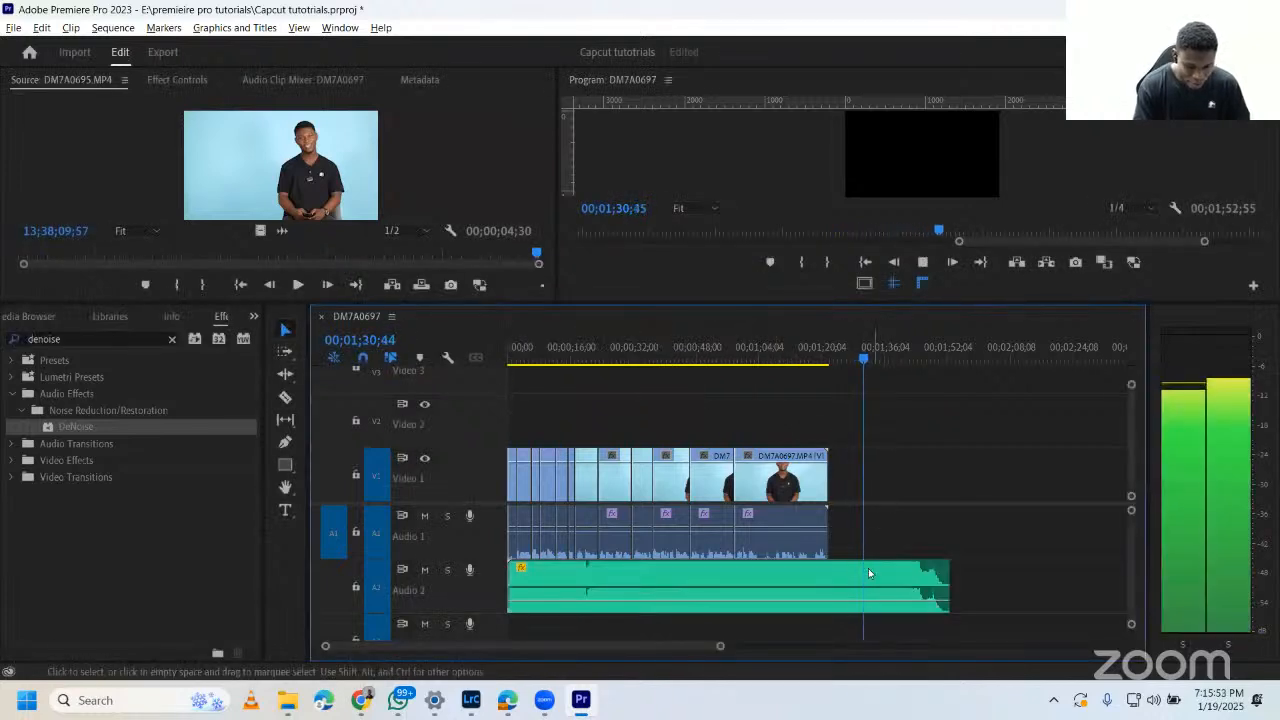
pyautogui.click(867, 576)
pyautogui.press('space')
pyautogui.hotkey('ctrl', 's')
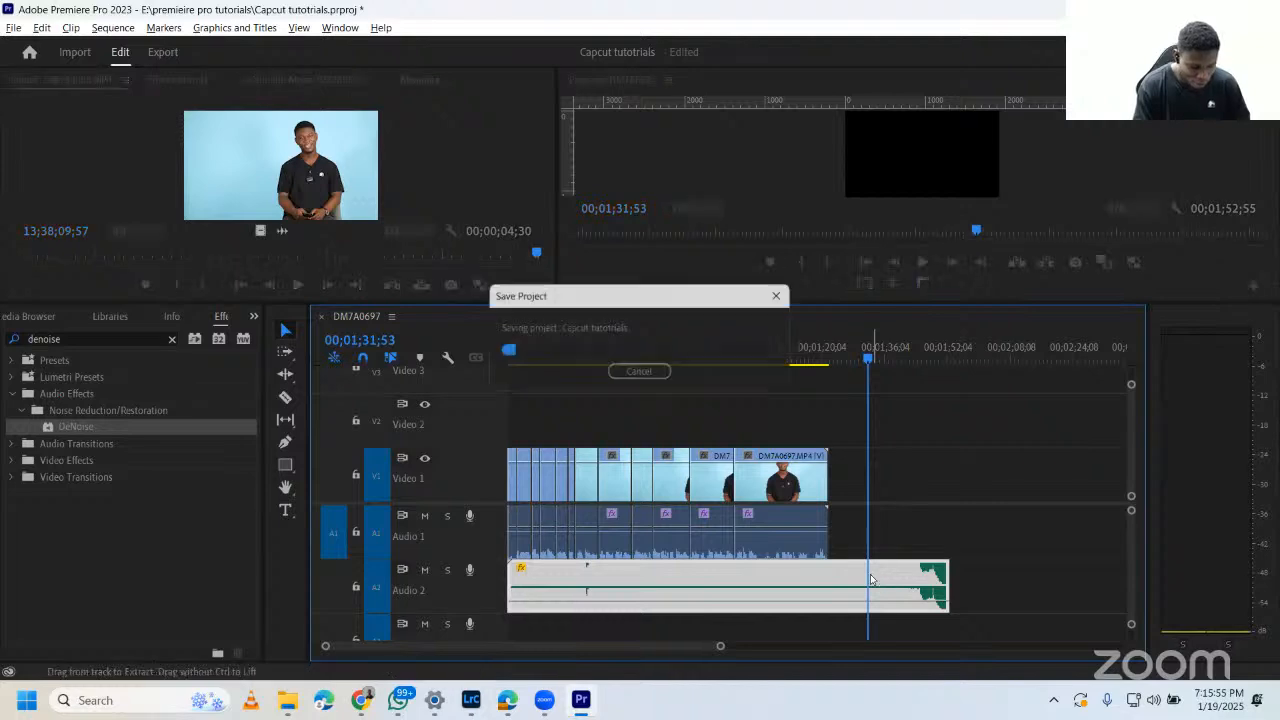
pyautogui.rightClick(870, 579)
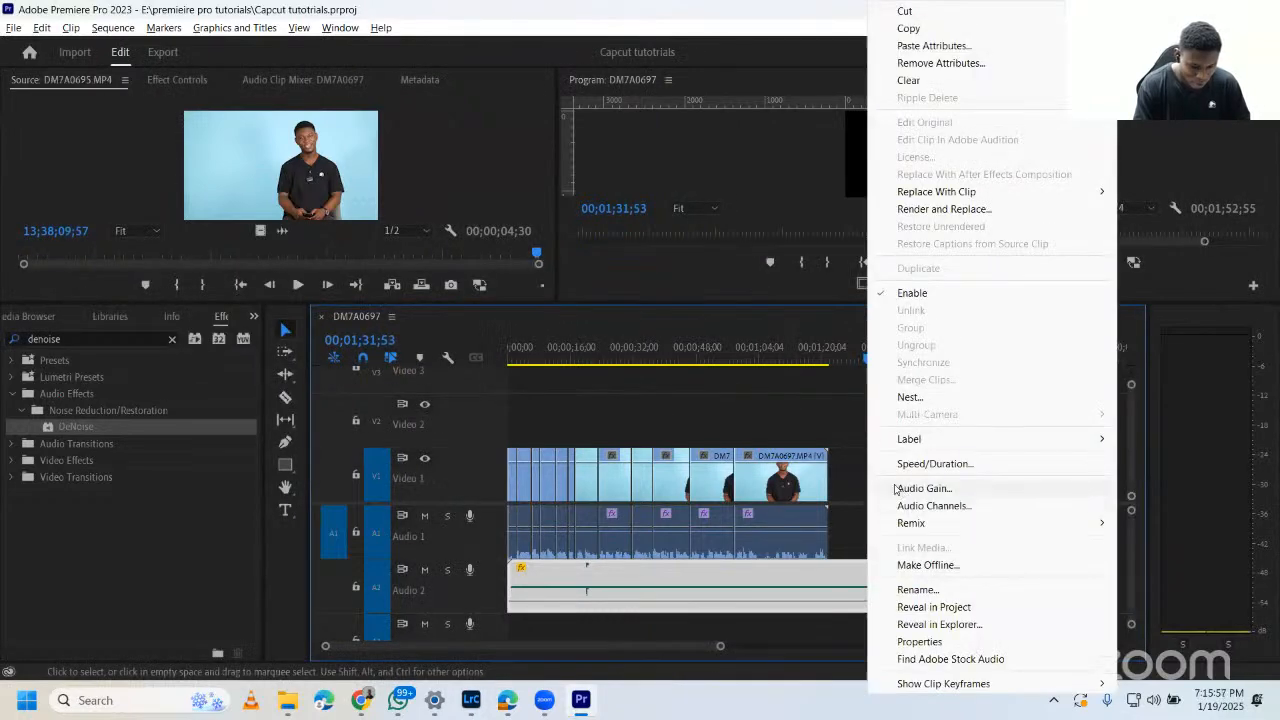
pyautogui.click(920, 488)
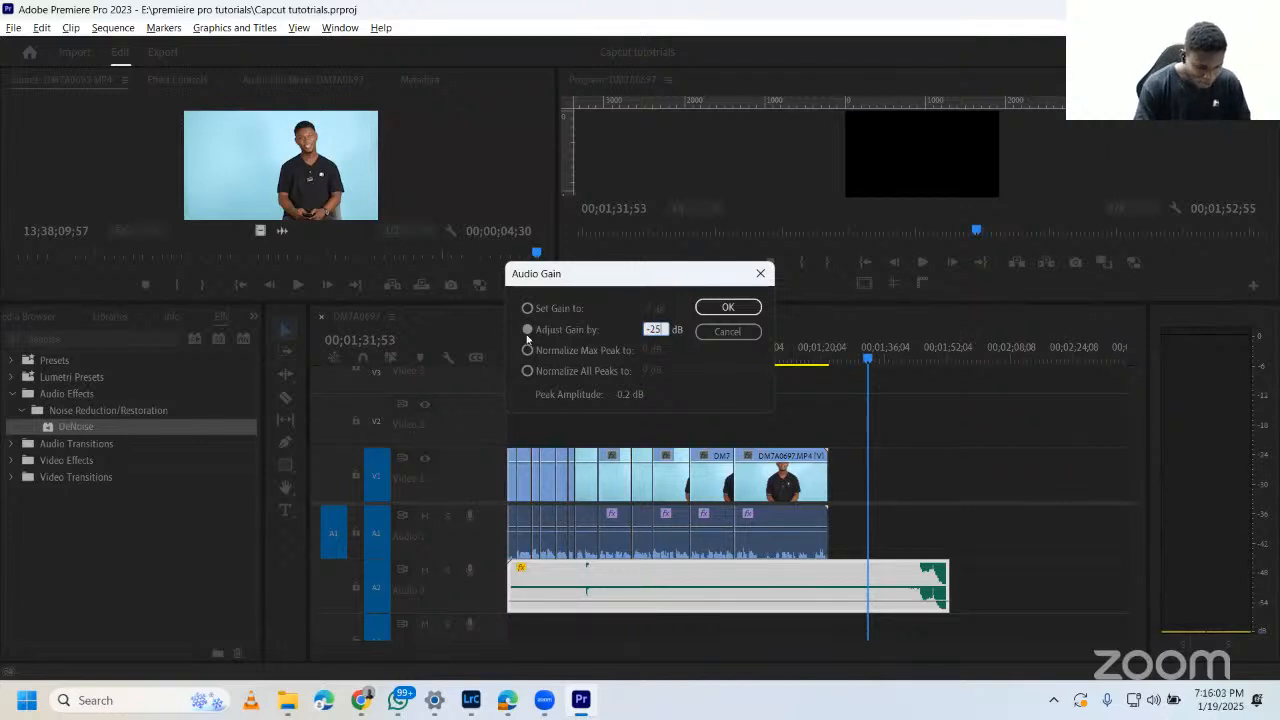
pyautogui.click(728, 307)
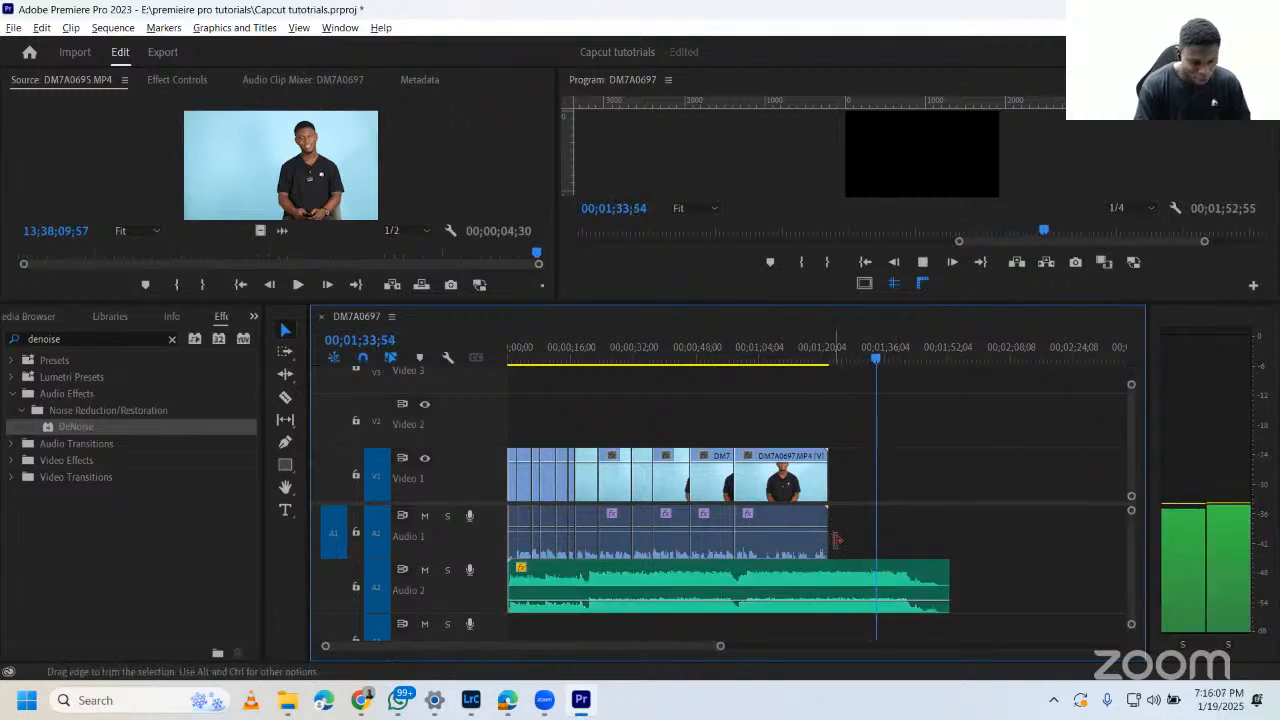
# Step: Lower the music clip's volume line on Audio 2 to about -17.9 dB and play from 00;01;35;14 to check it
pyautogui.click(838, 604)
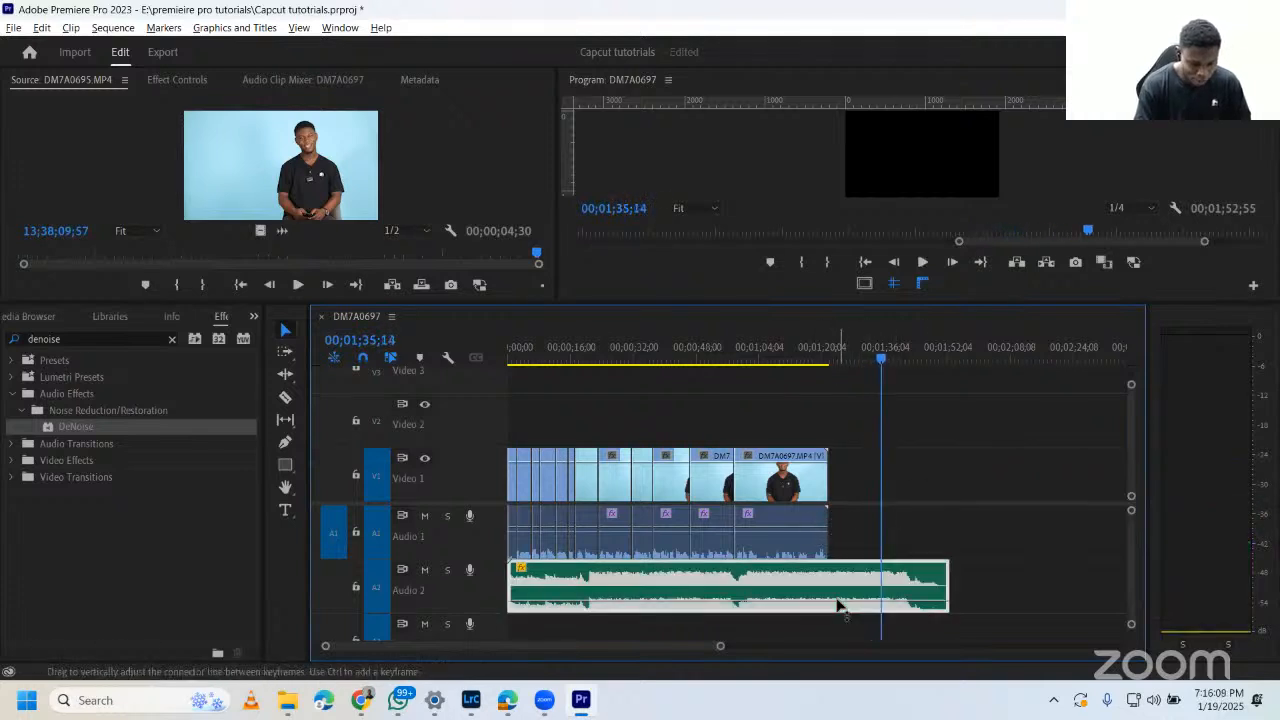
pyautogui.moveTo(838, 604); pyautogui.dragTo(838, 609)
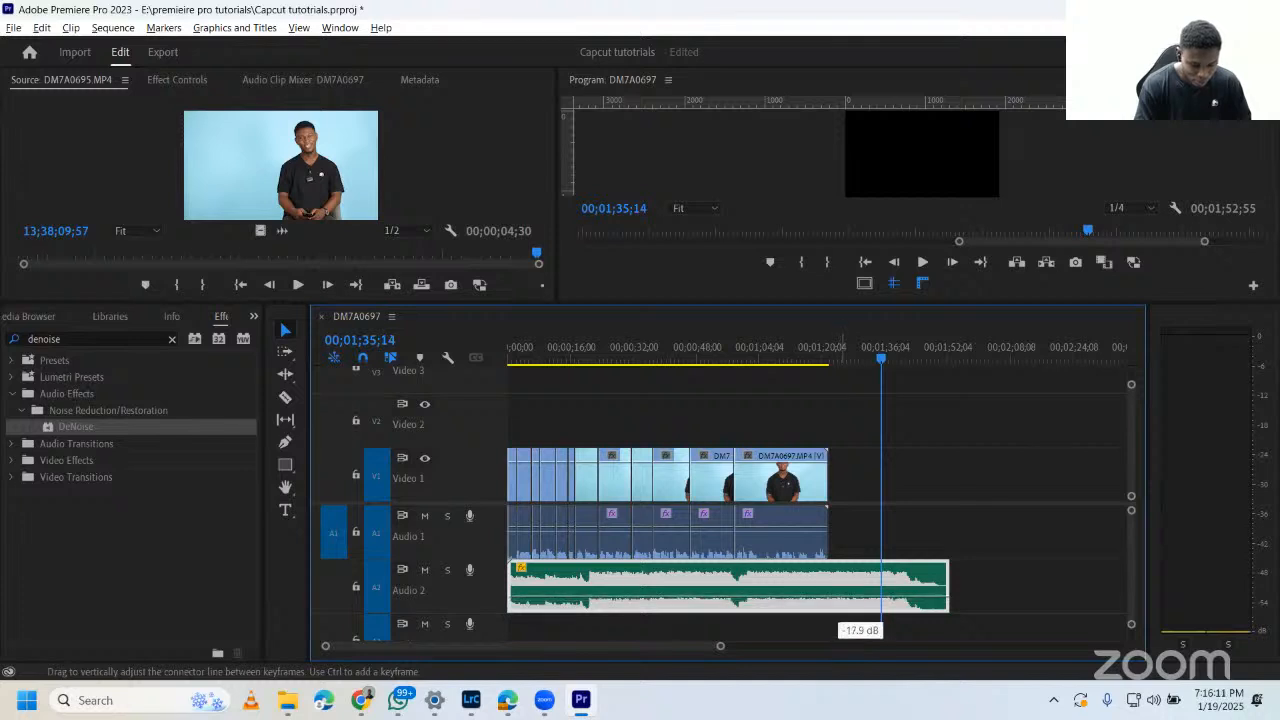
pyautogui.press('space')
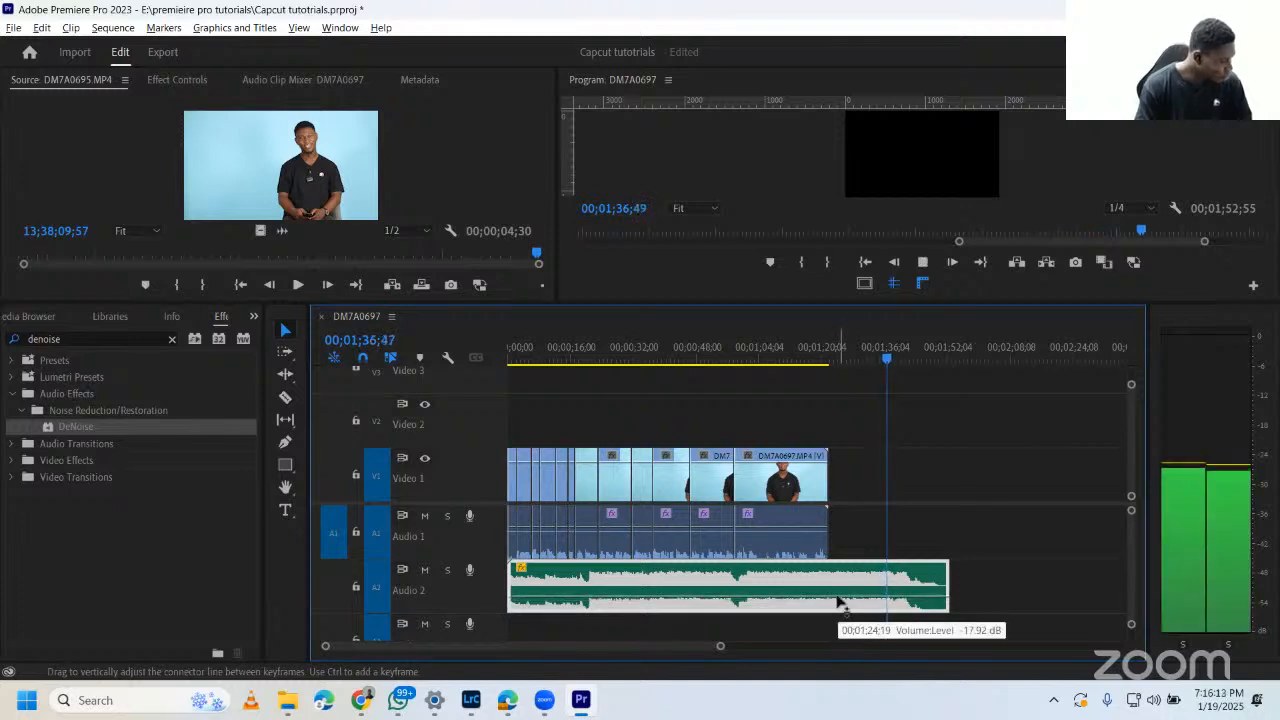
pyautogui.press('space')
pyautogui.click(848, 480)
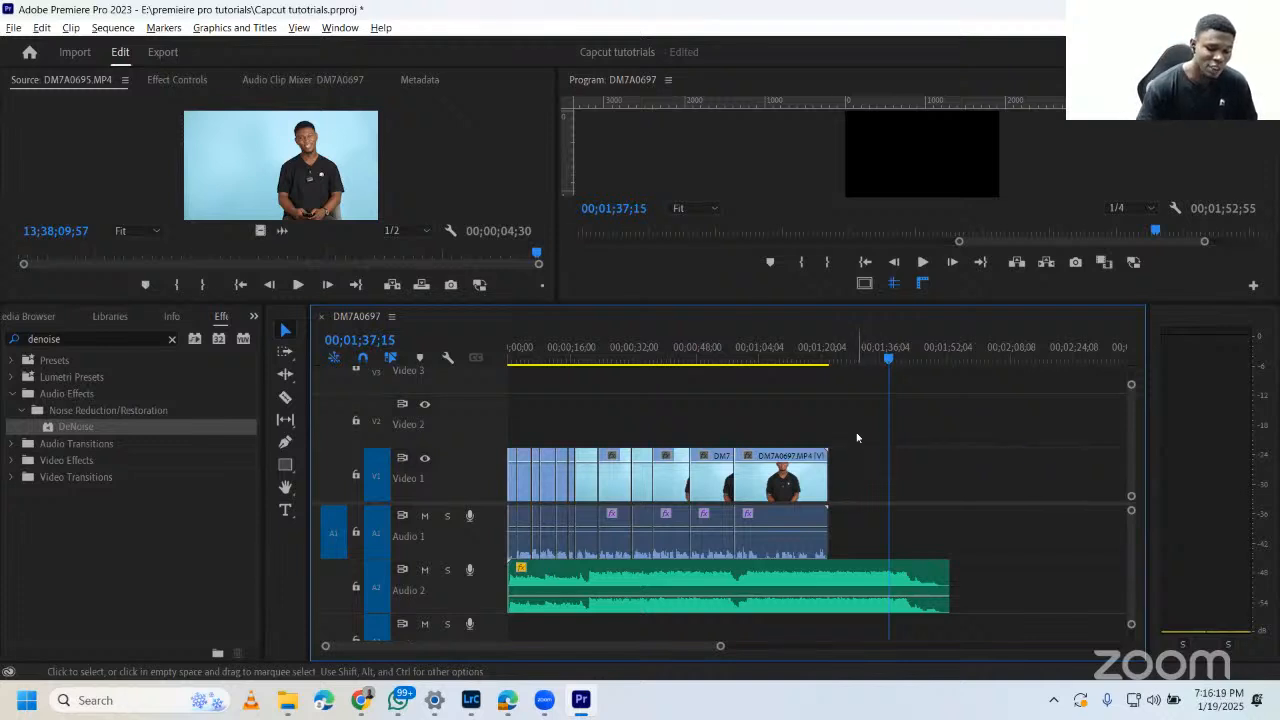
# Step: Select all the talking-head clips, mute and lock the Audio 2 track, and play the voice alone up to about 00;00;30
pyautogui.moveTo(858, 430); pyautogui.dragTo(457, 525)
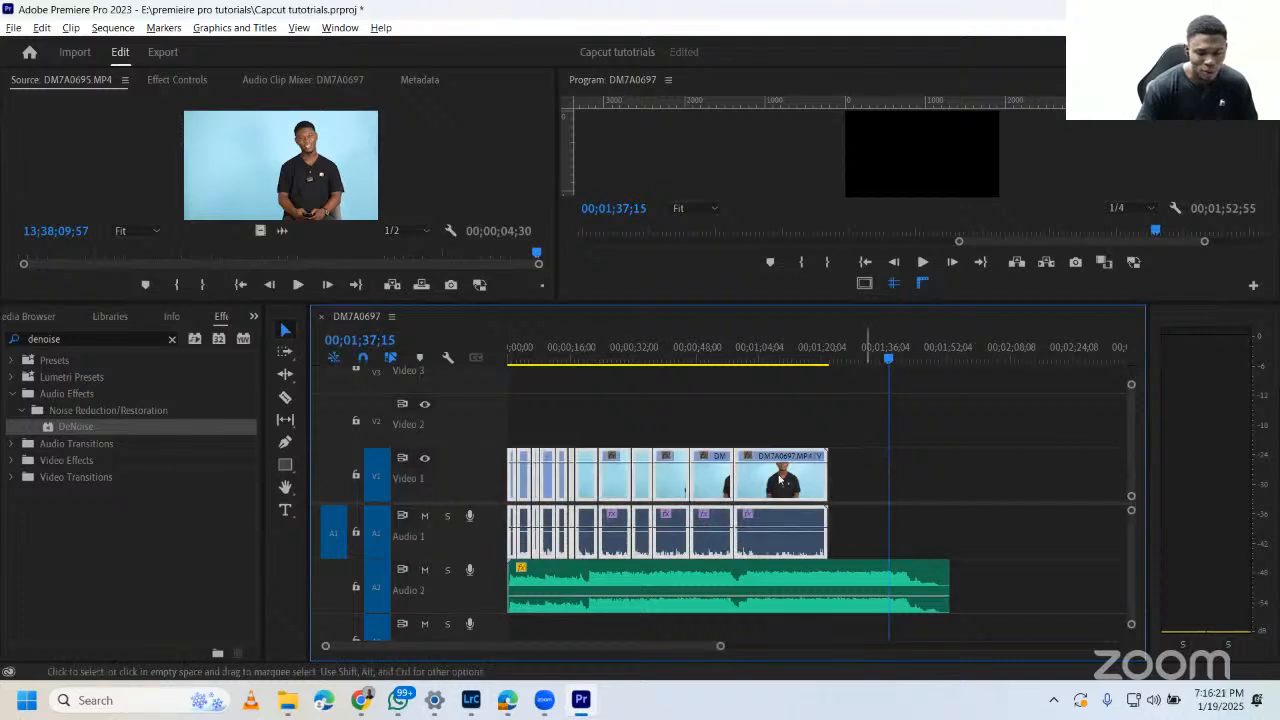
pyautogui.click(420, 570)
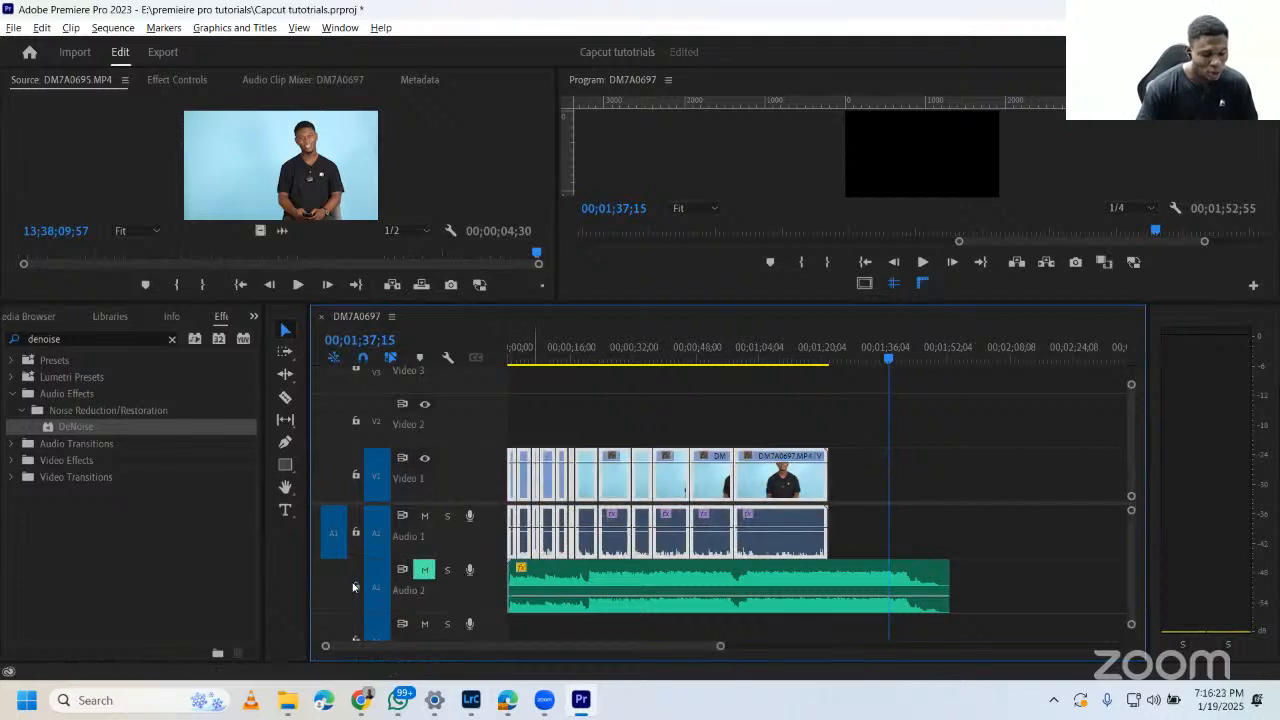
pyautogui.click(620, 358)
pyautogui.press('space')
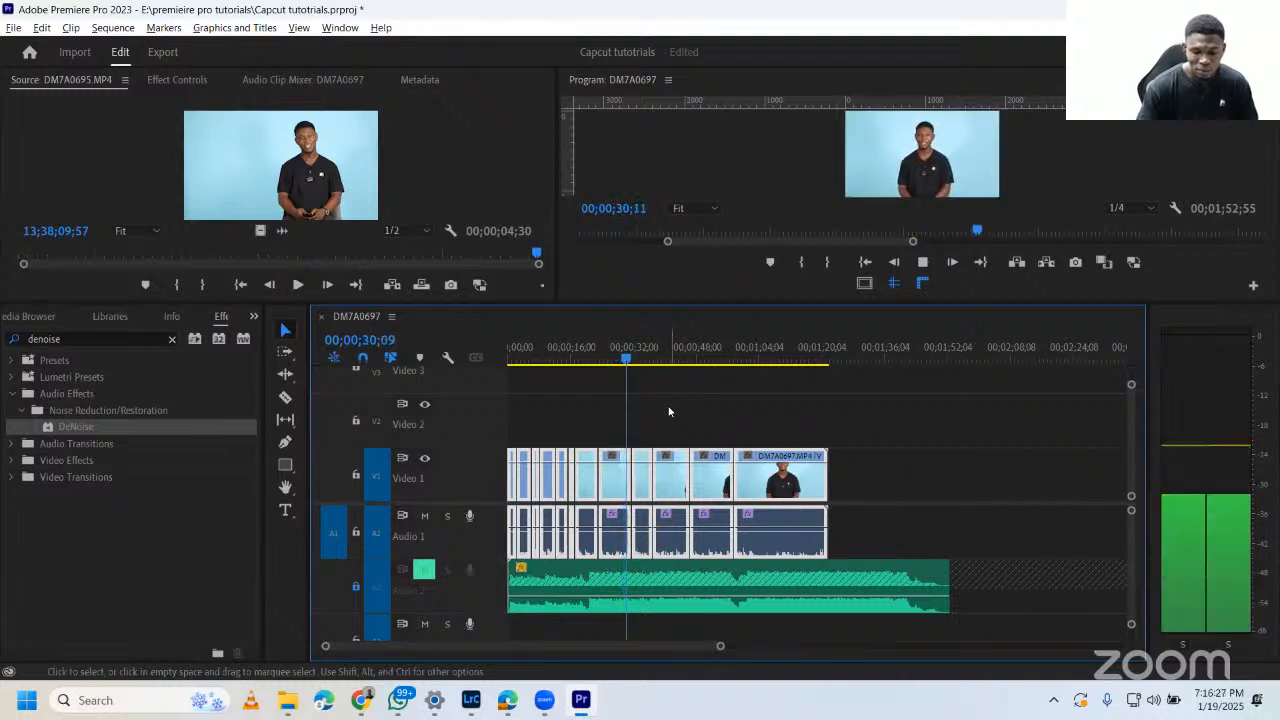
pyautogui.press('space')
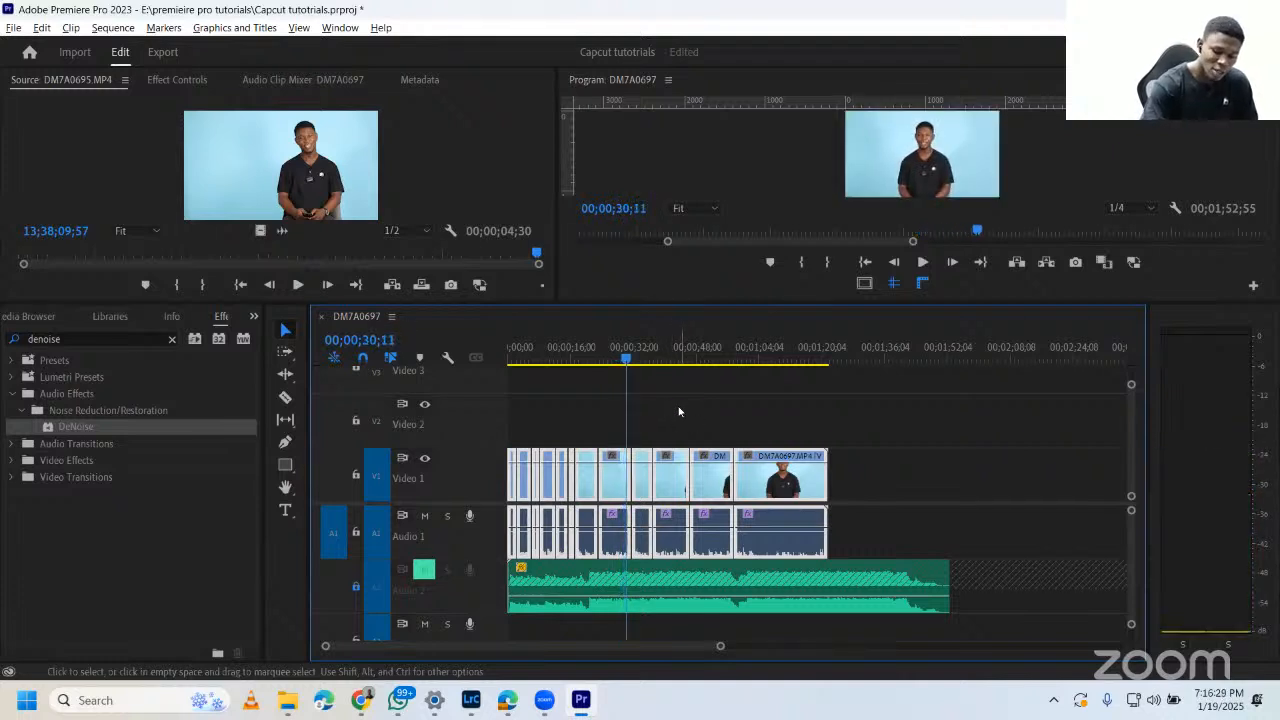
# Step: Adjust the gain of all the talking-head clips by 5 dB and play from 00;00;30;11 to check the voice level
pyautogui.rightClick(765, 522)
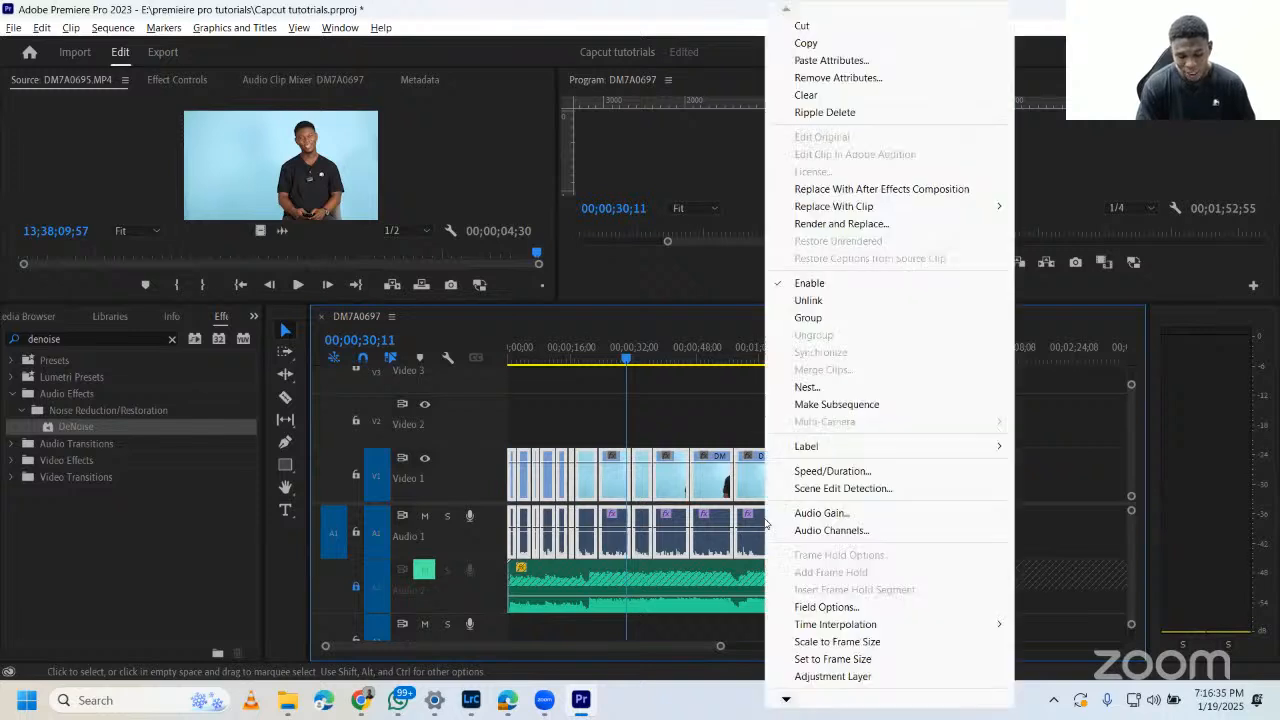
pyautogui.click(1033, 467)
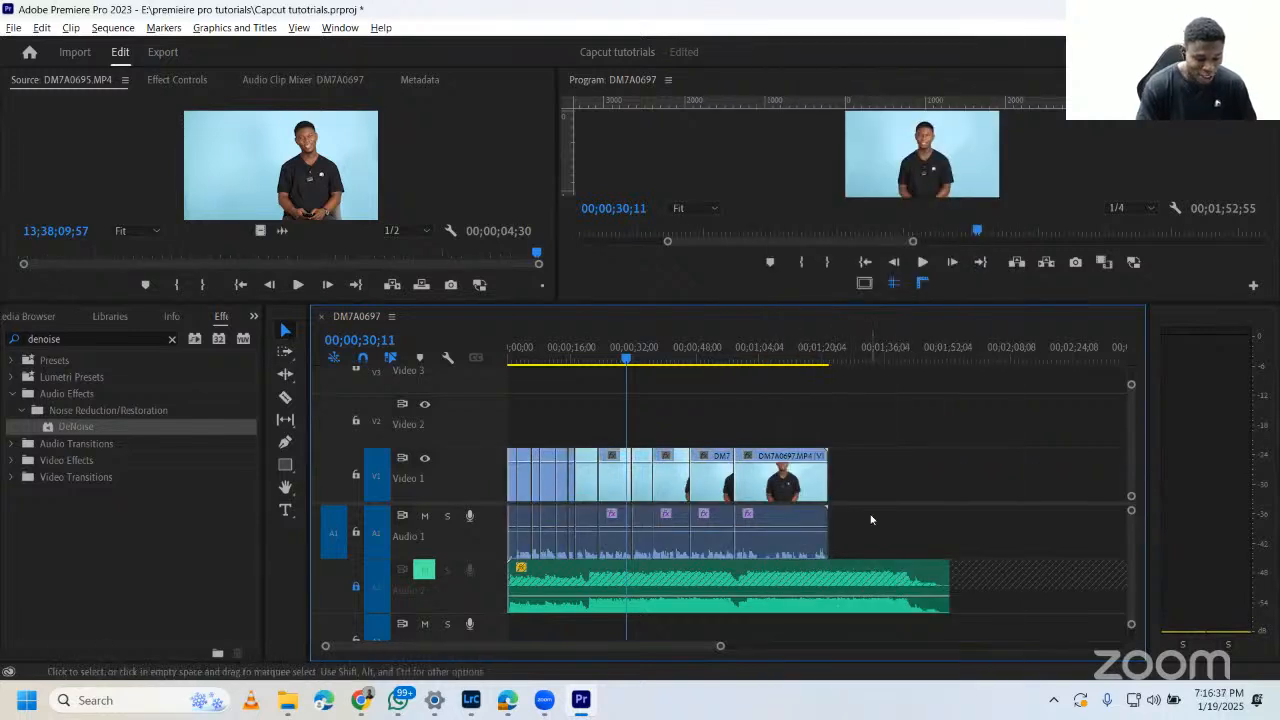
pyautogui.moveTo(871, 518); pyautogui.dragTo(506, 519)
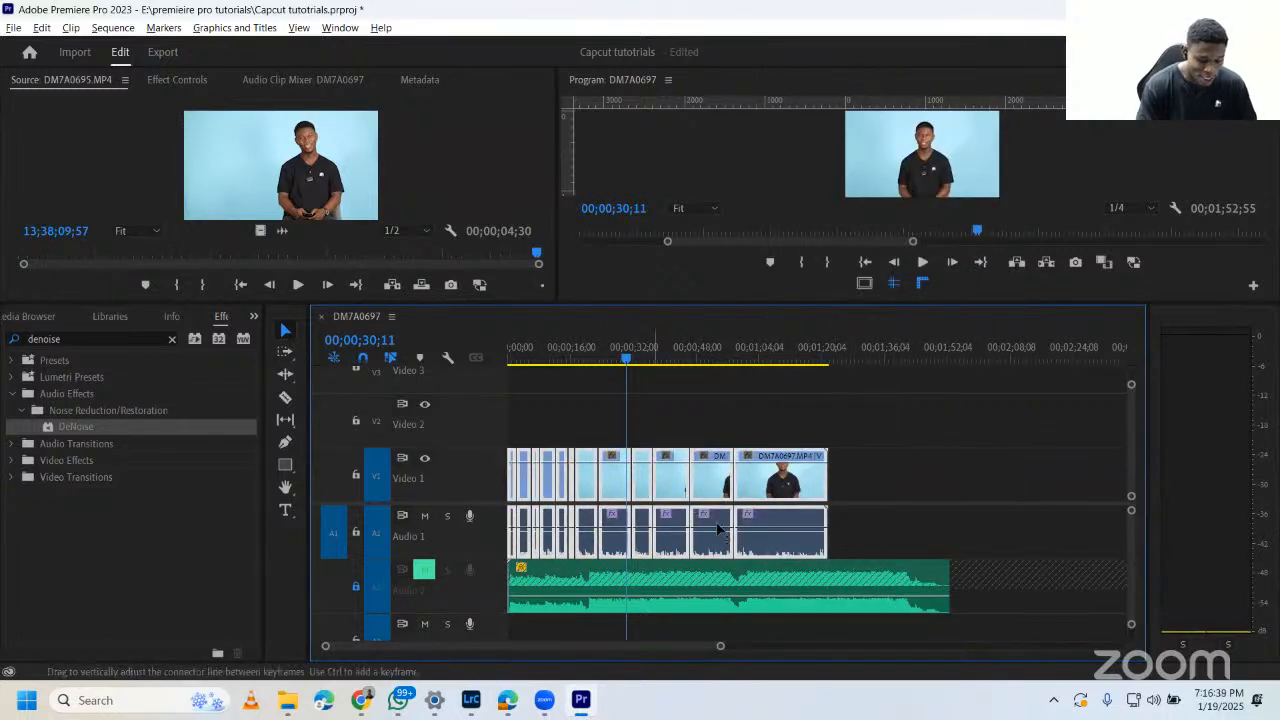
pyautogui.rightClick(779, 522)
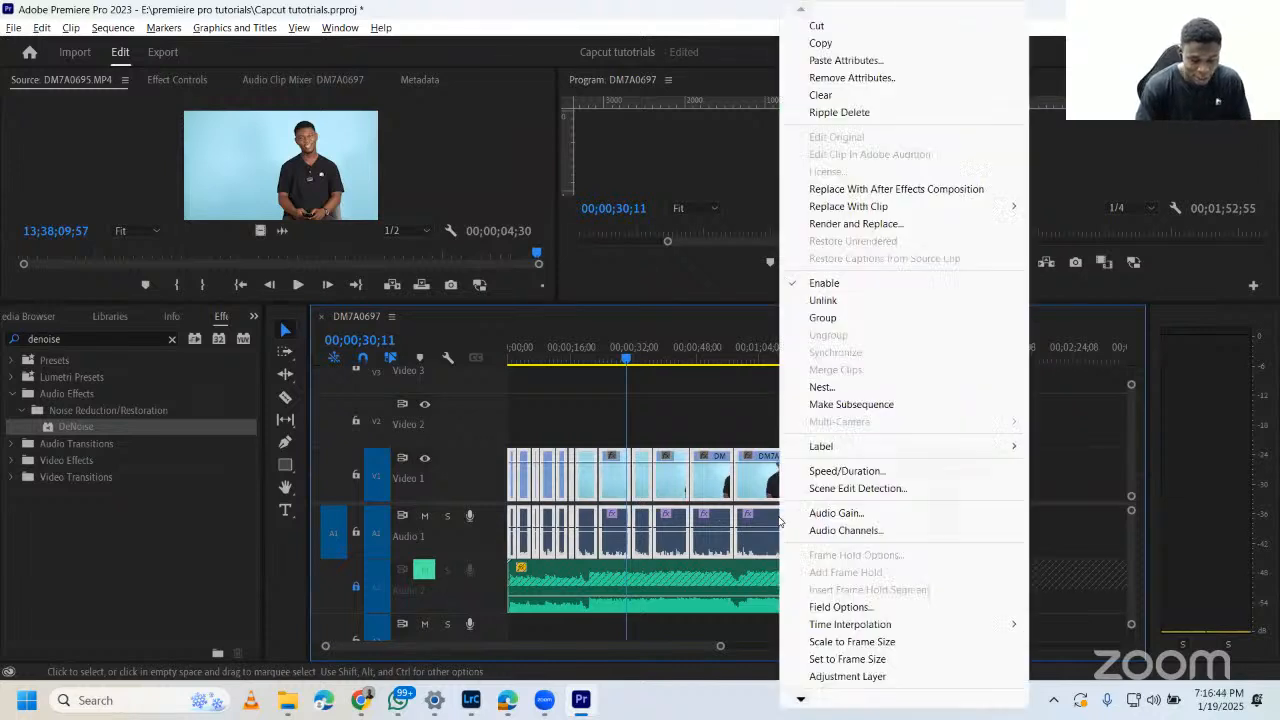
pyautogui.click(882, 516)
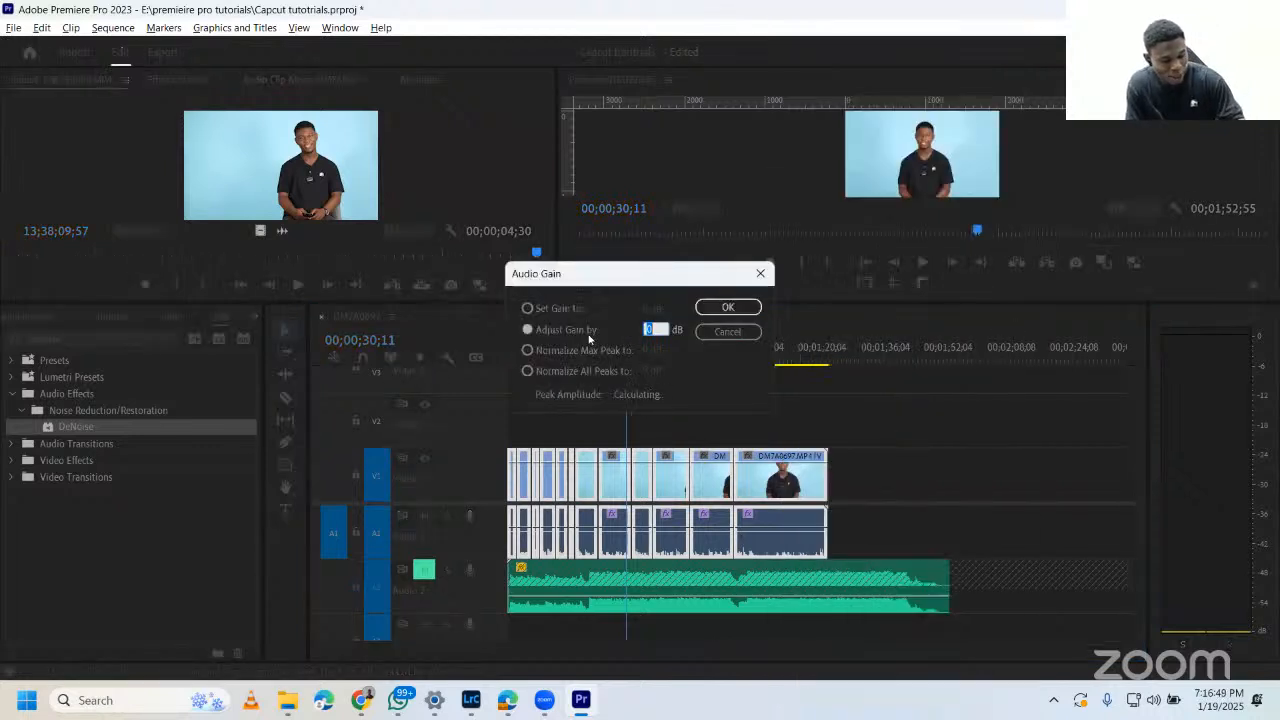
pyautogui.write('5')
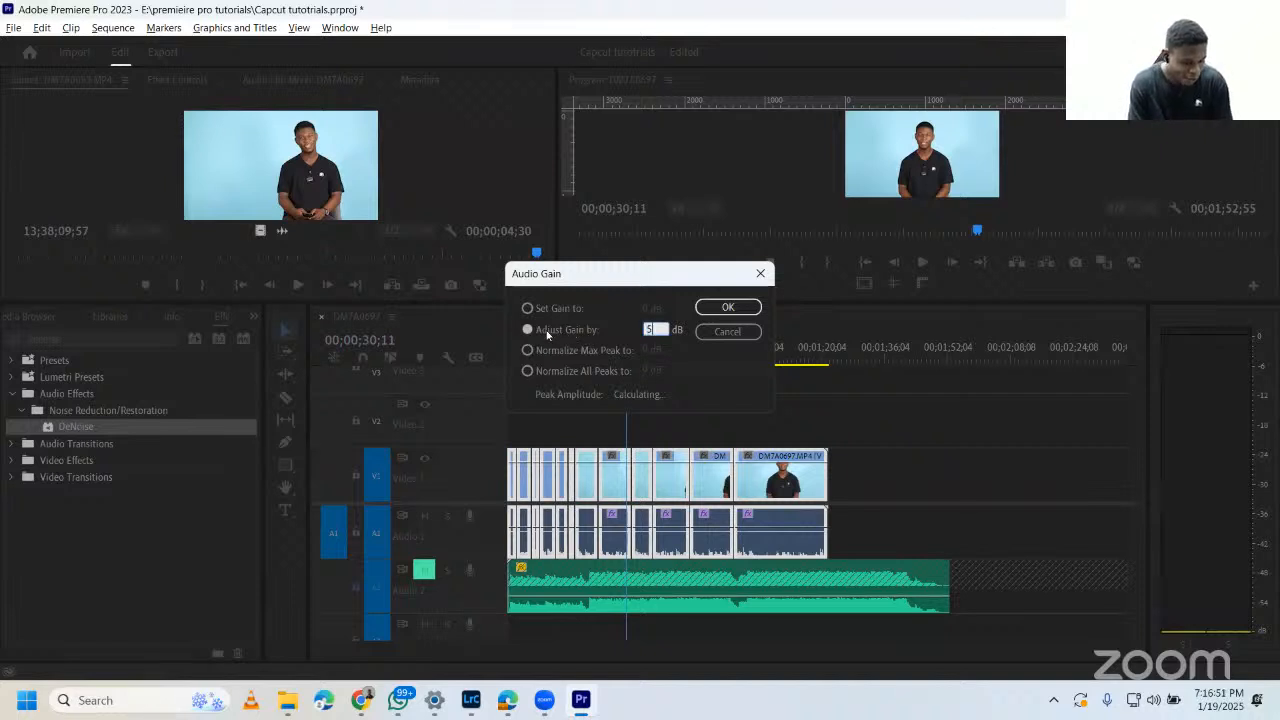
pyautogui.click(527, 331)
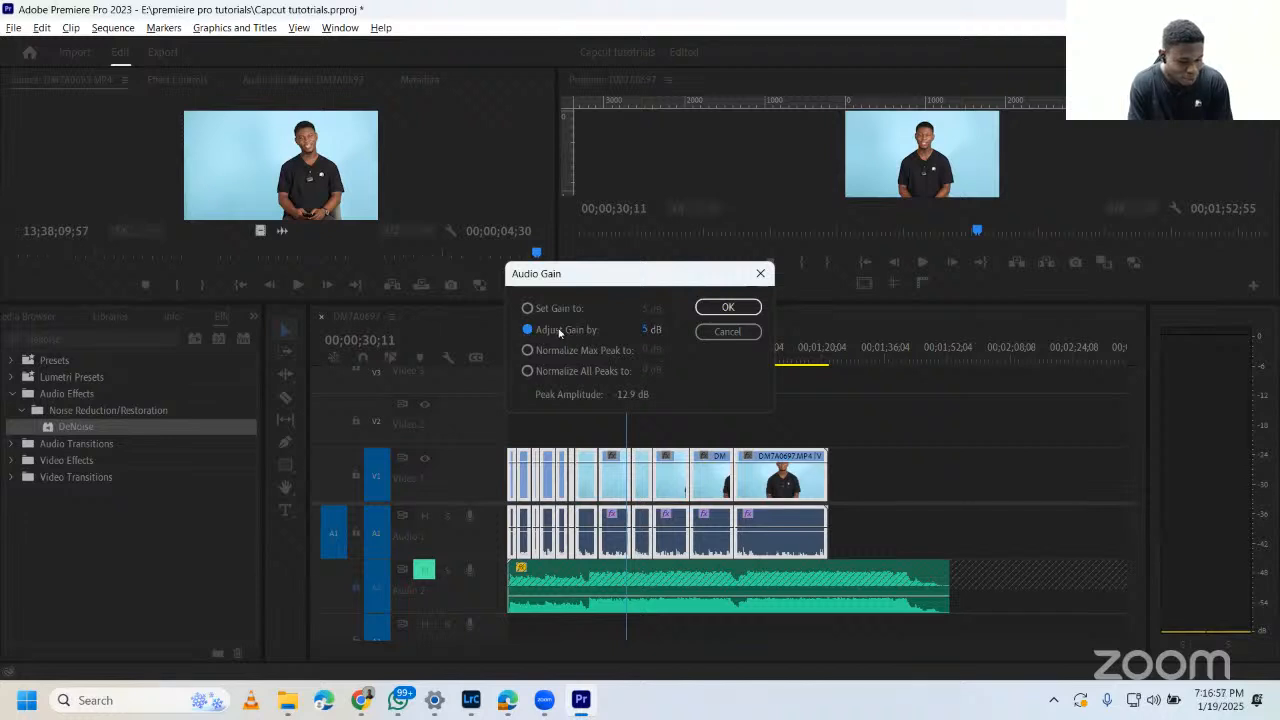
pyautogui.click(712, 307)
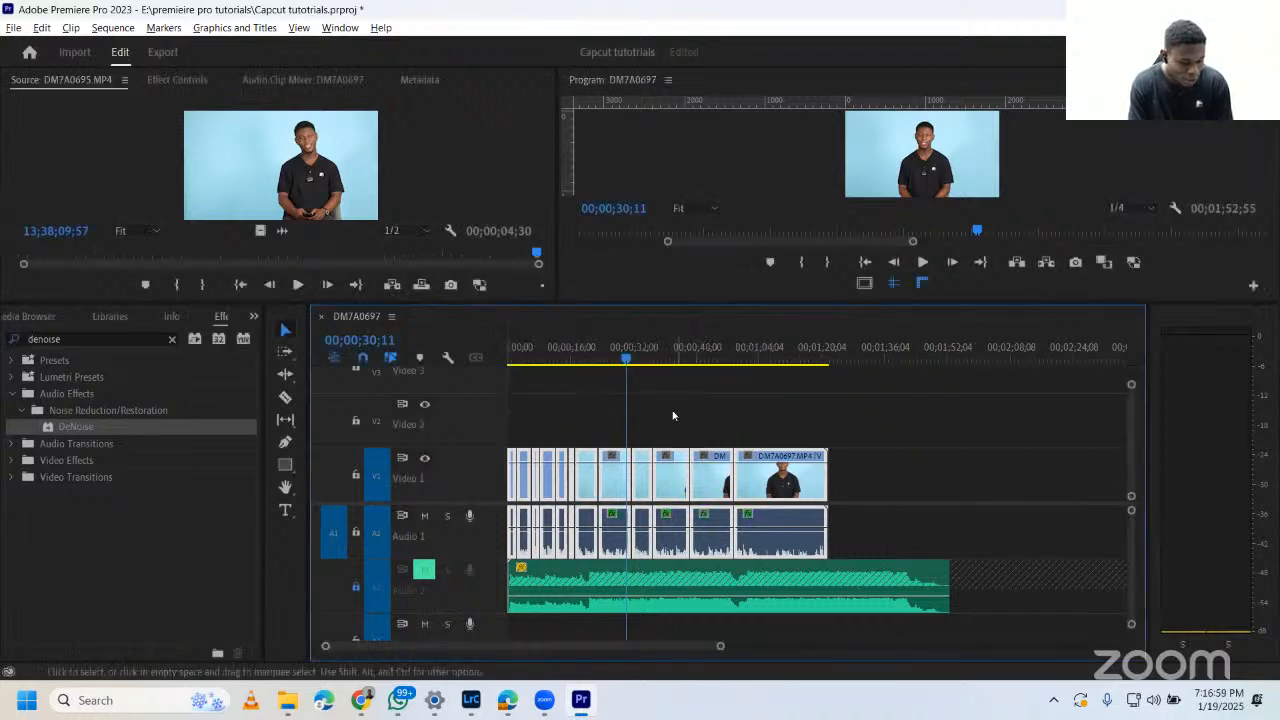
pyautogui.click(705, 390)
pyautogui.press('space')
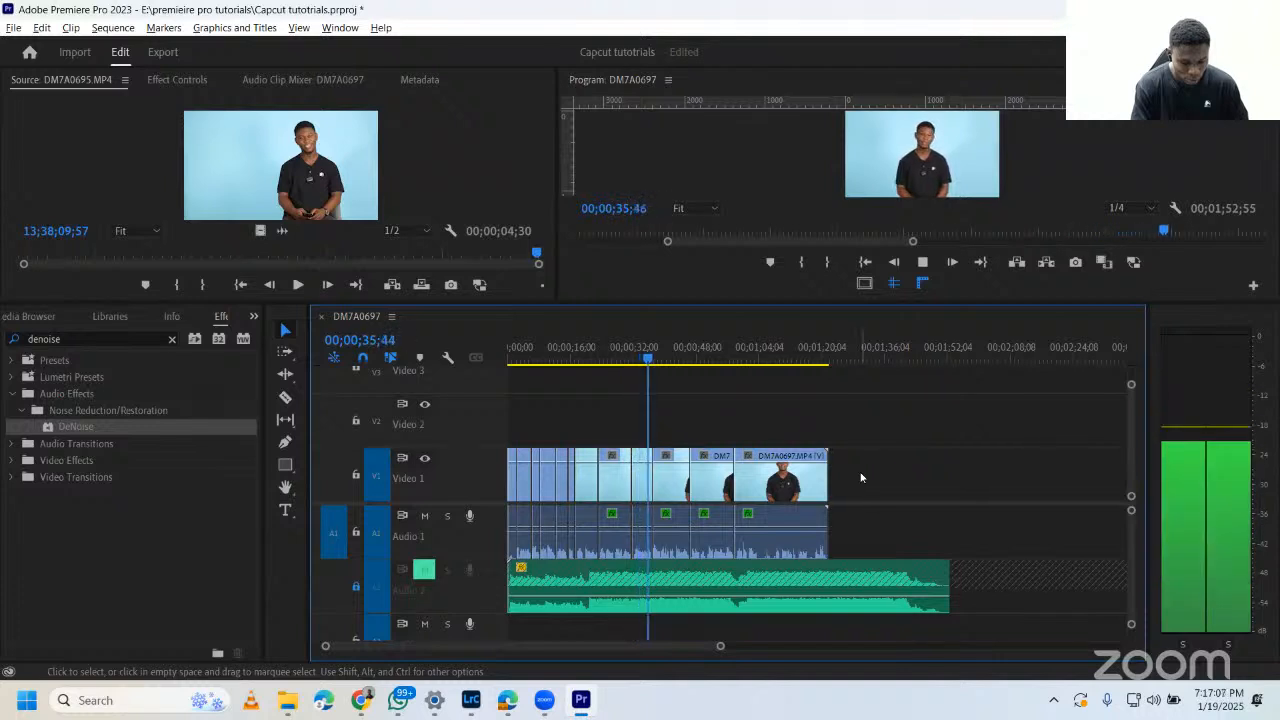
pyautogui.press('space')
# Step: Raise the gain of all the talking-head clips by a further 2 dB and play from 00;00;36;23 to check the peaks
pyautogui.moveTo(886, 474); pyautogui.dragTo(548, 538)
pyautogui.rightClick(778, 521)
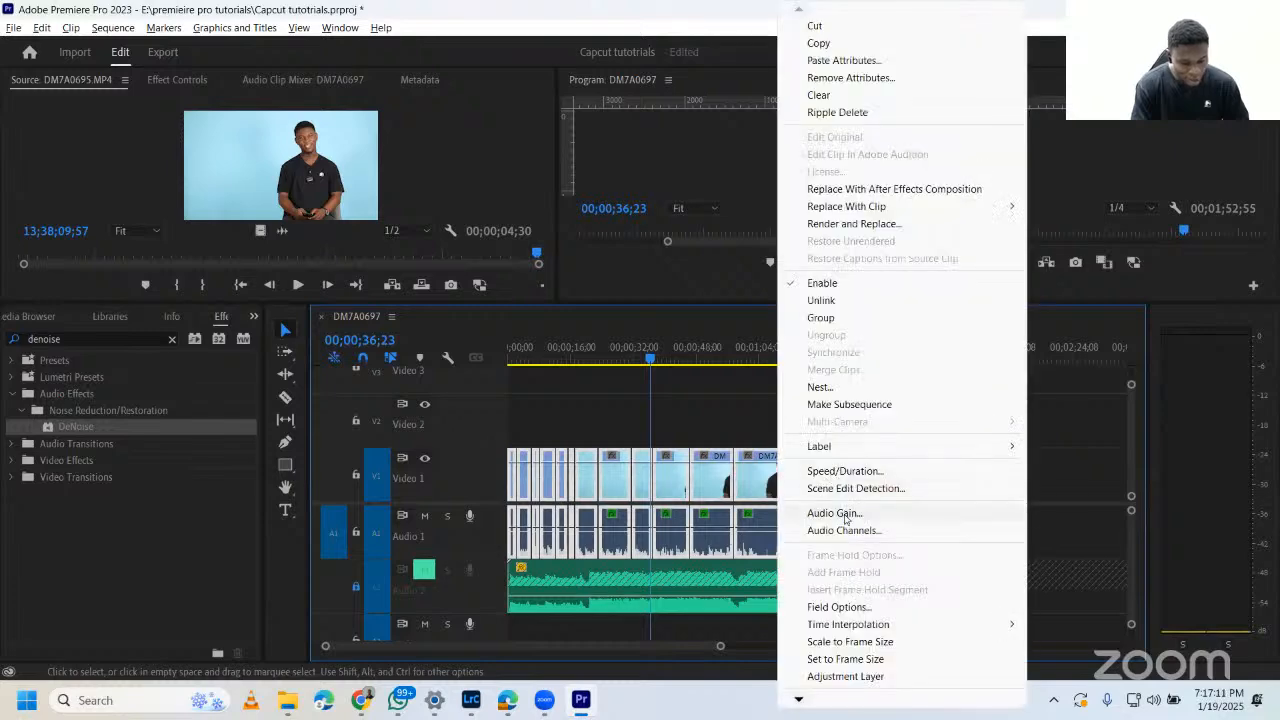
pyautogui.click(834, 513)
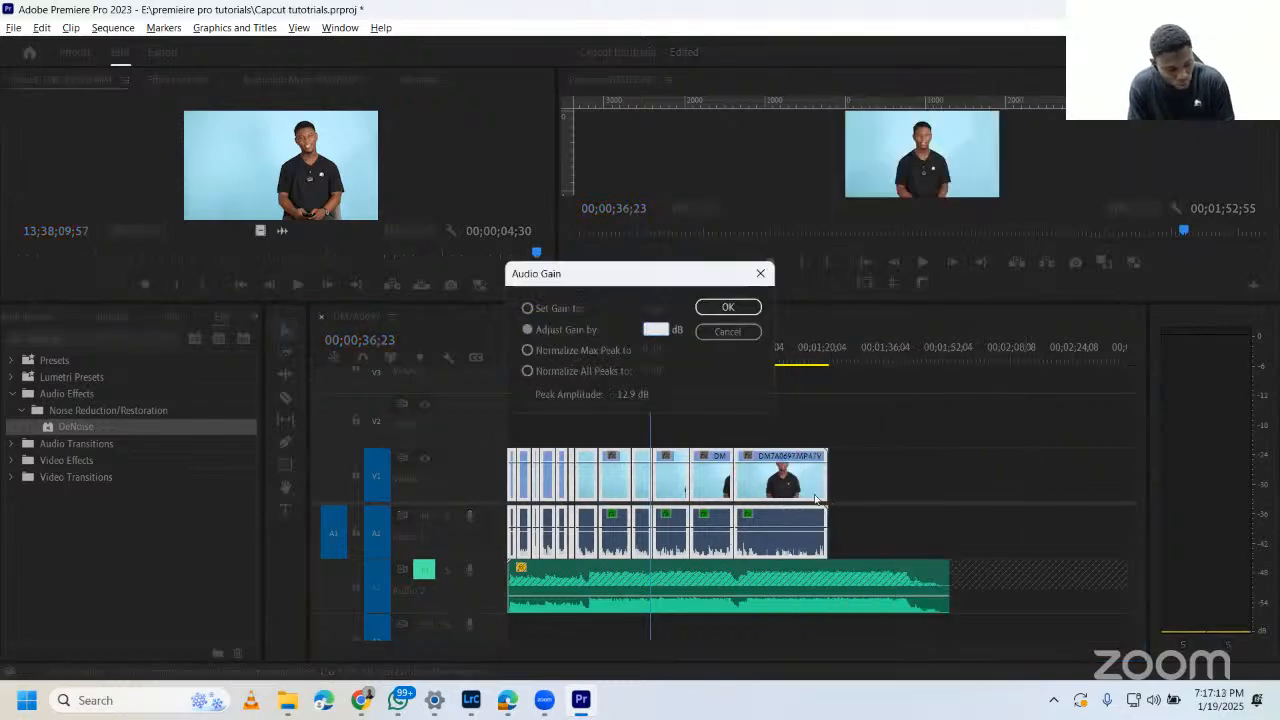
pyautogui.write('2')
pyautogui.click(735, 308)
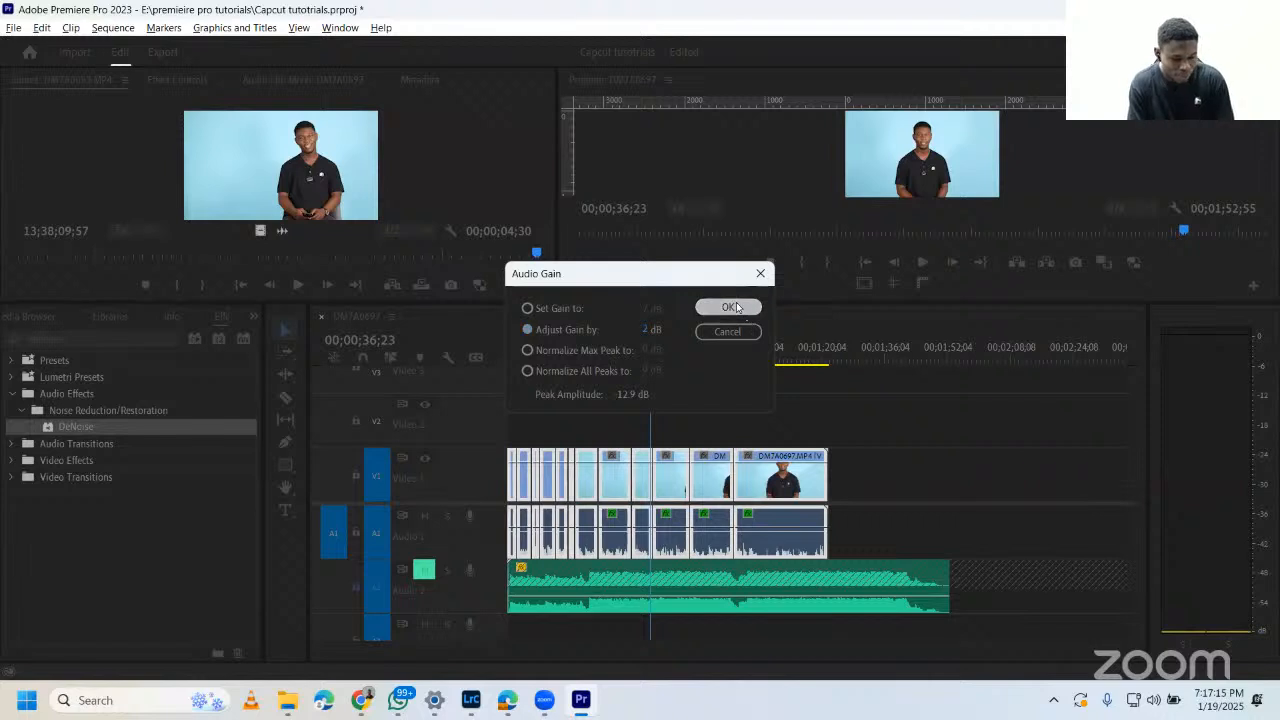
pyautogui.press('space')
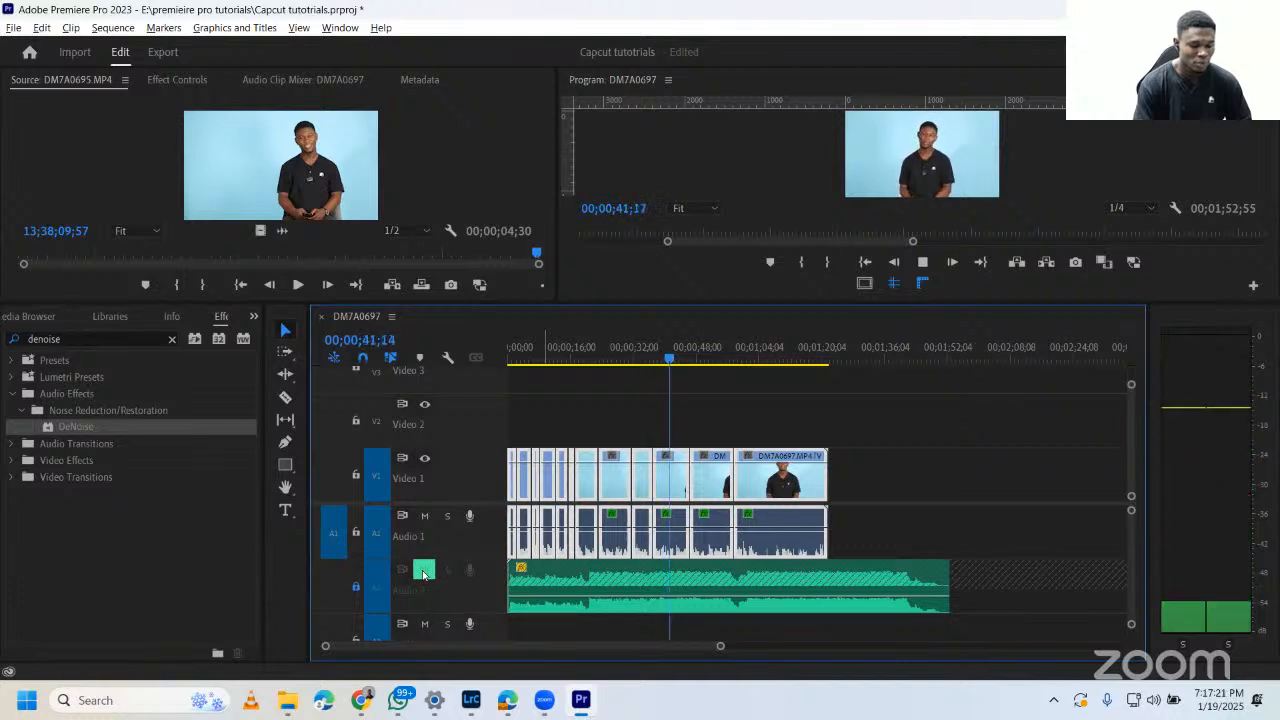
pyautogui.press('space')
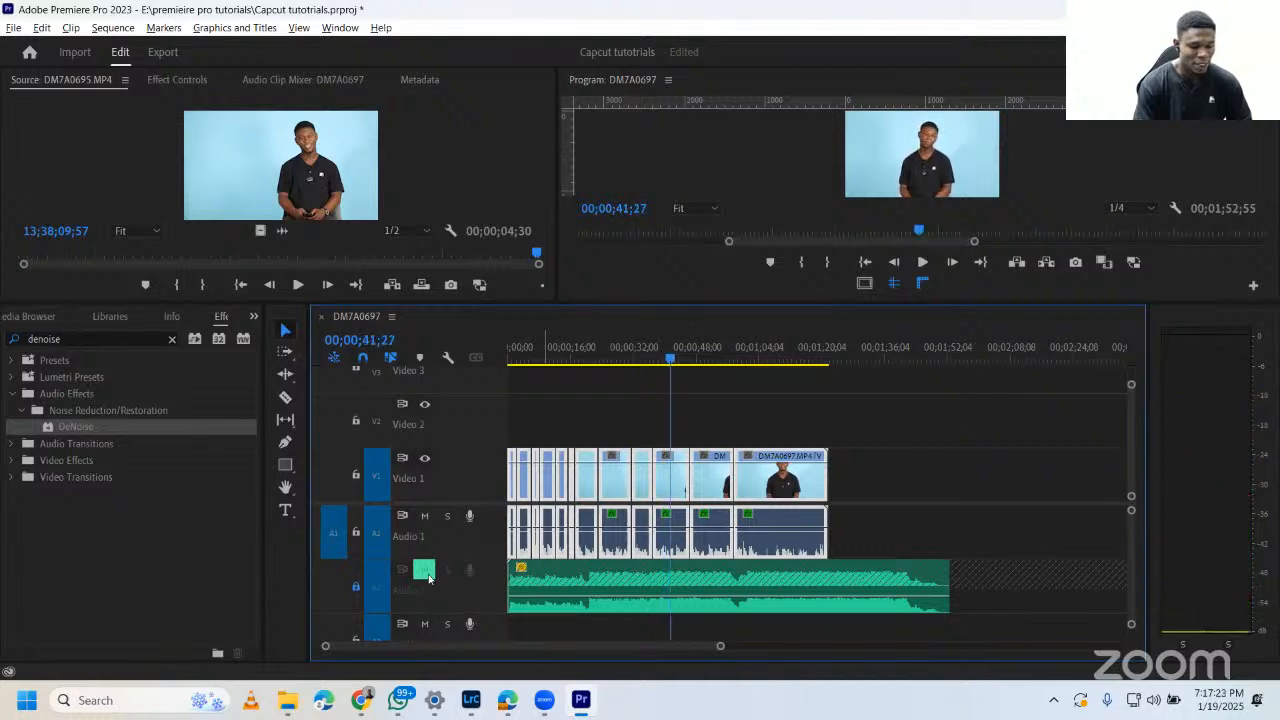
# Step: Unlock and unmute the Audio 2 track to play the voice with the music to about 00;01;06, and save the project
pyautogui.click(356, 588)
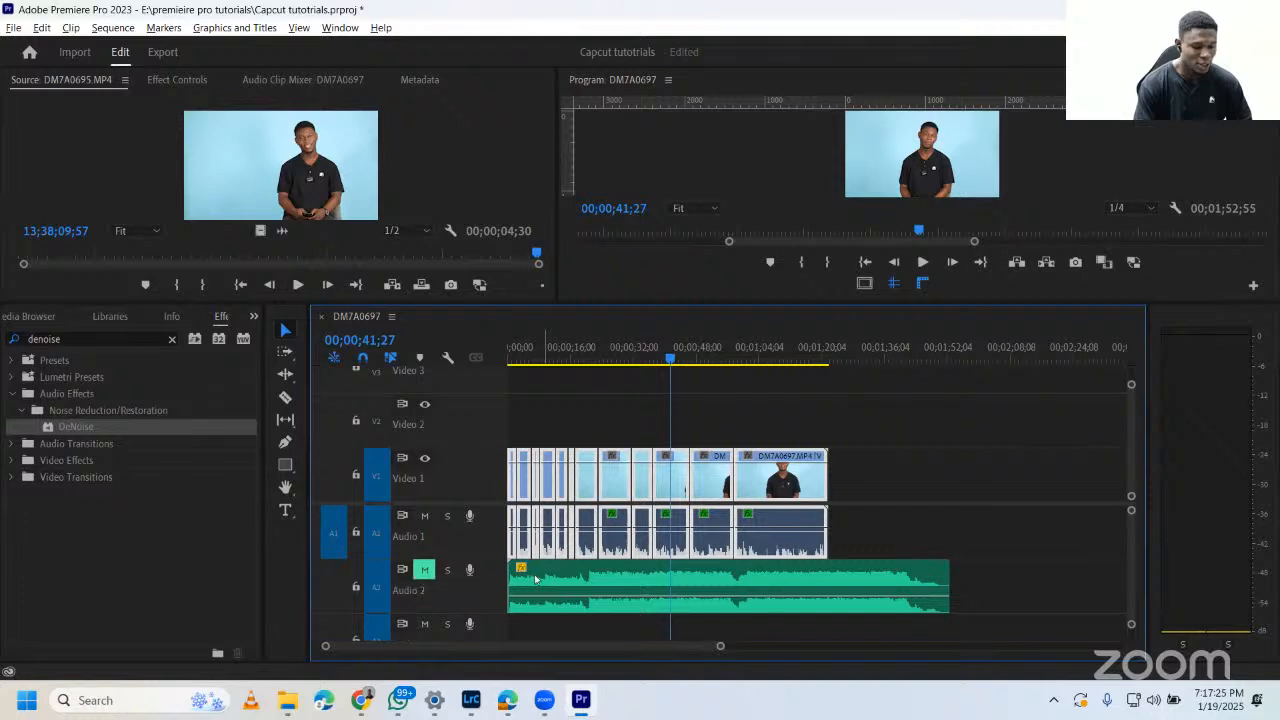
pyautogui.click(424, 569)
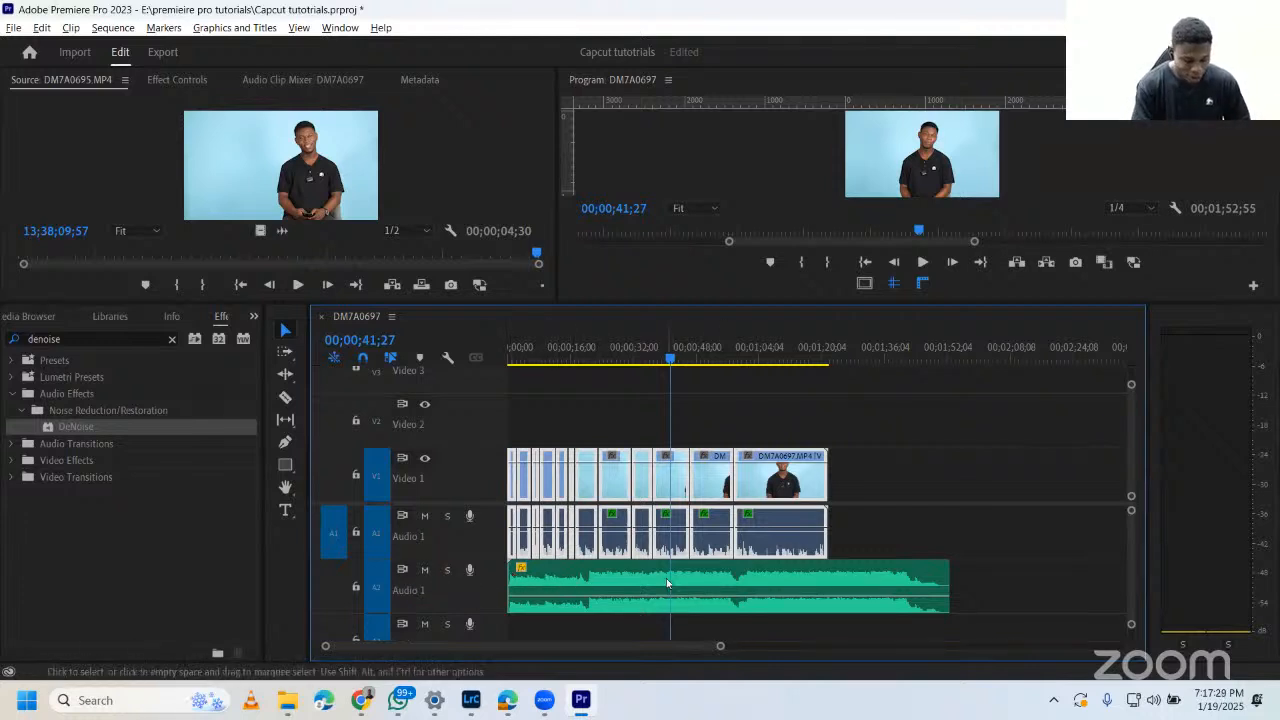
pyautogui.press('space')
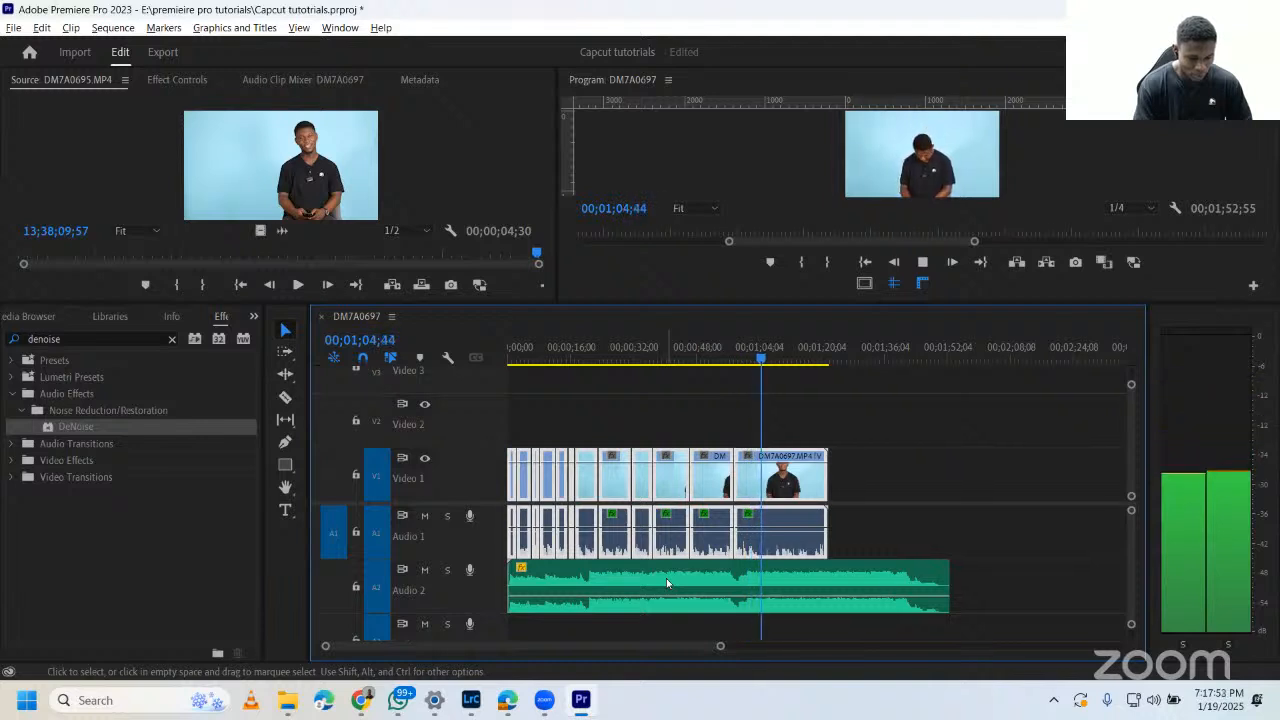
pyautogui.press('space')
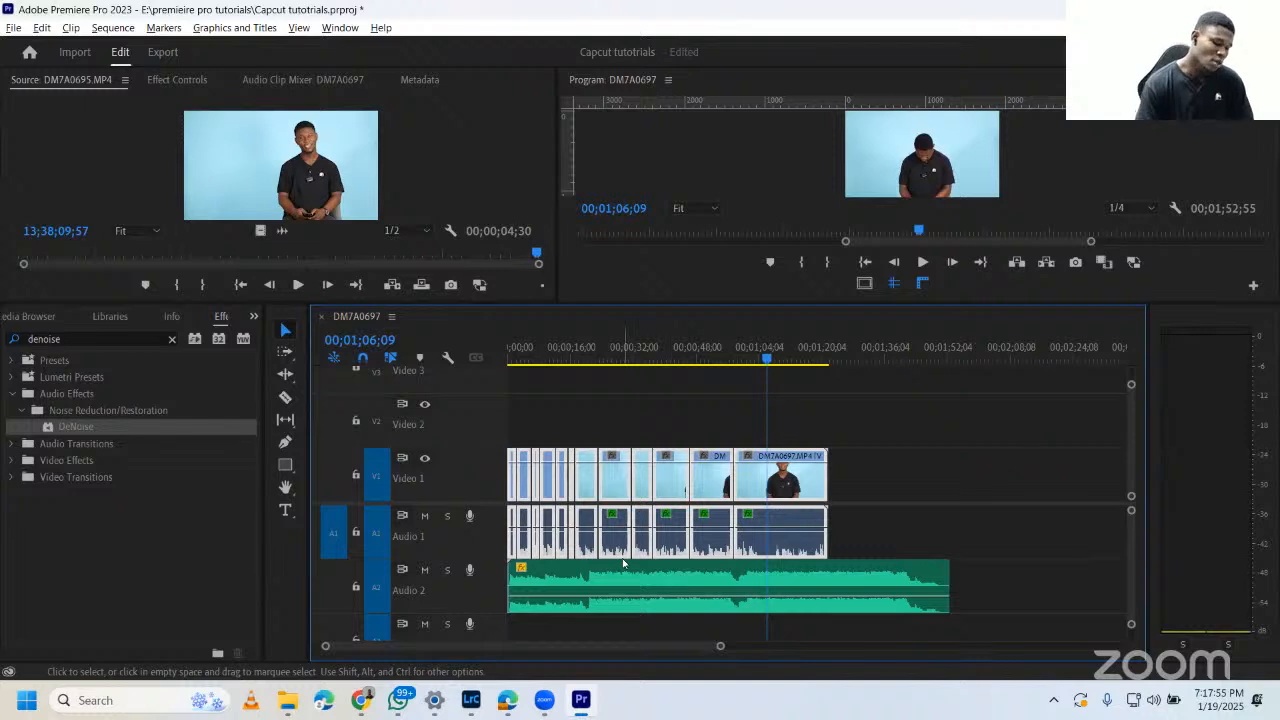
pyautogui.hotkey('ctrl', 's')
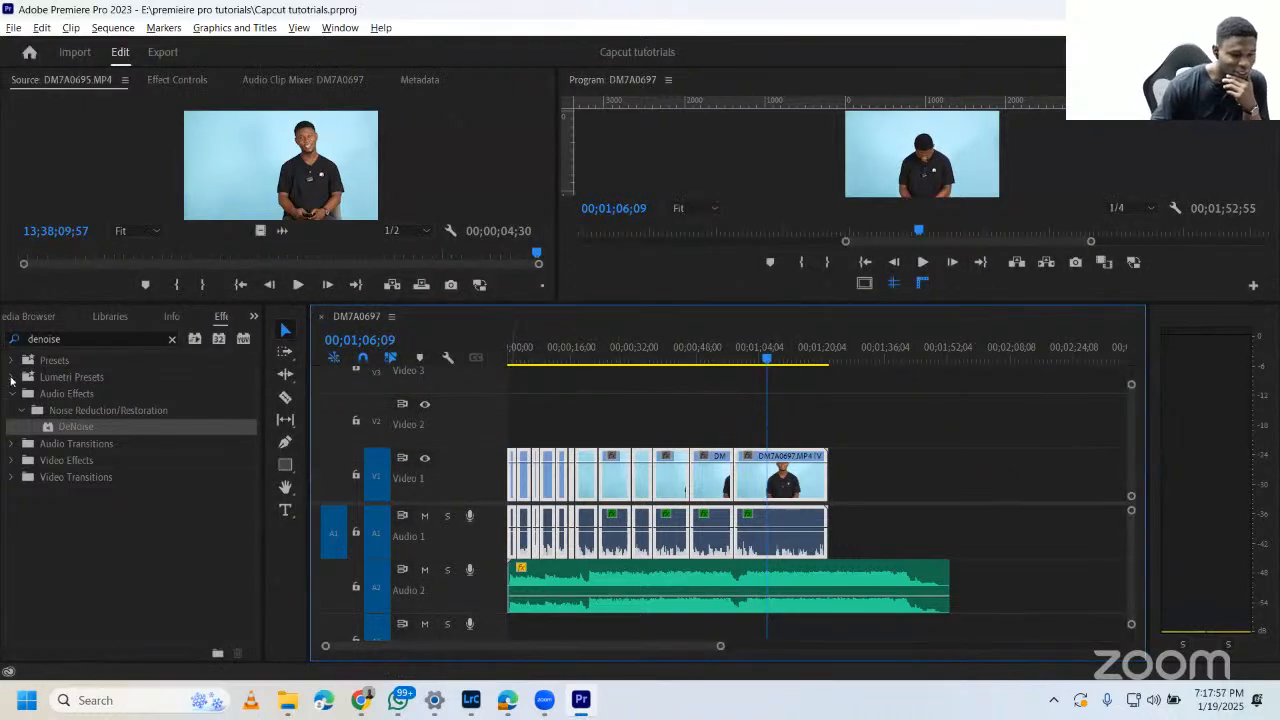
pyautogui.click(13, 28)
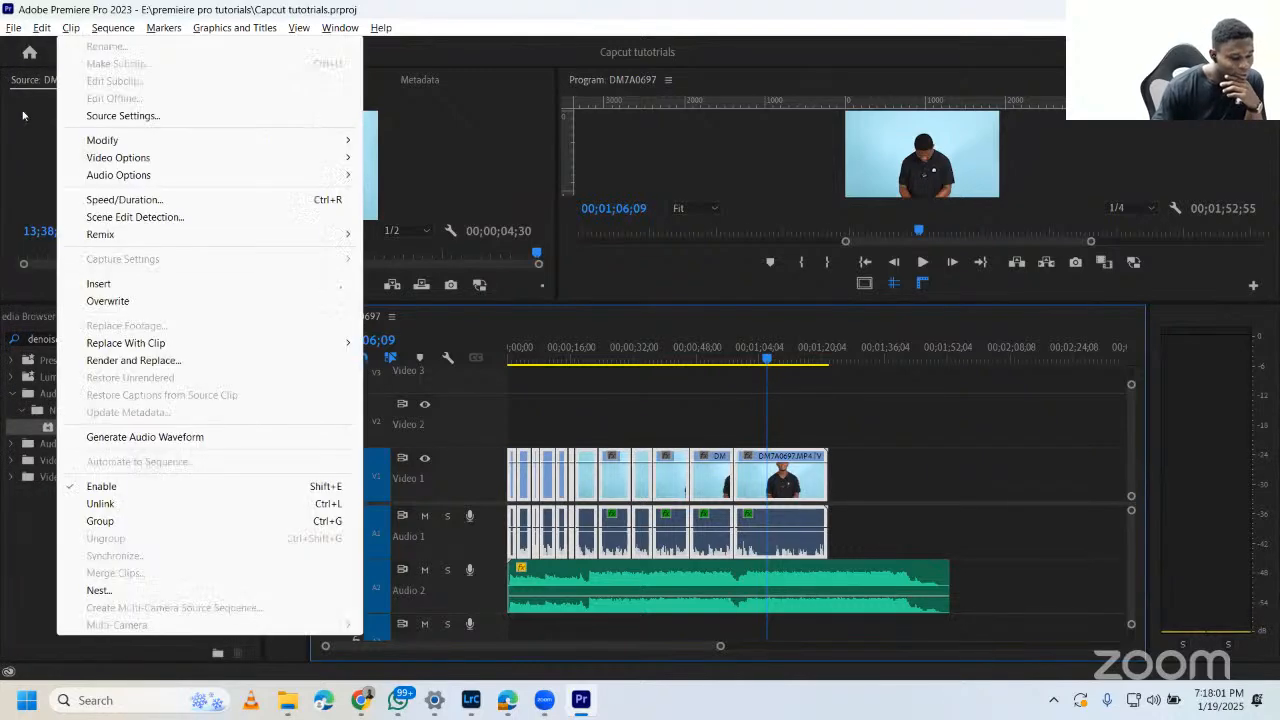
pyautogui.click(12, 47)
pyautogui.click(14, 28)
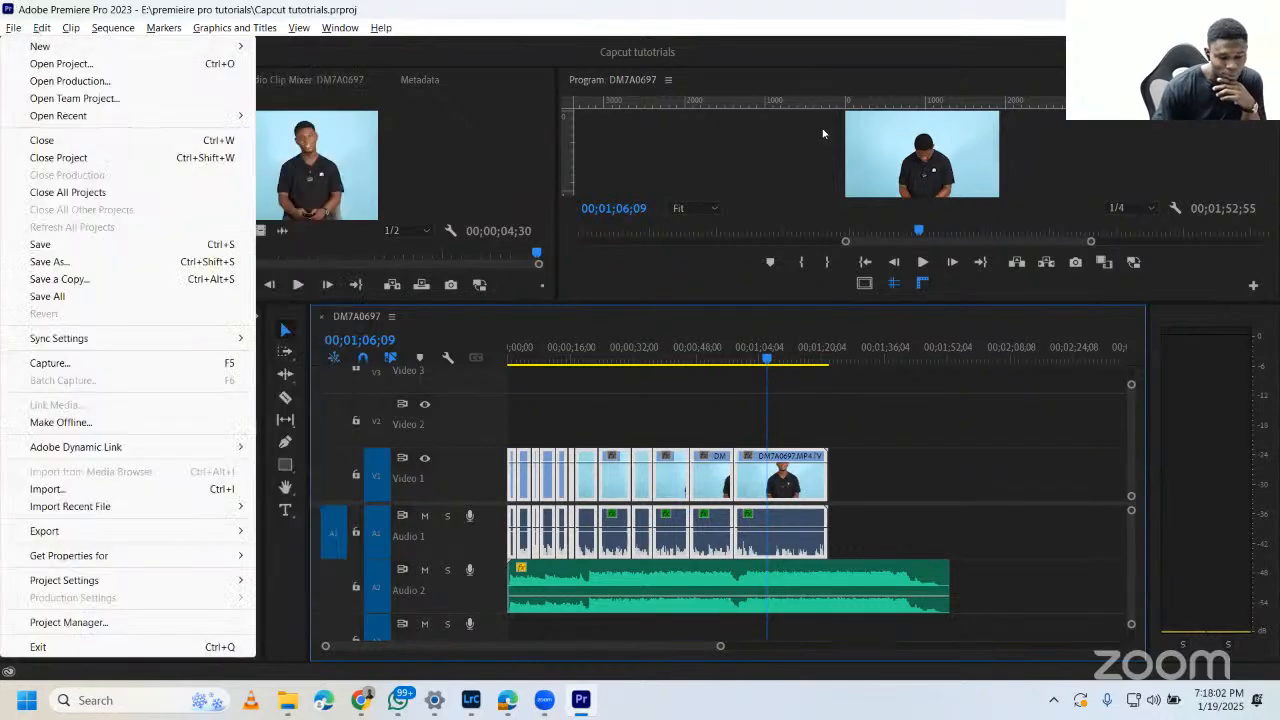
pyautogui.click(525, 172)
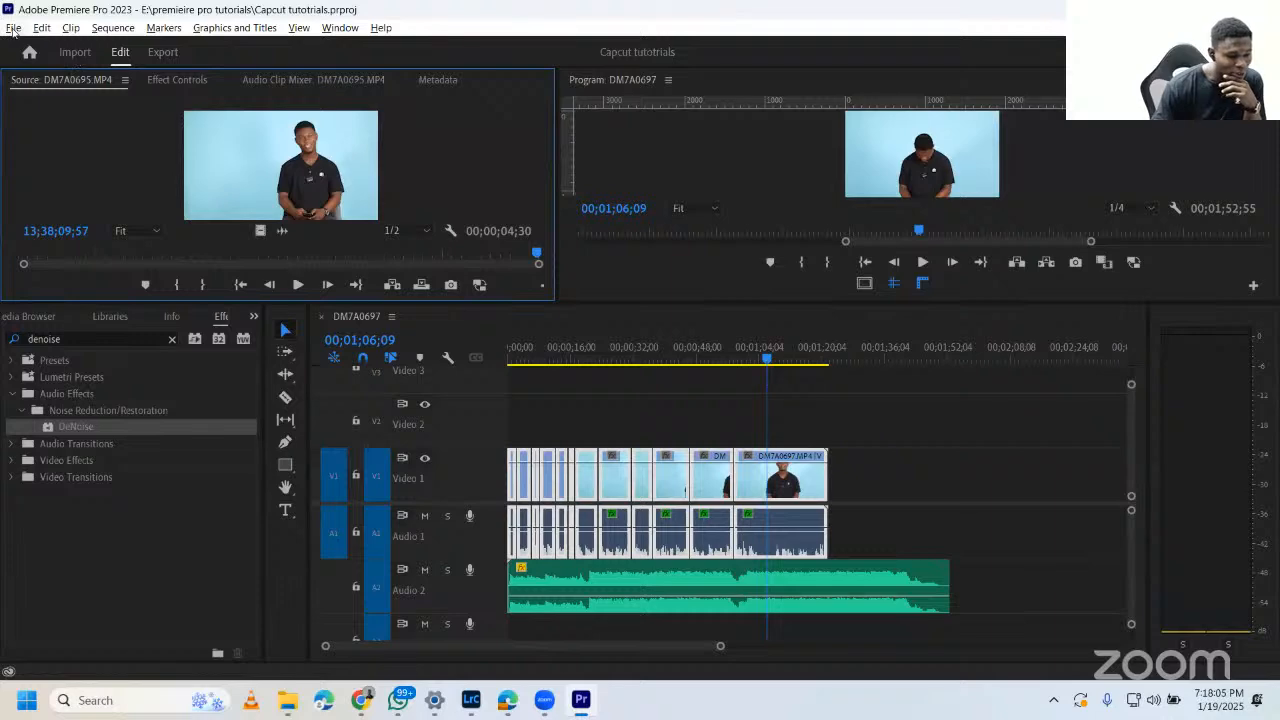
# Step: Save a copy of the project to the Desktop as "Capcut tutotrials Backup Desktop Copy.prproj"
pyautogui.click(14, 28)
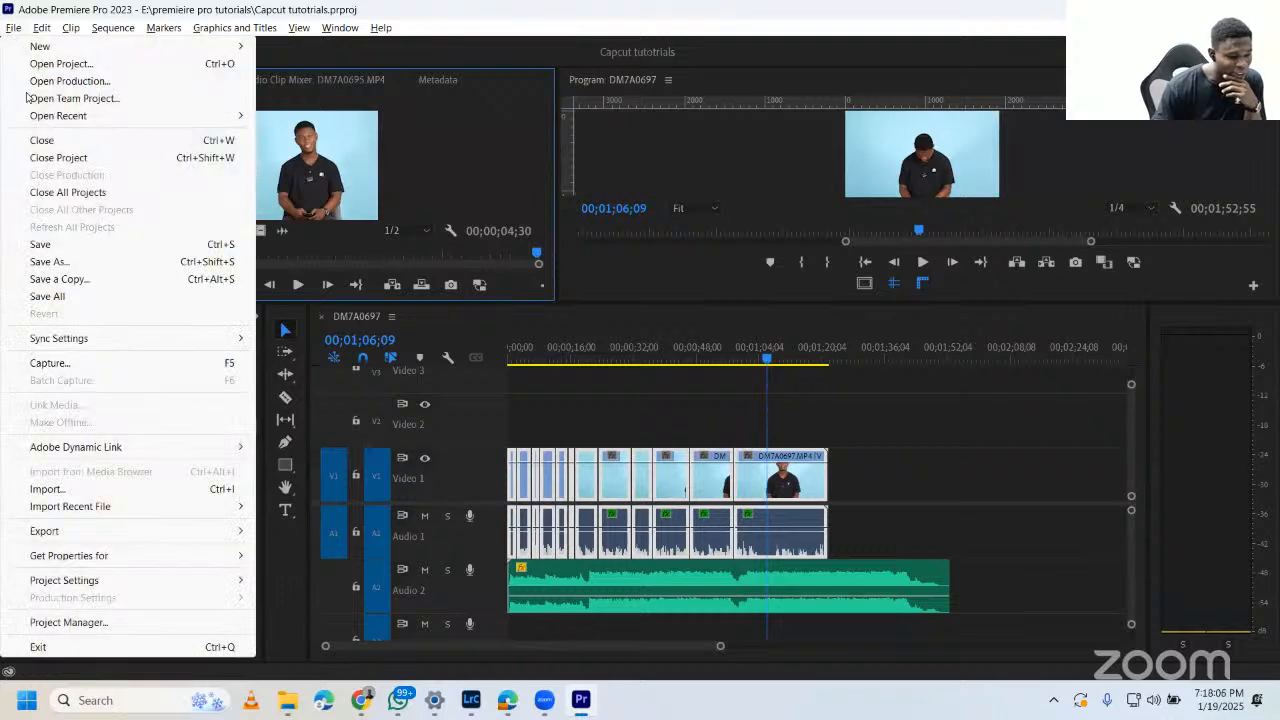
pyautogui.click(64, 279)
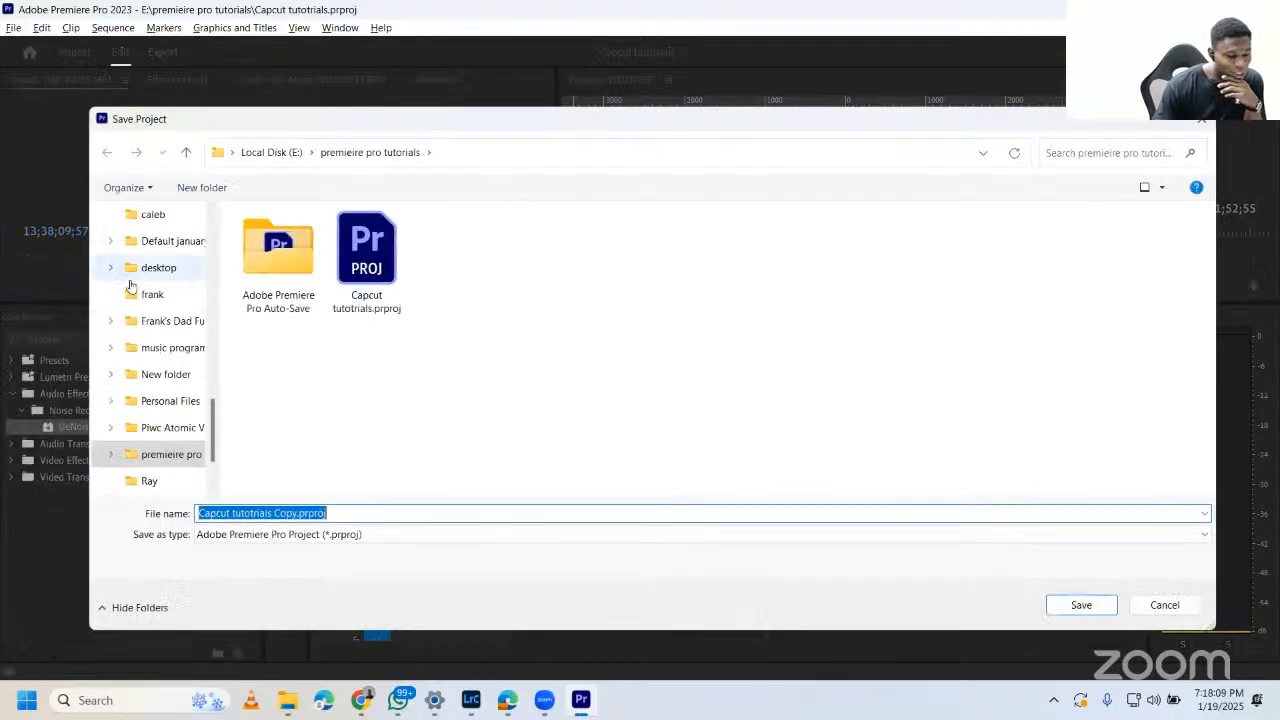
pyautogui.scroll(3, 135, 289)
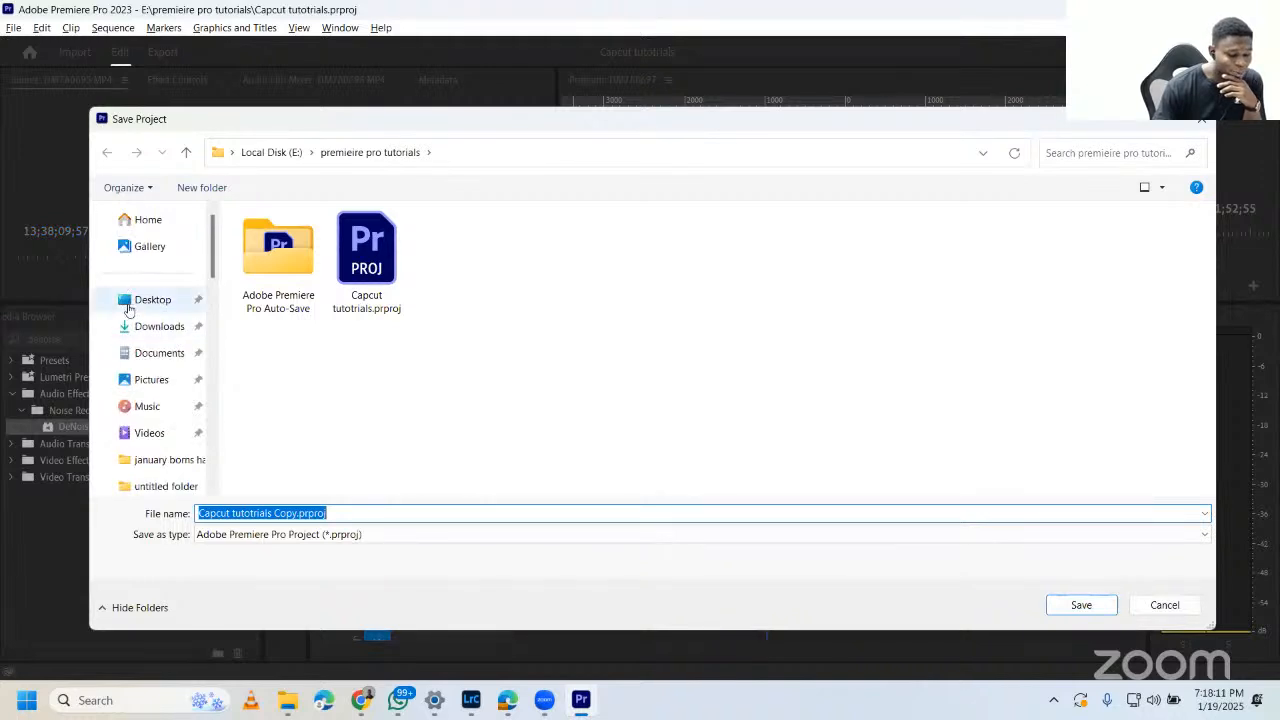
pyautogui.click(128, 303)
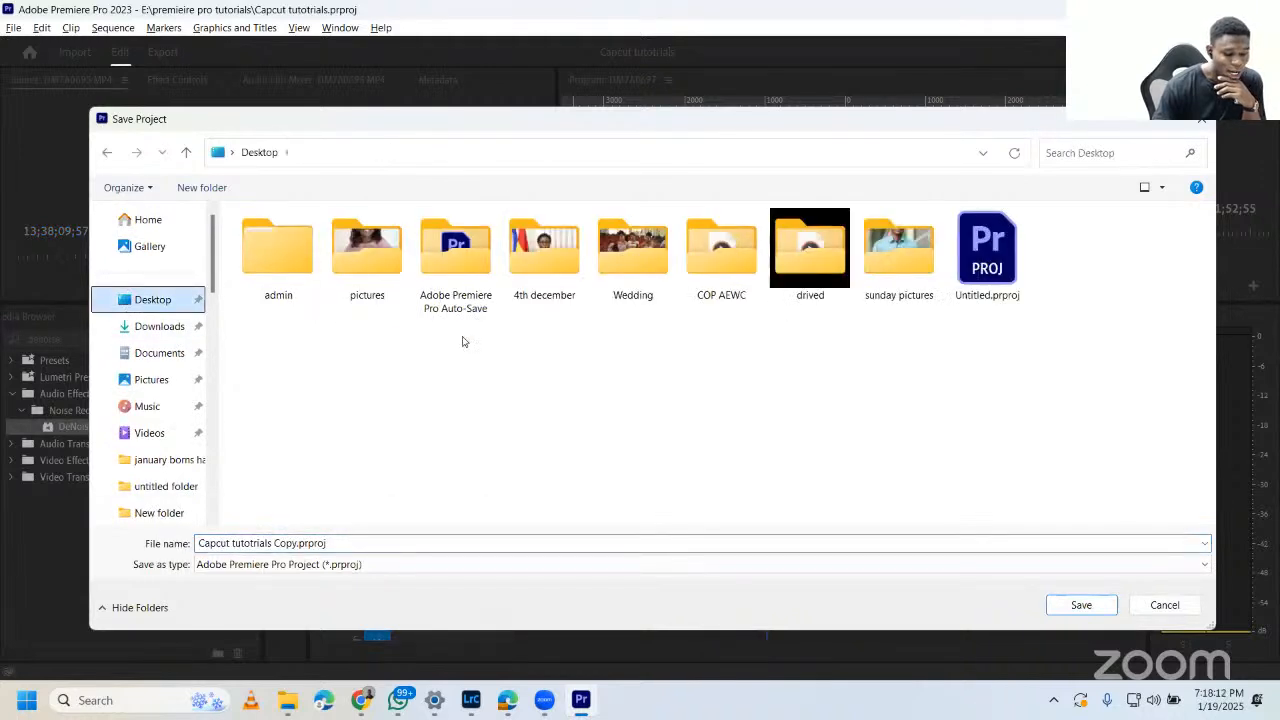
pyautogui.click(296, 541)
pyautogui.click(296, 541)
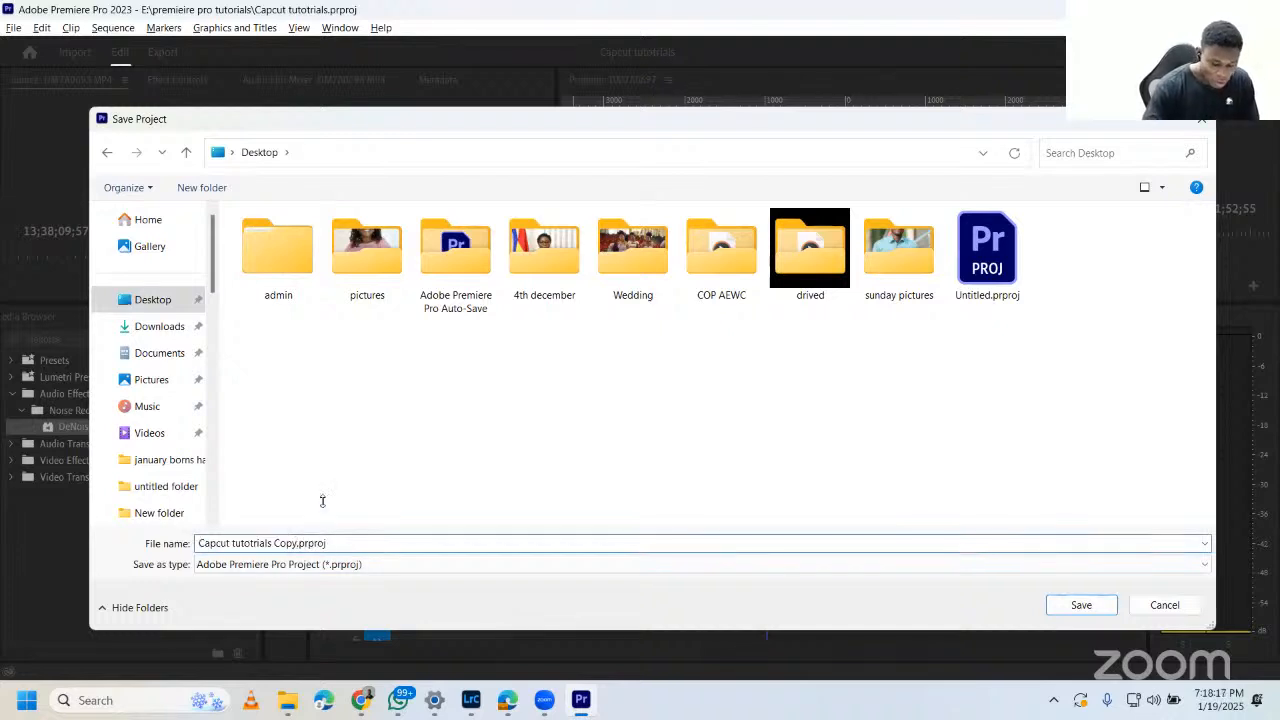
pyautogui.write('Back')
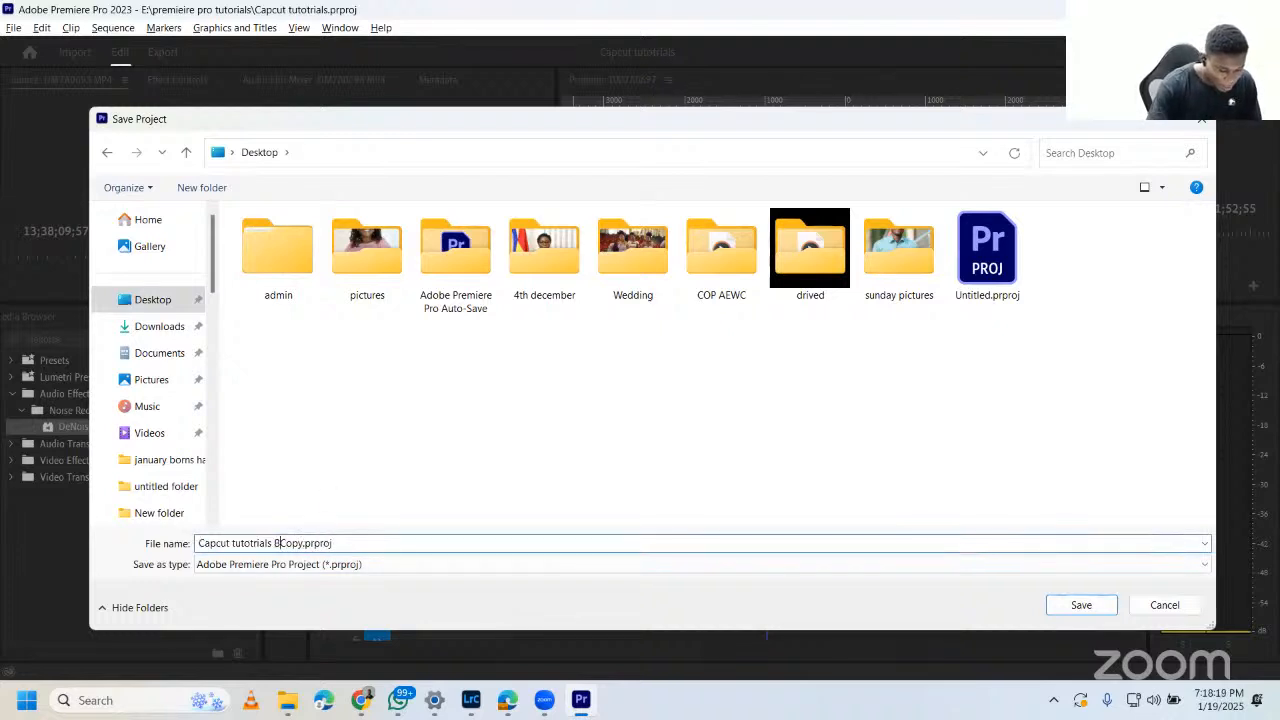
pyautogui.write('up')
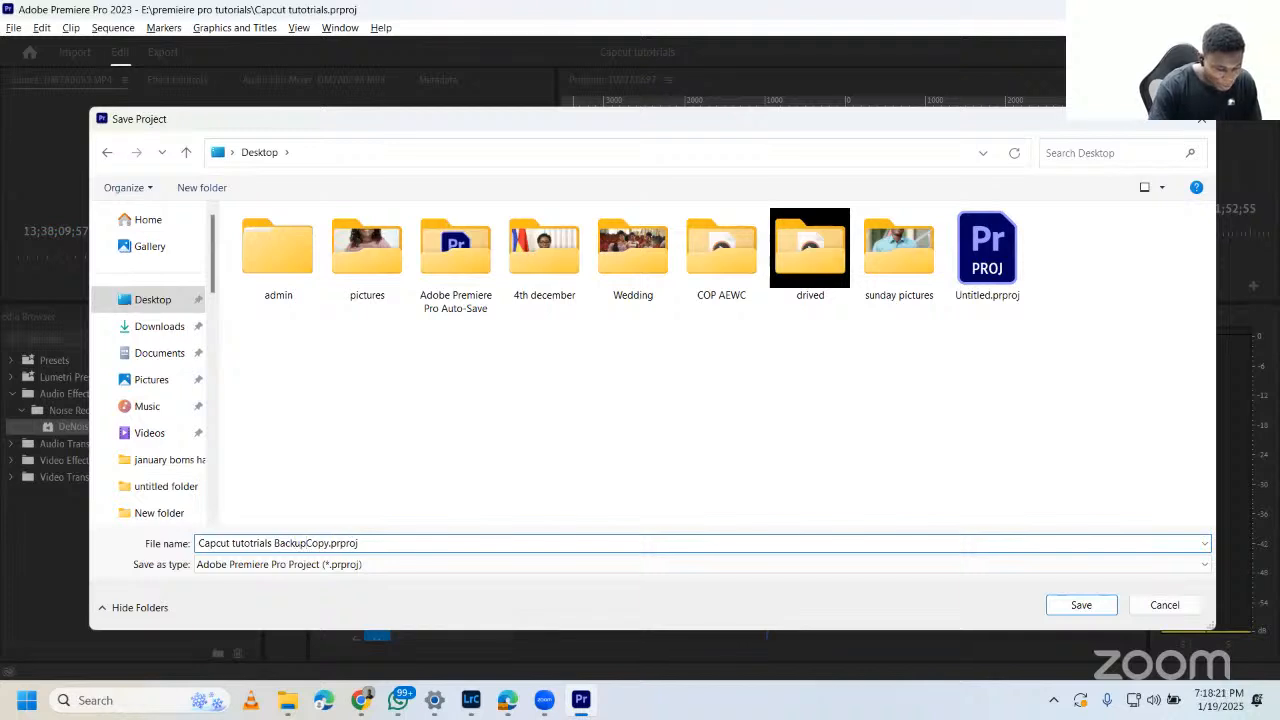
pyautogui.write(' Deskto')
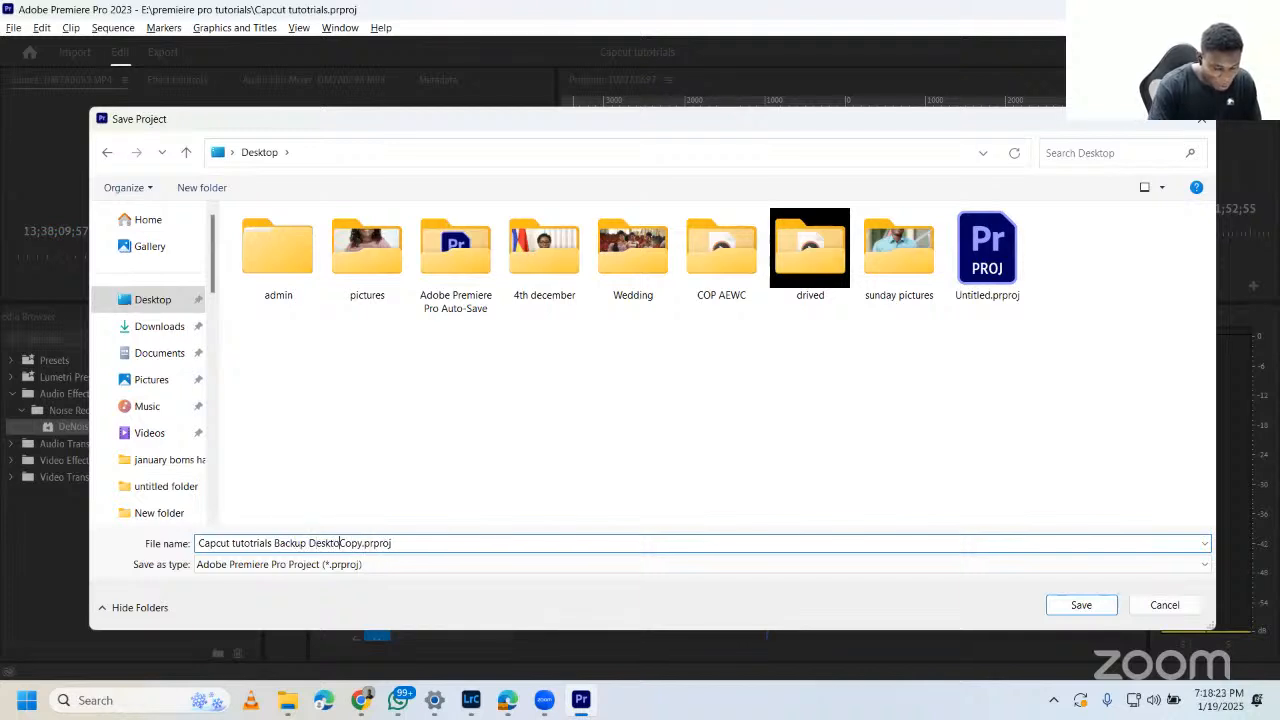
pyautogui.write('p')
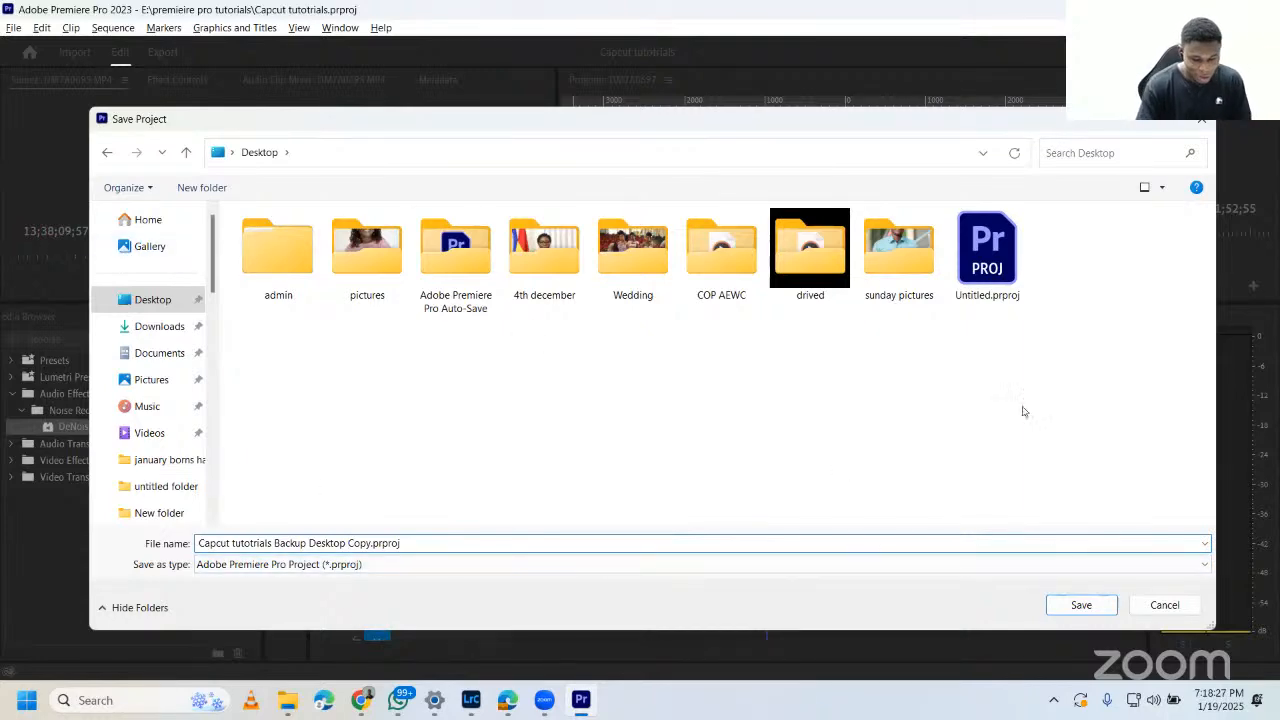
pyautogui.click(1080, 605)
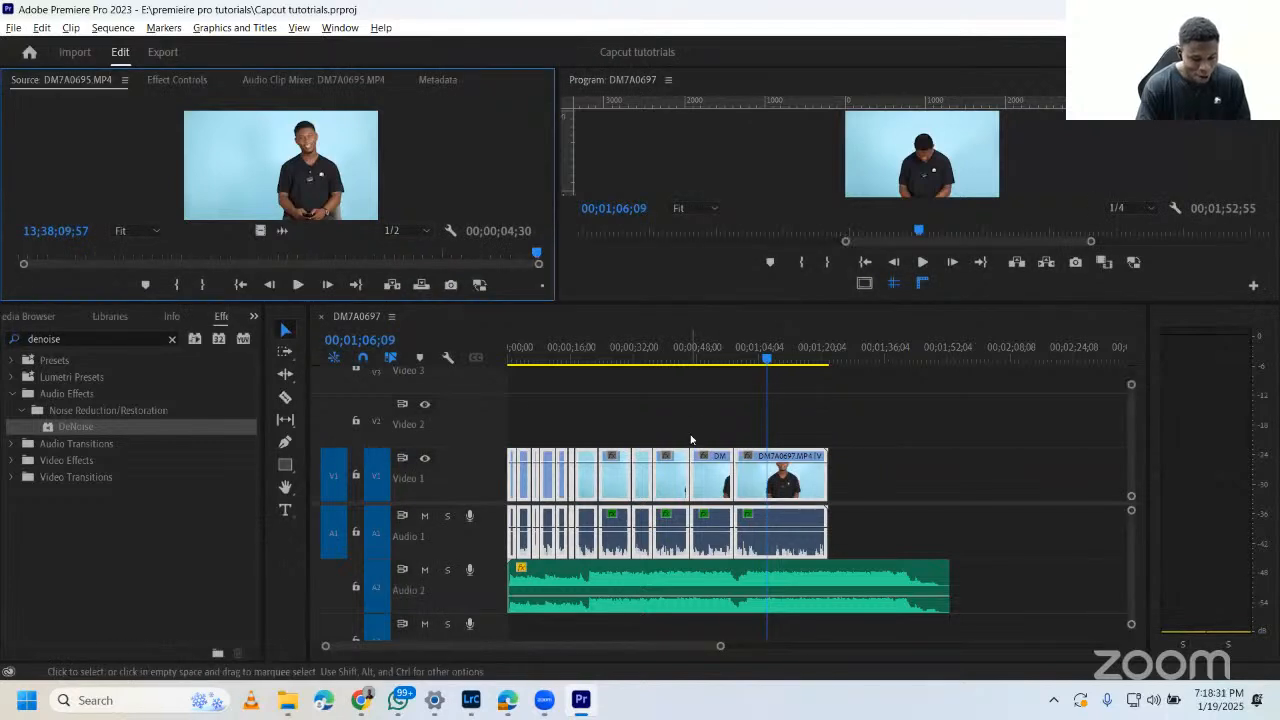
# Step: Deselect the clips and play the voice with the music from 00;01;06;09 to about 00;01;12
pyautogui.click(690, 443)
pyautogui.press('space')
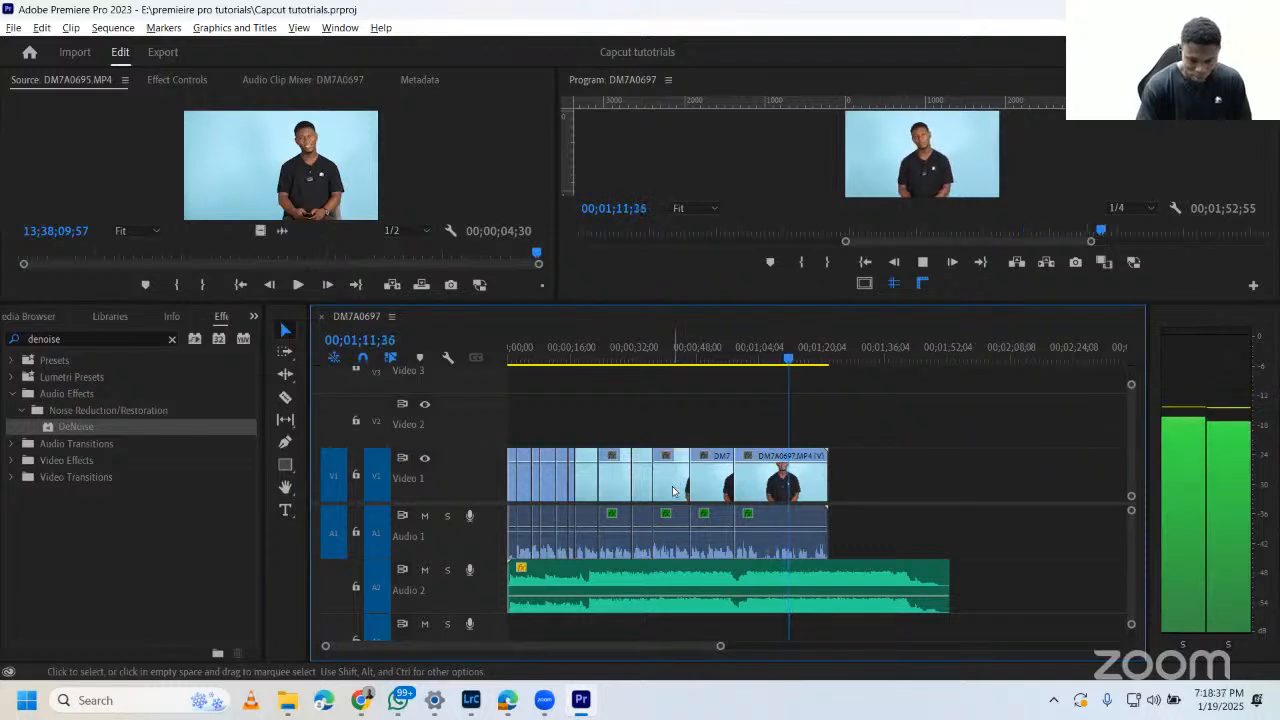
pyautogui.press('space')
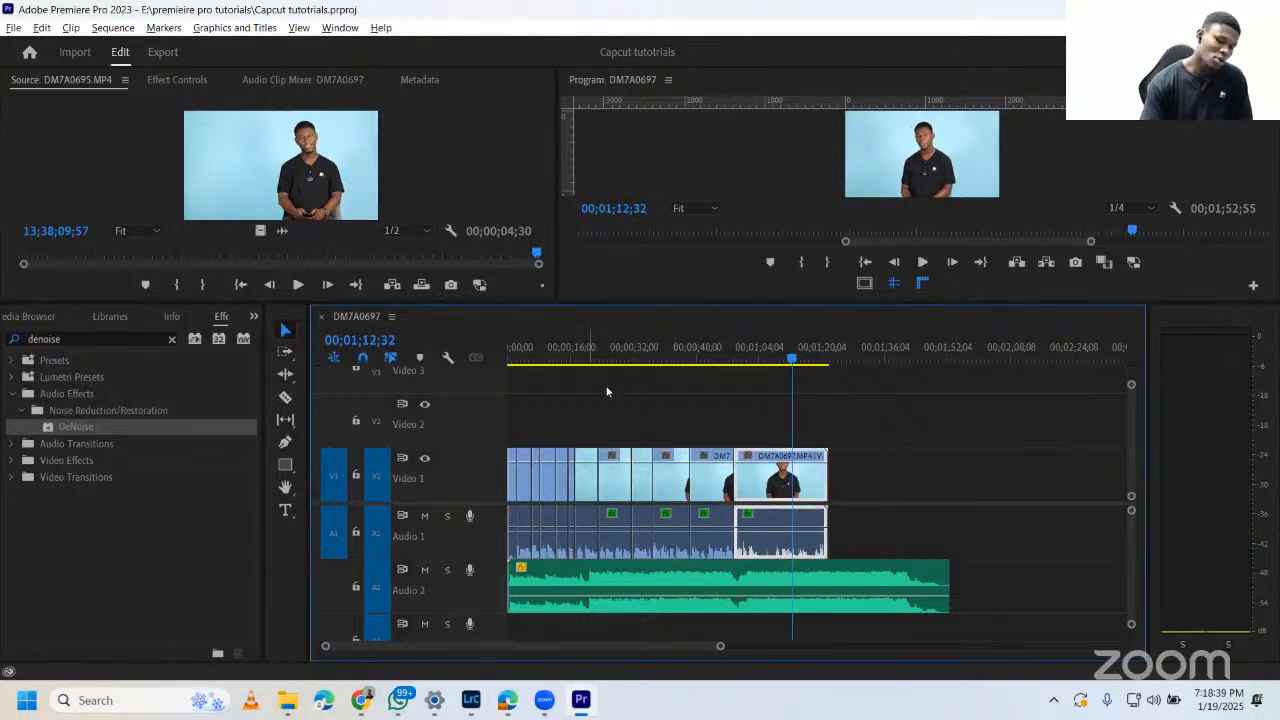
# Step: Switch to Chrome and check the YouTube live stream page and its chat for questions
pyautogui.click(489, 84)
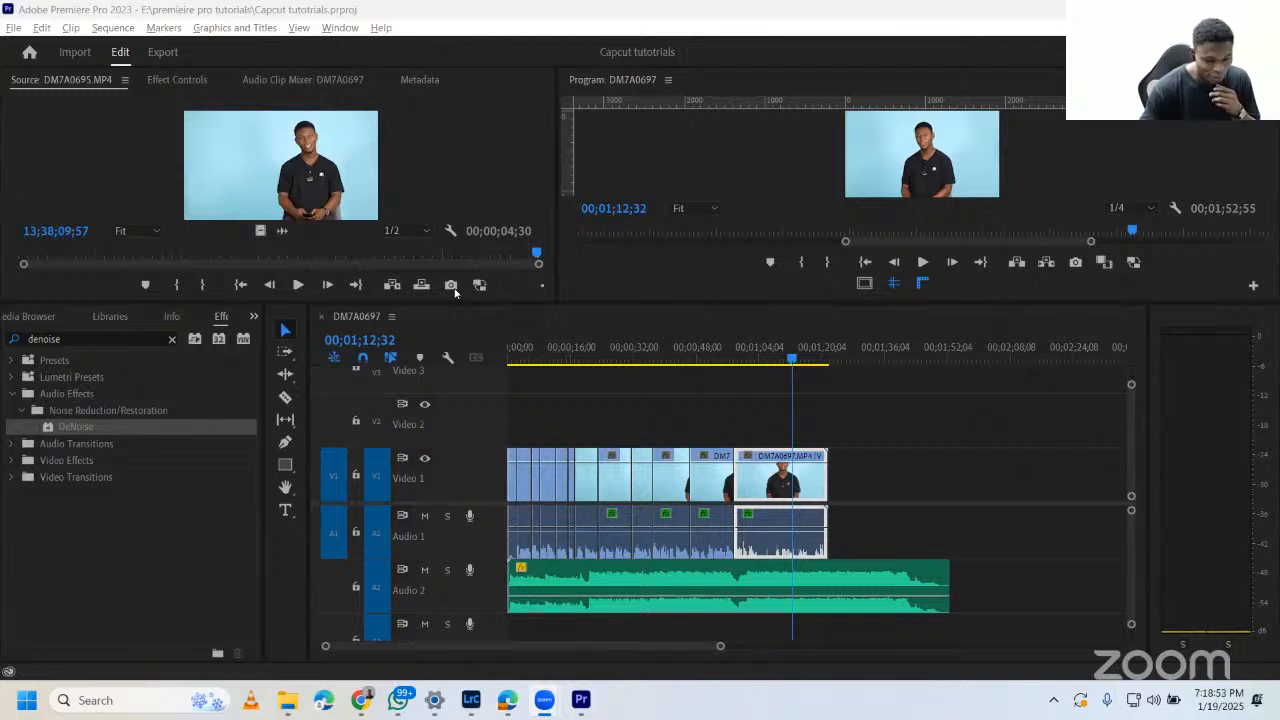
pyautogui.click(358, 703)
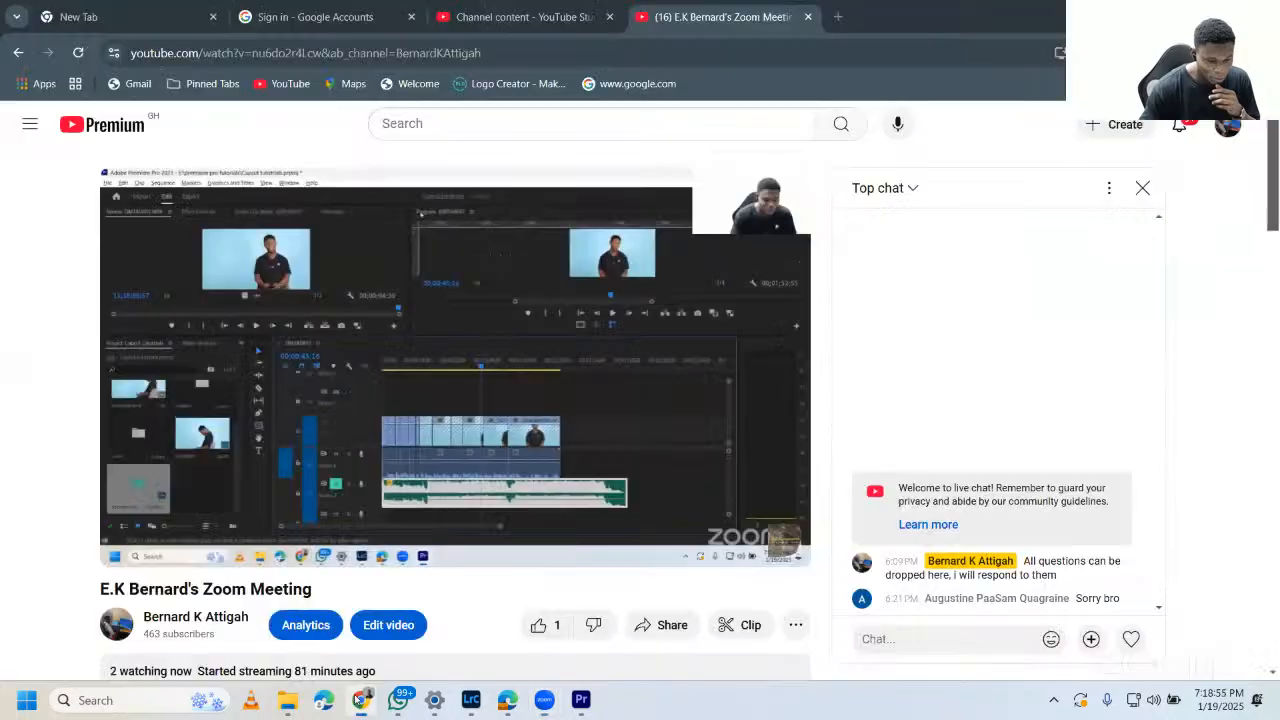
pyautogui.scroll(-2, 455, 602)
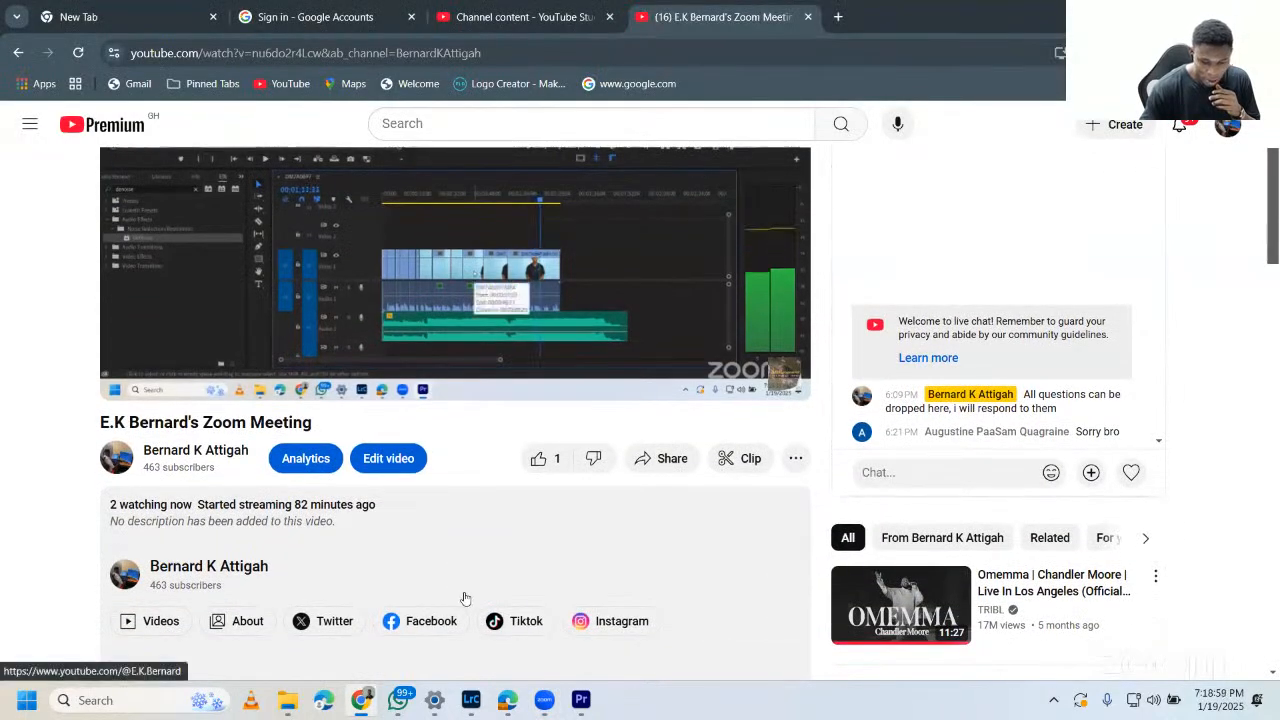
pyautogui.scroll(2, 464, 598)
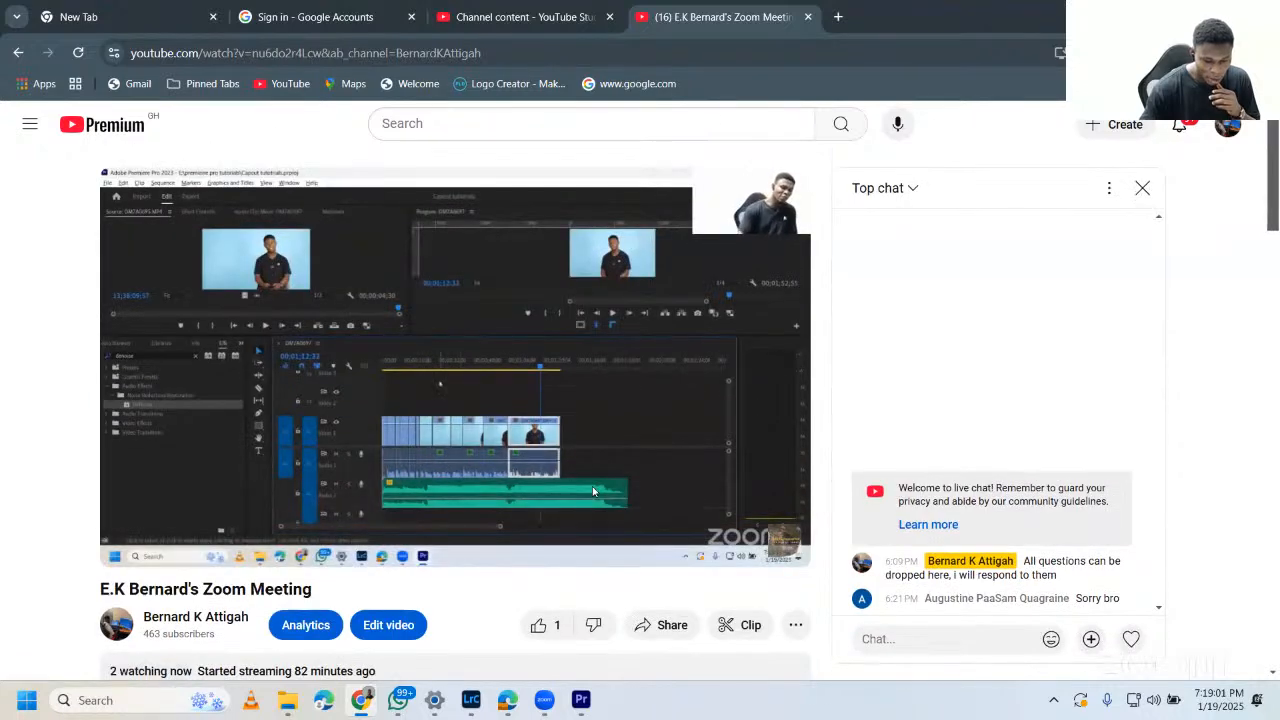
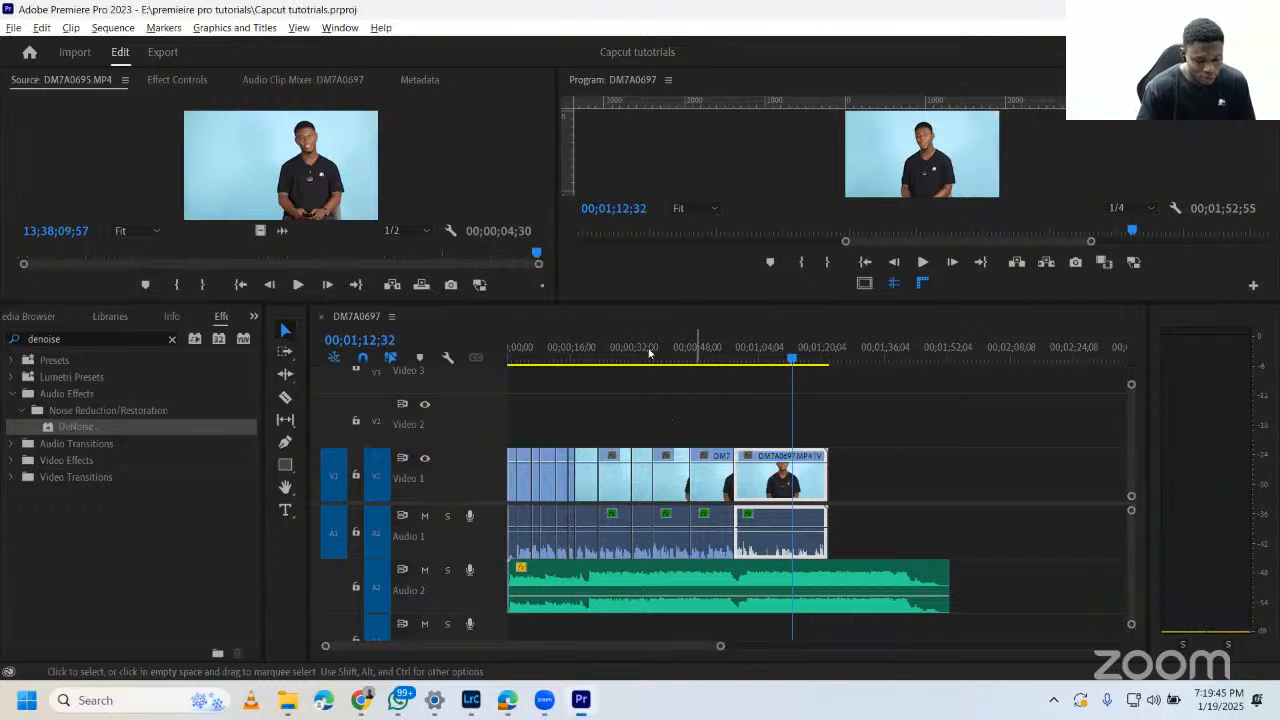
# Step: Play the sequence from 00;01;19;14 past the end of the last talking-head clip to check where the music runs on
pyautogui.moveTo(697, 352); pyautogui.dragTo(818, 357)
pyautogui.press('=')
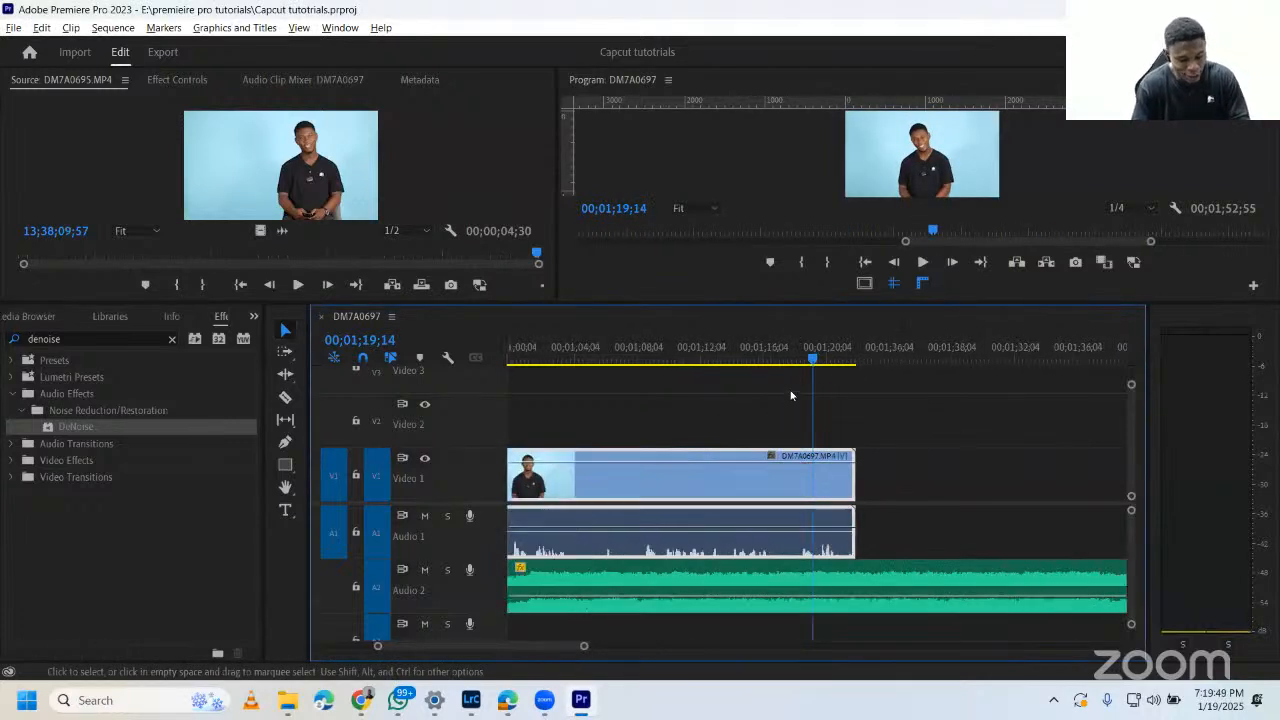
pyautogui.press('-')
pyautogui.press('-')
pyautogui.press('space')
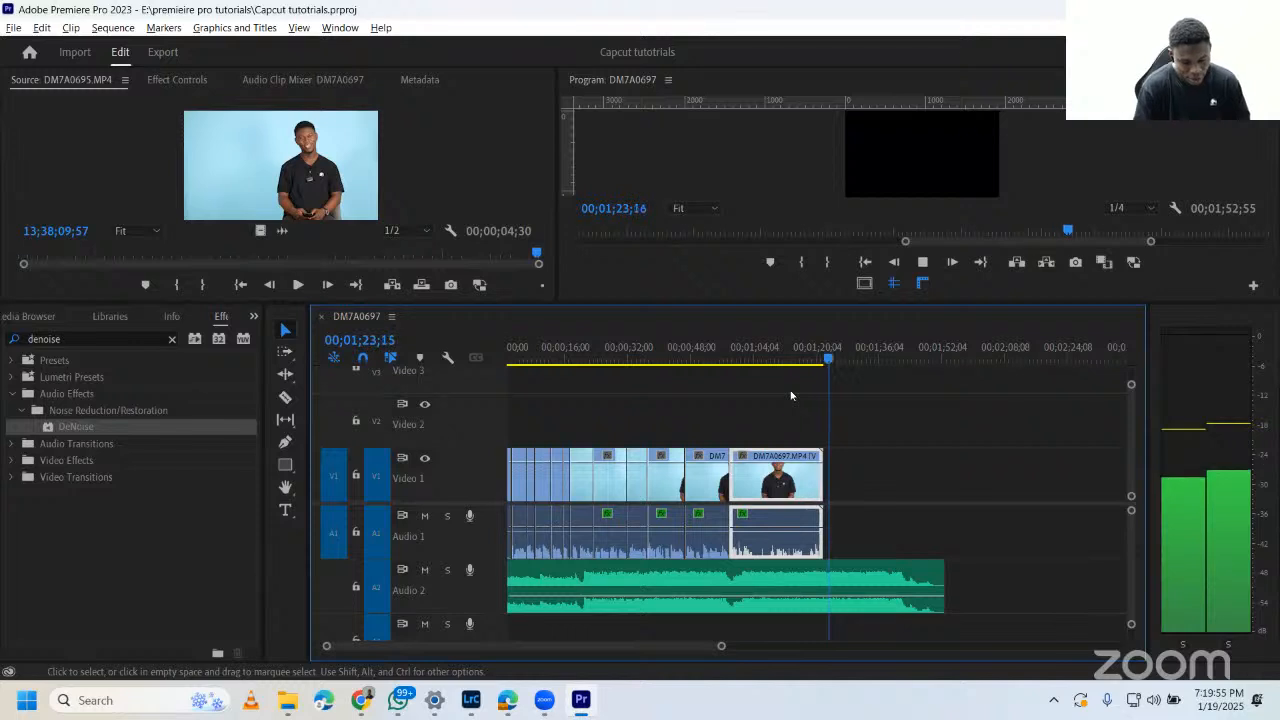
pyautogui.press('space')
# Step: Split the music on Audio 2 at the end of the last talking-head clip and delete the excess part
pyautogui.press('=')
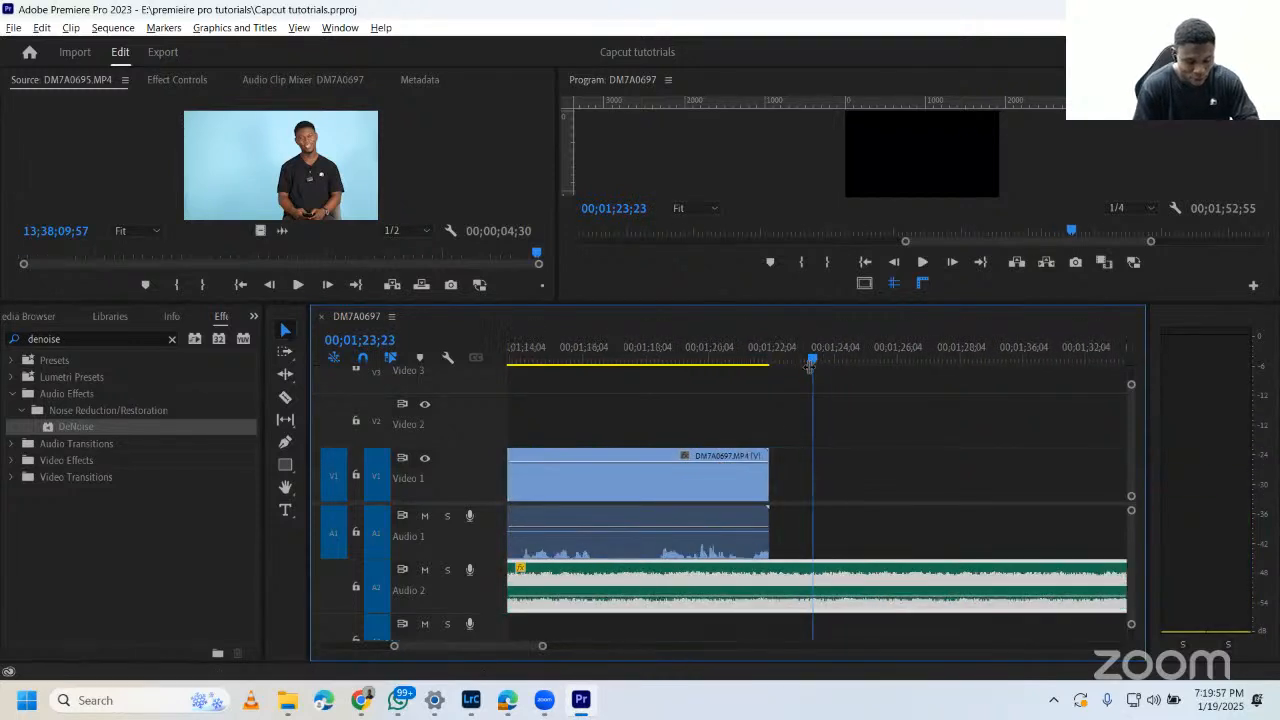
pyautogui.press('=')
pyautogui.press('=')
pyautogui.press('c')
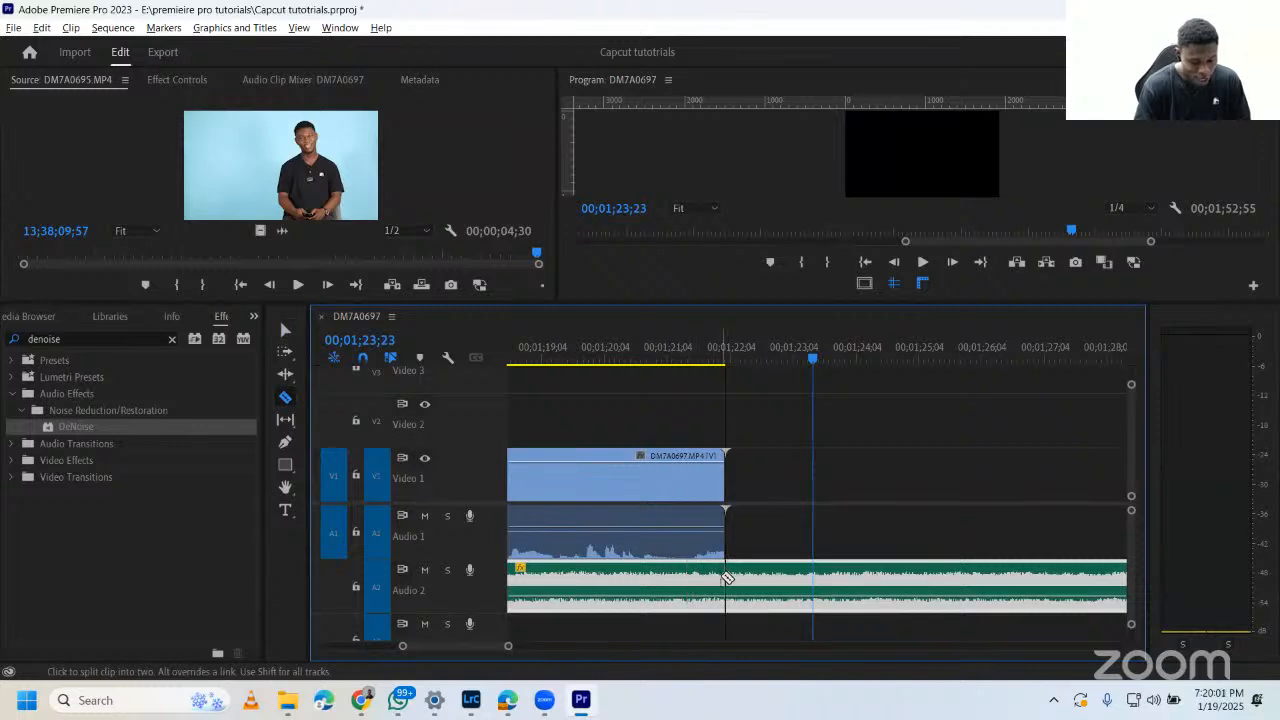
pyautogui.click(727, 578)
pyautogui.press('v')
pyautogui.click(795, 578)
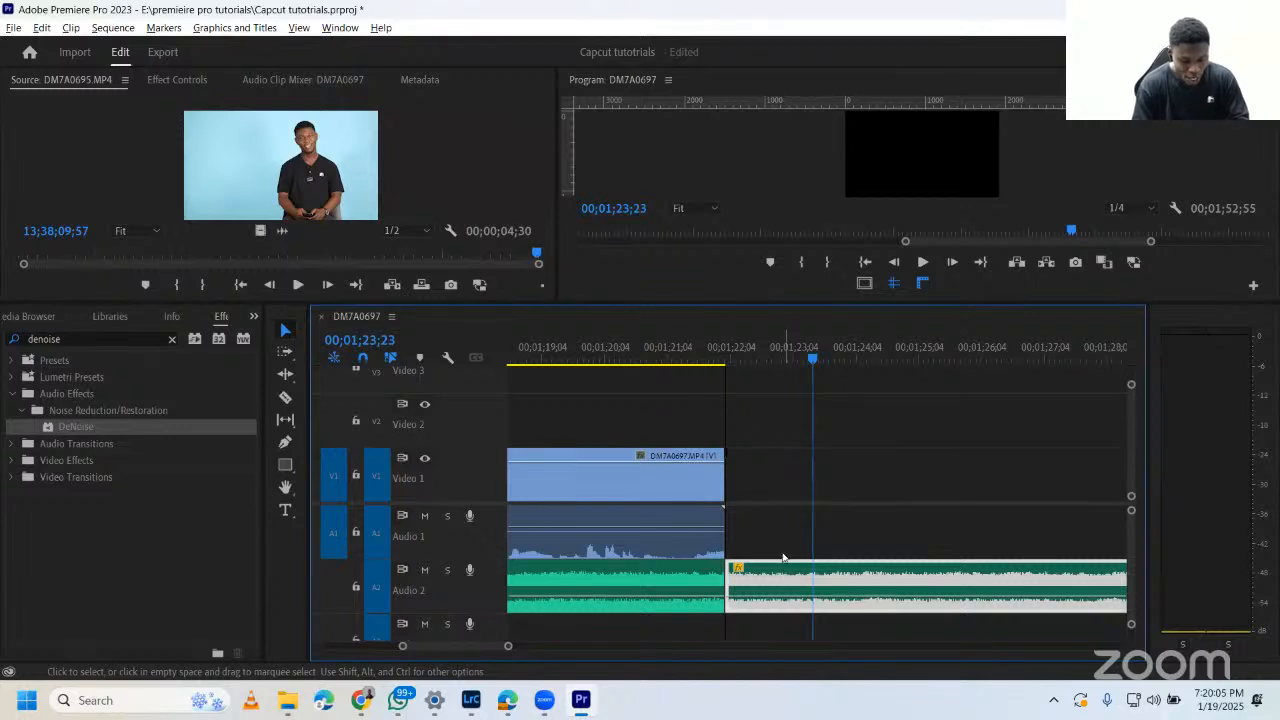
pyautogui.press('Delete')
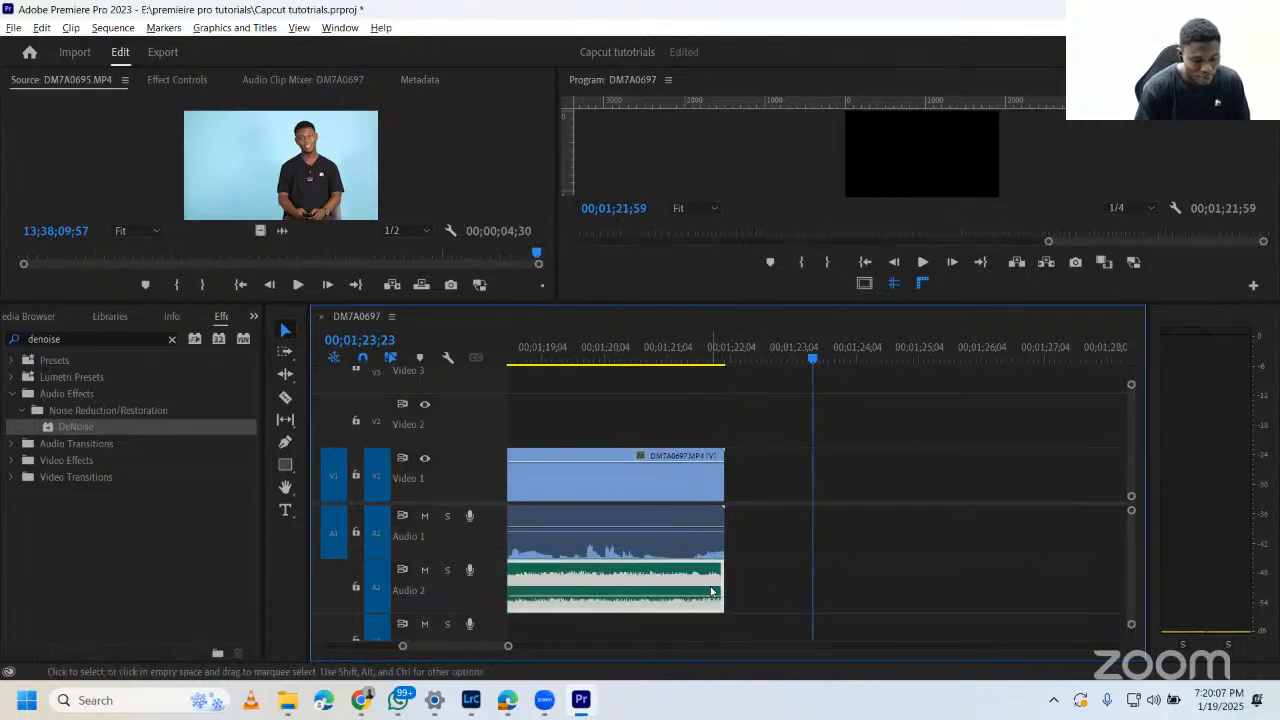
# Step: Try extending the end of the music clip so the sequence lasts 00;01;25;29, and undo the extension
pyautogui.click(716, 590)
pyautogui.moveTo(723, 587); pyautogui.dragTo(945, 540)
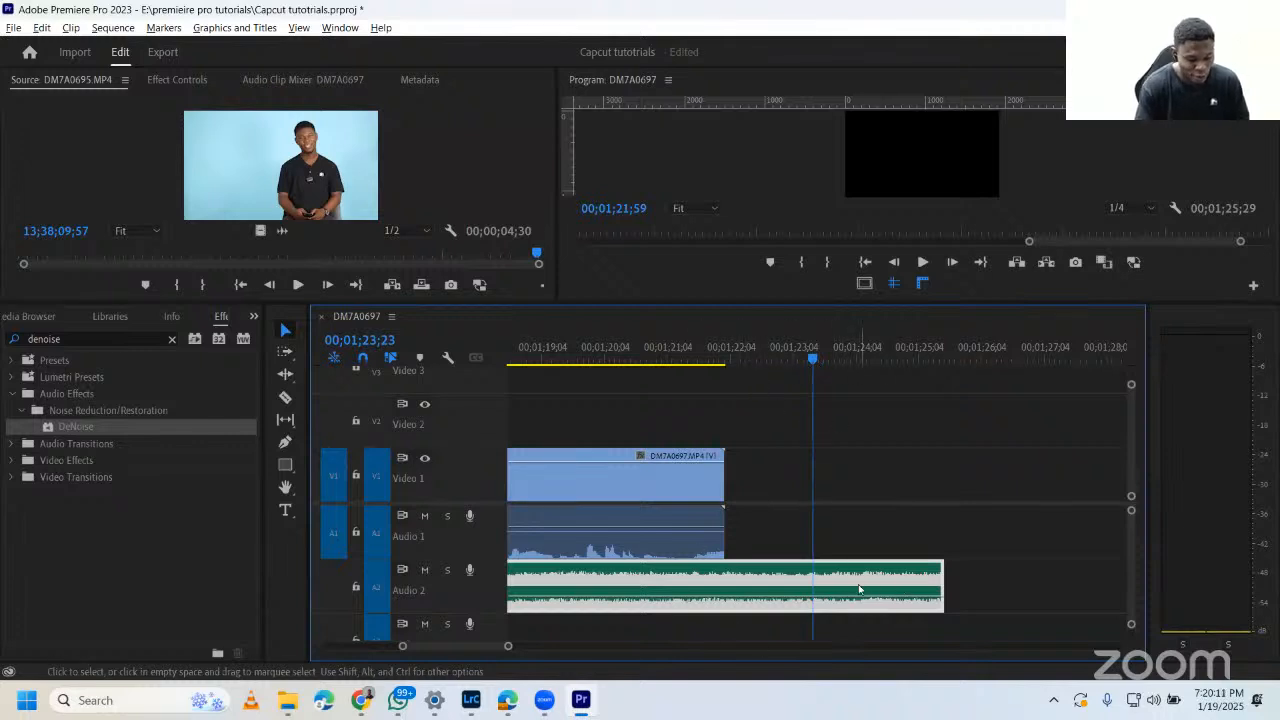
pyautogui.hotkey('ctrl', 'z')
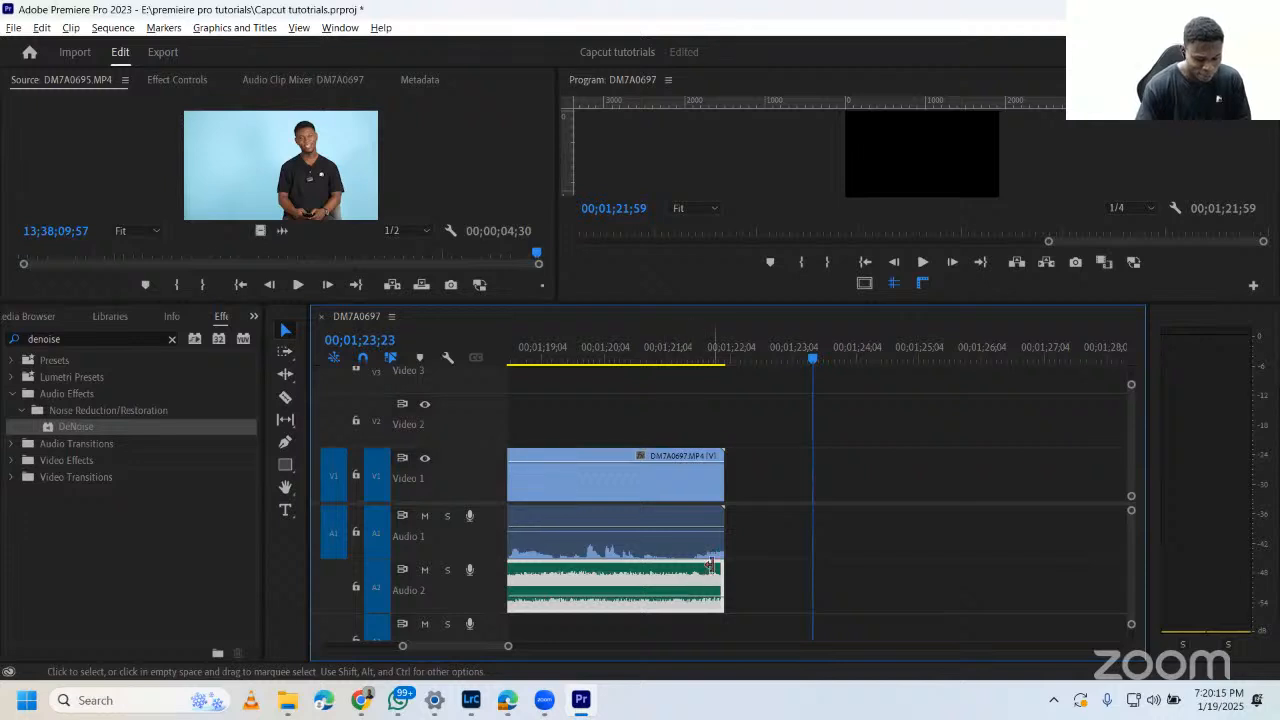
# Step: Split the last talking-head clip at 00;01;17;52 and delete the piece after the cut with its audio
pyautogui.press('-')
pyautogui.press('-')
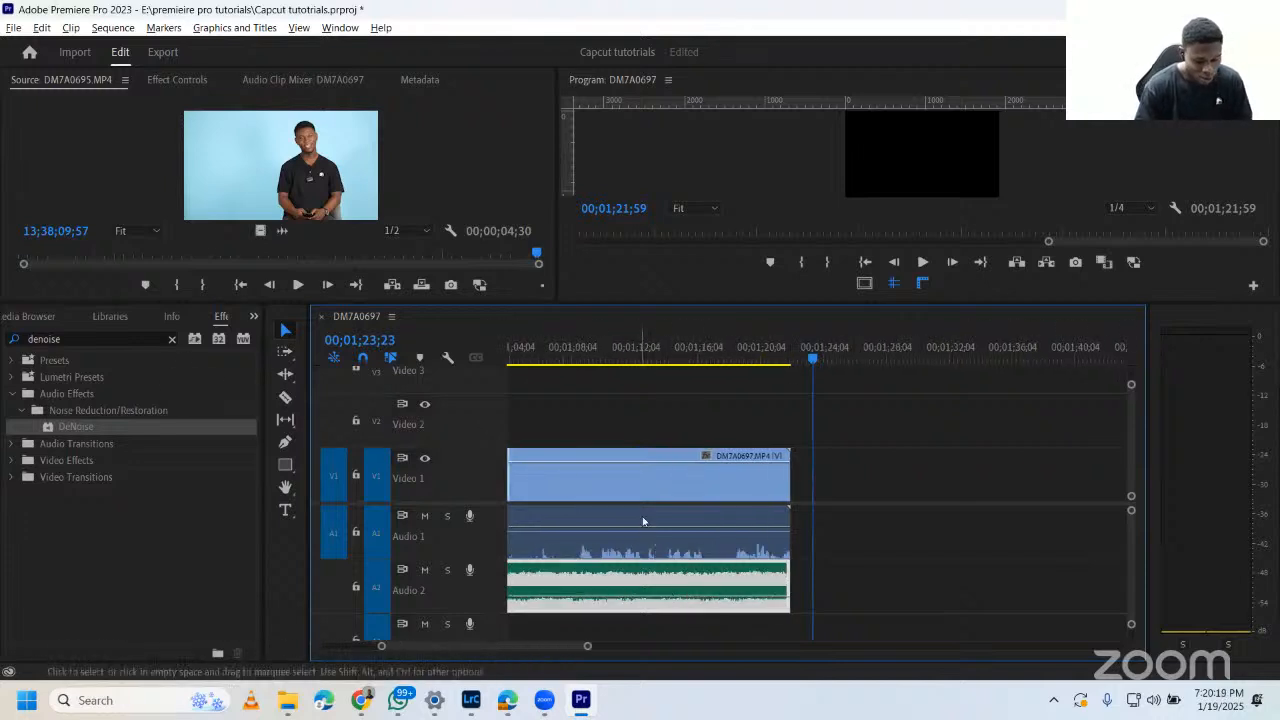
pyautogui.press('\\')
pyautogui.press('\\')
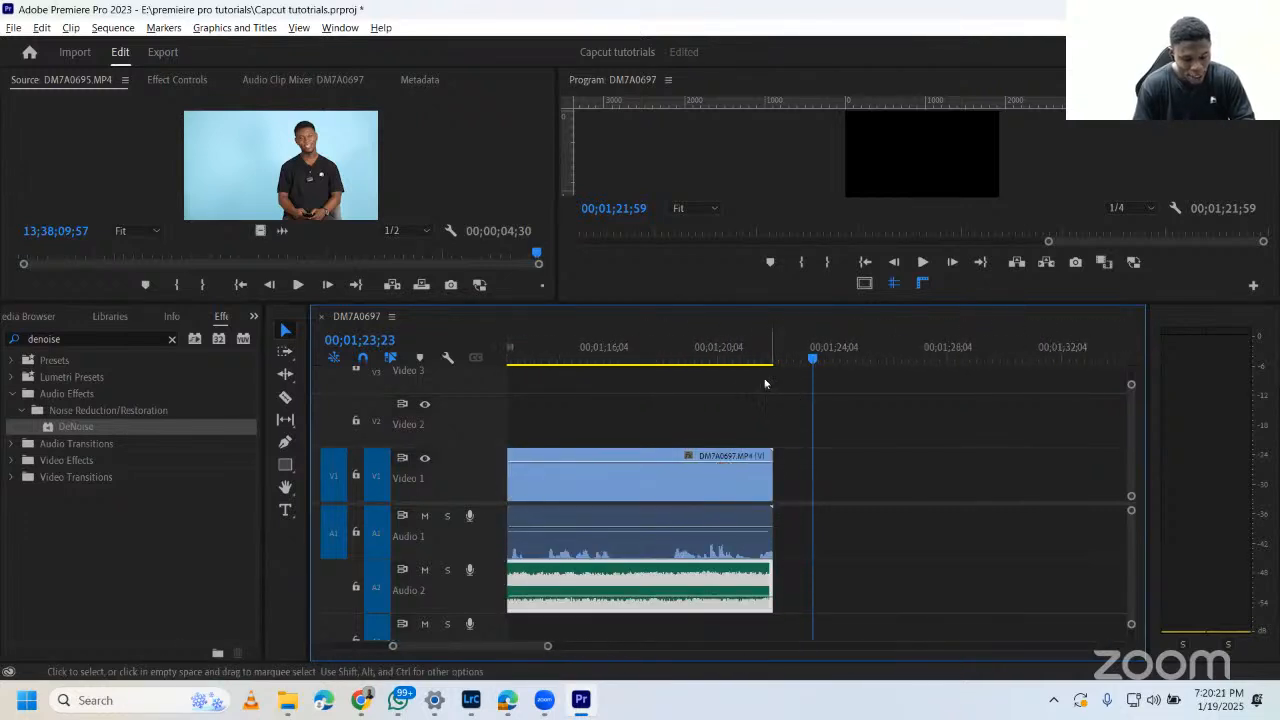
pyautogui.press('-')
pyautogui.press('-')
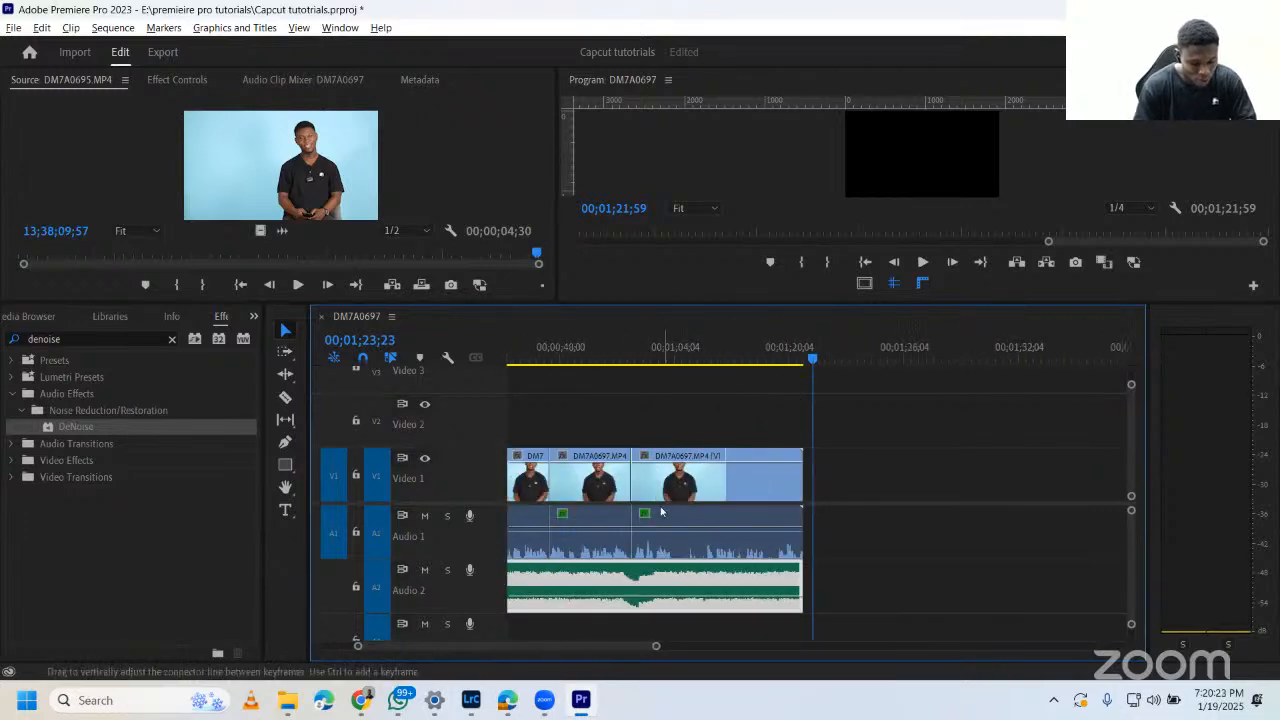
pyautogui.moveTo(746, 352); pyautogui.dragTo(774, 352)
pyautogui.press('c')
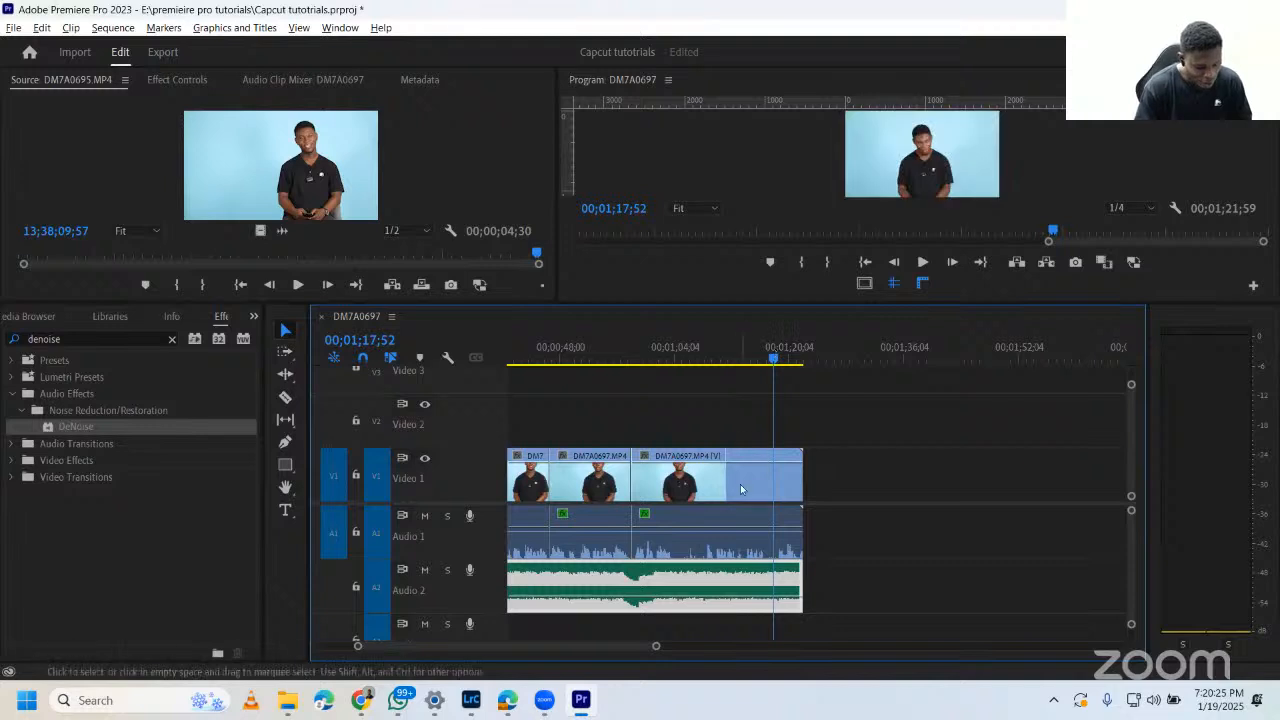
pyautogui.click(773, 487)
pyautogui.press('v')
pyautogui.click(788, 480)
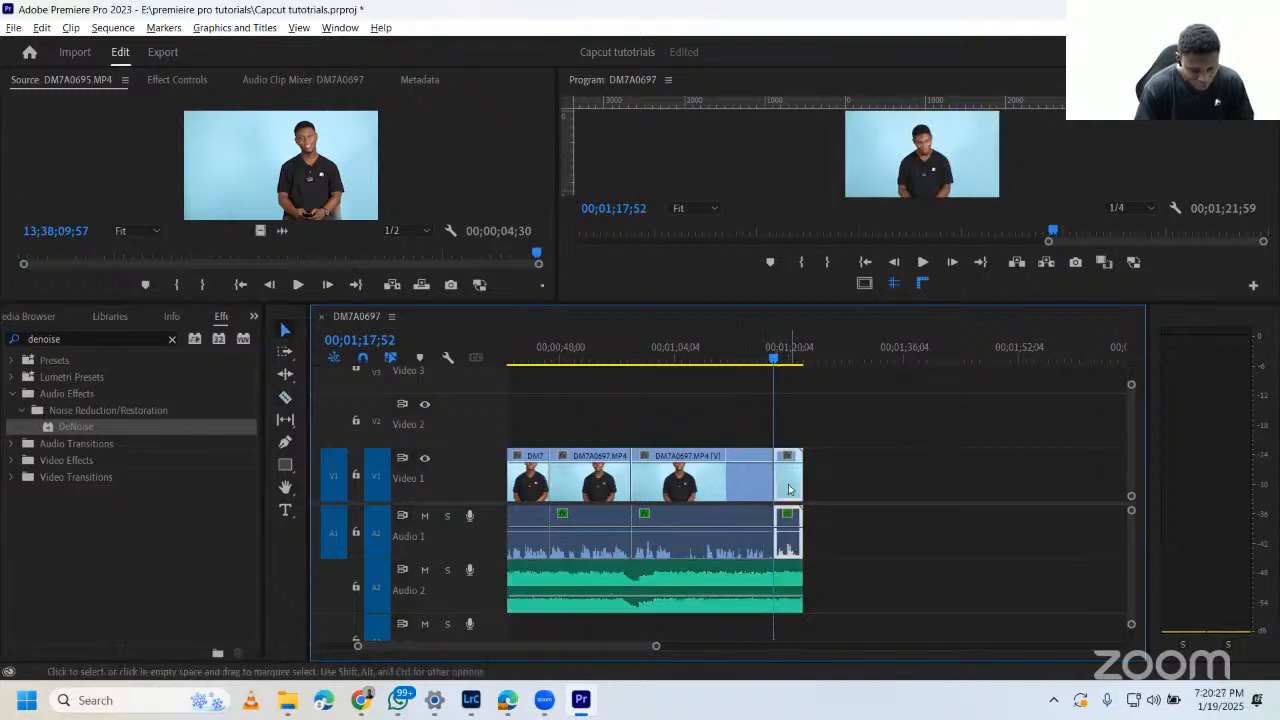
pyautogui.press('Delete')
# Step: Play the shortened ending from 00;01;14;32 to about 00;01;19 to check the last talking-head clip against the music
pyautogui.click(751, 350)
pyautogui.click(767, 474)
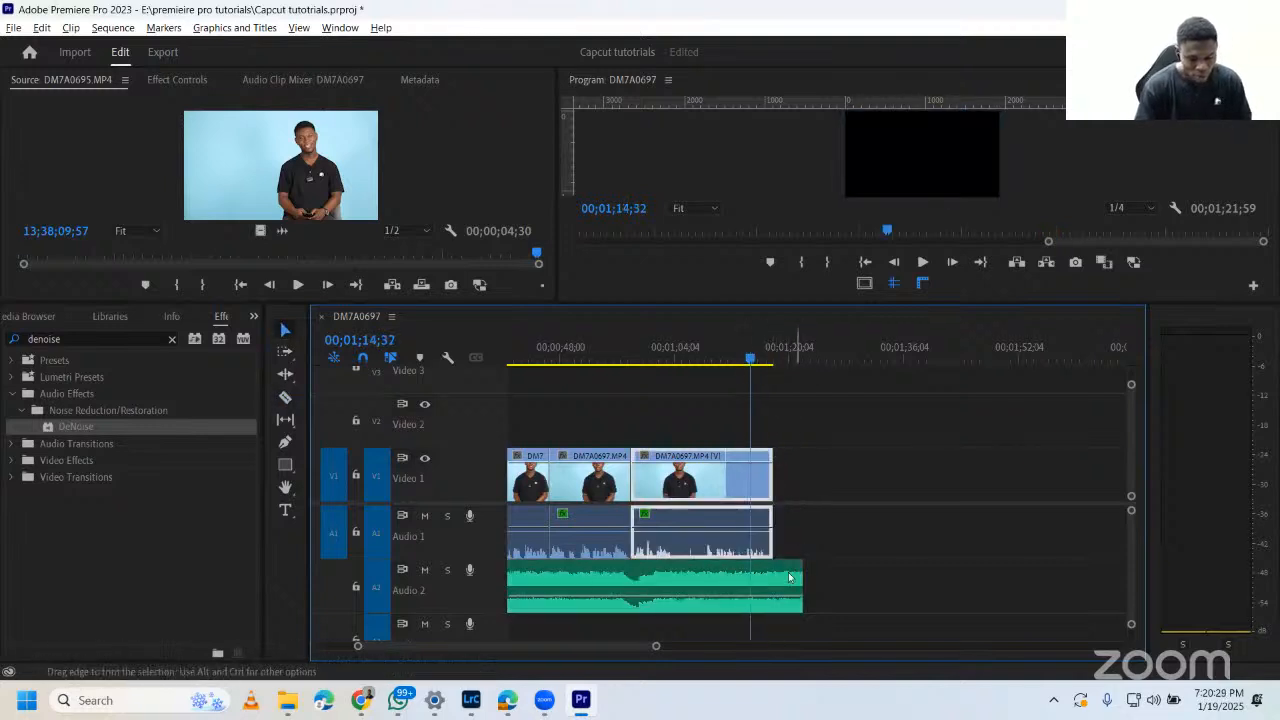
pyautogui.press('space')
# Step: Trim the end of the music clip on Audio 2 to the end of the last talking-head clip at 00;01;17;52
pyautogui.press('=')
pyautogui.press('=')
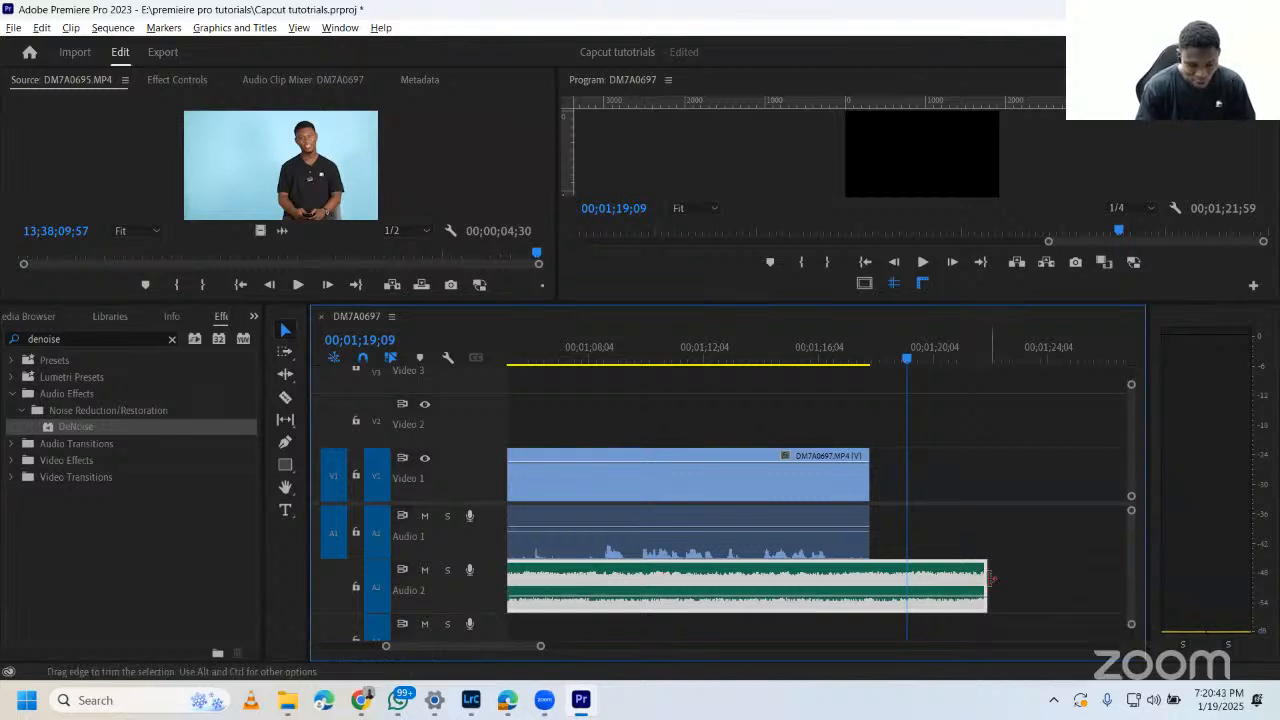
pyautogui.moveTo(981, 580); pyautogui.dragTo(786, 600)
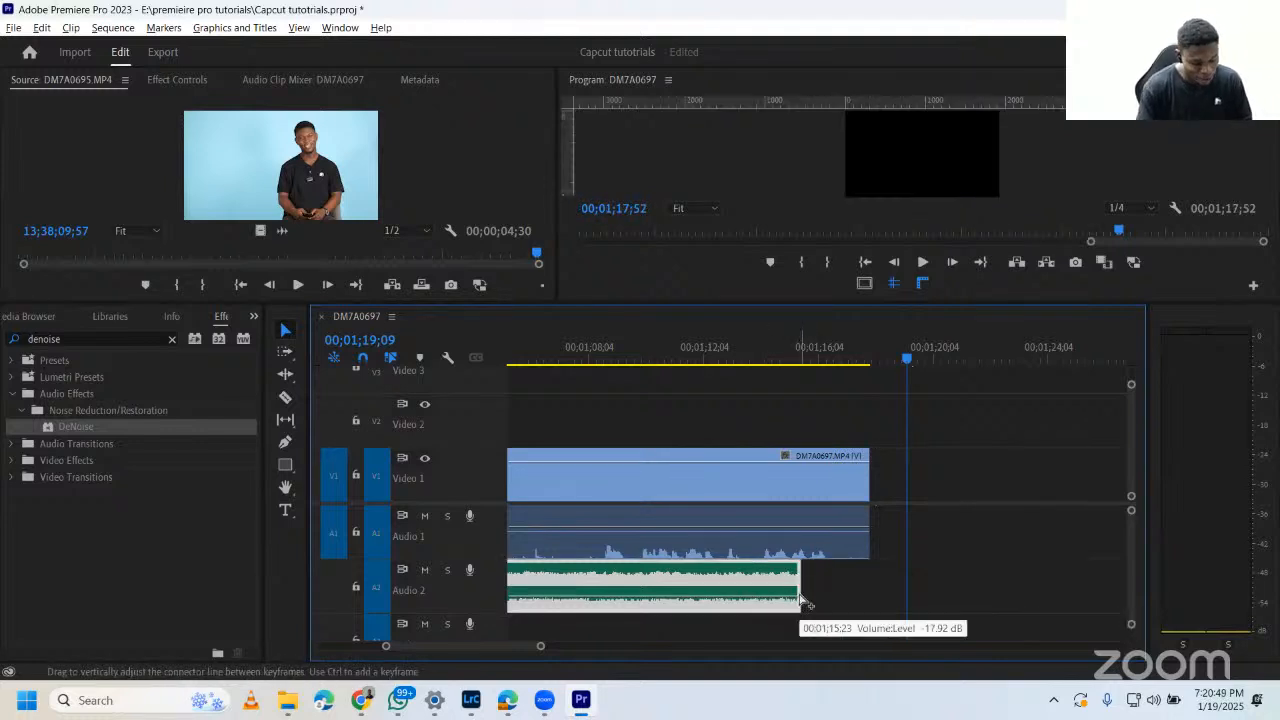
pyautogui.hotkey('ctrl', 'z')
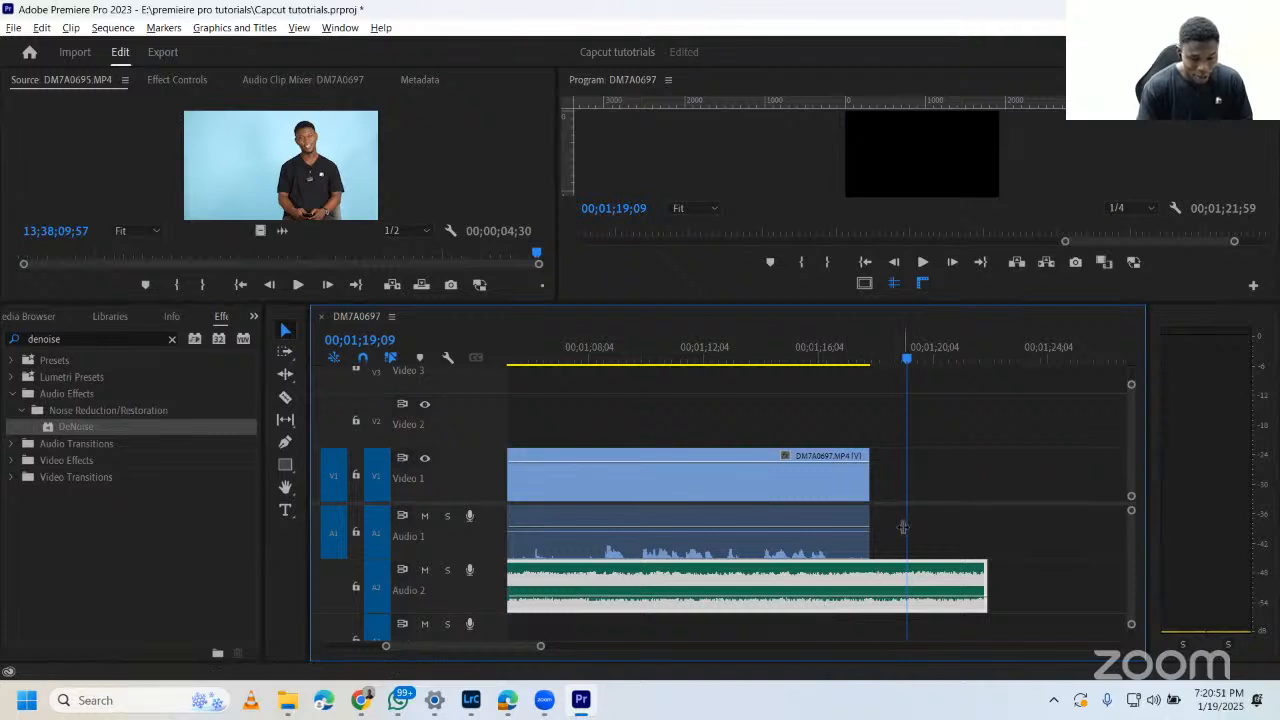
pyautogui.moveTo(984, 582); pyautogui.dragTo(869, 573)
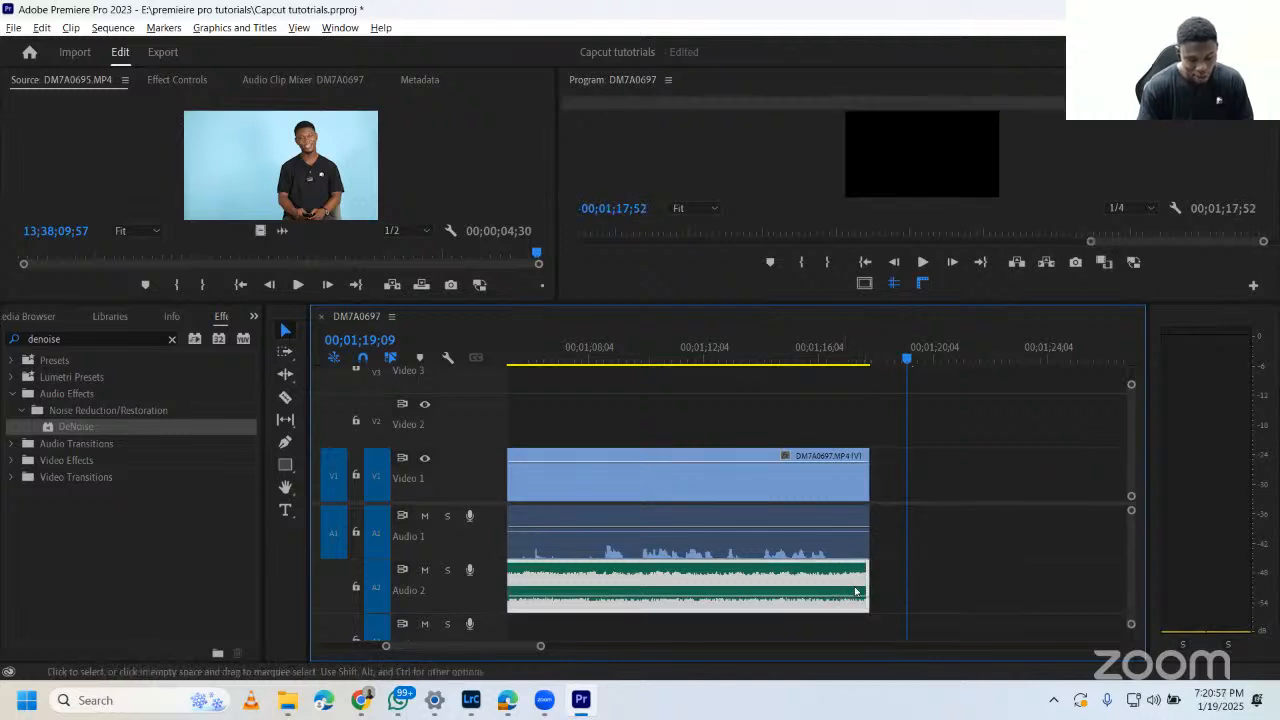
# Step: Place the playhead at 00;01;11;30 and select the music clip on Audio 2
pyautogui.click(886, 586)
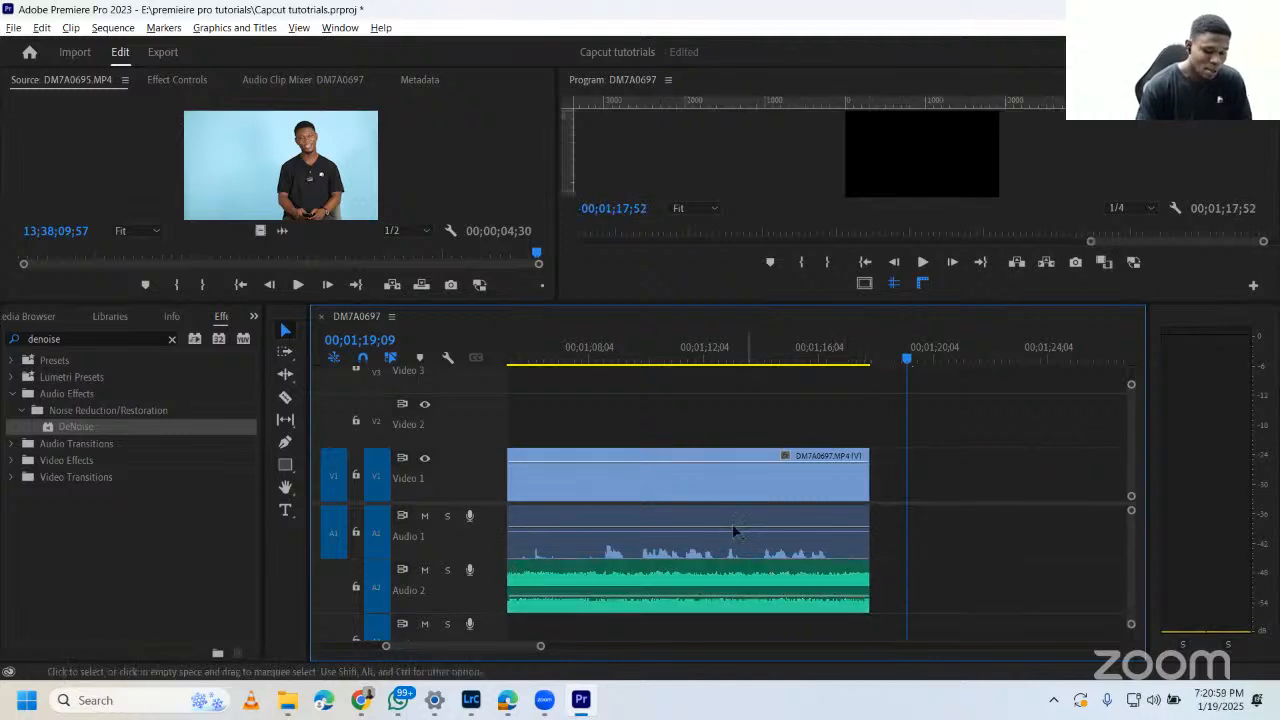
pyautogui.click(688, 358)
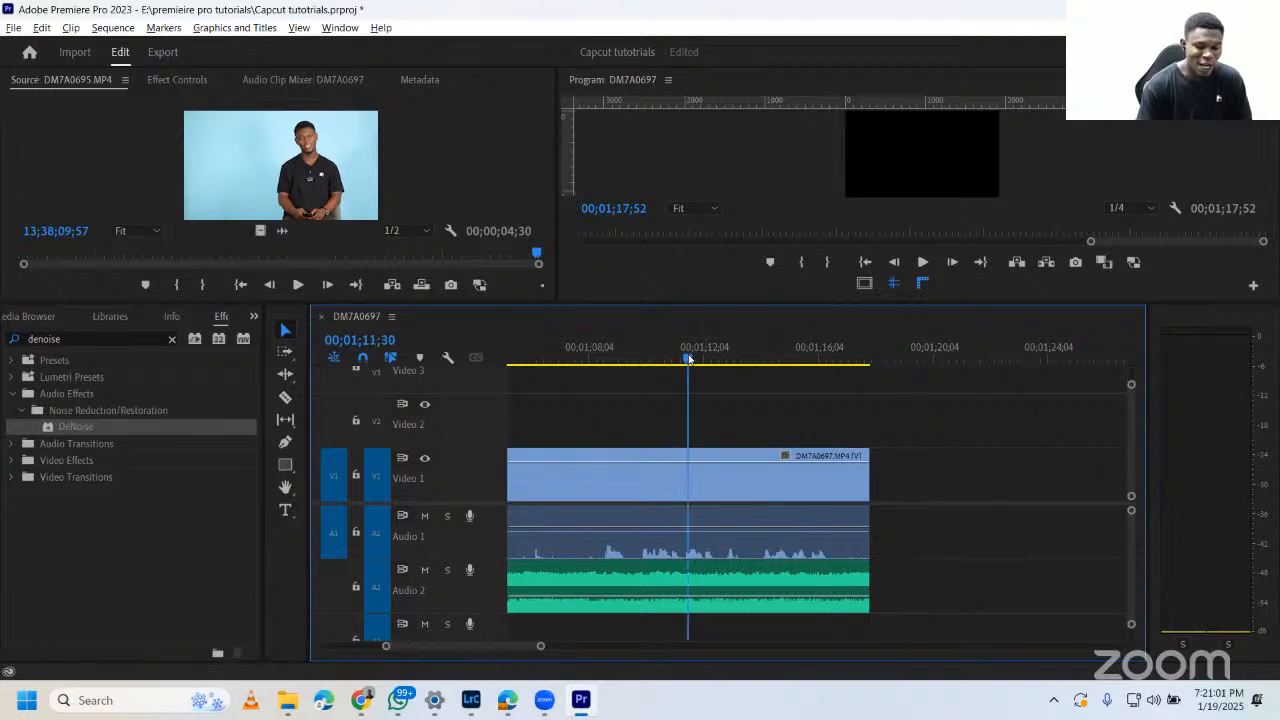
pyautogui.click(710, 482)
pyautogui.click(762, 568)
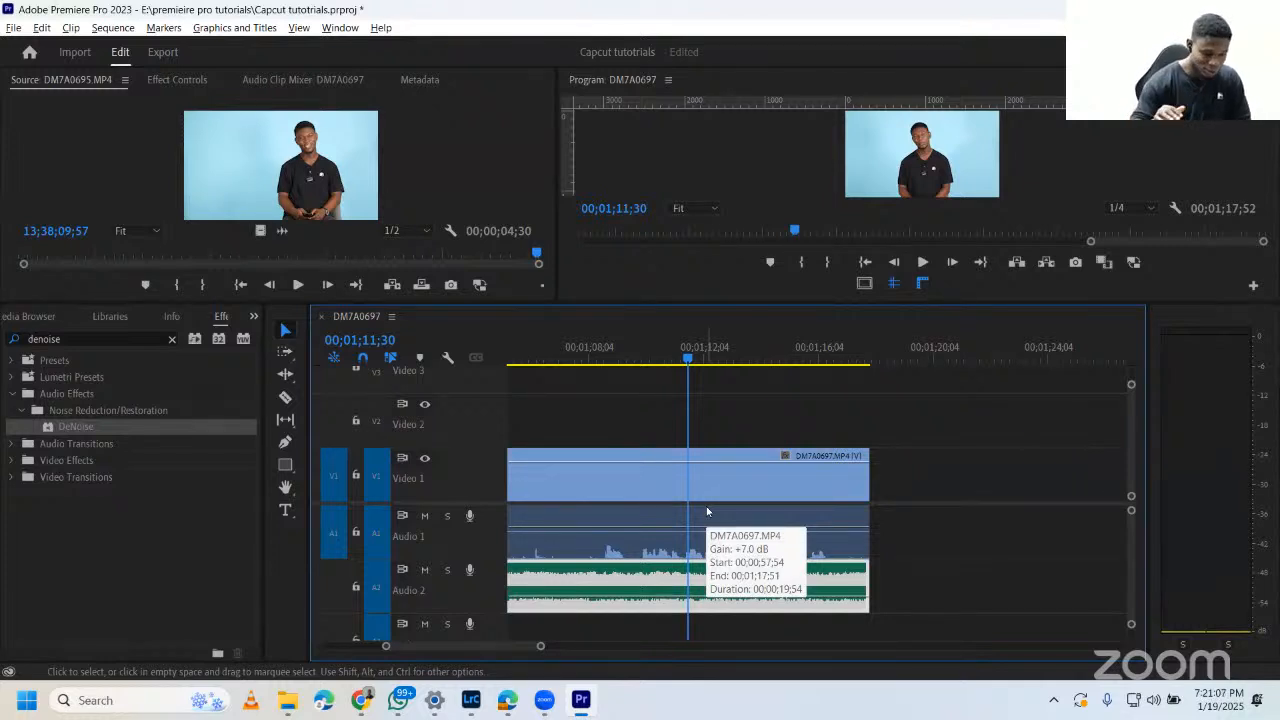
# Step: Search the effects for "expon" and replace that search with "fade" to list the audio crossfades
pyautogui.click(117, 340)
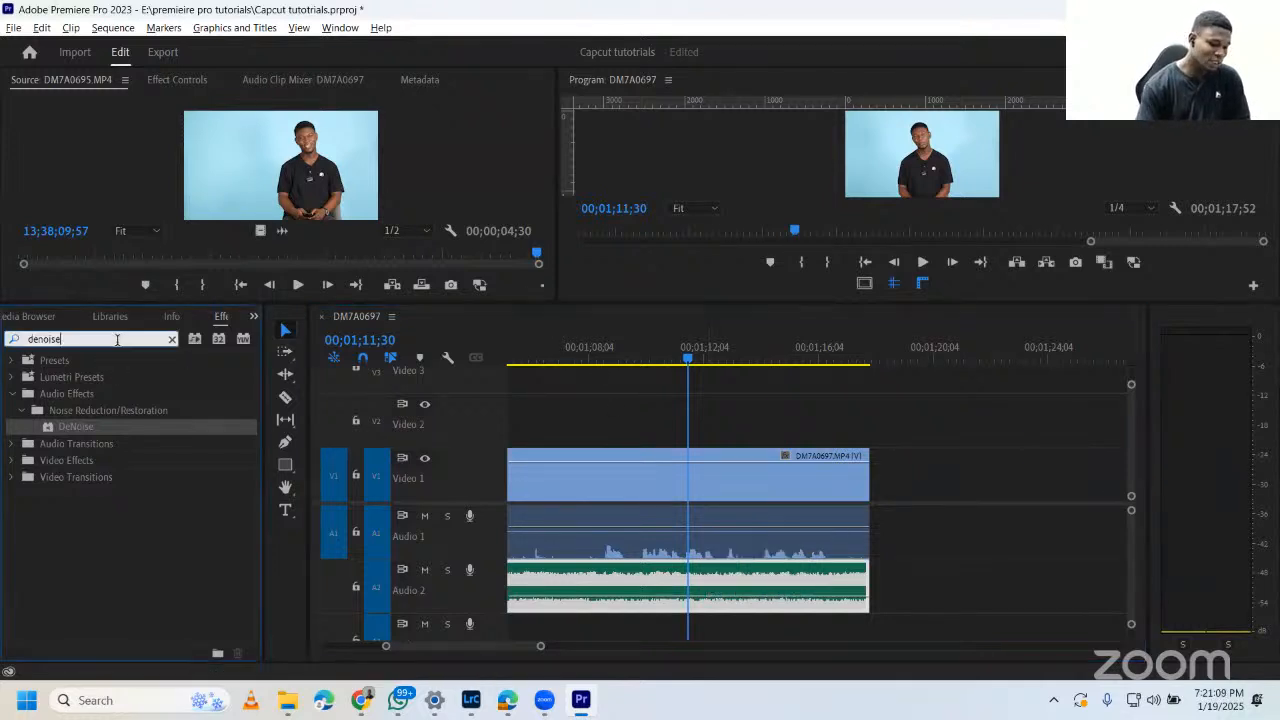
pyautogui.doubleClick(123, 338)
pyautogui.write('ex')
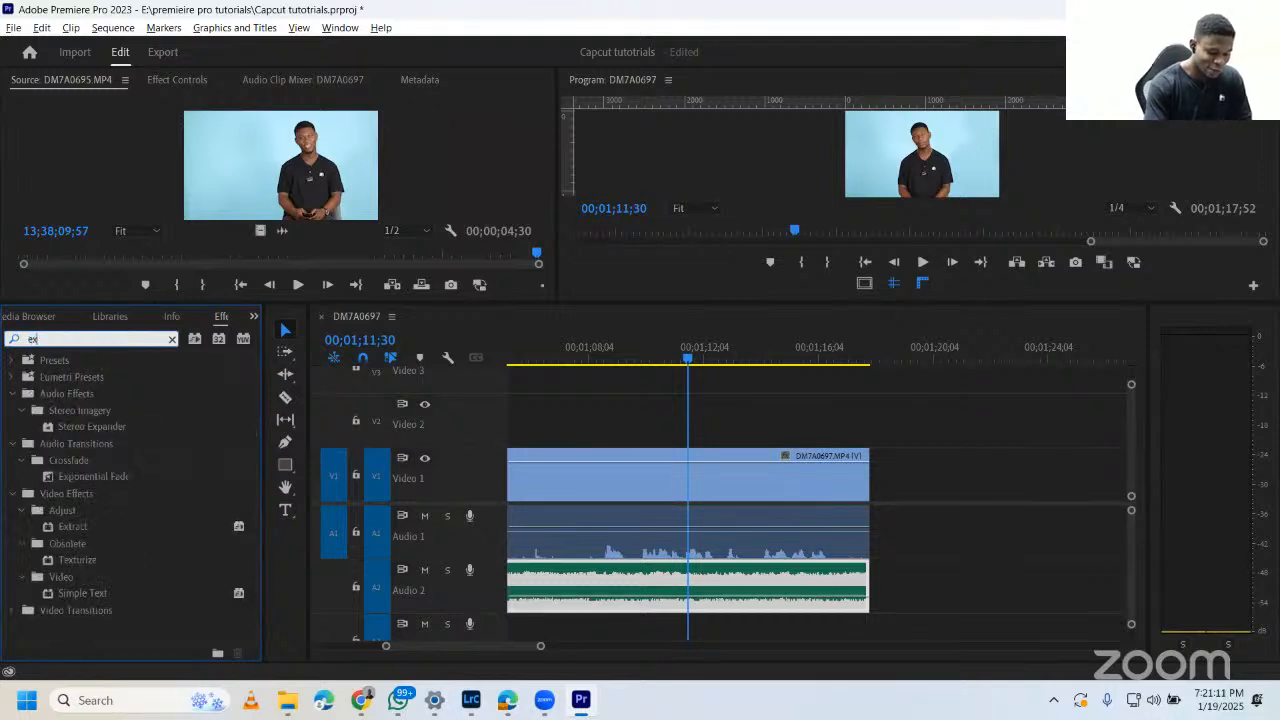
pyautogui.write('pon')
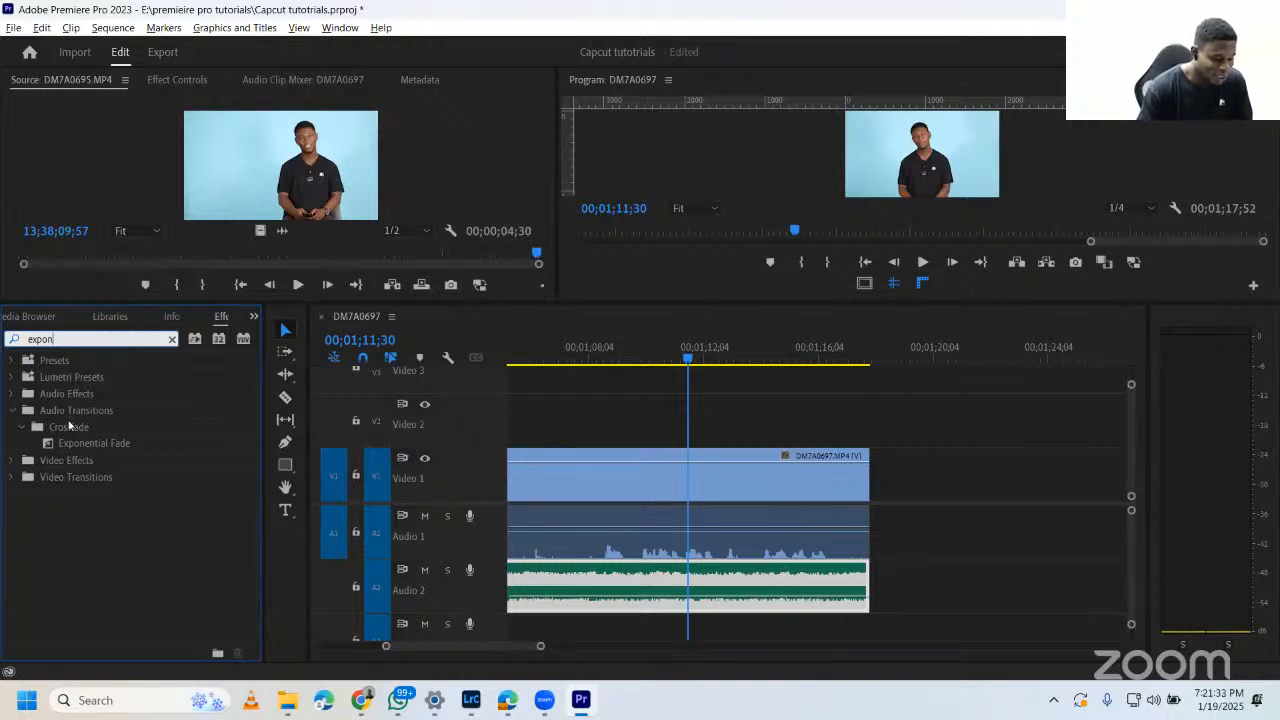
pyautogui.doubleClick(107, 337)
pyautogui.write('fade')
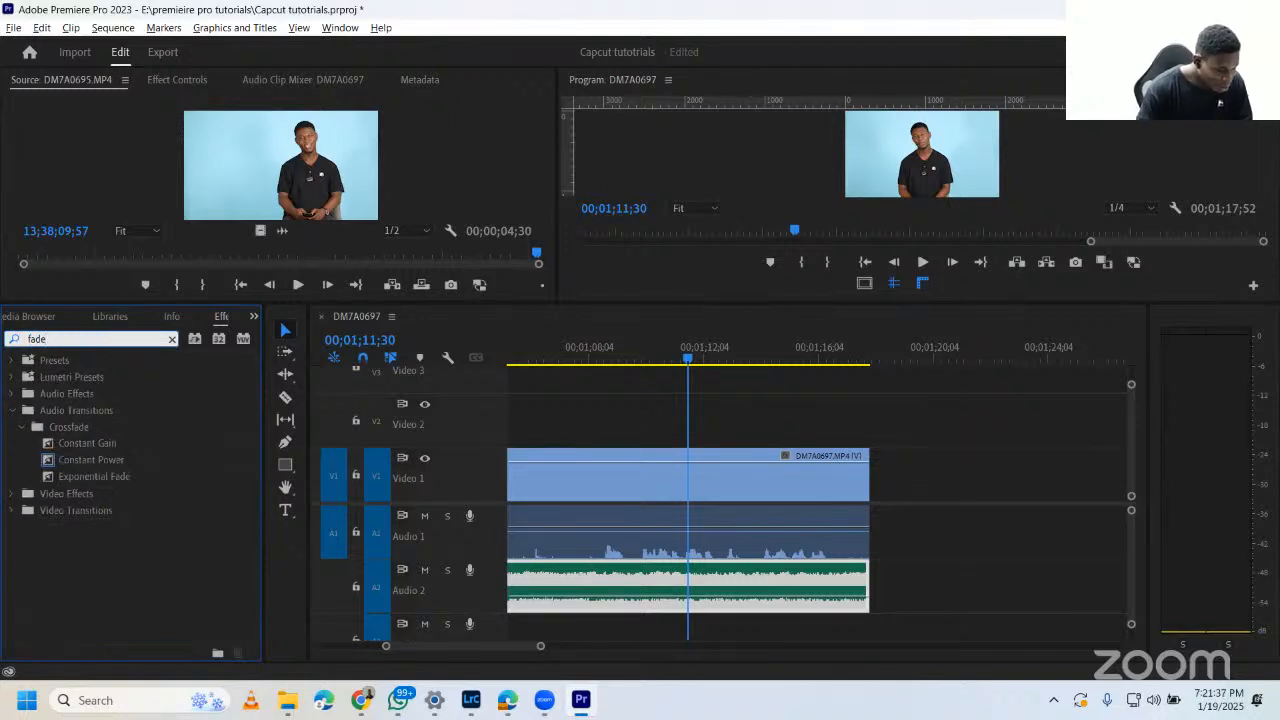
pyautogui.click(117, 602)
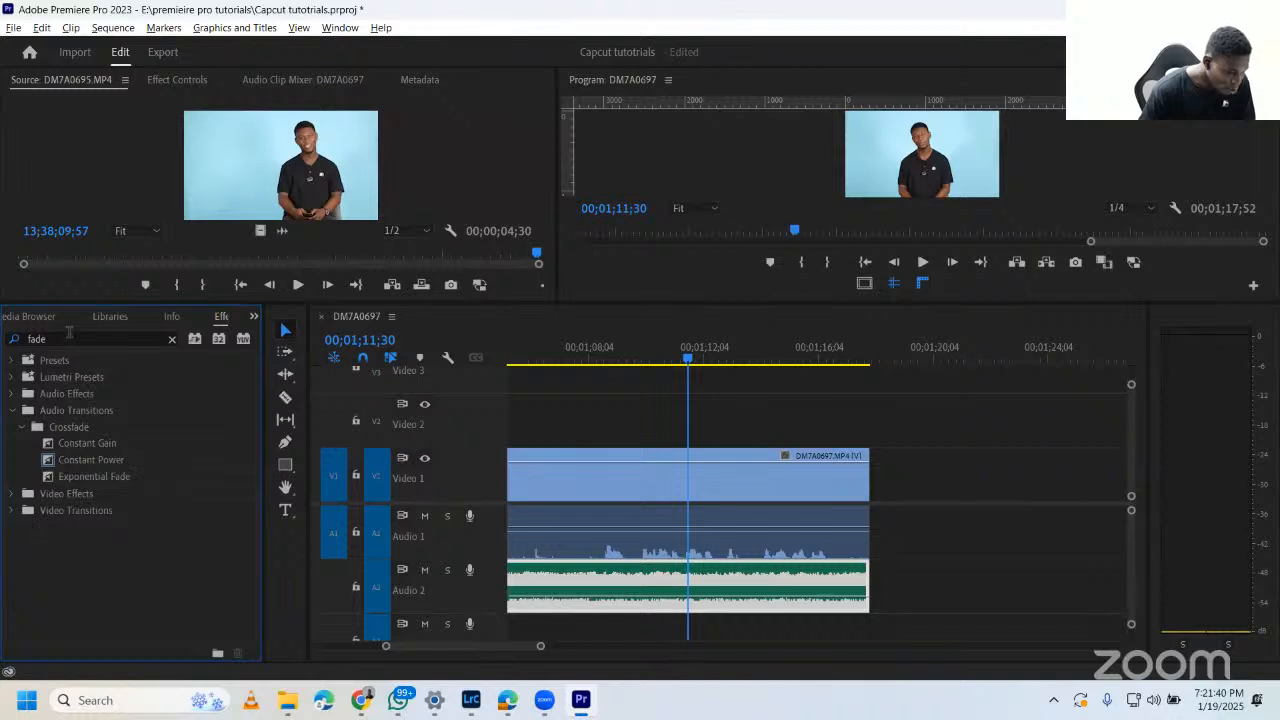
pyautogui.click(67, 337)
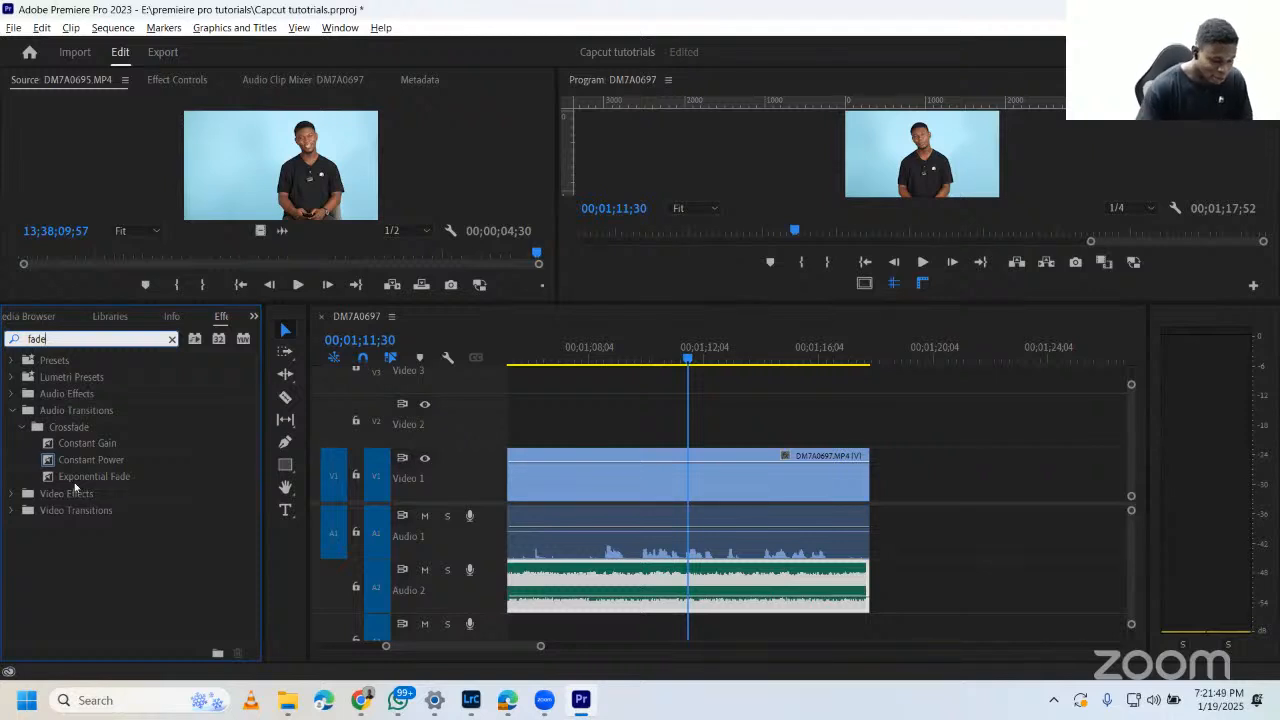
# Step: Apply an Exponential Fade audio transition to the end of the music clip on Audio 2
pyautogui.moveTo(61, 478); pyautogui.dragTo(872, 597)
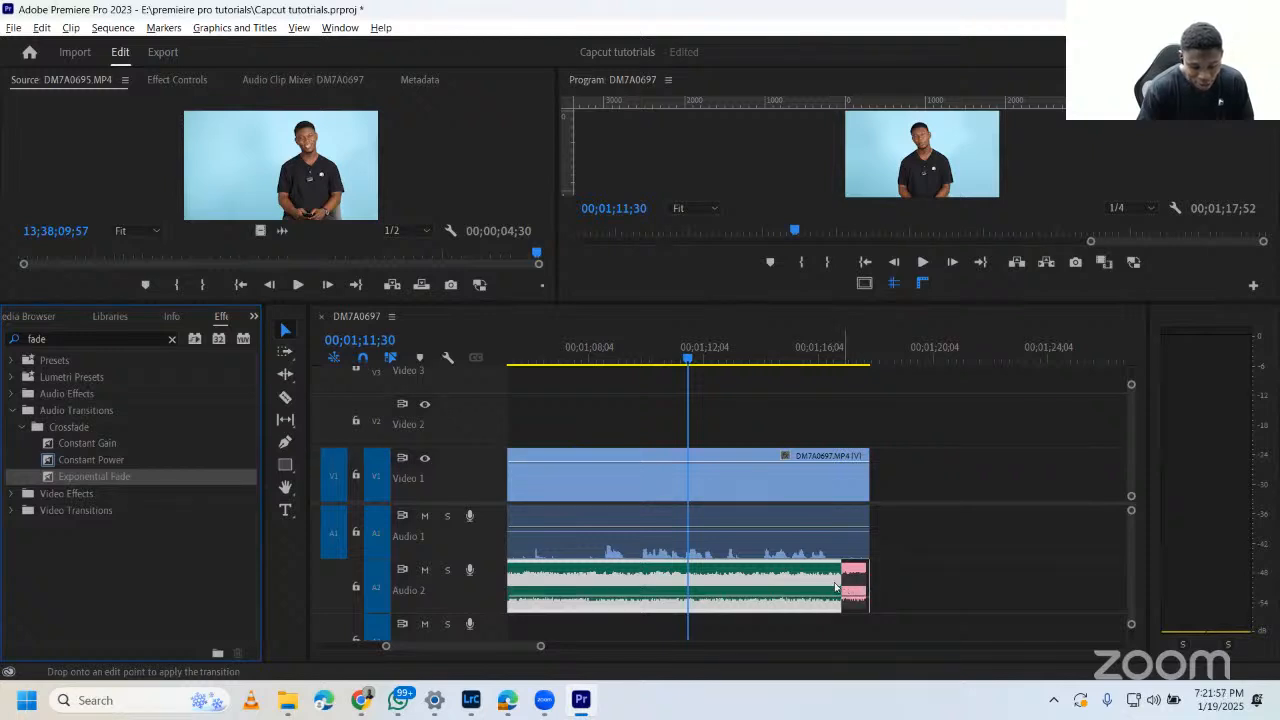
pyautogui.moveTo(893, 517); pyautogui.dragTo(846, 588)
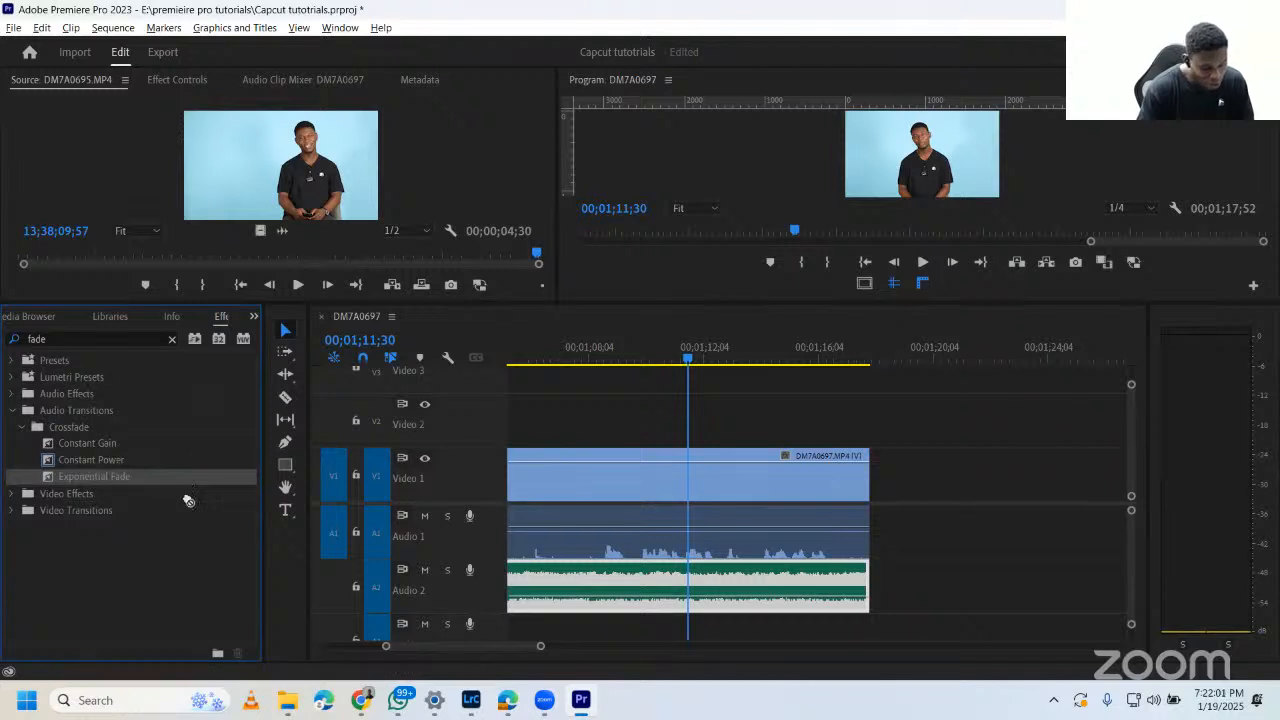
pyautogui.moveTo(188, 500); pyautogui.dragTo(758, 557)
pyautogui.moveTo(845, 594); pyautogui.dragTo(858, 590)
pyautogui.press('=')
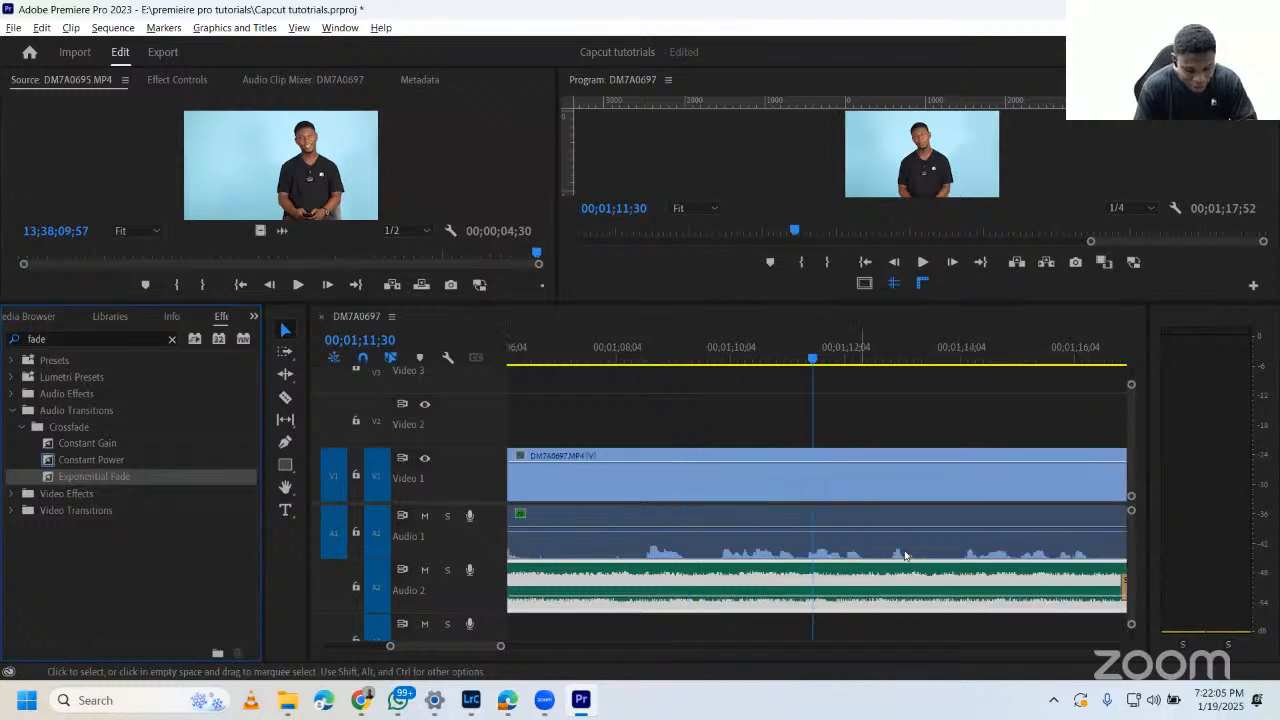
pyautogui.scroll(-4, 926, 548)
pyautogui.press('=')
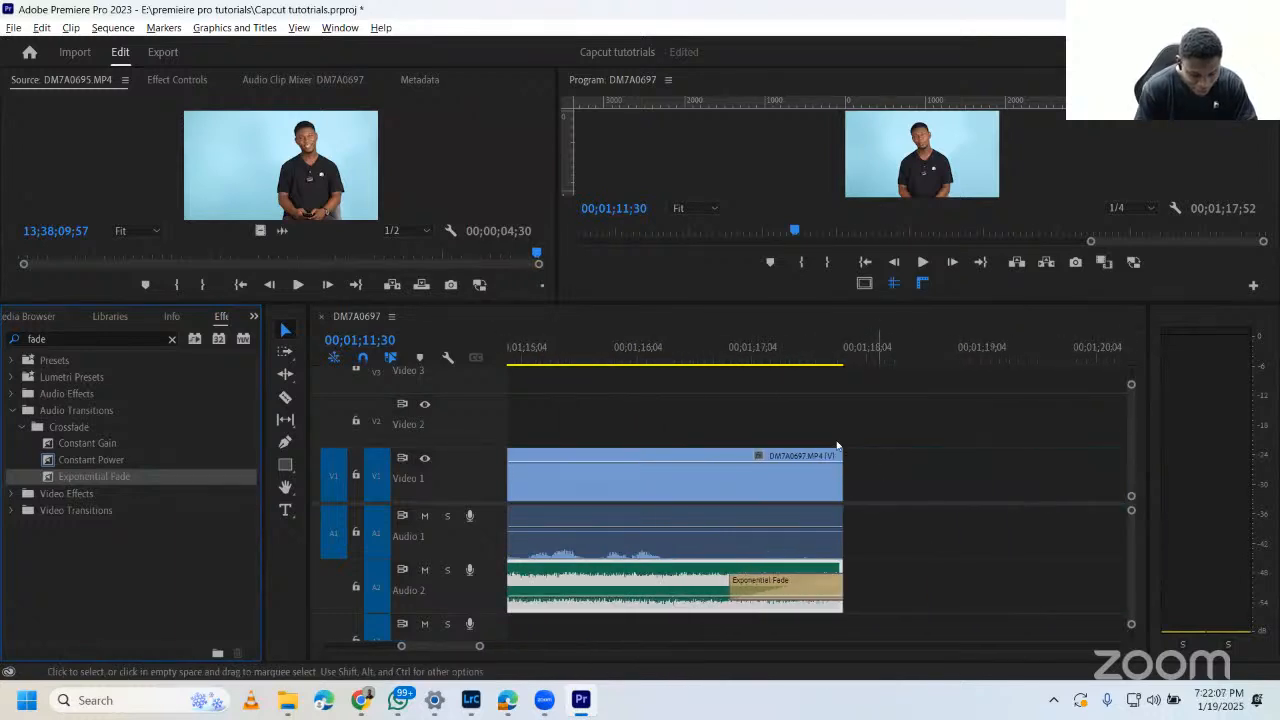
# Step: Play the sequence from about 00;01;16 to its end to hear the music's new fade-out
pyautogui.click(767, 346)
pyautogui.press('=')
pyautogui.press('=')
pyautogui.press('-')
pyautogui.press('-')
pyautogui.press('-')
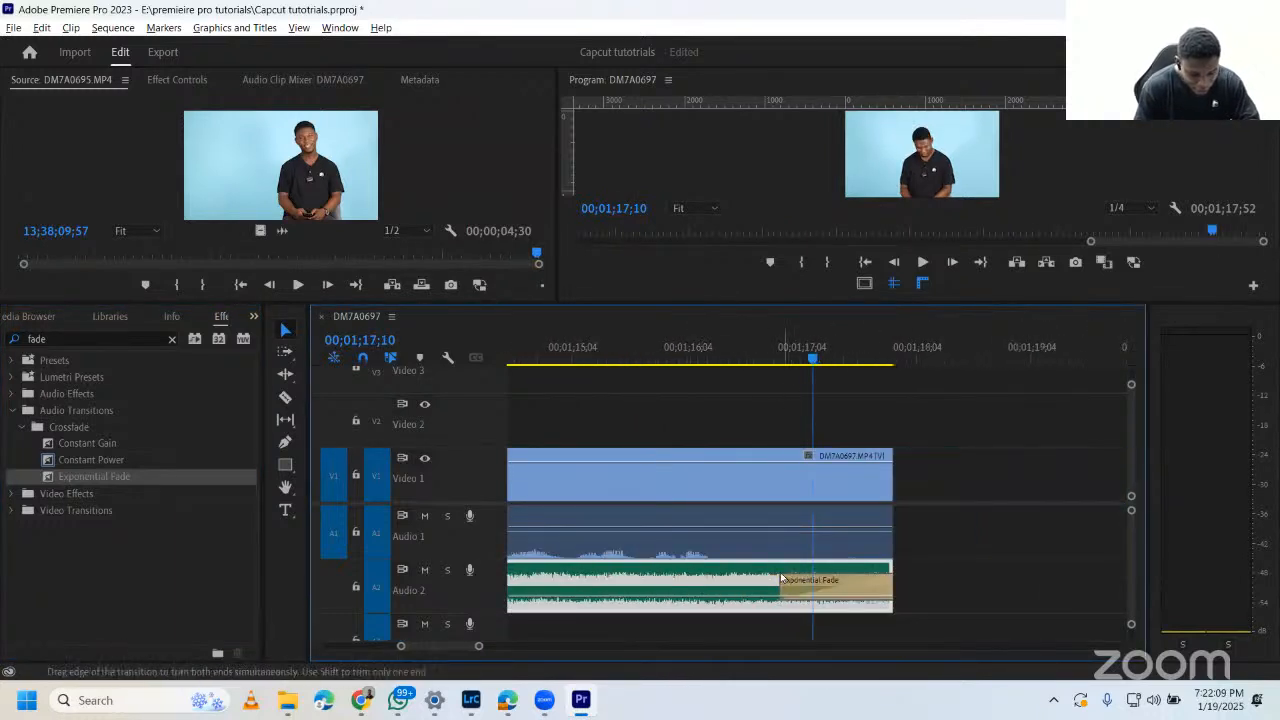
pyautogui.click(759, 355)
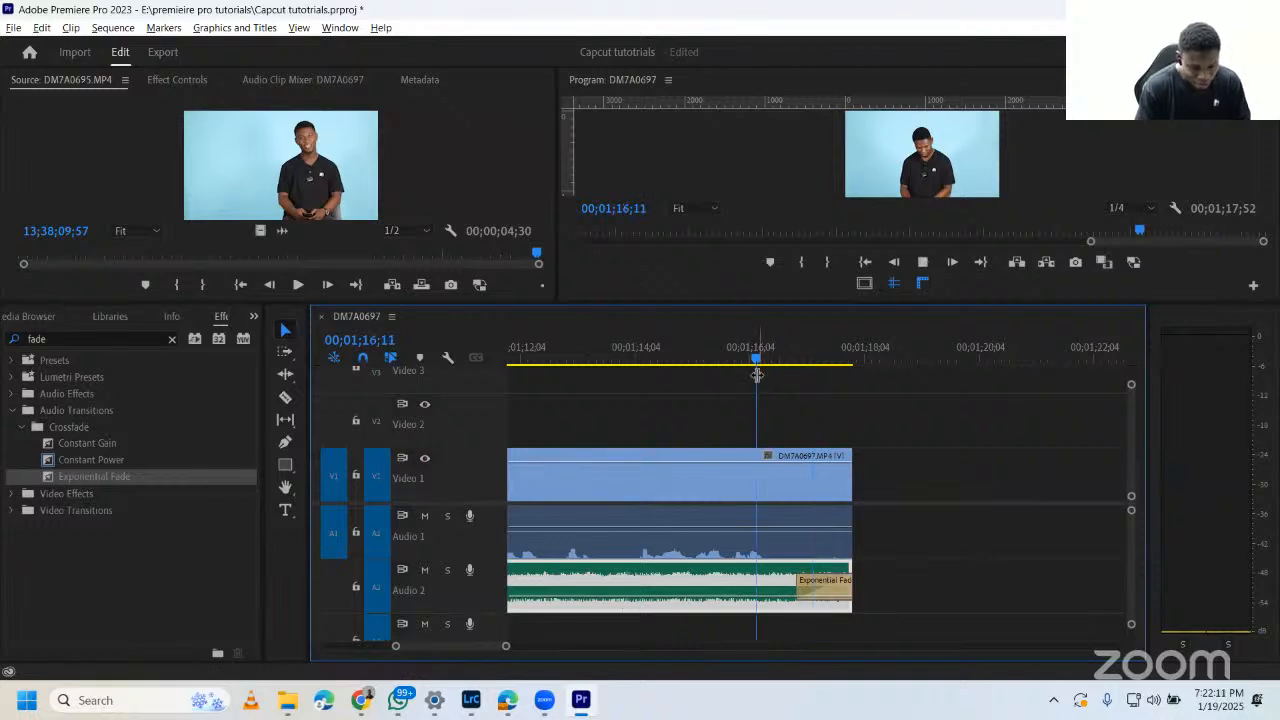
pyautogui.press('space')
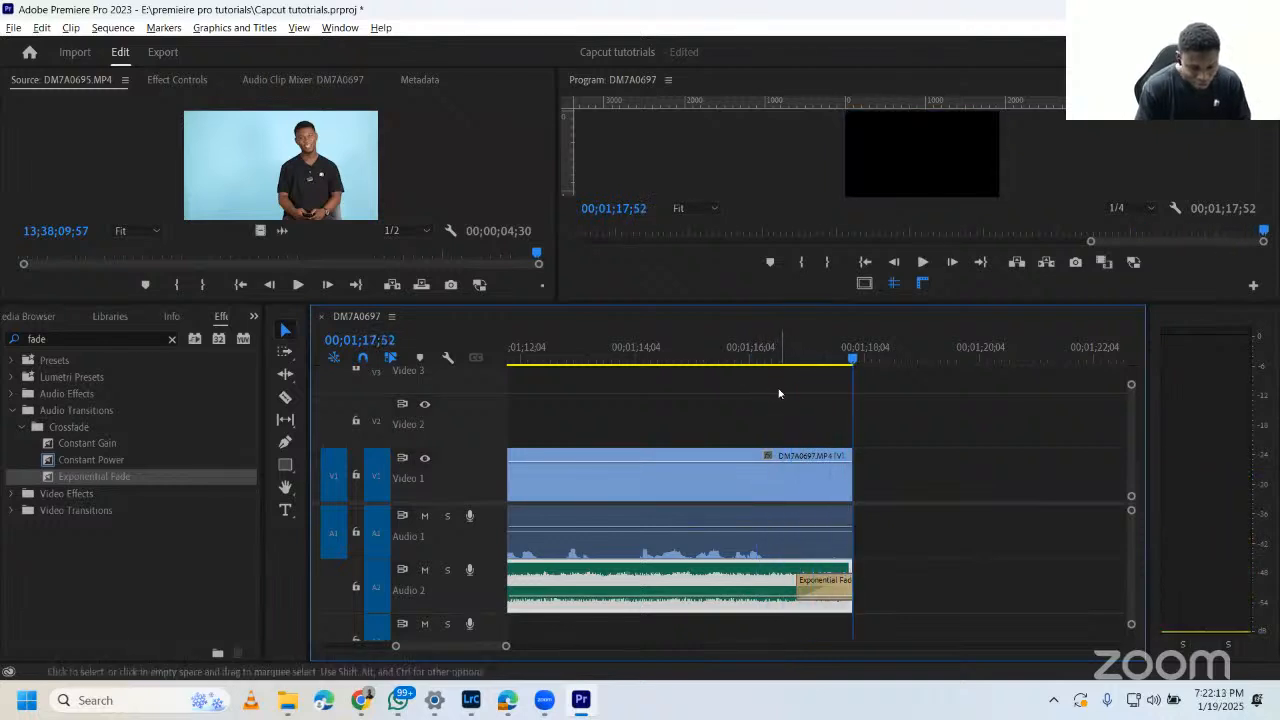
# Step: Replay the ending from 00;01;15;07 to about 00;01;17;34 to judge how gradually the music fades
pyautogui.press('\\')
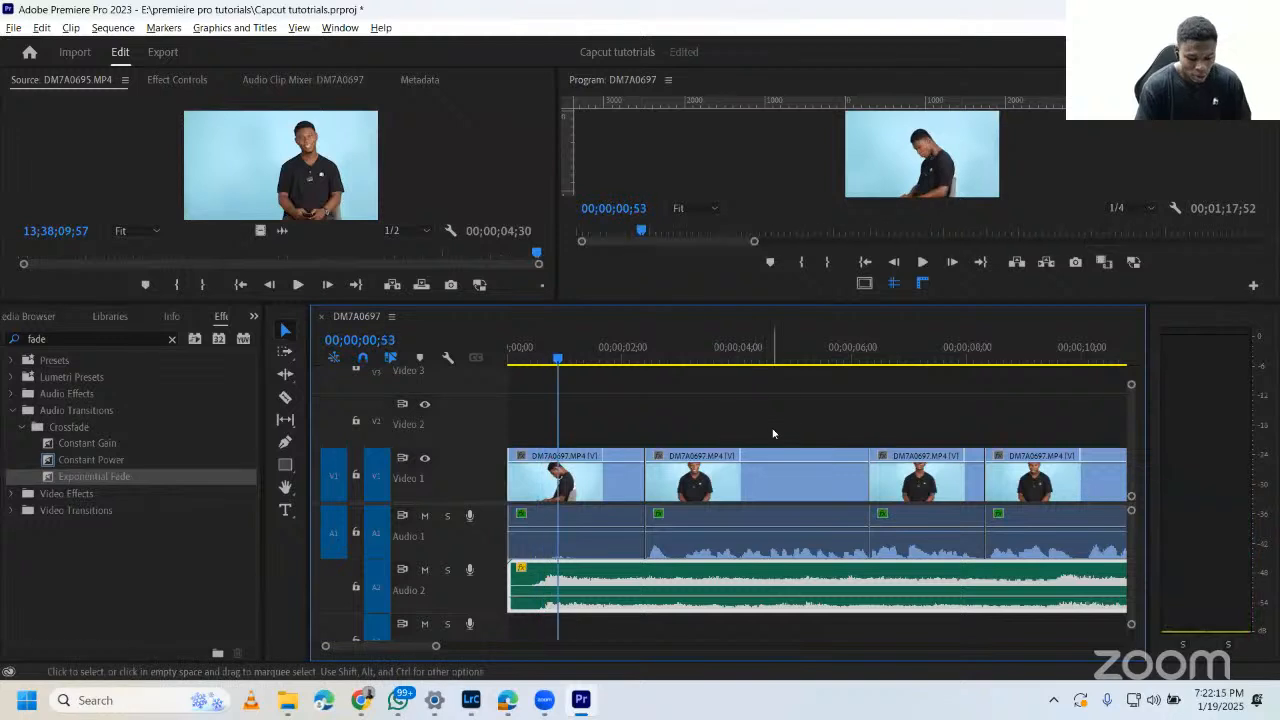
pyautogui.press('space')
pyautogui.moveTo(1043, 357); pyautogui.dragTo(1048, 358)
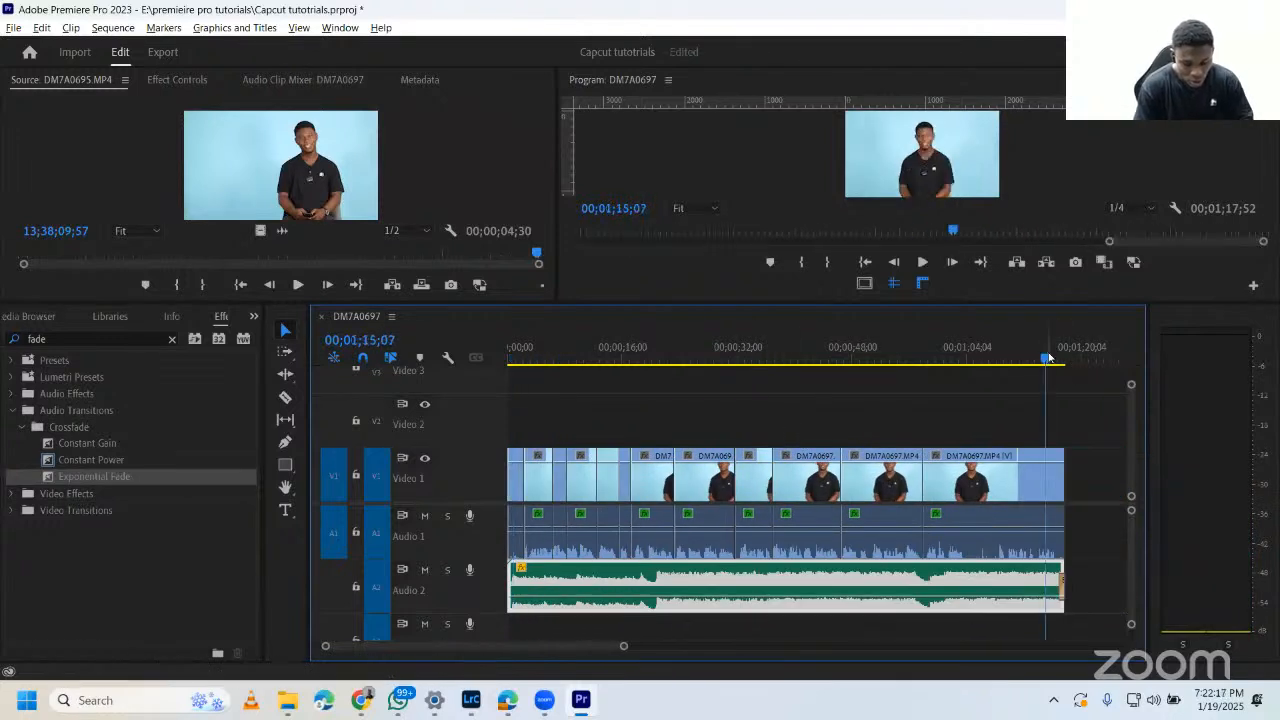
pyautogui.press('=')
pyautogui.press('=')
pyautogui.press('=')
pyautogui.scroll(-5, 981, 425)
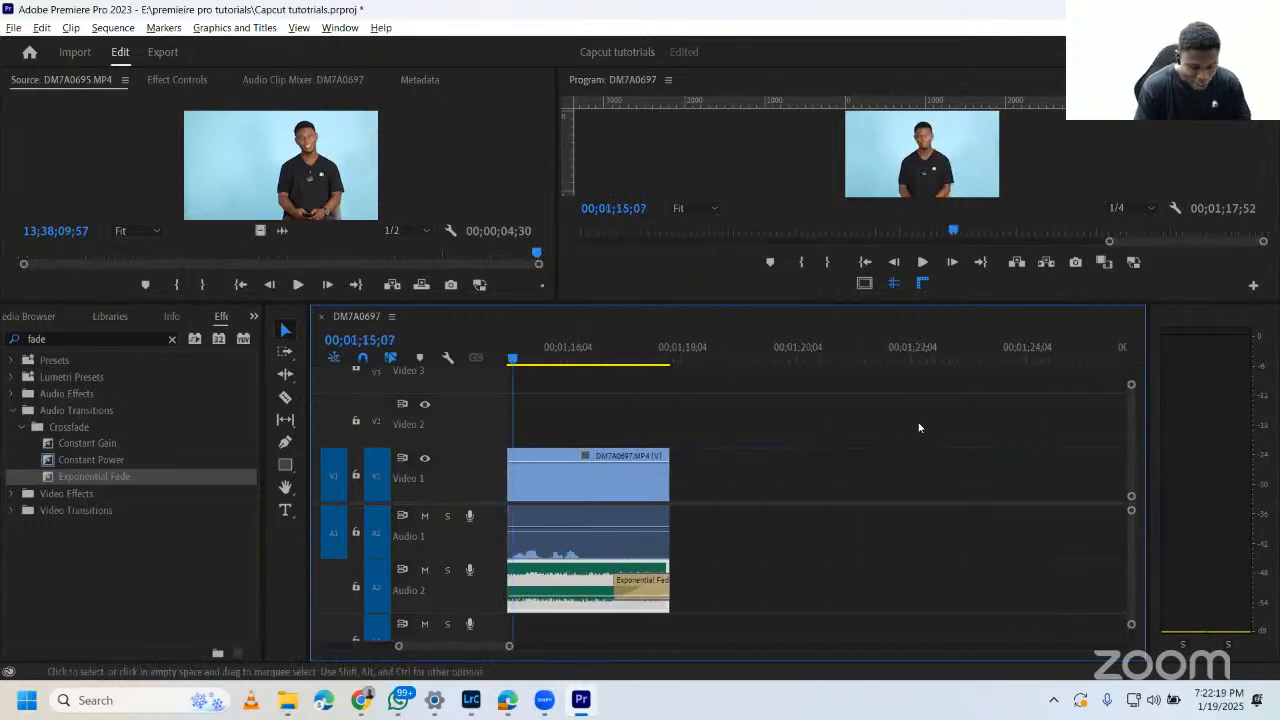
pyautogui.scroll(8, 728, 471)
pyautogui.scroll(-2, 726, 466)
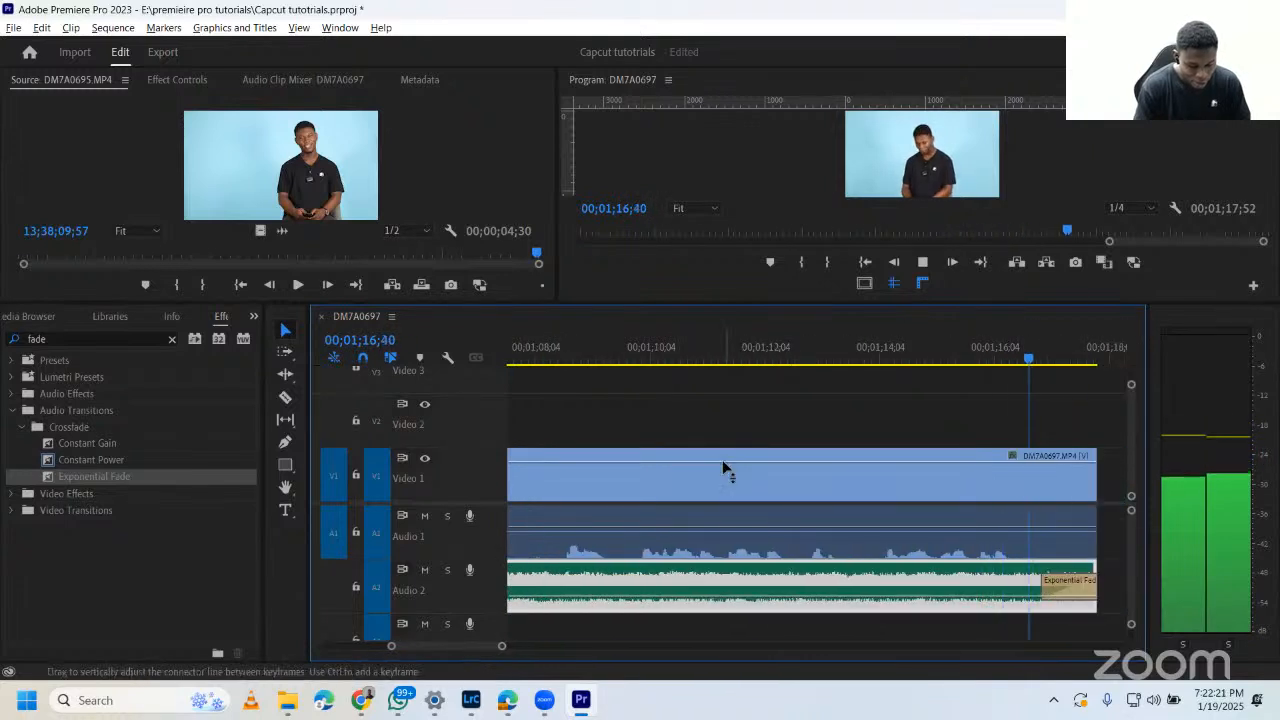
pyautogui.press('space')
pyautogui.scroll(-3, 716, 505)
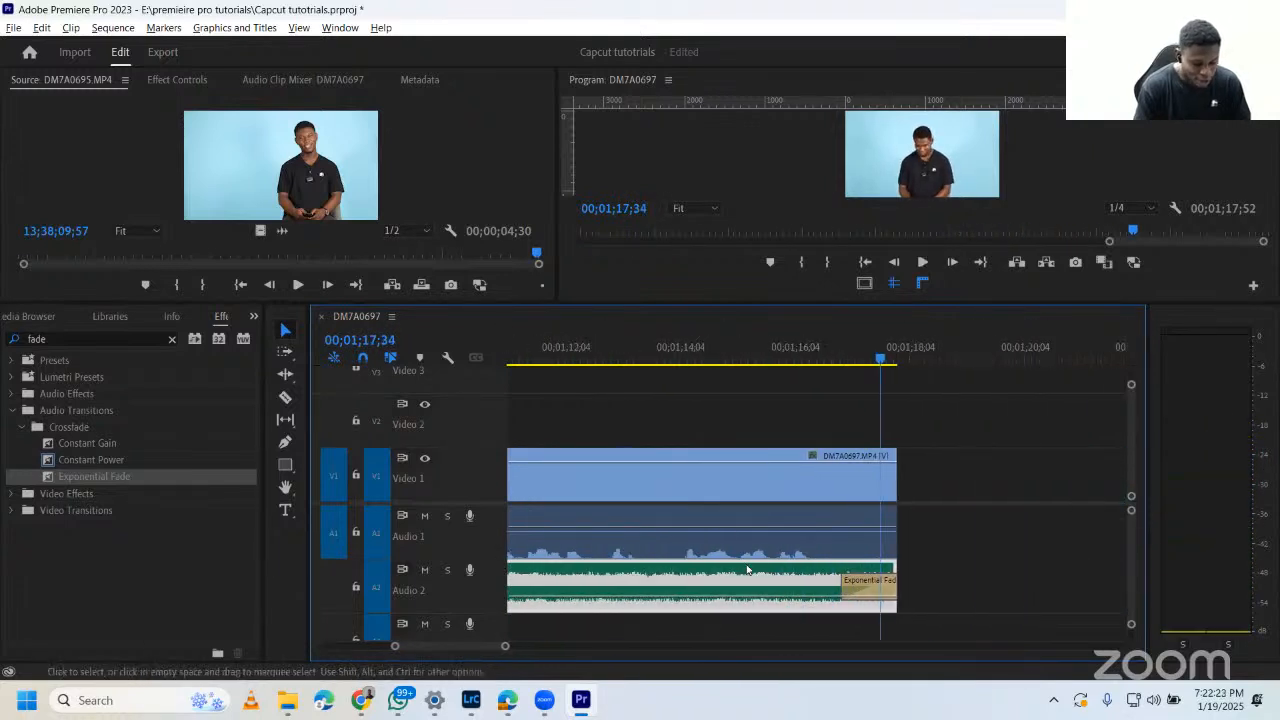
# Step: Try lengthening the music's closing Exponential Fade so it starts at about 00;01;16, and play it back
pyautogui.moveTo(843, 580); pyautogui.dragTo(795, 577)
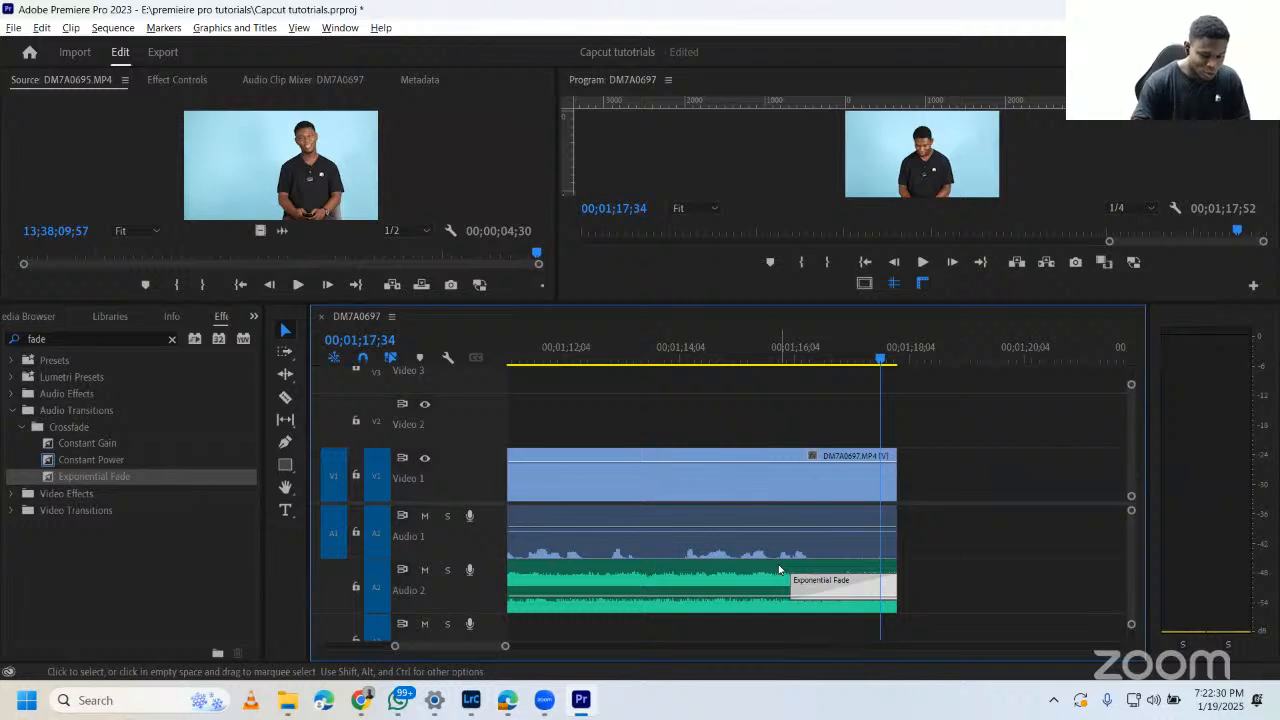
pyautogui.click(783, 360)
pyautogui.press('space')
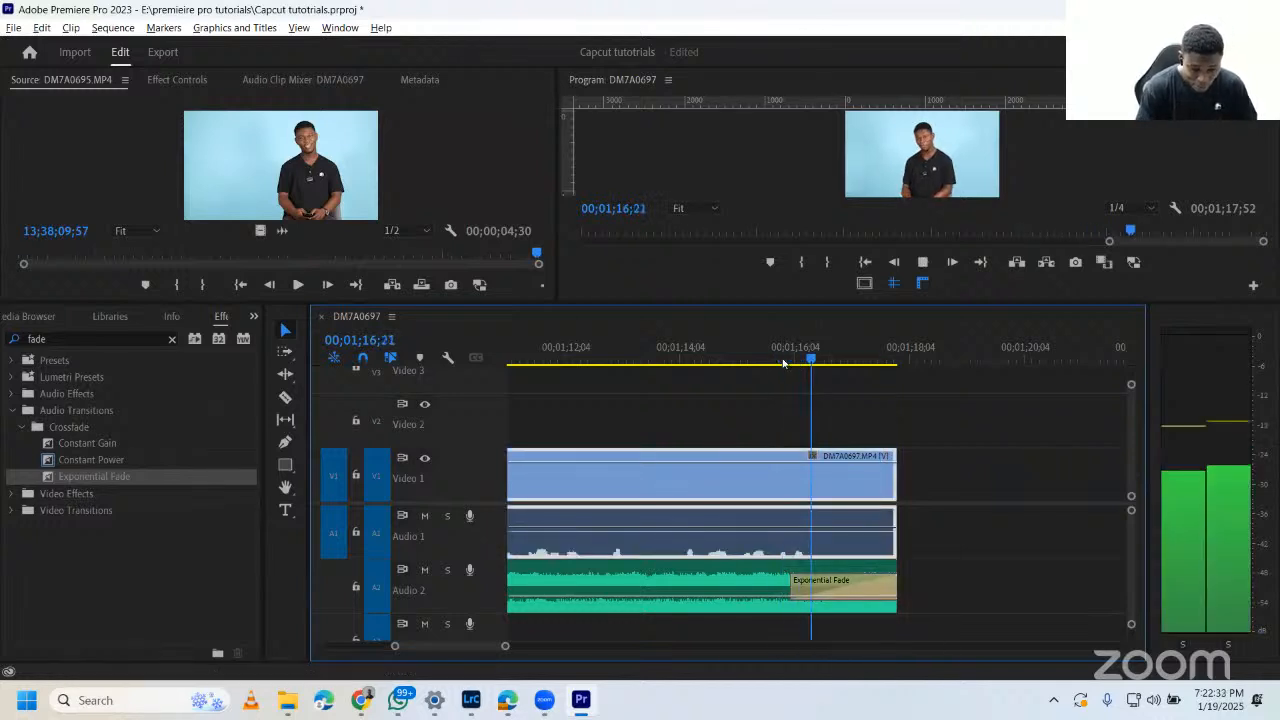
pyautogui.press('space')
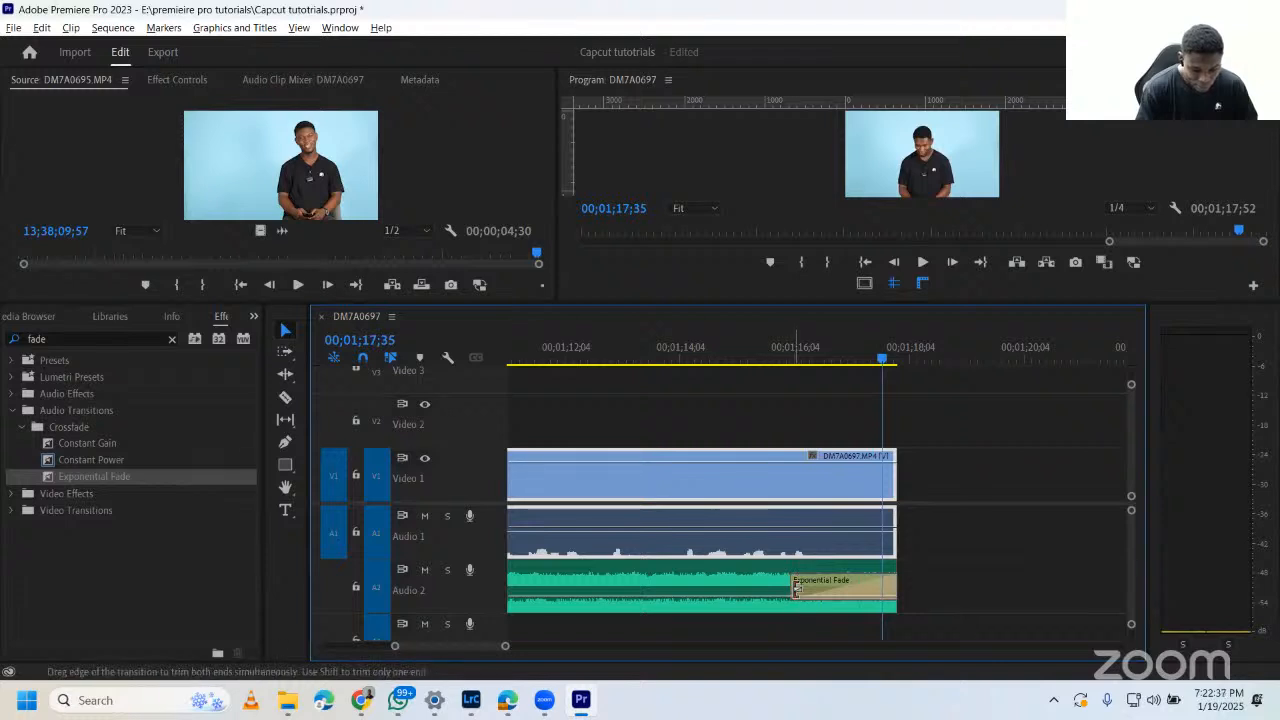
# Step: Lengthen the music's closing Exponential Fade to start at about 00;01;15, check it by playback from 00;01;14;05, and save the project
pyautogui.moveTo(792, 598); pyautogui.dragTo(730, 590)
pyautogui.click(682, 350)
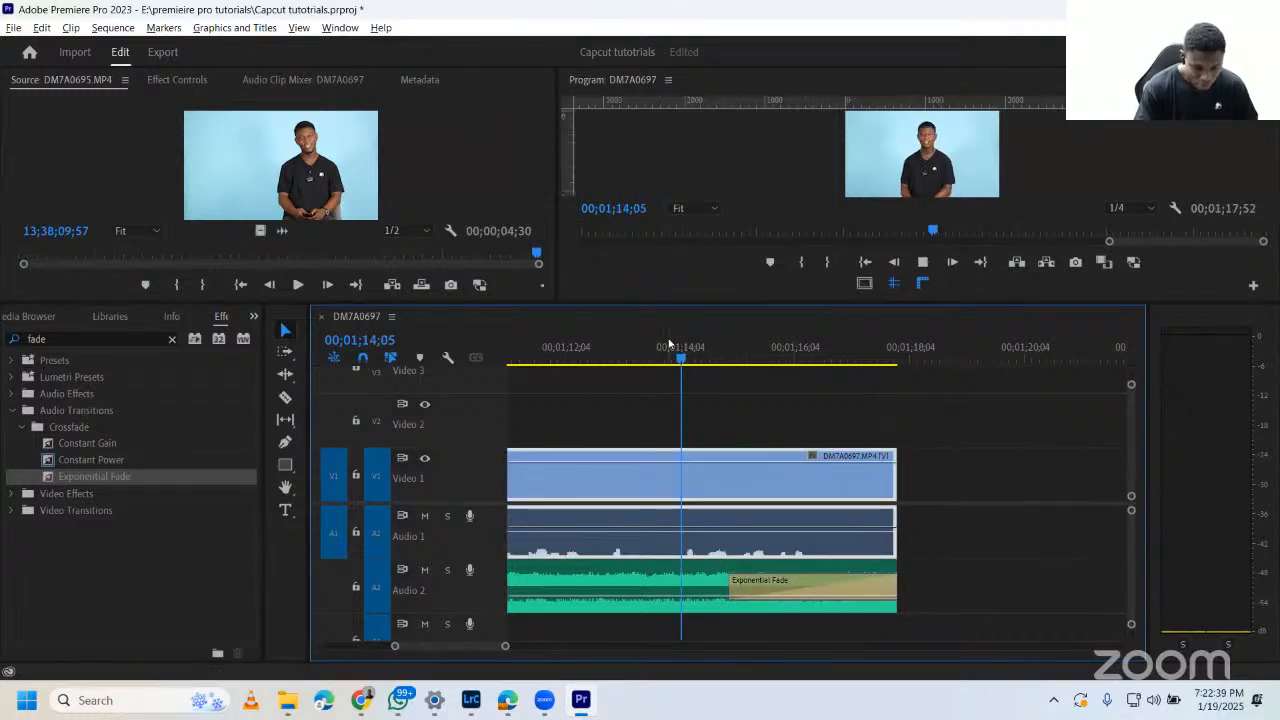
pyautogui.press('space')
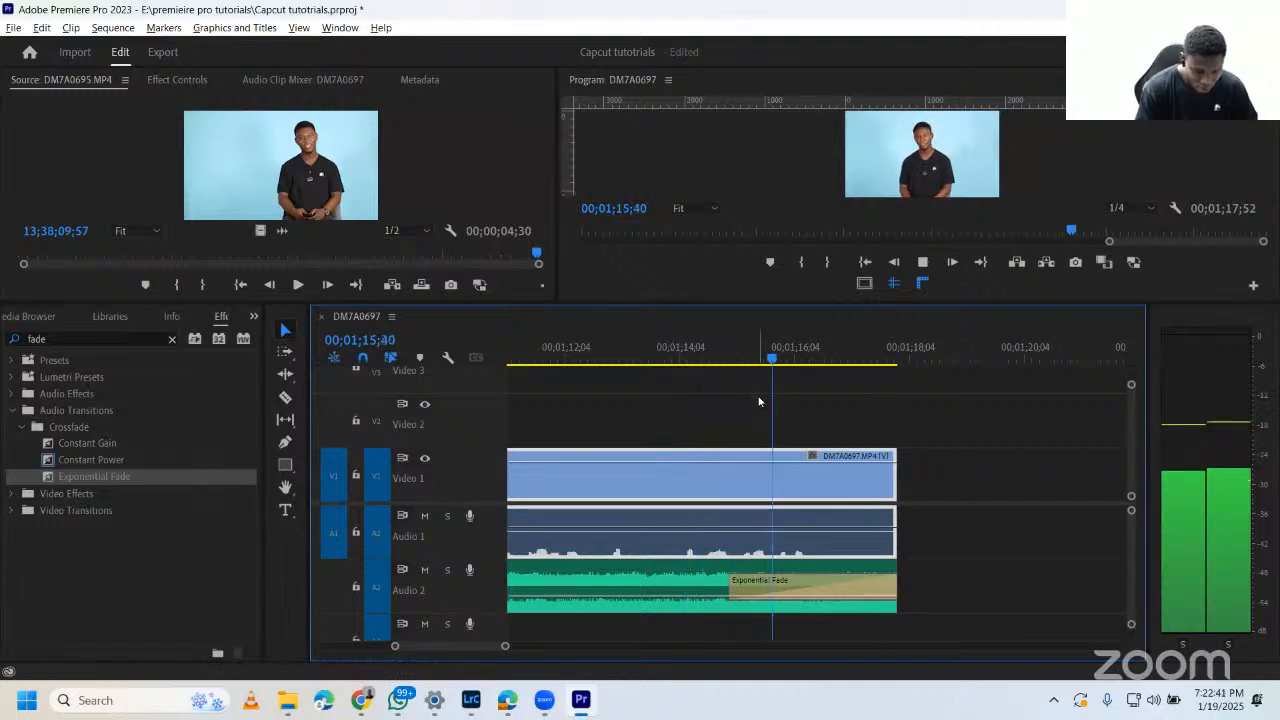
pyautogui.press('space')
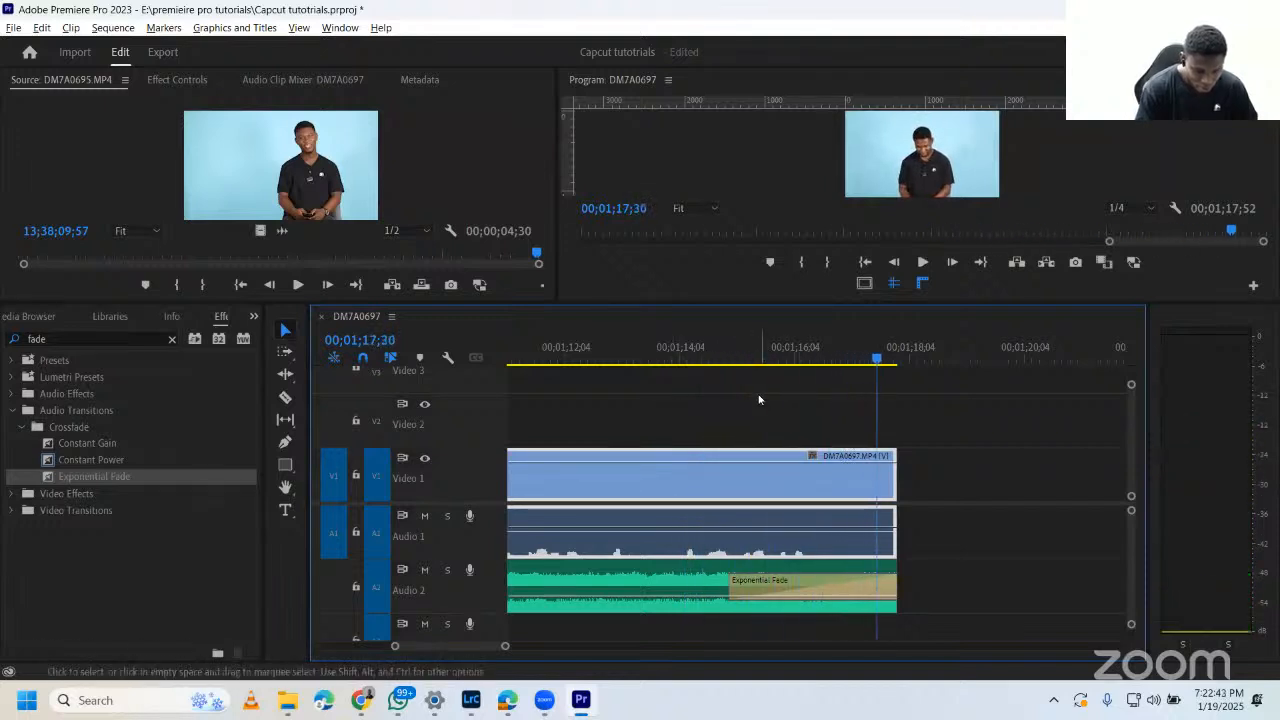
pyautogui.hotkey('ctrl', 's')
# Step: Return the playhead to 00;00;00;00 and apply an Exponential Fade to the start of the music clip on Audio 2
pyautogui.press('-')
pyautogui.press('-')
pyautogui.press('-')
pyautogui.press('-')
pyautogui.press('-')
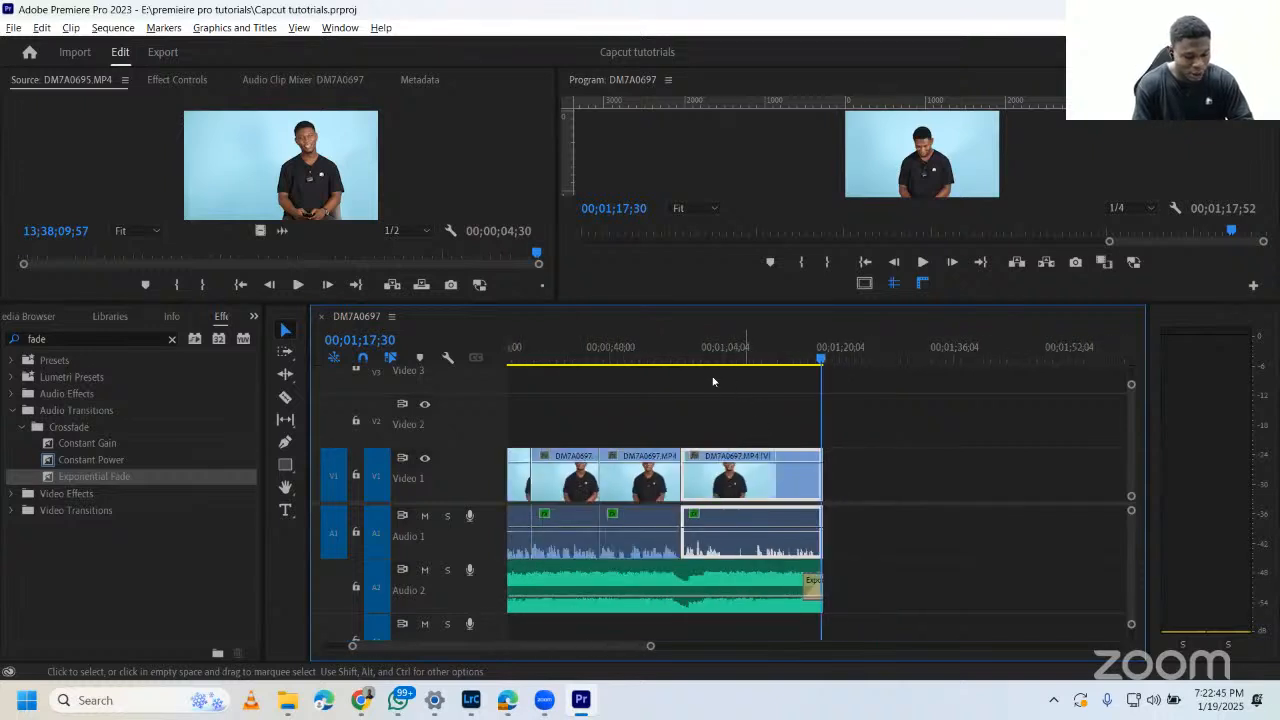
pyautogui.moveTo(629, 354); pyautogui.dragTo(401, 348)
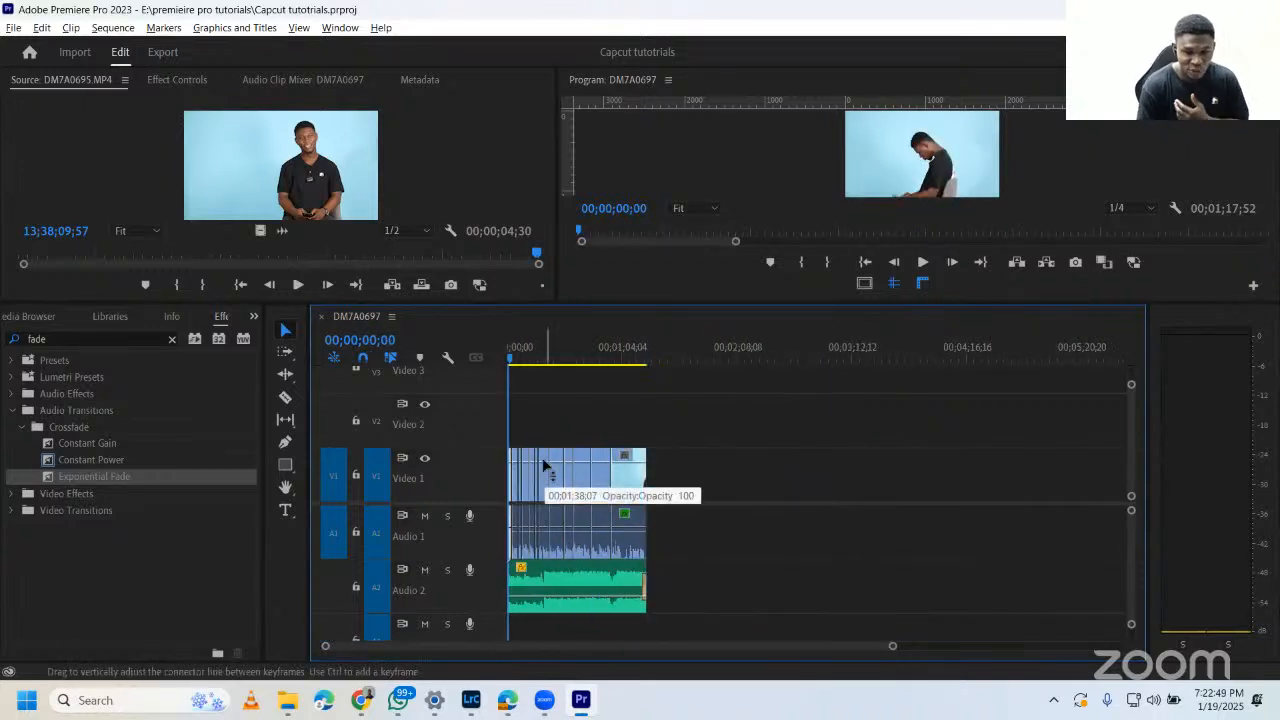
pyautogui.scroll(8, 543, 465)
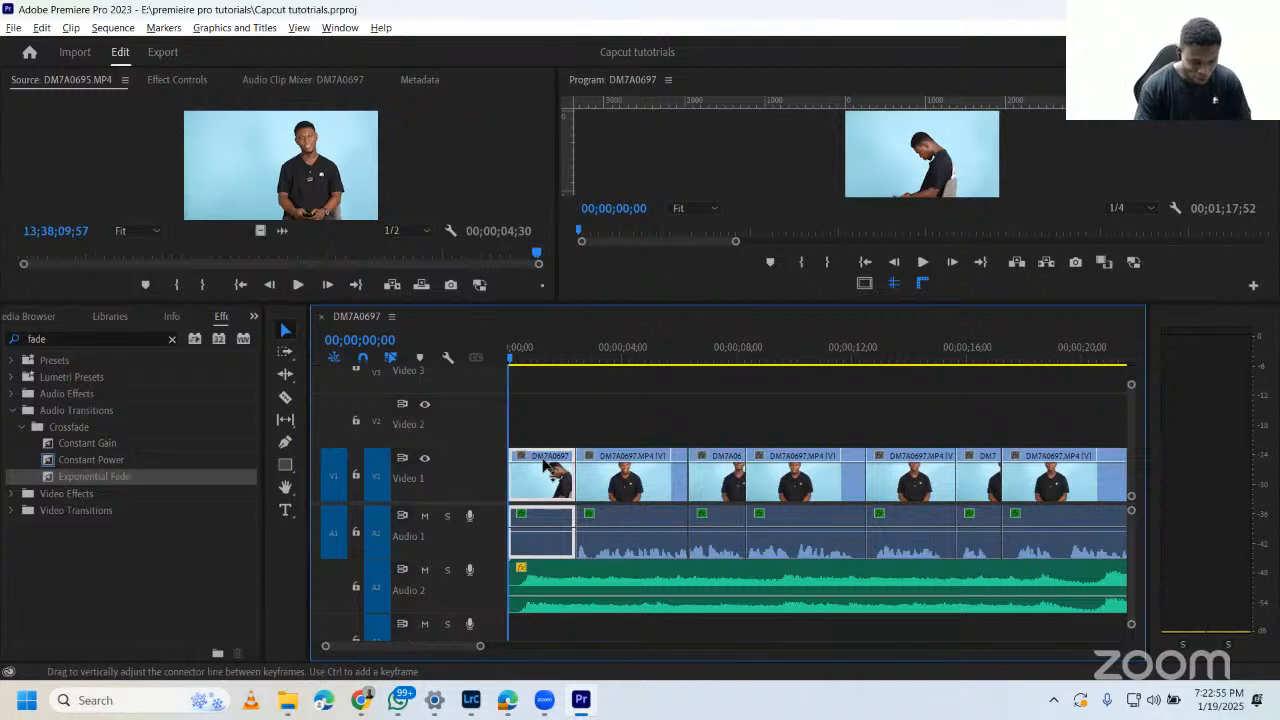
pyautogui.moveTo(123, 478); pyautogui.dragTo(518, 601)
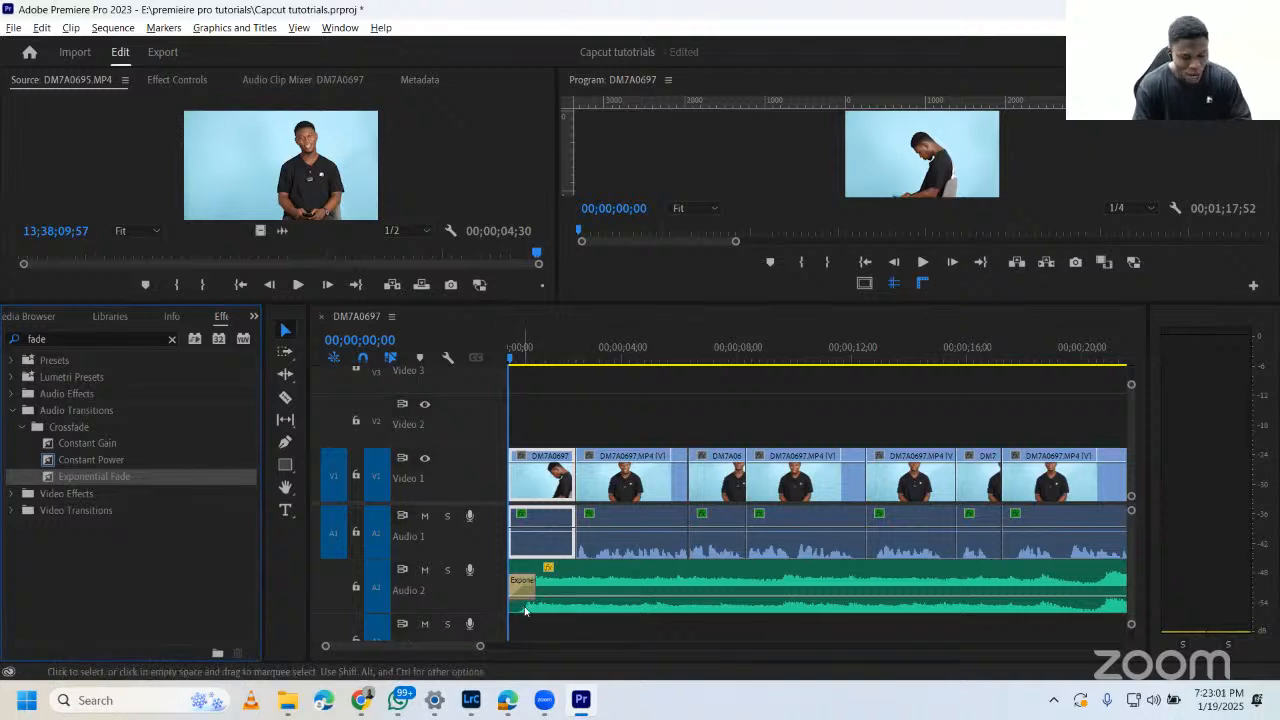
# Step: Examine the Exponential Fade's length and ramp at the start of the music clip on Audio 2
pyautogui.press('=')
pyautogui.press('=')
pyautogui.press('=')
pyautogui.press('-')
pyautogui.press('-')
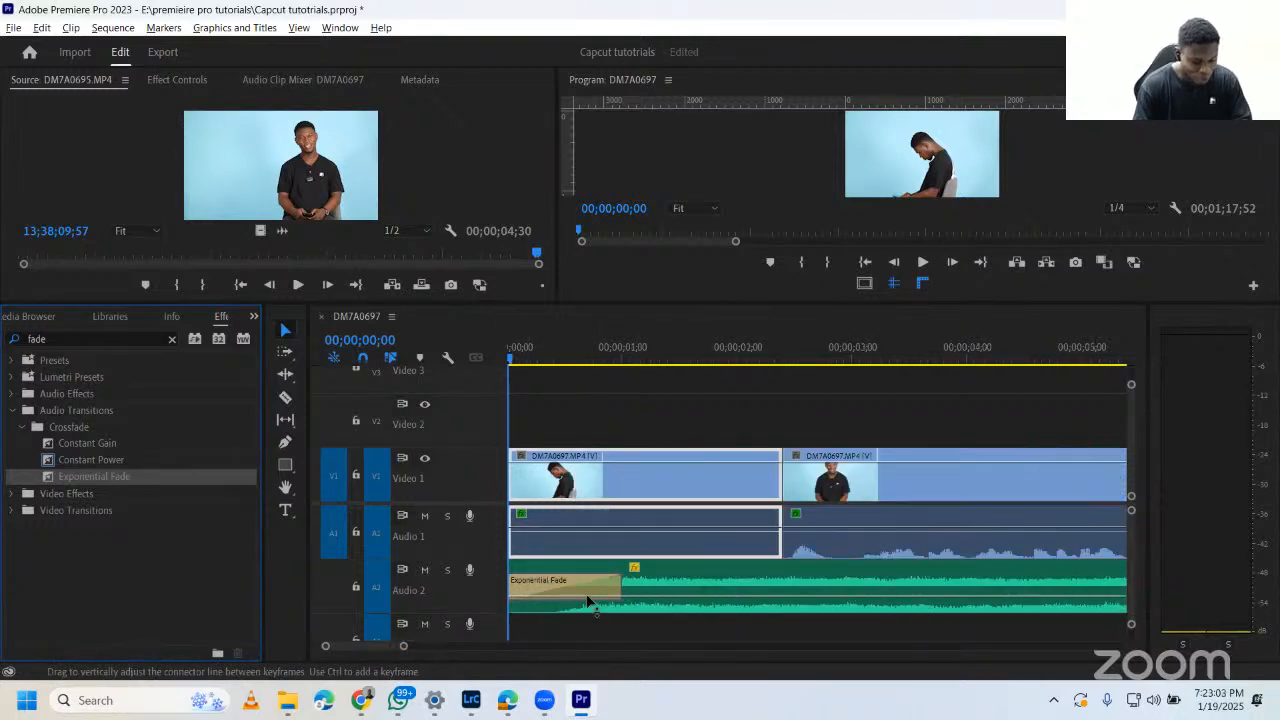
pyautogui.press('=')
pyautogui.press('=')
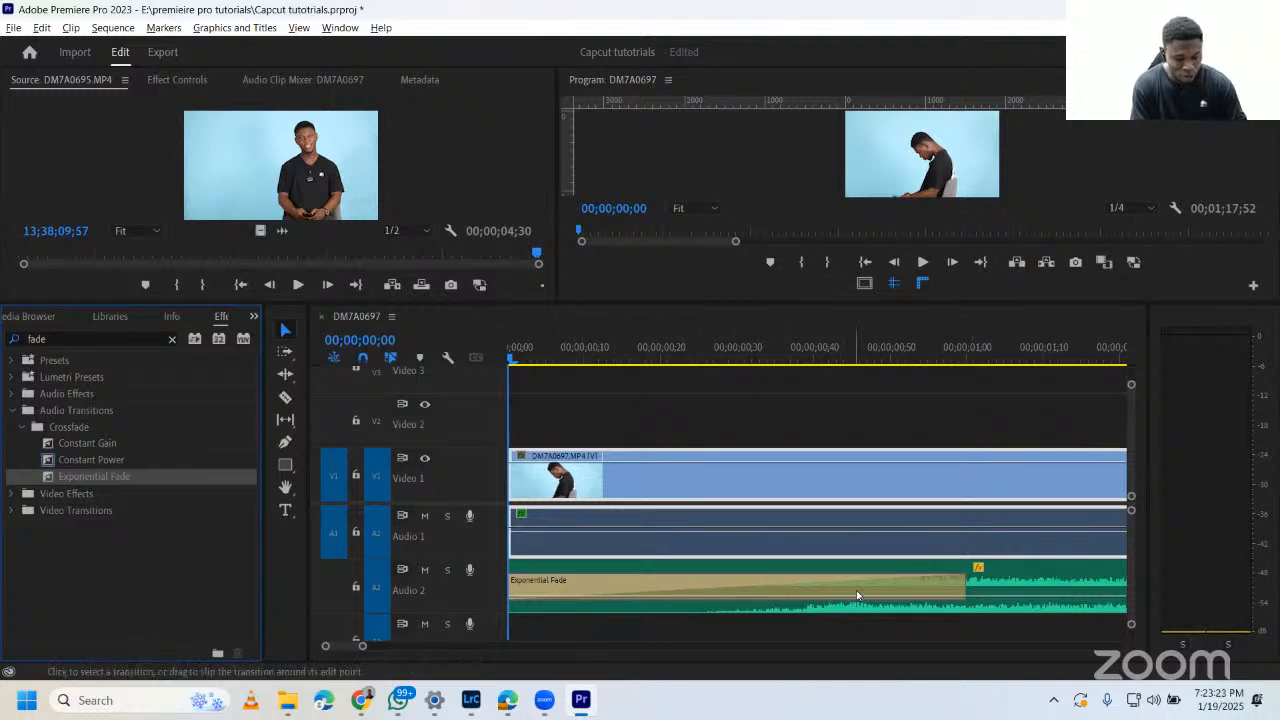
pyautogui.press('-')
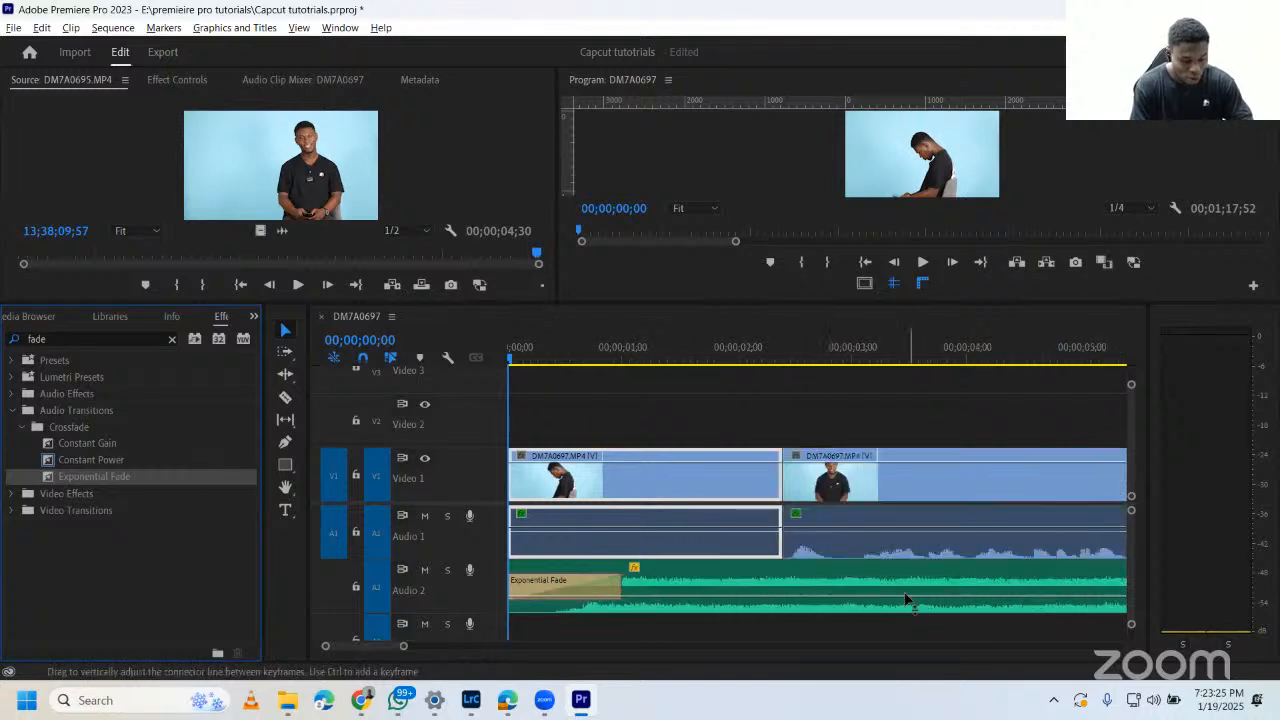
pyautogui.press('-')
pyautogui.press('-')
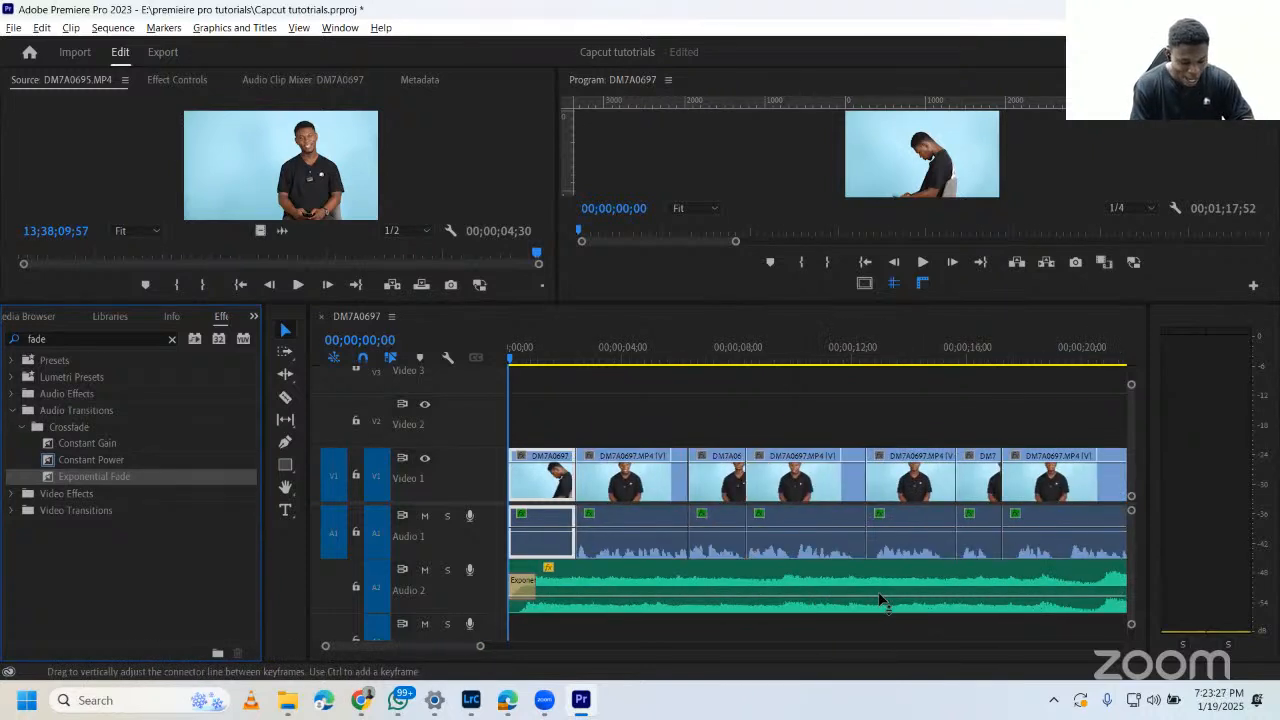
# Step: Examine the music's closing Exponential Fade on Audio 2 at the end of the sequence
pyautogui.press('Down')
pyautogui.press('Down')
pyautogui.press('Down')
pyautogui.press('Down')
pyautogui.press('Down')
pyautogui.press('Down')
pyautogui.press('Down')
pyautogui.press('Down')
pyautogui.press('Down')
pyautogui.press('Down')
pyautogui.press('Down')
pyautogui.press('Down')
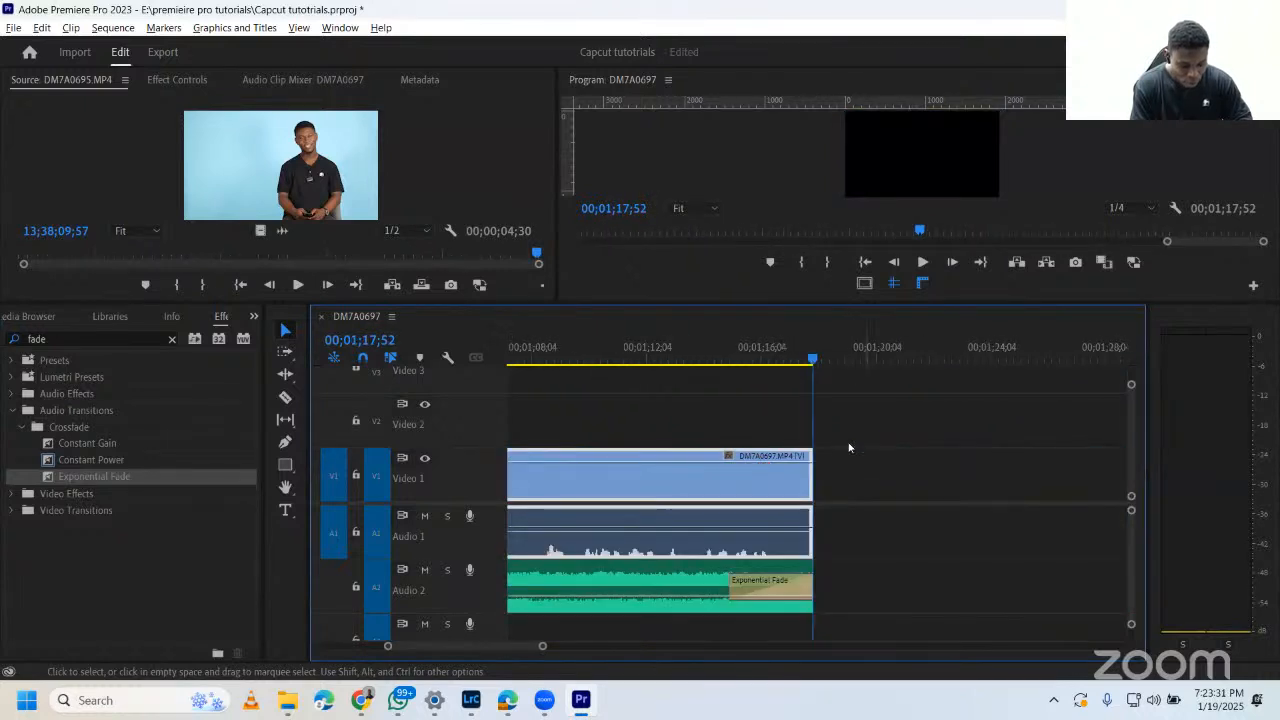
pyautogui.click(727, 358)
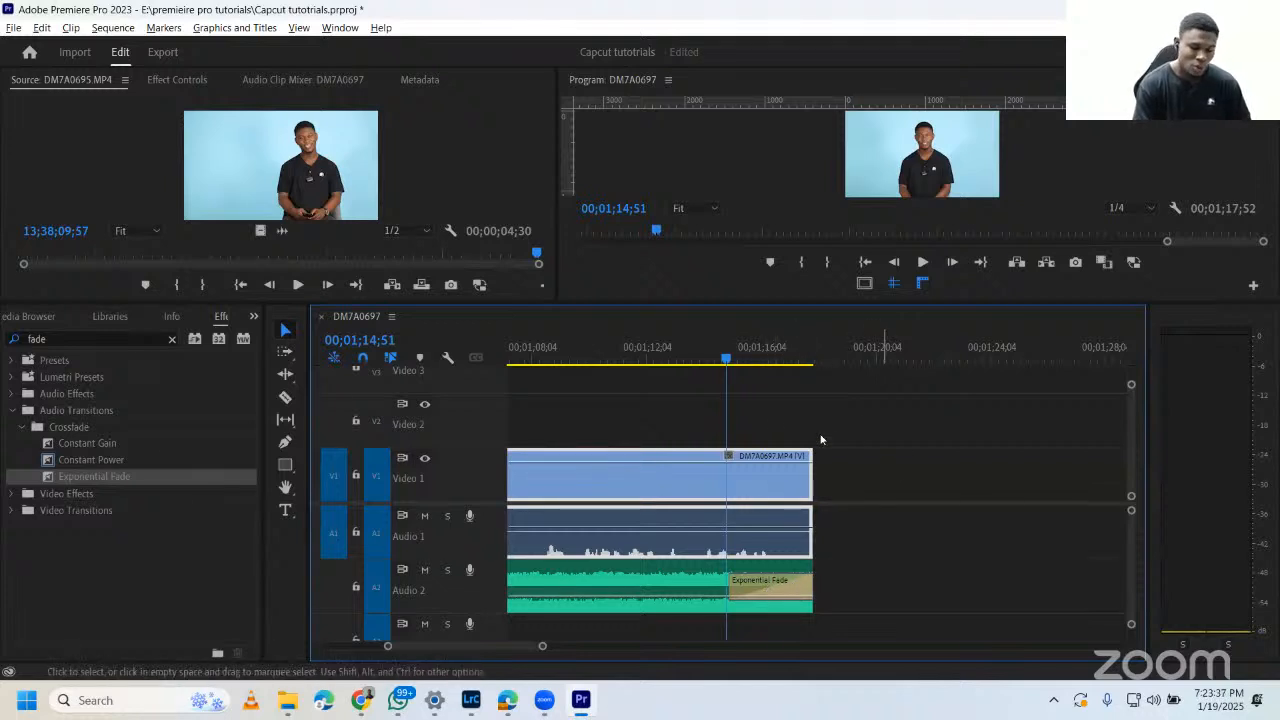
pyautogui.moveTo(718, 358); pyautogui.dragTo(835, 390)
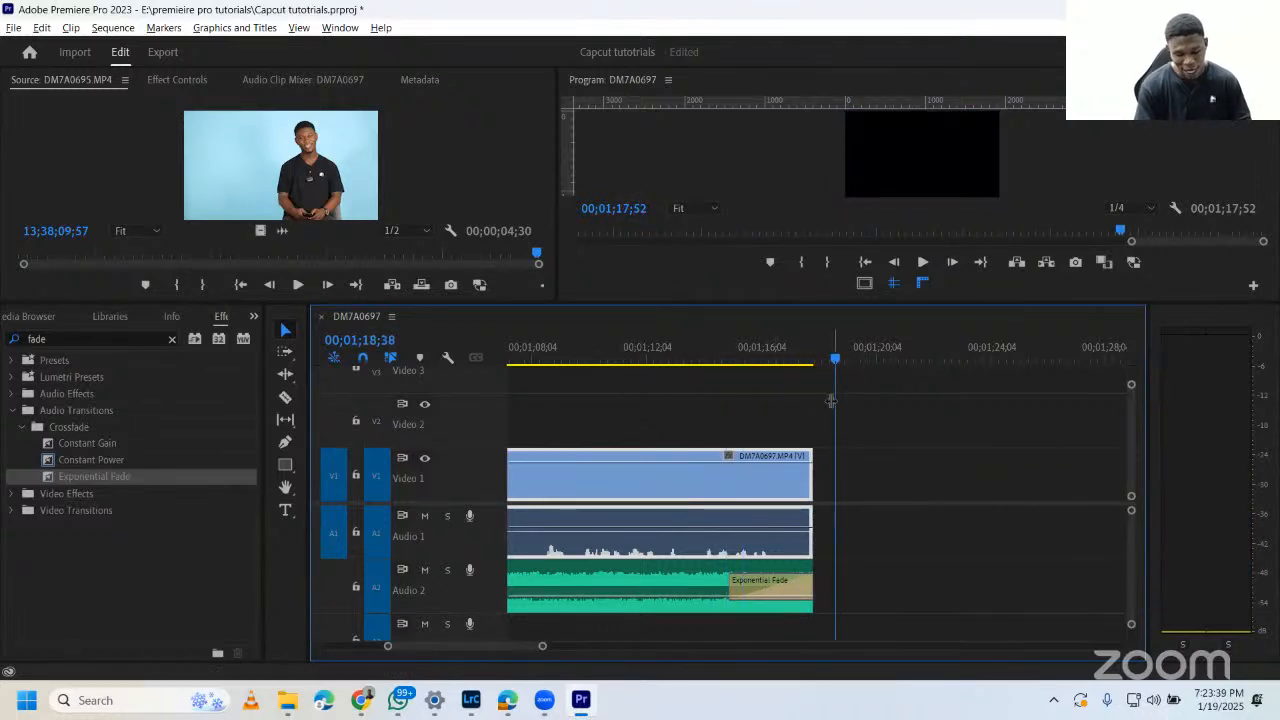
# Step: Return the playhead to the sequence start at 00;00;00;00 and save the project
pyautogui.press('Up')
pyautogui.press('Up')
pyautogui.press('Up')
pyautogui.press('Up')
pyautogui.press('Up')
pyautogui.press('Up')
pyautogui.press('Up')
pyautogui.press('Up')
pyautogui.press('Up')
pyautogui.press('Up')
pyautogui.press('Up')
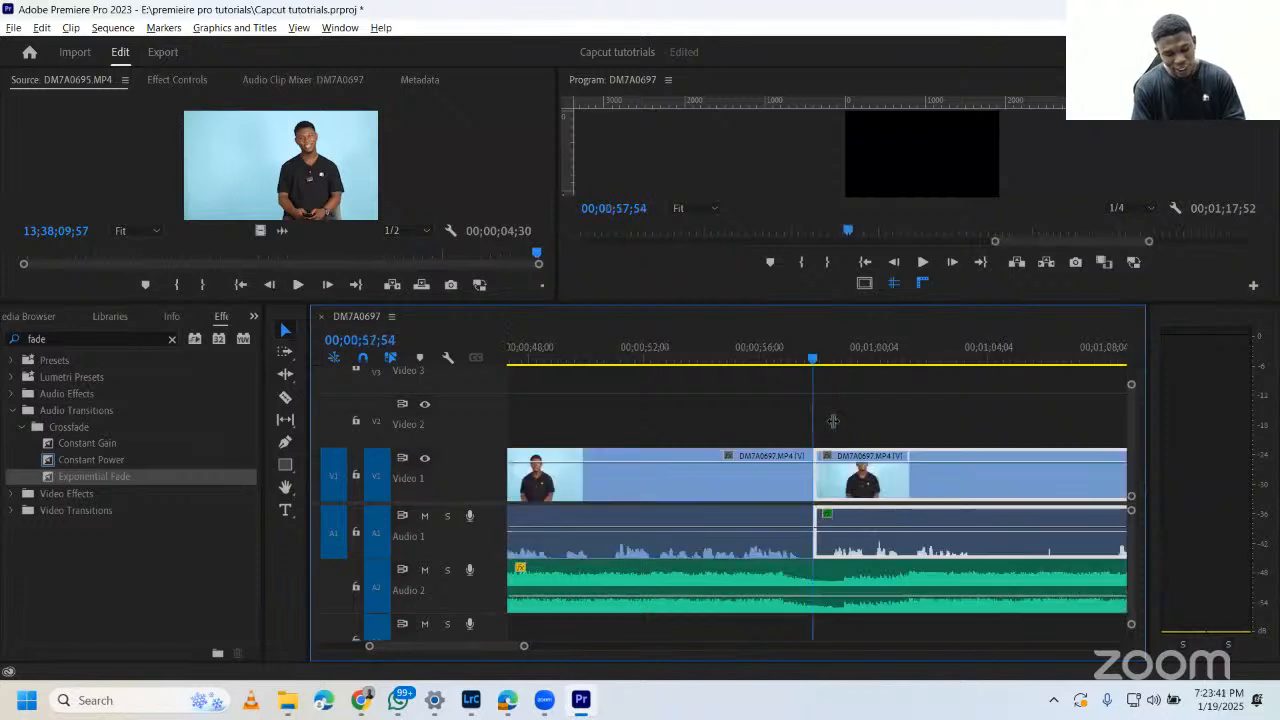
pyautogui.press('Up')
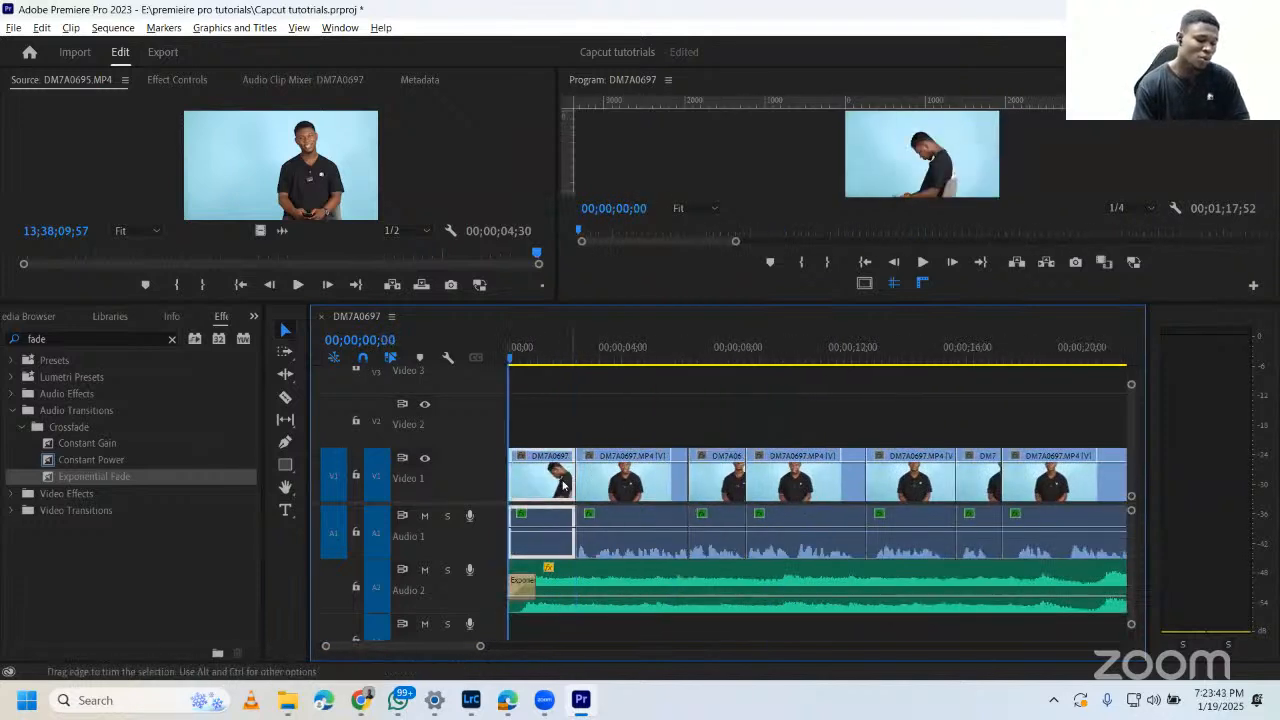
pyautogui.hotkey('ctrl', 's')
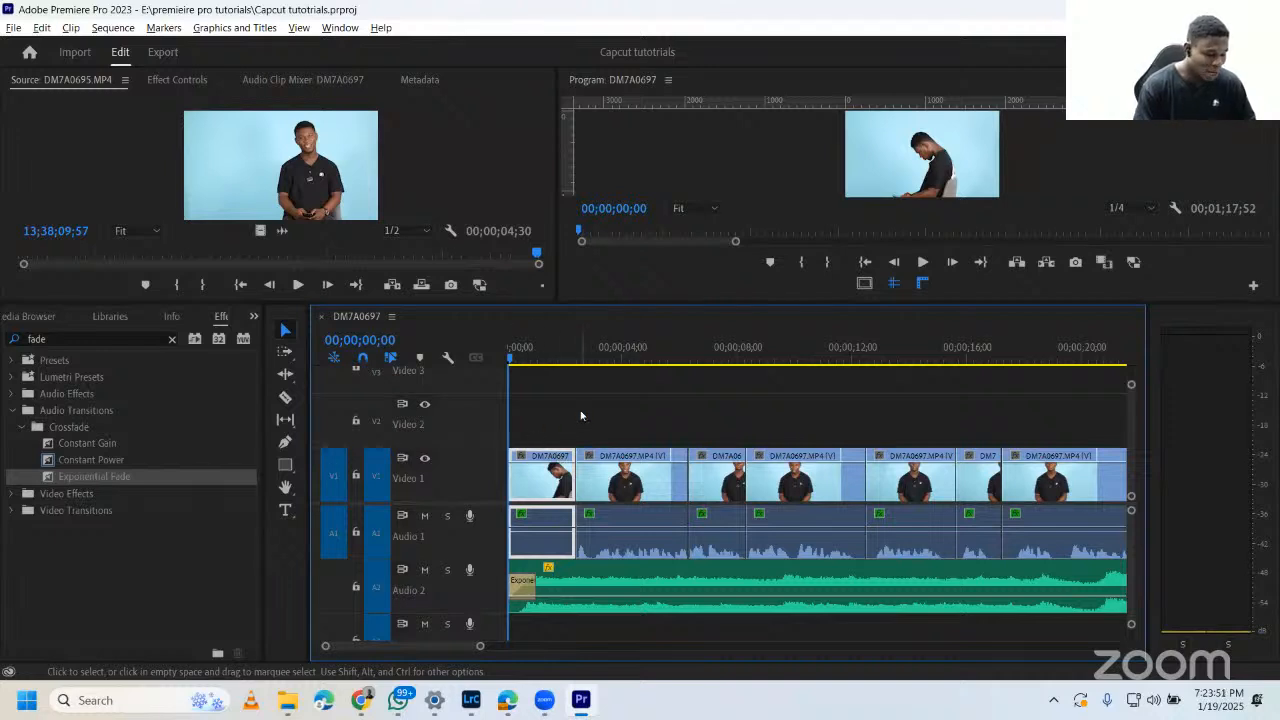
# Step: Try raising the music clip's volume level on Audio 2 to 3.09 dB and play it back
pyautogui.press('-')
pyautogui.press('-')
pyautogui.press('-')
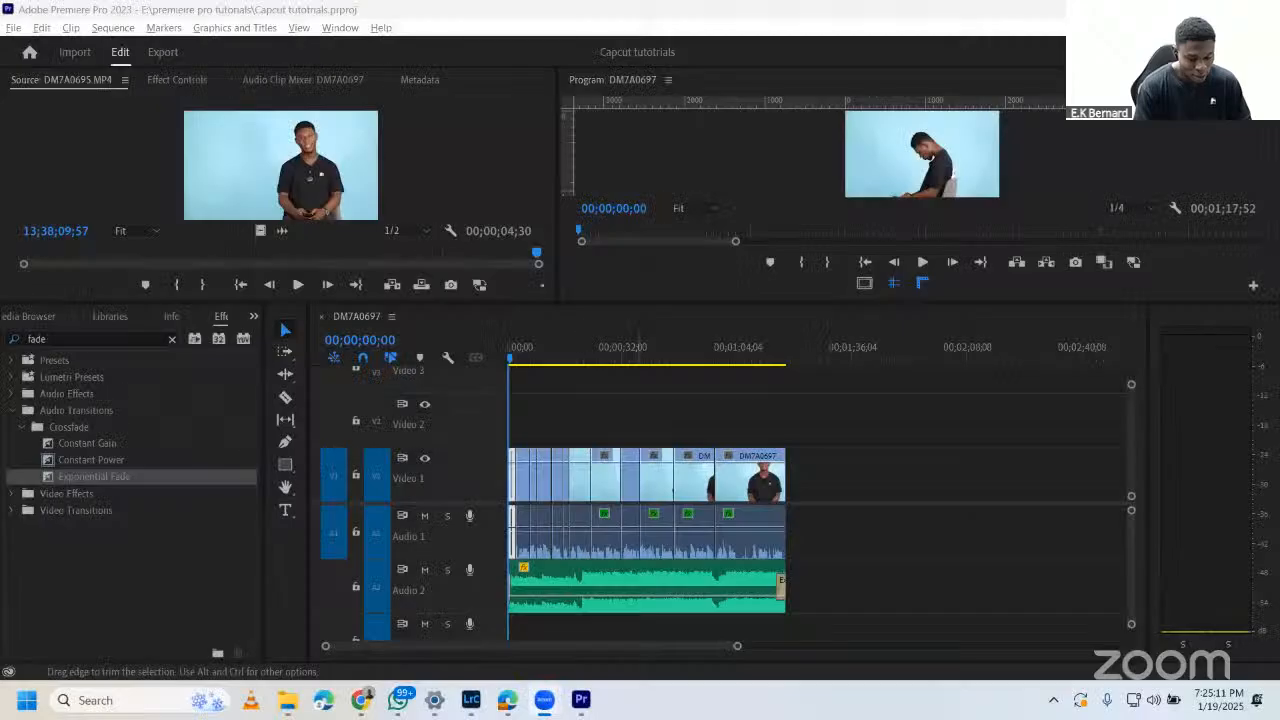
pyautogui.click(671, 347)
pyautogui.click(660, 530)
pyautogui.press('=')
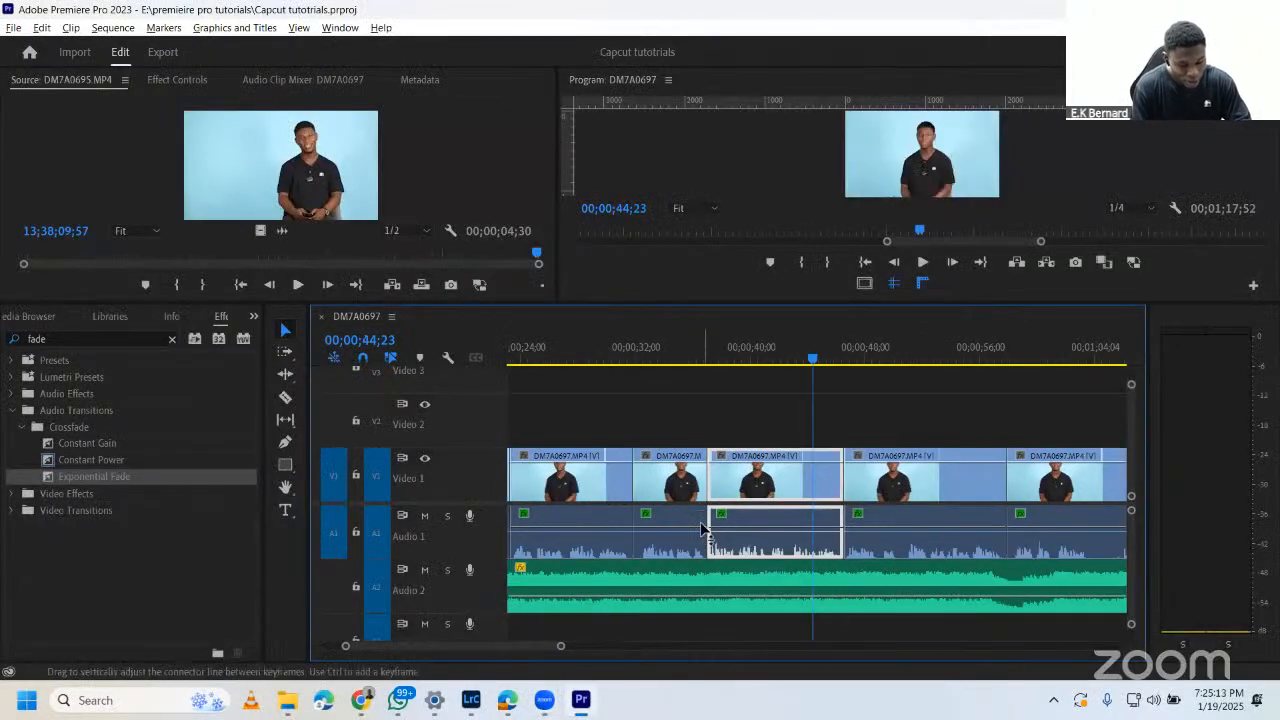
pyautogui.press('`')
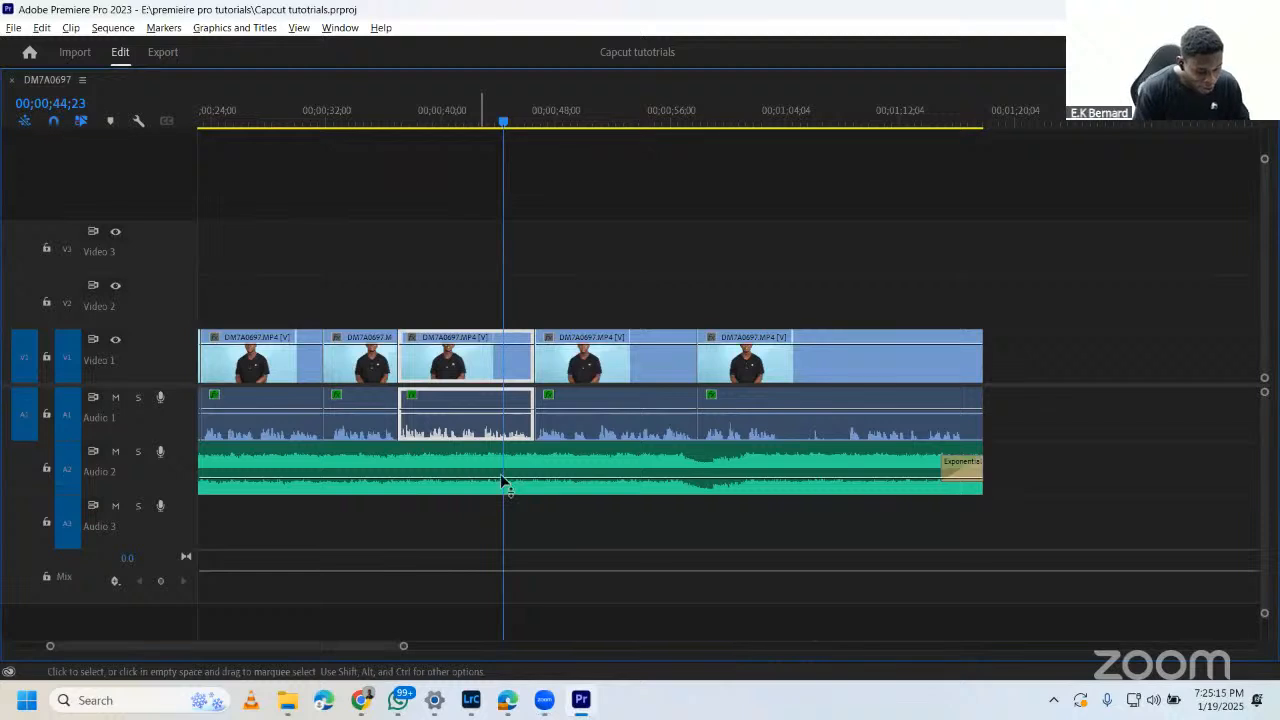
pyautogui.moveTo(500, 473)
pyautogui.mouseDown()
pyautogui.moveTo(502, 490)
pyautogui.moveTo(500, 463)
pyautogui.mouseUp()
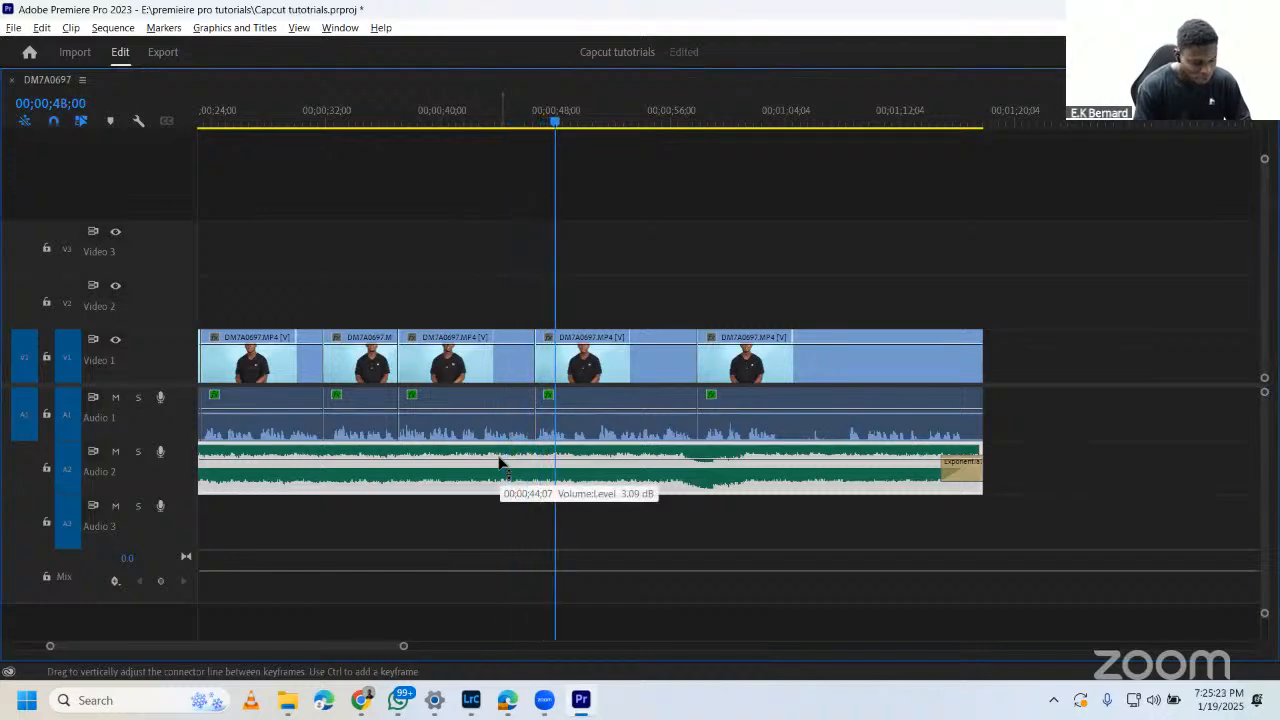
pyautogui.press('`')
pyautogui.press('space')
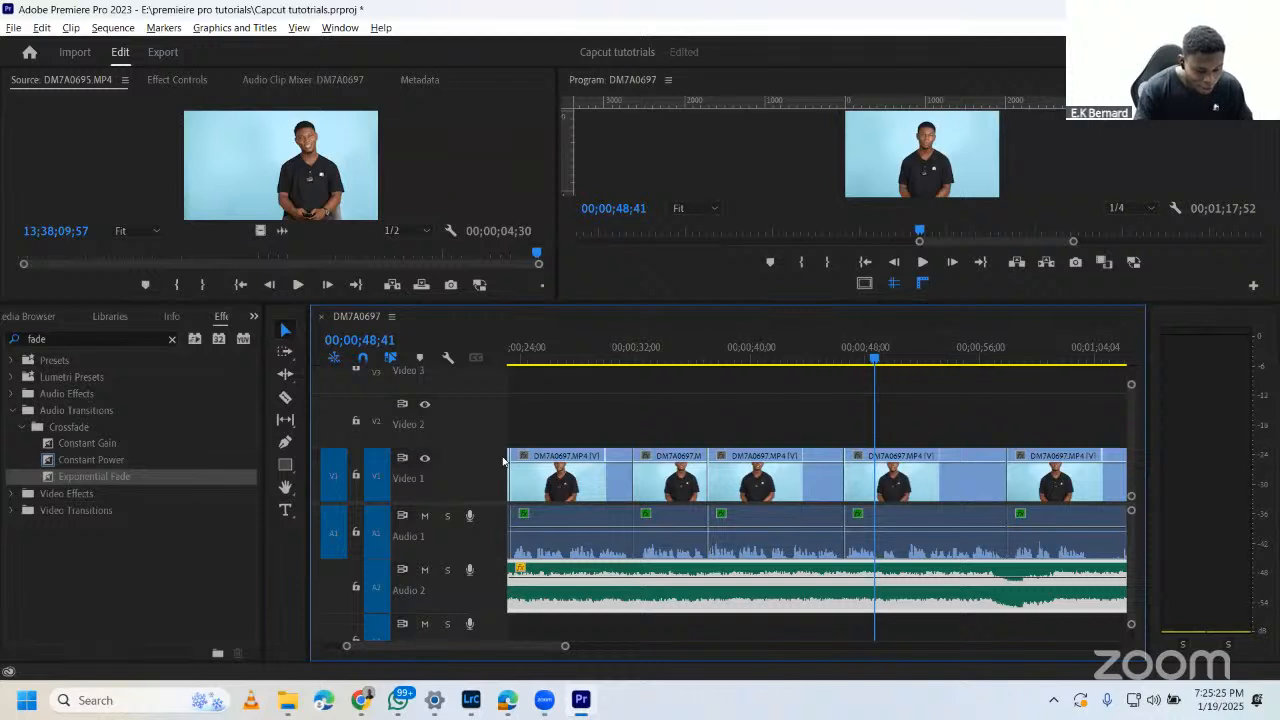
pyautogui.moveTo(558, 707)
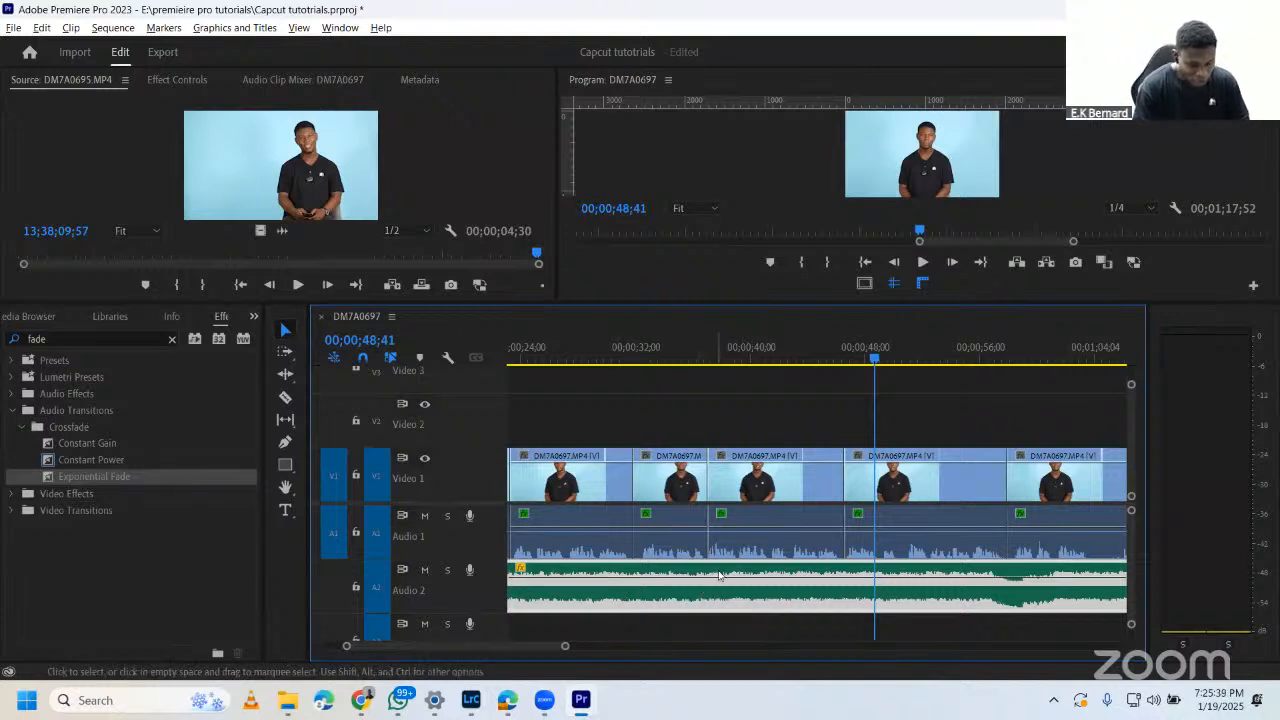
# Step: Try small volume adjustments on the Audio 2 music clip, including one of -1.6 dB
pyautogui.moveTo(720, 580); pyautogui.dragTo(720, 584)
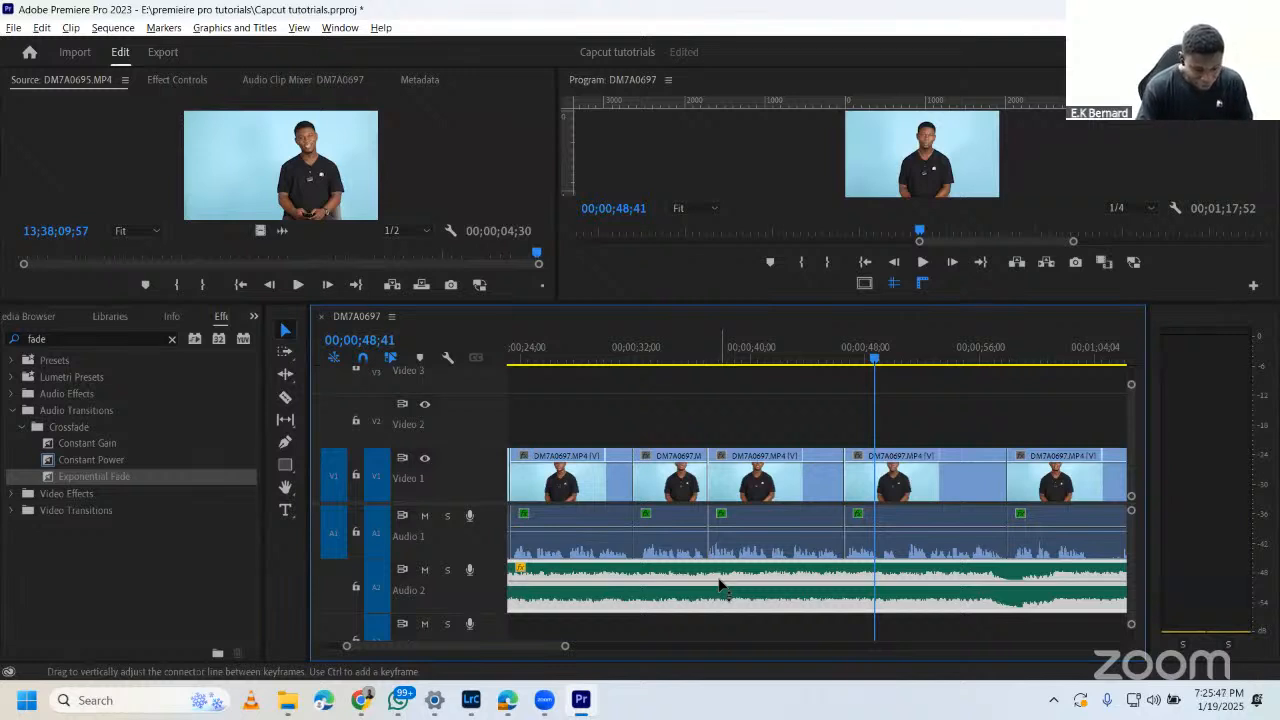
pyautogui.moveTo(720, 584); pyautogui.dragTo(728, 584)
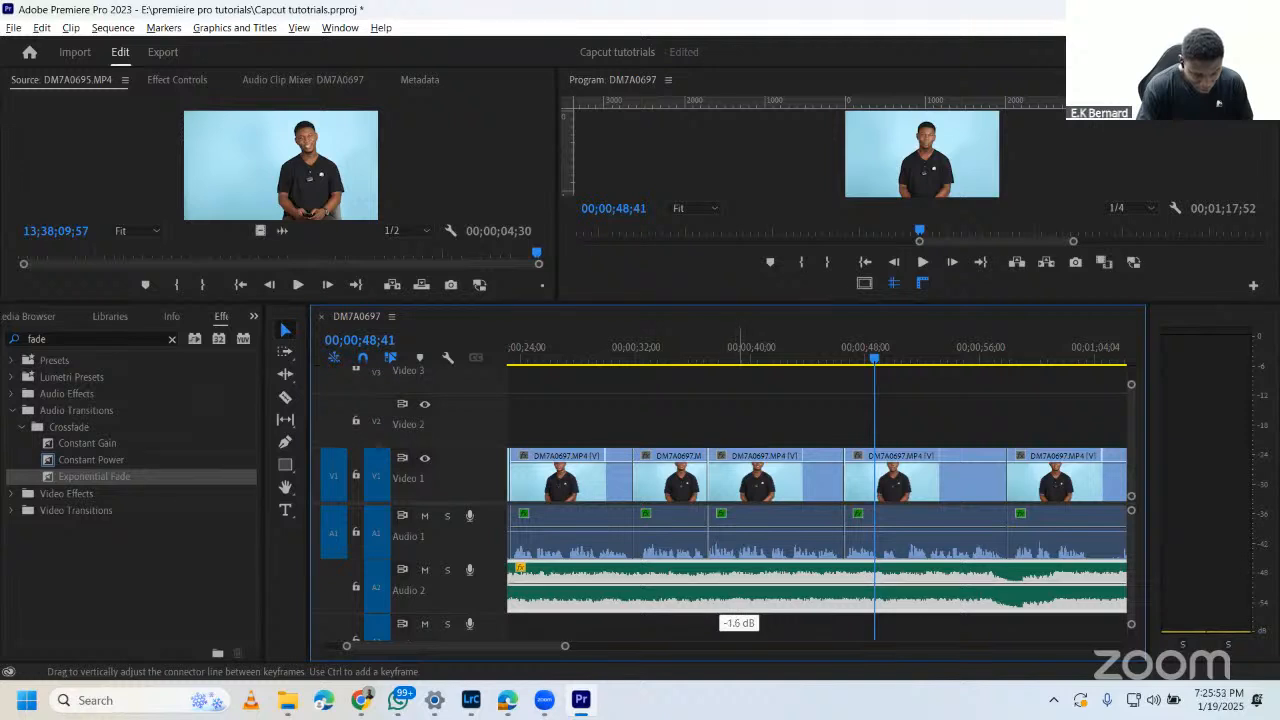
pyautogui.moveTo(728, 584); pyautogui.dragTo(728, 582)
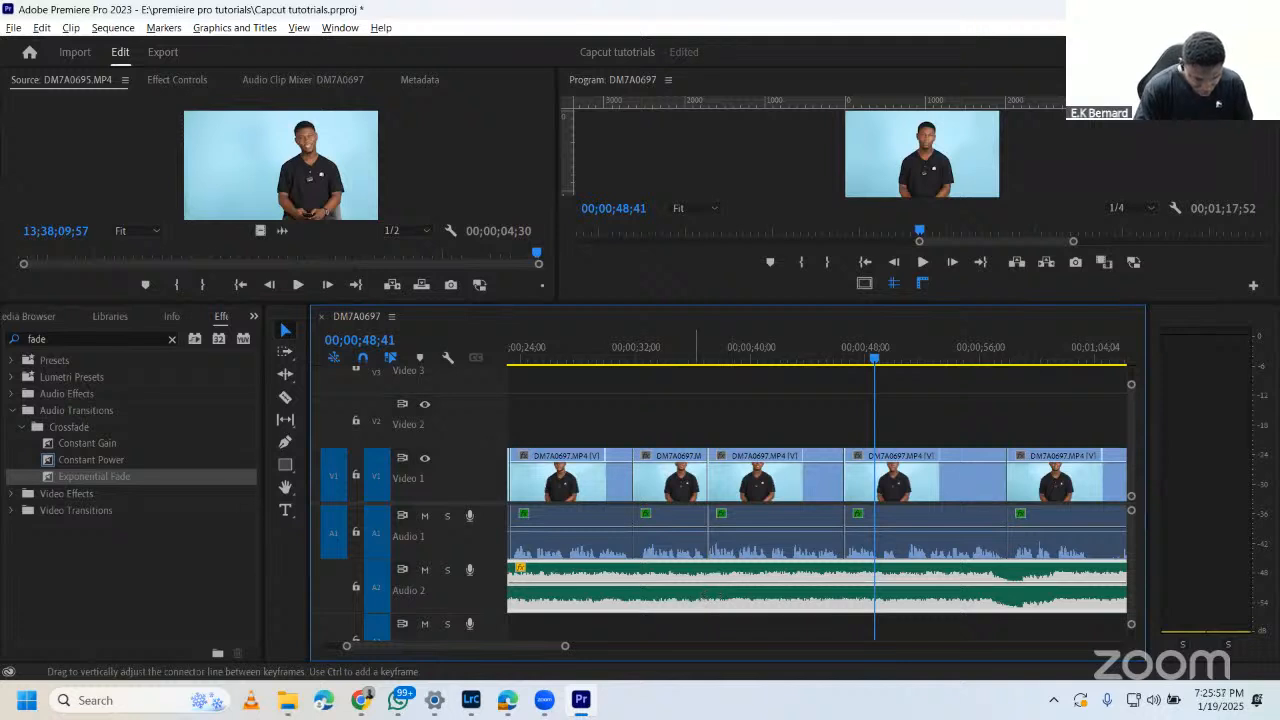
pyautogui.moveTo(713, 583); pyautogui.dragTo(713, 581)
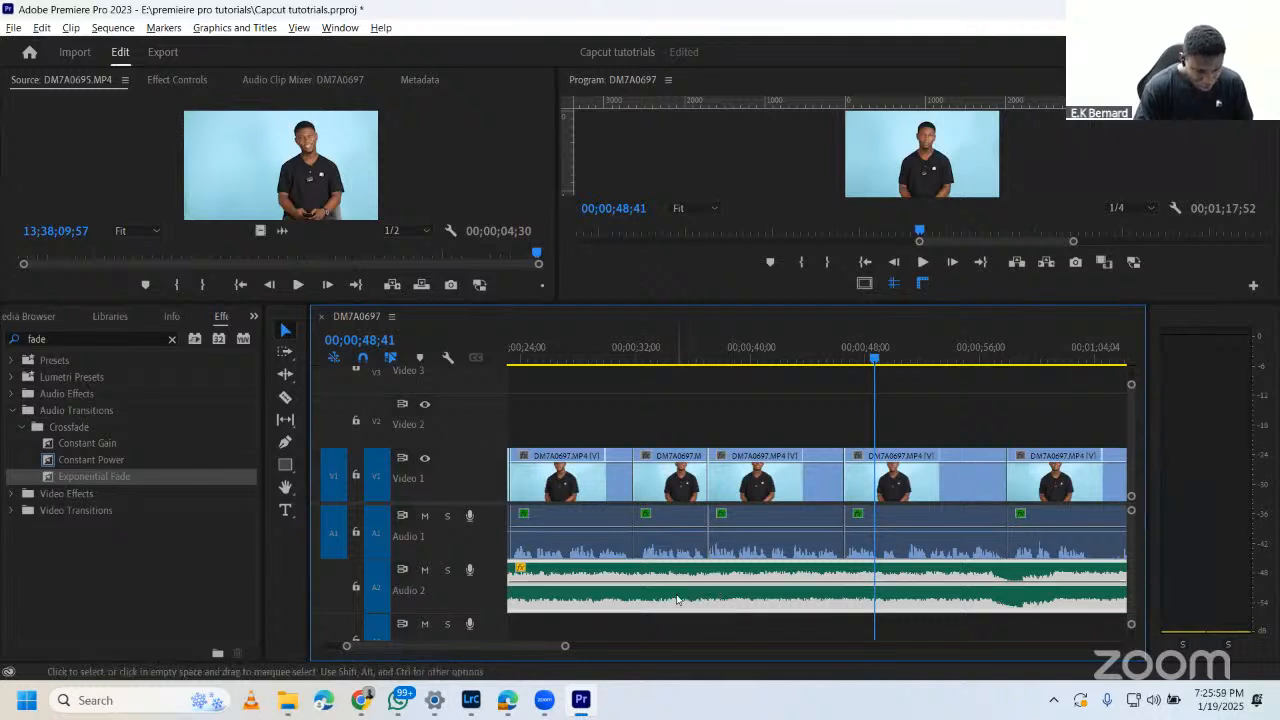
# Step: Mute the voice on Audio 1 during playback from 00;00;48;41 to hear the music alone
pyautogui.rightClick(676, 598)
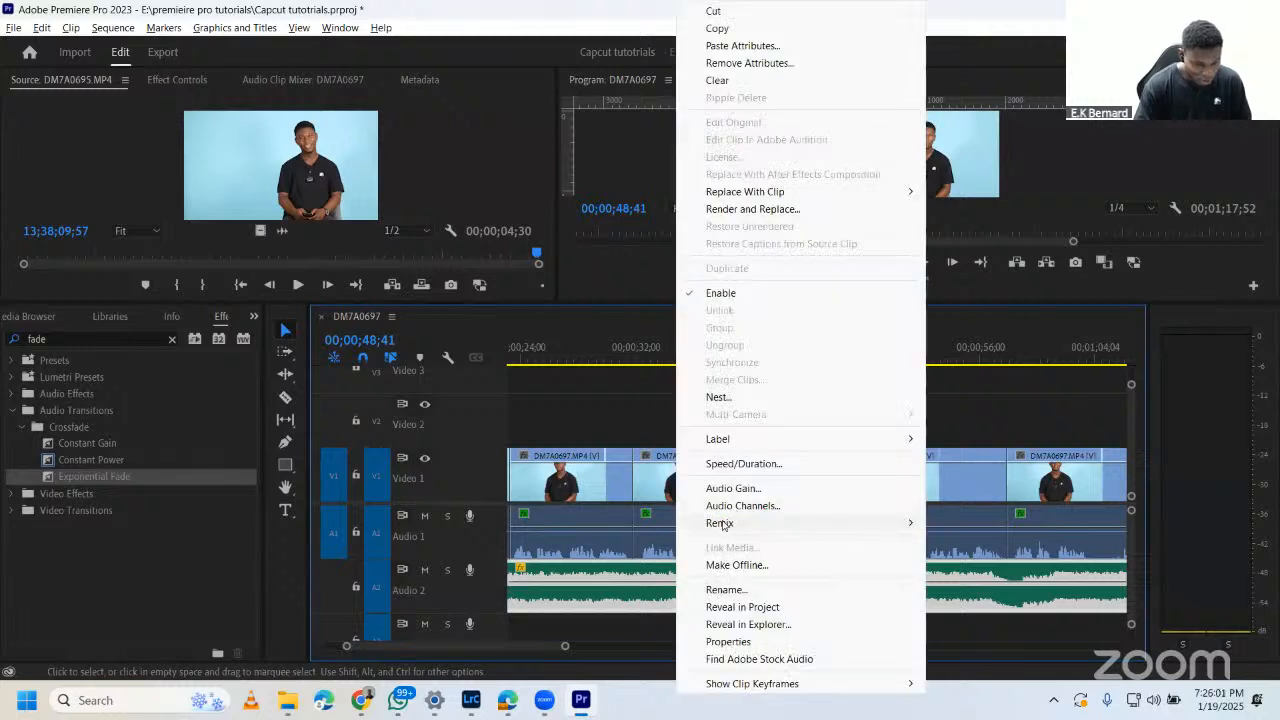
pyautogui.click(637, 573)
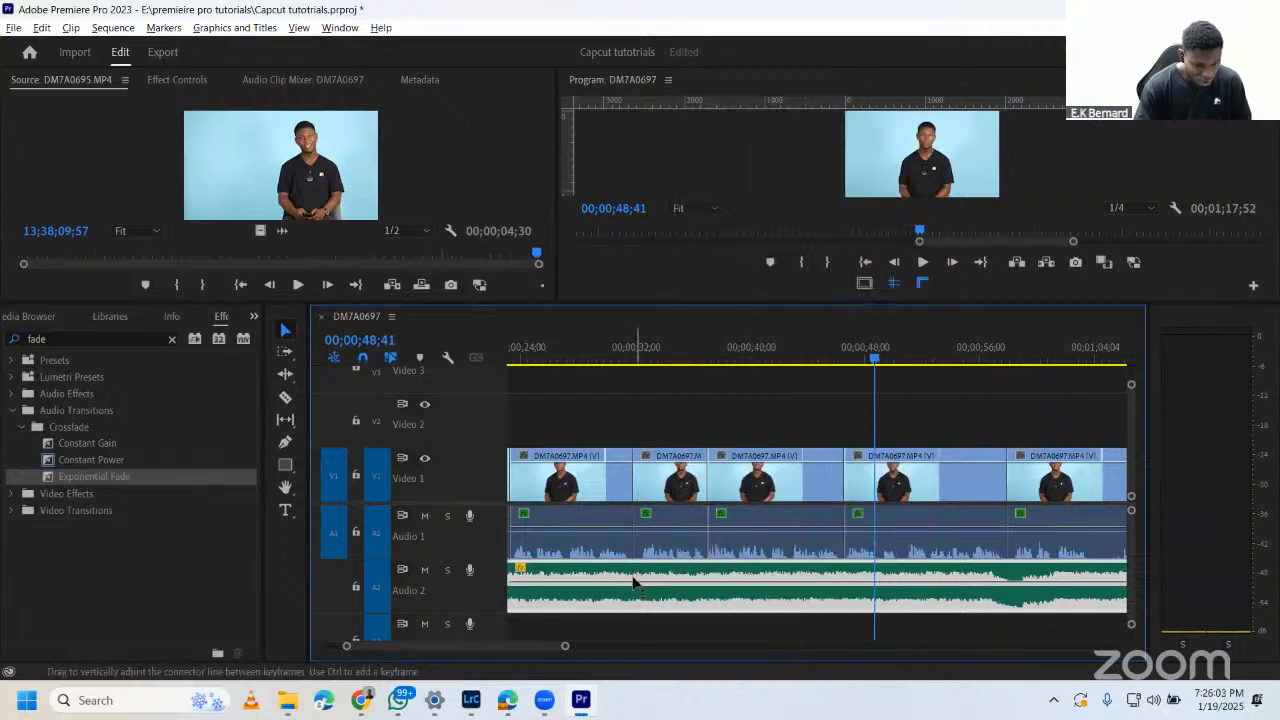
pyautogui.rightClick(710, 587)
pyautogui.click(697, 590)
pyautogui.press('space')
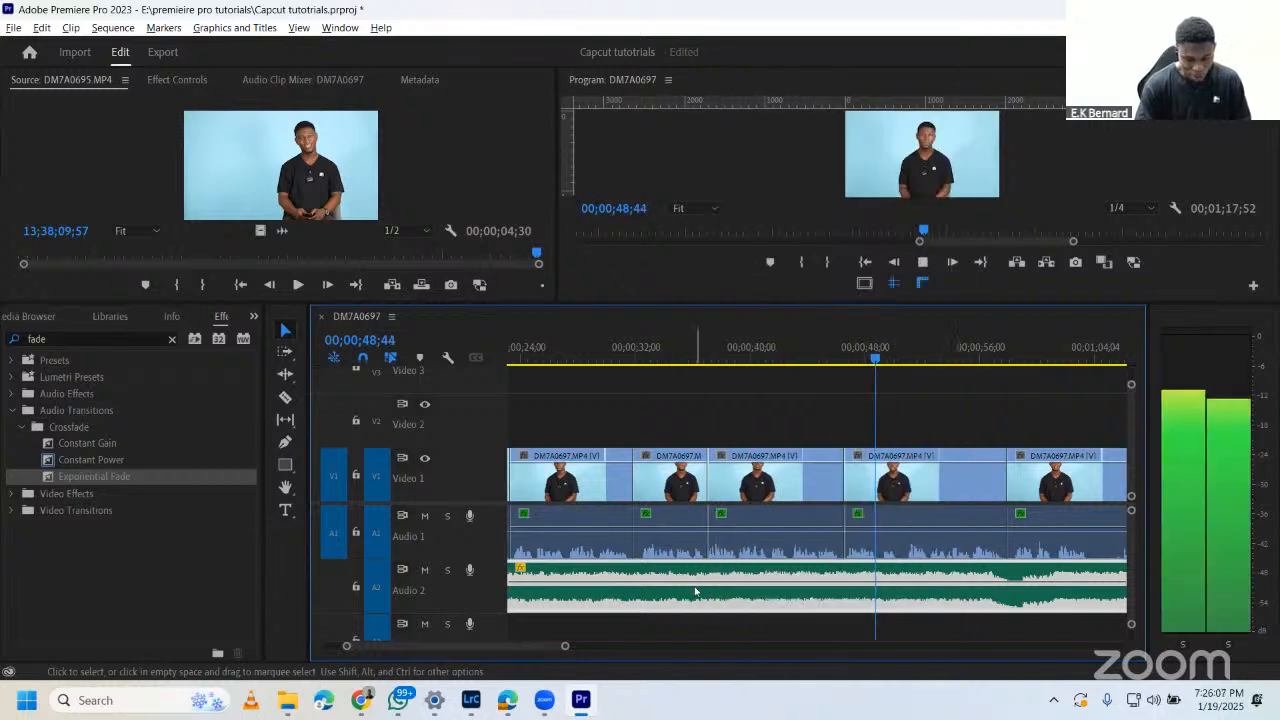
pyautogui.click(424, 515)
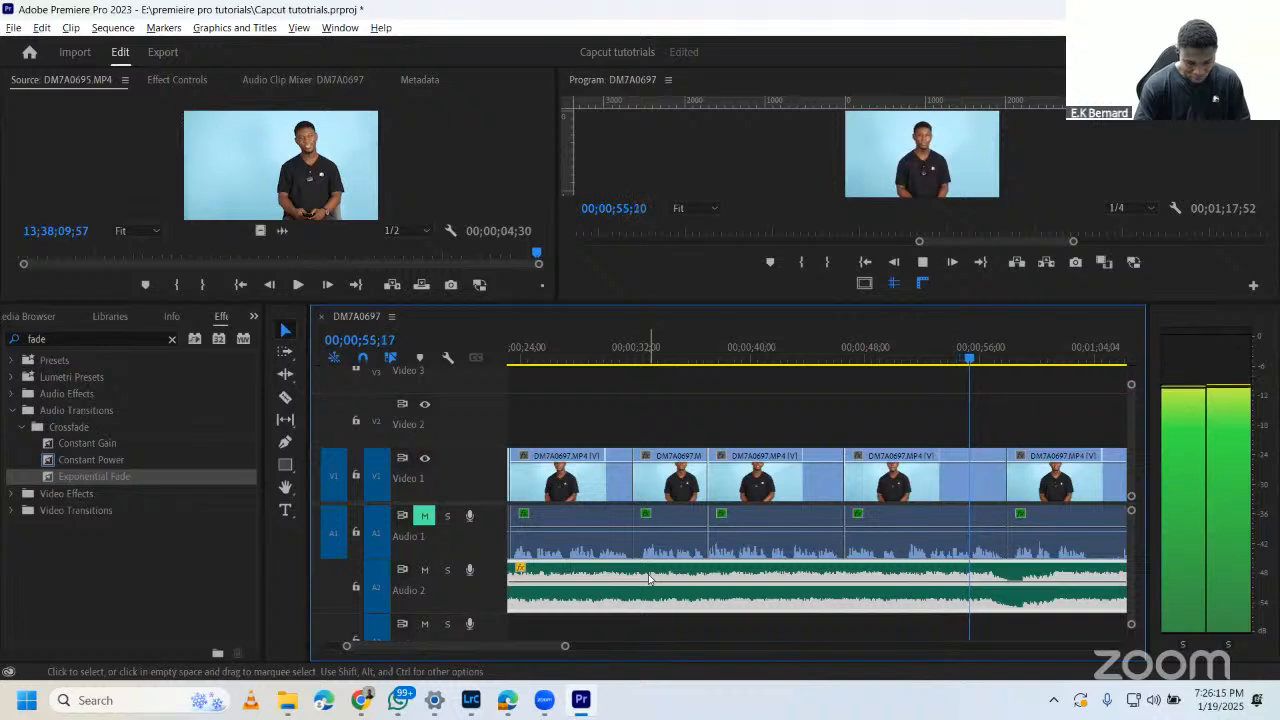
pyautogui.press('space')
# Step: Try the music's volume line near its lowest and highest levels, and play the loud version from 00;00;30;39
pyautogui.moveTo(648, 580); pyautogui.dragTo(686, 609)
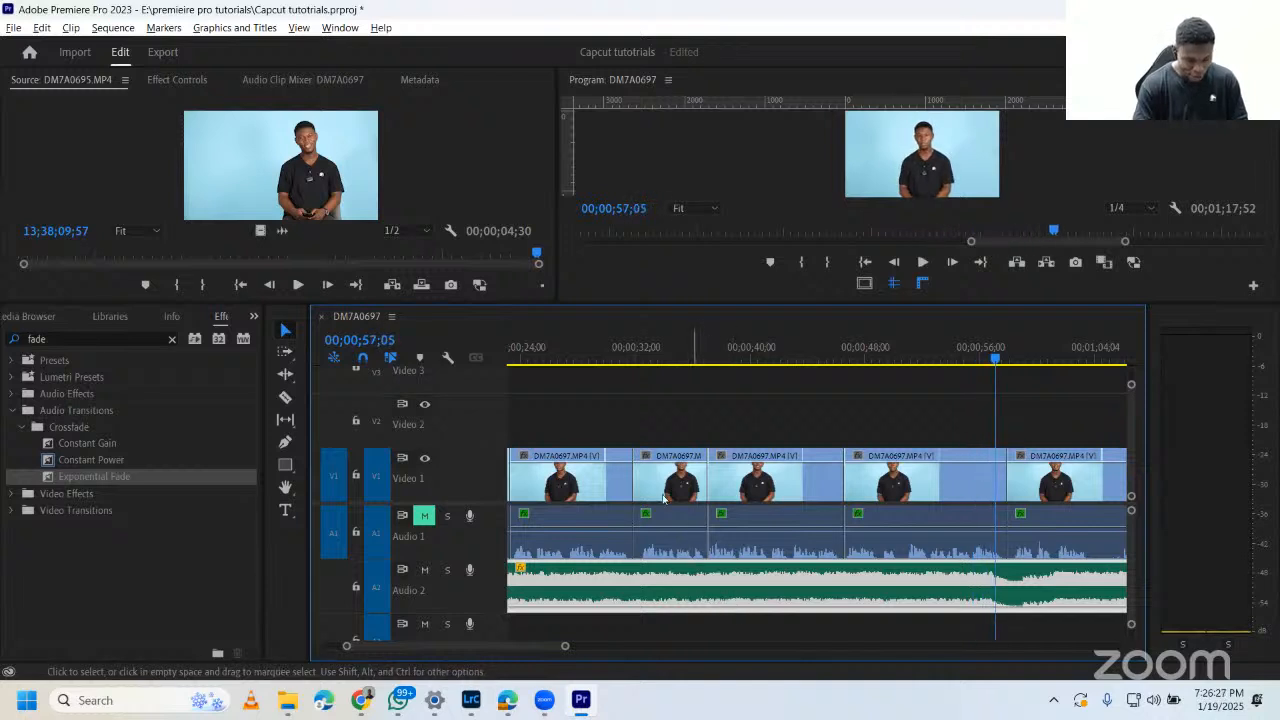
pyautogui.click(616, 358)
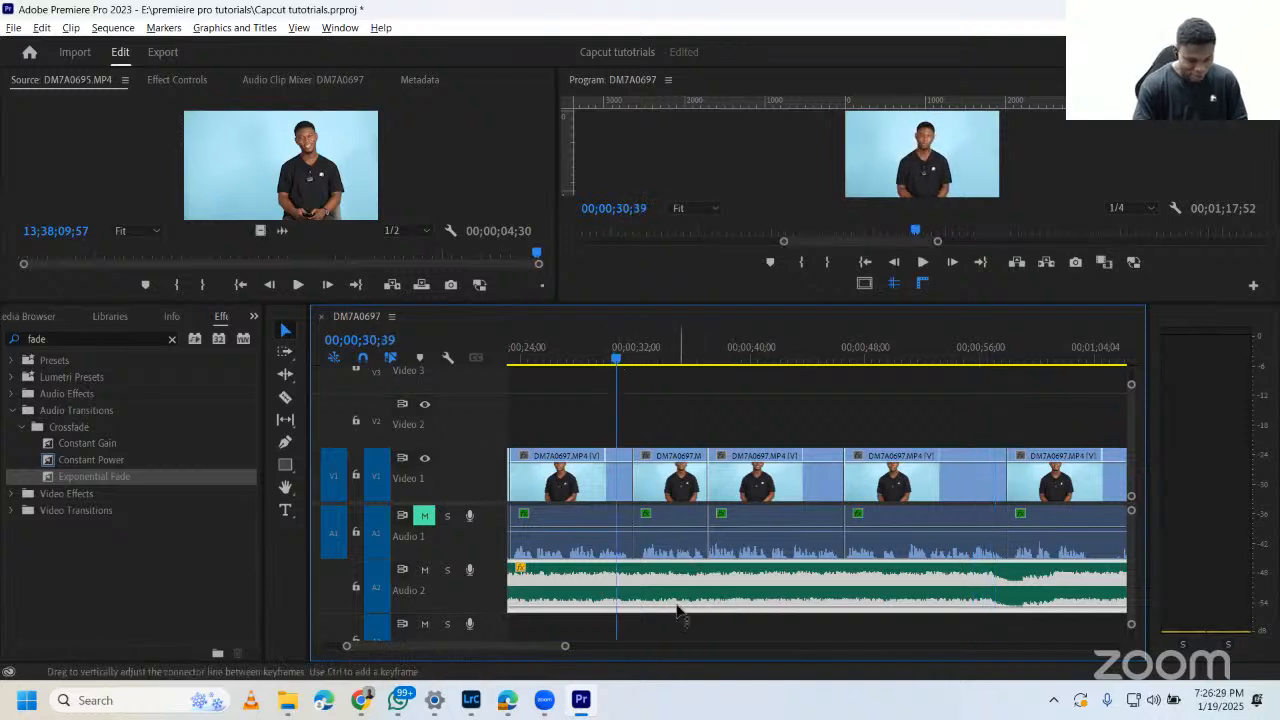
pyautogui.moveTo(676, 610); pyautogui.dragTo(676, 567)
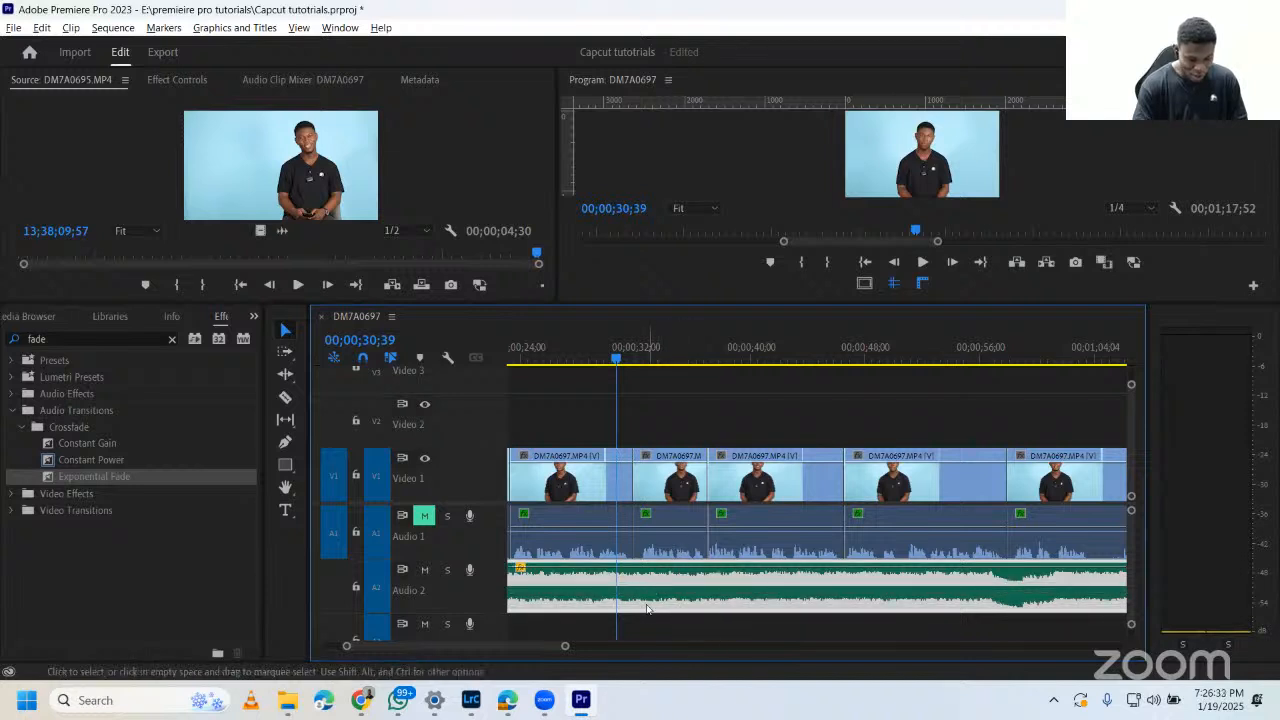
pyautogui.press('space')
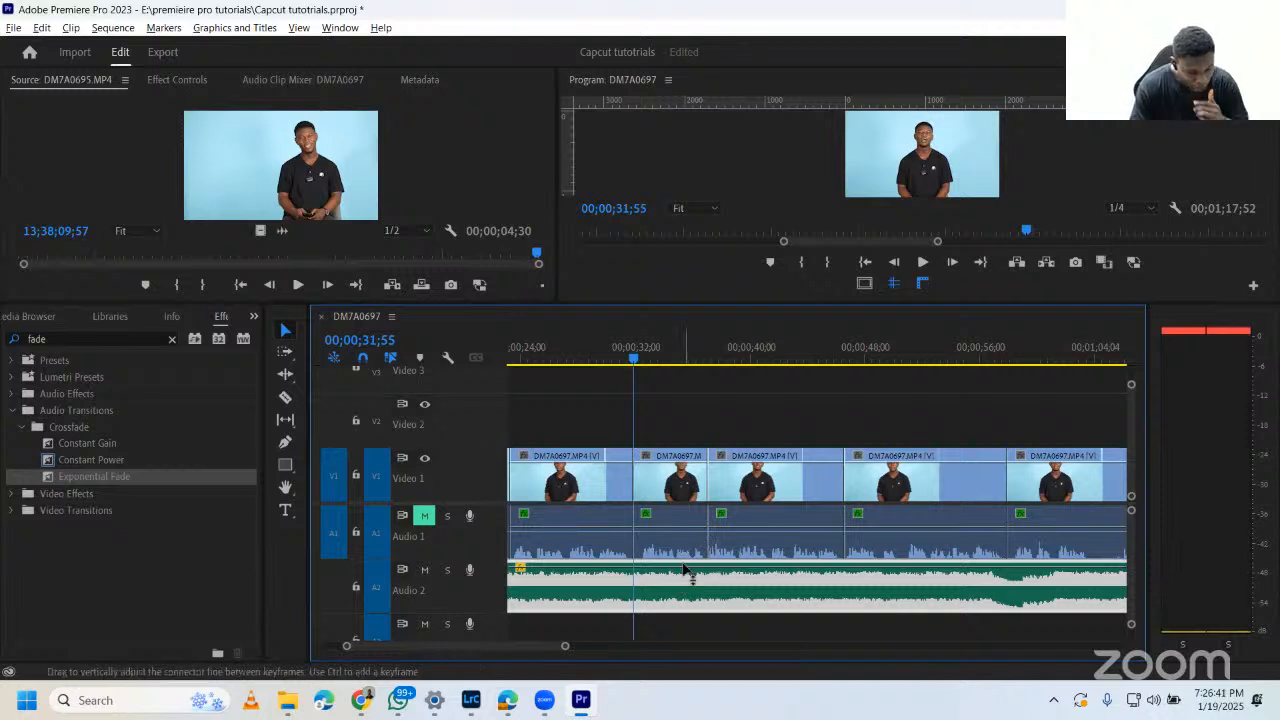
# Step: Lower the music clip's volume line to about -9.1 dB and check the level by playback from 00;00;31;55
pyautogui.moveTo(681, 567); pyautogui.dragTo(680, 593)
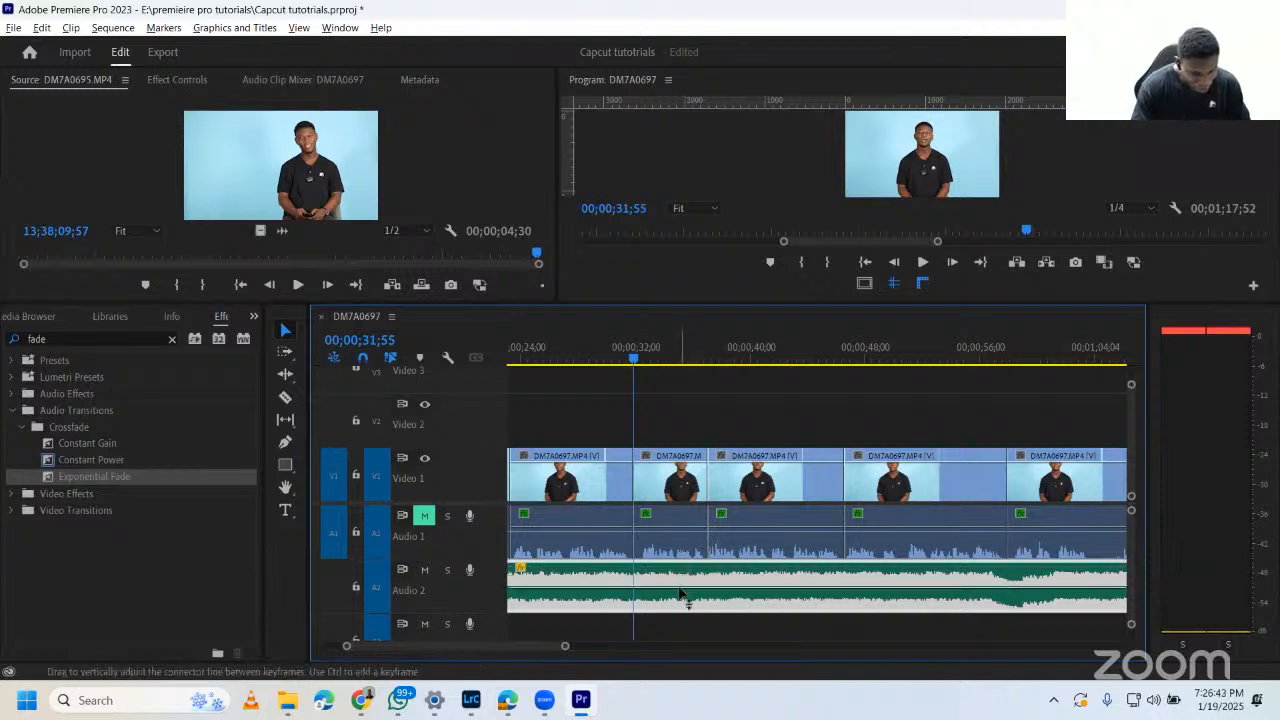
pyautogui.press('space')
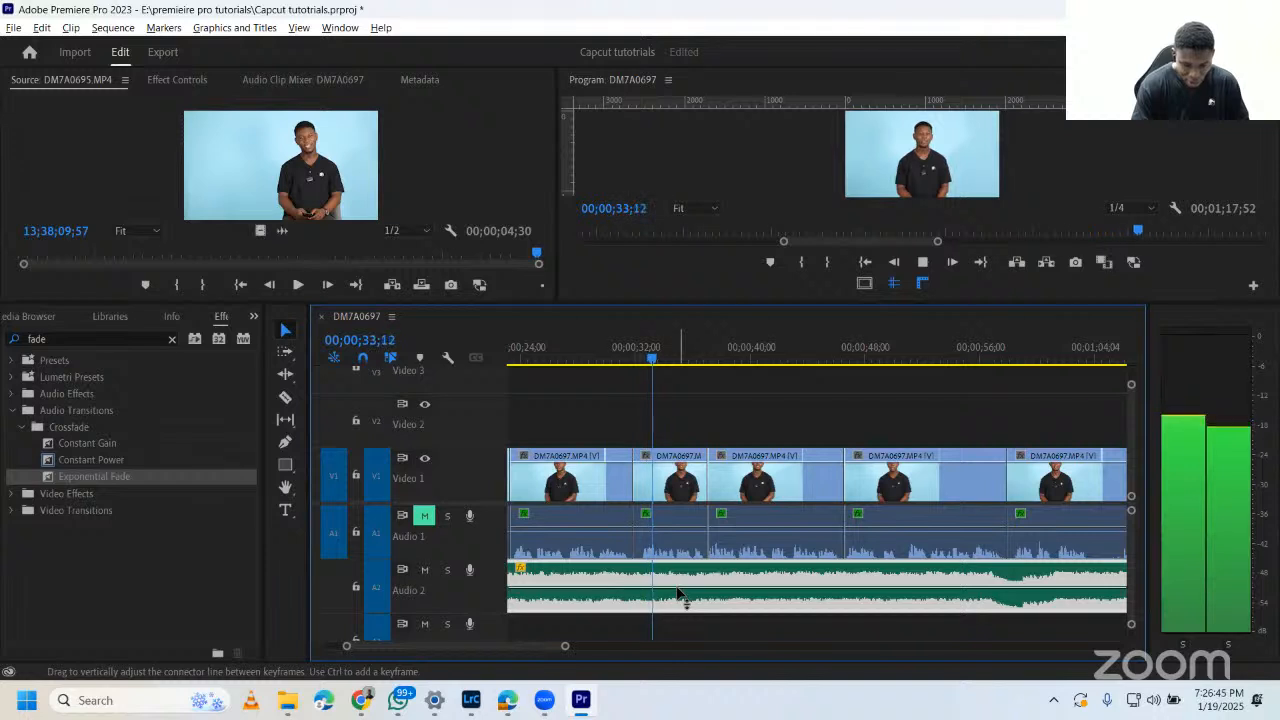
pyautogui.press('space')
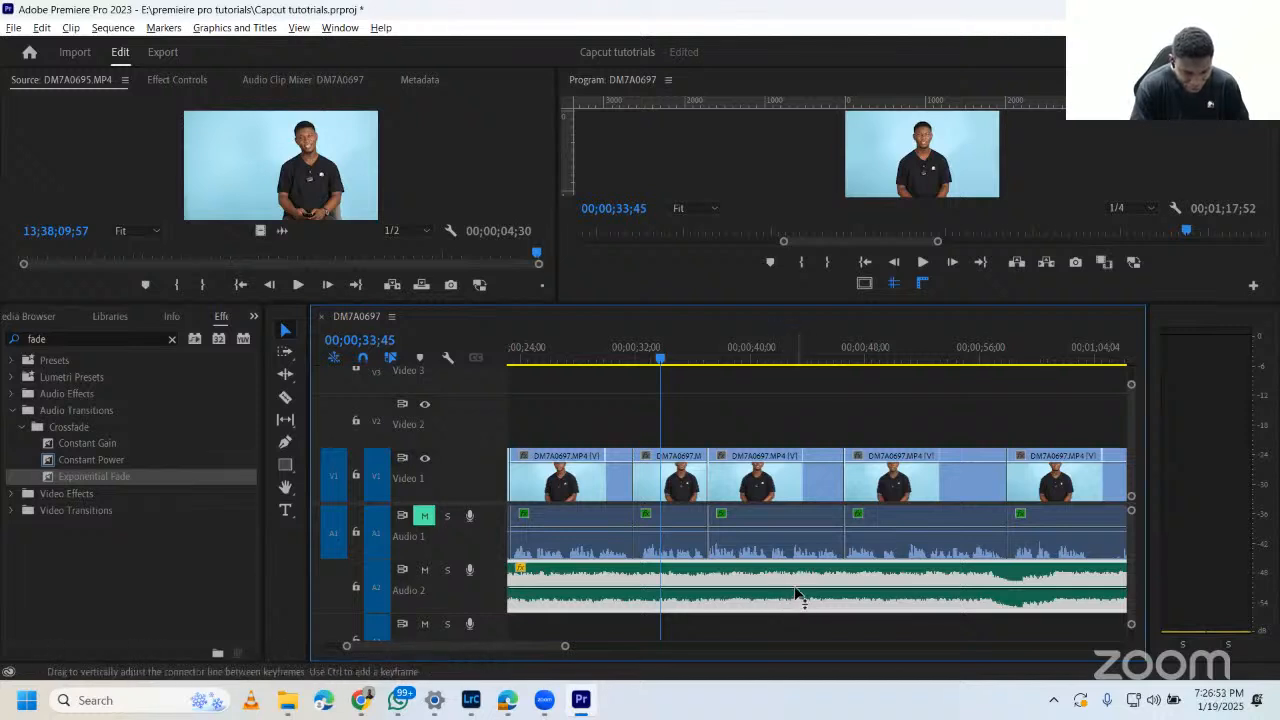
pyautogui.moveTo(798, 592); pyautogui.dragTo(798, 594)
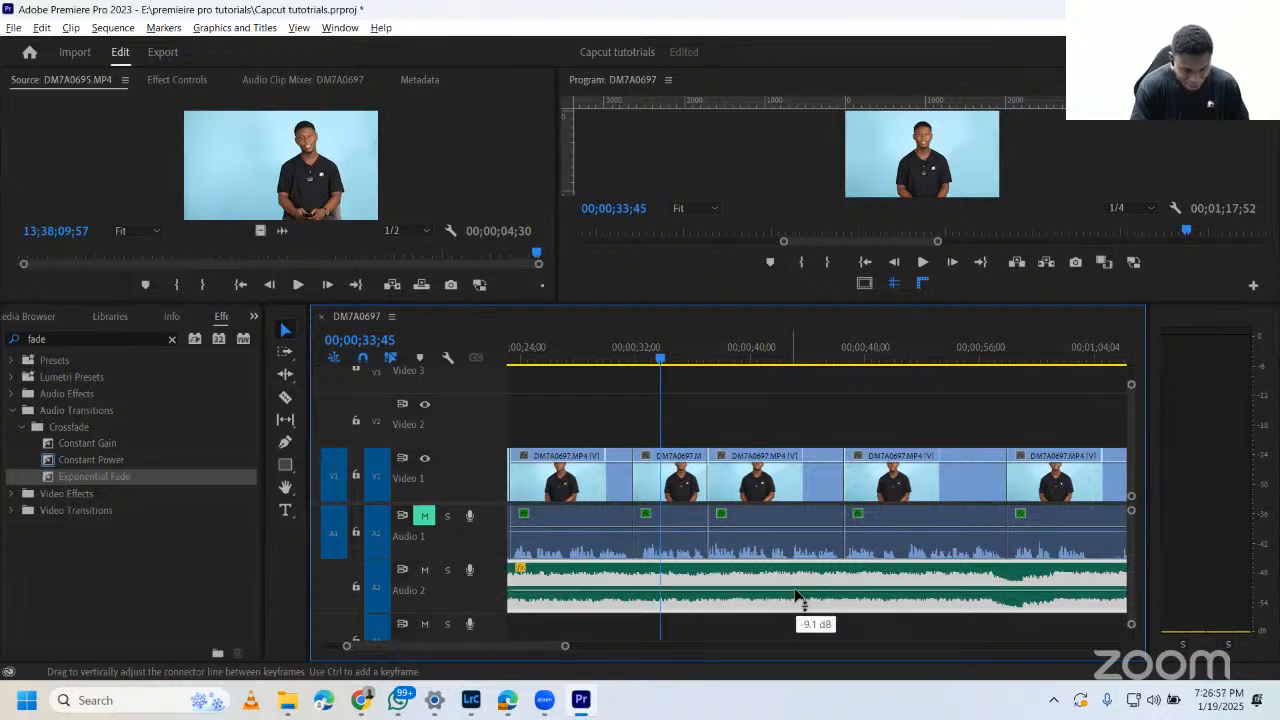
pyautogui.press('space')
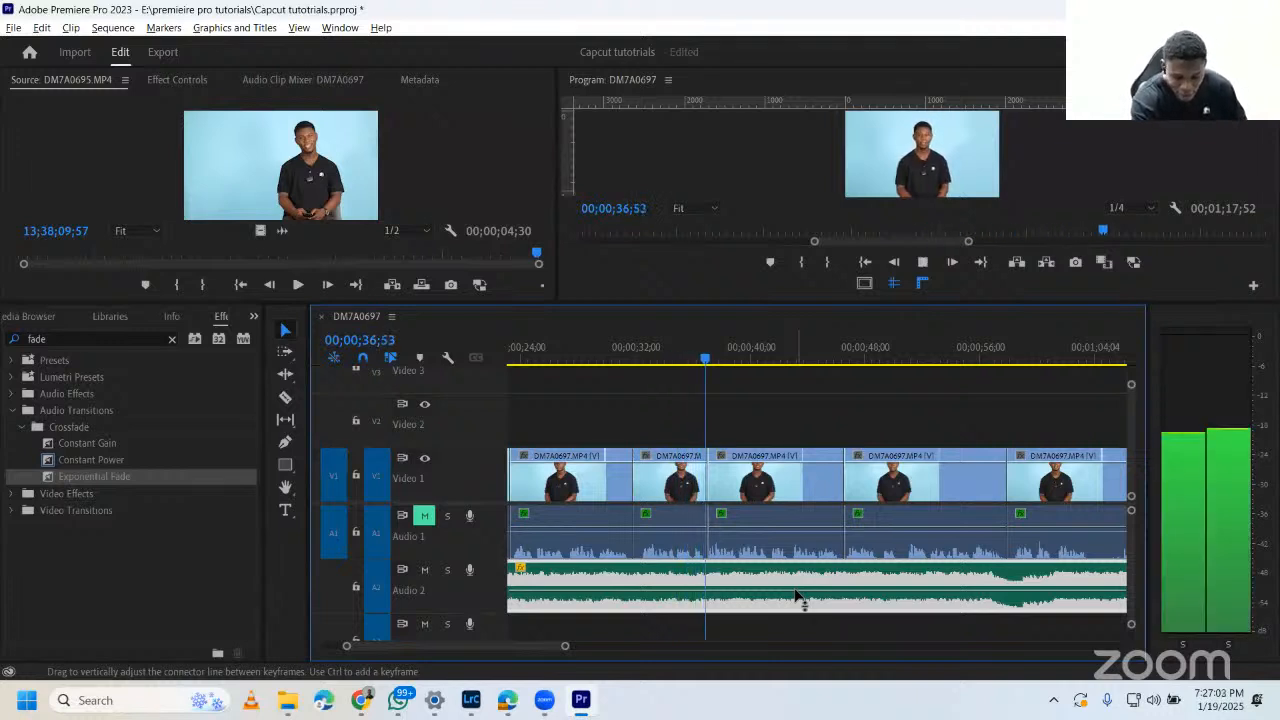
pyautogui.press('space')
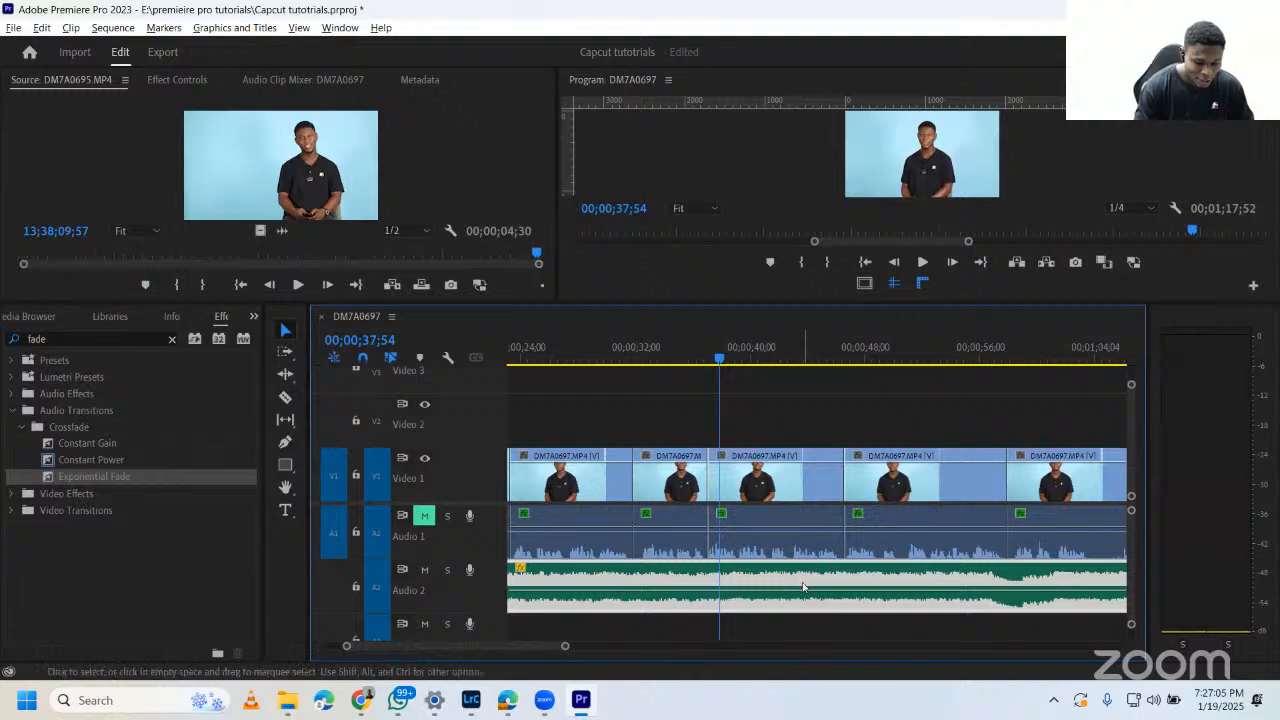
# Step: Try adjusting the music clip's audio gain by 15 dB, and listen to it in short playbacks from 00;00;37;54
pyautogui.rightClick(802, 586)
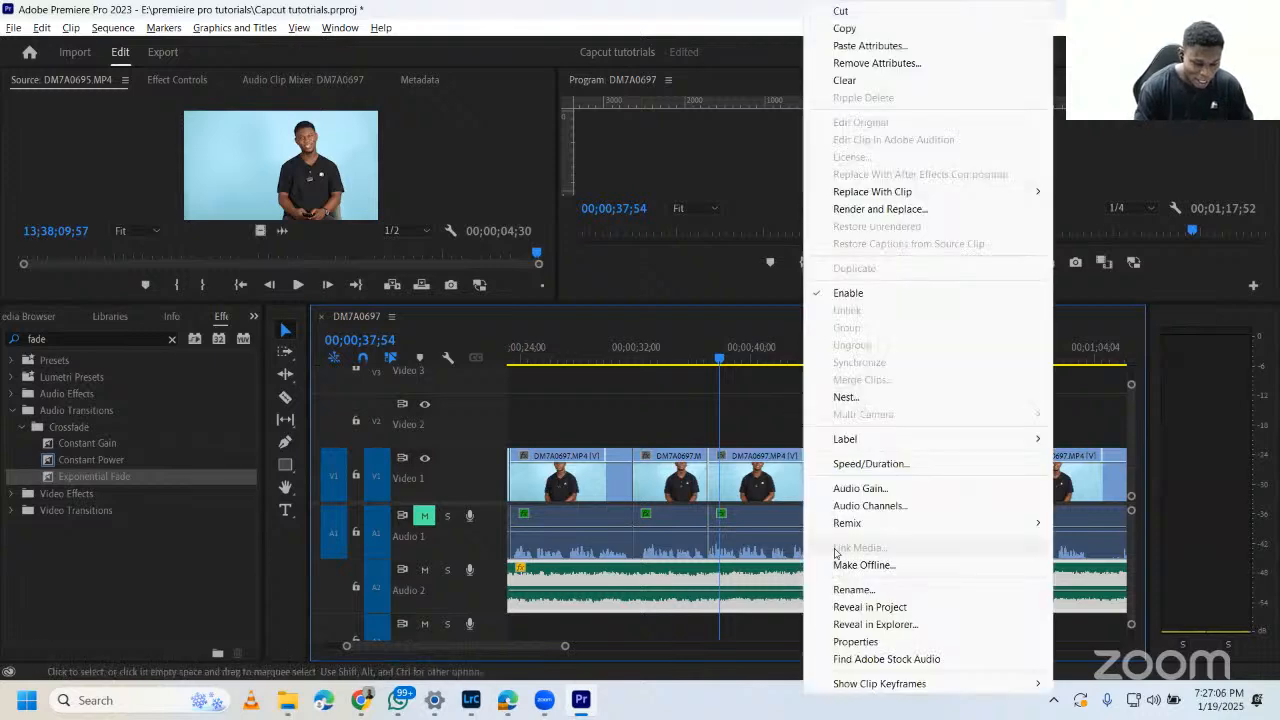
pyautogui.click(858, 488)
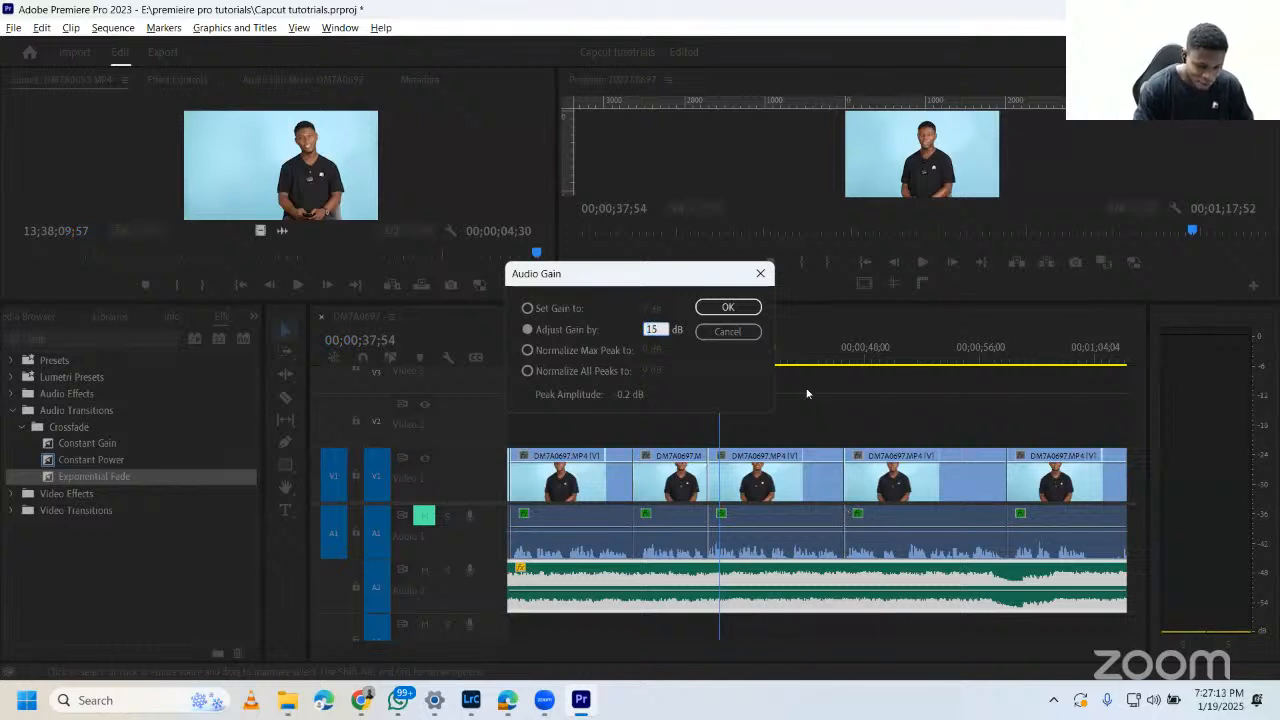
pyautogui.click(703, 313)
pyautogui.press('space')
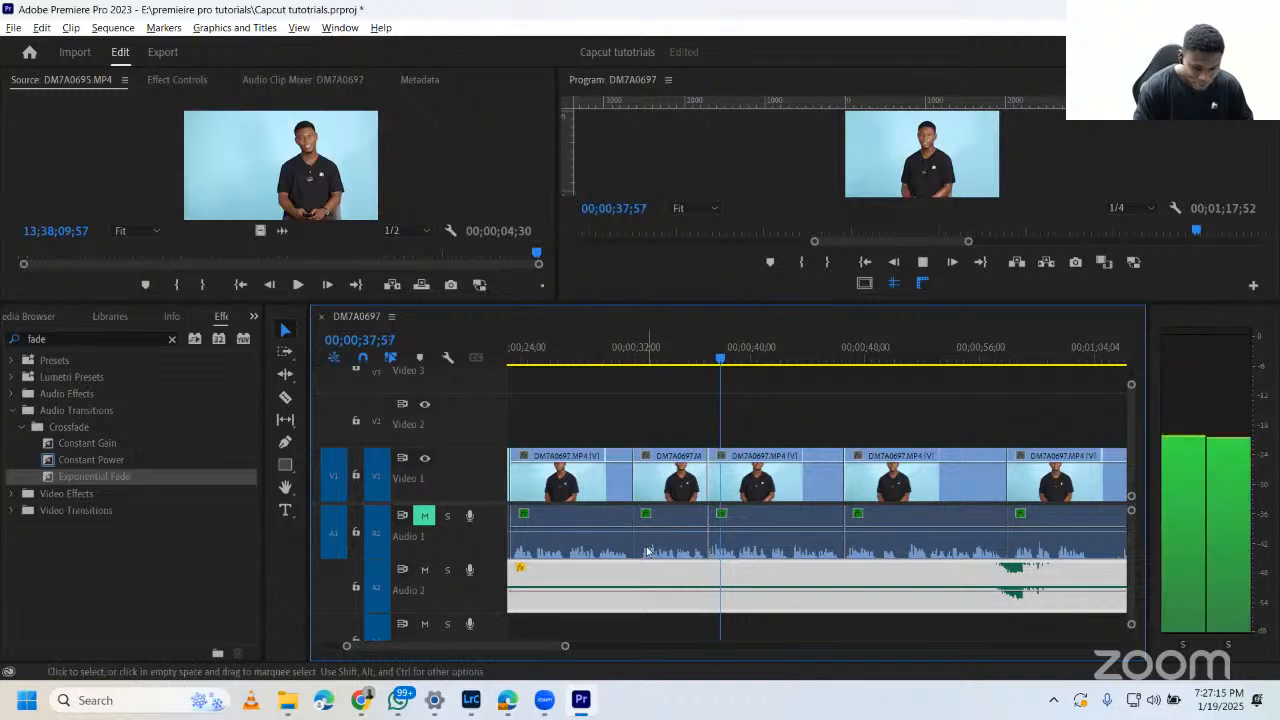
pyautogui.press('space')
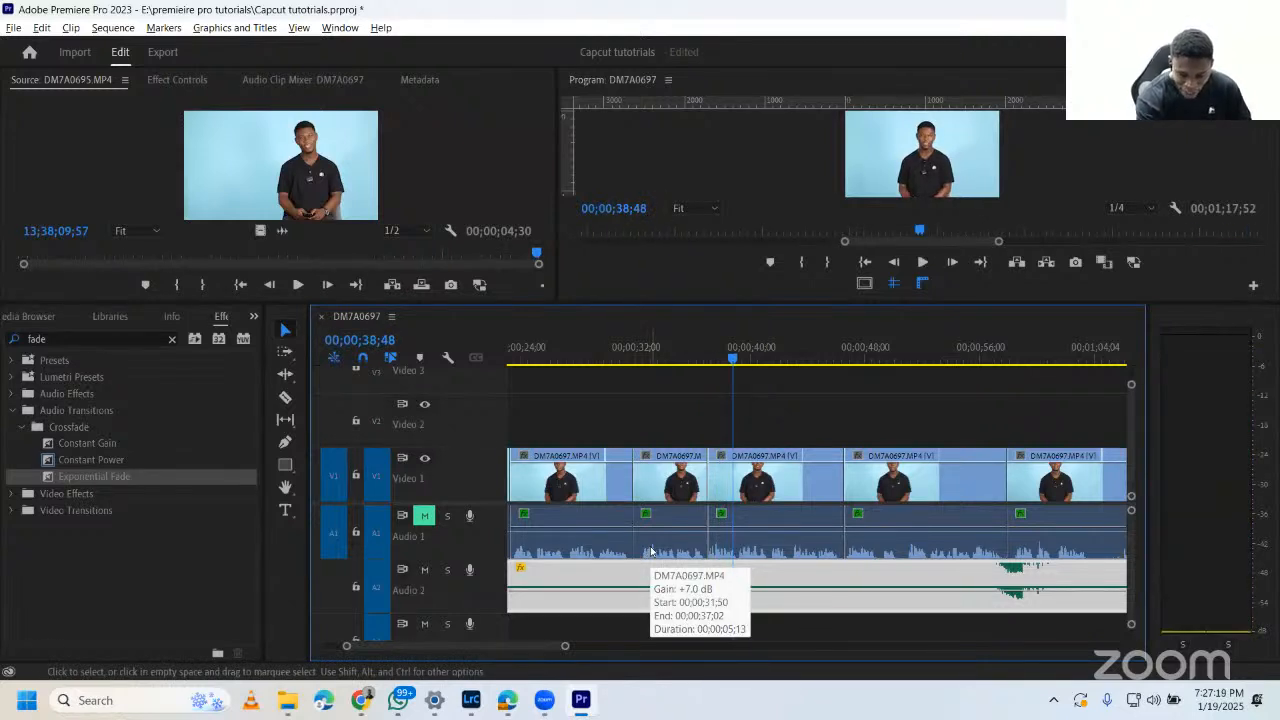
pyautogui.press('space')
pyautogui.press('space')
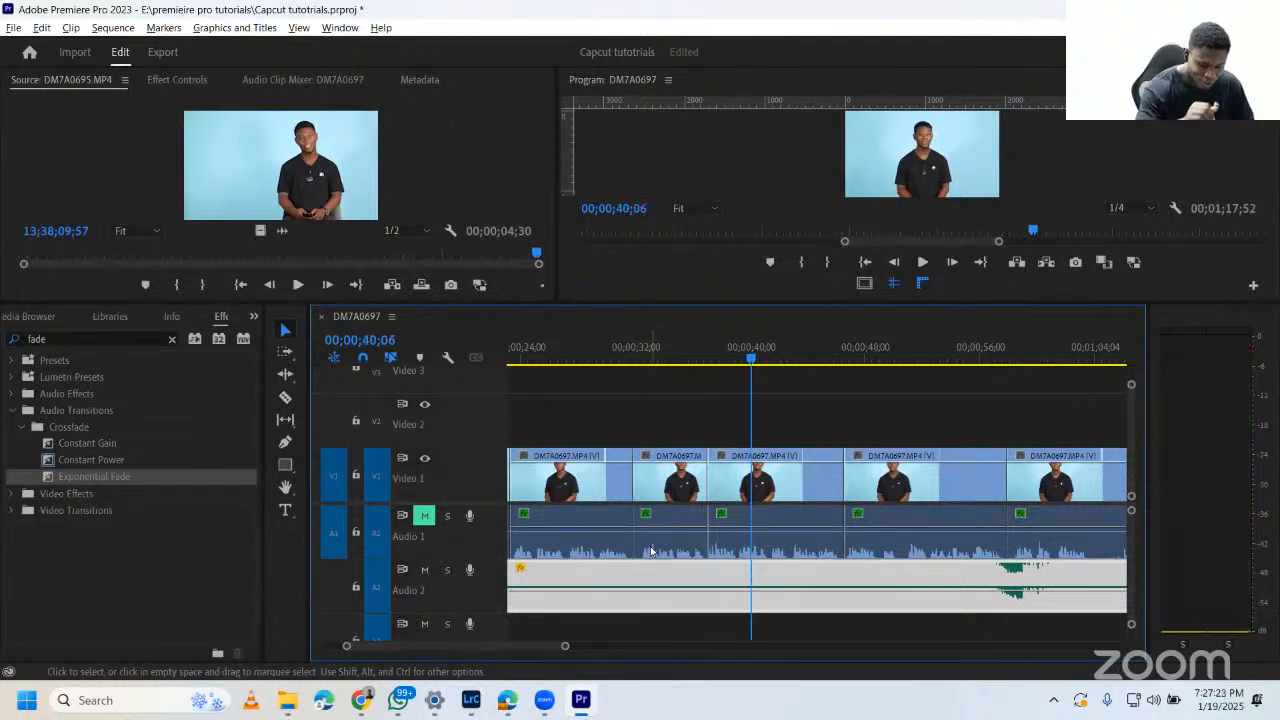
pyautogui.press('space')
pyautogui.press('space')
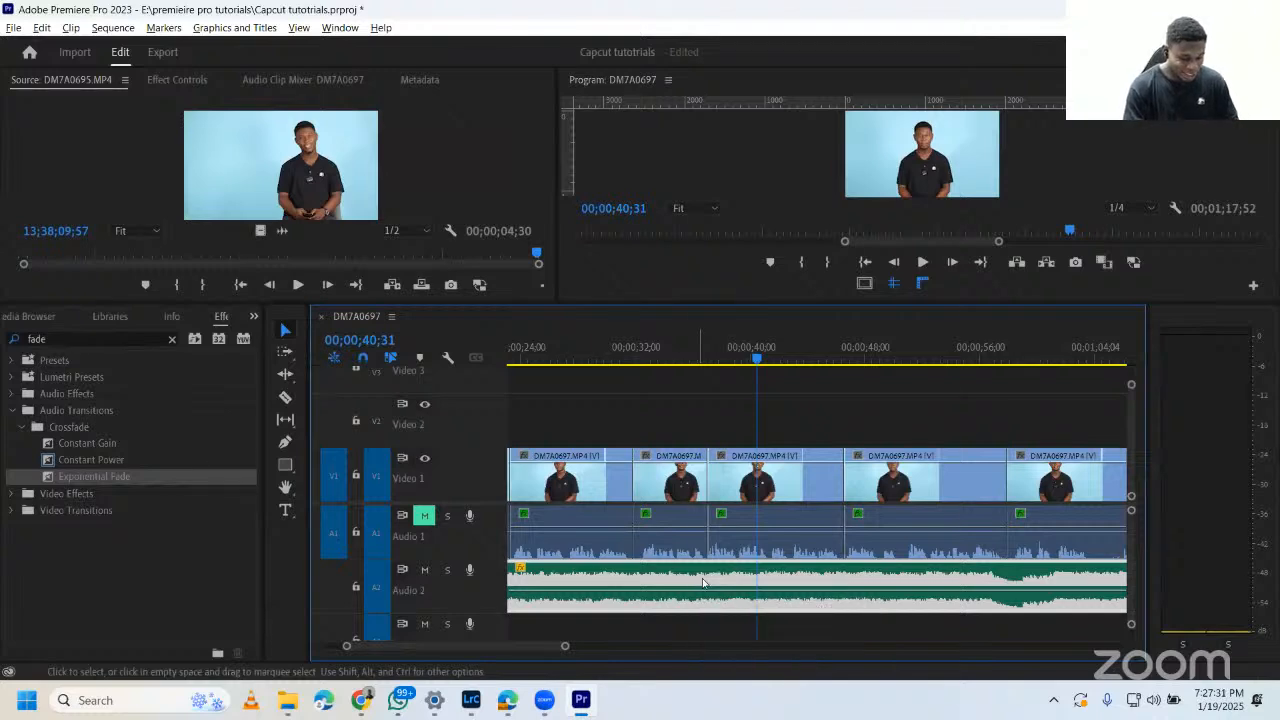
# Step: Review the Audio Gain options for the music clip on Audio 2, leaving the adjustment at 0 dB
pyautogui.rightClick(698, 584)
pyautogui.click(767, 490)
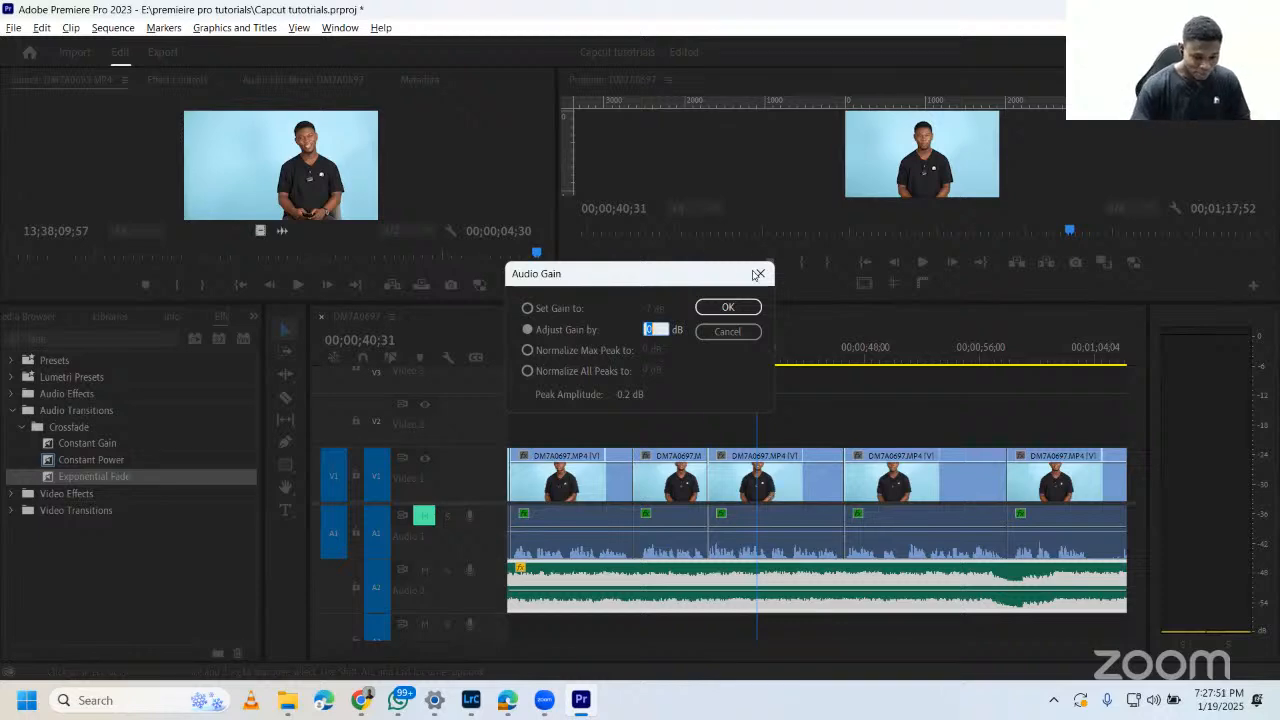
pyautogui.click(738, 306)
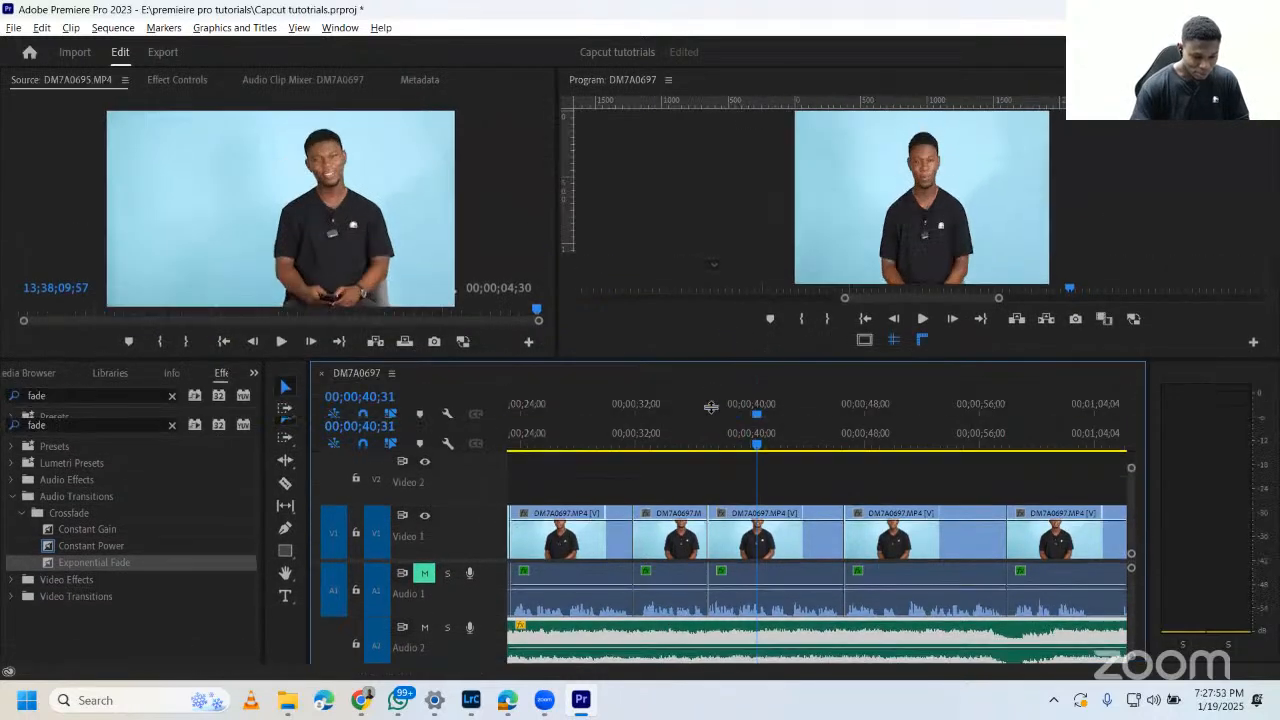